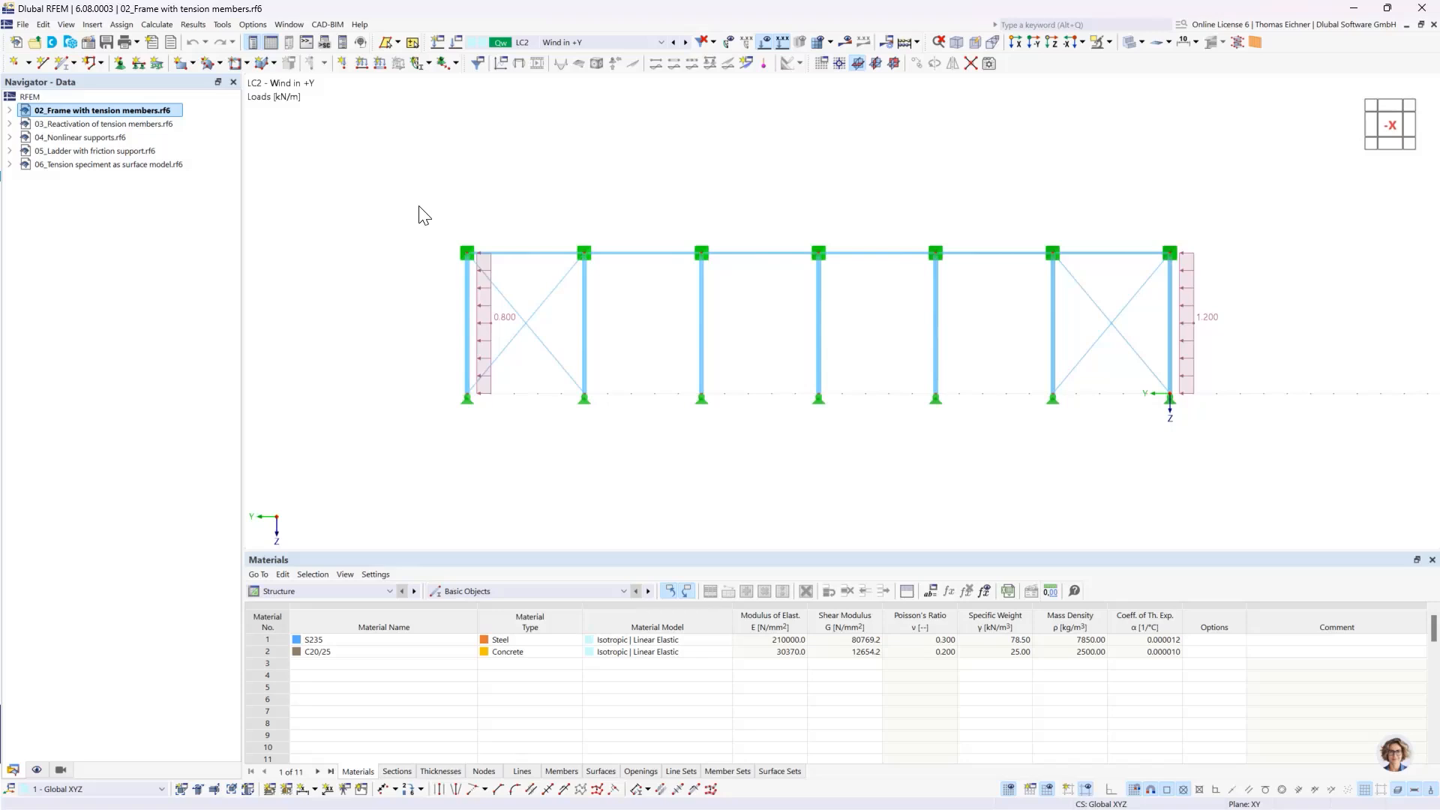
# Step: Create a new model named "01 Continuous Slab" with the model type 2D | XY | Plate
pyautogui.click(16, 45)
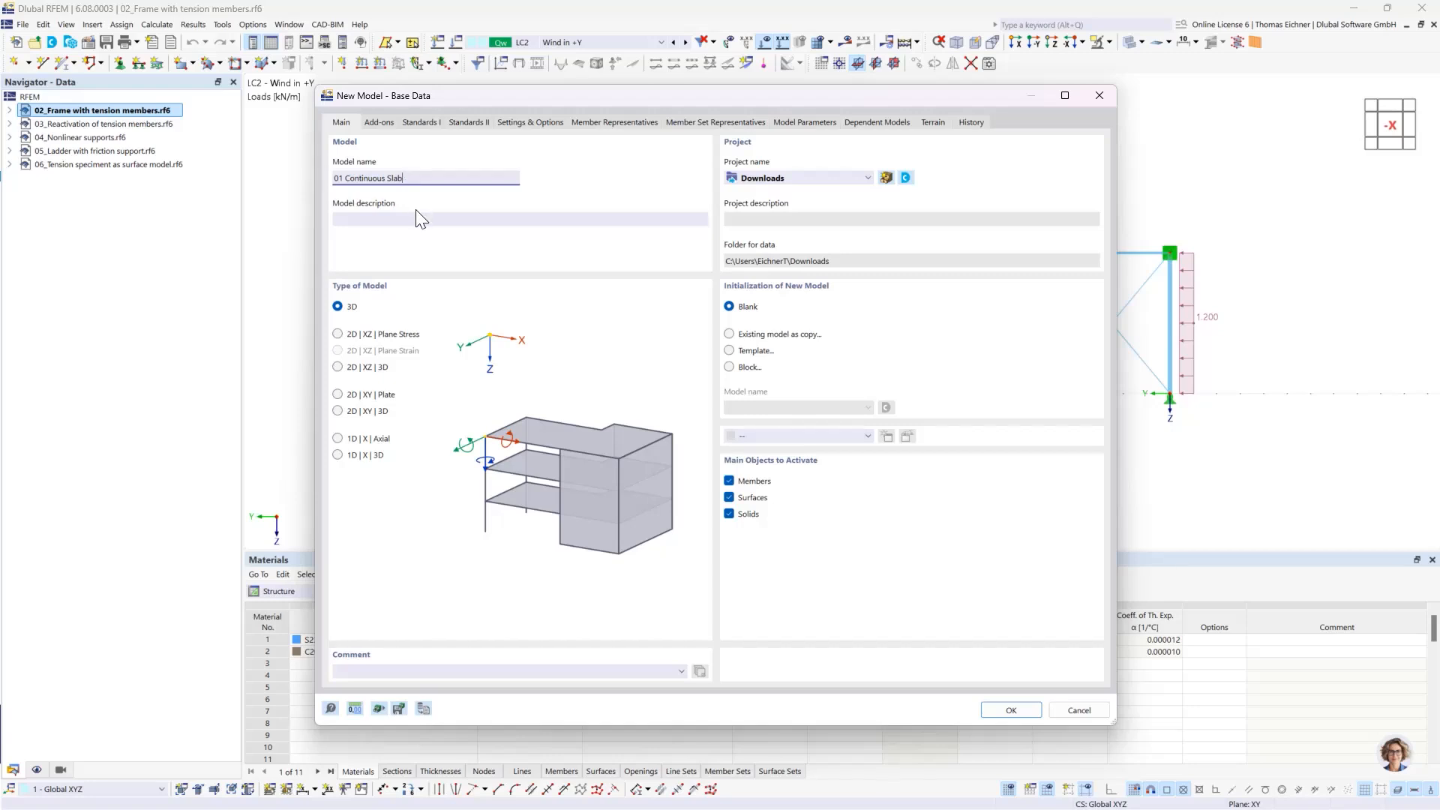
pyautogui.click(383, 217)
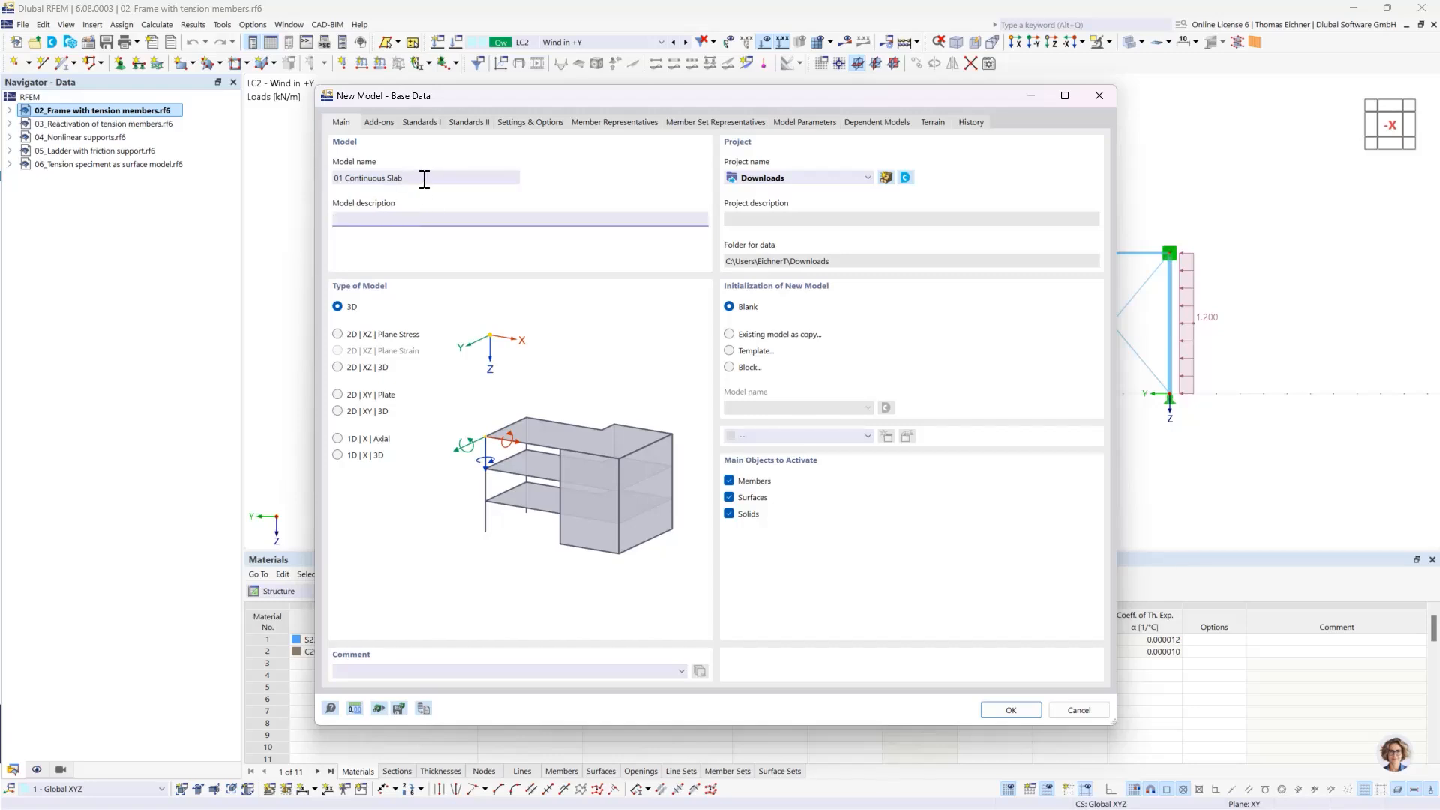
pyautogui.click(338, 307)
pyautogui.click(337, 395)
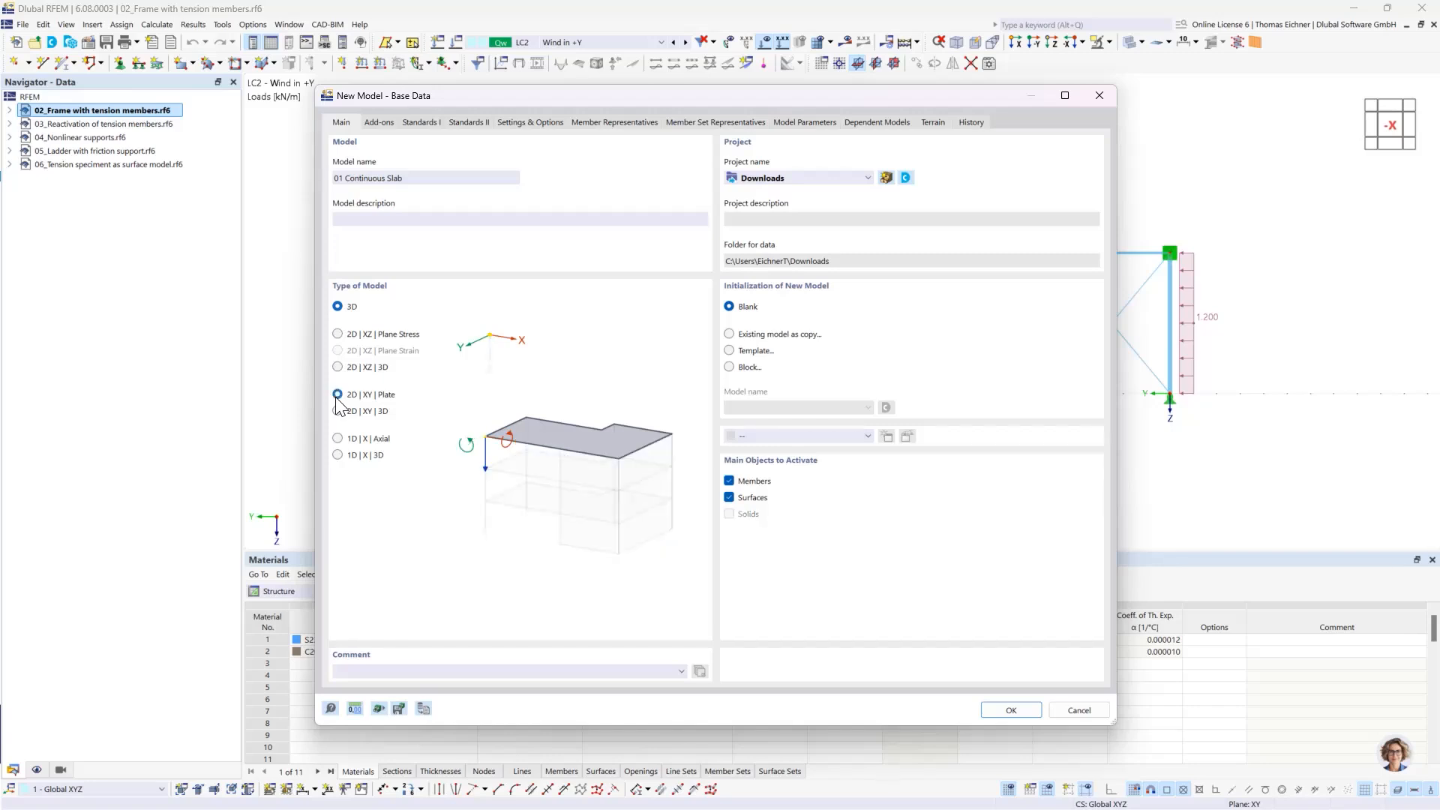
pyautogui.click(338, 307)
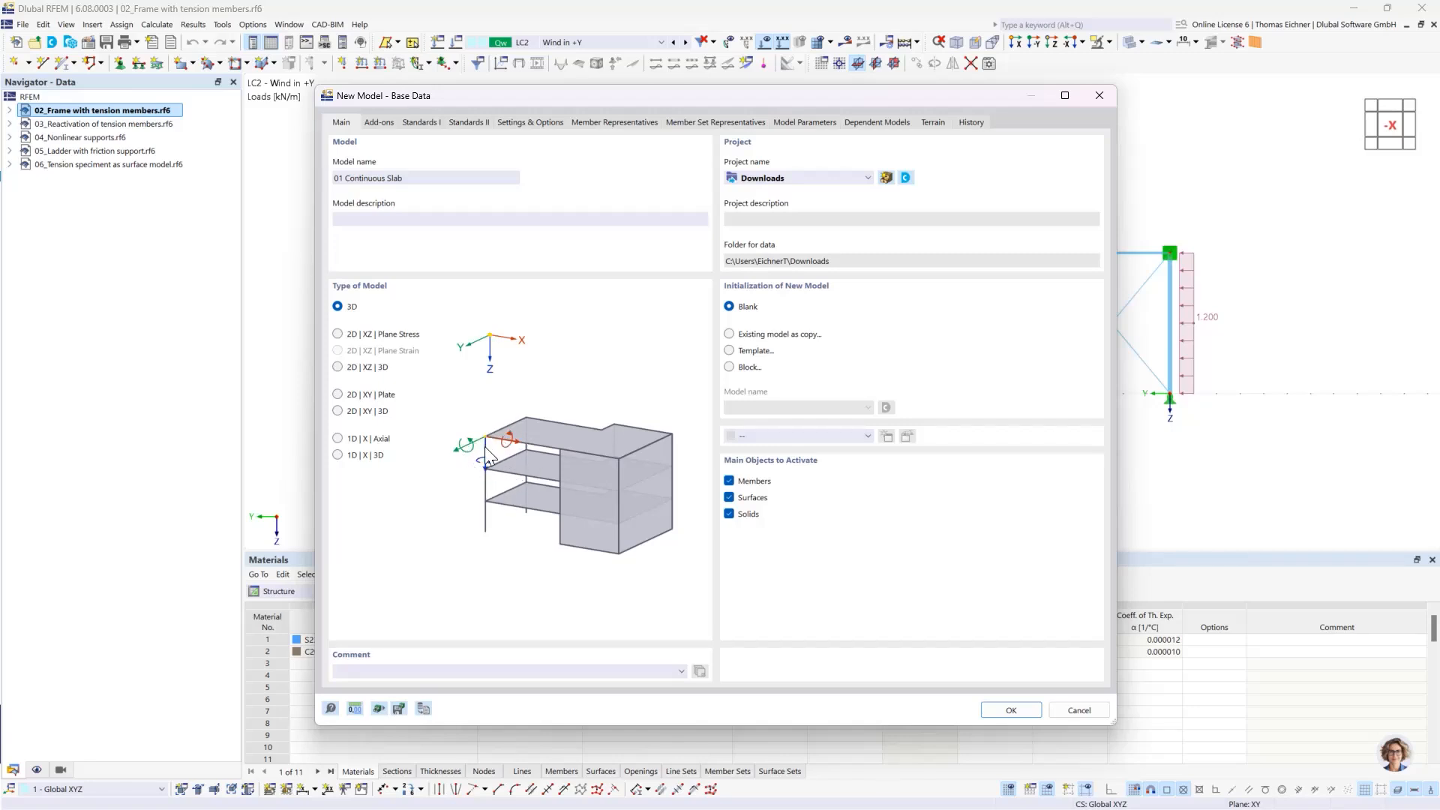
pyautogui.click(338, 394)
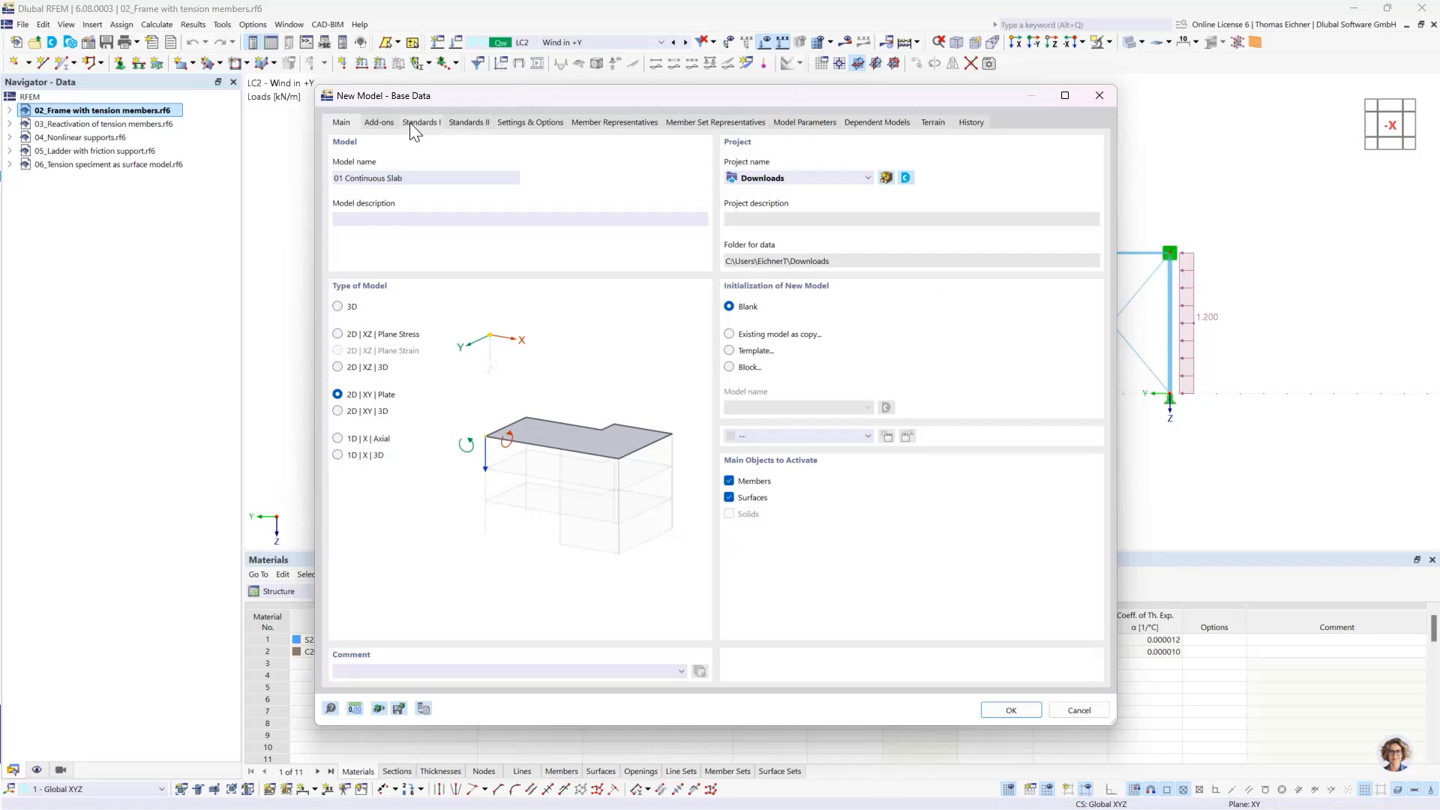
# Step: Deactivate the combination wizard and classification and the load wizards for the new model, and accept its base data
pyautogui.click(387, 124)
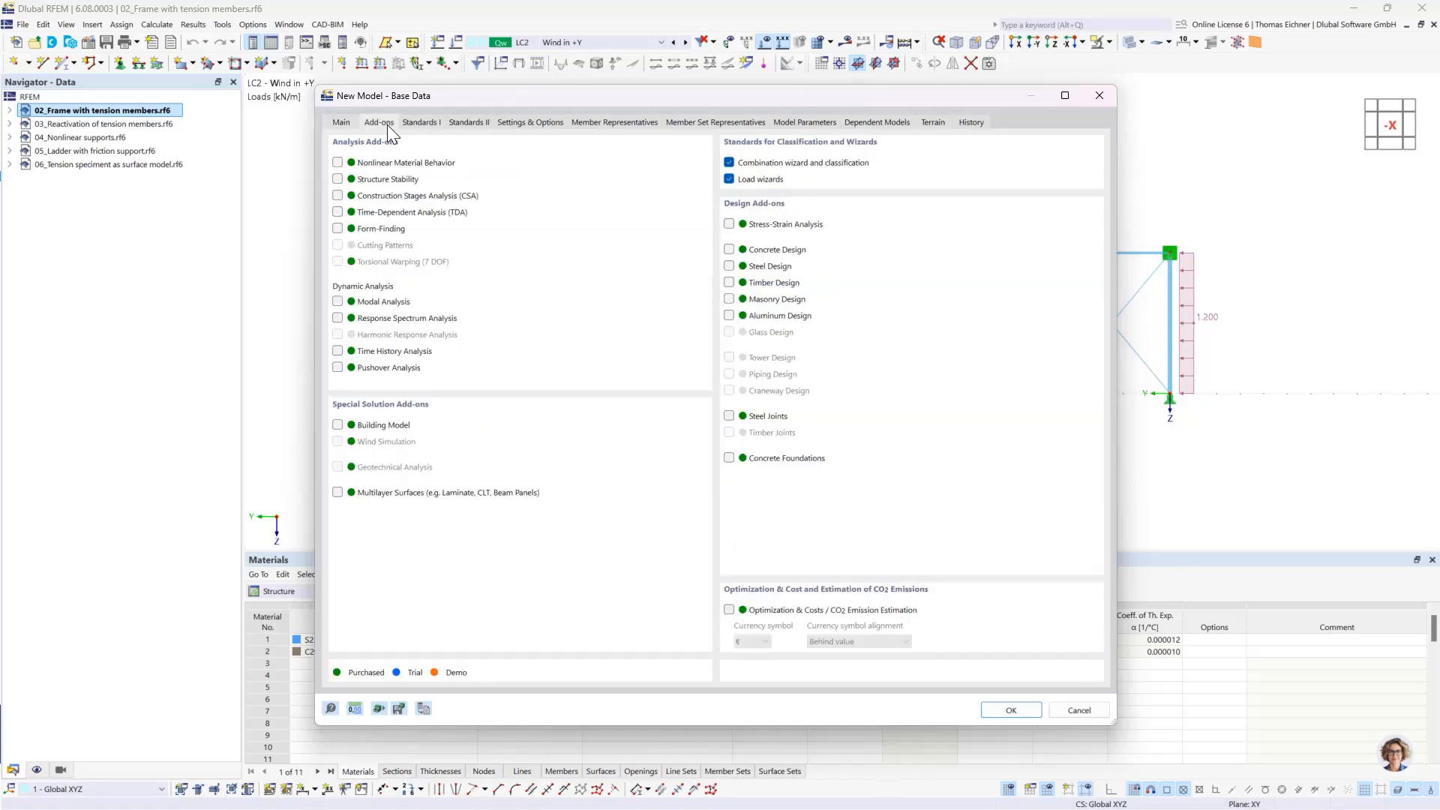
pyautogui.click(422, 124)
pyautogui.click(381, 122)
pyautogui.click(728, 162)
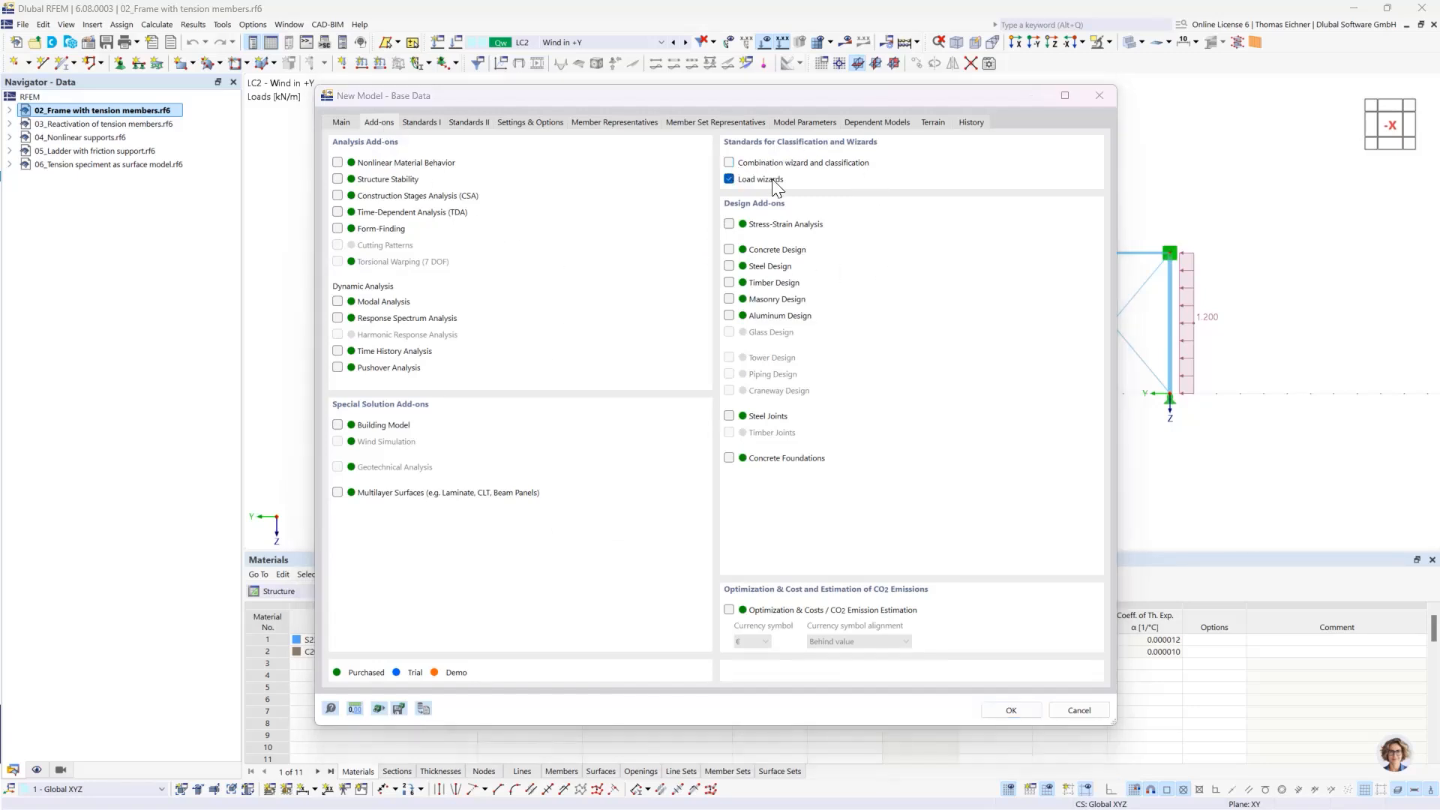
pyautogui.click(774, 495)
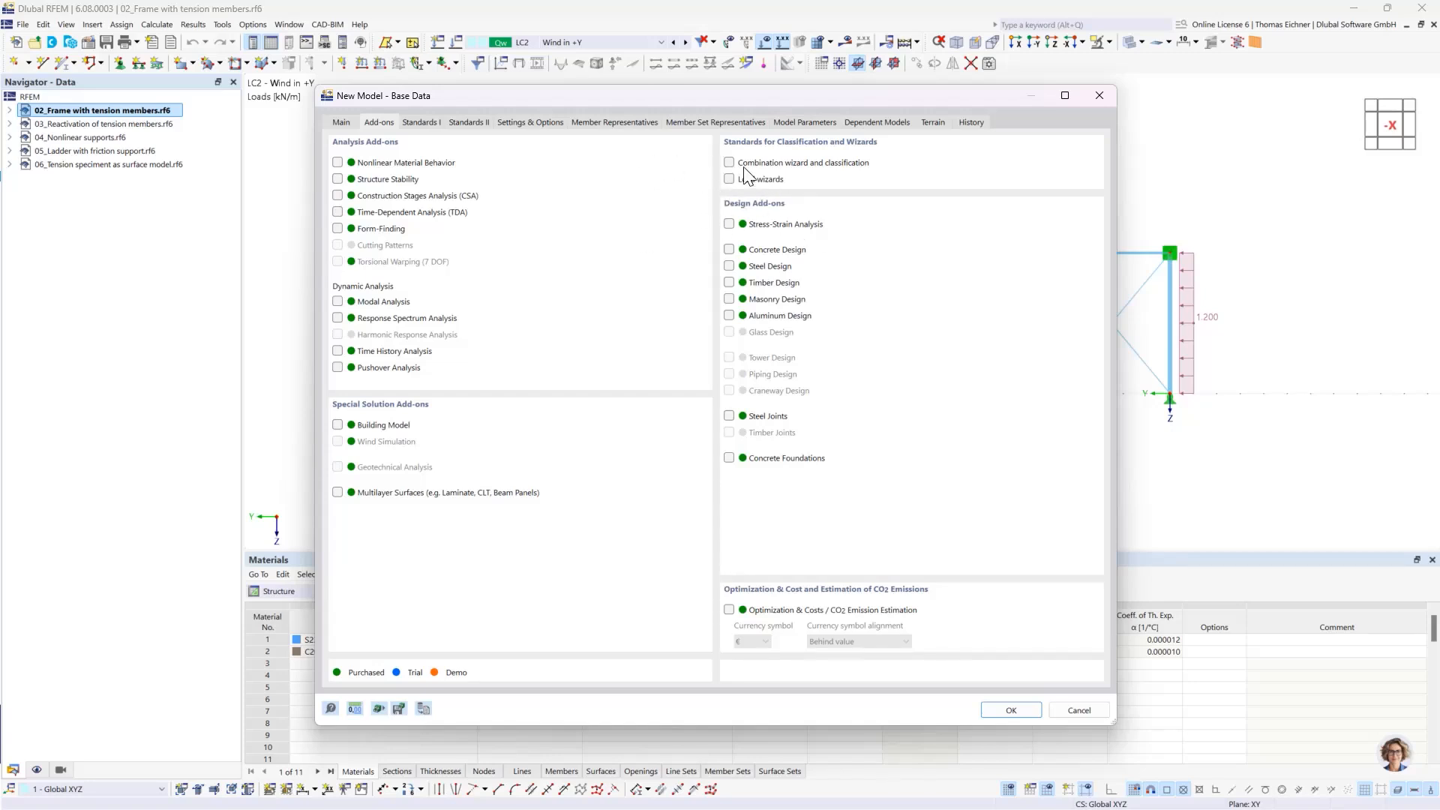
pyautogui.click(340, 123)
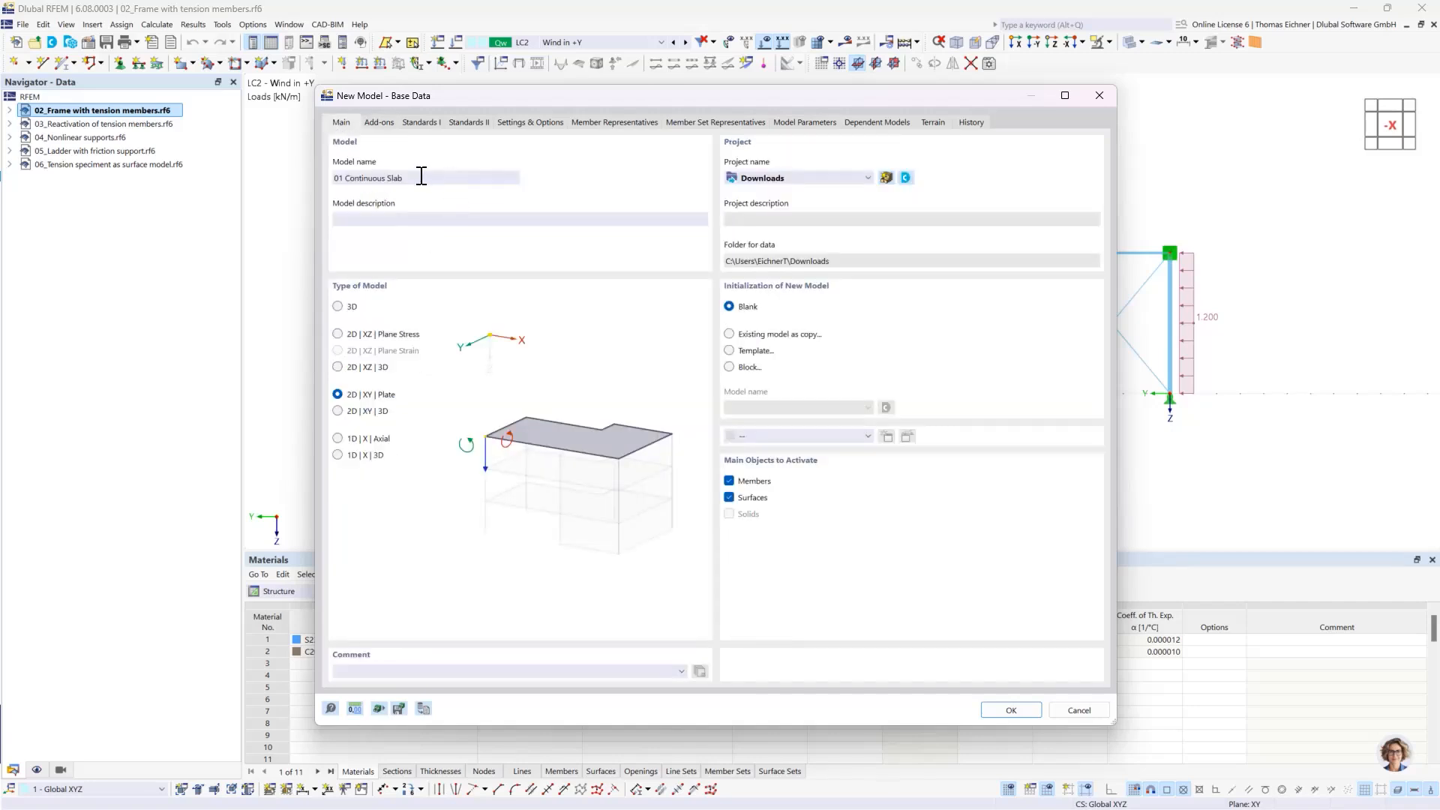
pyautogui.click(992, 706)
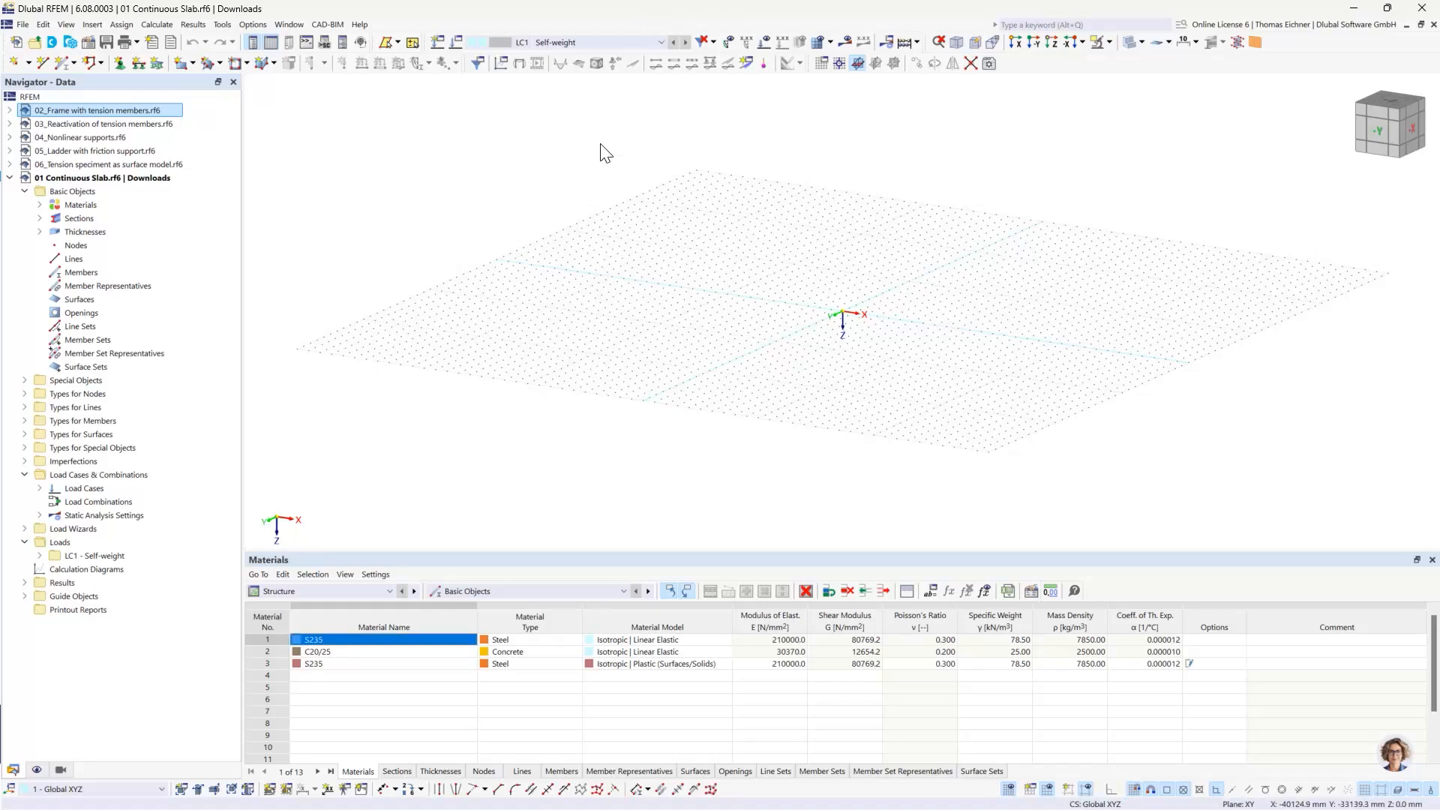
# Step: Set the empty work plane to the plan view along +Z, with the origin moved aside for modelling
pyautogui.moveTo(713, 183); pyautogui.dragTo(586, 178, button='middle')
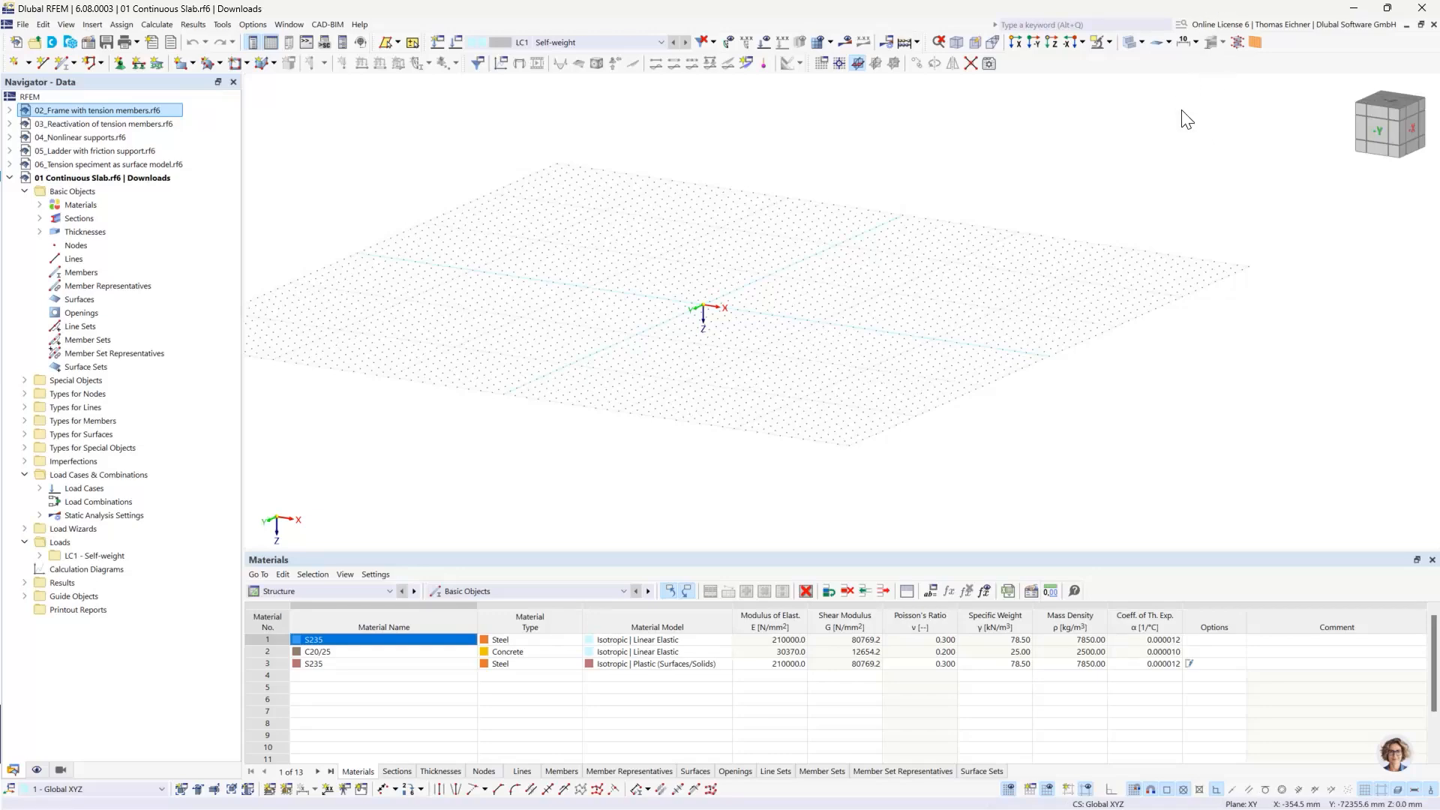
pyautogui.click(1376, 150)
pyautogui.moveTo(1376, 156); pyautogui.dragTo(1389, 164)
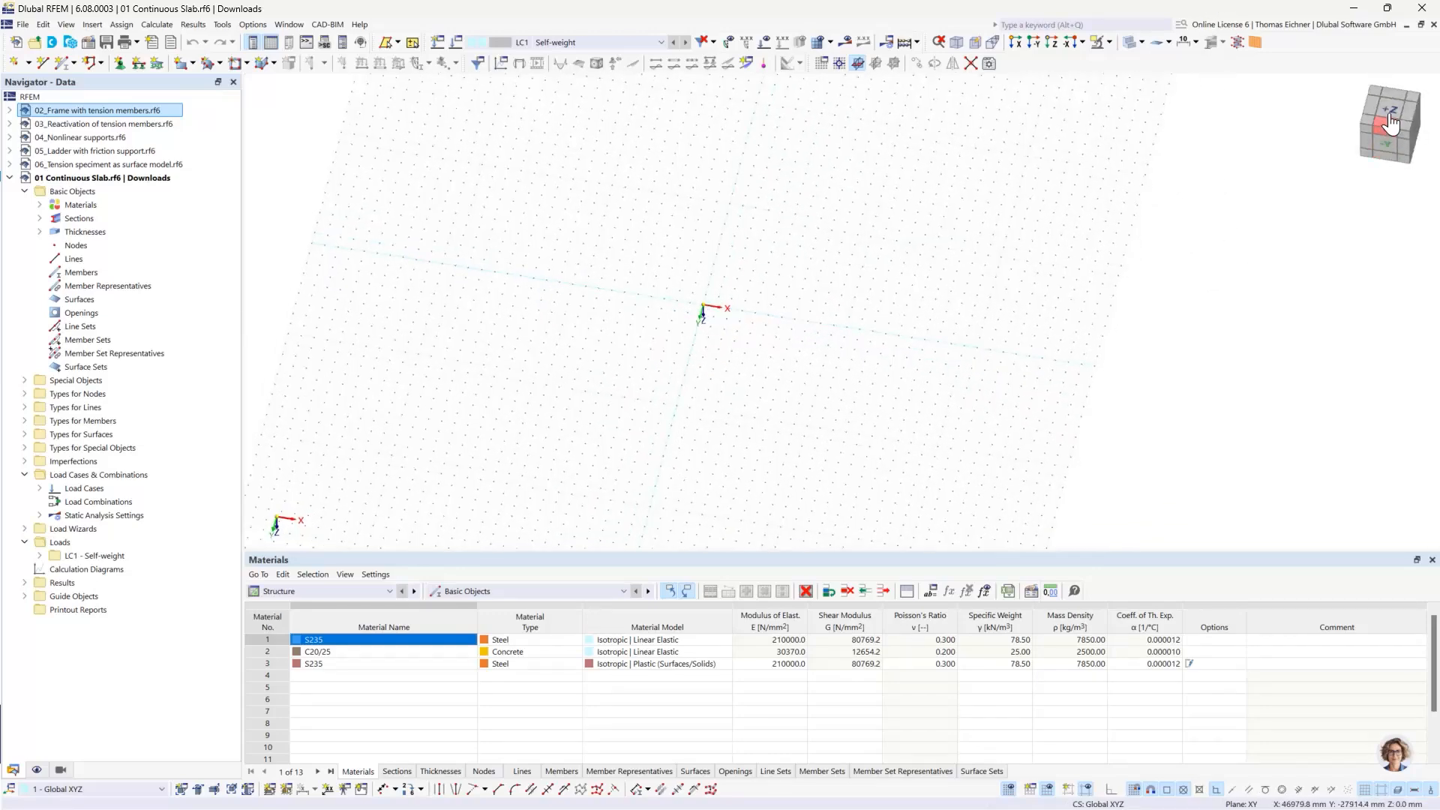
pyautogui.click(1390, 129)
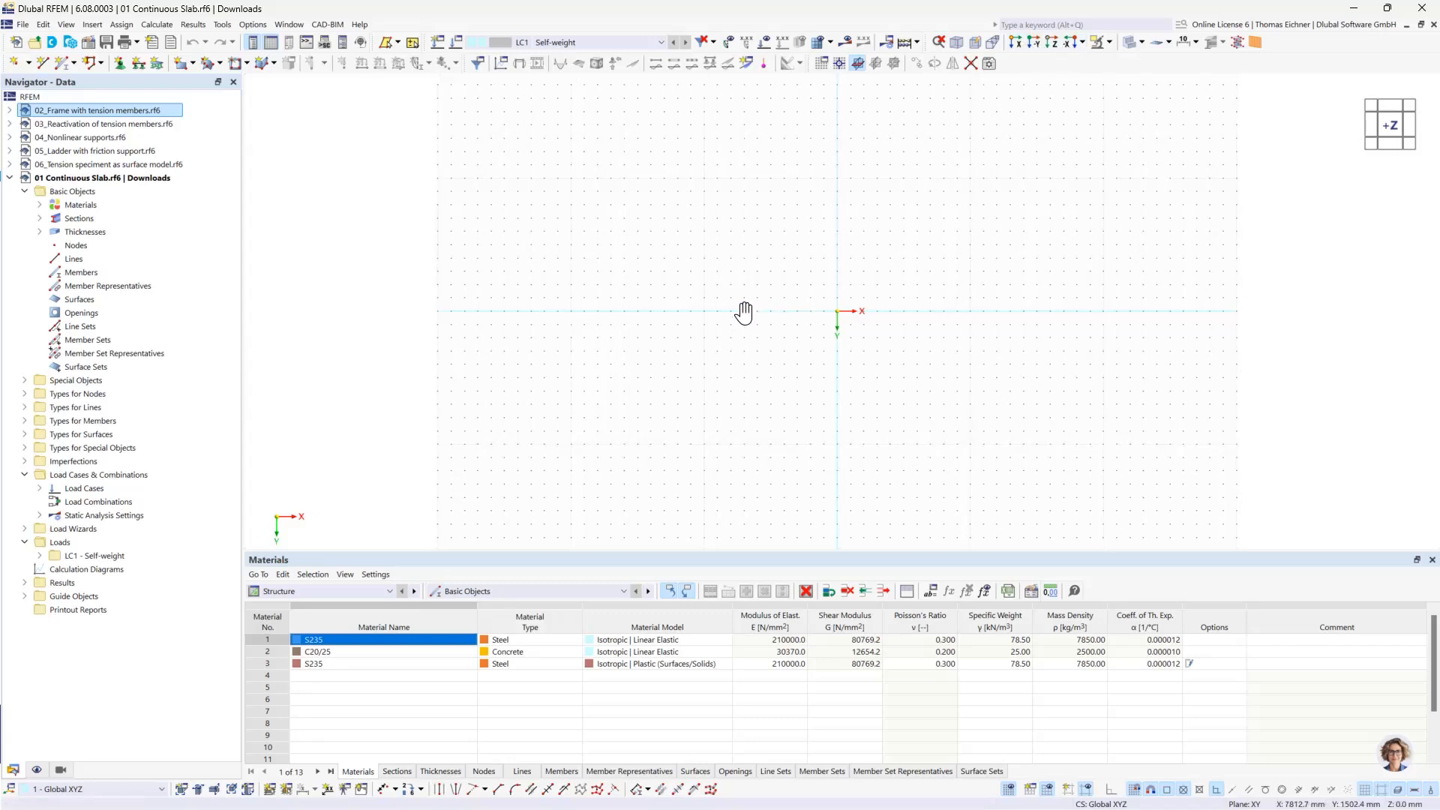
pyautogui.moveTo(742, 312); pyautogui.dragTo(390, 284, button='middle')
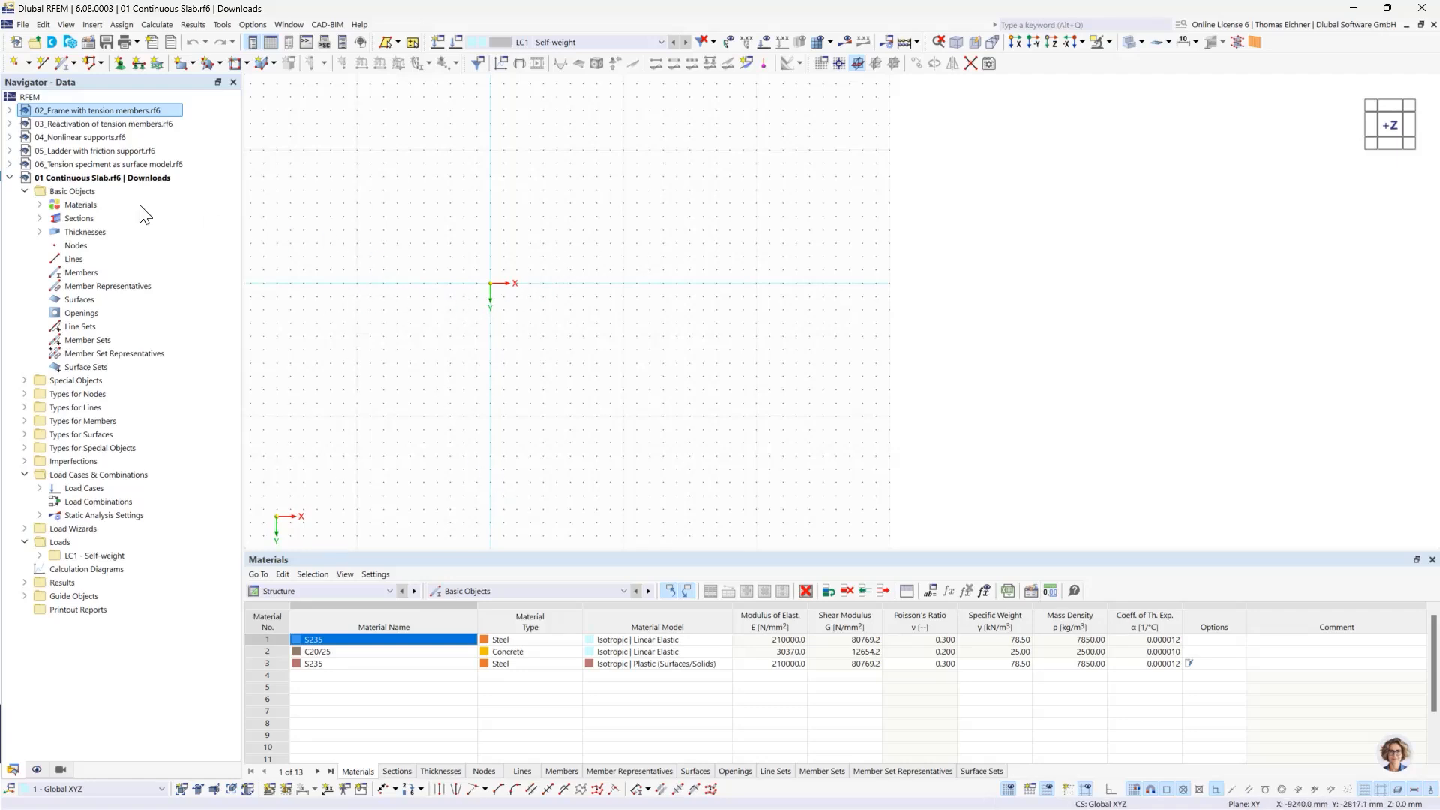
# Step: Examine the default materials and sections predefined in the 01 Continuous Slab model
pyautogui.click(40, 205)
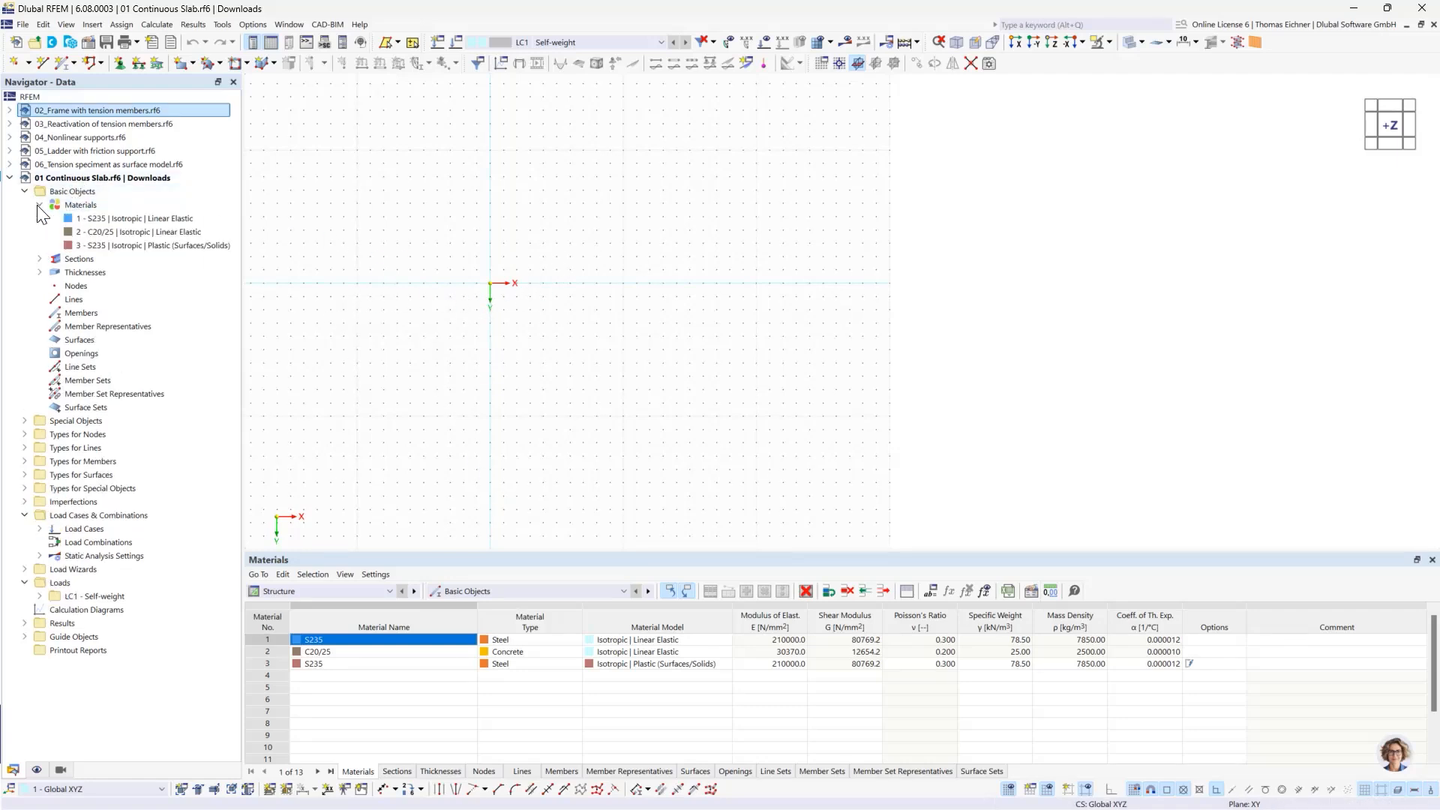
pyautogui.click(39, 204)
pyautogui.click(39, 216)
pyautogui.click(40, 219)
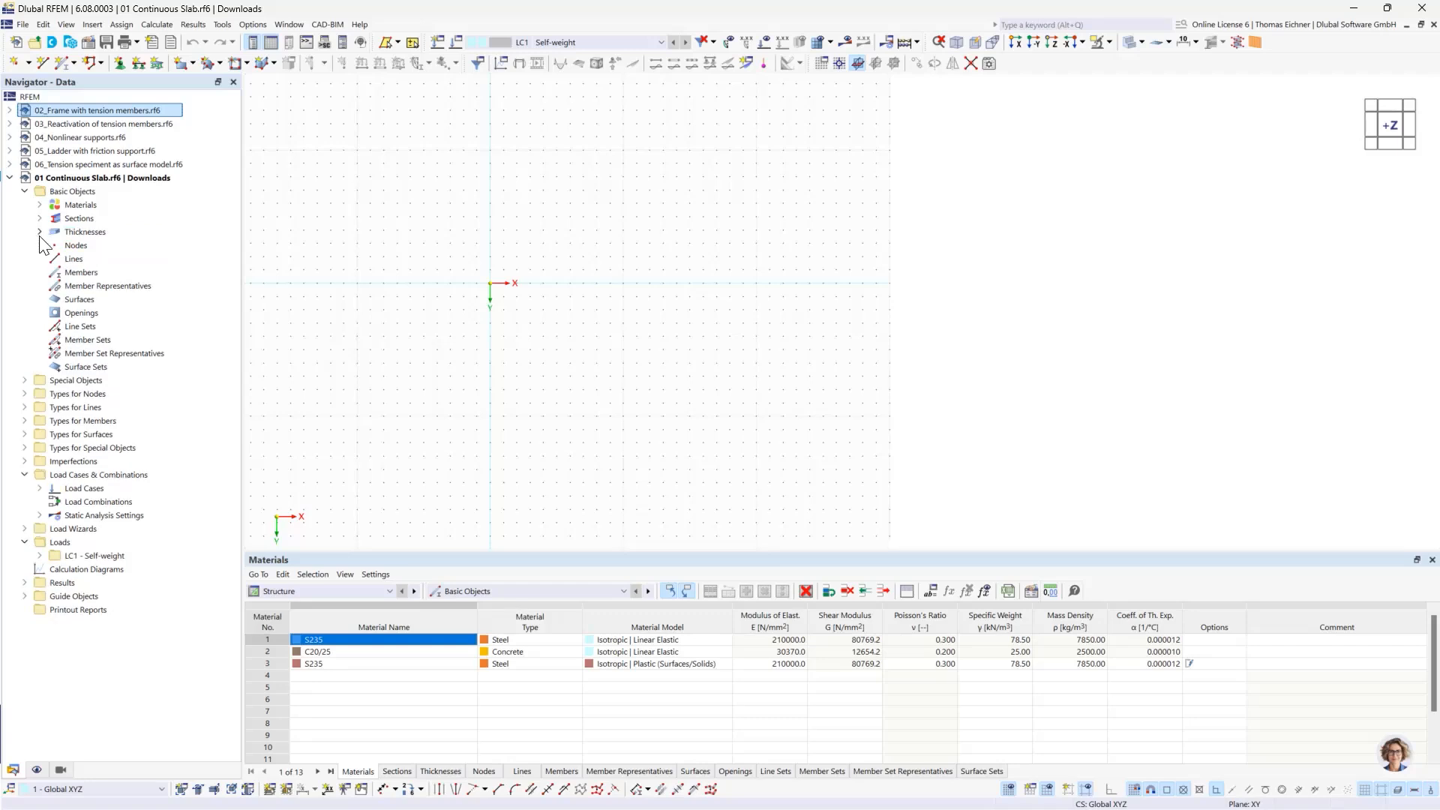
pyautogui.click(39, 219)
pyautogui.click(39, 218)
pyautogui.click(39, 219)
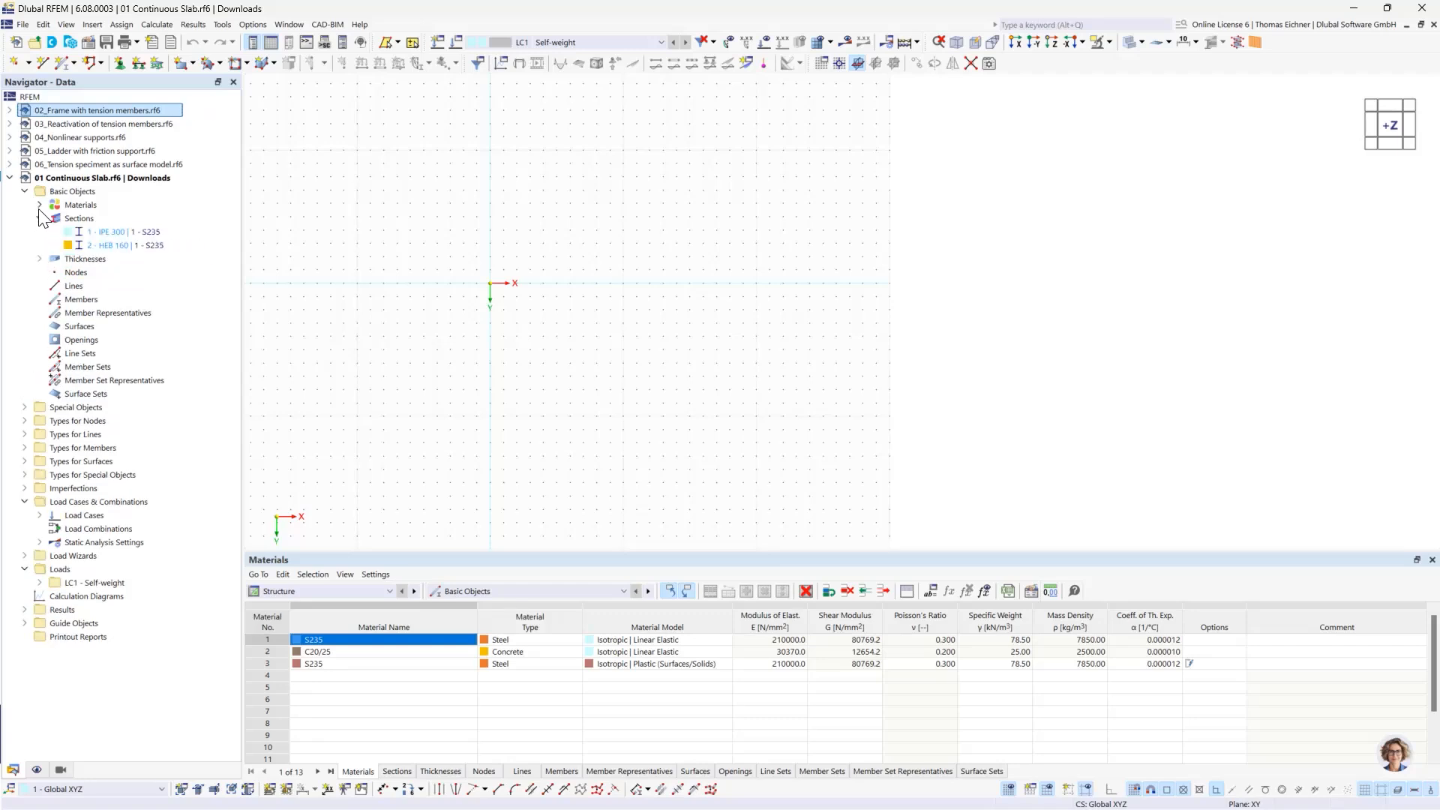
pyautogui.click(39, 206)
pyautogui.click(39, 216)
pyautogui.click(39, 206)
pyautogui.click(39, 219)
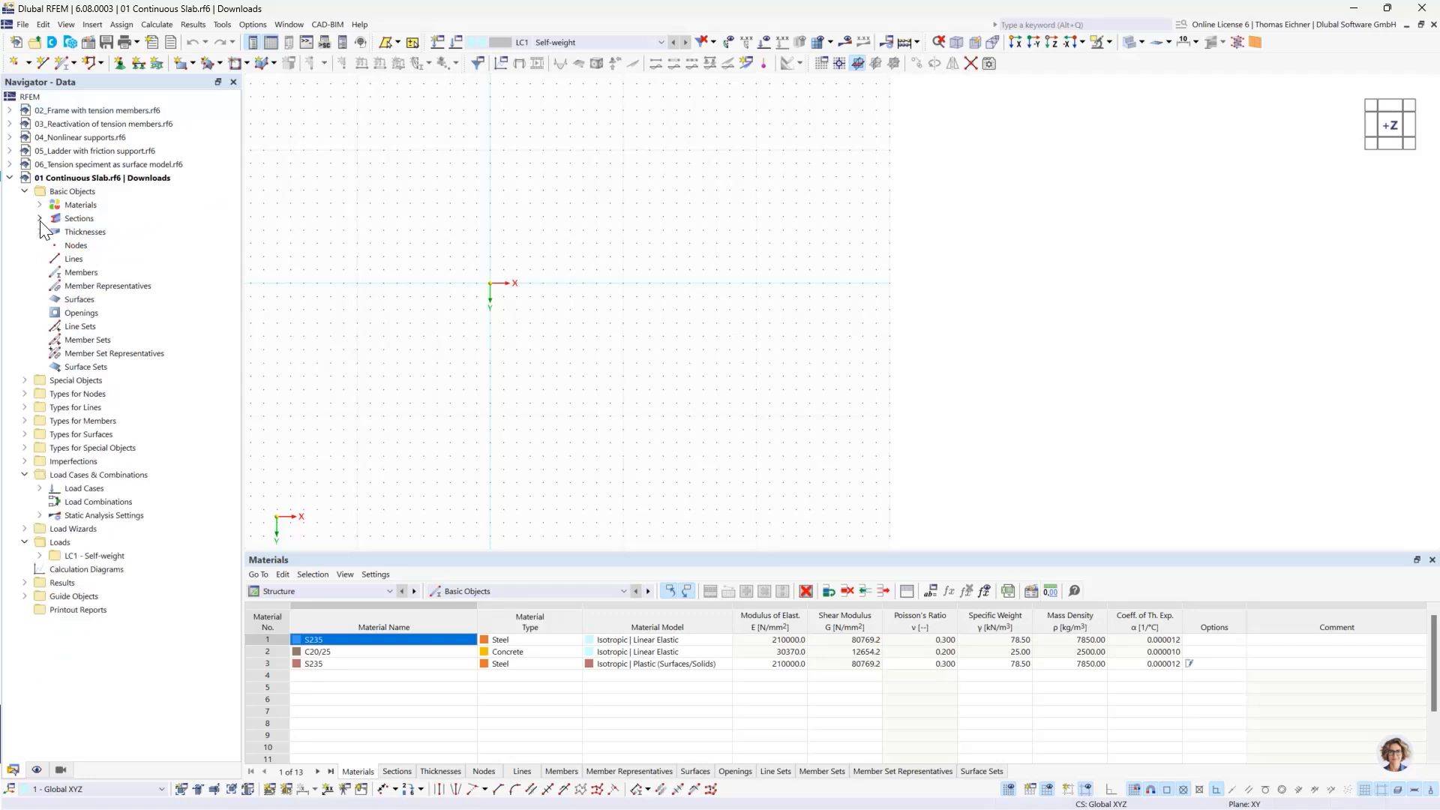
# Step: Delete all basic objects of the model and check the materials, sections and thicknesses categories
pyautogui.click(60, 192)
pyautogui.rightClick(66, 192)
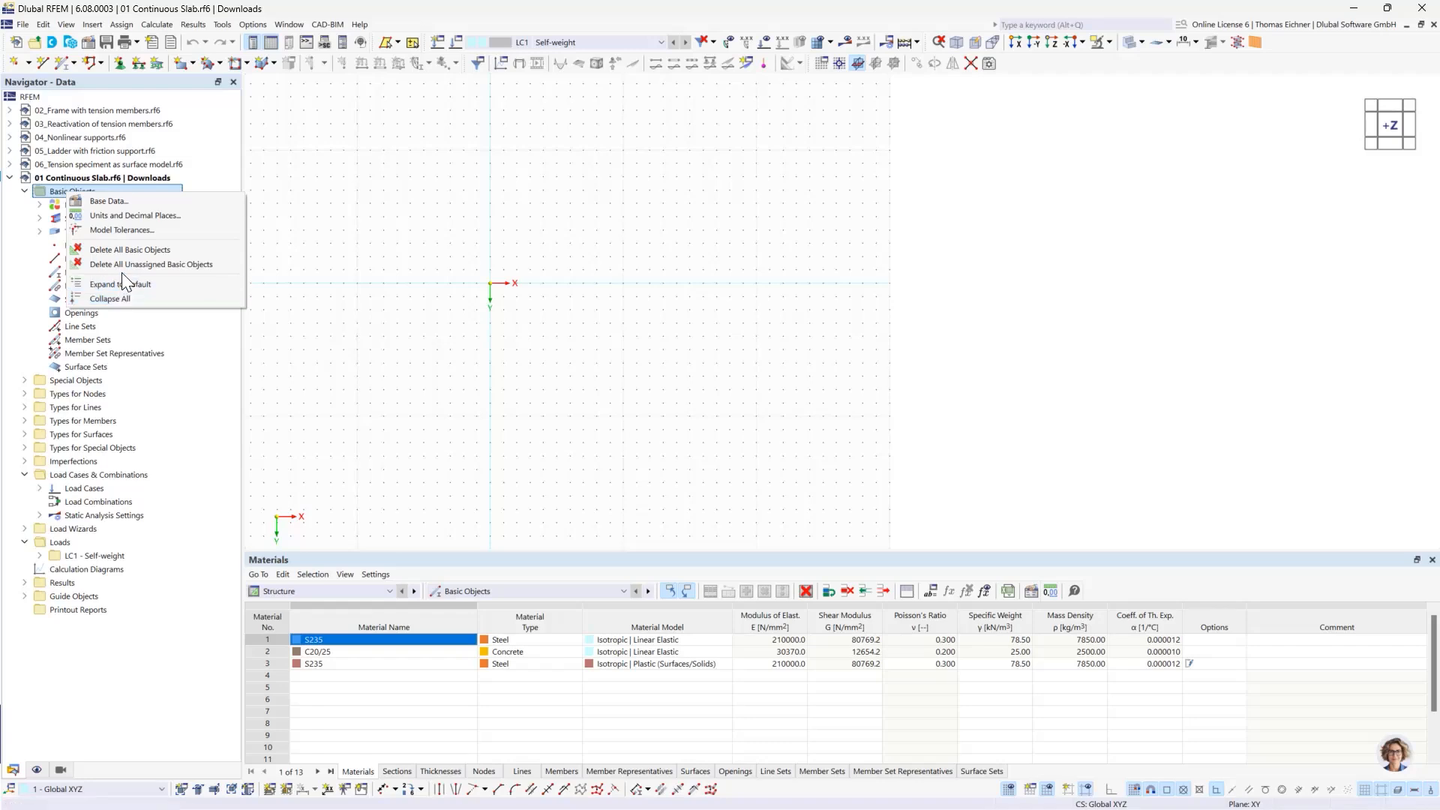
pyautogui.click(125, 251)
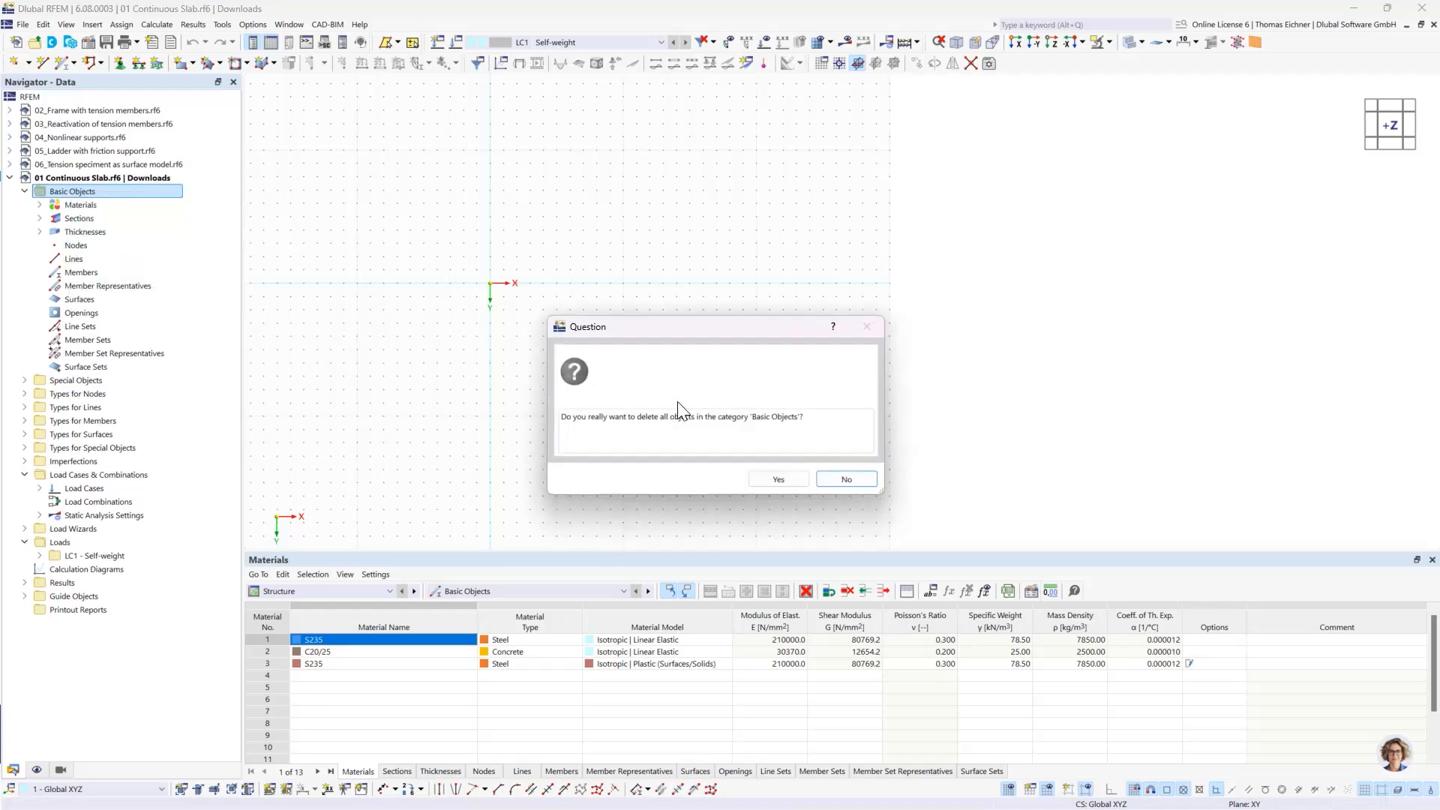
pyautogui.click(776, 482)
pyautogui.click(73, 207)
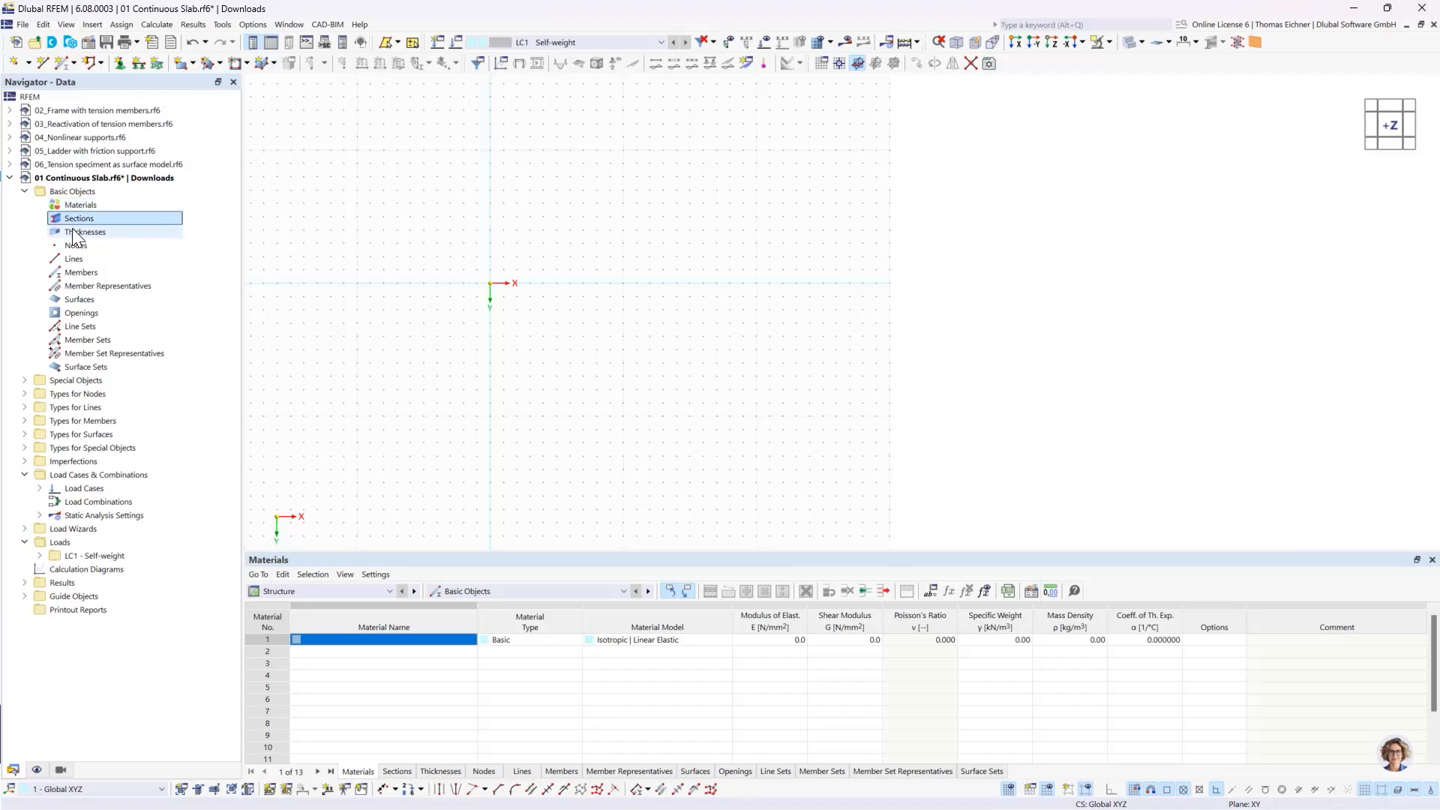
pyautogui.click(75, 231)
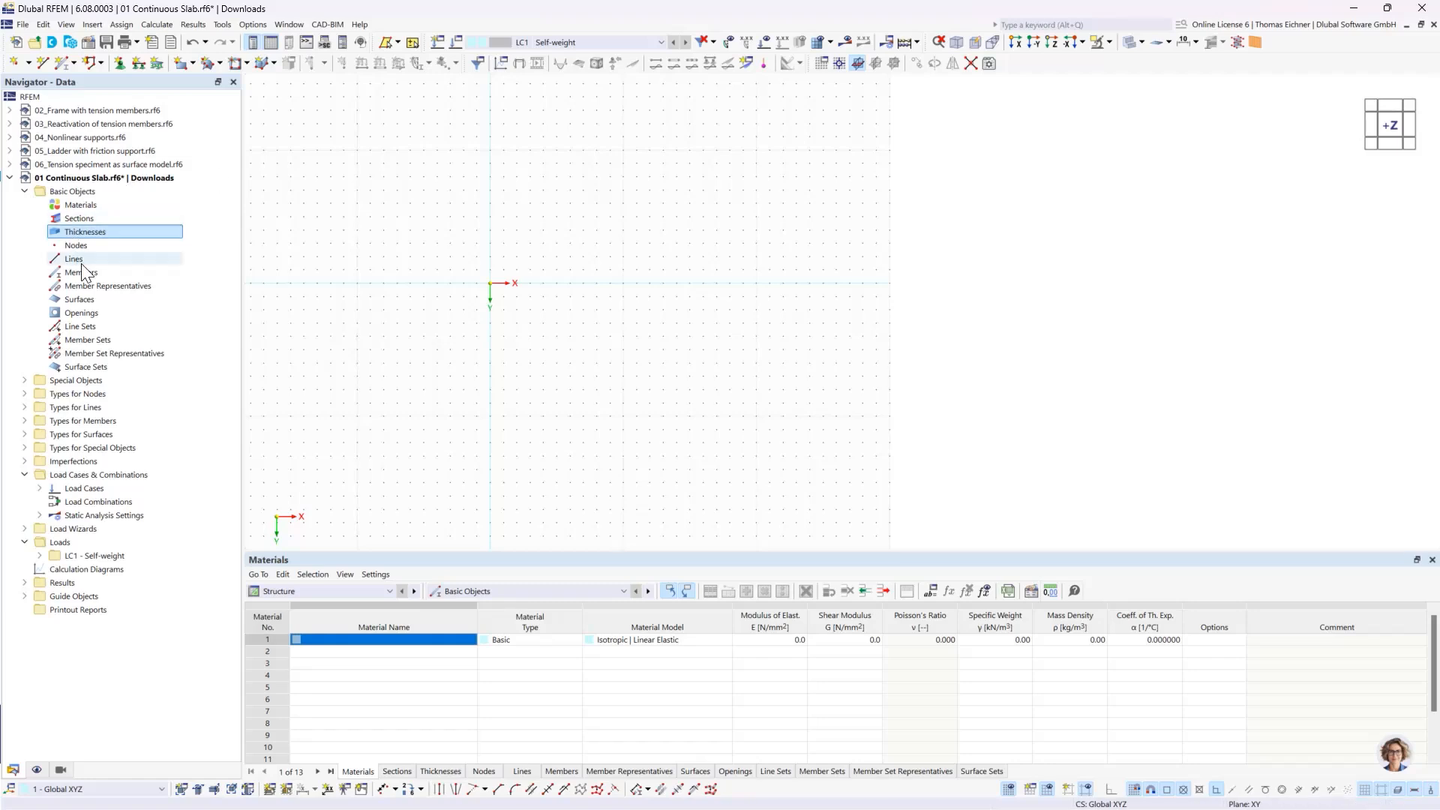
pyautogui.click(84, 301)
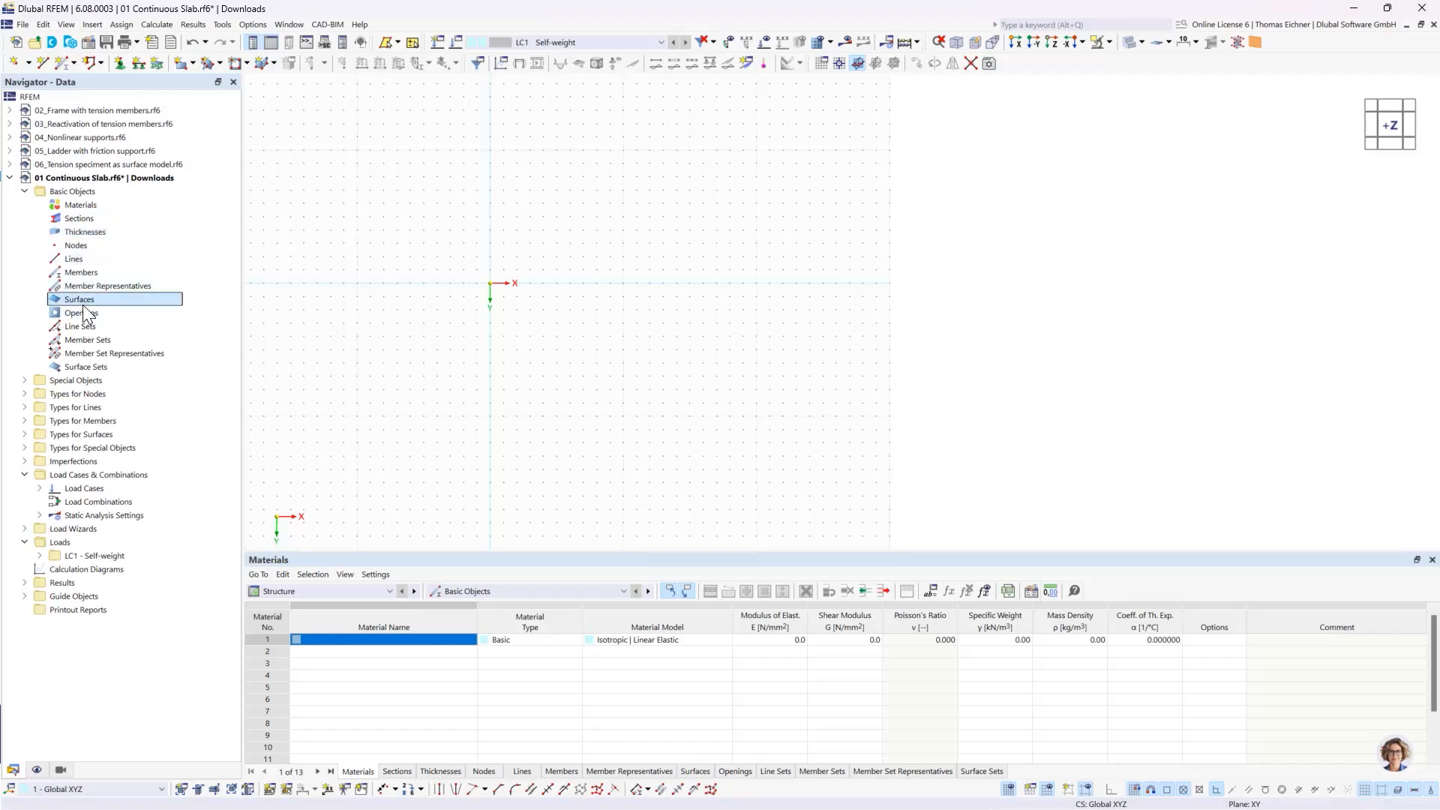
pyautogui.rightClick(90, 303)
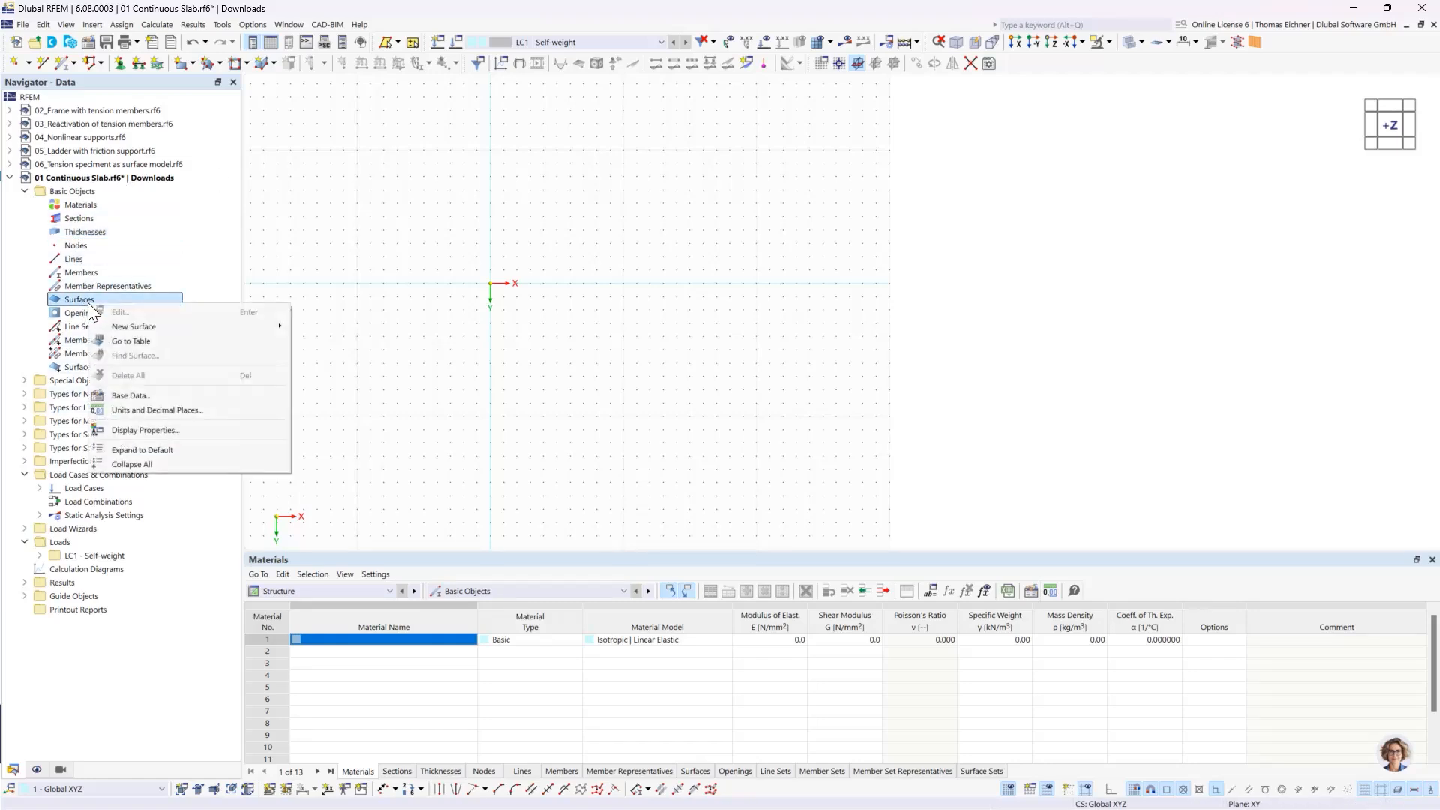
pyautogui.moveTo(130, 327)
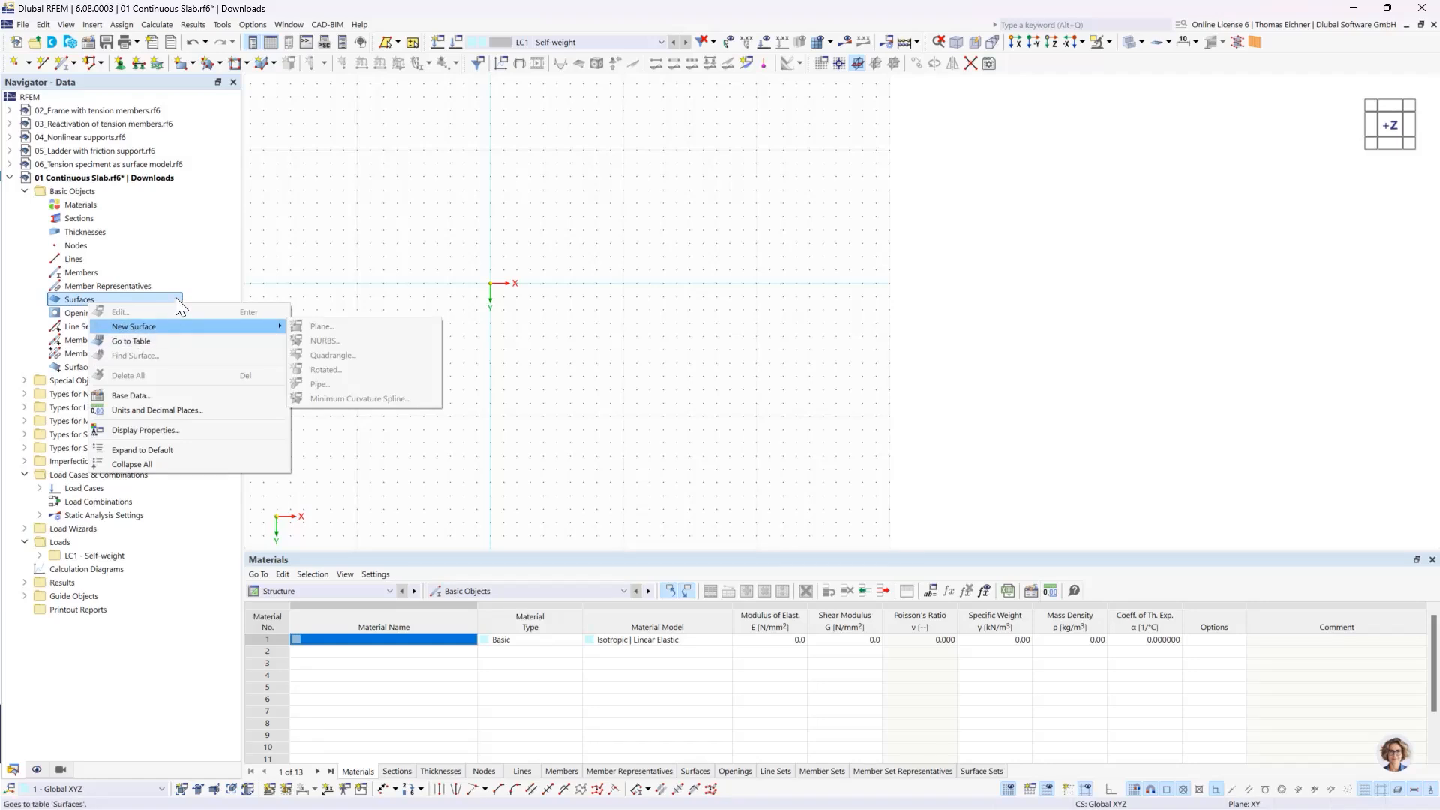
pyautogui.click(192, 270)
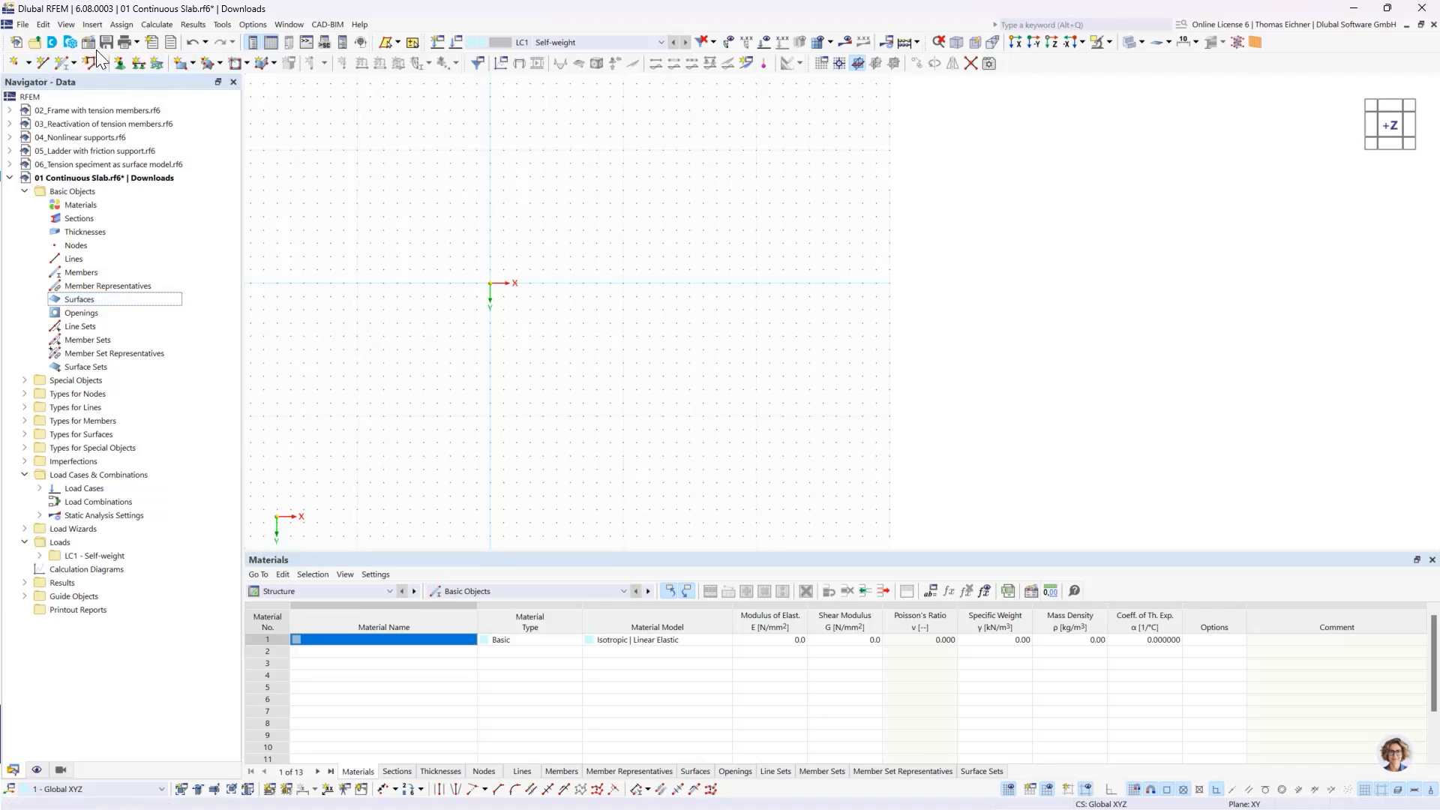
# Step: Start a new rectangular surface with Standard stiffness type and try to confirm it without a thickness assigned
pyautogui.click(192, 68)
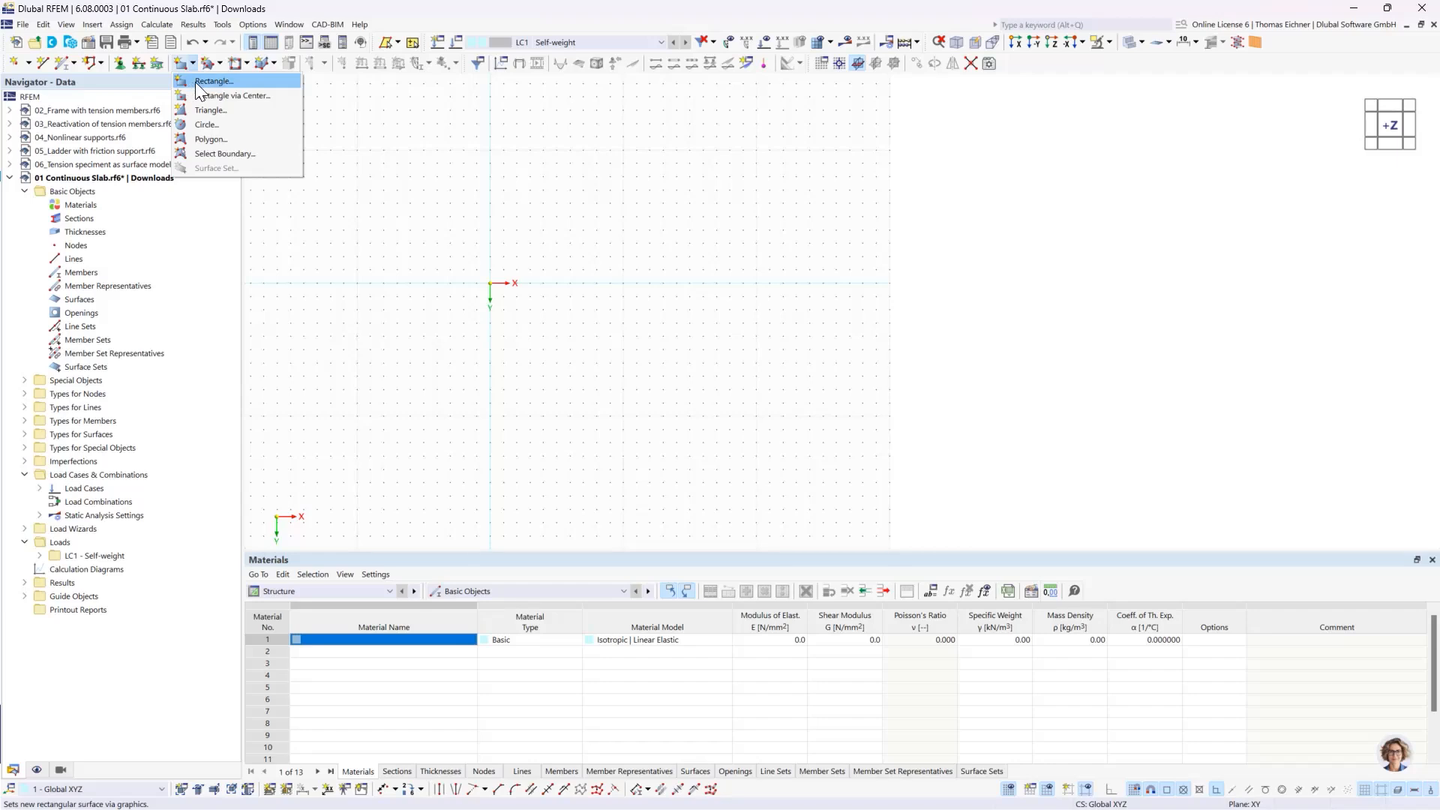
pyautogui.click(181, 66)
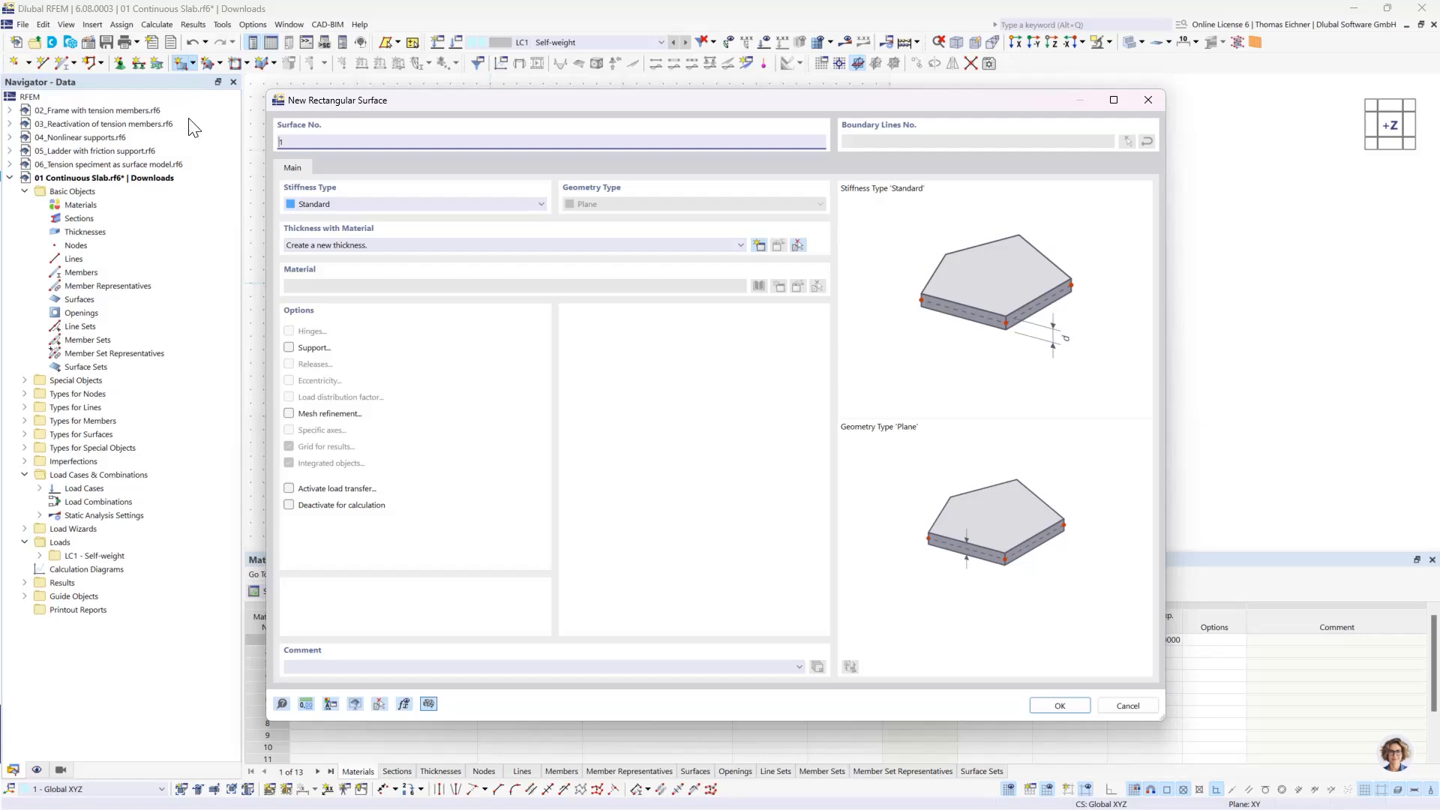
pyautogui.moveTo(412, 102); pyautogui.dragTo(437, 111)
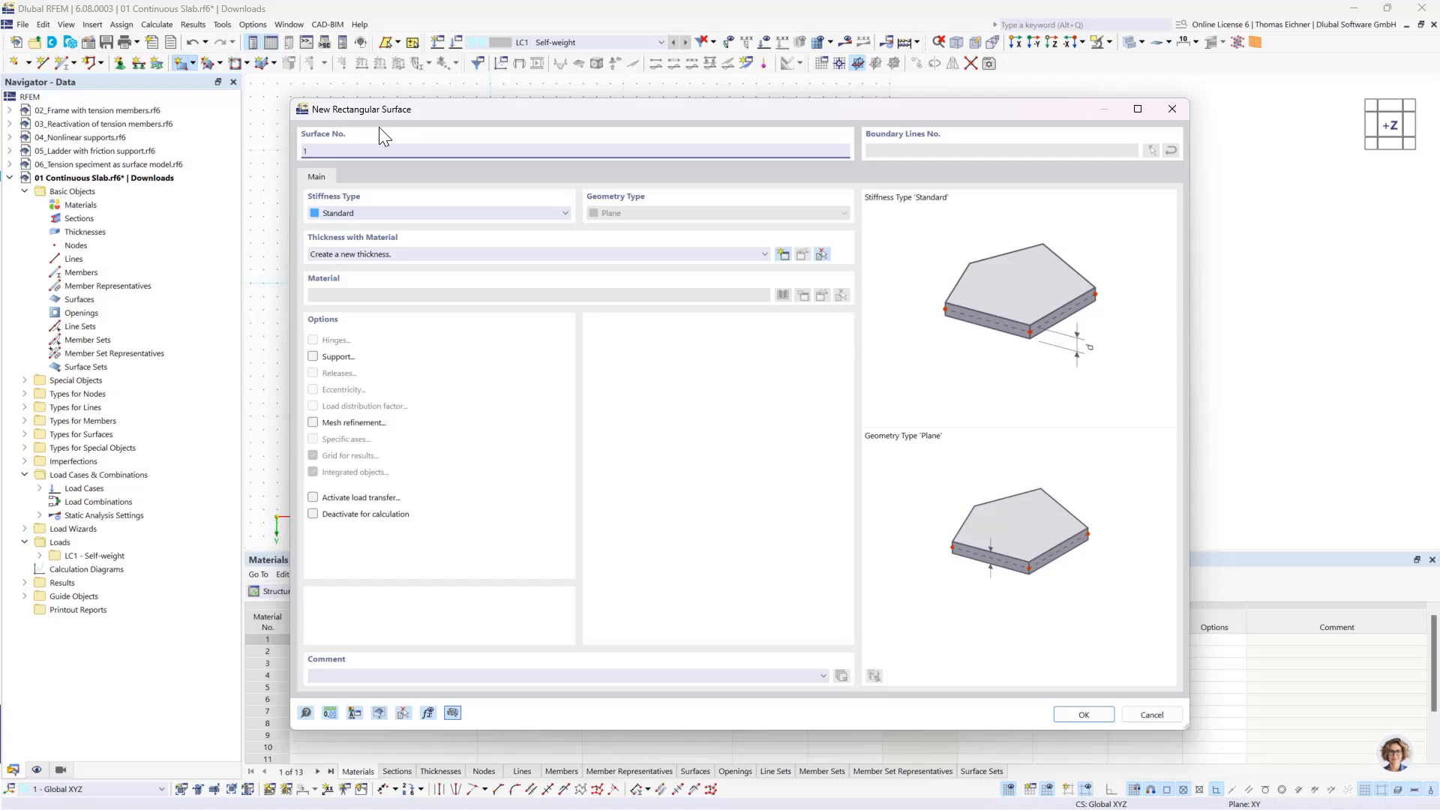
pyautogui.moveTo(439, 108); pyautogui.dragTo(363, 121)
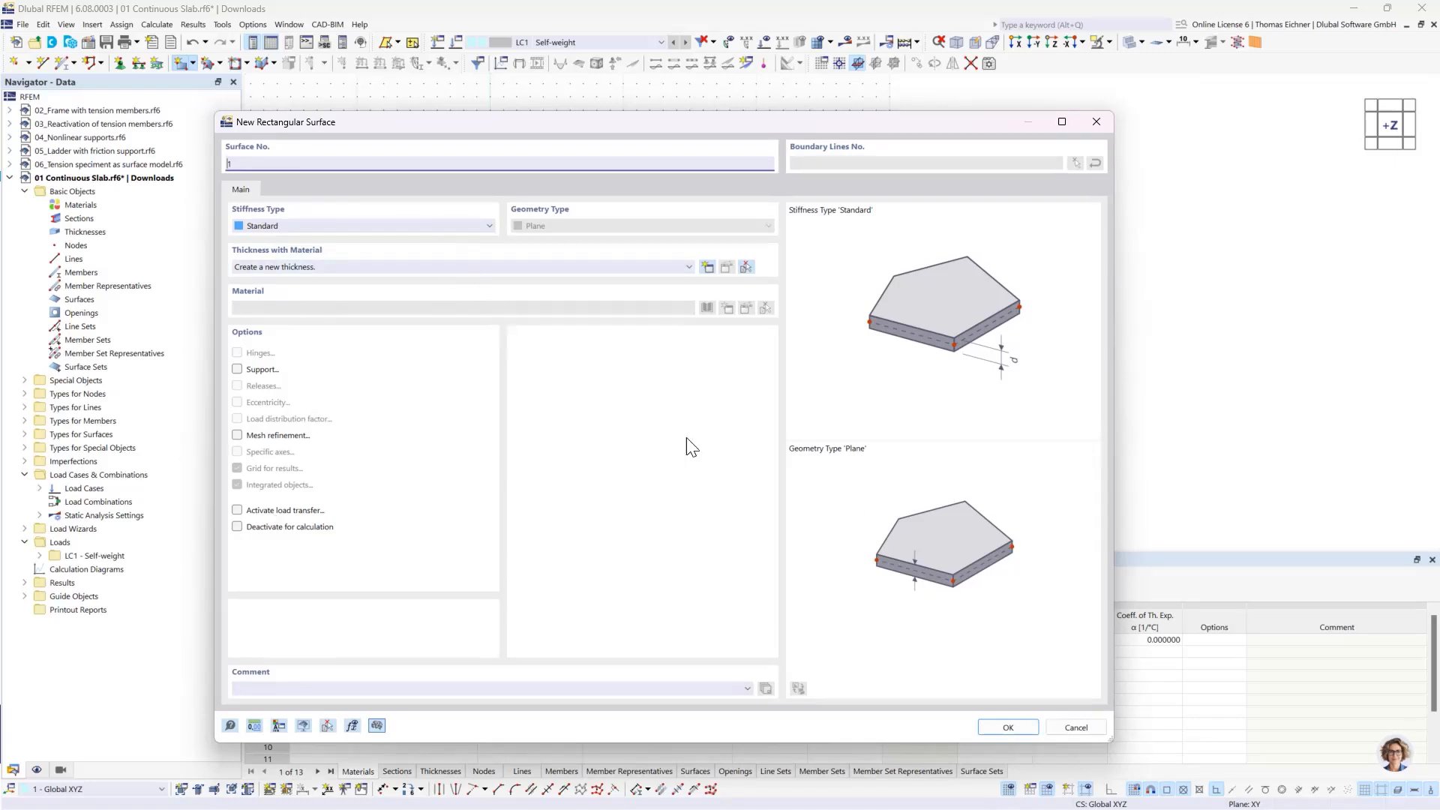
pyautogui.click(1005, 727)
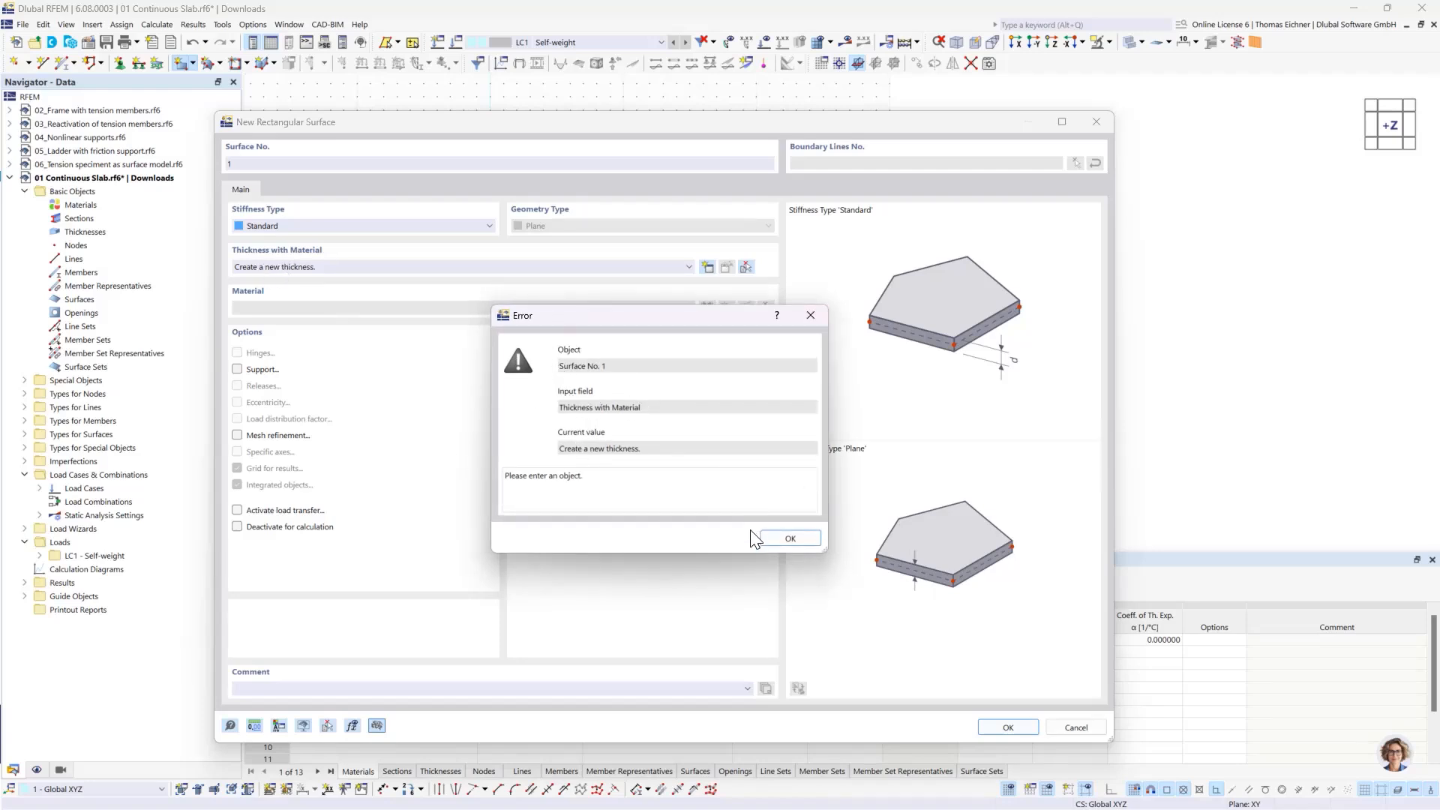
pyautogui.click(780, 540)
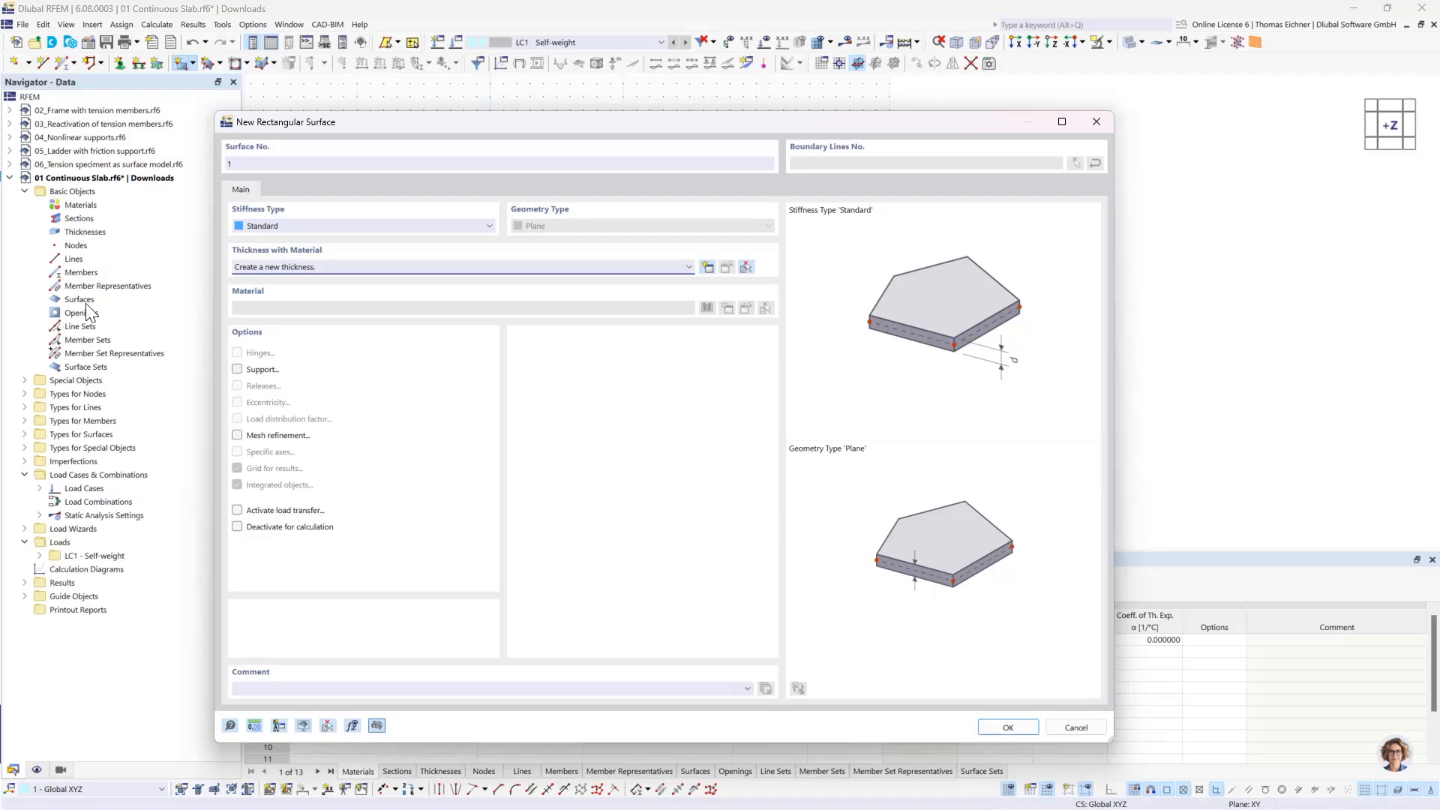
# Step: Start creating a new thickness with material for the rectangular surface
pyautogui.moveTo(326, 126); pyautogui.dragTo(346, 104)
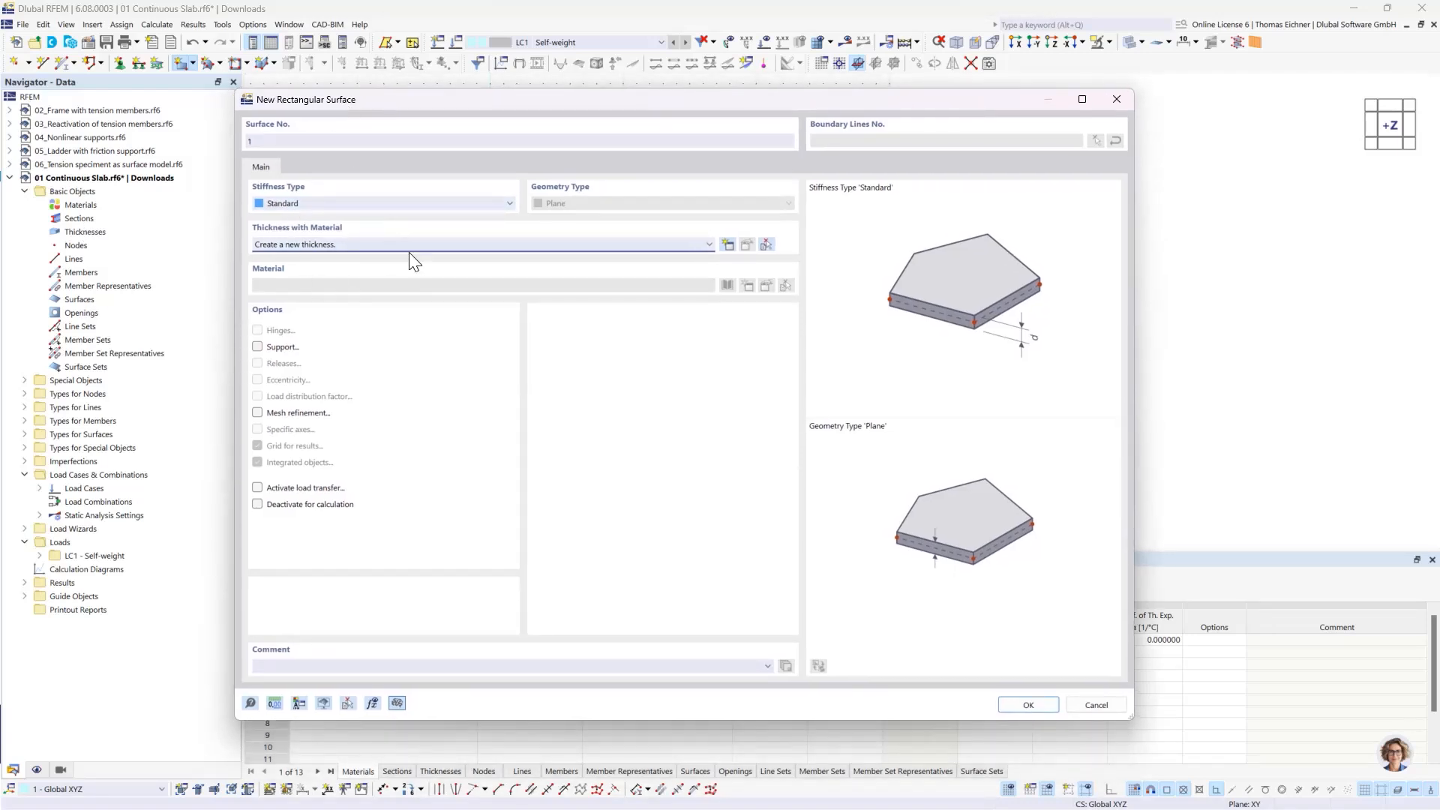
pyautogui.click(647, 243)
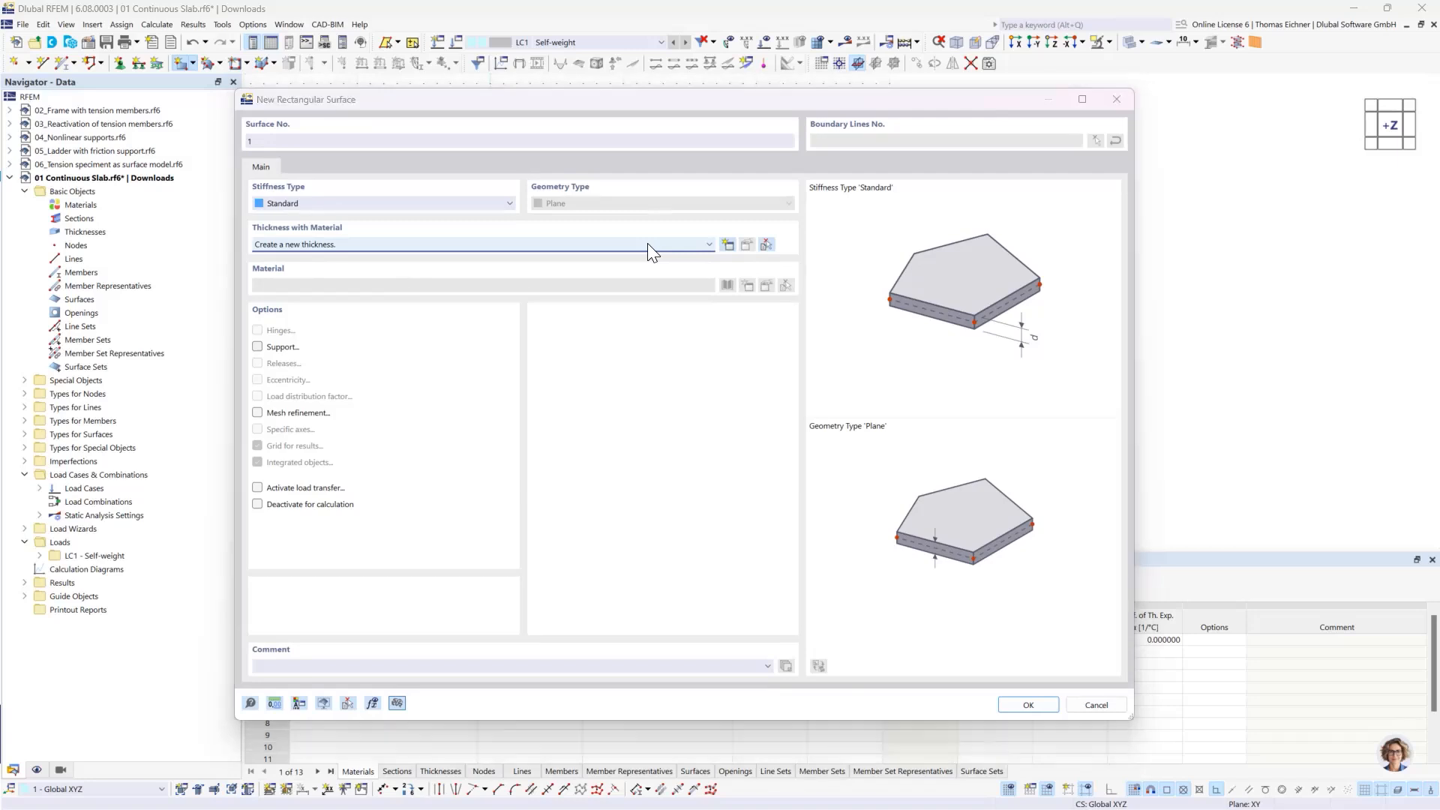
pyautogui.moveTo(564, 98); pyautogui.dragTo(659, 91)
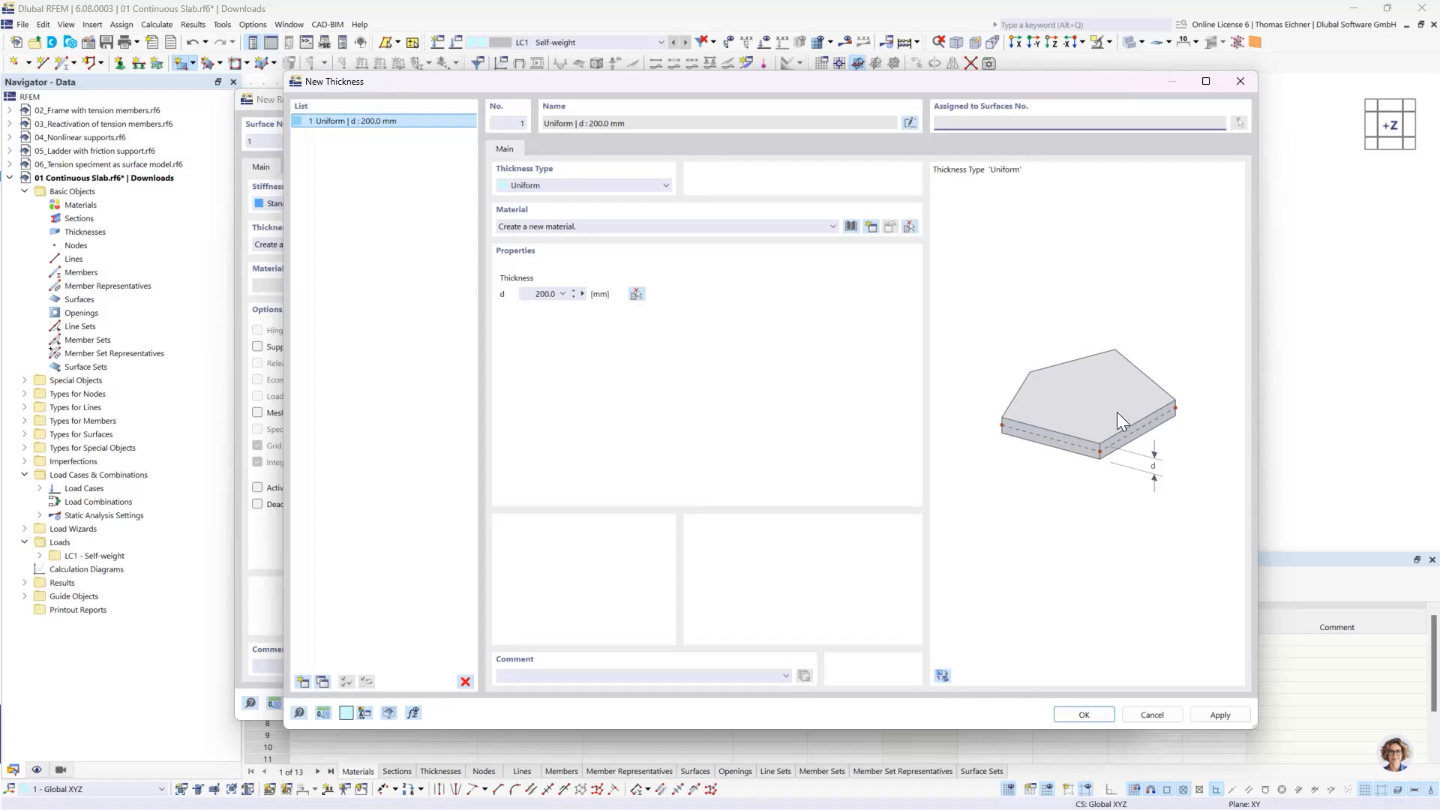
# Step: Try the Variable - 3 Nodes thickness type and switch back to Uniform
pyautogui.click(633, 186)
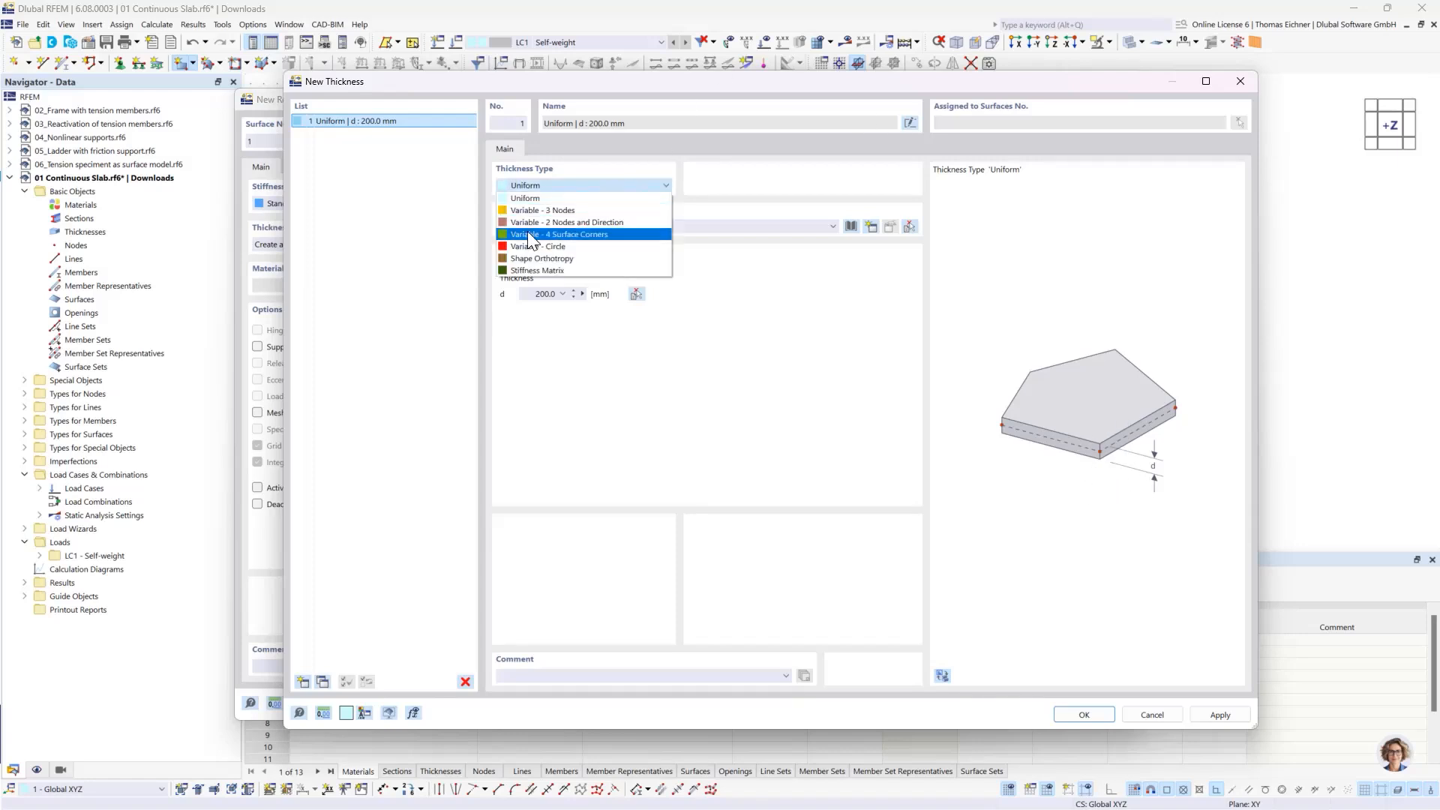
pyautogui.click(542, 210)
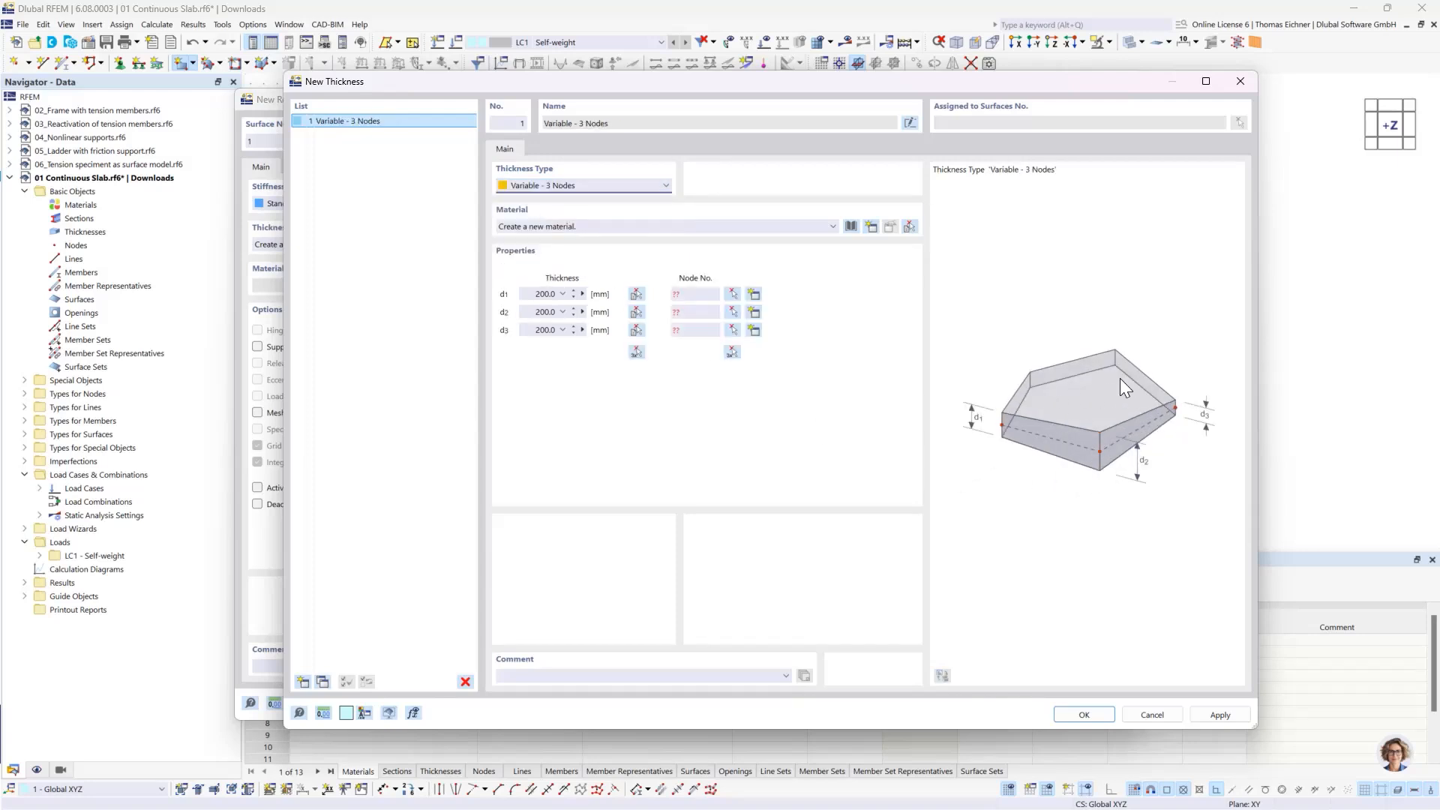
pyautogui.click(584, 186)
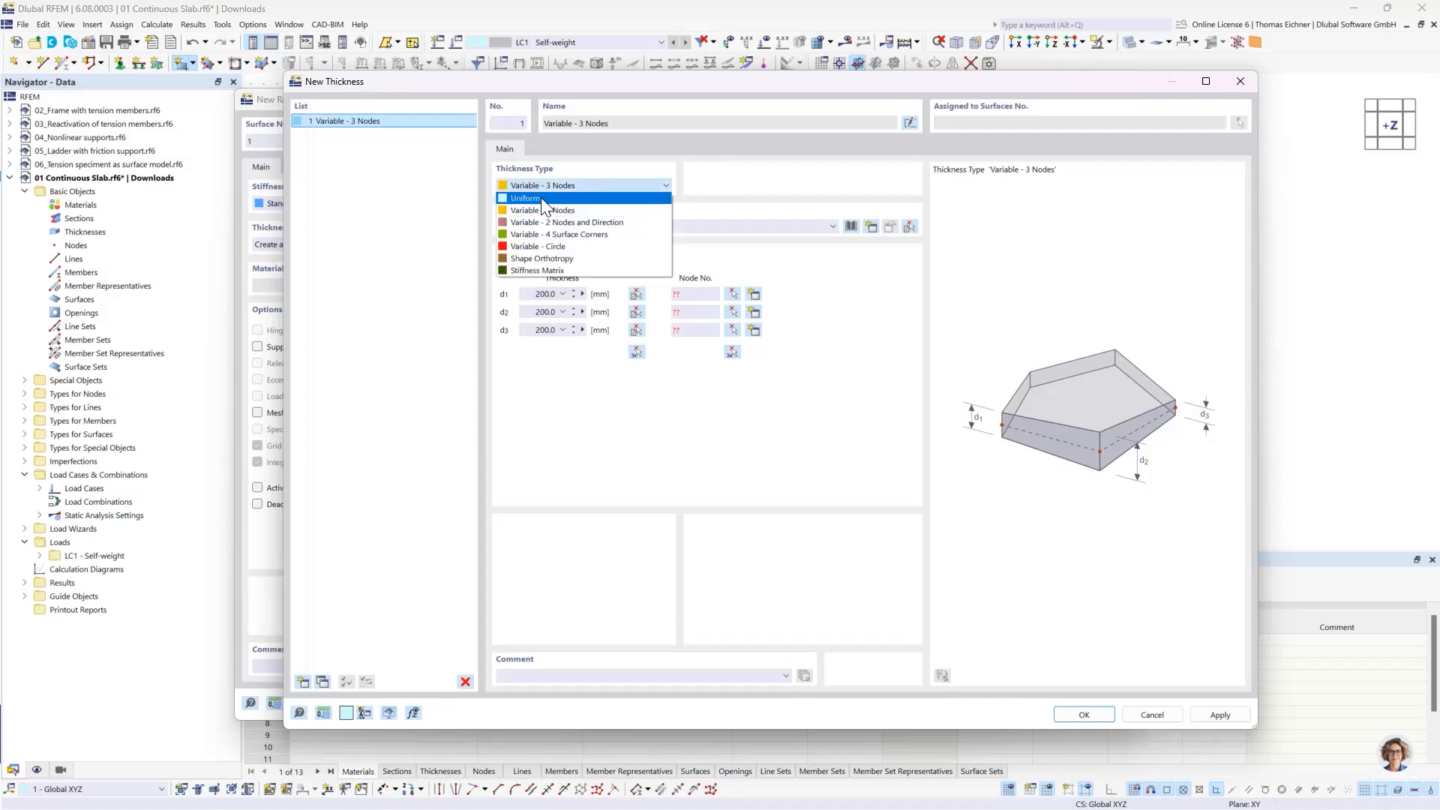
pyautogui.click(541, 196)
pyautogui.press('Up')
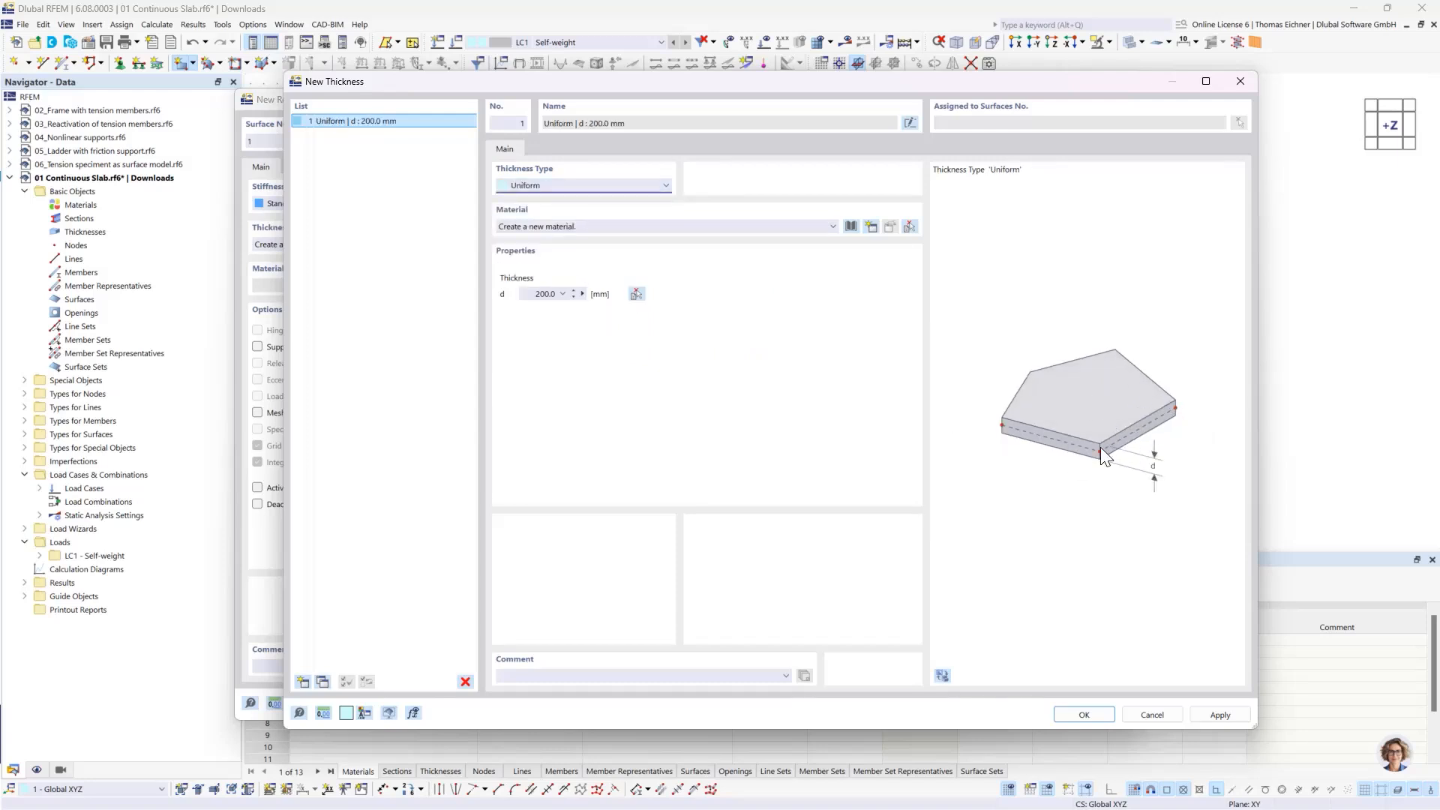
# Step: Set the uniform thickness to 300 mm and open the material library for a new material assigned to it
pyautogui.click(534, 296)
pyautogui.doubleClick(534, 296)
pyautogui.write('300')
pyautogui.click(534, 293)
pyautogui.click(582, 230)
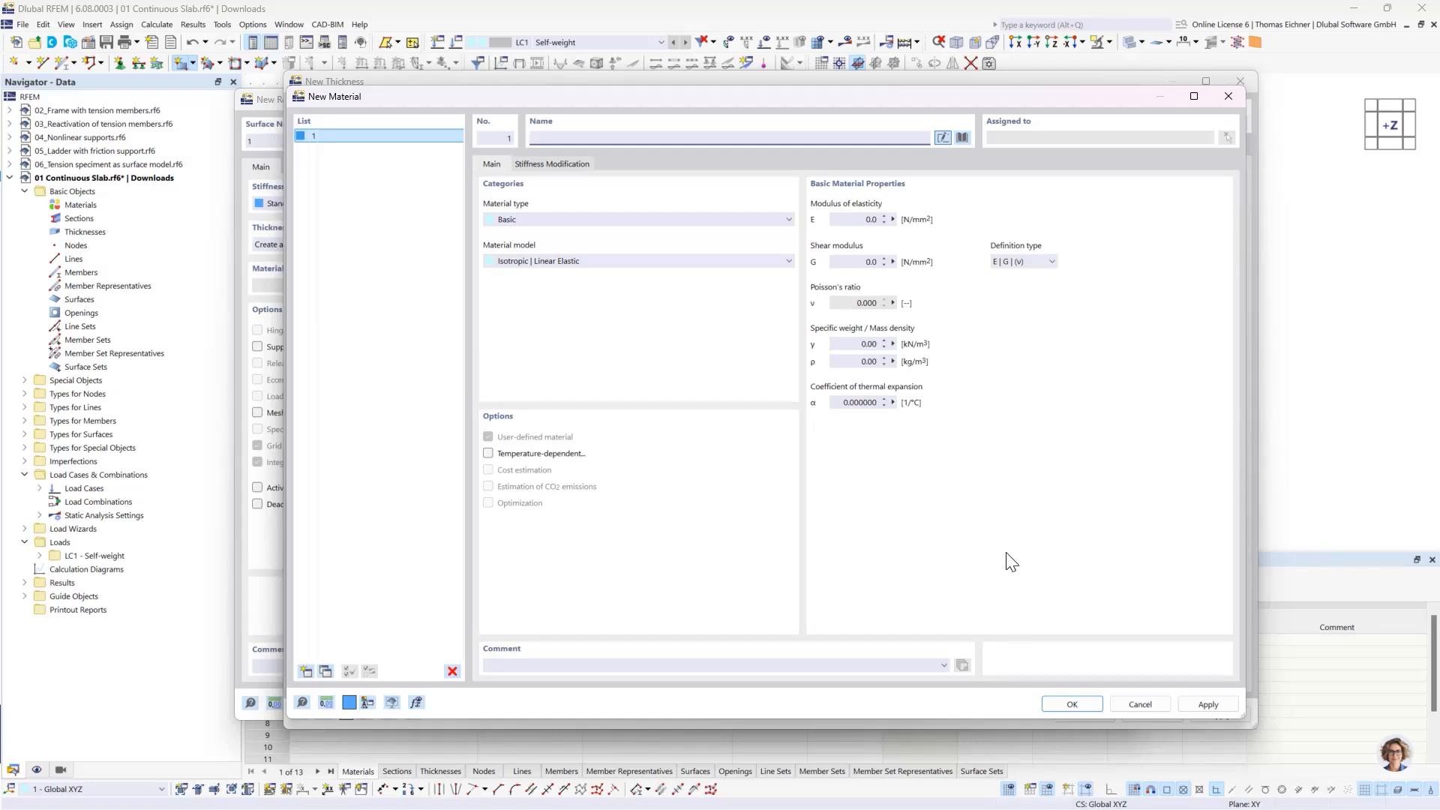
pyautogui.click(958, 144)
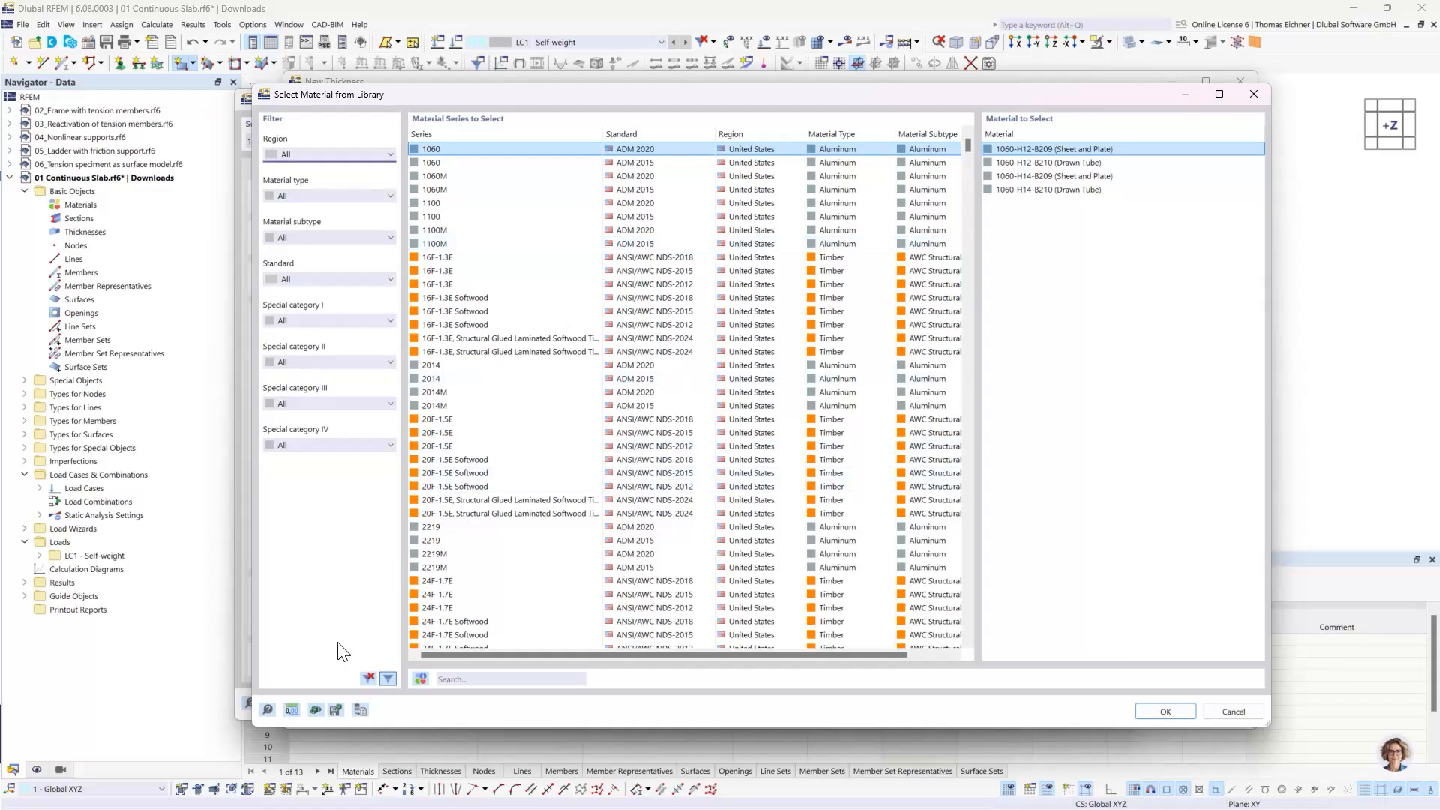
# Step: Filter the material library by the region Germany and reset the region filter to All
pyautogui.click(300, 153)
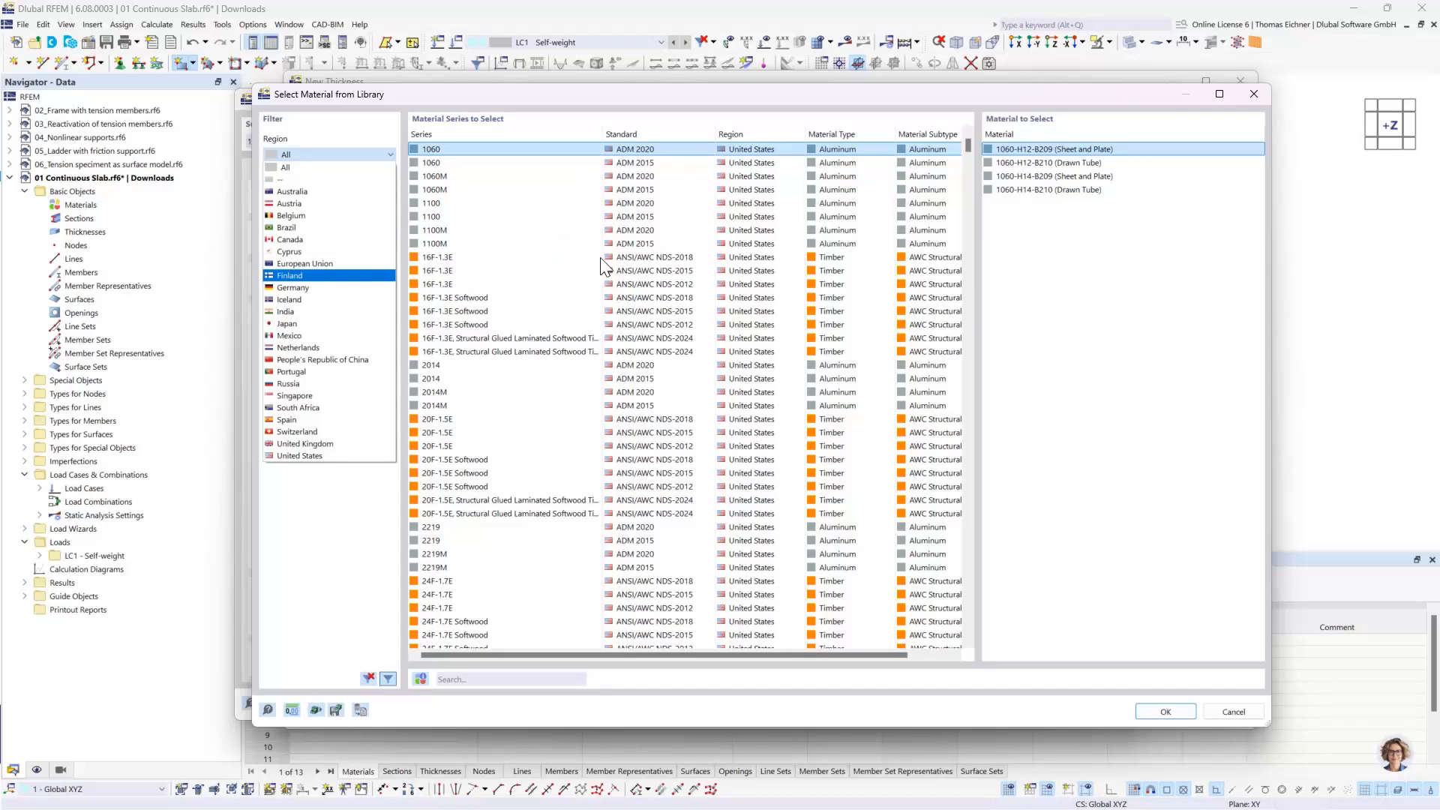
pyautogui.click(285, 289)
pyautogui.click(315, 154)
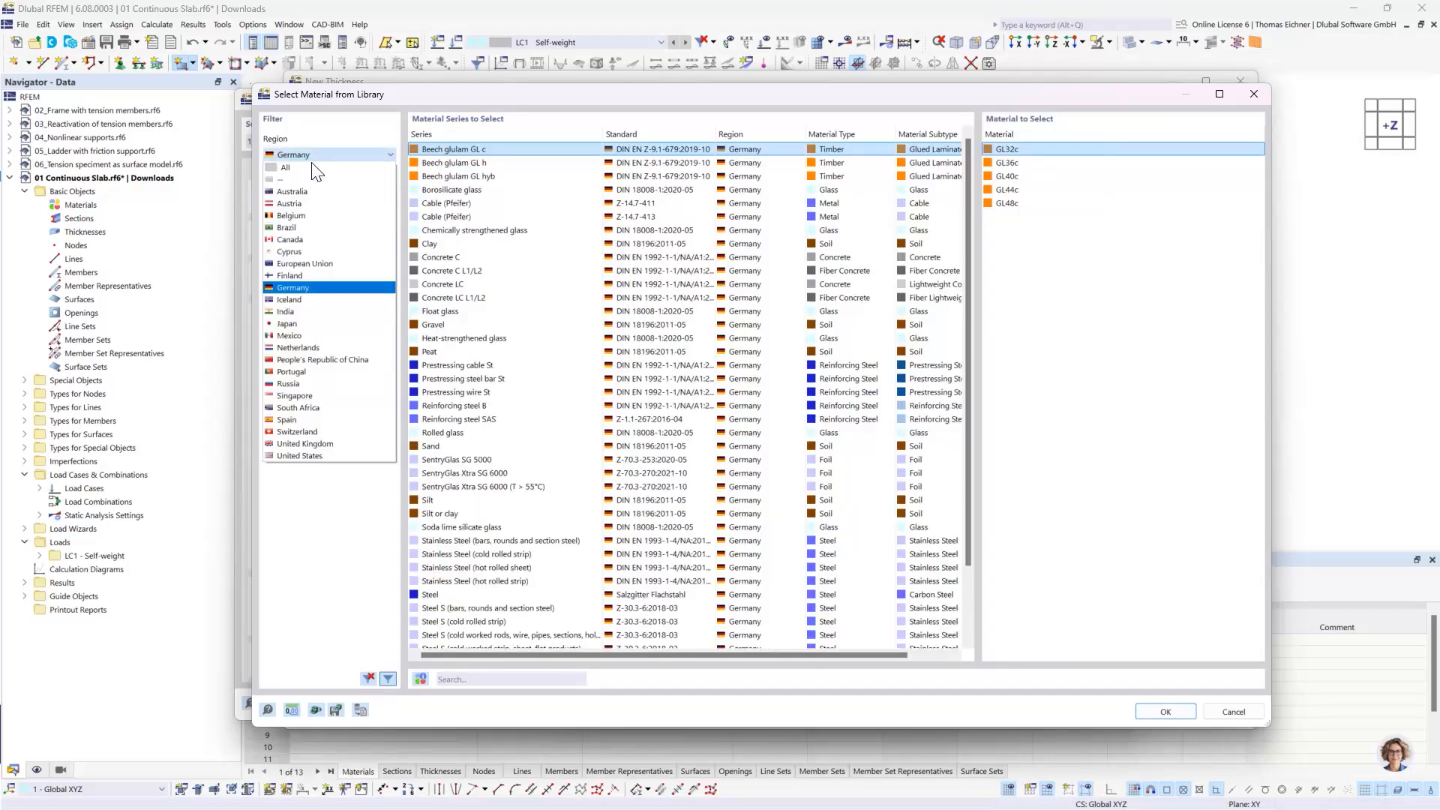
pyautogui.click(303, 168)
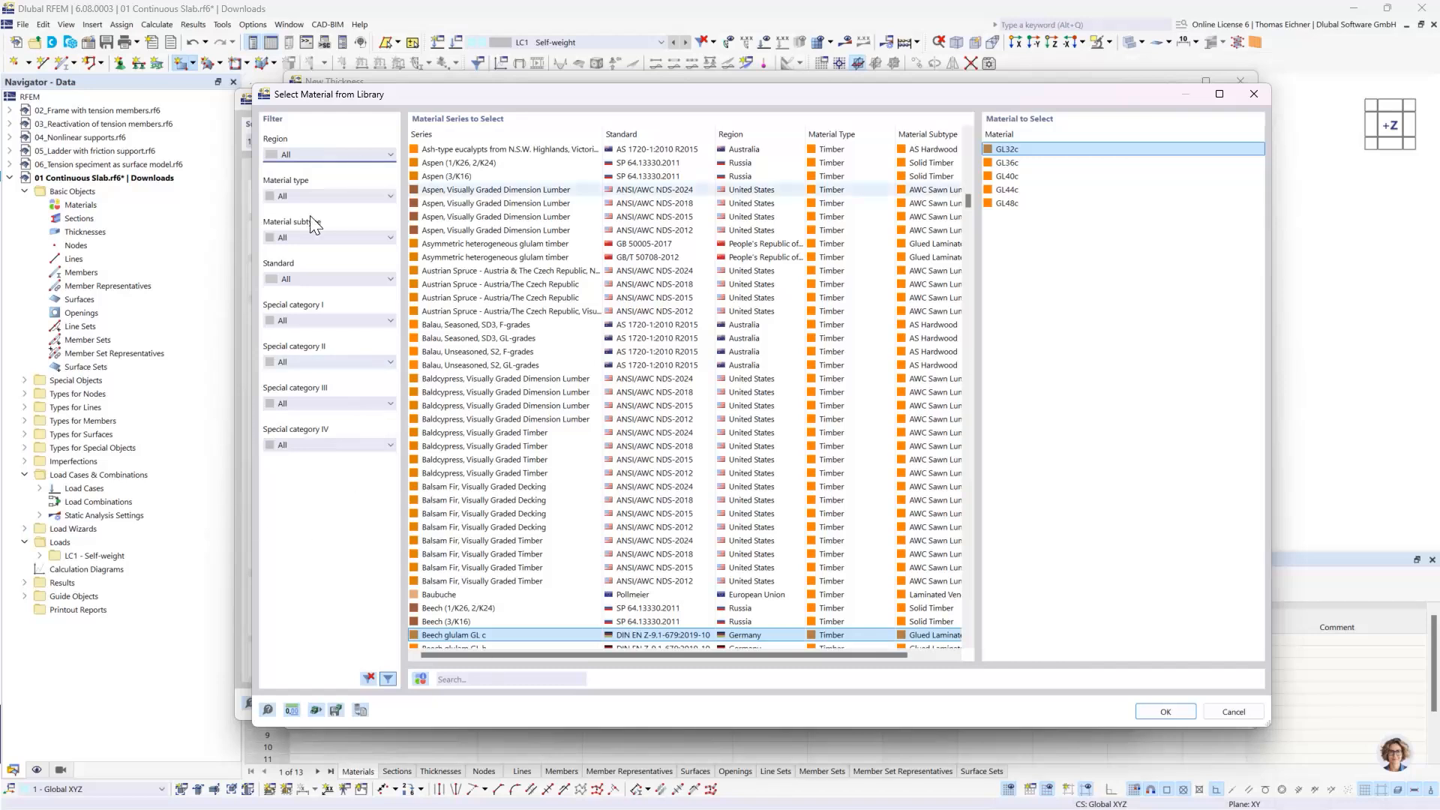
# Step: Search the material library for C30 and sort the material series by standard
pyautogui.click(481, 679)
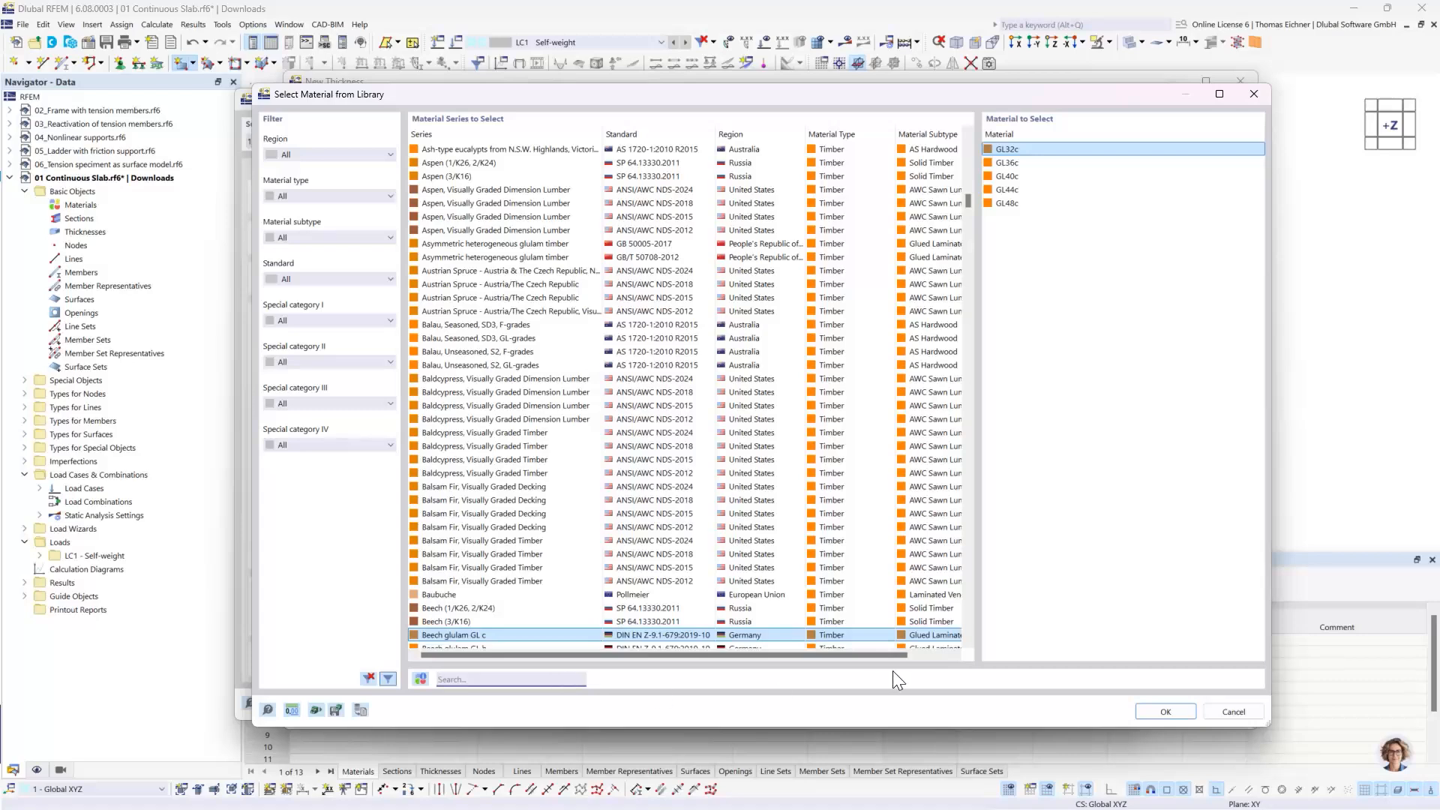
pyautogui.write('C30')
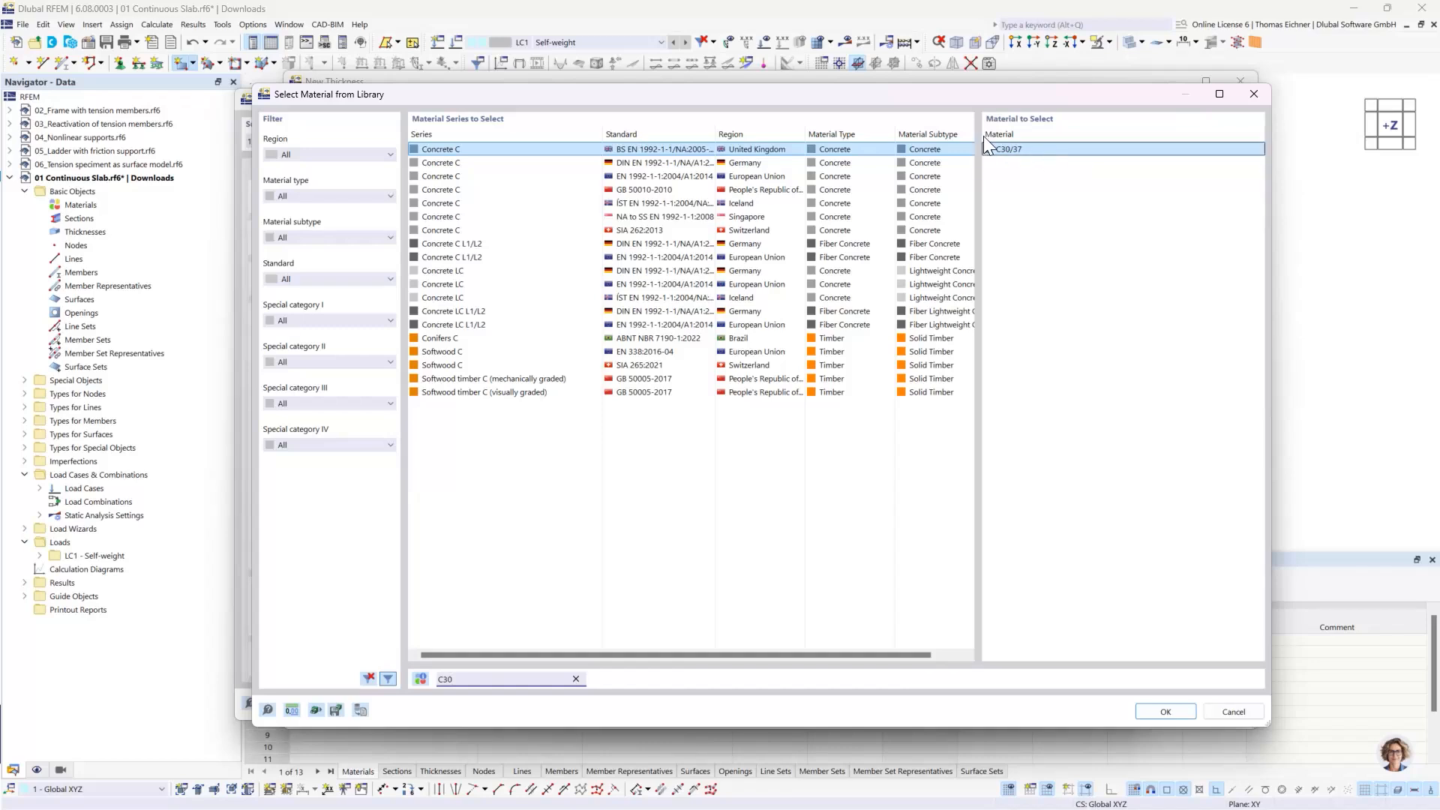
pyautogui.click(1008, 147)
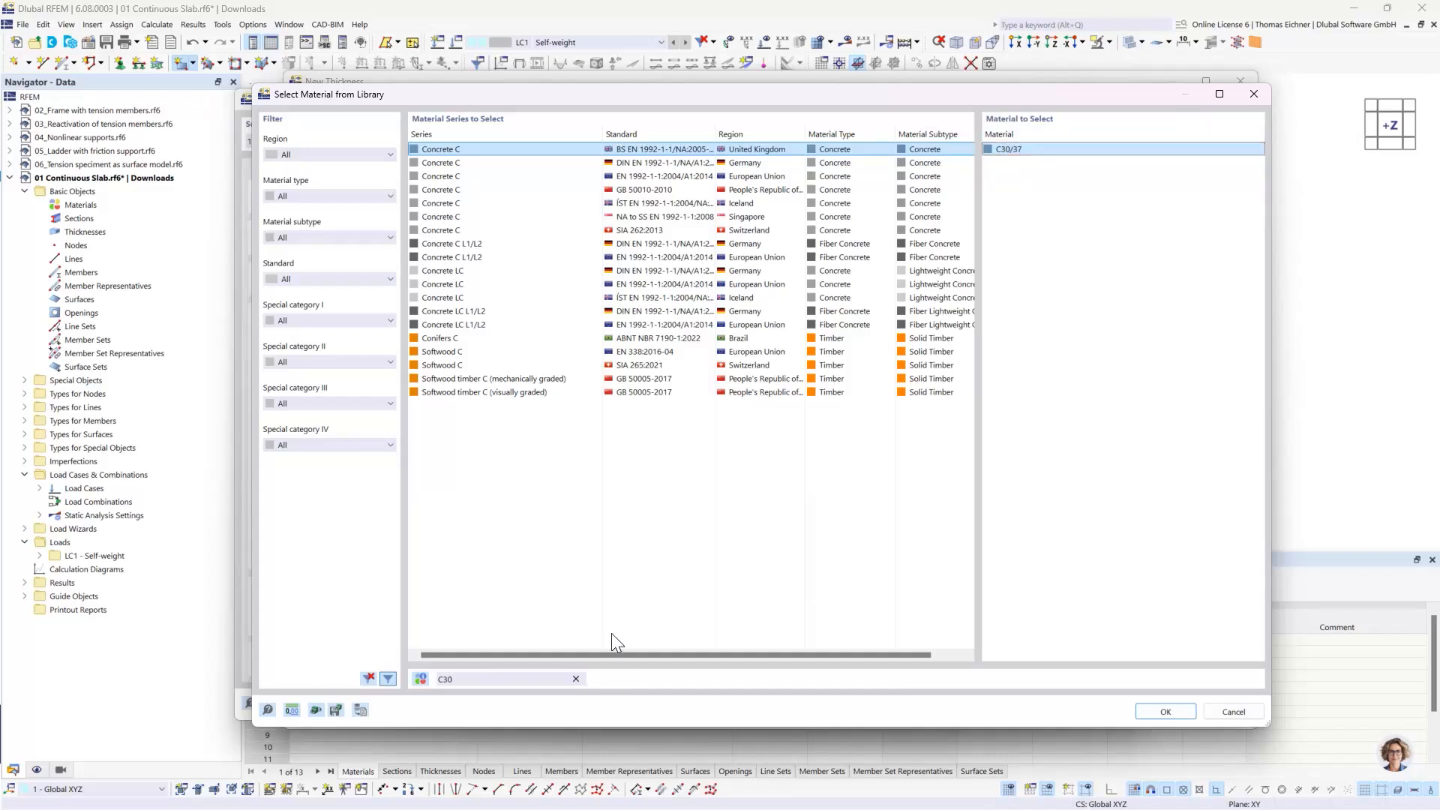
pyautogui.click(666, 217)
pyautogui.click(664, 177)
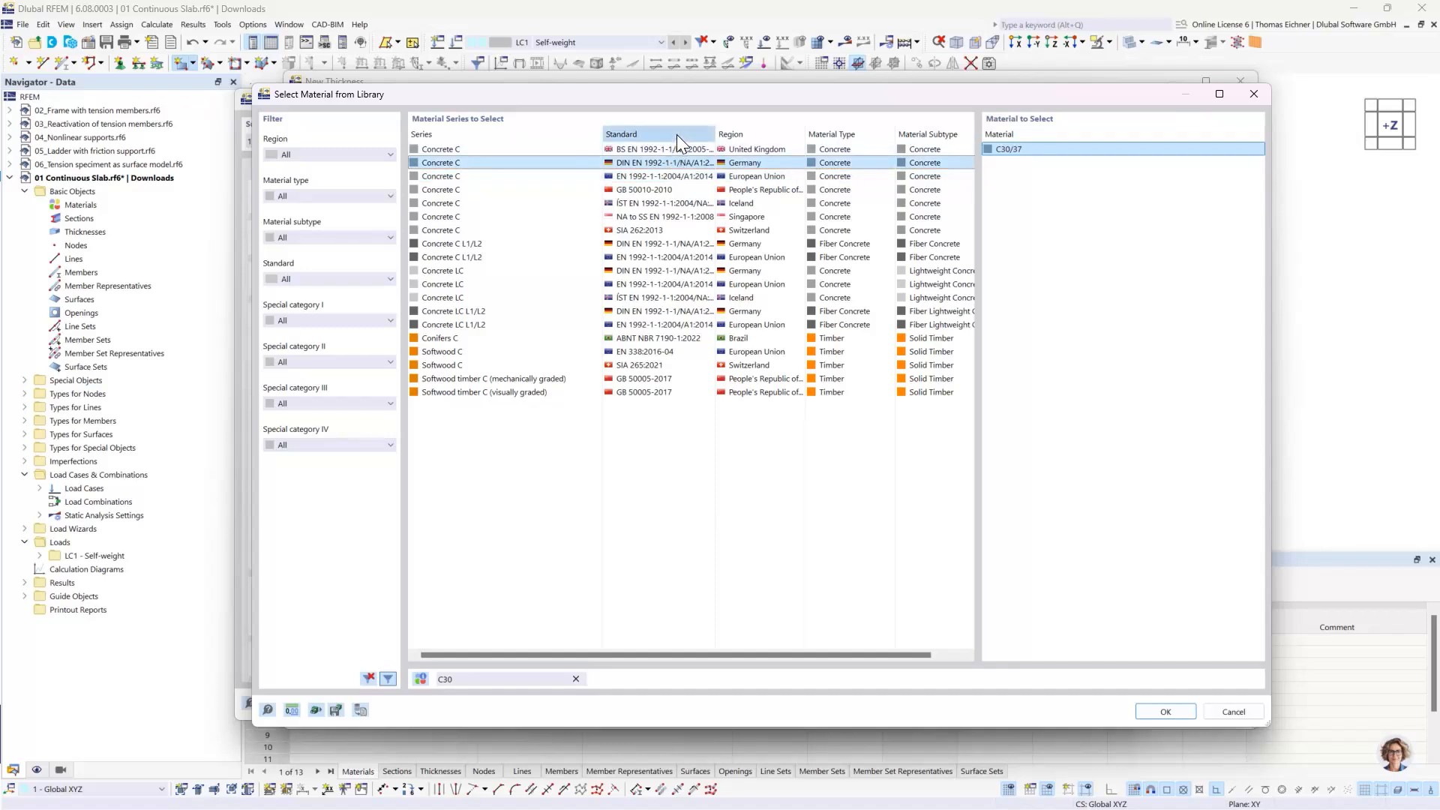
pyautogui.click(674, 134)
pyautogui.click(667, 136)
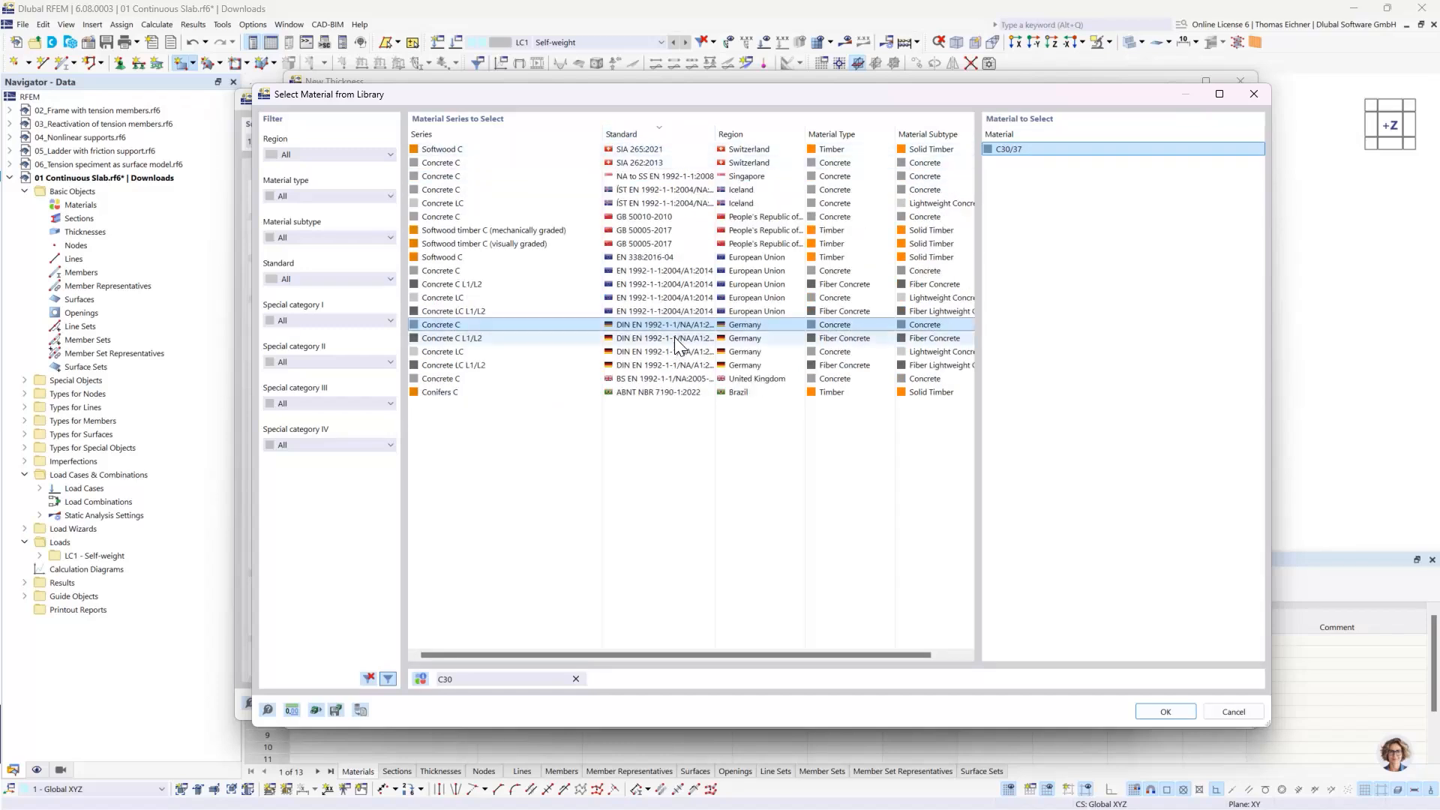
# Step: Compare the materials offered by the German Concrete C L1/L2, Concrete C and Concrete LC series
pyautogui.click(516, 339)
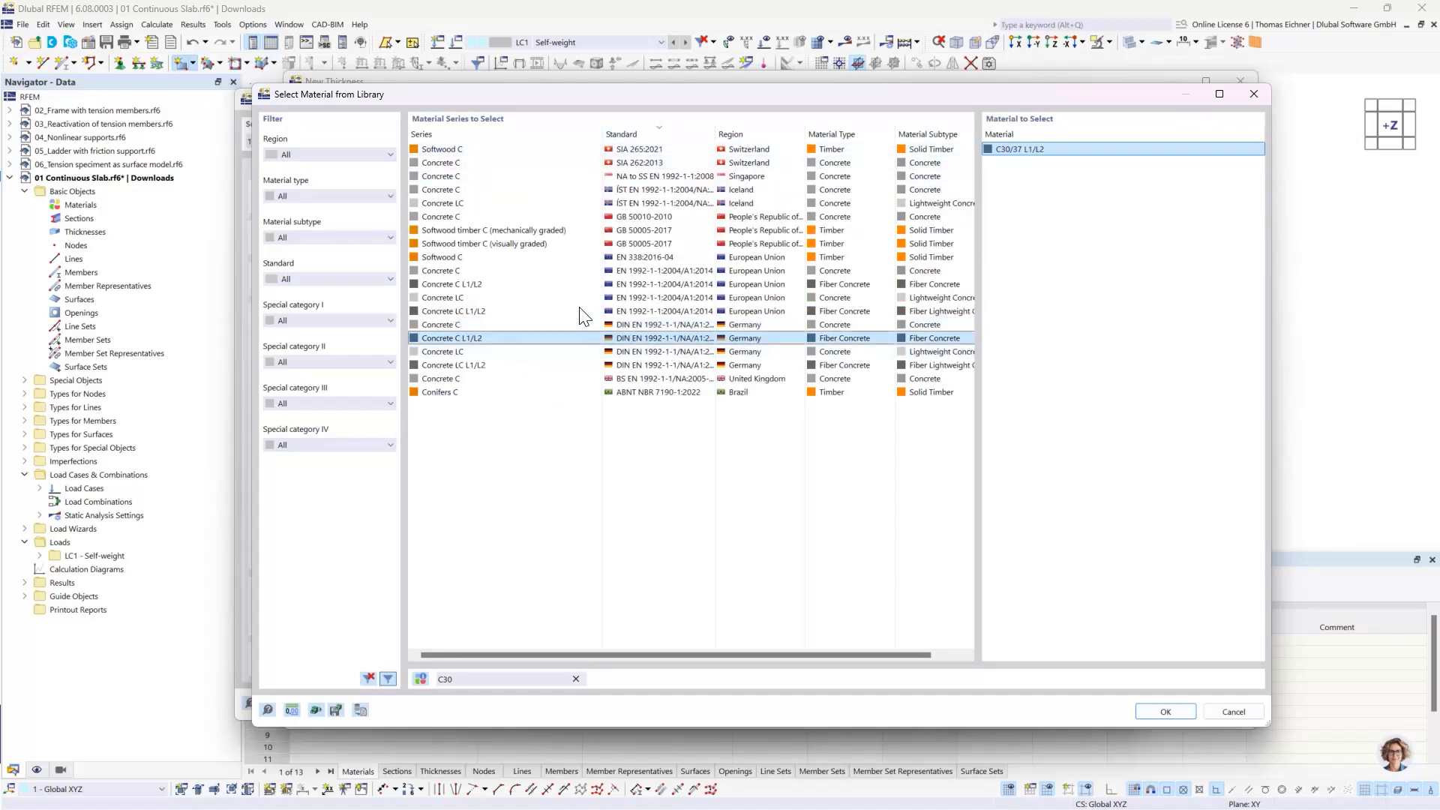
pyautogui.click(635, 326)
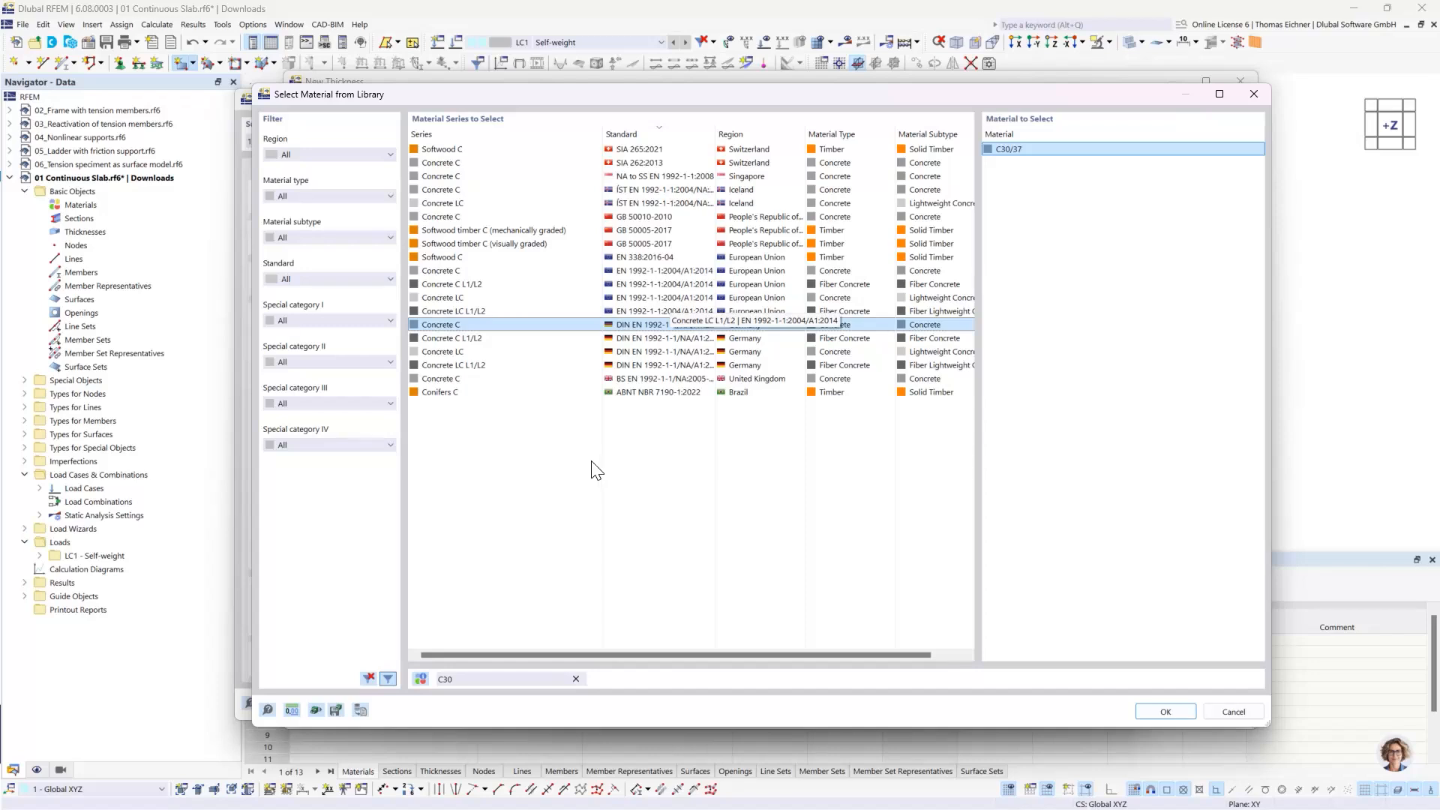
pyautogui.click(623, 351)
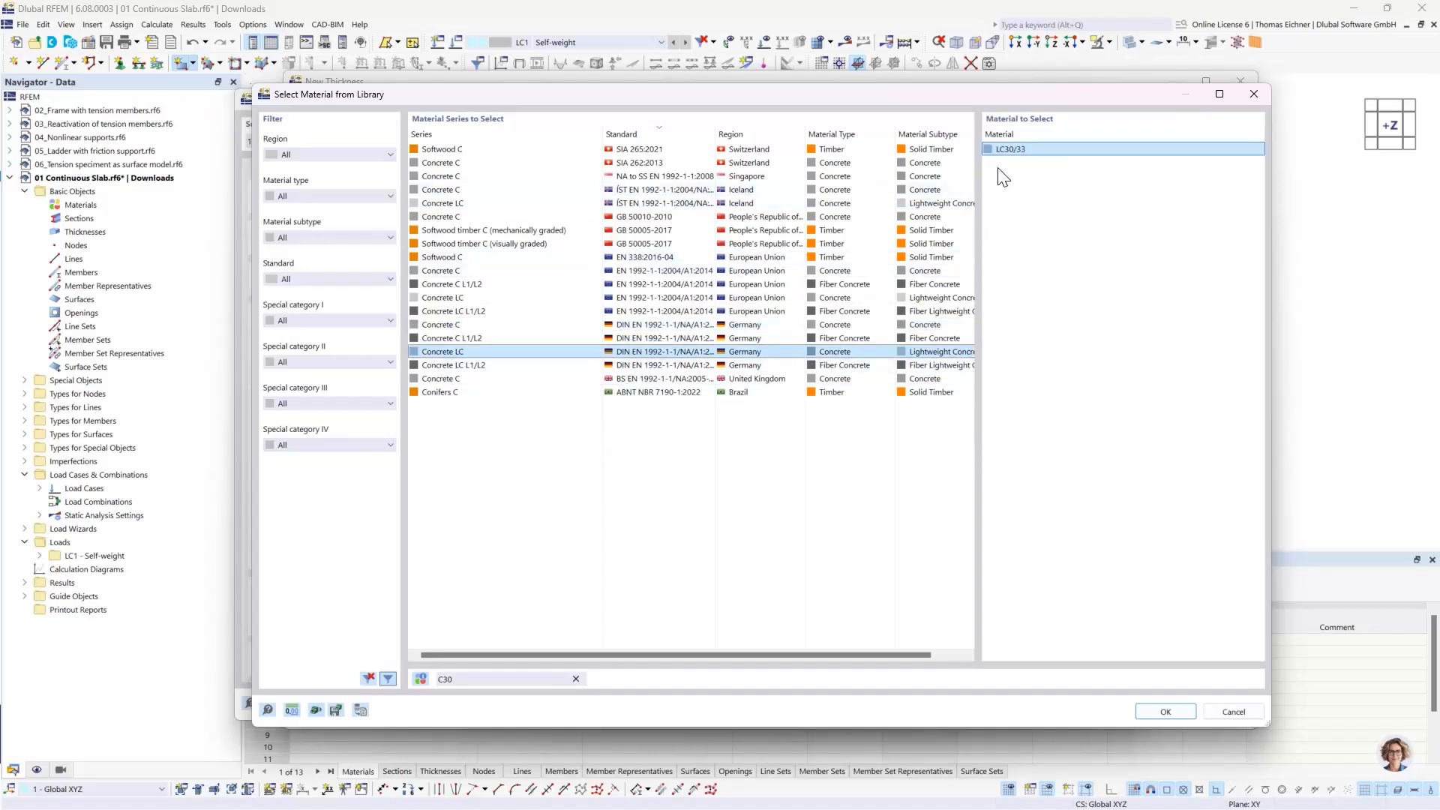
# Step: Choose C30/37 from the German DIN EN 1992-1-1 Concrete C series and confirm the new material and thickness
pyautogui.click(642, 328)
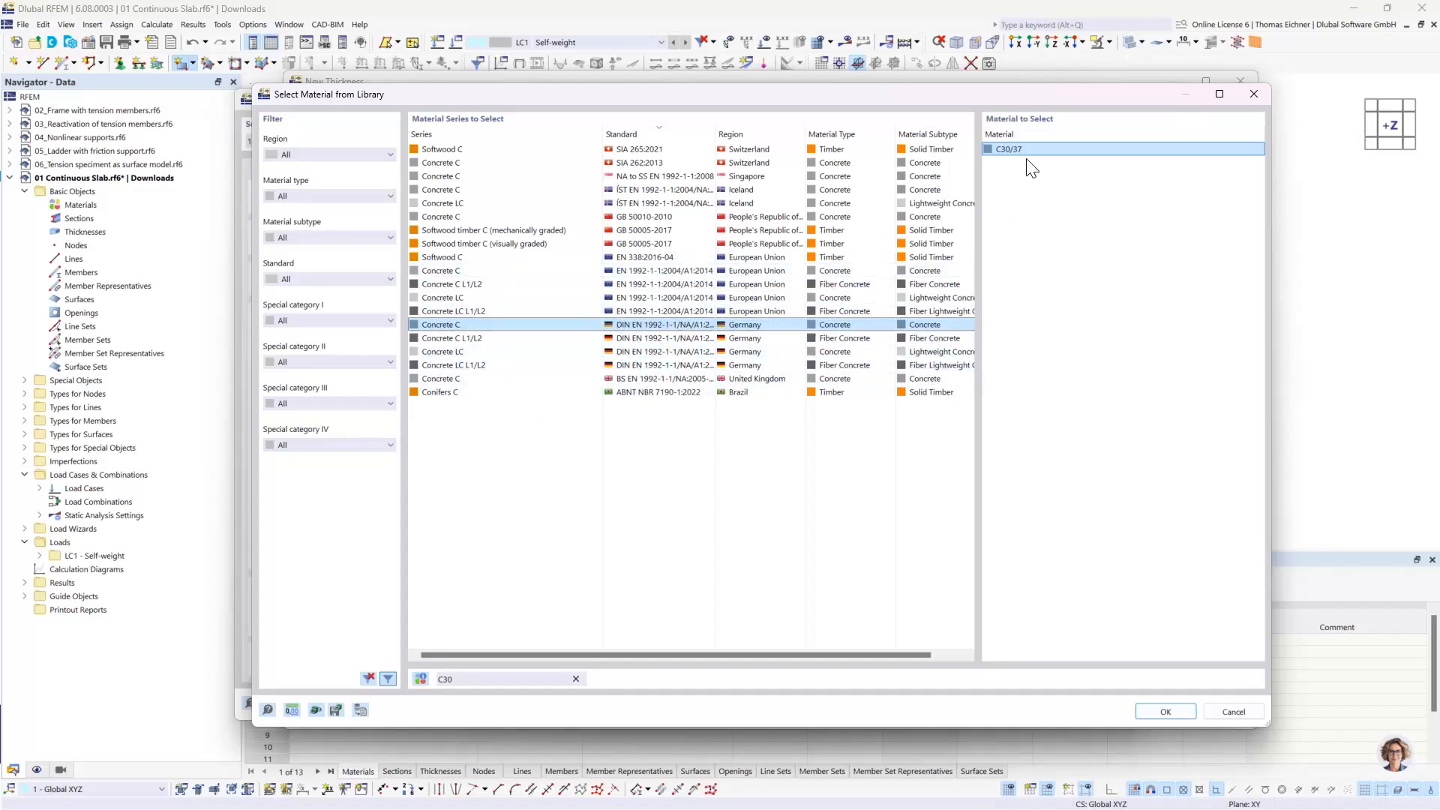
pyautogui.click(1168, 715)
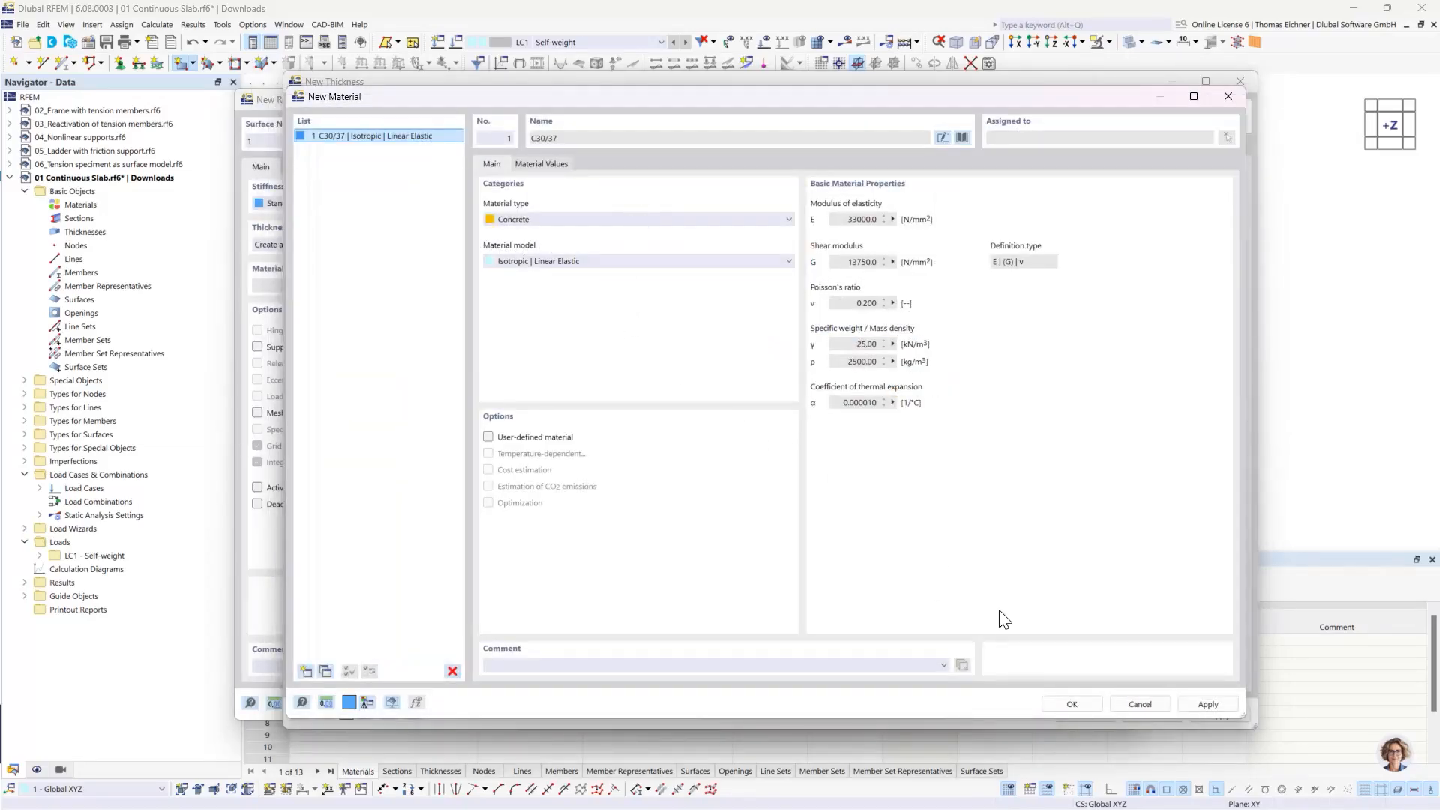
pyautogui.click(1073, 703)
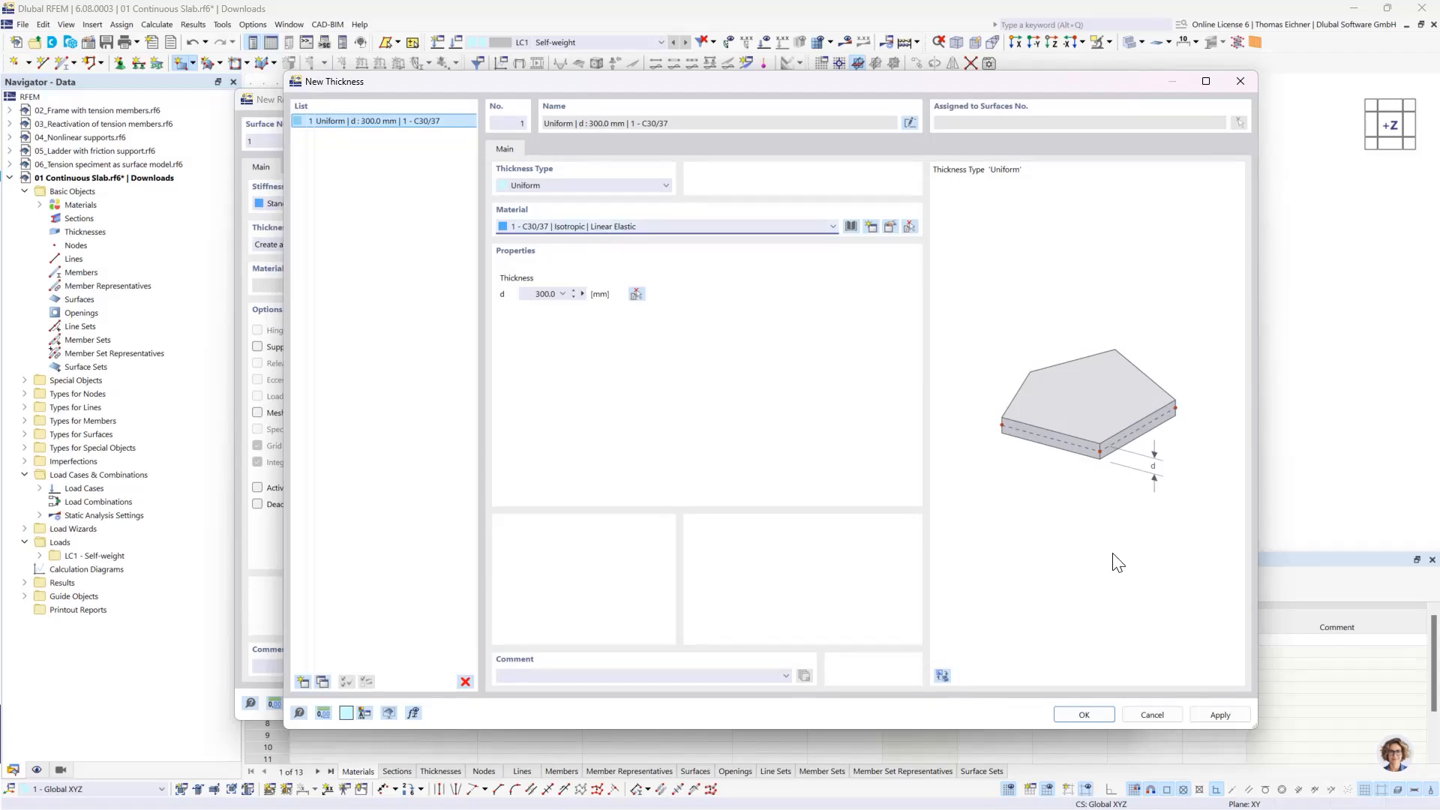
pyautogui.click(1083, 712)
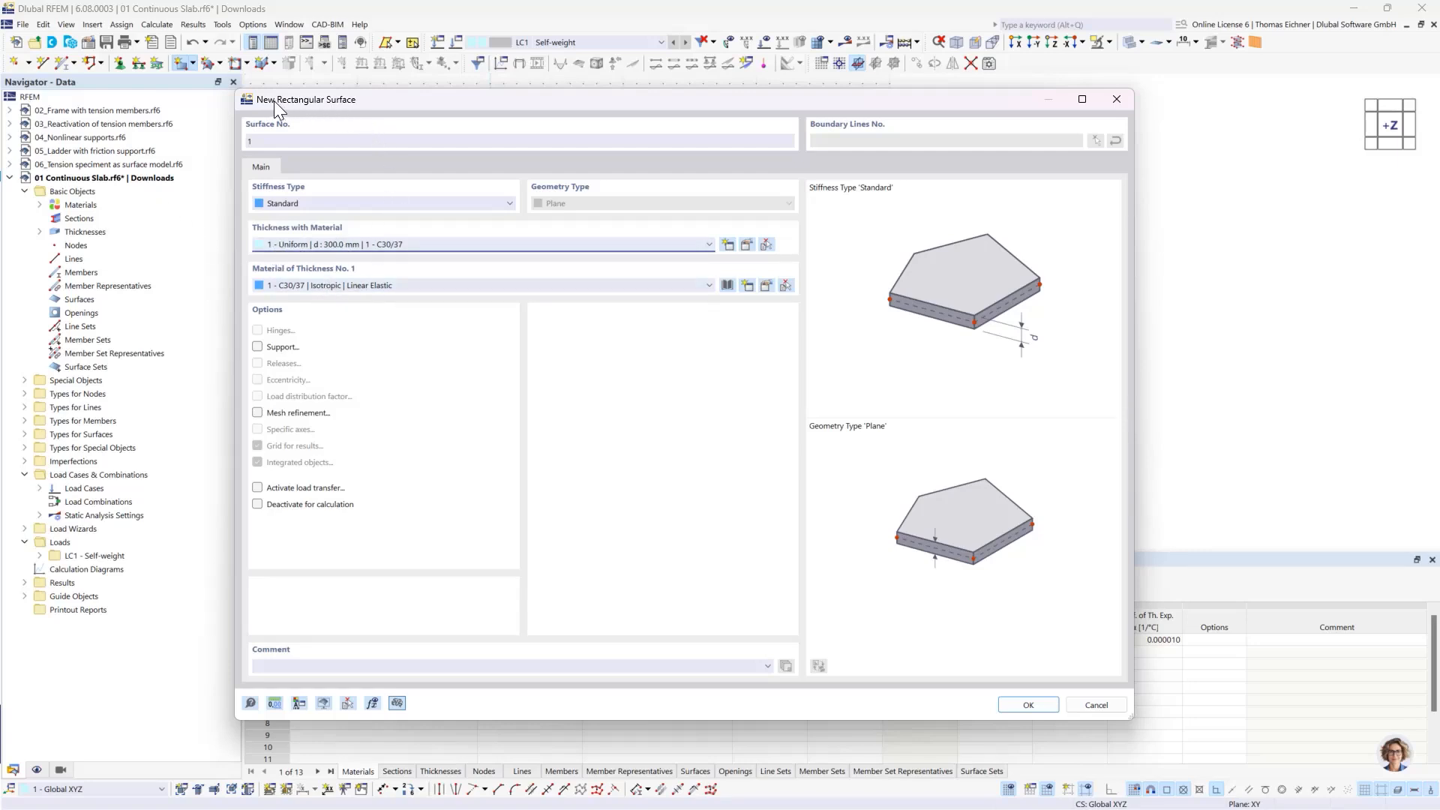
# Step: Confirm the surface settings and draw the rectangular surface from the origin to X 10000 mm, Y 5000 mm
pyautogui.moveTo(273, 101); pyautogui.dragTo(327, 105)
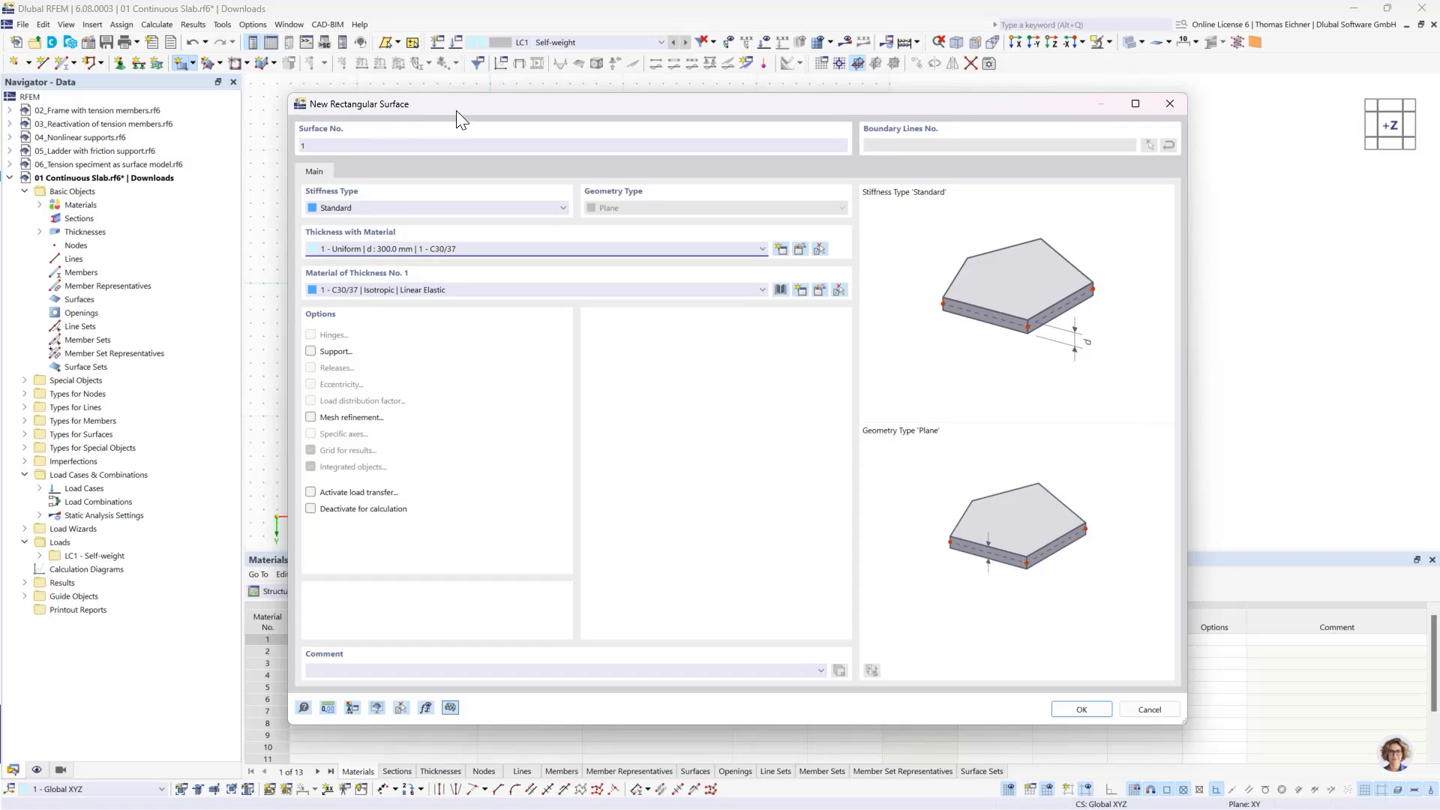
pyautogui.moveTo(456, 110); pyautogui.dragTo(312, 76)
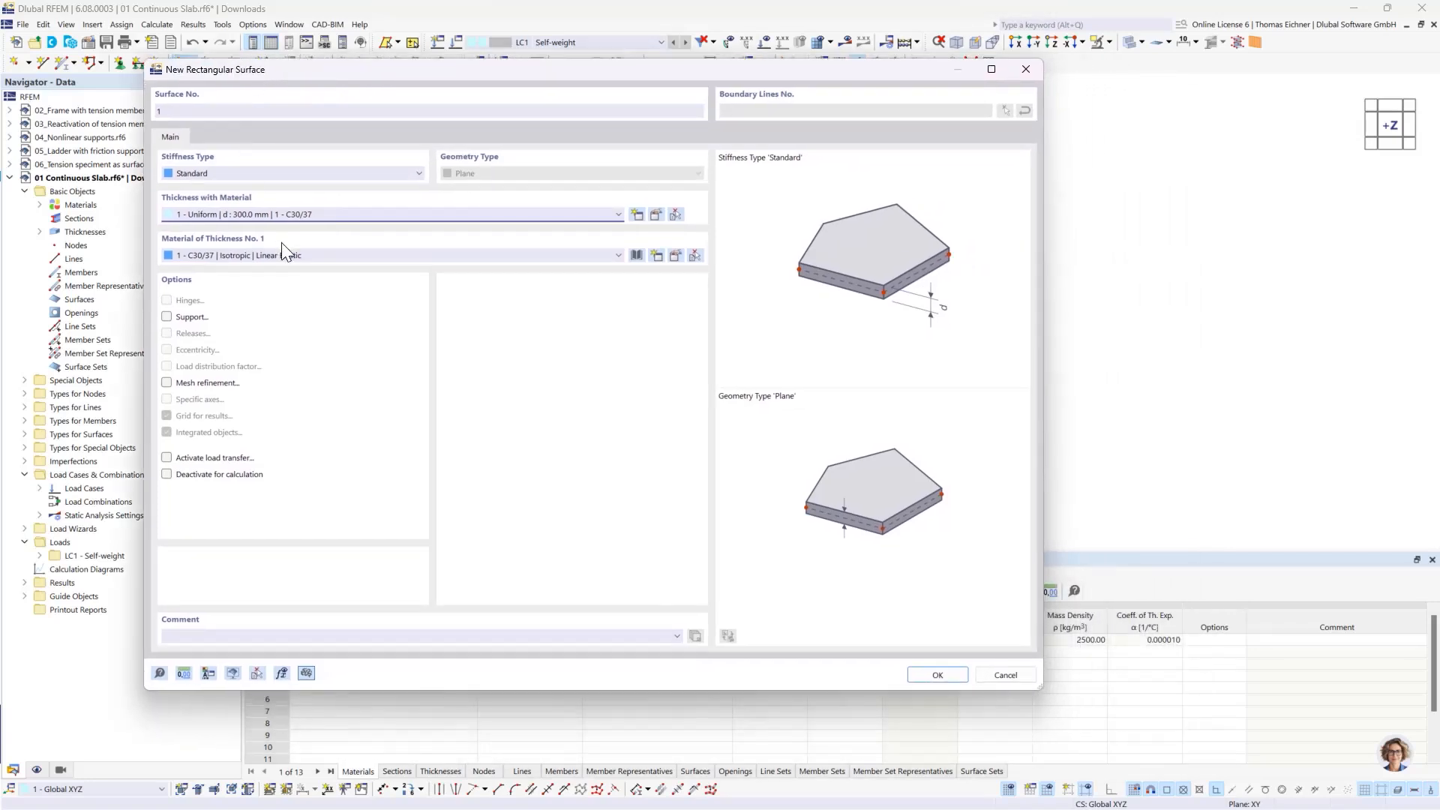
pyautogui.click(936, 674)
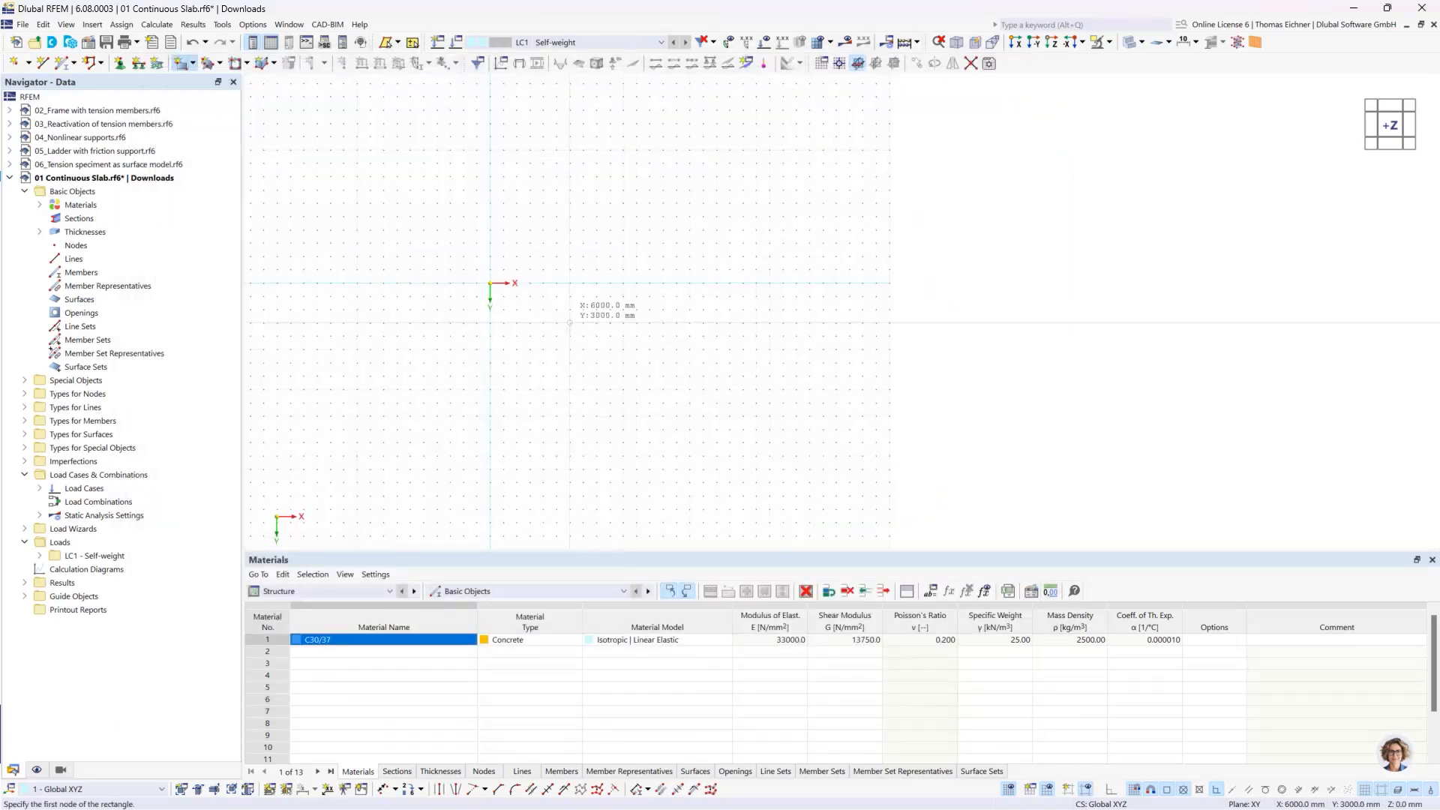
pyautogui.click(491, 284)
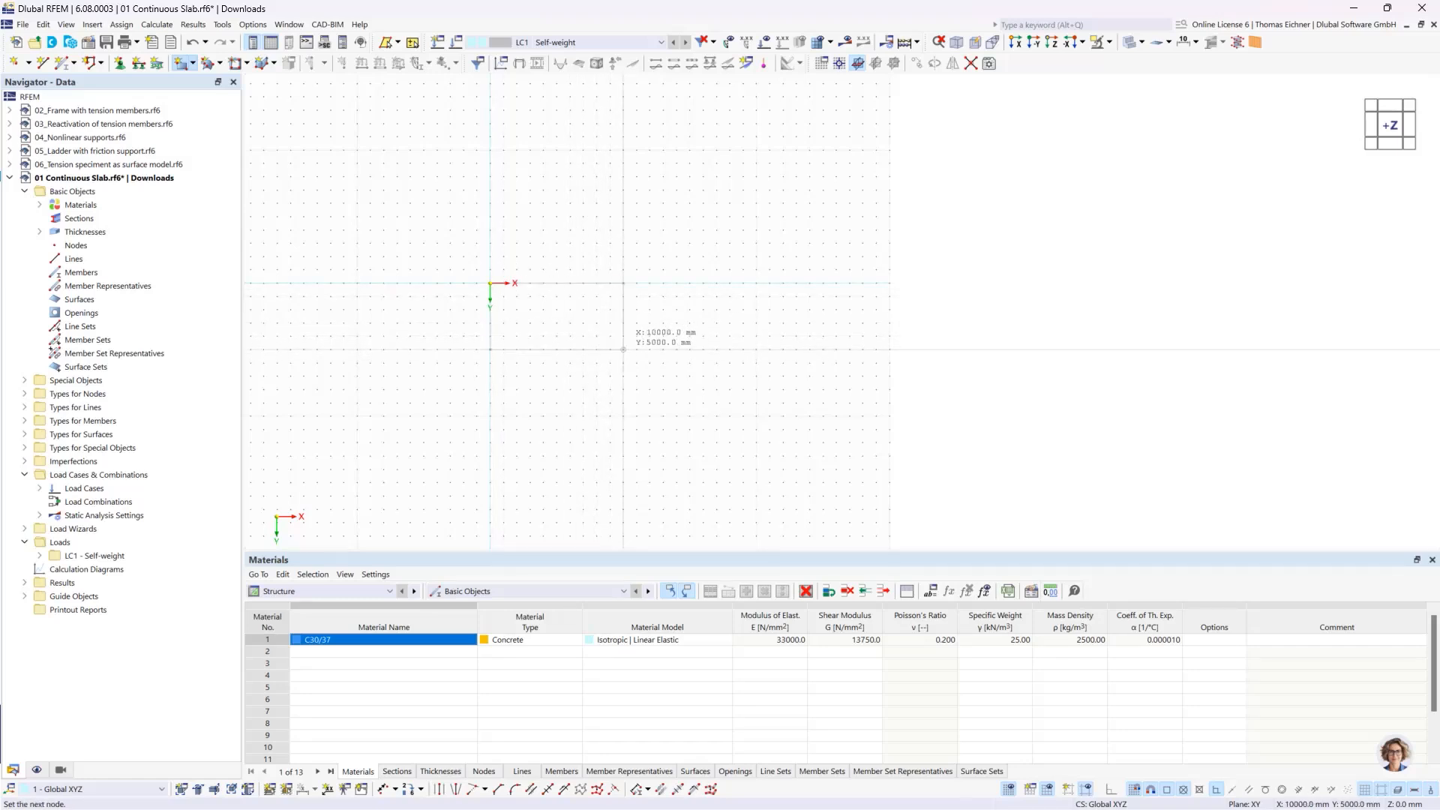
pyautogui.click(623, 349)
pyautogui.press('Escape')
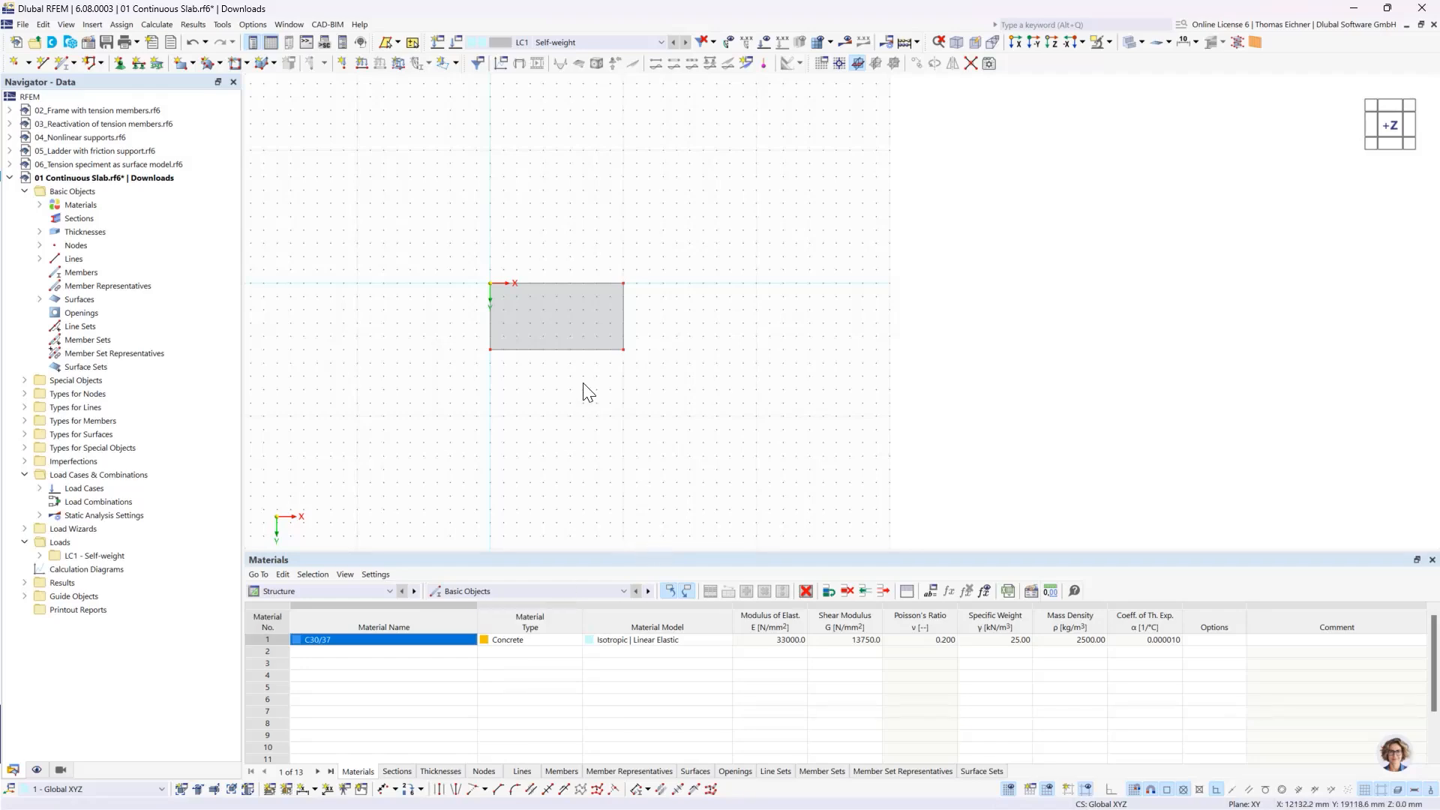
# Step: Switch the slab's display from filled to wireframe in a tilted 3D view
pyautogui.scroll(2, 588, 383)
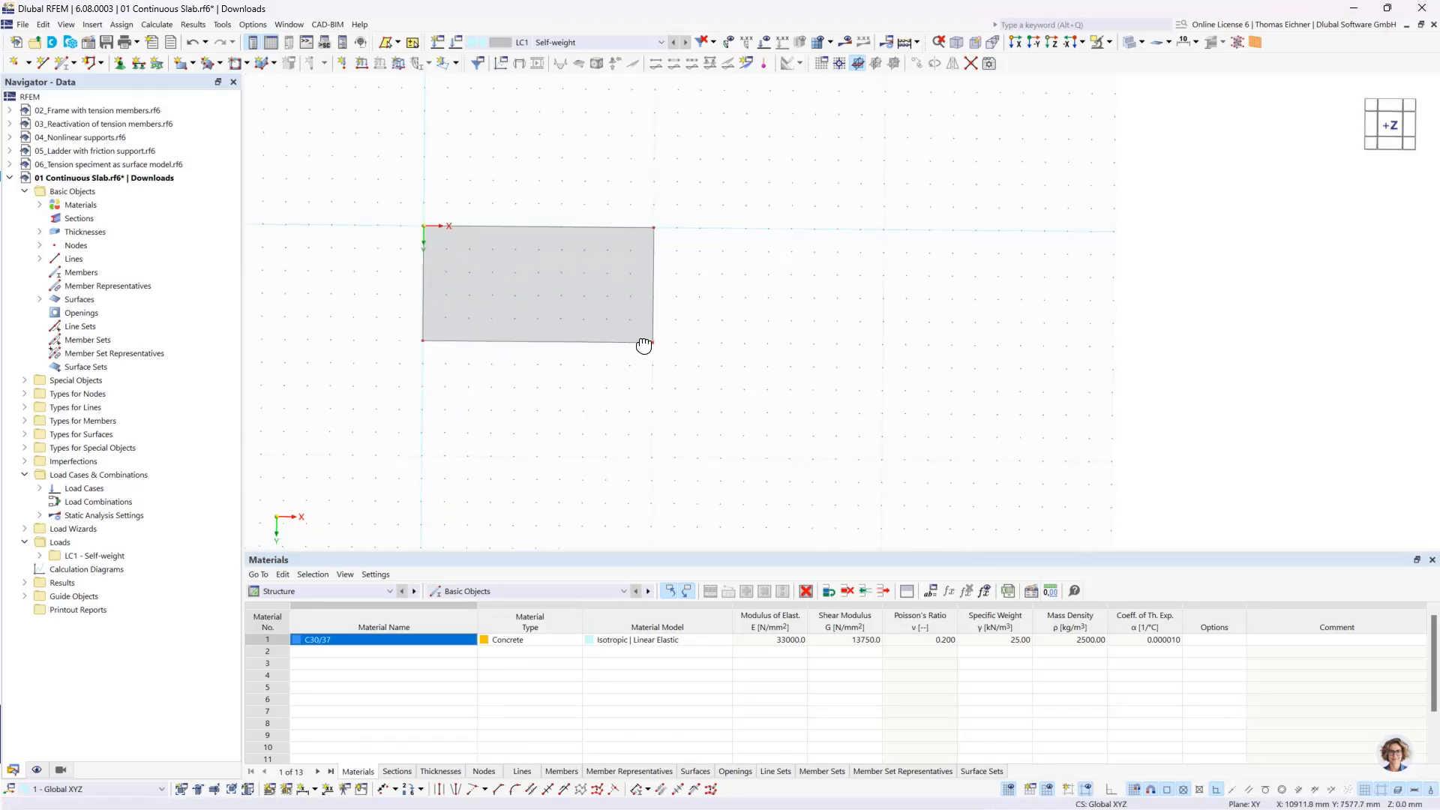
pyautogui.keyDown('ctrl'); pyautogui.moveTo(645, 344); pyautogui.dragTo(659, 285, button='middle'); pyautogui.keyUp('ctrl')
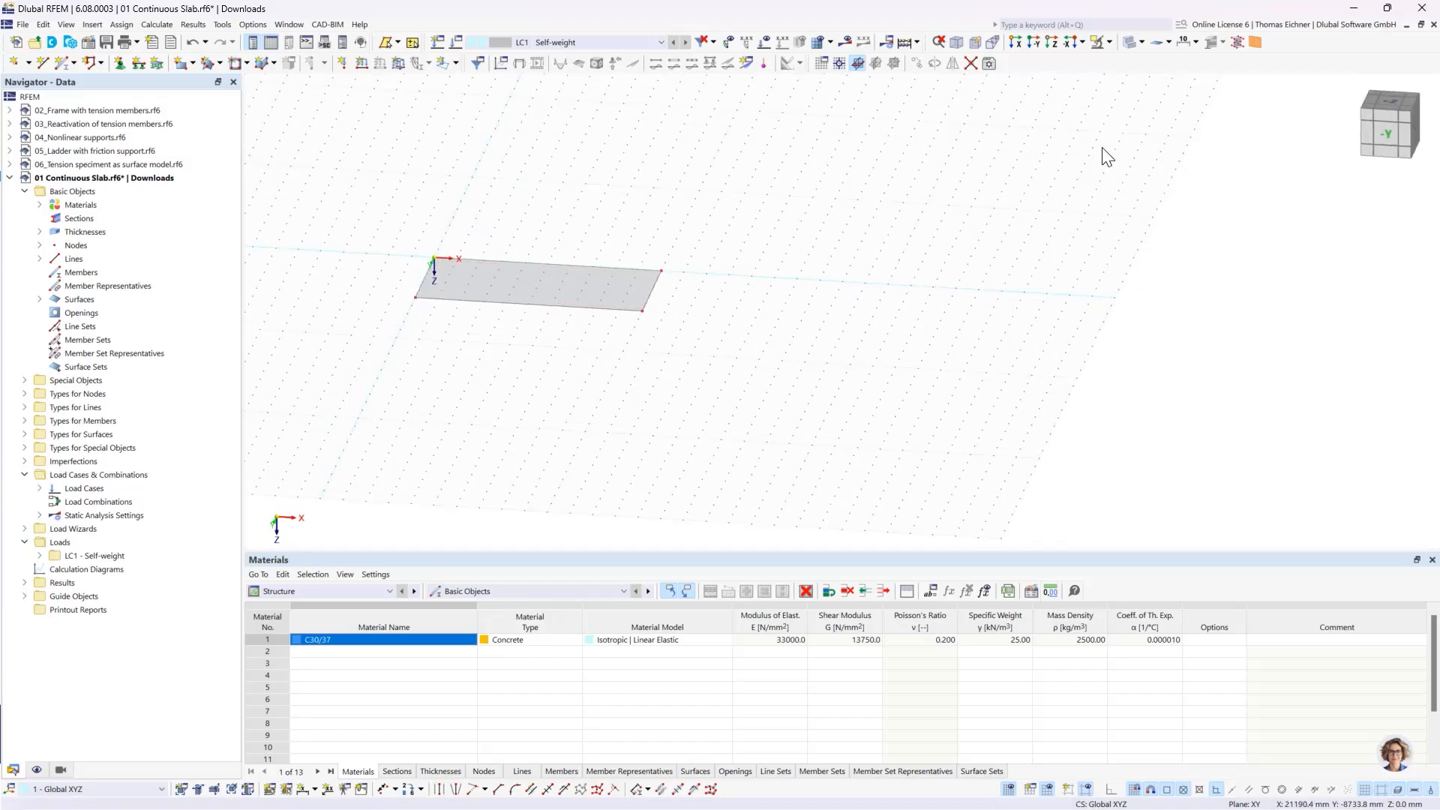
pyautogui.click(1127, 45)
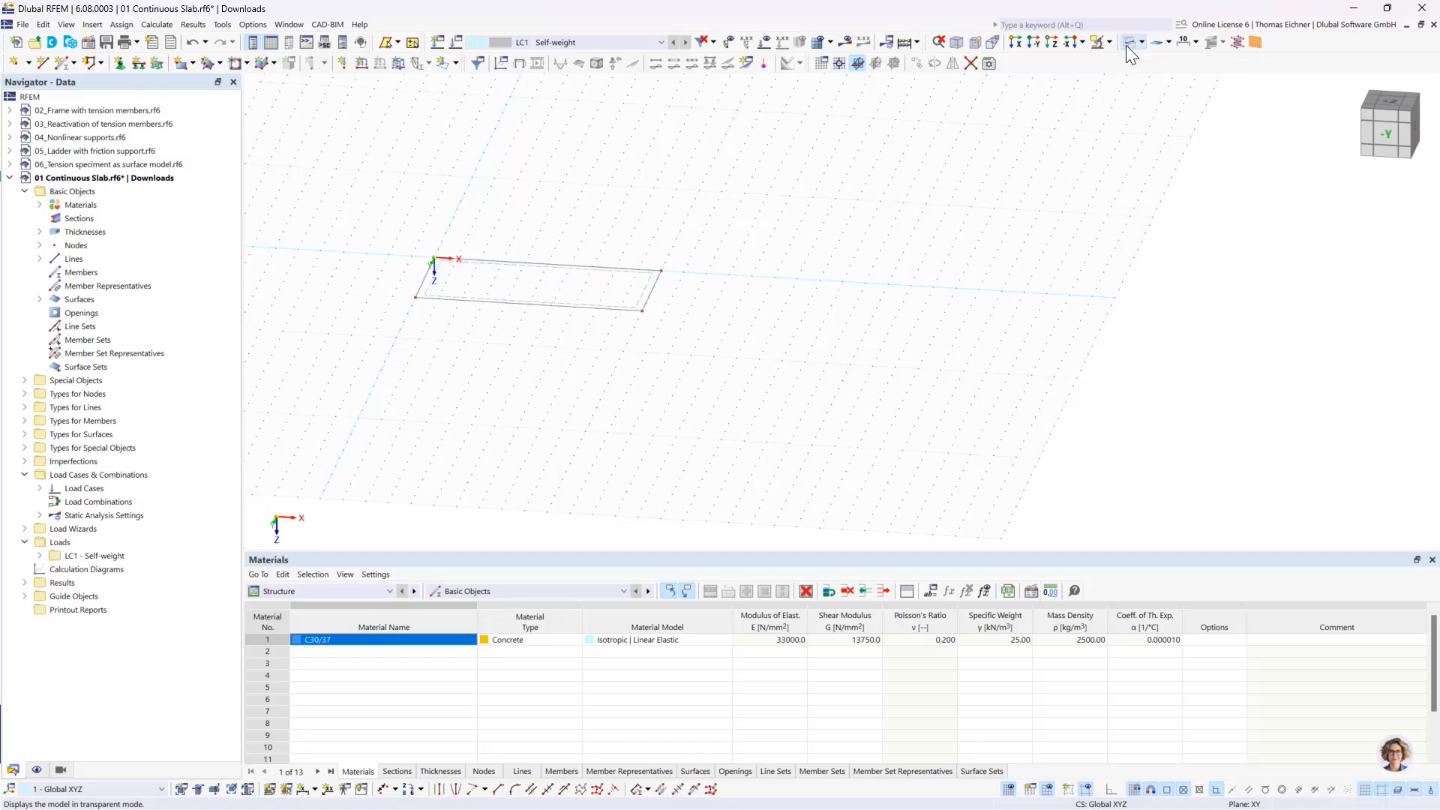
# Step: Select the rectangular surface by its dashed inner outline
pyautogui.scroll(2, 722, 271)
pyautogui.moveTo(477, 226); pyautogui.dragTo(660, 229, button='middle')
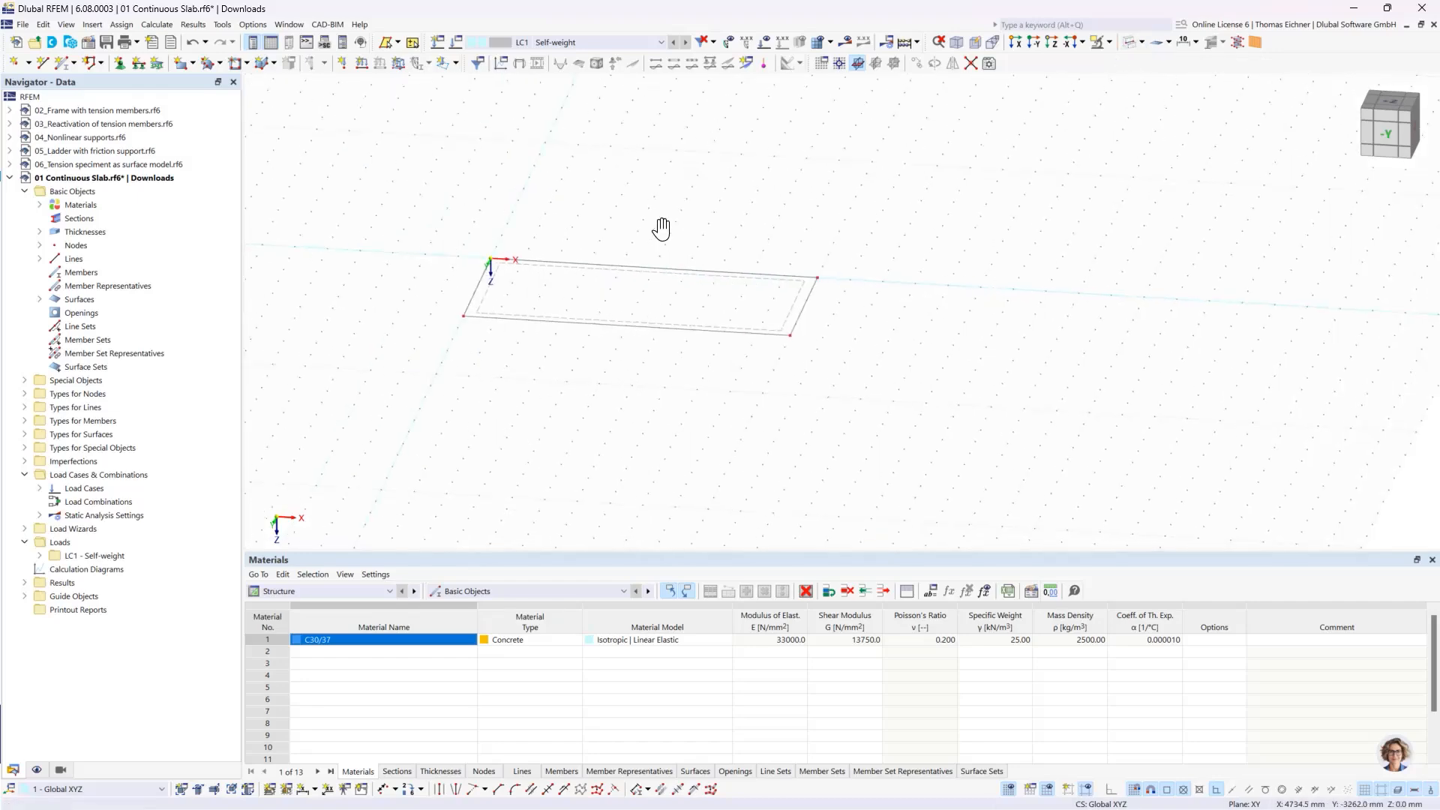
pyautogui.scroll(2, 659, 231)
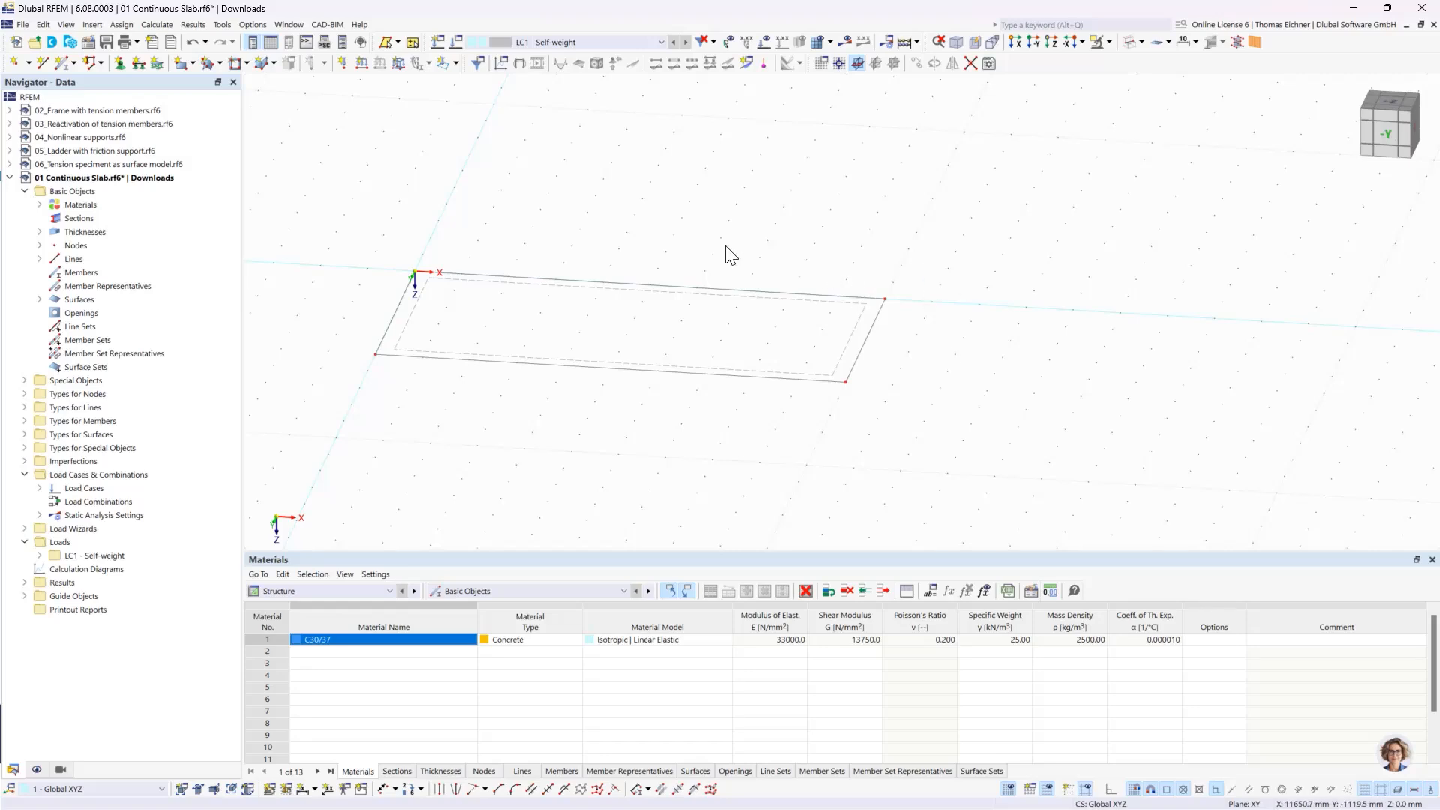
pyautogui.scroll(3, 853, 333)
pyautogui.click(852, 341)
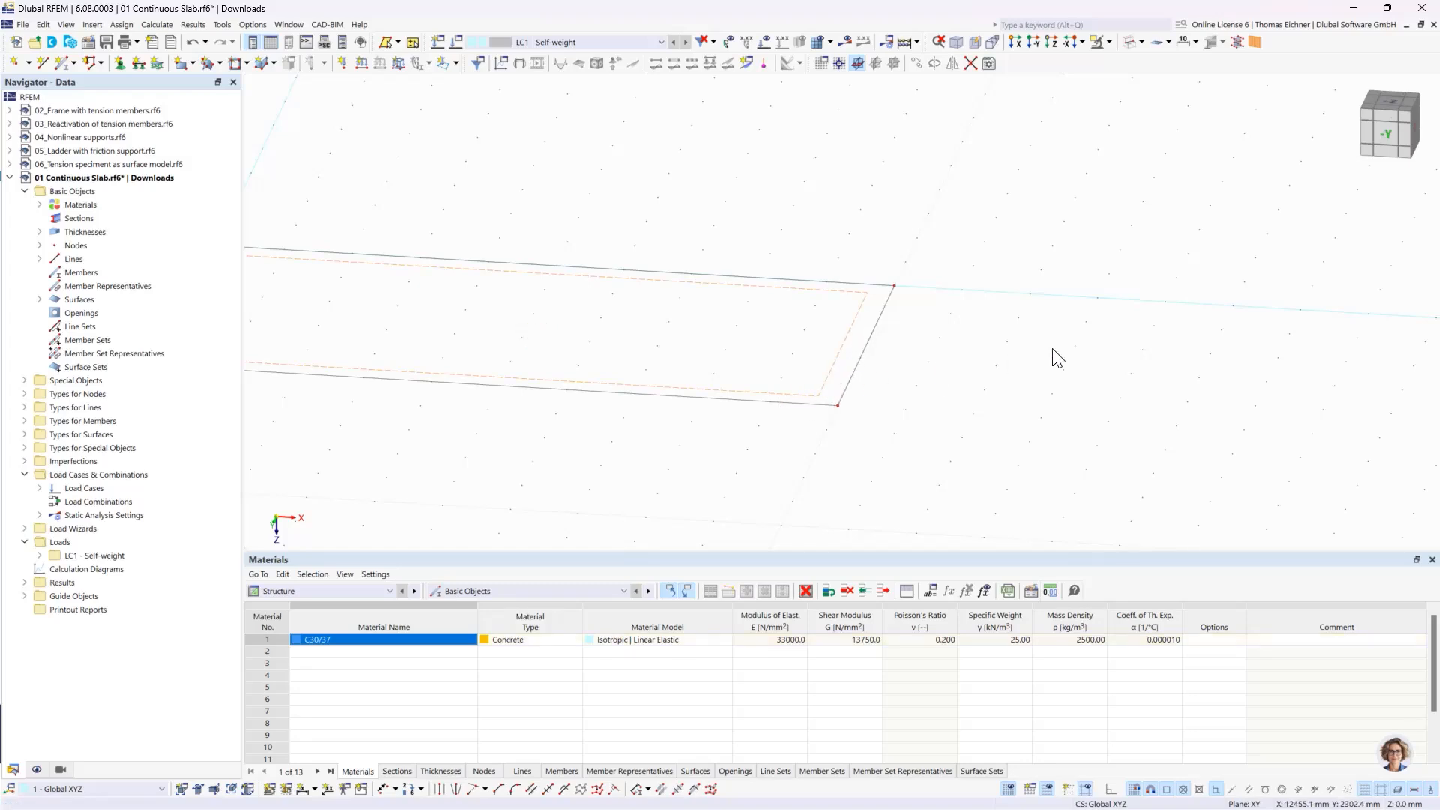
# Step: Open the rectangular surface's properties to review its stiffness, thickness and material settings, and close them without changes
pyautogui.doubleClick(824, 384)
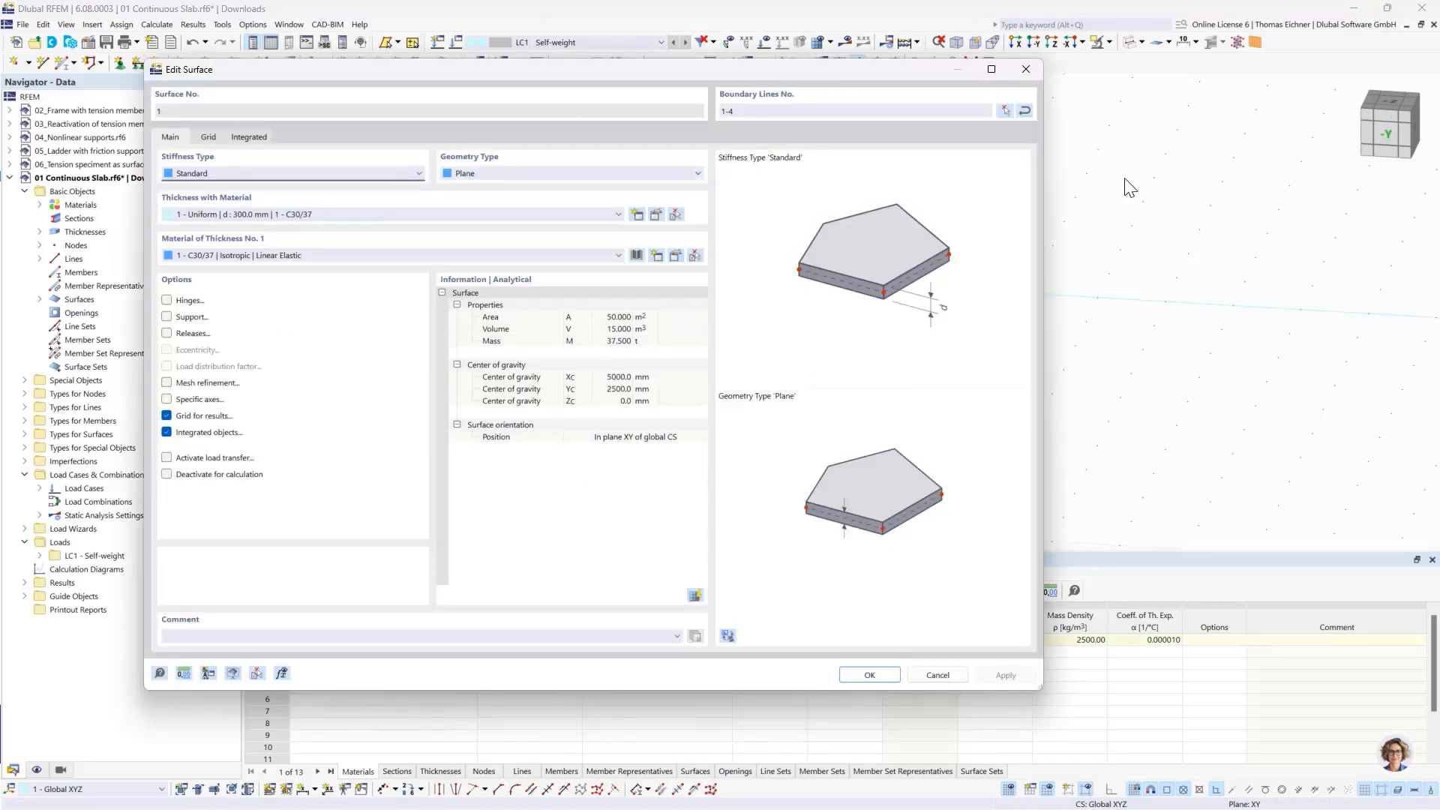
pyautogui.click(1027, 69)
pyautogui.scroll(-4, 765, 305)
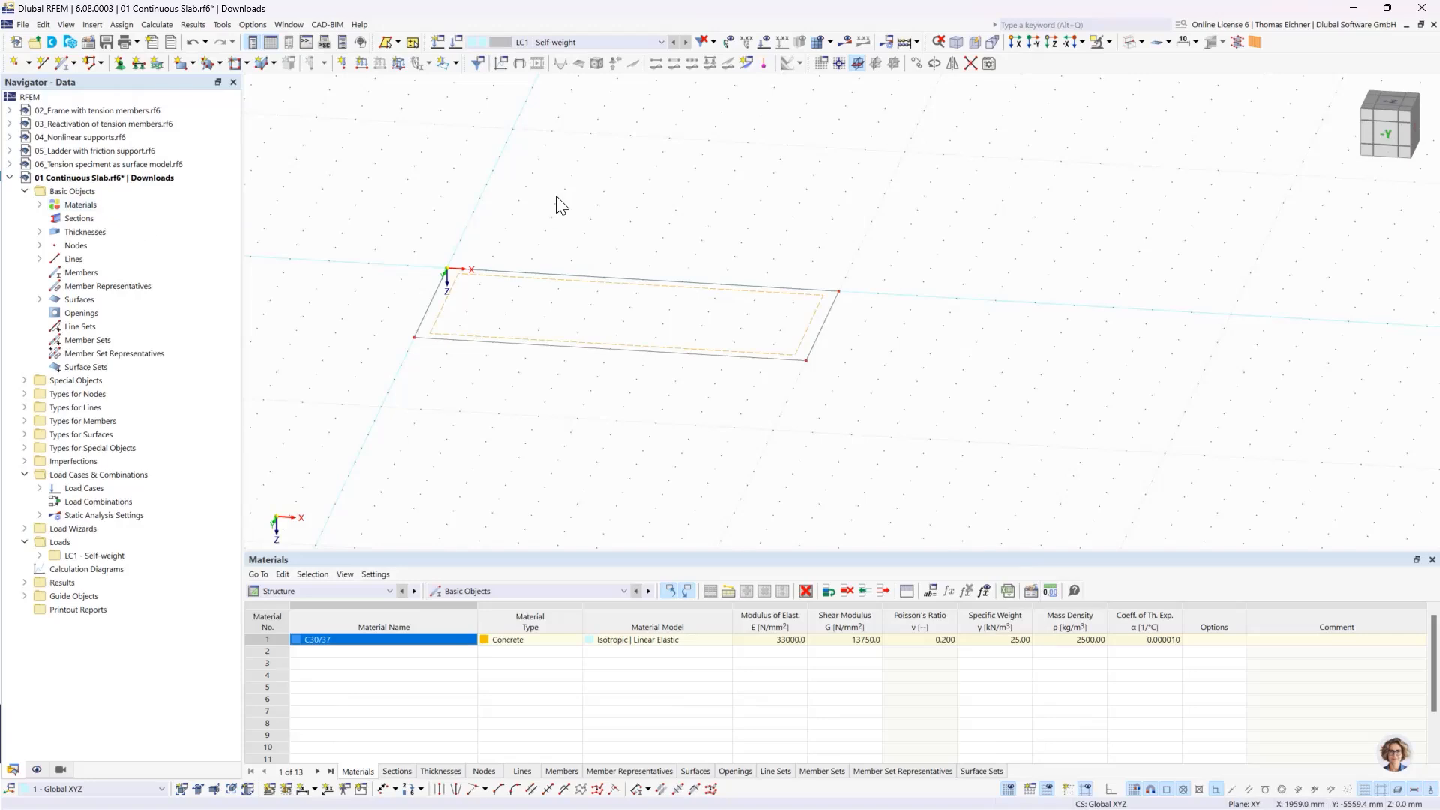
# Step: Expand the material, thickness and surface entries in the model's data tree and inspect them alongside the slab
pyautogui.click(39, 205)
pyautogui.click(80, 217)
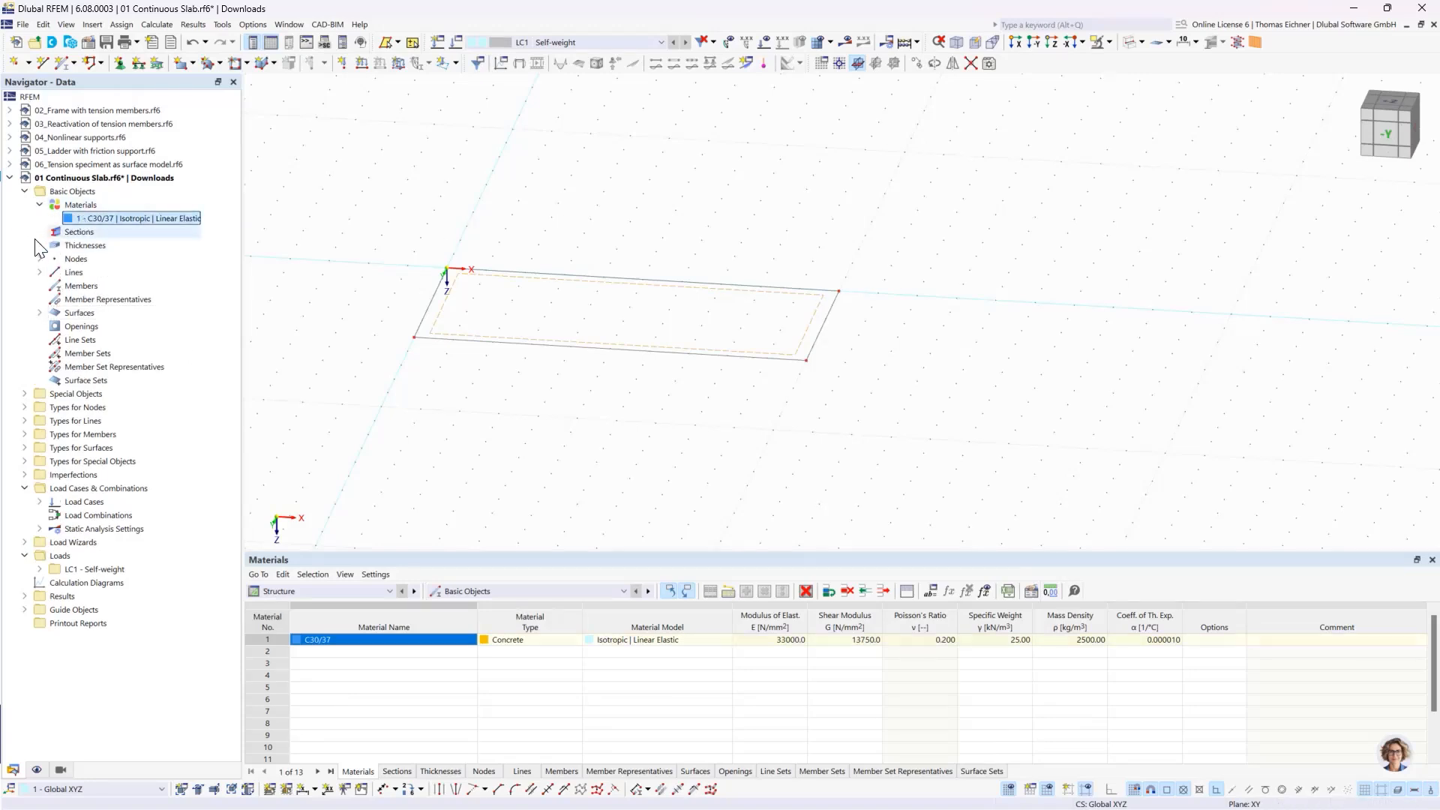
pyautogui.click(40, 245)
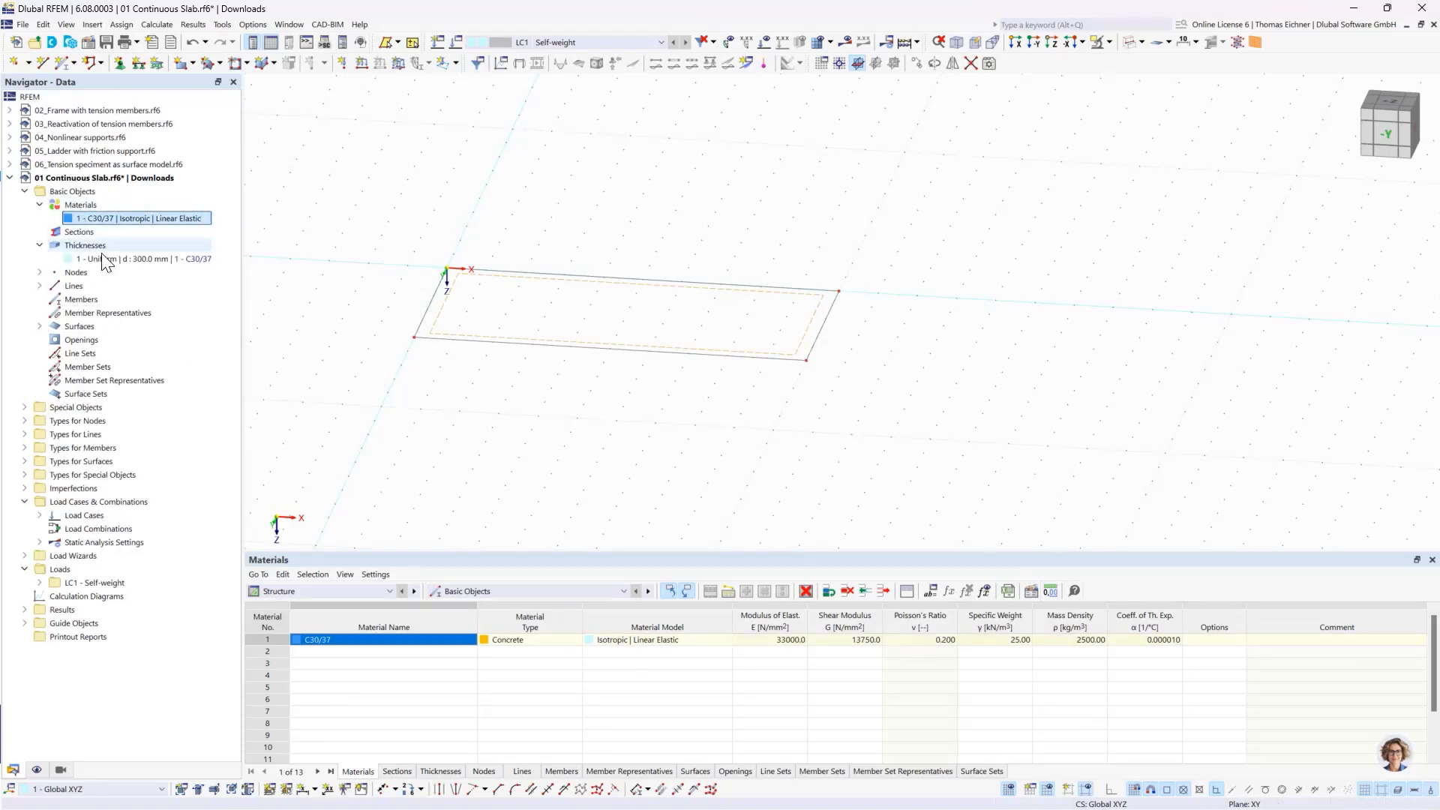
pyautogui.click(39, 326)
pyautogui.click(150, 339)
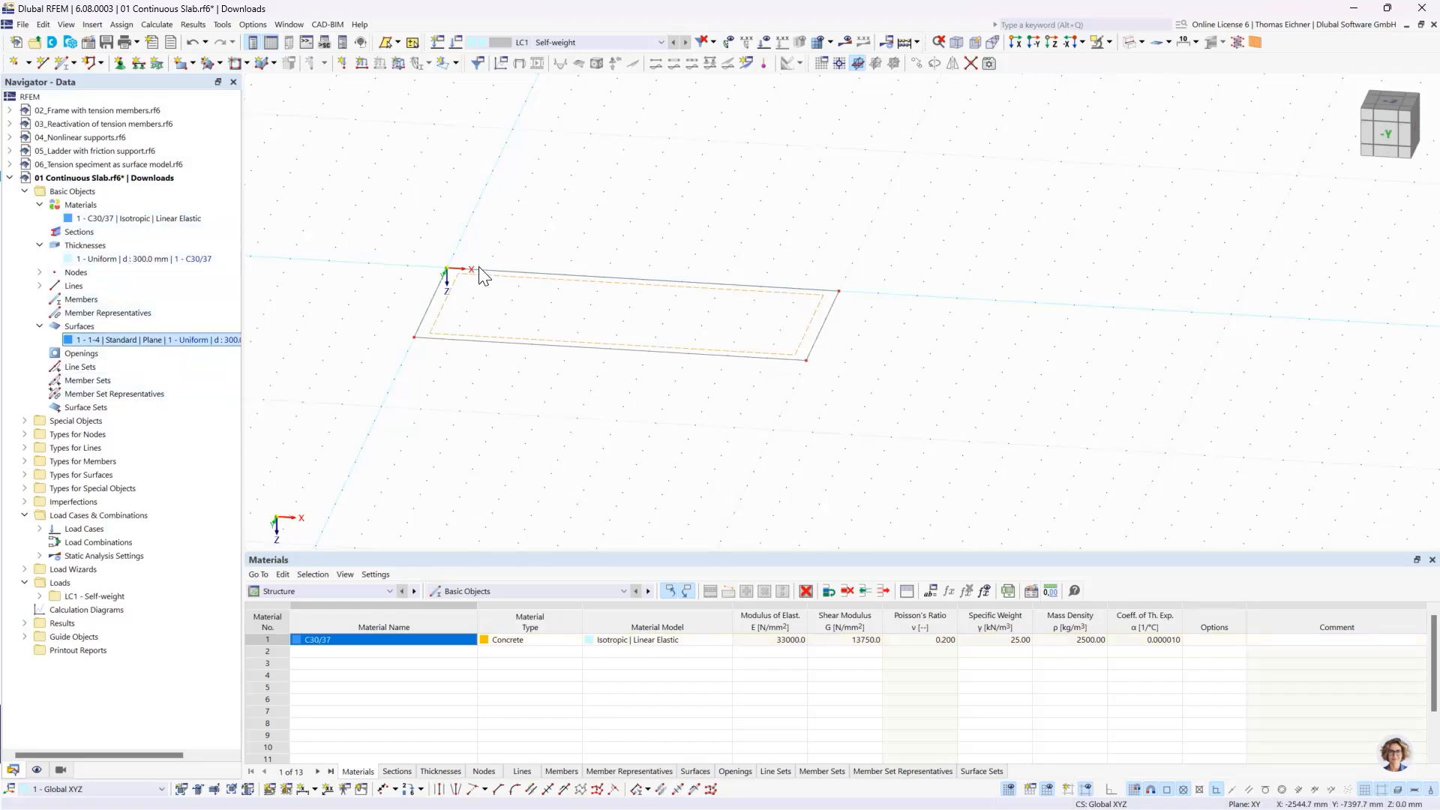
pyautogui.moveTo(711, 170); pyautogui.dragTo(688, 167, button='middle')
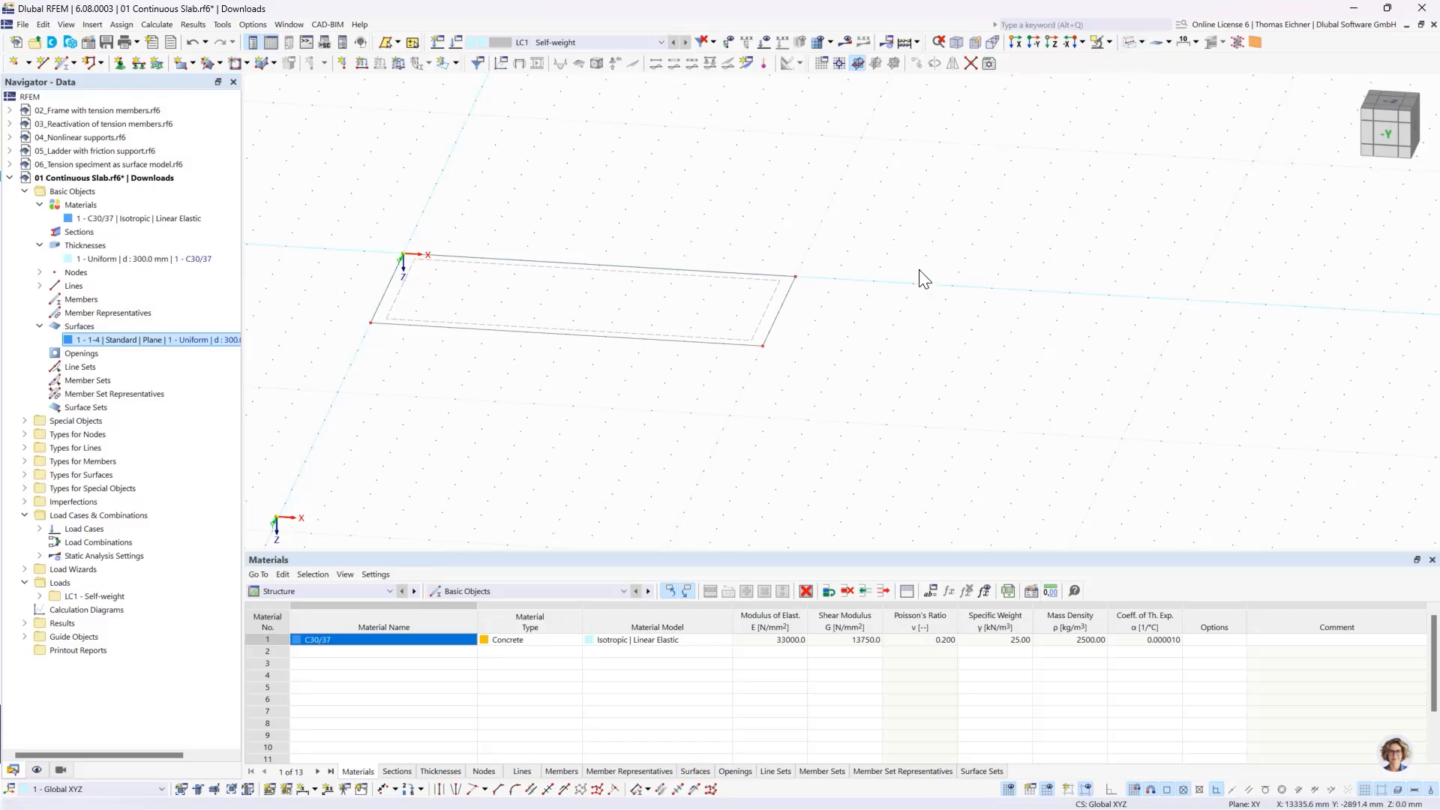
# Step: Display the slab as a filled solid model and hide the model's lines
pyautogui.click(1128, 45)
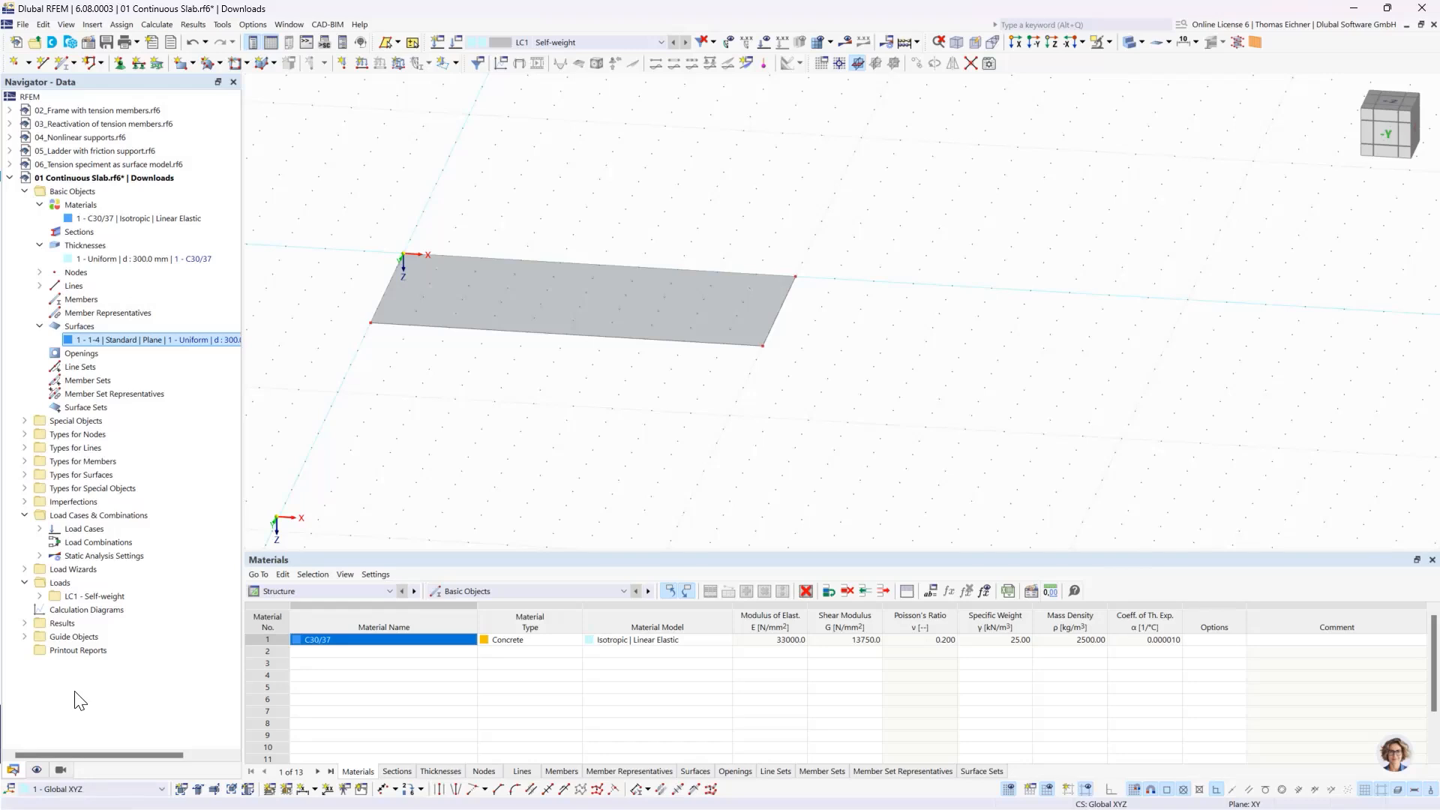
pyautogui.click(36, 770)
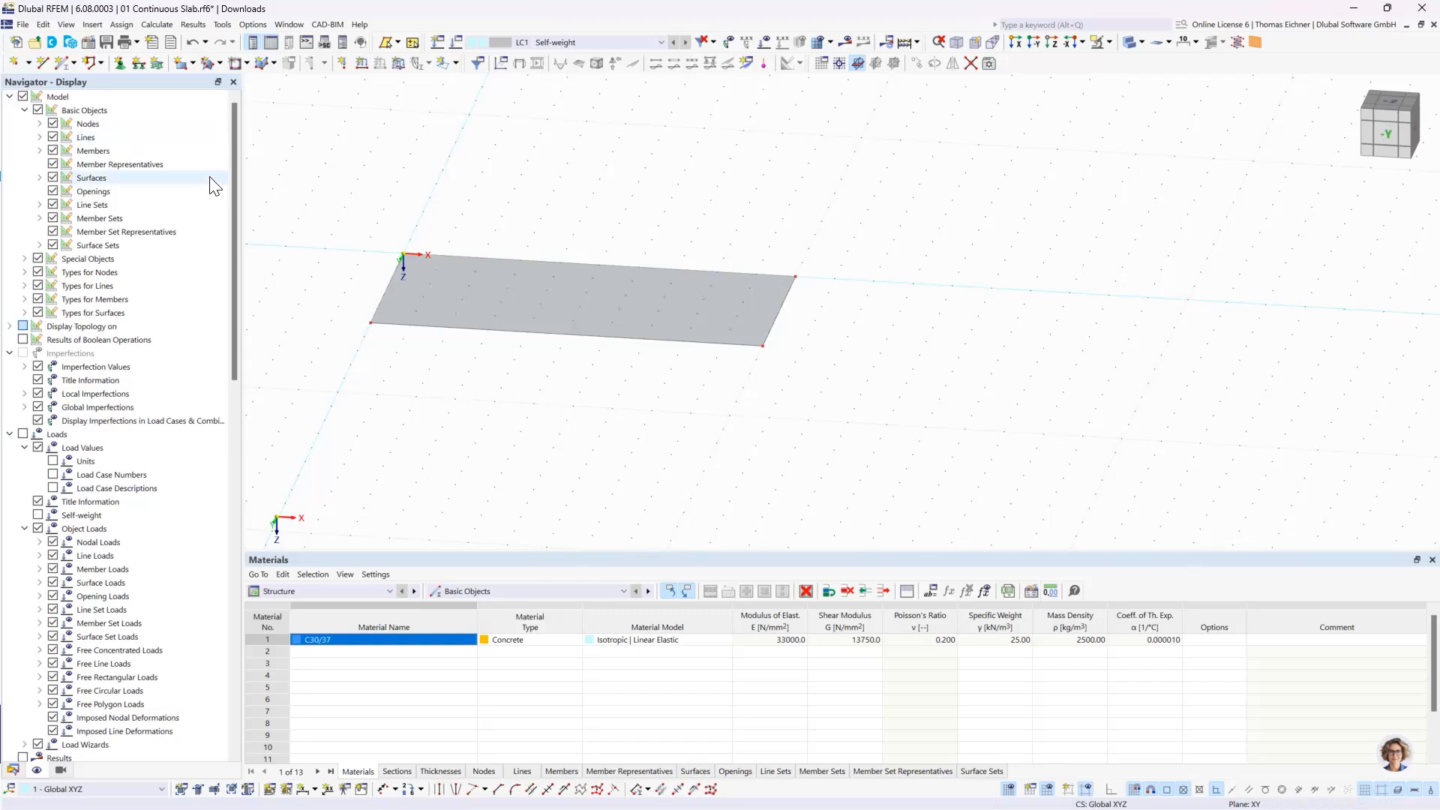
pyautogui.click(53, 137)
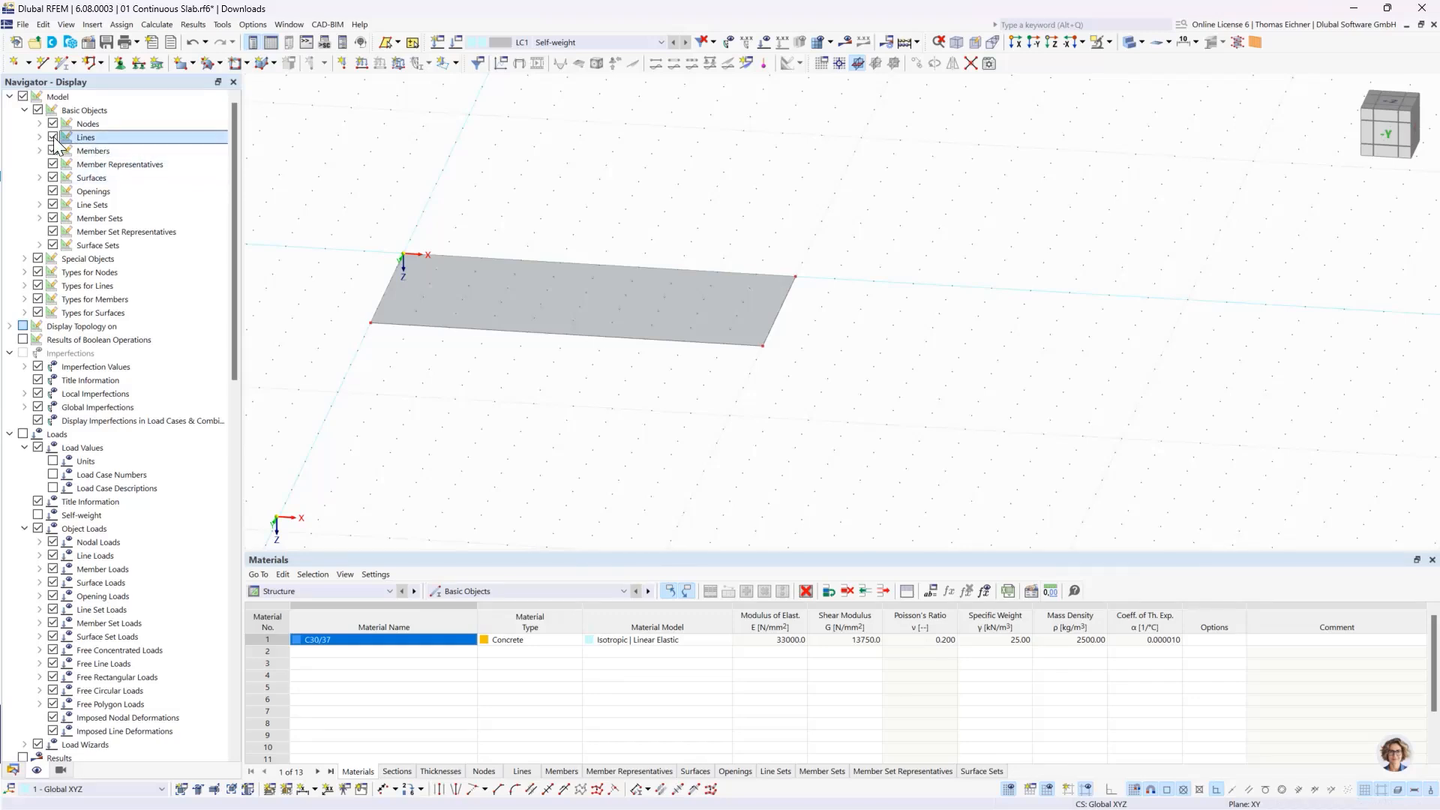
pyautogui.scroll(3, 378, 278)
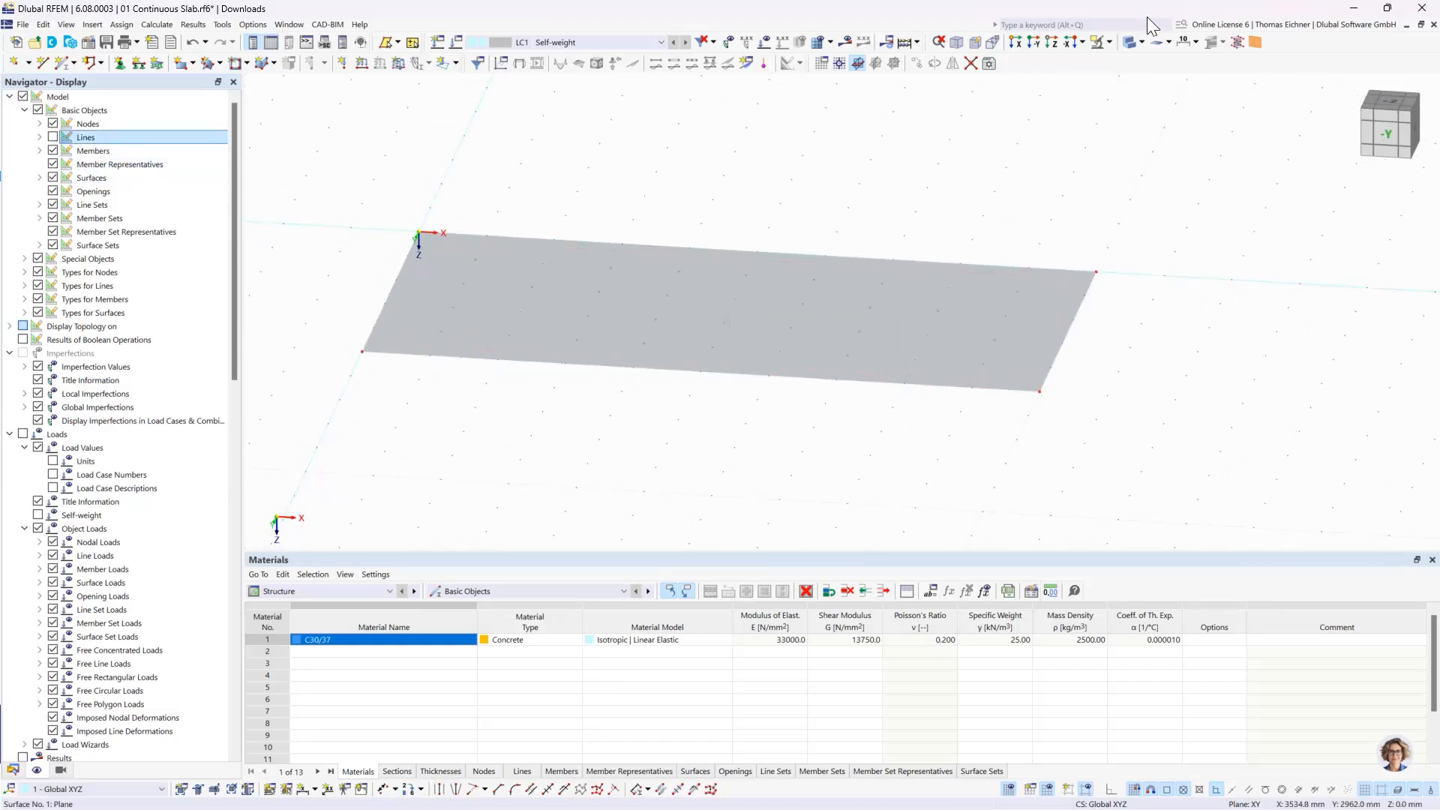
# Step: Switch the slab to wireframe and toggle the visibility of lines to compare them with the dashed surface outline
pyautogui.click(1127, 43)
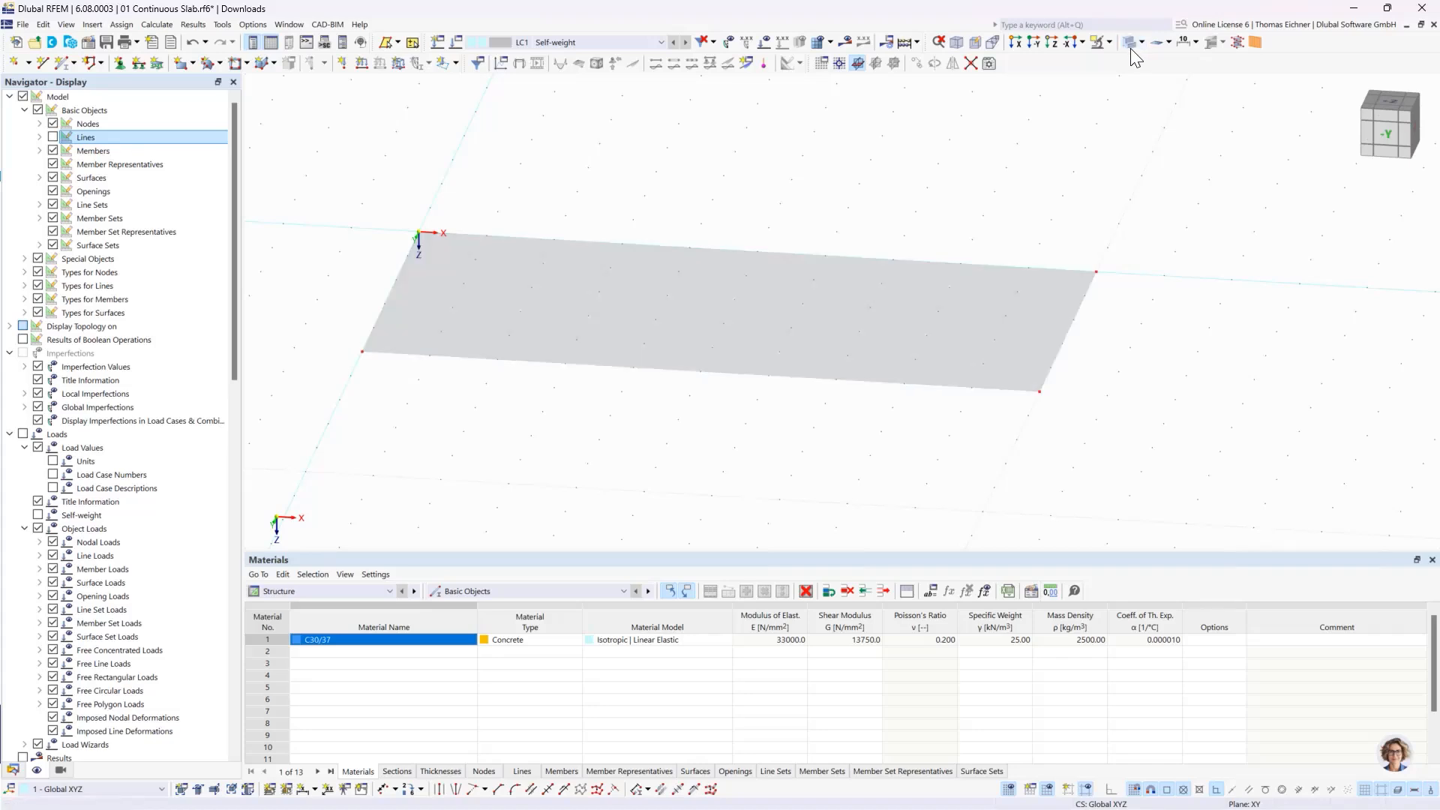
pyautogui.scroll(2, 392, 379)
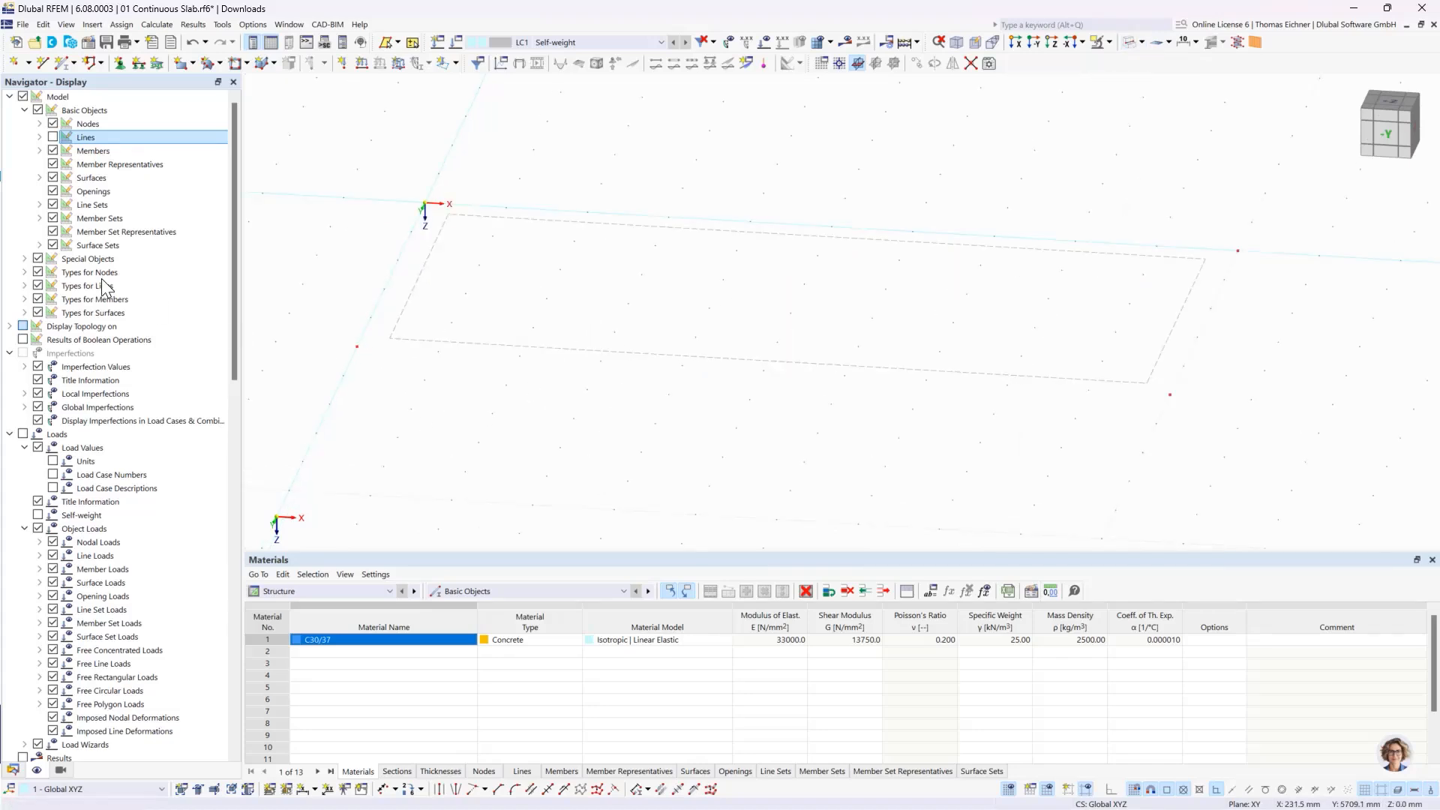
pyautogui.click(53, 138)
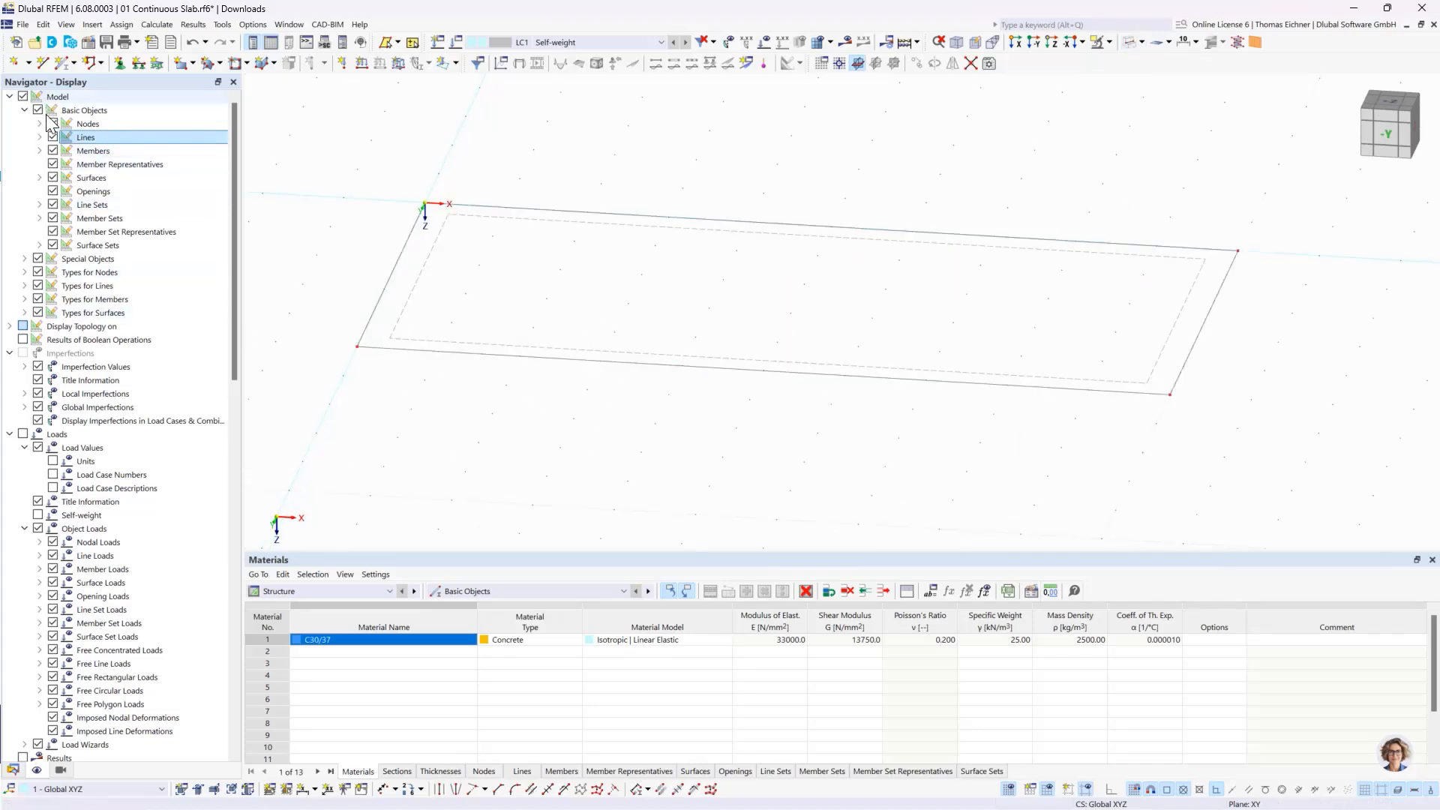
pyautogui.click(52, 137)
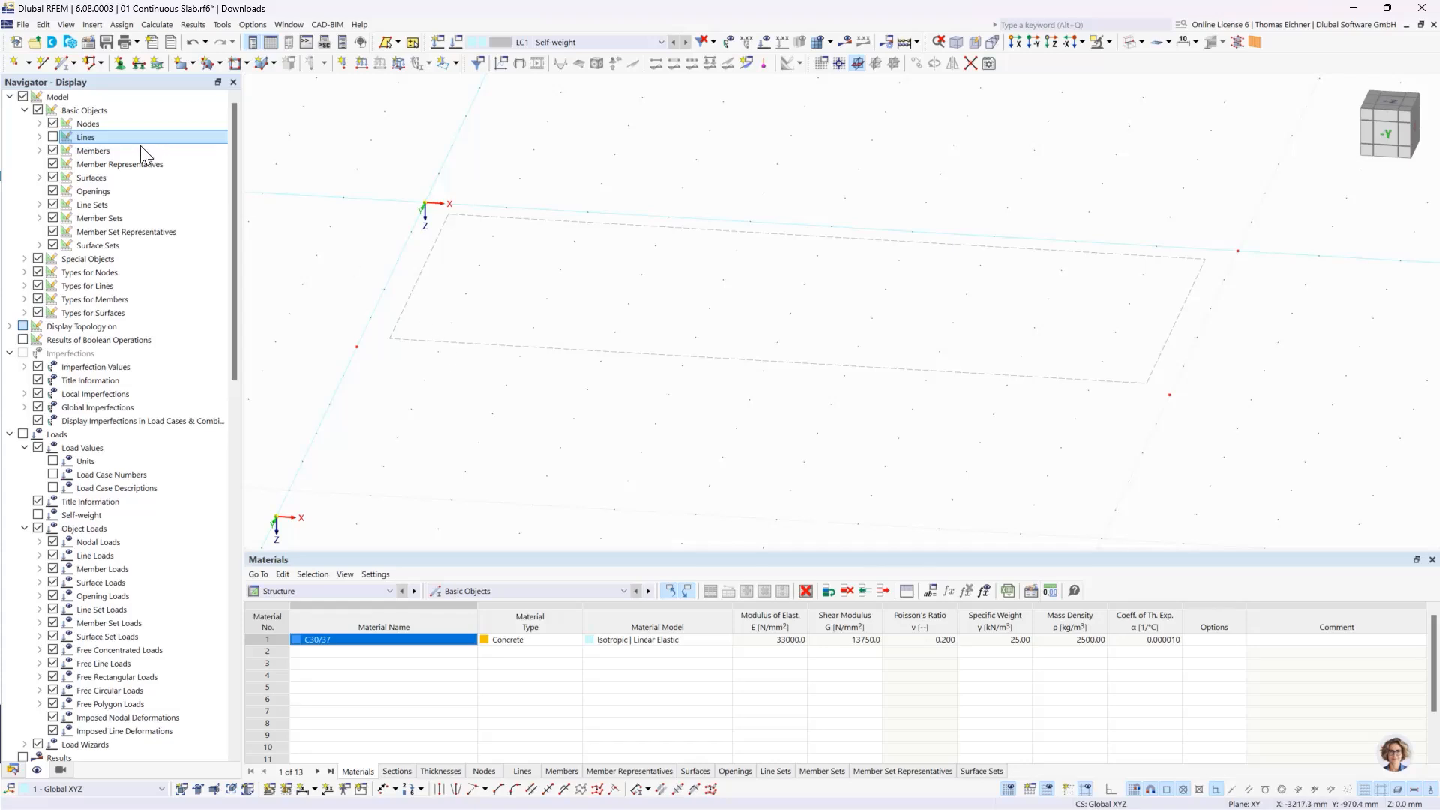
pyautogui.click(52, 137)
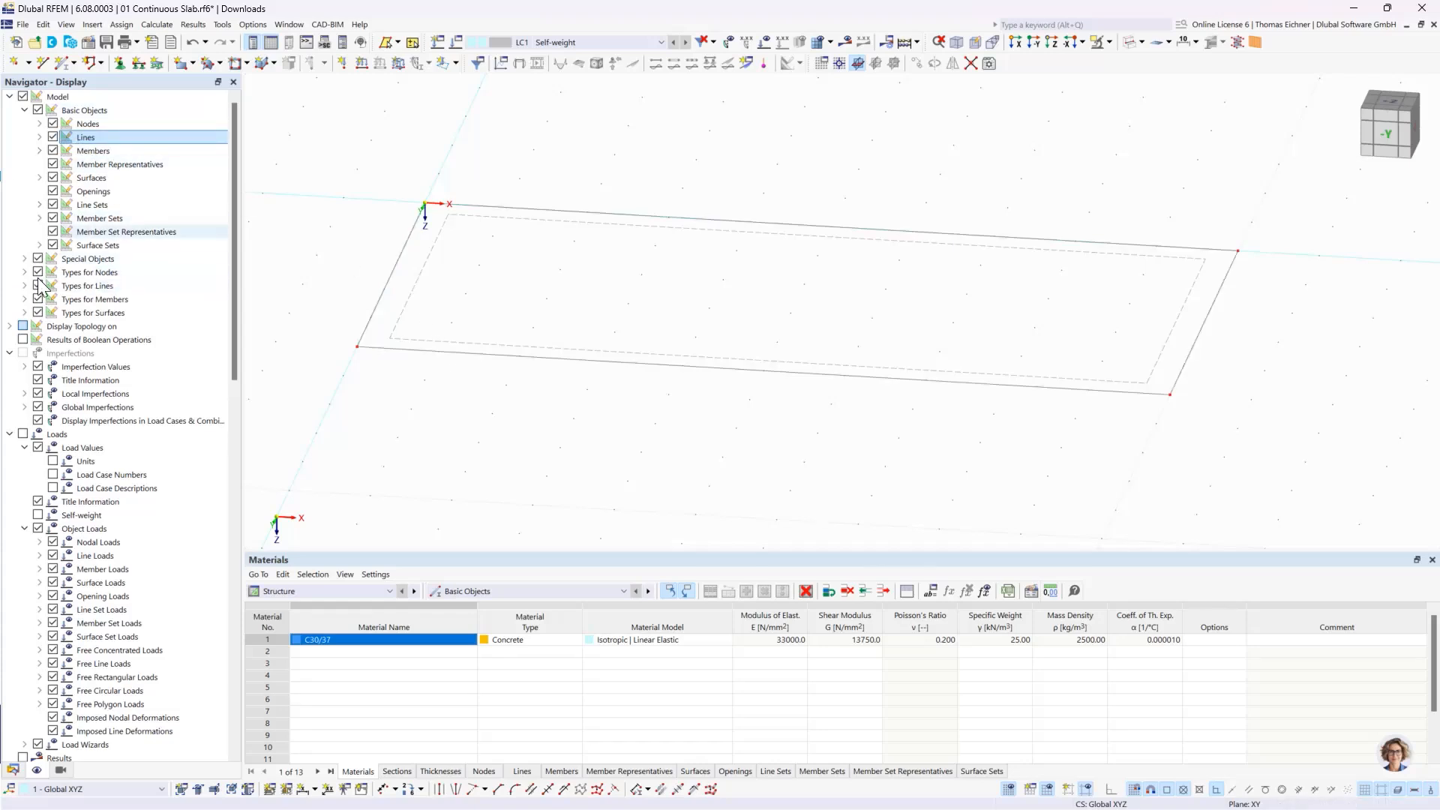
pyautogui.scroll(-1, 235, 292)
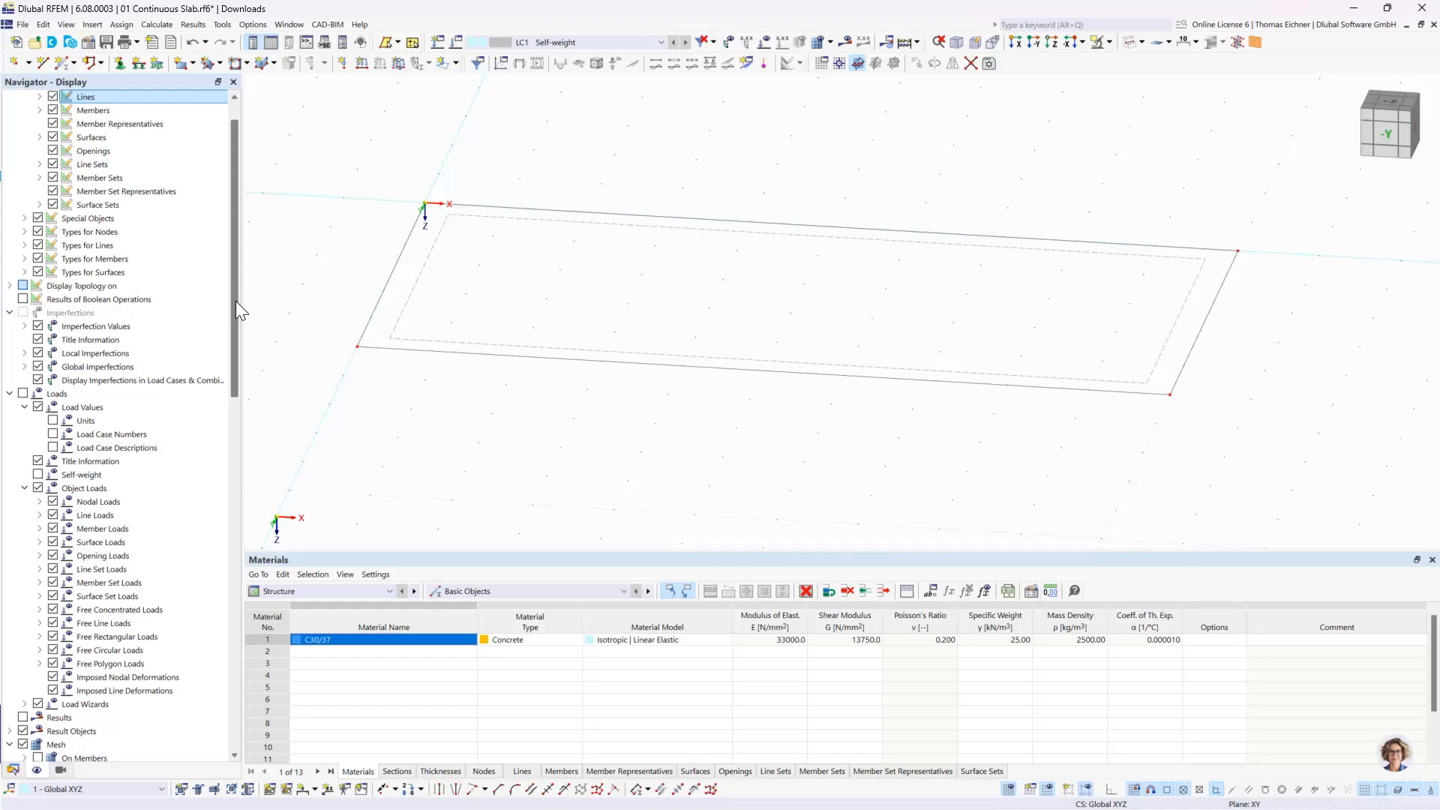
# Step: Return the slab to the solid display and expand the surface rendering options of the solid model
pyautogui.click(1131, 43)
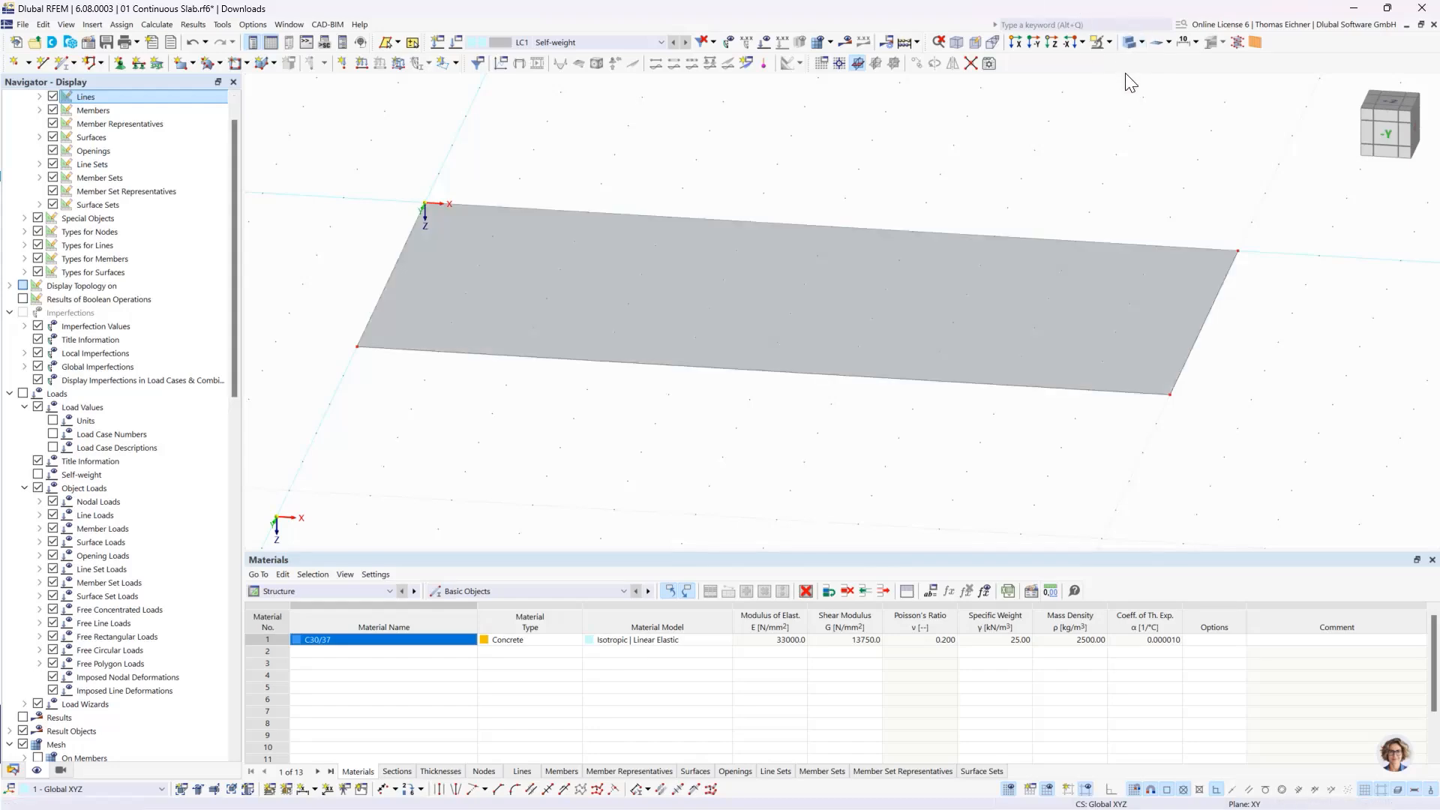
pyautogui.moveTo(232, 234); pyautogui.dragTo(231, 663)
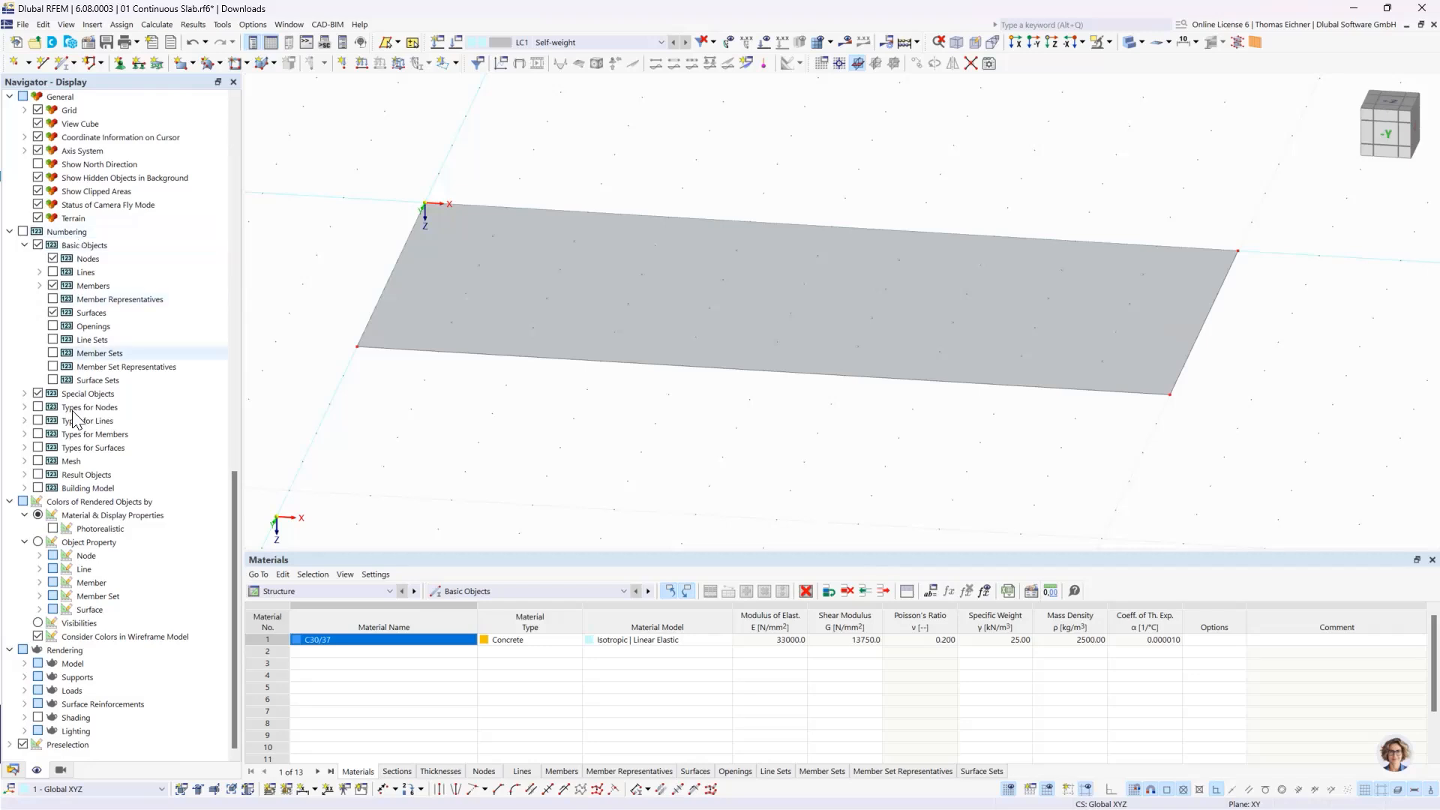
pyautogui.click(63, 650)
pyautogui.doubleClick(73, 664)
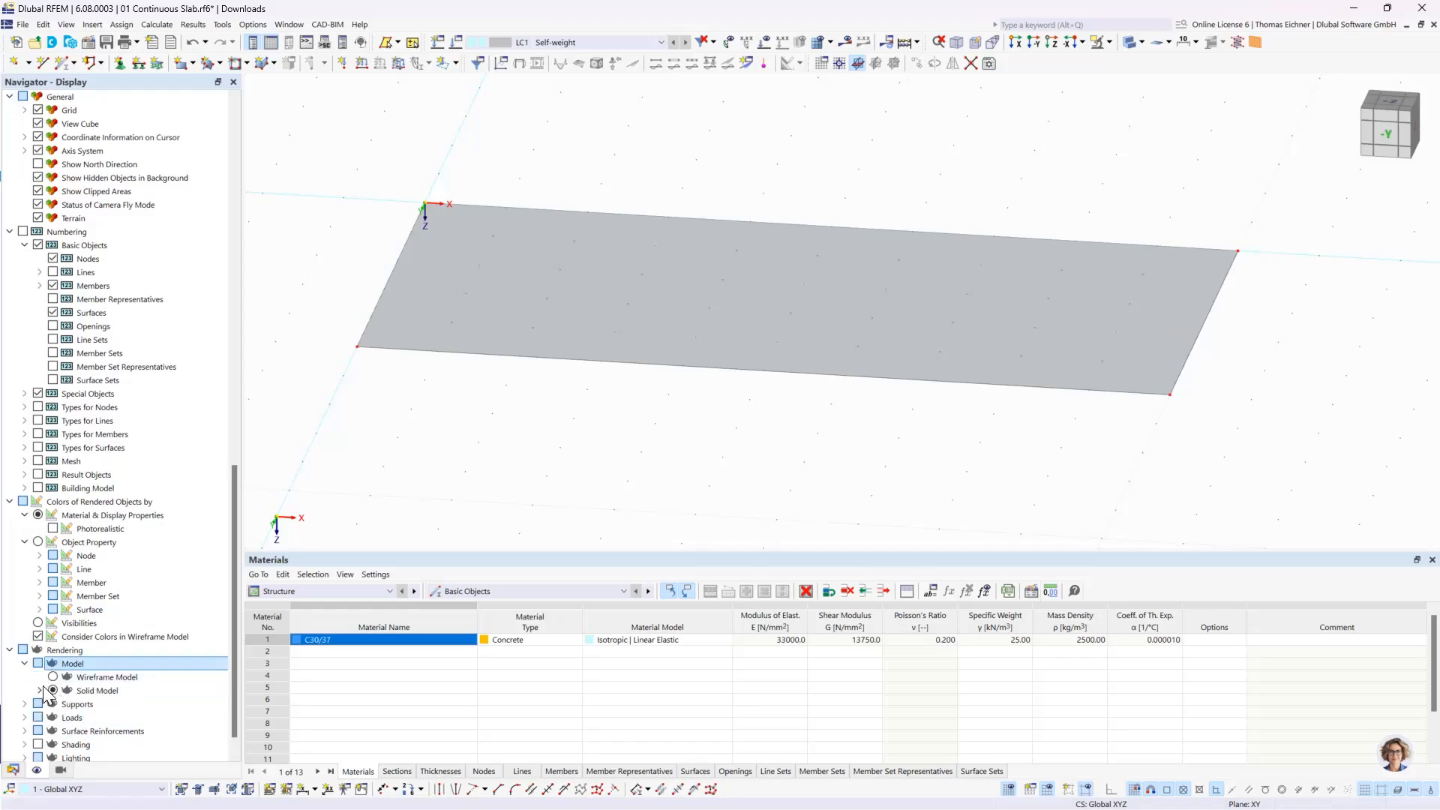
pyautogui.doubleClick(96, 690)
pyautogui.scroll(-1, 102, 702)
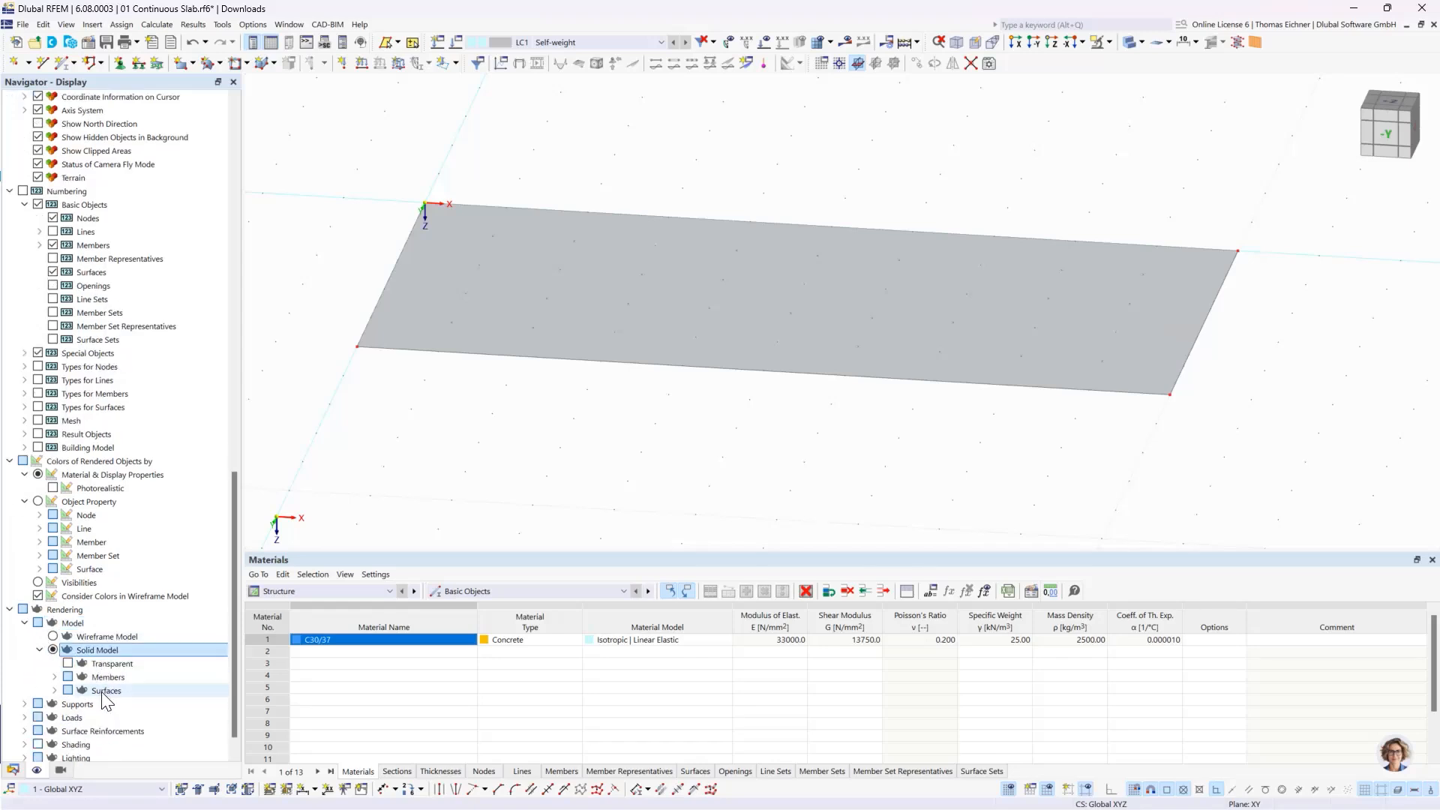
pyautogui.click(54, 690)
pyautogui.scroll(-2, 88, 657)
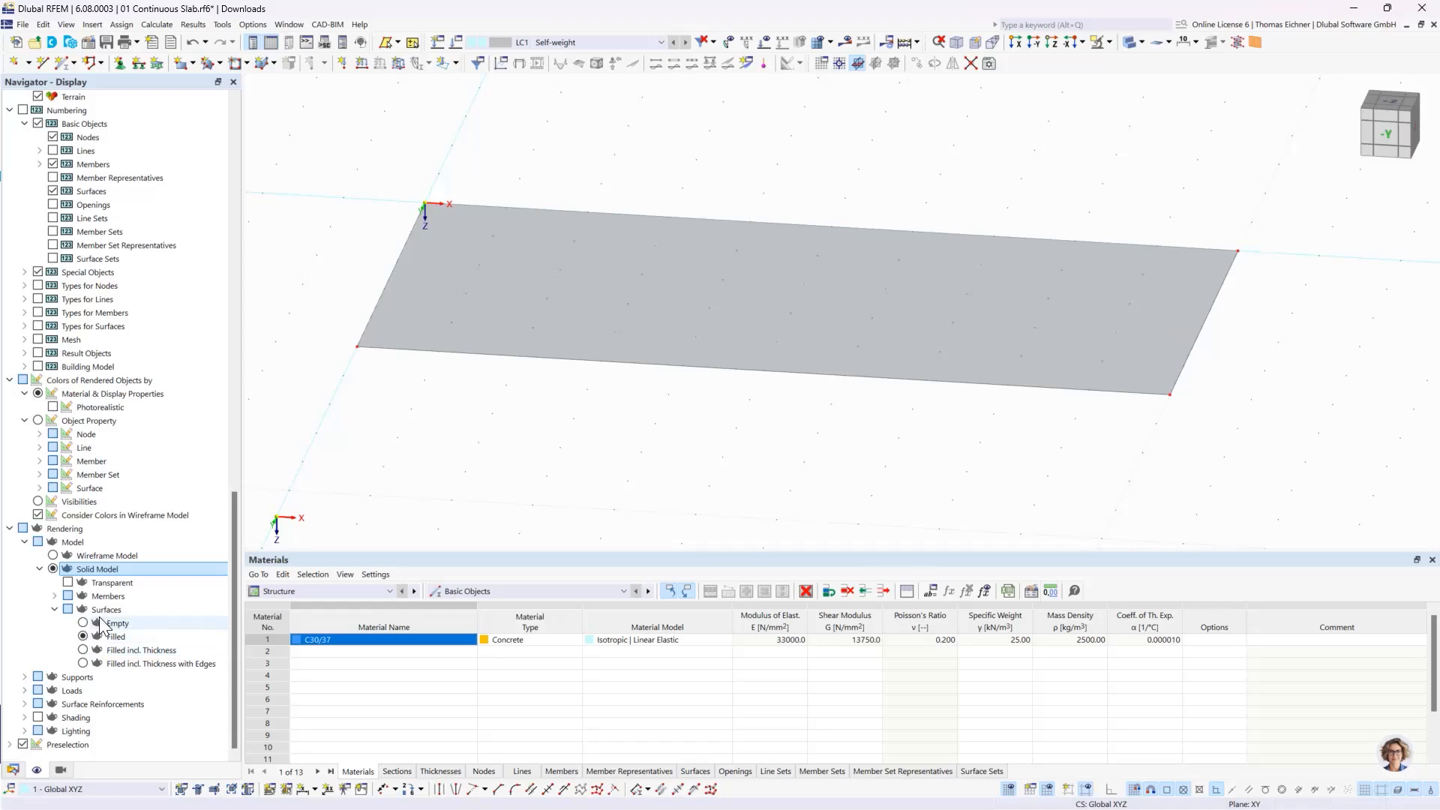
pyautogui.click(105, 610)
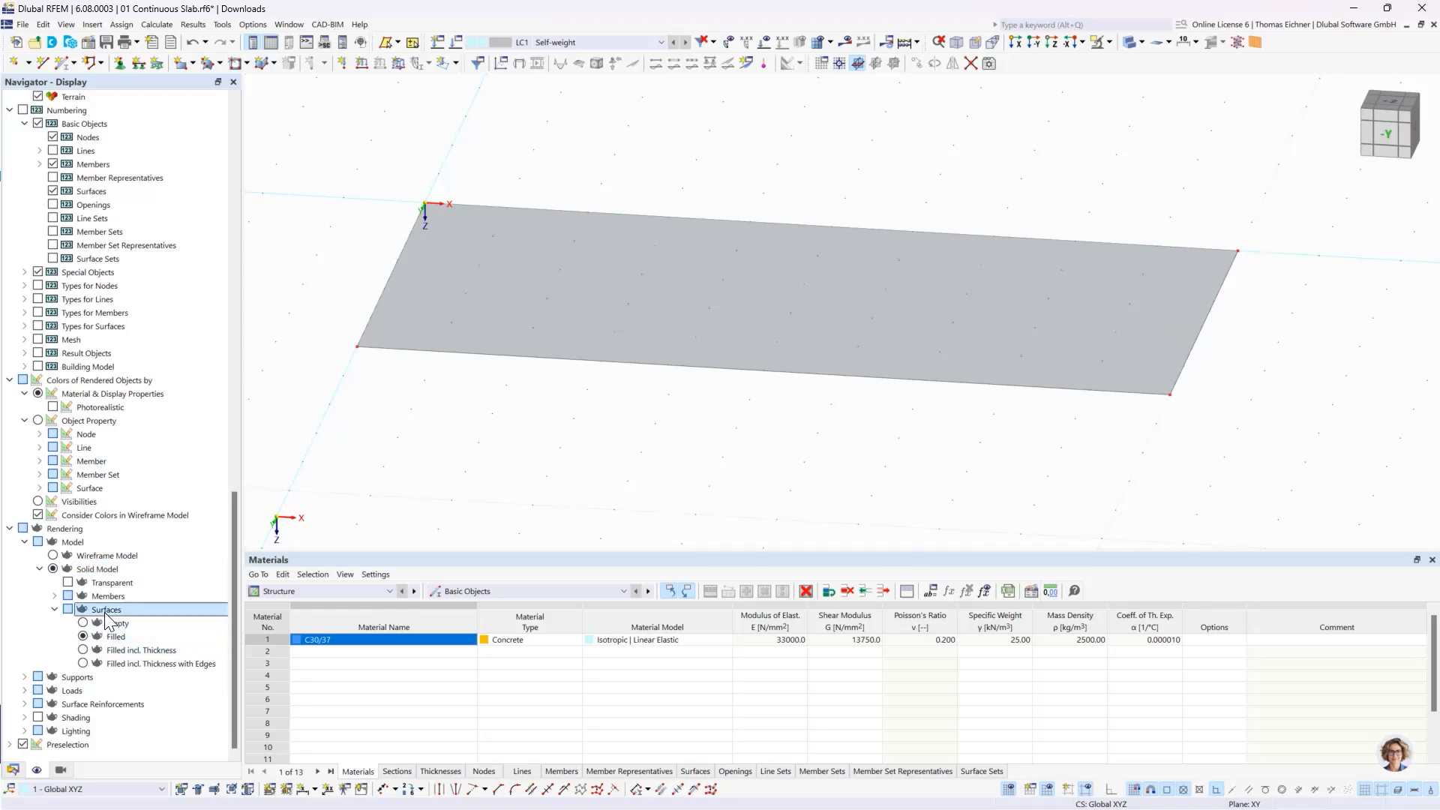
# Step: Render the surfaces as Filled incl. Thickness and set them back to Filled
pyautogui.click(83, 649)
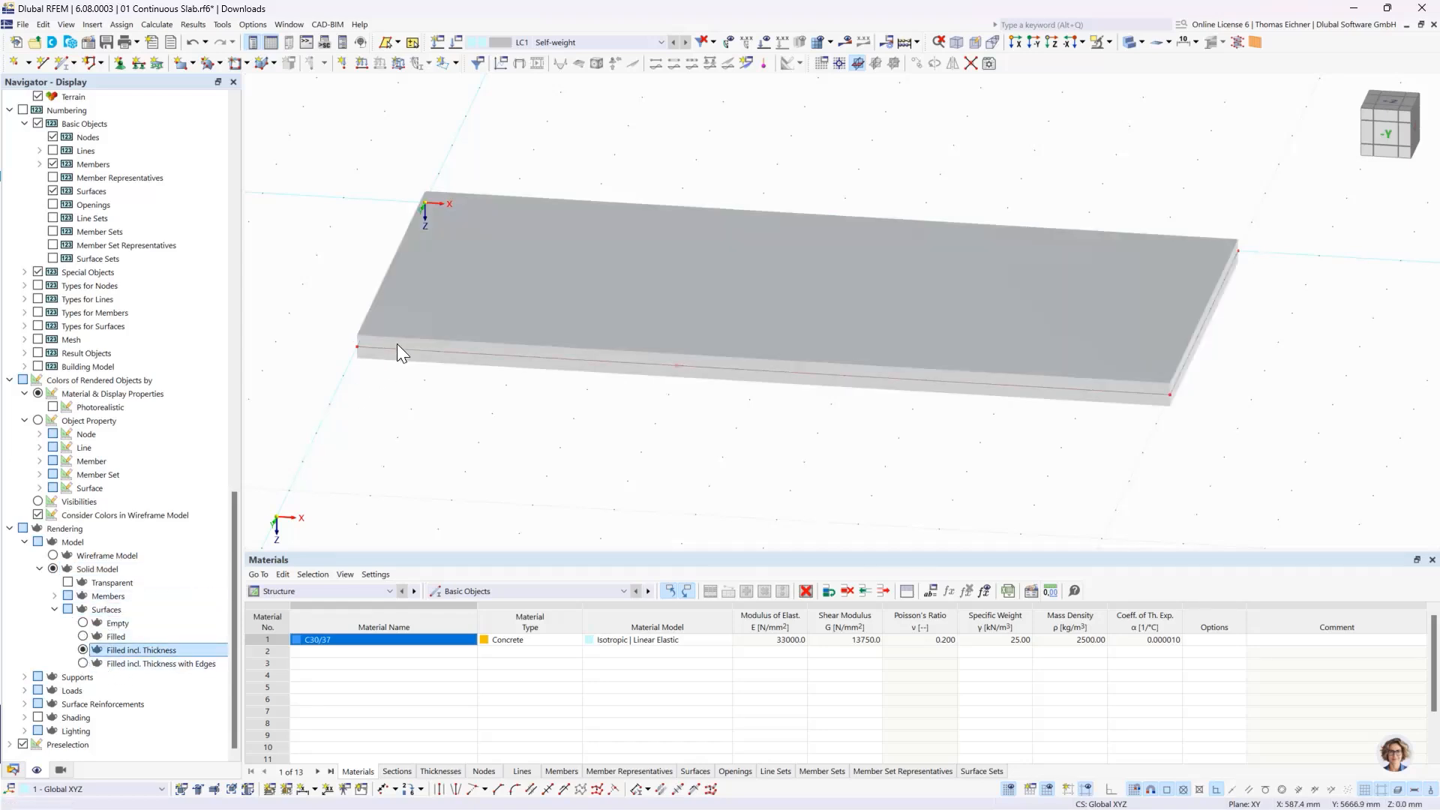
pyautogui.click(124, 663)
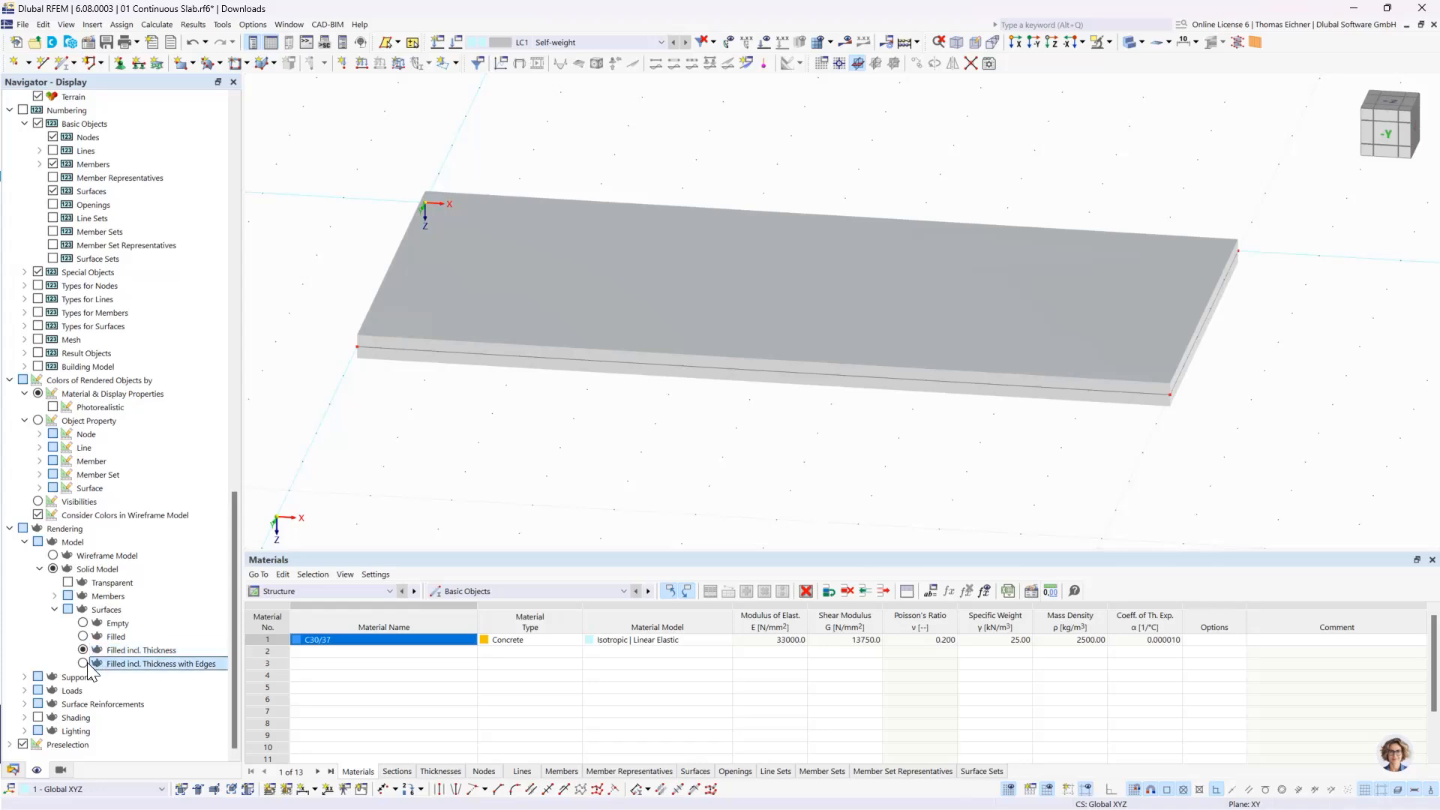
pyautogui.click(120, 648)
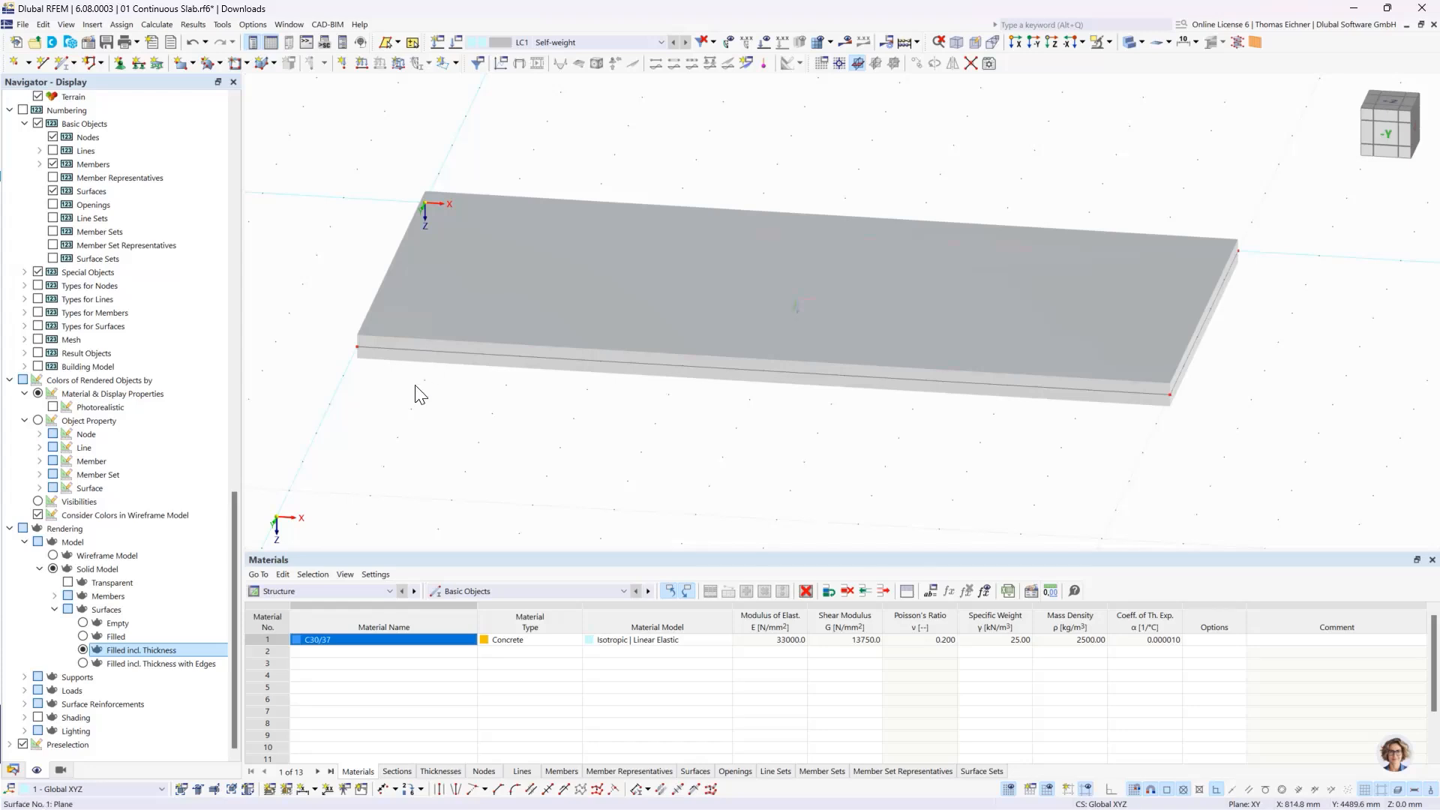
pyautogui.click(83, 636)
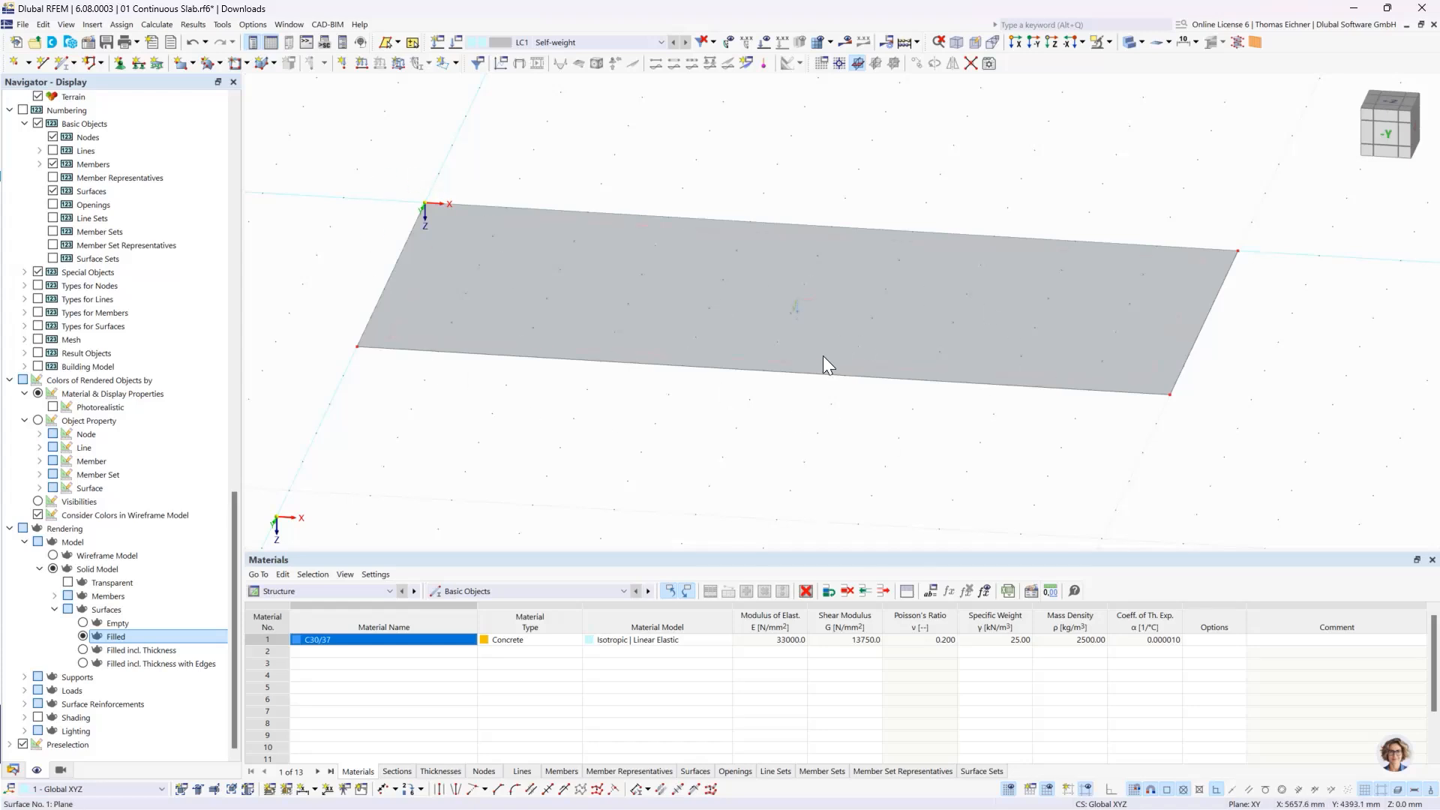
# Step: Collapse the rendering options and return from the display settings to the model's data tree
pyautogui.moveTo(822, 356)
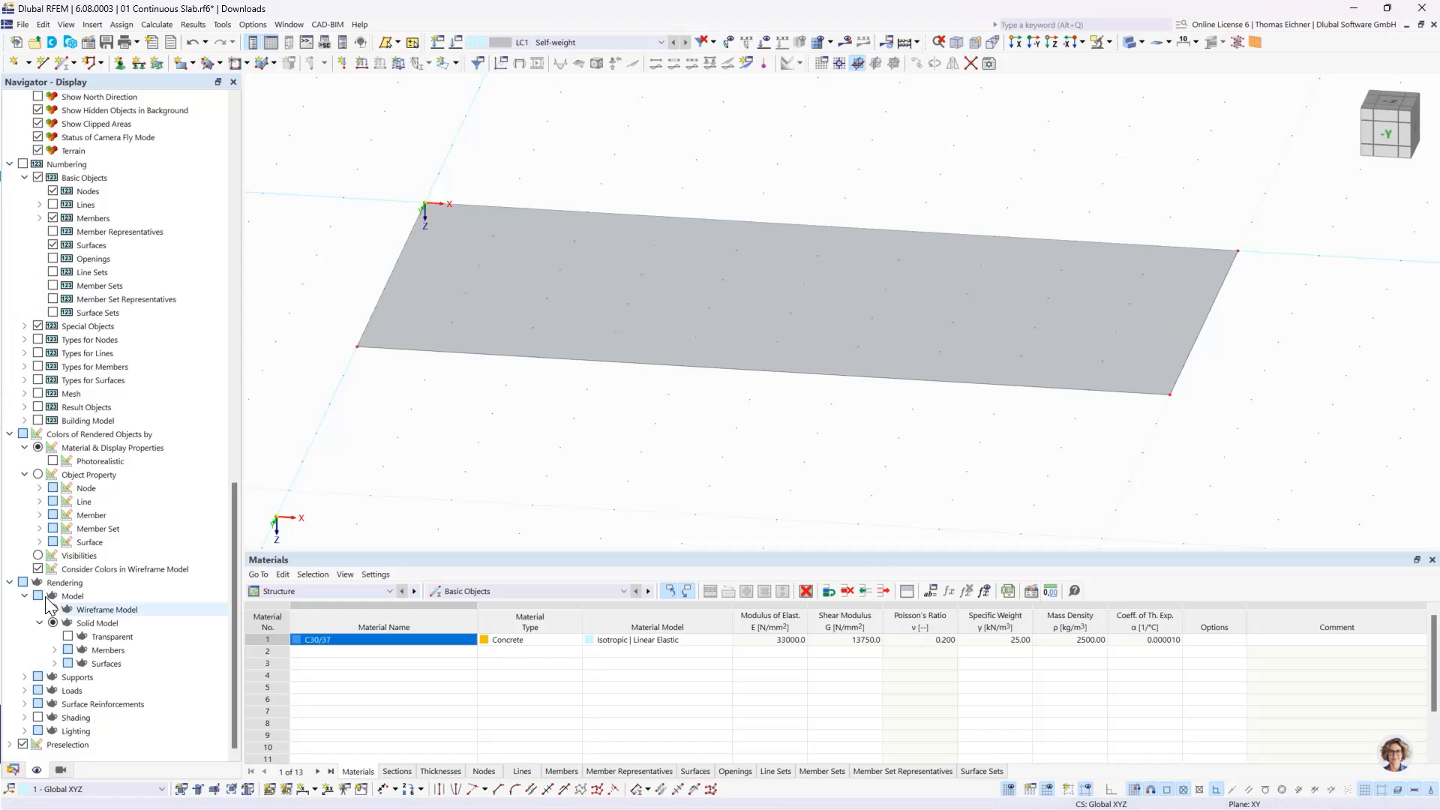
pyautogui.click(9, 583)
pyautogui.click(13, 770)
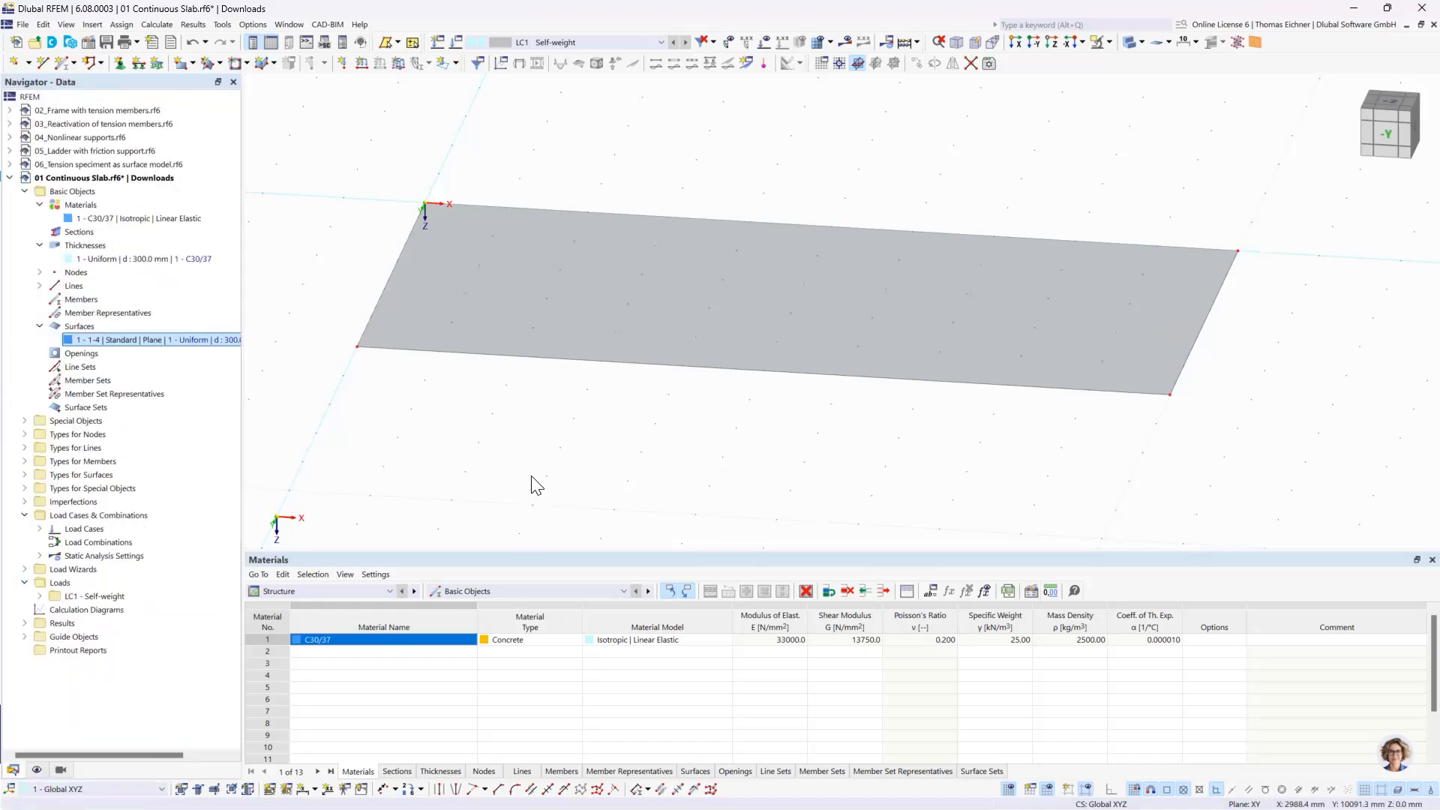
# Step: Draw a single line across the middle of the slab from X 5000 mm, Y 0 to X 5000 mm, Y 5000 mm
pyautogui.scroll(-4, 536, 486)
pyautogui.keyDown('ctrl'); pyautogui.moveTo(548, 518); pyautogui.dragTo(562, 524, button='middle'); pyautogui.keyUp('ctrl')
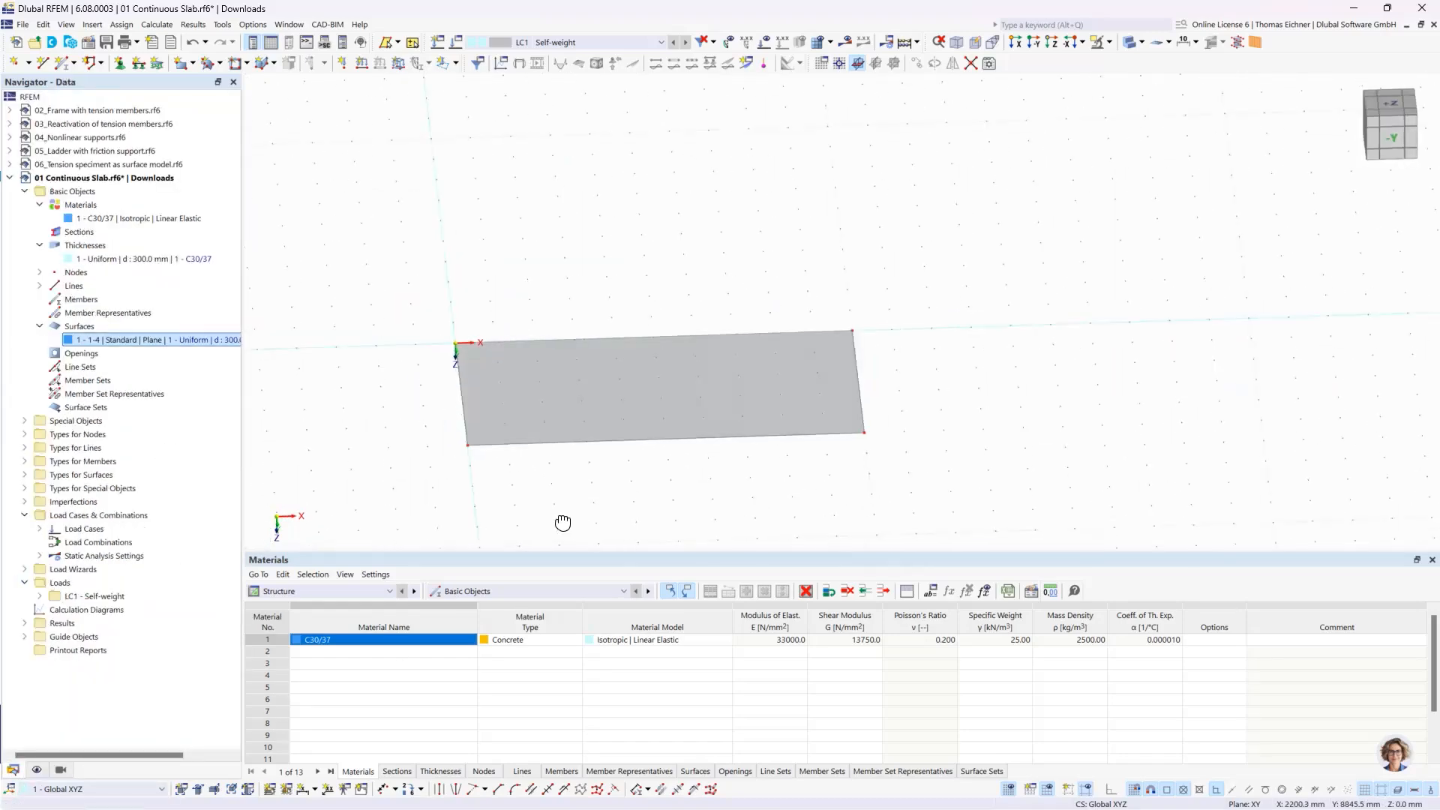
pyautogui.keyDown('ctrl'); pyautogui.moveTo(677, 493); pyautogui.dragTo(674, 453, button='middle'); pyautogui.keyUp('ctrl')
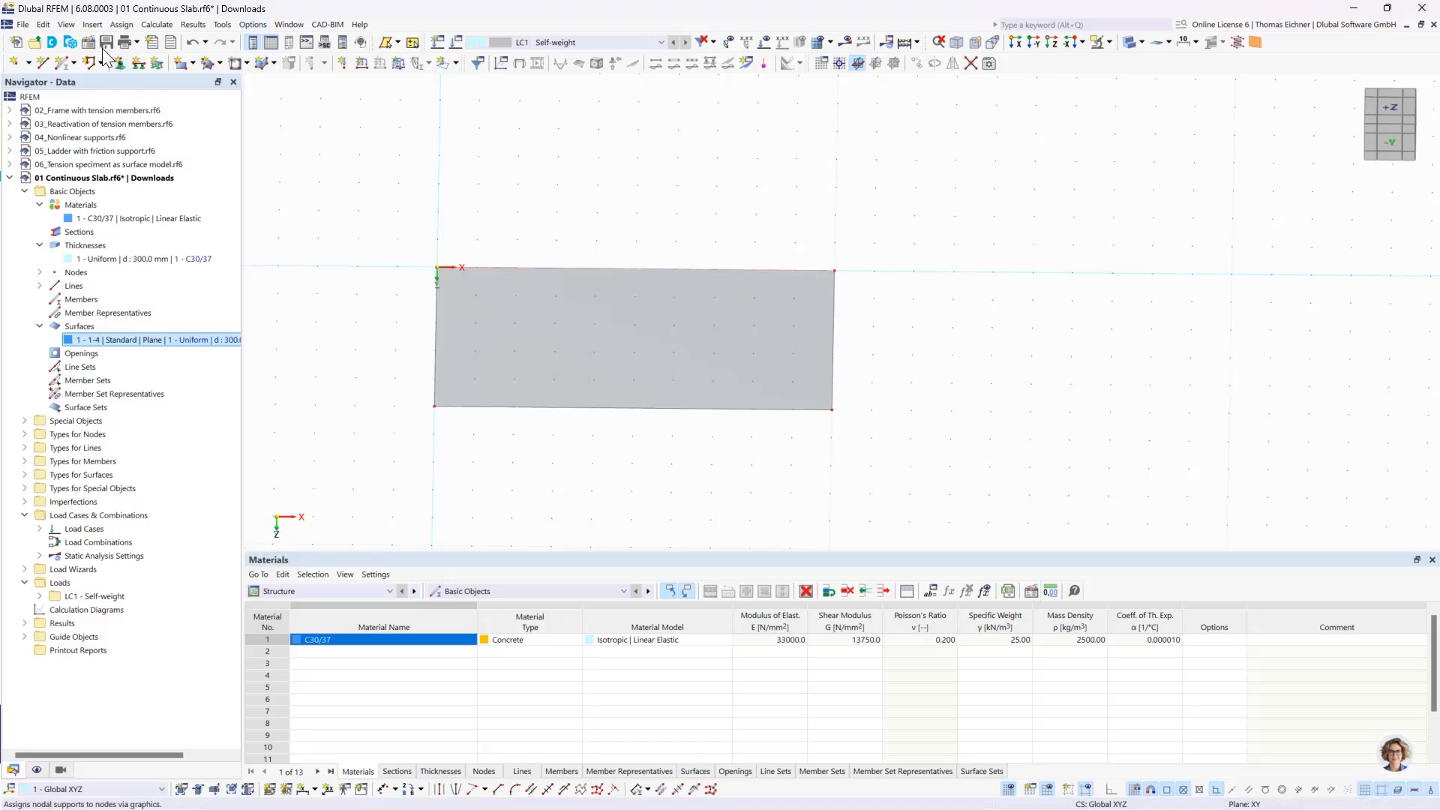
pyautogui.click(42, 65)
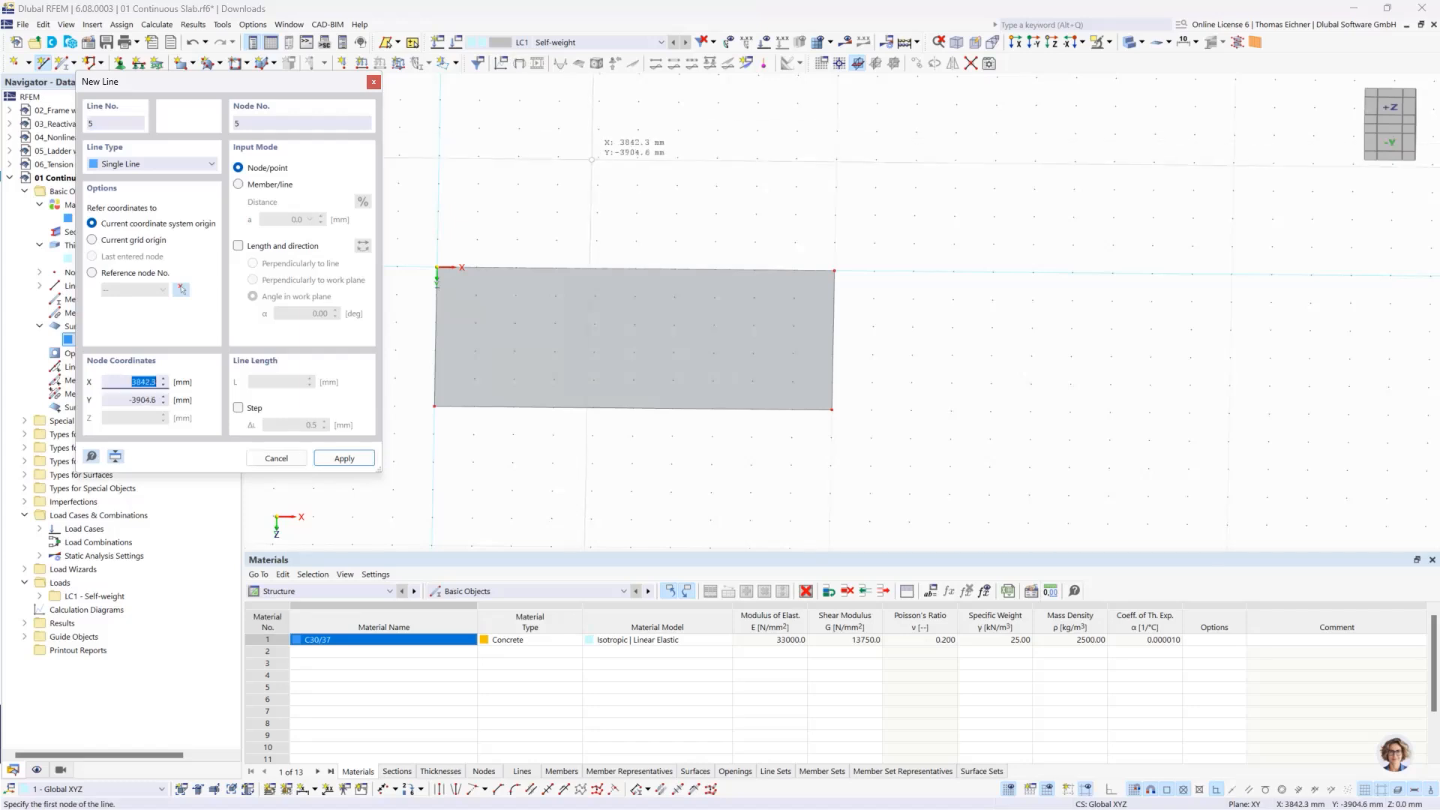
pyautogui.click(635, 268)
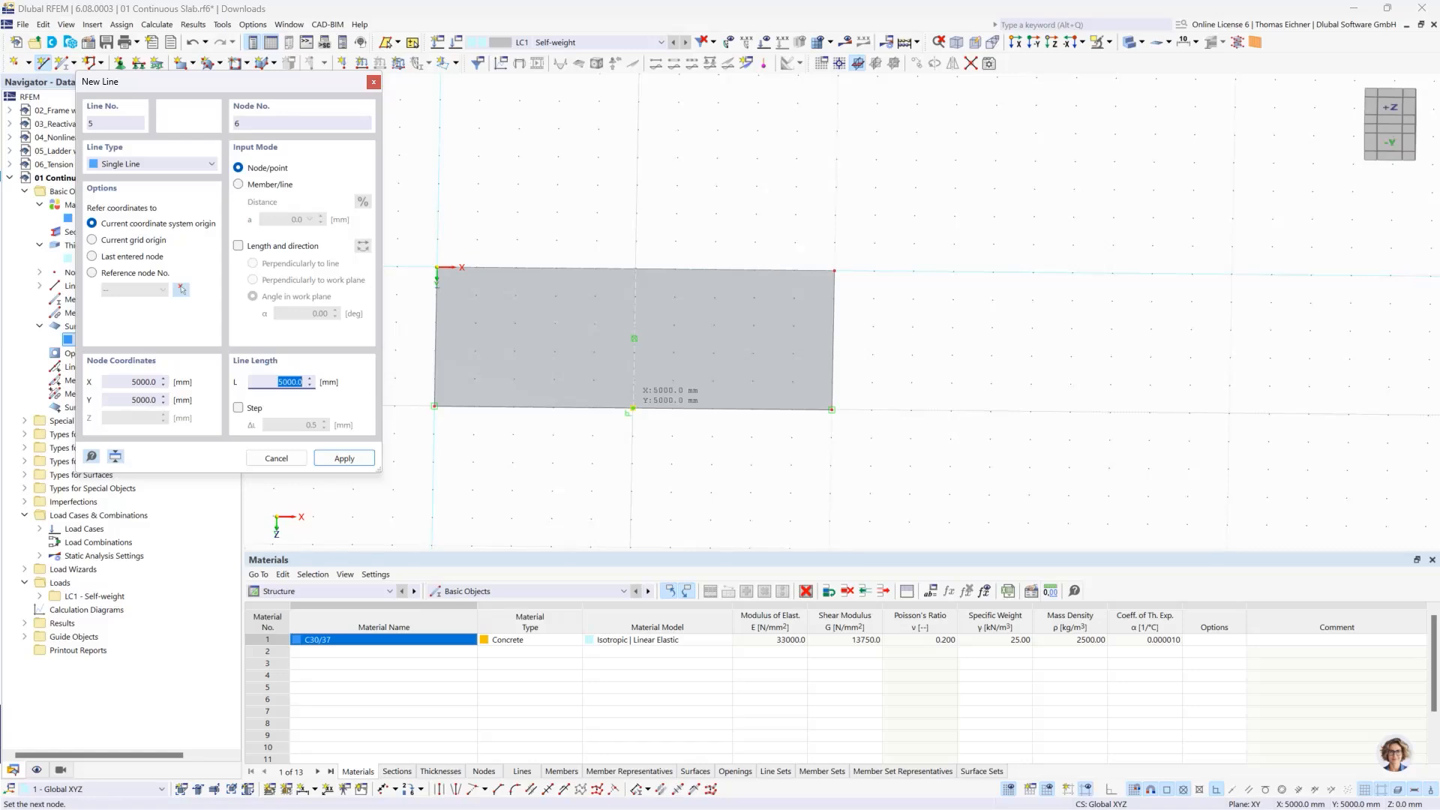
pyautogui.click(633, 409)
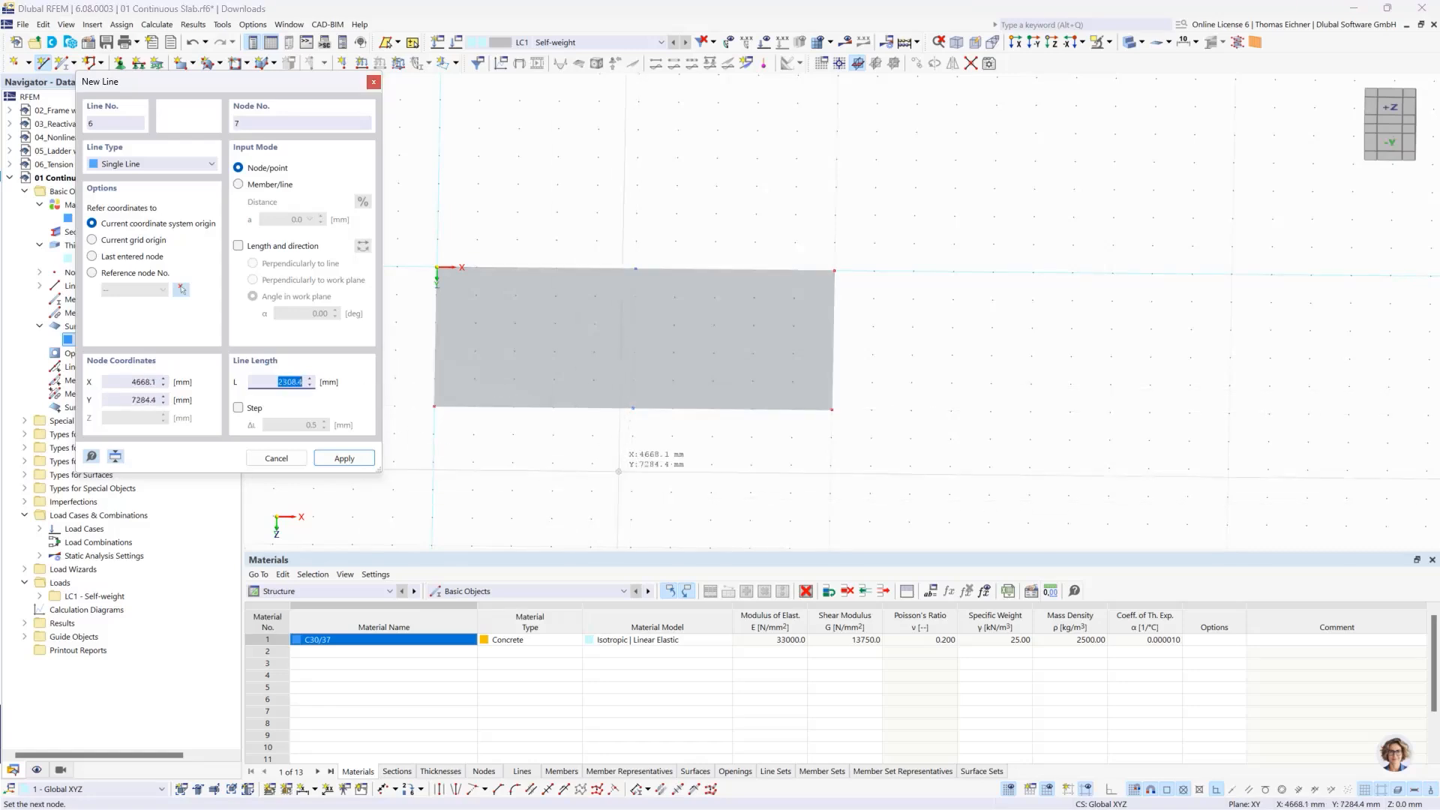
pyautogui.press('Escape')
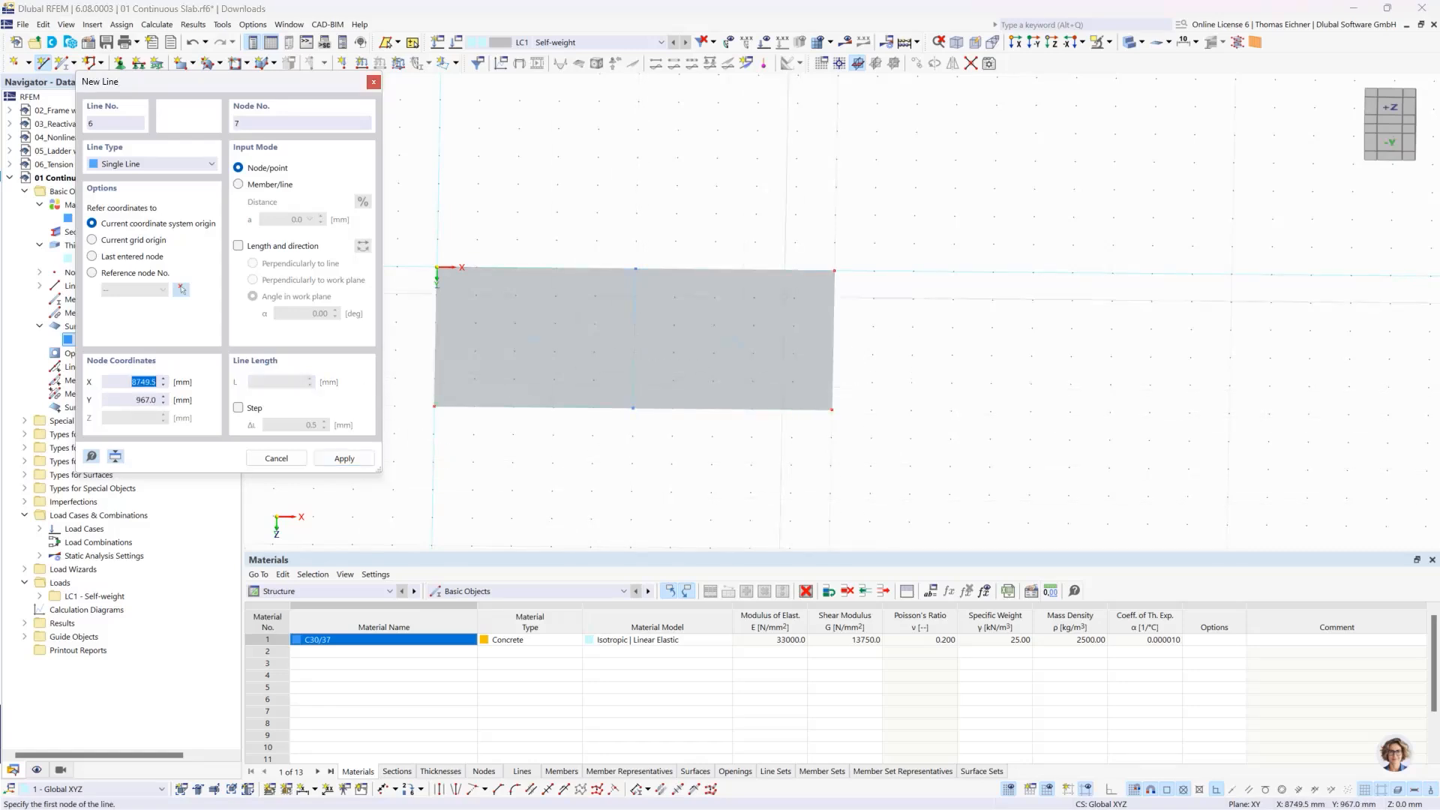
pyautogui.press('Escape')
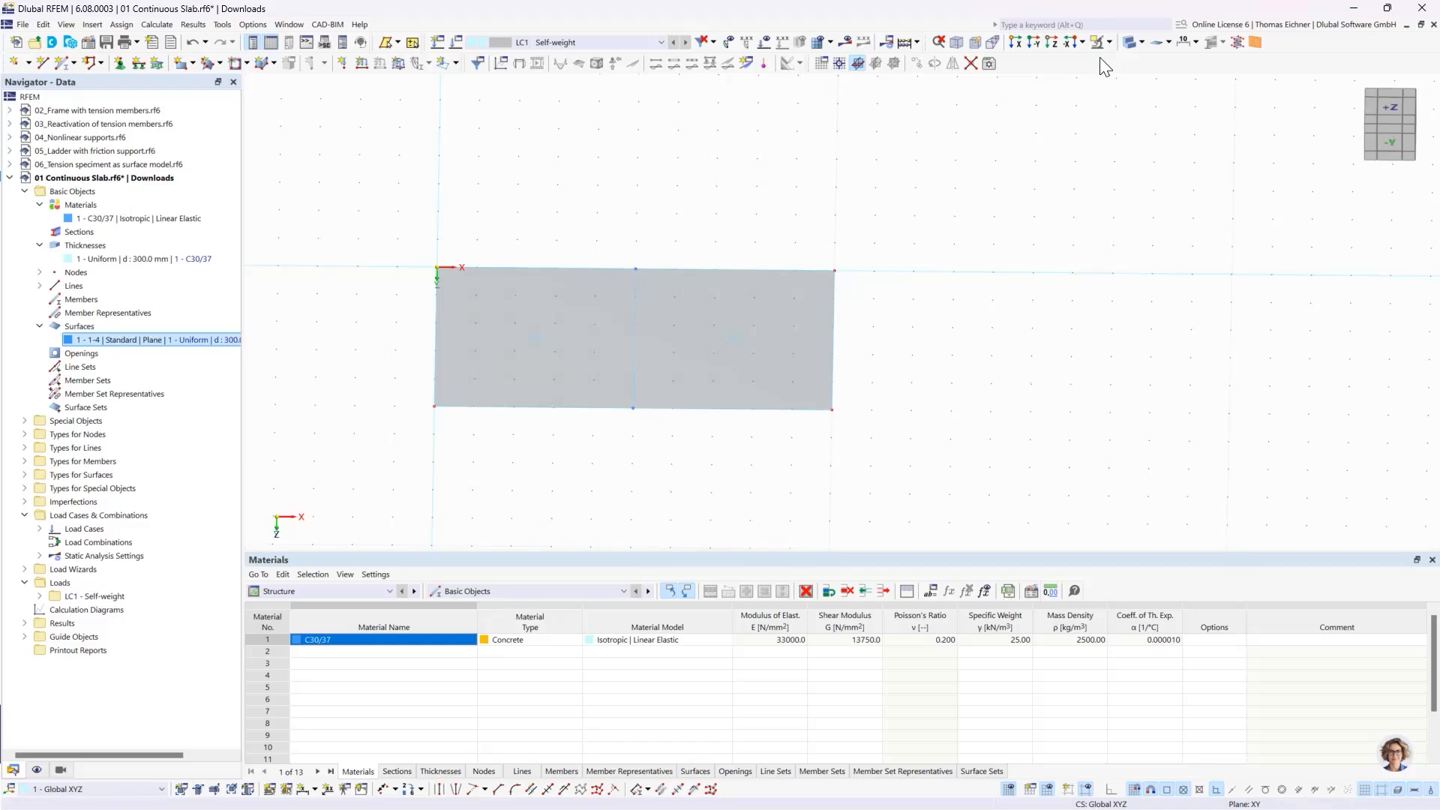
# Step: Display the slab as a wireframe and list the available line support types in the model's data tree
pyautogui.click(1129, 43)
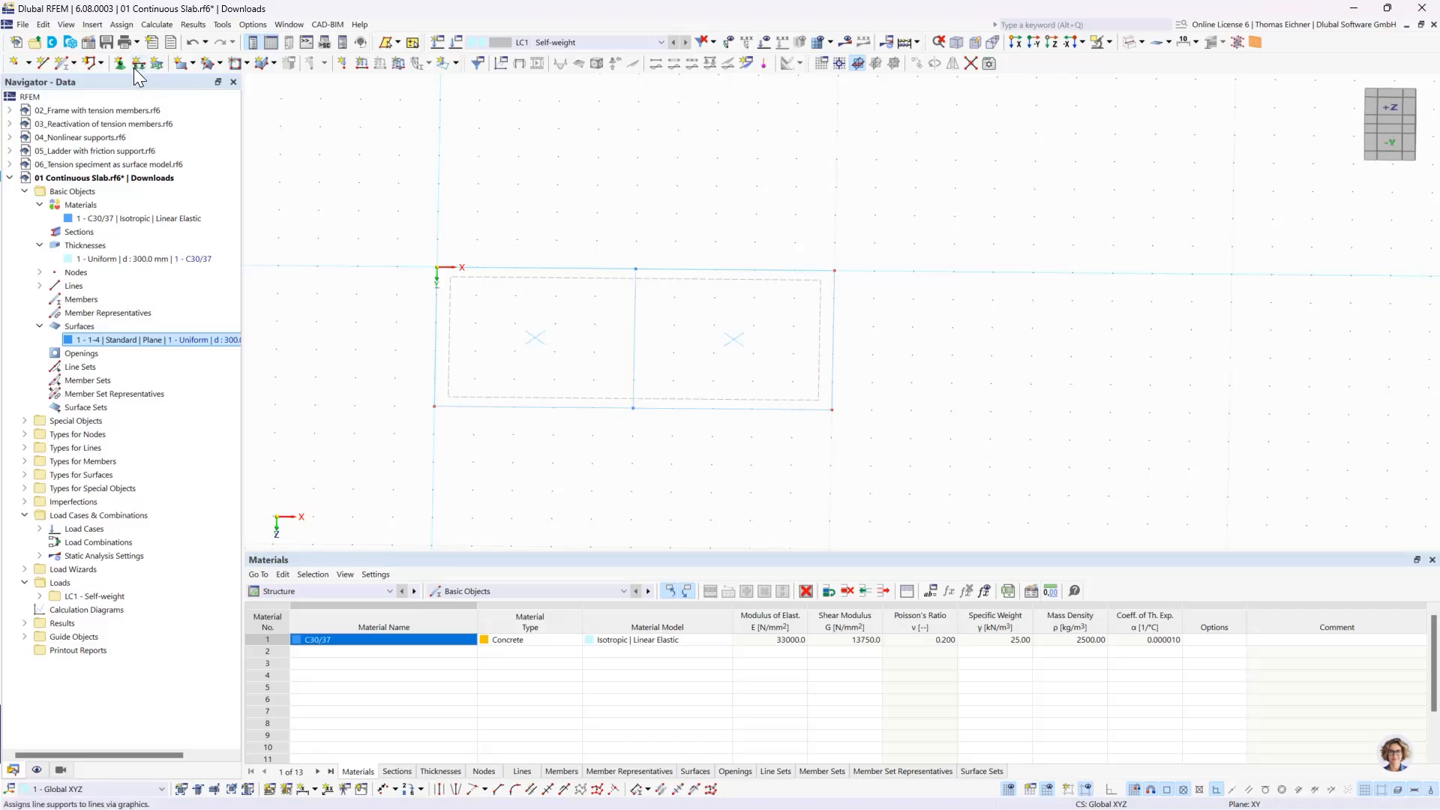
pyautogui.click(25, 448)
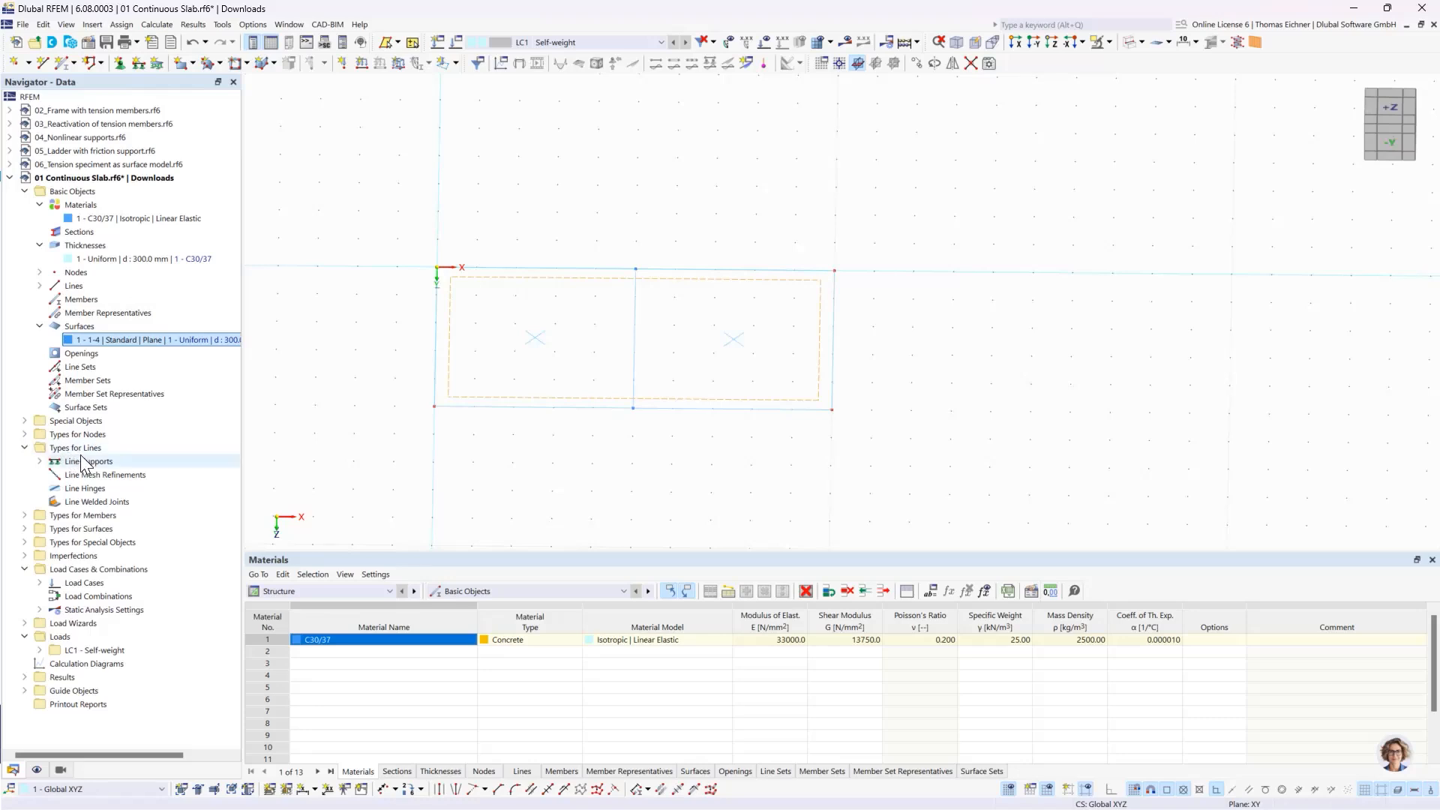
pyautogui.doubleClick(54, 464)
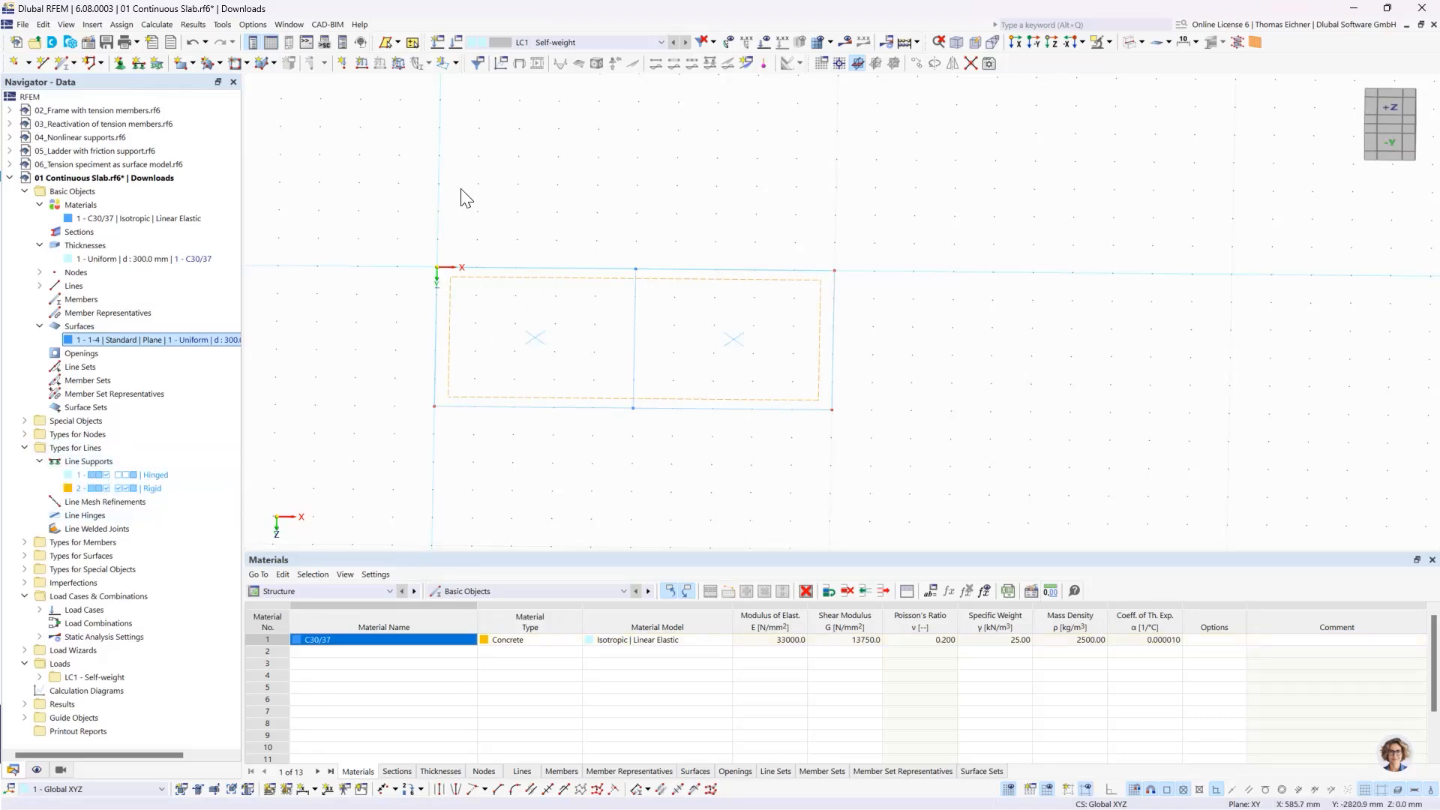
# Step: Start assigning a line support and review the support conditions defined for the Hinged type
pyautogui.click(137, 65)
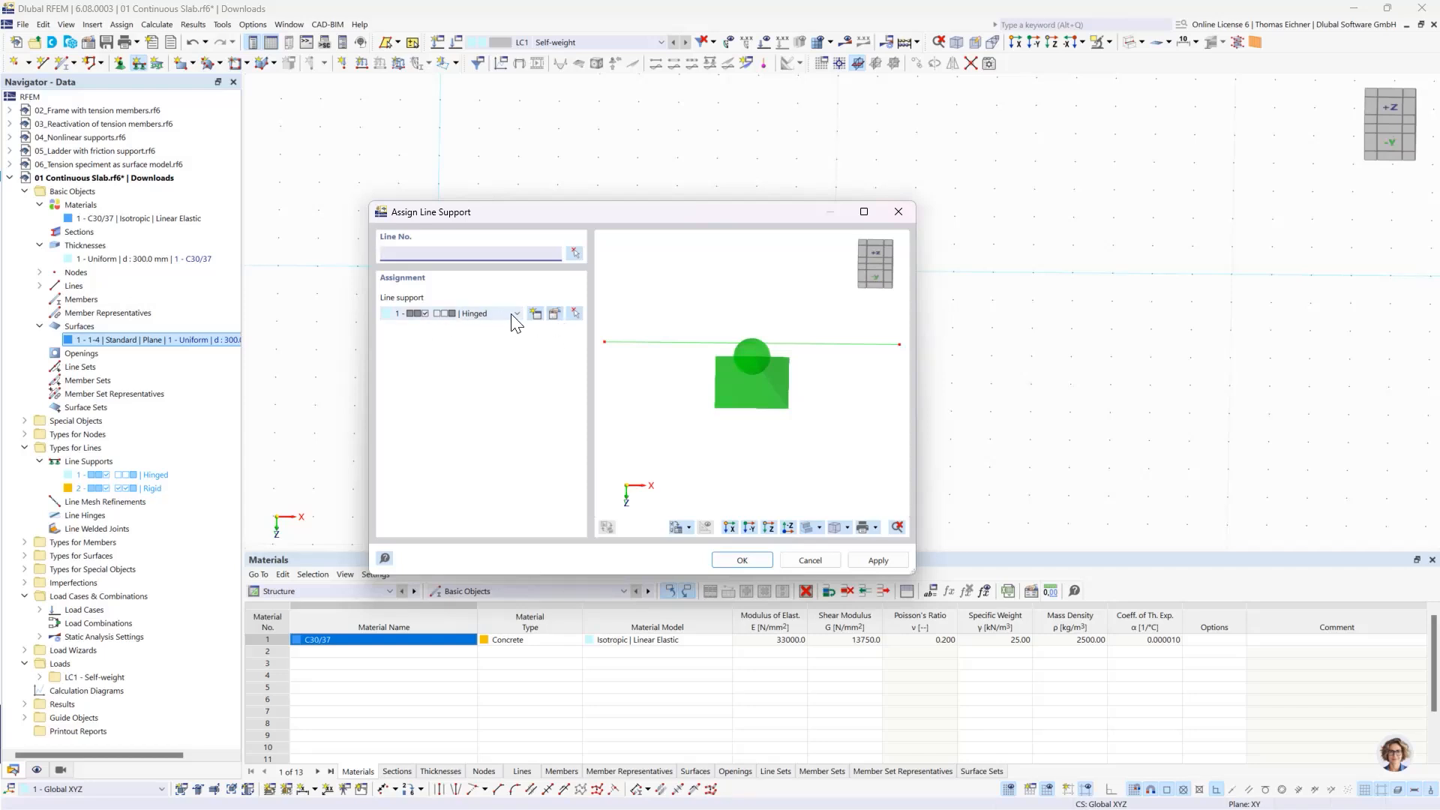
pyautogui.click(556, 313)
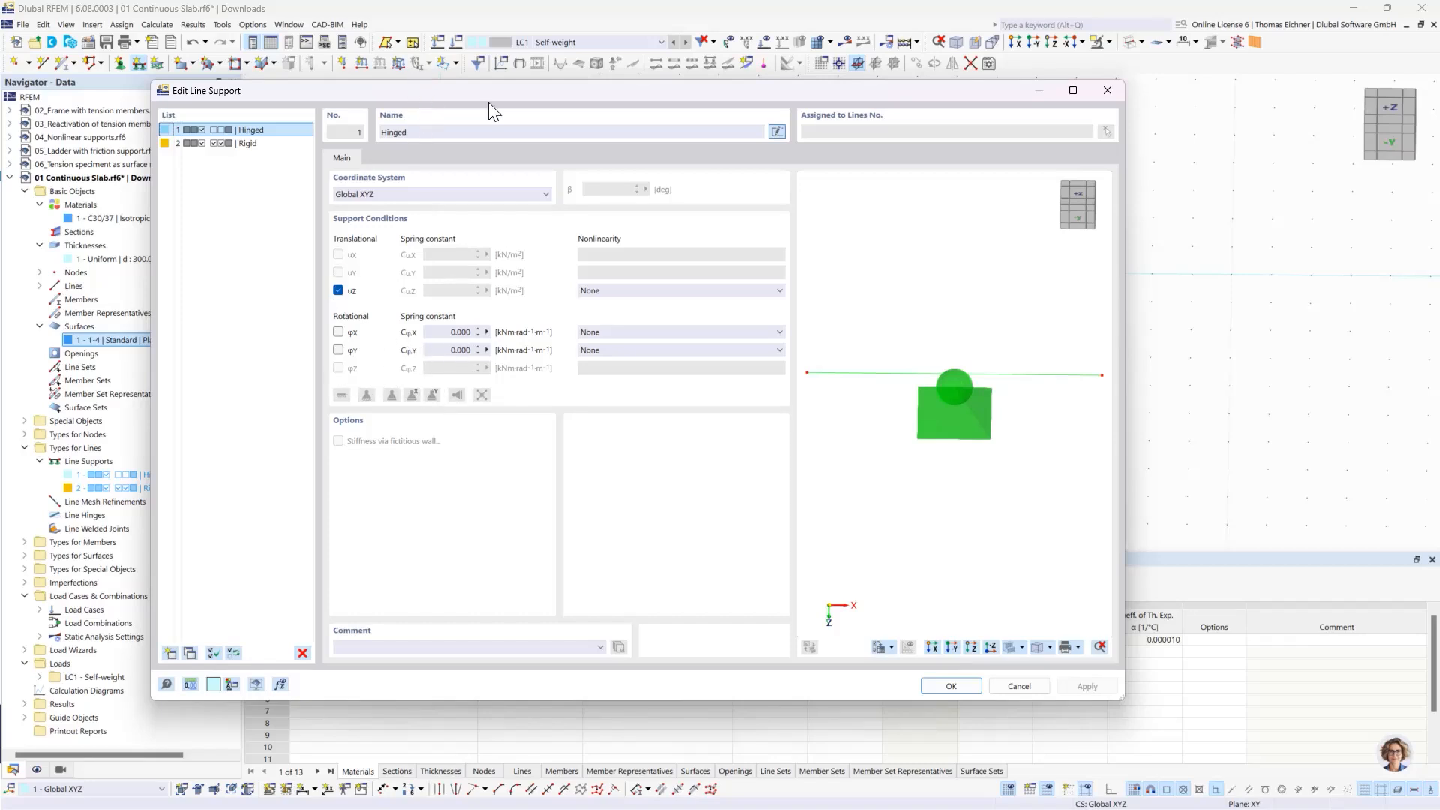
pyautogui.moveTo(488, 96); pyautogui.dragTo(873, 126)
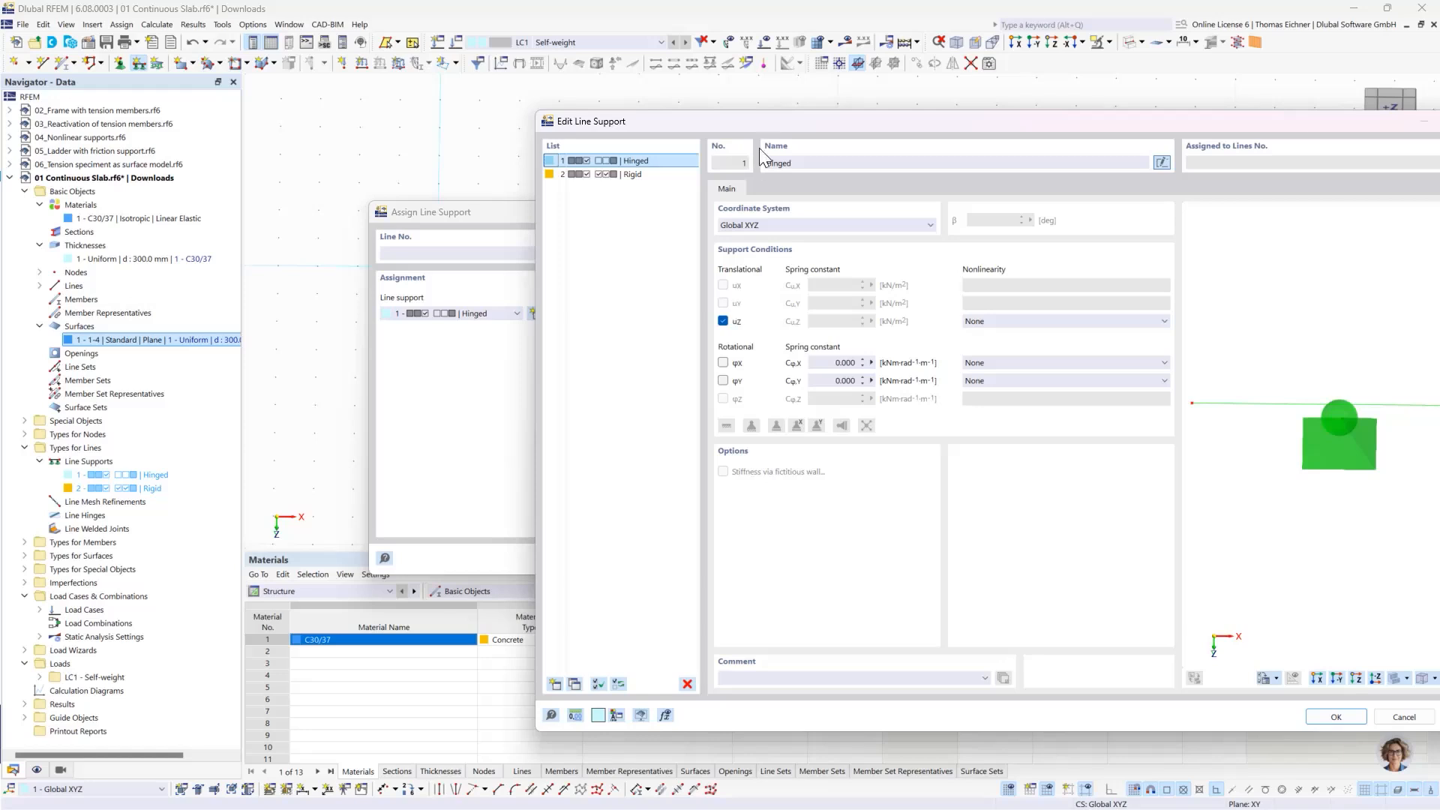
pyautogui.moveTo(745, 114); pyautogui.dragTo(412, 62)
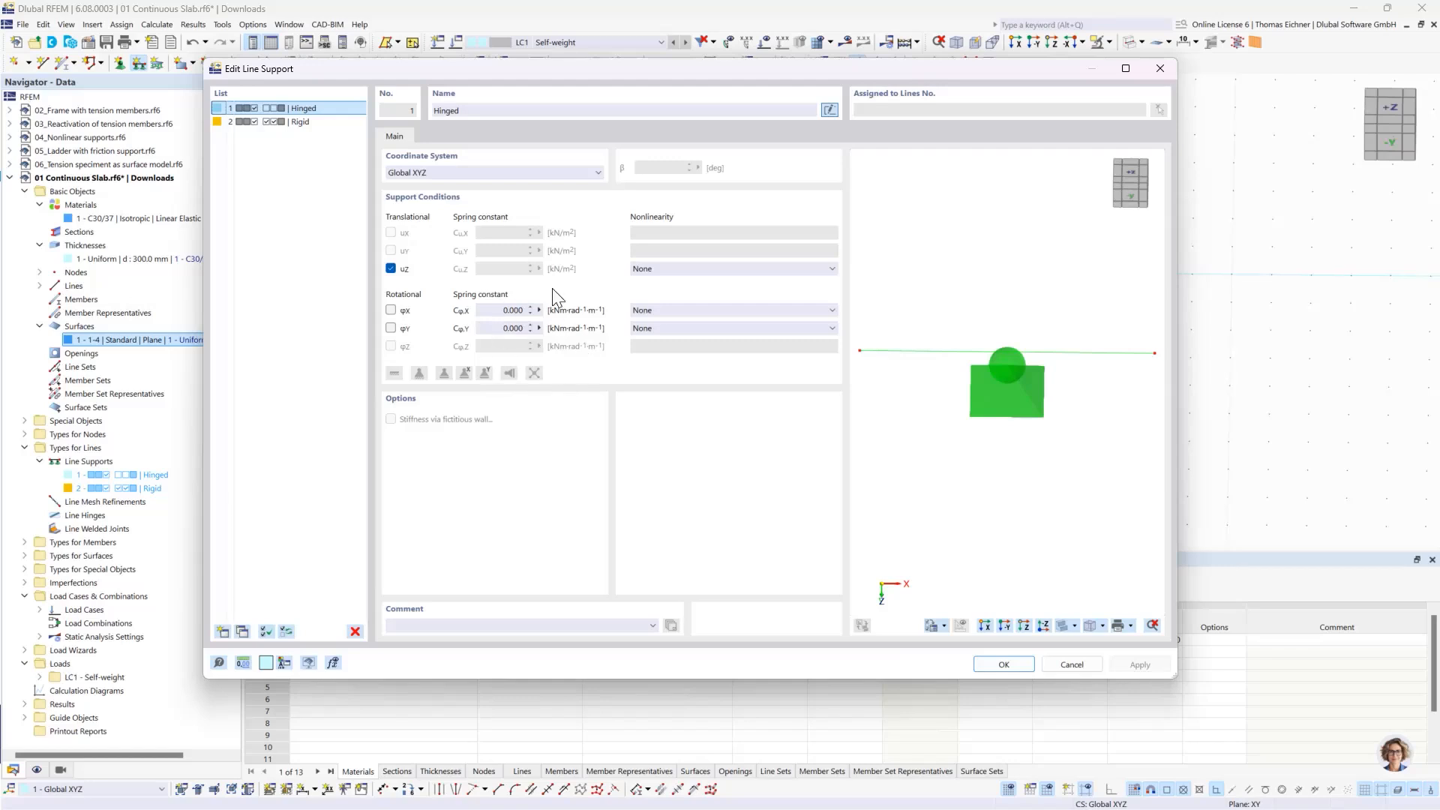
pyautogui.click(1000, 664)
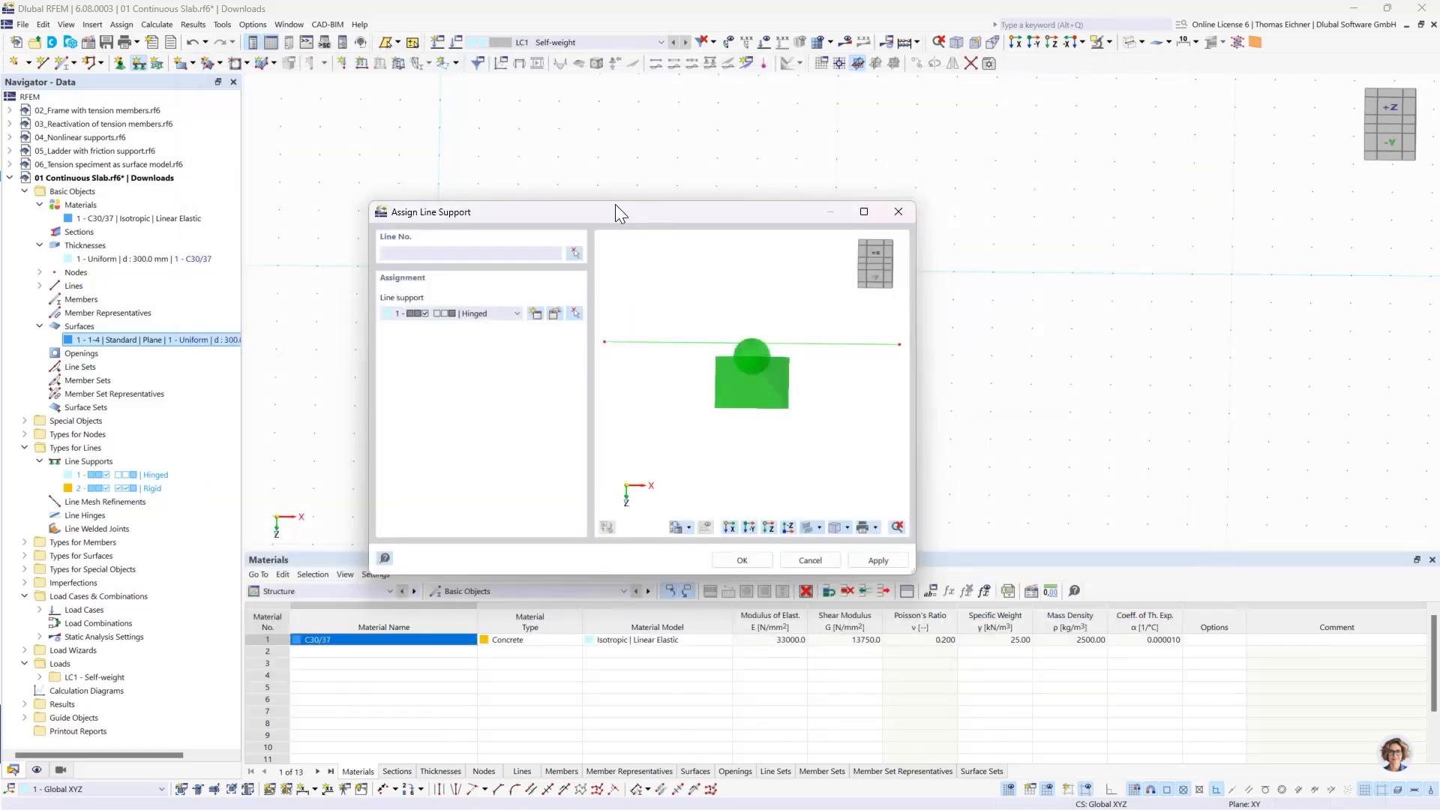
# Step: Assign the Hinged line support to the slab's two short edges and the midspan line
pyautogui.moveTo(616, 207); pyautogui.dragTo(361, 169)
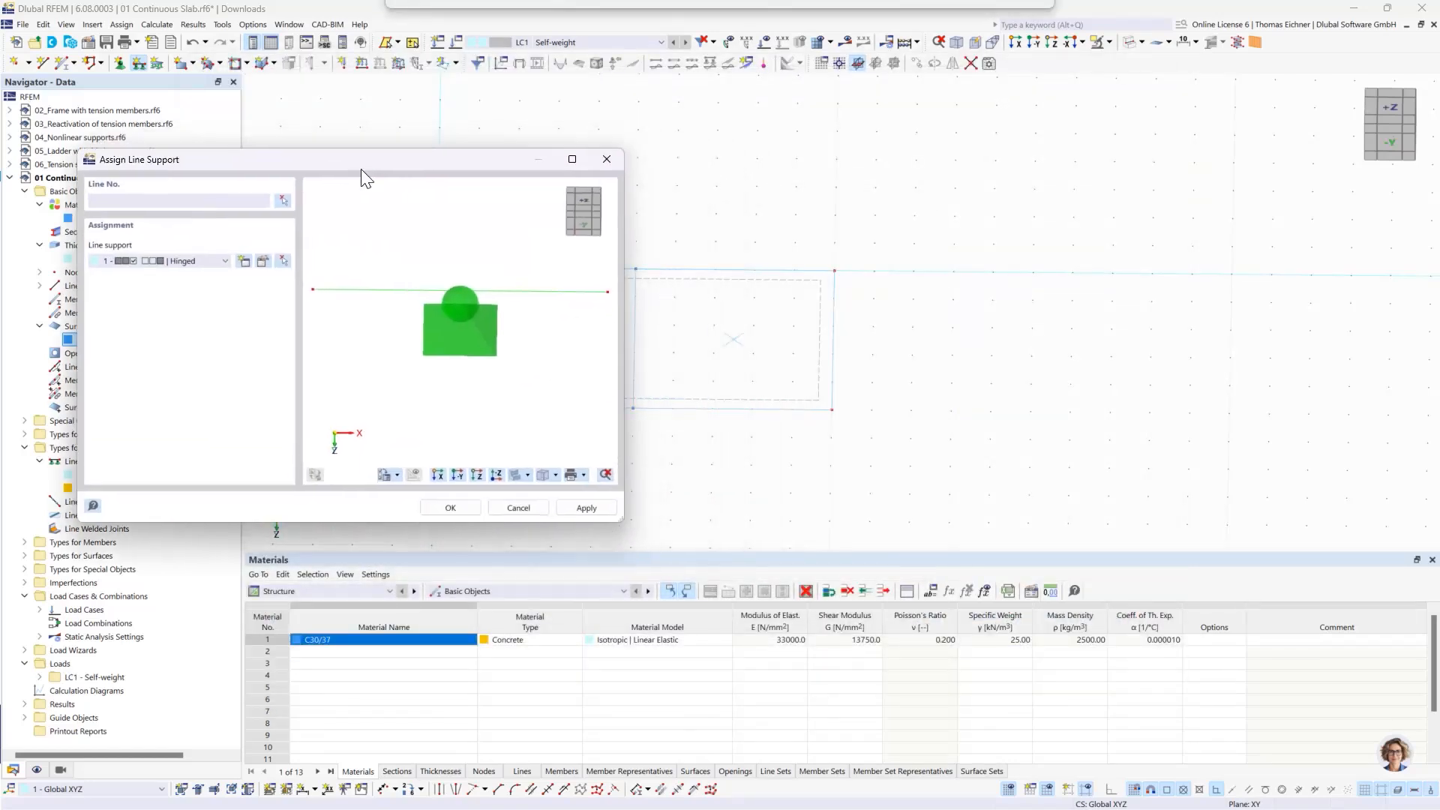
pyautogui.click(451, 508)
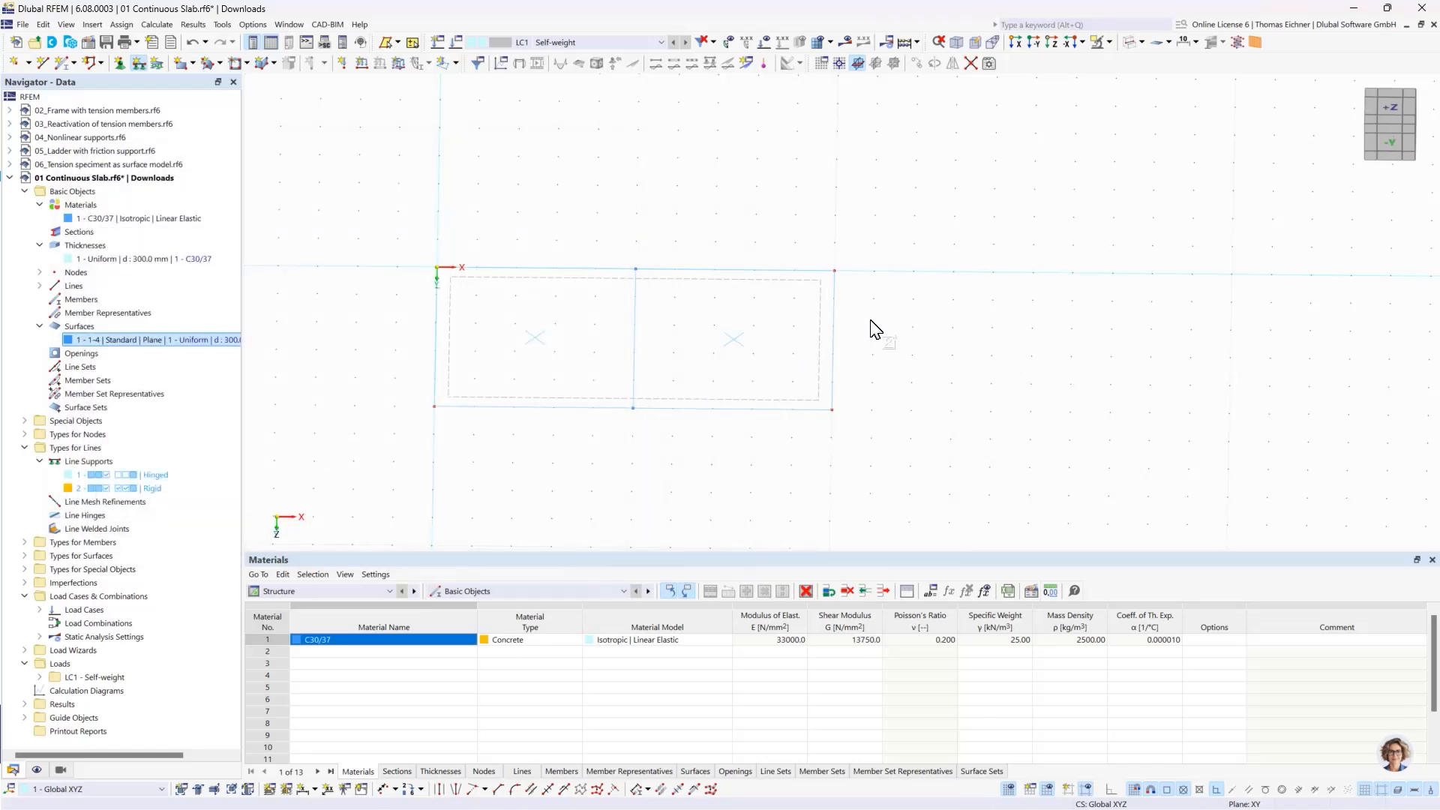
pyautogui.moveTo(870, 322); pyautogui.dragTo(377, 296)
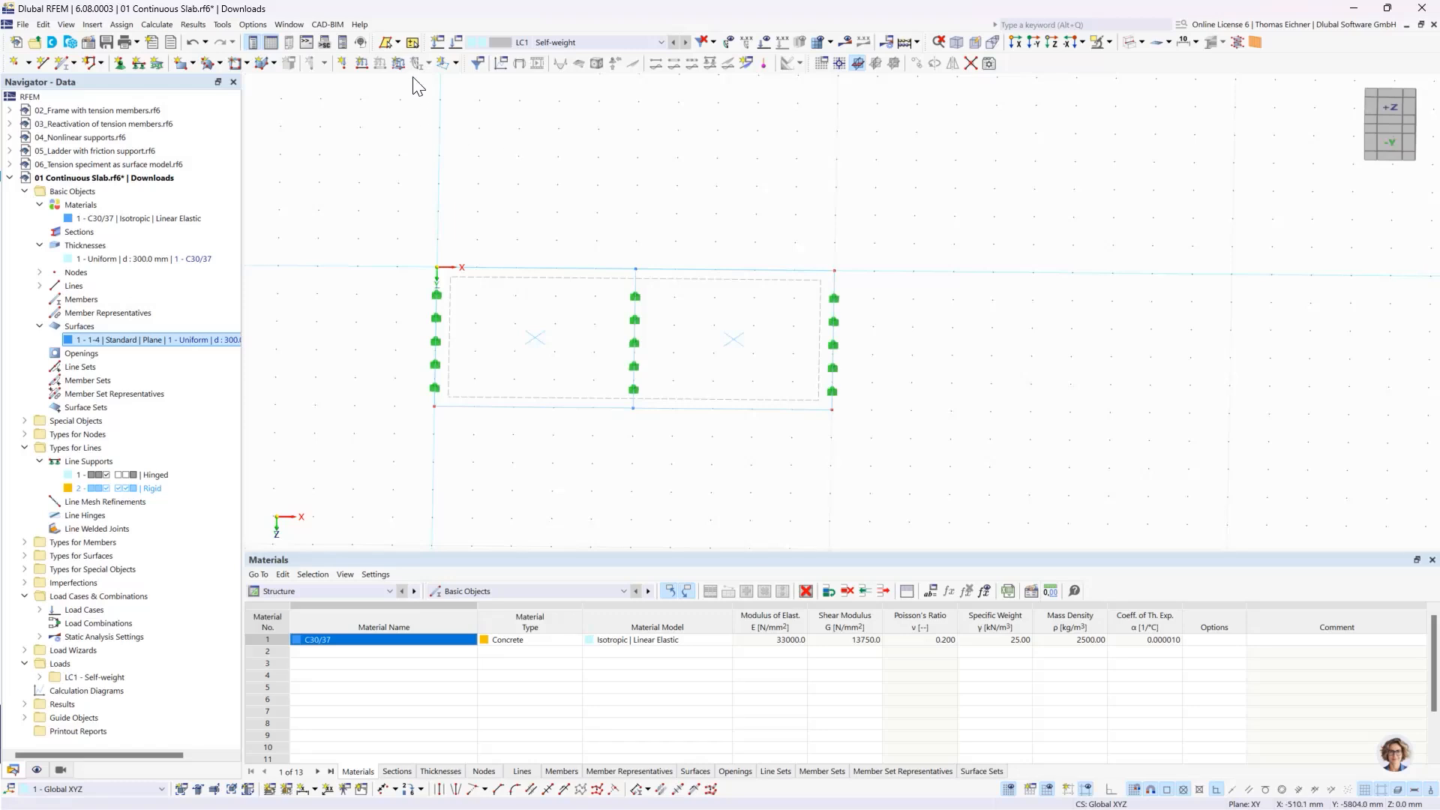
# Step: Apply a uniform surface load of 10 kN/m² in direction ZA to the slab surface in load case LC1 - Self-weight
pyautogui.click(398, 63)
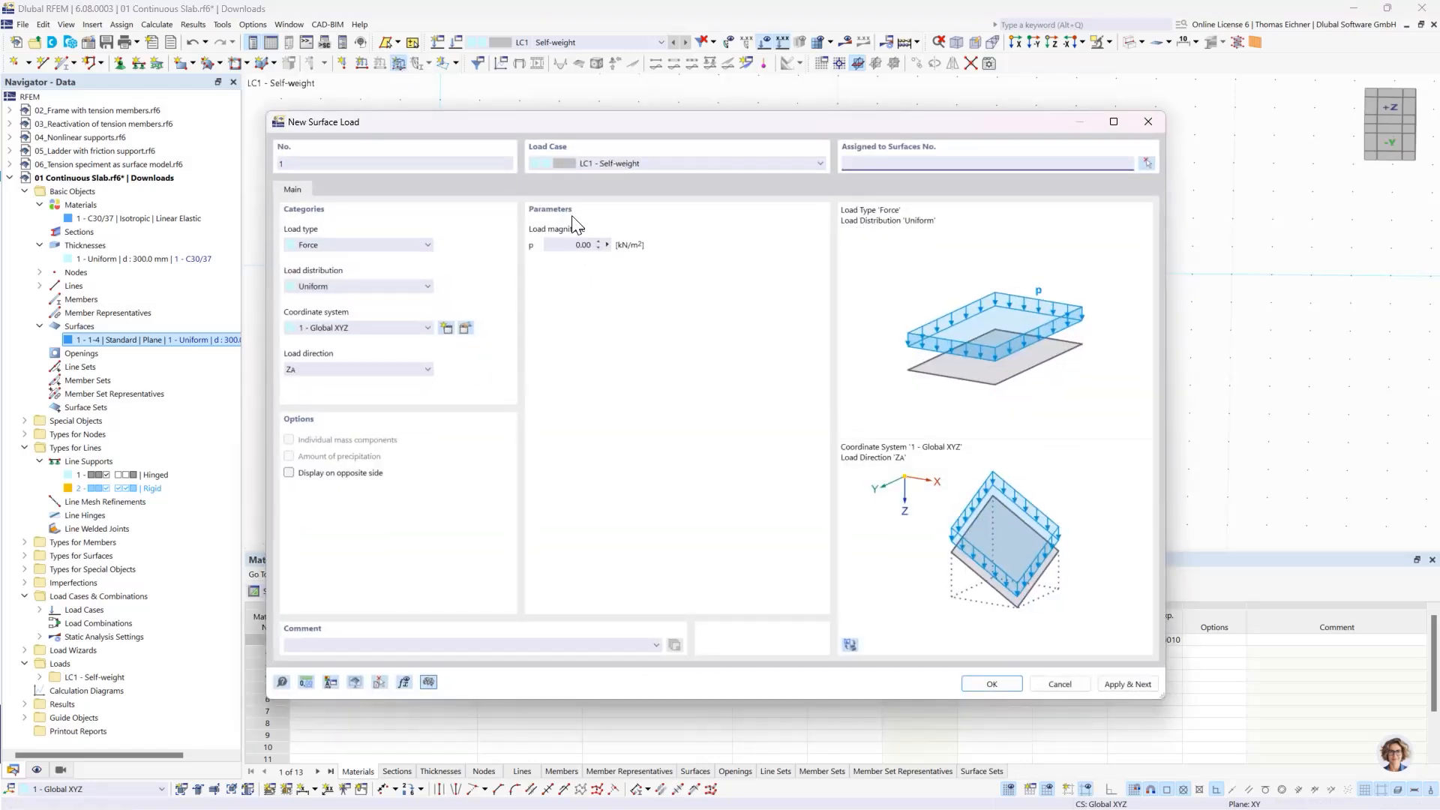
pyautogui.click(582, 245)
pyautogui.click(758, 304)
pyautogui.moveTo(429, 123); pyautogui.dragTo(274, 163)
pyautogui.moveTo(860, 168); pyautogui.dragTo(839, 181)
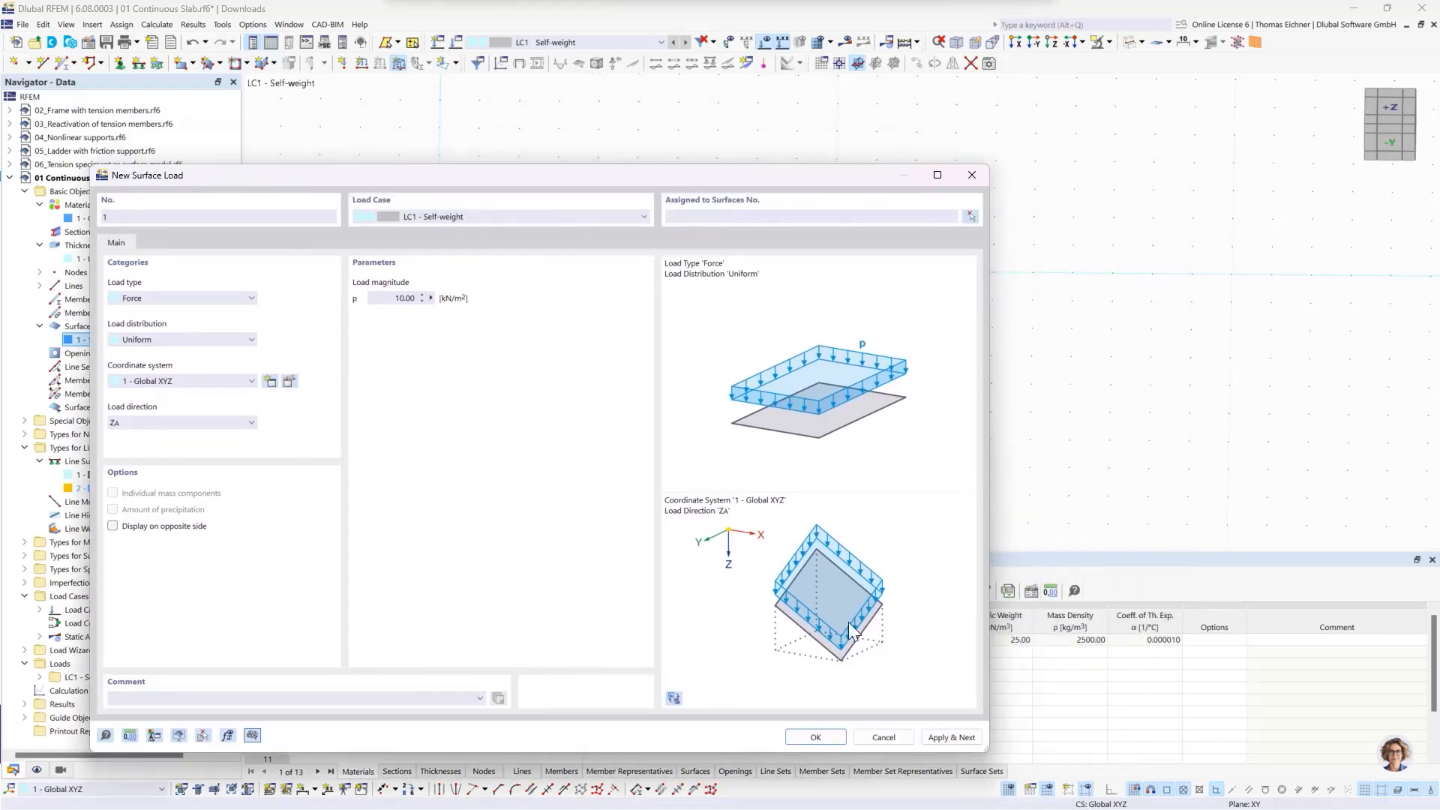
pyautogui.click(814, 736)
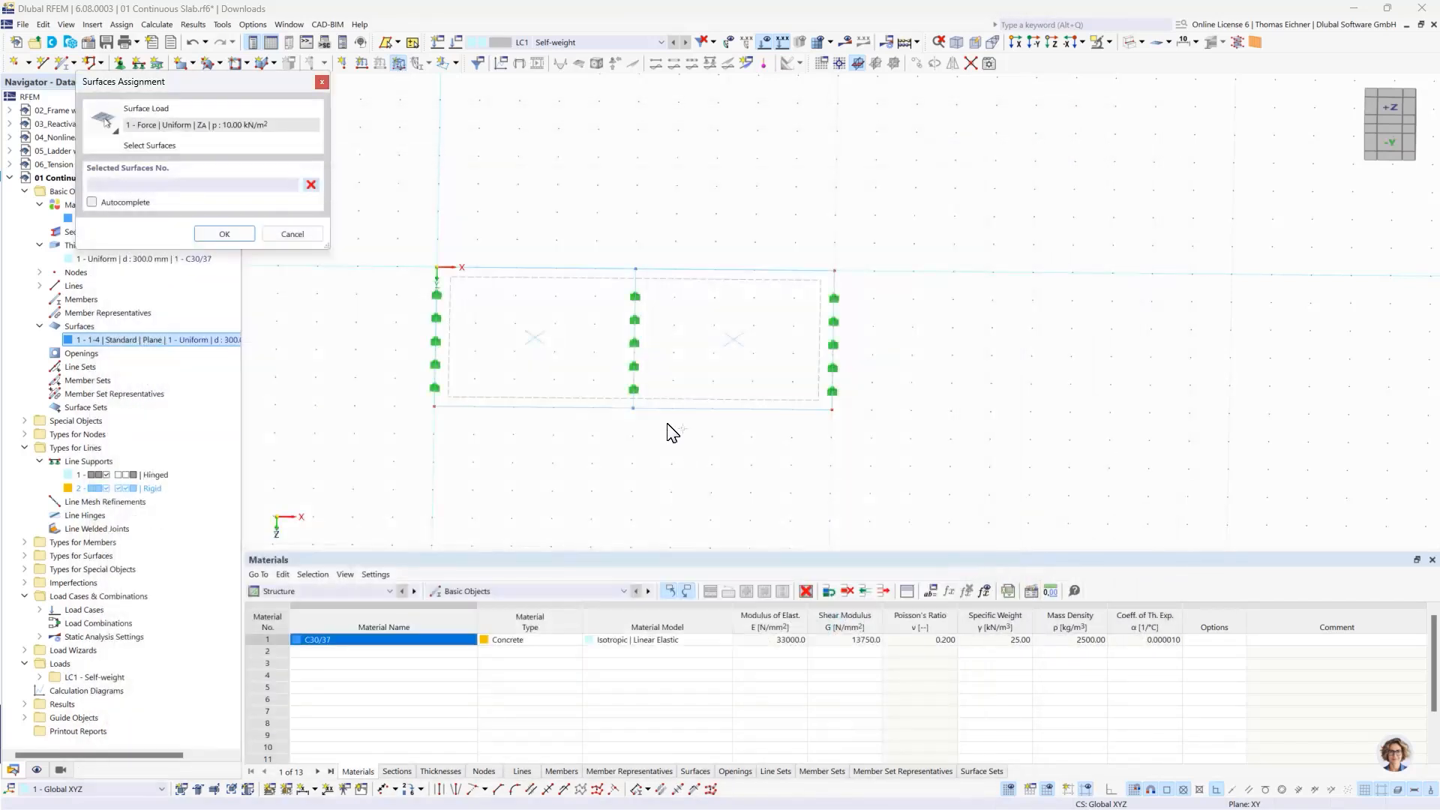
pyautogui.click(543, 288)
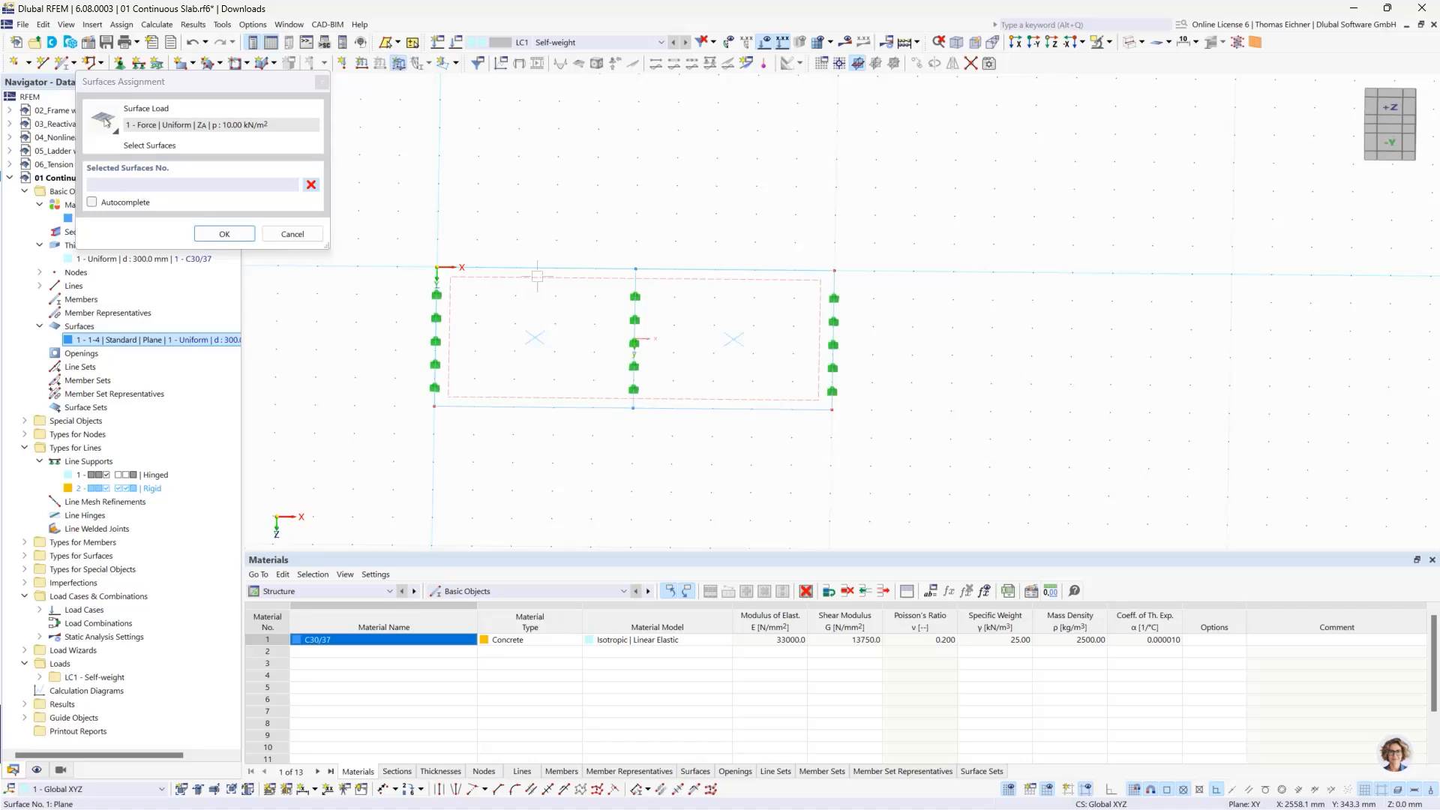
pyautogui.click(224, 234)
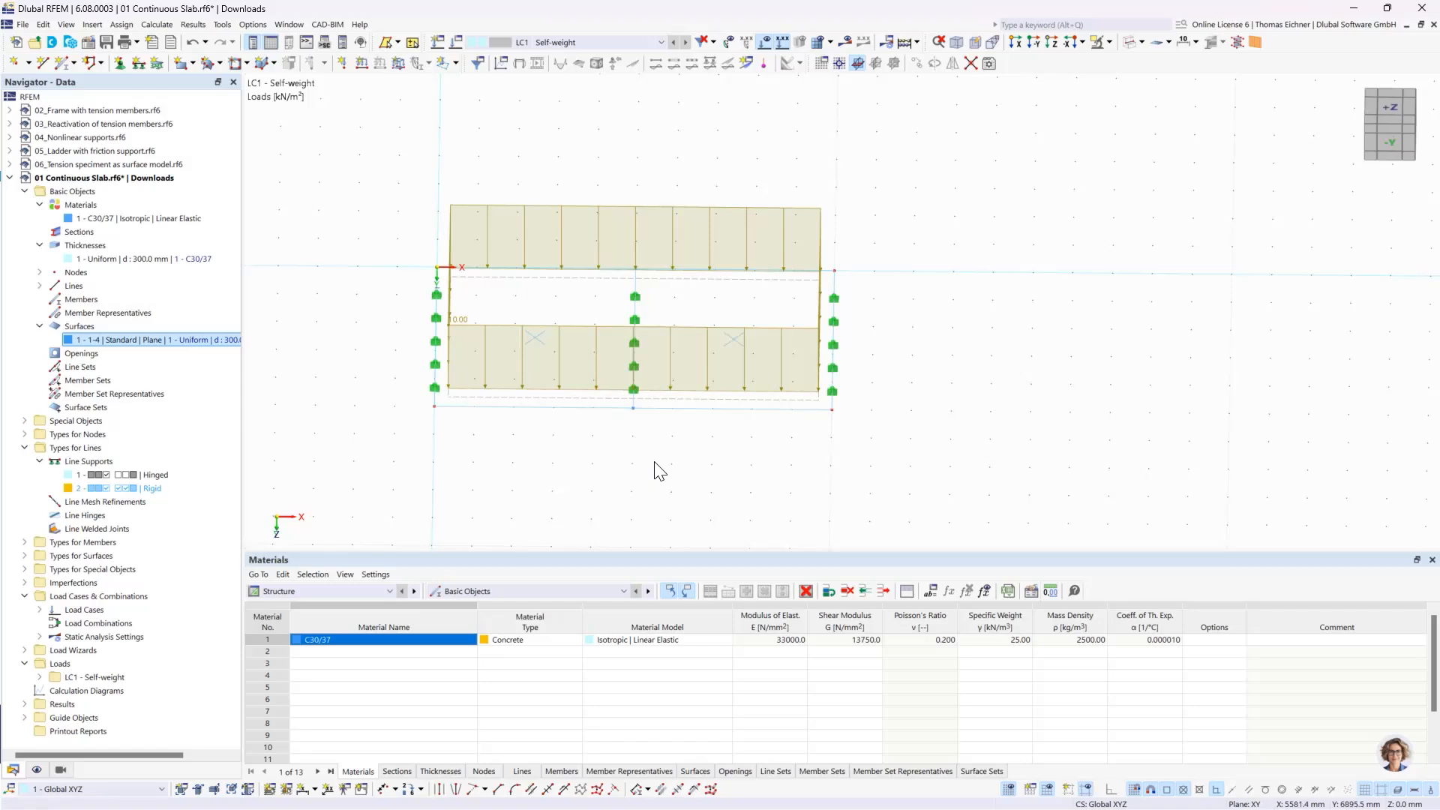
# Step: Enlarge the displayed size of the line support symbols on the slab
pyautogui.scroll(2, 887, 390)
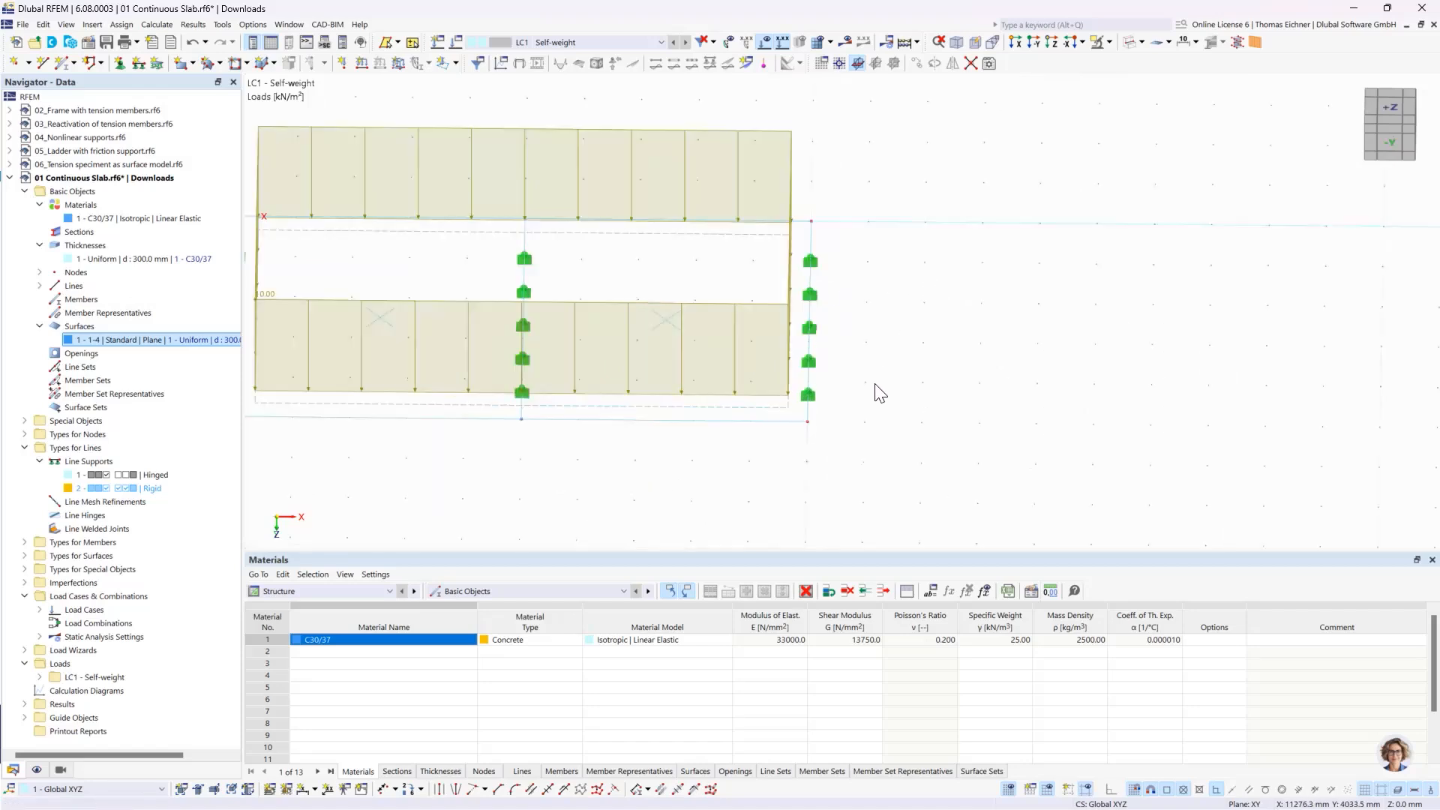
pyautogui.scroll(-1, 877, 388)
pyautogui.moveTo(903, 366); pyautogui.dragTo(910, 373, button='middle')
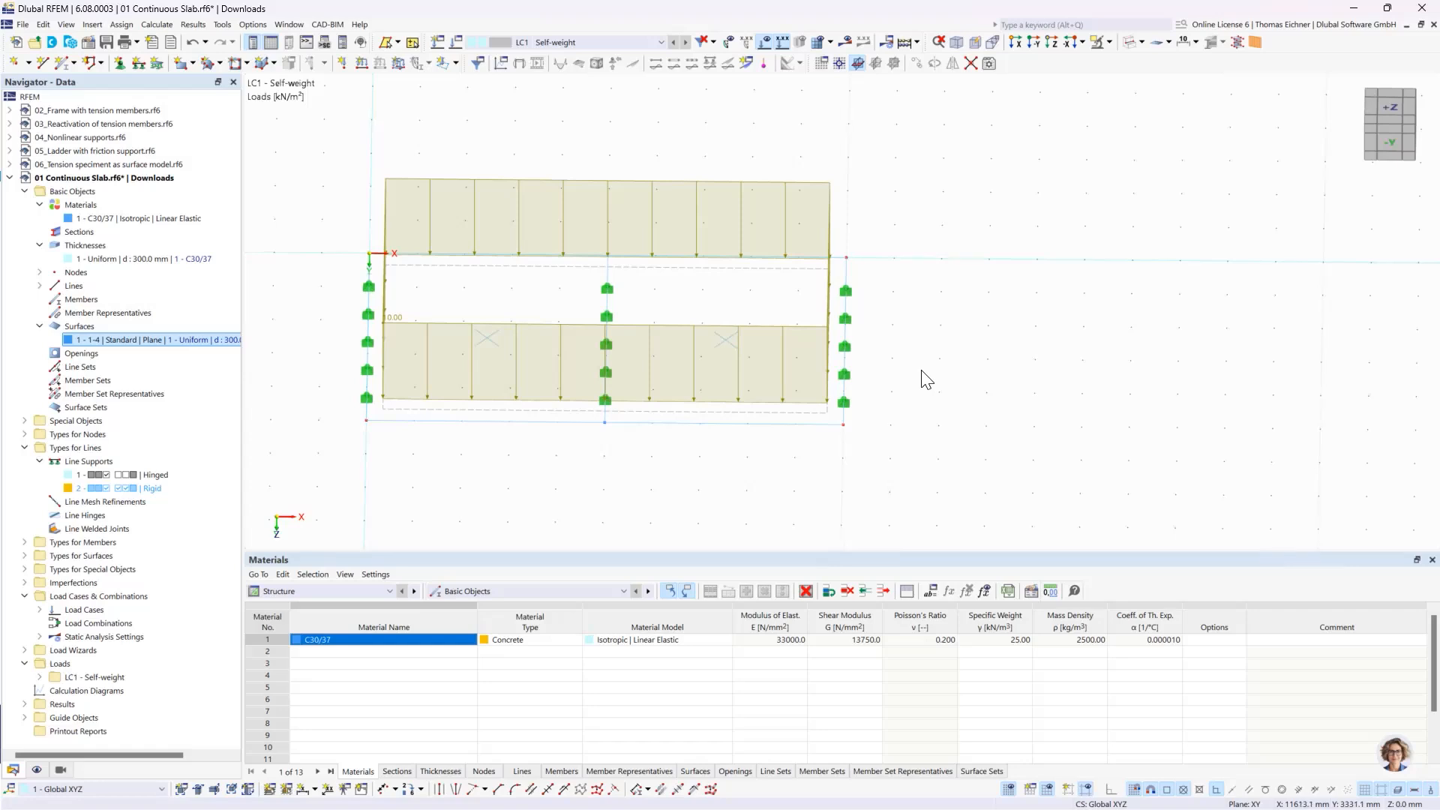
pyautogui.rightClick(852, 321)
pyautogui.moveTo(914, 446); pyautogui.dragTo(946, 445)
# Step: Try a smaller display size for the surface load on the slab
pyautogui.click(825, 198)
pyautogui.rightClick(830, 186)
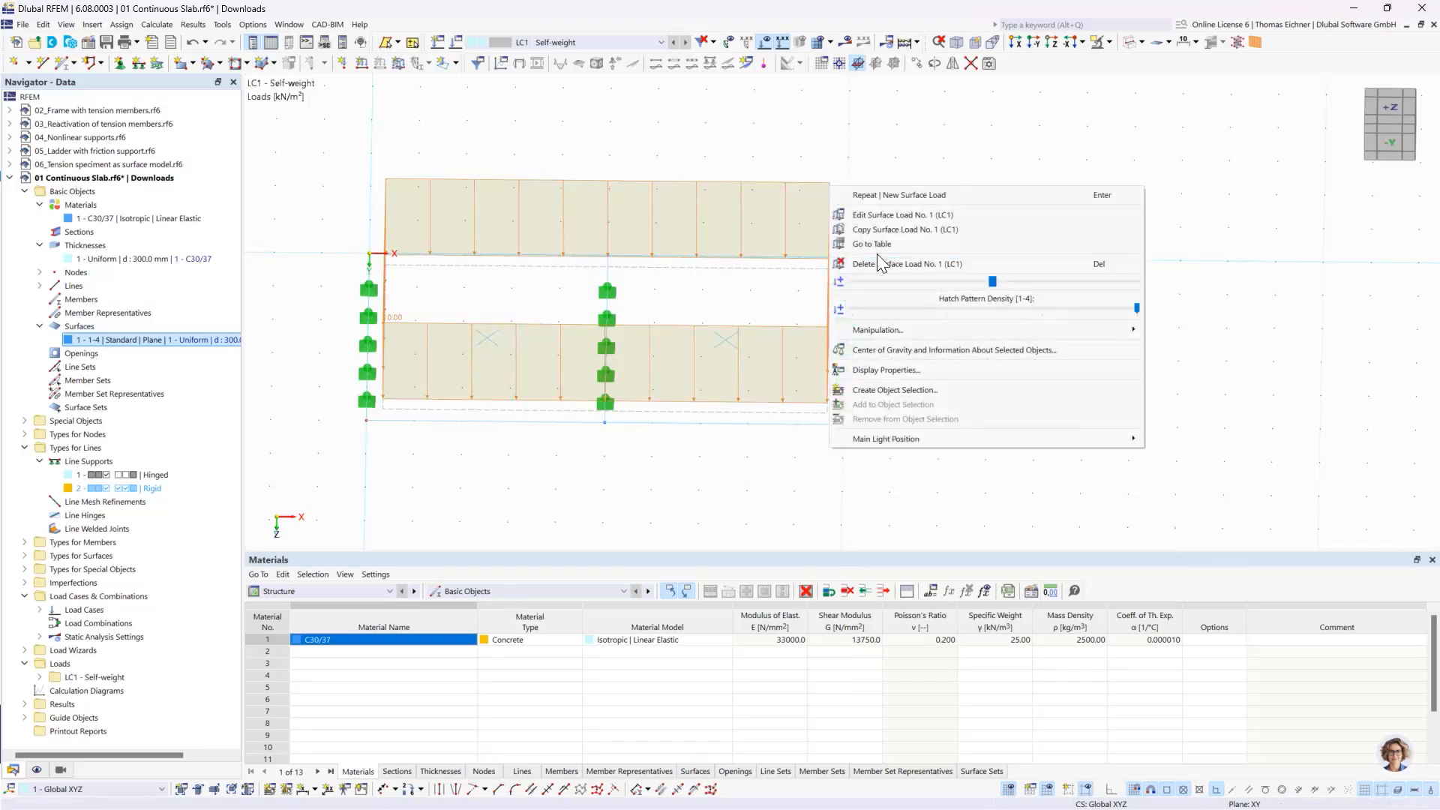
pyautogui.moveTo(1024, 281); pyautogui.dragTo(951, 283)
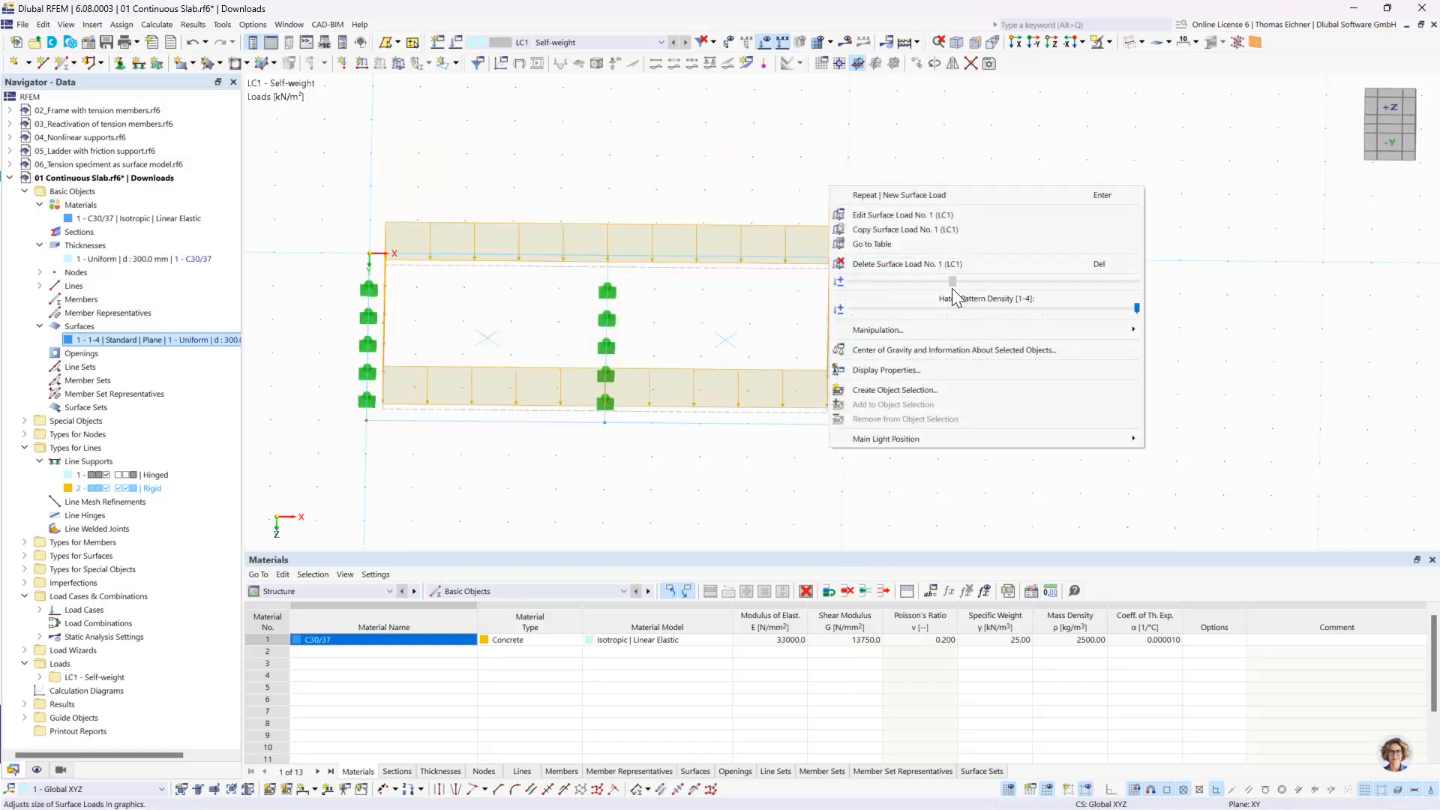
pyautogui.click(1250, 256)
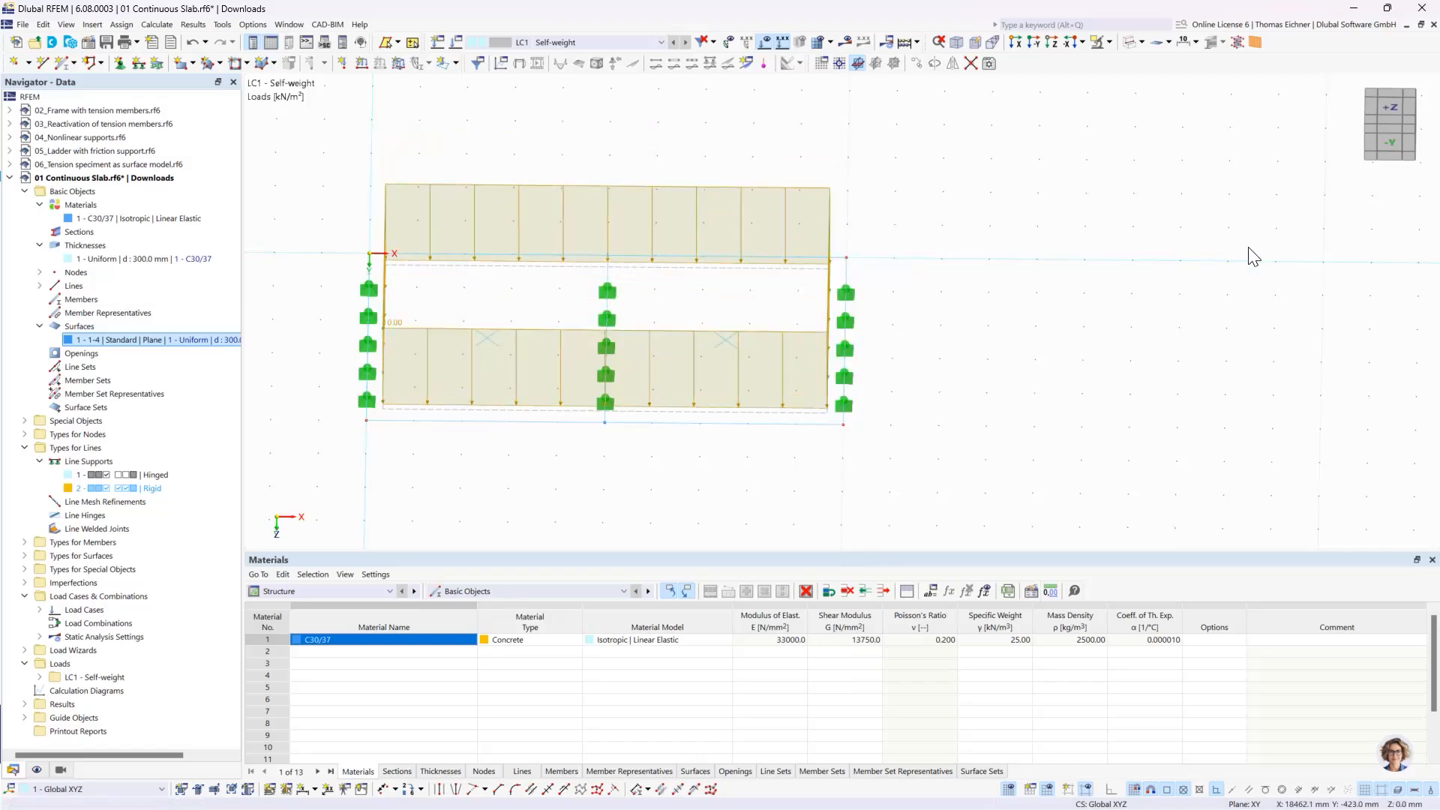
pyautogui.click(845, 293)
pyautogui.press('Escape')
# Step: Make room beside the slab in the work plane and switch the model back to the solid display
pyautogui.scroll(-4, 405, 446)
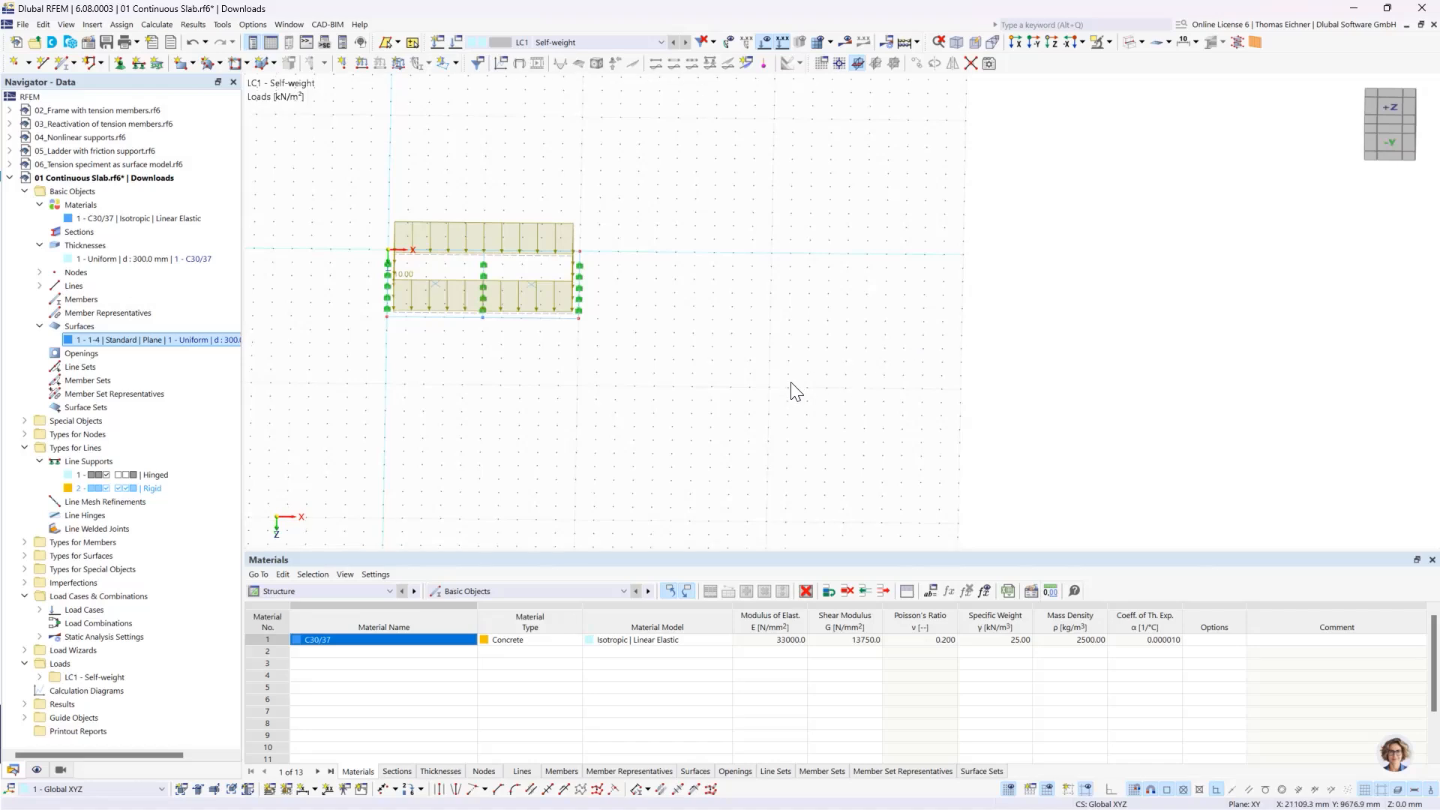
pyautogui.scroll(-1, 789, 381)
pyautogui.moveTo(679, 329); pyautogui.dragTo(613, 383, button='middle')
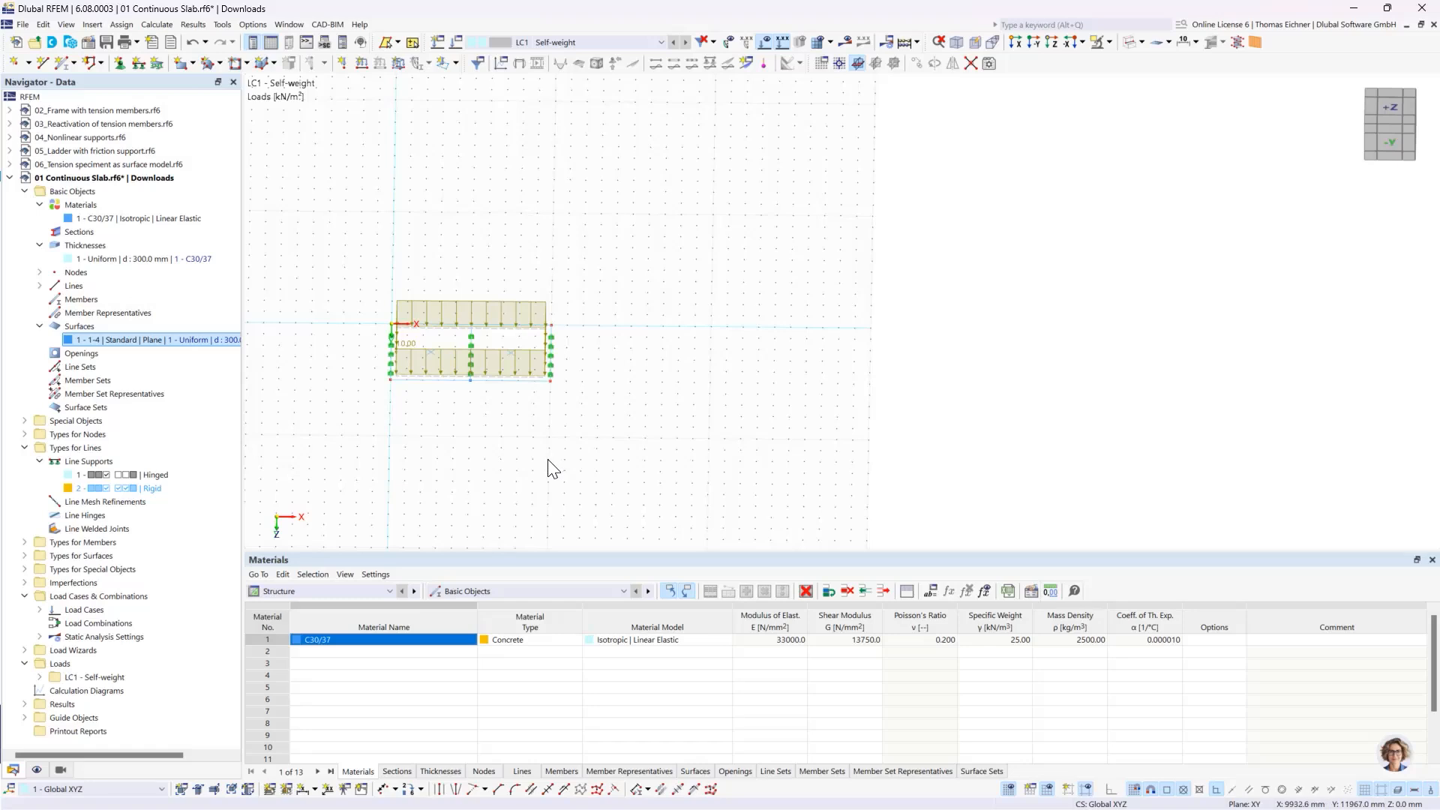
pyautogui.moveTo(693, 367); pyautogui.dragTo(629, 378, button='middle')
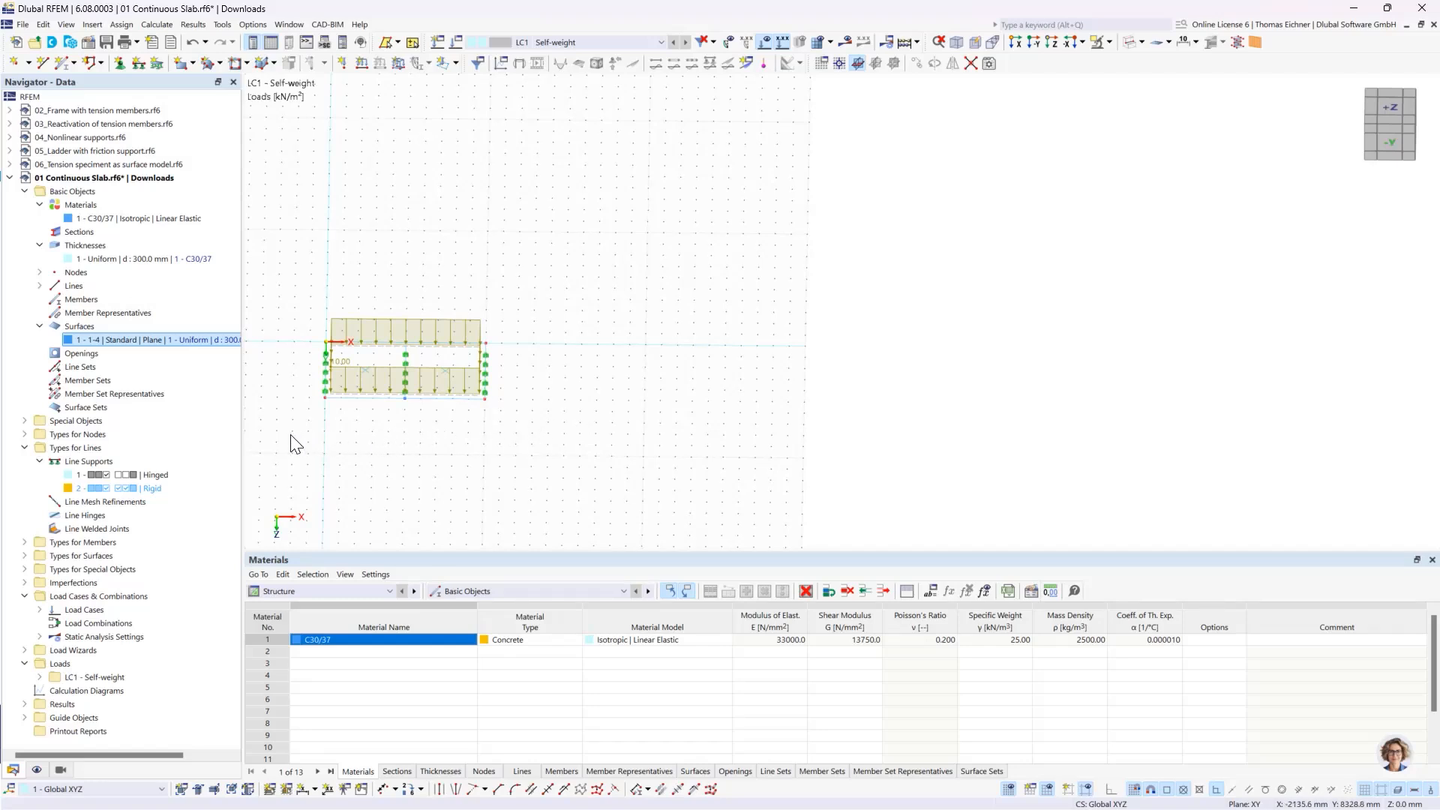
pyautogui.moveTo(291, 435); pyautogui.dragTo(459, 433)
pyautogui.click(1127, 42)
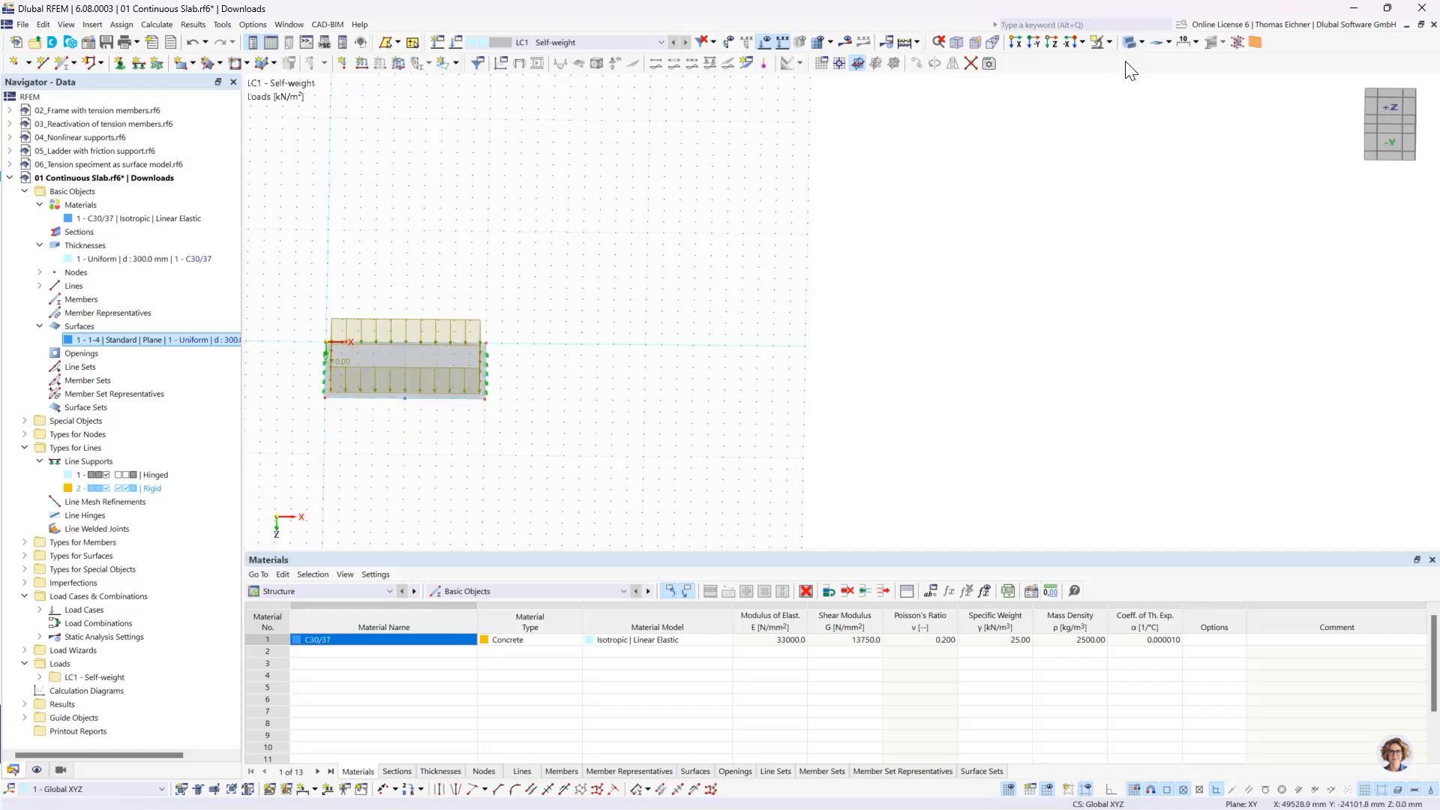
pyautogui.click(1130, 42)
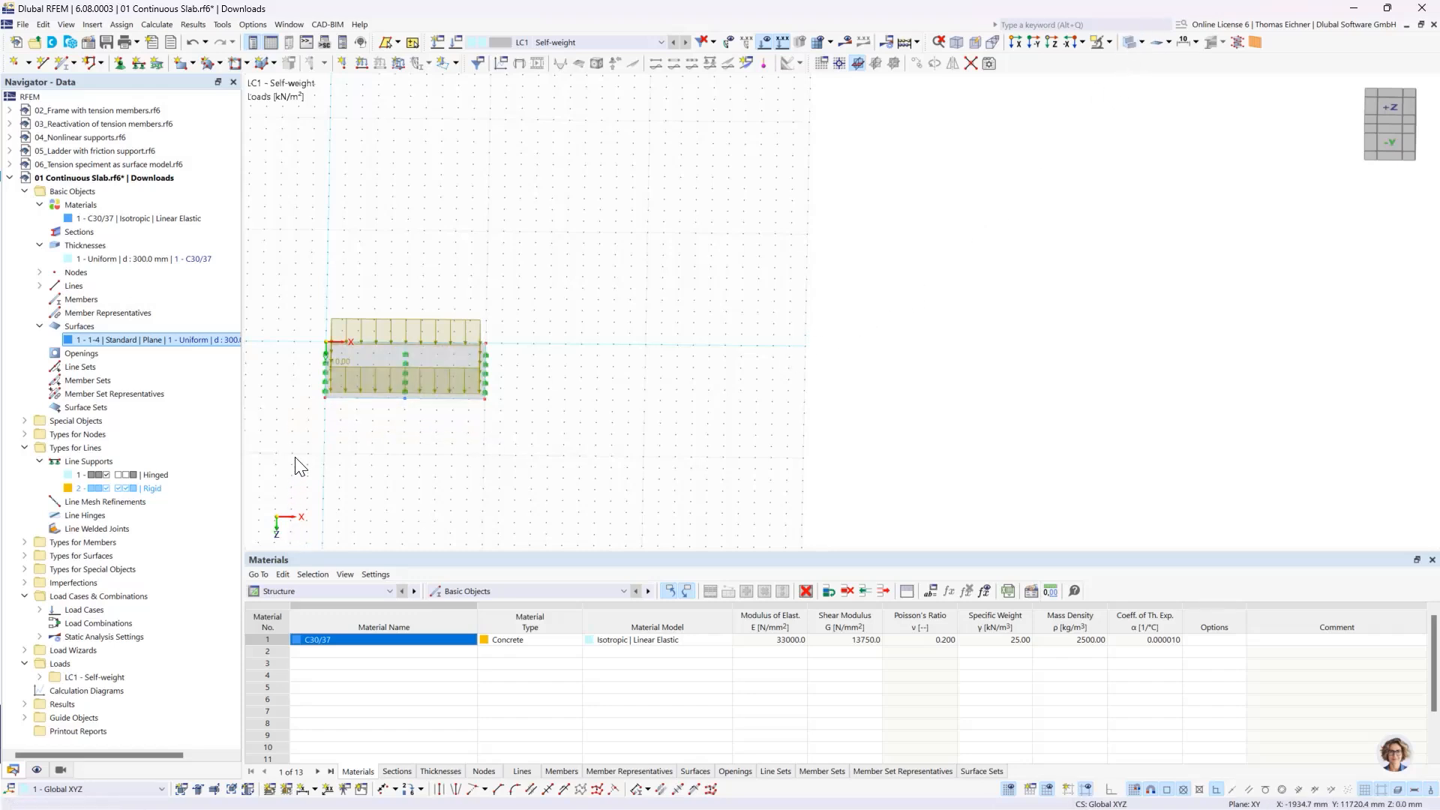
# Step: Select the whole slab with its line supports and surface load and start the Move/Copy command for it
pyautogui.moveTo(295, 457); pyautogui.dragTo(542, 264, button='right')
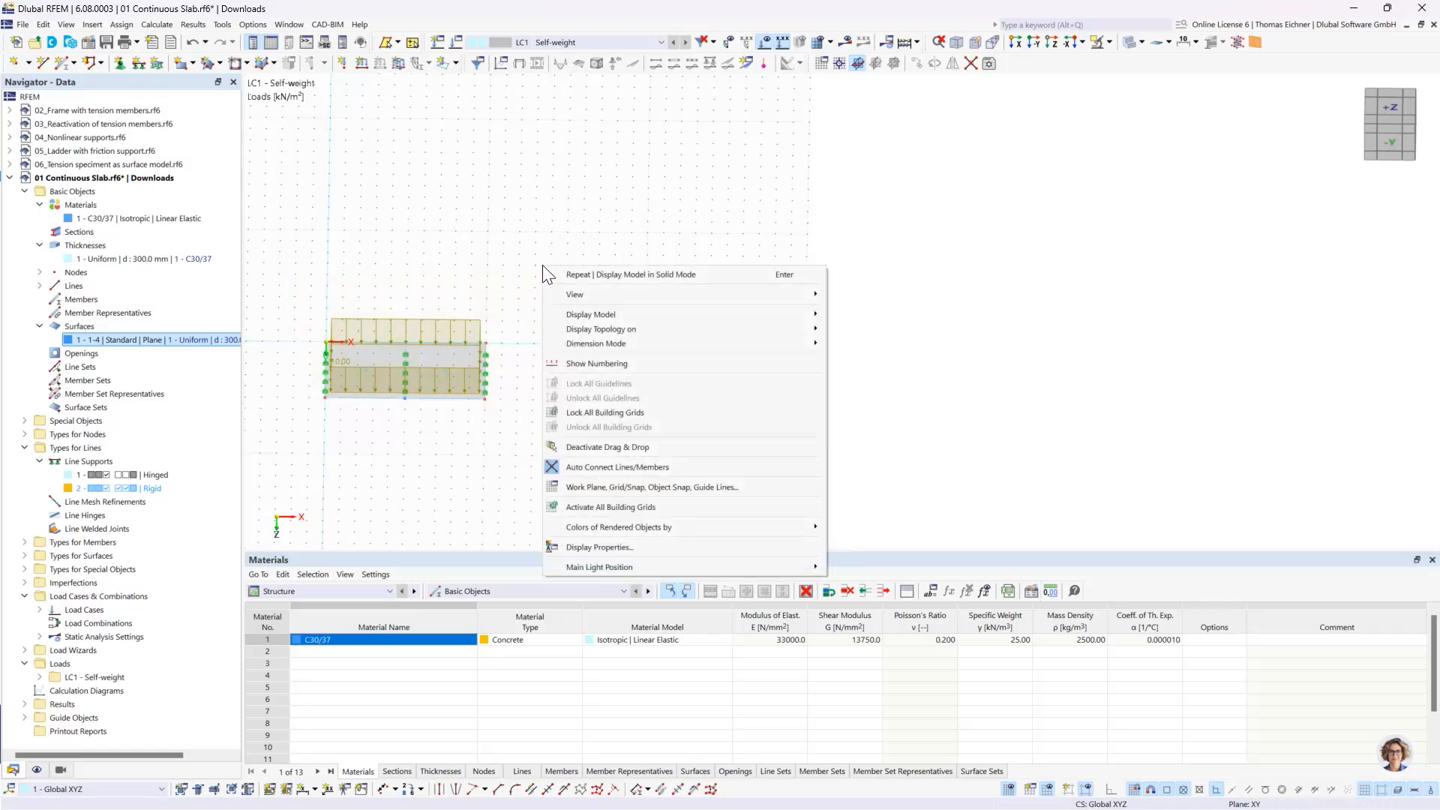
pyautogui.click(504, 265)
pyautogui.moveTo(299, 446); pyautogui.dragTo(618, 208, button='right')
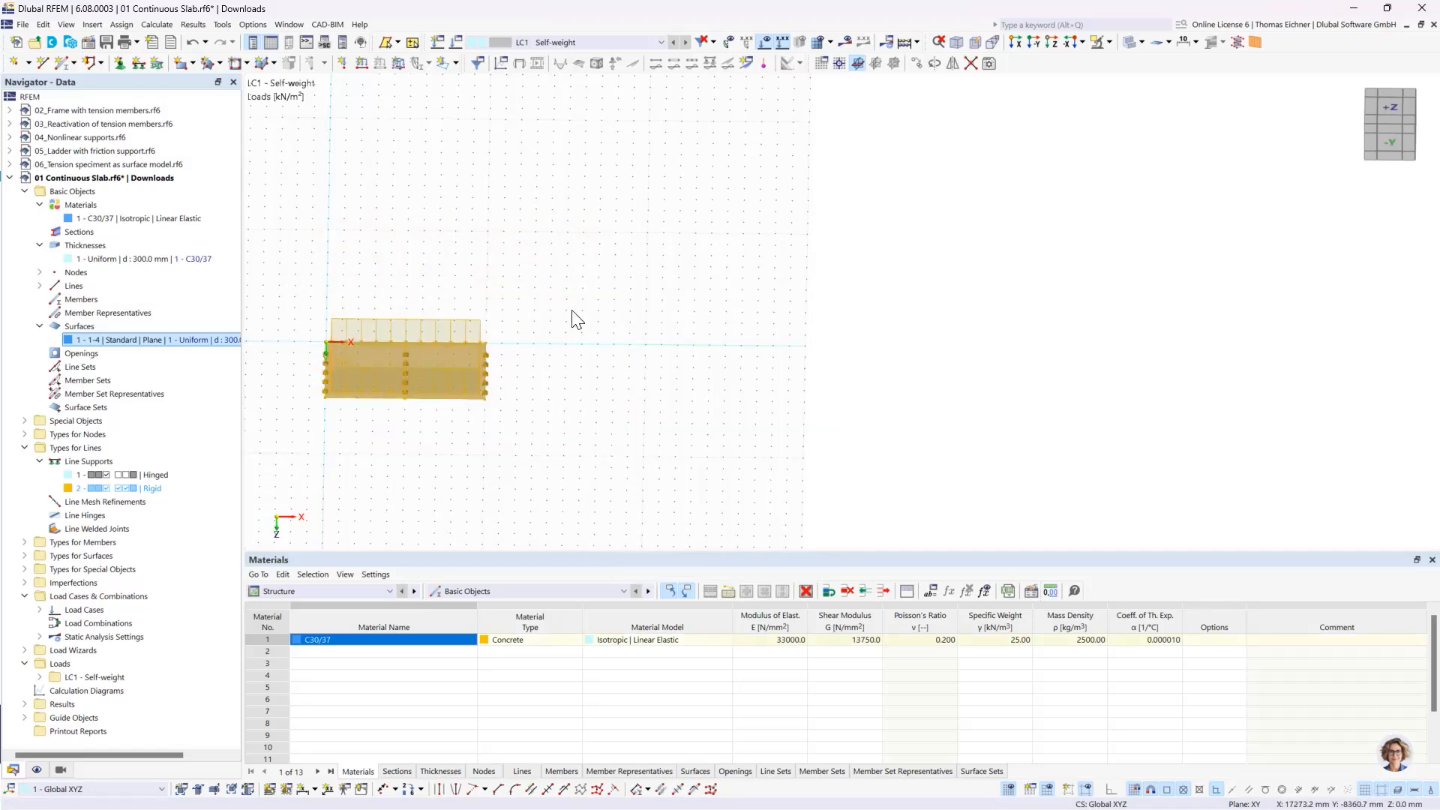
pyautogui.rightClick(466, 371)
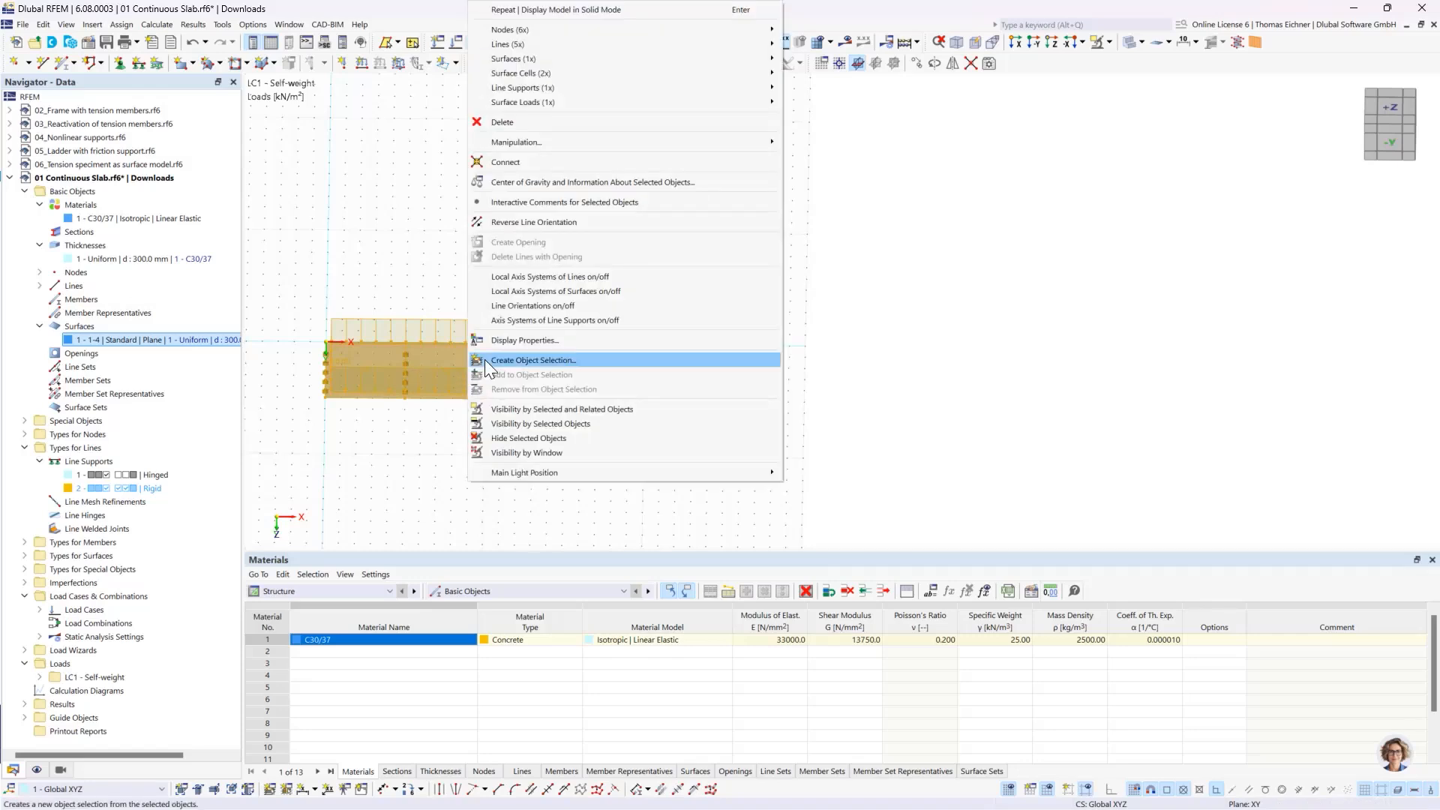
pyautogui.moveTo(529, 141)
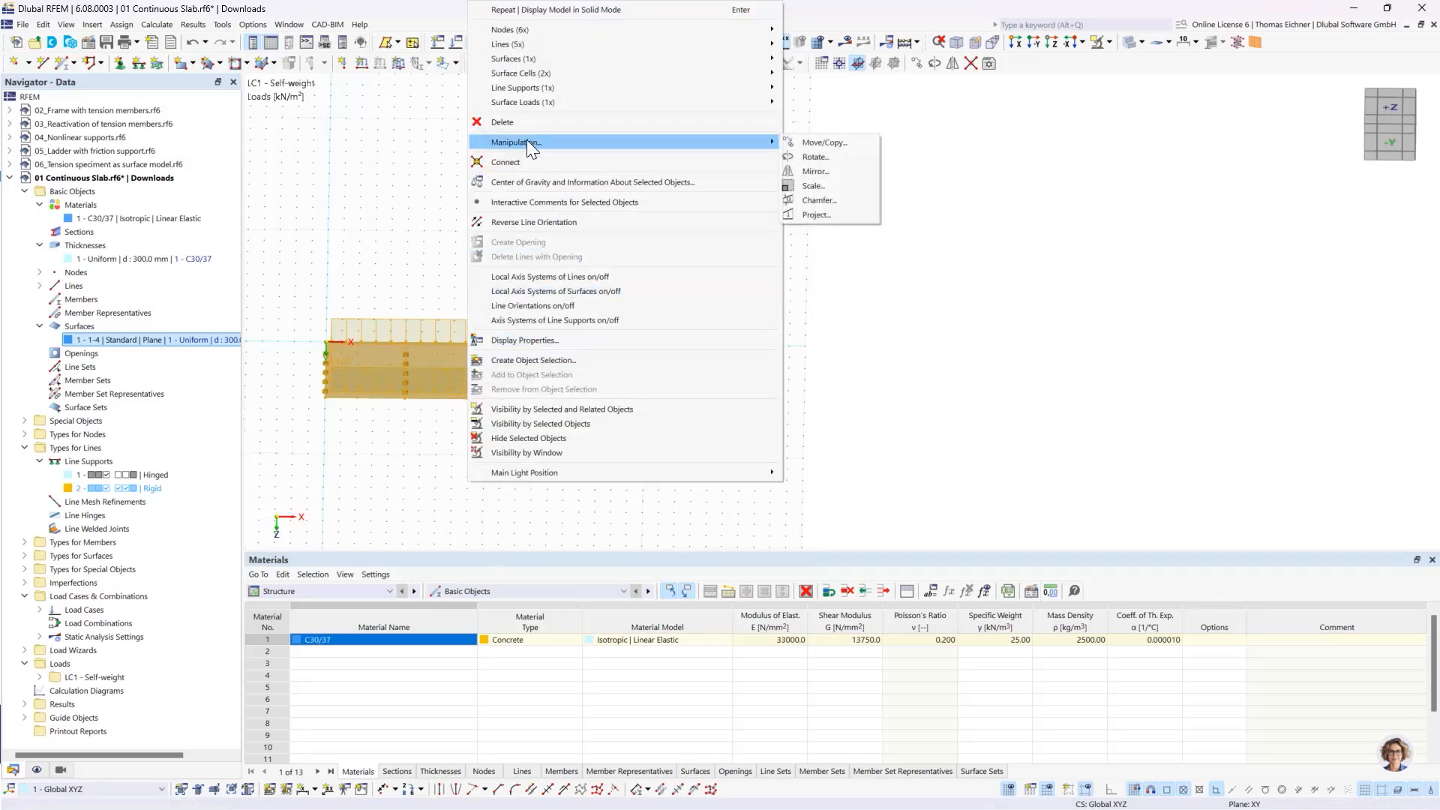
pyautogui.click(817, 143)
# Step: Set Move/Copy to create copies of the selected slab with 3 steps
pyautogui.moveTo(720, 223); pyautogui.dragTo(877, 192)
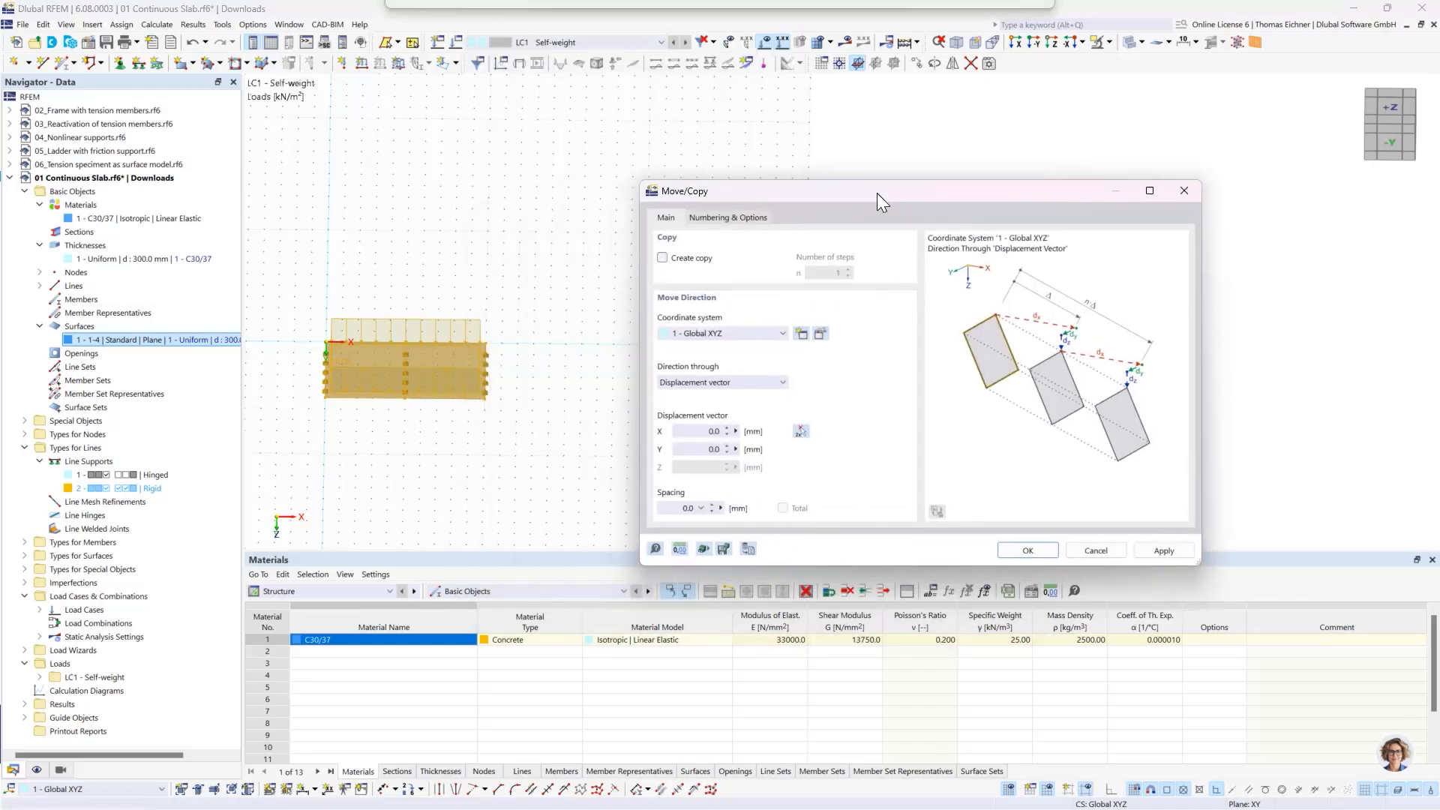
pyautogui.click(662, 258)
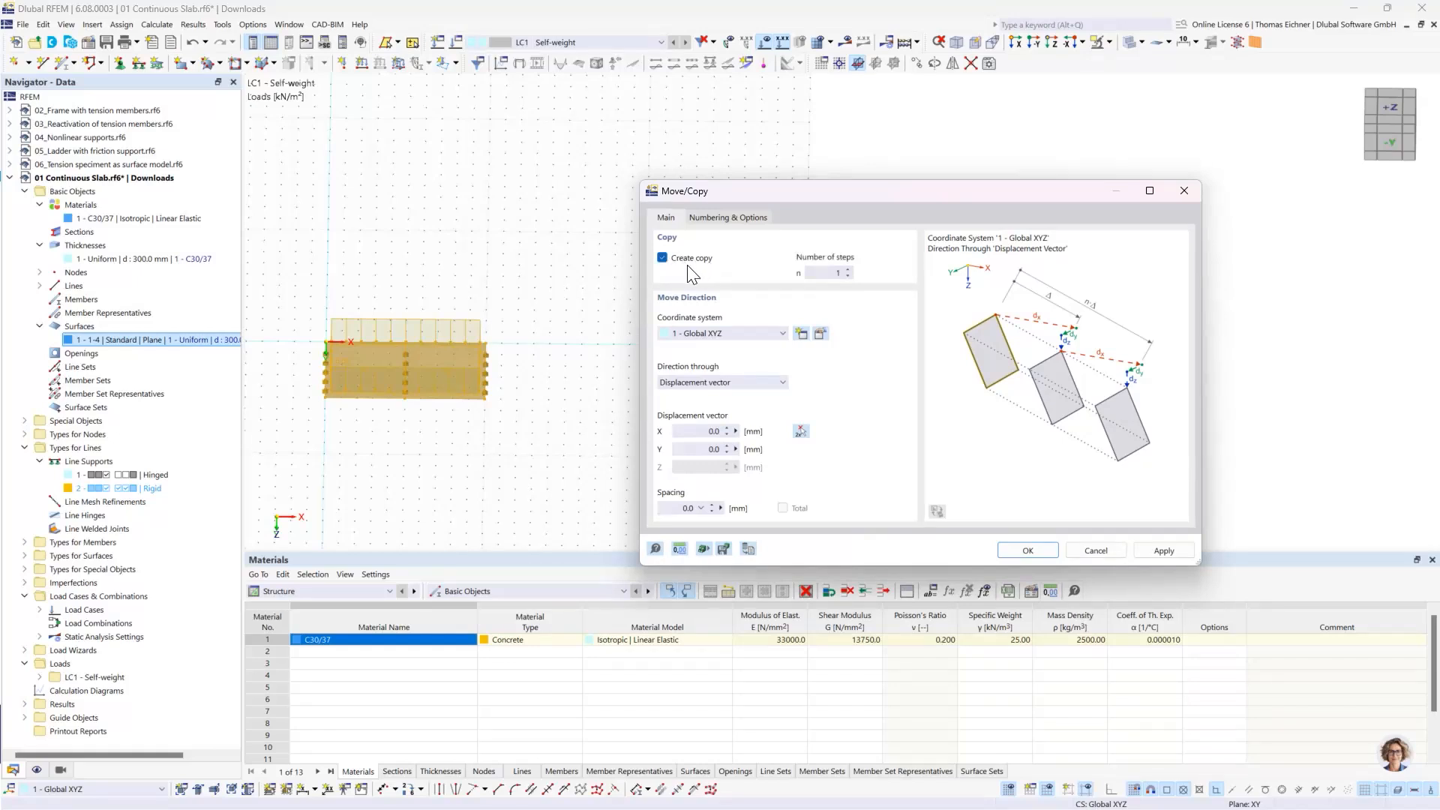
pyautogui.doubleClick(837, 273)
pyautogui.write('3')
pyautogui.click(681, 425)
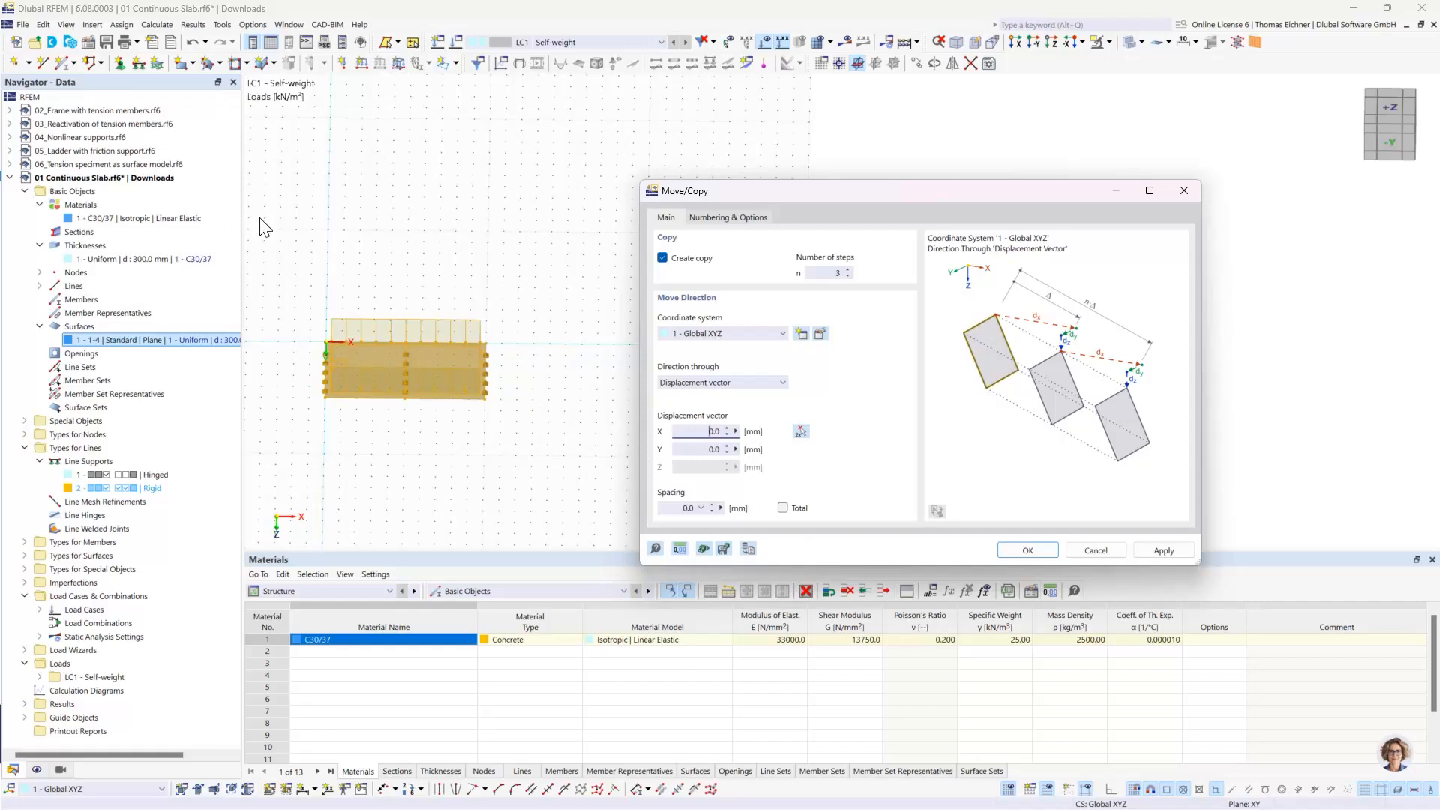
# Step: Set the model's length unit to m in the units and decimal places settings
pyautogui.click(678, 552)
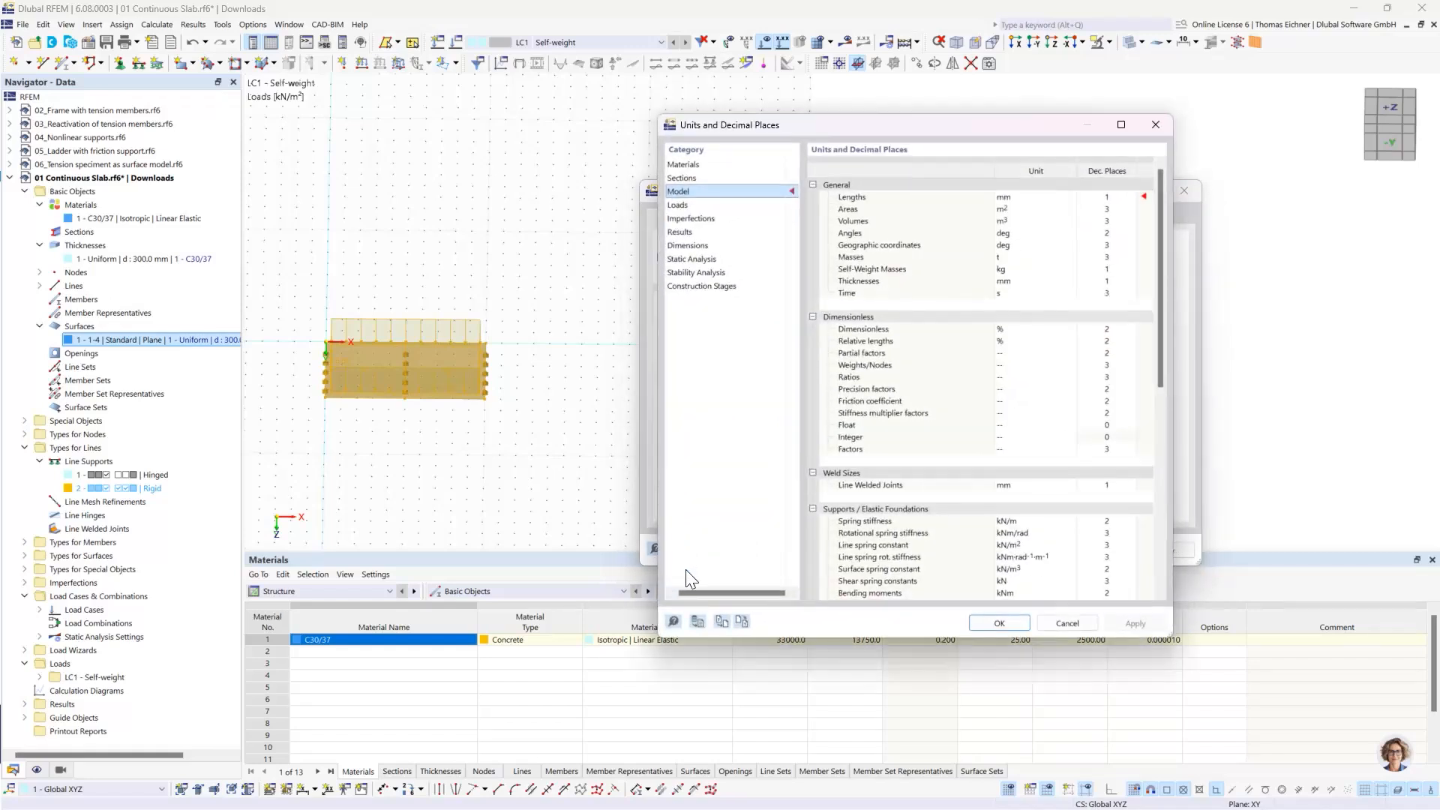
pyautogui.moveTo(778, 128); pyautogui.dragTo(234, 118)
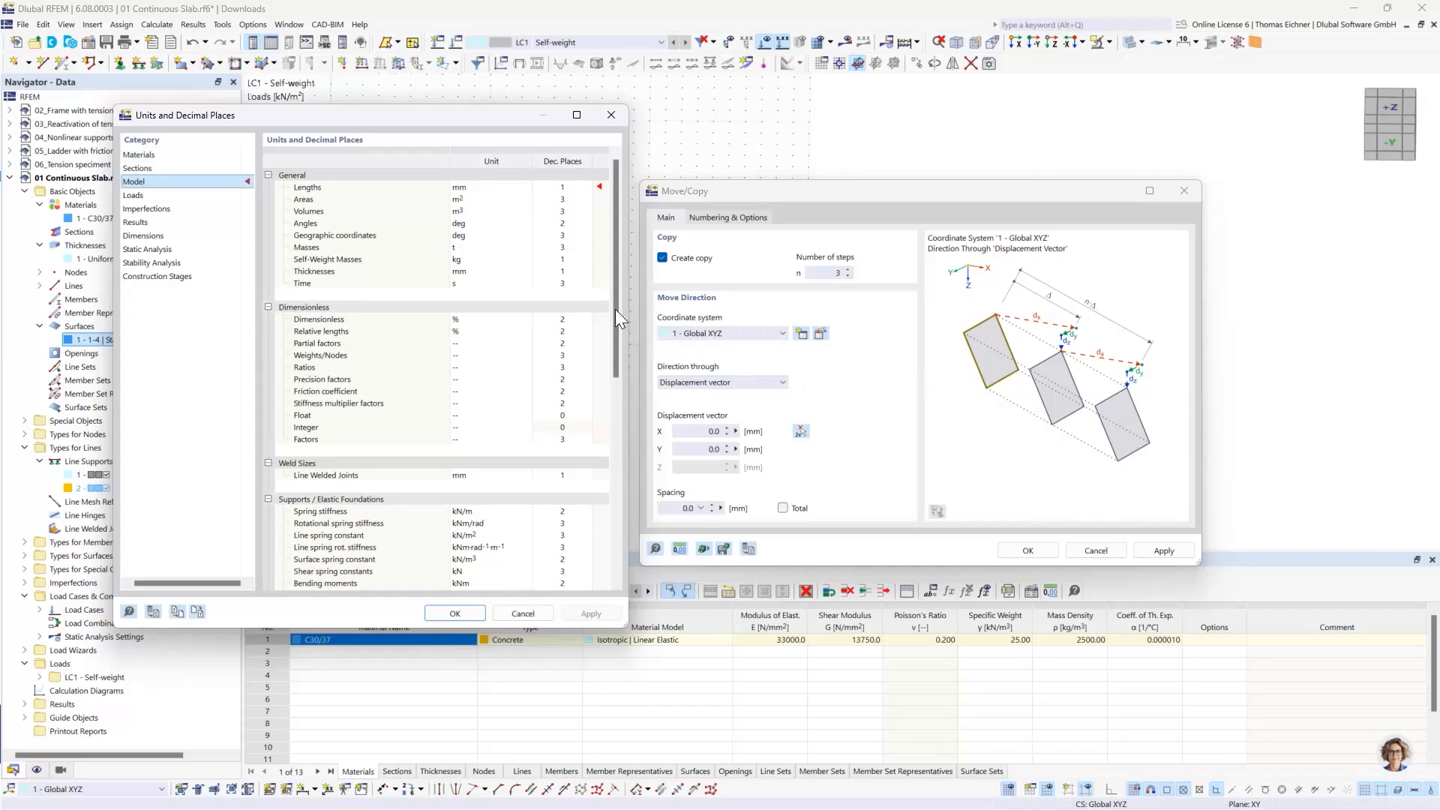
pyautogui.click(330, 184)
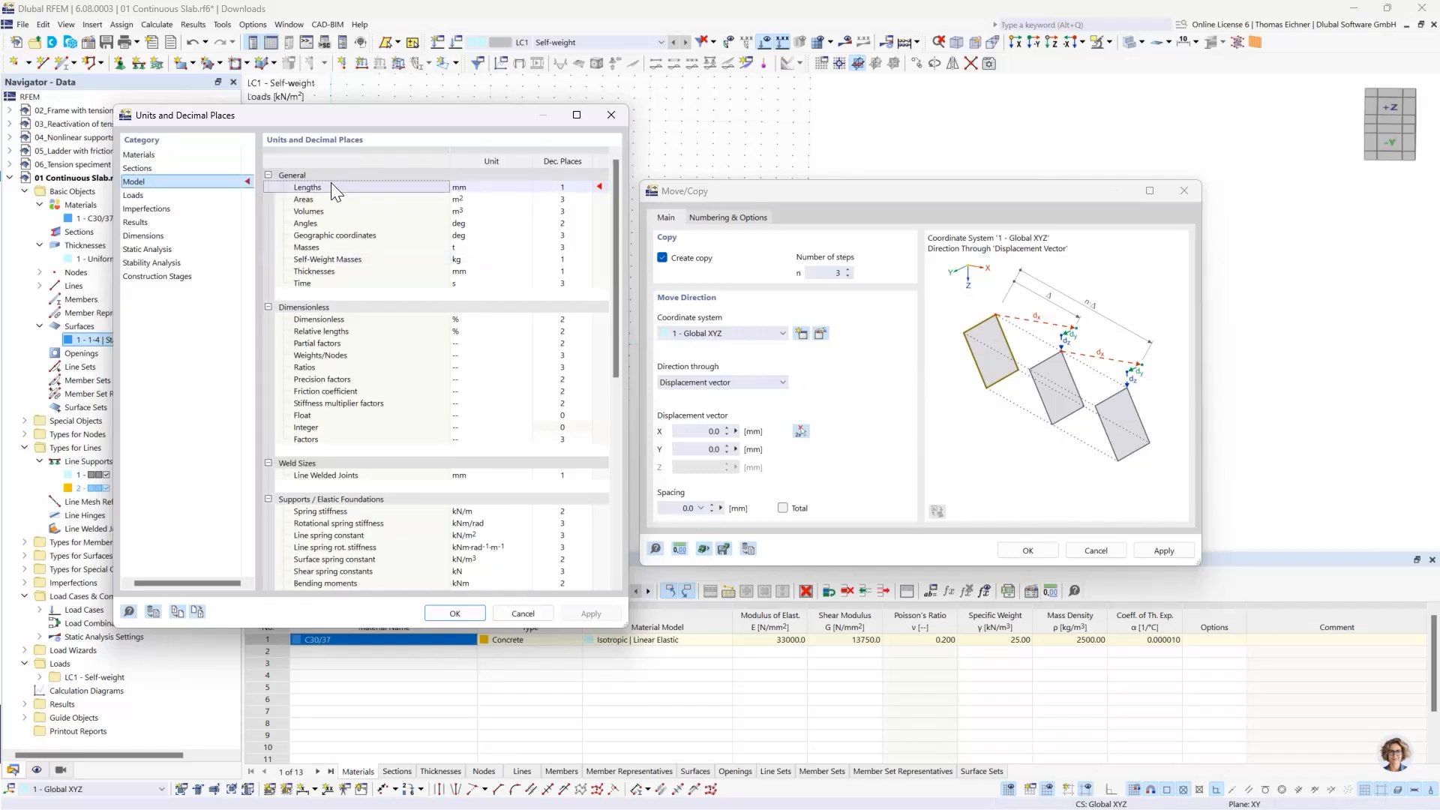
pyautogui.click(472, 188)
pyautogui.click(525, 187)
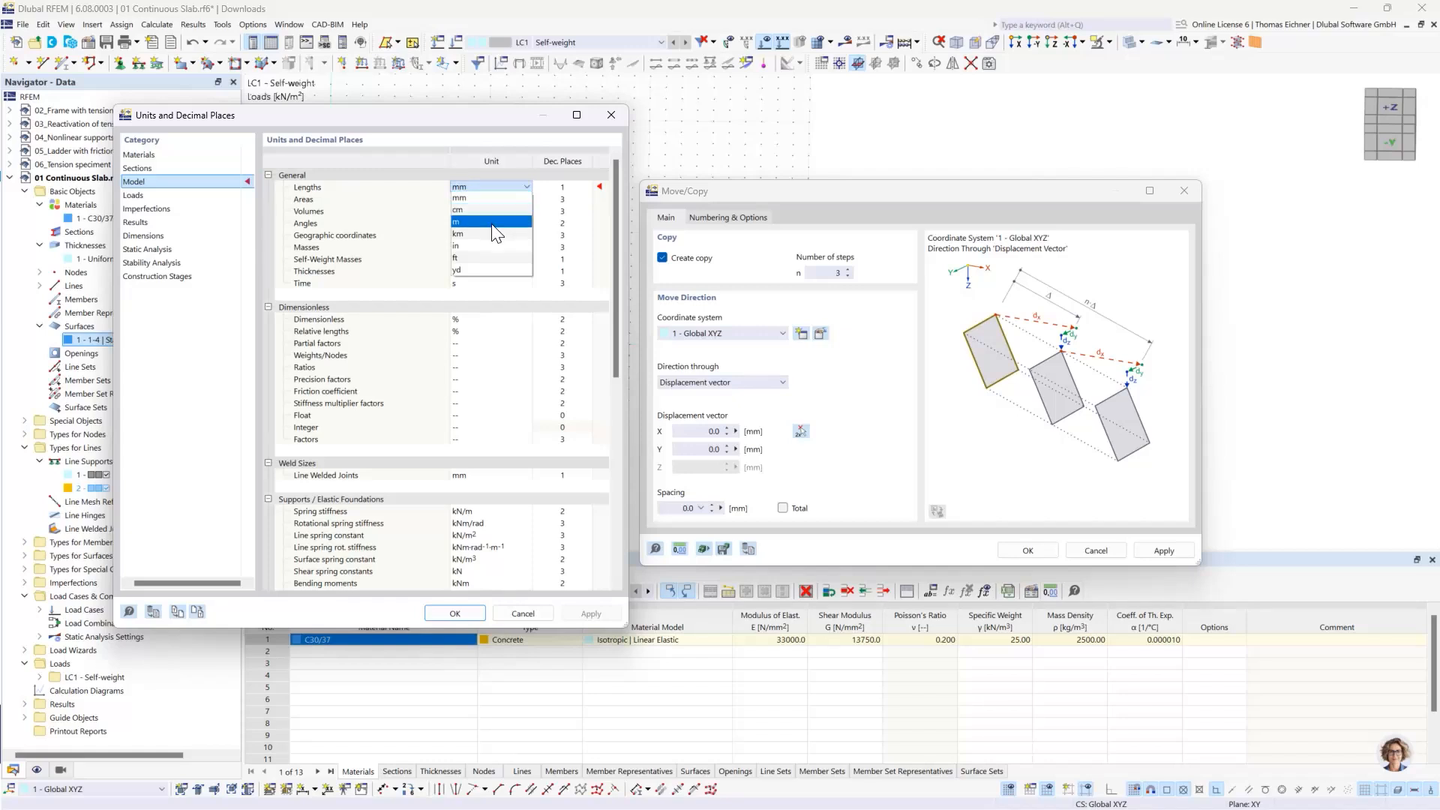
pyautogui.click(492, 222)
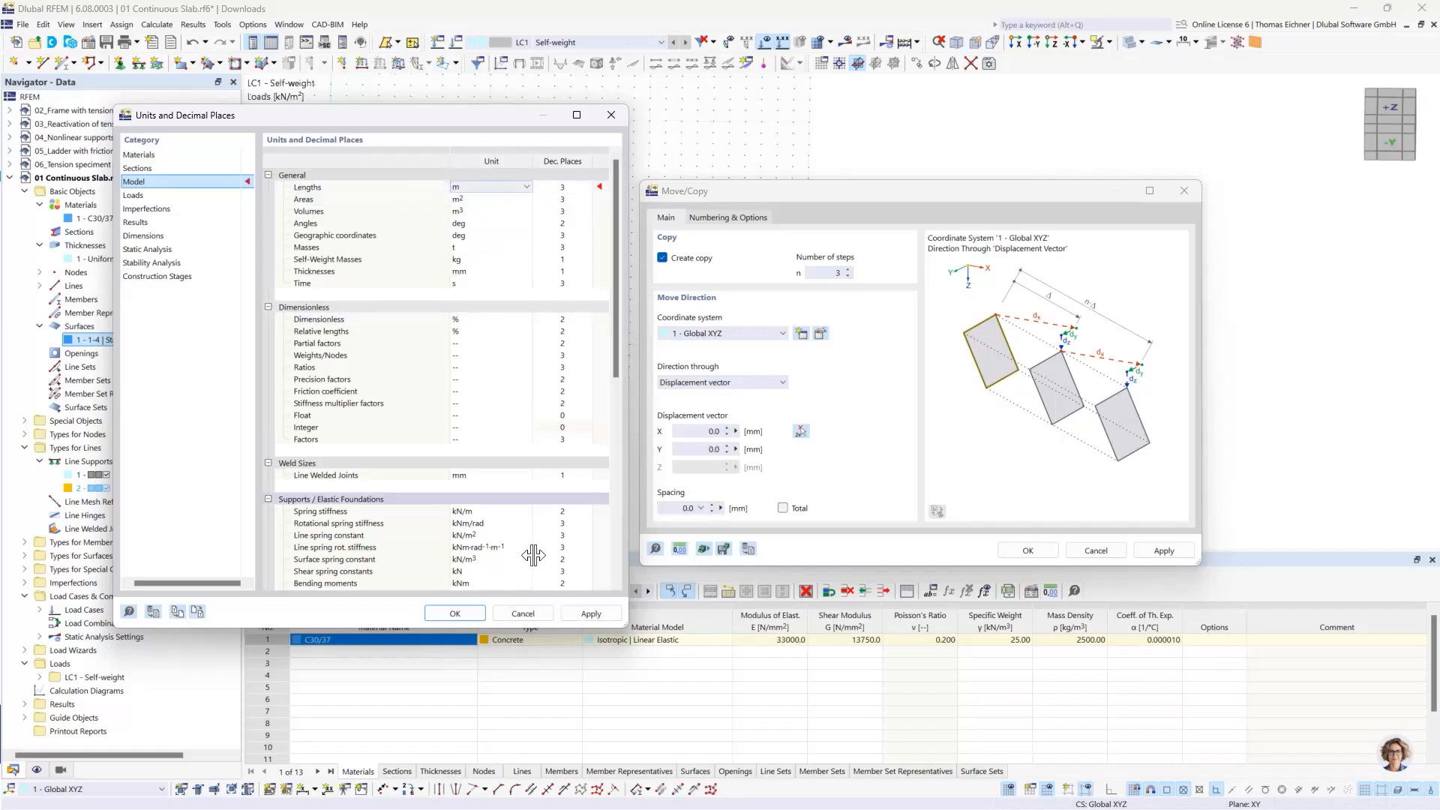
pyautogui.click(462, 613)
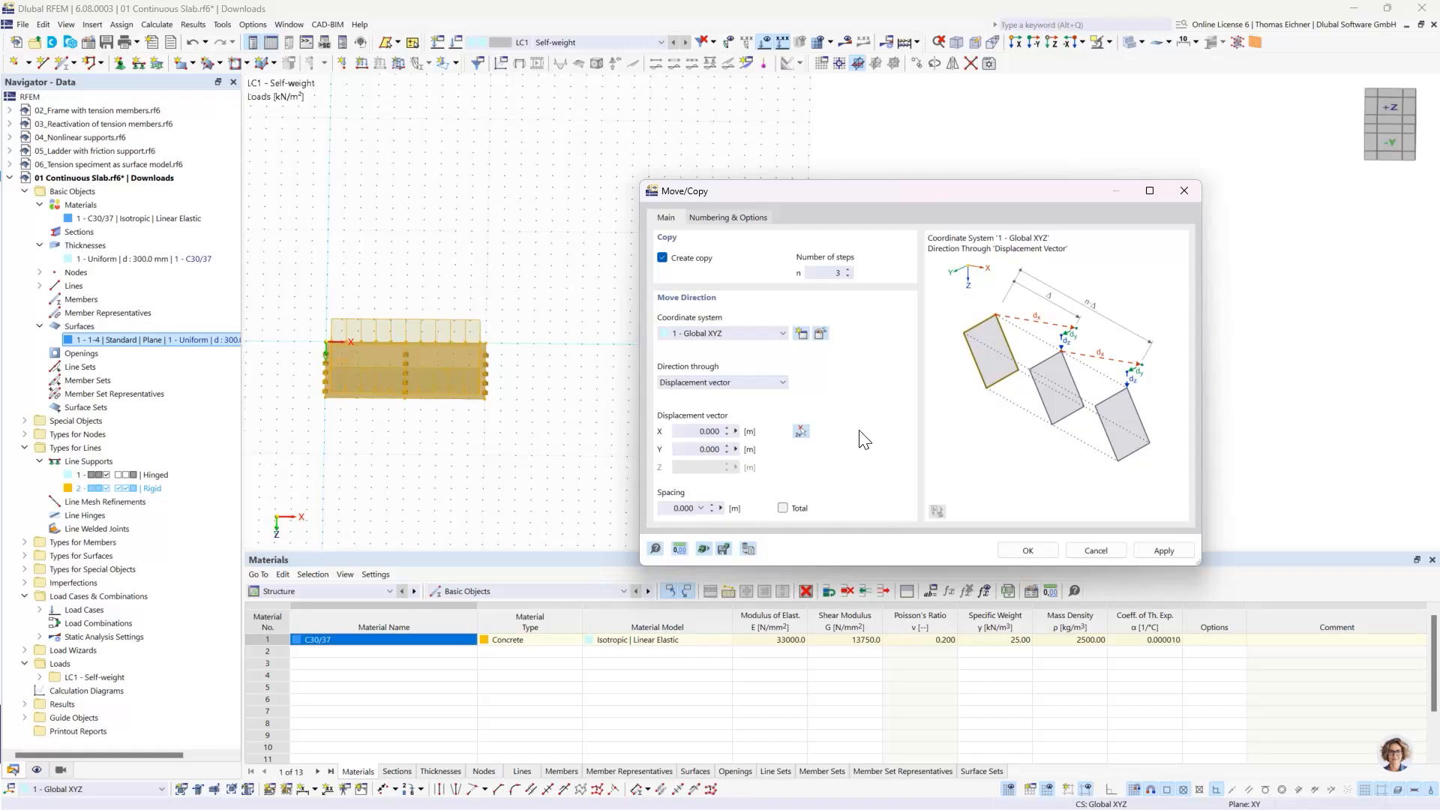
# Step: Set the displacement vector to 15 m in X and create the copies of the slab
pyautogui.click(691, 433)
pyautogui.doubleClick(704, 431)
pyautogui.write('15')
pyautogui.click(701, 450)
pyautogui.click(708, 434)
pyautogui.click(1015, 551)
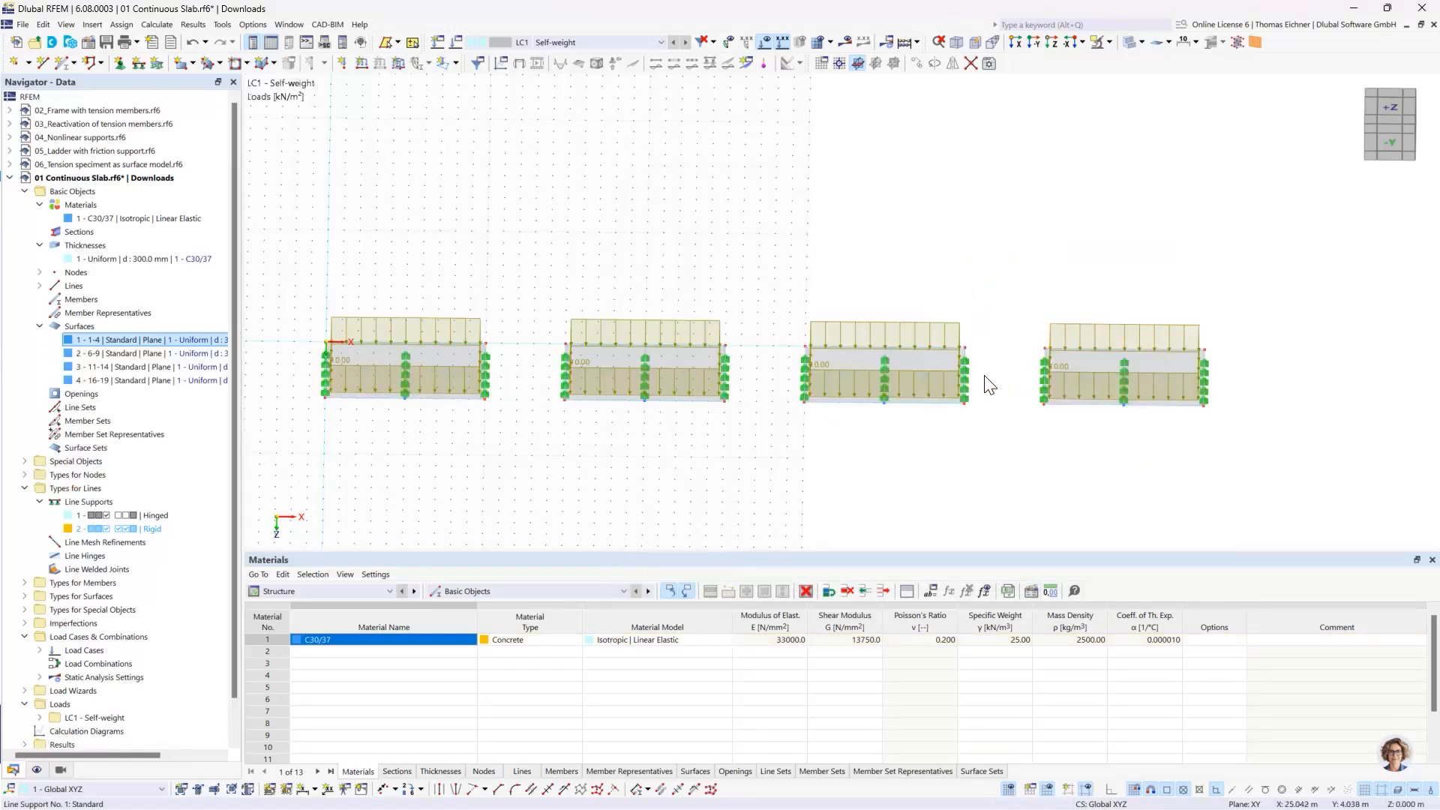
# Step: Check the row of original and copied slabs from above against the extent of the work plane grid
pyautogui.scroll(-1, 1188, 375)
pyautogui.scroll(-1, 1186, 372)
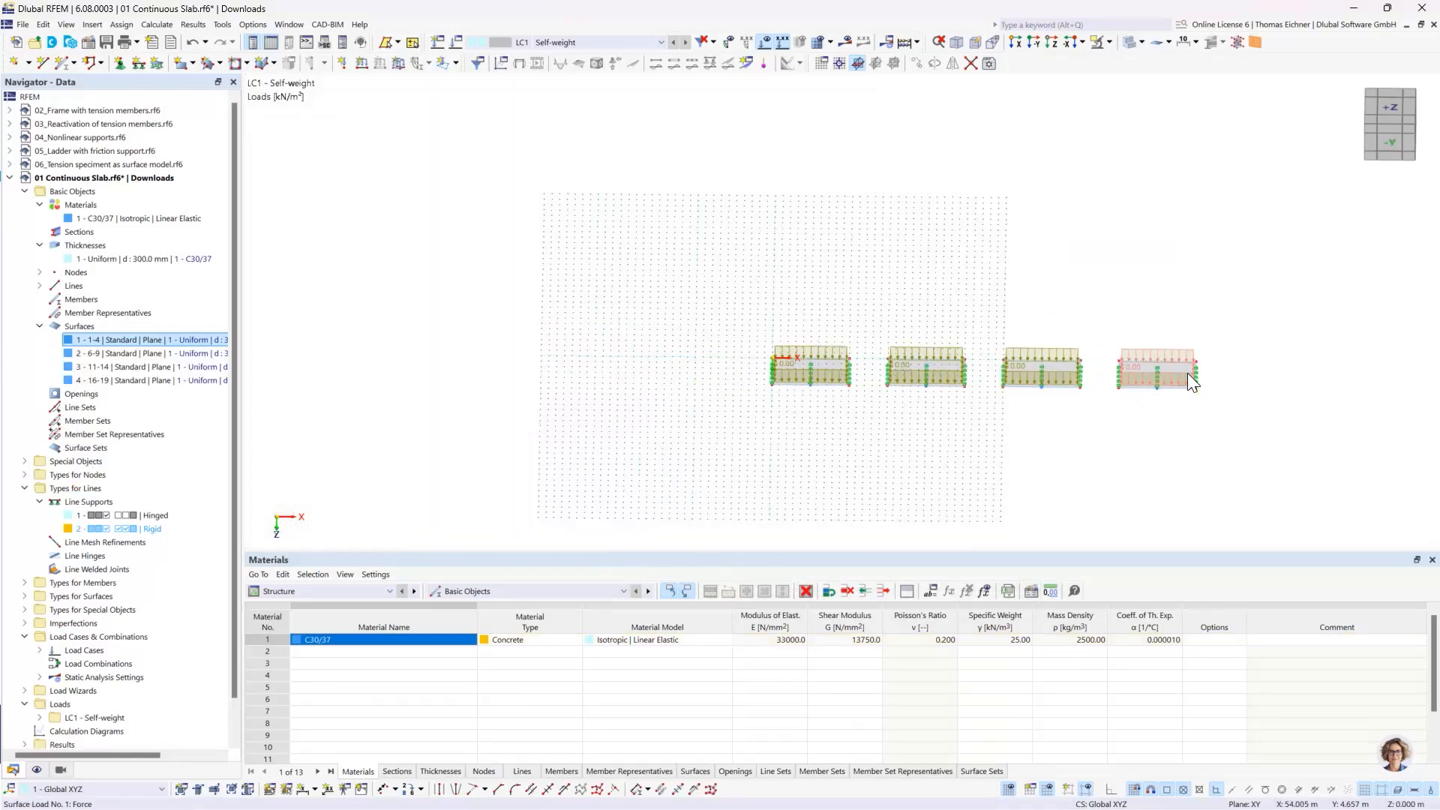
pyautogui.scroll(1, 1163, 372)
pyautogui.keyDown('ctrl'); pyautogui.moveTo(1011, 308); pyautogui.dragTo(1007, 406, button='middle'); pyautogui.keyUp('ctrl')
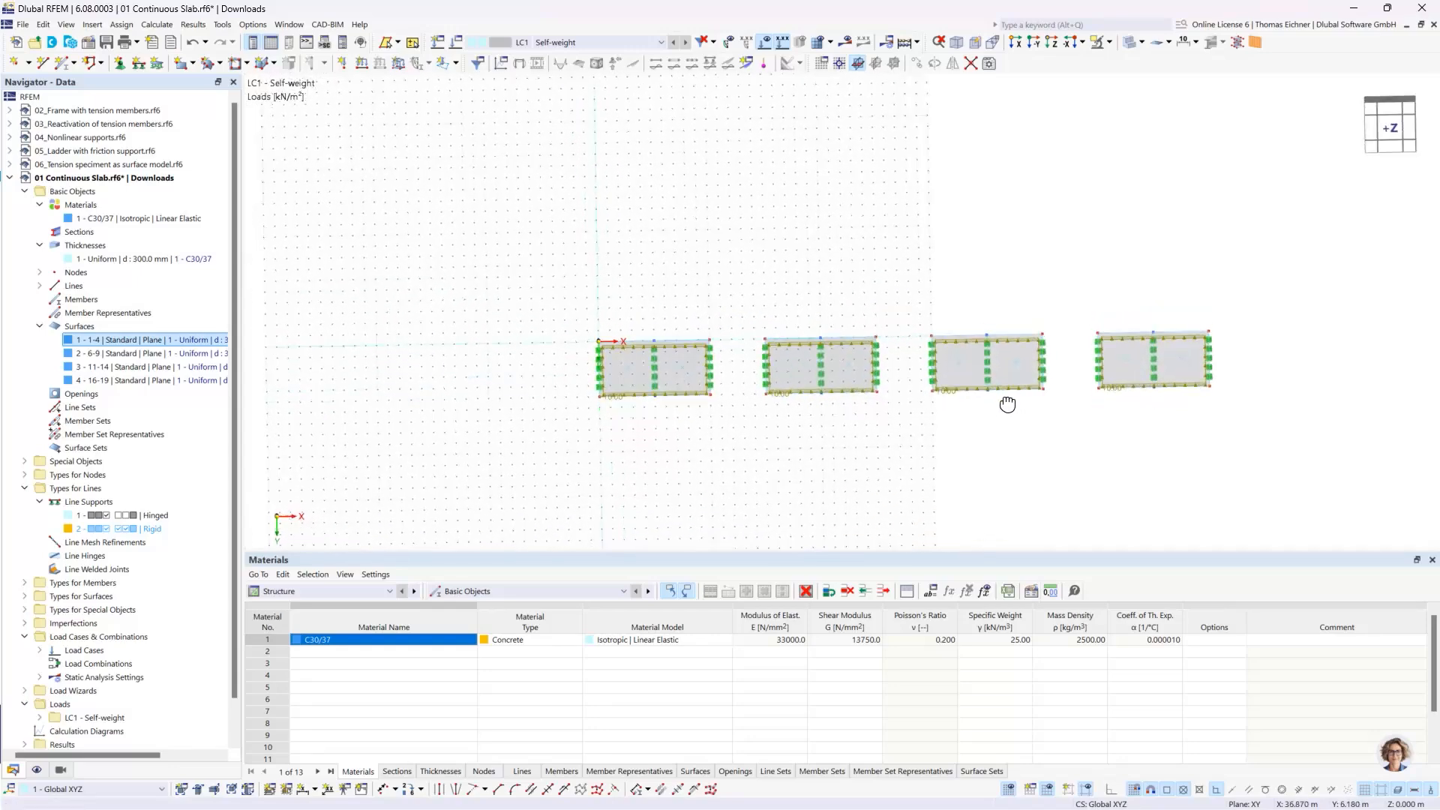
pyautogui.scroll(1, 949, 367)
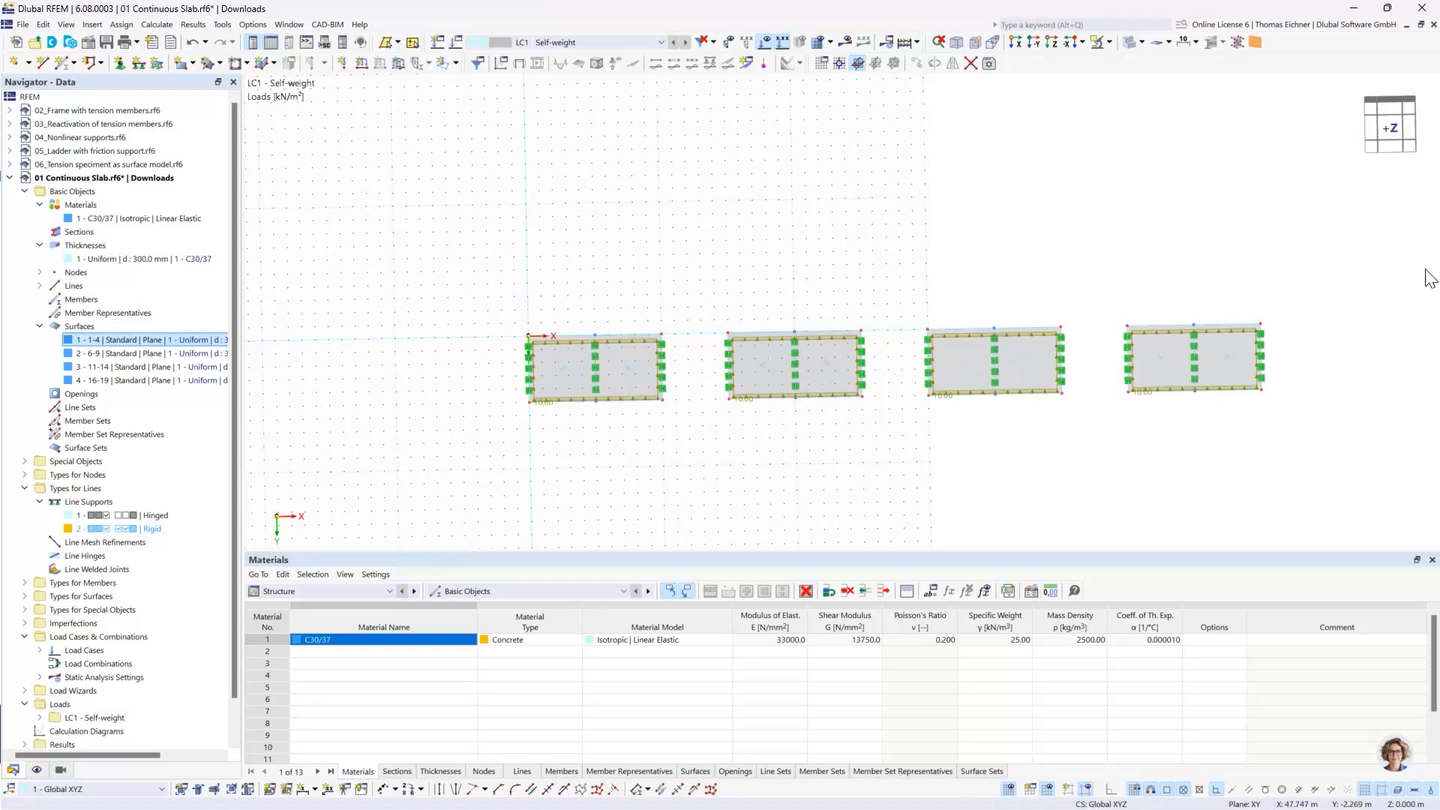
pyautogui.moveTo(1222, 225); pyautogui.dragTo(1083, 218, button='middle')
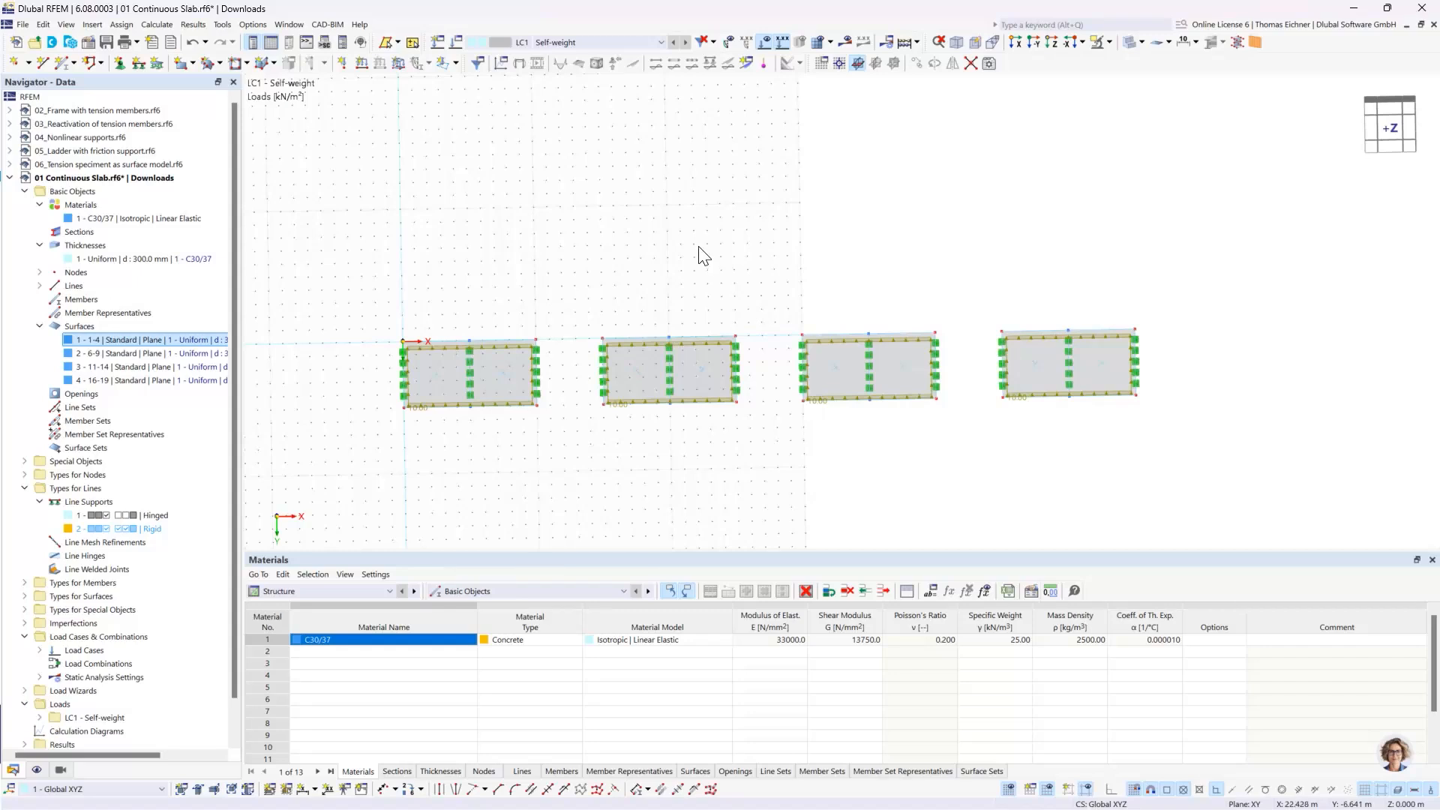
# Step: Open the work plane and grid settings and set 200 grid points in the positive direction of both axes
pyautogui.rightClick(602, 218)
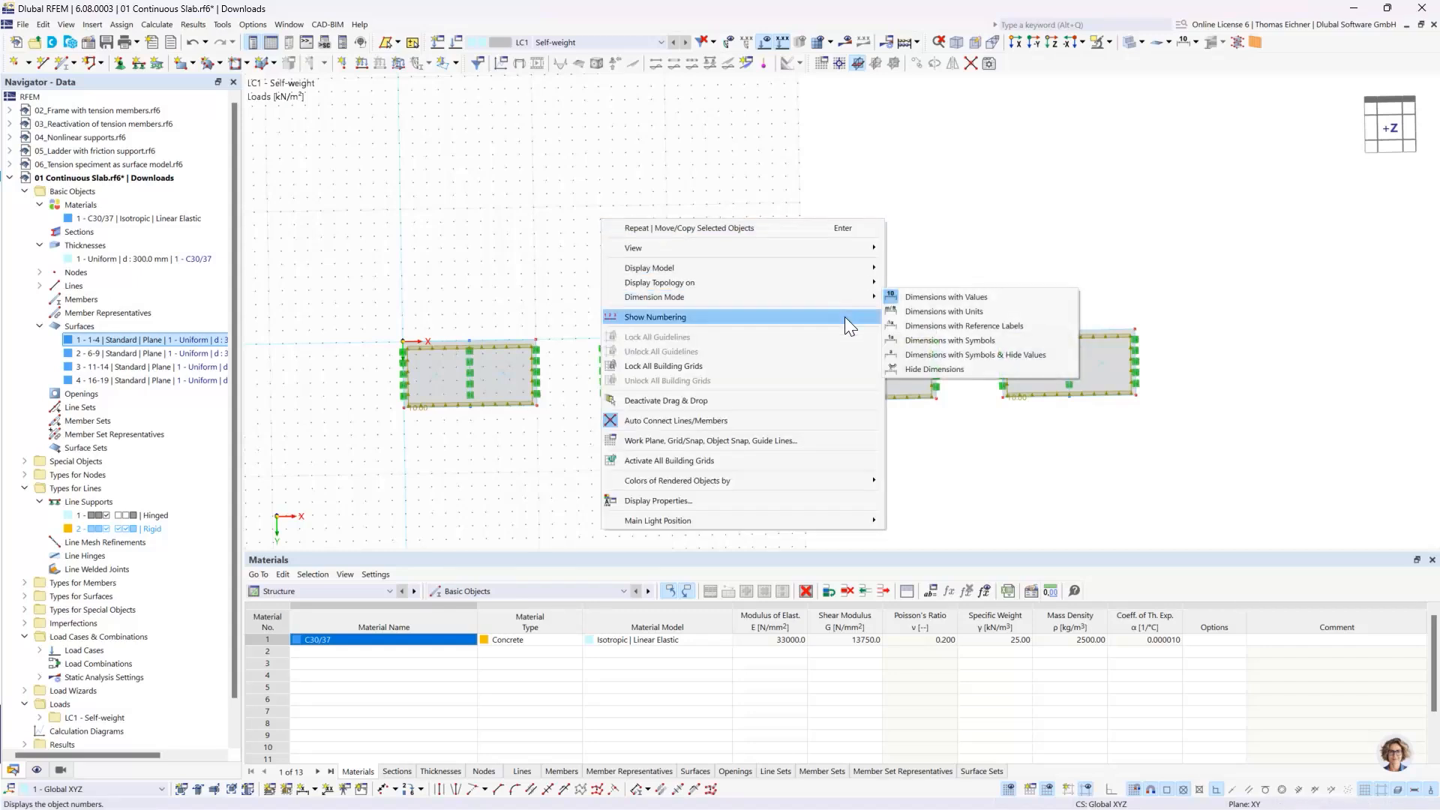
pyautogui.click(563, 224)
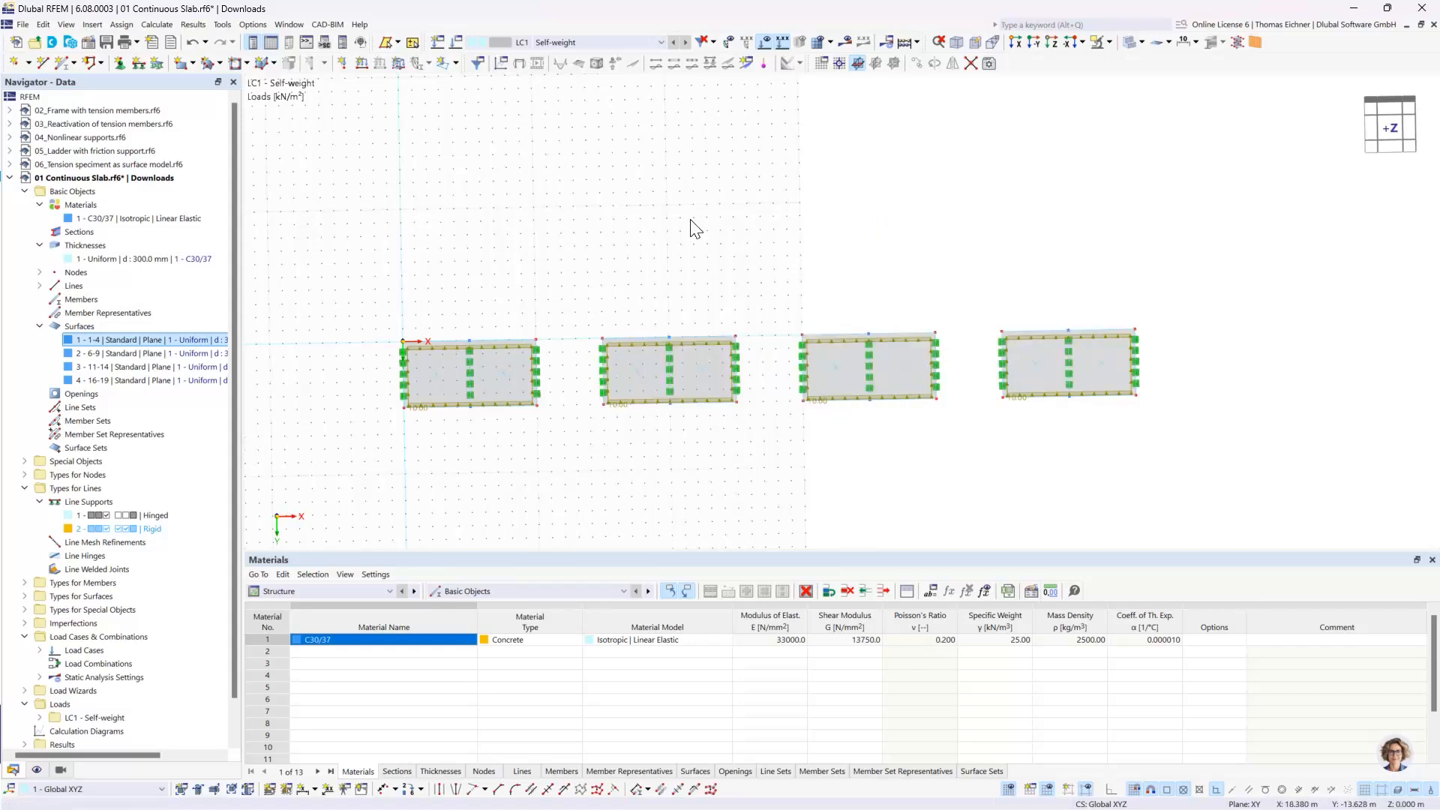
pyautogui.rightClick(452, 172)
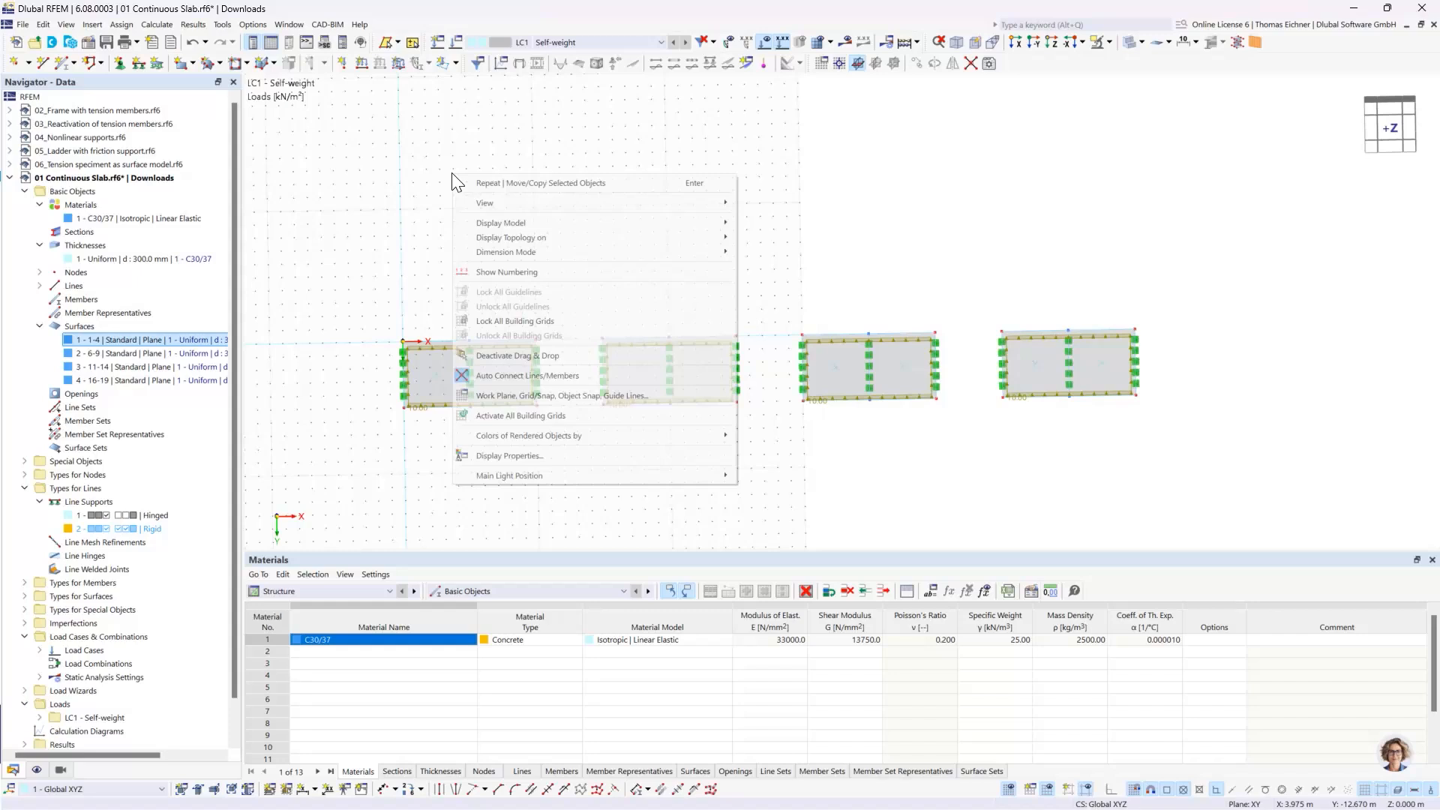
pyautogui.click(407, 149)
pyautogui.rightClick(510, 202)
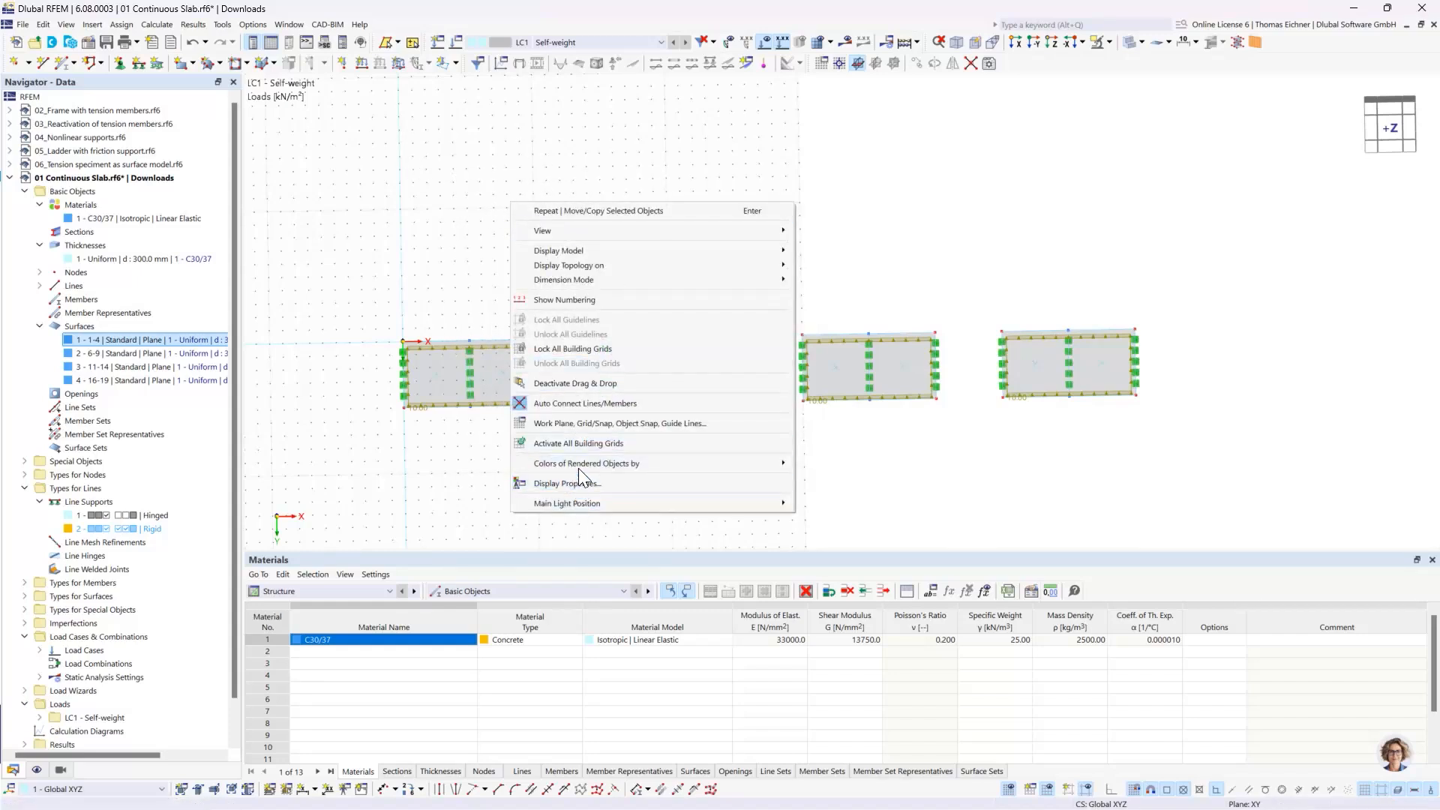
pyautogui.click(569, 423)
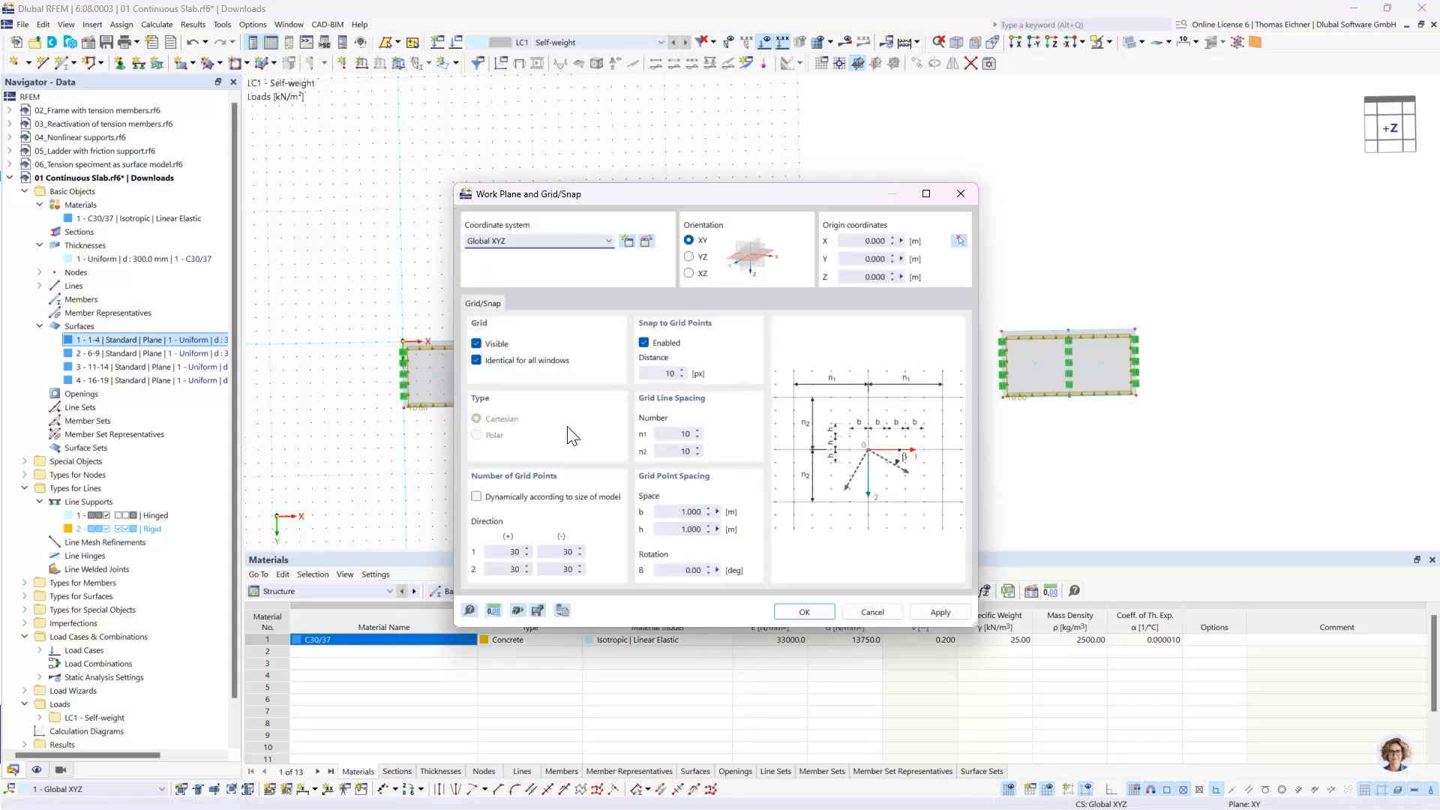
pyautogui.moveTo(624, 199); pyautogui.dragTo(974, 116)
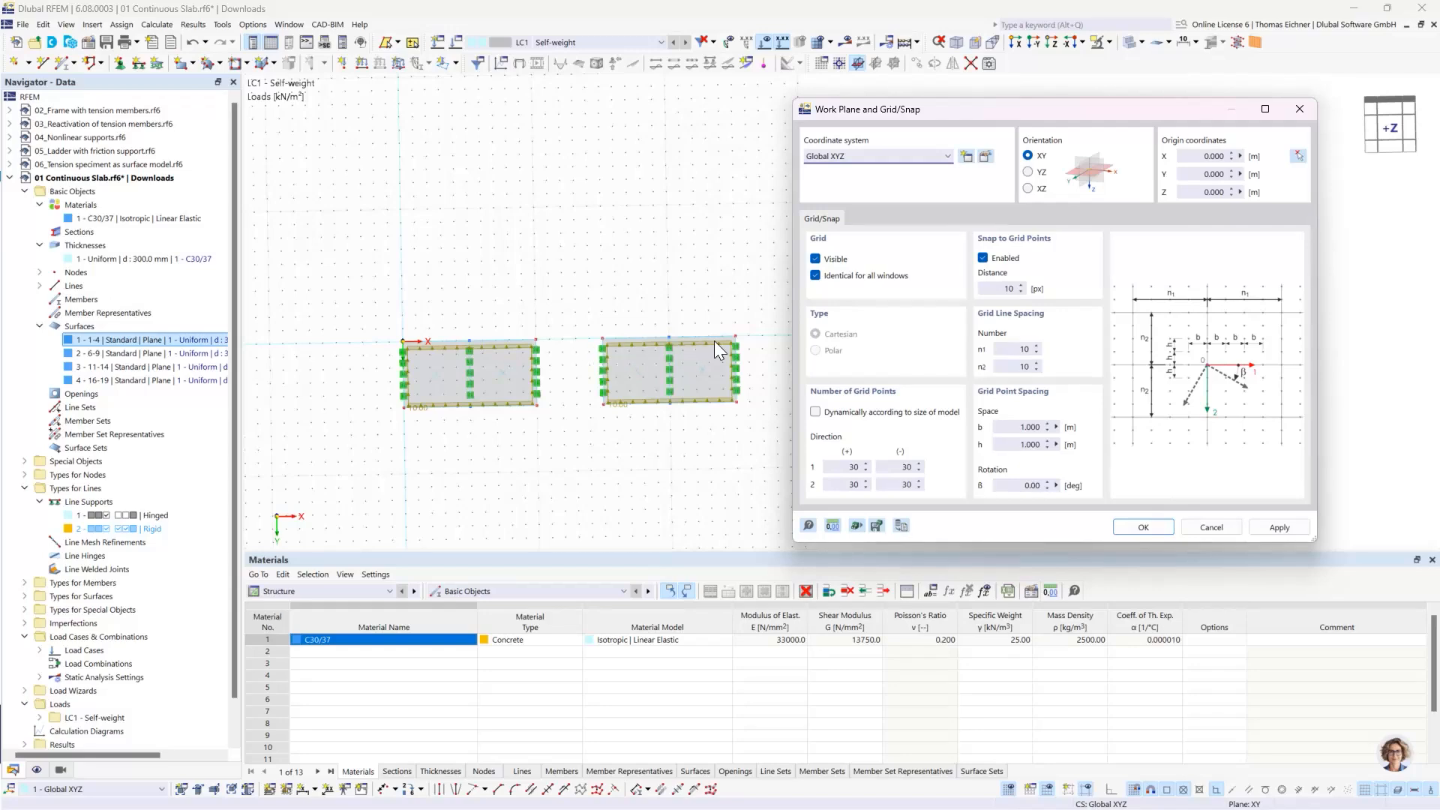
pyautogui.moveTo(971, 129); pyautogui.dragTo(759, 224)
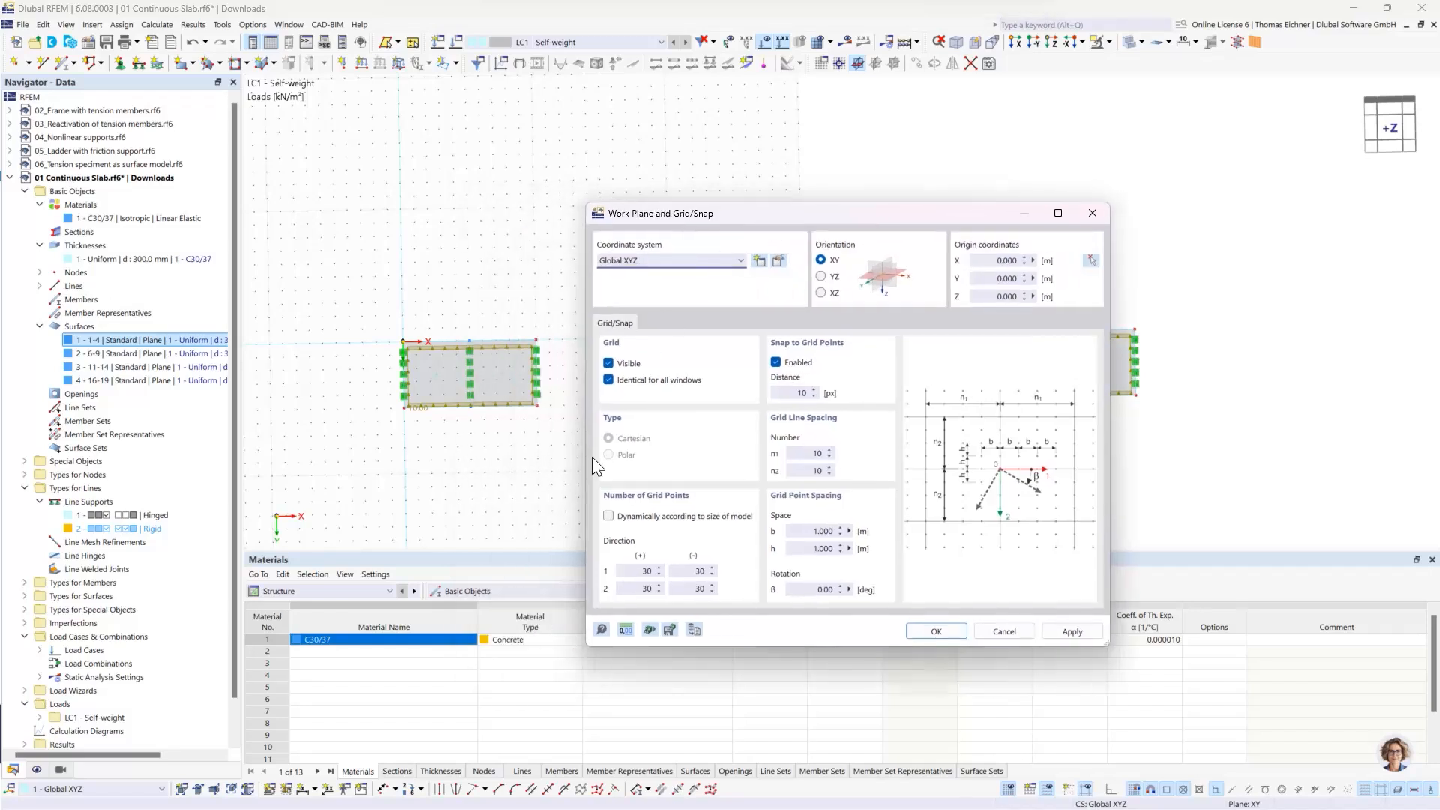
pyautogui.doubleClick(632, 572)
pyautogui.doubleClick(640, 589)
pyautogui.write('200')
pyautogui.click(692, 570)
# Step: Set the grid point spacing b and h to 0.5 m each and apply the grid settings
pyautogui.click(805, 531)
pyautogui.doubleClick(817, 531)
pyautogui.write('0,5')
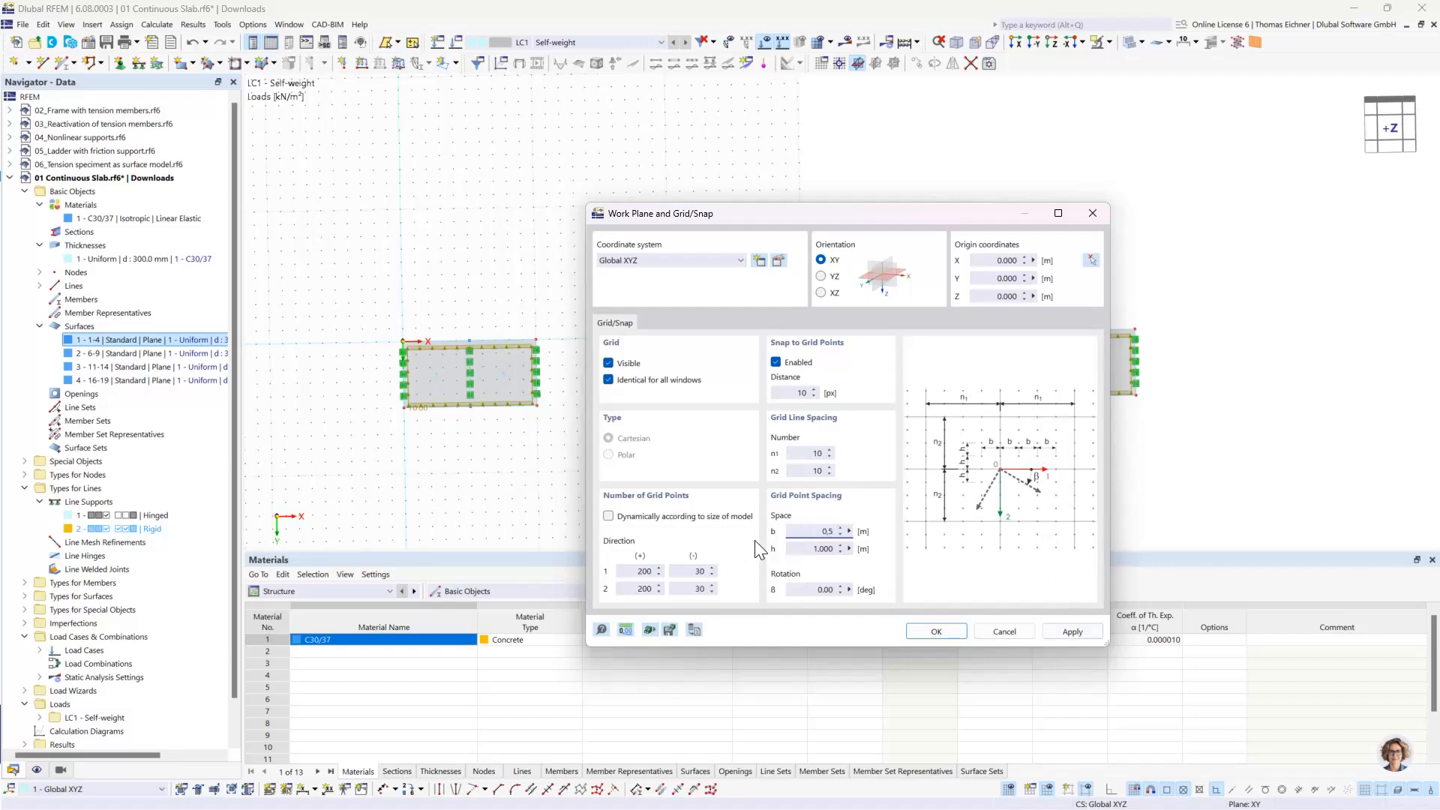
pyautogui.doubleClick(817, 549)
pyautogui.write('0')
pyautogui.write(',5')
pyautogui.click(936, 631)
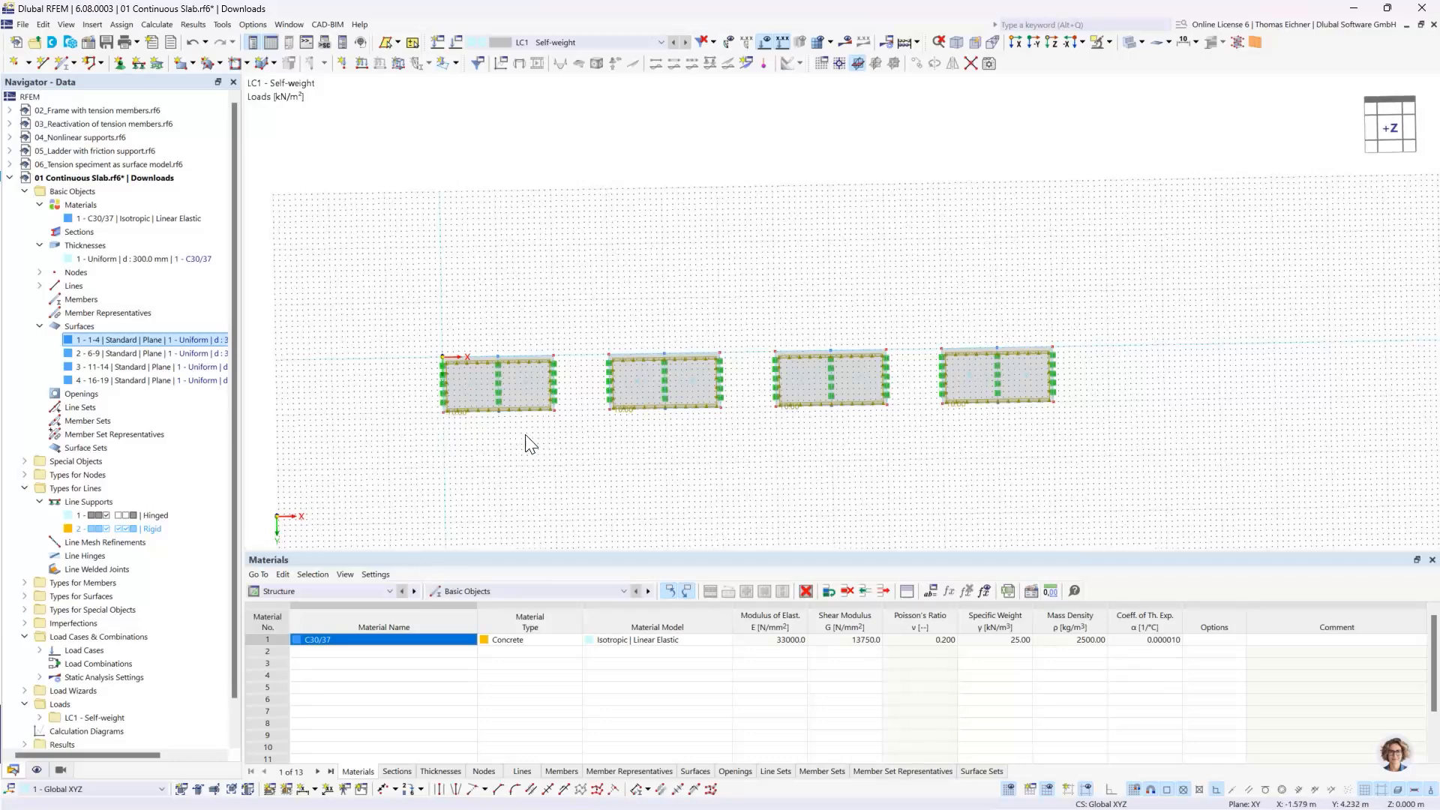
# Step: Examine the slabs with their supports and loads on the extended grid, from above and in a tilted 3D view
pyautogui.scroll(-2, 525, 440)
pyautogui.scroll(1, 696, 378)
pyautogui.moveTo(704, 372); pyautogui.dragTo(551, 487, button='middle')
pyautogui.scroll(1, 456, 410)
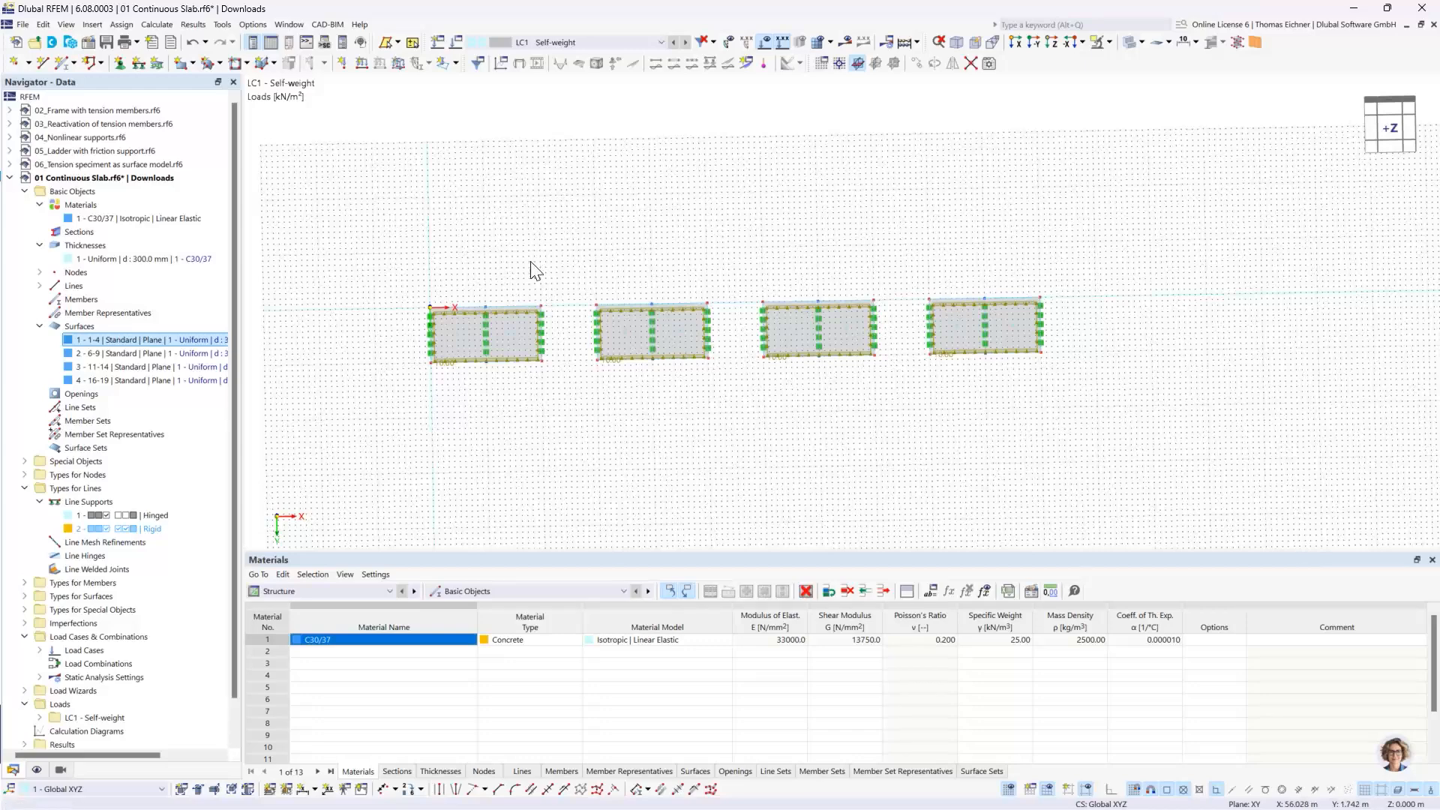
pyautogui.moveTo(1136, 315); pyautogui.dragTo(1196, 334, button='middle')
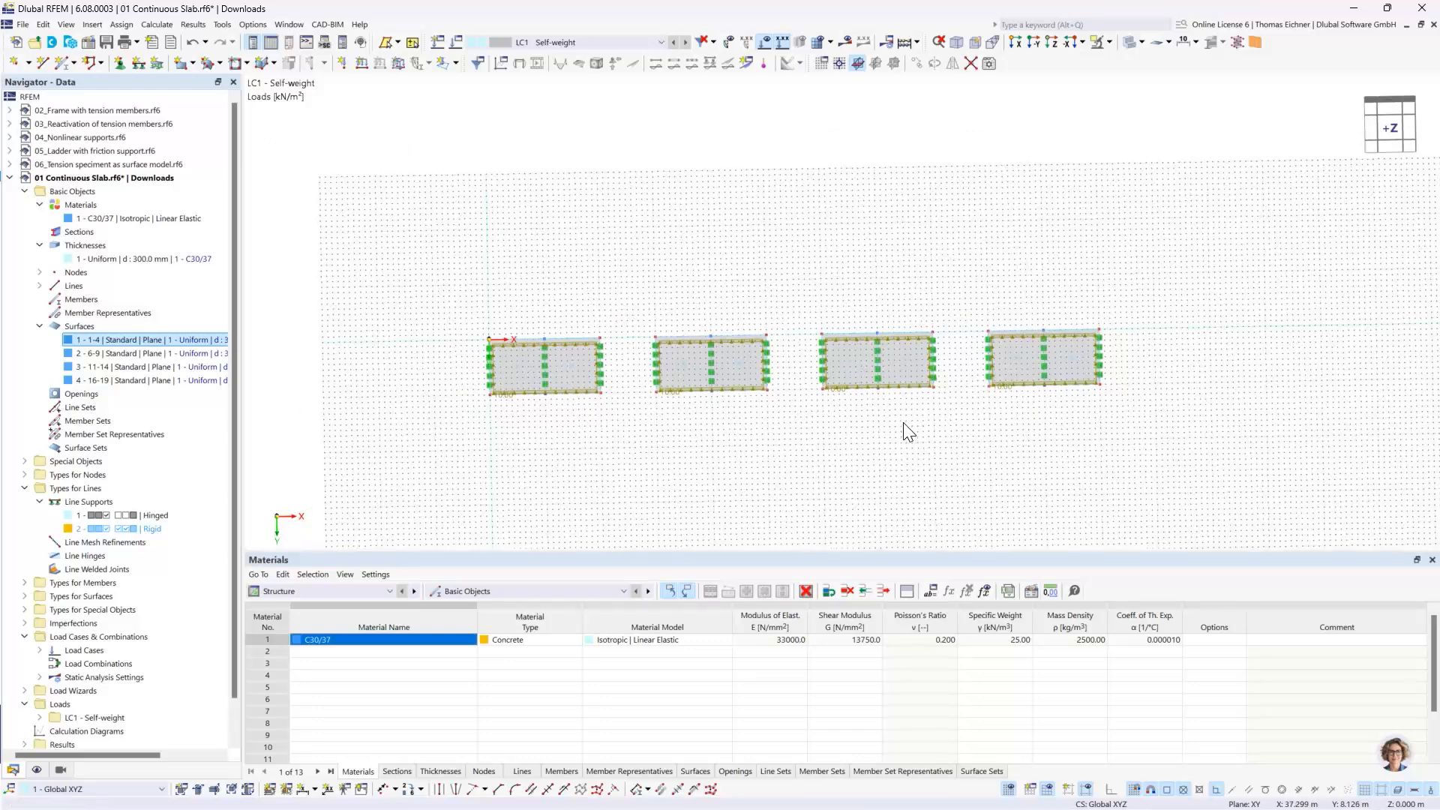
pyautogui.scroll(2, 775, 376)
pyautogui.moveTo(456, 202)
pyautogui.mouseDown(button='middle')
pyautogui.moveTo(492, 192)
pyautogui.moveTo(469, 217)
pyautogui.mouseUp(button='middle')
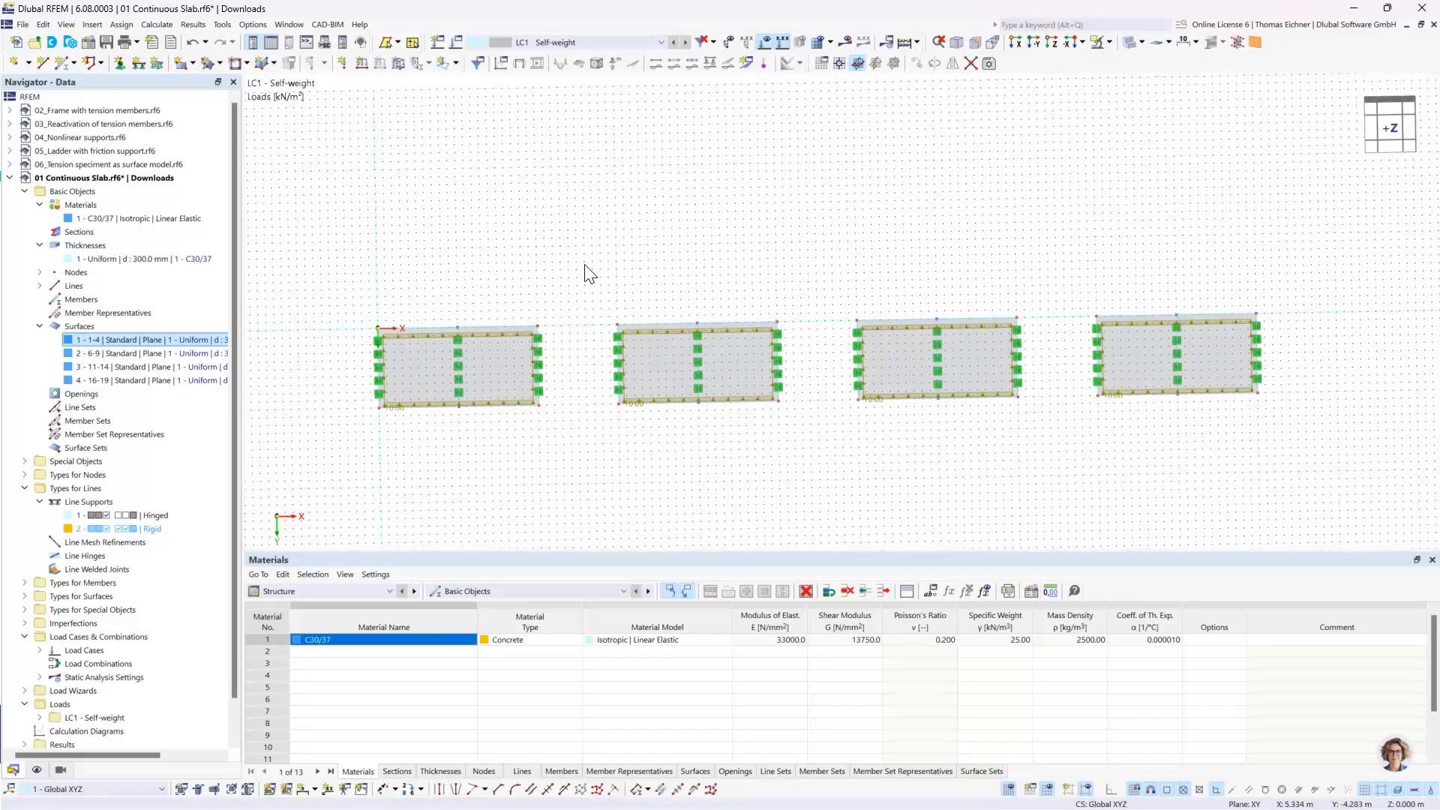
pyautogui.keyDown('ctrl'); pyautogui.moveTo(753, 309); pyautogui.dragTo(347, 267, button='middle'); pyautogui.keyUp('ctrl')
pyautogui.scroll(5, 756, 321)
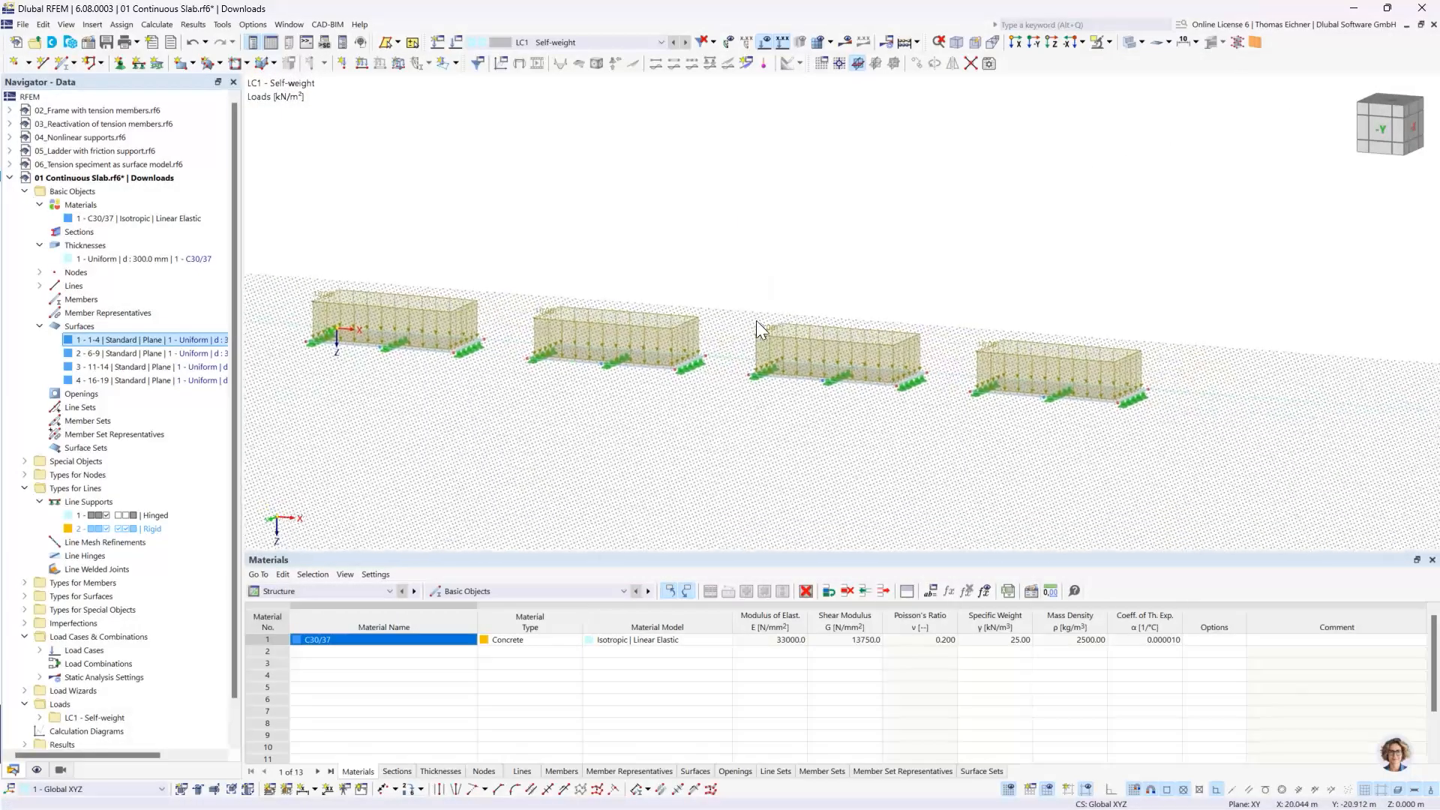
pyautogui.scroll(-1, 699, 280)
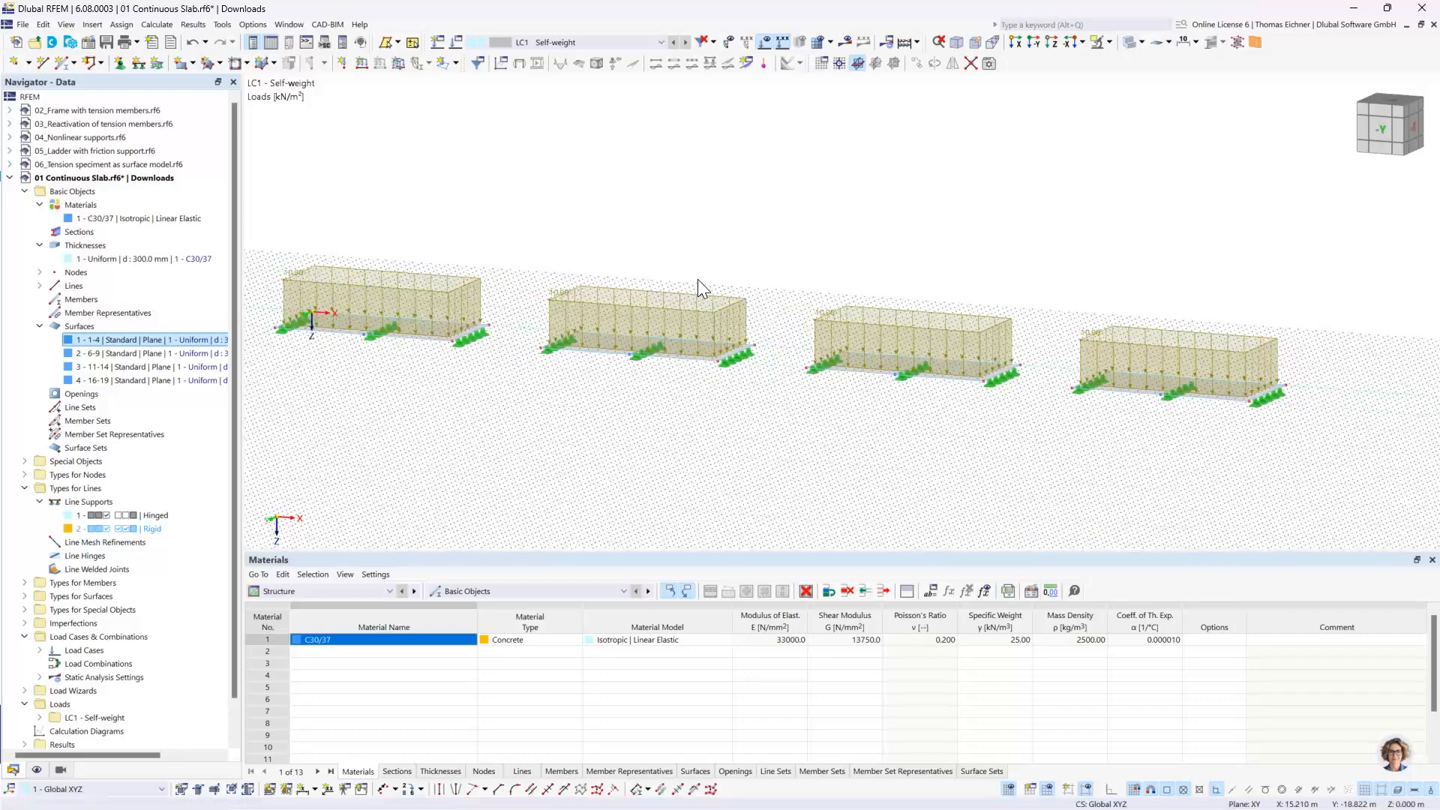
pyautogui.moveTo(657, 258); pyautogui.dragTo(678, 248, button='middle')
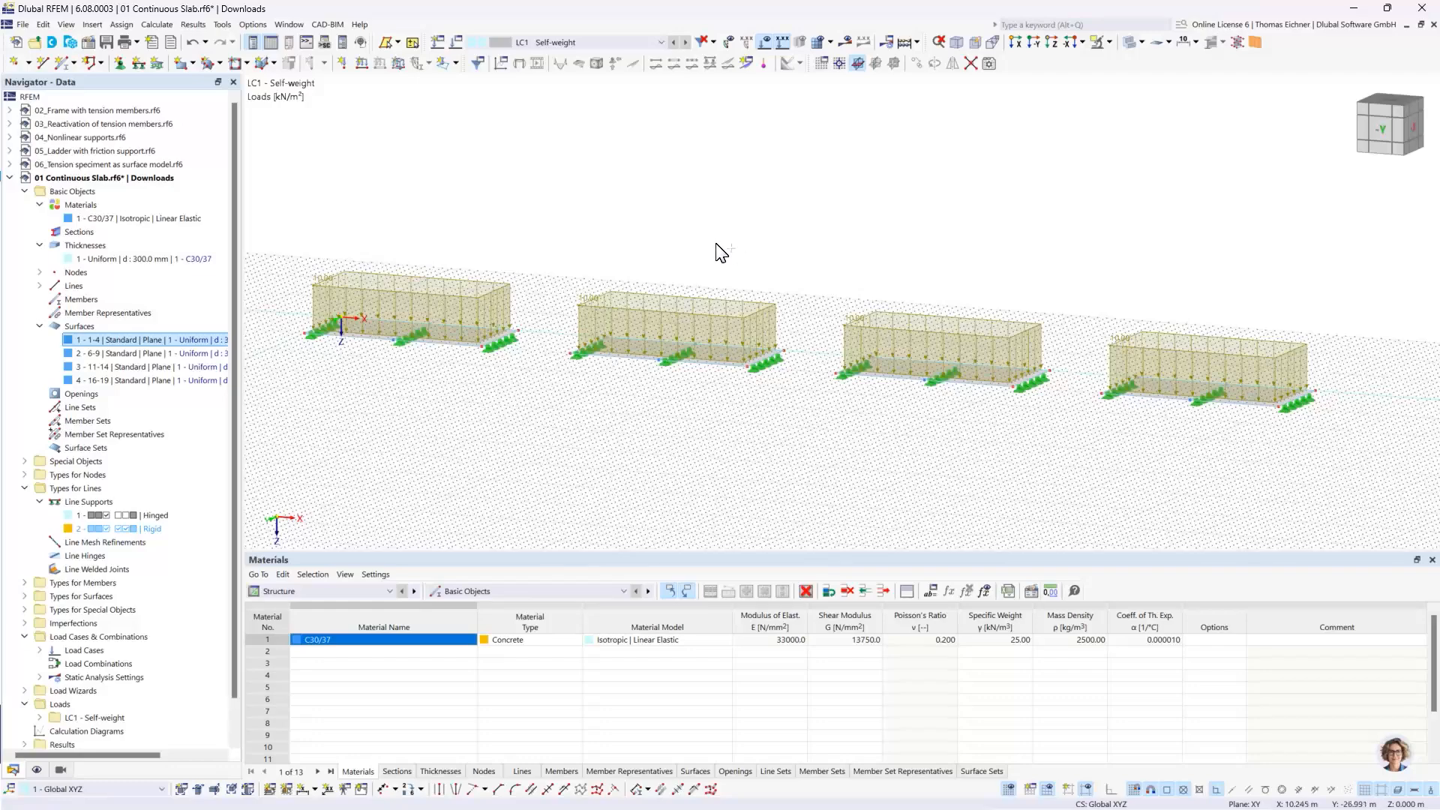
pyautogui.keyDown('ctrl'); pyautogui.moveTo(716, 251); pyautogui.dragTo(740, 321, button='middle'); pyautogui.keyUp('ctrl')
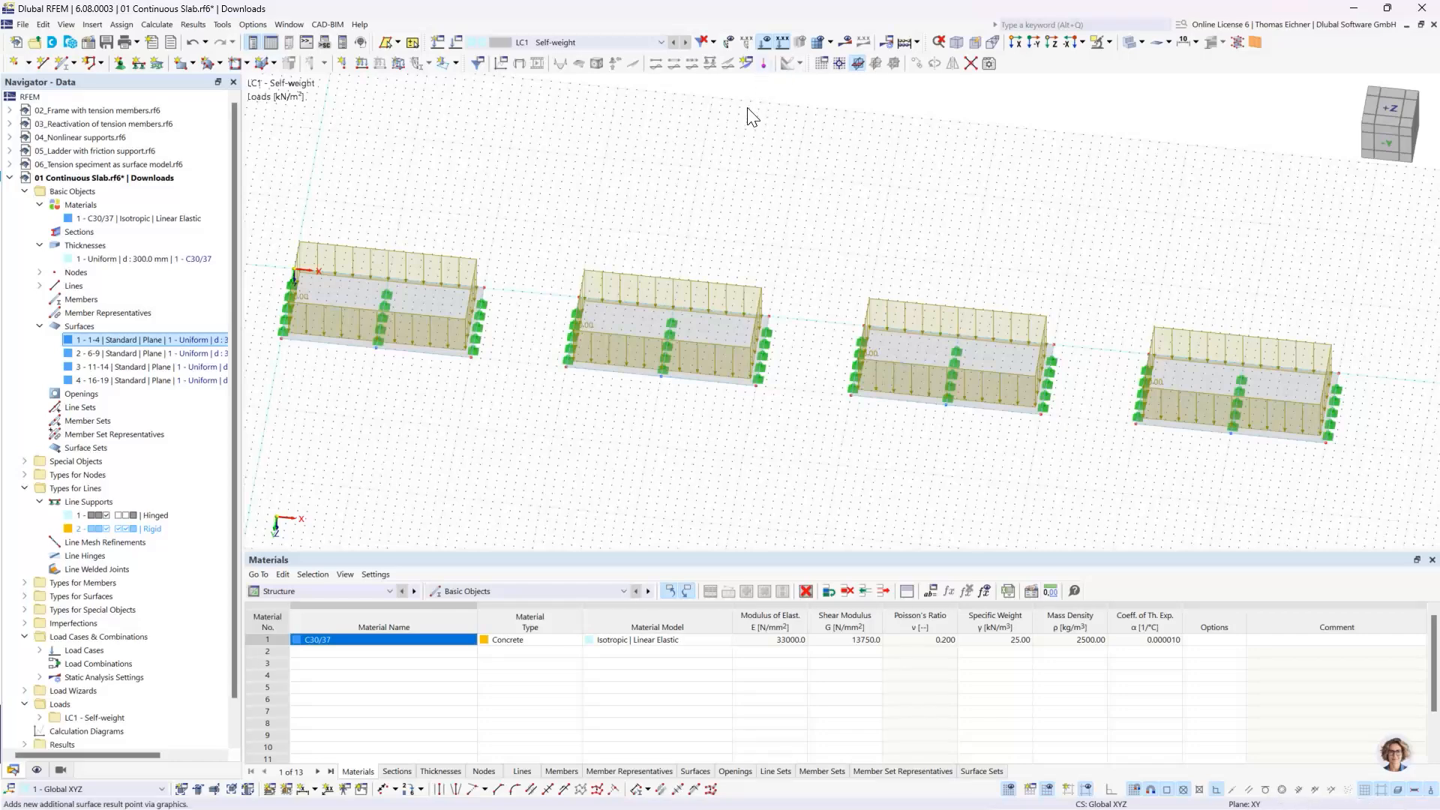
# Step: Switch to the plan view along Z and fit the whole row of slabs in the view
pyautogui.click(1052, 45)
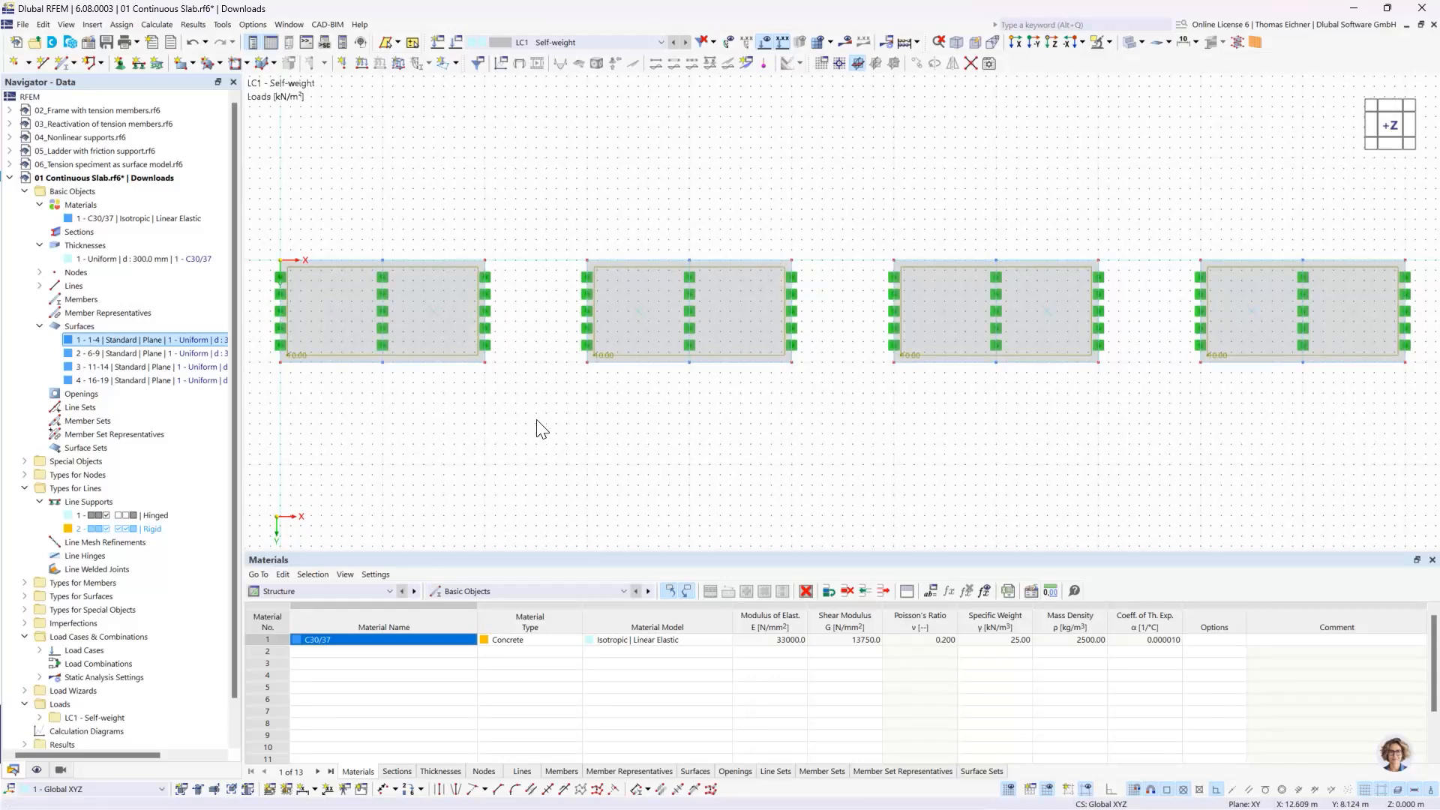
pyautogui.scroll(5, 534, 461)
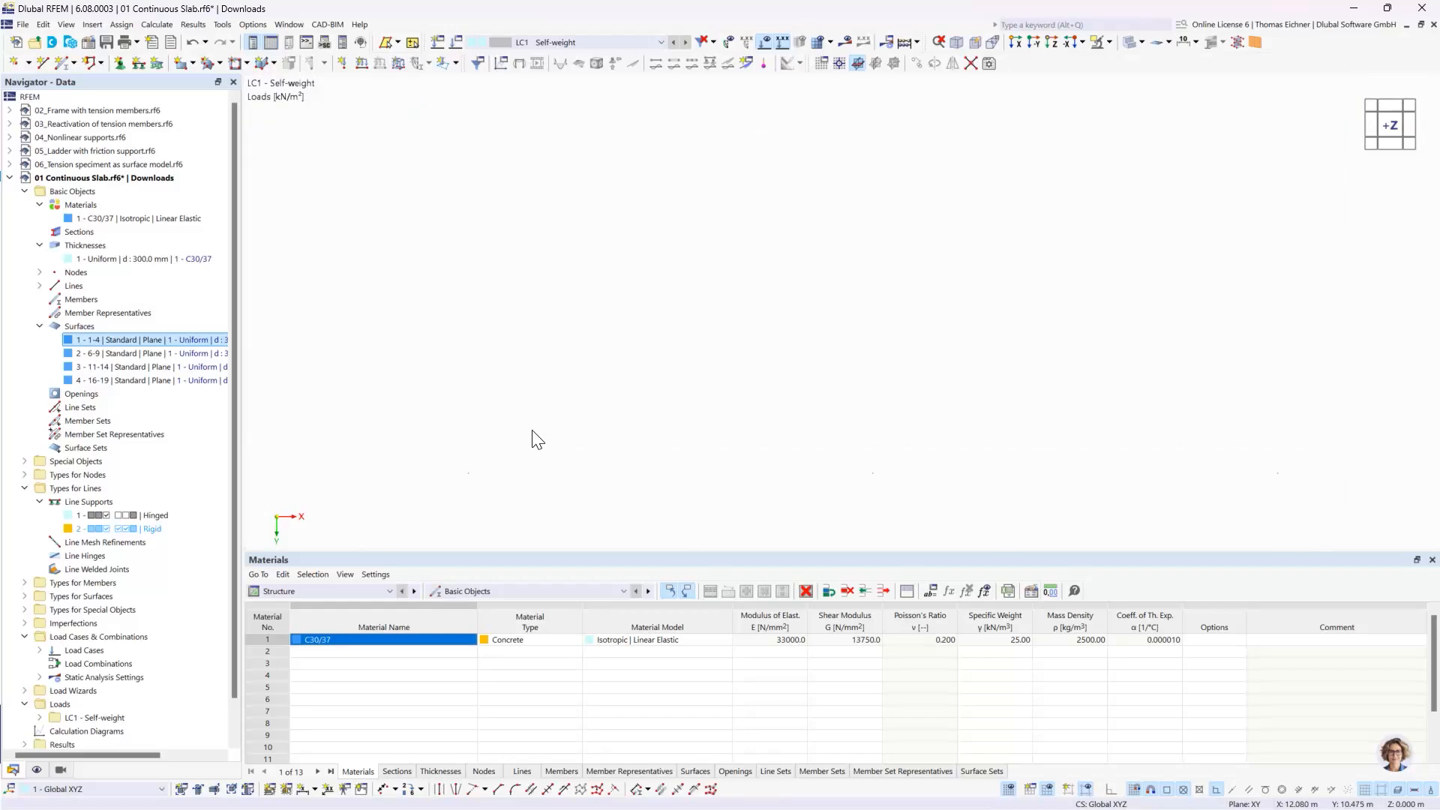
pyautogui.scroll(-5, 539, 431)
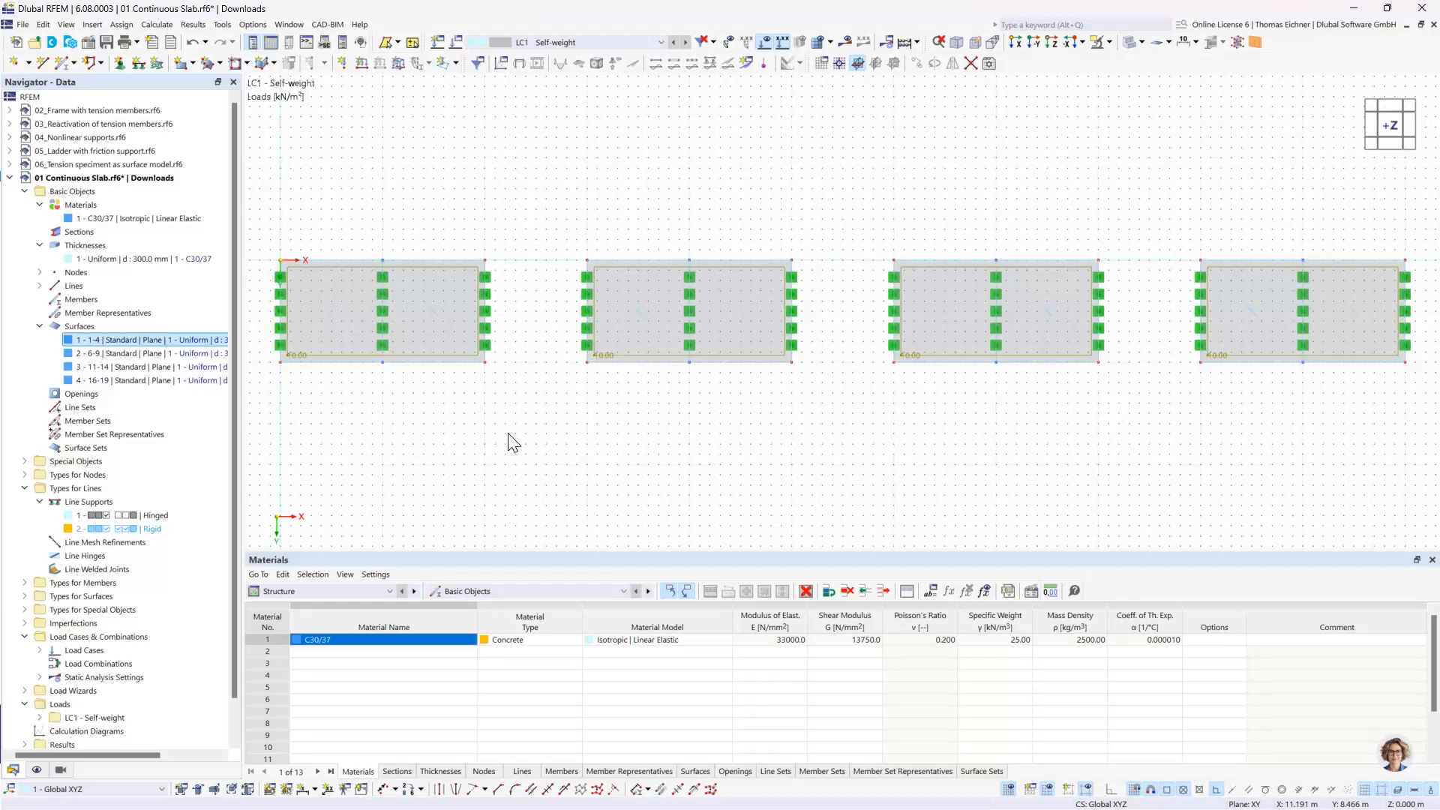
pyautogui.scroll(-6, 507, 433)
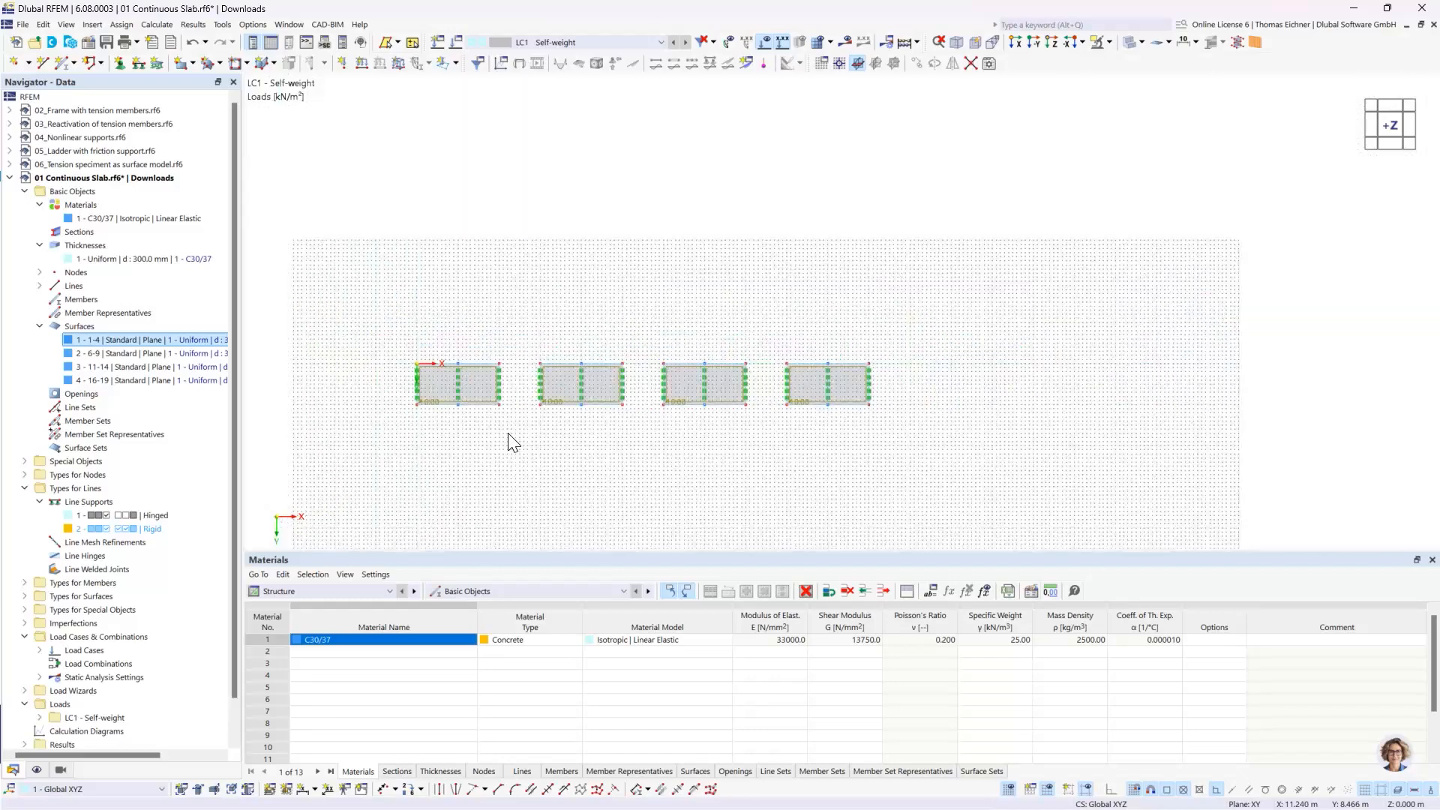
pyautogui.moveTo(588, 350); pyautogui.dragTo(150, 284, button='middle')
pyautogui.press('F8')
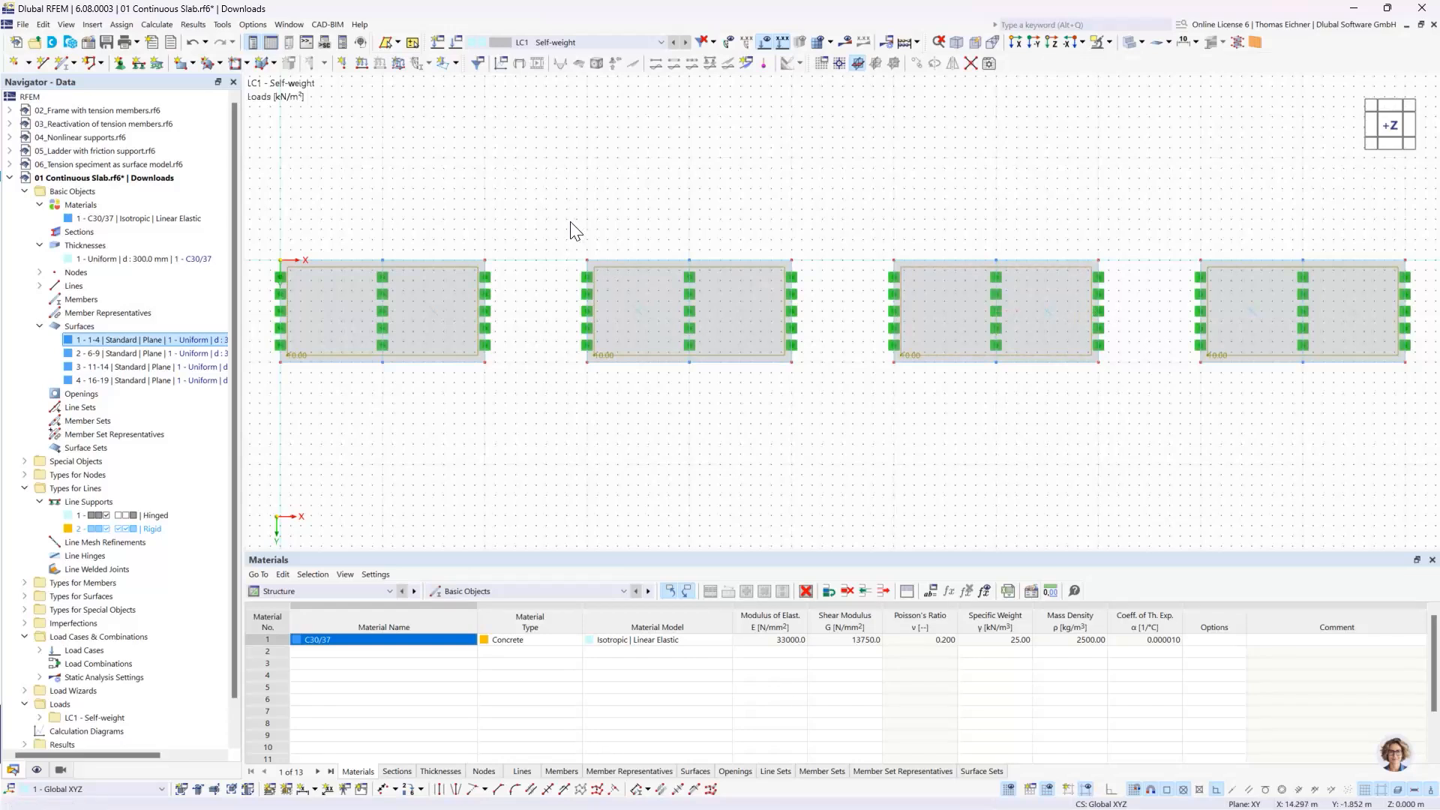
# Step: Review the target length of finite elements in the mesh settings and accept the settings
pyautogui.click(158, 25)
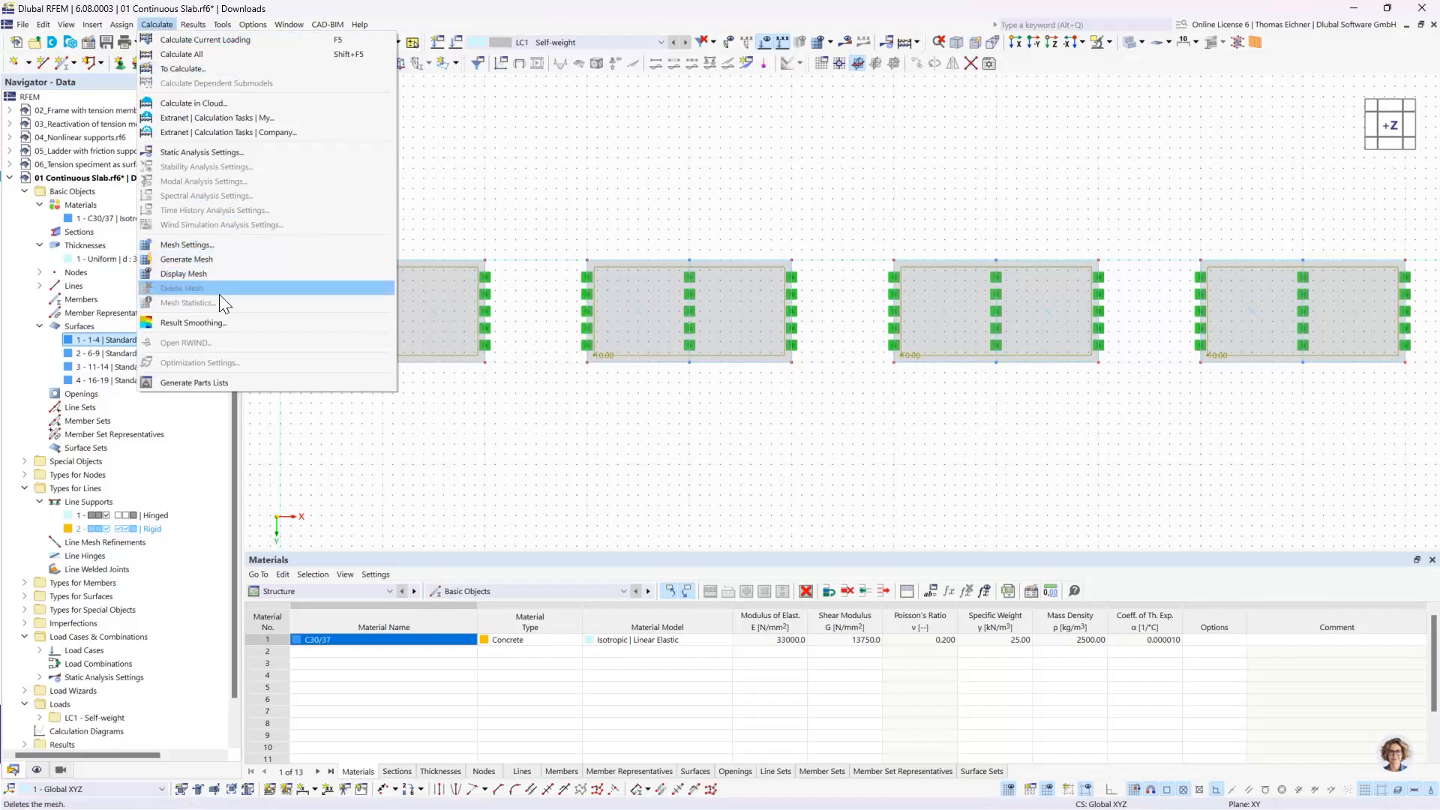
pyautogui.click(222, 247)
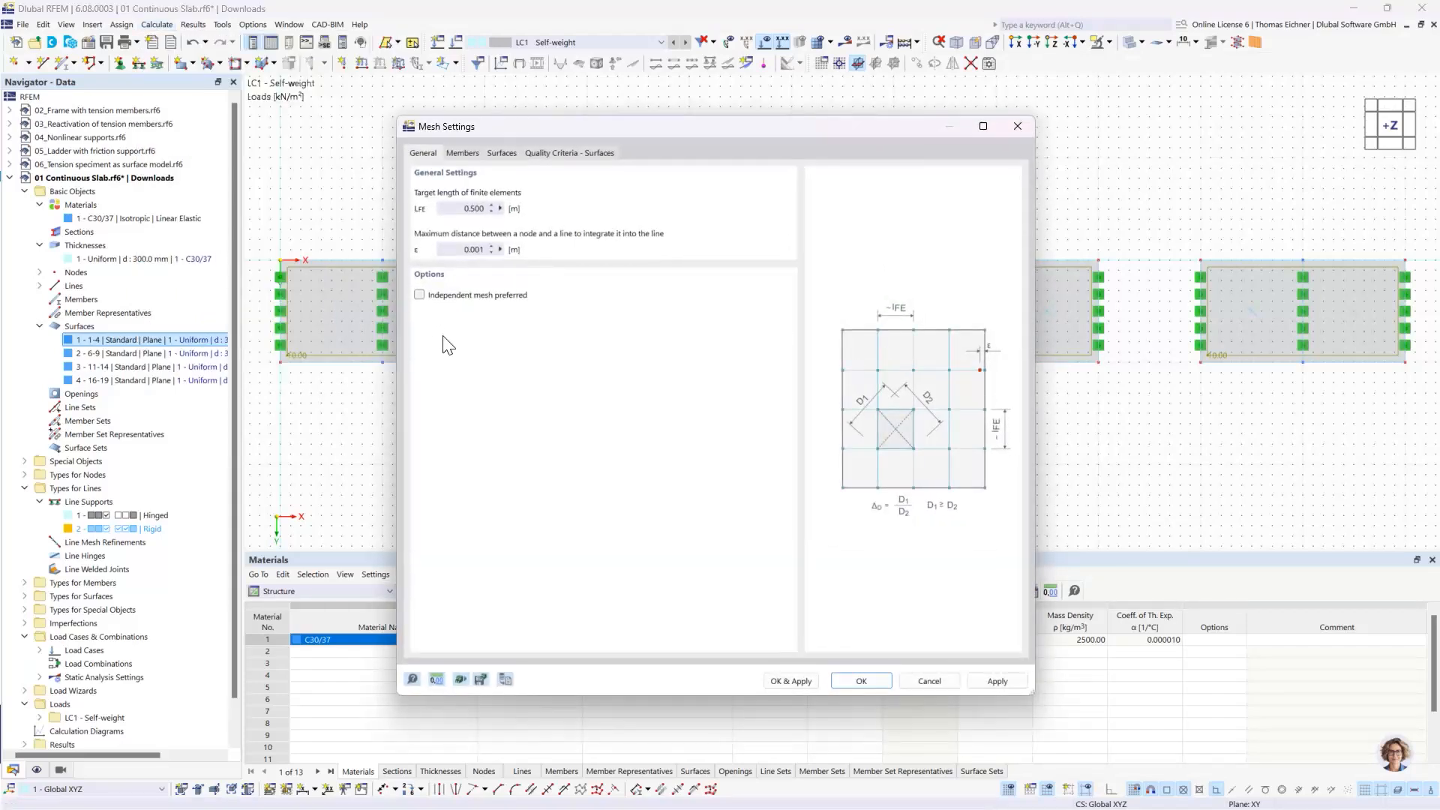
pyautogui.doubleClick(449, 210)
pyautogui.click(457, 210)
pyautogui.click(861, 681)
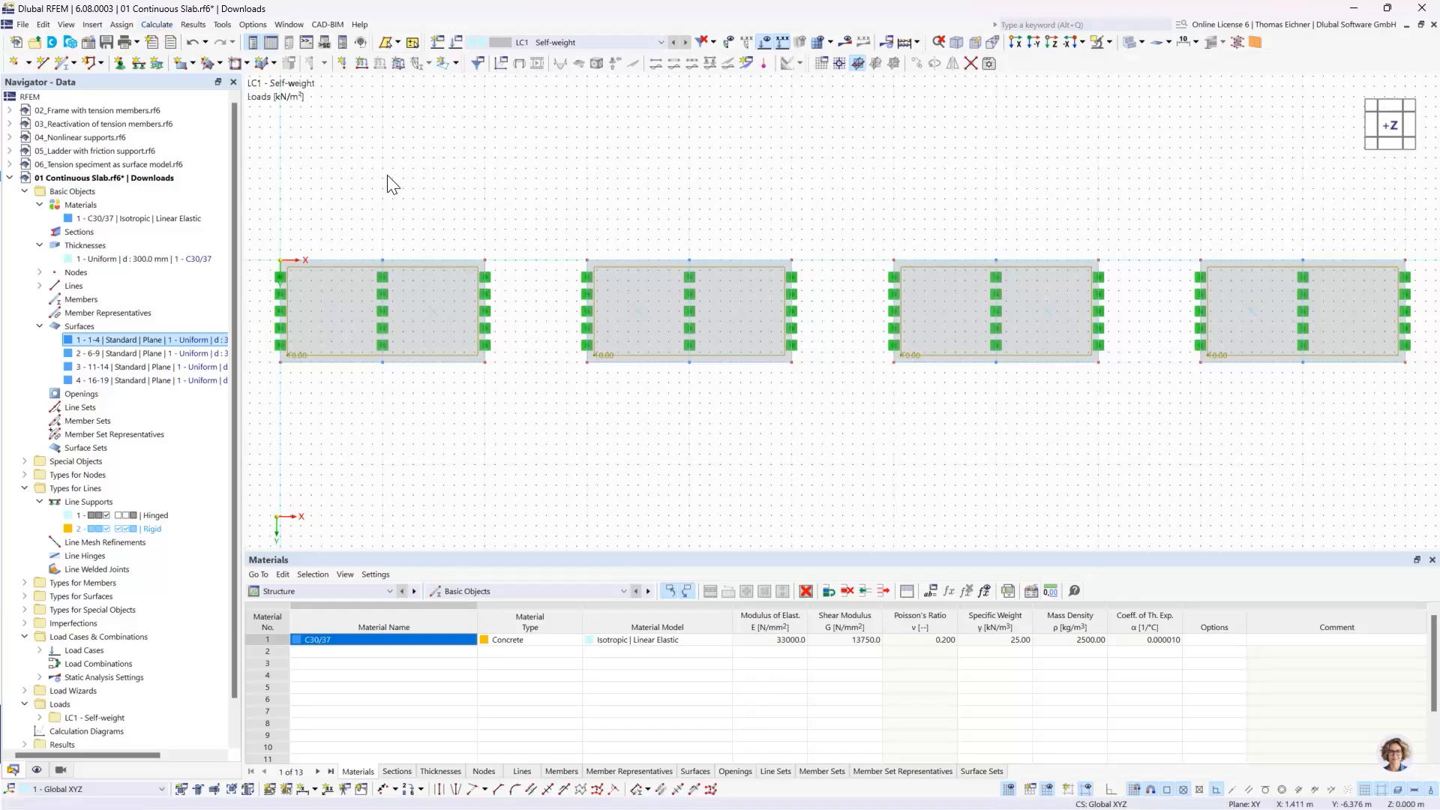
# Step: Collapse the materials, thicknesses, surfaces and the whole Basic Objects branch in the model tree
pyautogui.scroll(-1, 432, 169)
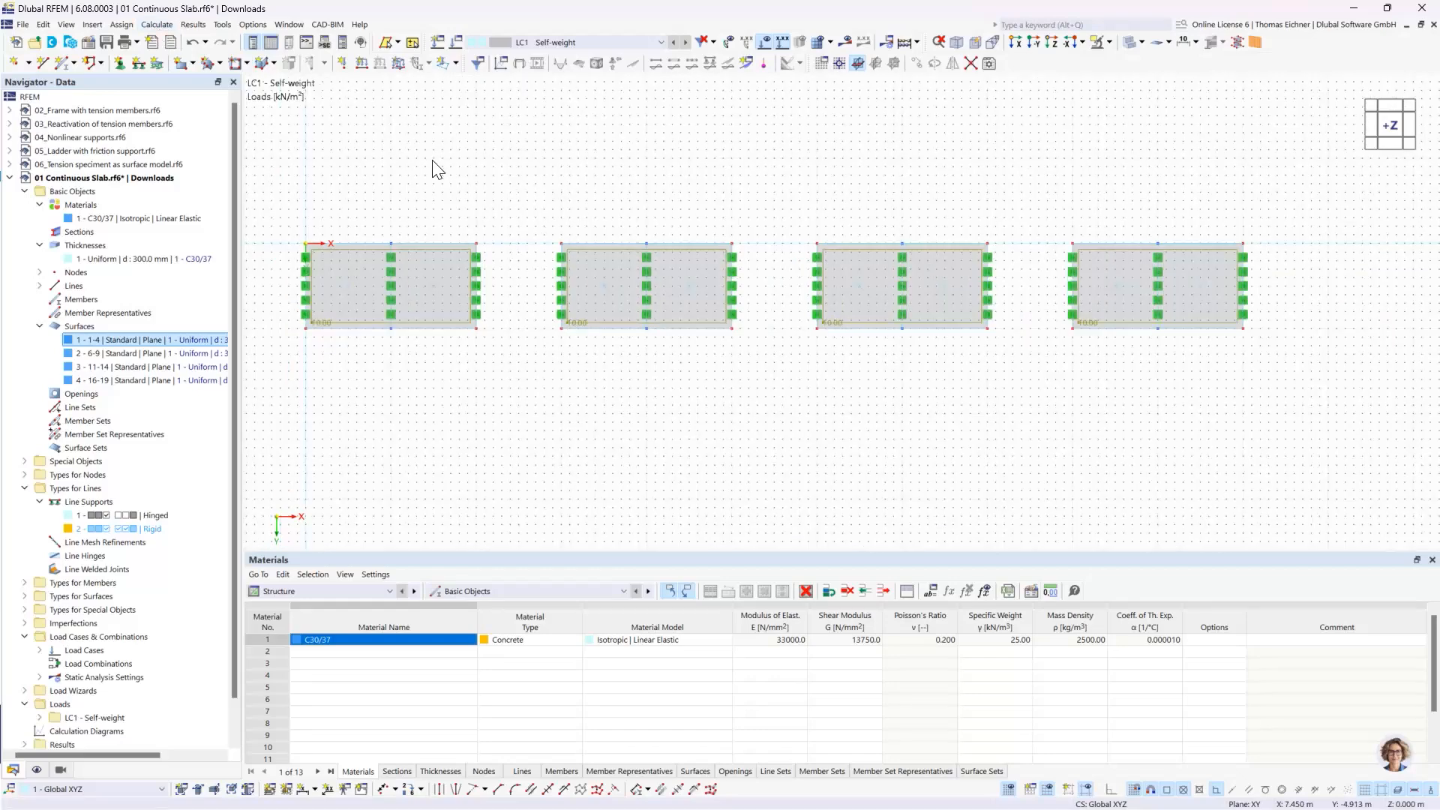
pyautogui.moveTo(437, 170); pyautogui.dragTo(451, 229, button='middle')
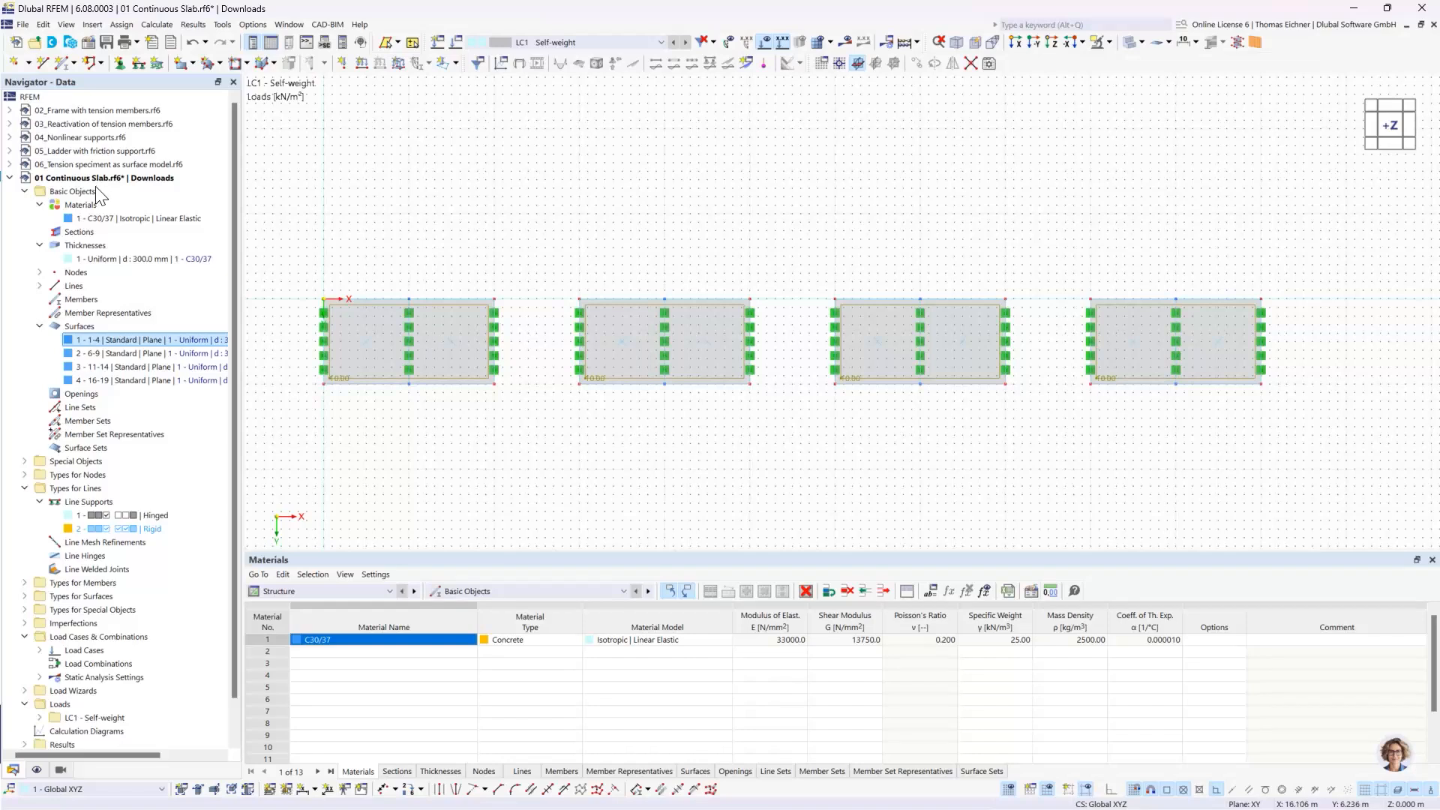
pyautogui.click(40, 245)
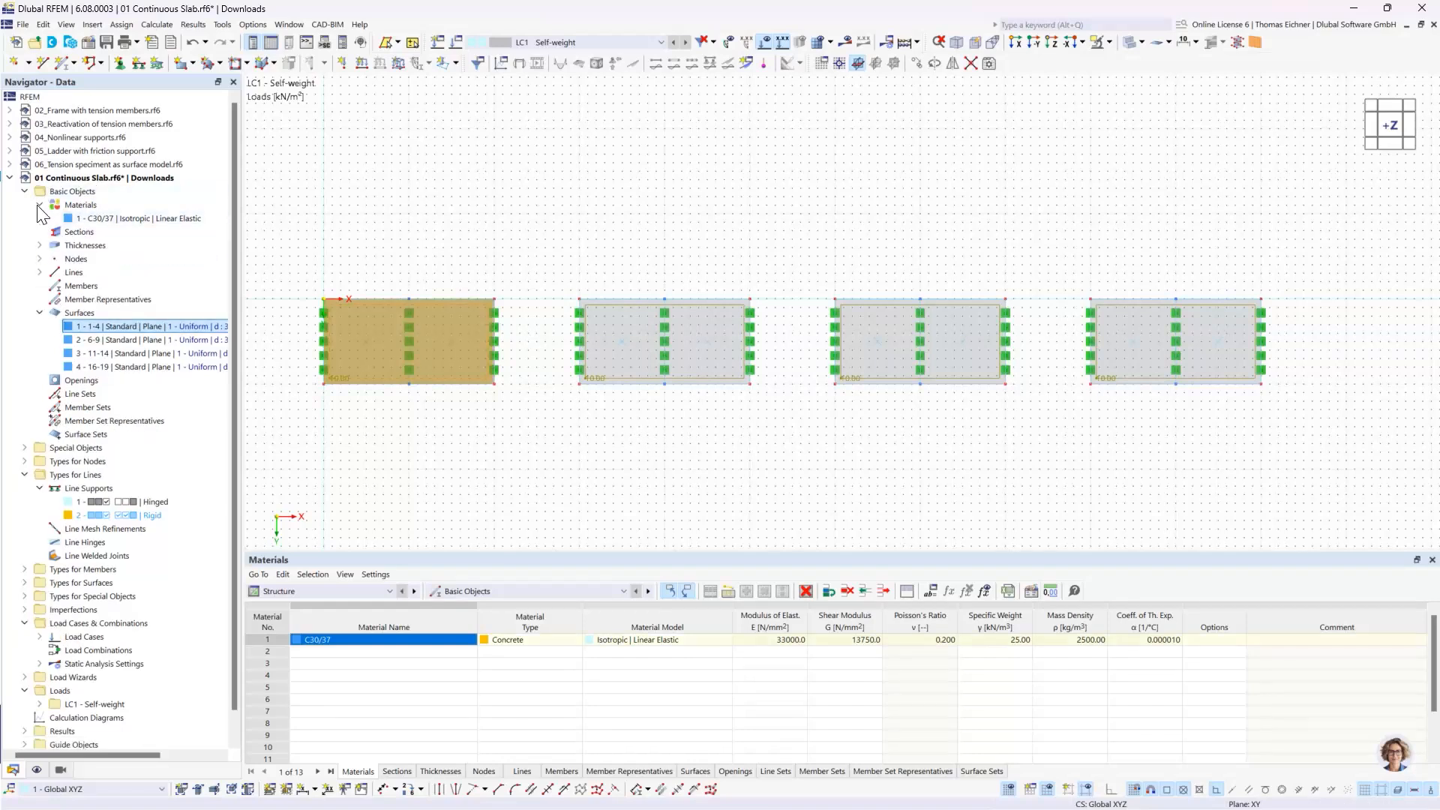
pyautogui.click(39, 204)
pyautogui.click(40, 300)
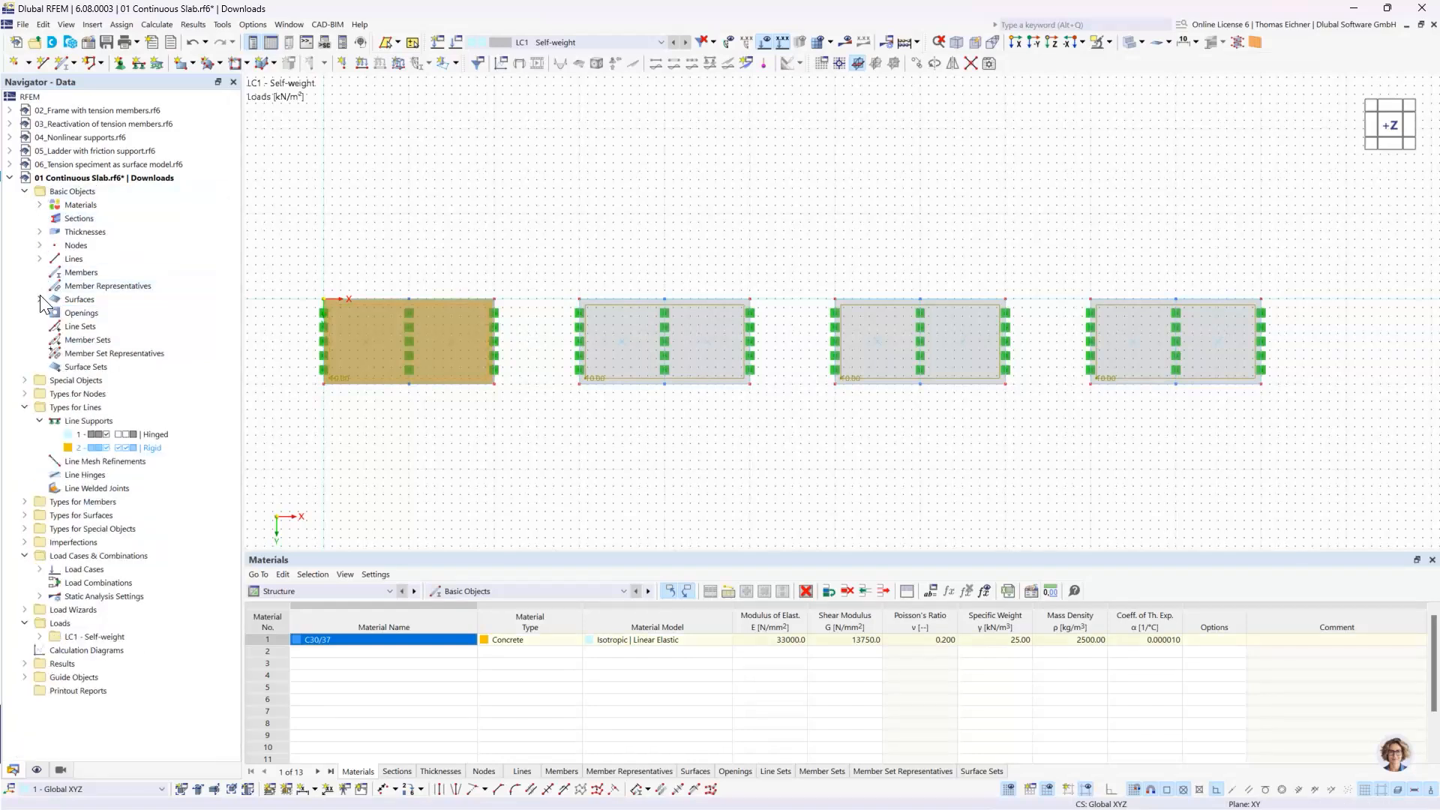
pyautogui.click(24, 192)
pyautogui.click(460, 193)
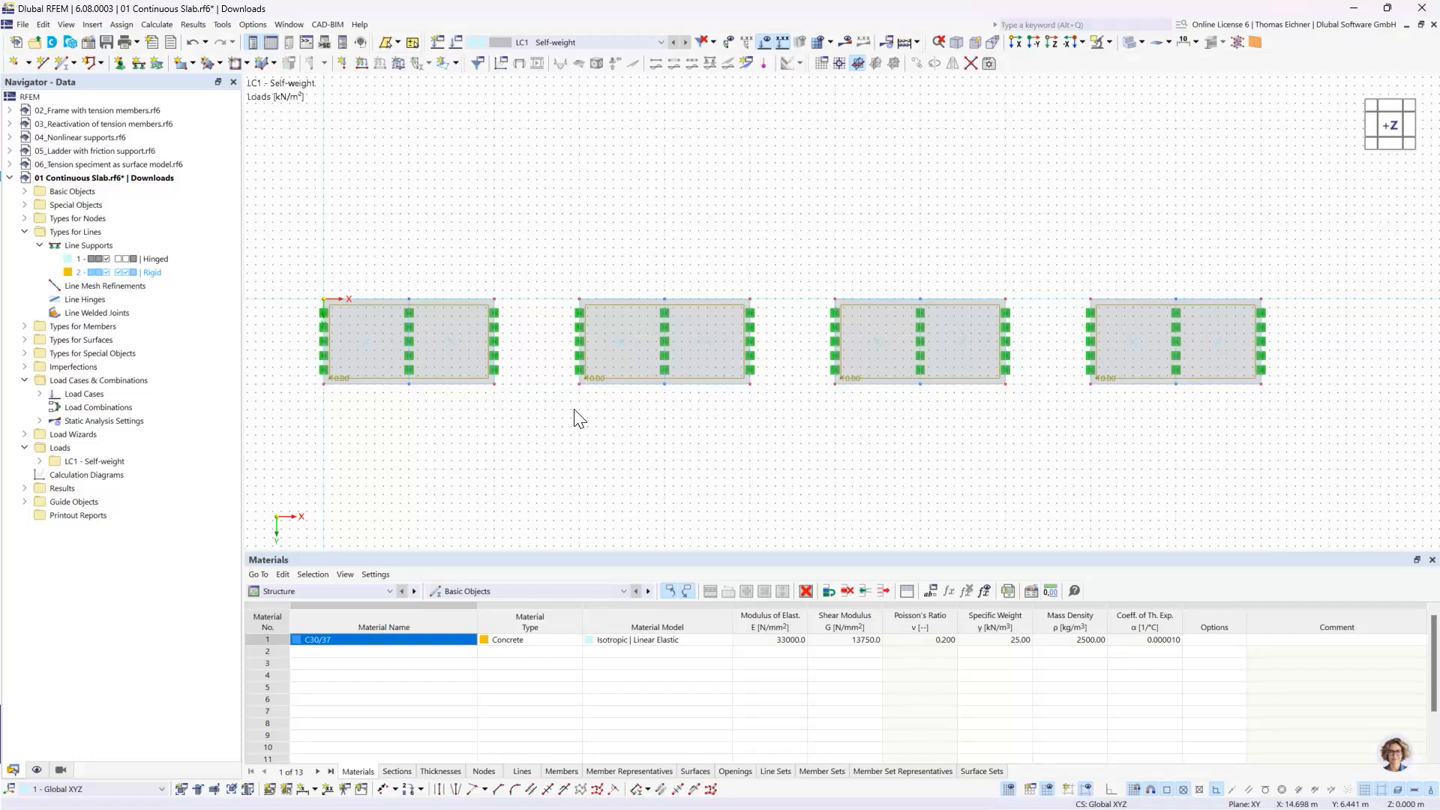
# Step: Collapse the line and node type branches and expand Types for Surfaces in the model tree
pyautogui.doubleClick(58, 231)
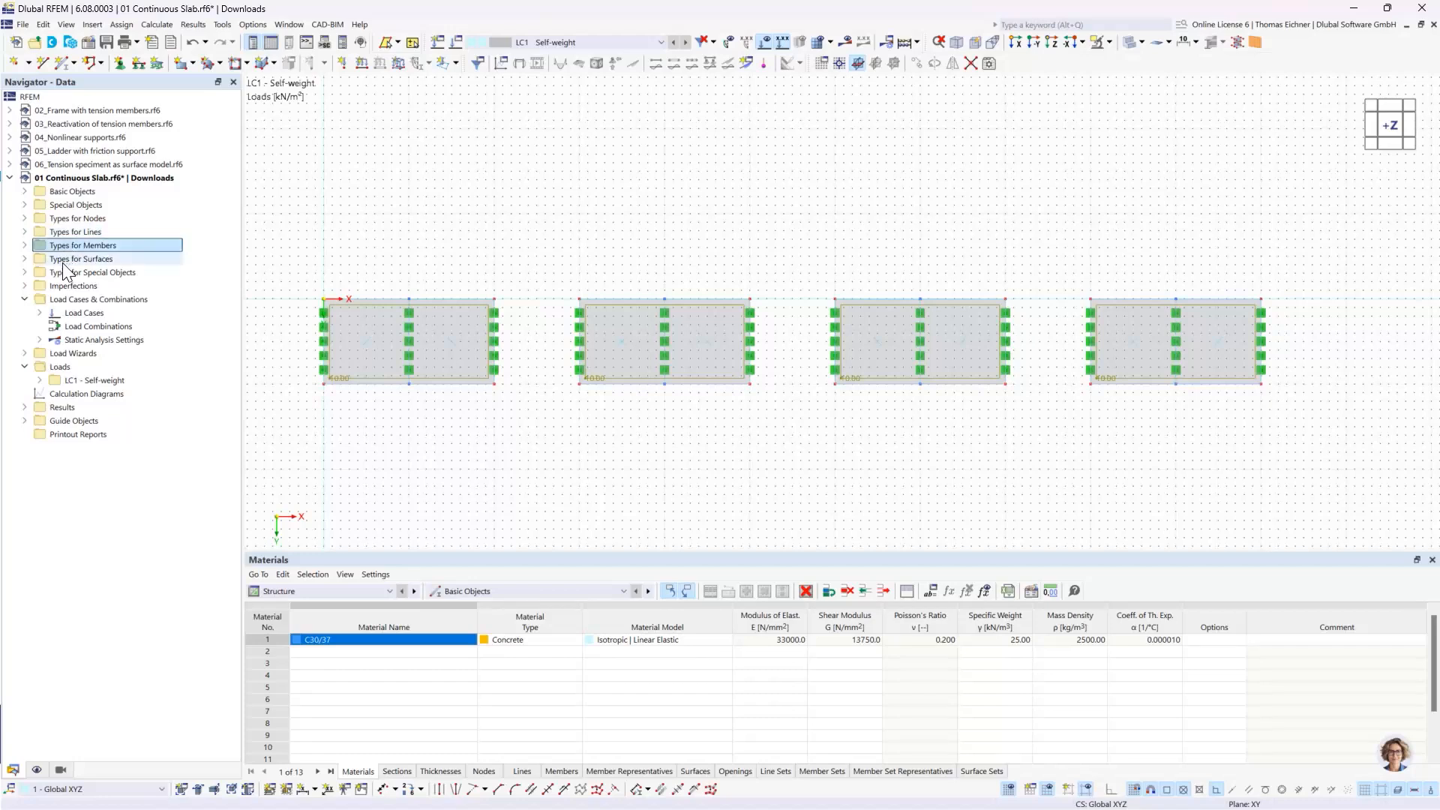
pyautogui.click(64, 260)
pyautogui.click(75, 218)
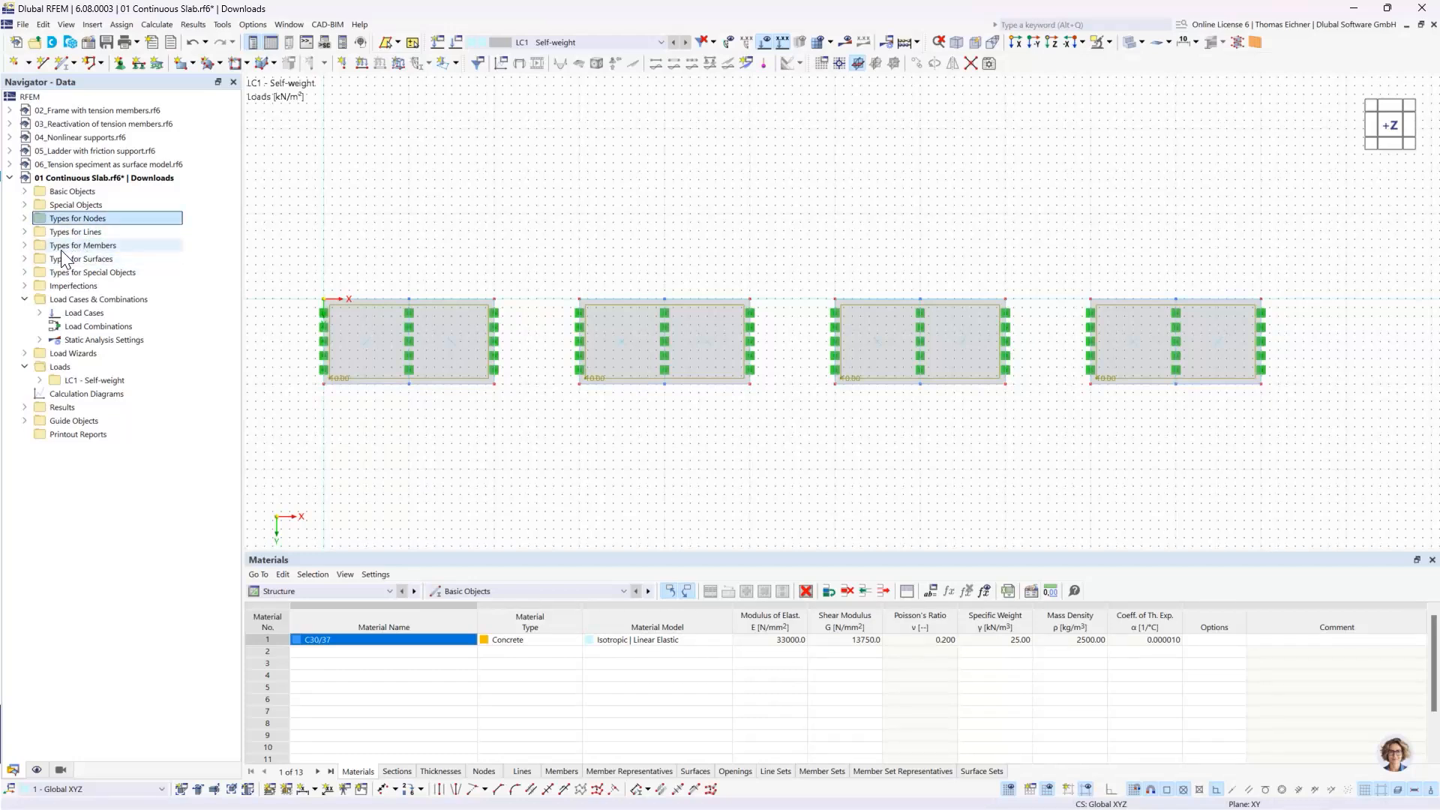
pyautogui.click(24, 219)
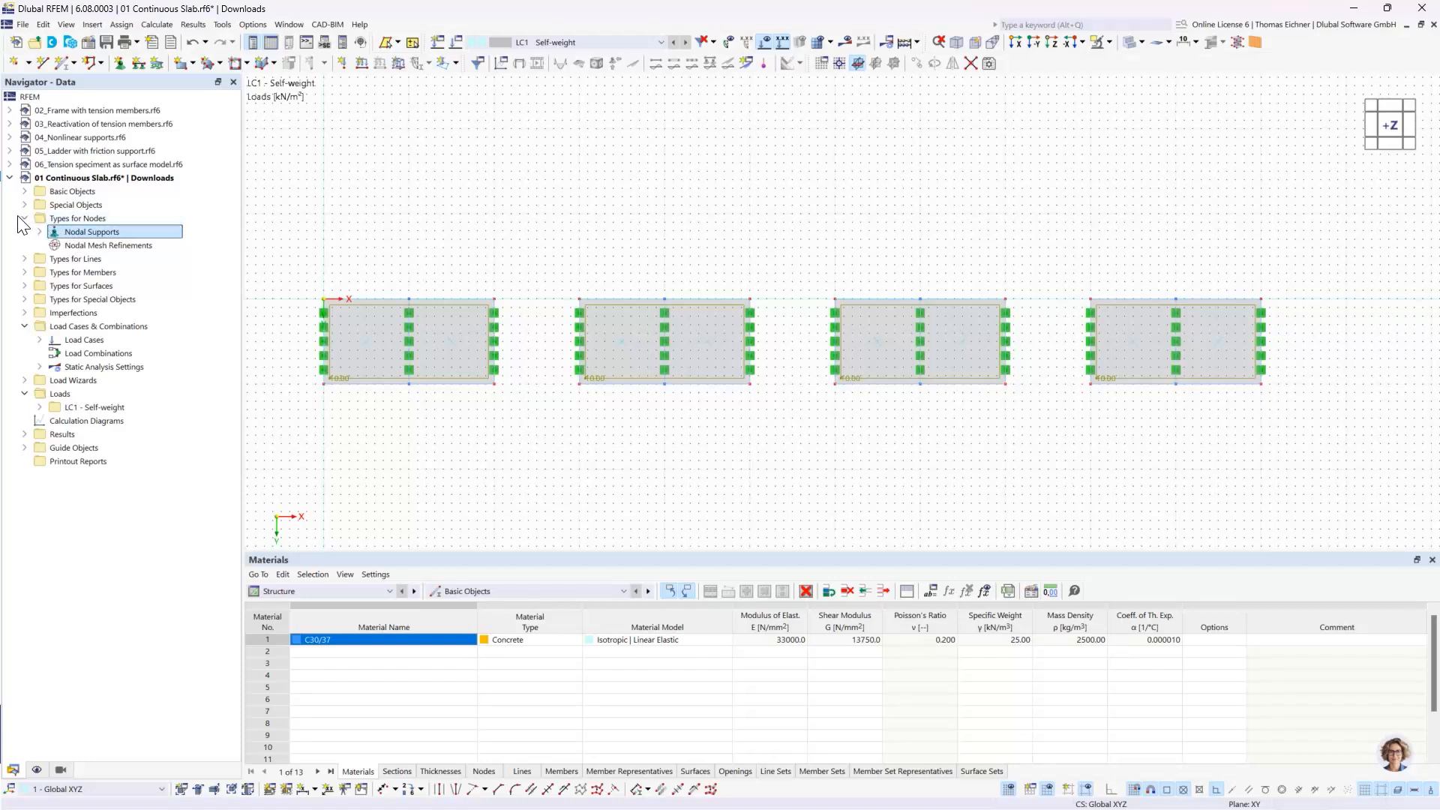
pyautogui.doubleClick(64, 220)
pyautogui.doubleClick(78, 259)
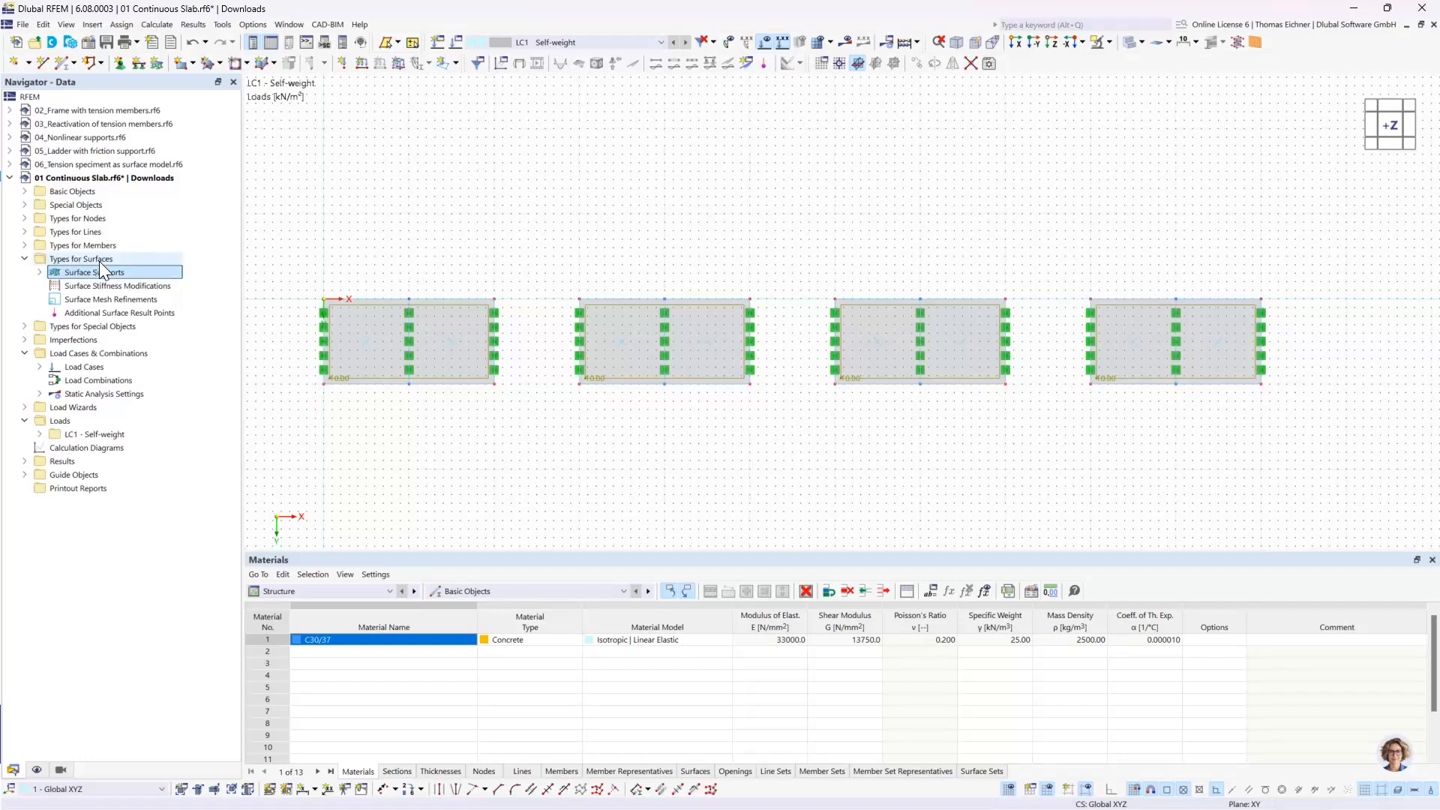
# Step: Create a surface mesh refinement with a target FE length of 2 m and assign it to surface 1
pyautogui.click(93, 301)
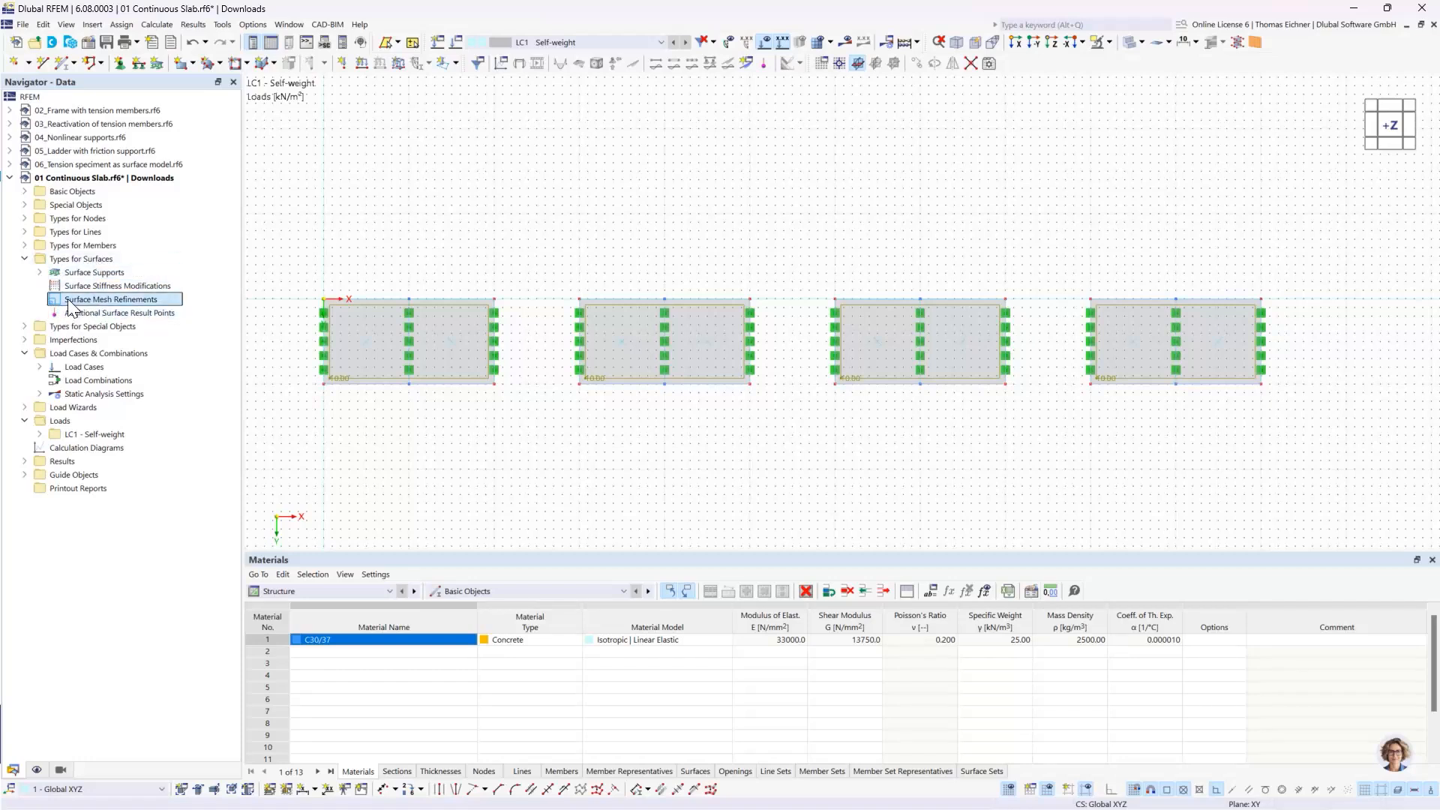
pyautogui.doubleClick(146, 302)
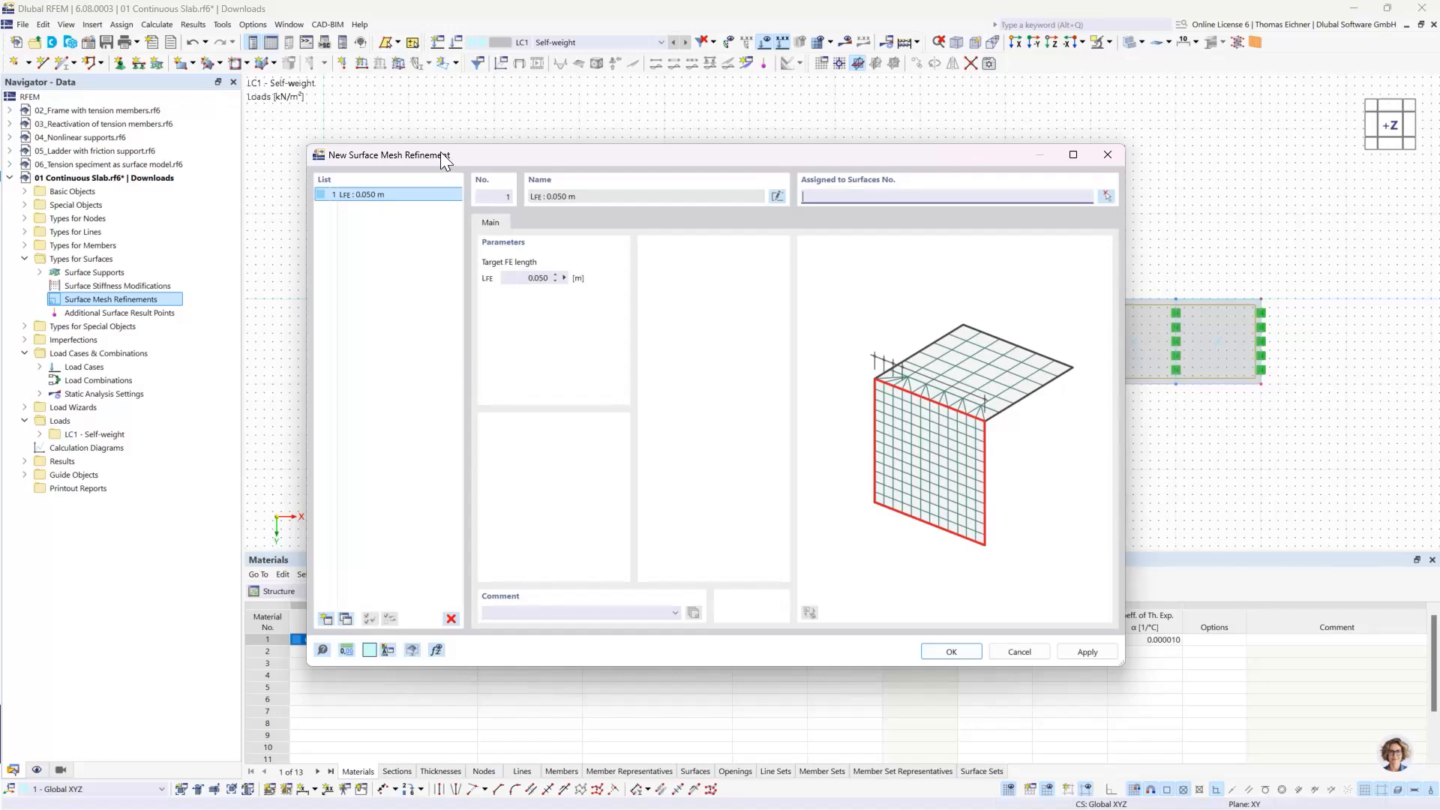
pyautogui.moveTo(440, 156); pyautogui.dragTo(573, 420)
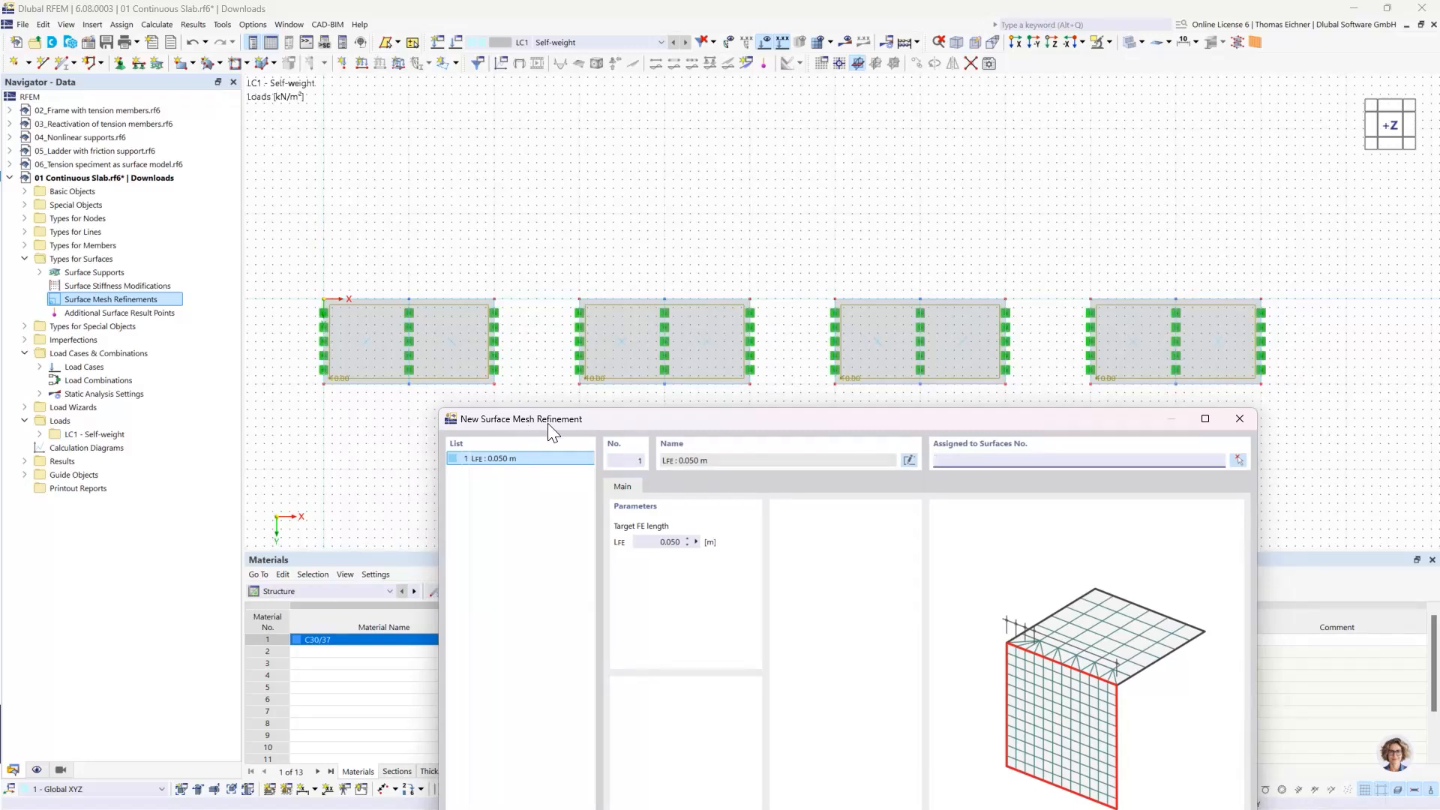
pyautogui.moveTo(547, 423); pyautogui.dragTo(545, 270)
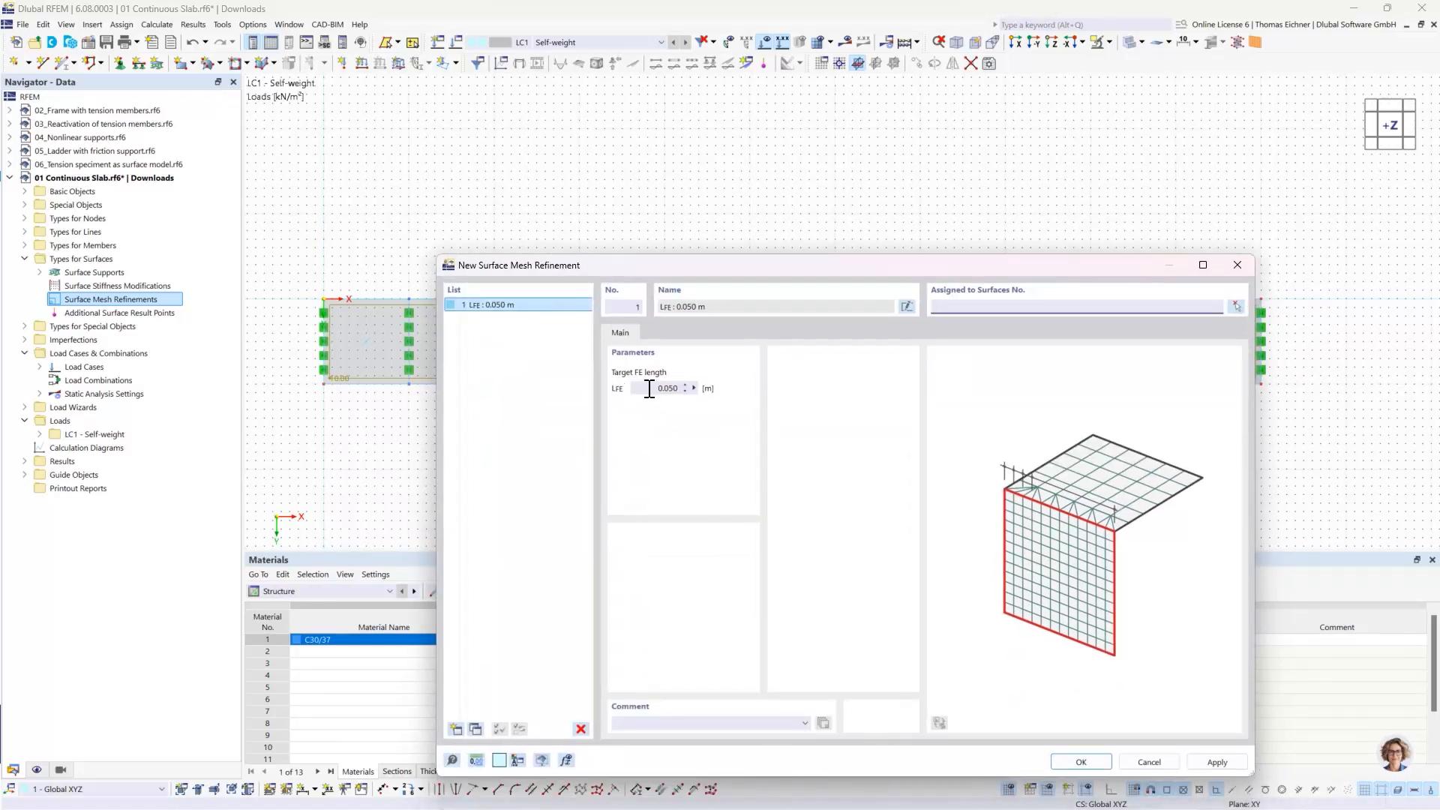
pyautogui.click(649, 388)
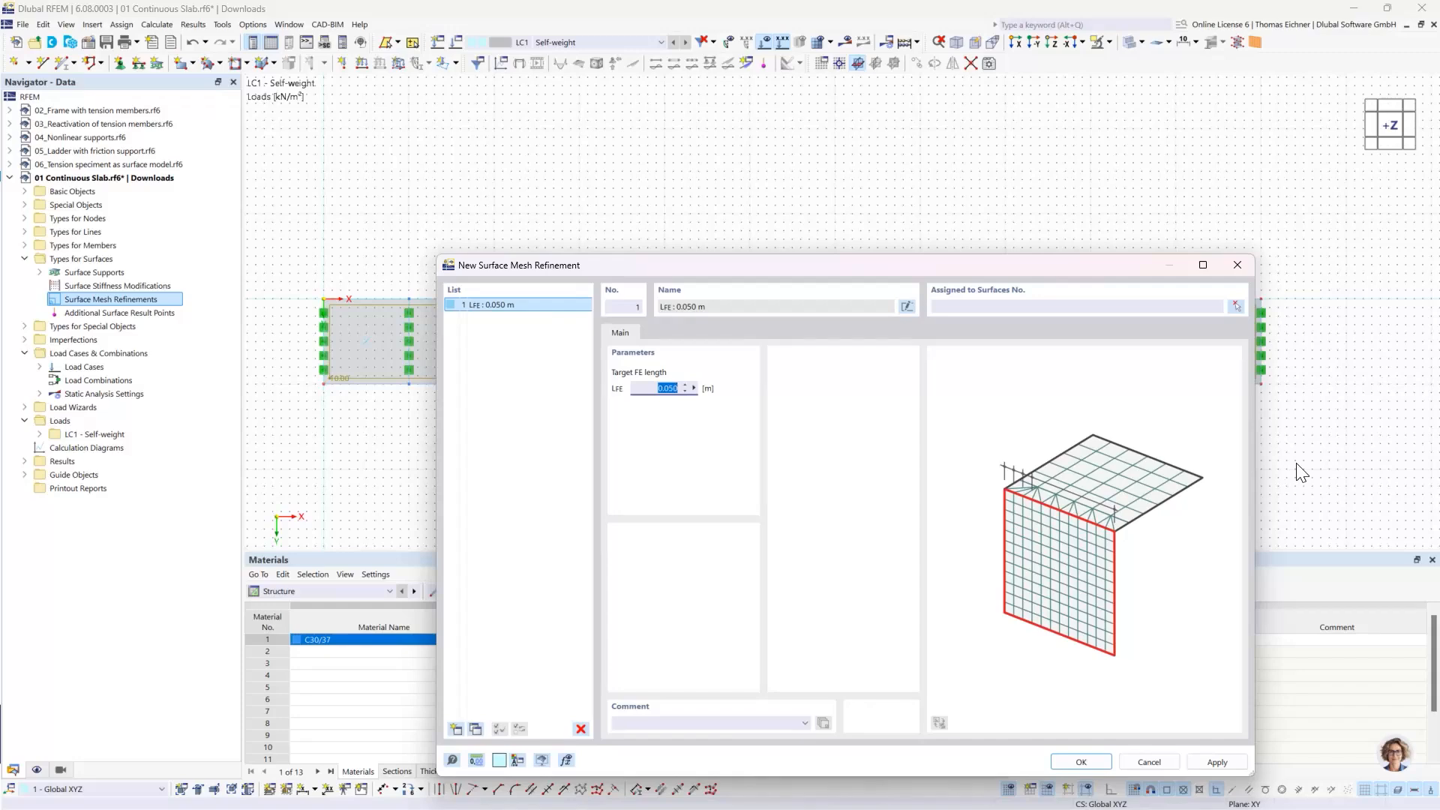
pyautogui.write('2')
pyautogui.click(1006, 306)
pyautogui.click(1236, 306)
pyautogui.click(428, 309)
pyautogui.click(228, 233)
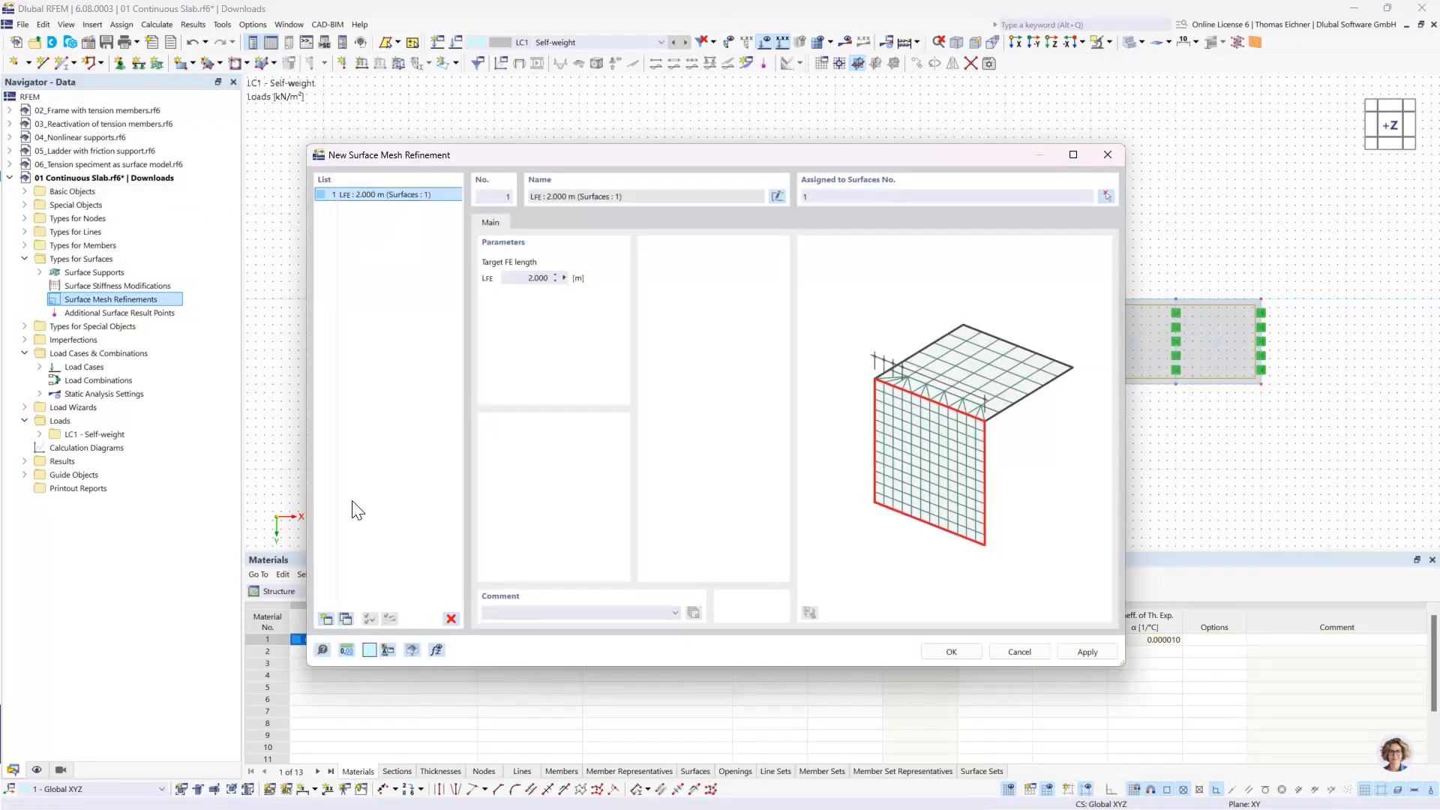
# Step: Copy the refinement as No. 2, set its target FE length to 1 m and assign it to surface 2
pyautogui.click(346, 618)
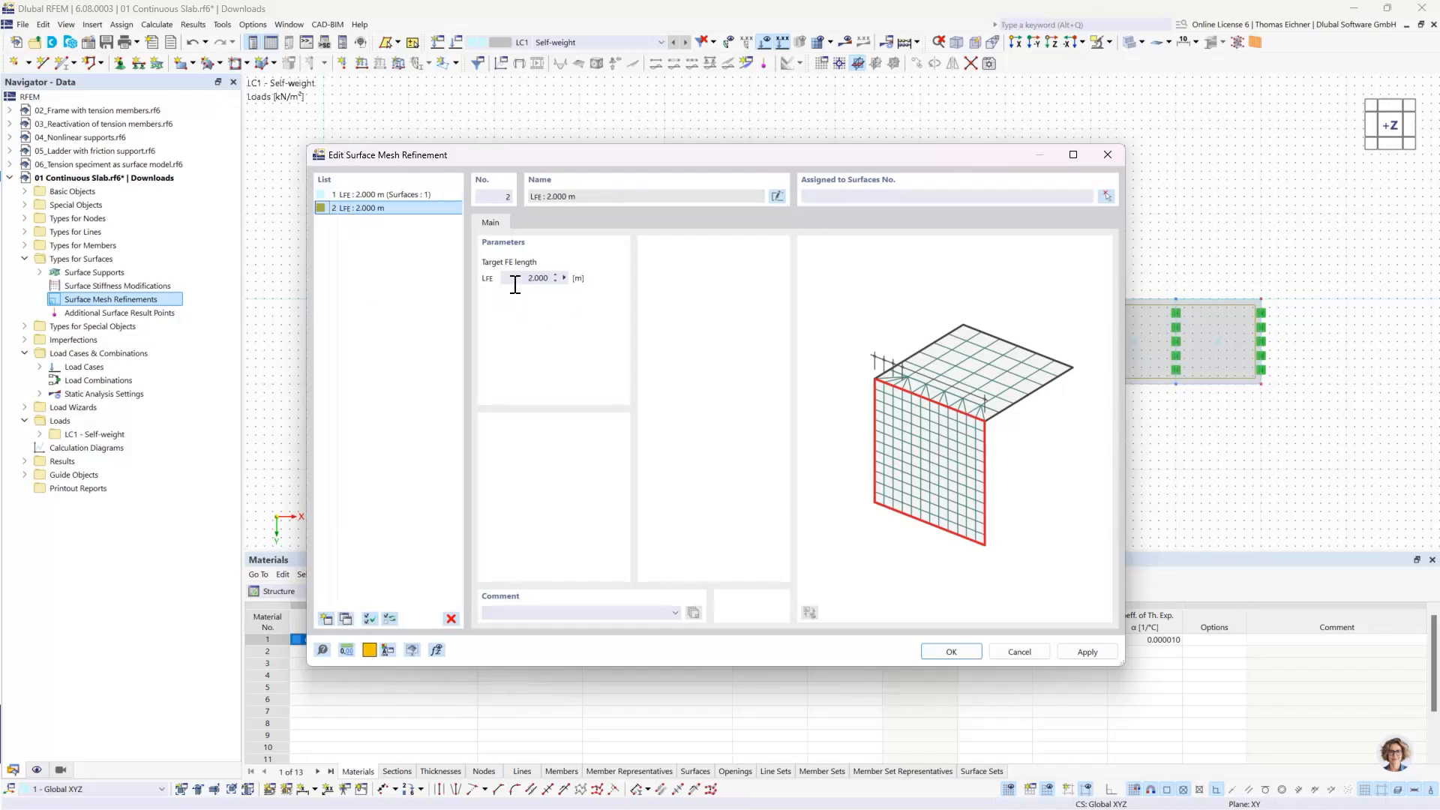
pyautogui.moveTo(516, 278); pyautogui.dragTo(609, 281)
pyautogui.write('1')
pyautogui.click(851, 196)
pyautogui.click(1106, 196)
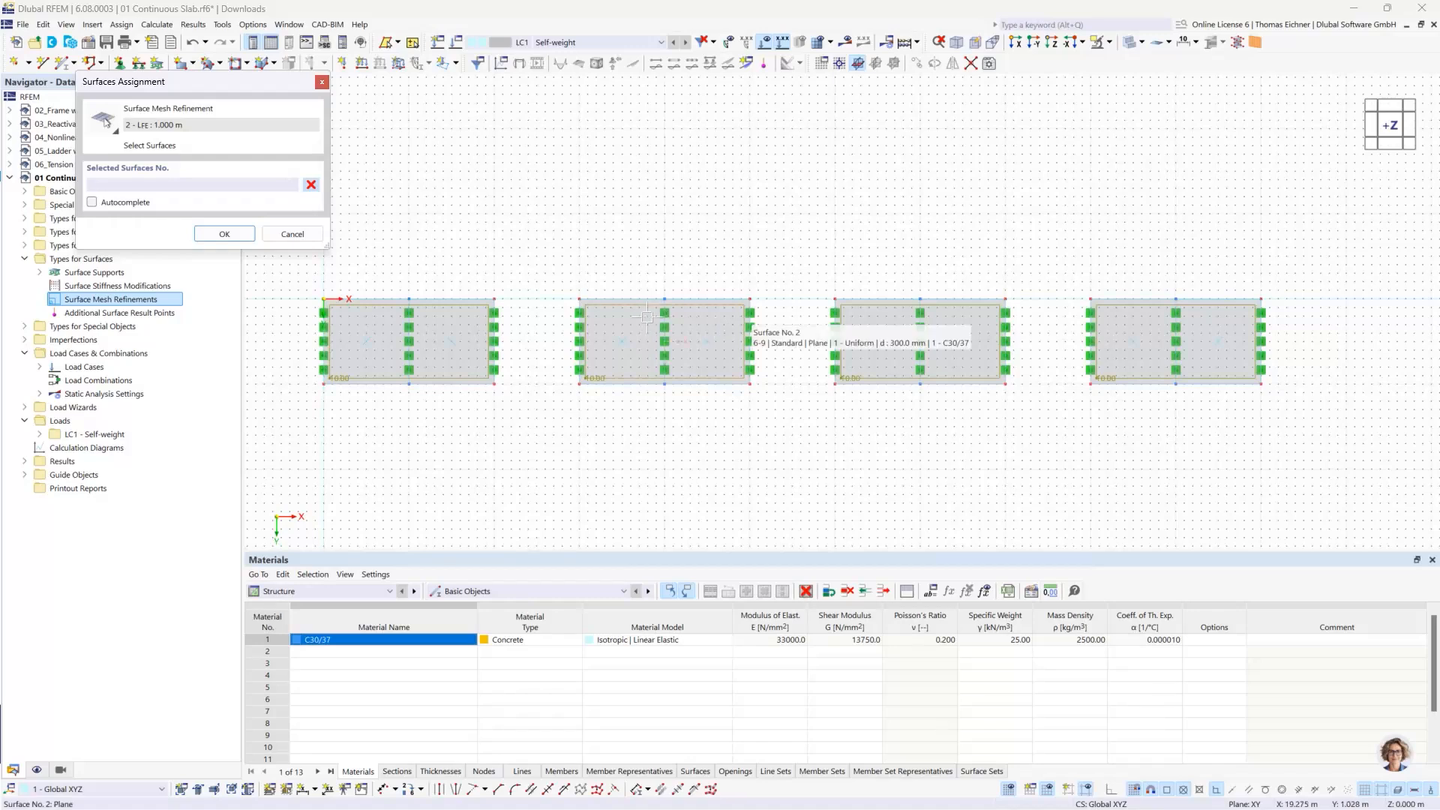
pyautogui.click(647, 316)
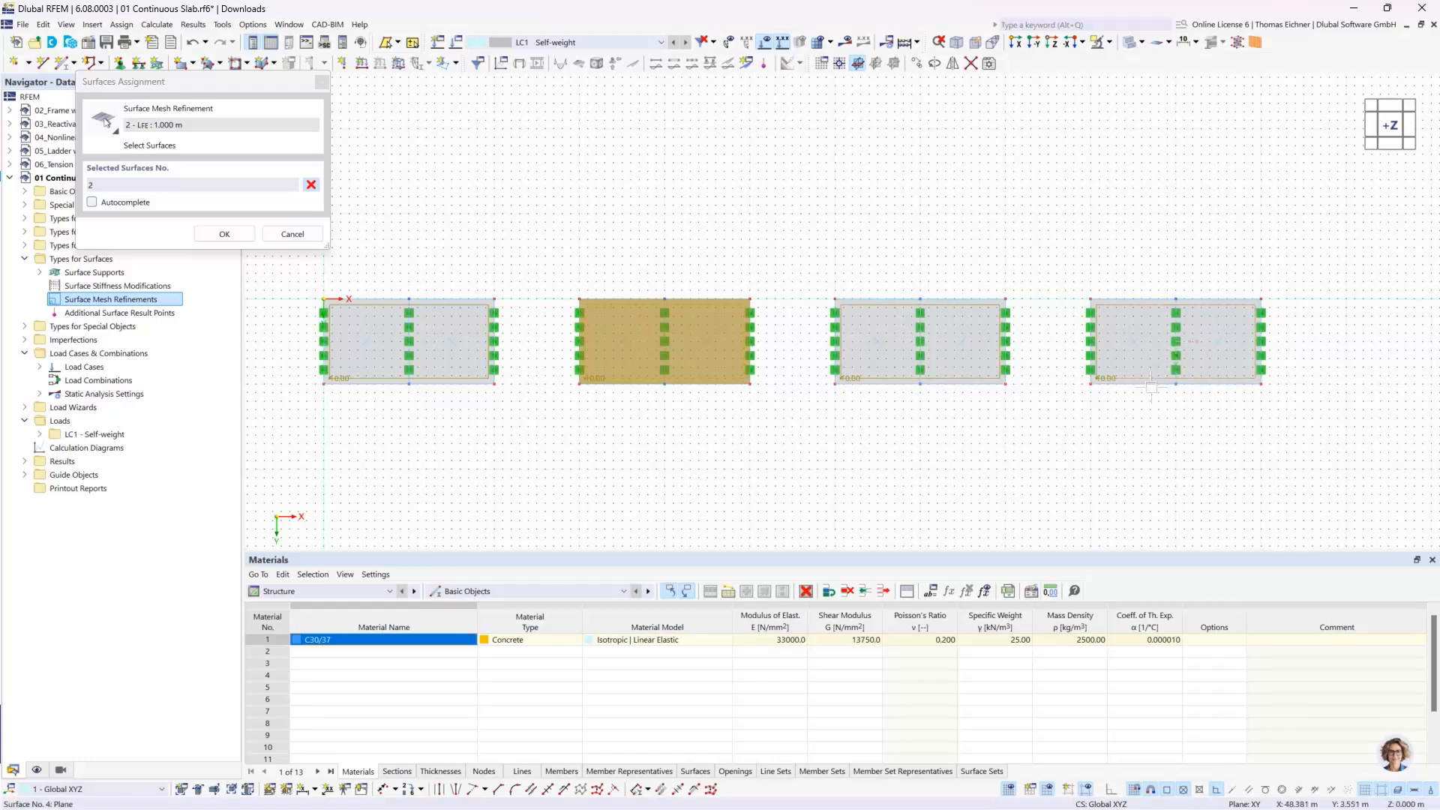
pyautogui.click(225, 234)
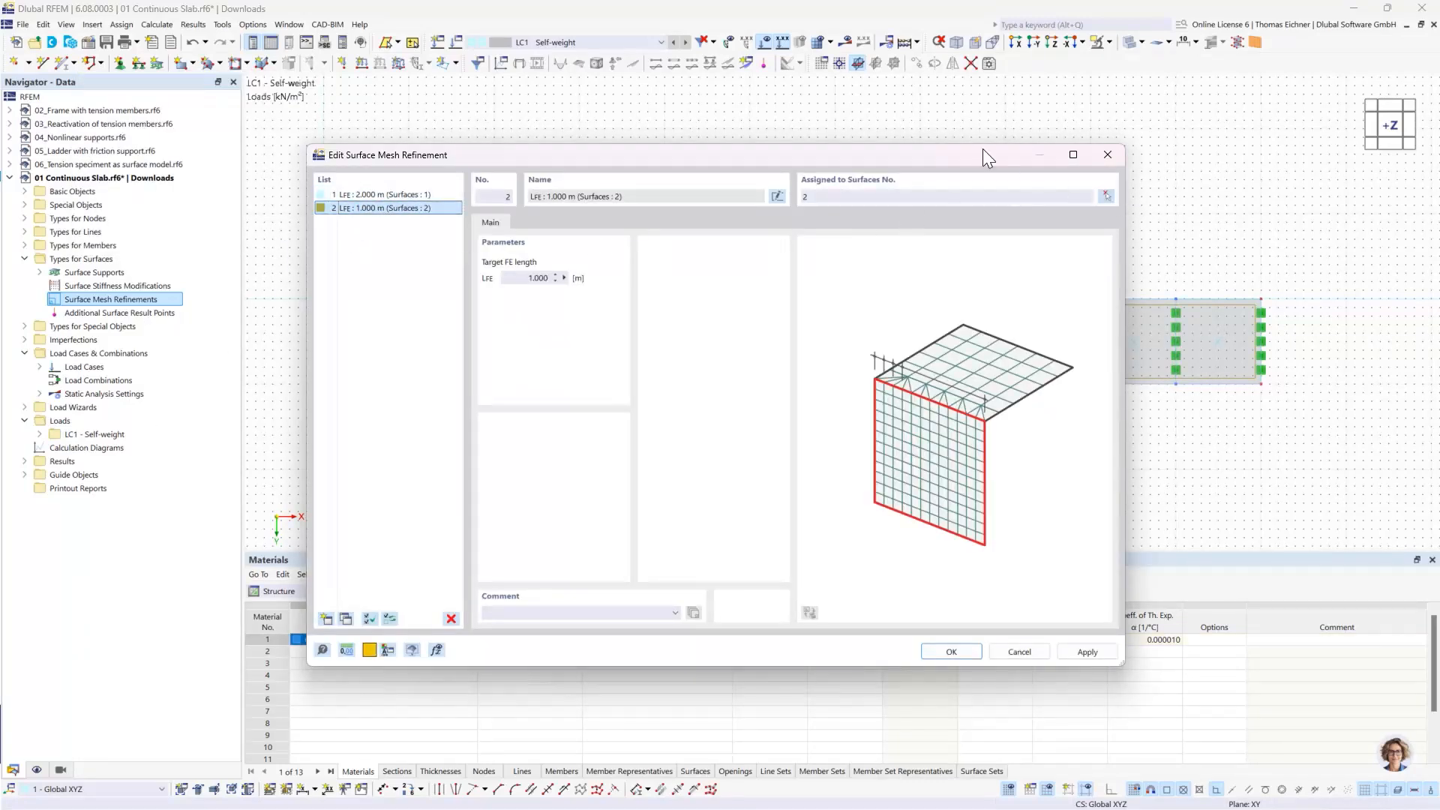
# Step: Copy refinement No. 2 as No. 3, set its target FE length to 0.5 m and assign it to surface 3
pyautogui.moveTo(983, 149); pyautogui.dragTo(956, 159)
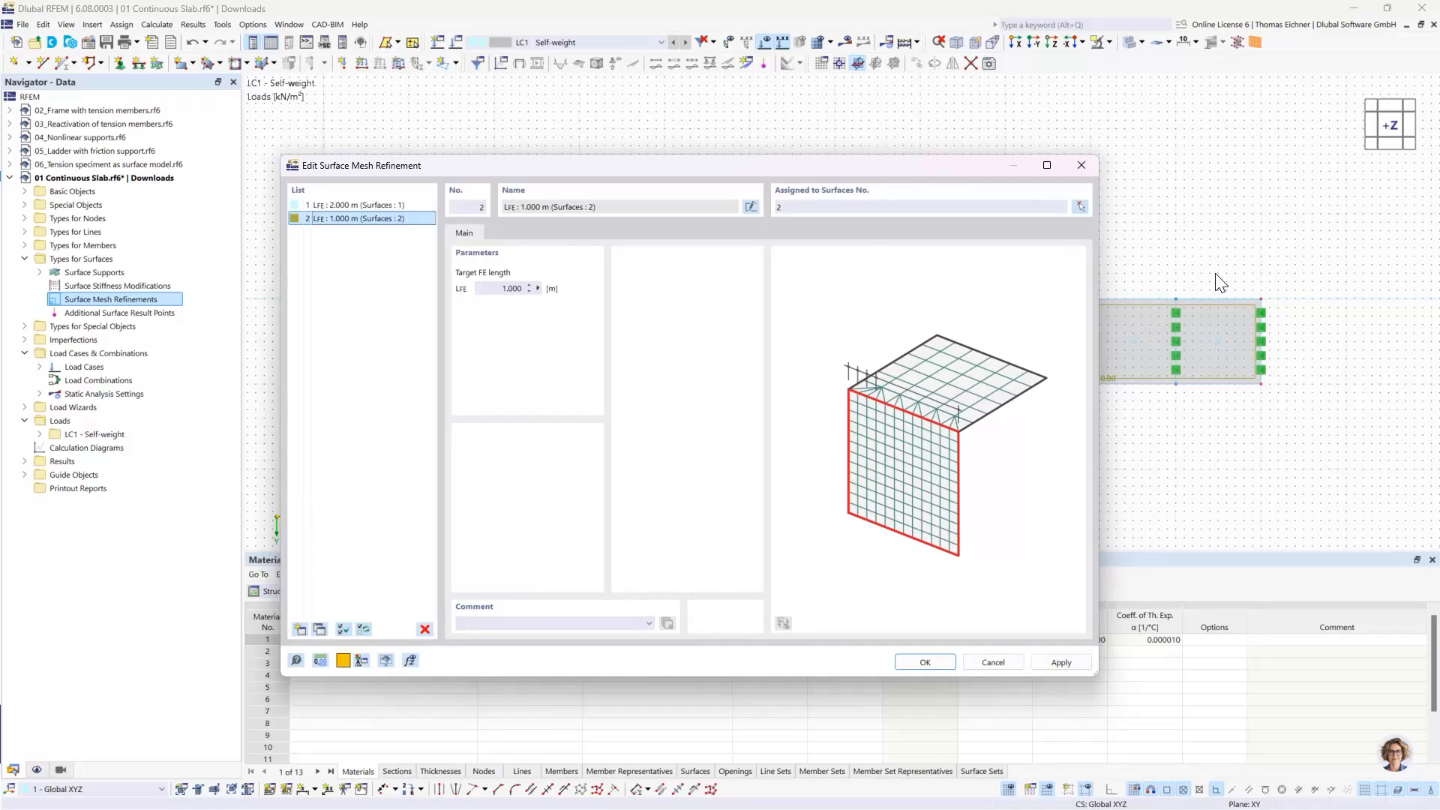
pyautogui.click(319, 627)
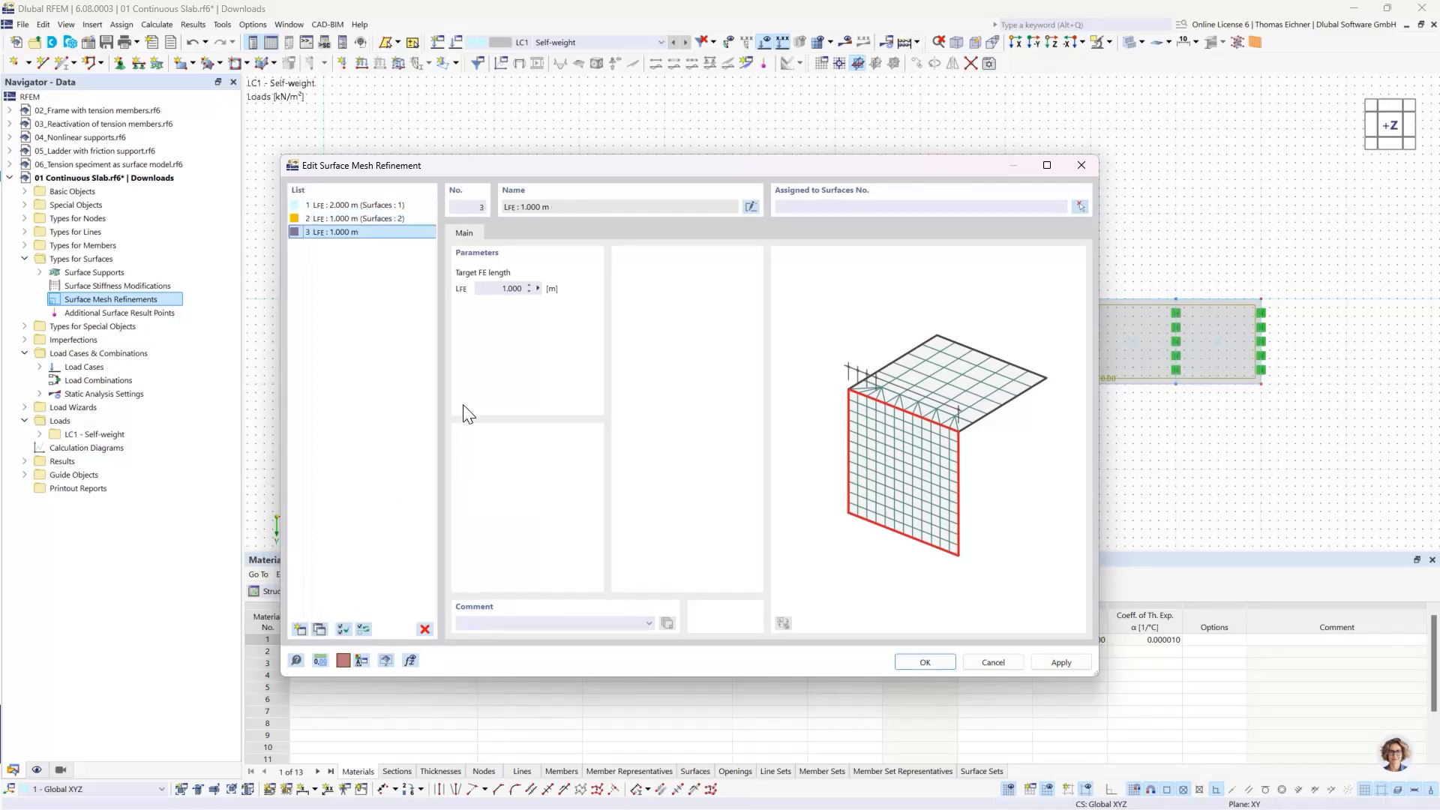
pyautogui.doubleClick(510, 289)
pyautogui.write('0')
pyautogui.click(811, 201)
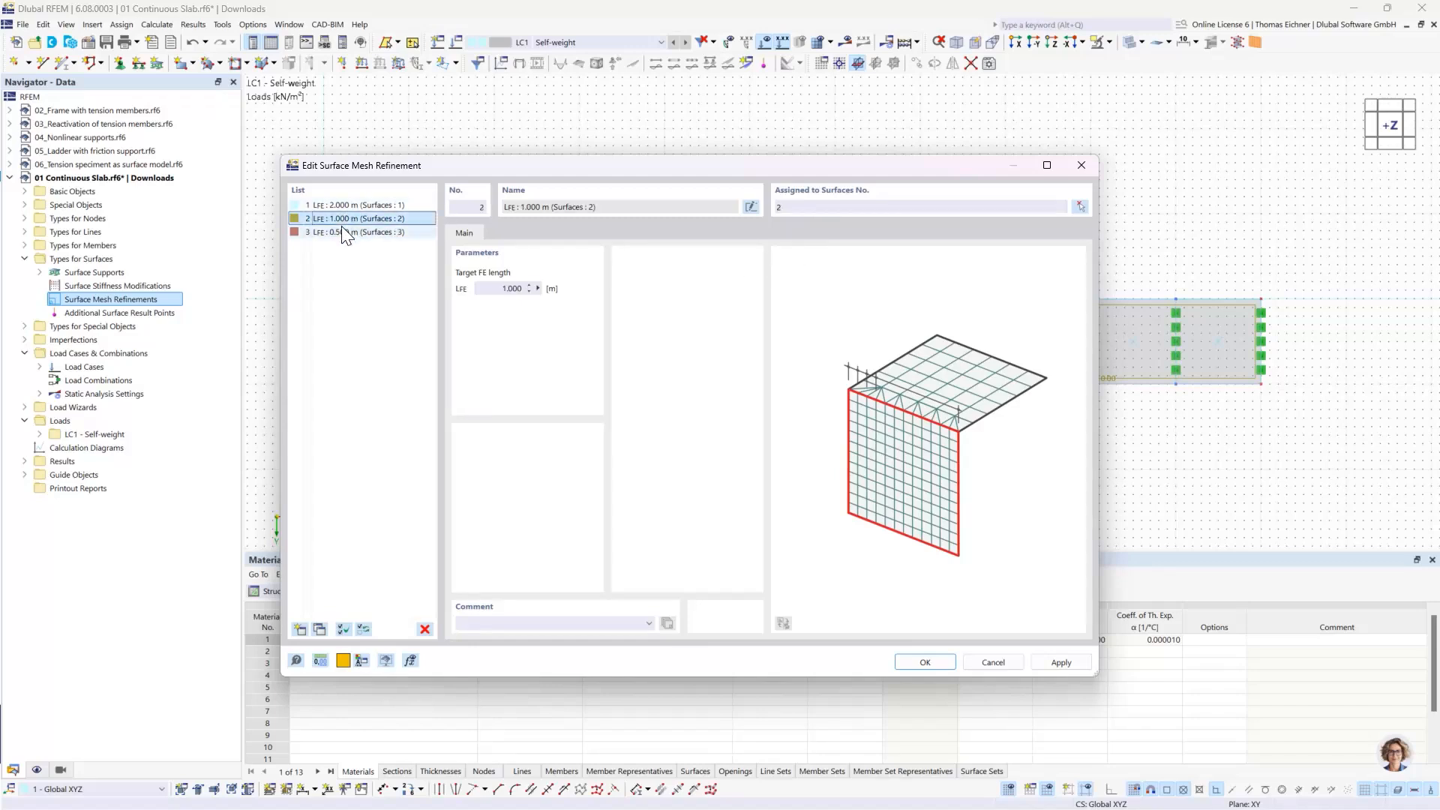
# Step: Create mesh refinement No. 4 from a copy with a target FE length of 0.1 m and assign it to surface 4
pyautogui.click(320, 628)
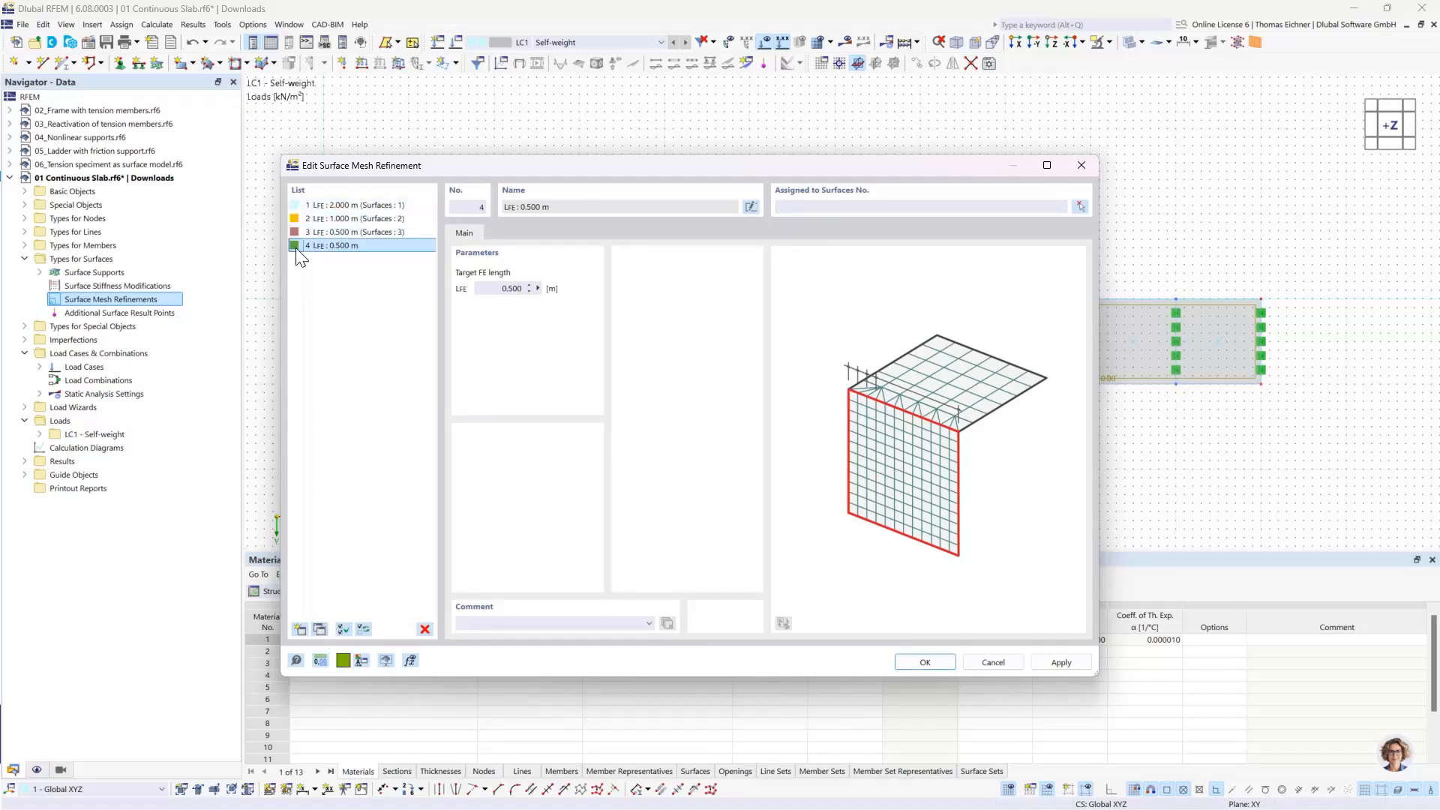
pyautogui.moveTo(489, 288); pyautogui.dragTo(560, 290)
pyautogui.write('0.1')
pyautogui.click(780, 207)
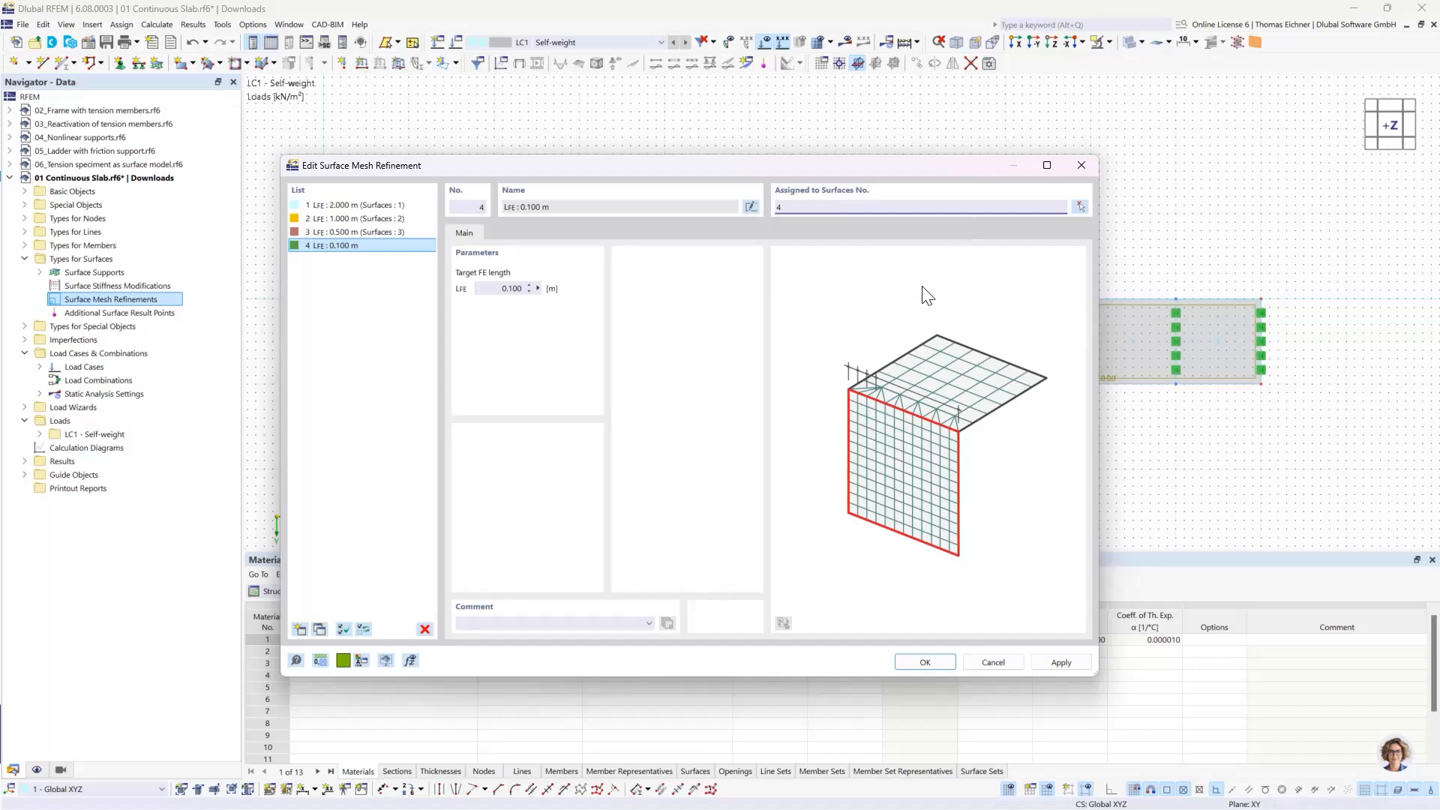
pyautogui.click(393, 241)
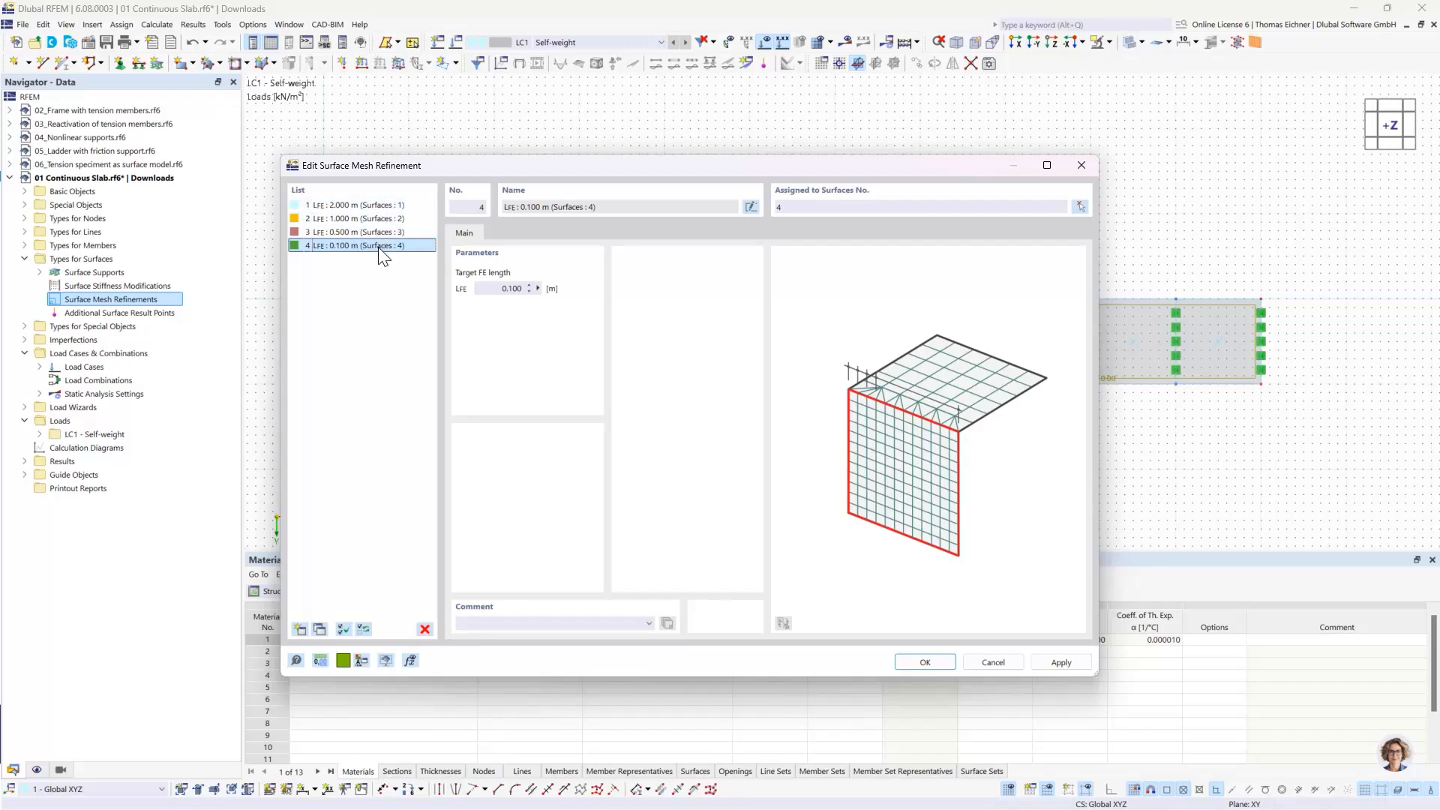
# Step: Place the mesh refinement dialog clear of the row of slabs and accept the four refinements
pyautogui.moveTo(560, 167); pyautogui.dragTo(363, 204)
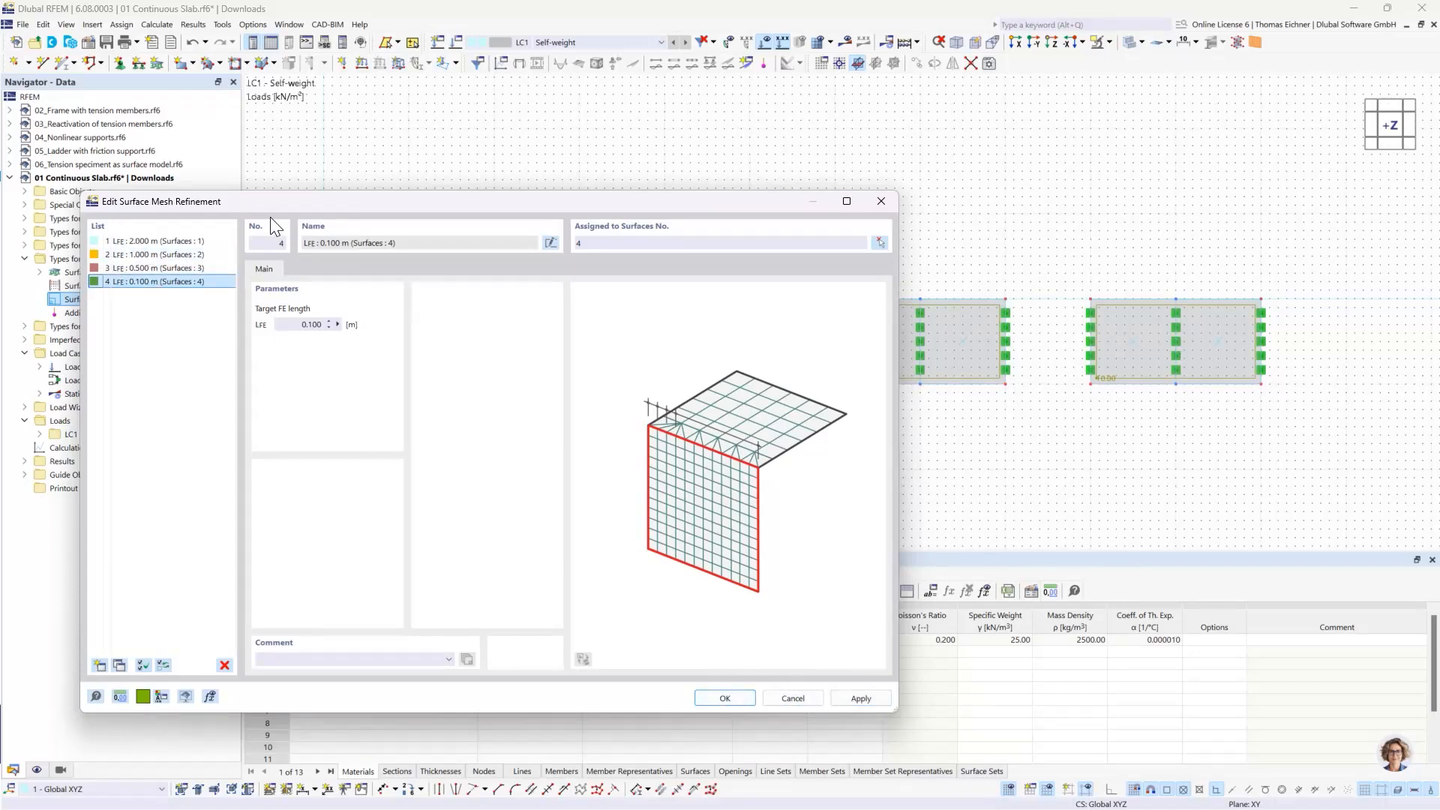
pyautogui.moveTo(241, 202); pyautogui.dragTo(255, 200)
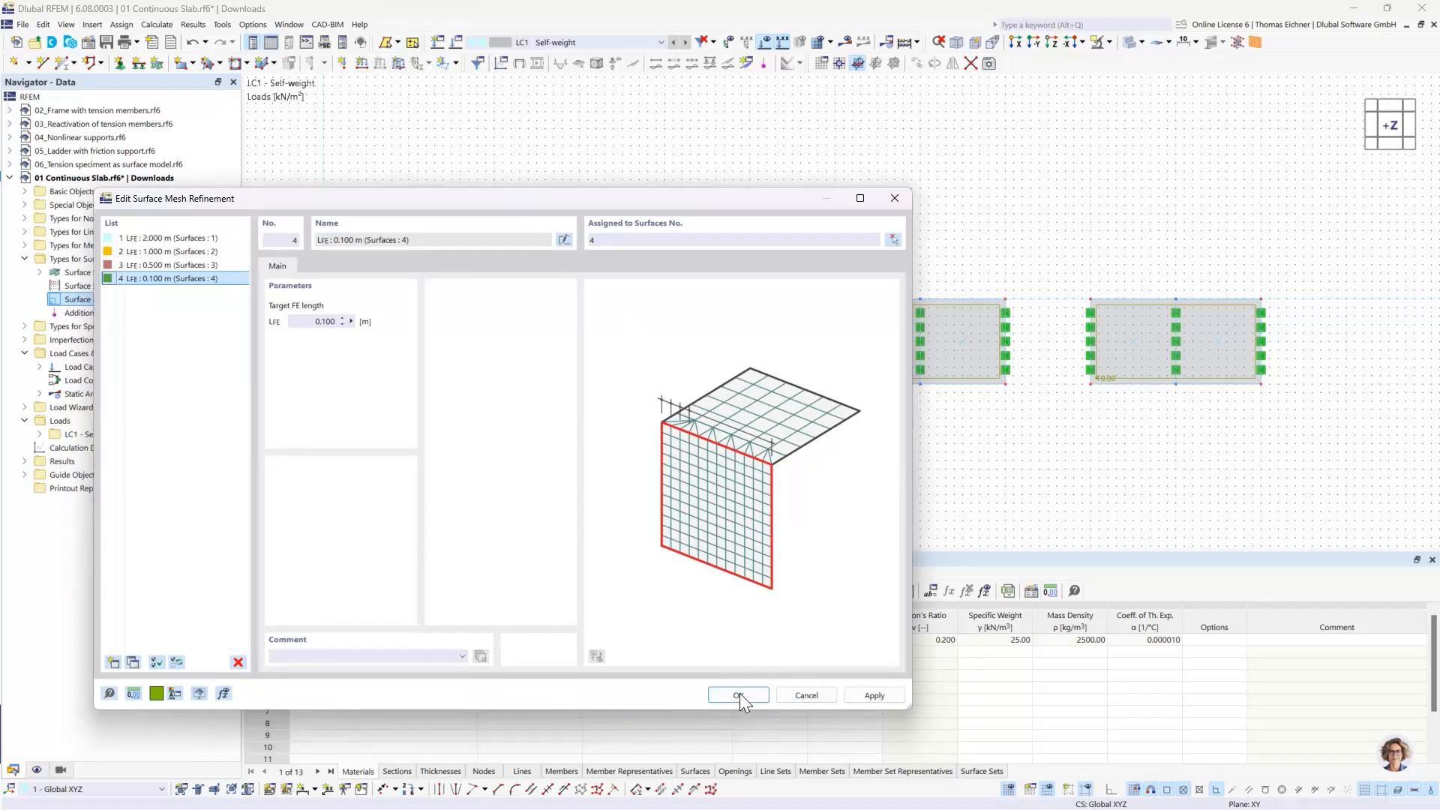
pyautogui.moveTo(572, 201); pyautogui.dragTo(803, 416)
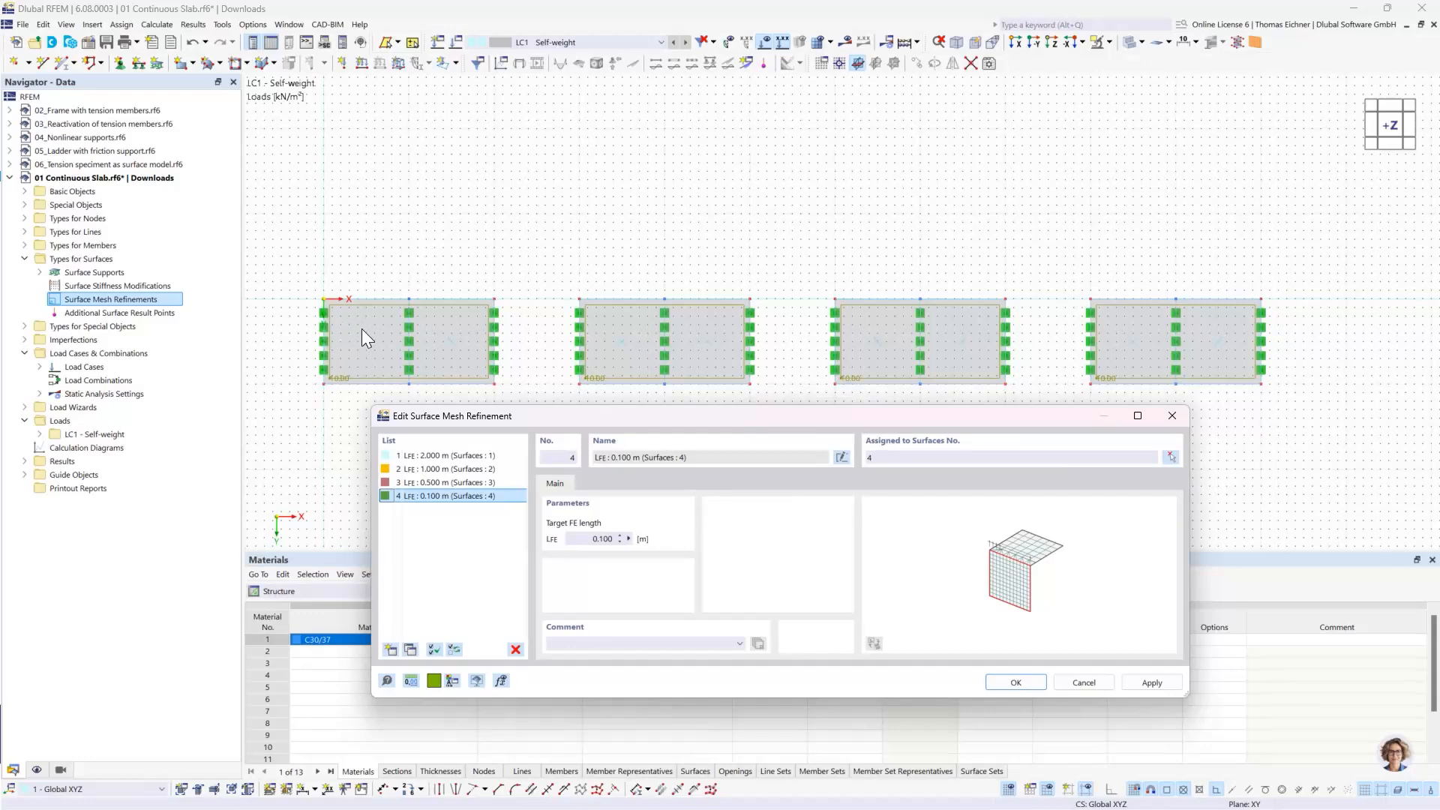
pyautogui.click(1006, 686)
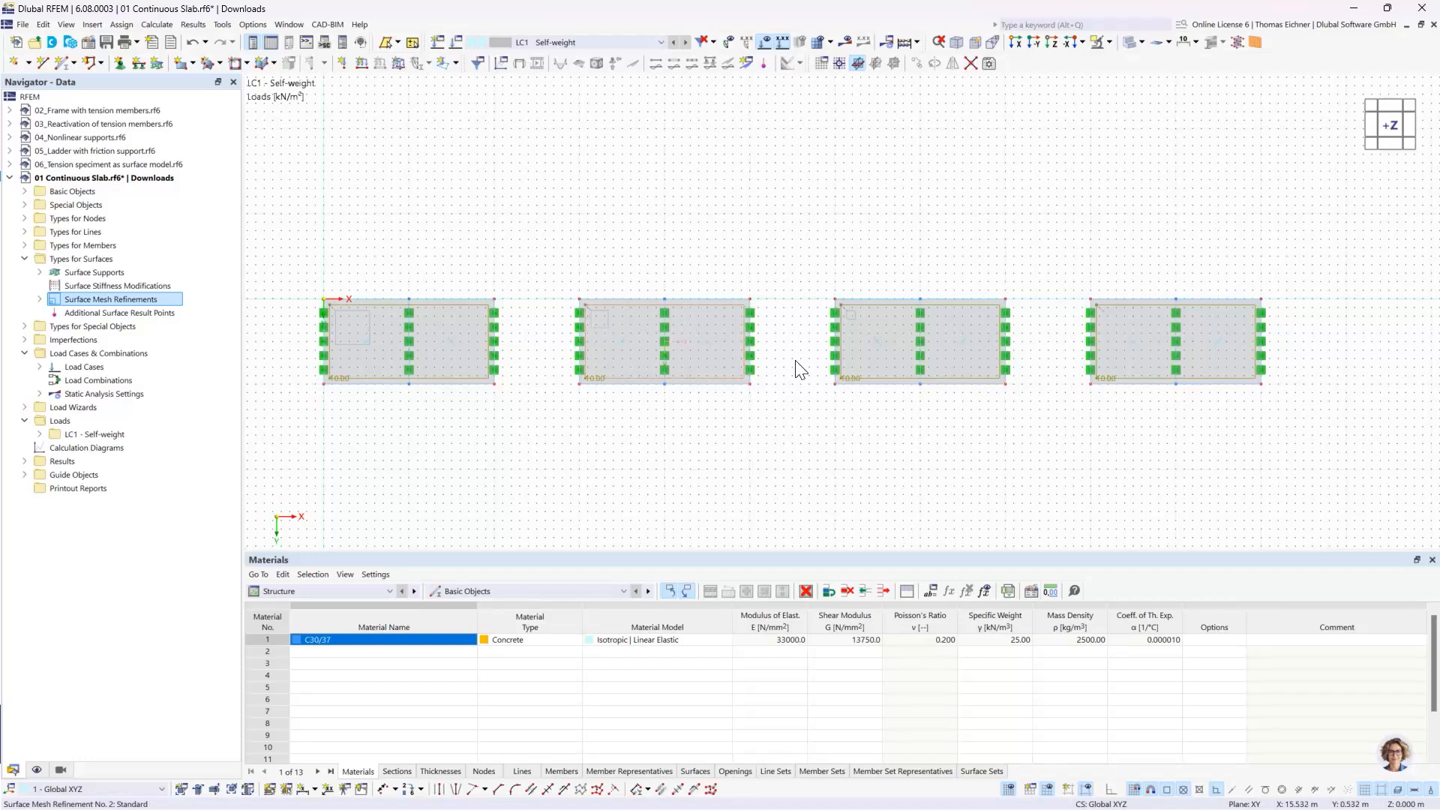
# Step: Display the slabs without surface fill and examine the mesh refinement symbols on each slab
pyautogui.click(1125, 43)
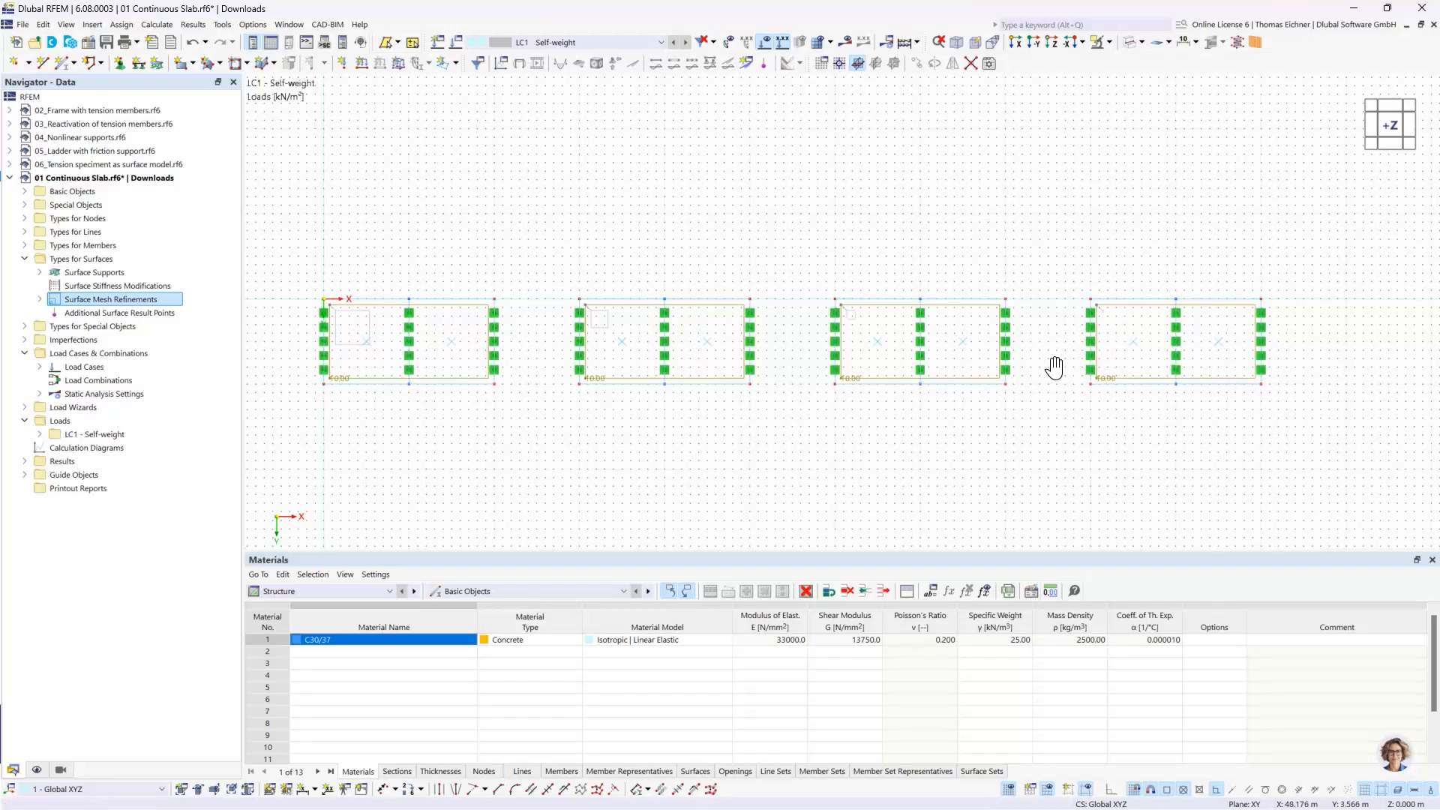
pyautogui.scroll(3, 1065, 362)
pyautogui.scroll(3, 1104, 362)
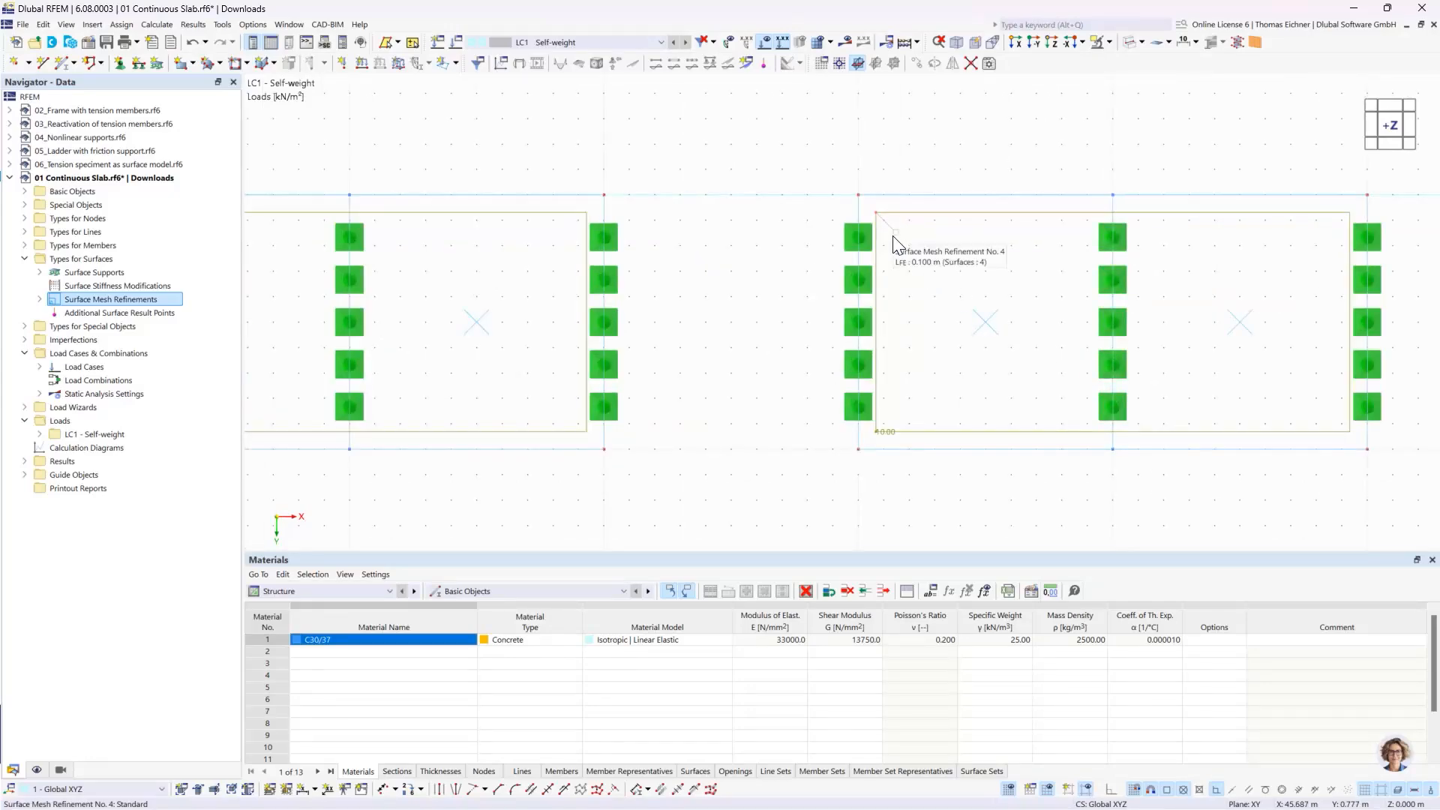
pyautogui.scroll(-5, 897, 234)
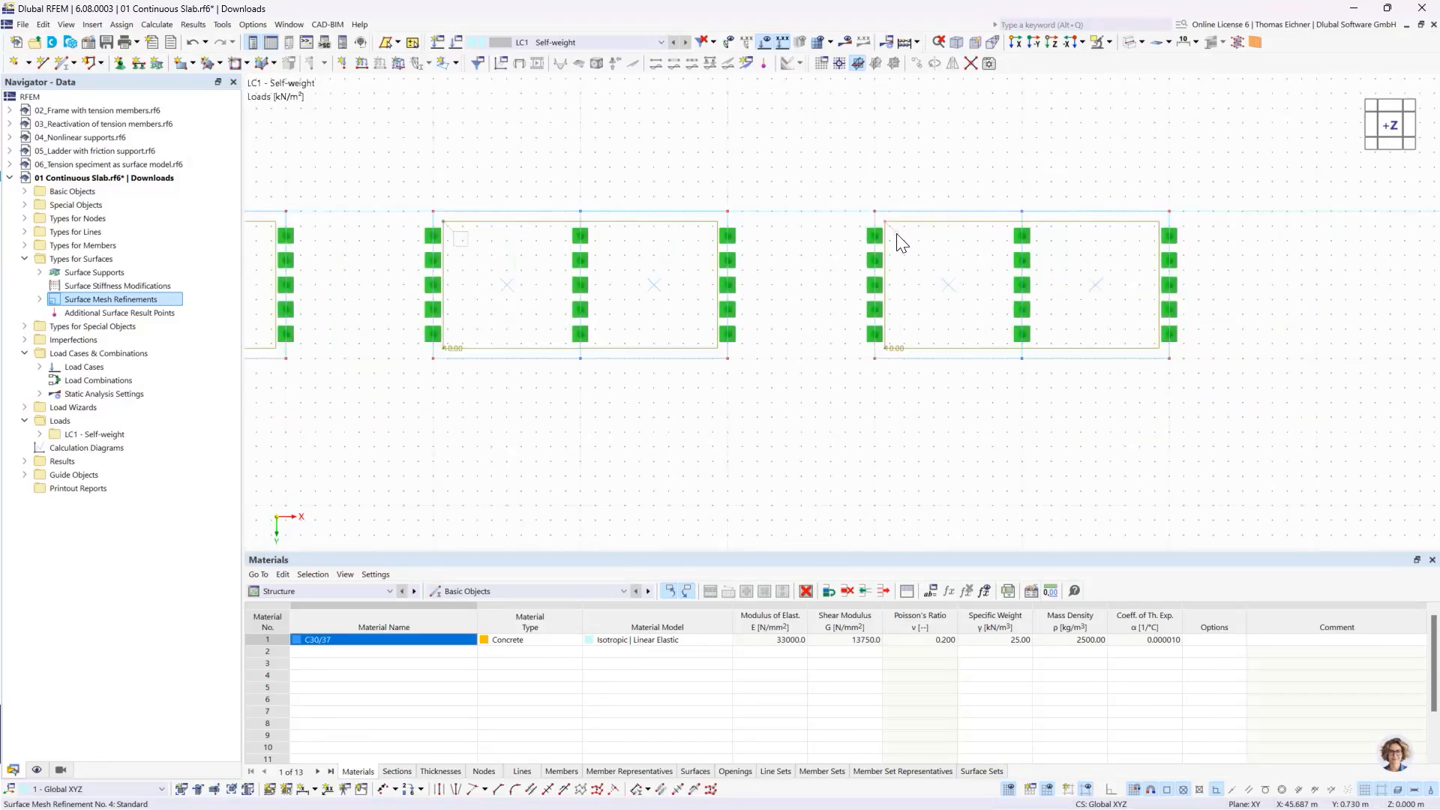
pyautogui.scroll(-2, 897, 233)
pyautogui.moveTo(447, 193); pyautogui.dragTo(429, 233, button='middle')
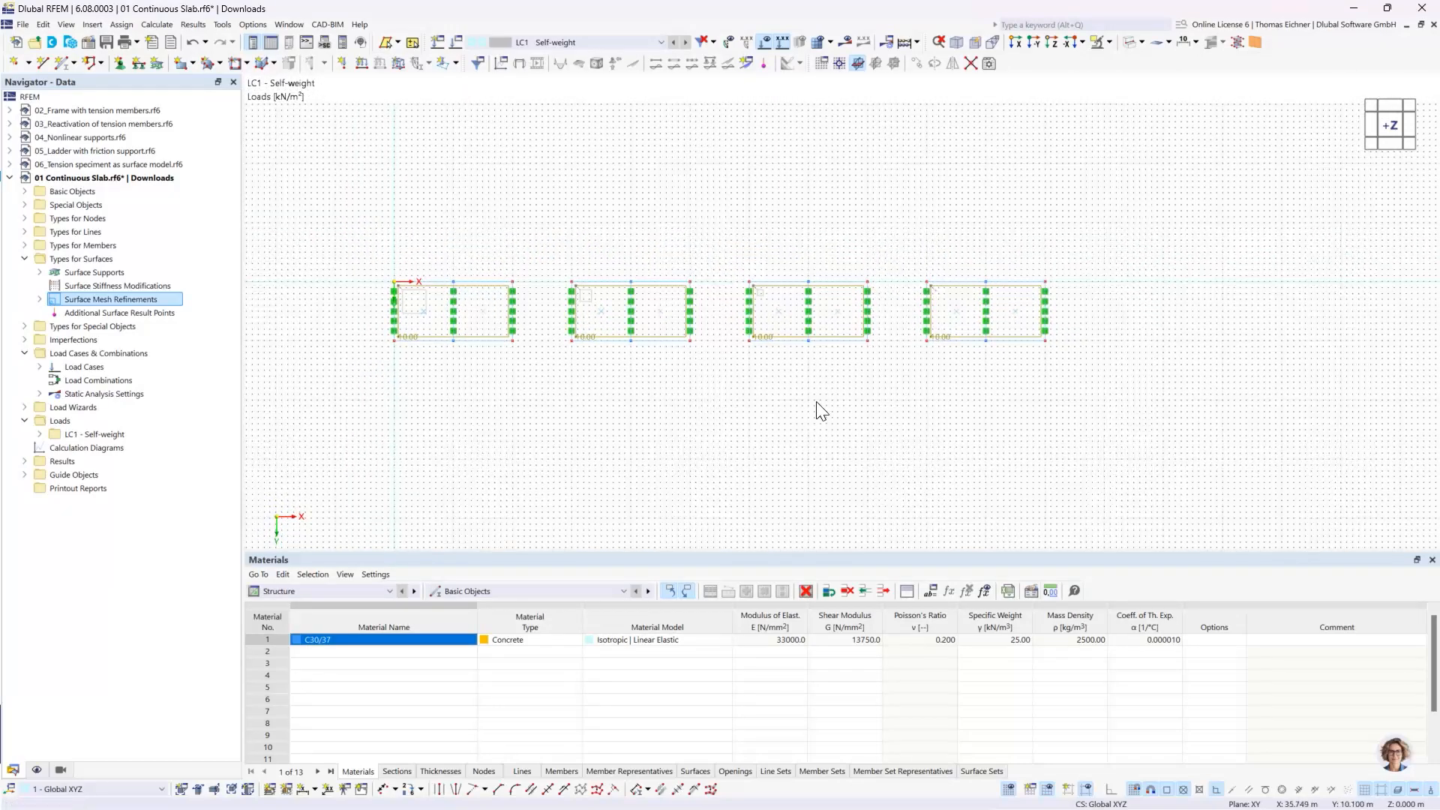
pyautogui.scroll(1, 497, 370)
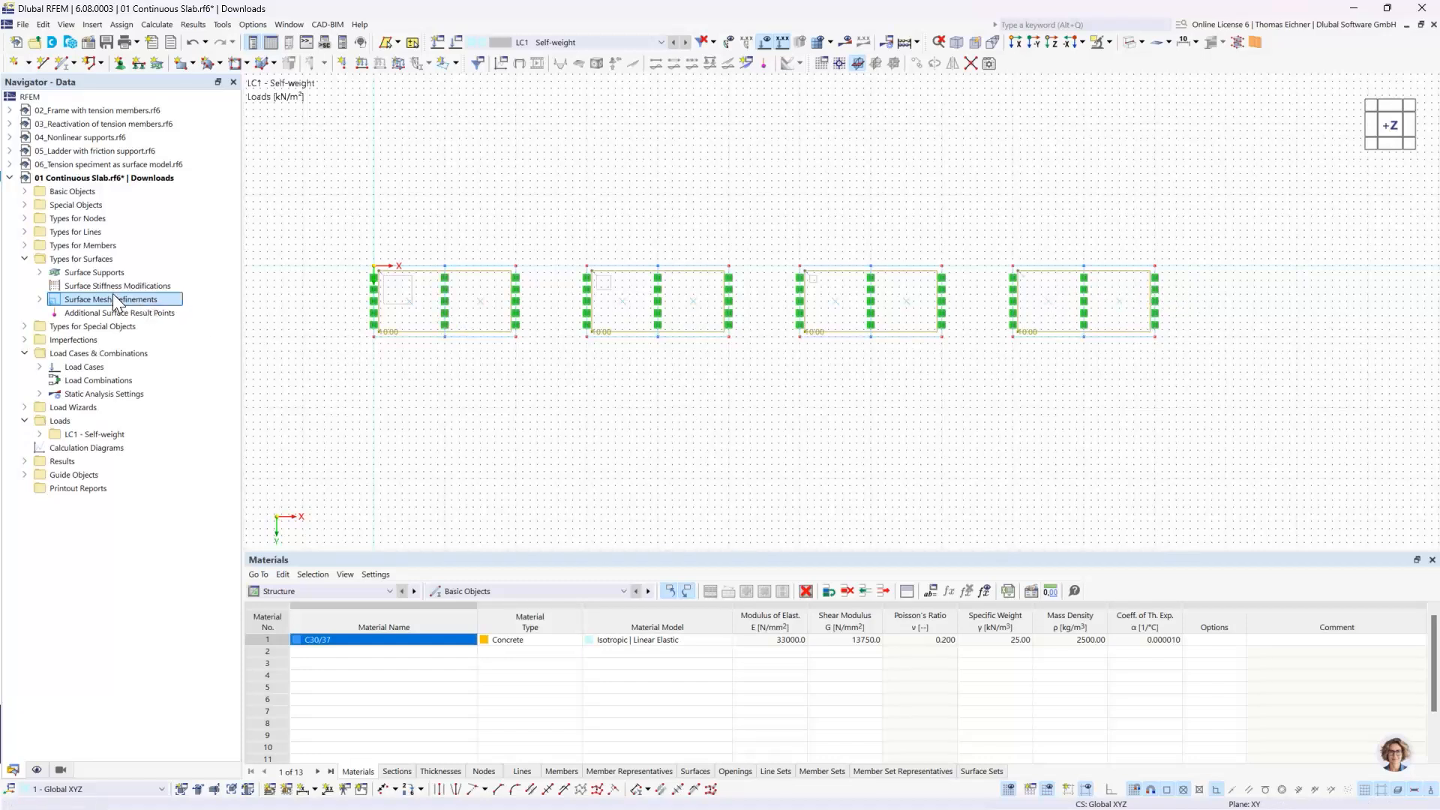
# Step: Collapse the Types for Surfaces branch in the model tree
pyautogui.click(25, 259)
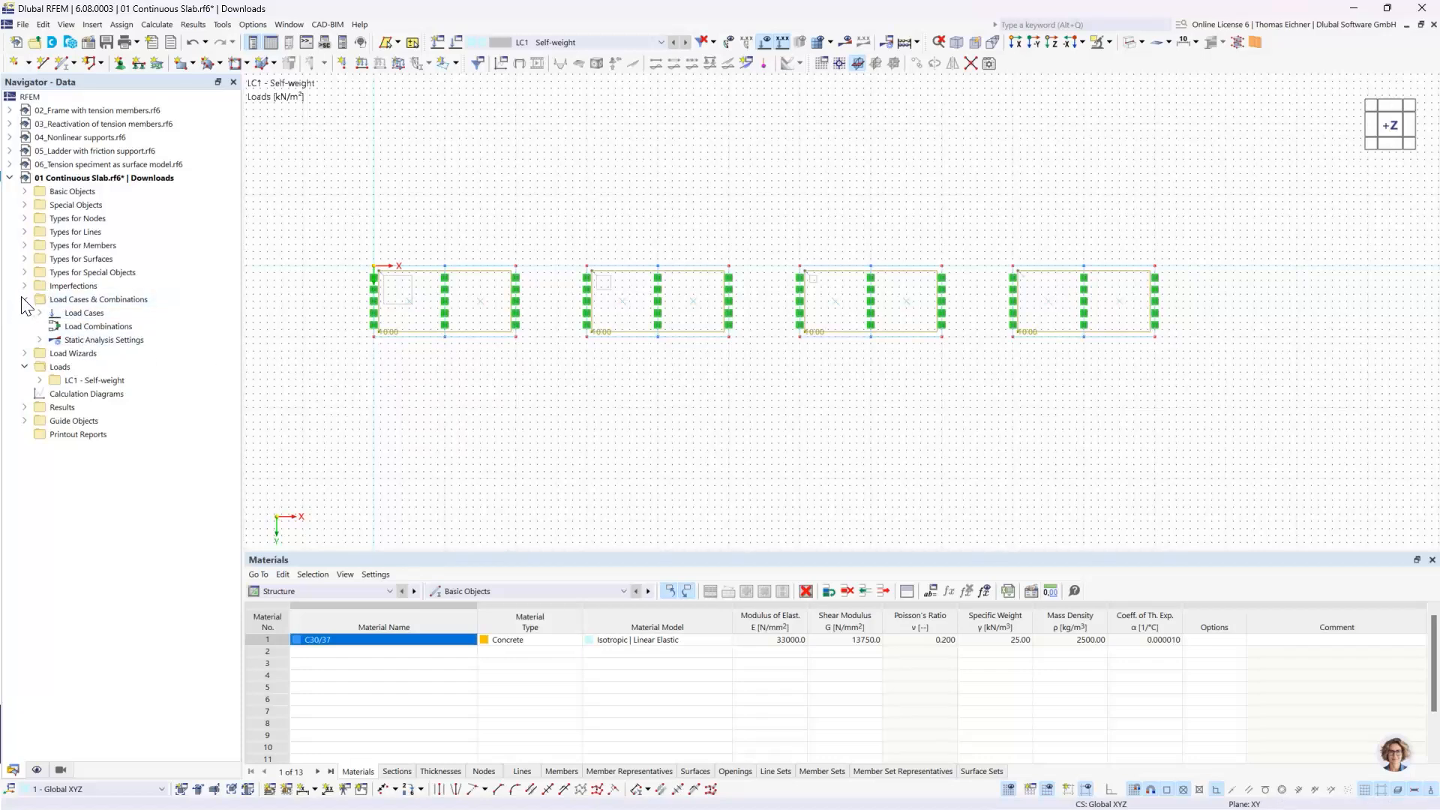
# Step: Create a two-point result section through all four slabs from X 0, Y 2.5 m to X 55, Y 2.5 m, projected globally in Z
pyautogui.doubleClick(66, 299)
pyautogui.click(26, 205)
pyautogui.click(68, 208)
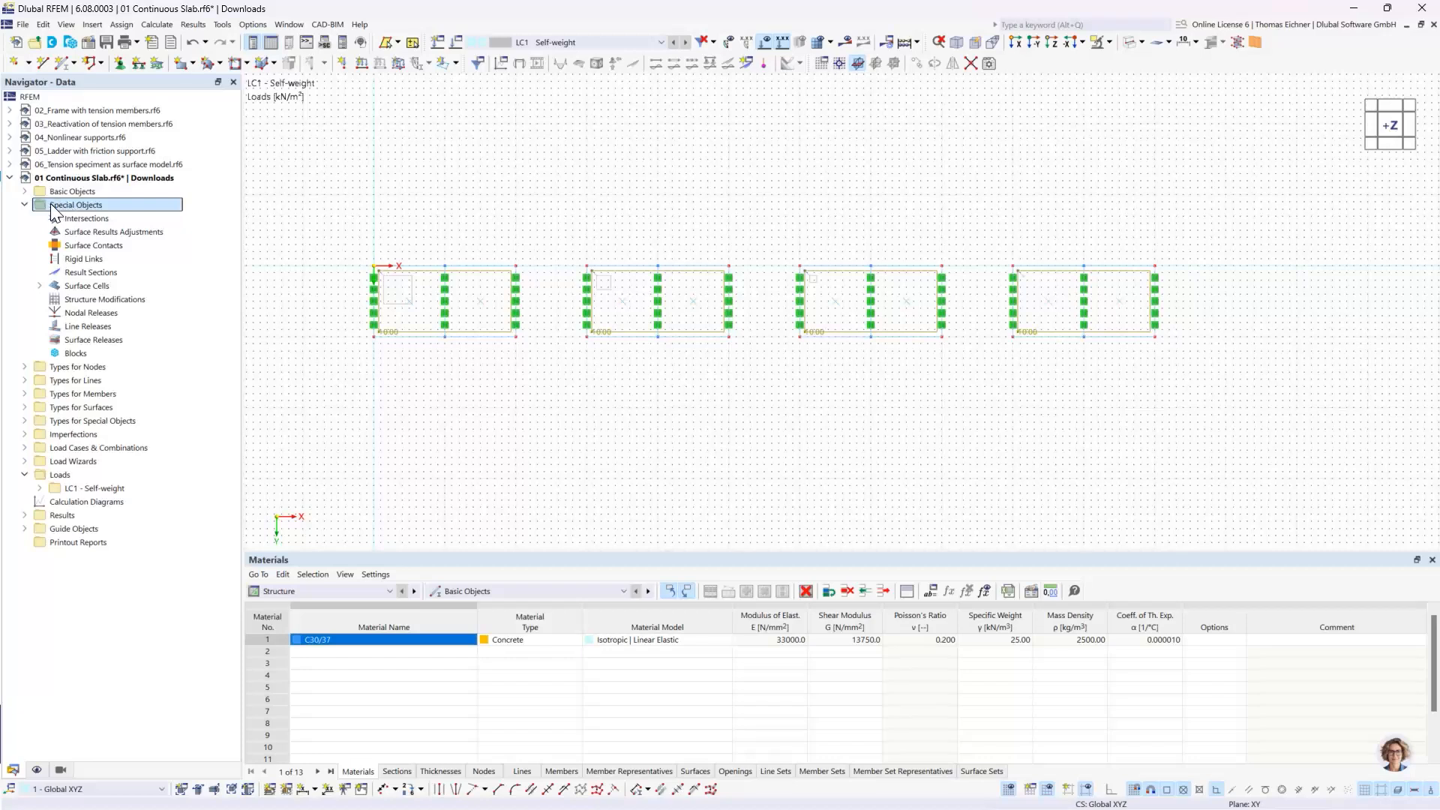
pyautogui.click(94, 274)
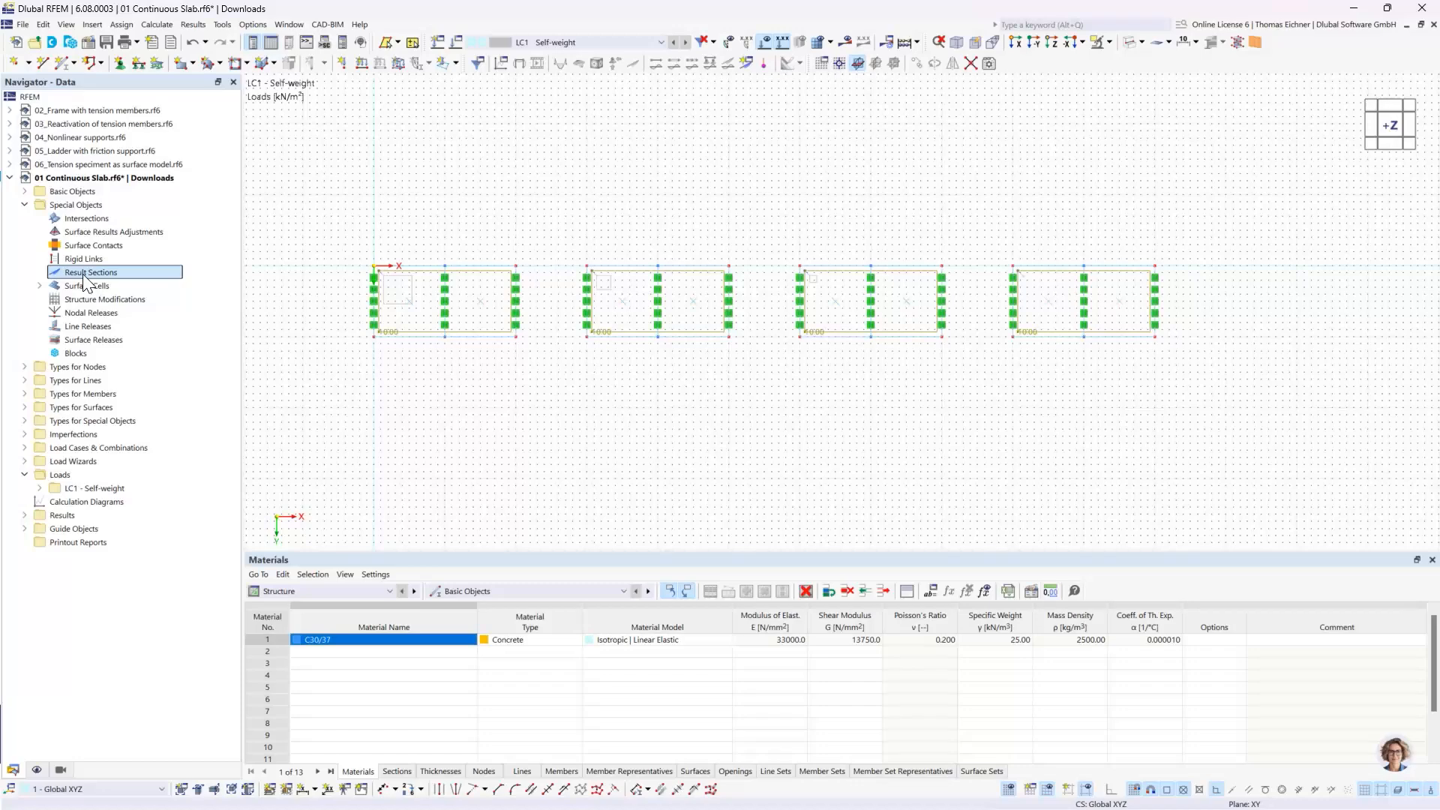
pyautogui.doubleClick(115, 271)
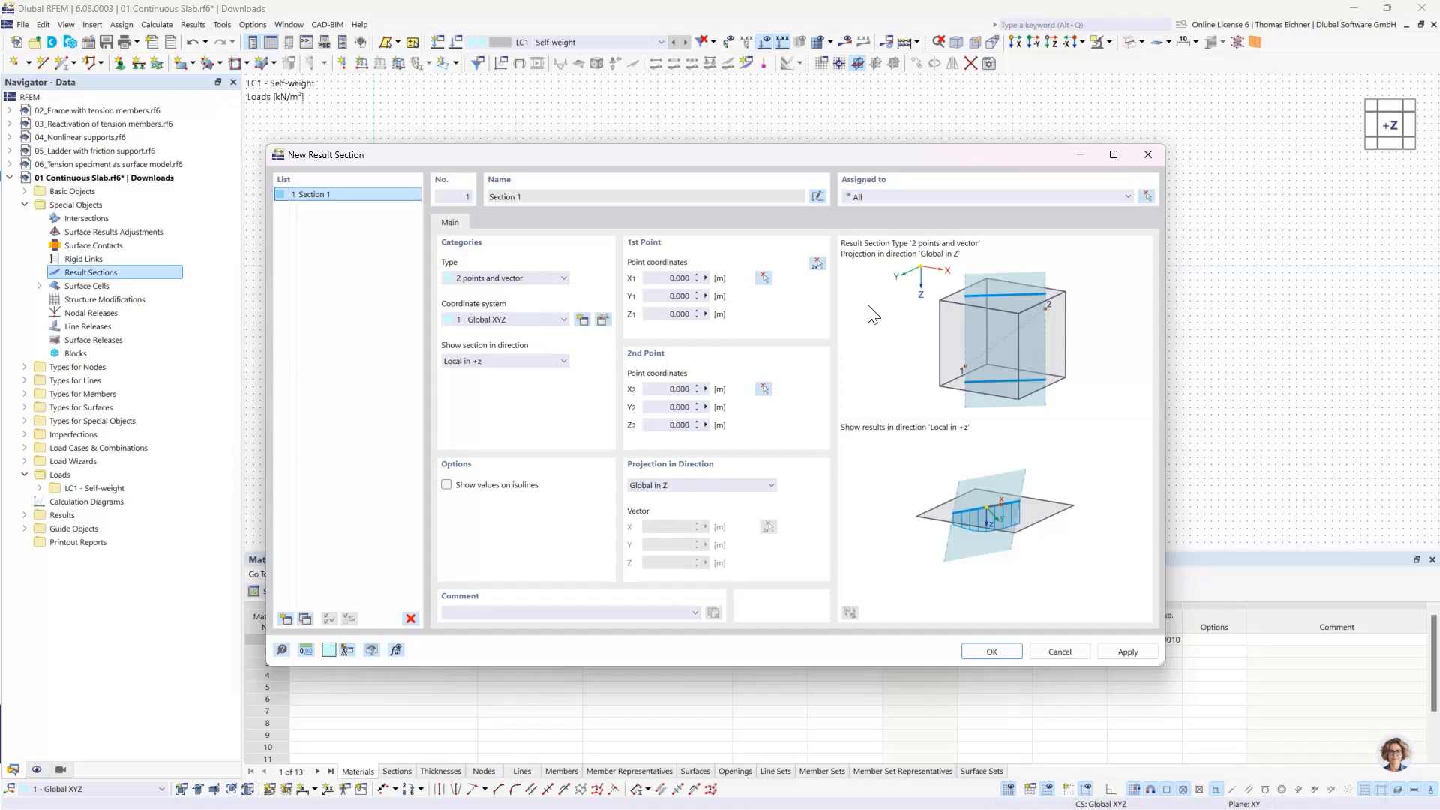
pyautogui.click(816, 263)
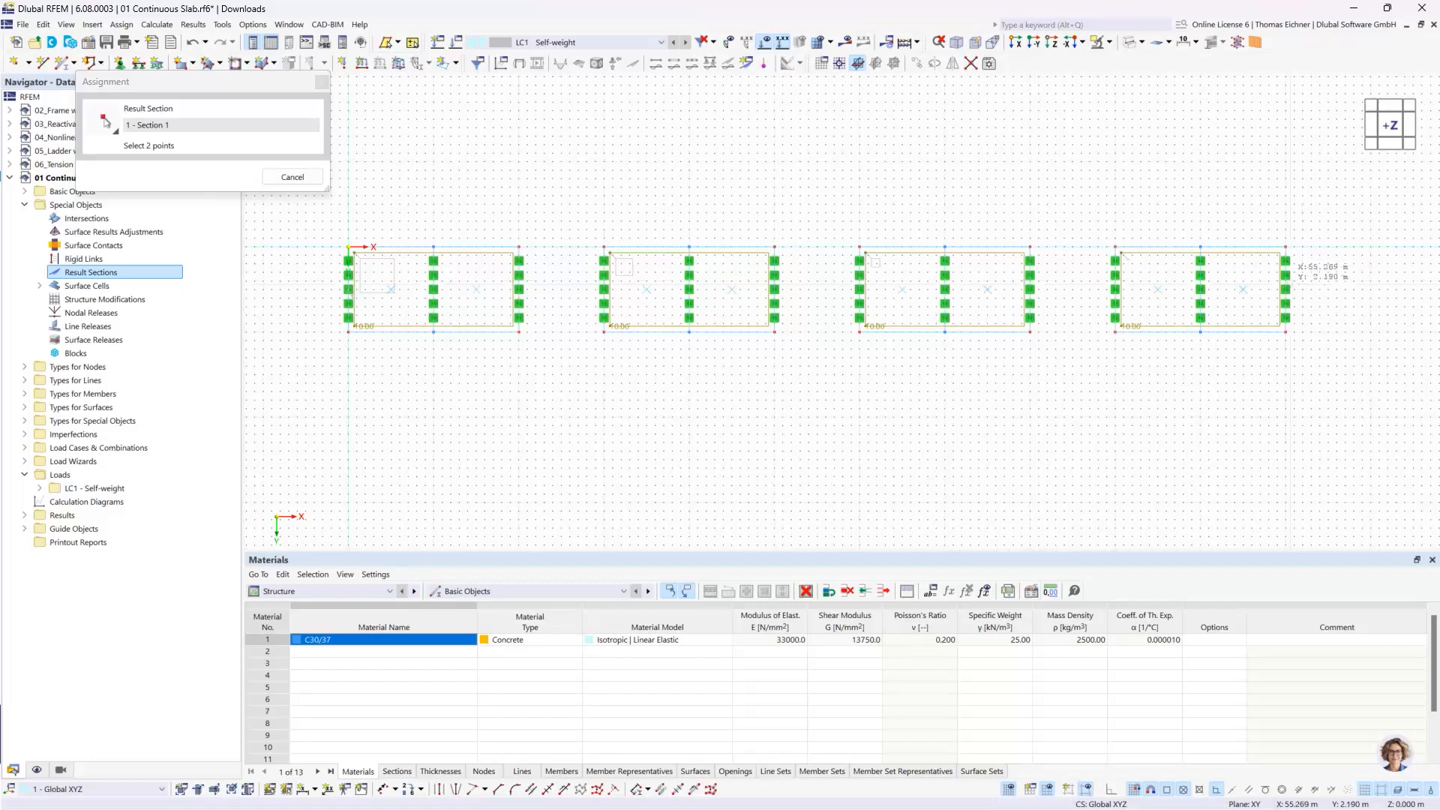
pyautogui.scroll(3, 1285, 276)
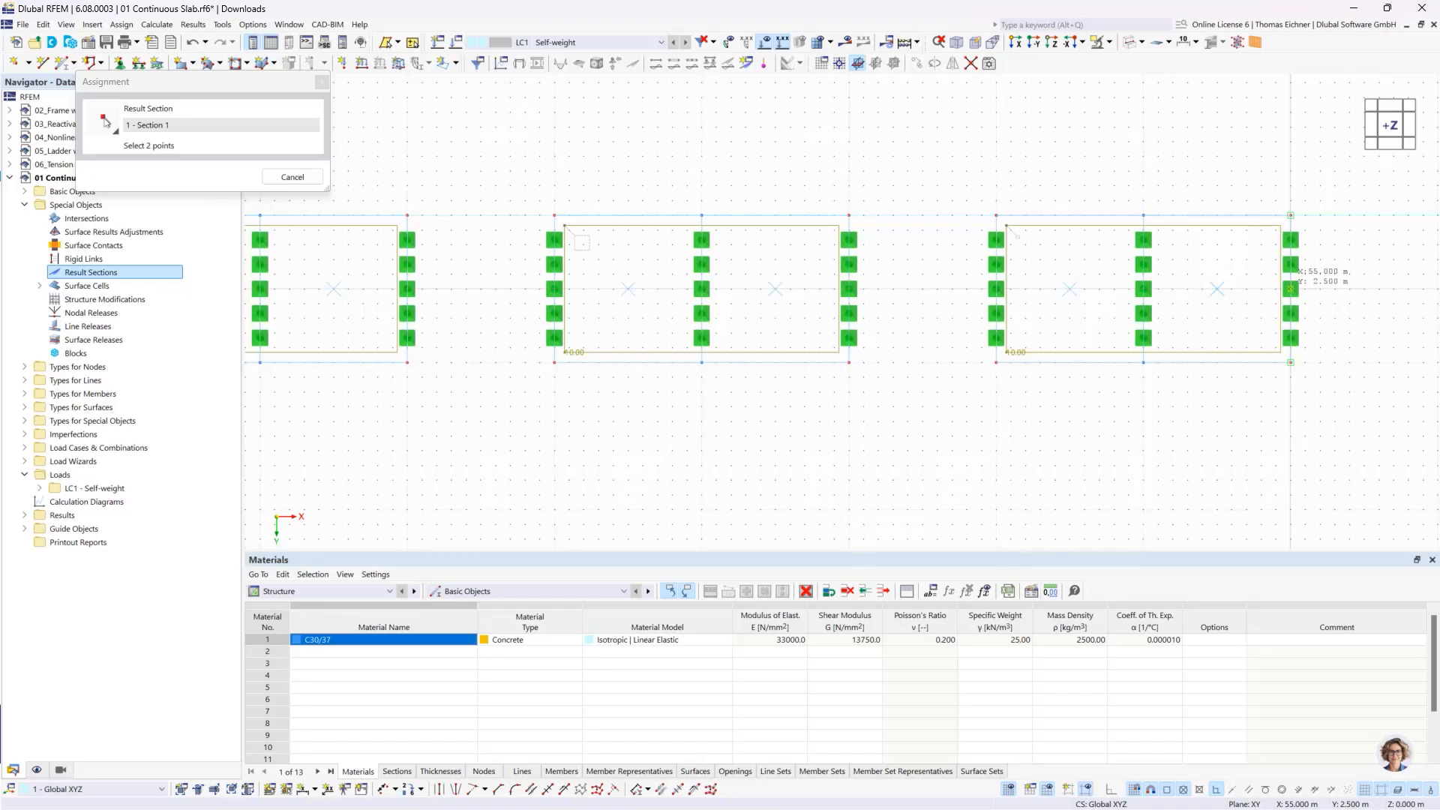
pyautogui.click(1290, 288)
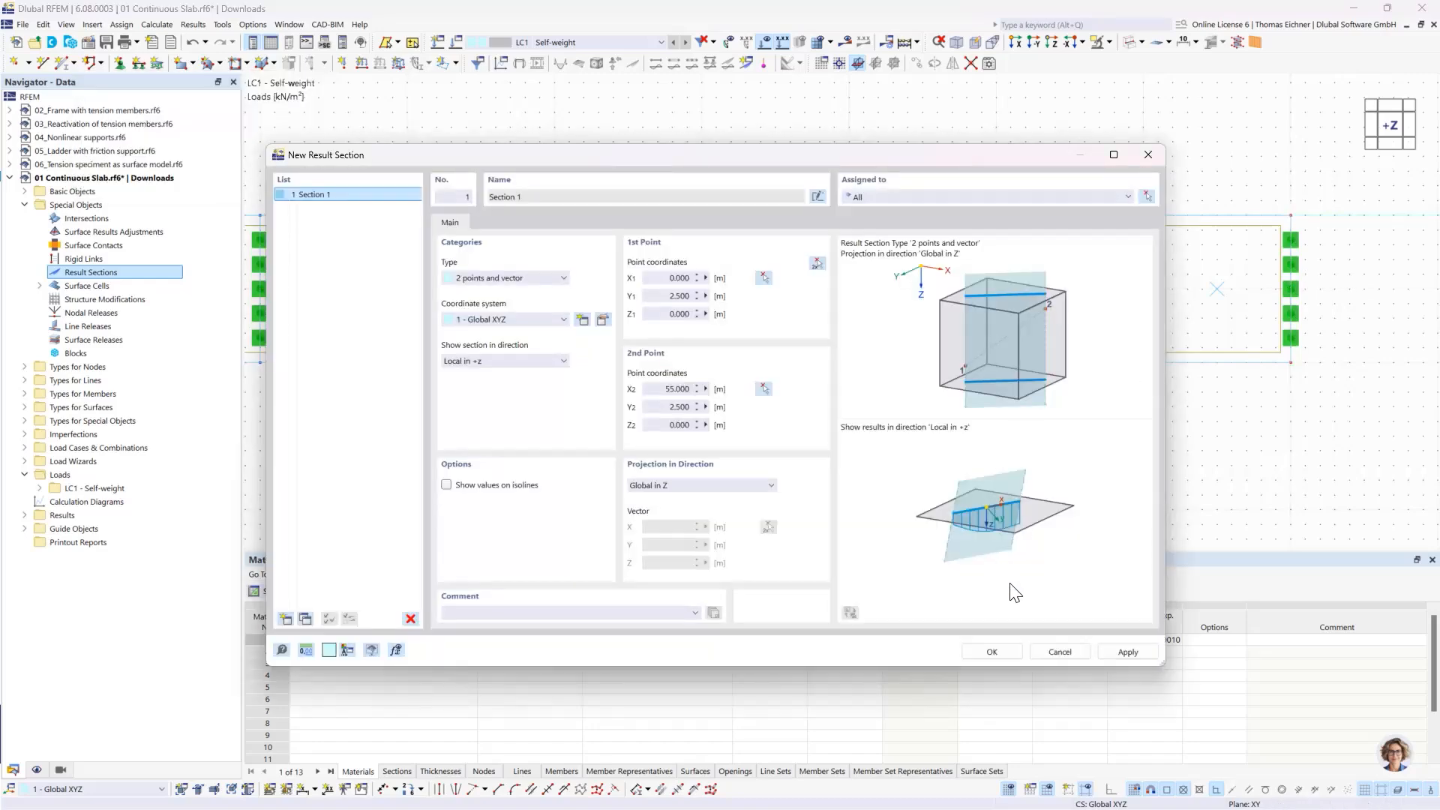
pyautogui.click(993, 651)
# Step: Inspect the slab row and its surface loads against the Y-axis and from above, and display the model in transparent mode
pyautogui.scroll(-2, 1020, 450)
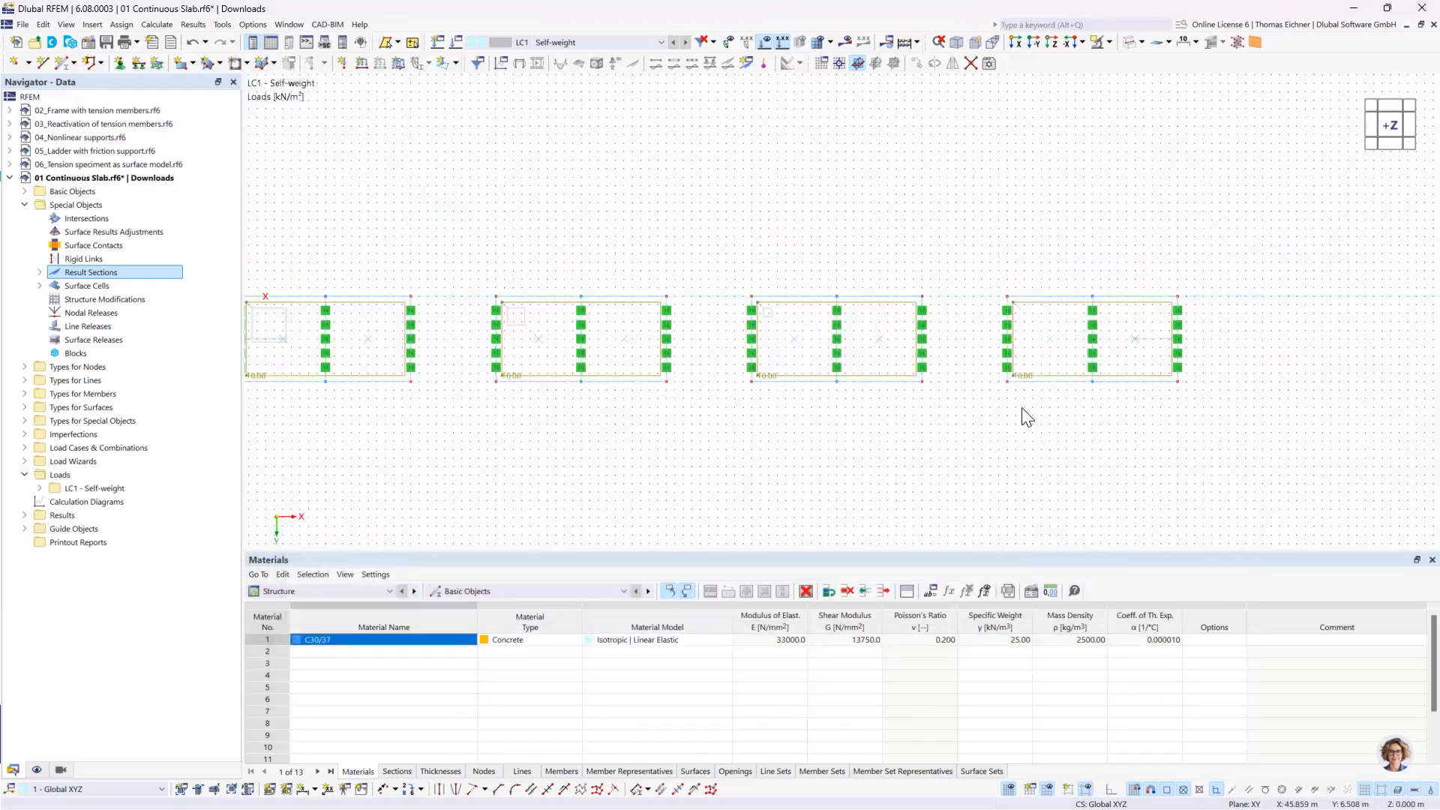
pyautogui.moveTo(1007, 443)
pyautogui.keyDown('ctrl'); pyautogui.mouseDown(button='middle')
pyautogui.moveTo(1073, 363)
pyautogui.moveTo(807, 251)
pyautogui.moveTo(804, 267)
pyautogui.moveTo(878, 292)
pyautogui.moveTo(965, 202)
pyautogui.moveTo(997, 273)
pyautogui.moveTo(1009, 418)
pyautogui.mouseUp(button='middle'); pyautogui.keyUp('ctrl')
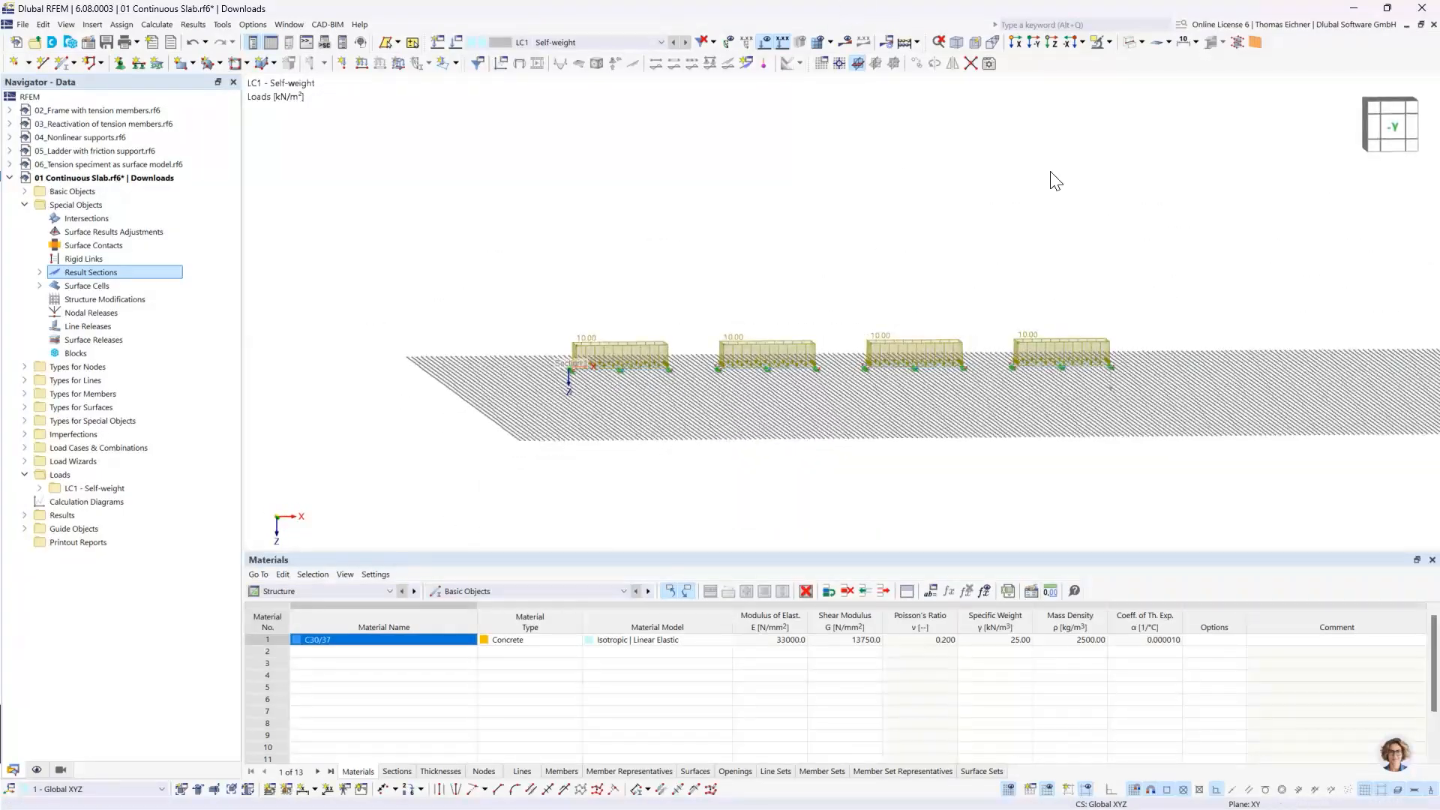
pyautogui.click(1032, 43)
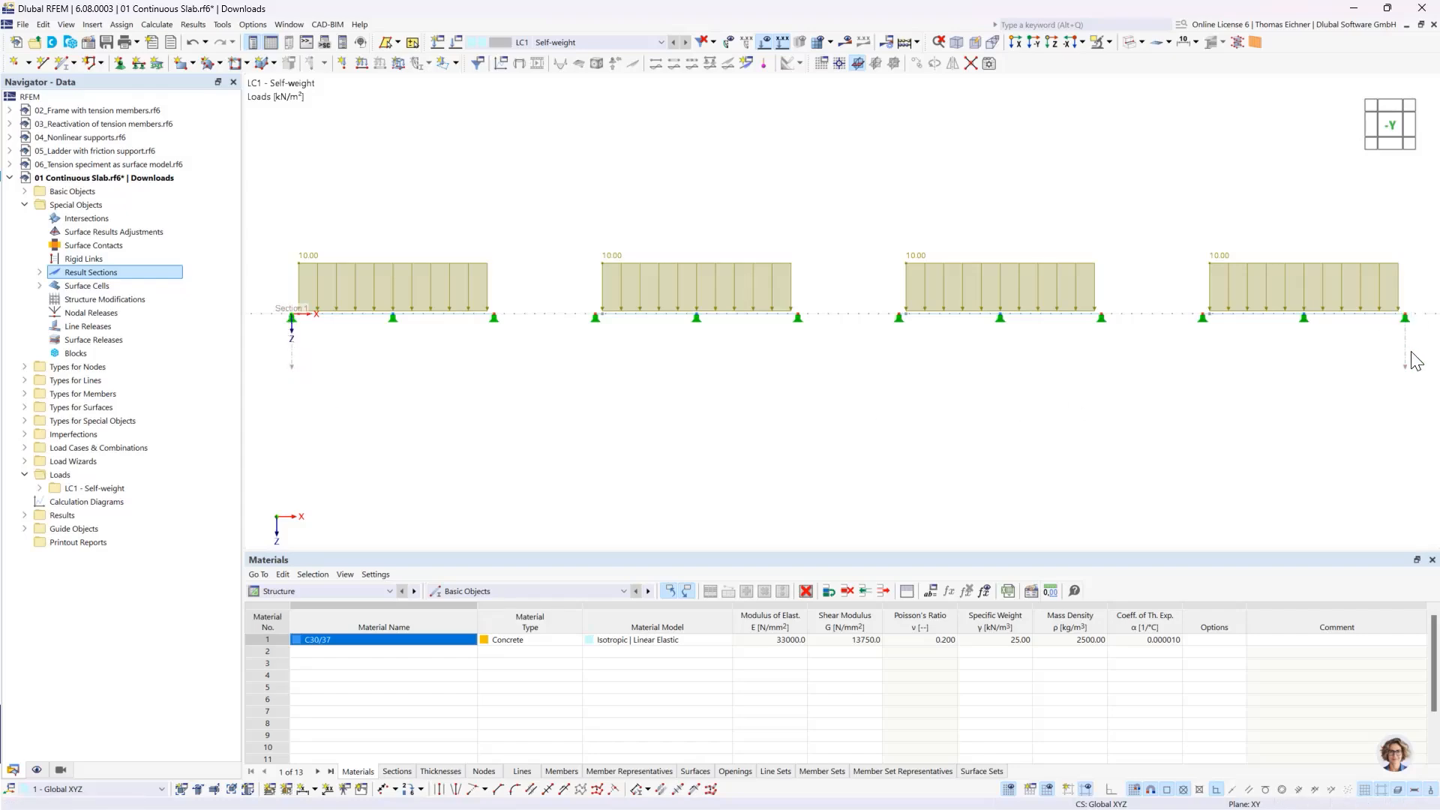
pyautogui.keyDown('ctrl'); pyautogui.moveTo(800, 164); pyautogui.dragTo(799, 306, button='middle'); pyautogui.keyUp('ctrl')
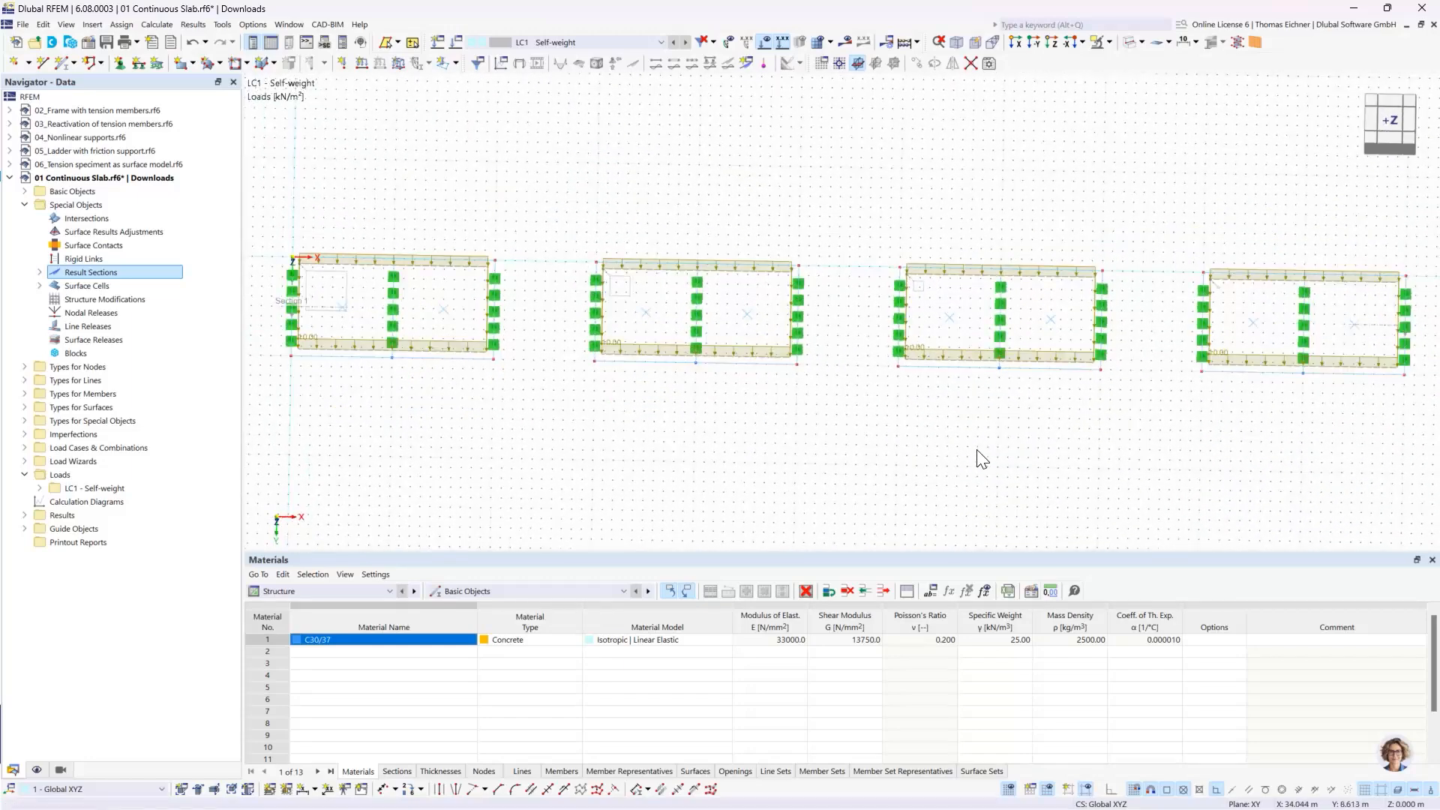
pyautogui.click(1128, 44)
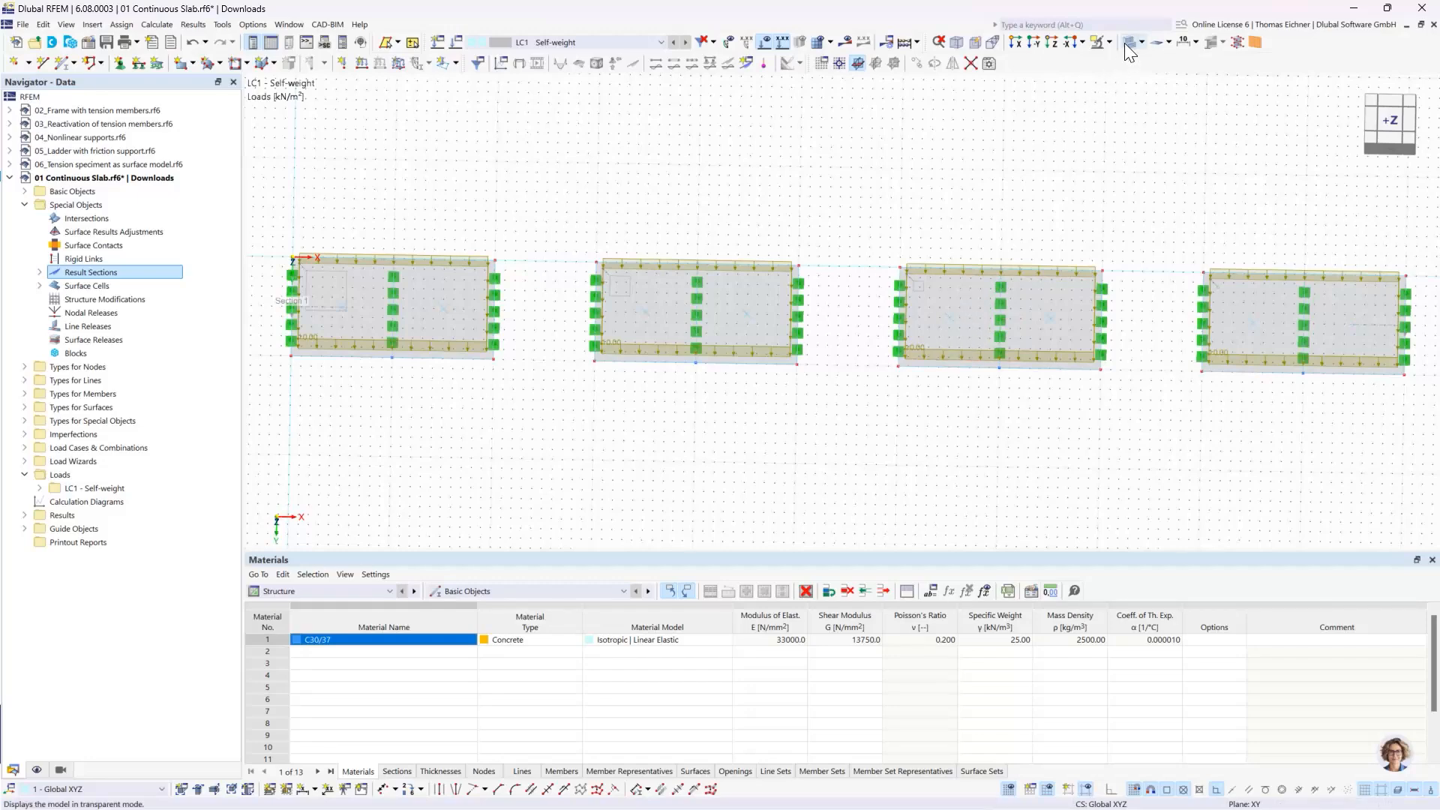
# Step: Start a uniform beam member with a new massive rectangular C30/37 section and set the section height h to 300 mm
pyautogui.moveTo(1012, 143); pyautogui.dragTo(744, 180, button='middle')
pyautogui.scroll(-1, 745, 182)
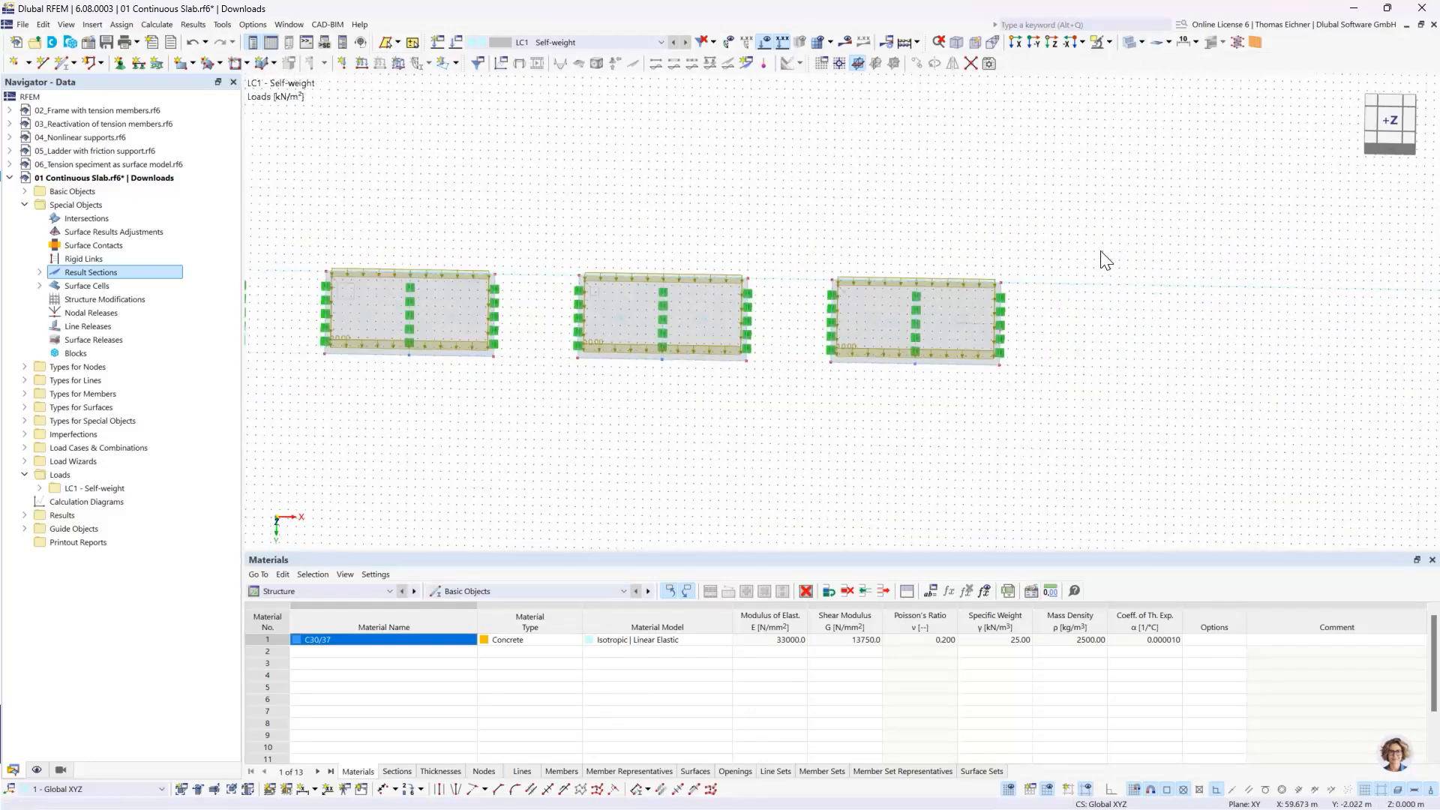
pyautogui.moveTo(1093, 250); pyautogui.dragTo(880, 209, button='middle')
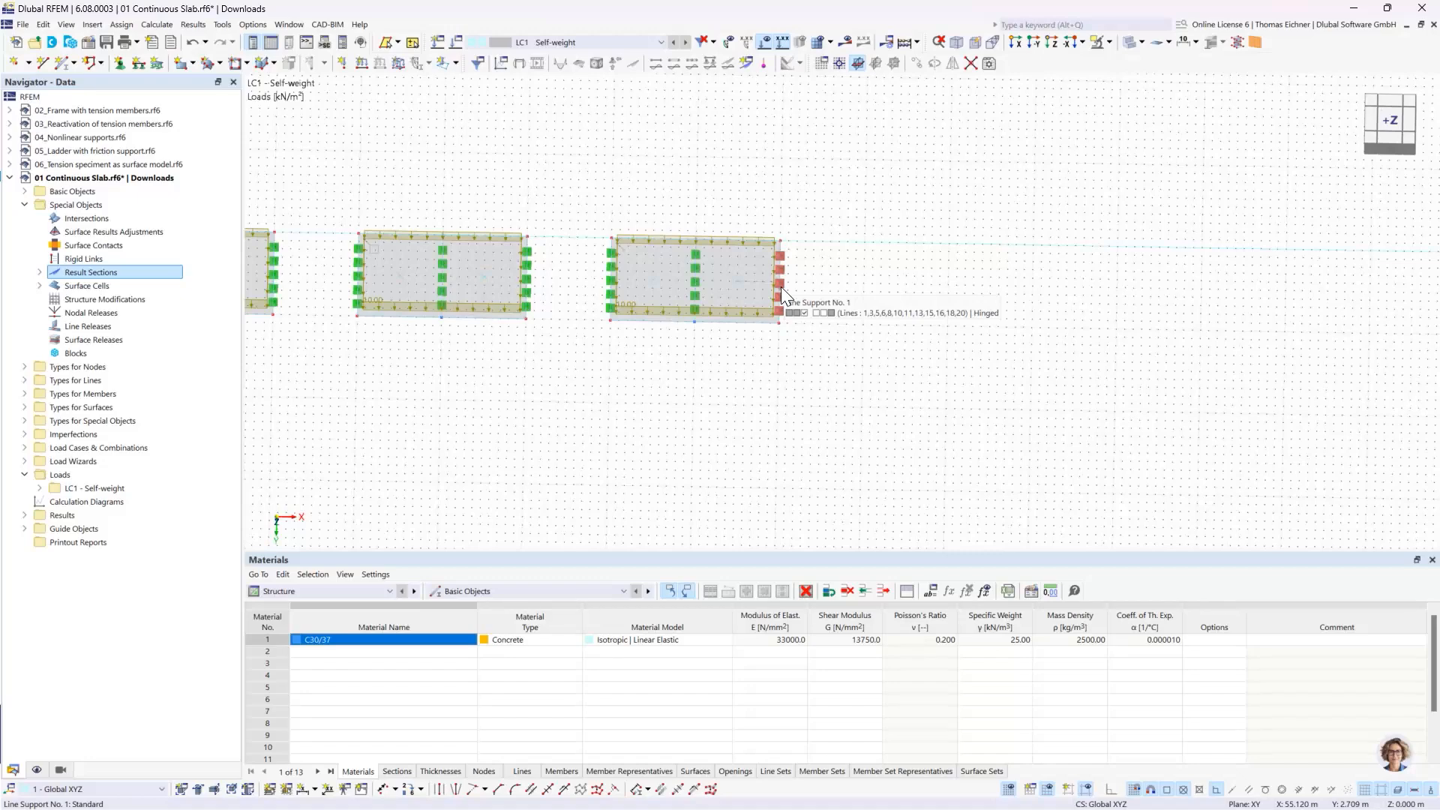
pyautogui.moveTo(856, 324); pyautogui.dragTo(855, 324, button='middle')
pyautogui.moveTo(941, 284); pyautogui.dragTo(855, 325, button='middle')
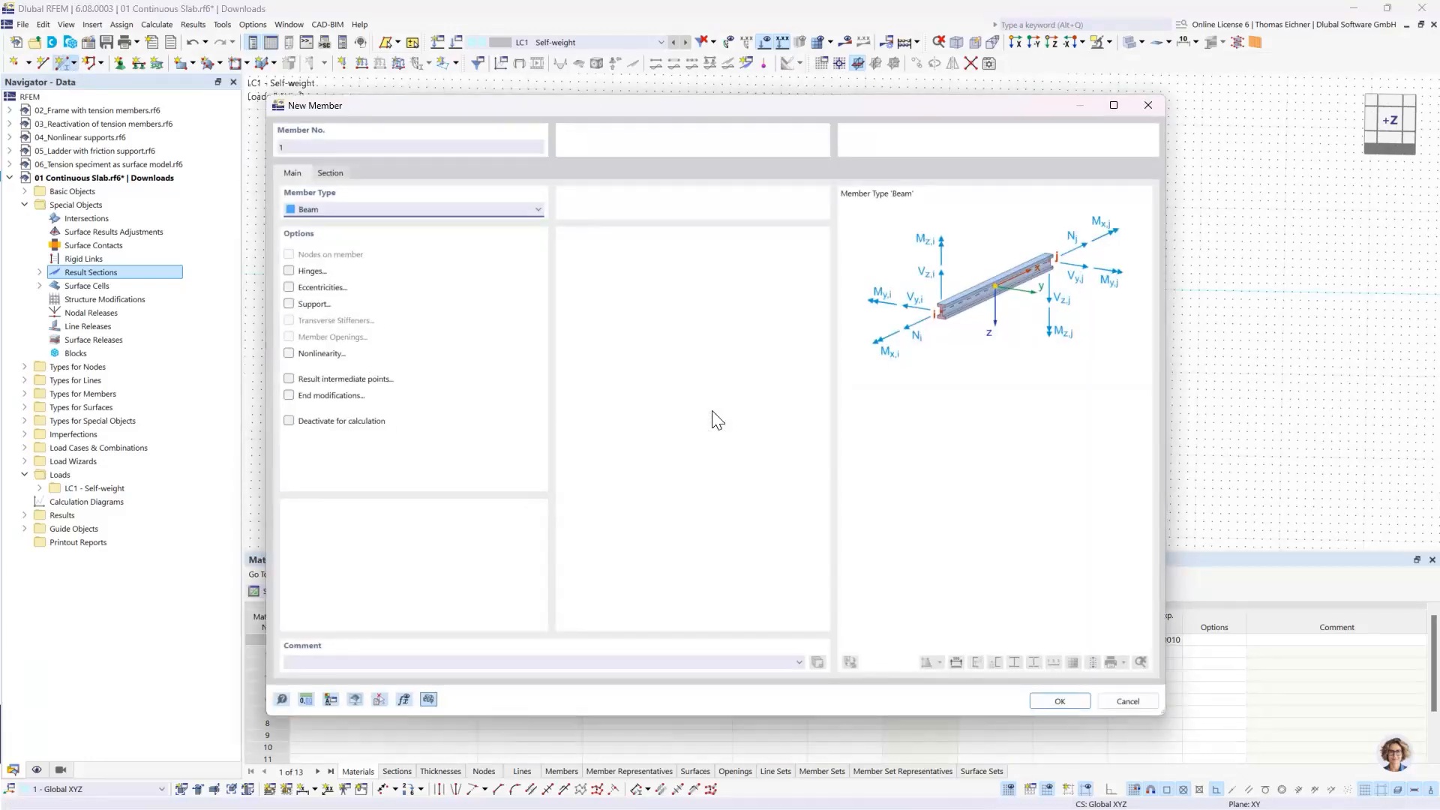
pyautogui.click(330, 172)
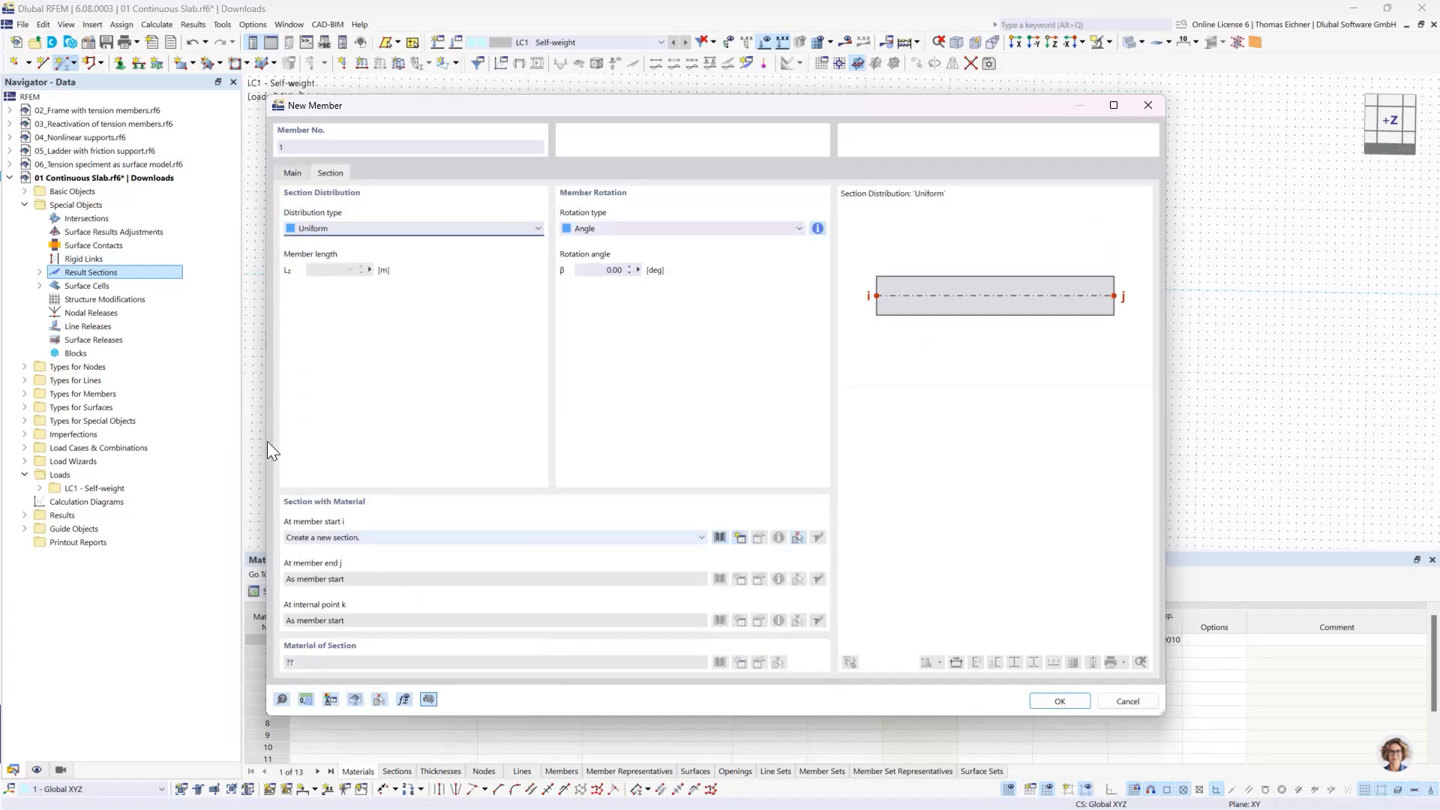
pyautogui.click(426, 547)
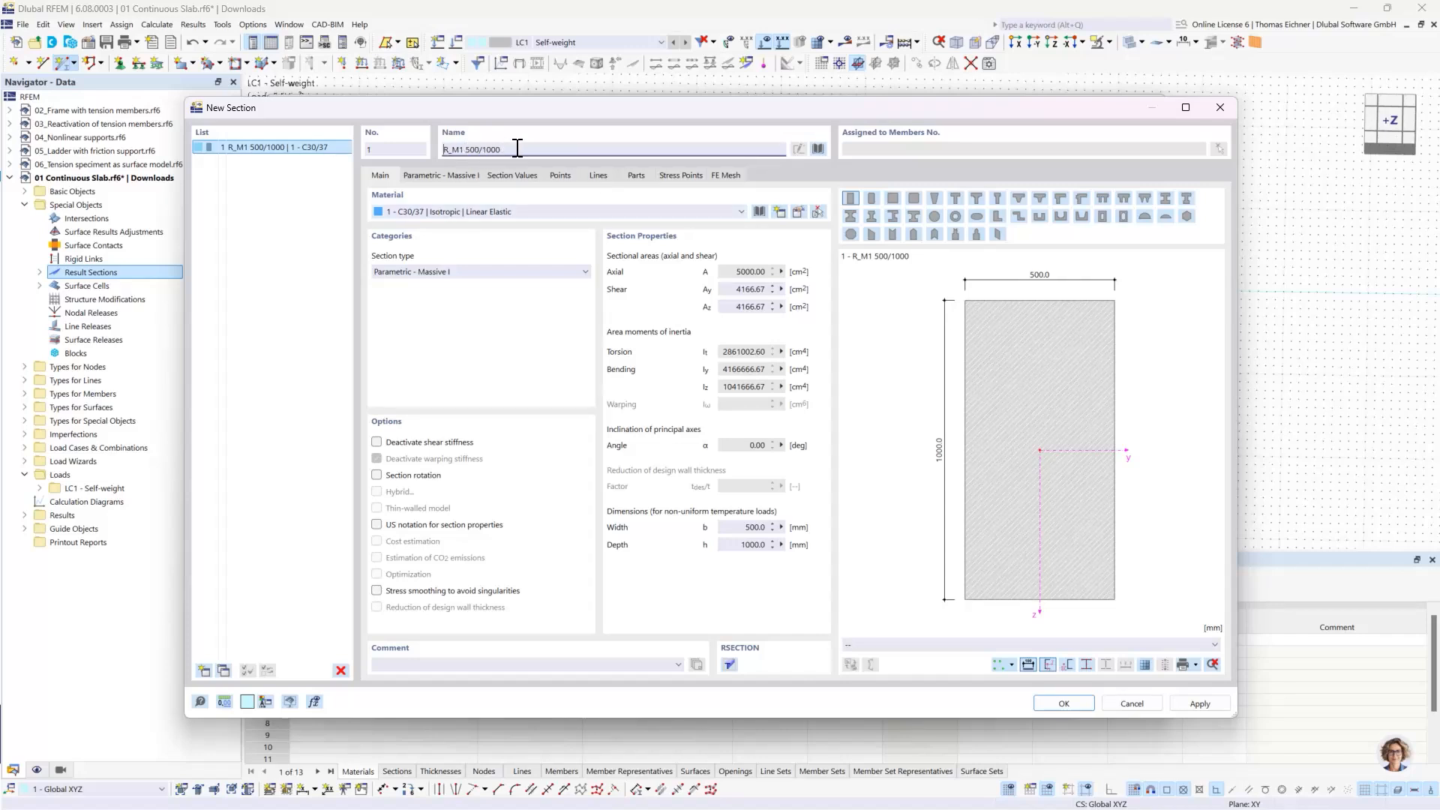
pyautogui.moveTo(518, 148); pyautogui.dragTo(466, 151)
pyautogui.click(539, 150)
pyautogui.click(459, 174)
pyautogui.click(466, 229)
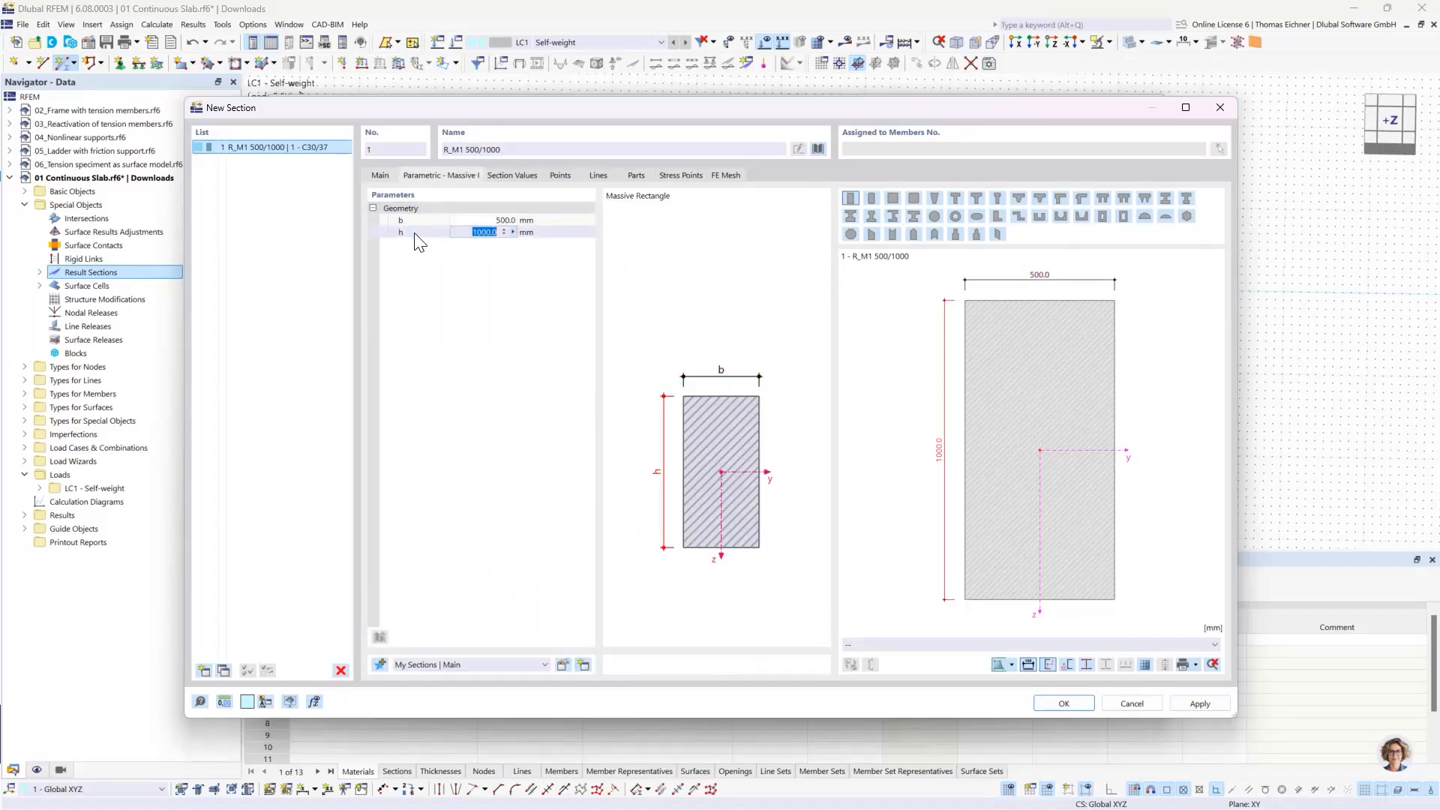
pyautogui.write('300')
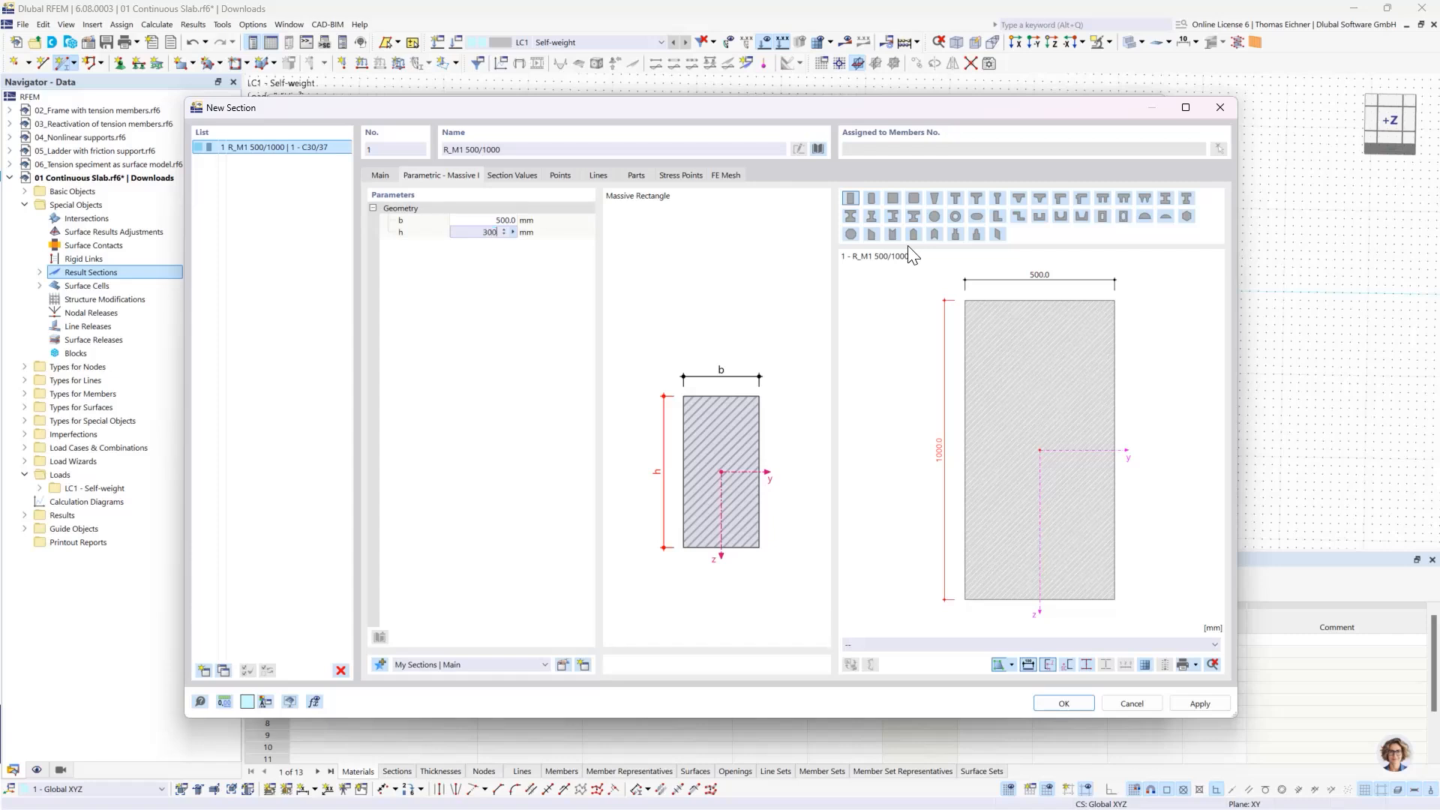
# Step: Set the rectangular section's width b to 1000 mm and accept the section for the member
pyautogui.click(475, 221)
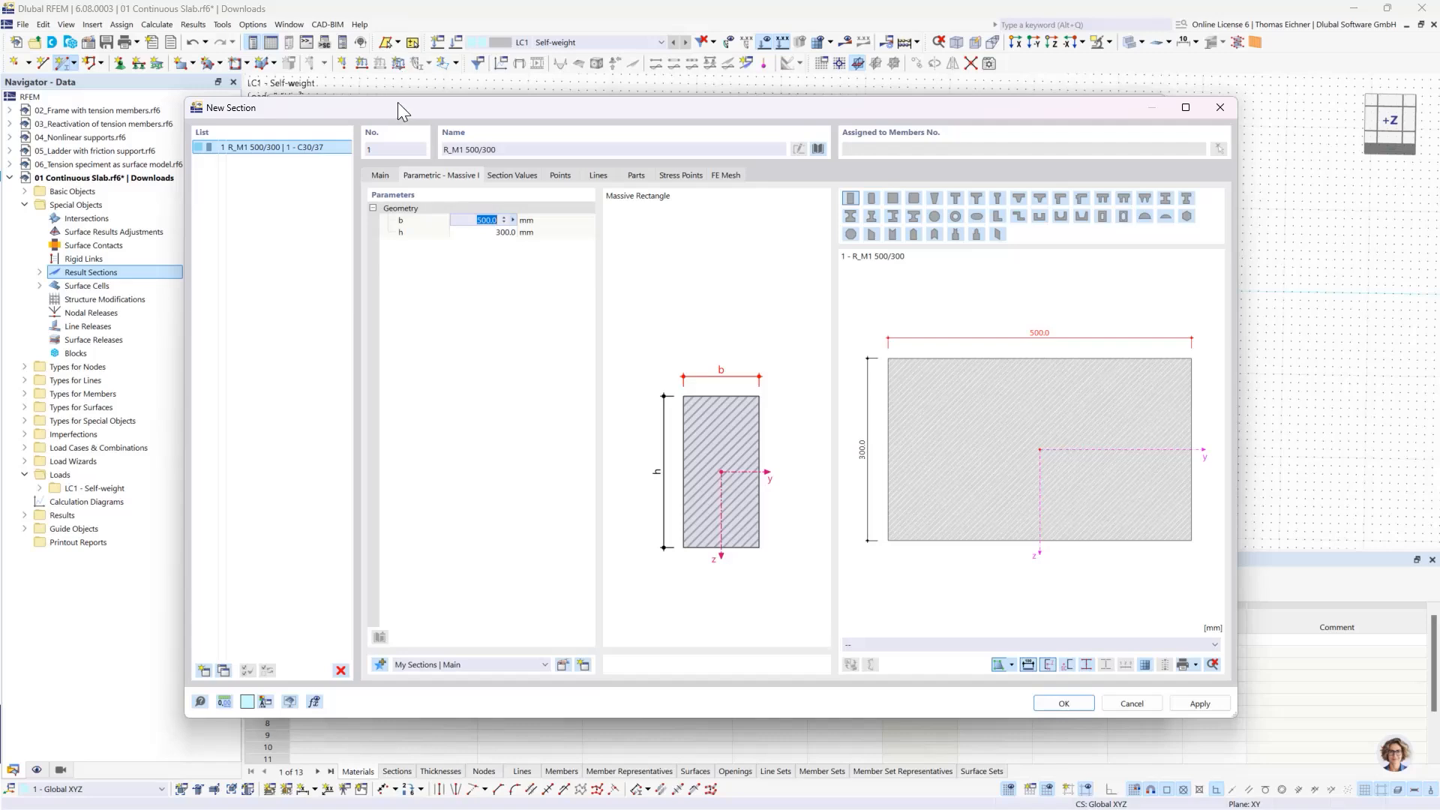
pyautogui.moveTo(397, 104); pyautogui.dragTo(390, 69)
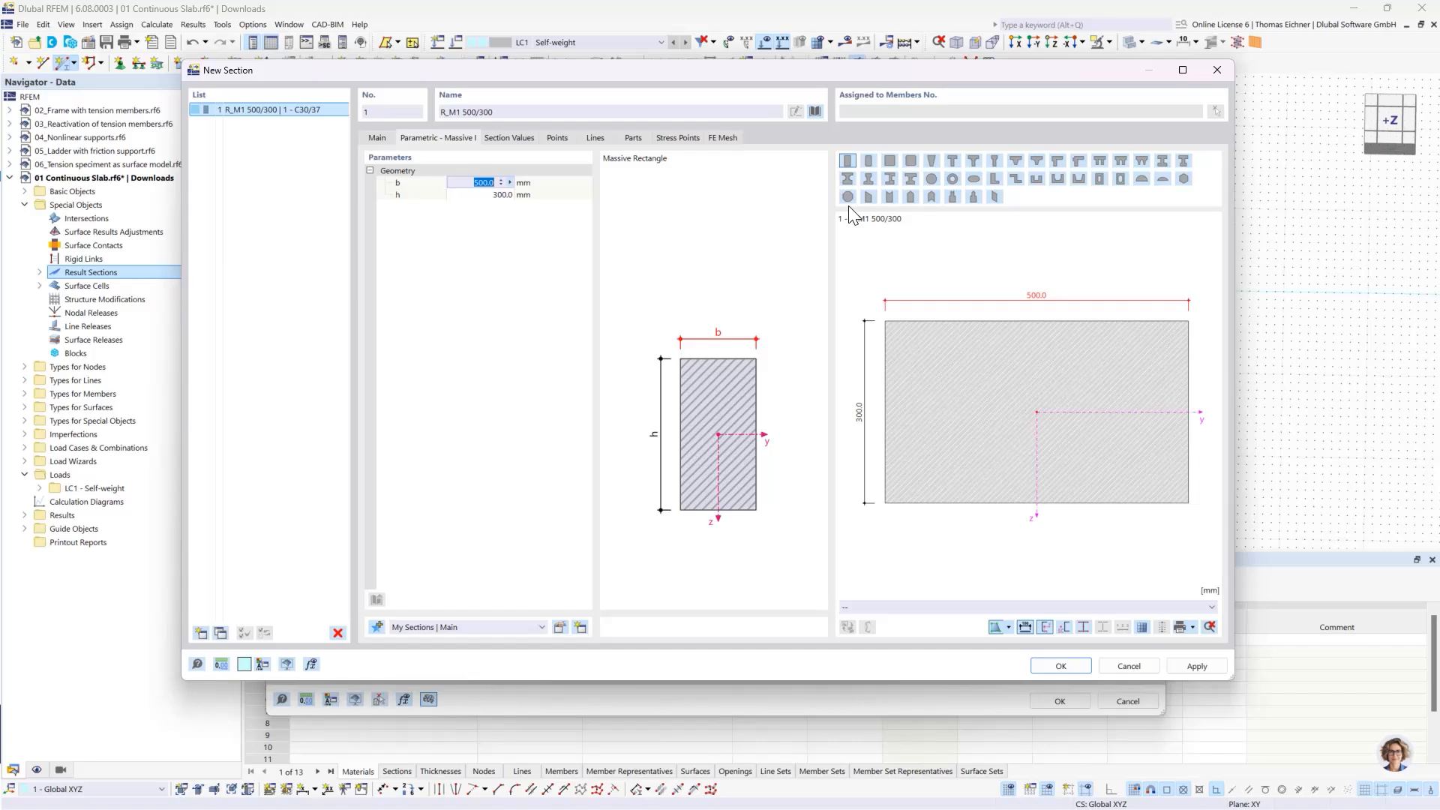
pyautogui.write('1000')
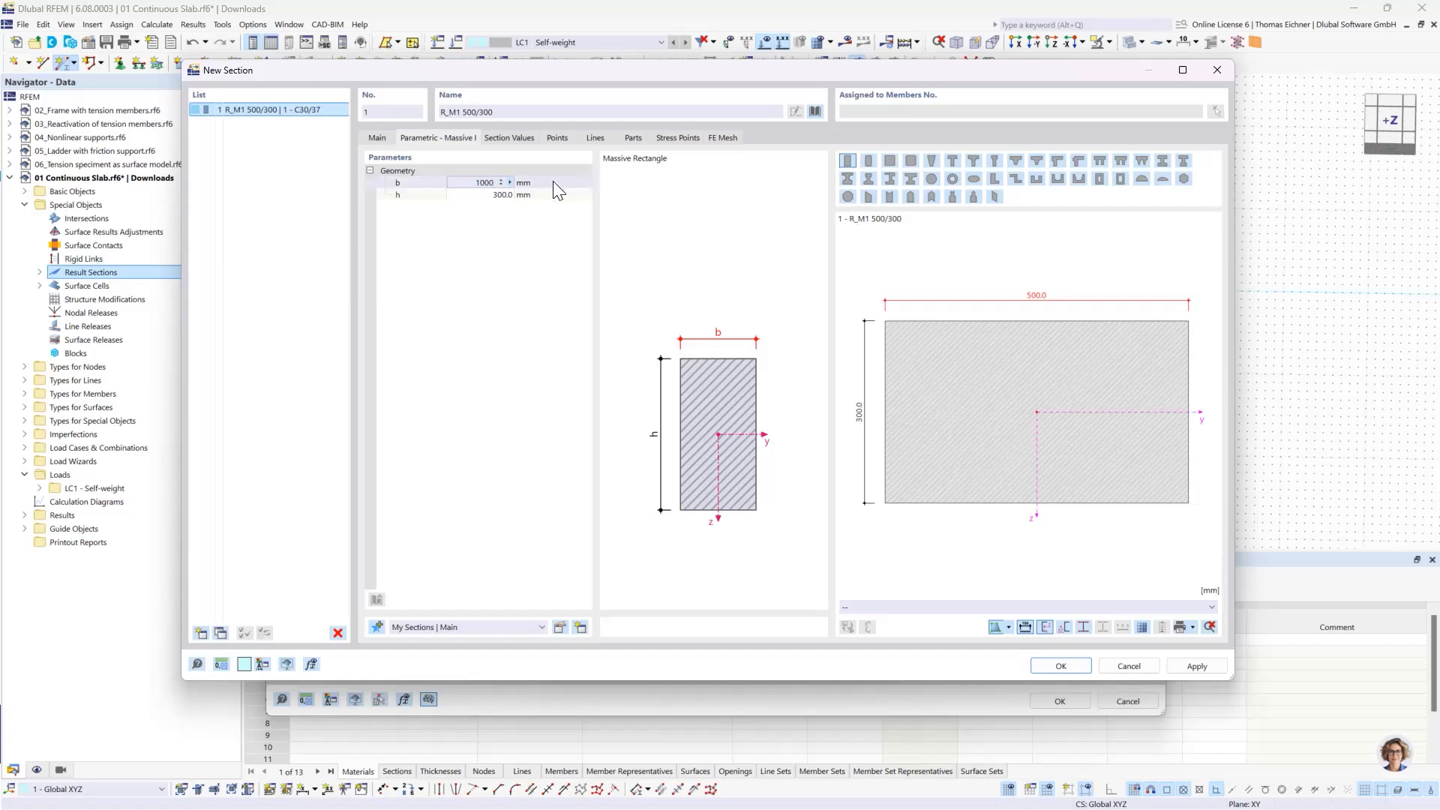
pyautogui.click(486, 196)
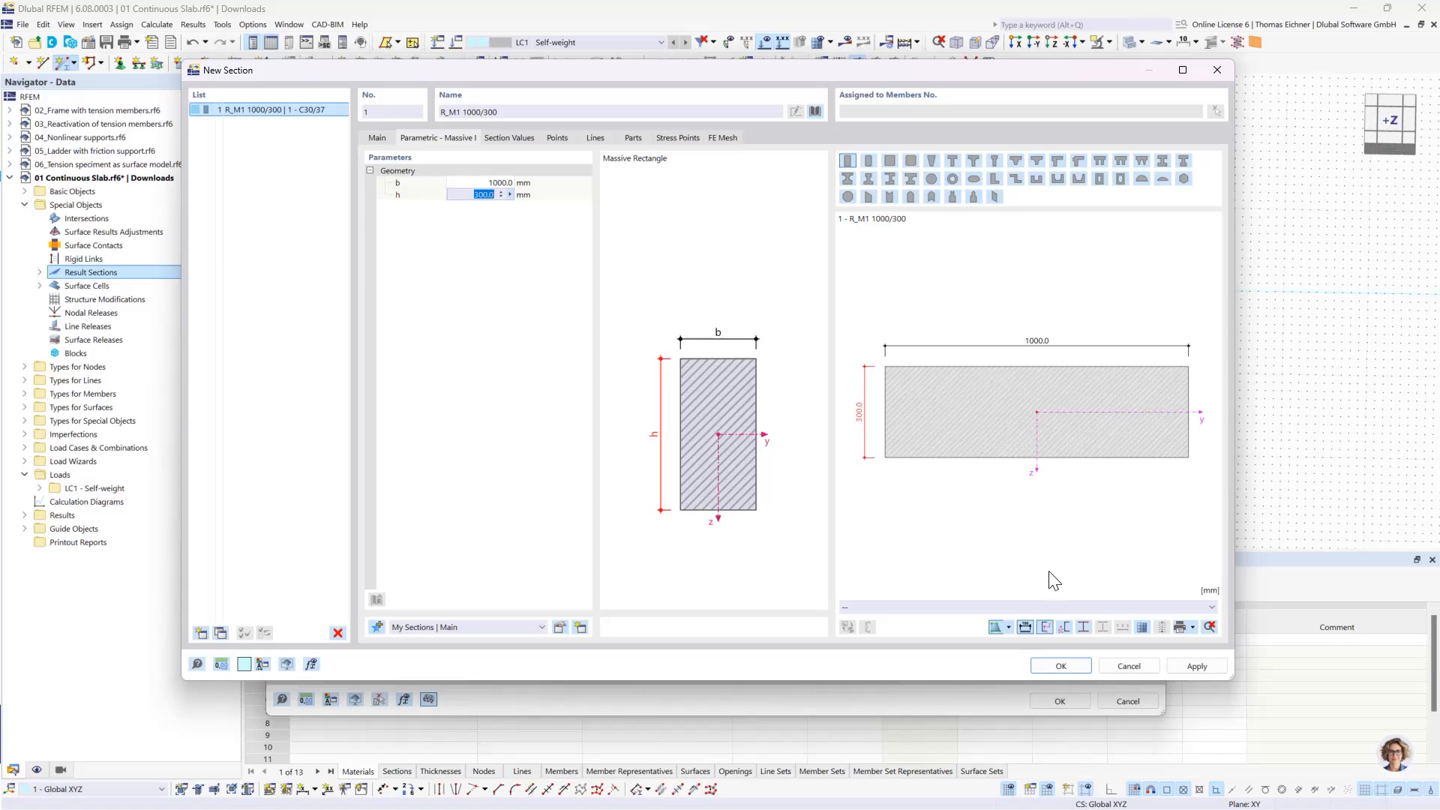
pyautogui.click(1060, 666)
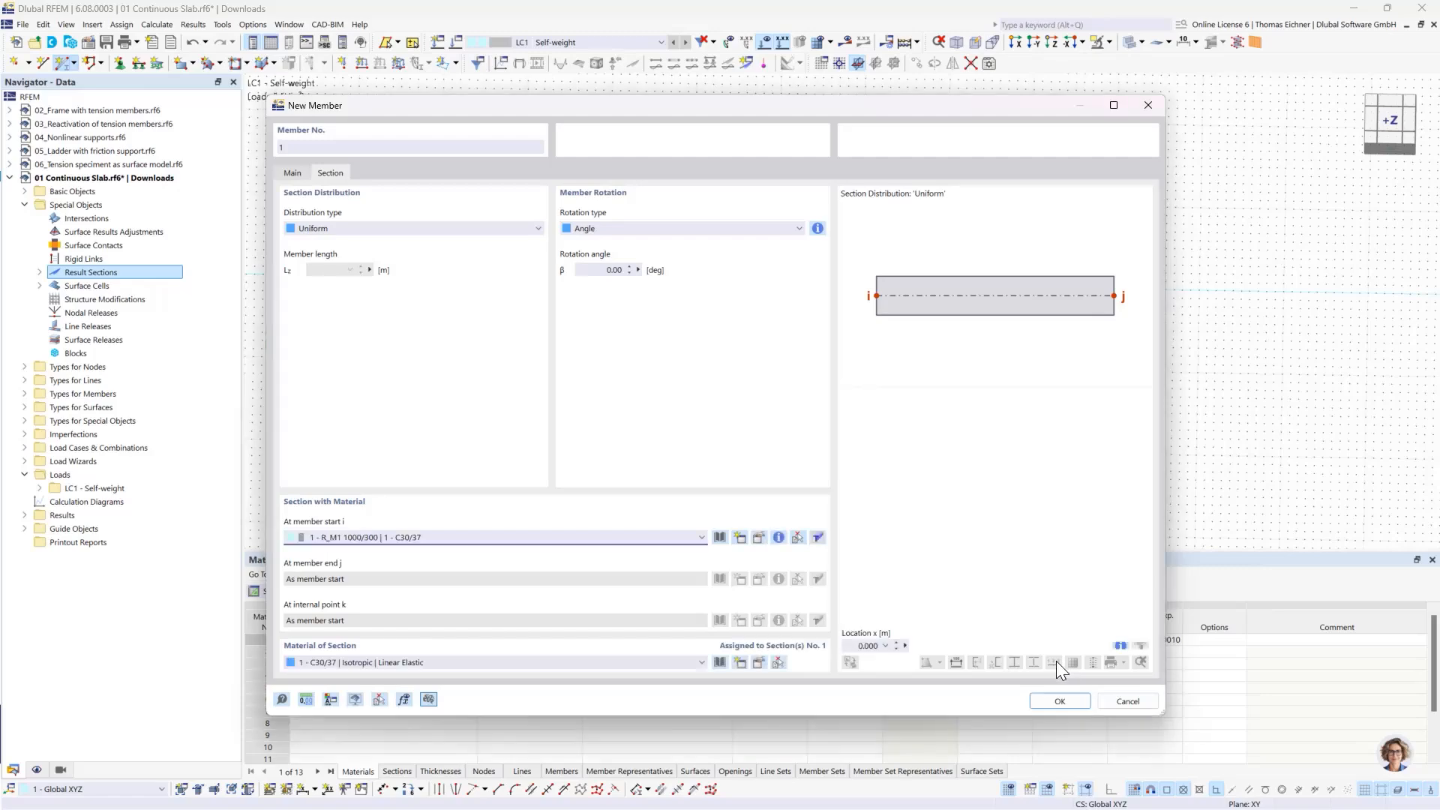
# Step: Place a single 10 m member beside the fourth slab from X 60, Y 2.5 m to X 70, Y 2.5 m
pyautogui.click(1060, 701)
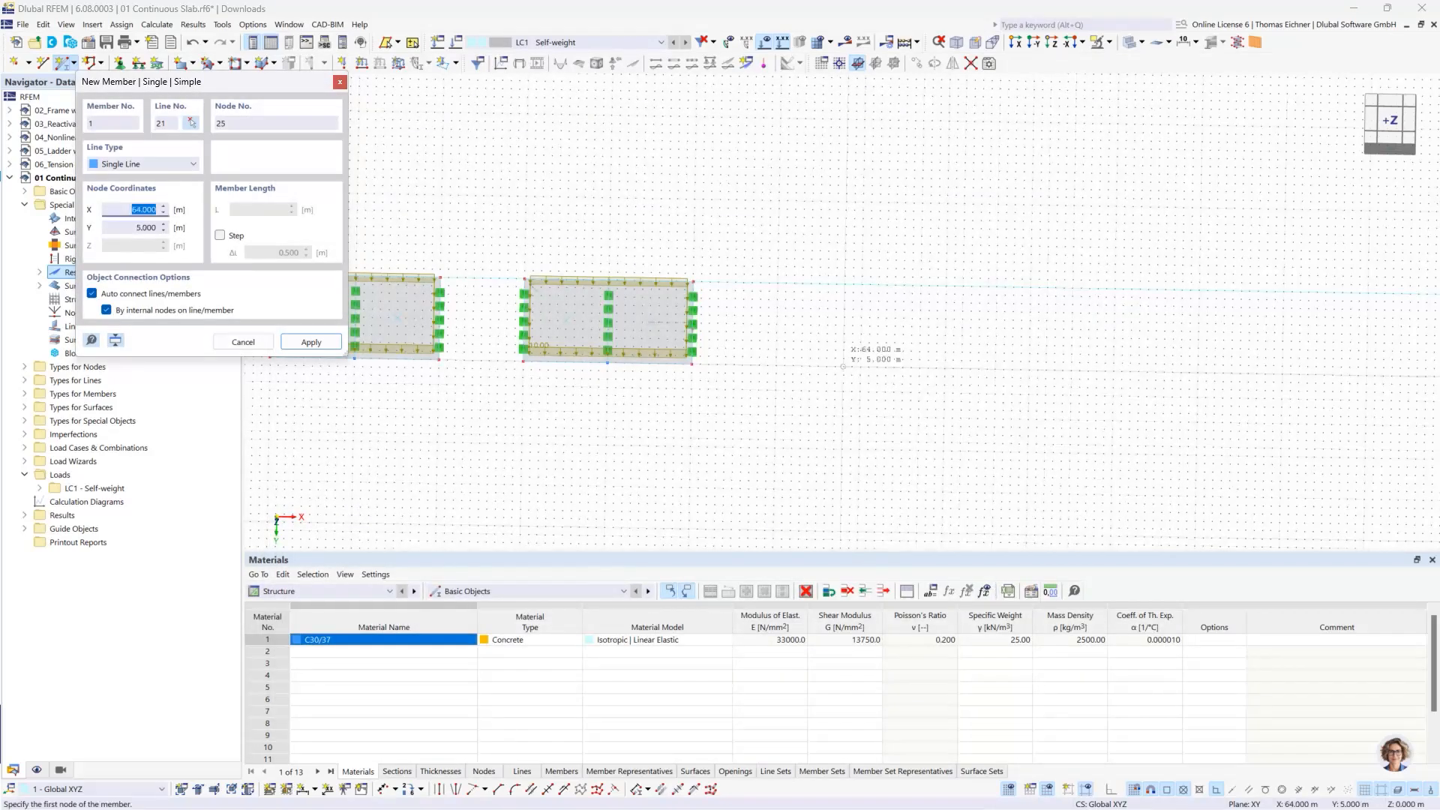
pyautogui.scroll(2, 813, 349)
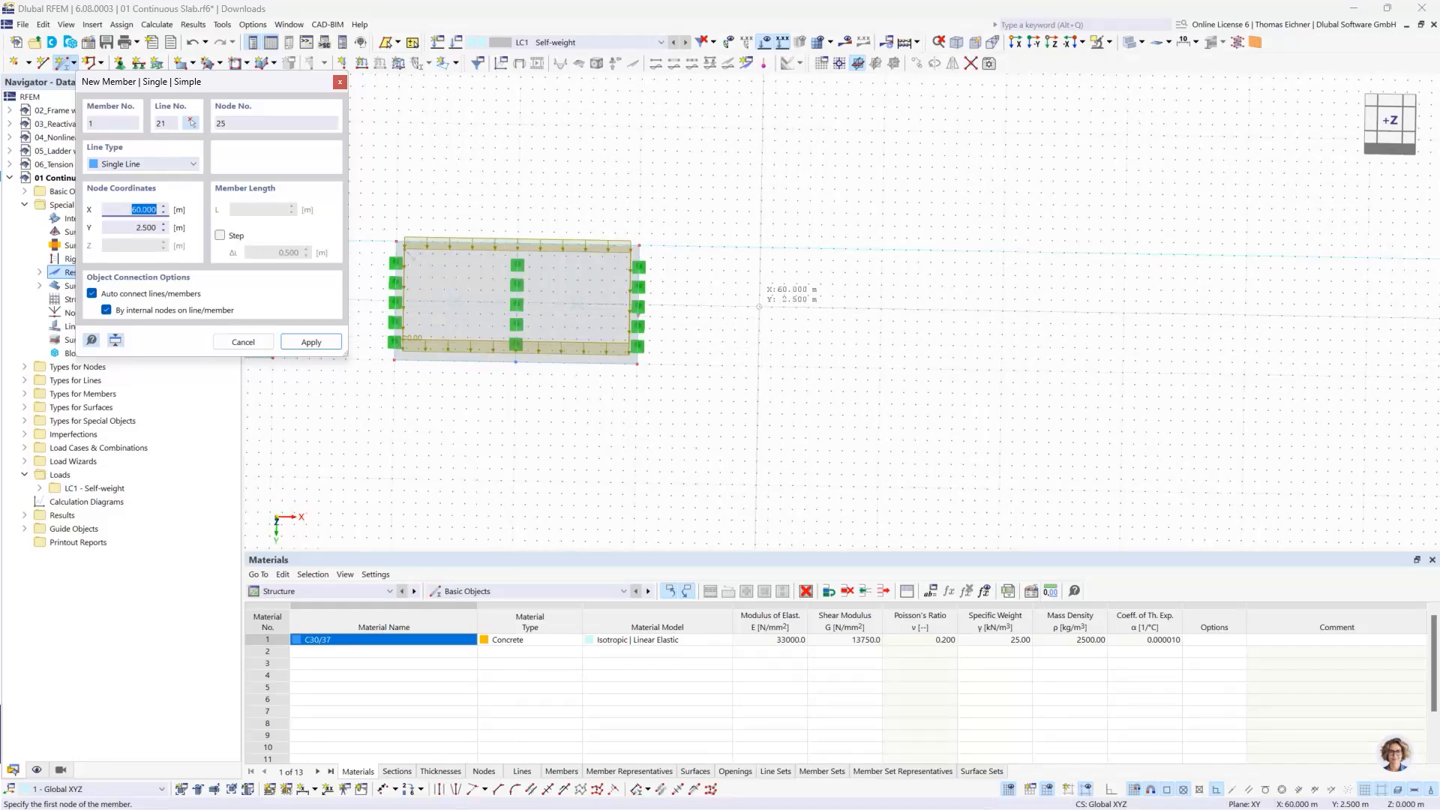
pyautogui.click(759, 306)
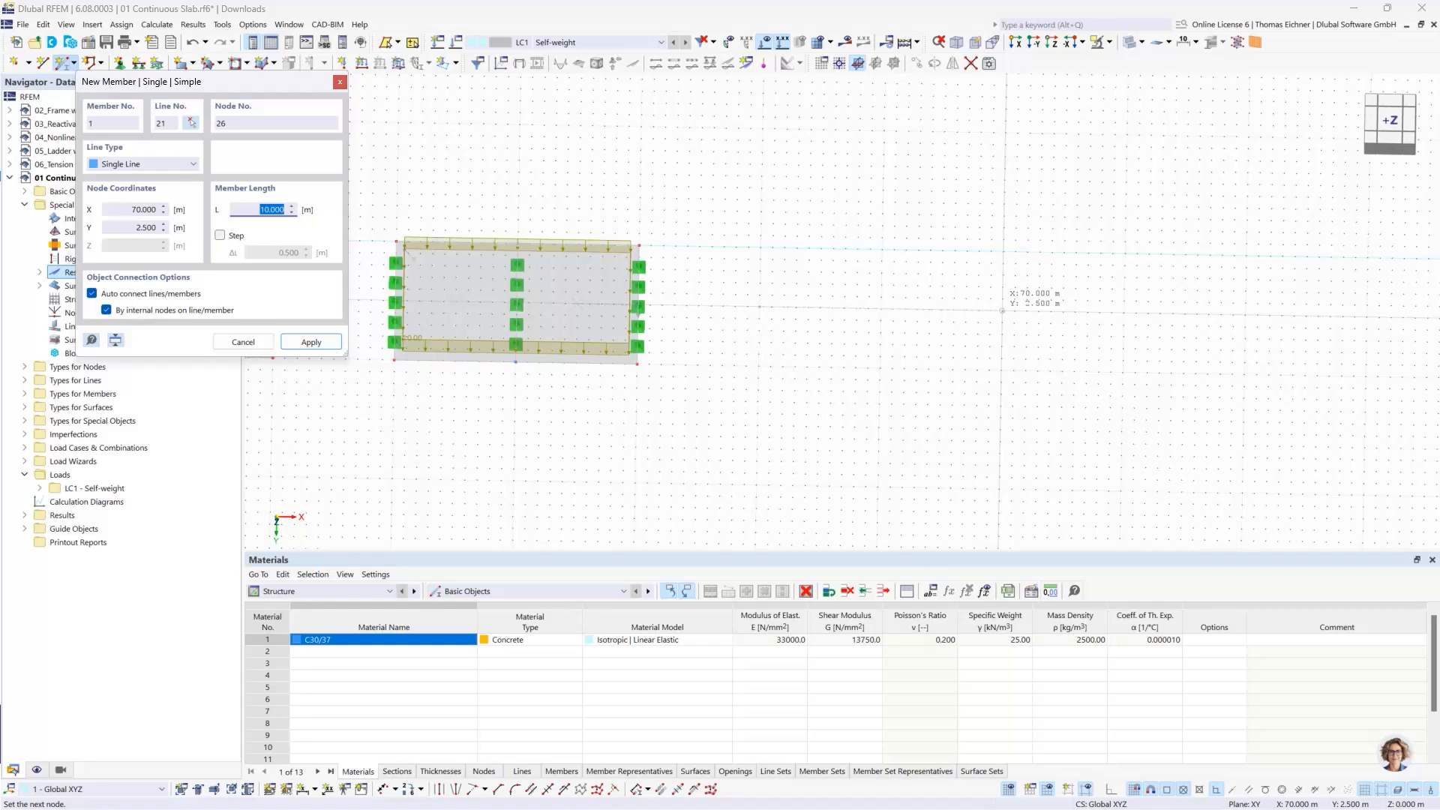
pyautogui.click(1002, 309)
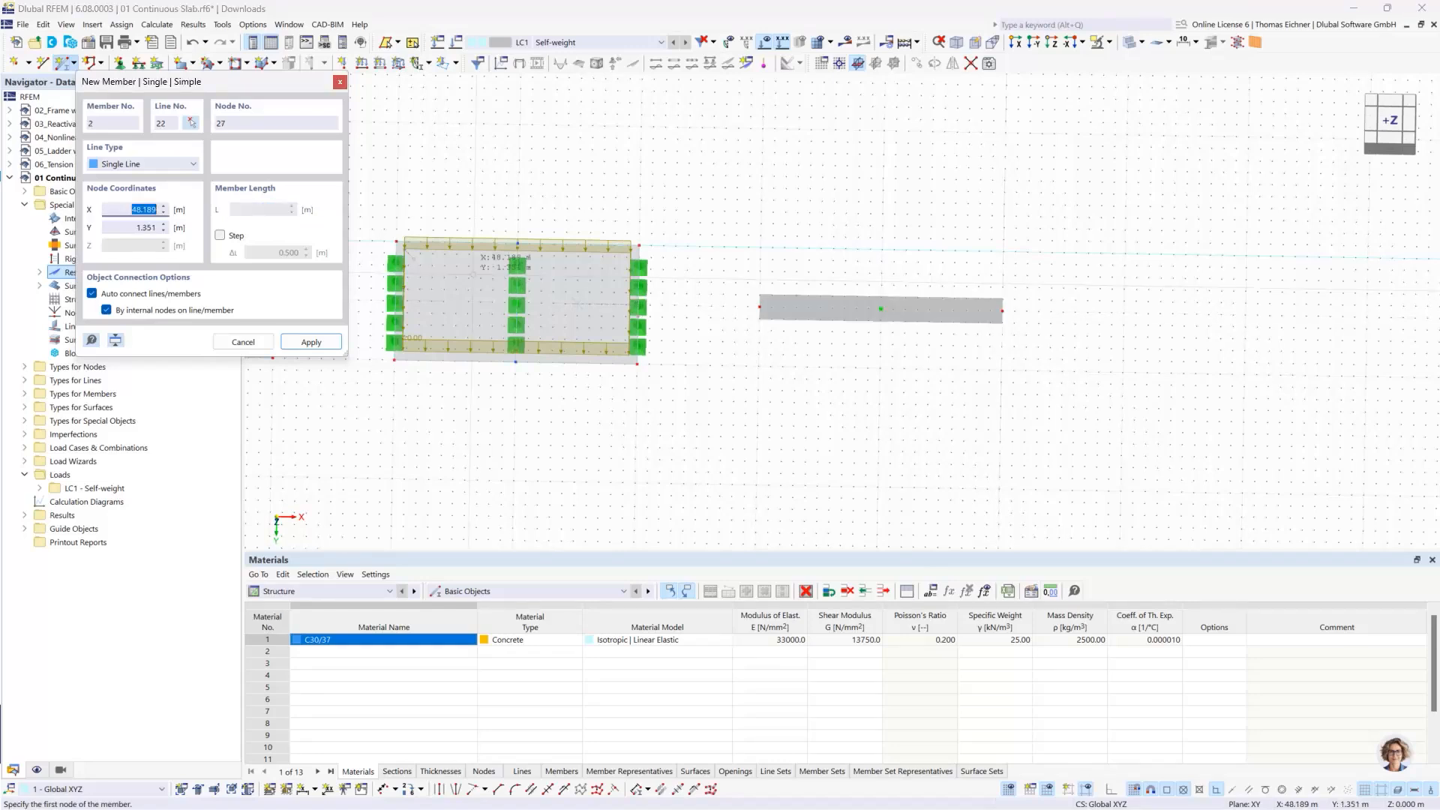
pyautogui.press('Escape')
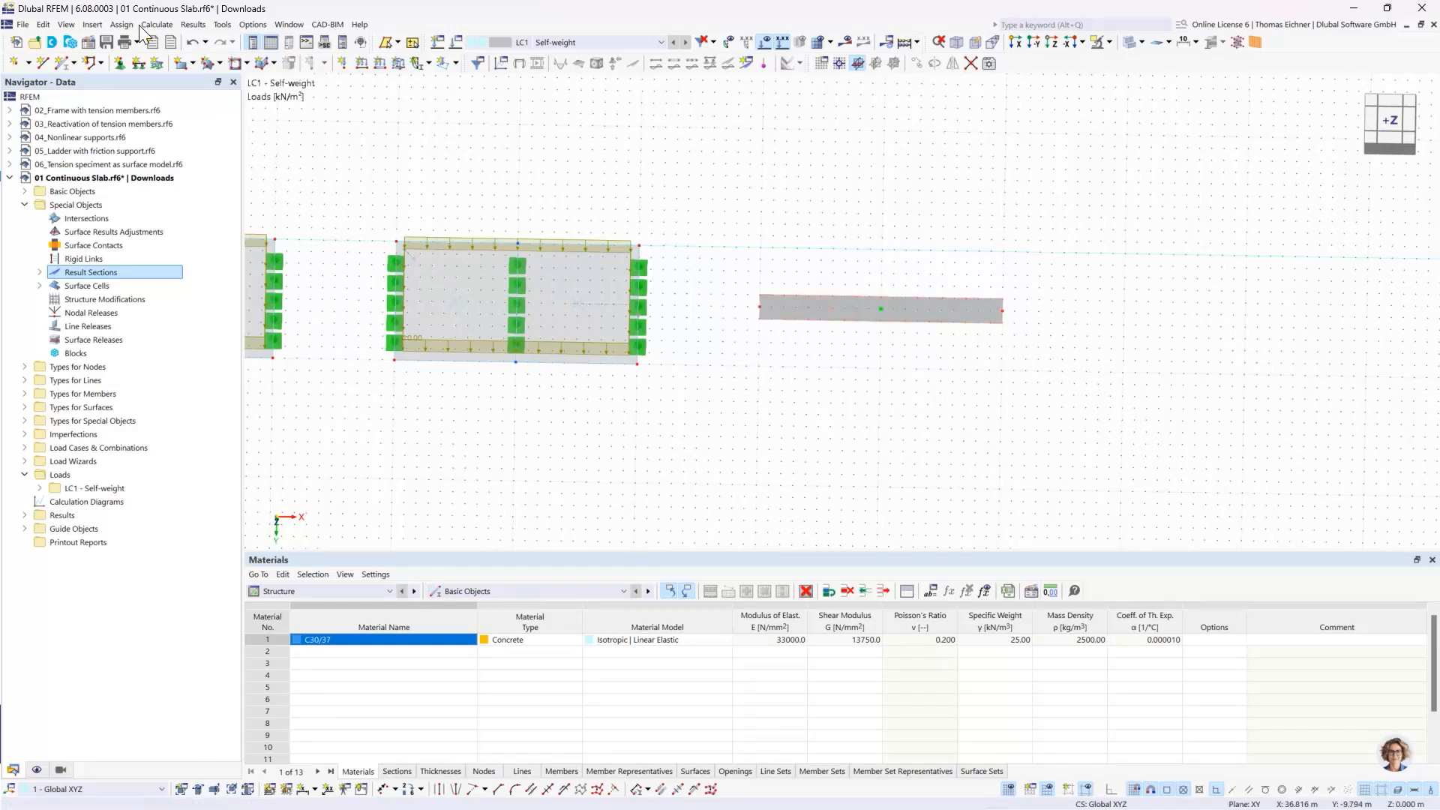
# Step: Disable Member Representatives and Member Set Representatives in the model's base data
pyautogui.click(89, 48)
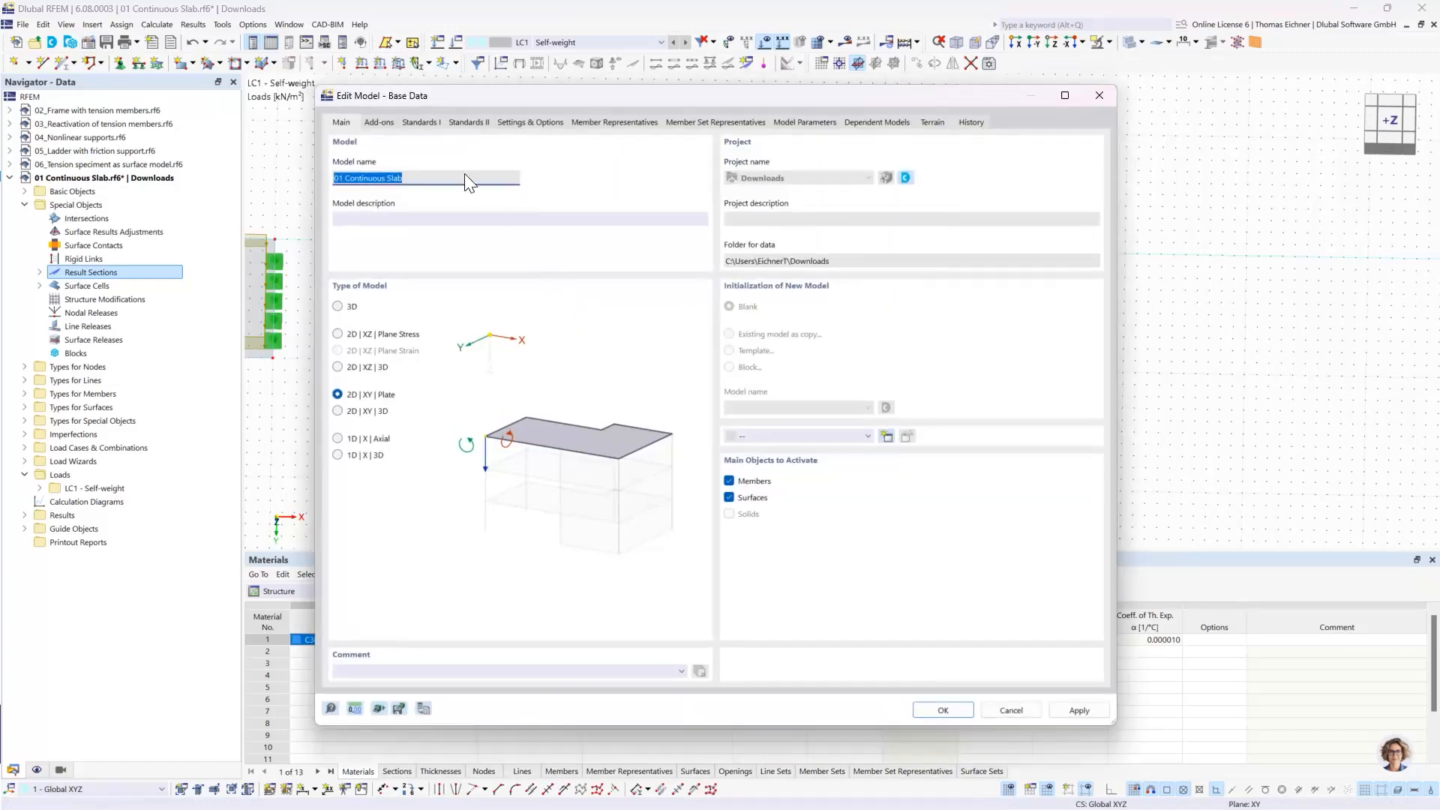
pyautogui.click(382, 120)
pyautogui.click(342, 123)
pyautogui.click(422, 123)
pyautogui.click(506, 123)
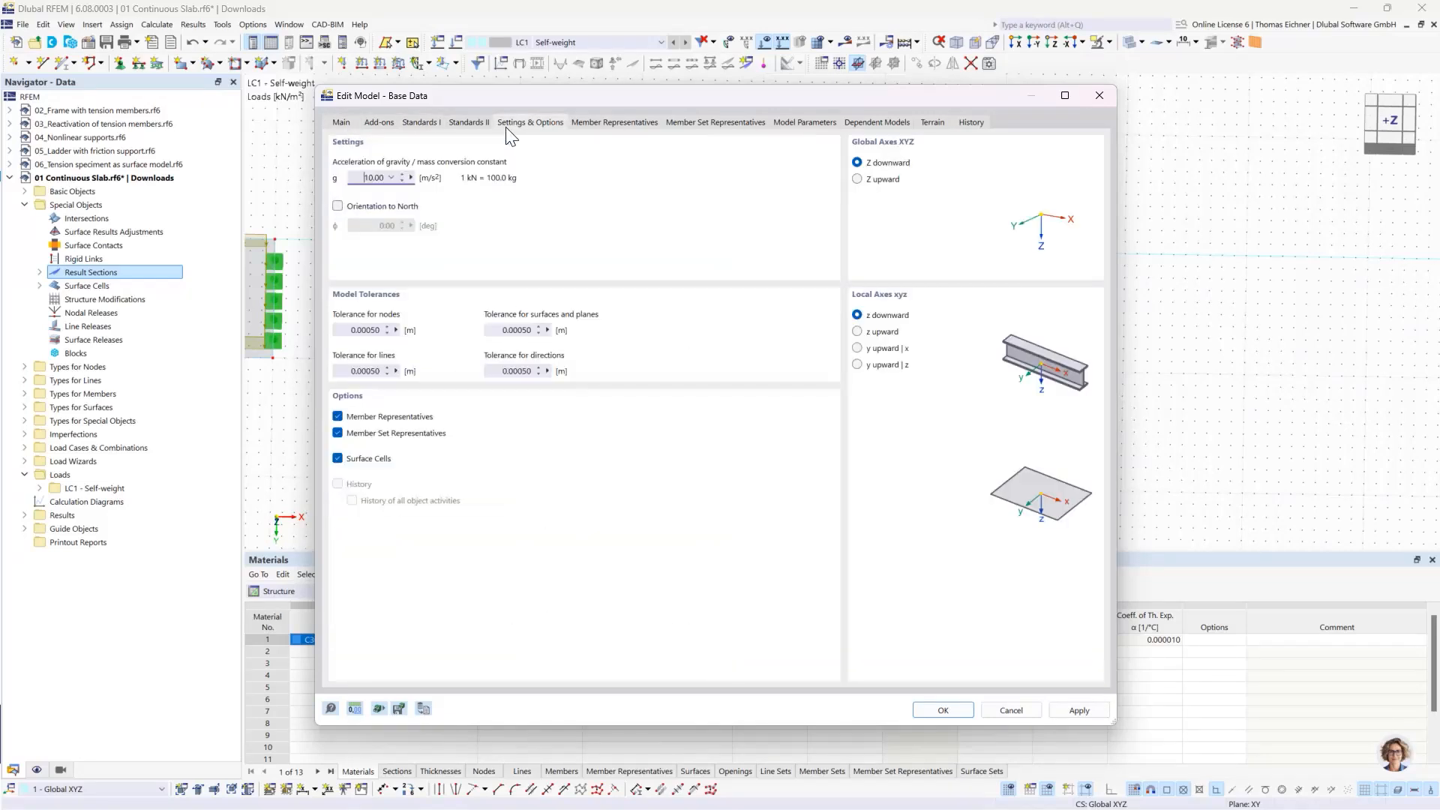
pyautogui.click(479, 122)
pyautogui.click(525, 123)
pyautogui.click(337, 416)
pyautogui.click(925, 711)
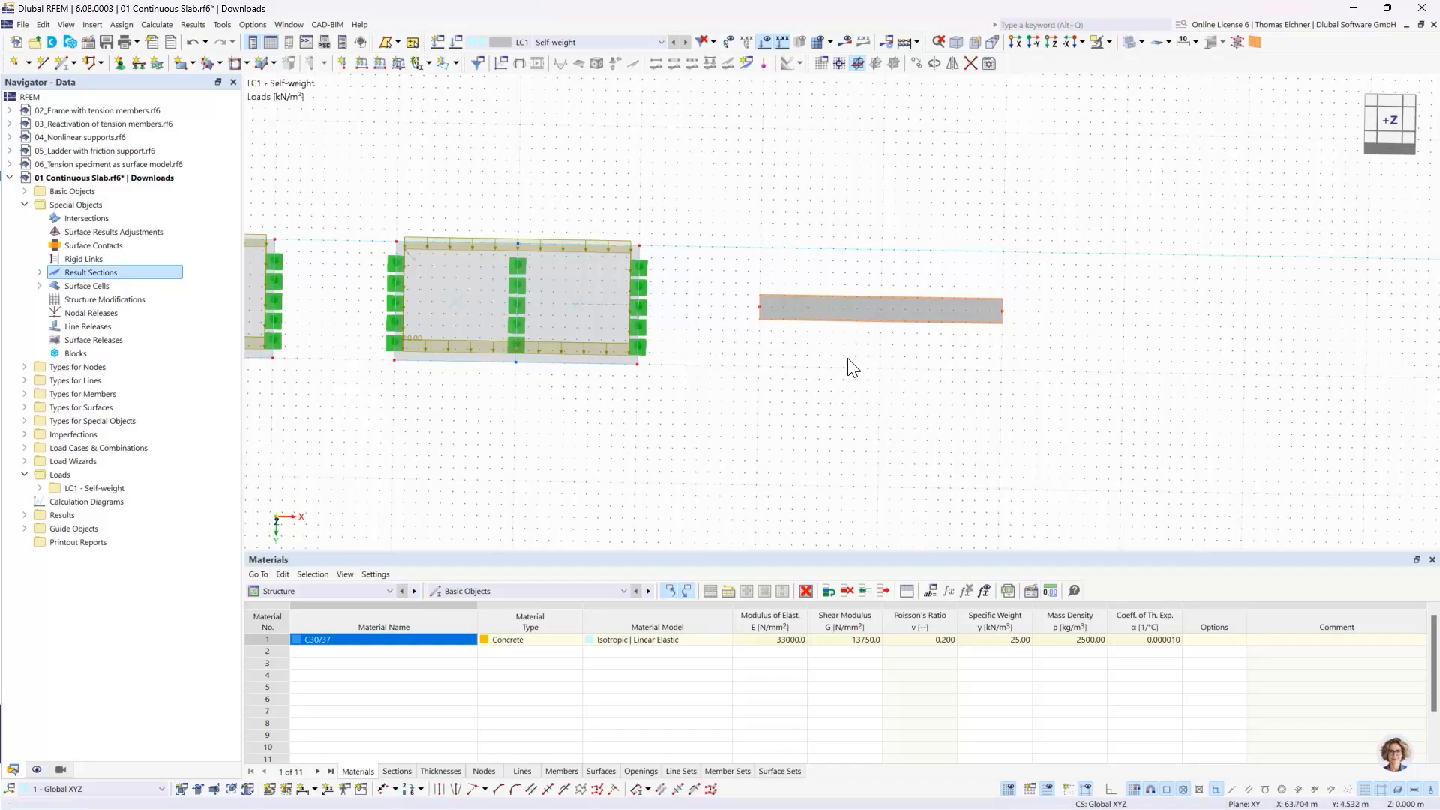
# Step: Divide the 10 m beam with 1 intermediate node, created as an 'On Member' node without dividing the member
pyautogui.rightClick(847, 307)
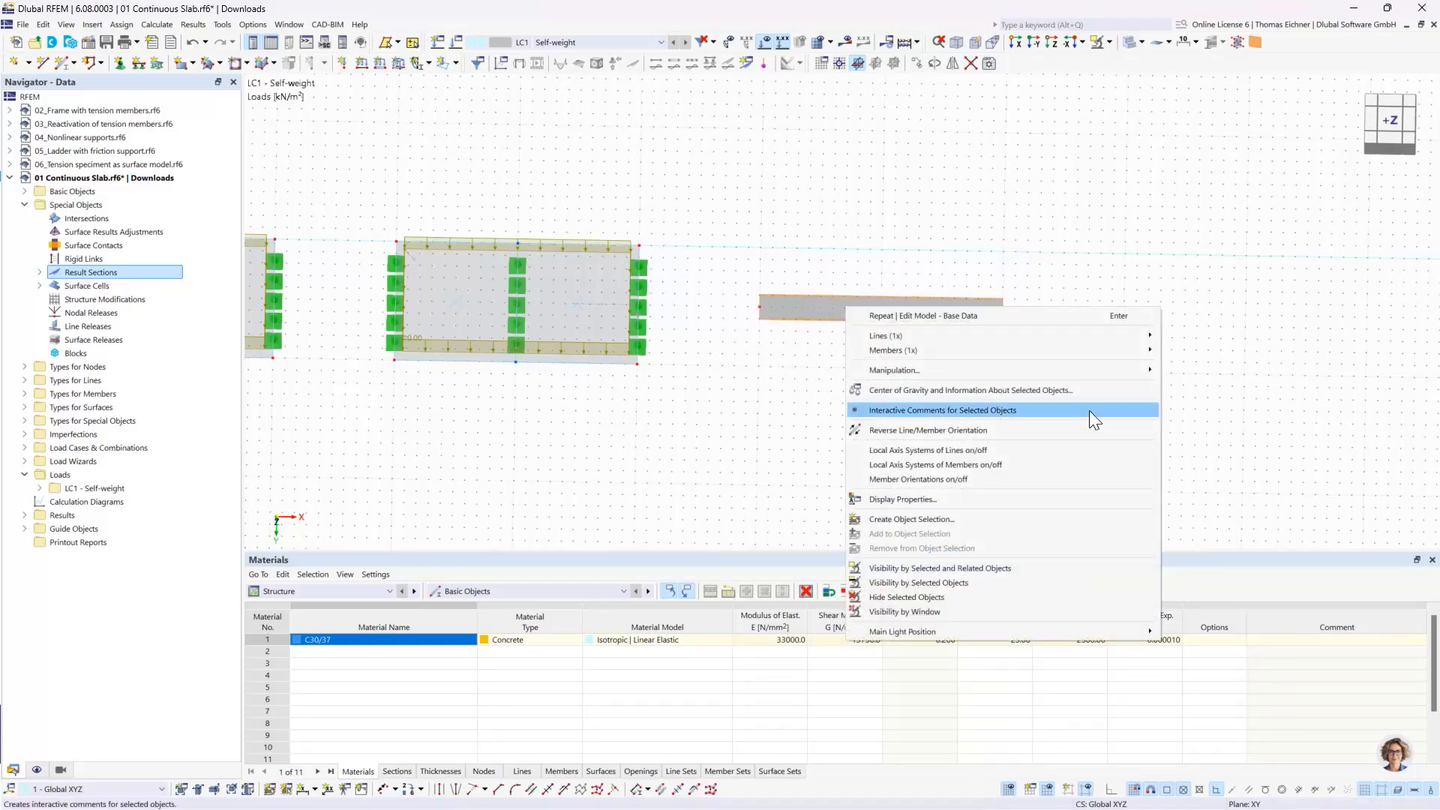
pyautogui.moveTo(1042, 349)
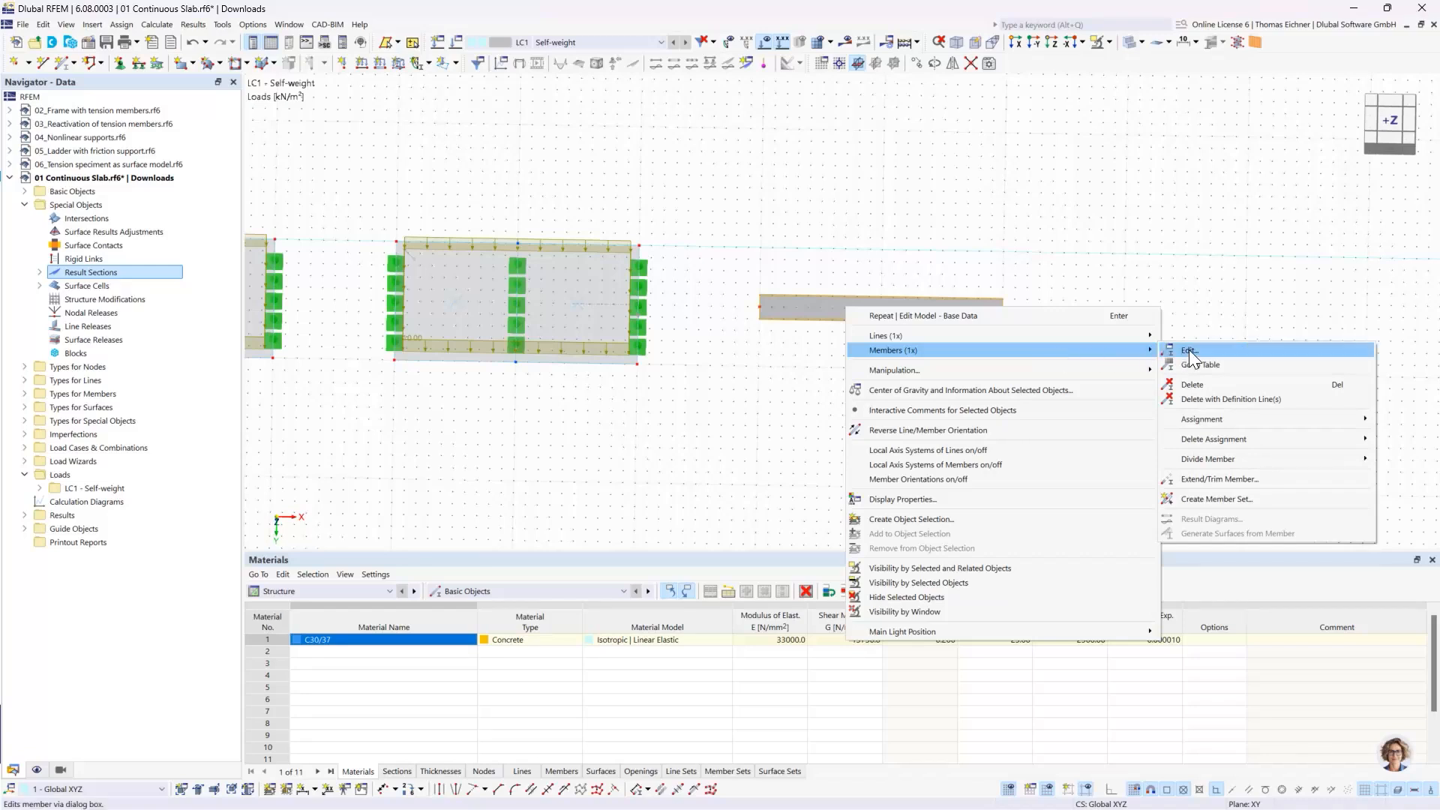
pyautogui.moveTo(1230, 459)
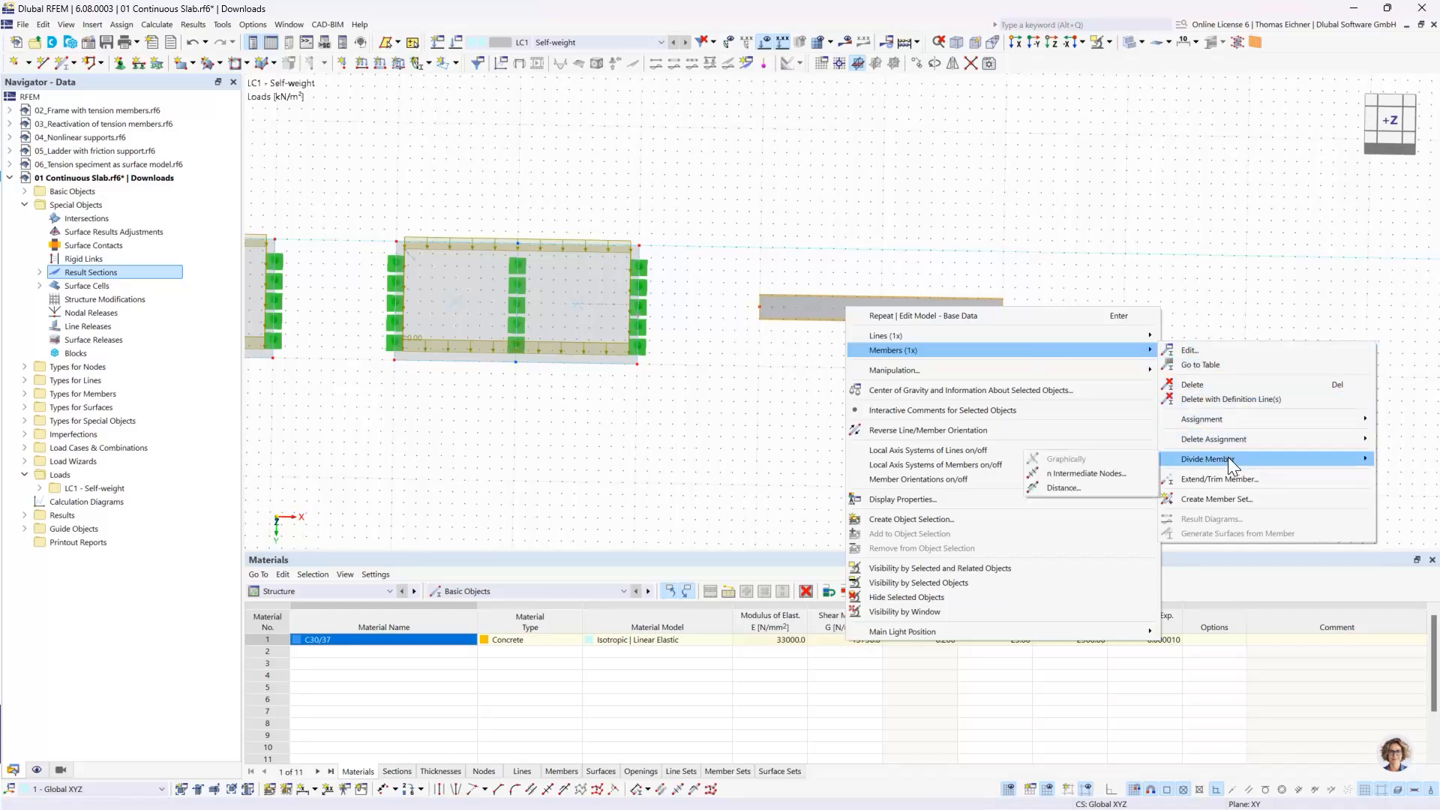
pyautogui.click(1114, 474)
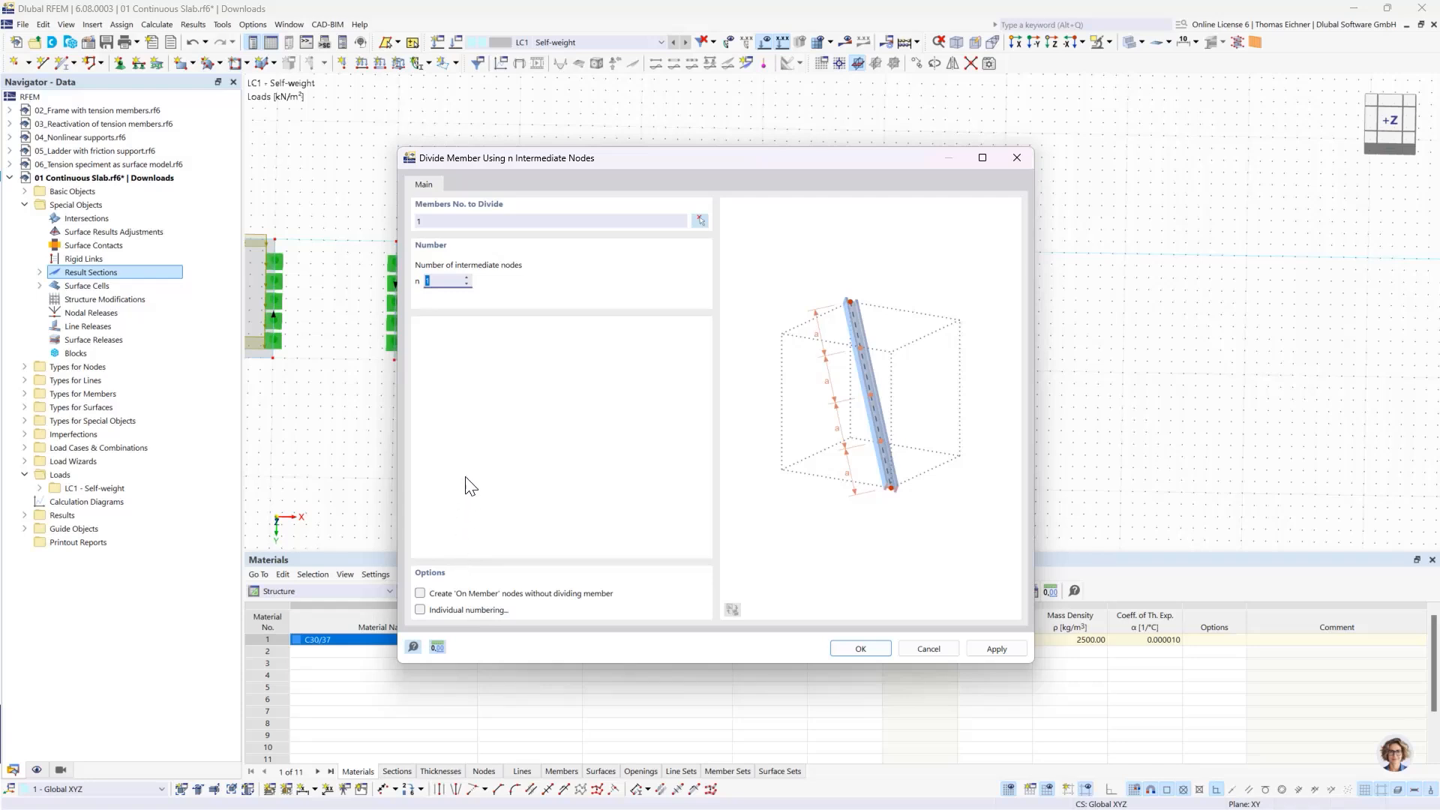
pyautogui.click(444, 283)
pyautogui.moveTo(623, 156); pyautogui.dragTo(318, 122)
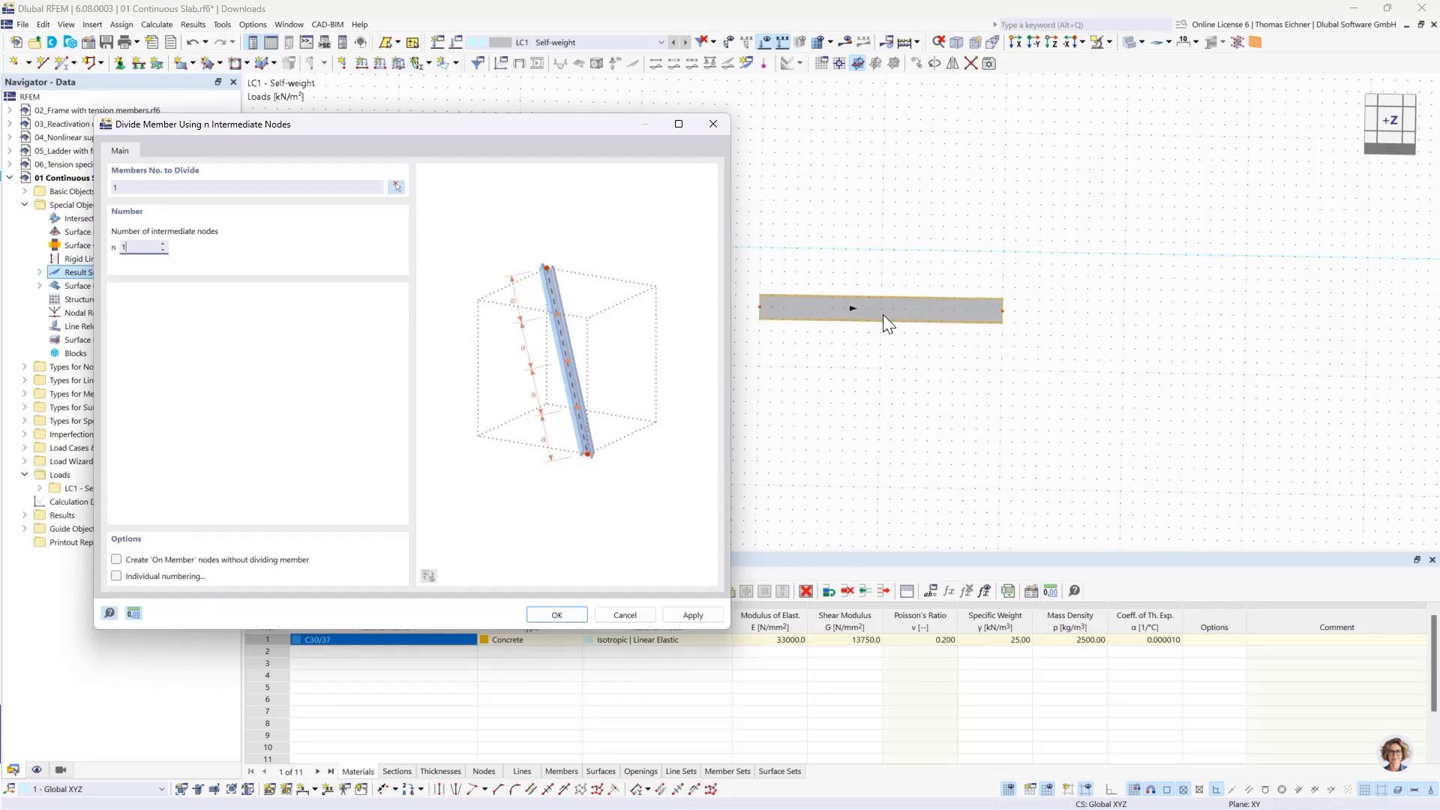
pyautogui.click(117, 560)
pyautogui.click(559, 617)
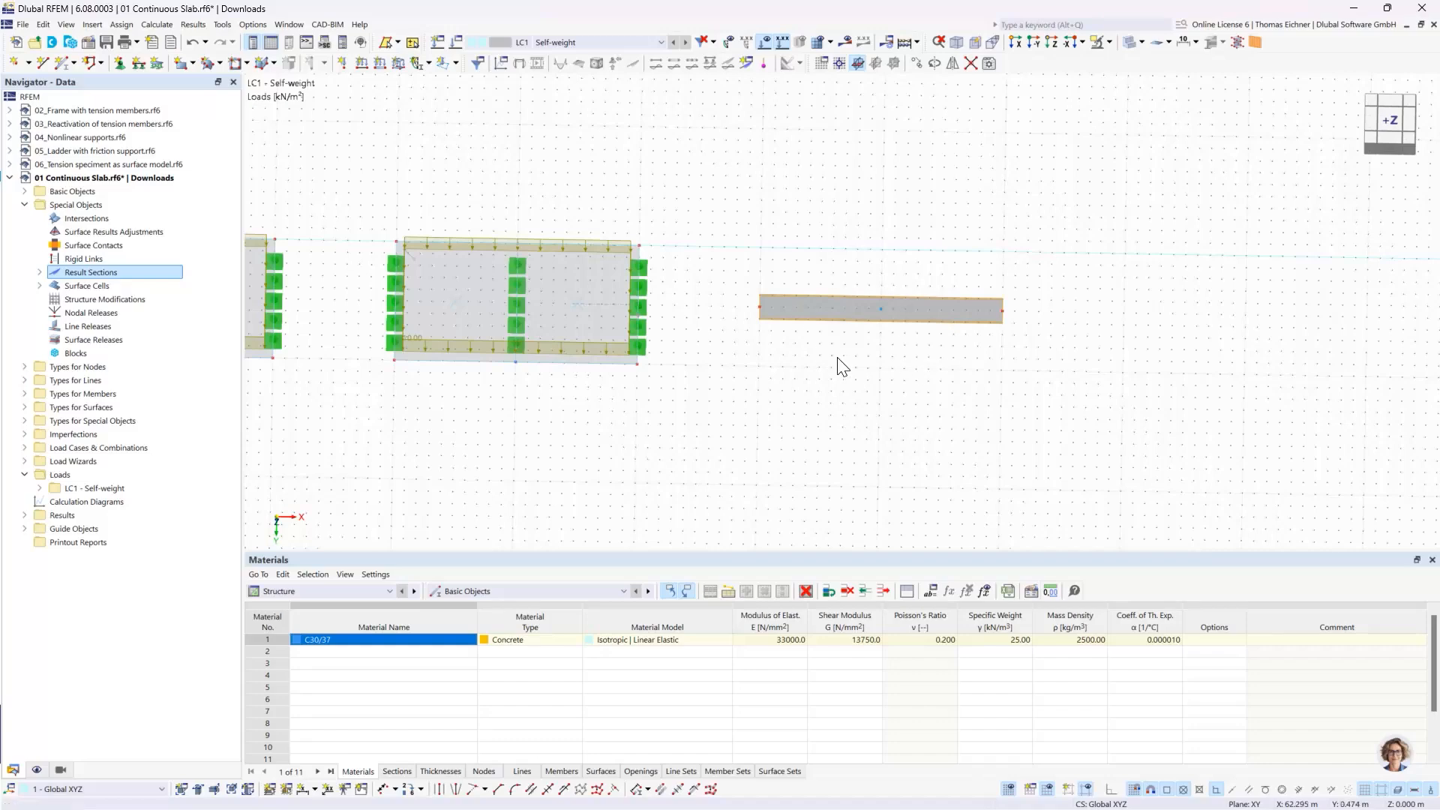
# Step: Inspect the beam with its middle node and look up its entry among the model's basic objects
pyautogui.scroll(3, 900, 348)
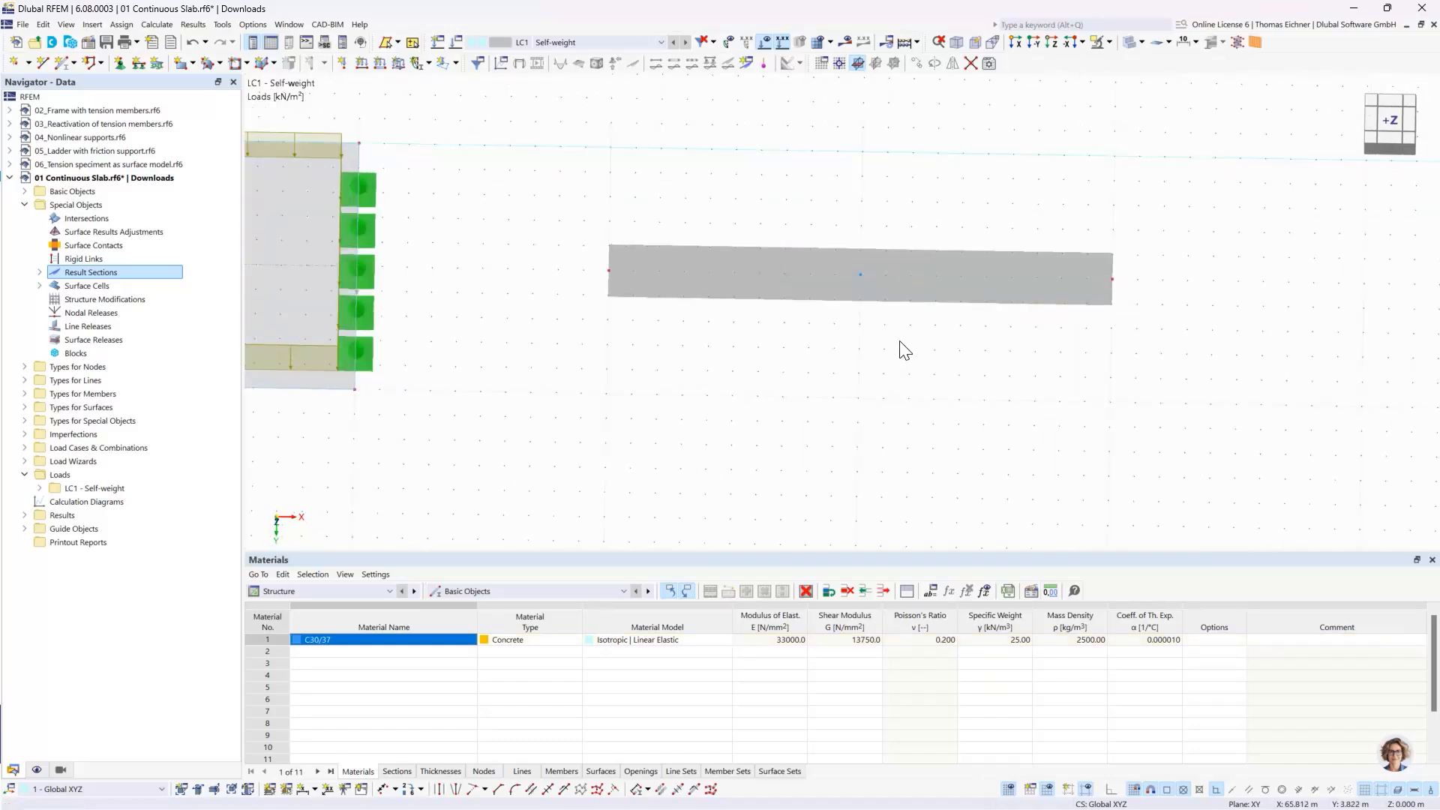
pyautogui.click(854, 282)
pyautogui.moveTo(958, 182); pyautogui.dragTo(707, 188, button='middle')
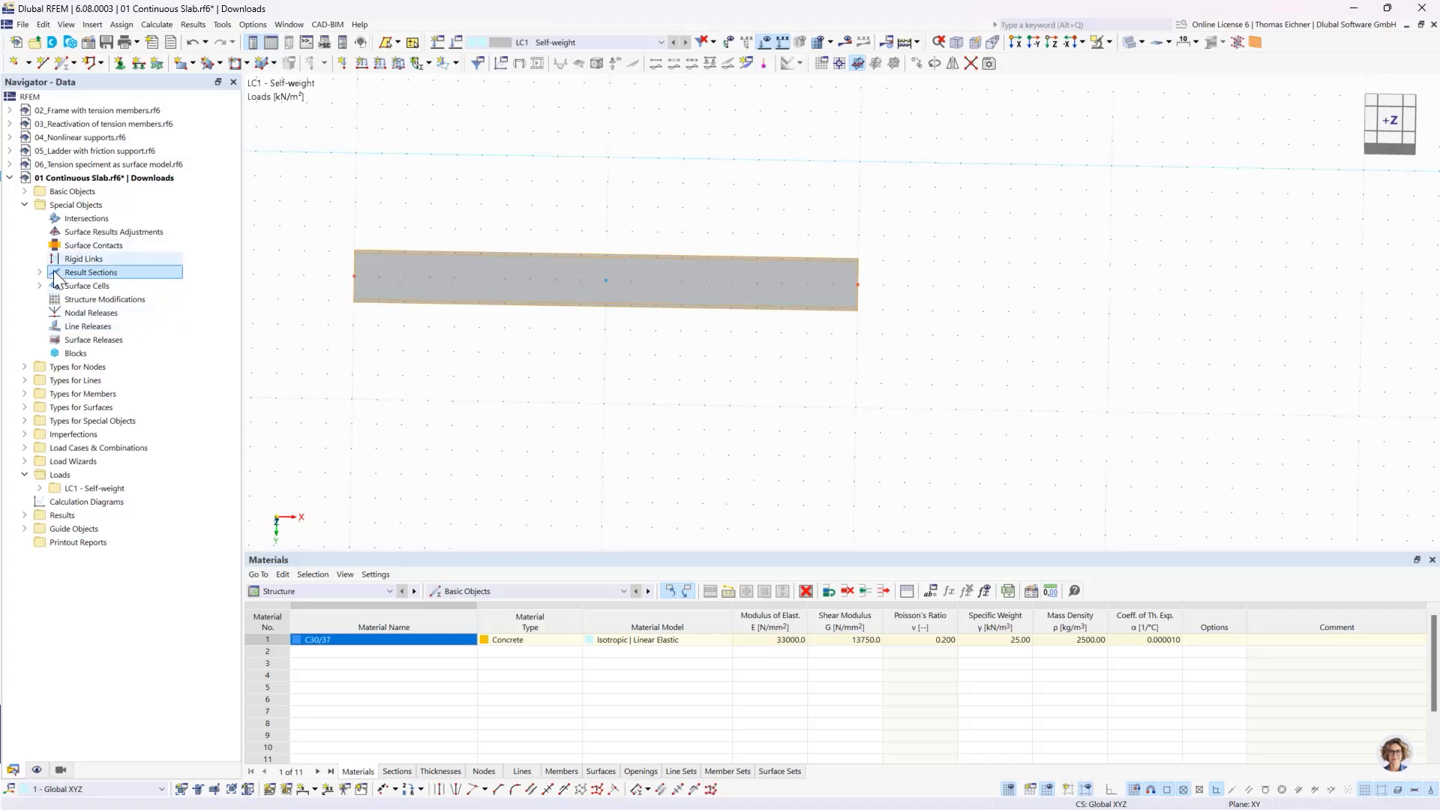
pyautogui.click(25, 191)
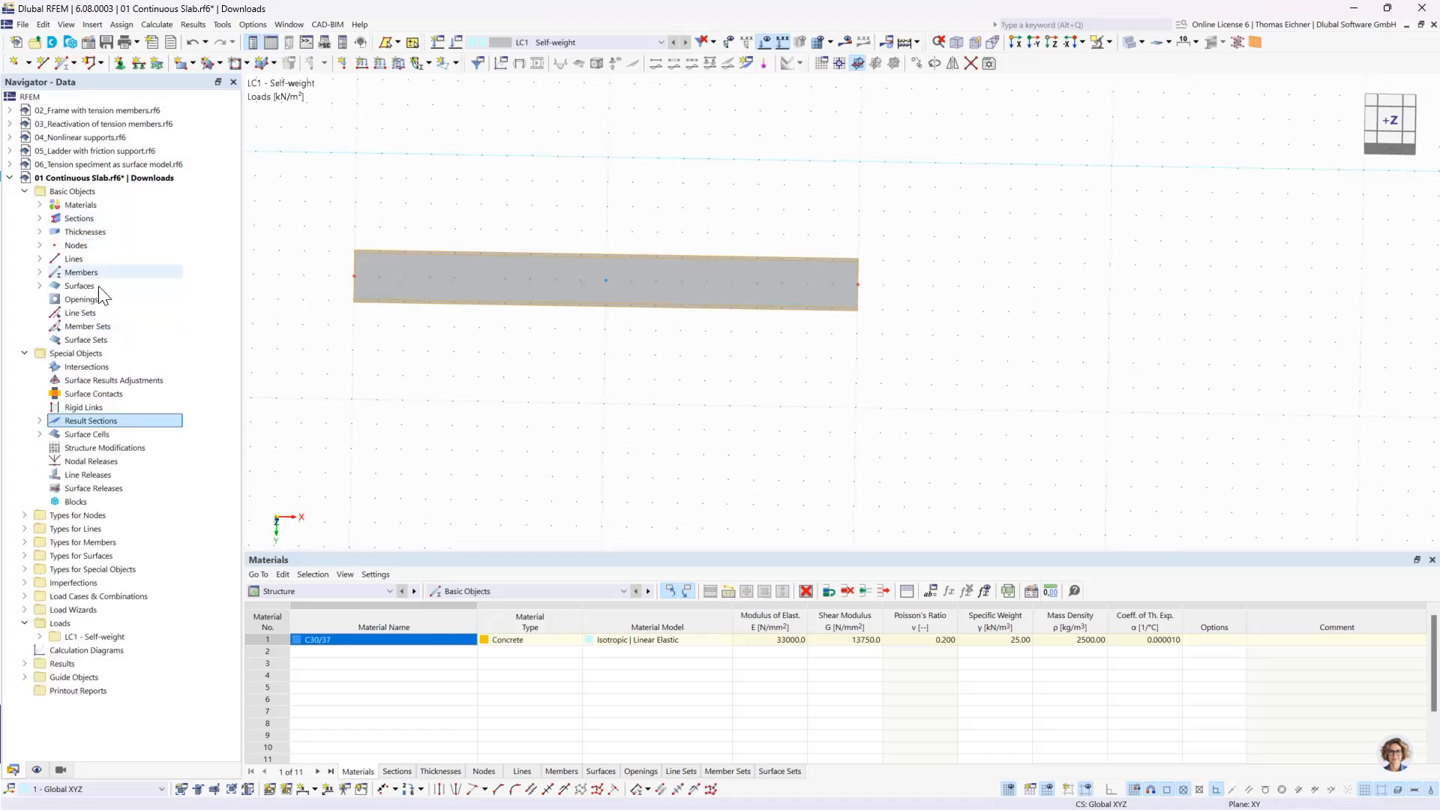
pyautogui.click(40, 272)
pyautogui.click(150, 286)
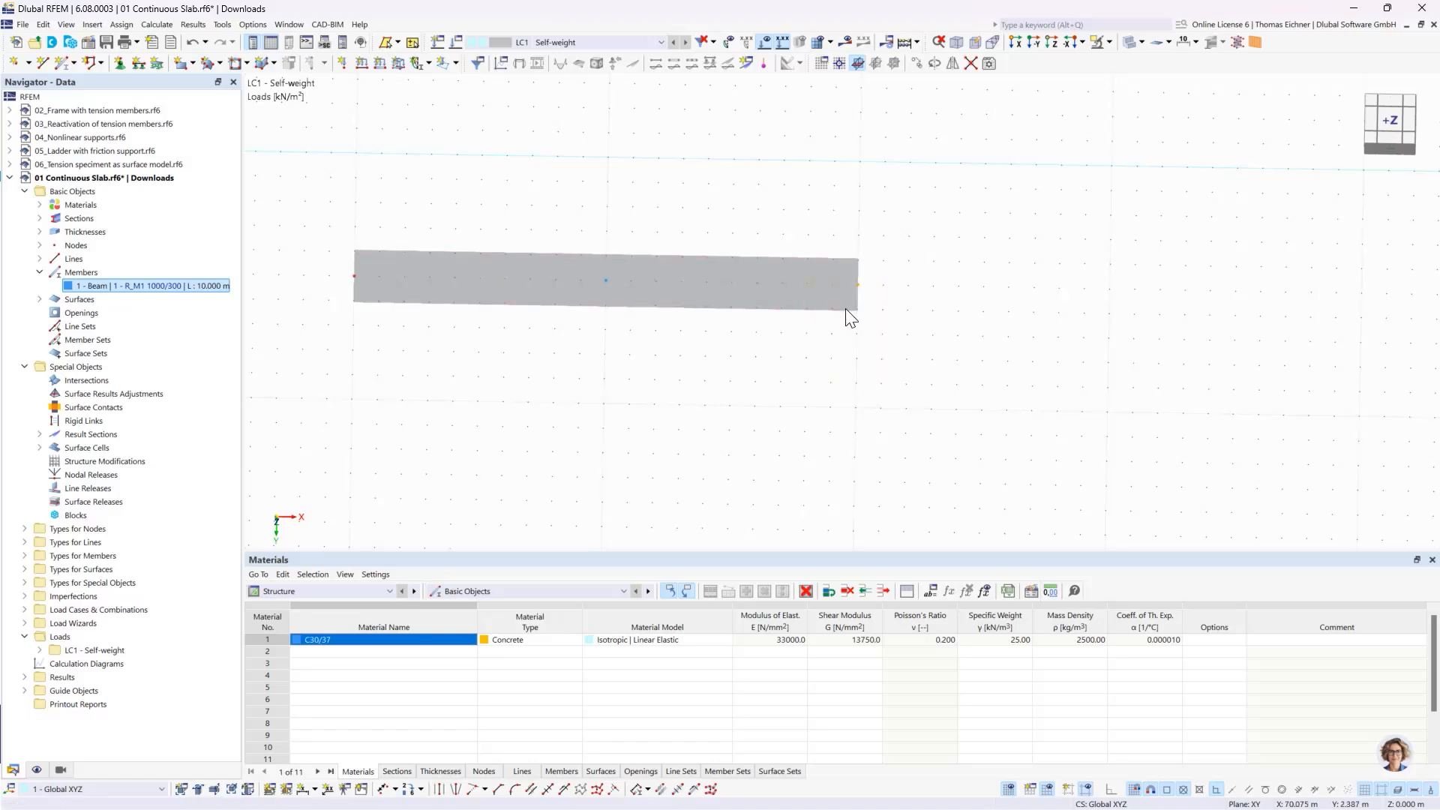
# Step: Try stretching the beam to 13.5 m by moving its far end node, and undo the move
pyautogui.click(858, 284)
pyautogui.click(1034, 288)
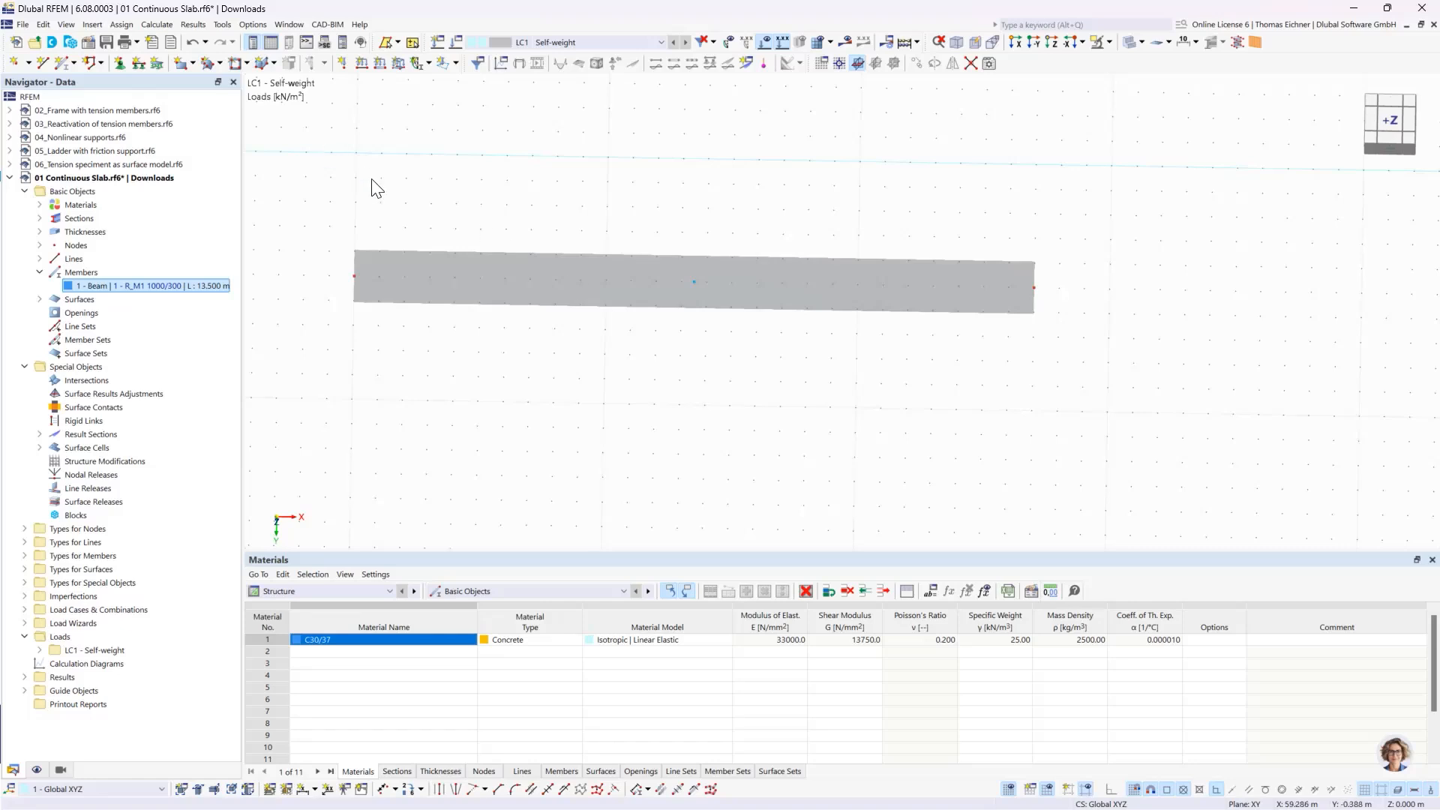
pyautogui.click(193, 45)
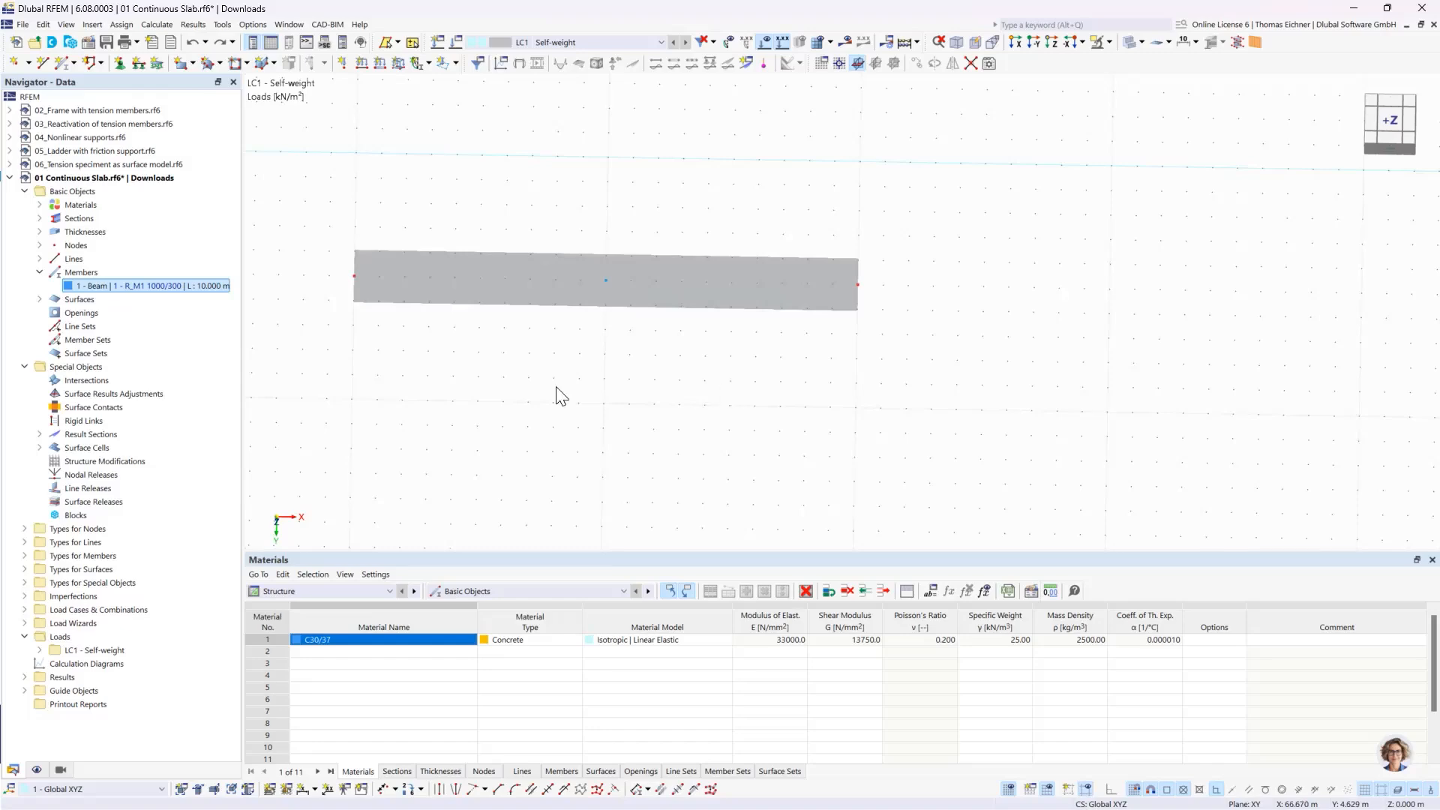
# Step: Restrain rotation φX in the Hinged nodal support type and assign it to the beam's two end nodes and middle node
pyautogui.moveTo(556, 386); pyautogui.dragTo(641, 404, button='middle')
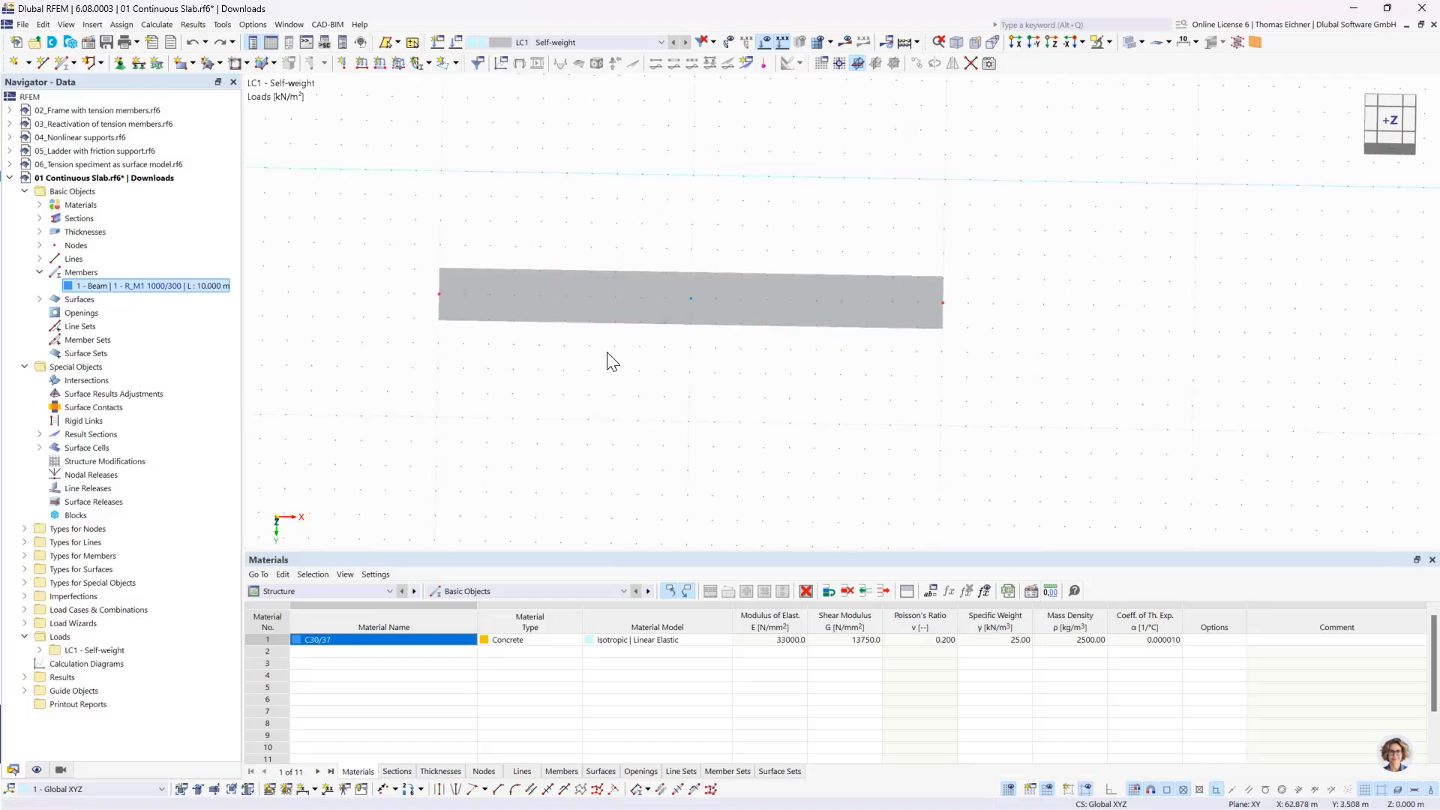
pyautogui.scroll(-3, 382, 188)
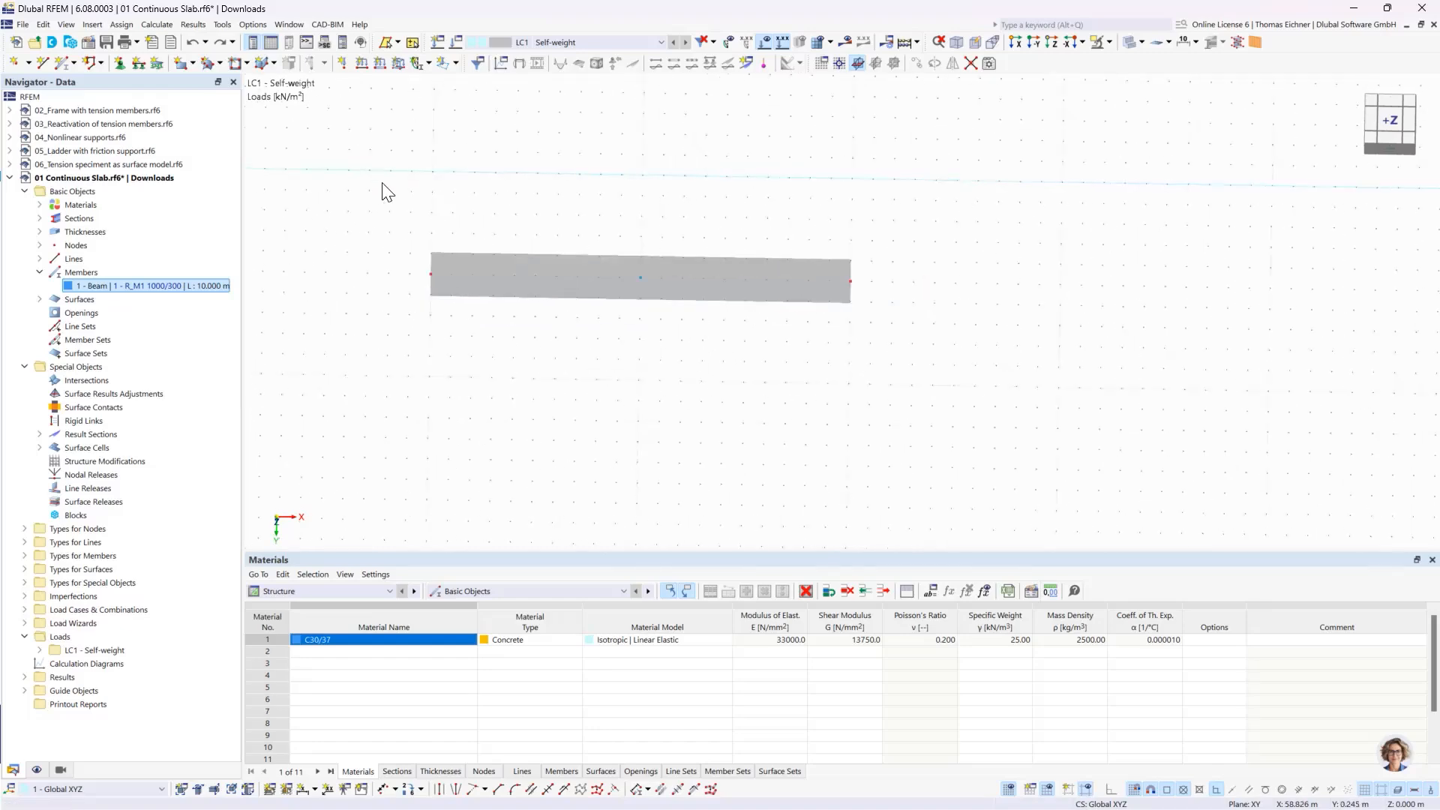
pyautogui.scroll(2, 567, 207)
pyautogui.scroll(2, 555, 219)
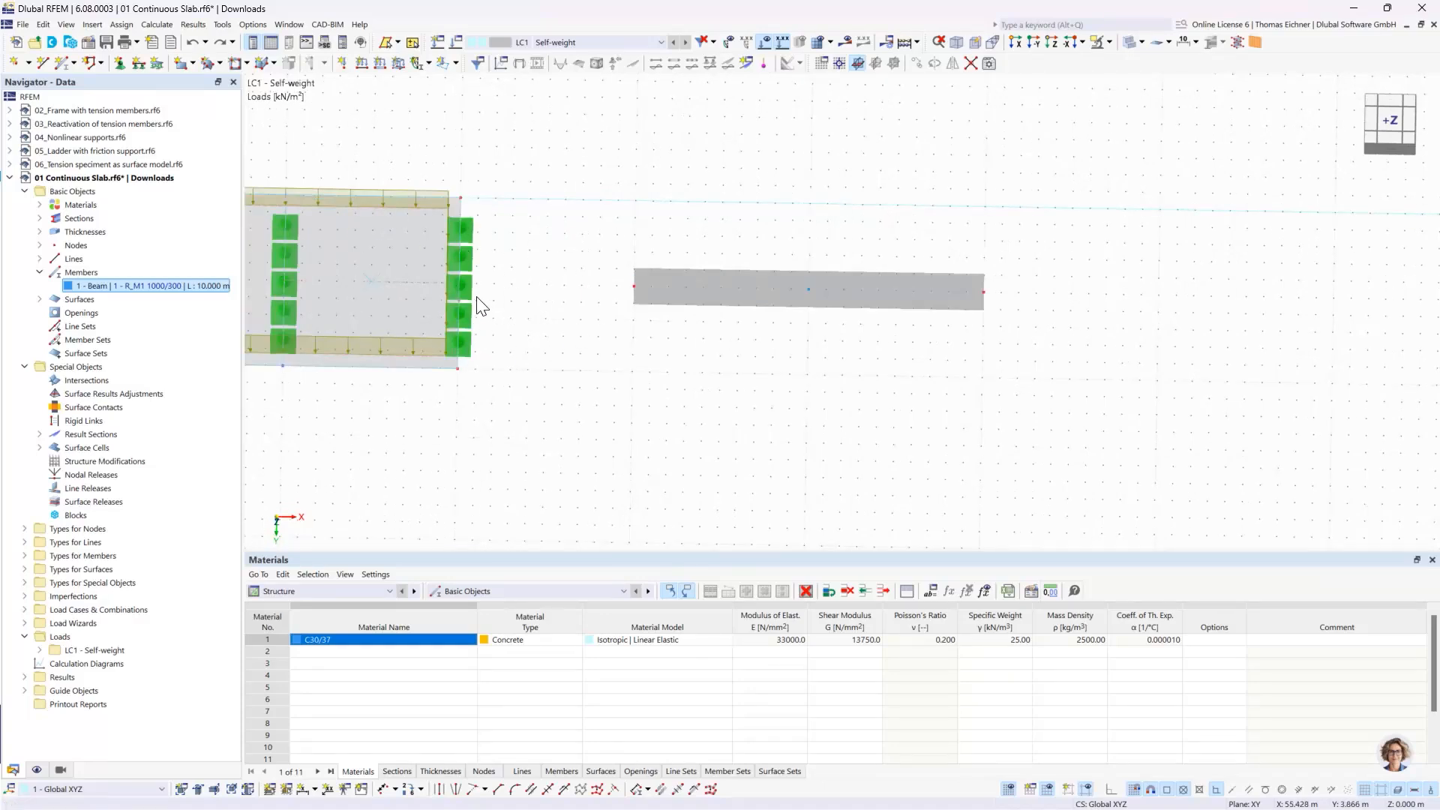
pyautogui.moveTo(469, 287)
pyautogui.click(120, 61)
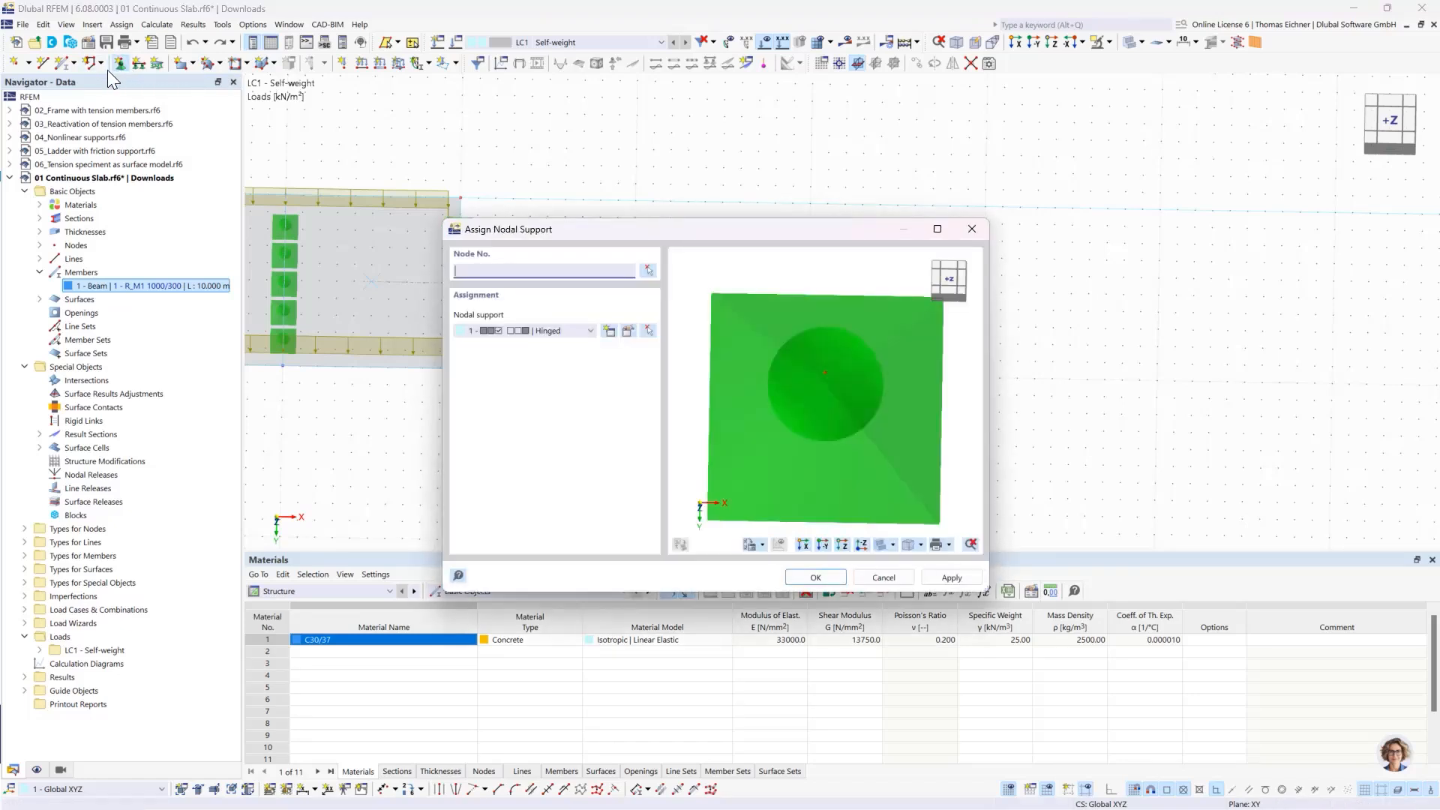
pyautogui.moveTo(612, 237); pyautogui.dragTo(282, 318)
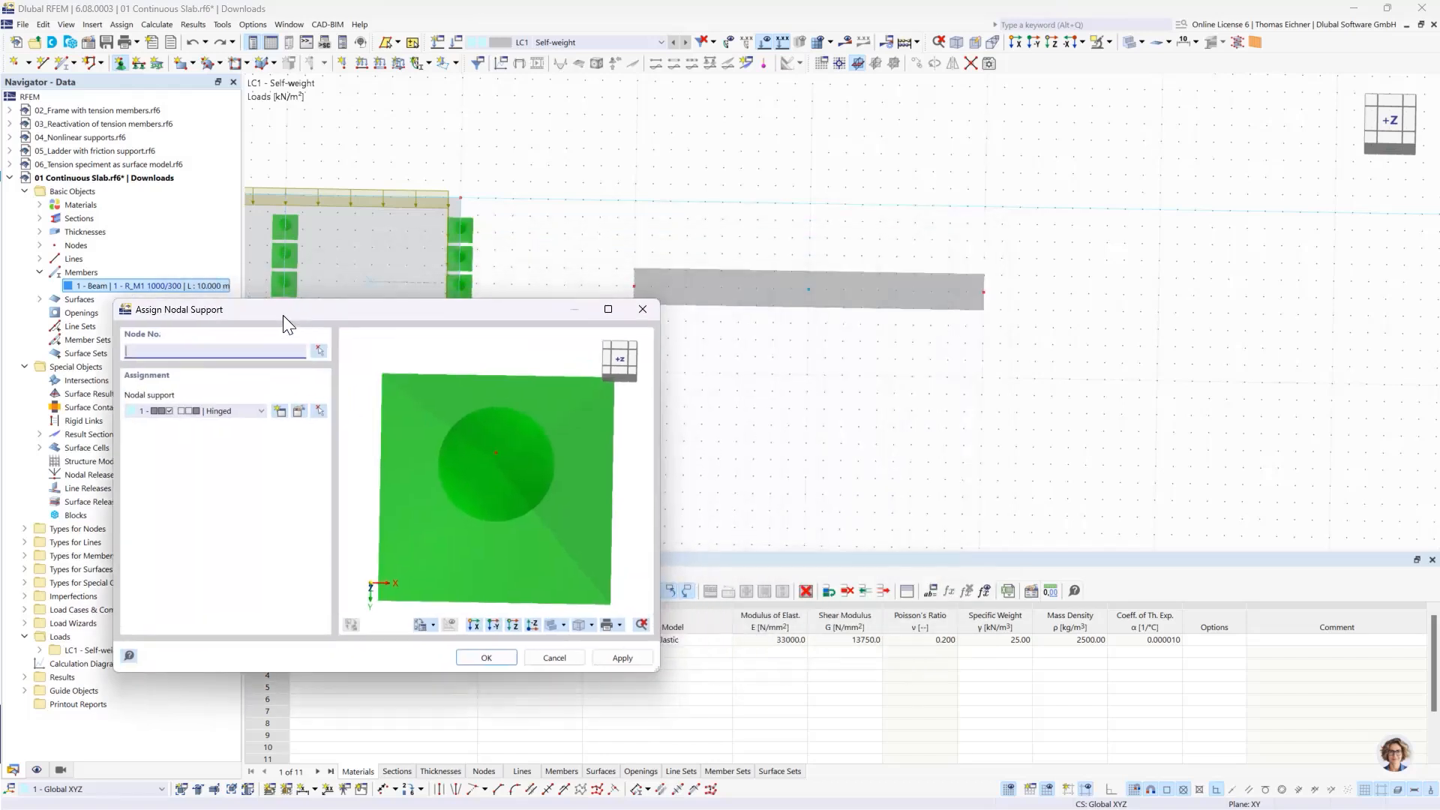
pyautogui.doubleClick(157, 411)
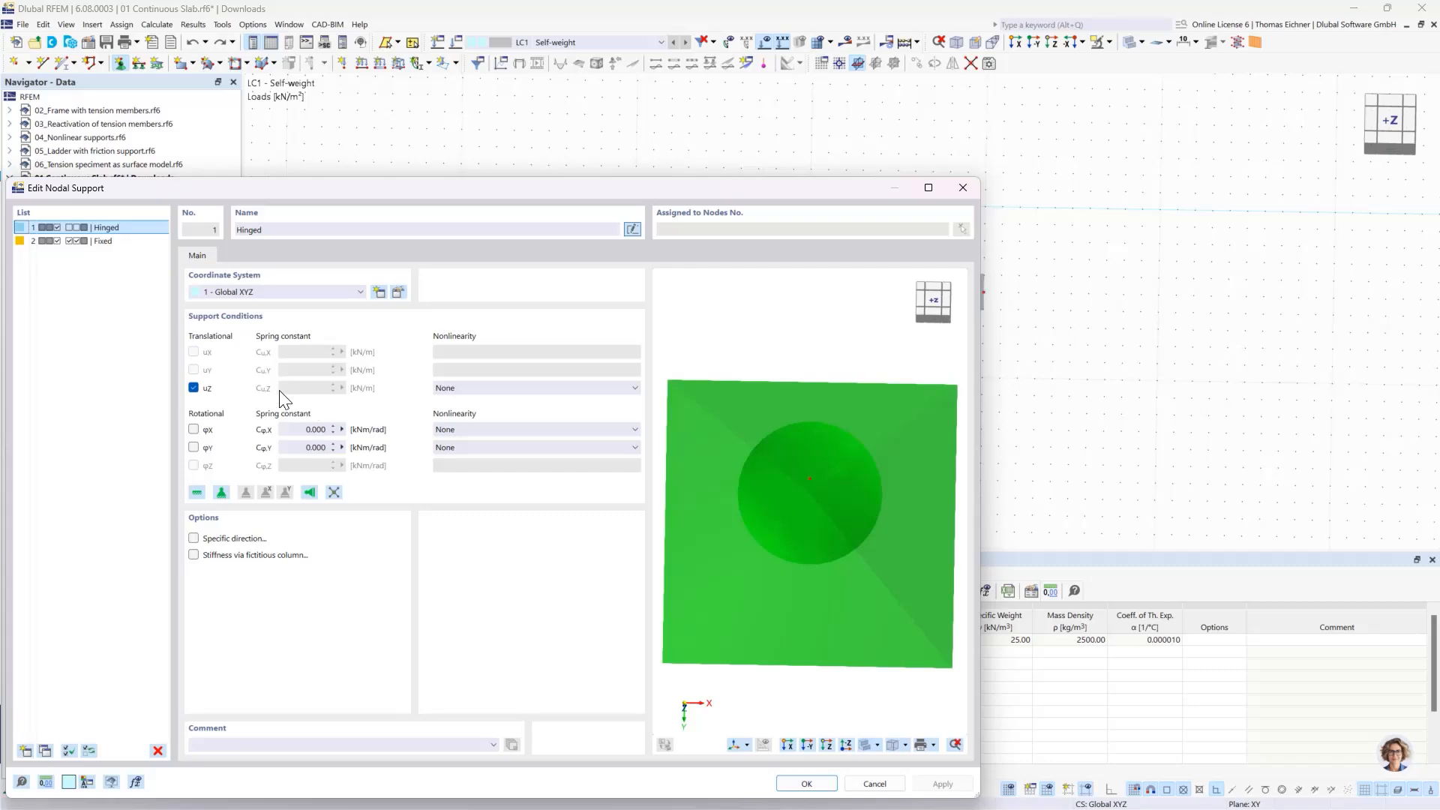
pyautogui.click(192, 428)
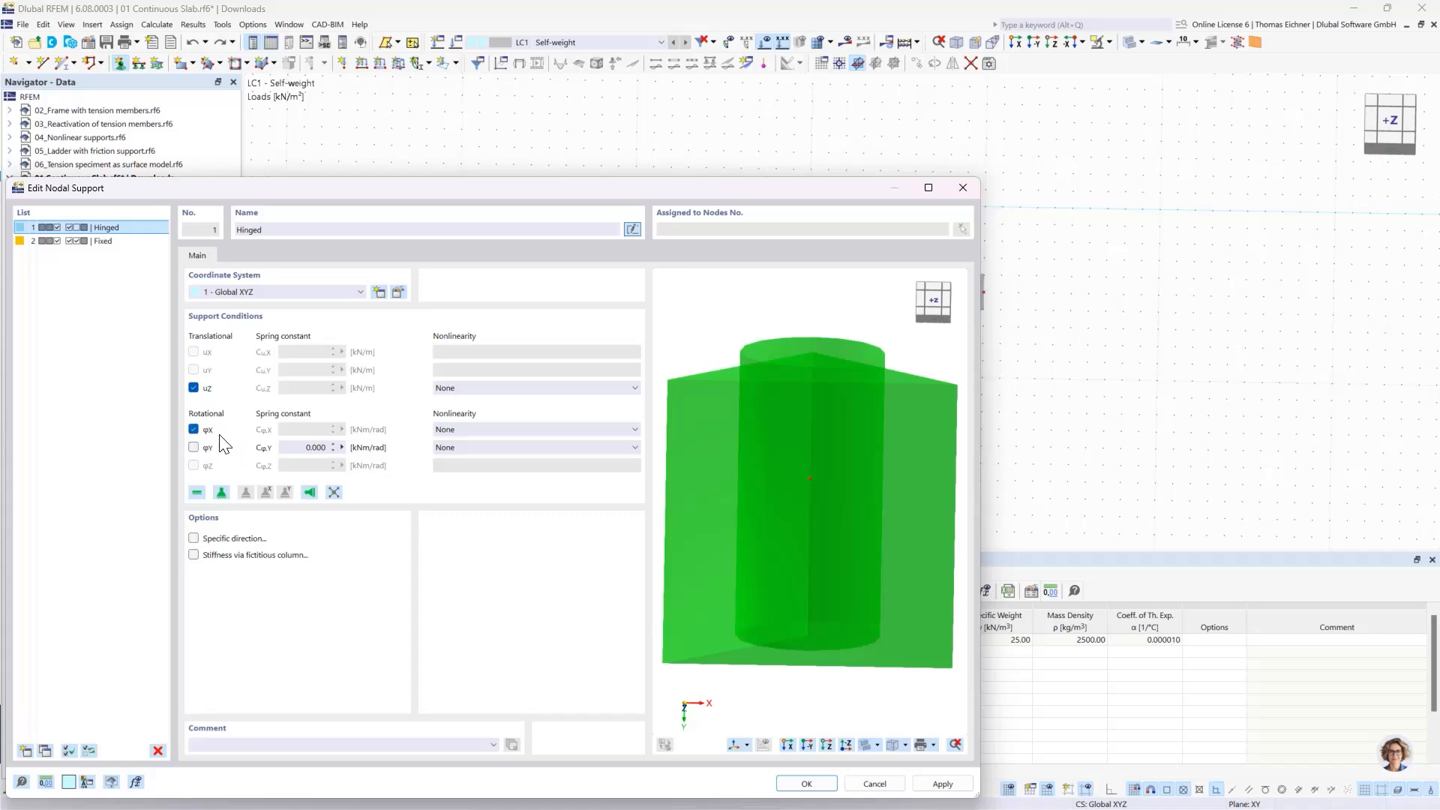
pyautogui.click(825, 784)
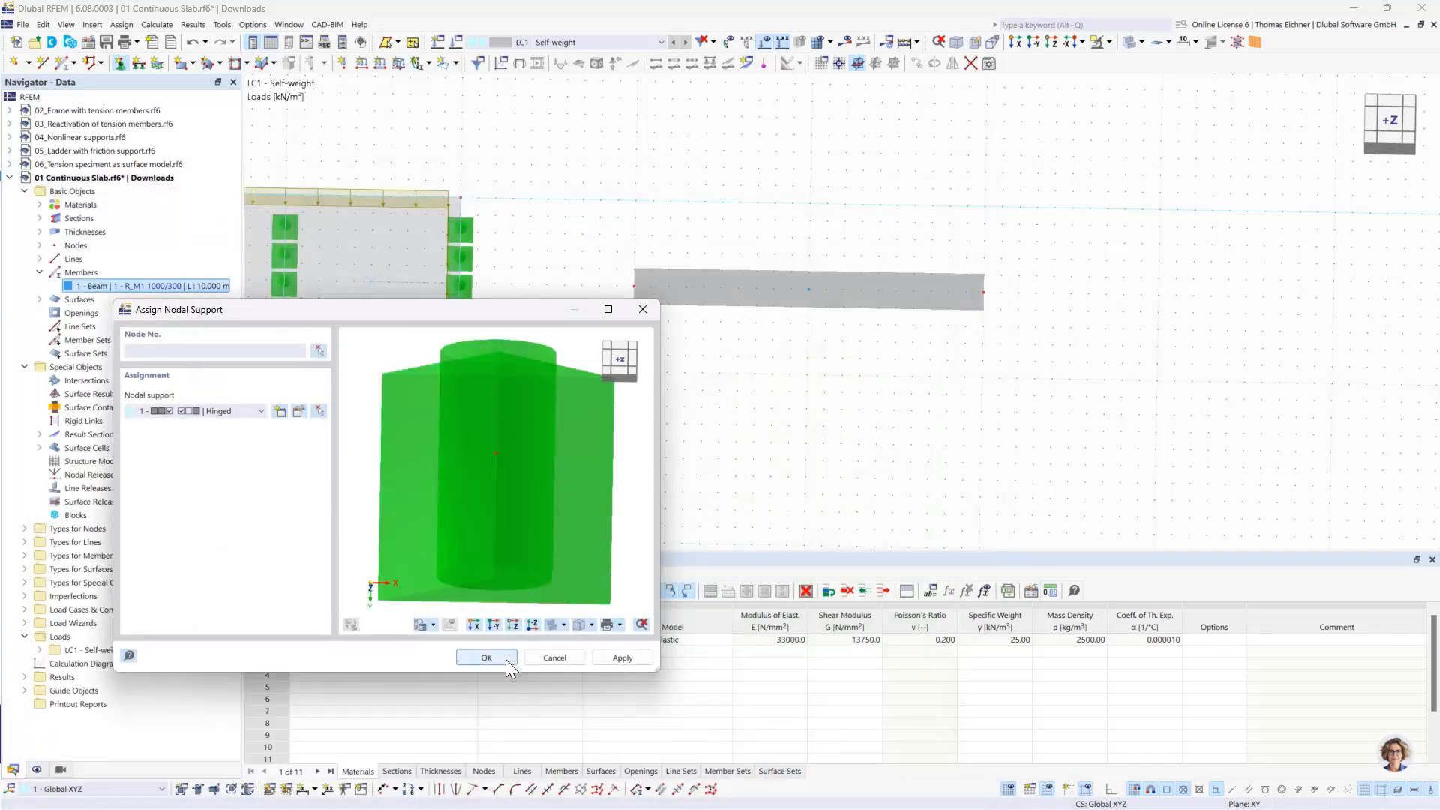
pyautogui.click(505, 659)
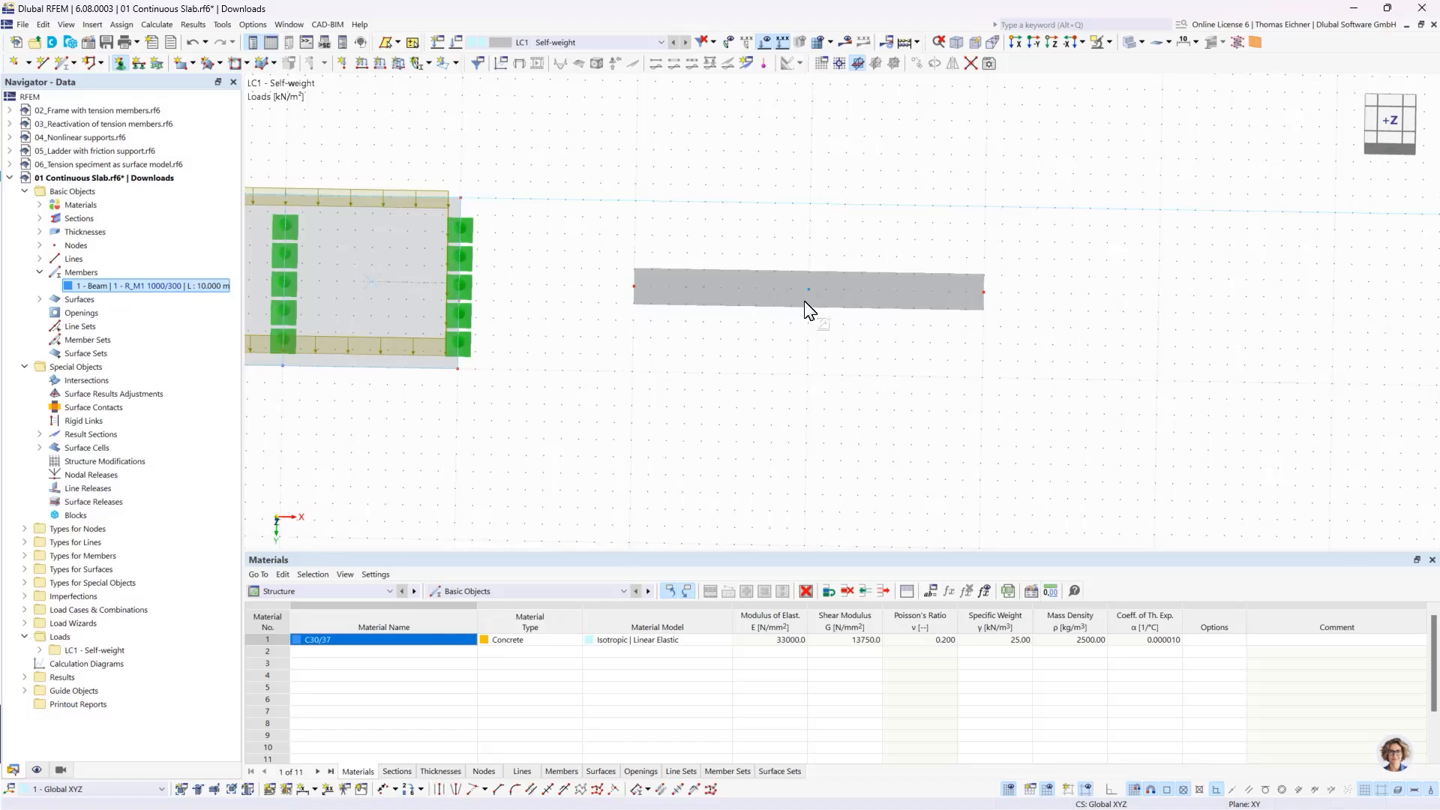
pyautogui.moveTo(529, 386); pyautogui.dragTo(592, 211)
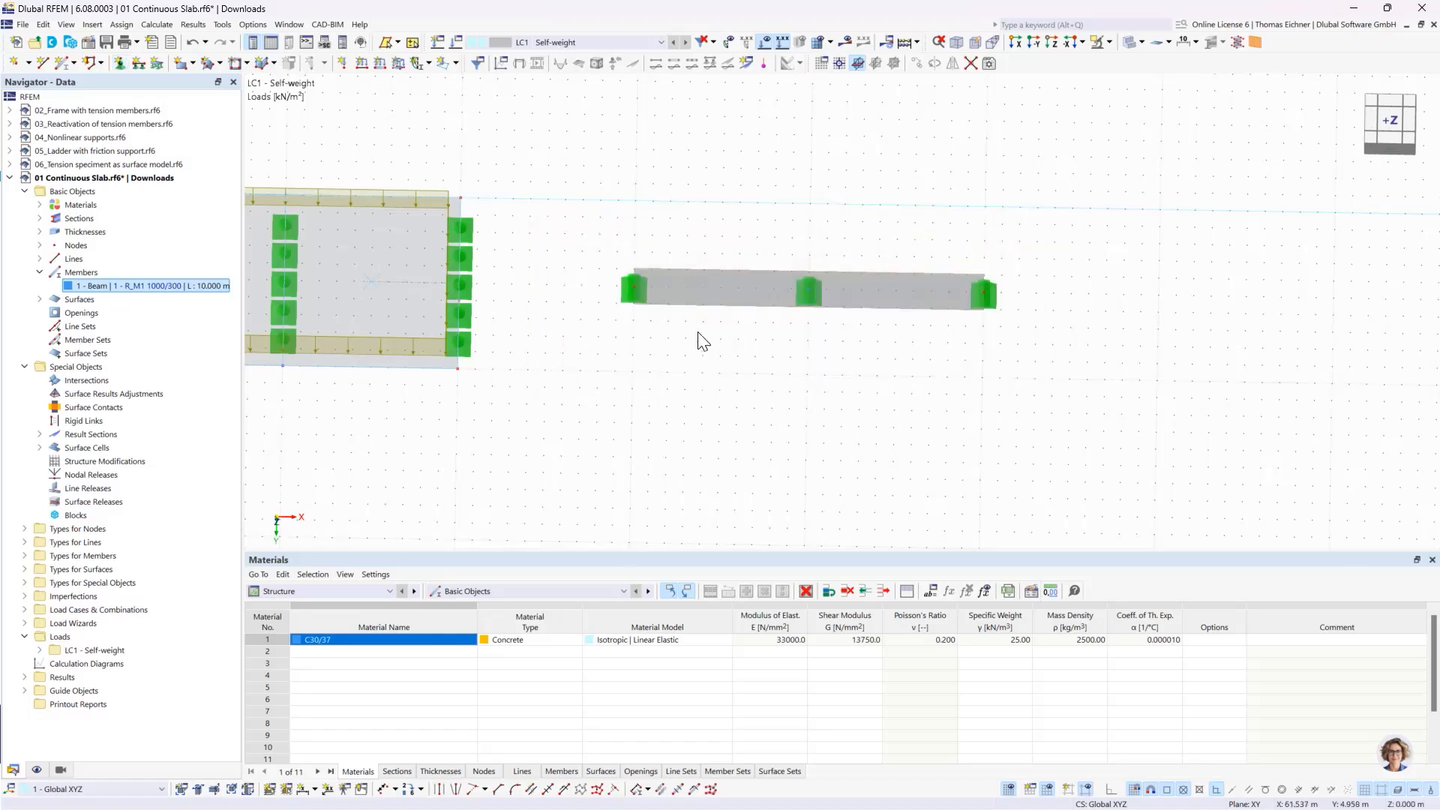
# Step: Apply a uniform member load of 10 kN/m in global direction ZL to the beam in load case LC1 - Self-weight
pyautogui.scroll(-6, 726, 315)
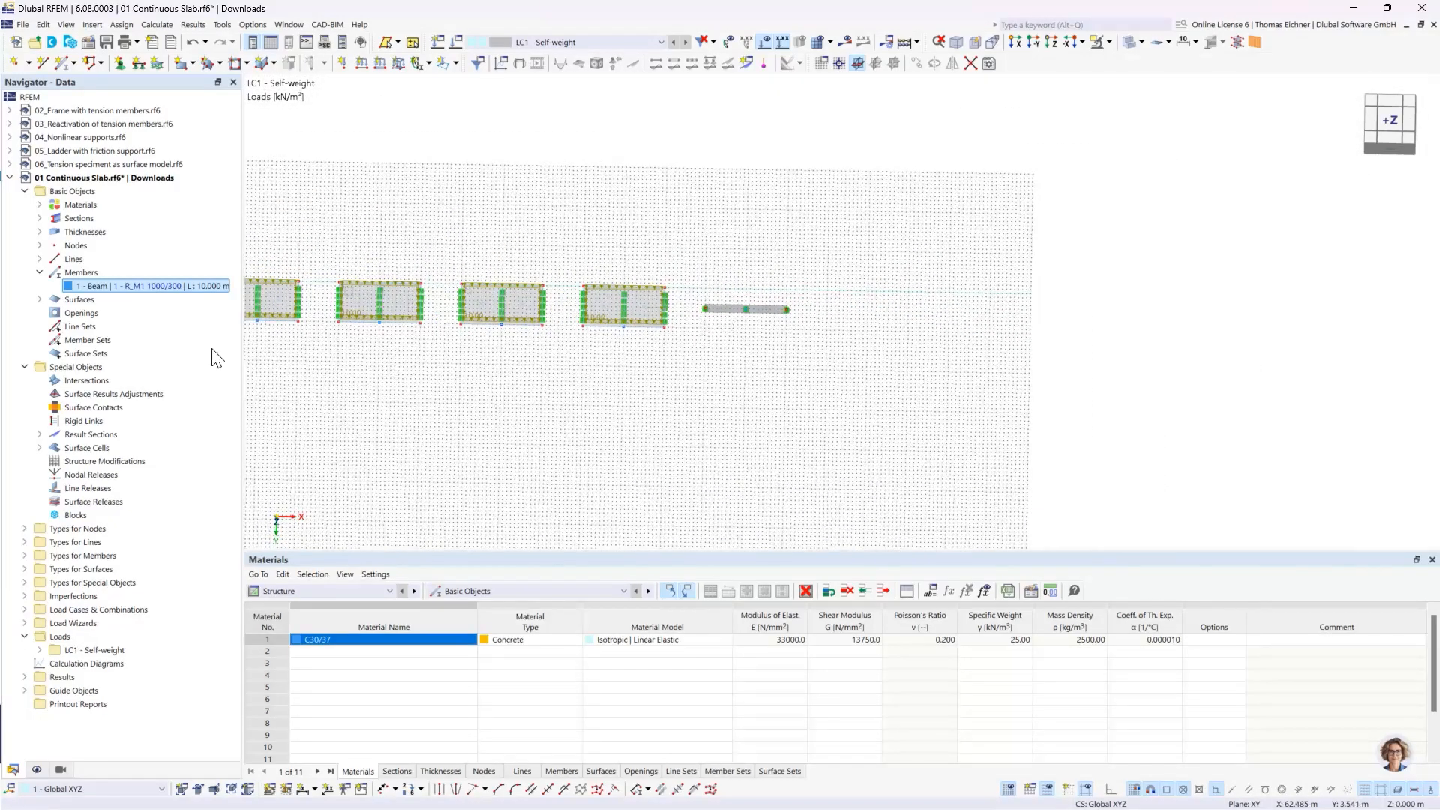
pyautogui.moveTo(518, 365); pyautogui.dragTo(528, 363, button='middle')
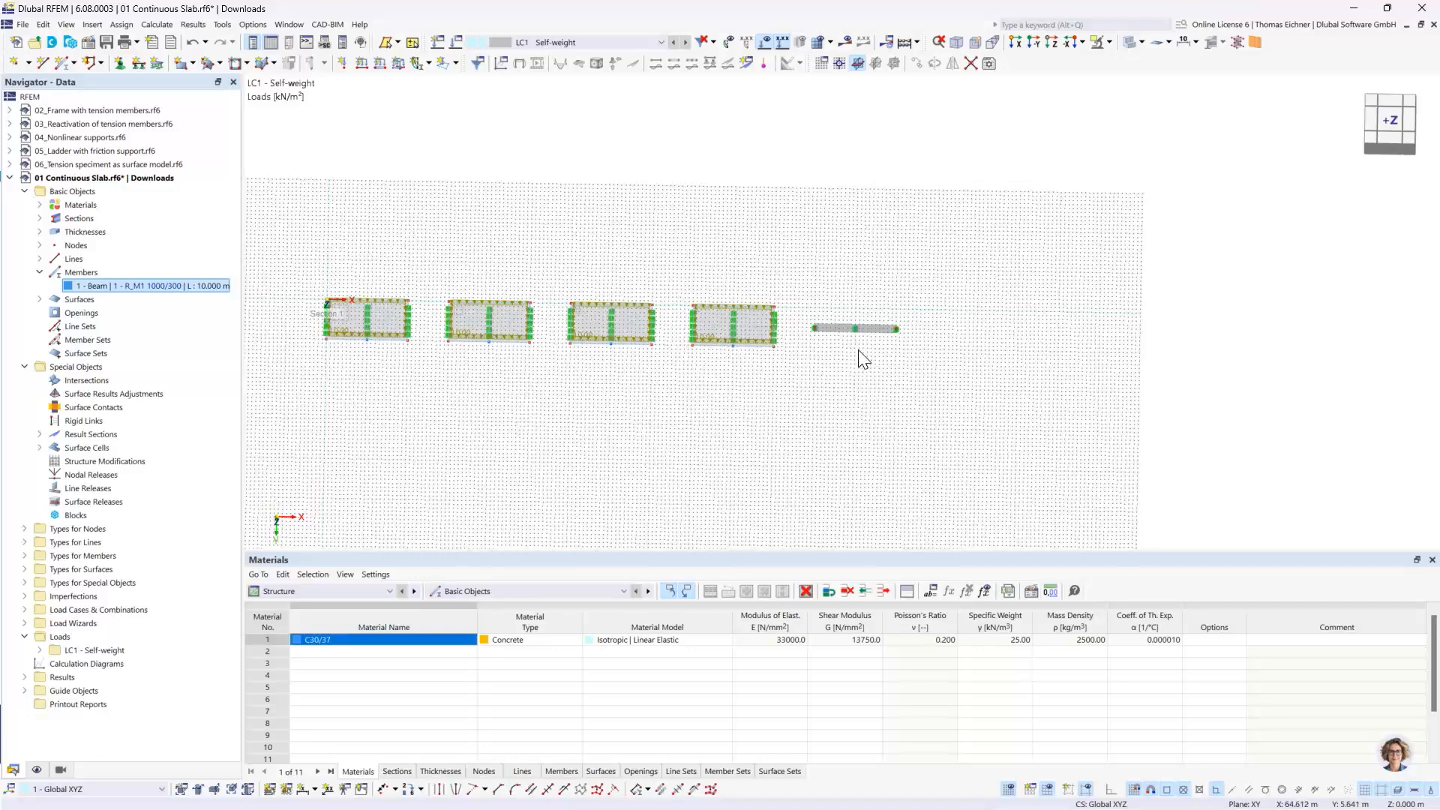
pyautogui.scroll(4, 863, 351)
pyautogui.scroll(2, 868, 352)
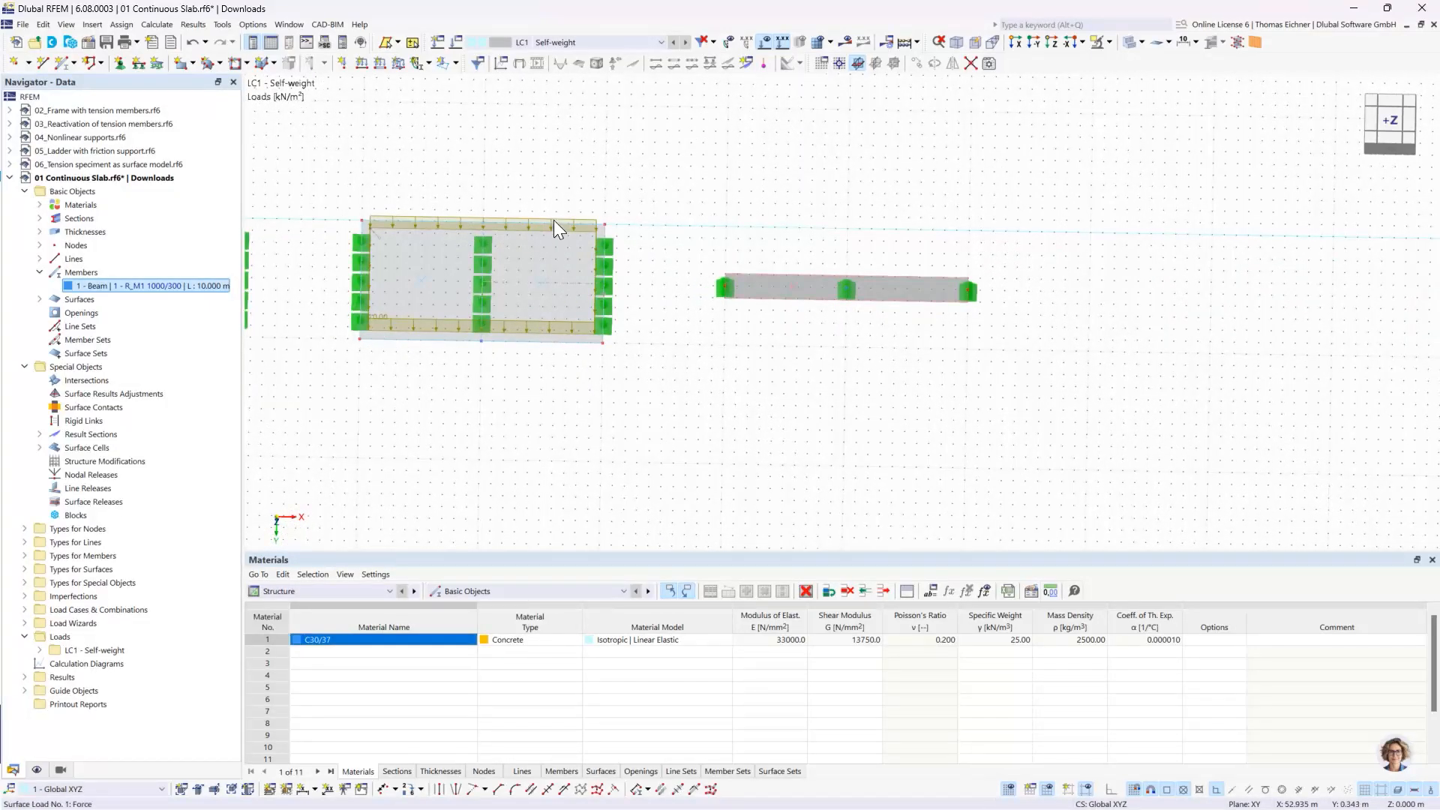
pyautogui.click(793, 287)
pyautogui.click(378, 66)
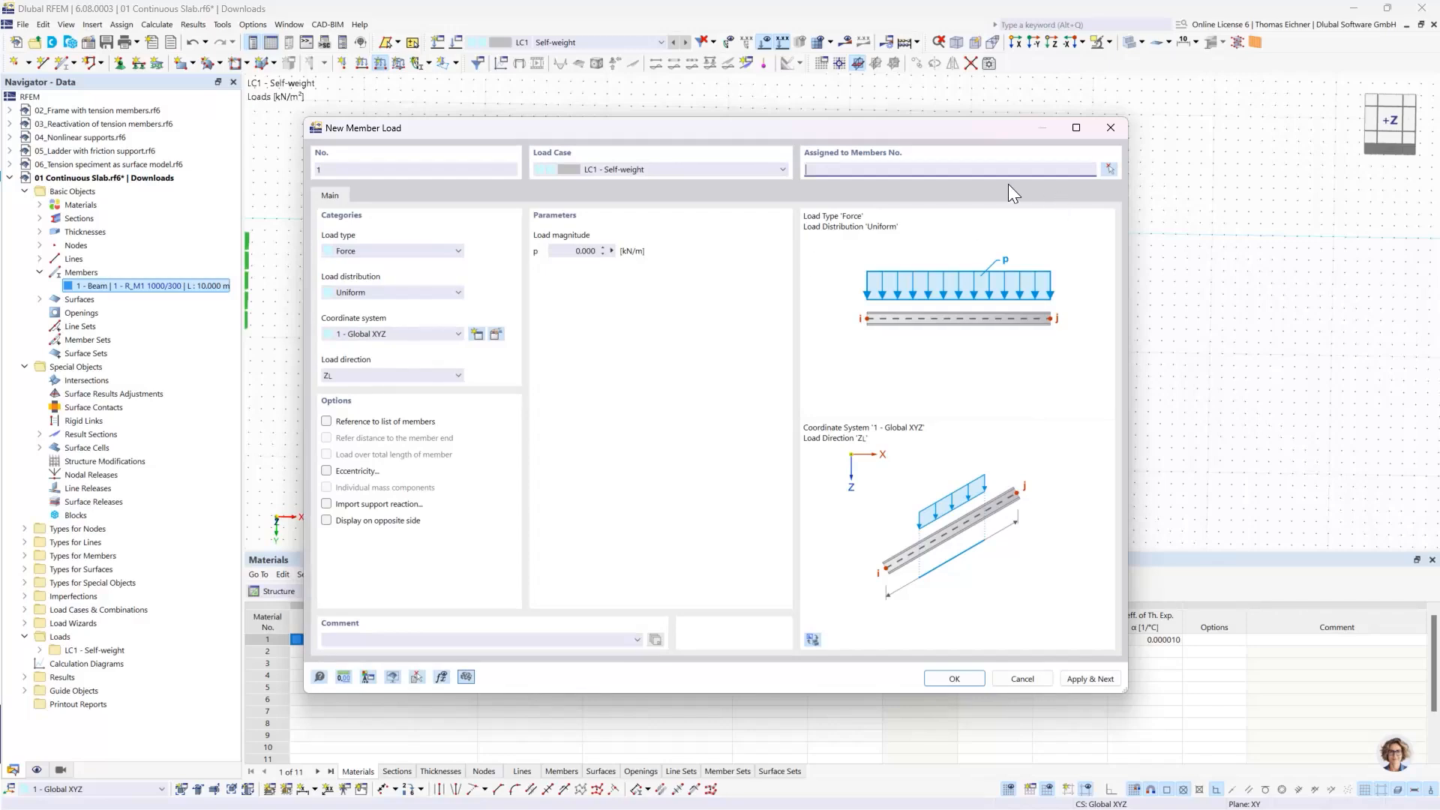
pyautogui.click(583, 251)
pyautogui.write('10')
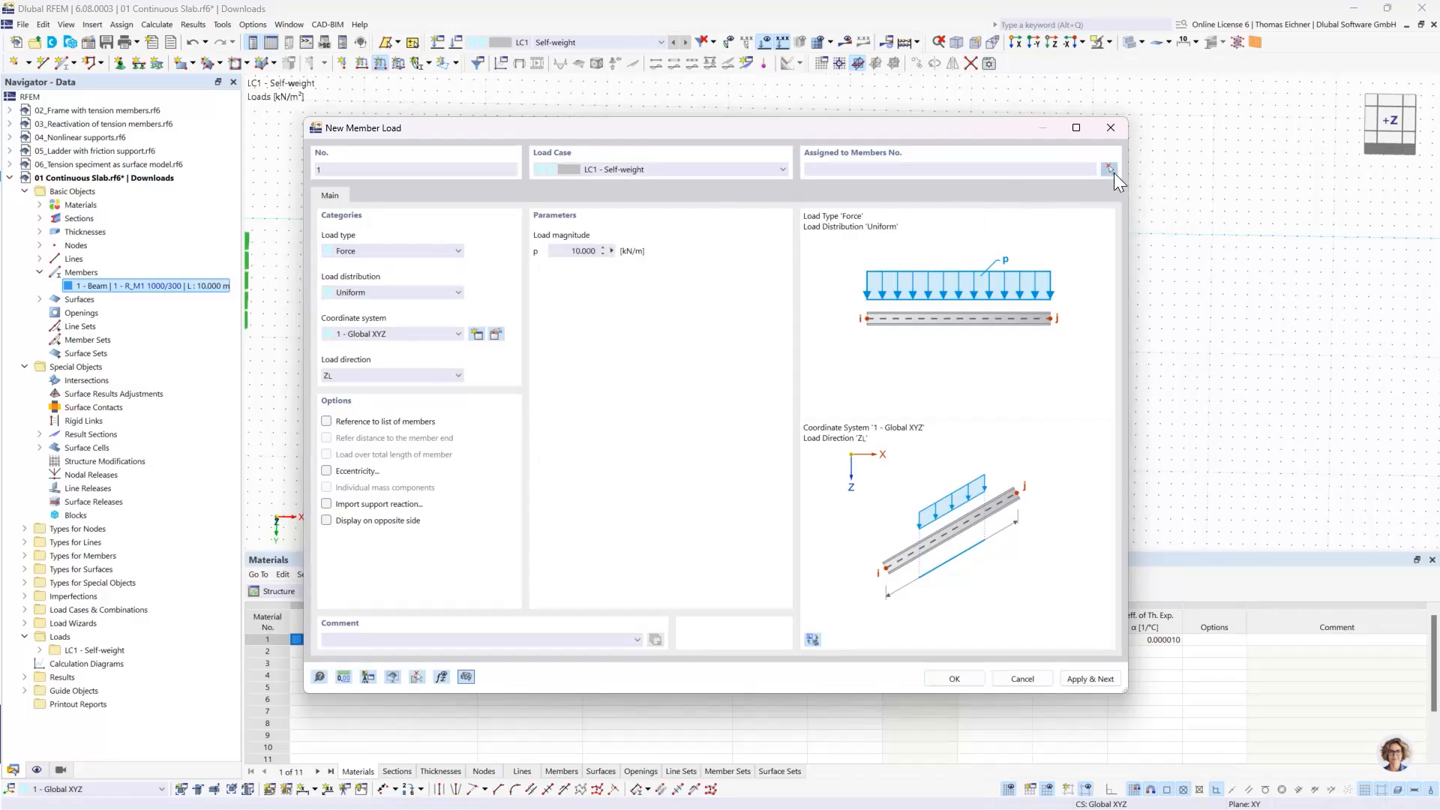
pyautogui.click(1109, 169)
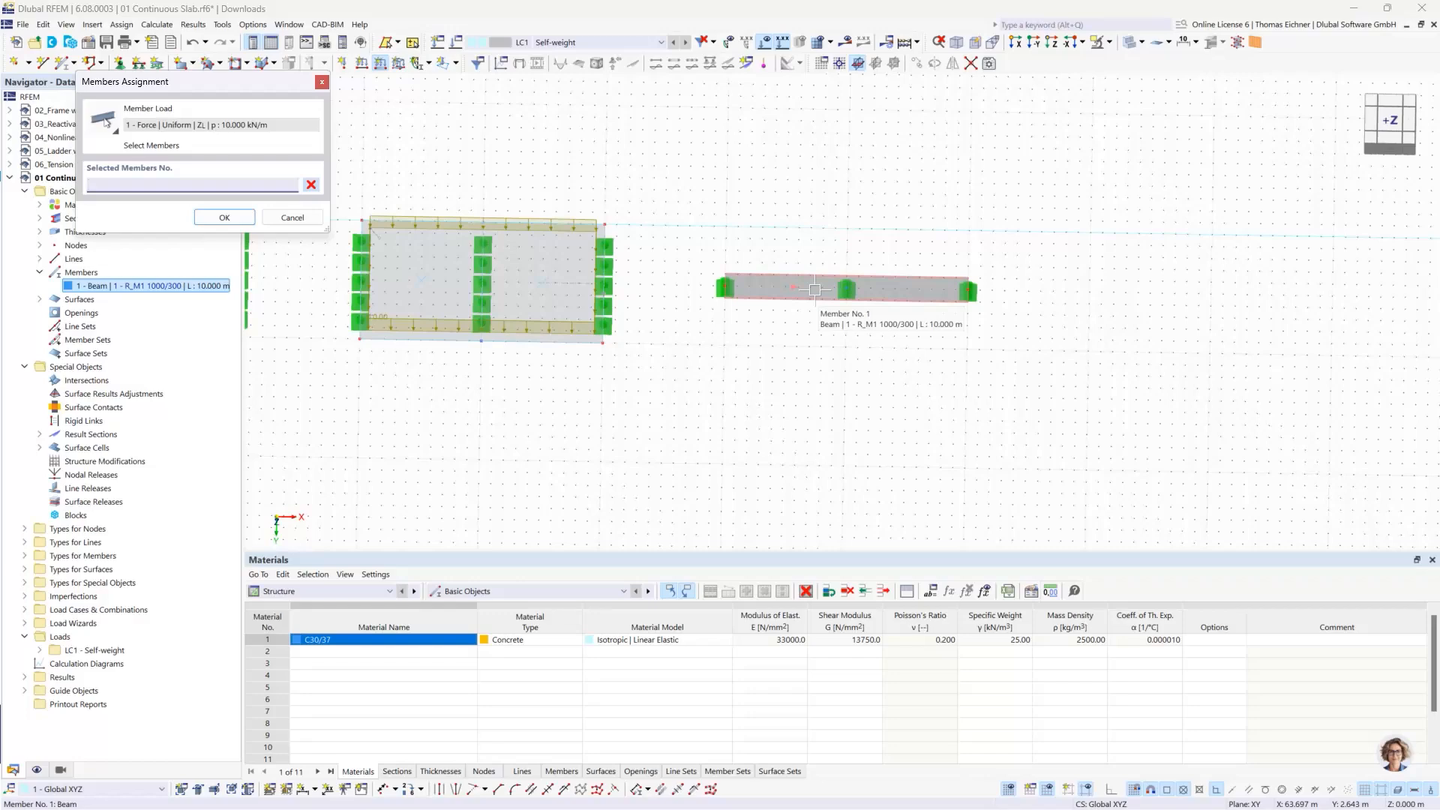
pyautogui.click(815, 289)
pyautogui.click(225, 216)
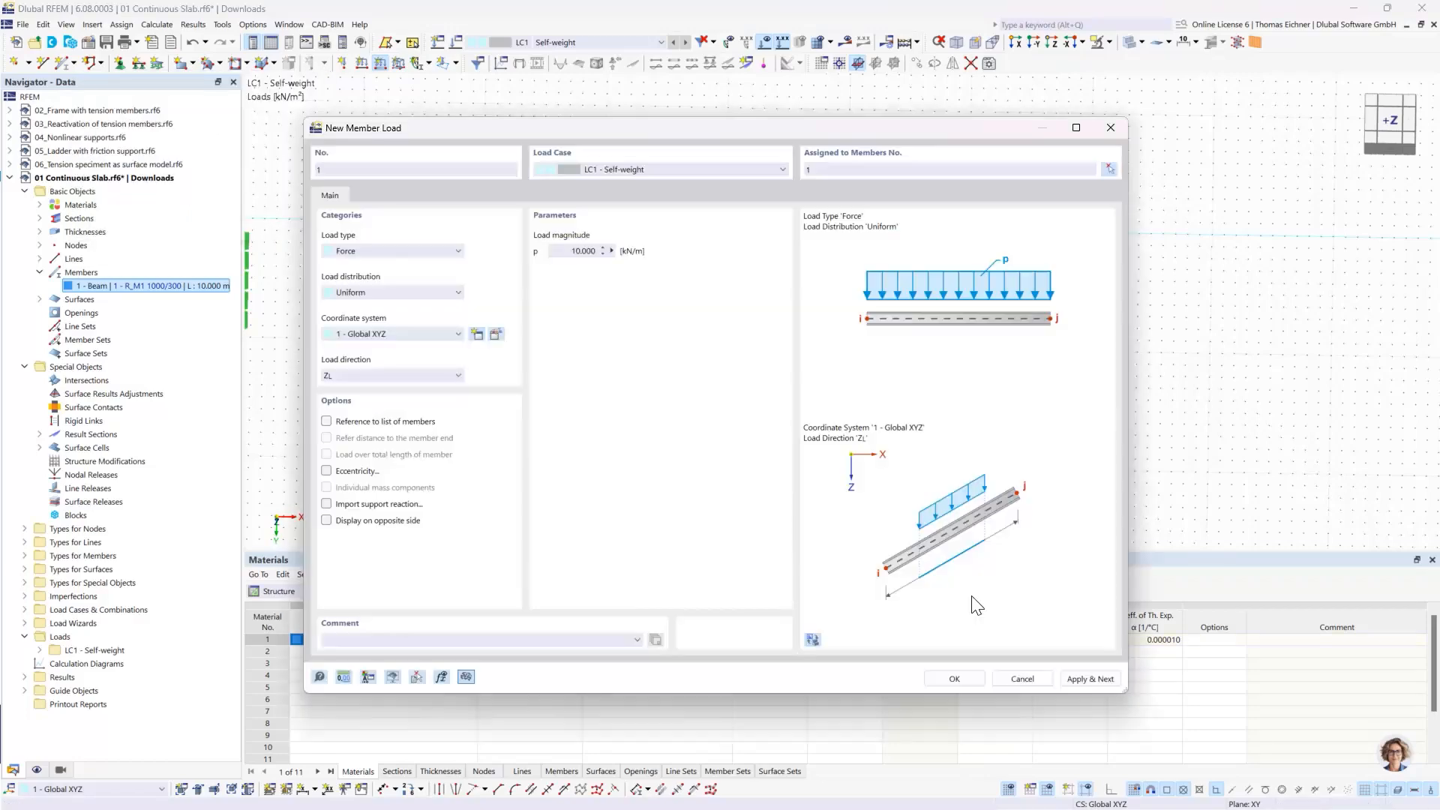
pyautogui.click(954, 678)
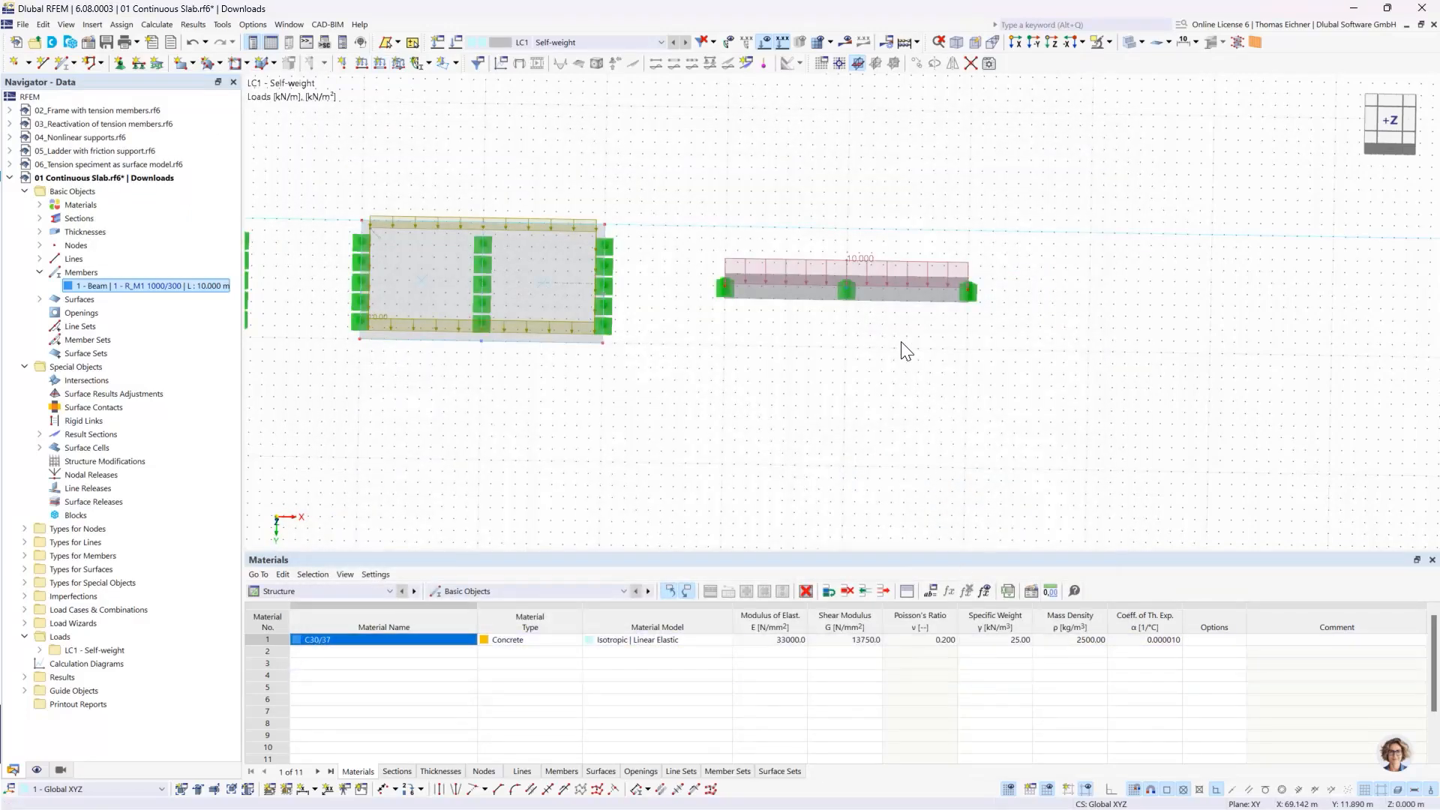
# Step: Make the C30/37 concrete a user-defined material and set its Poisson's ratio to 0
pyautogui.scroll(-3, 723, 375)
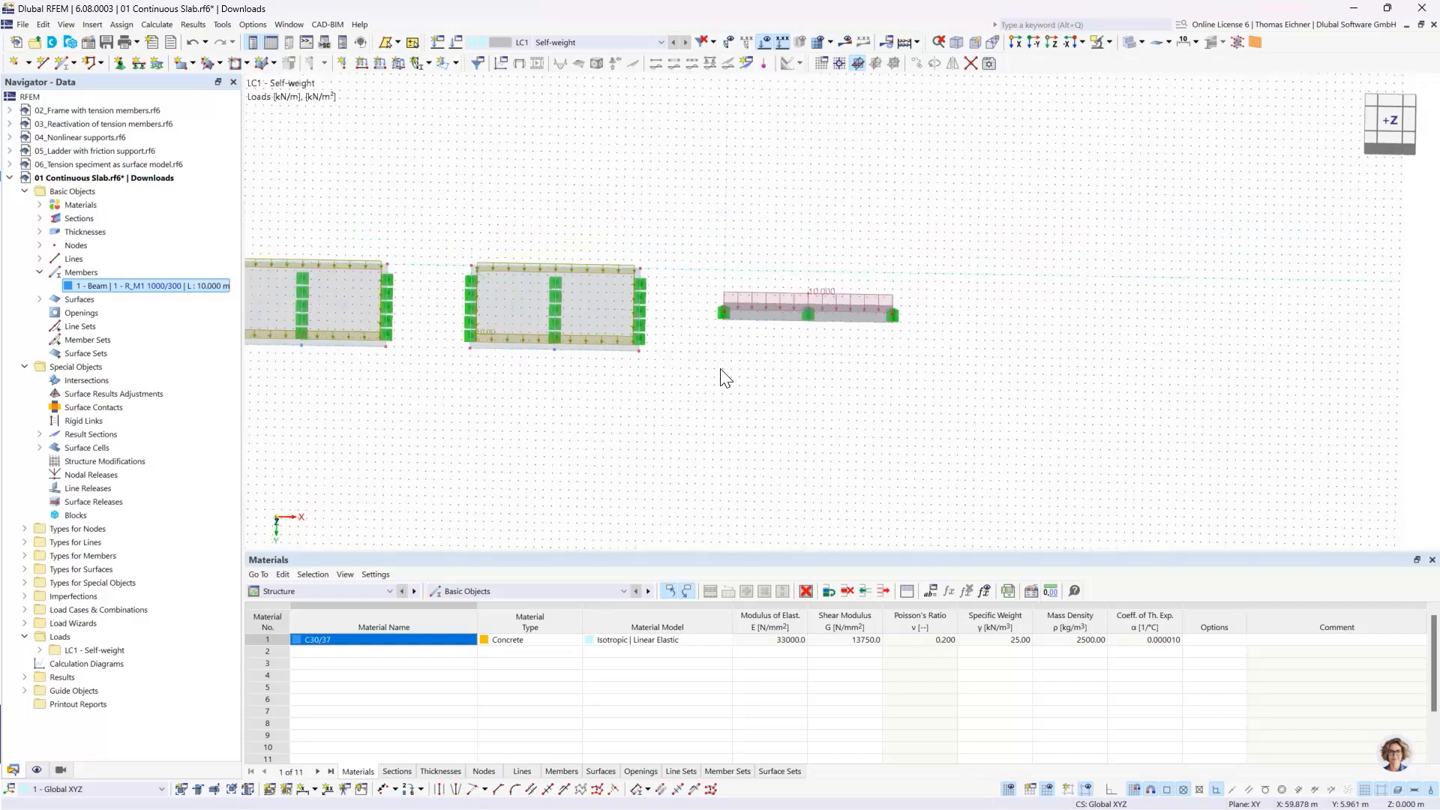
pyautogui.moveTo(543, 402); pyautogui.dragTo(780, 422, button='middle')
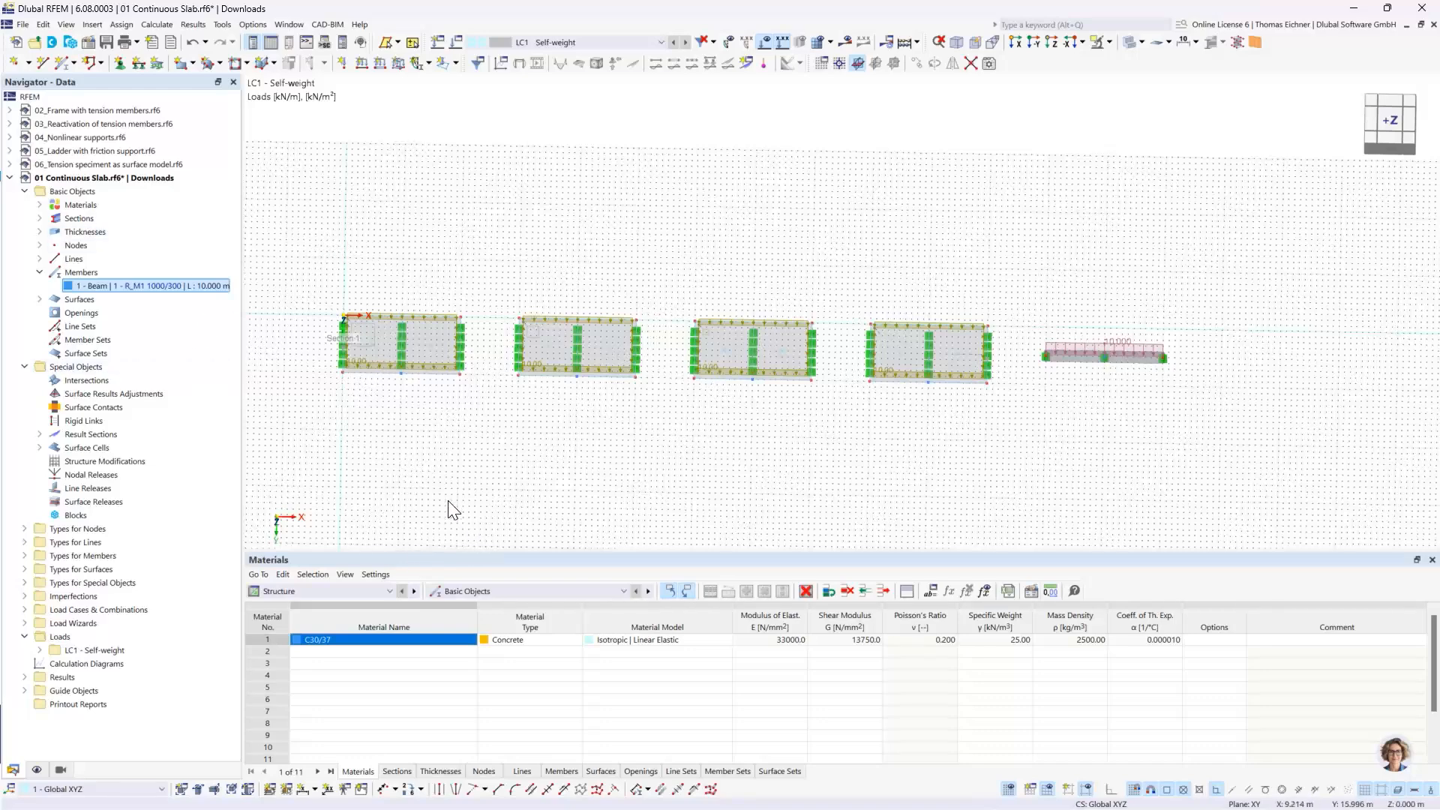
pyautogui.click(40, 206)
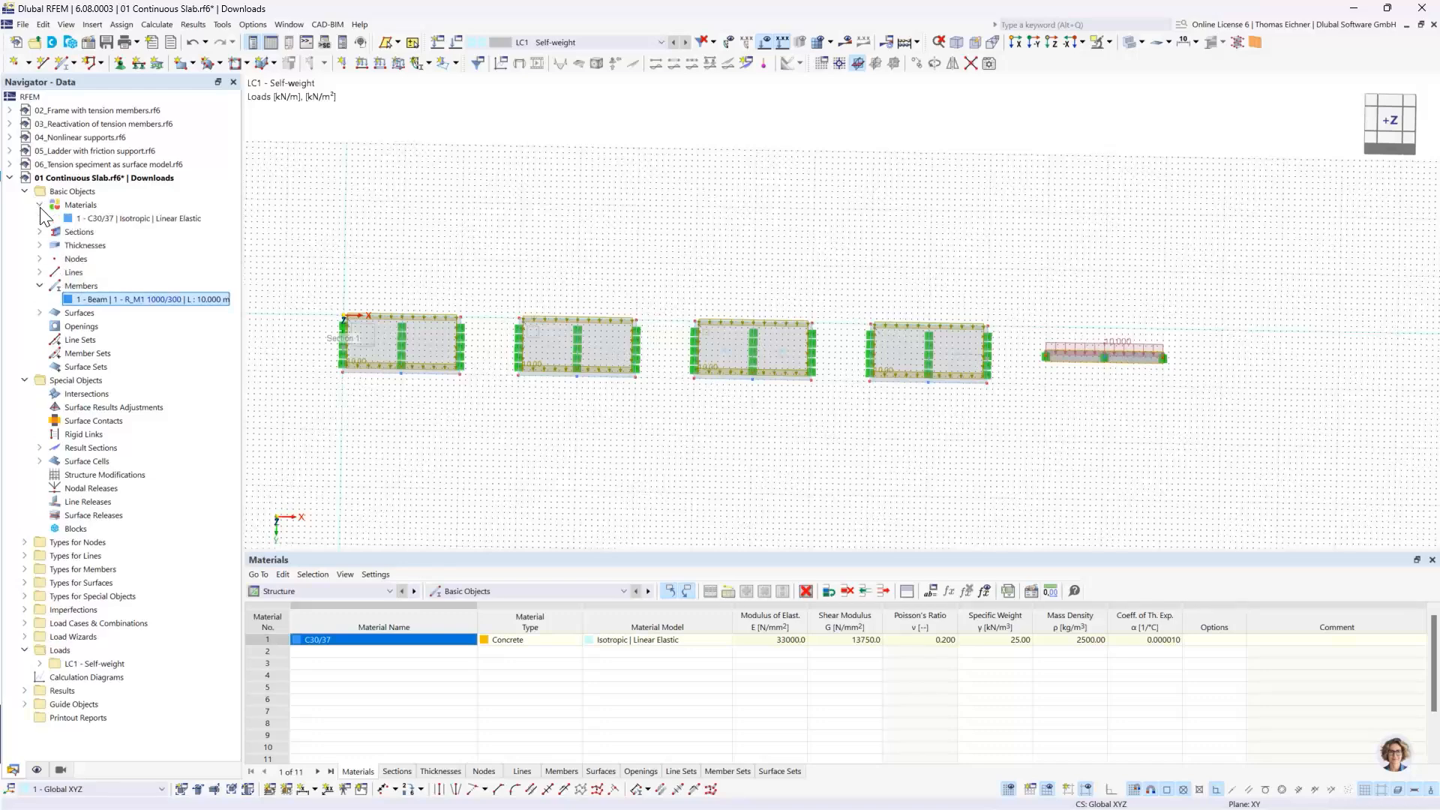
pyautogui.doubleClick(130, 219)
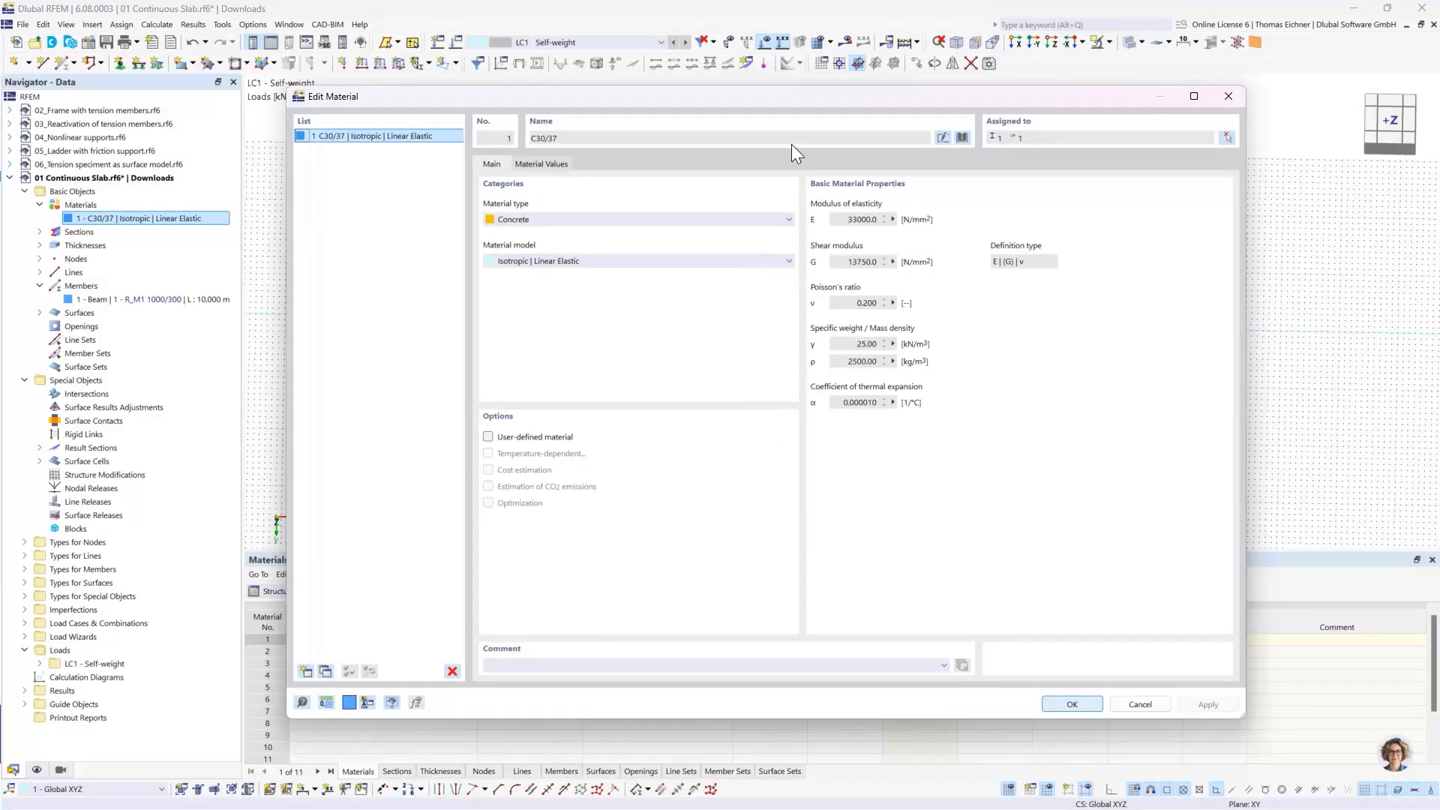
pyautogui.moveTo(803, 102); pyautogui.dragTo(745, 104)
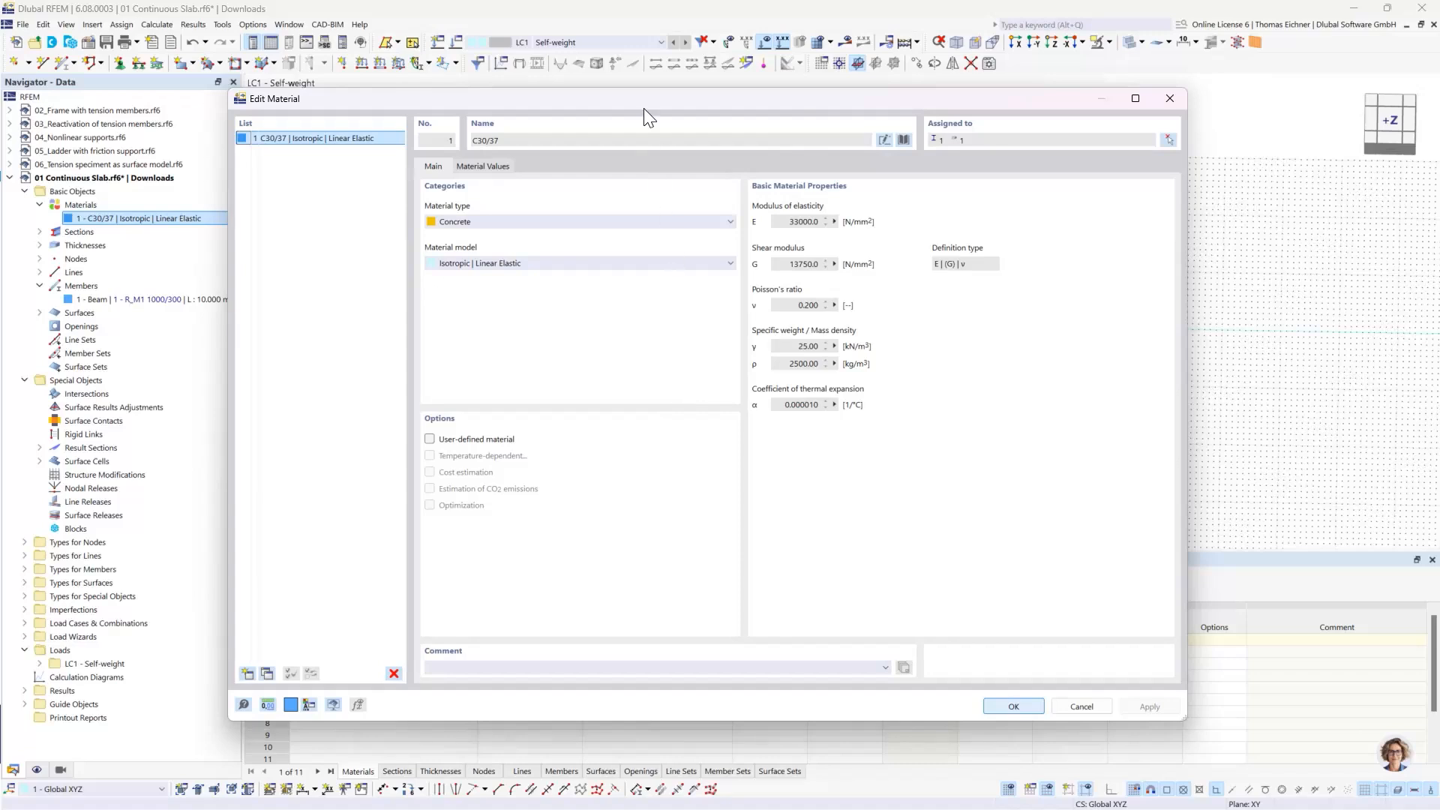
pyautogui.moveTo(642, 108); pyautogui.dragTo(587, 92)
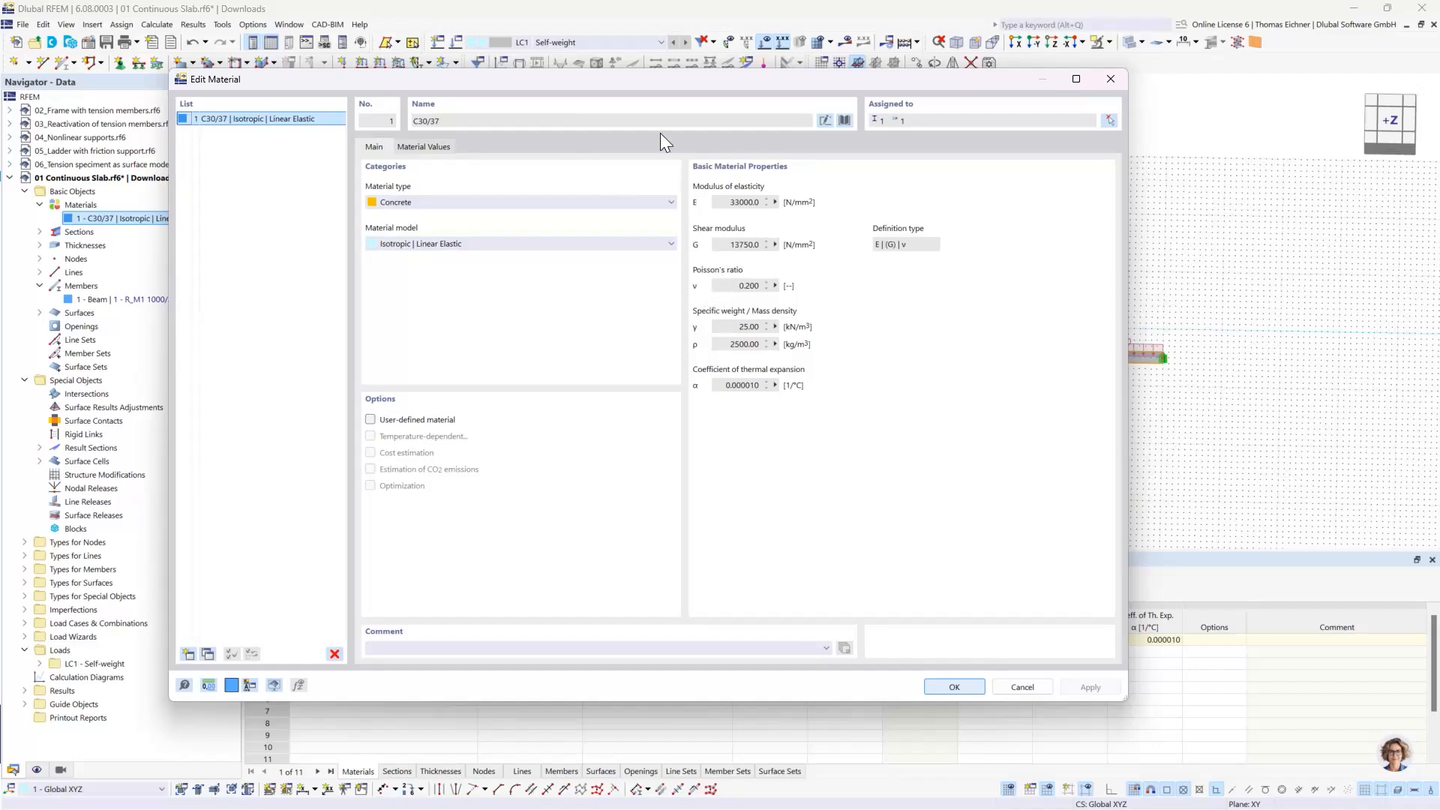
pyautogui.moveTo(645, 84); pyautogui.dragTo(721, 500)
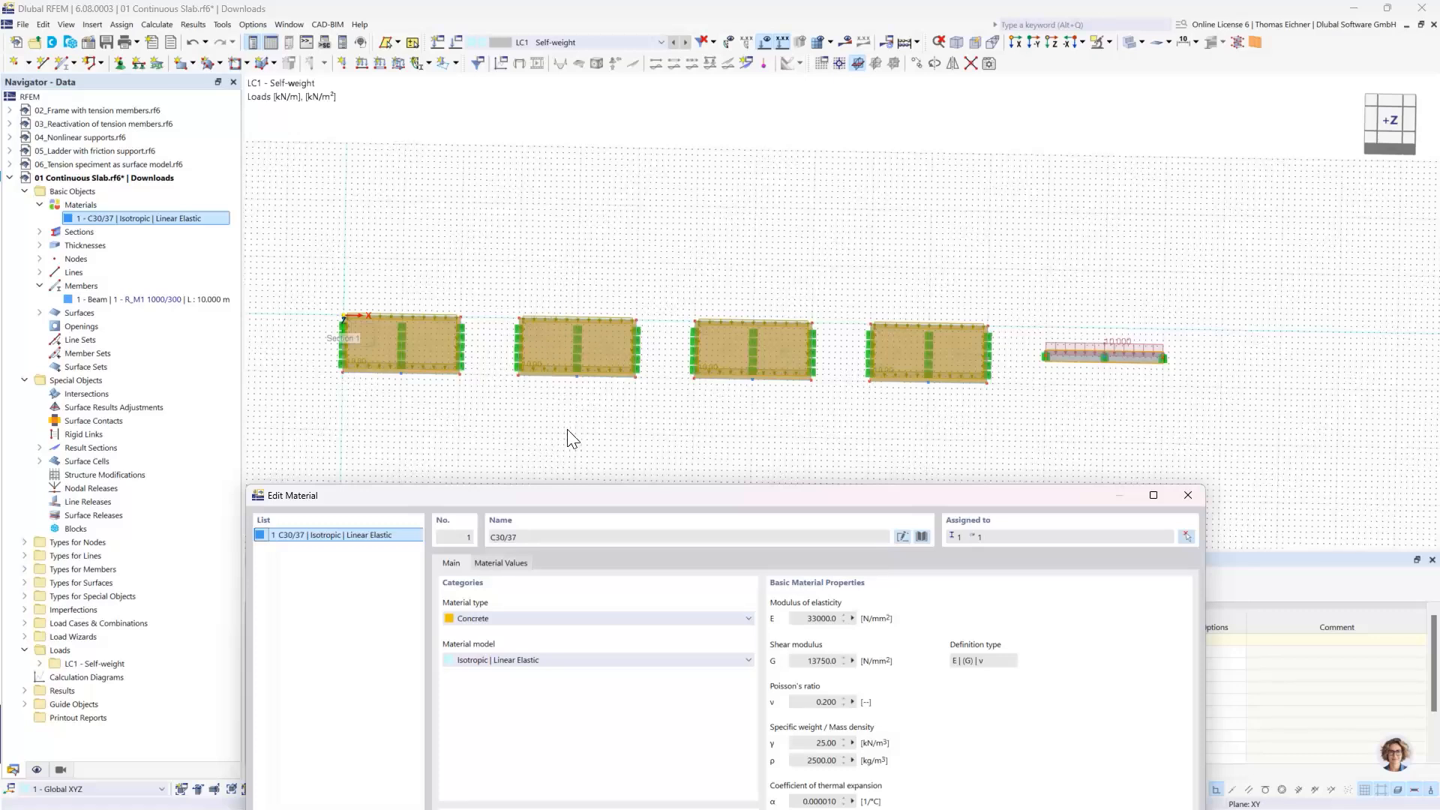
pyautogui.moveTo(554, 498); pyautogui.dragTo(540, 444)
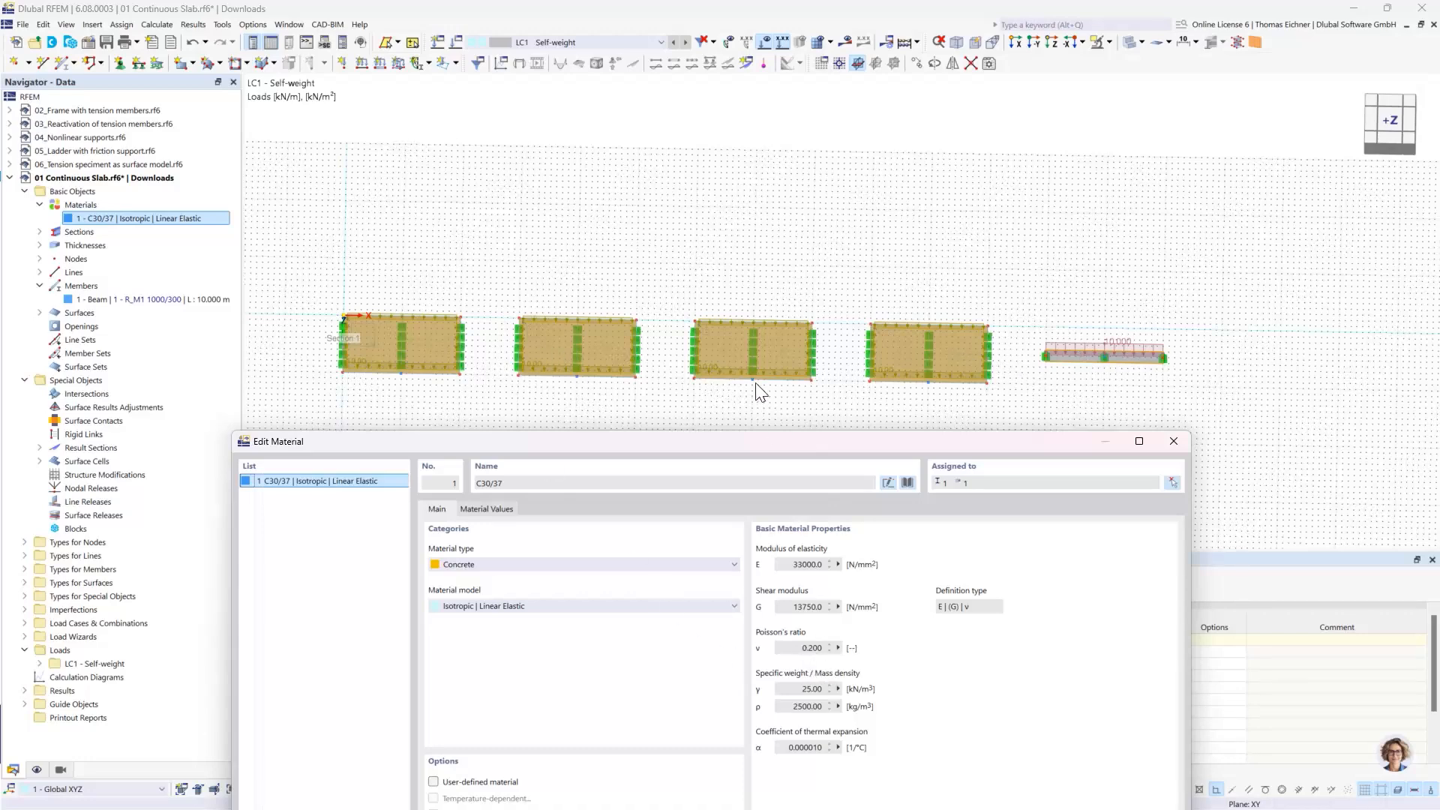
pyautogui.moveTo(749, 442); pyautogui.dragTo(664, 152)
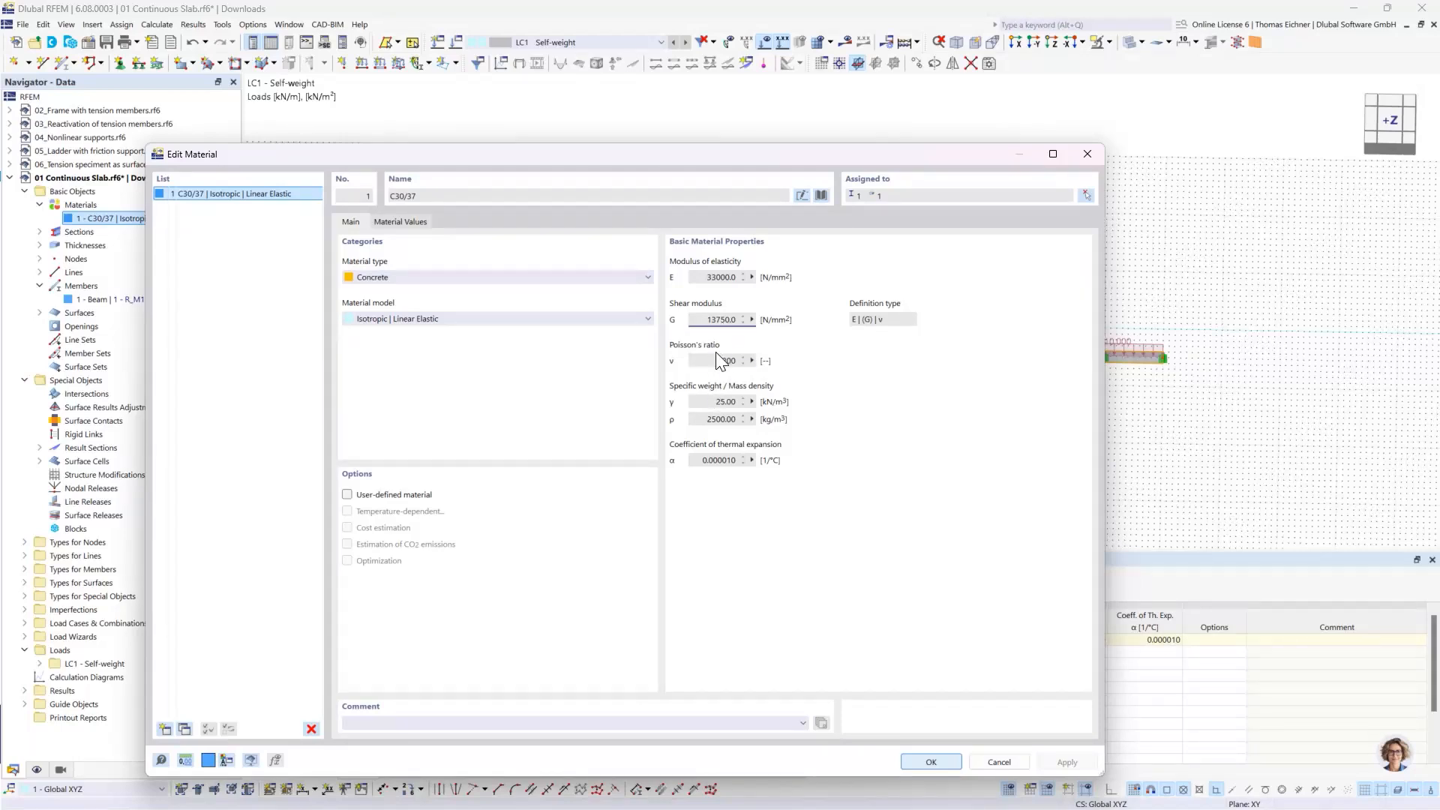
pyautogui.click(348, 496)
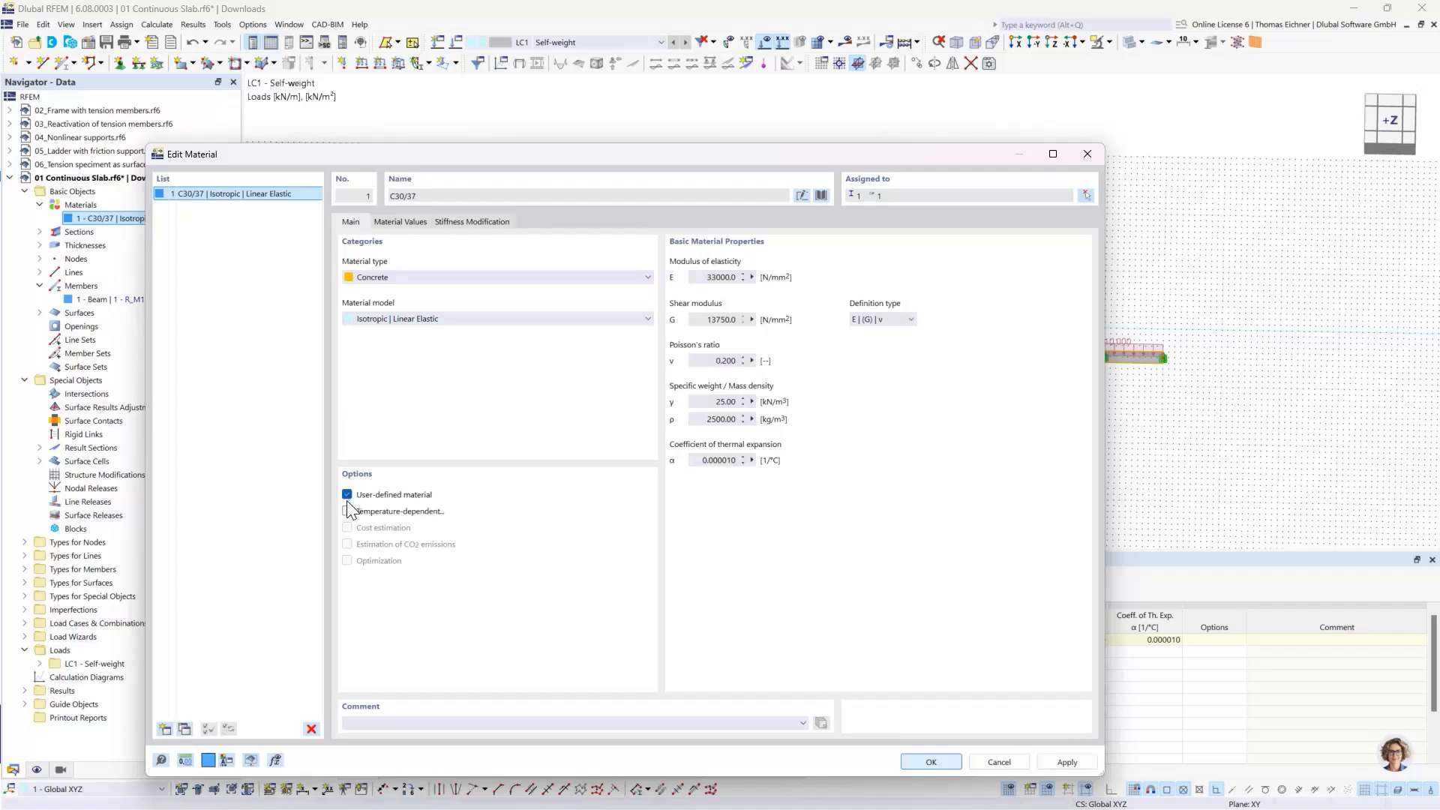
pyautogui.click(699, 360)
pyautogui.write('0')
pyautogui.click(718, 399)
pyautogui.click(910, 764)
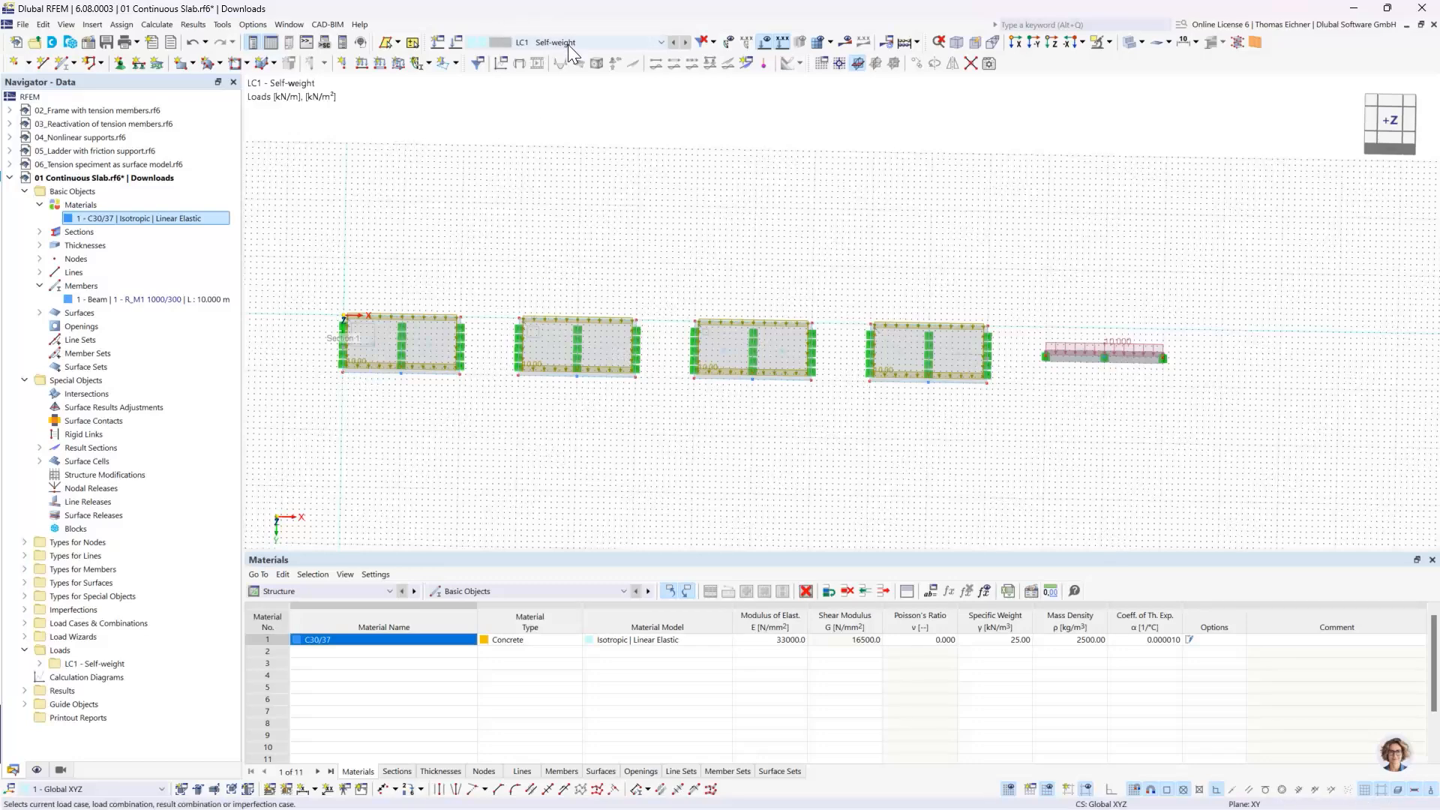
# Step: Deactivate the active self-weight in load case LC1
pyautogui.click(456, 43)
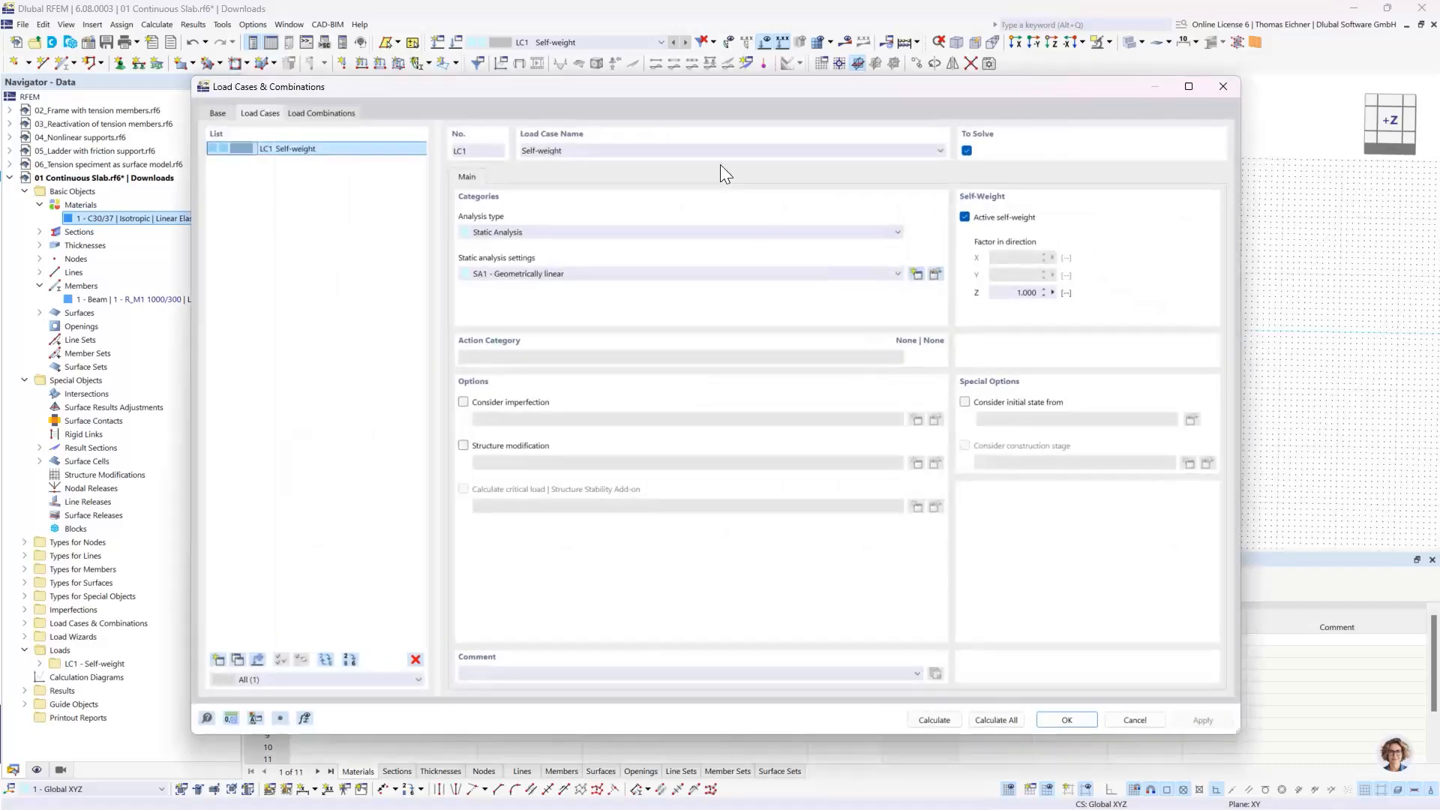
pyautogui.moveTo(699, 91); pyautogui.dragTo(707, 401)
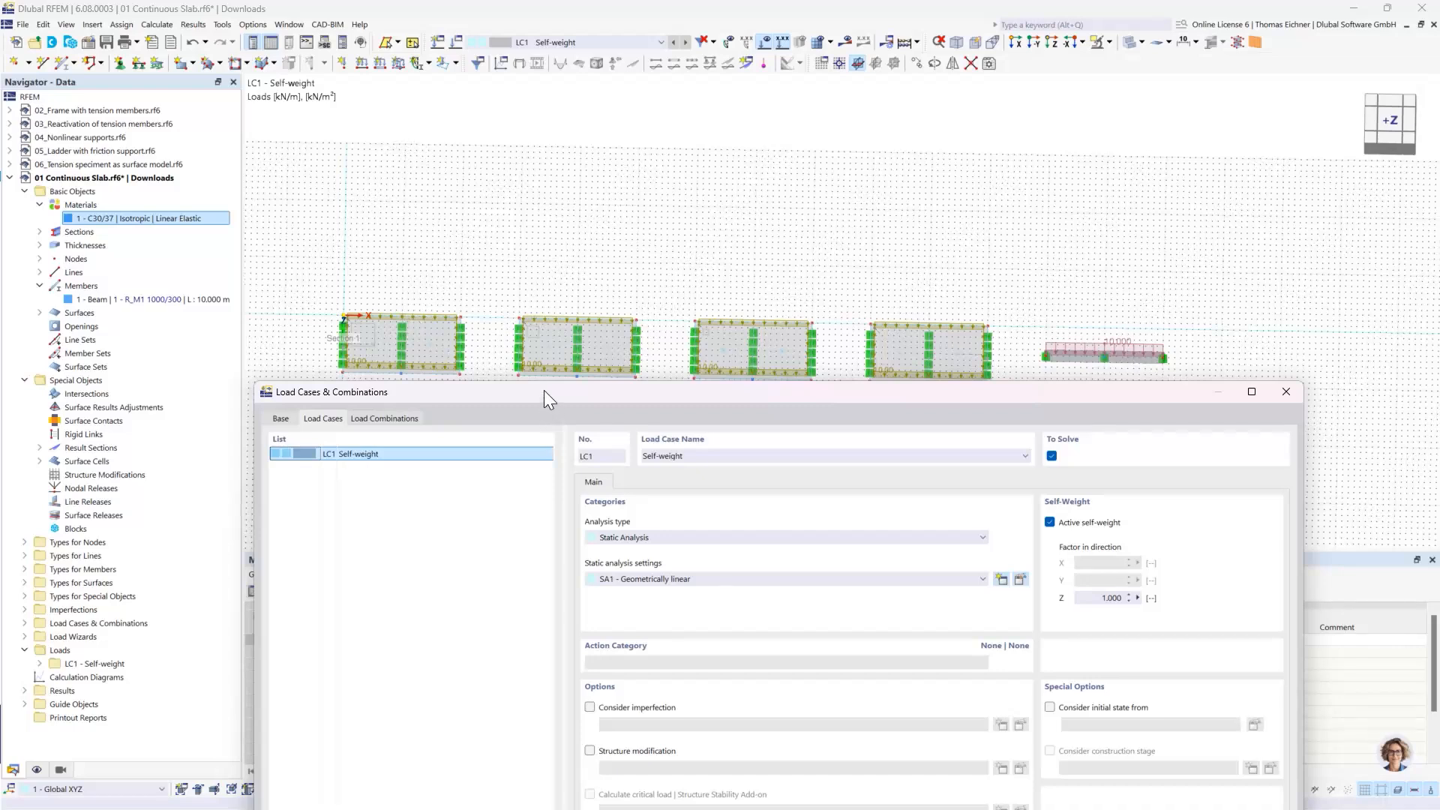
pyautogui.moveTo(543, 390); pyautogui.dragTo(422, 157)
pyautogui.moveTo(856, 178); pyautogui.dragTo(853, 101)
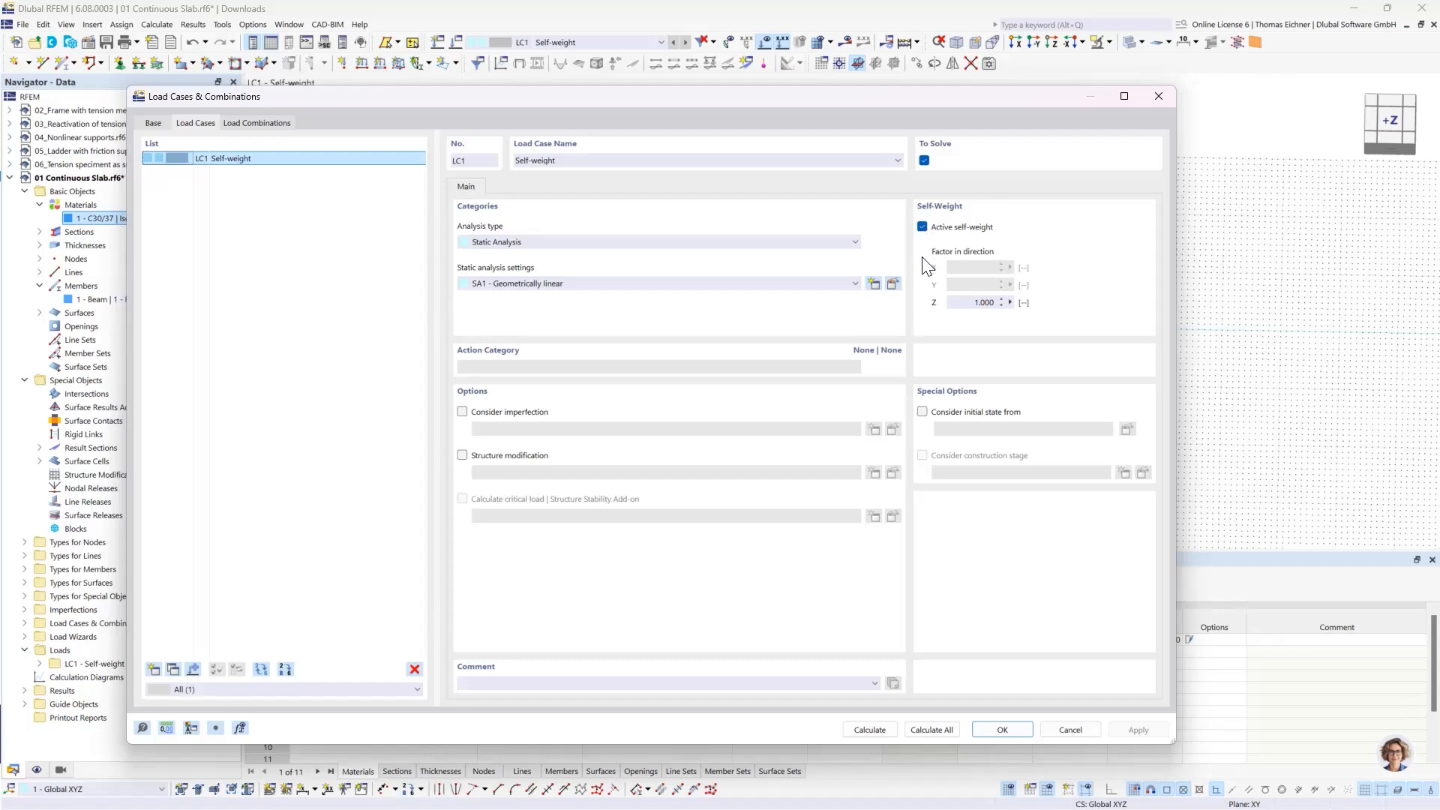
pyautogui.click(923, 226)
pyautogui.click(1001, 729)
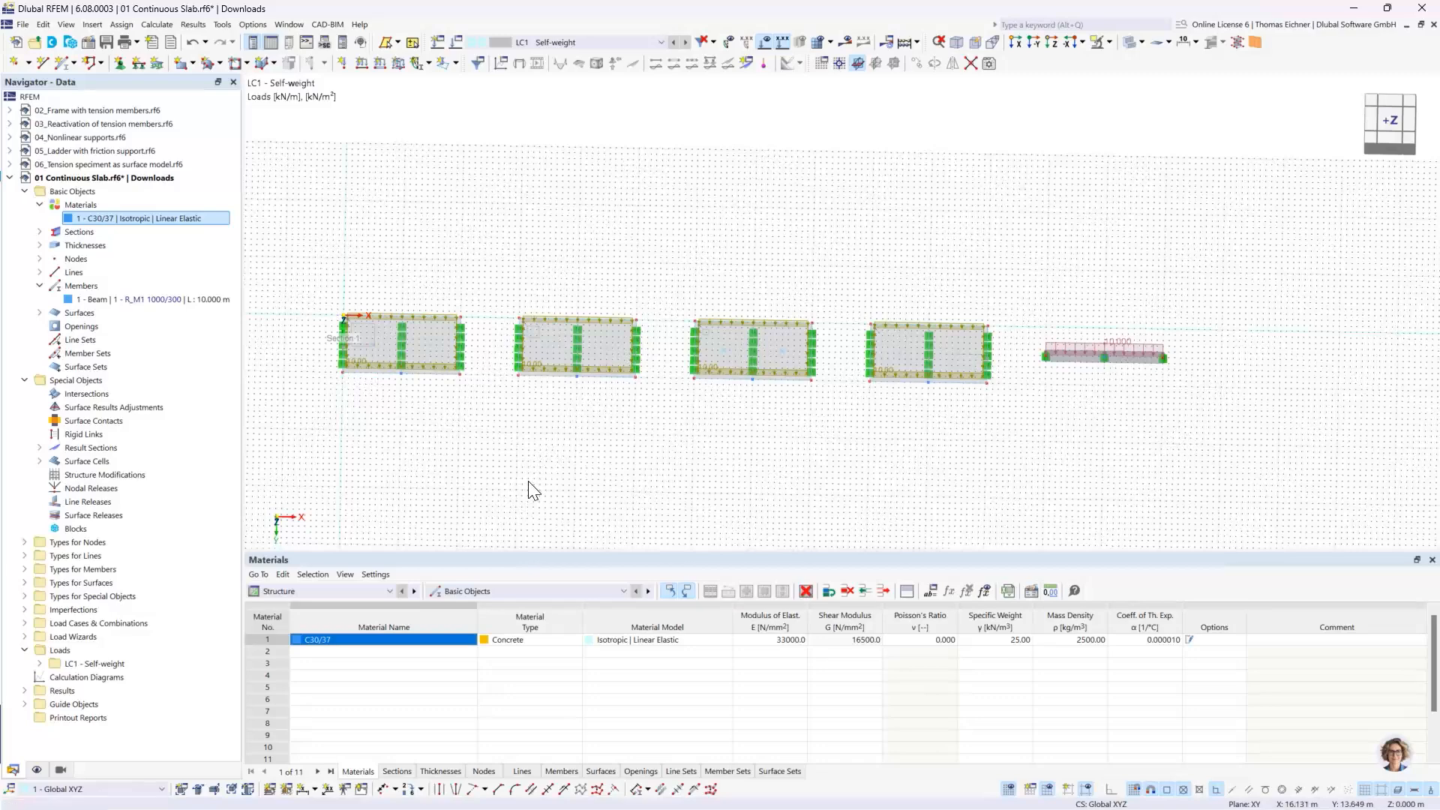
# Step: Examine the line supports of the first slab and the arrangement of all four slabs
pyautogui.scroll(3, 572, 457)
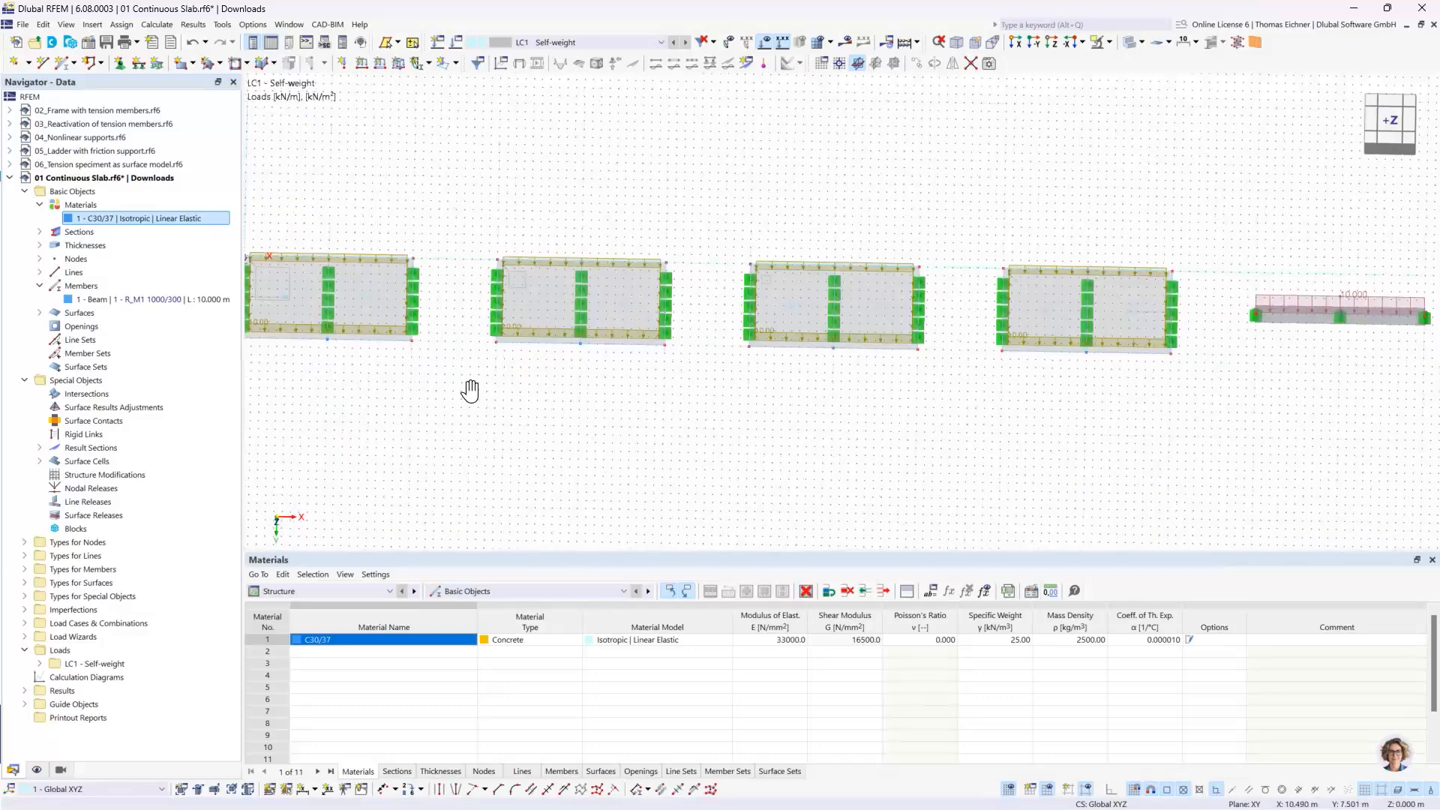
pyautogui.scroll(2, 537, 412)
pyautogui.scroll(1, 530, 414)
pyautogui.moveTo(492, 400); pyautogui.dragTo(653, 437, button='middle')
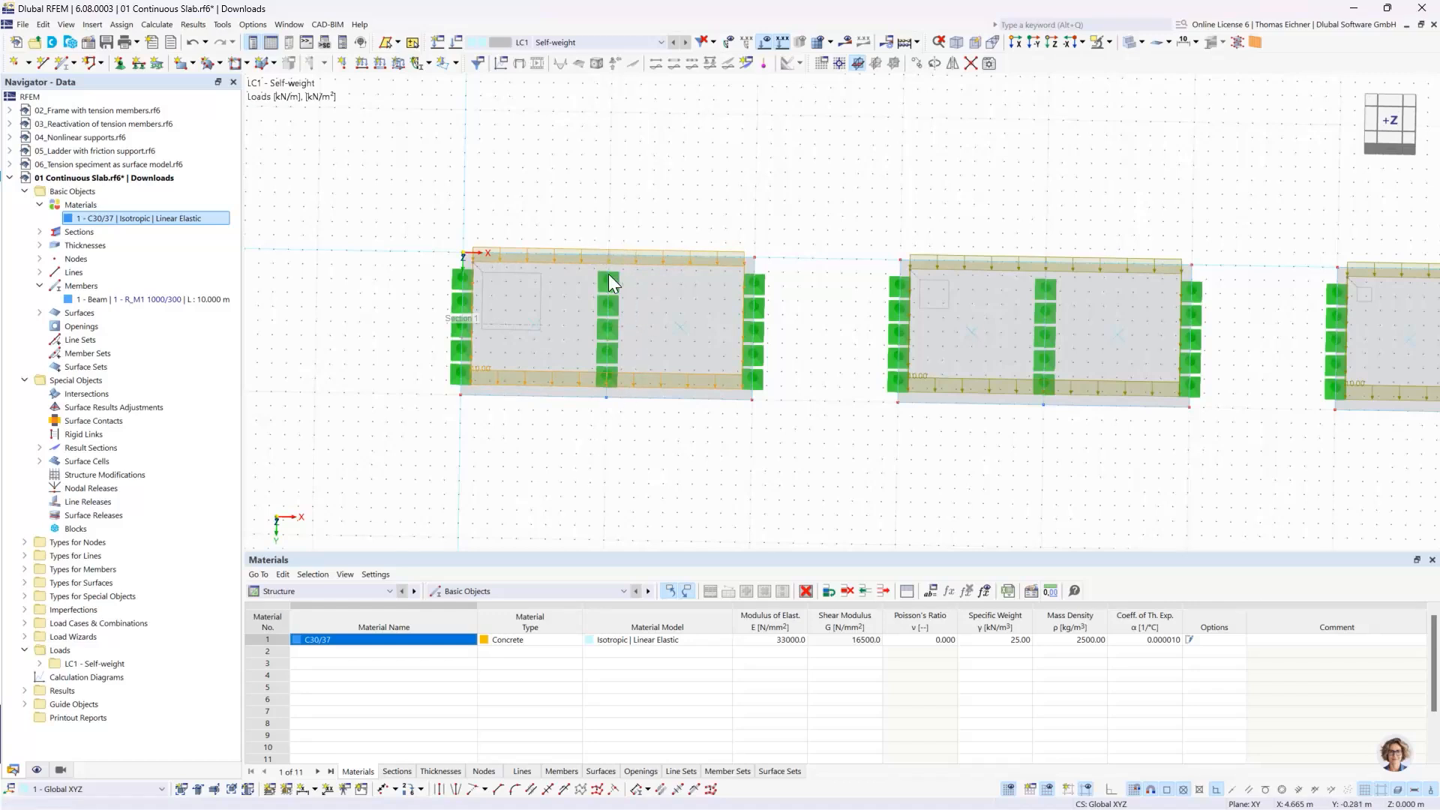
pyautogui.click(759, 356)
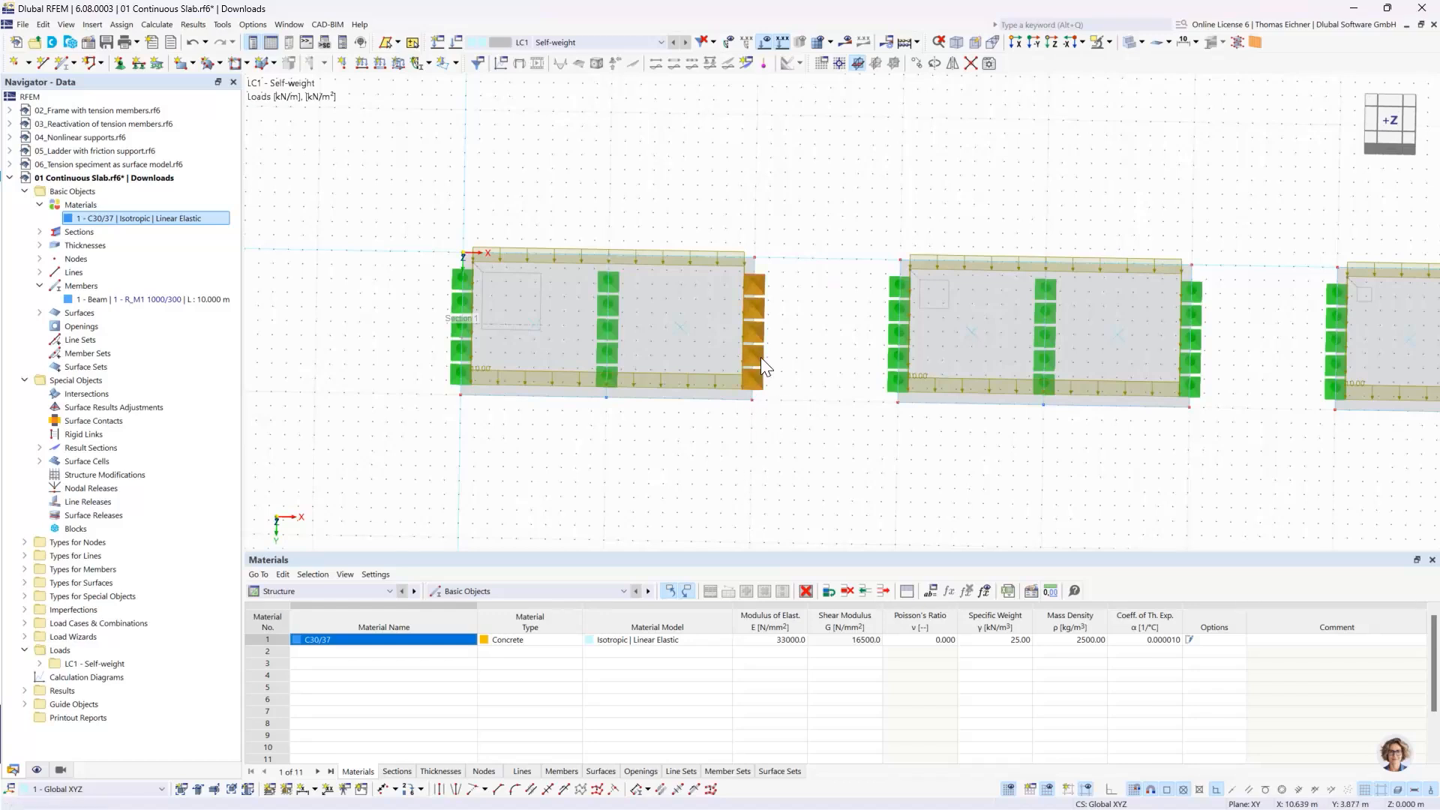
pyautogui.click(725, 458)
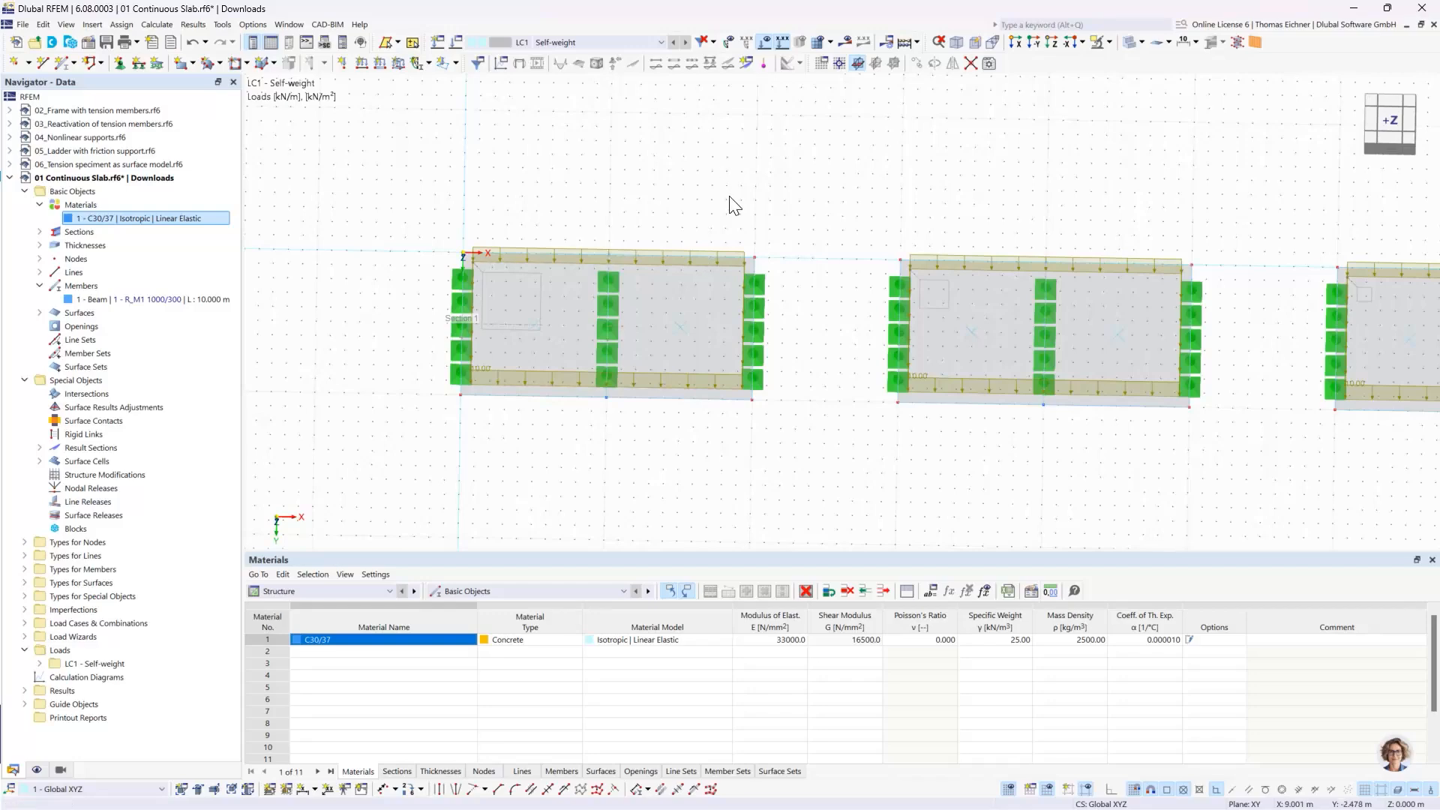
pyautogui.scroll(-2, 973, 206)
pyautogui.moveTo(1076, 197); pyautogui.dragTo(827, 211, button='middle')
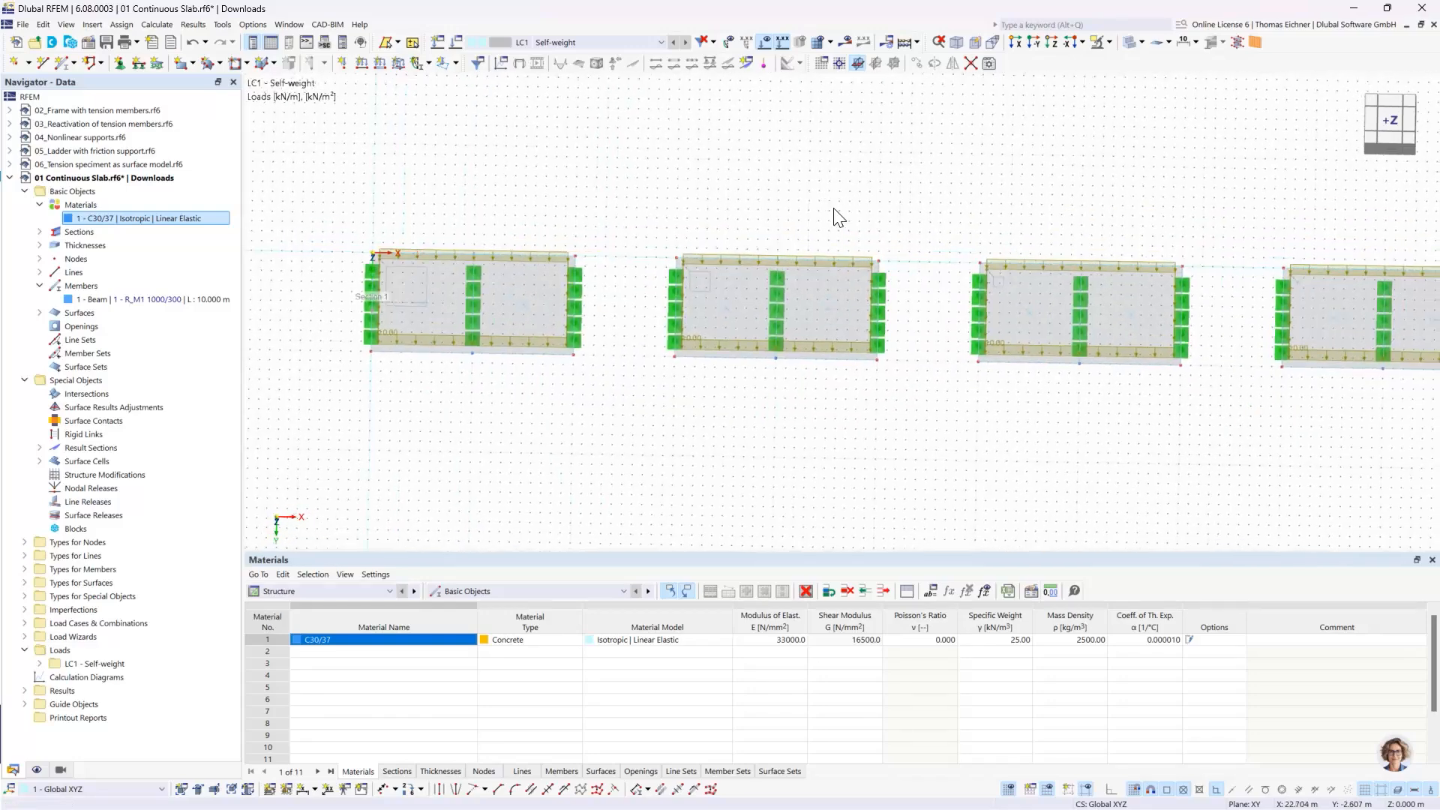
pyautogui.scroll(-1, 833, 210)
pyautogui.moveTo(974, 170); pyautogui.dragTo(963, 179, button='middle')
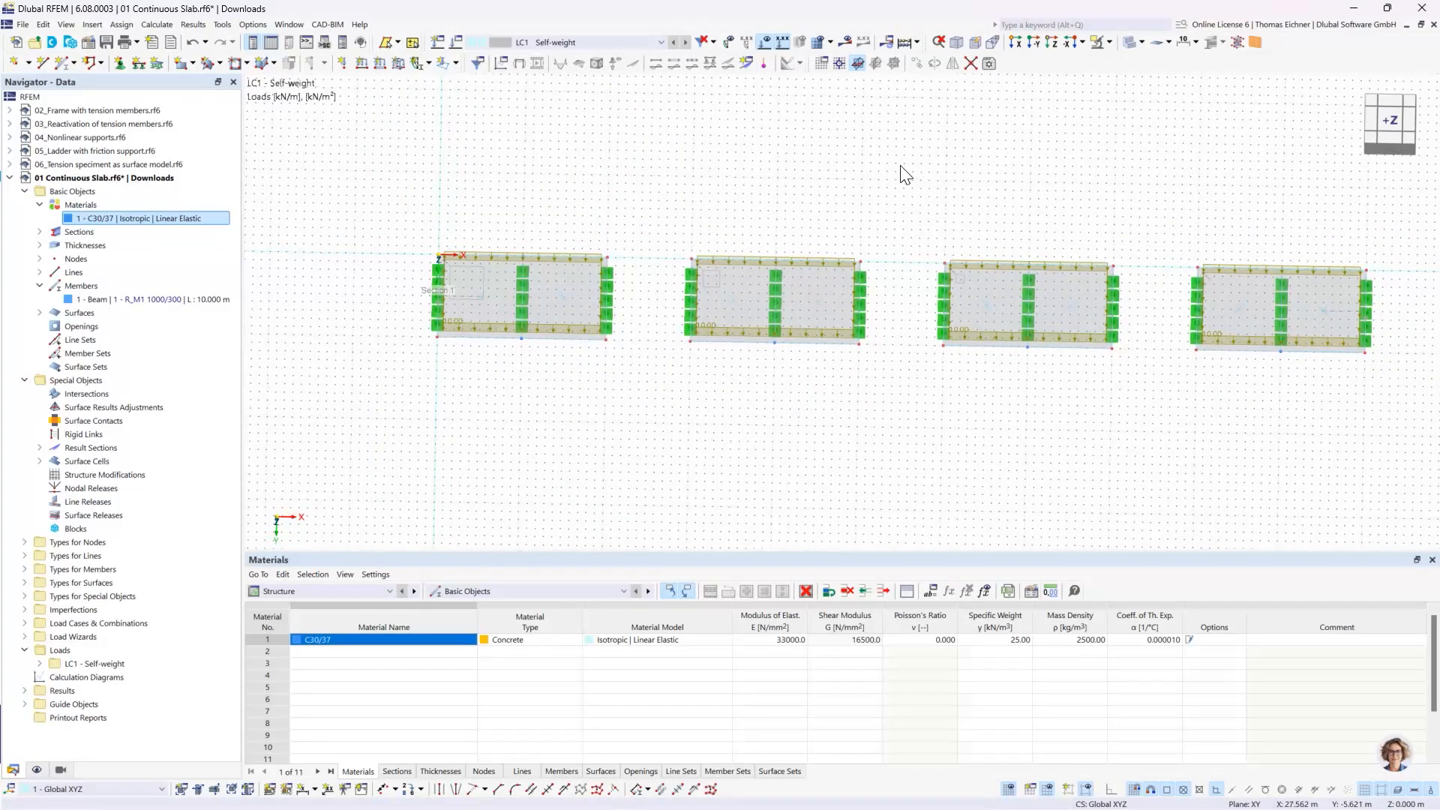
# Step: Calculate the model and display the global deformations |u| of the four slabs and the beam
pyautogui.click(903, 42)
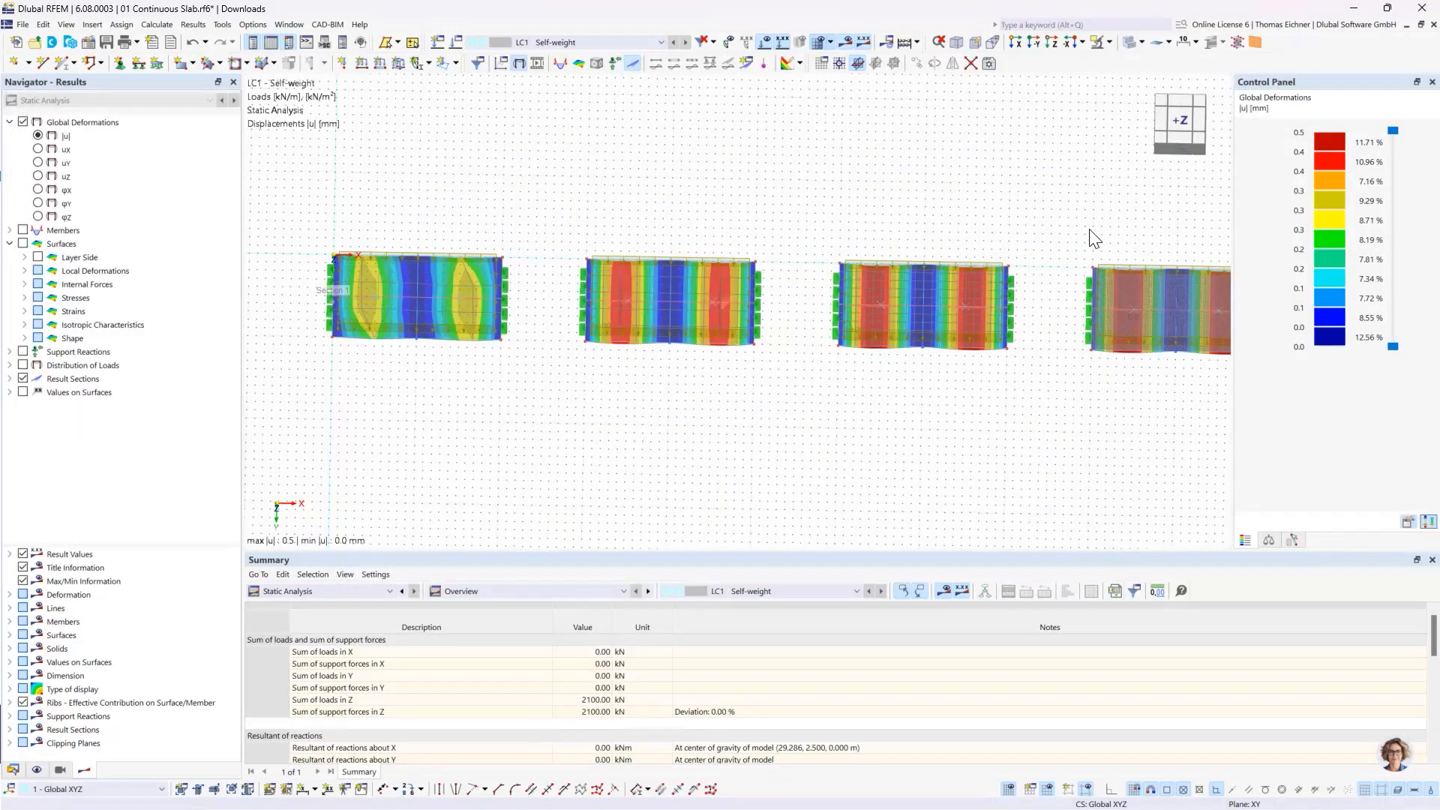
pyautogui.moveTo(907, 193); pyautogui.dragTo(803, 188, button='middle')
pyautogui.scroll(-2, 862, 200)
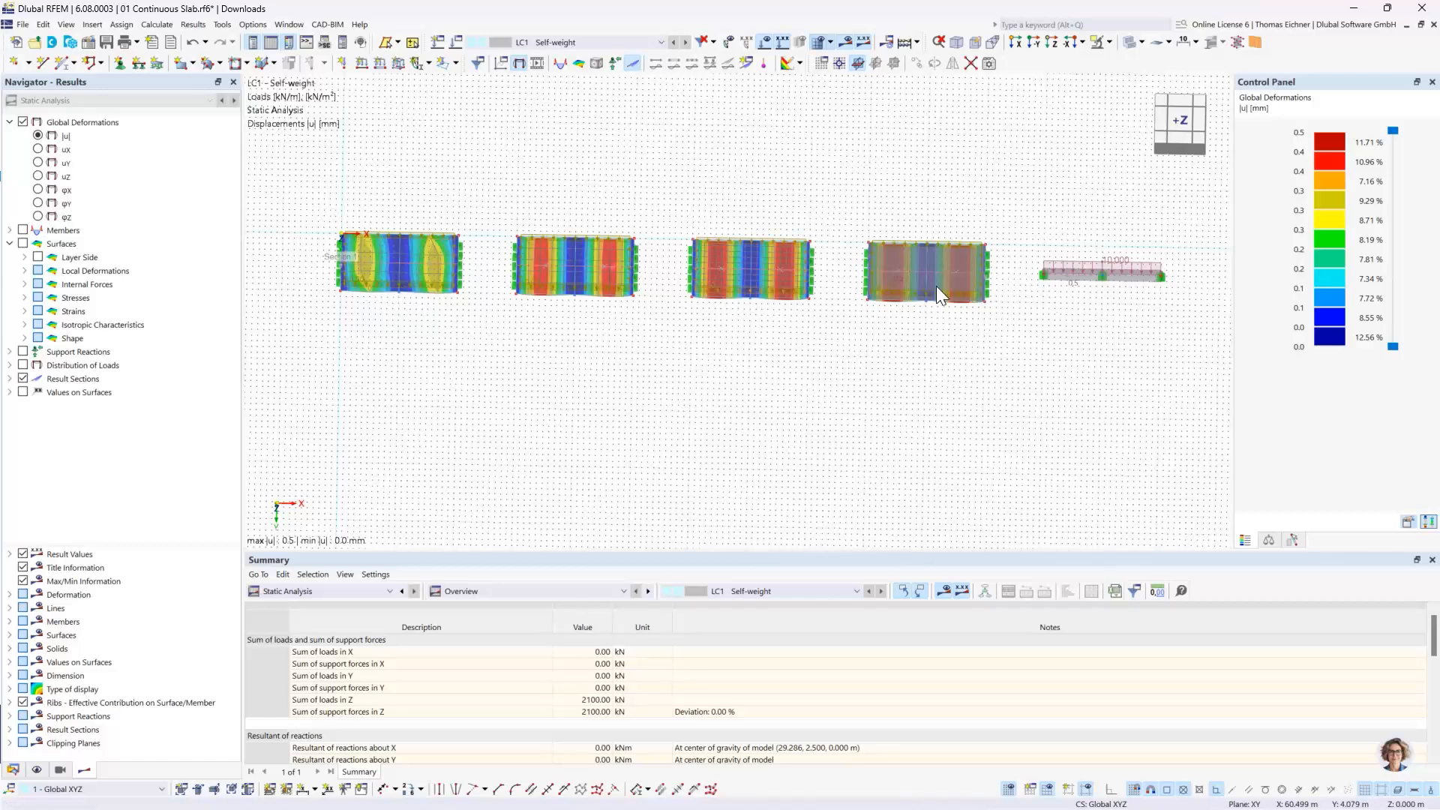
pyautogui.scroll(1, 690, 290)
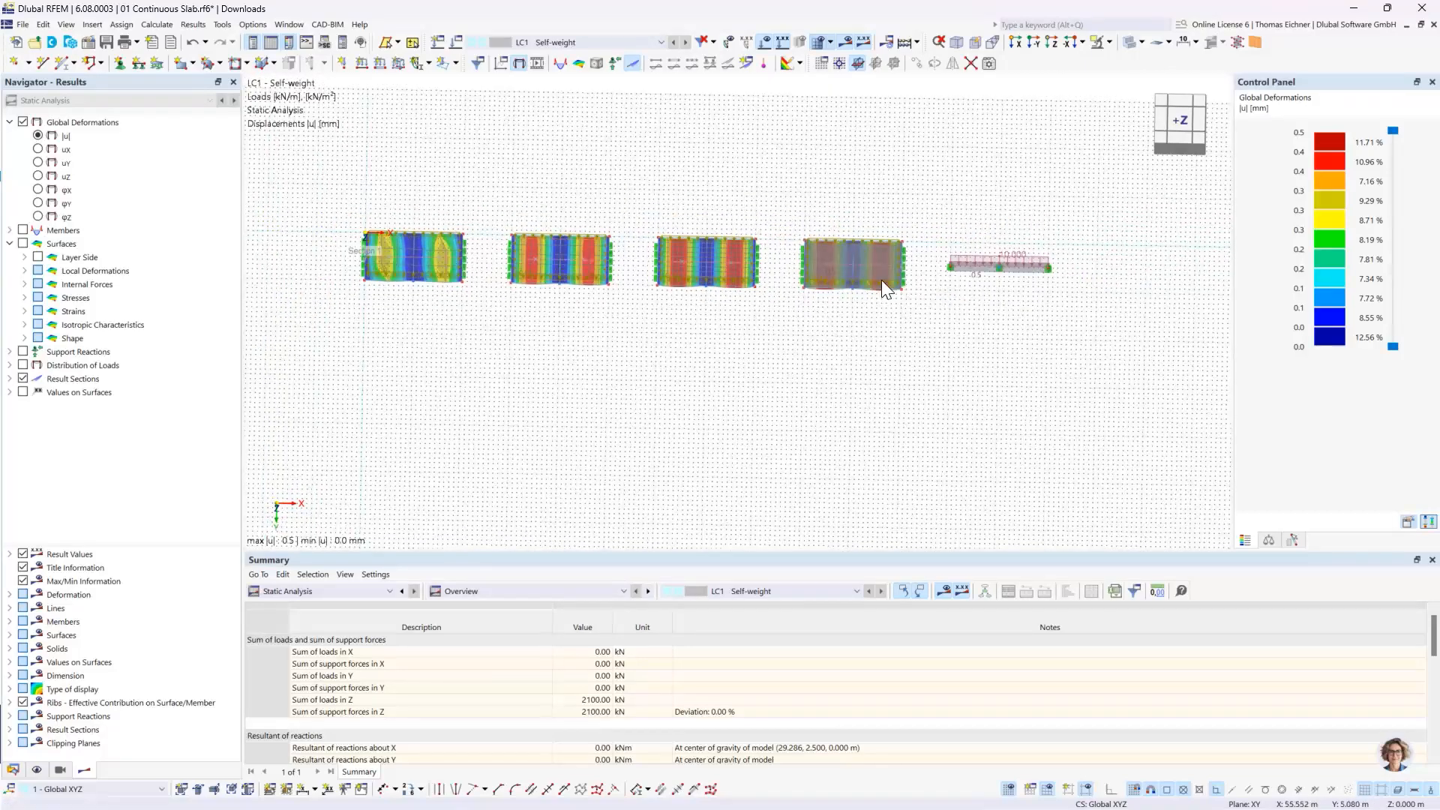
pyautogui.scroll(3, 420, 277)
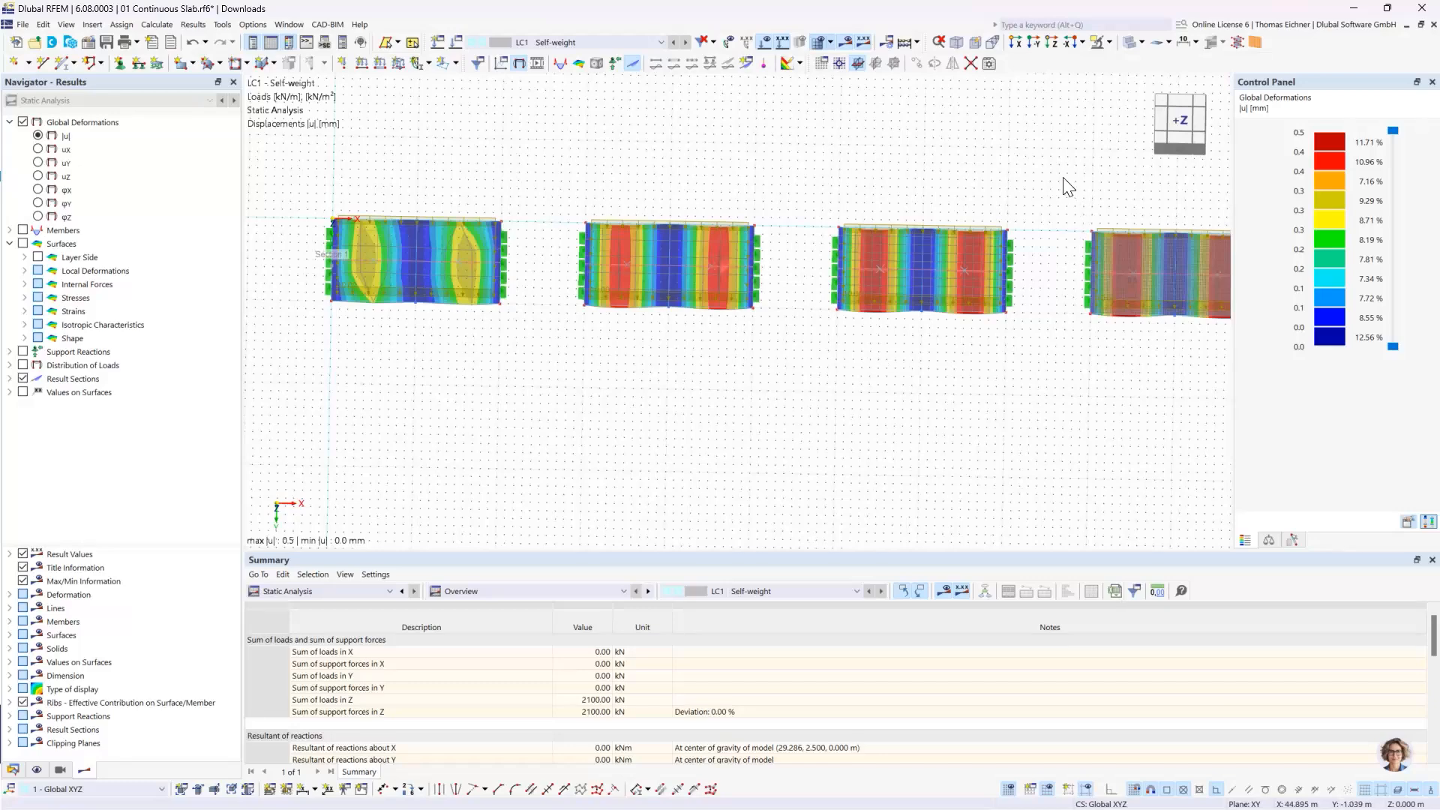
# Step: View the model along the -Y direction and compare the deflection curves of the four slabs and the beam
pyautogui.click(1032, 44)
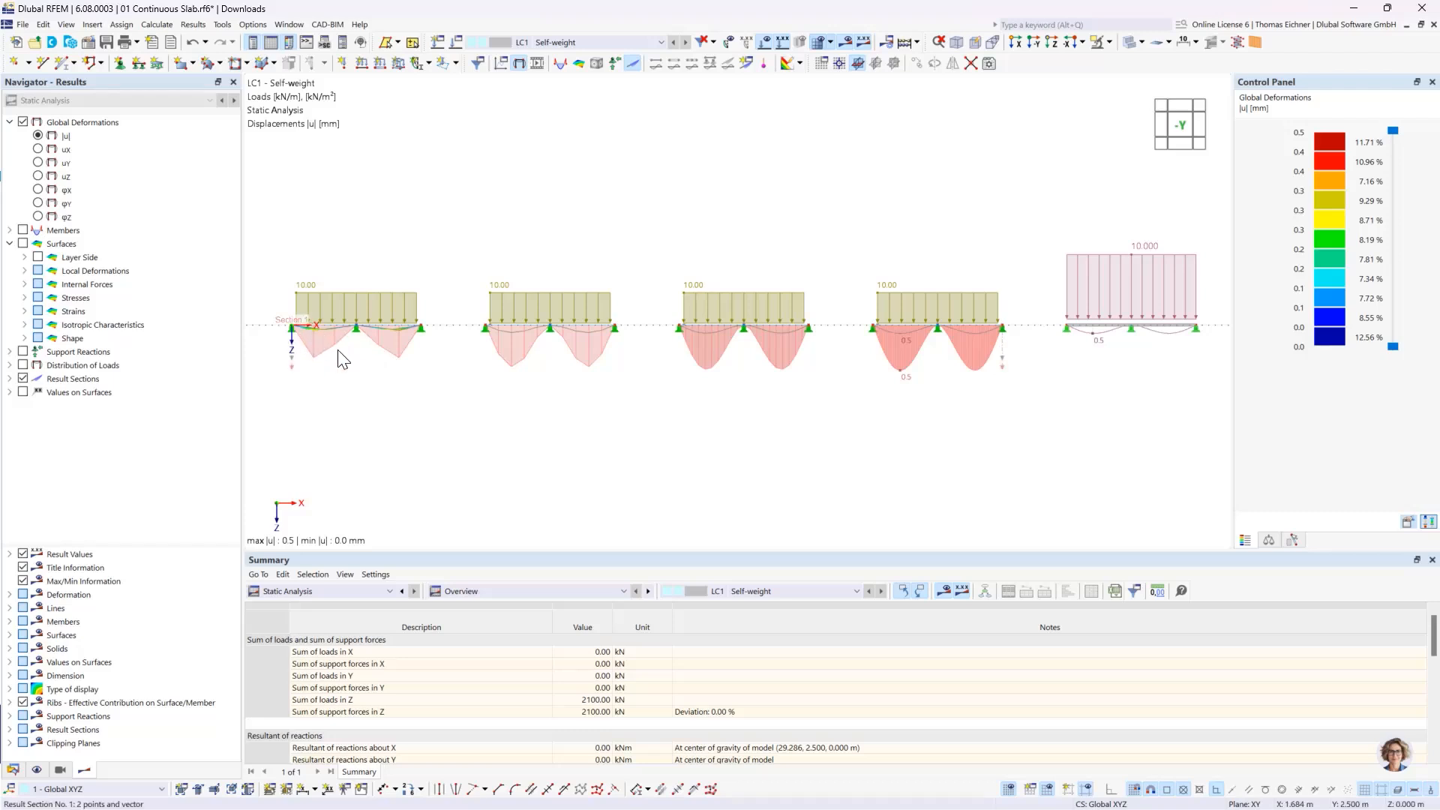
pyautogui.scroll(1, 442, 372)
pyautogui.scroll(1, 443, 372)
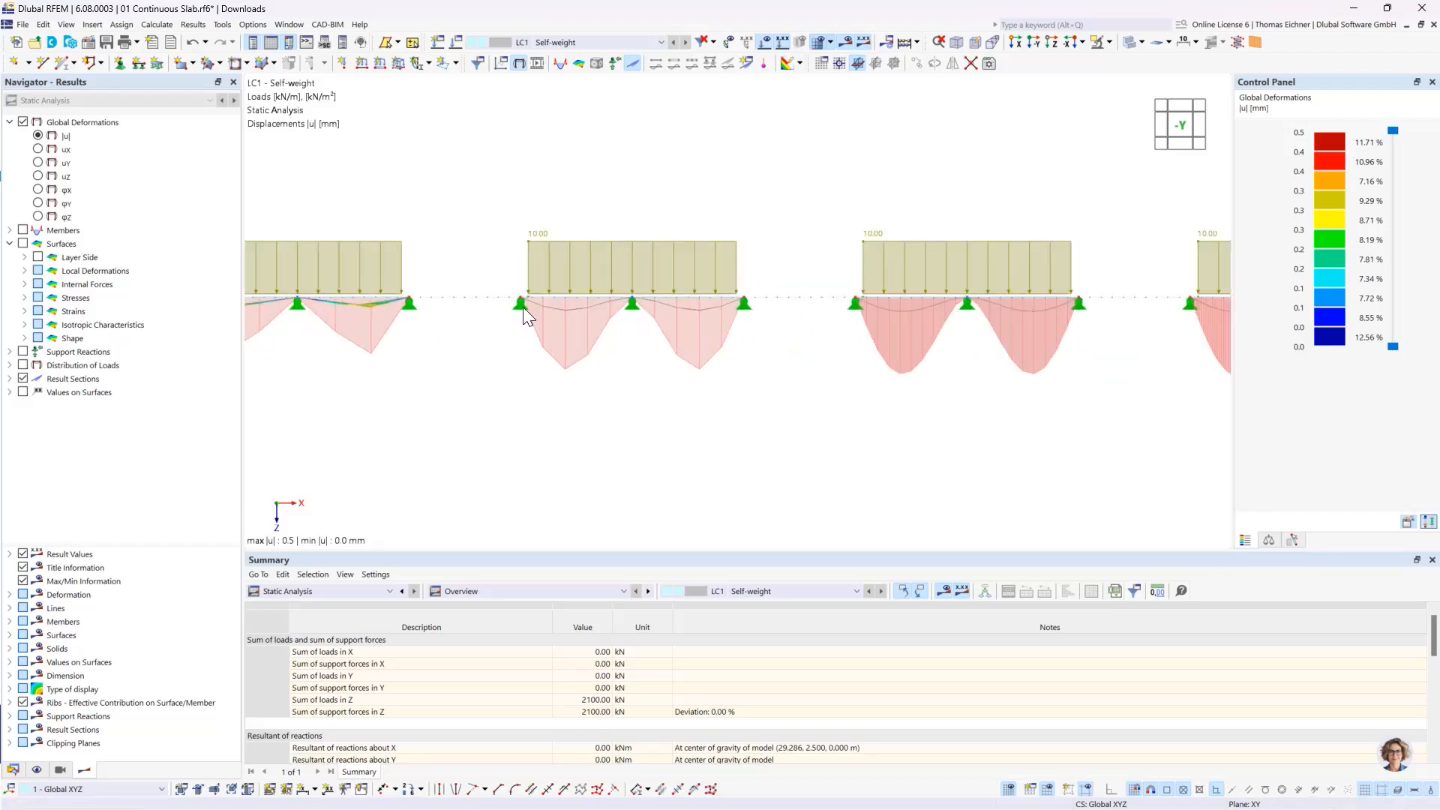
pyautogui.scroll(-2, 669, 336)
pyautogui.moveTo(987, 402); pyautogui.dragTo(909, 396, button='middle')
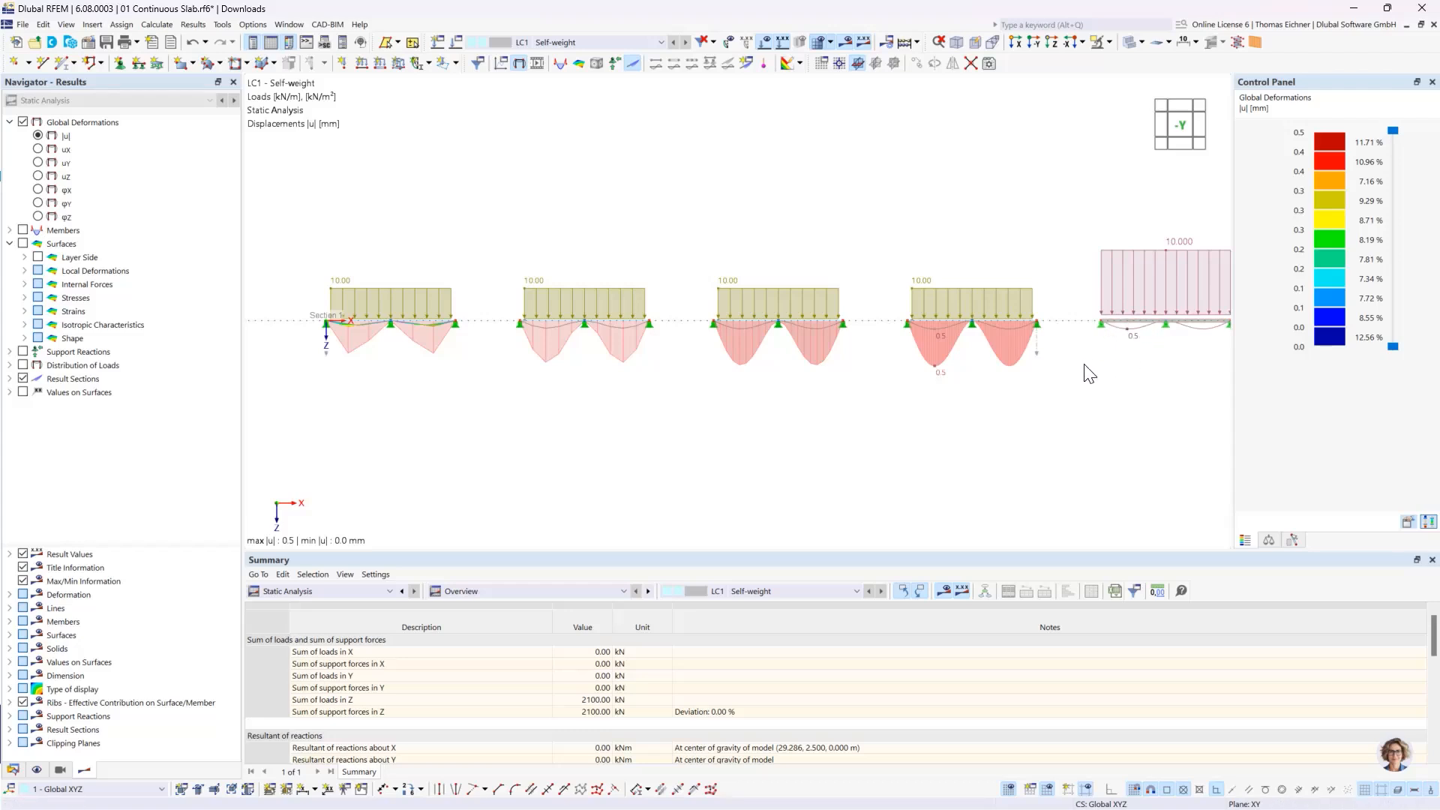
# Step: Increase the general display factor for deformations to 8192
pyautogui.click(1269, 540)
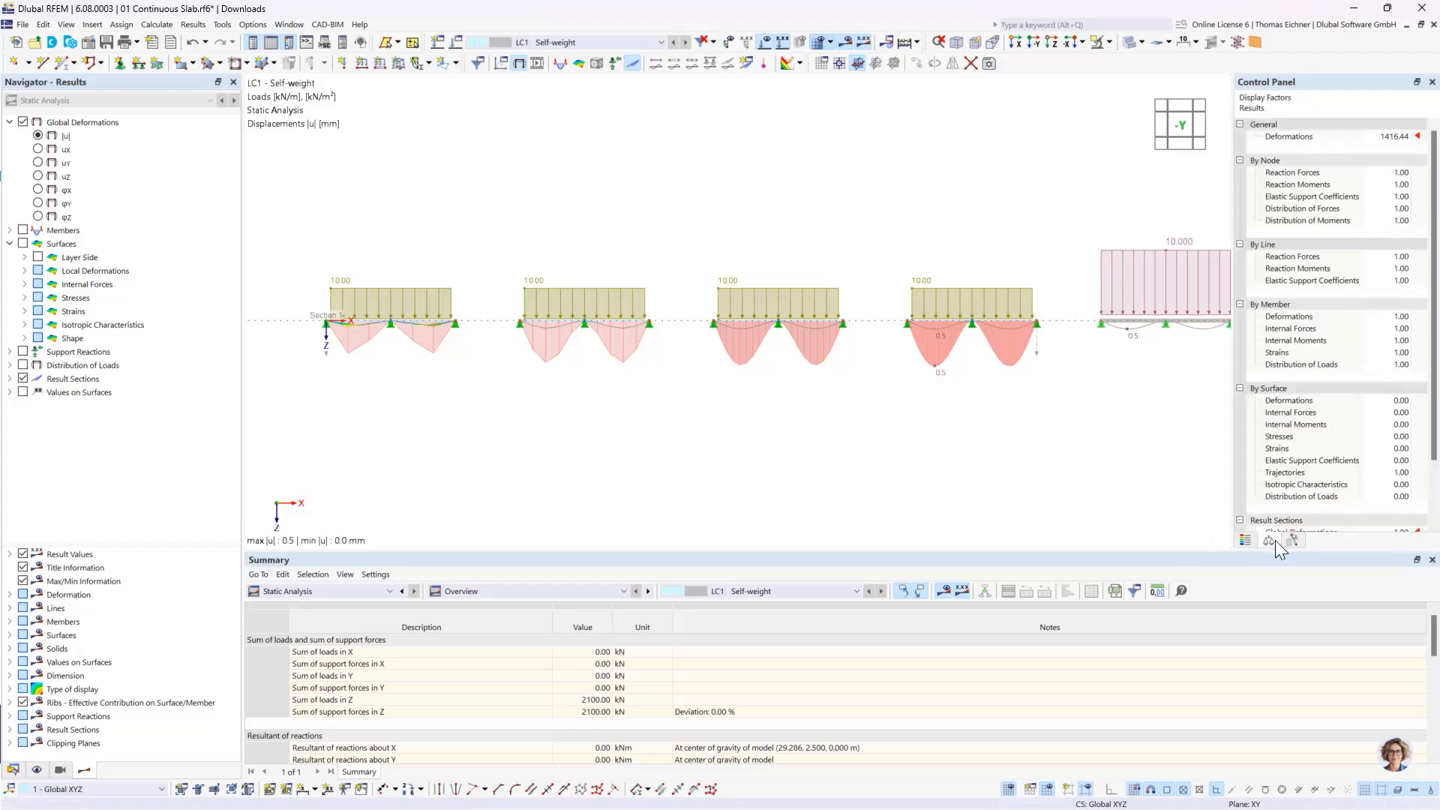
pyautogui.click(1403, 137)
pyautogui.click(1405, 135)
pyautogui.click(1406, 135)
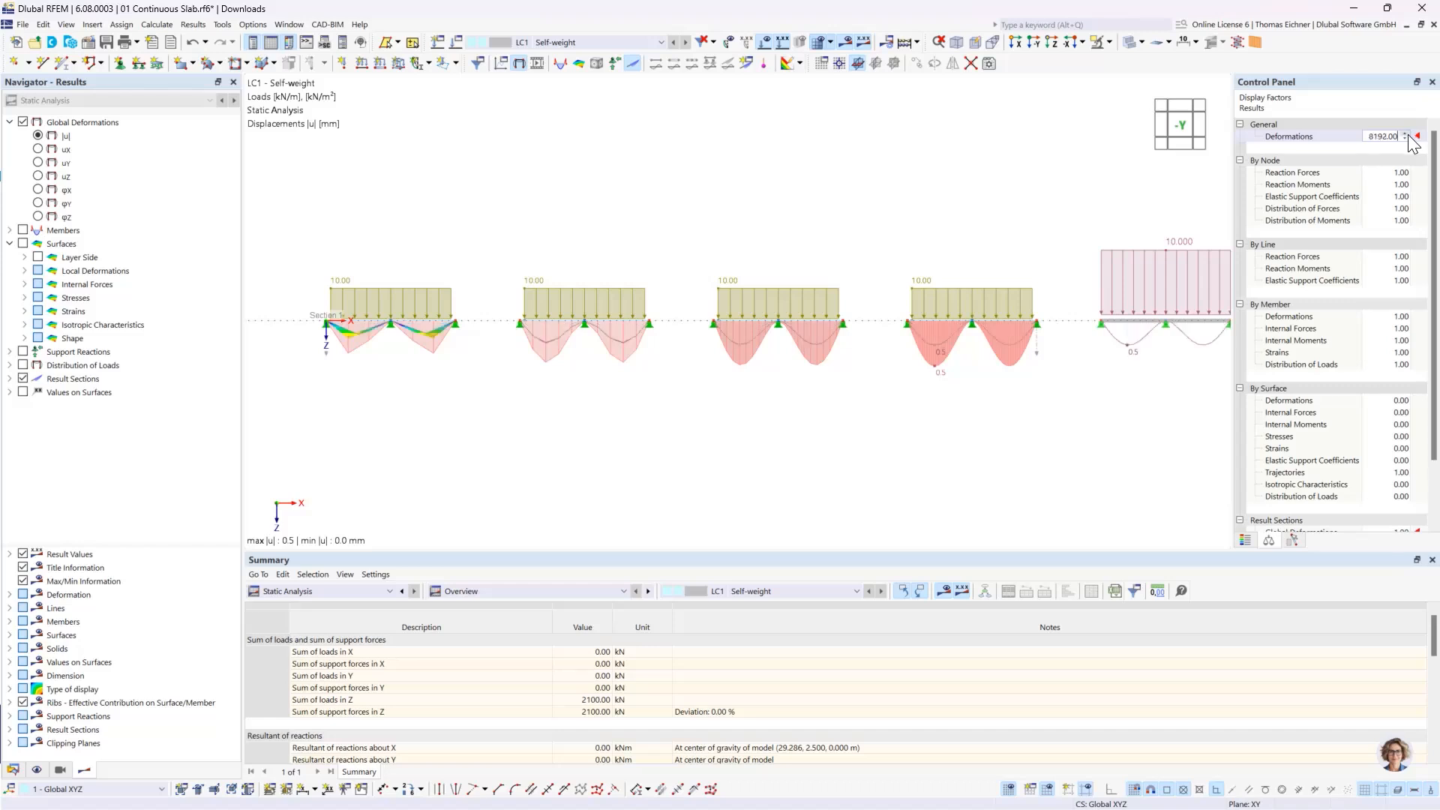
# Step: Set the display factor for the deformations to 2048
pyautogui.click(1405, 135)
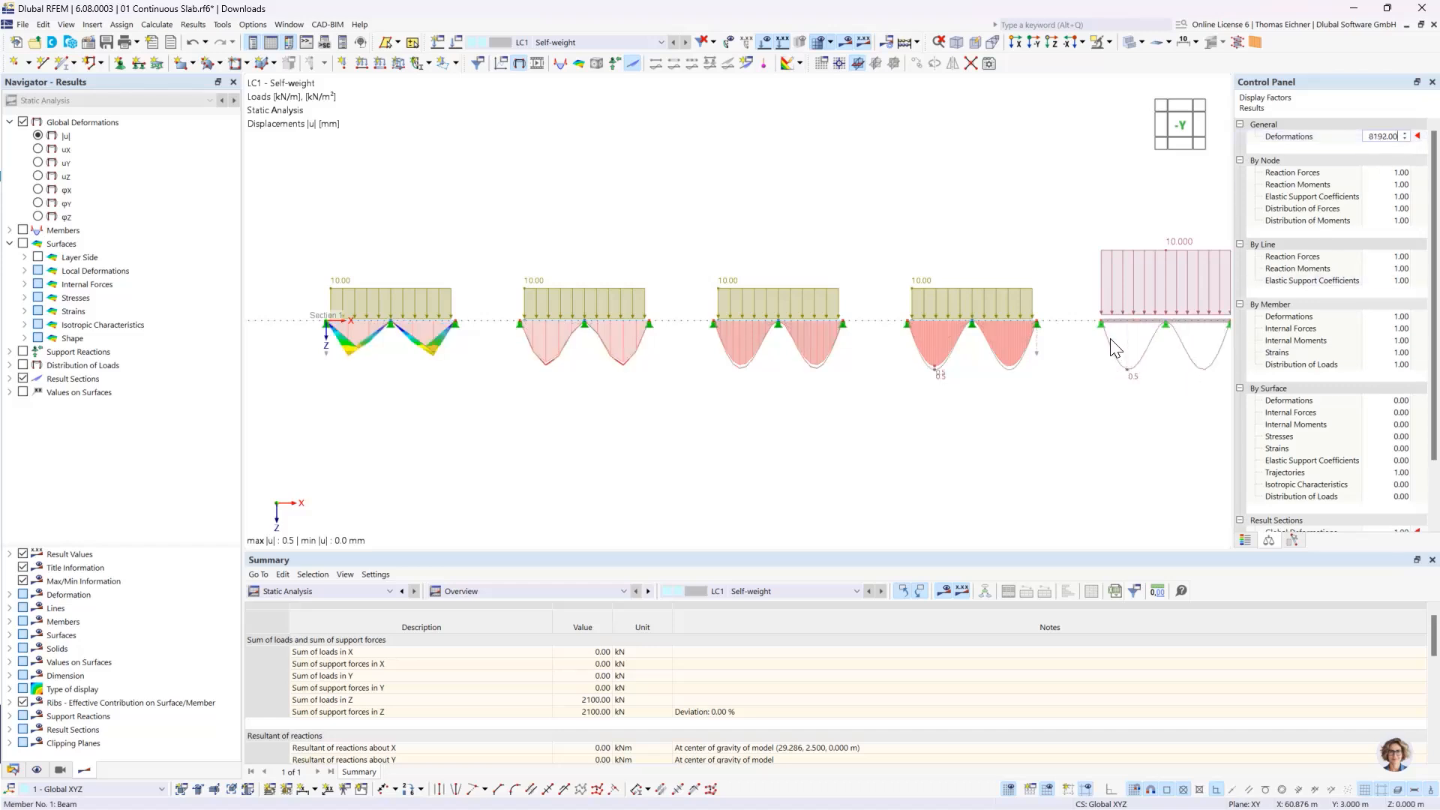
pyautogui.click(1404, 139)
pyautogui.click(1404, 139)
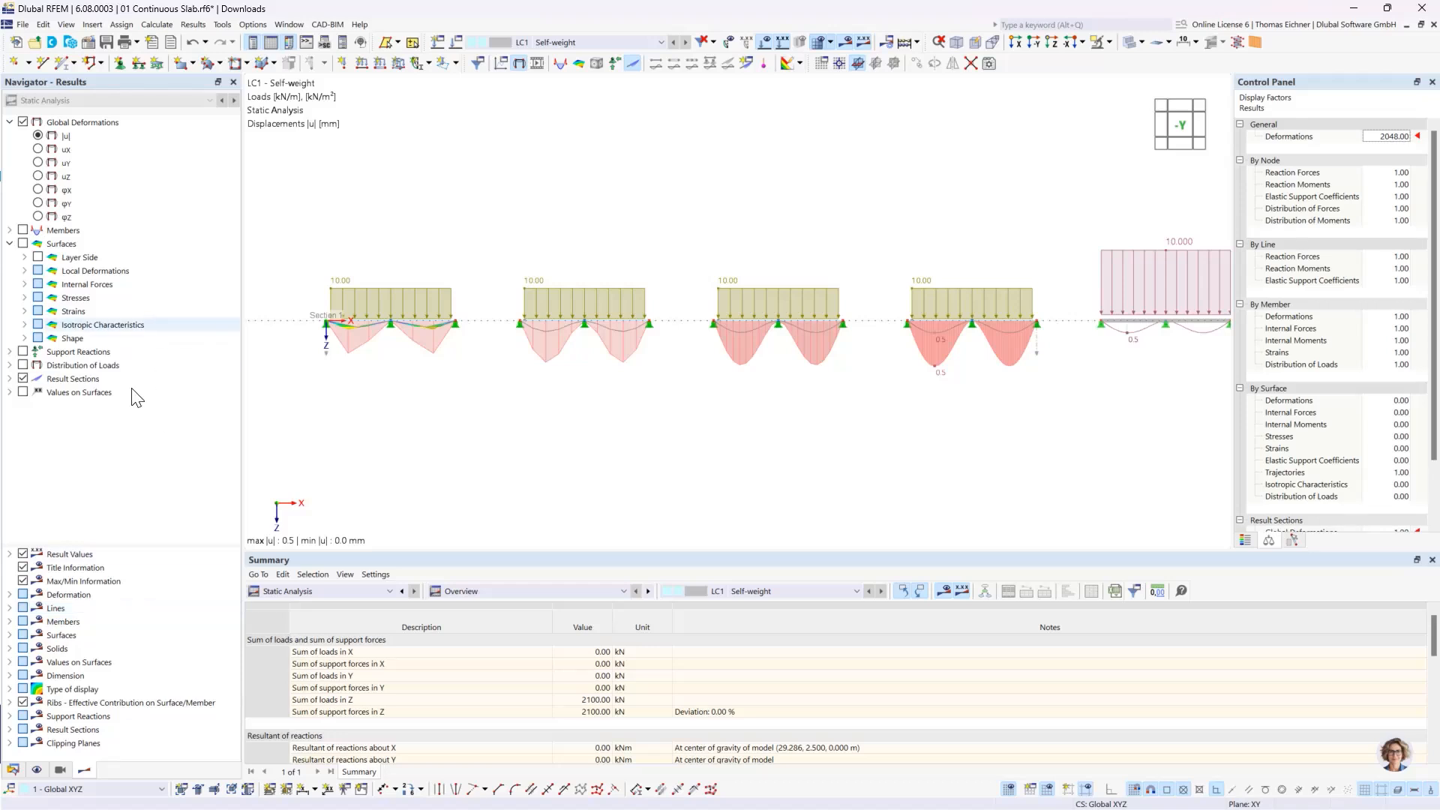
# Step: Label the result section diagrams with their local extremes
pyautogui.click(10, 379)
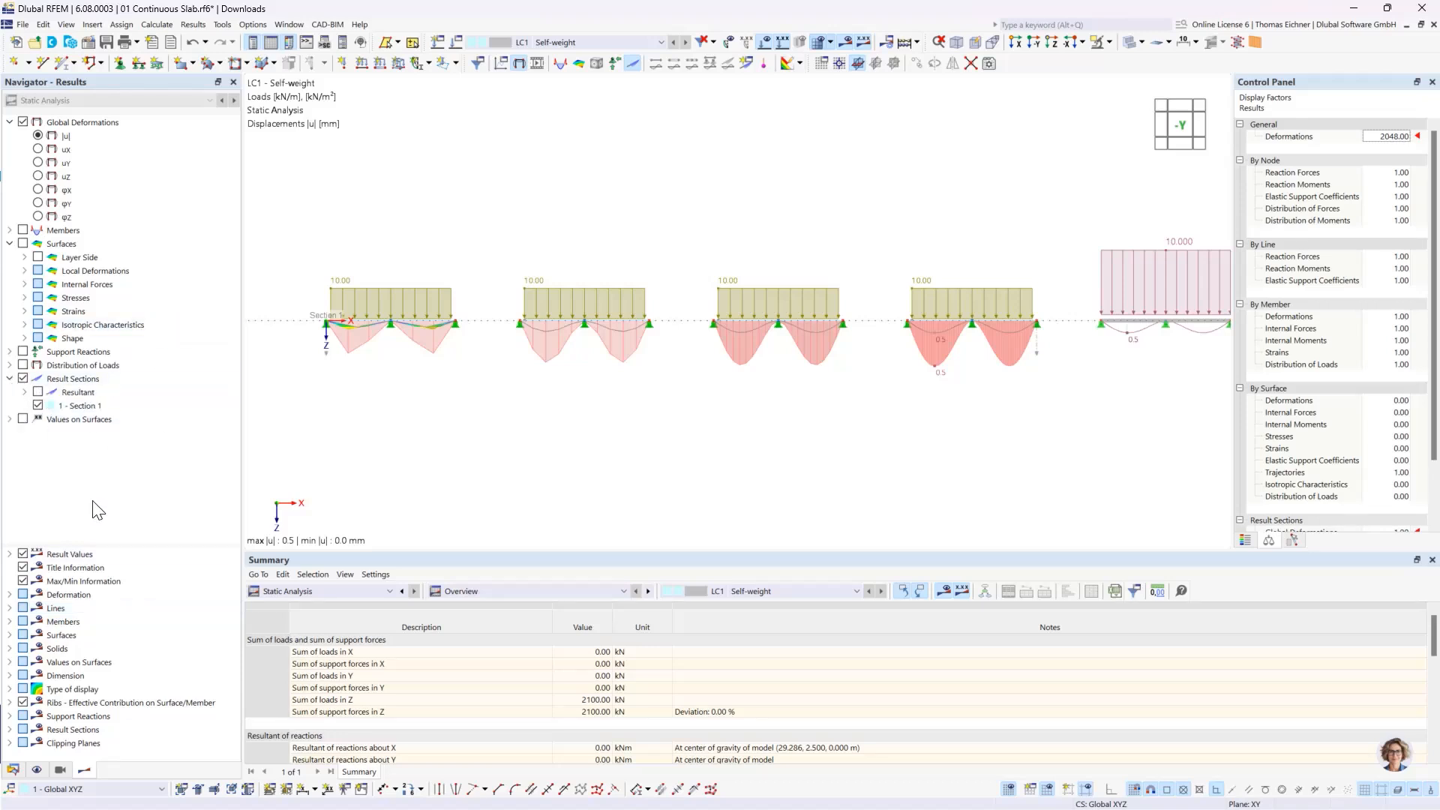
pyautogui.click(49, 407)
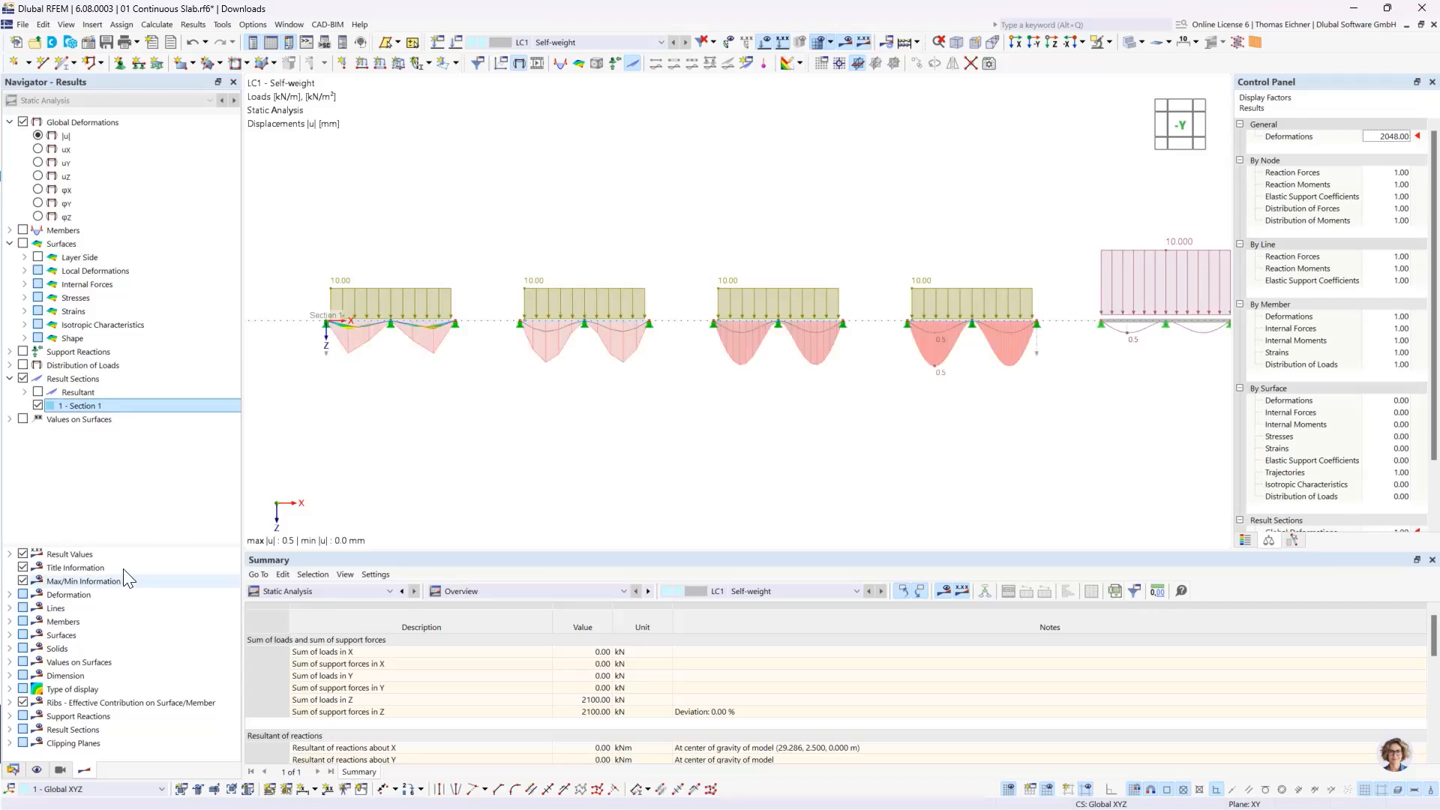
pyautogui.moveTo(142, 540); pyautogui.dragTo(159, 470)
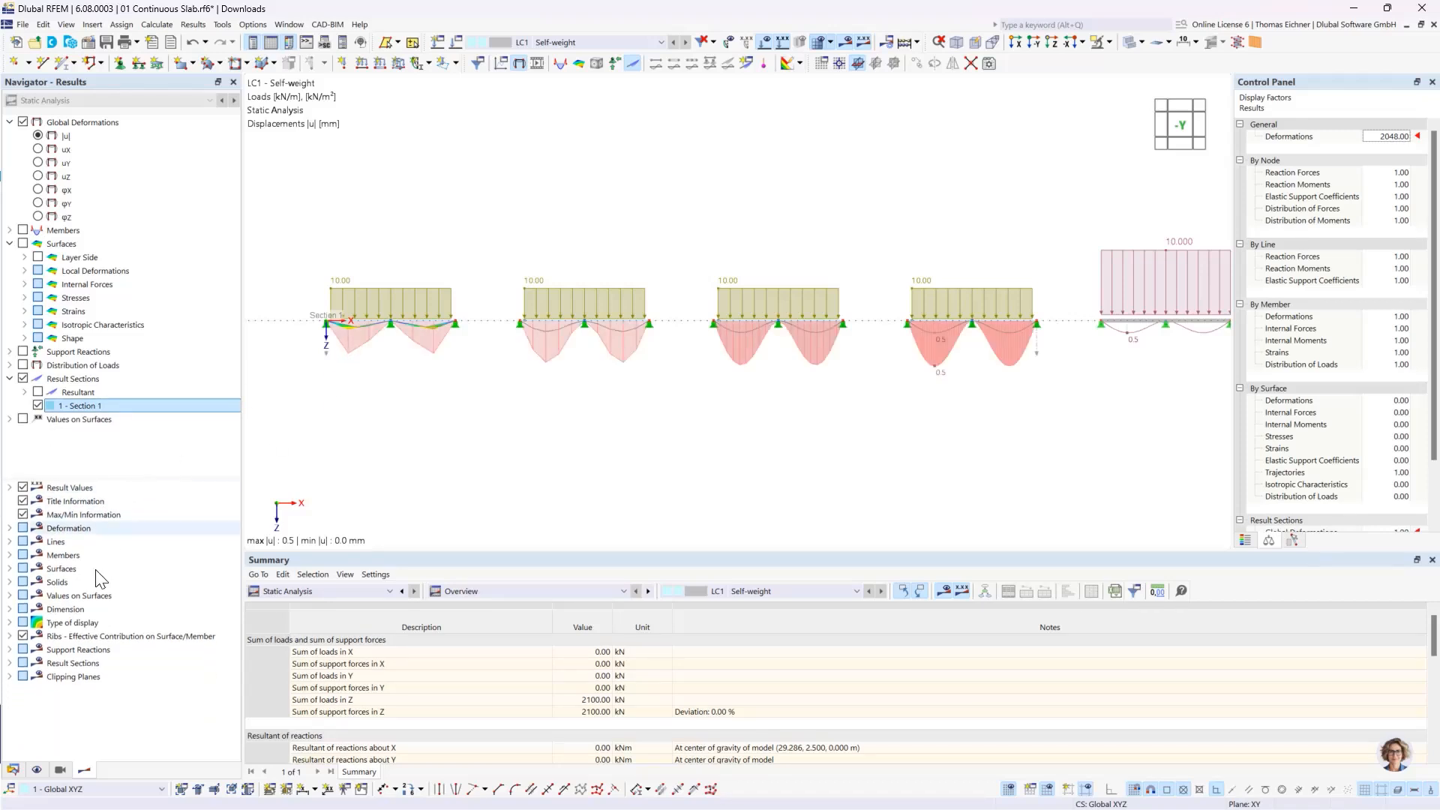
pyautogui.click(15, 663)
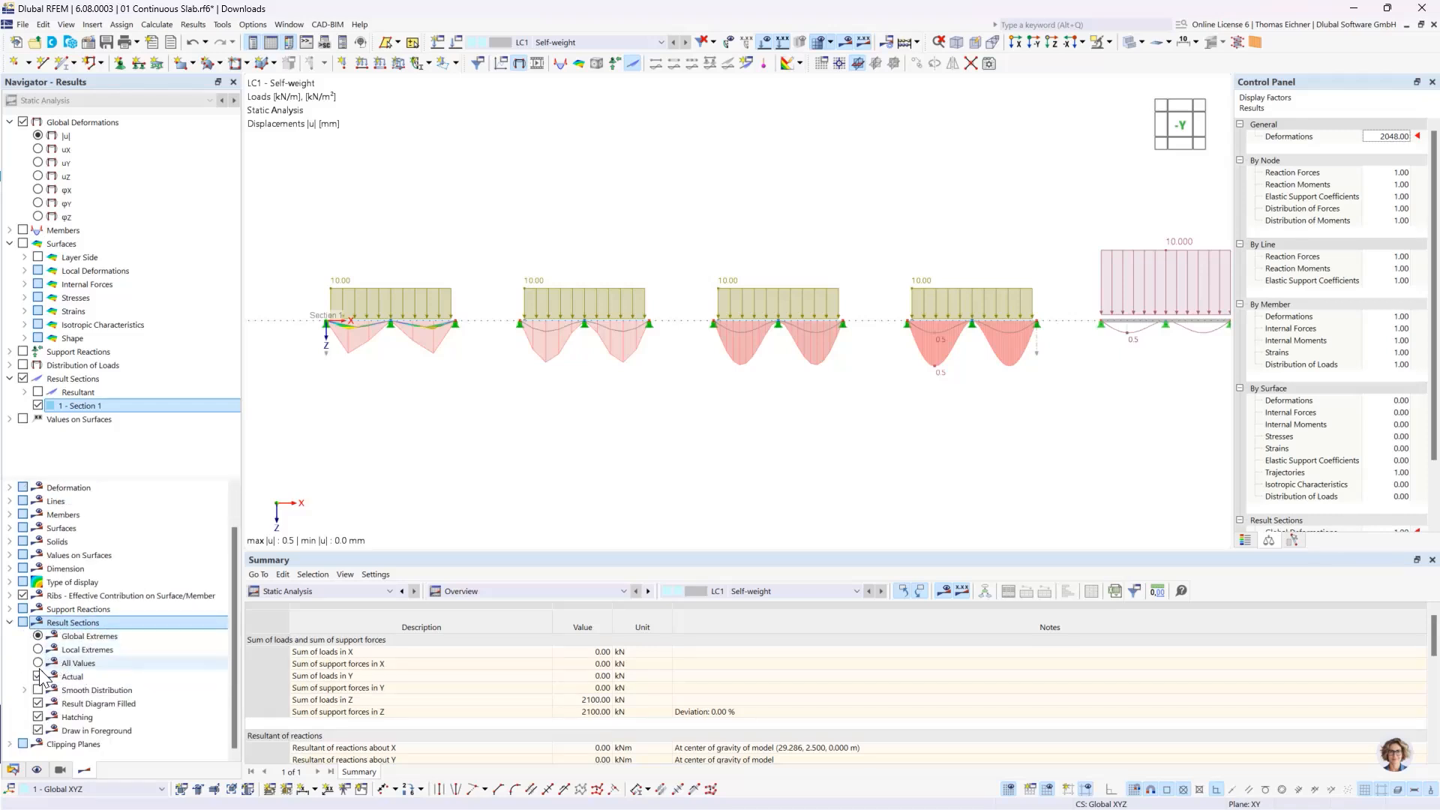
pyautogui.click(39, 649)
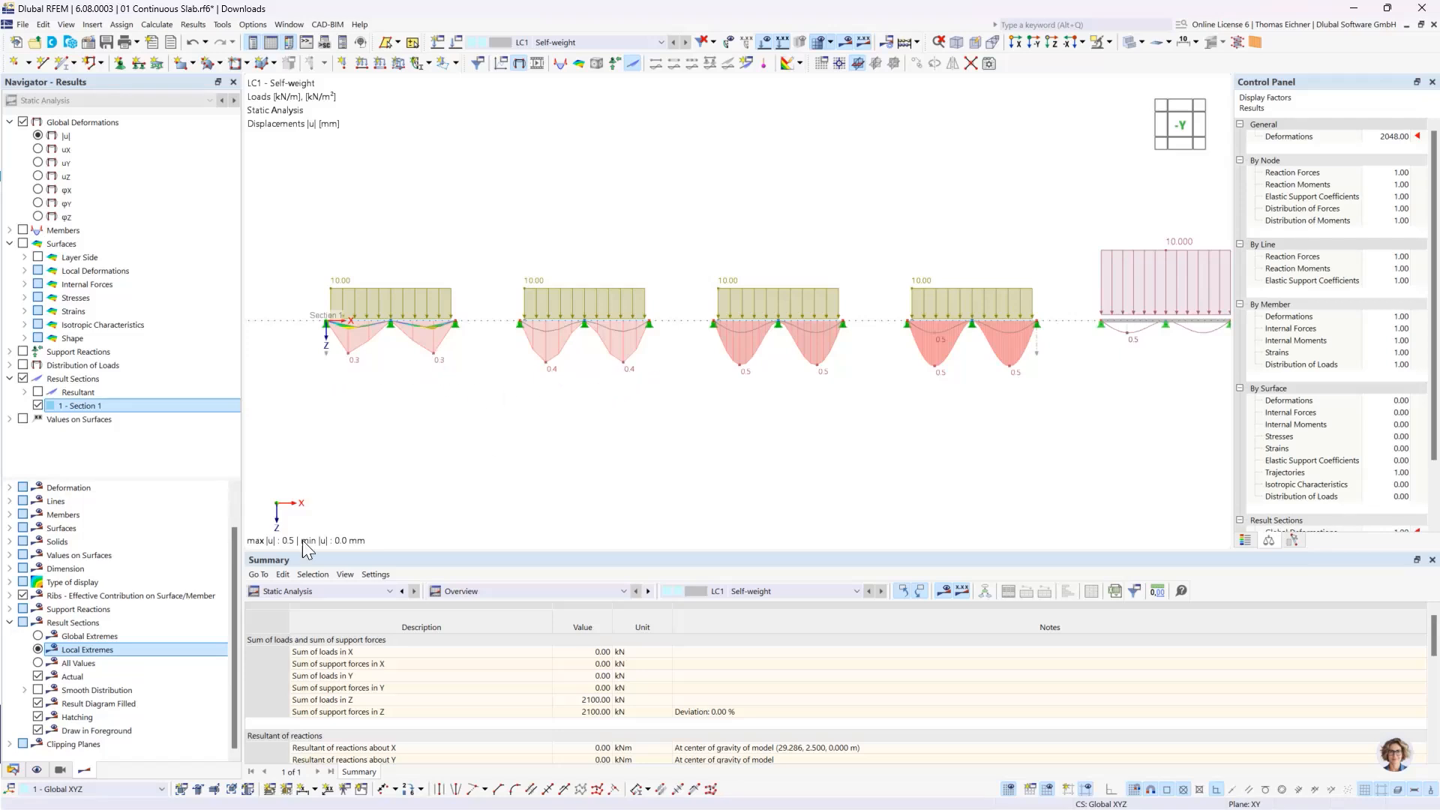
# Step: Display all values on the result section diagrams, examine the finest-meshed slab's curve, and return to local extremes
pyautogui.click(124, 663)
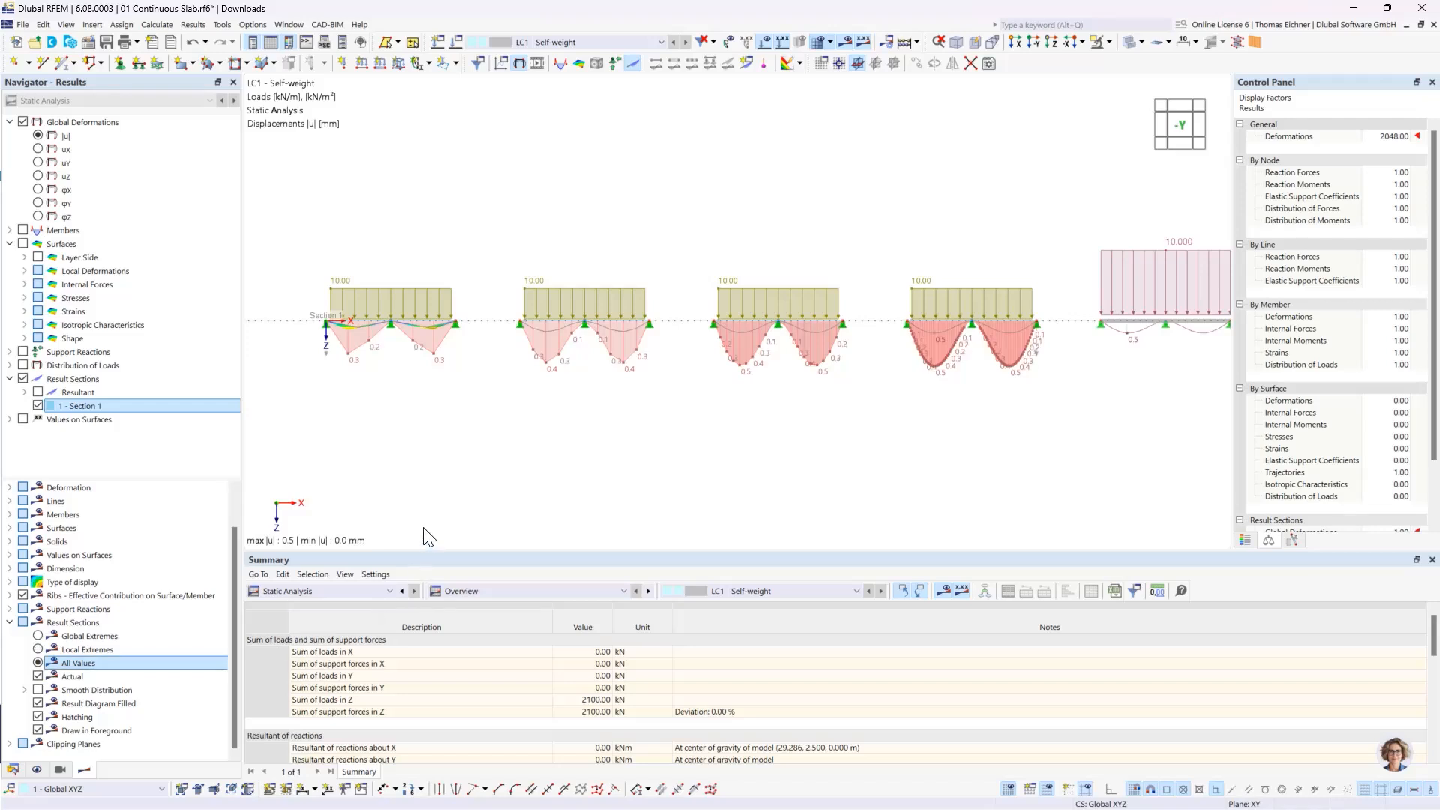
pyautogui.scroll(8, 838, 405)
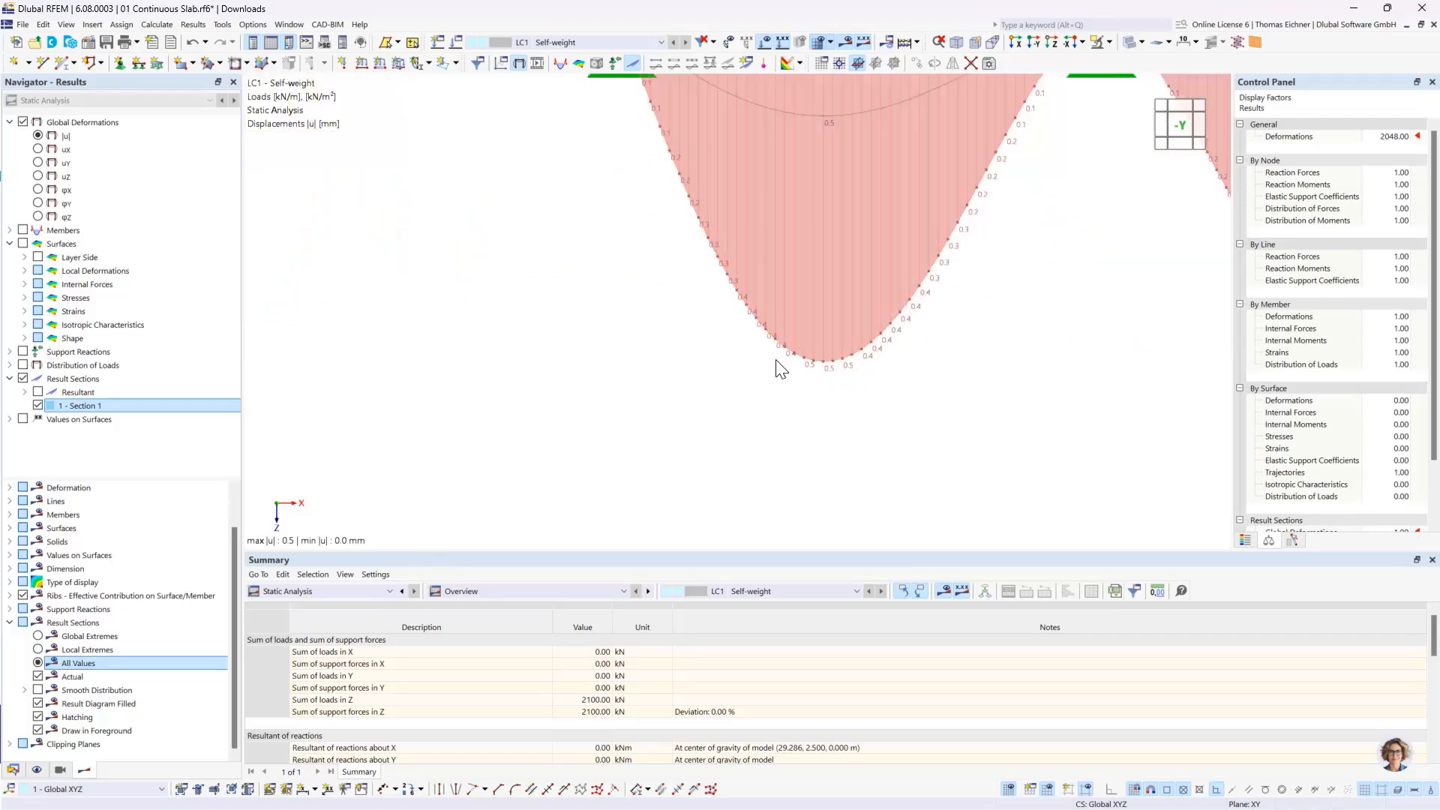
pyautogui.scroll(1, 846, 372)
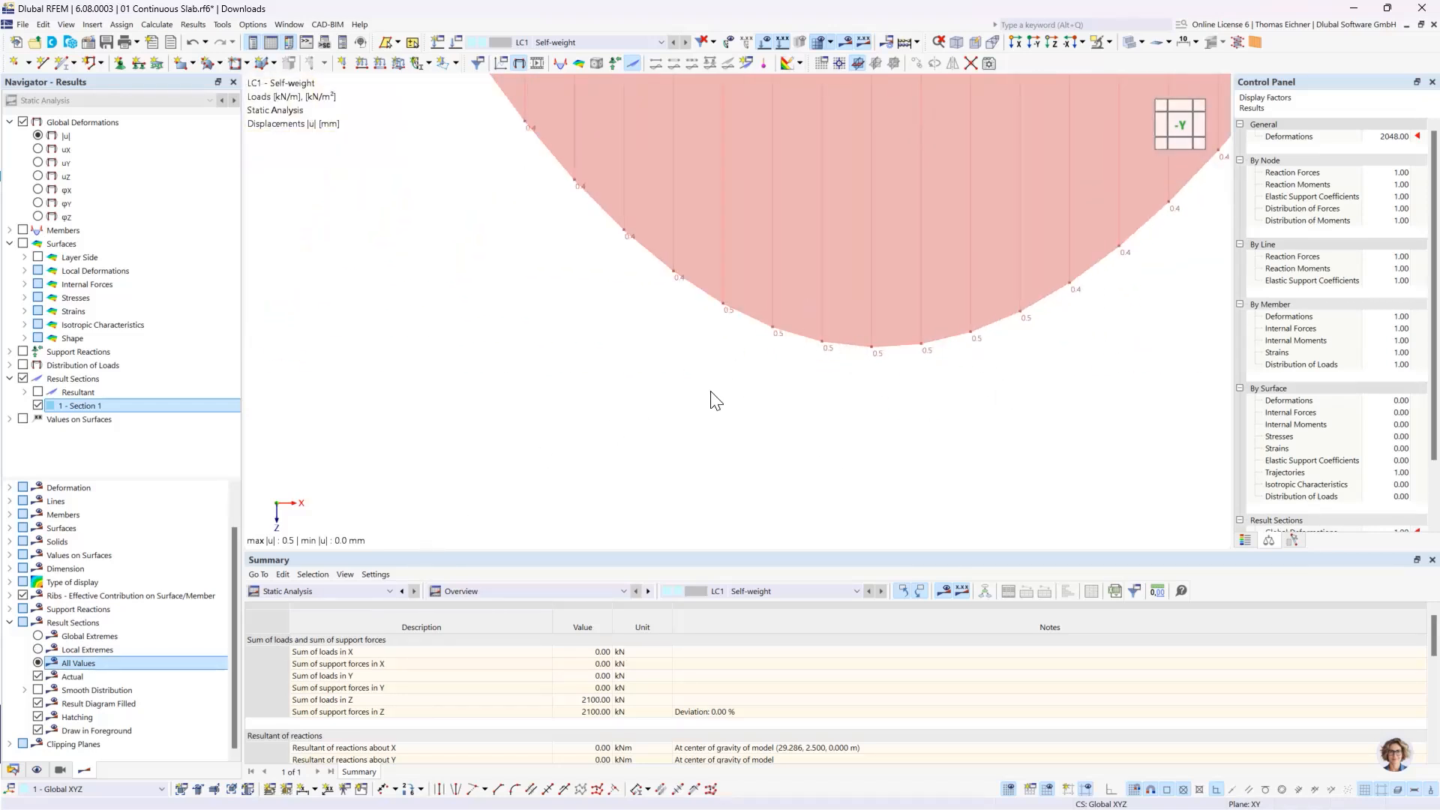
pyautogui.scroll(-1, 713, 398)
pyautogui.scroll(-4, 712, 416)
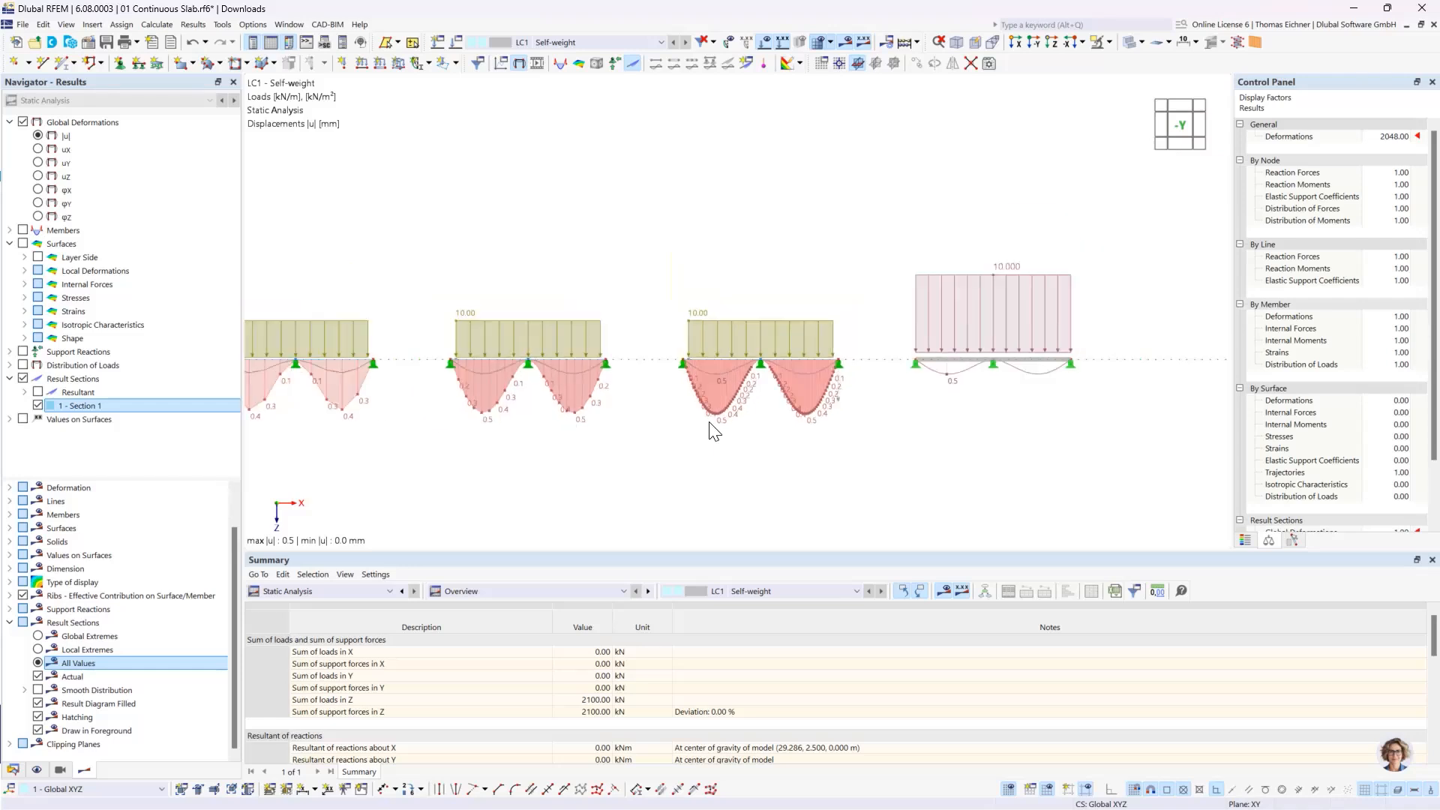
pyautogui.moveTo(782, 442); pyautogui.dragTo(812, 454, button='middle')
pyautogui.scroll(-1, 924, 447)
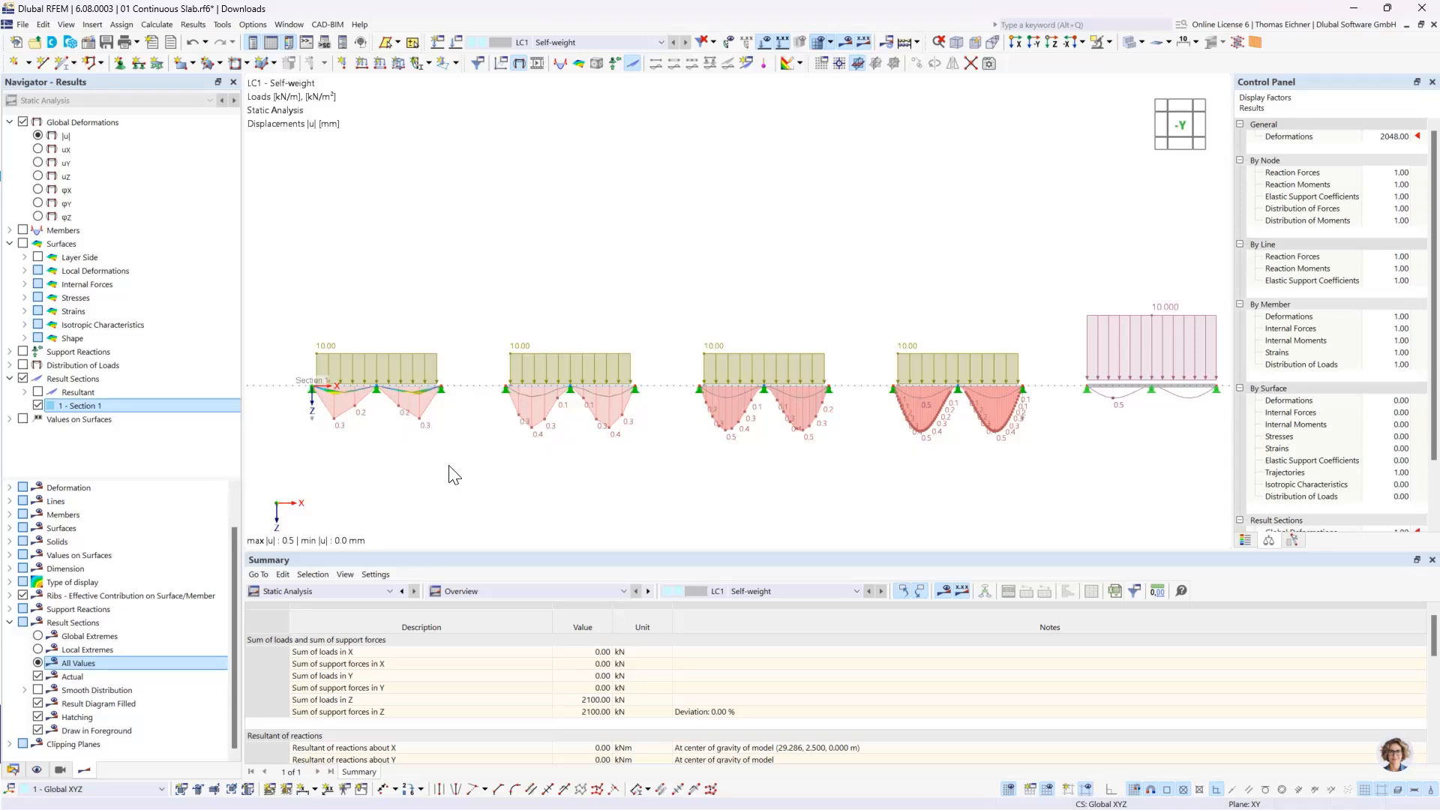
pyautogui.click(37, 650)
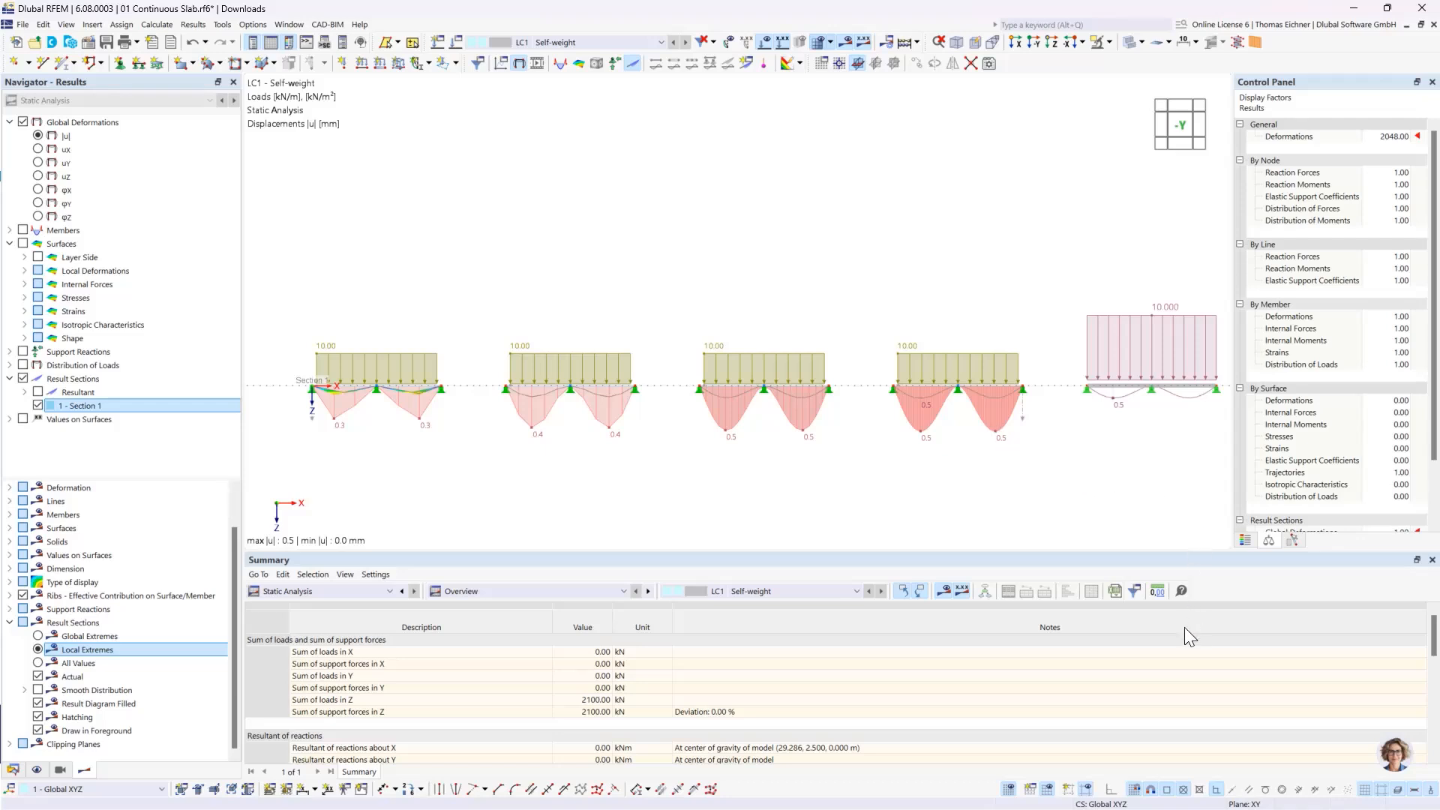
# Step: Set the static analysis displacements to three decimal places
pyautogui.click(1156, 593)
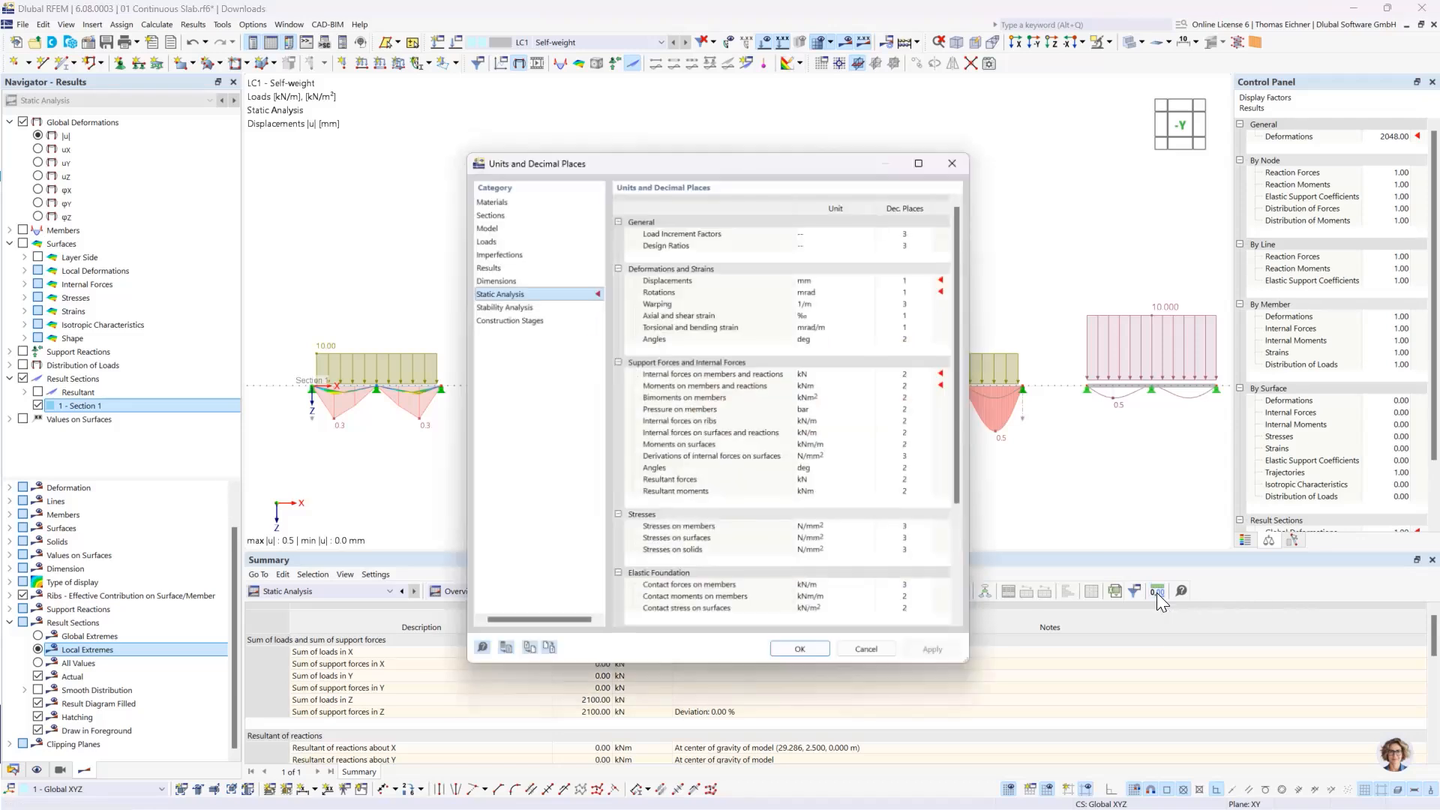
pyautogui.click(928, 276)
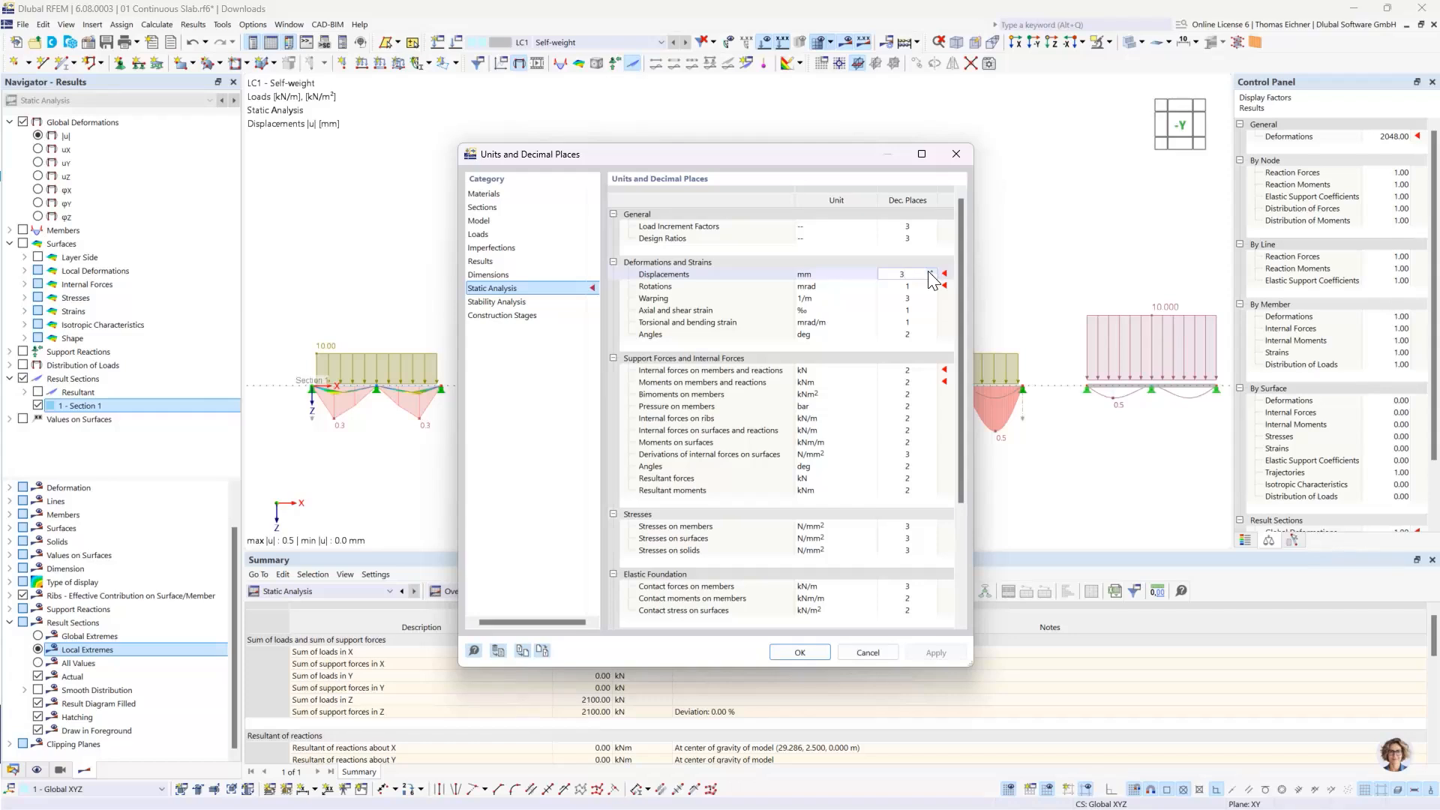
pyautogui.click(799, 652)
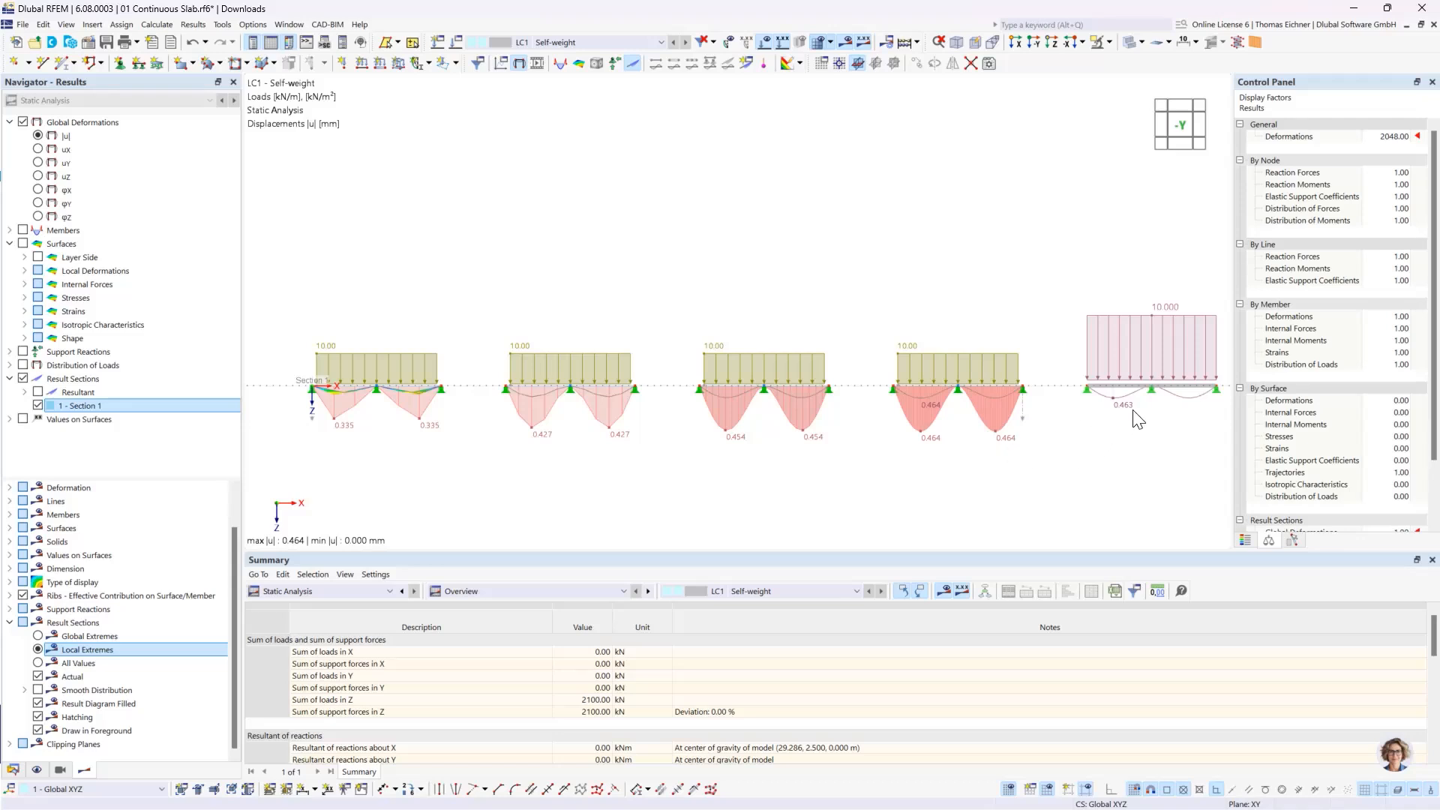
# Step: Switch to the top view in the Z-direction and hide the results
pyautogui.moveTo(1126, 435); pyautogui.dragTo(1082, 433, button='middle')
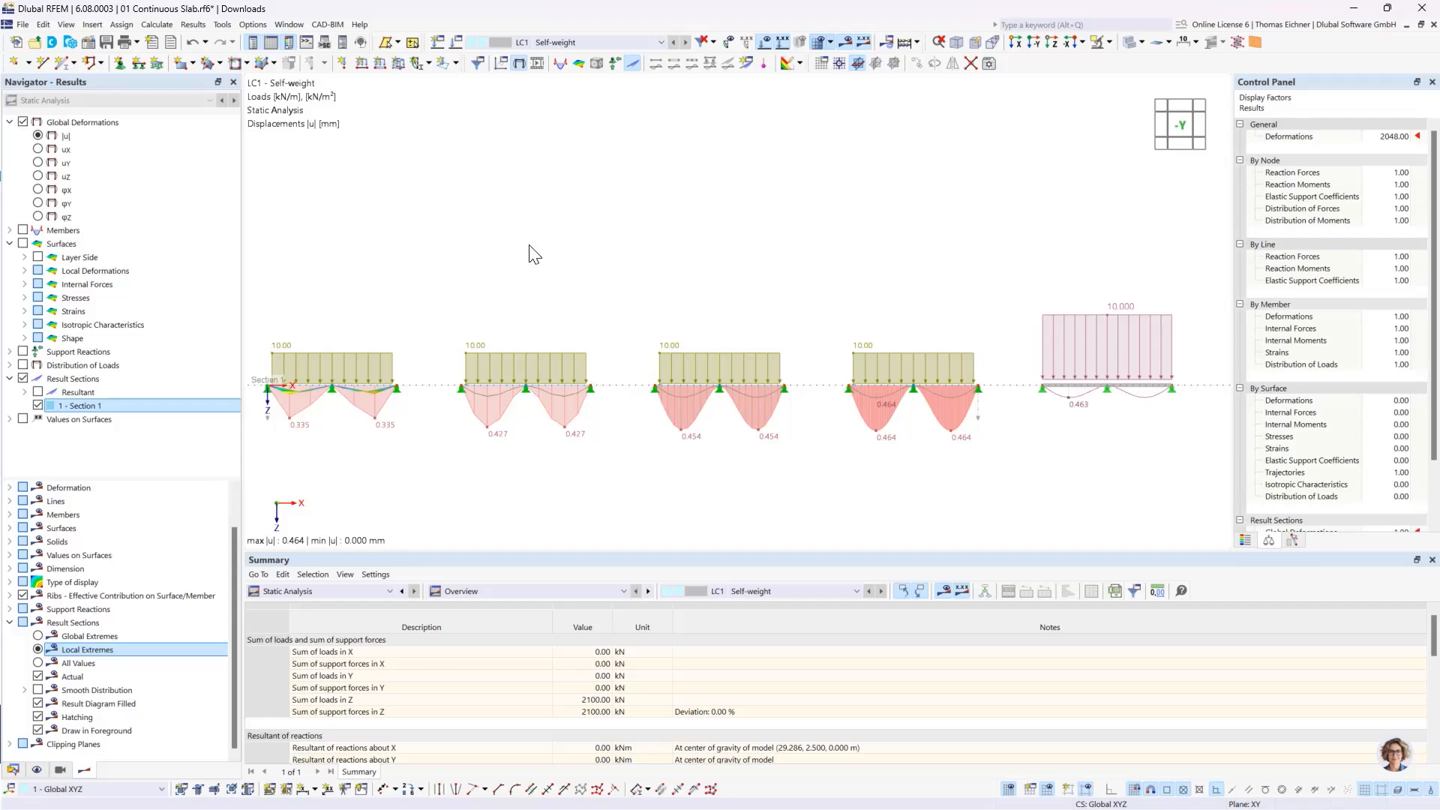
pyautogui.moveTo(443, 289); pyautogui.dragTo(477, 271, button='middle')
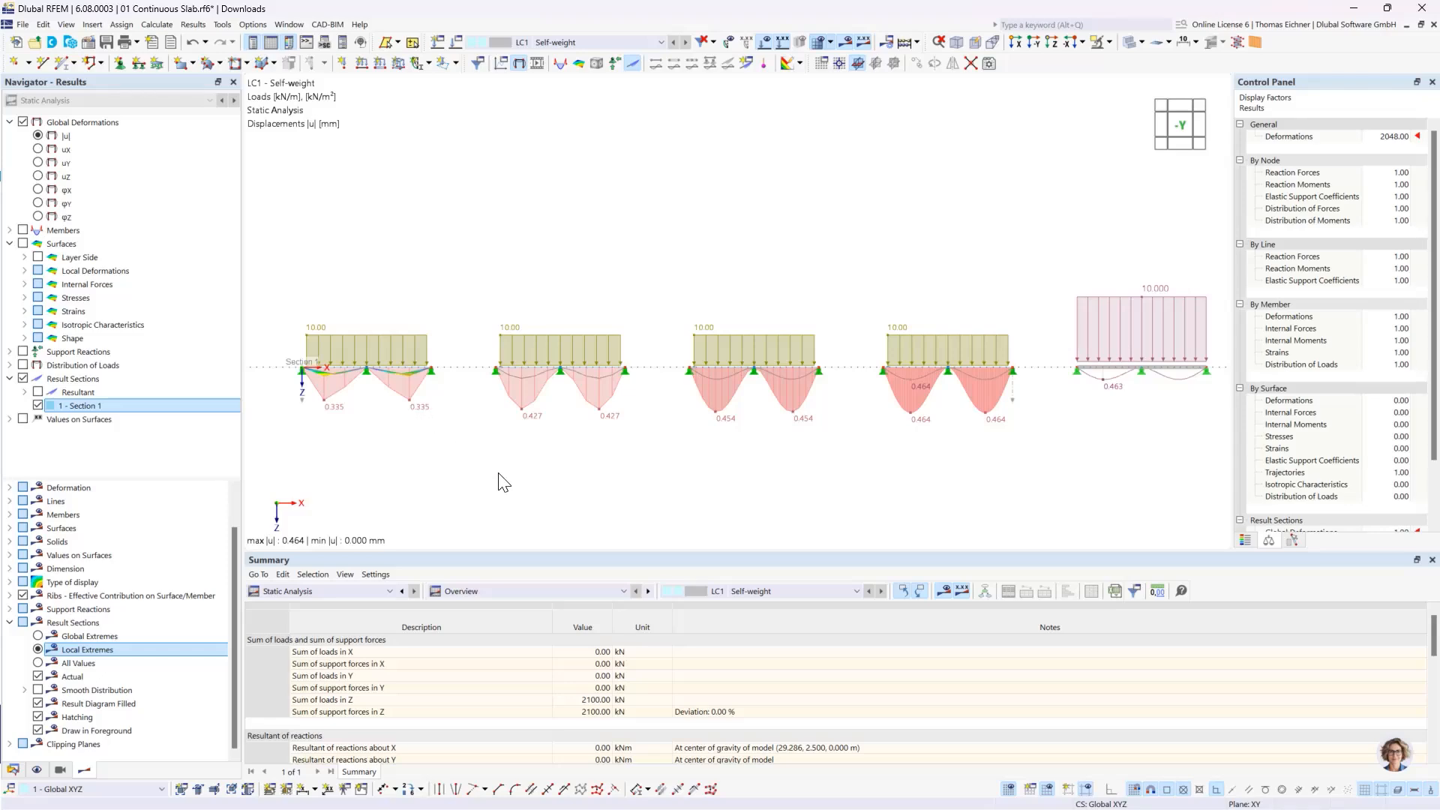
pyautogui.click(1051, 43)
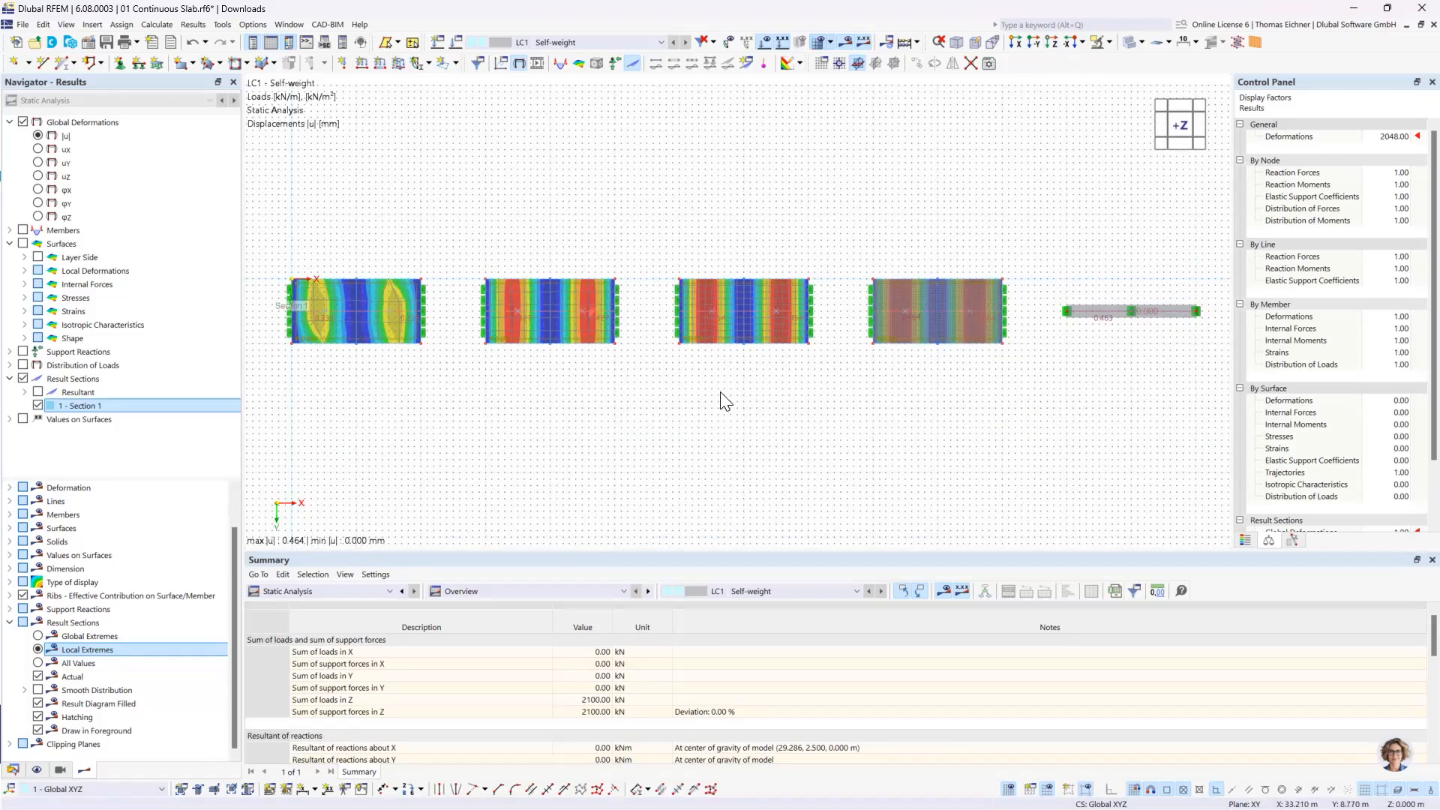
pyautogui.click(844, 42)
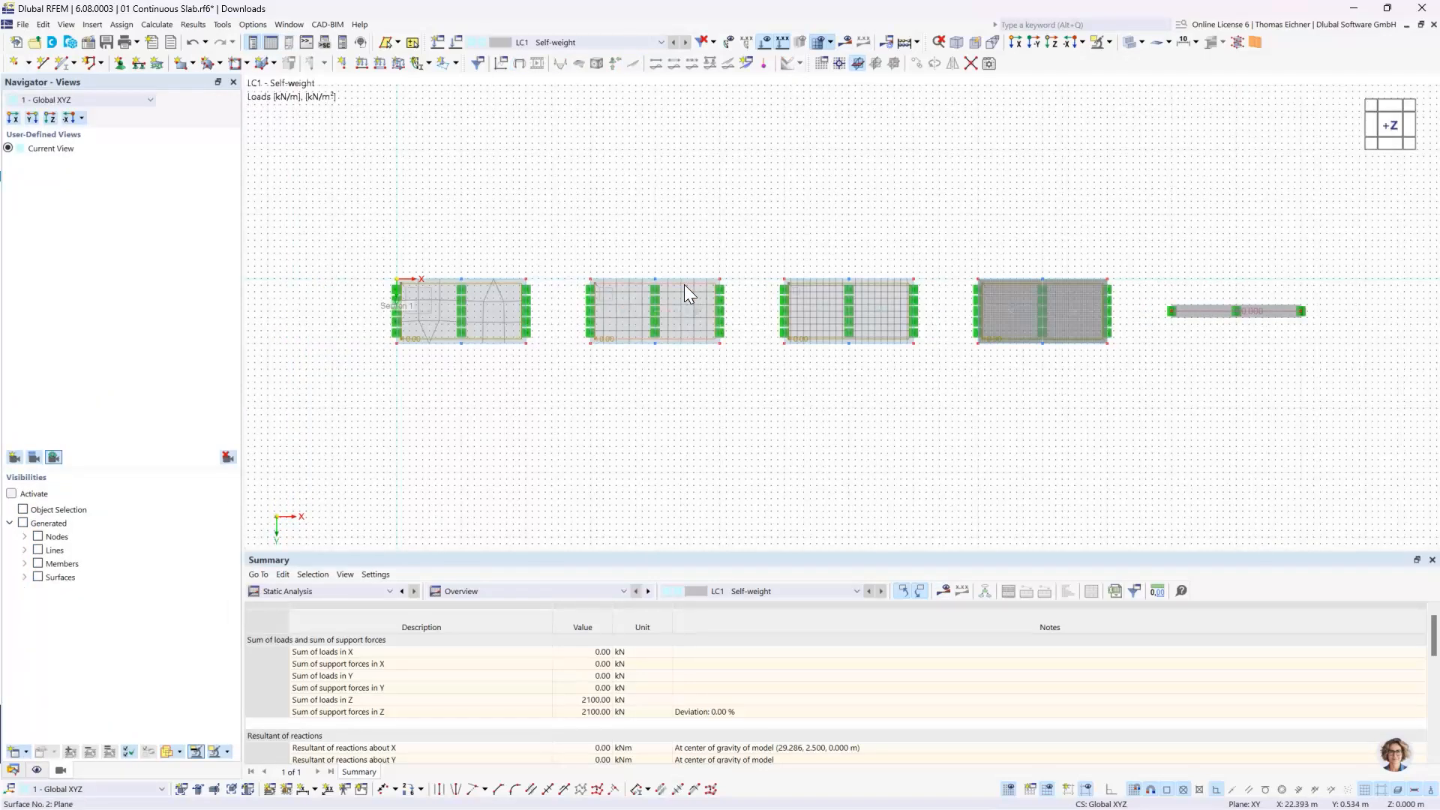
# Step: Examine the FE meshes of the four slabs from coarsest to finest, along with the neighbouring beam model
pyautogui.scroll(5, 612, 322)
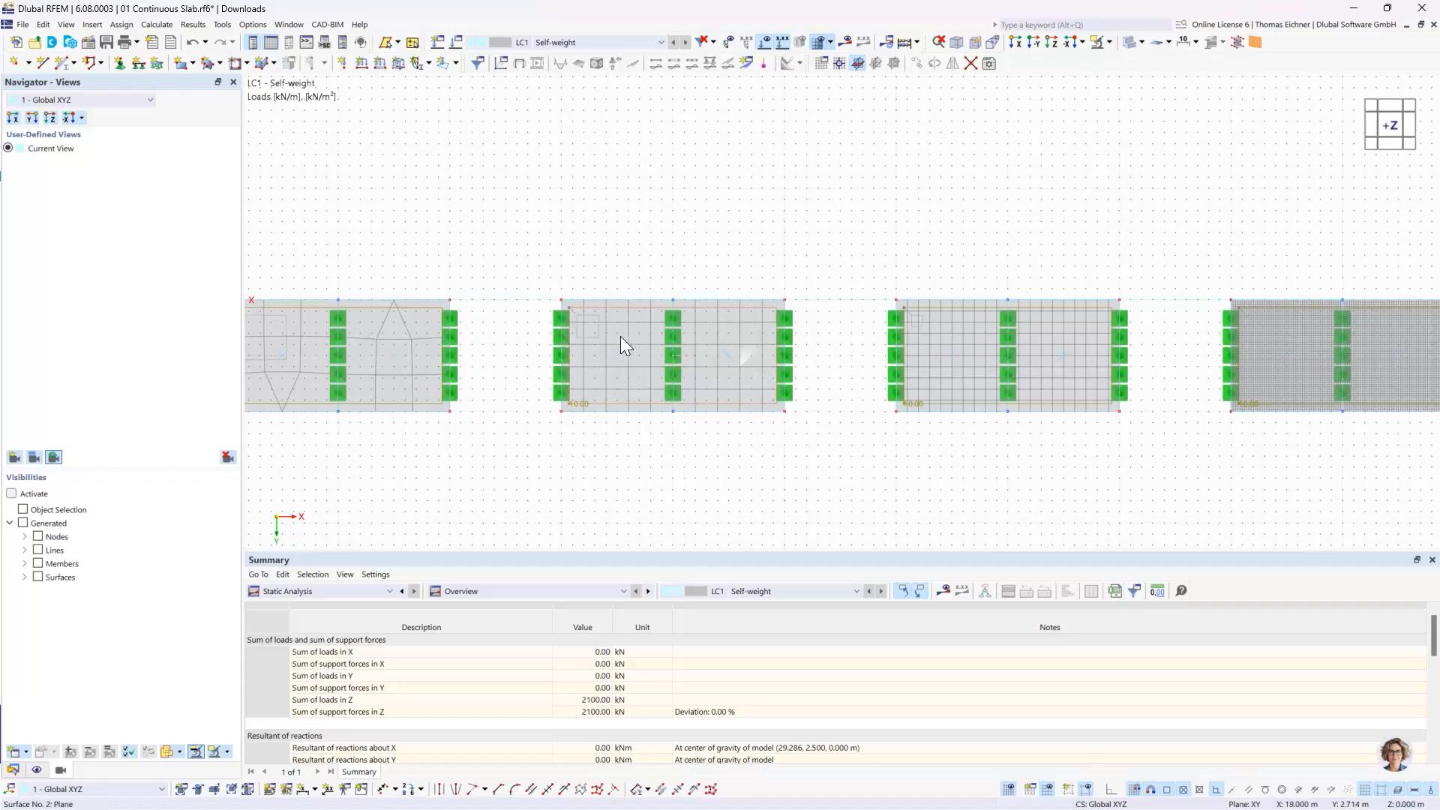
pyautogui.moveTo(675, 284); pyautogui.dragTo(454, 279, button='middle')
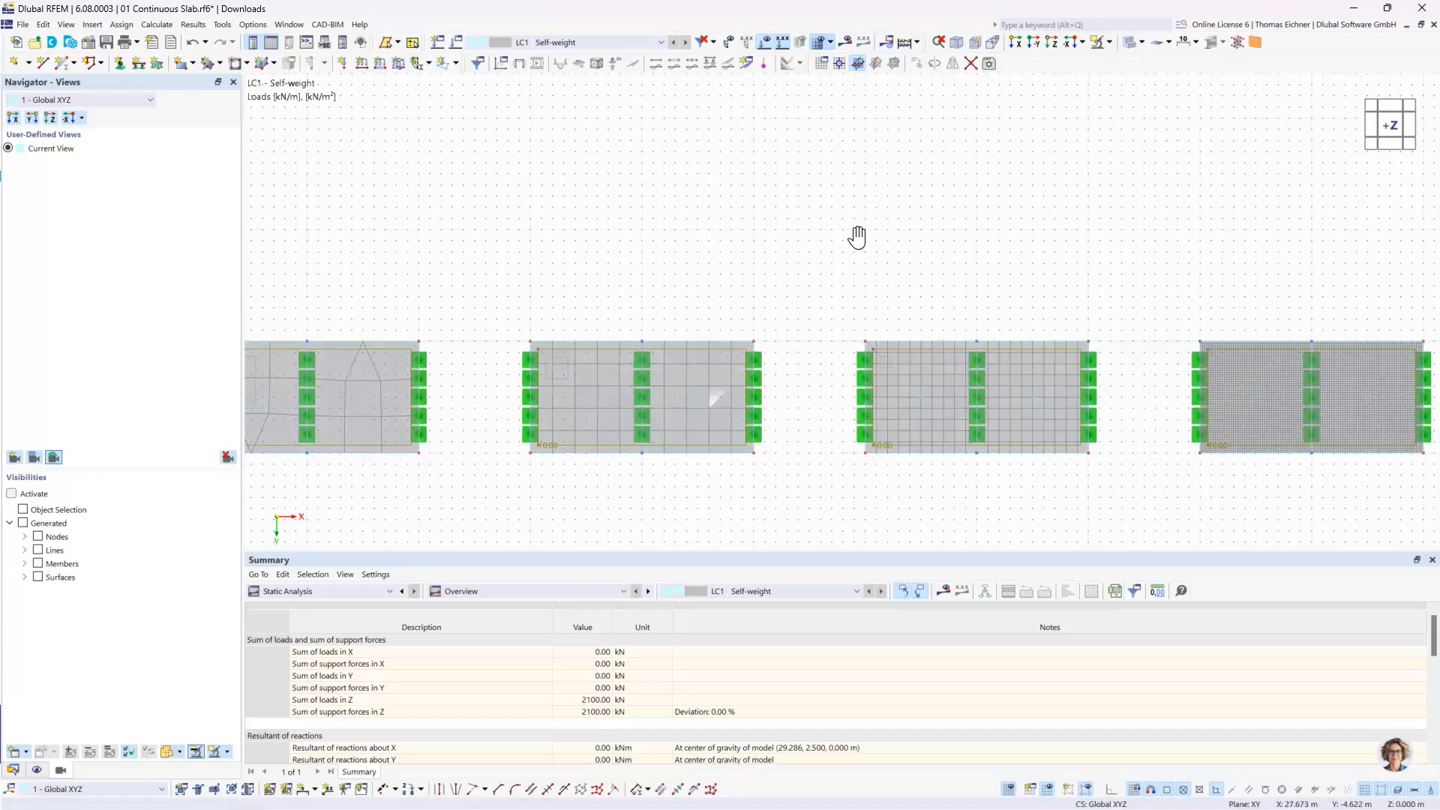
pyautogui.moveTo(857, 237); pyautogui.dragTo(1028, 196, button='middle')
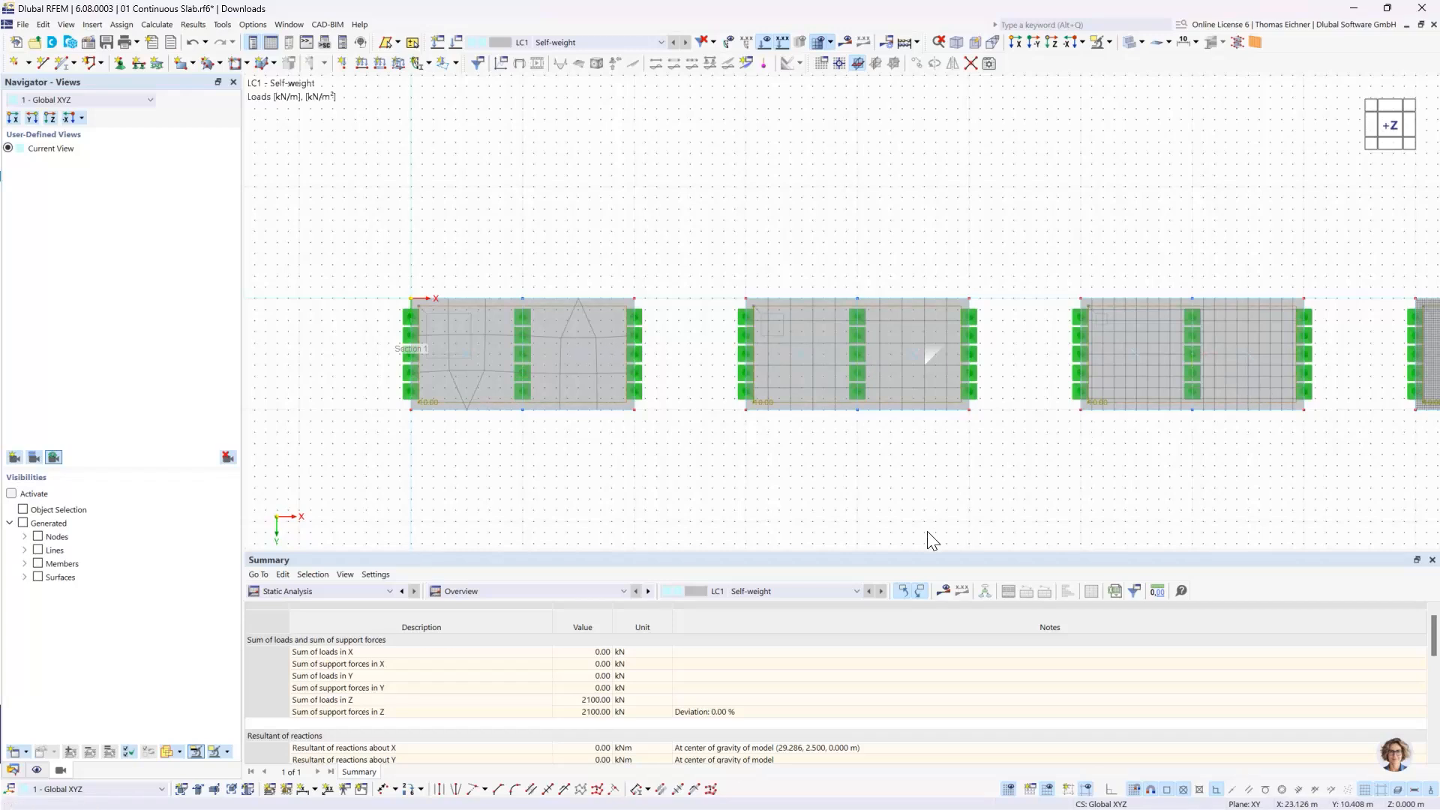
pyautogui.moveTo(537, 394)
pyautogui.scroll(1, 543, 318)
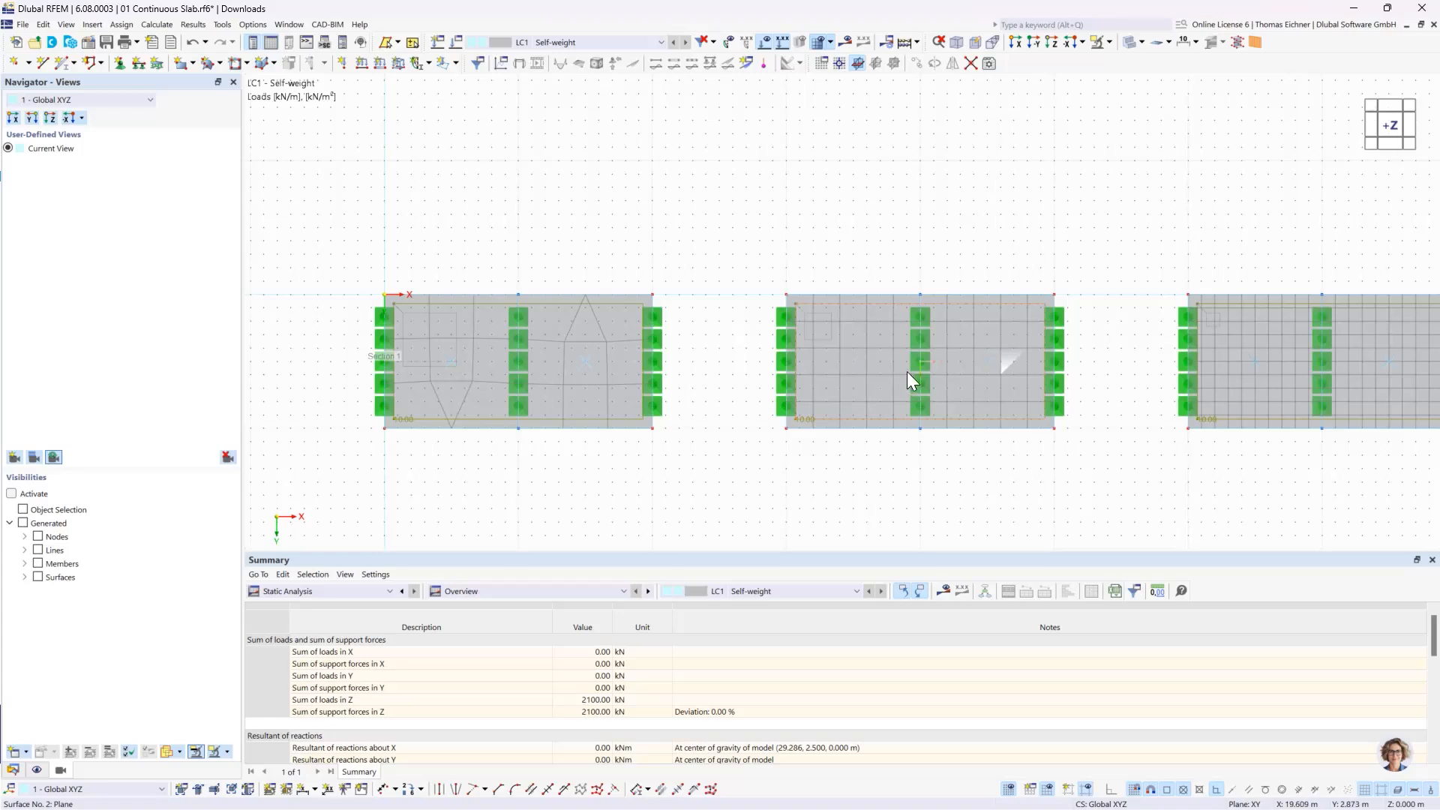
pyautogui.moveTo(906, 371)
pyautogui.click(921, 371)
pyautogui.moveTo(923, 277); pyautogui.dragTo(820, 231, button='middle')
pyautogui.scroll(-1, 821, 235)
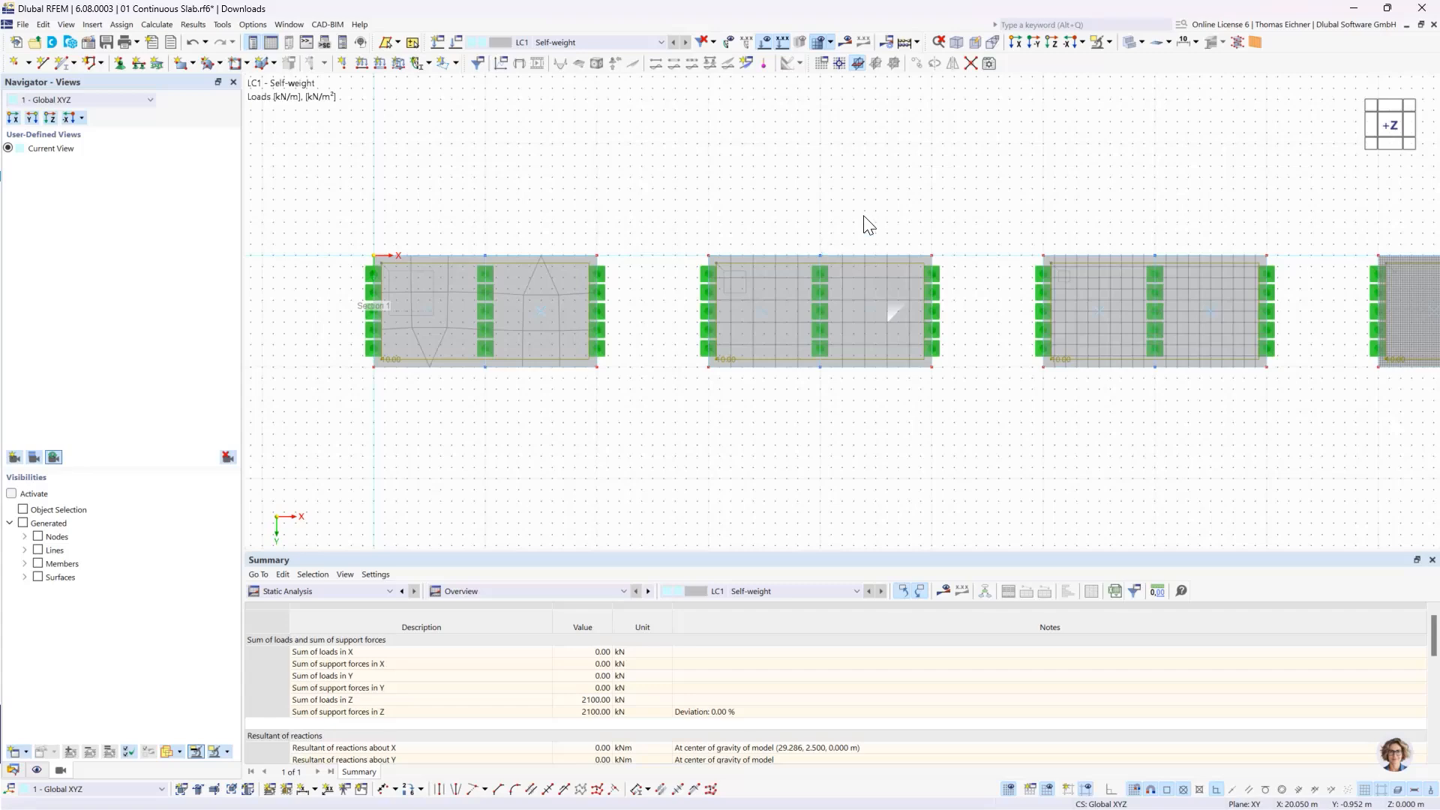
pyautogui.scroll(-1, 909, 218)
pyautogui.moveTo(909, 218); pyautogui.dragTo(896, 252, button='middle')
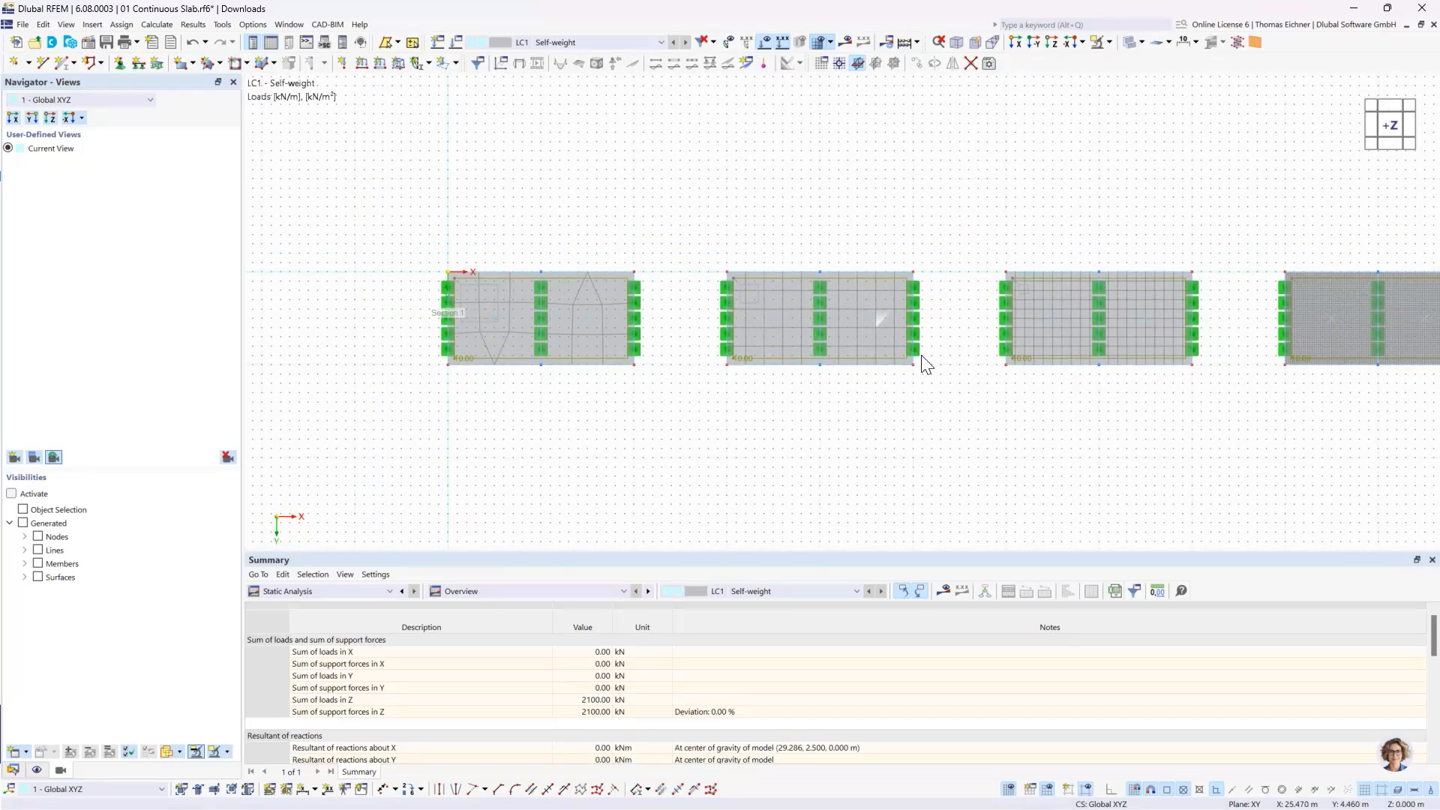
pyautogui.scroll(1, 922, 360)
pyautogui.scroll(-1, 870, 309)
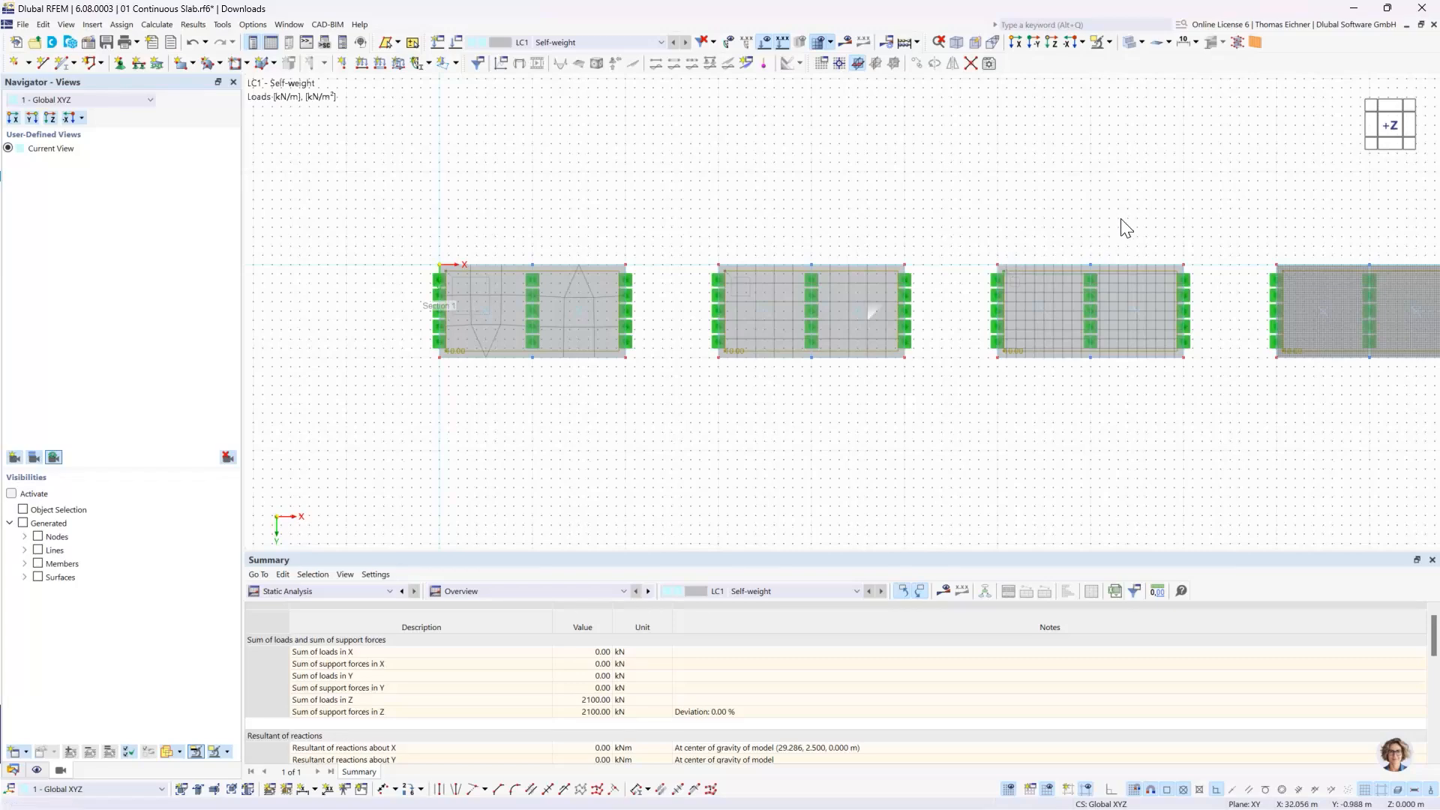
pyautogui.moveTo(1125, 229); pyautogui.dragTo(1002, 247, button='middle')
pyautogui.scroll(-1, 1005, 255)
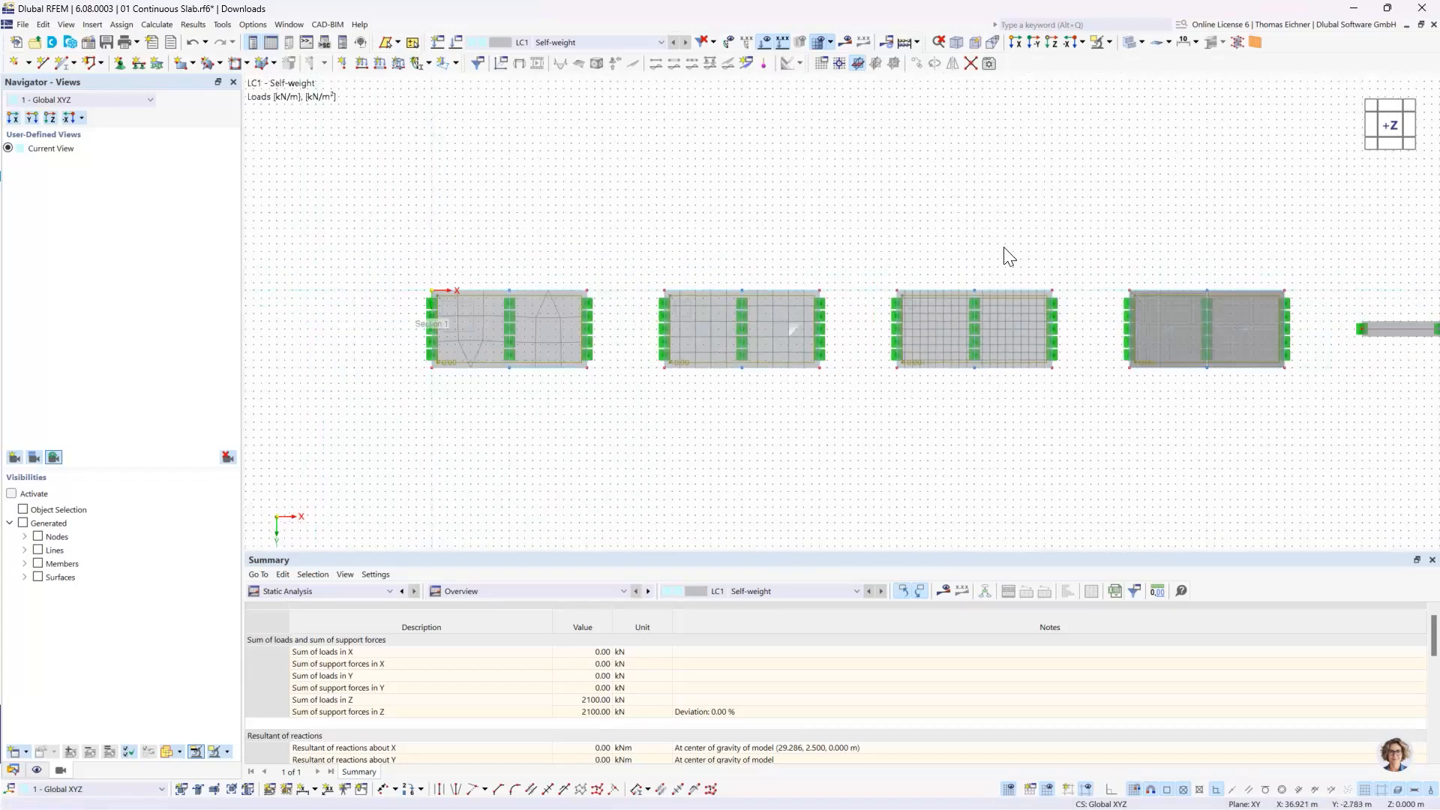
pyautogui.scroll(-1, 1008, 257)
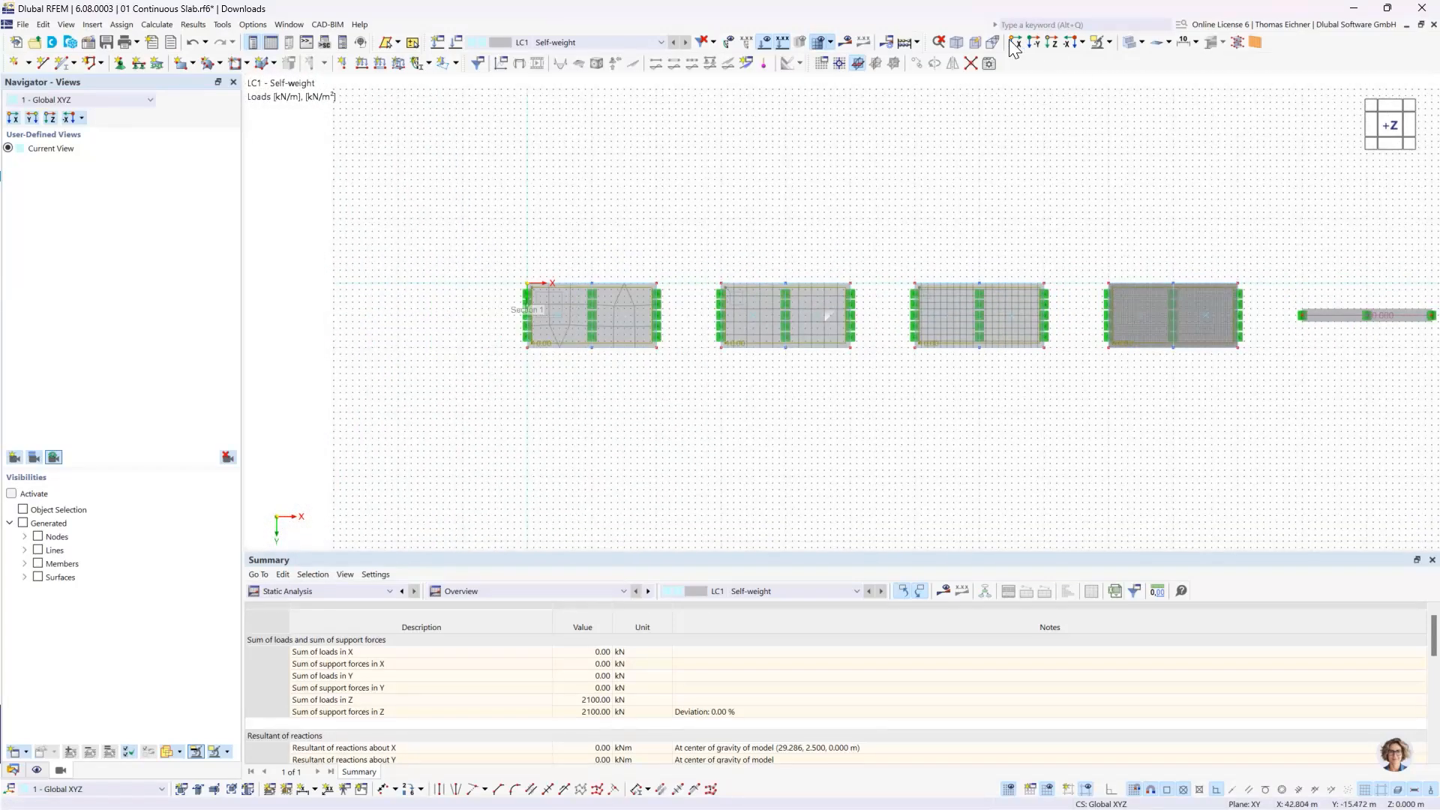
# Step: Return to the view in the reverse Y-direction and show the deformation results again
pyautogui.click(1034, 45)
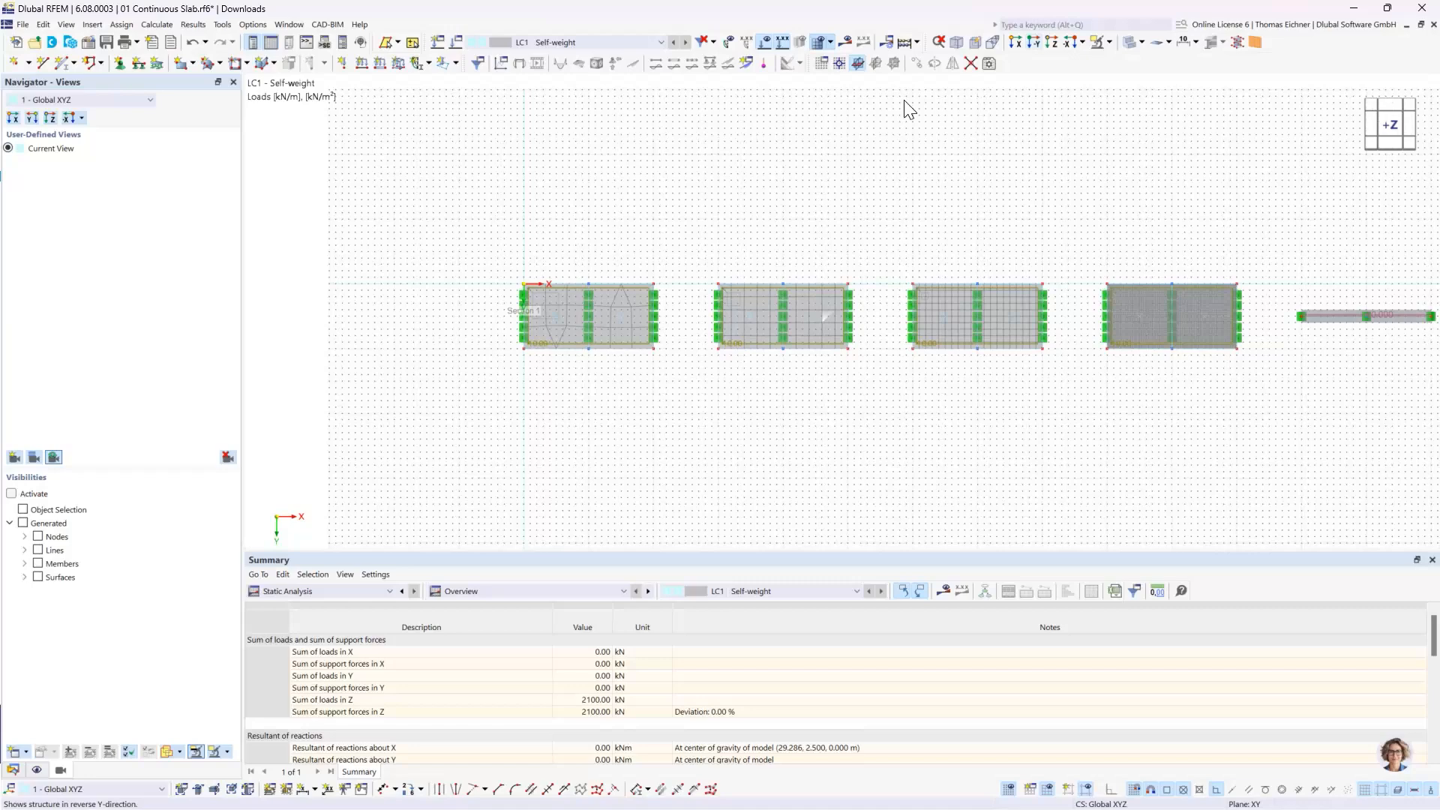
pyautogui.click(861, 46)
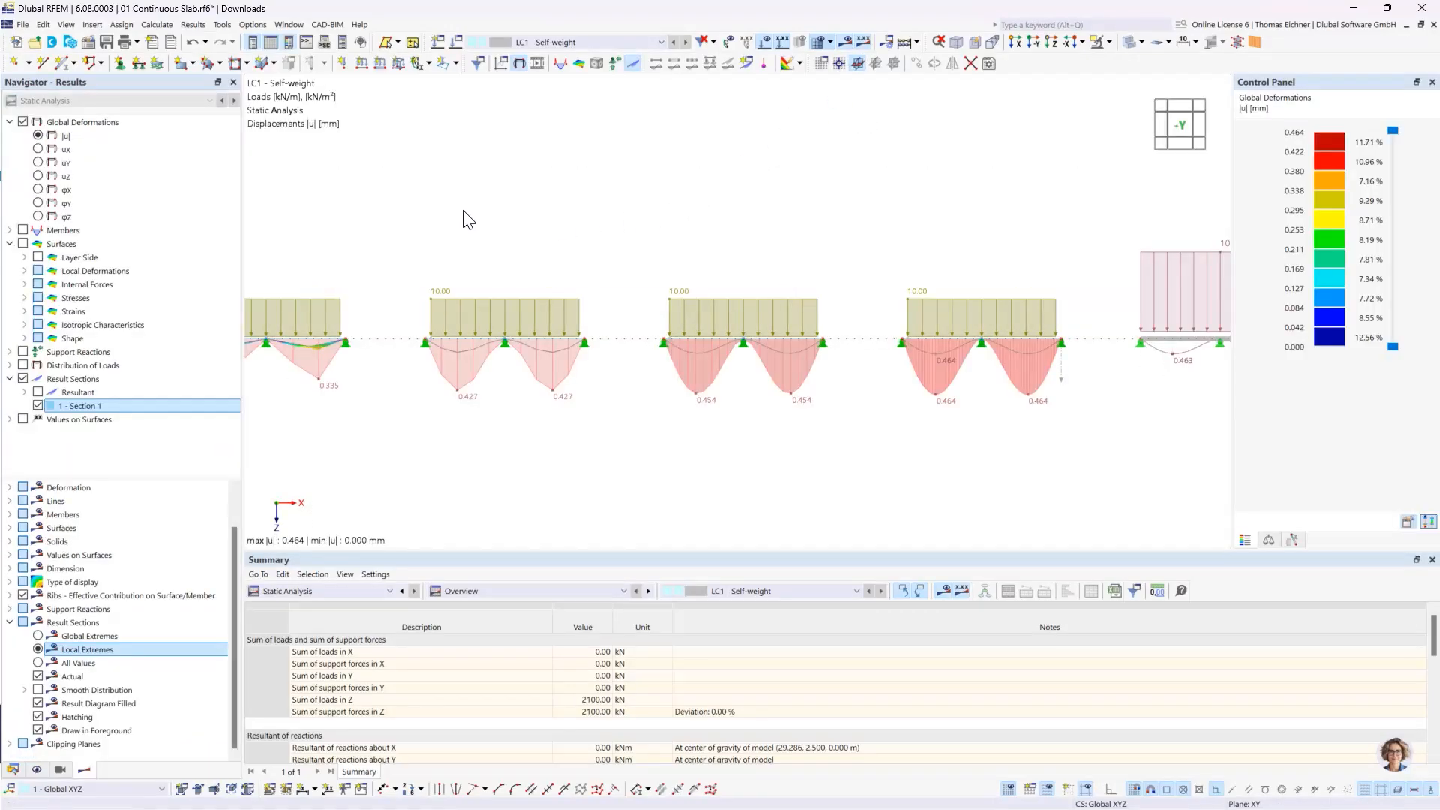
pyautogui.moveTo(671, 223); pyautogui.dragTo(755, 225, button='middle')
pyautogui.scroll(1, 598, 412)
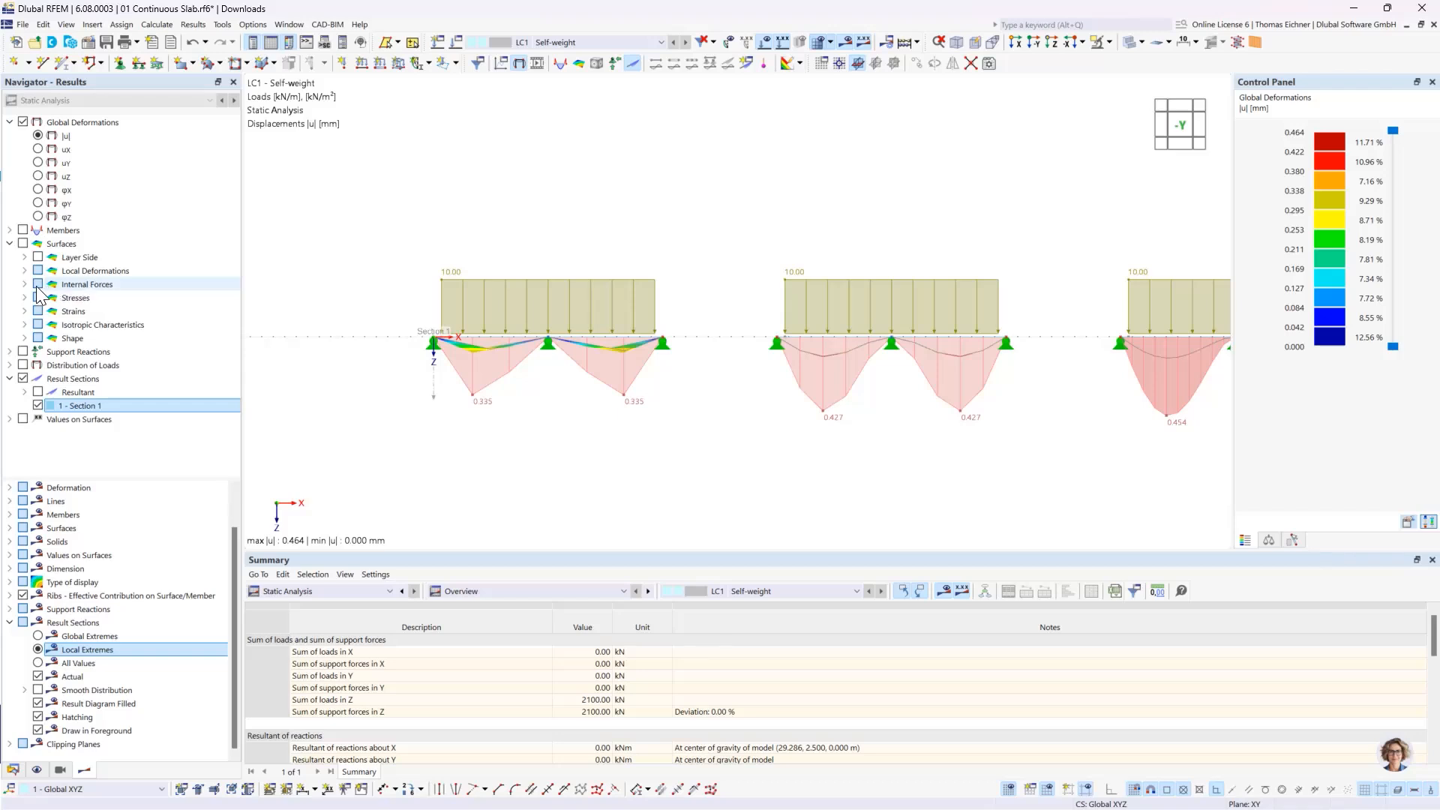
# Step: Display the internal moments My for the beam member next to the finest-meshed slab
pyautogui.click(9, 244)
pyautogui.click(9, 230)
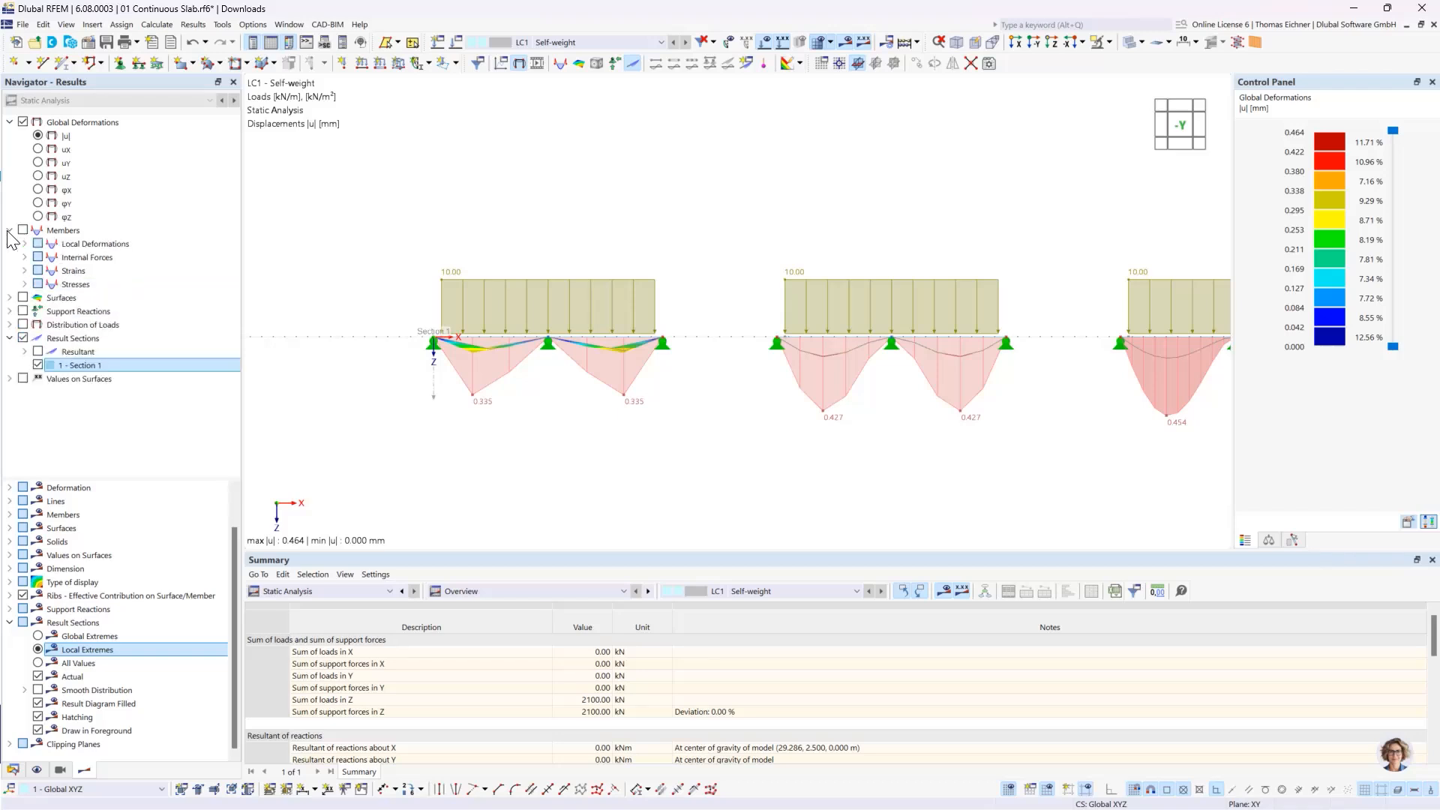
pyautogui.click(25, 258)
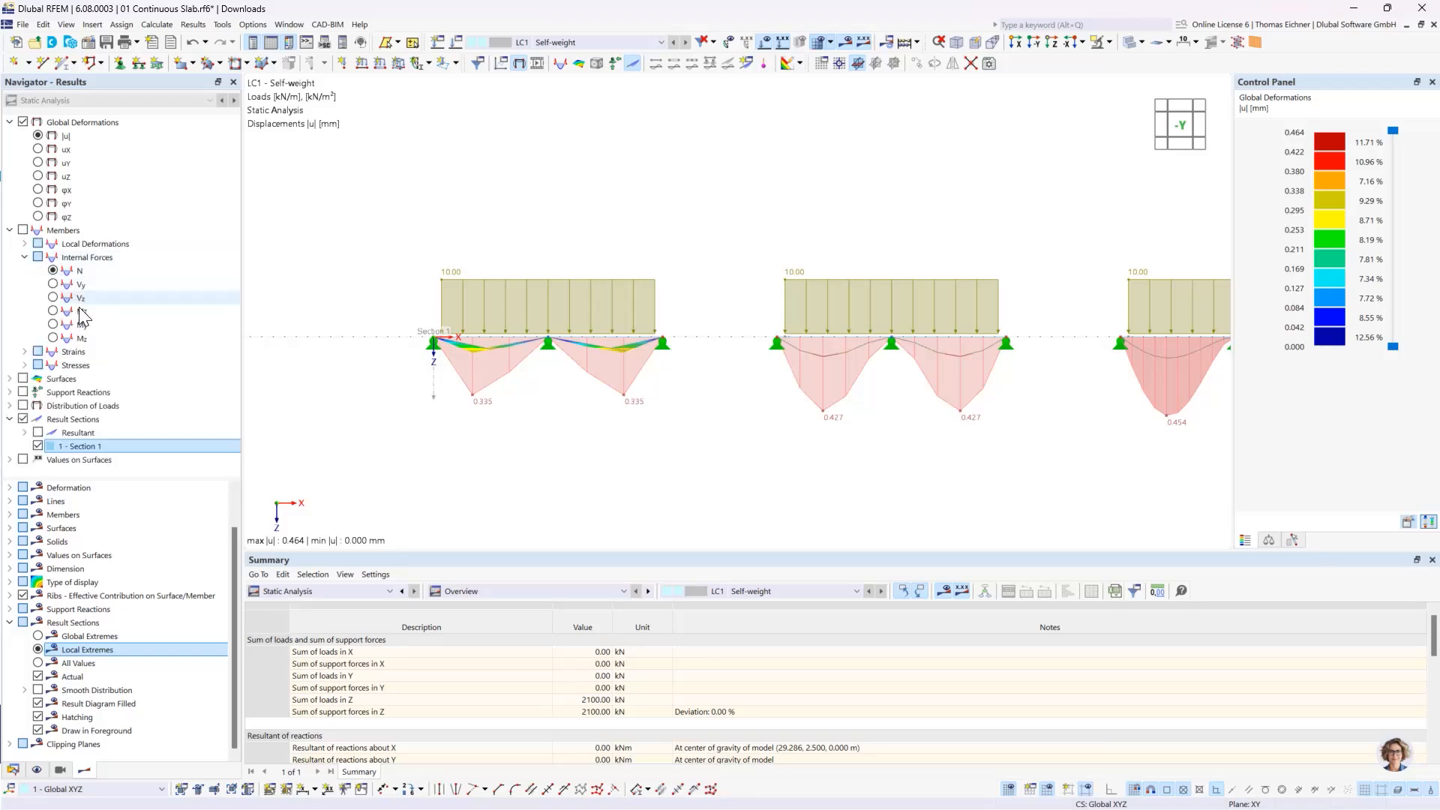
pyautogui.scroll(-2, 586, 293)
pyautogui.moveTo(997, 275); pyautogui.dragTo(446, 253, button='middle')
pyautogui.scroll(2, 946, 299)
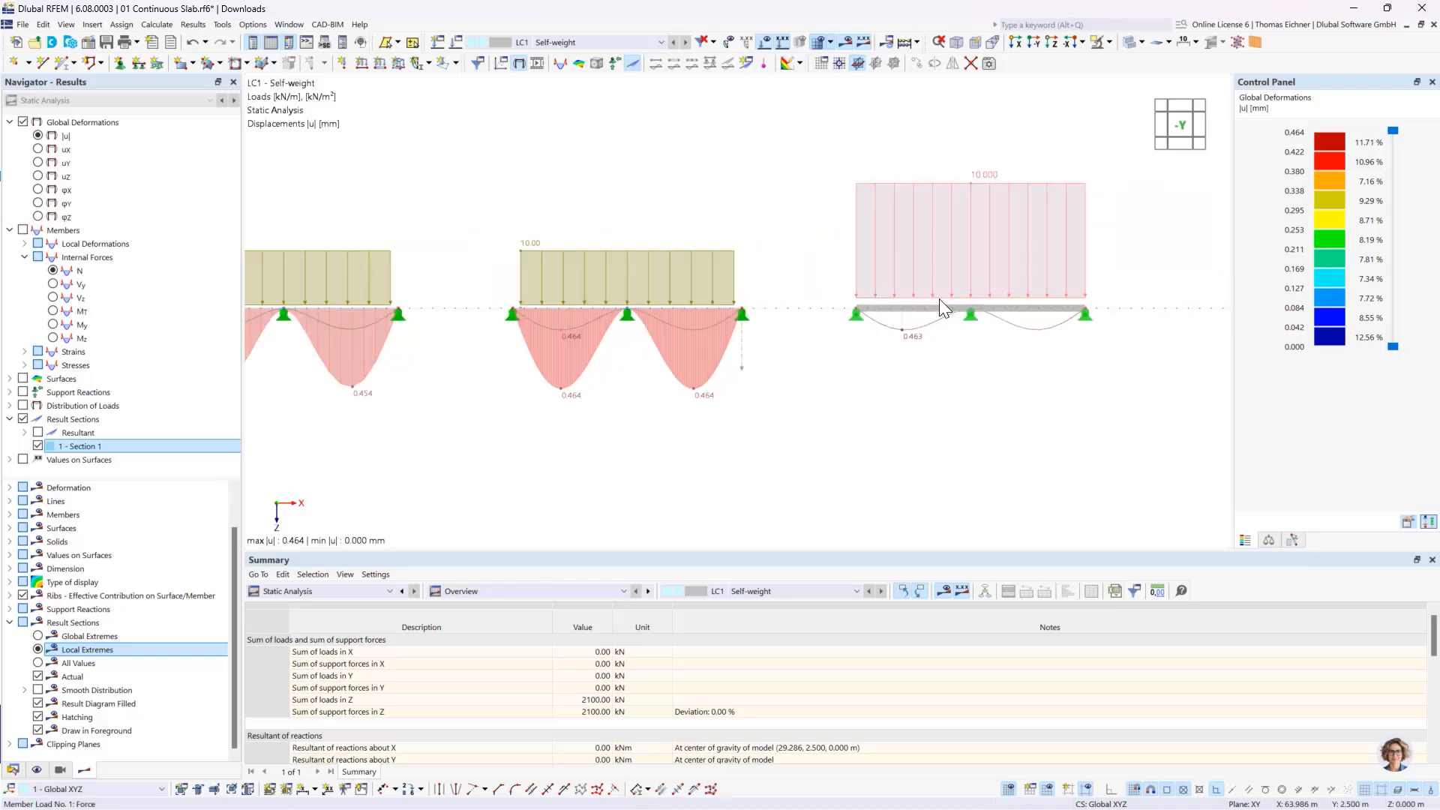
pyautogui.click(53, 325)
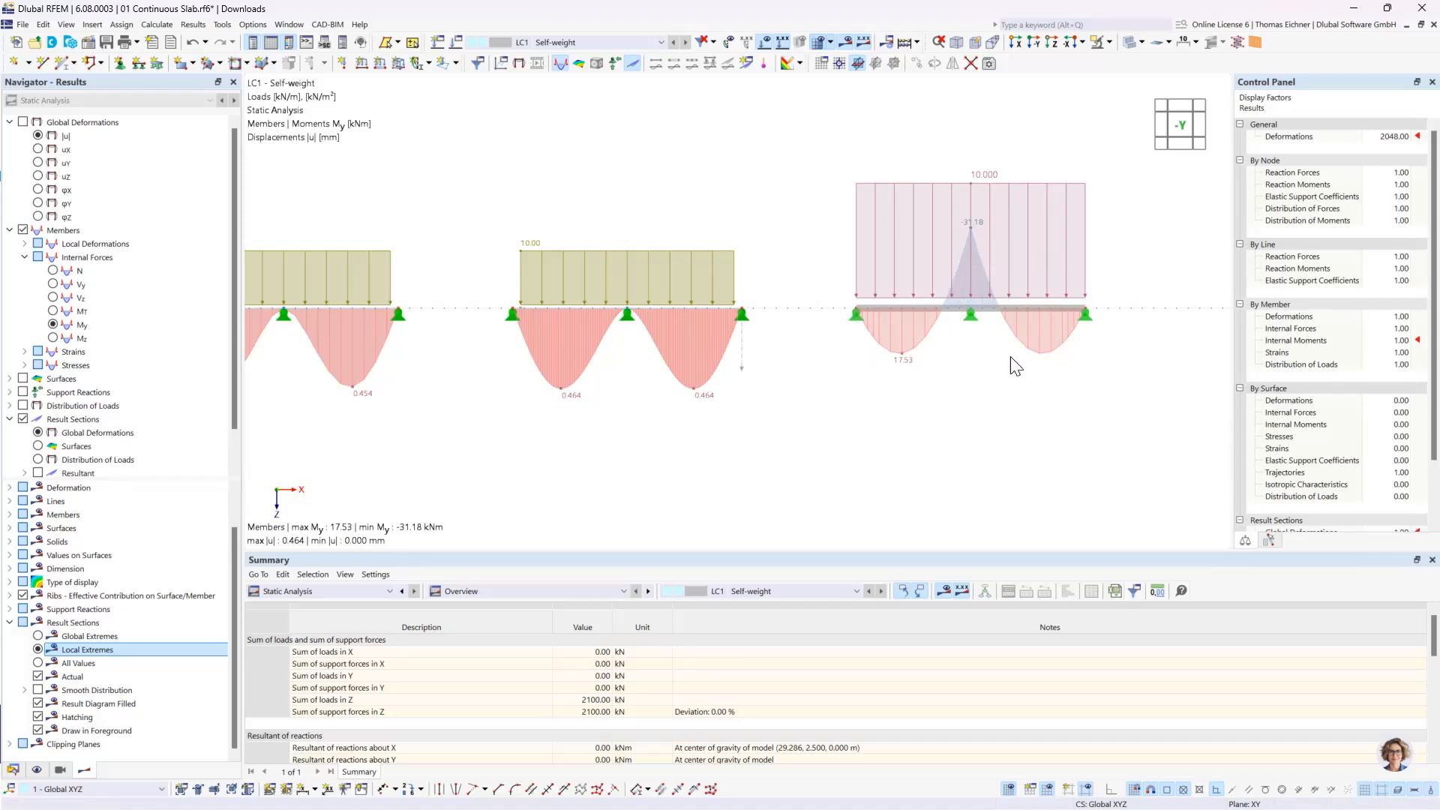
# Step: Switch the result section to surface results and display the basic internal forces my for the slabs
pyautogui.scroll(-4, 654, 295)
pyautogui.moveTo(396, 199); pyautogui.dragTo(548, 218, button='middle')
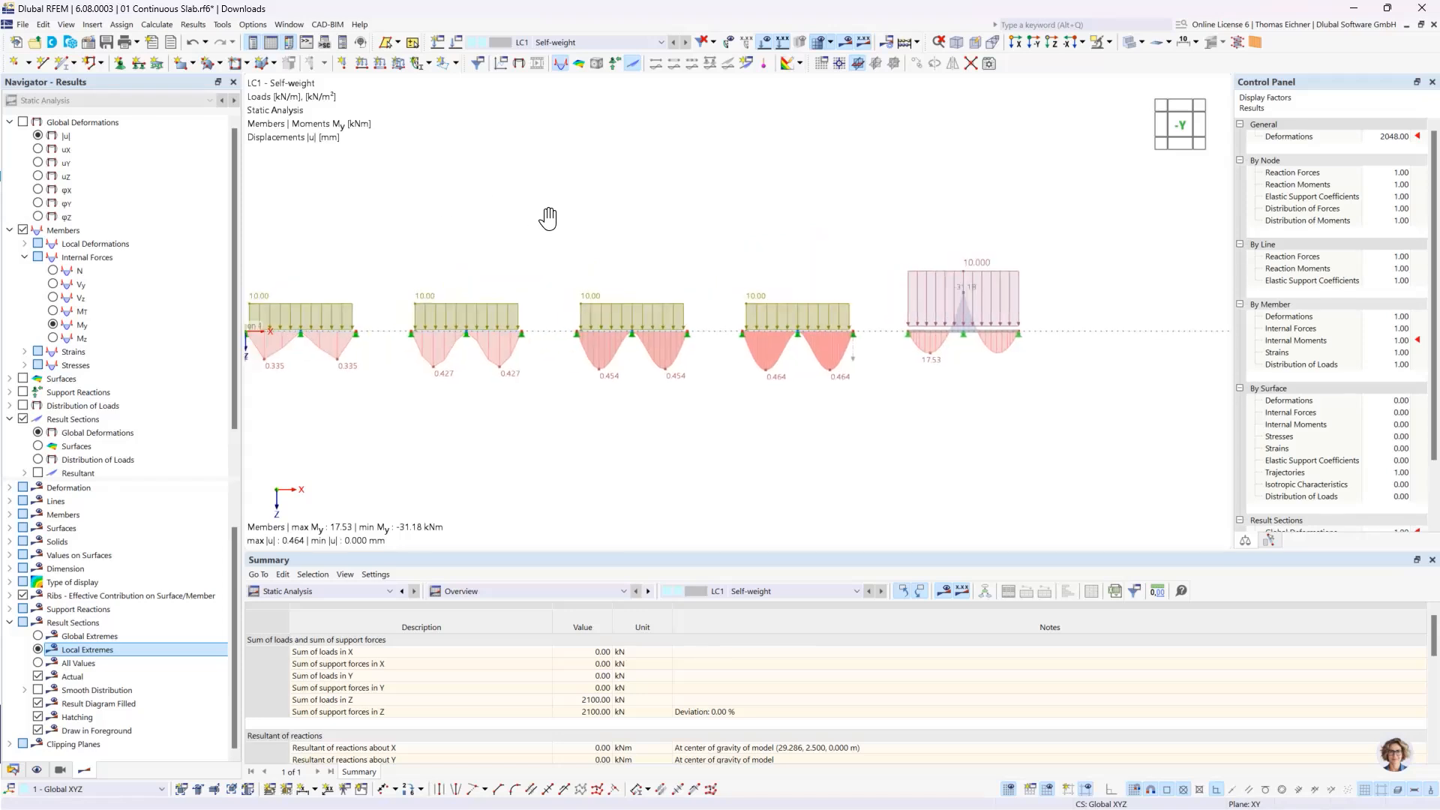
pyautogui.moveTo(434, 232); pyautogui.dragTo(534, 225, button='middle')
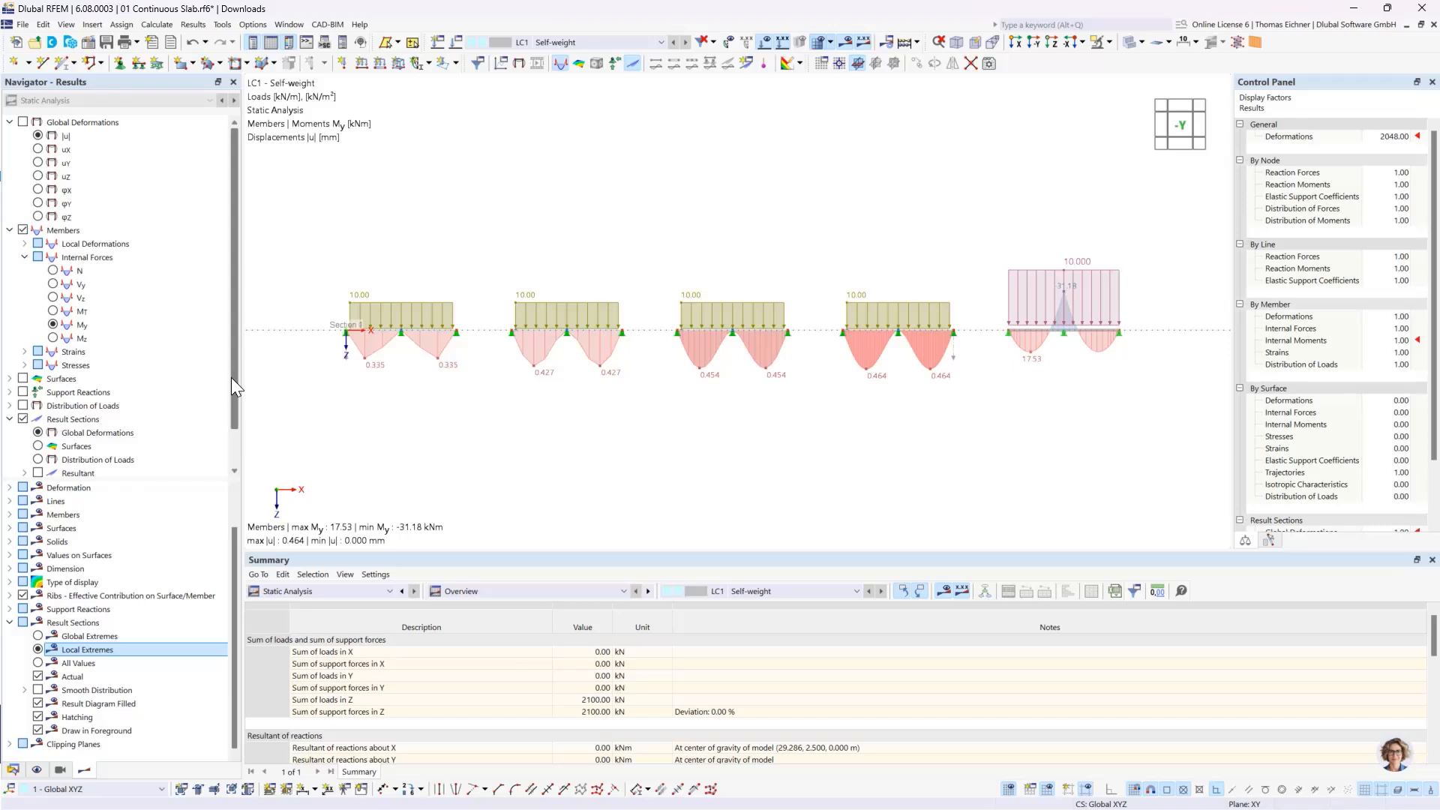
pyautogui.click(142, 420)
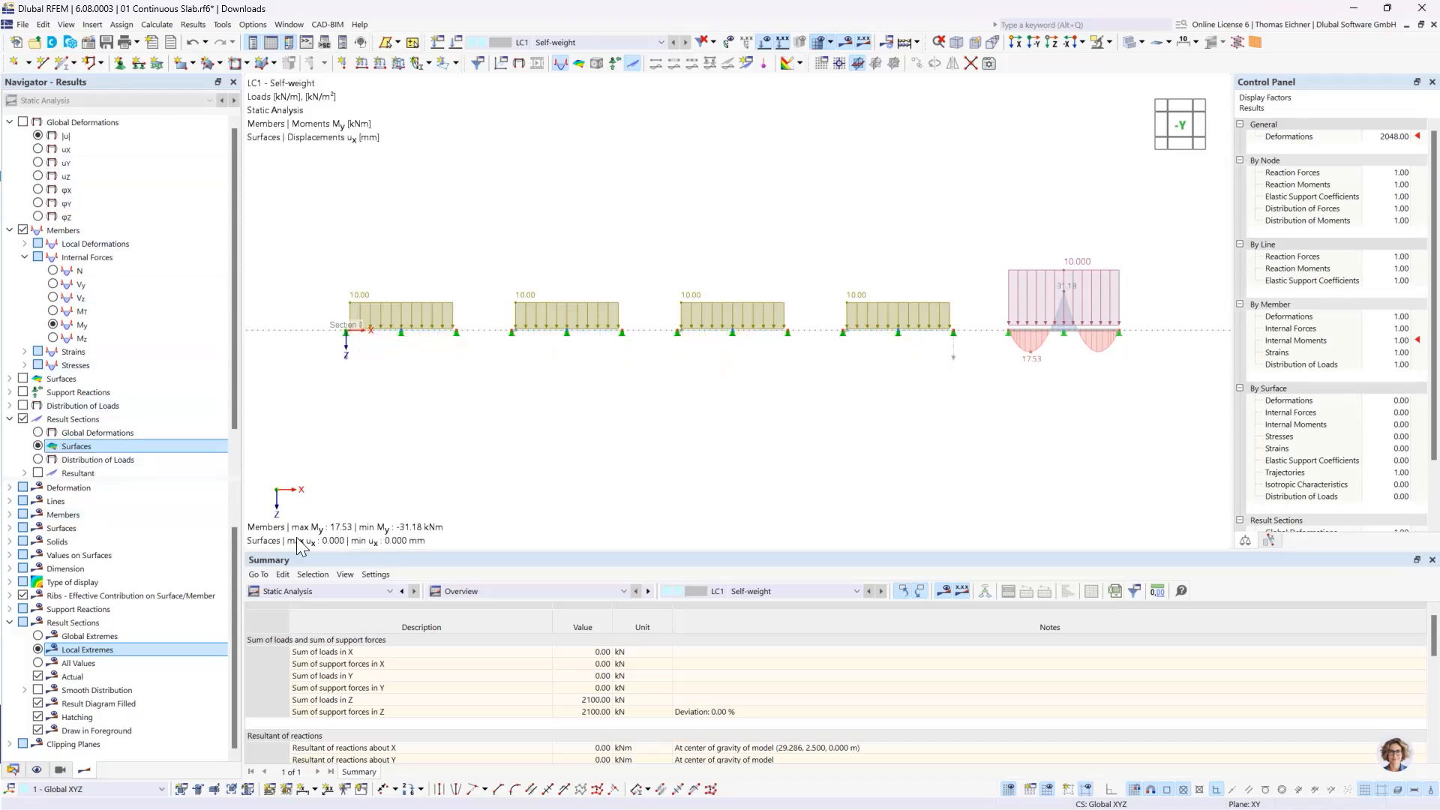
pyautogui.click(9, 379)
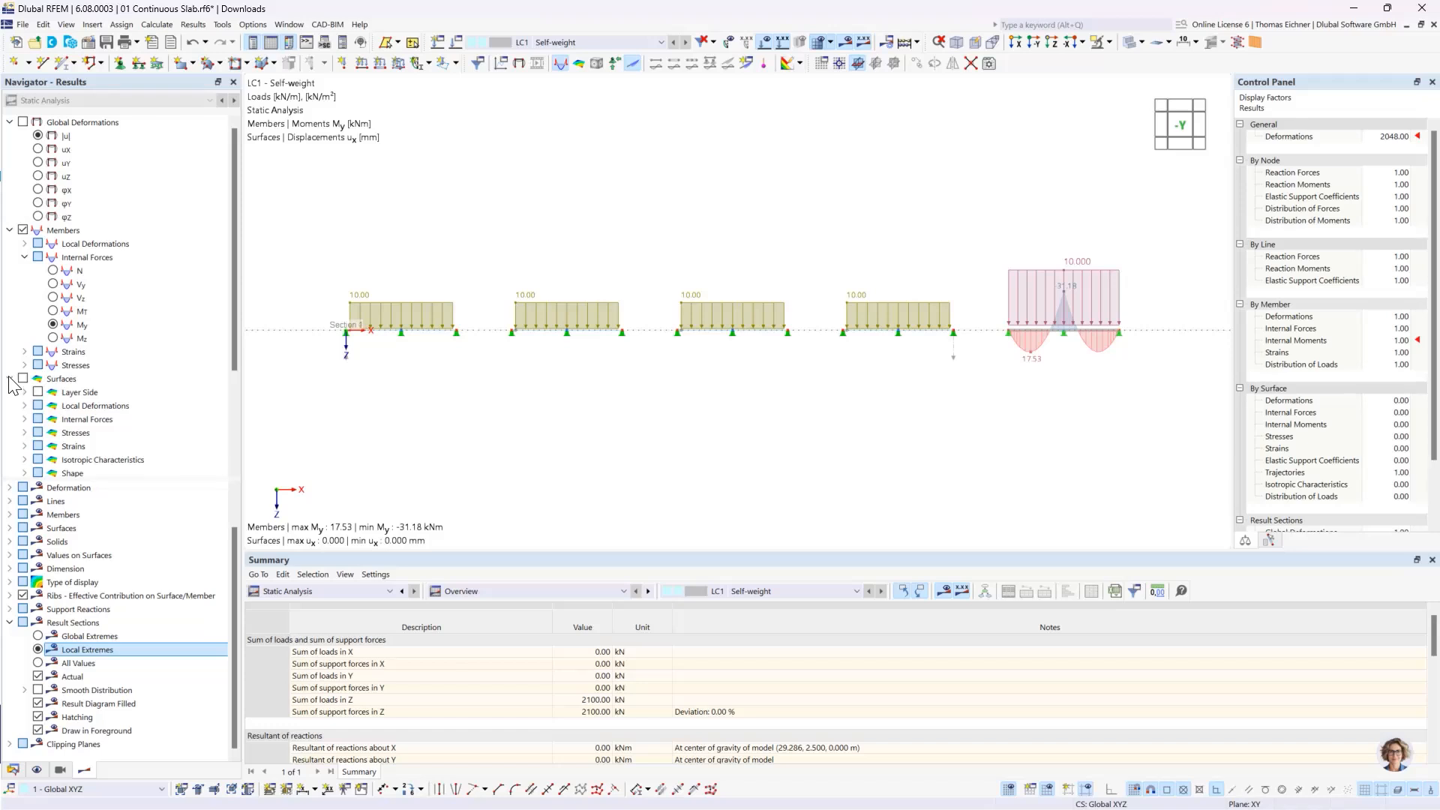
pyautogui.click(25, 419)
pyautogui.scroll(-3, 88, 427)
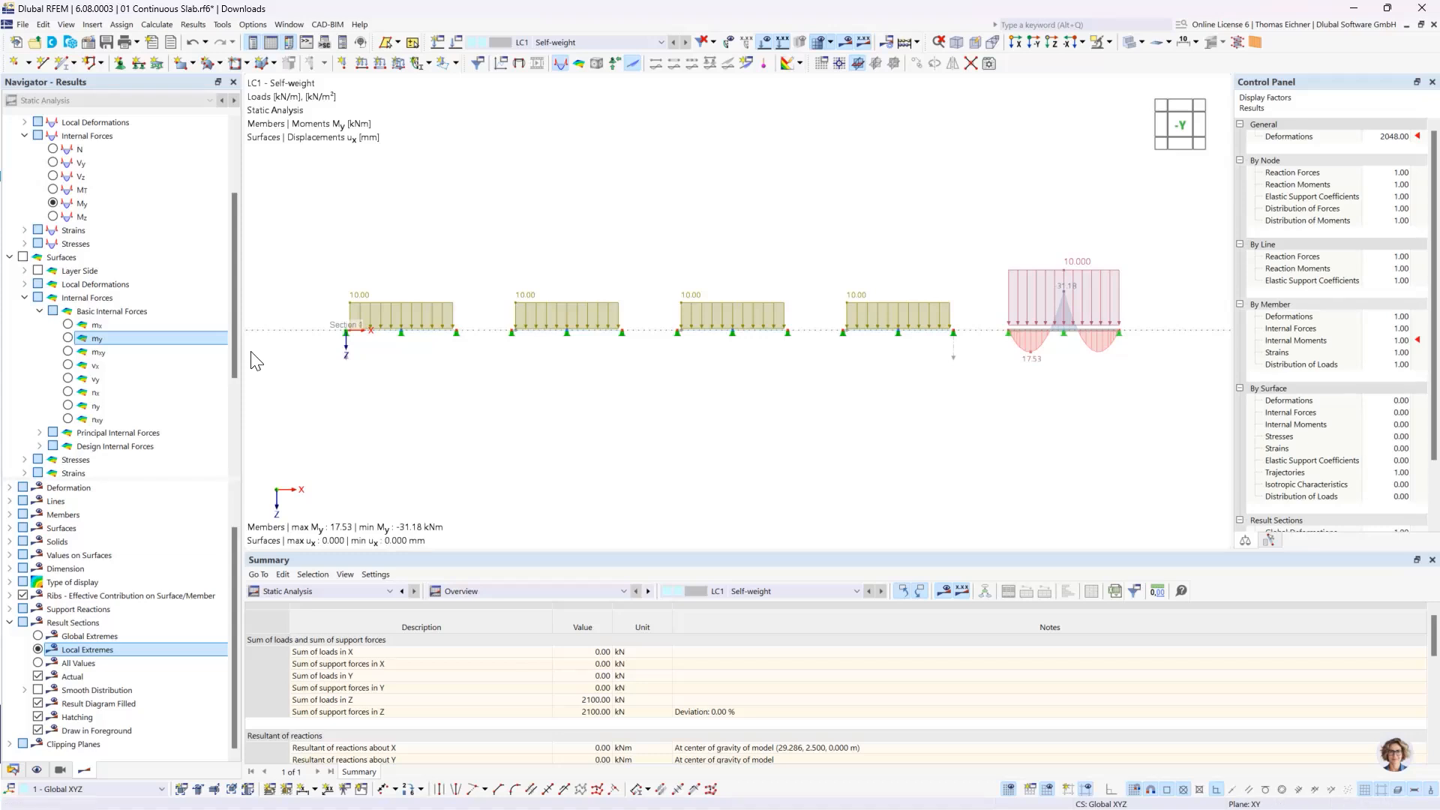
pyautogui.click(69, 339)
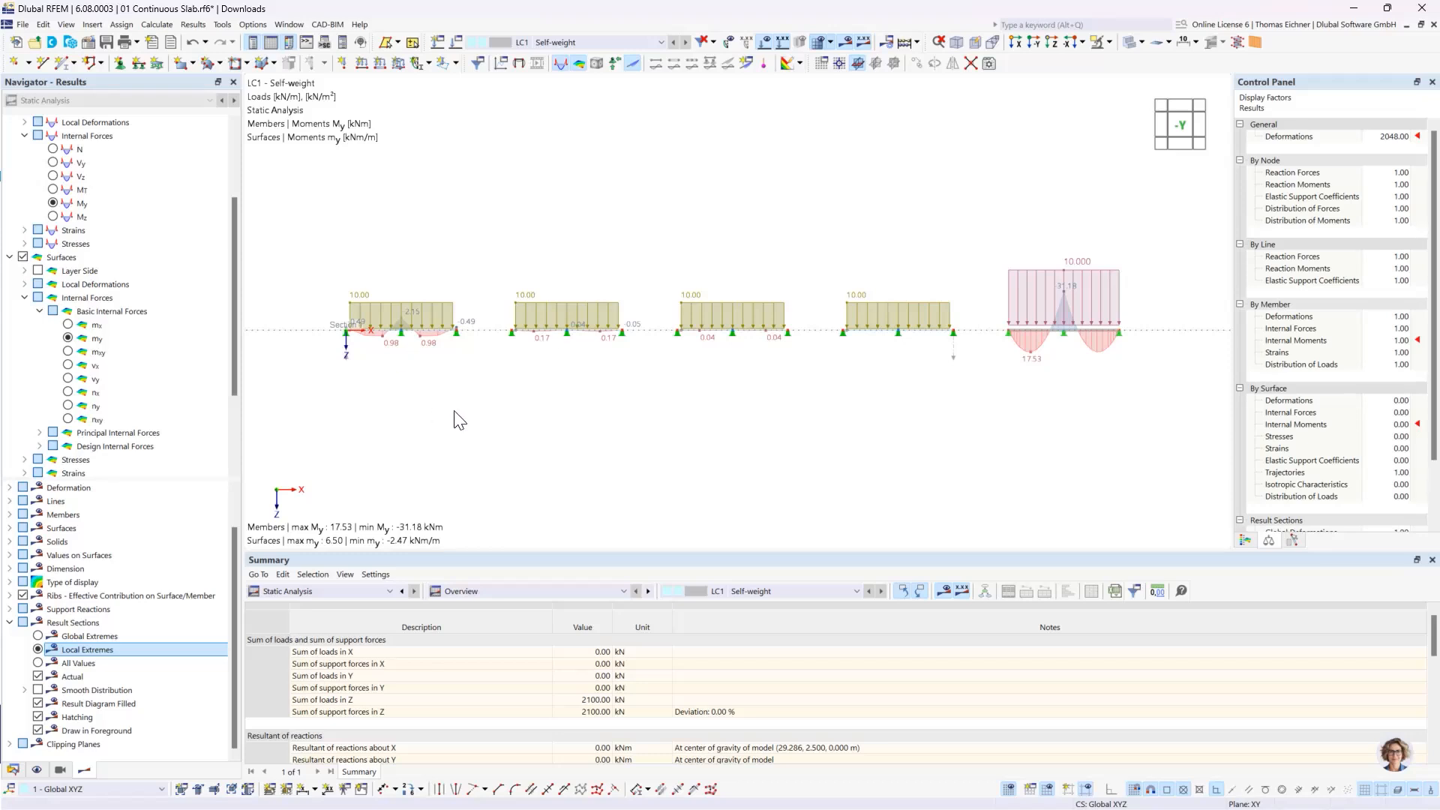
# Step: Examine the my section diagrams of the slabs alongside the beam's My moment diagram
pyautogui.scroll(1, 884, 324)
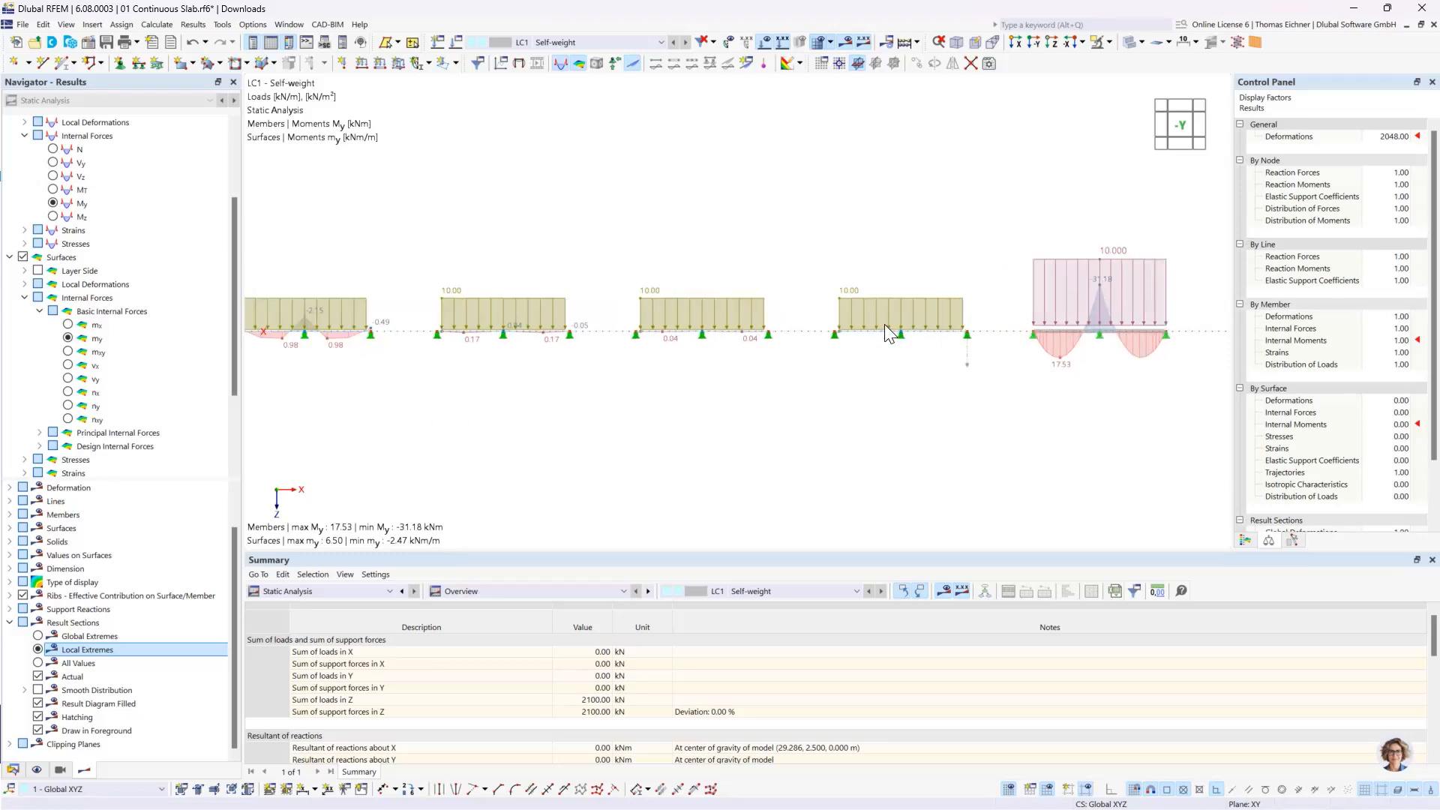
pyautogui.scroll(1, 884, 324)
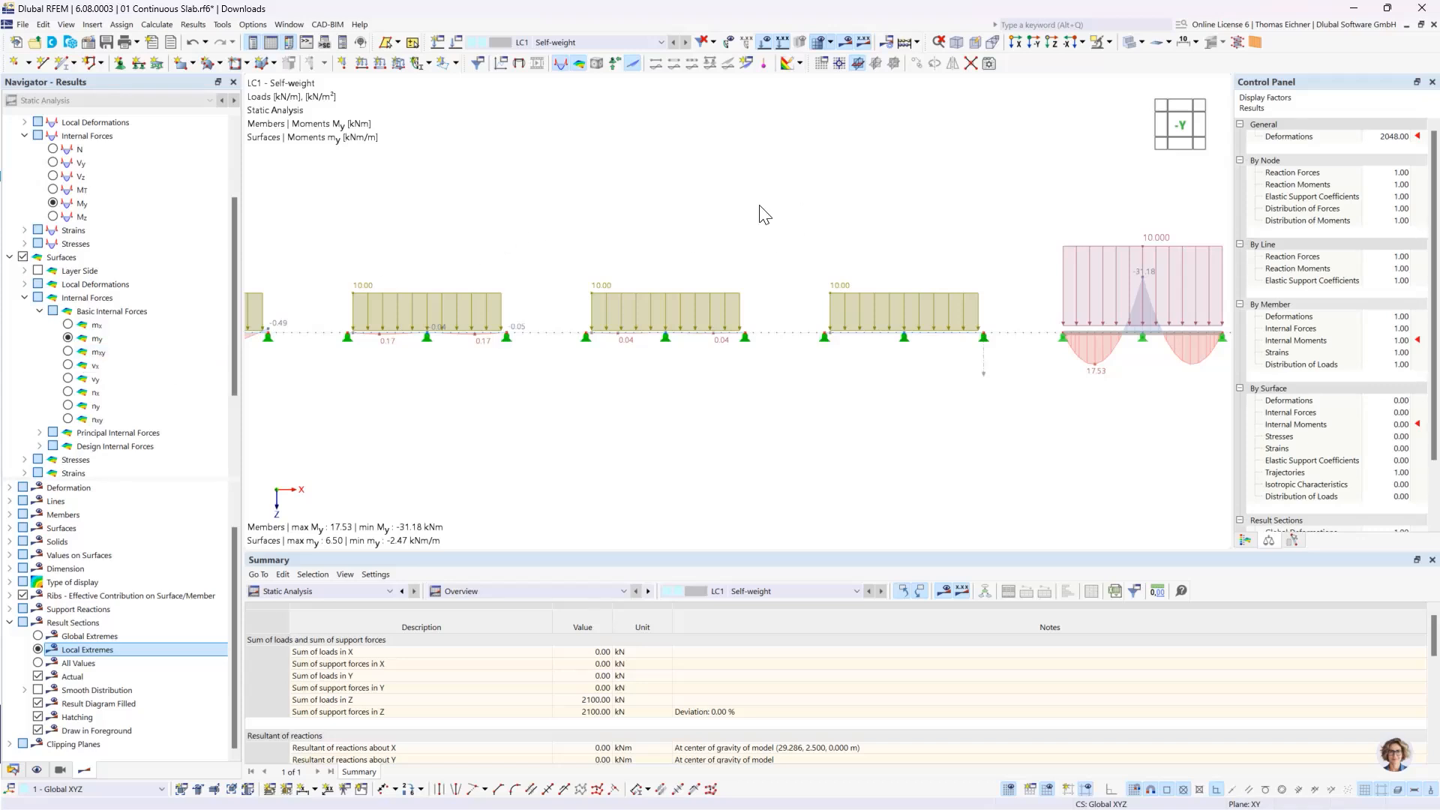
pyautogui.moveTo(903, 220); pyautogui.dragTo(659, 228, button='middle')
pyautogui.scroll(4, 852, 362)
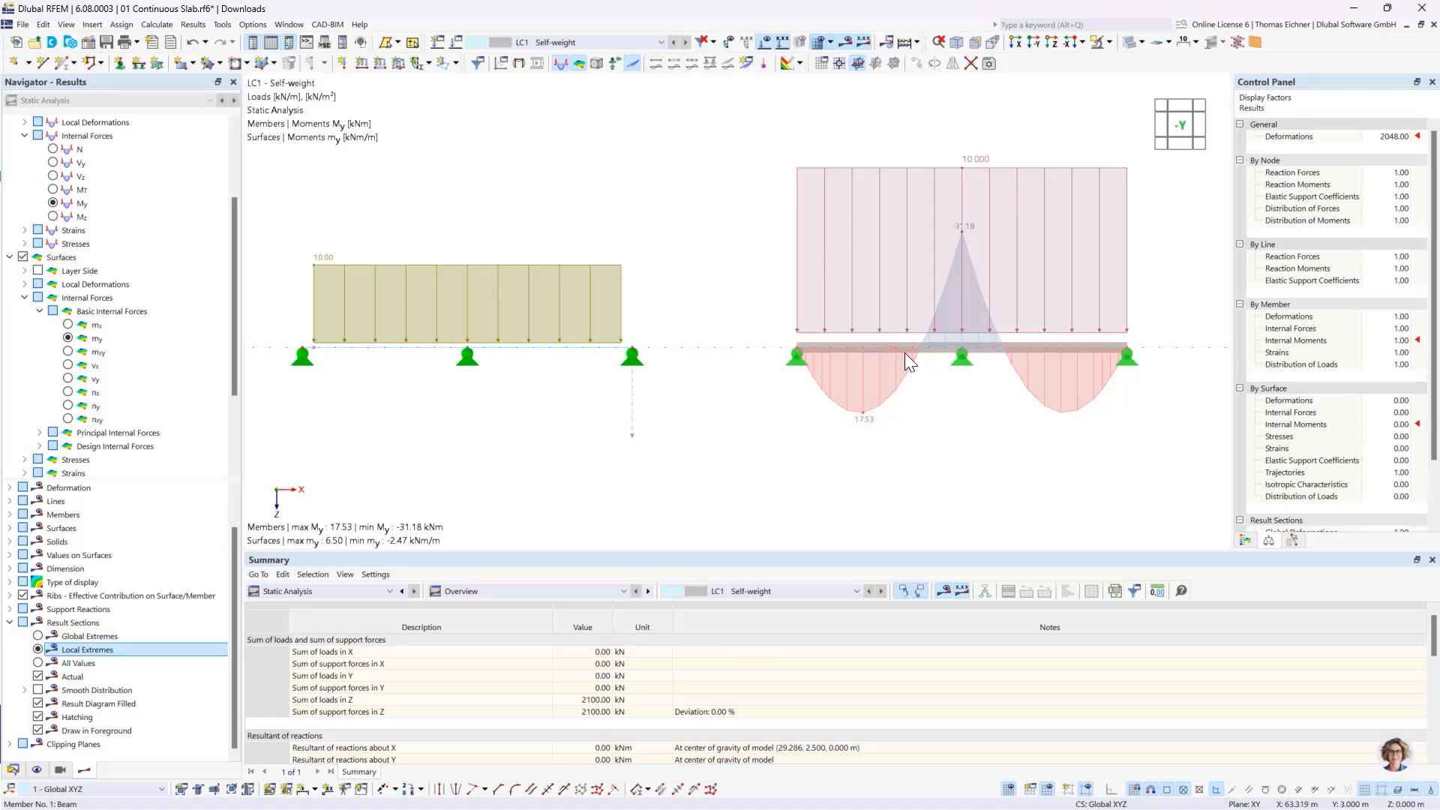
pyautogui.moveTo(428, 199); pyautogui.dragTo(824, 211, button='middle')
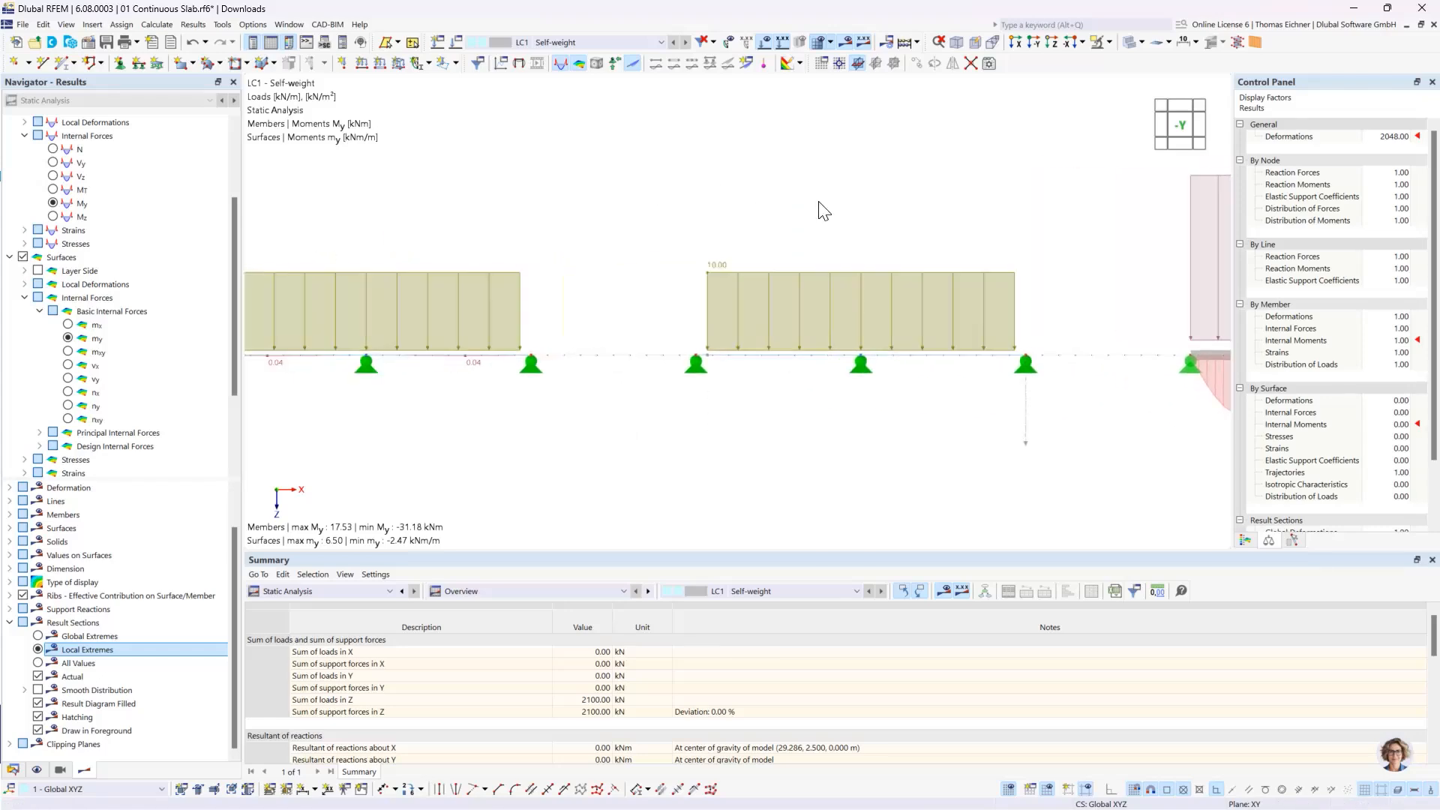
pyautogui.scroll(-4, 819, 202)
pyautogui.moveTo(515, 224); pyautogui.dragTo(569, 306, button='middle')
pyautogui.moveTo(707, 186); pyautogui.dragTo(701, 173, button='middle')
pyautogui.moveTo(720, 283)
pyautogui.keyDown('ctrl'); pyautogui.mouseDown(button='middle')
pyautogui.moveTo(720, 263)
pyautogui.moveTo(716, 276)
pyautogui.mouseUp(button='middle'); pyautogui.keyUp('ctrl')
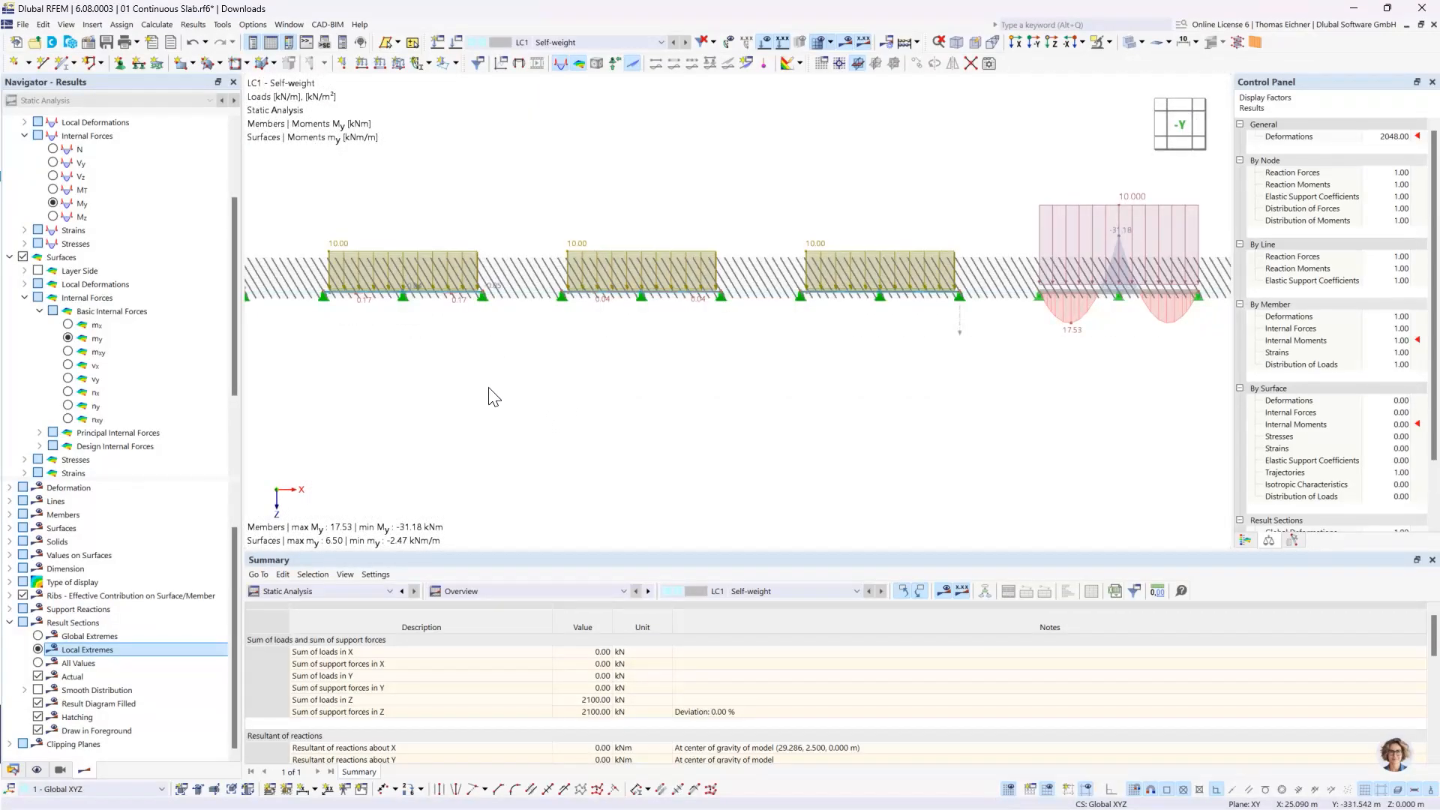
# Step: Display the surface moments mx and inspect their colour distribution on the finest-meshed slab in a tilted view
pyautogui.click(68, 325)
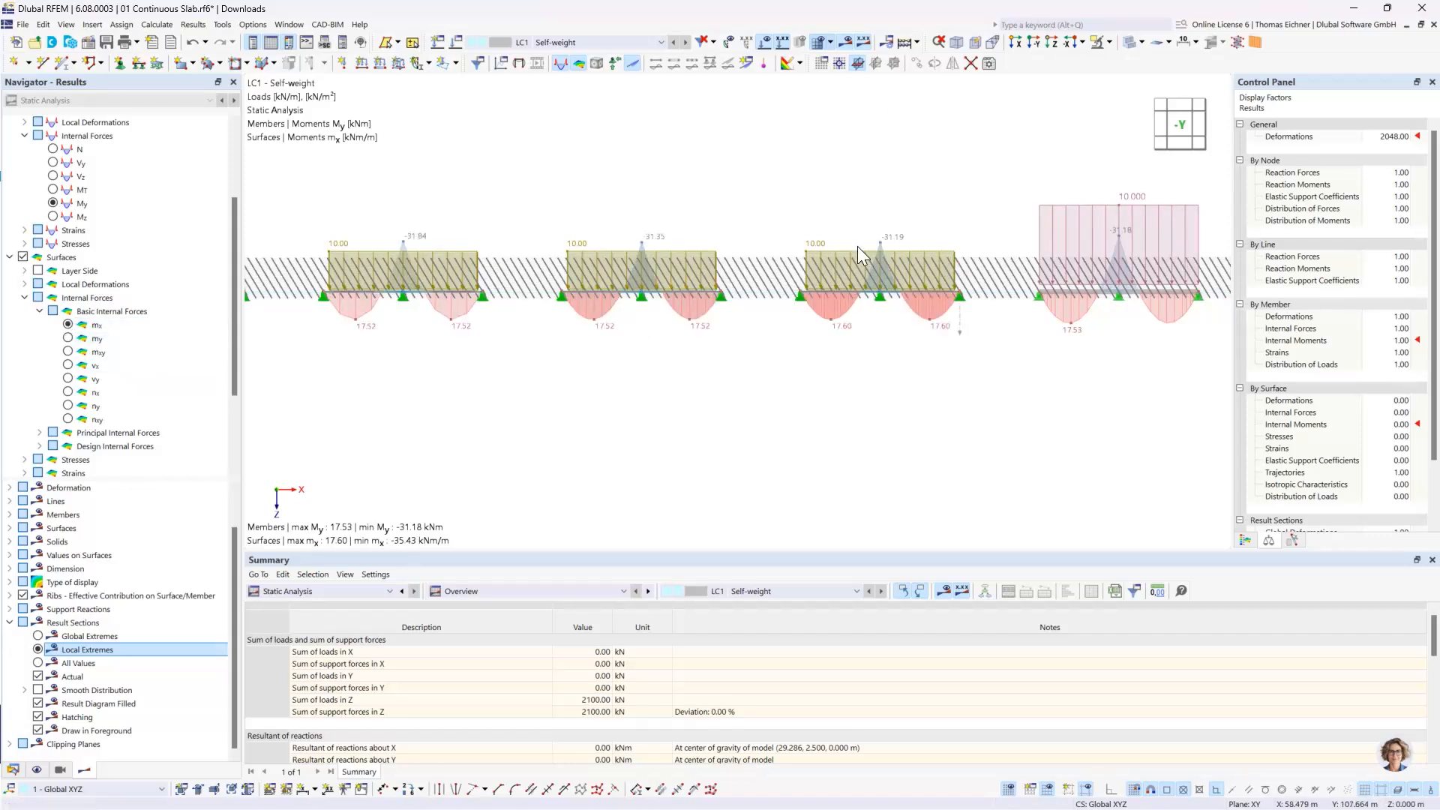
pyautogui.scroll(6, 861, 302)
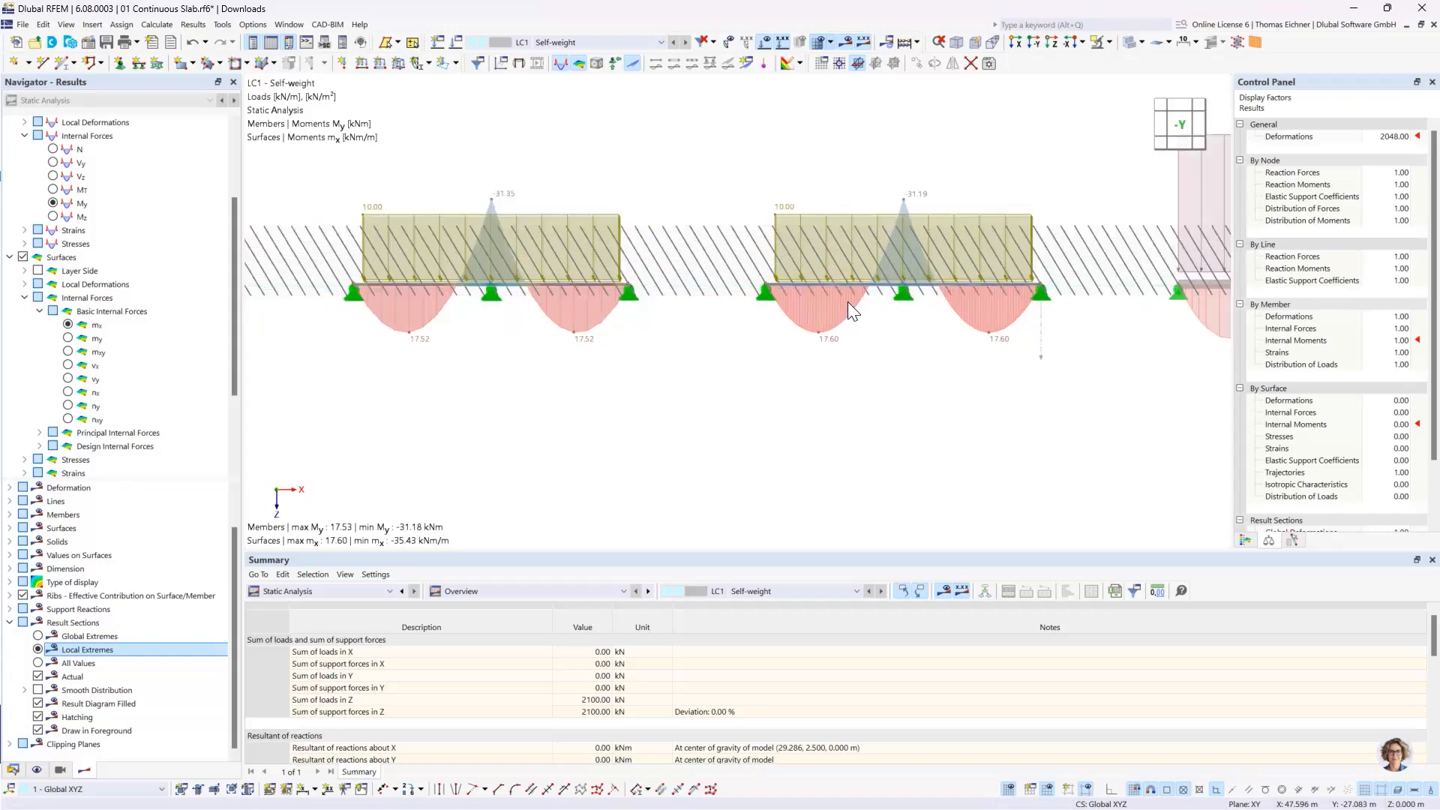
pyautogui.keyDown('ctrl'); pyautogui.moveTo(848, 301); pyautogui.dragTo(840, 343, button='middle'); pyautogui.keyUp('ctrl')
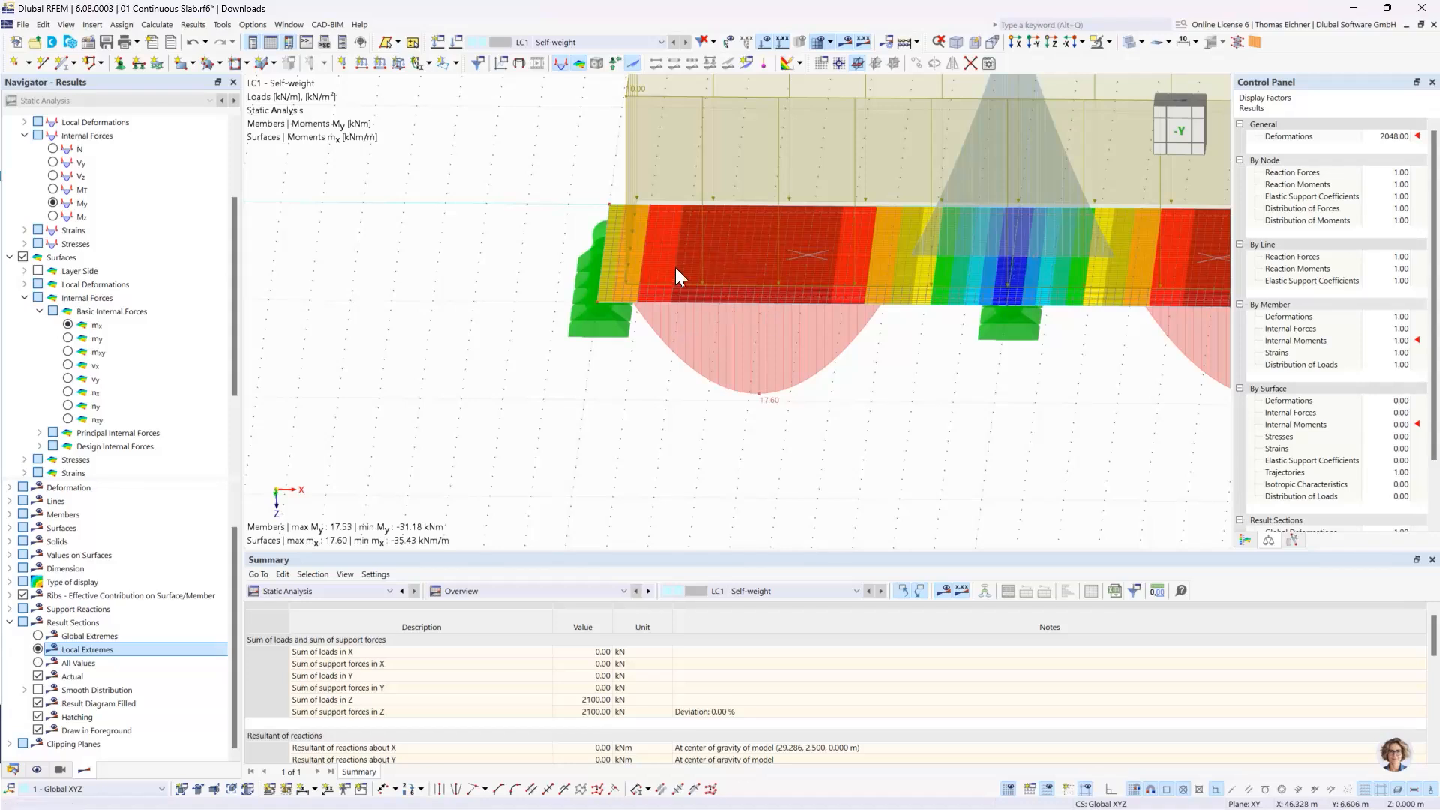
pyautogui.click(603, 255)
pyautogui.click(592, 258)
pyautogui.scroll(-3, 783, 396)
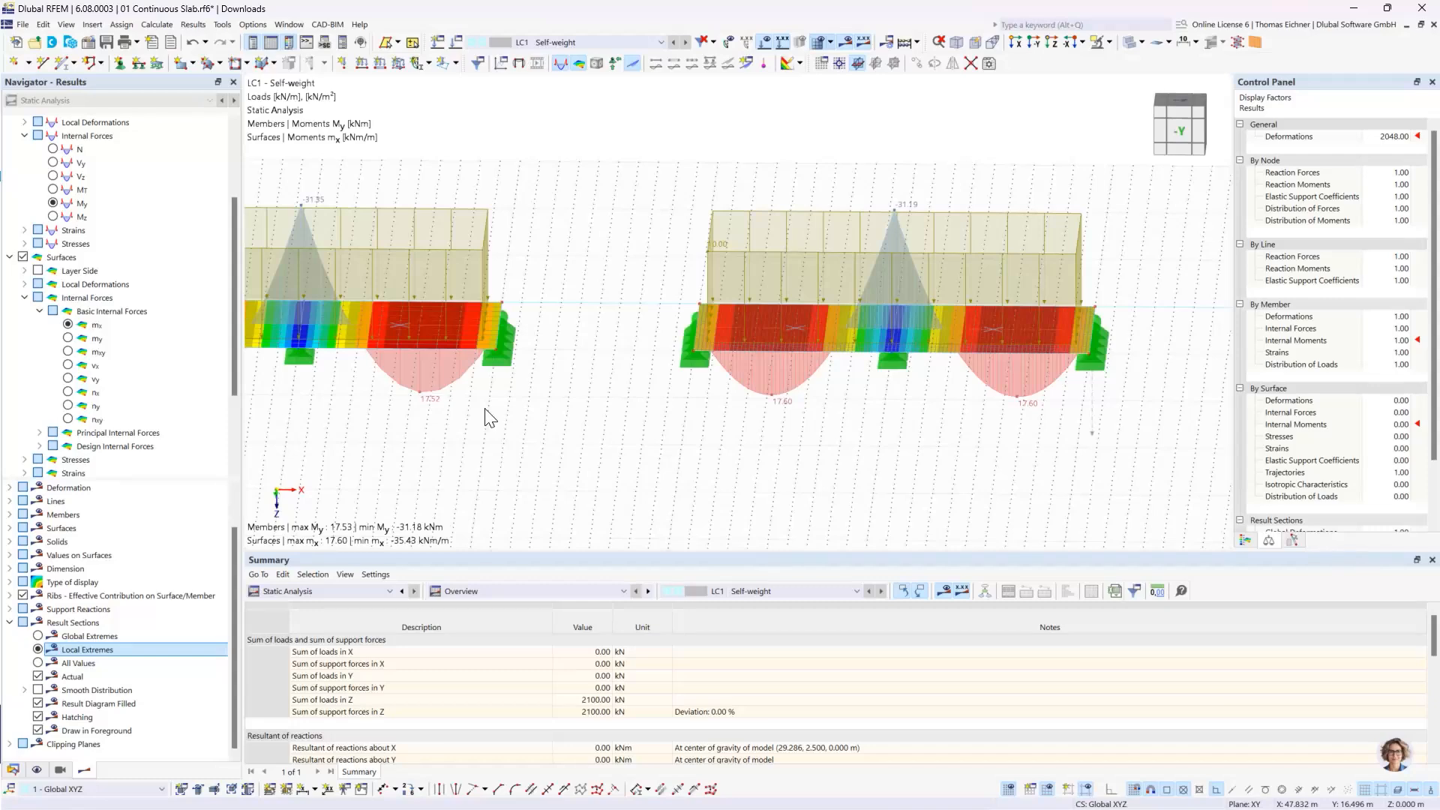
pyautogui.scroll(-5, 434, 408)
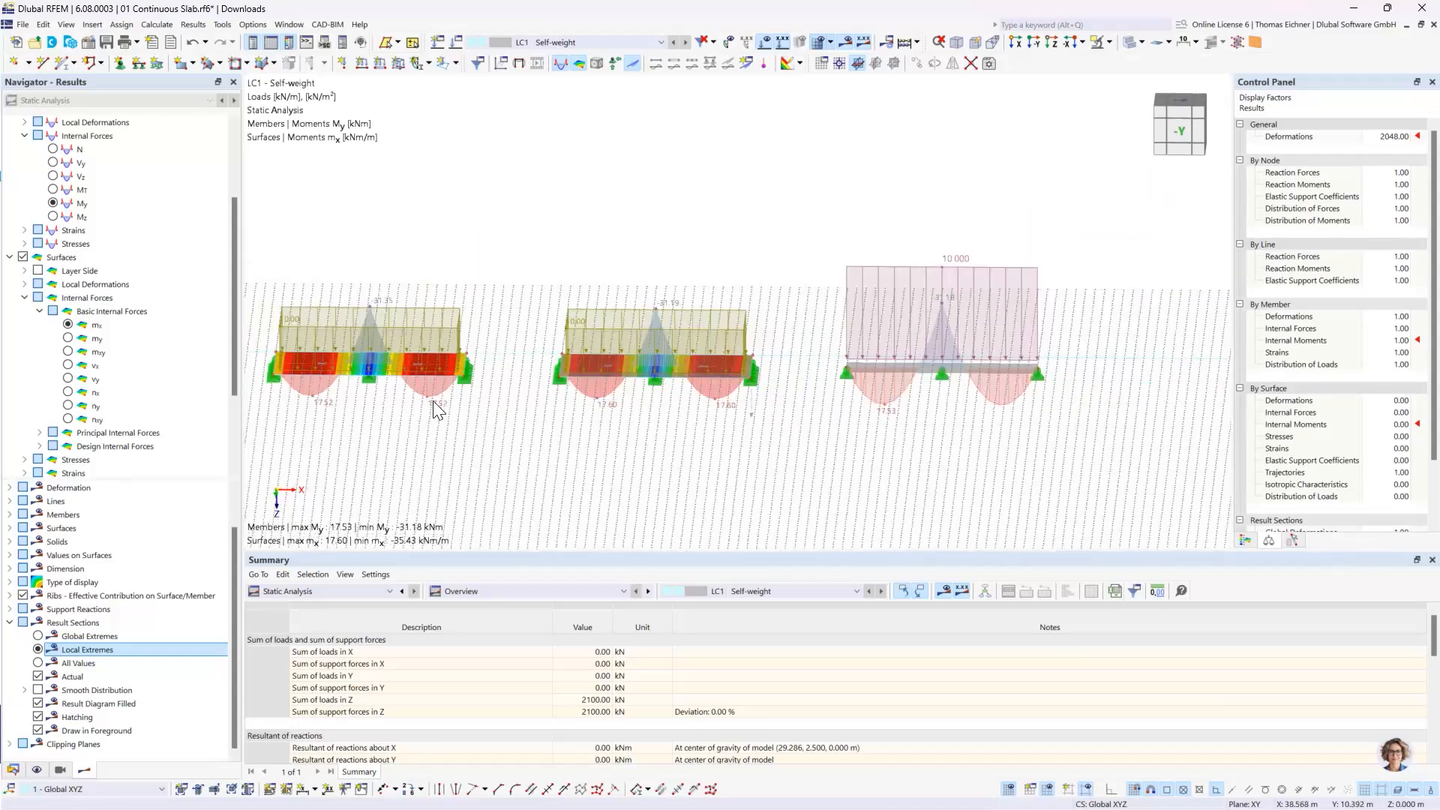
pyautogui.moveTo(414, 240); pyautogui.dragTo(670, 237, button='middle')
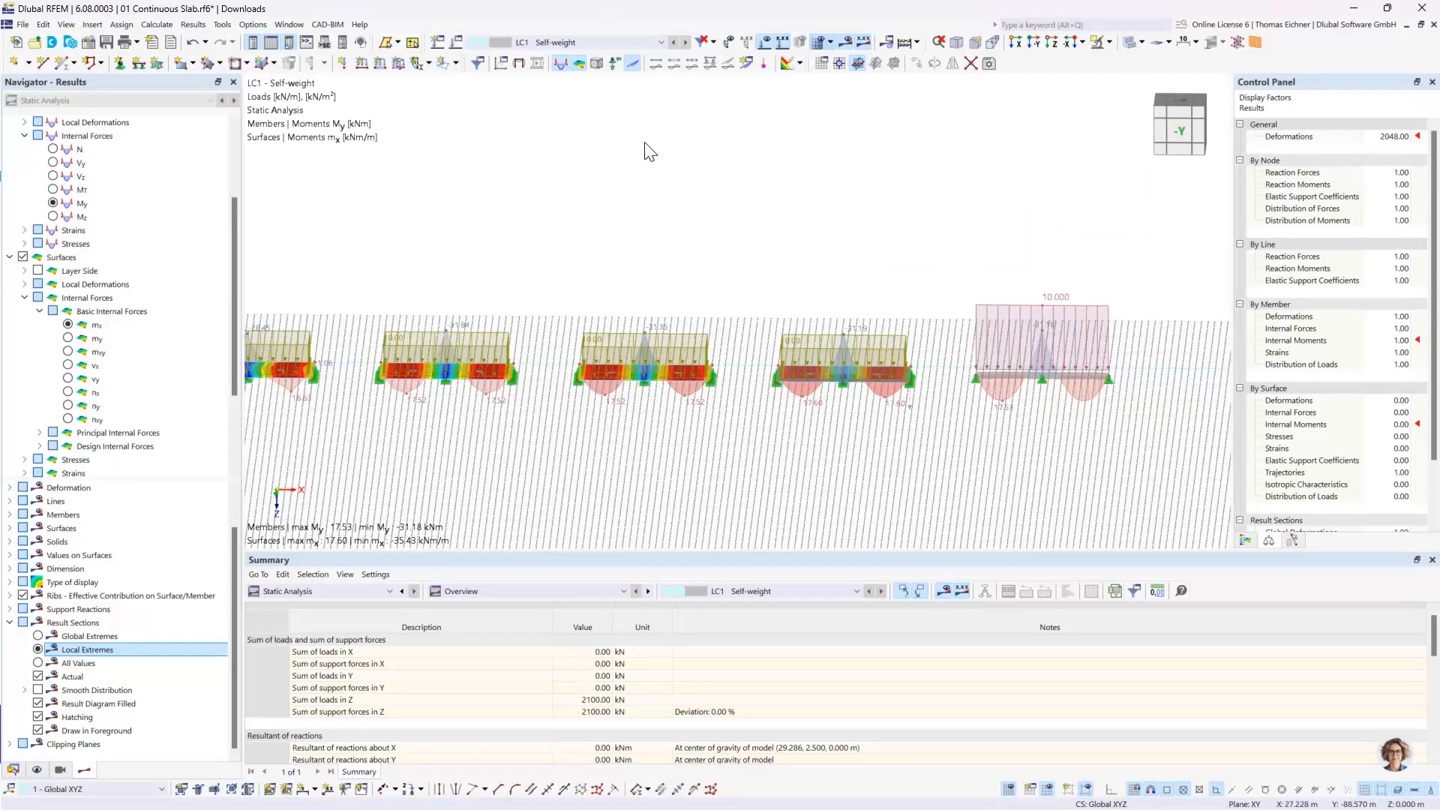
# Step: Return to the view in the reverse Y-direction and hide the loads to compare the slab and beam moments
pyautogui.click(1034, 44)
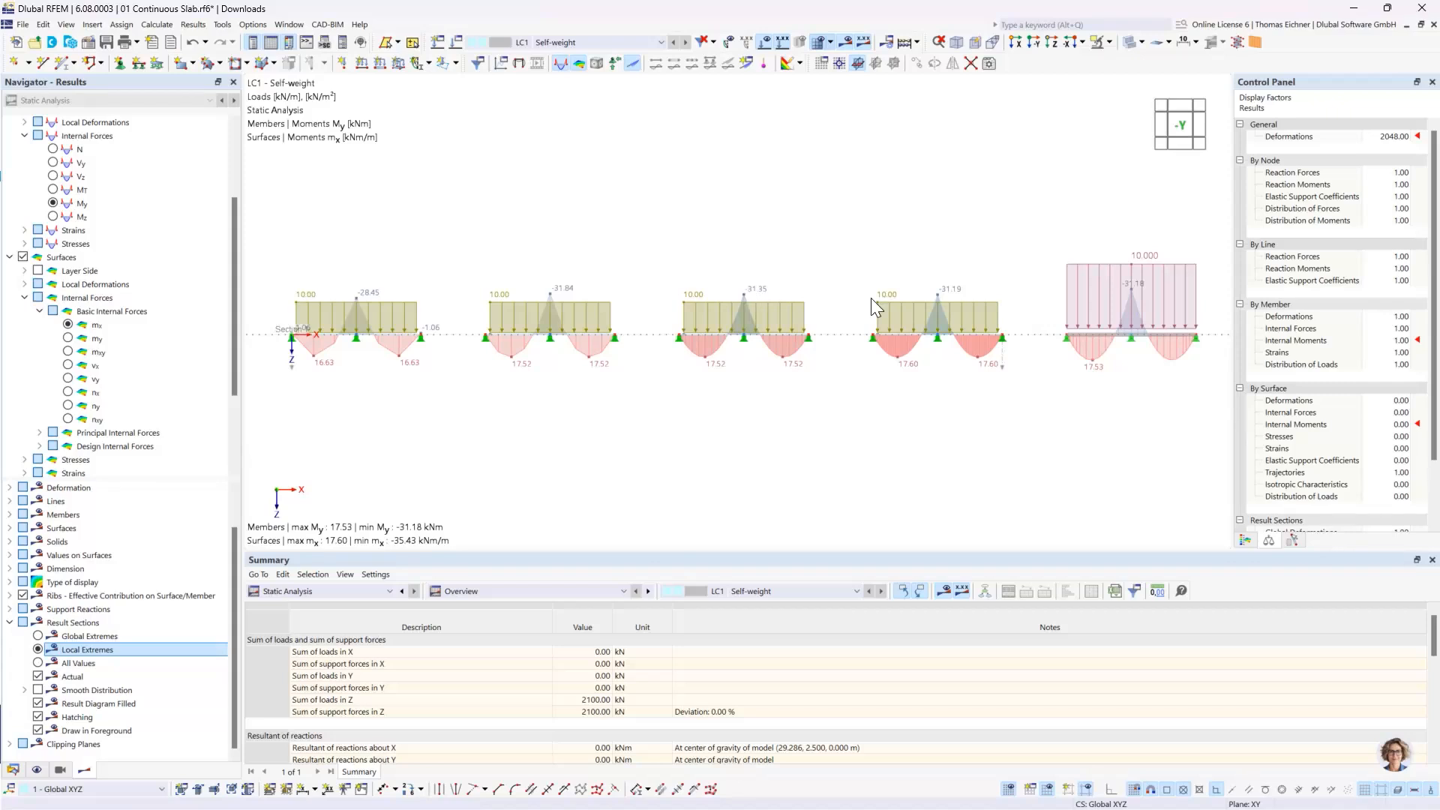
pyautogui.scroll(2, 1101, 319)
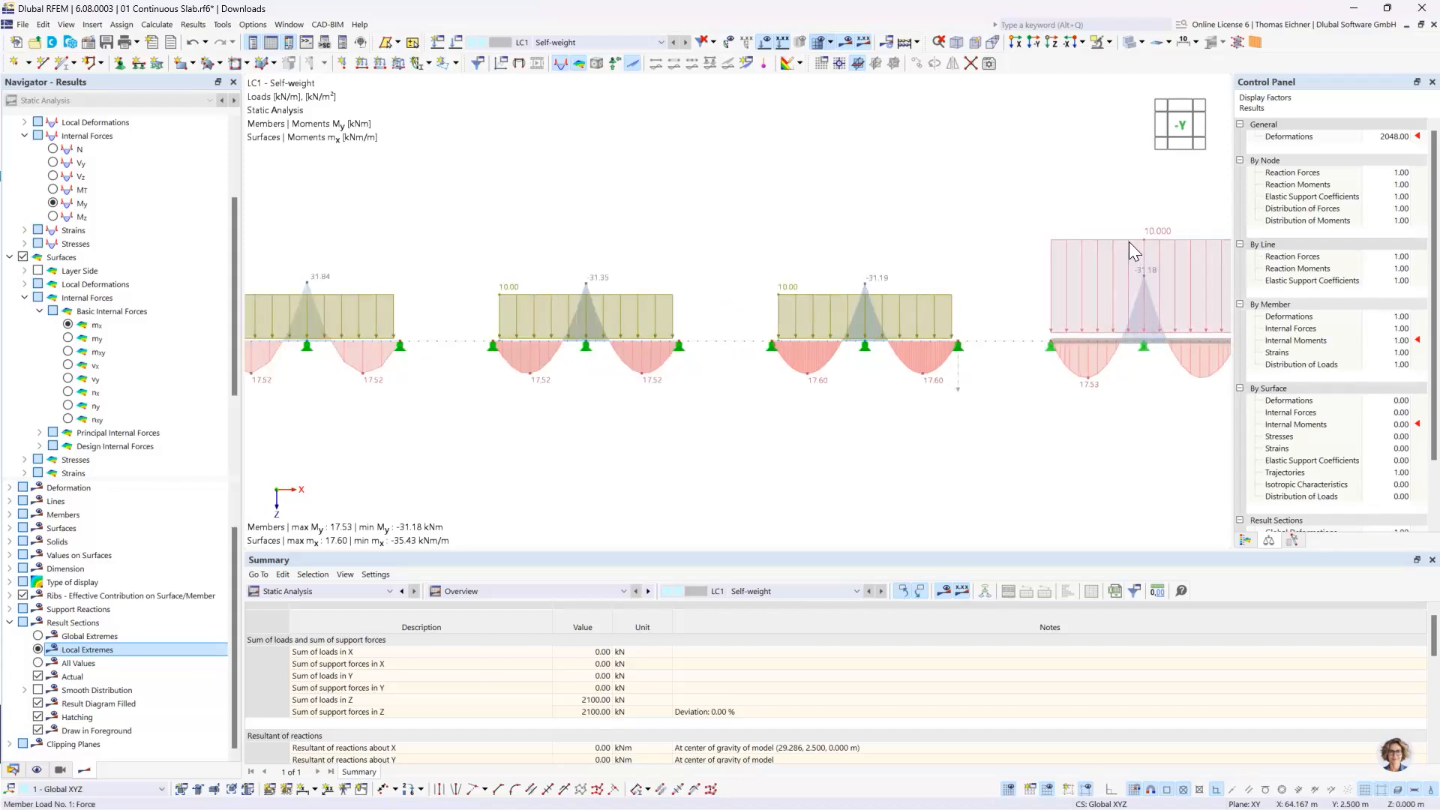
pyautogui.click(771, 43)
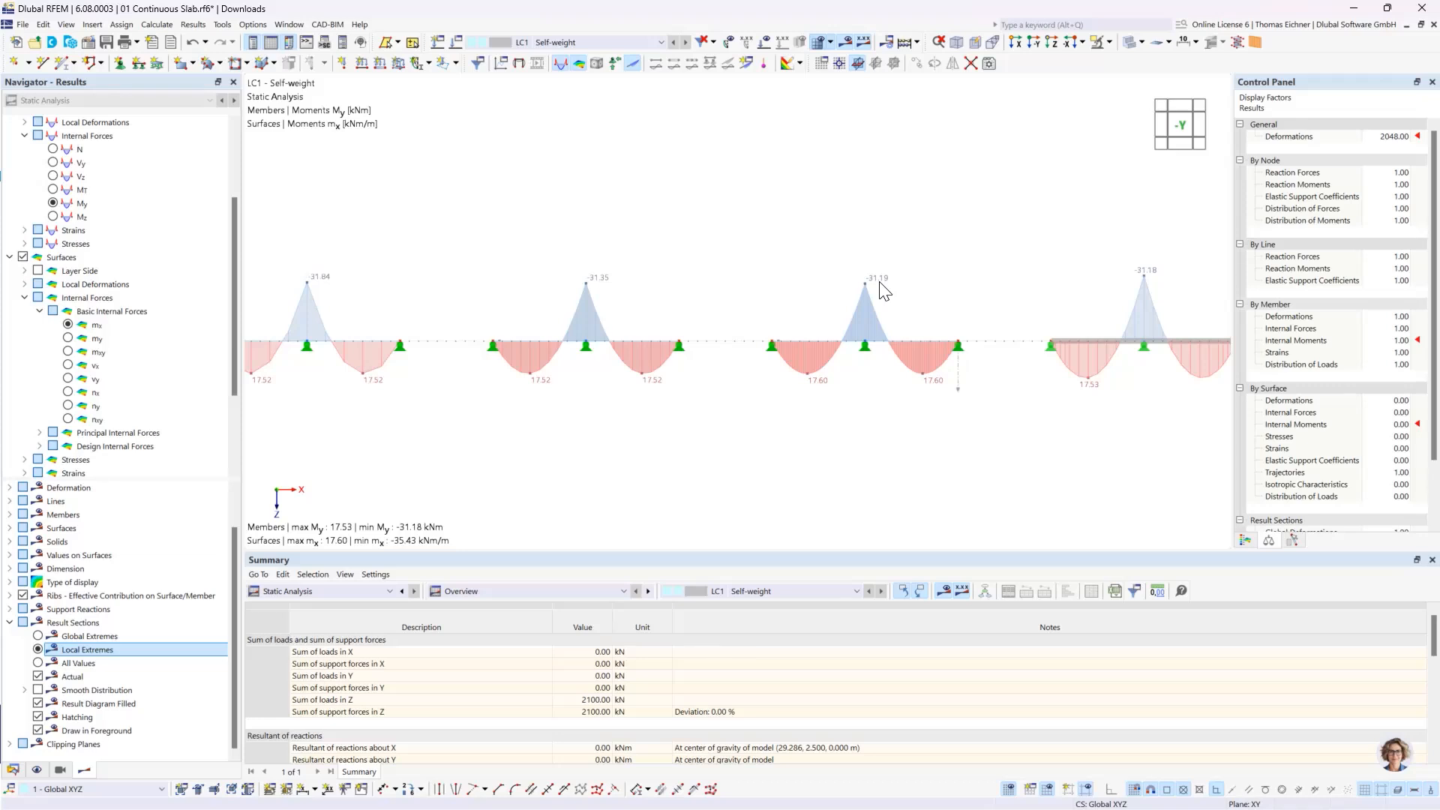
pyautogui.scroll(-2, 507, 225)
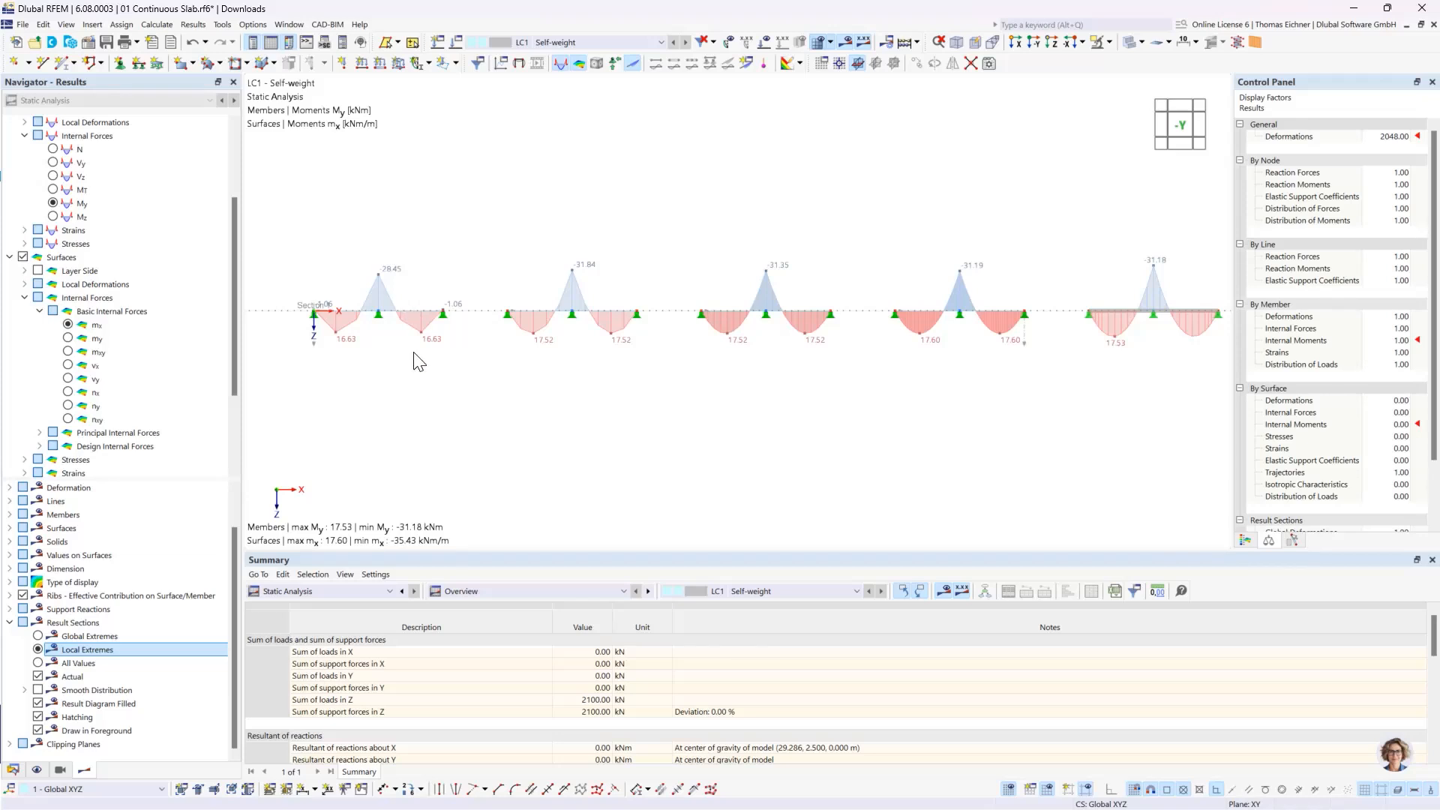
# Step: Open the result diagrams for result section No. 1 from its line at the first slab
pyautogui.scroll(3, 315, 347)
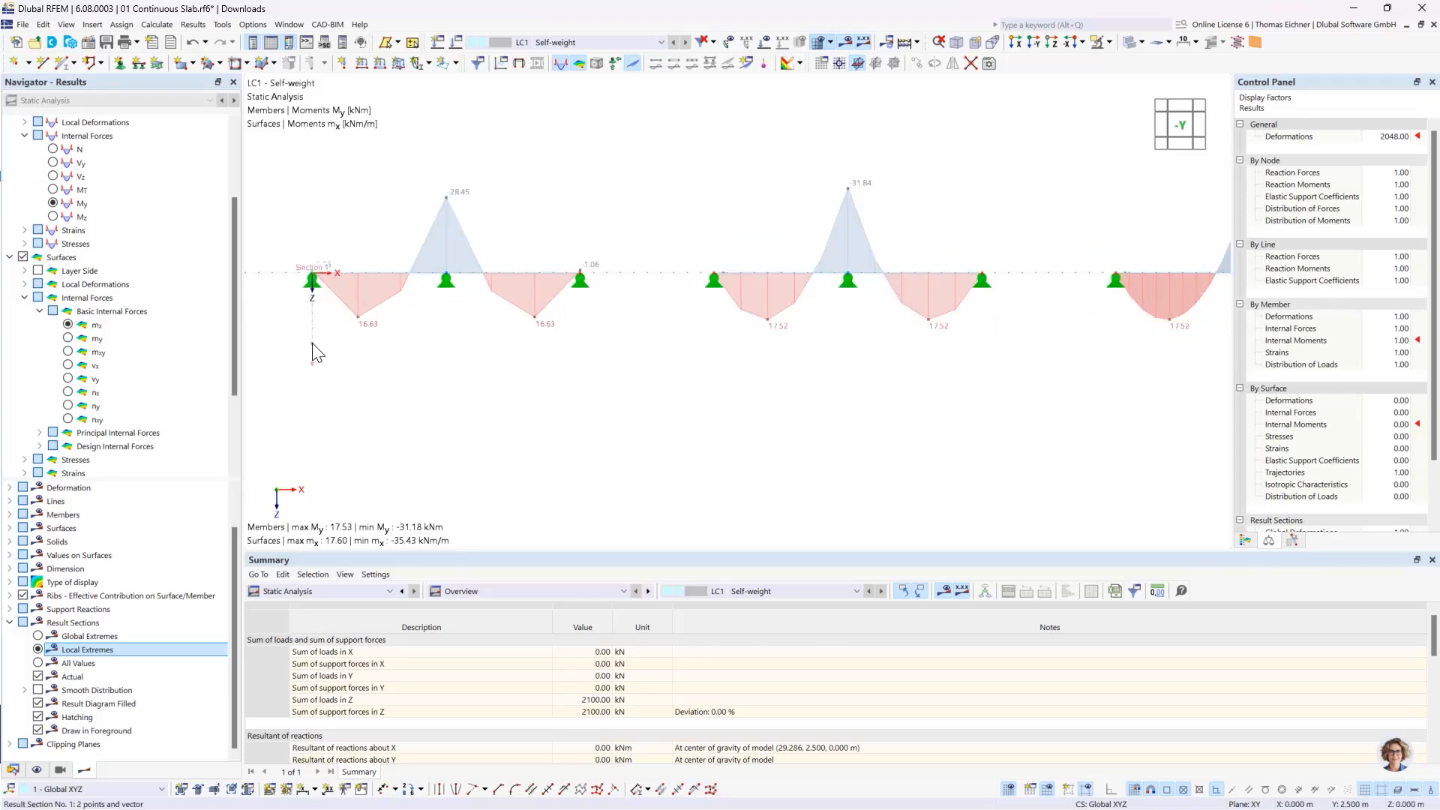
pyautogui.click(312, 344)
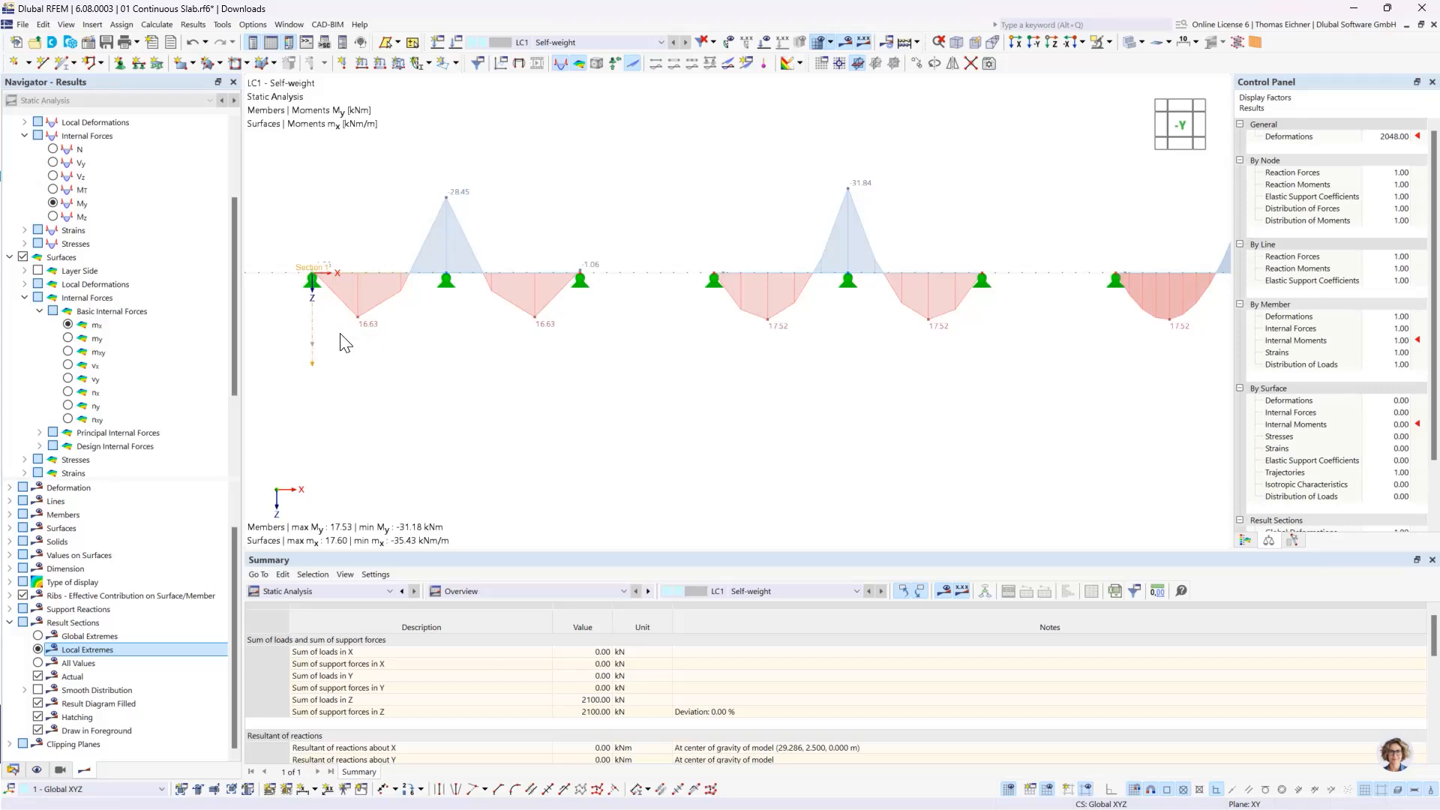
pyautogui.rightClick(312, 346)
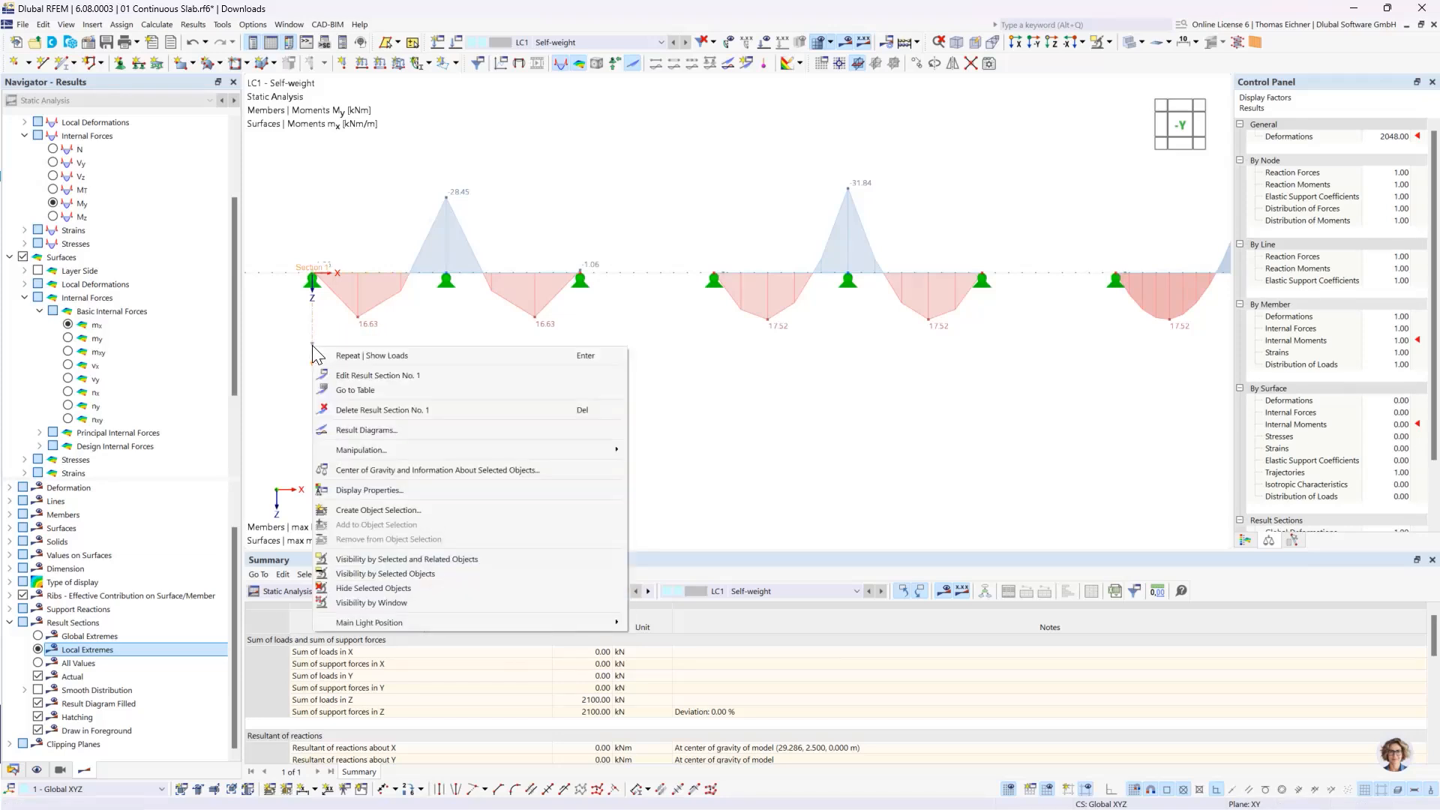
pyautogui.click(381, 429)
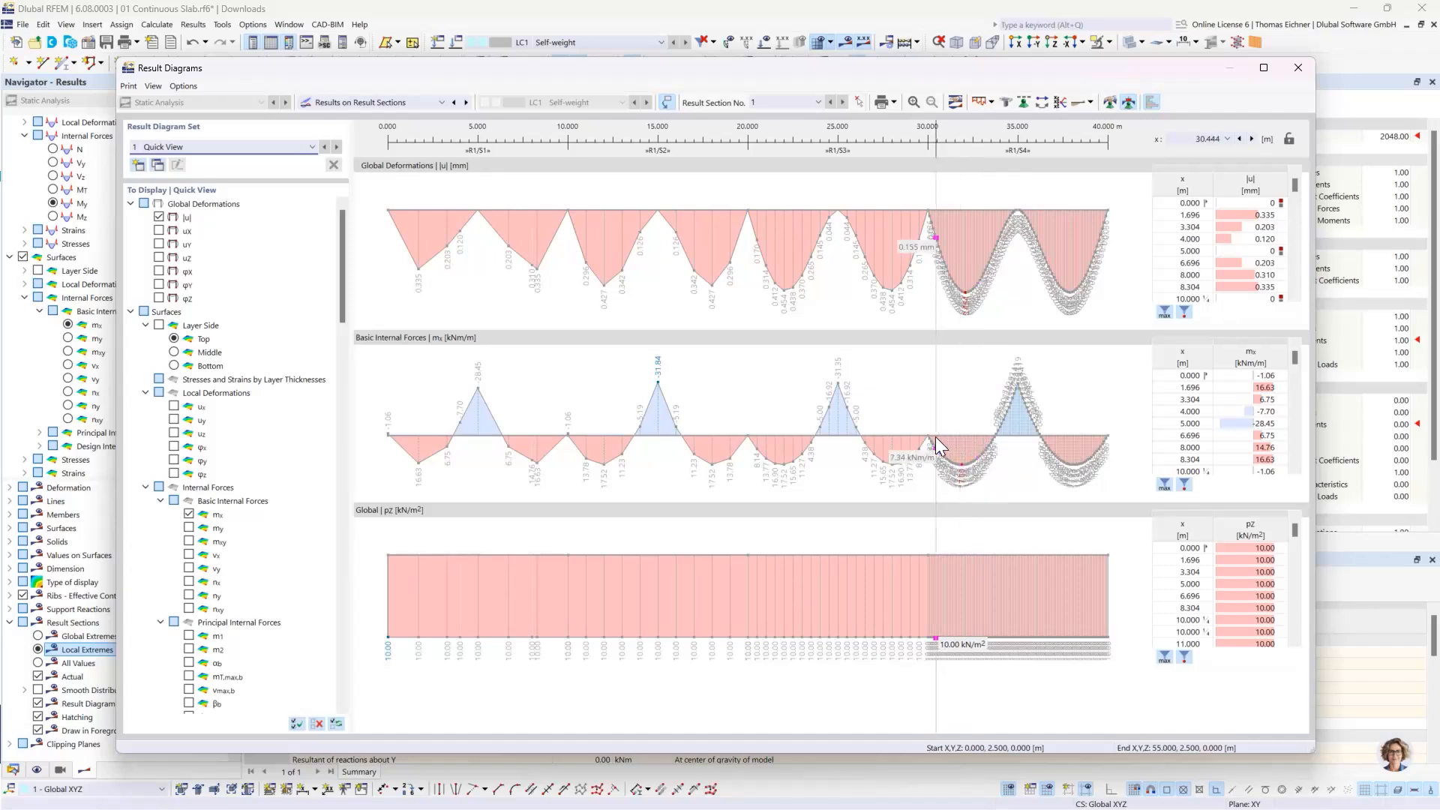
# Step: Limit the mx value table to its extreme values and restore the full listing
pyautogui.click(1164, 485)
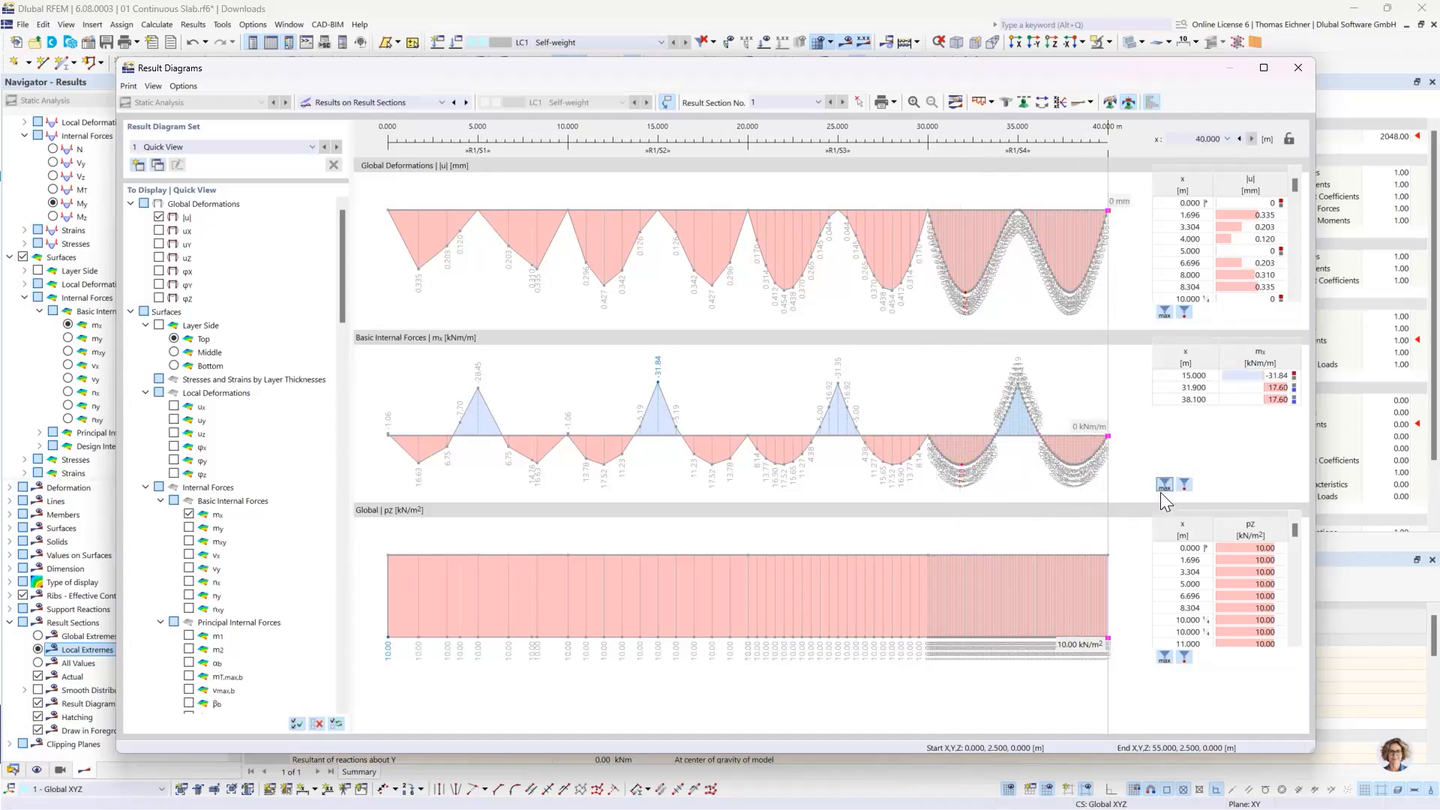
pyautogui.click(1162, 487)
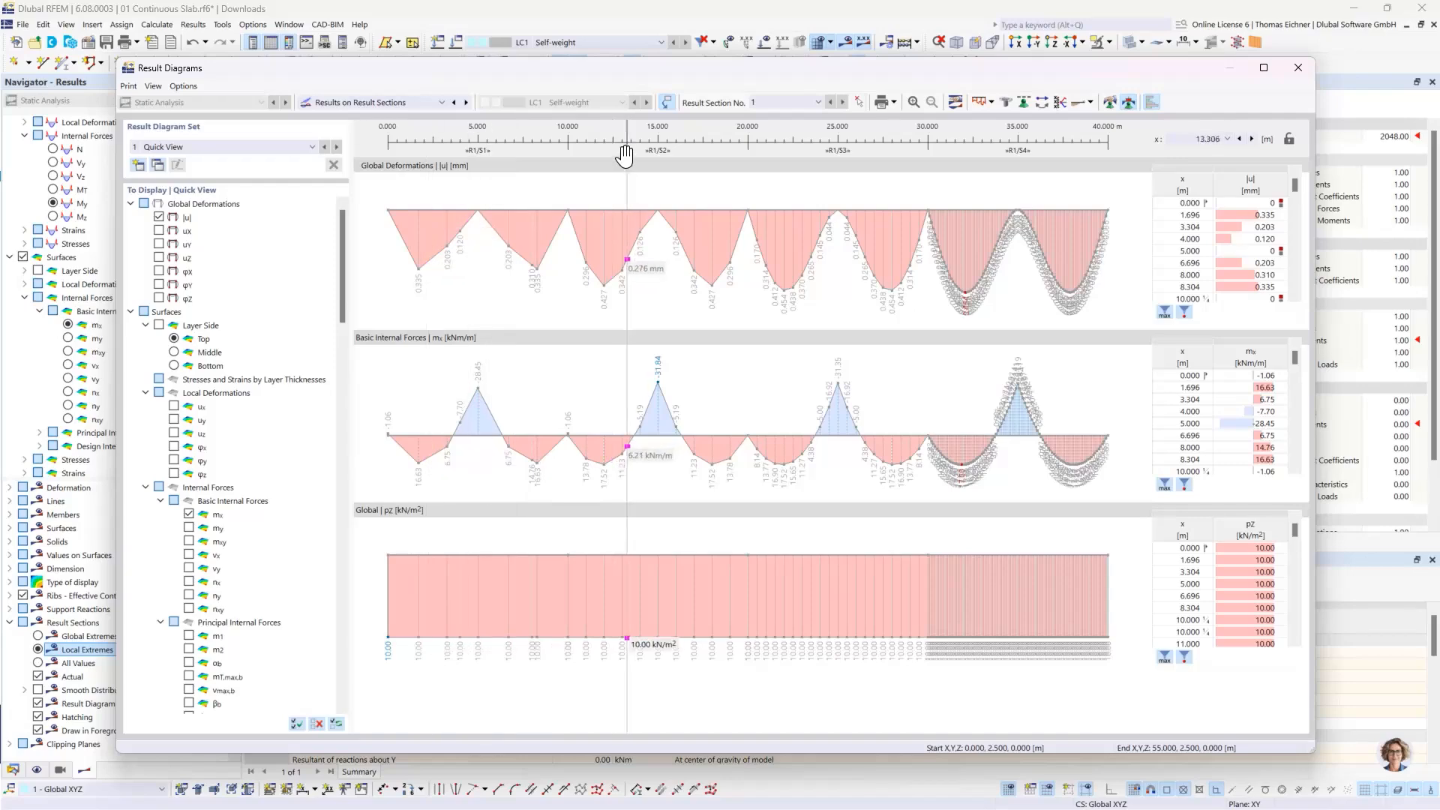
pyautogui.moveTo(564, 66); pyautogui.dragTo(556, 321)
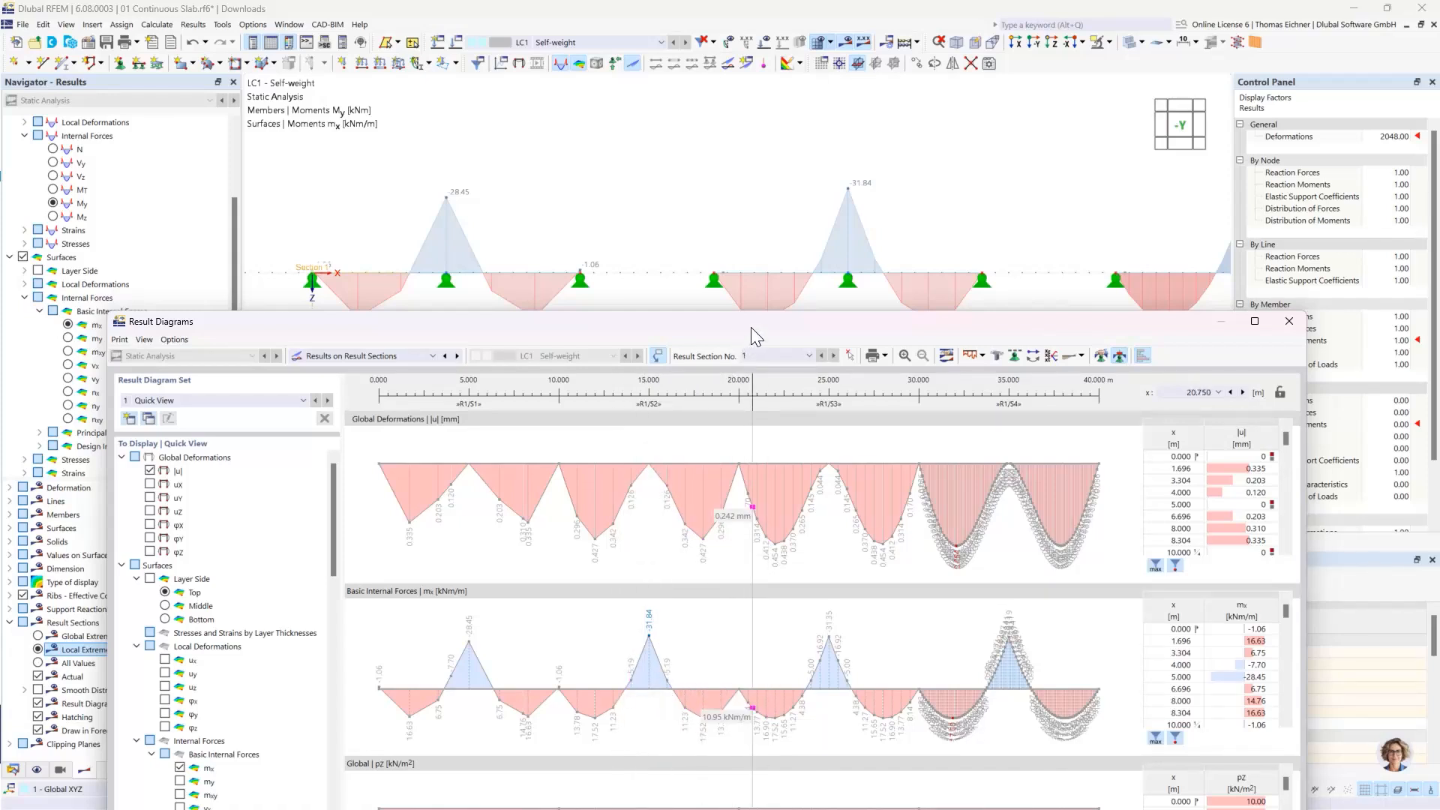
pyautogui.moveTo(753, 321); pyautogui.dragTo(718, 60)
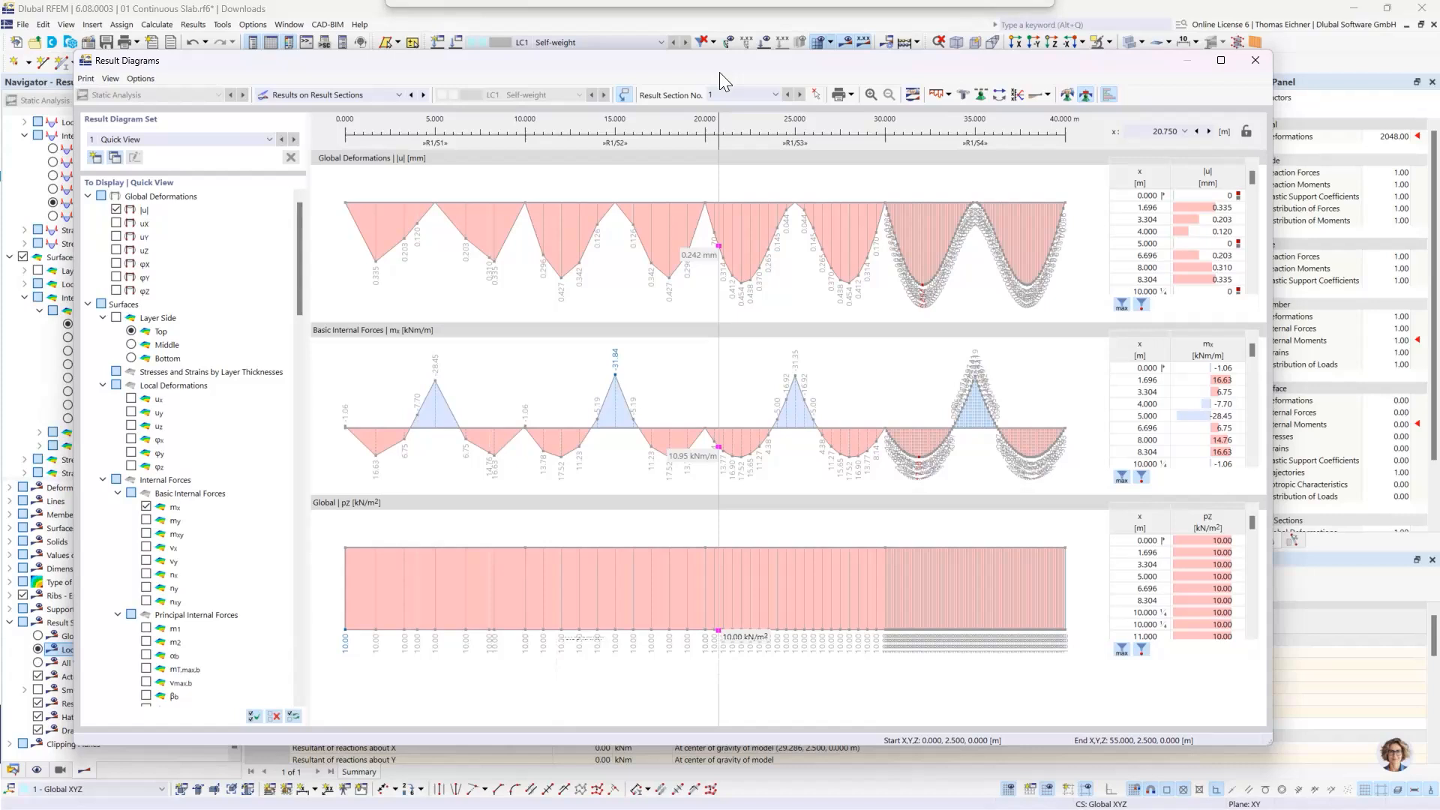
# Step: Remove the global pz load distribution from the result diagrams
pyautogui.scroll(-3, 160, 675)
pyautogui.scroll(-15, 156, 668)
pyautogui.click(146, 642)
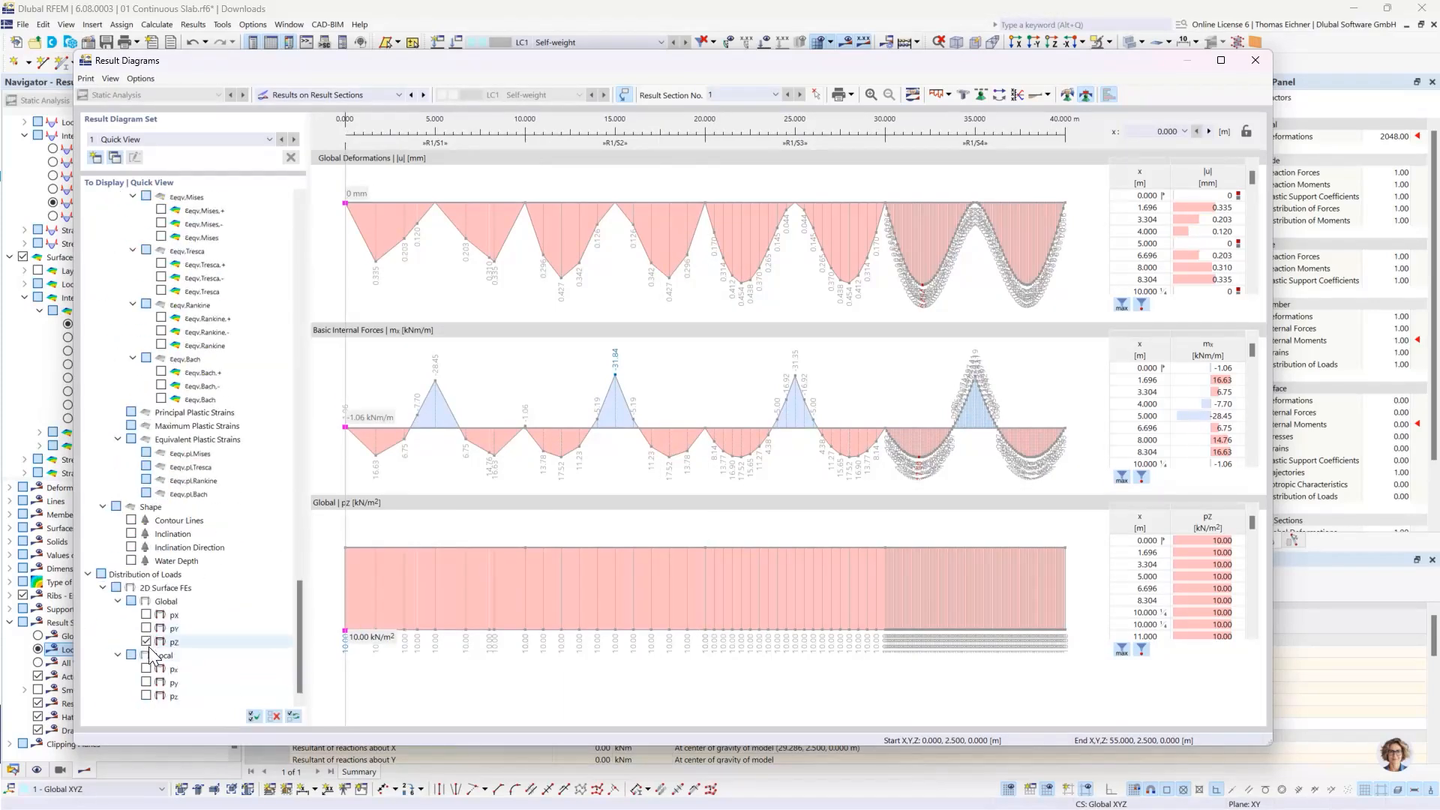
pyautogui.click(146, 642)
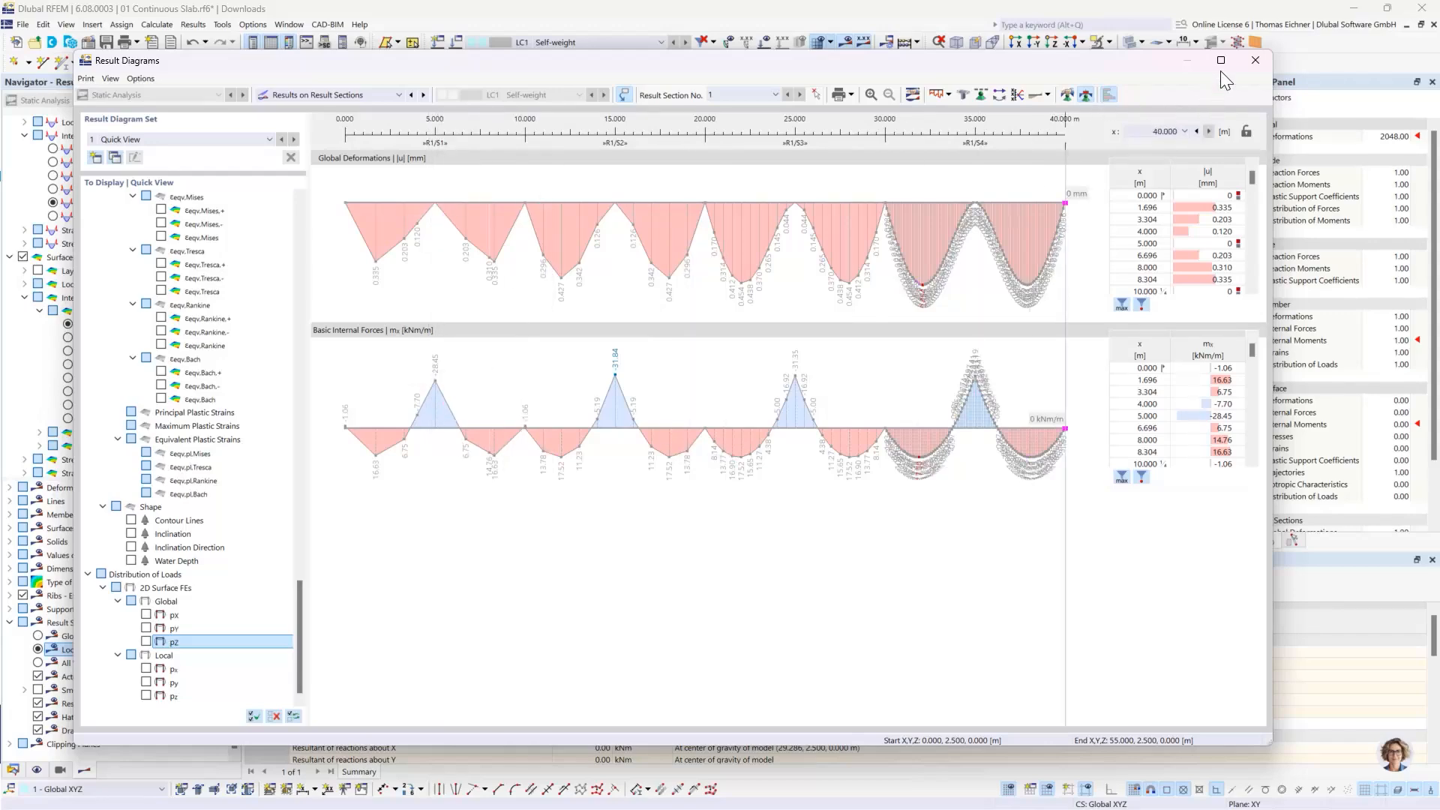
# Step: Close the result diagrams and compare the support and span moments of the four slabs with those of the beam
pyautogui.click(1255, 60)
pyautogui.scroll(-2, 924, 223)
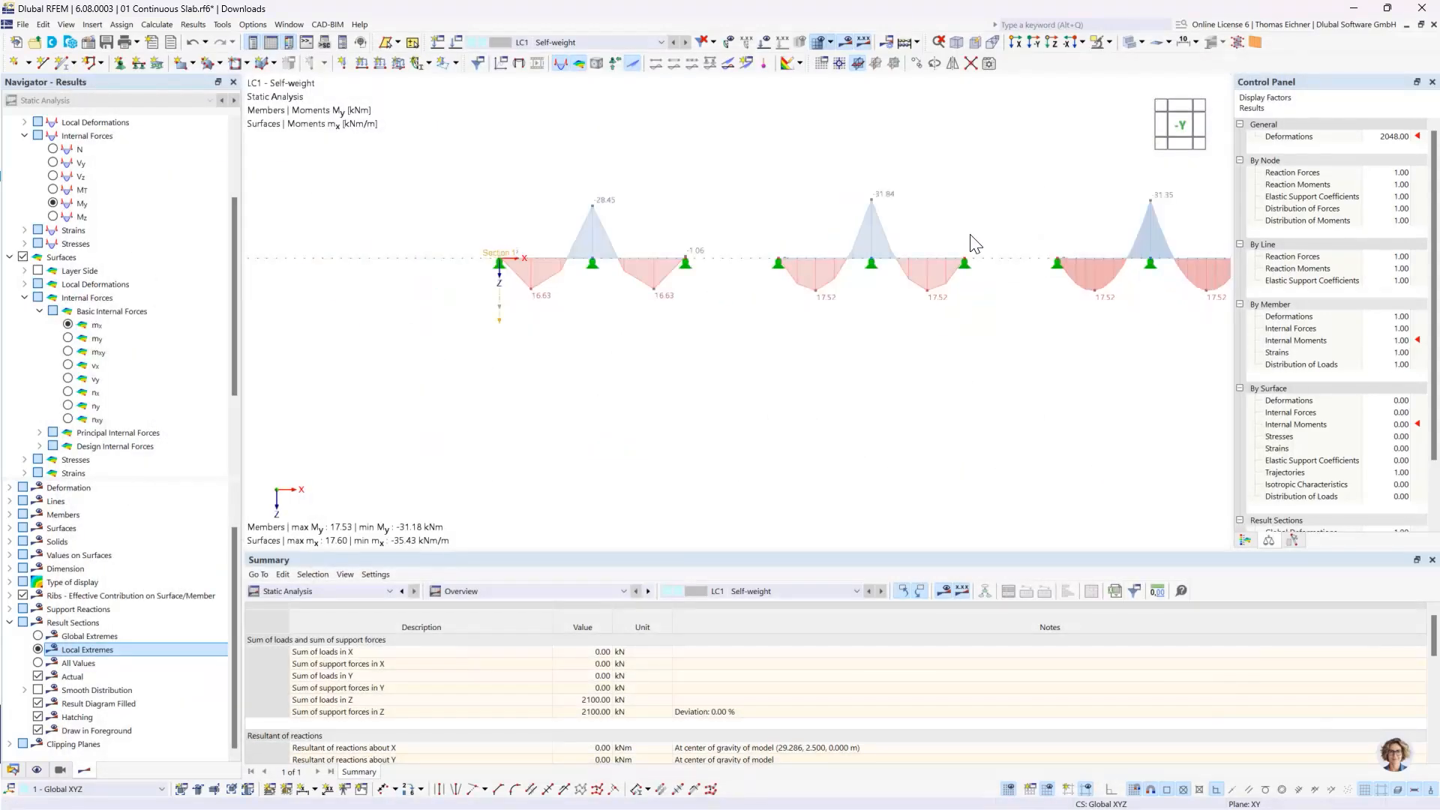
pyautogui.moveTo(1036, 226); pyautogui.dragTo(794, 340, button='middle')
pyautogui.scroll(-2, 794, 340)
pyautogui.scroll(-2, 925, 329)
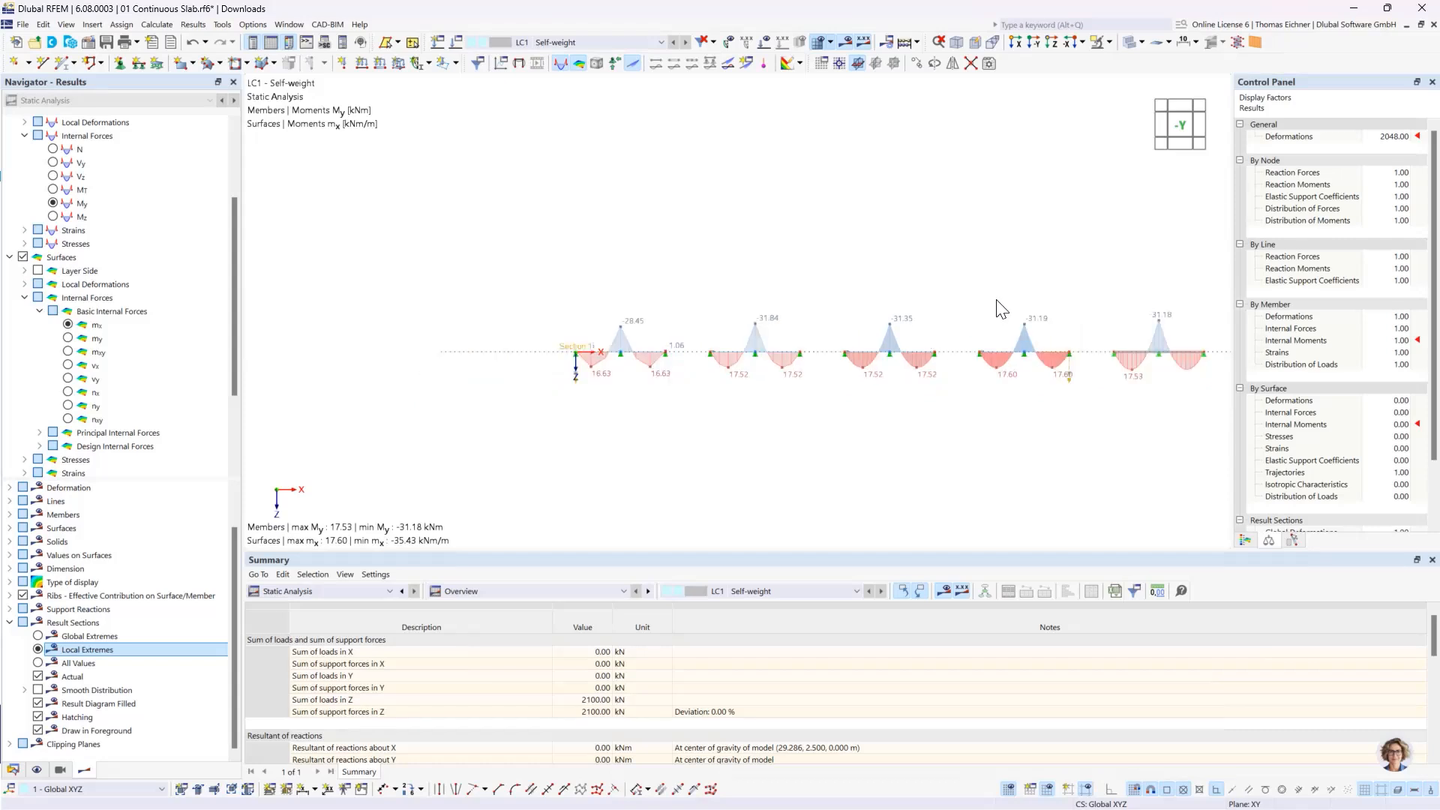
pyautogui.moveTo(998, 290); pyautogui.dragTo(982, 313, button='middle')
pyautogui.scroll(2, 981, 313)
pyautogui.moveTo(922, 386); pyautogui.dragTo(890, 299, button='middle')
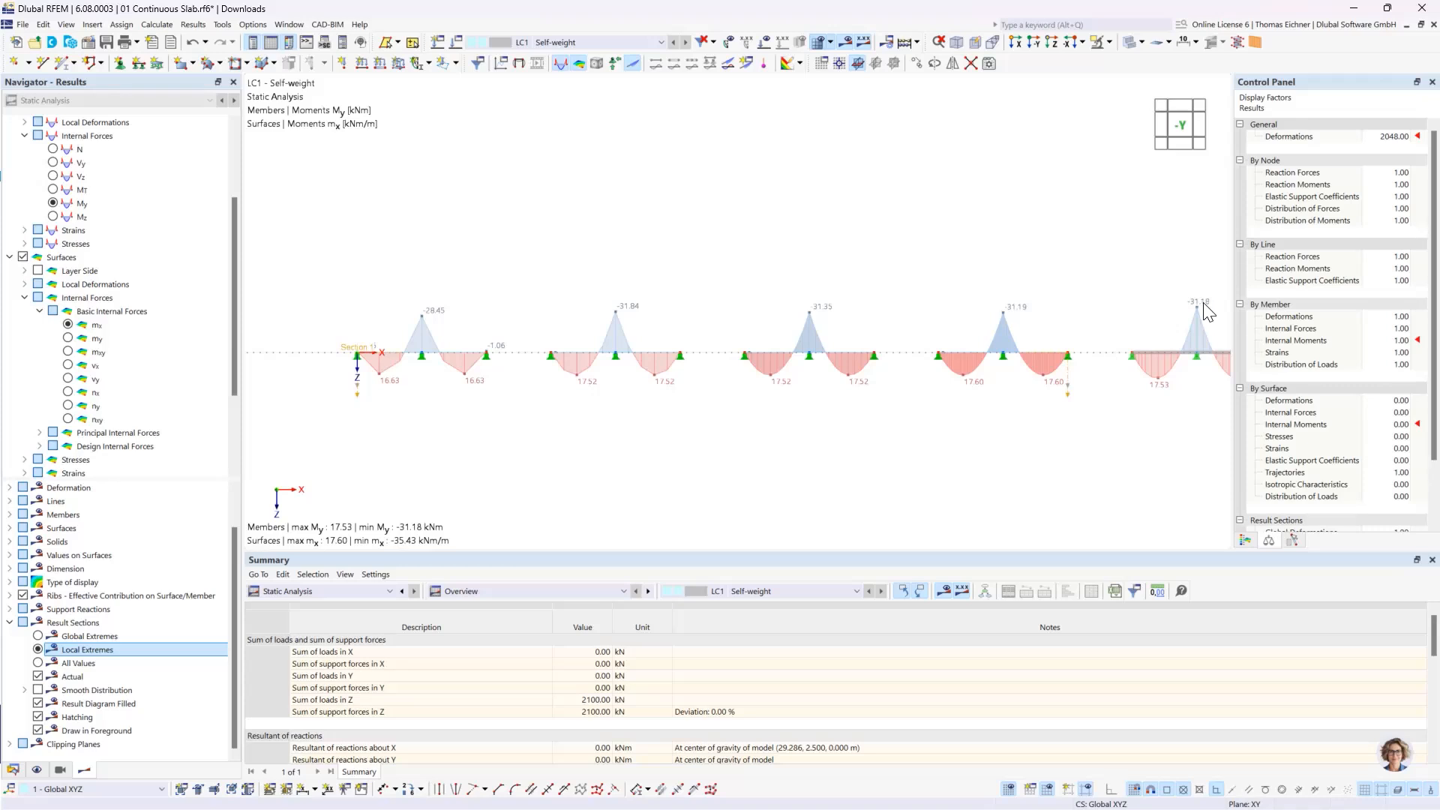
pyautogui.click(373, 411)
pyautogui.scroll(3, 974, 362)
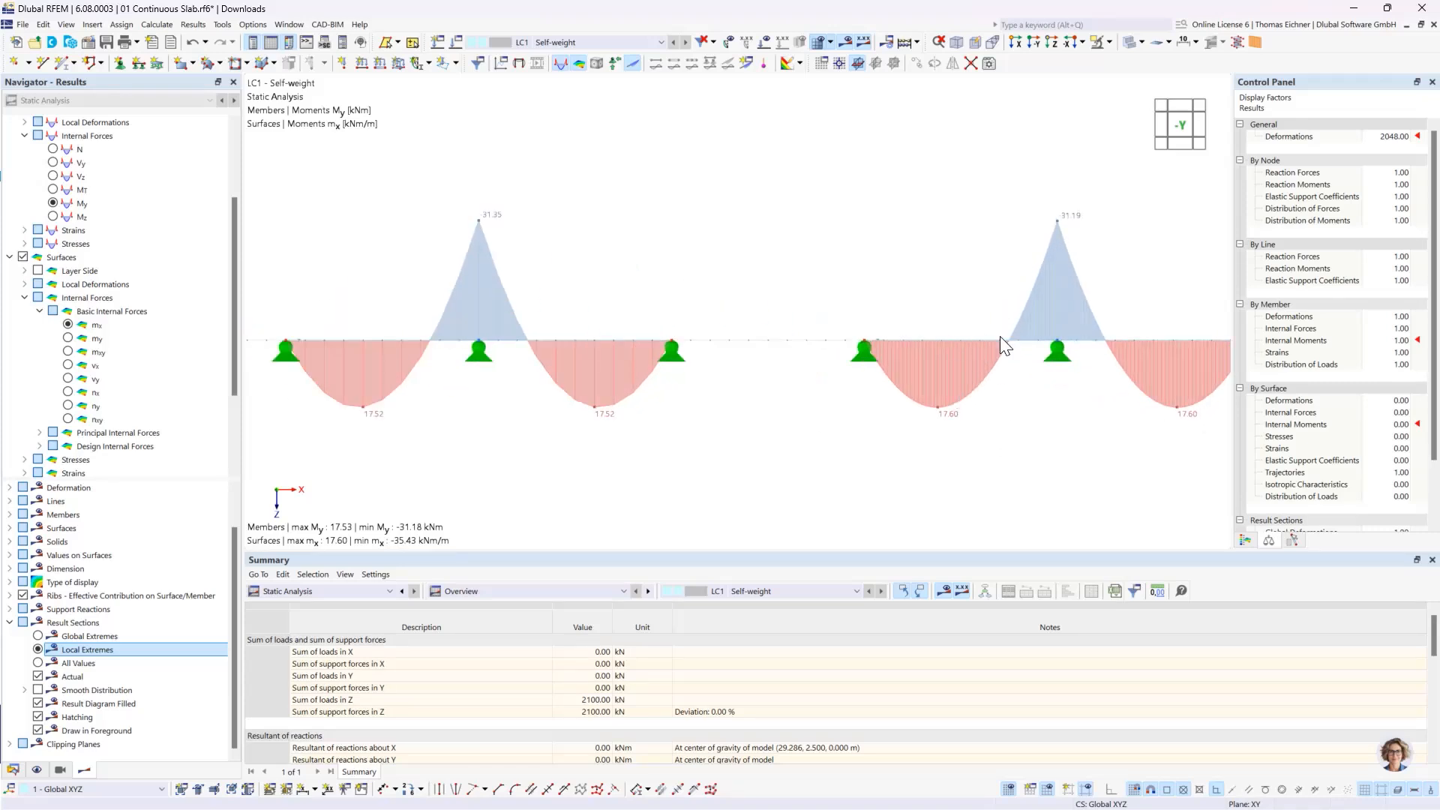
pyautogui.scroll(-3, 750, 342)
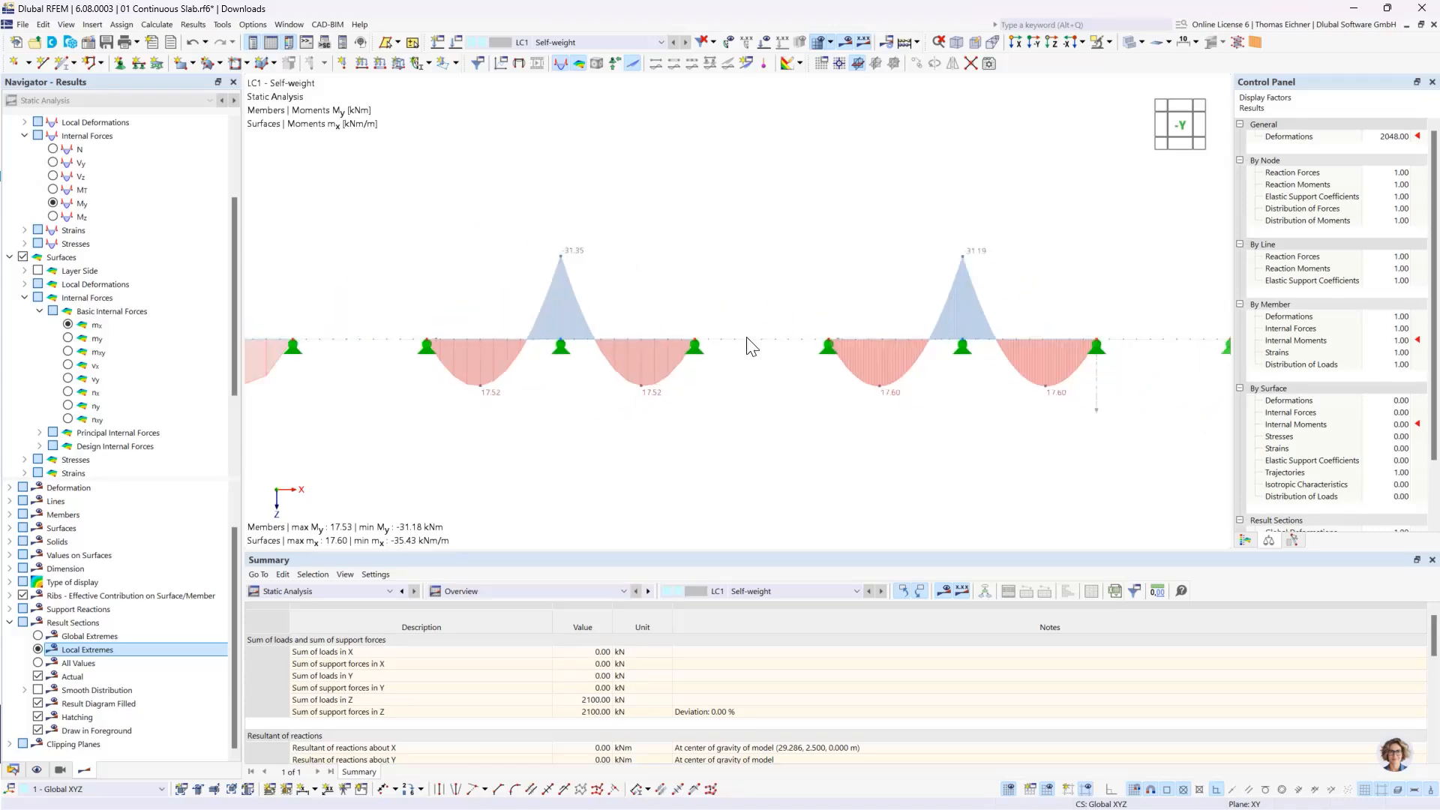
# Step: Display all values on the result sections and examine the mx distribution of the first, coarsest-meshed slab from the side and above
pyautogui.click(56, 662)
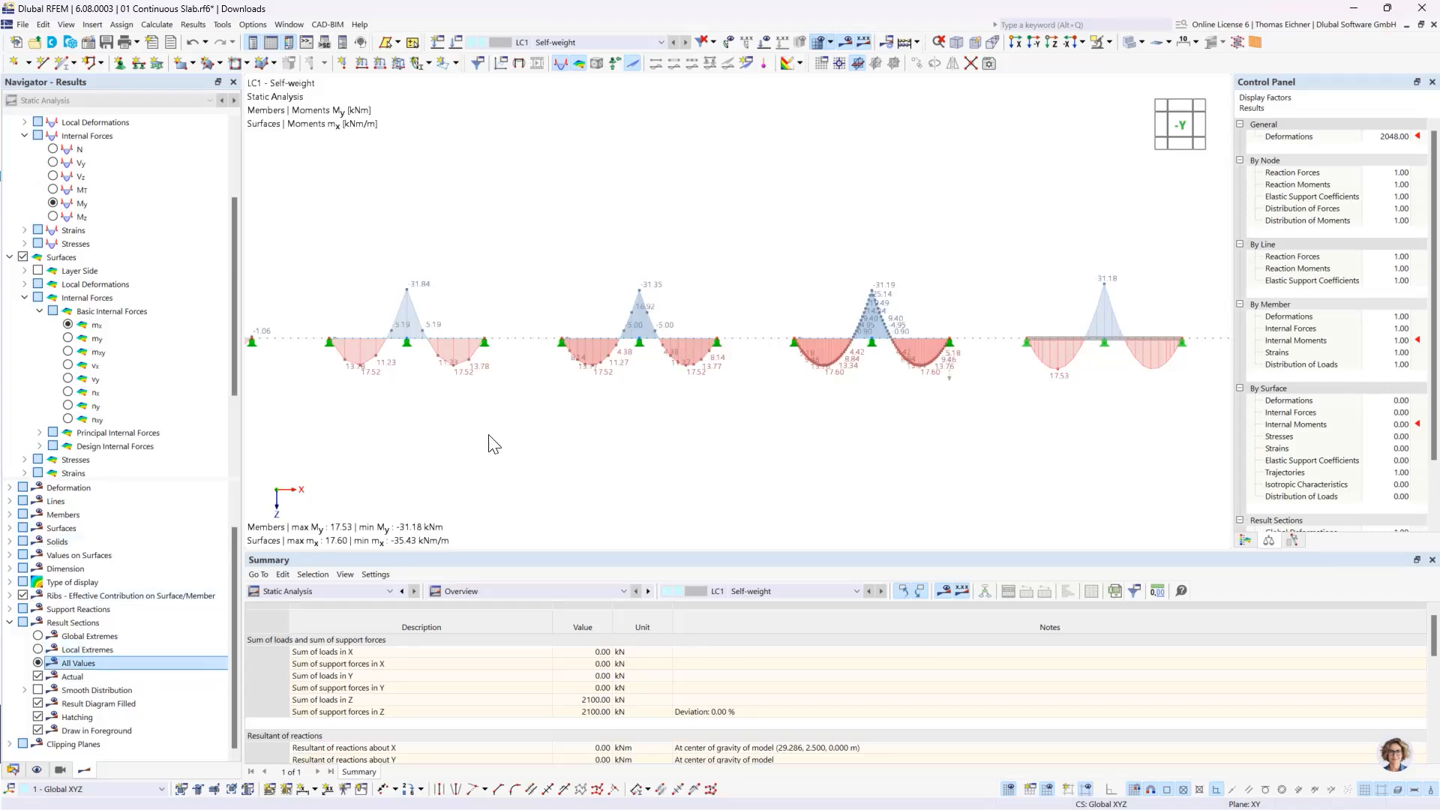
pyautogui.moveTo(521, 444); pyautogui.dragTo(883, 480, button='middle')
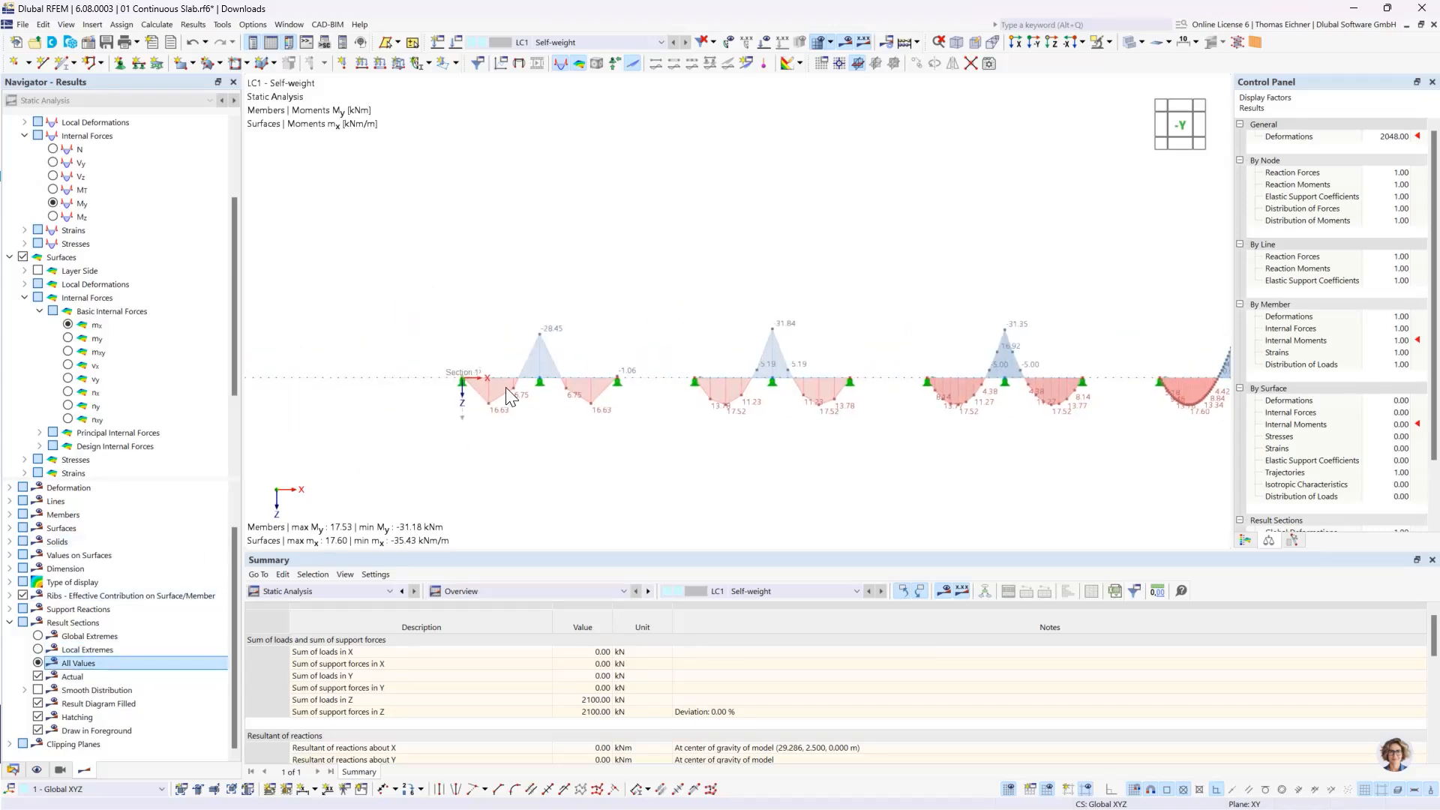
pyautogui.scroll(2, 507, 390)
pyautogui.scroll(2, 555, 465)
pyautogui.moveTo(572, 482); pyautogui.dragTo(572, 422, button='middle')
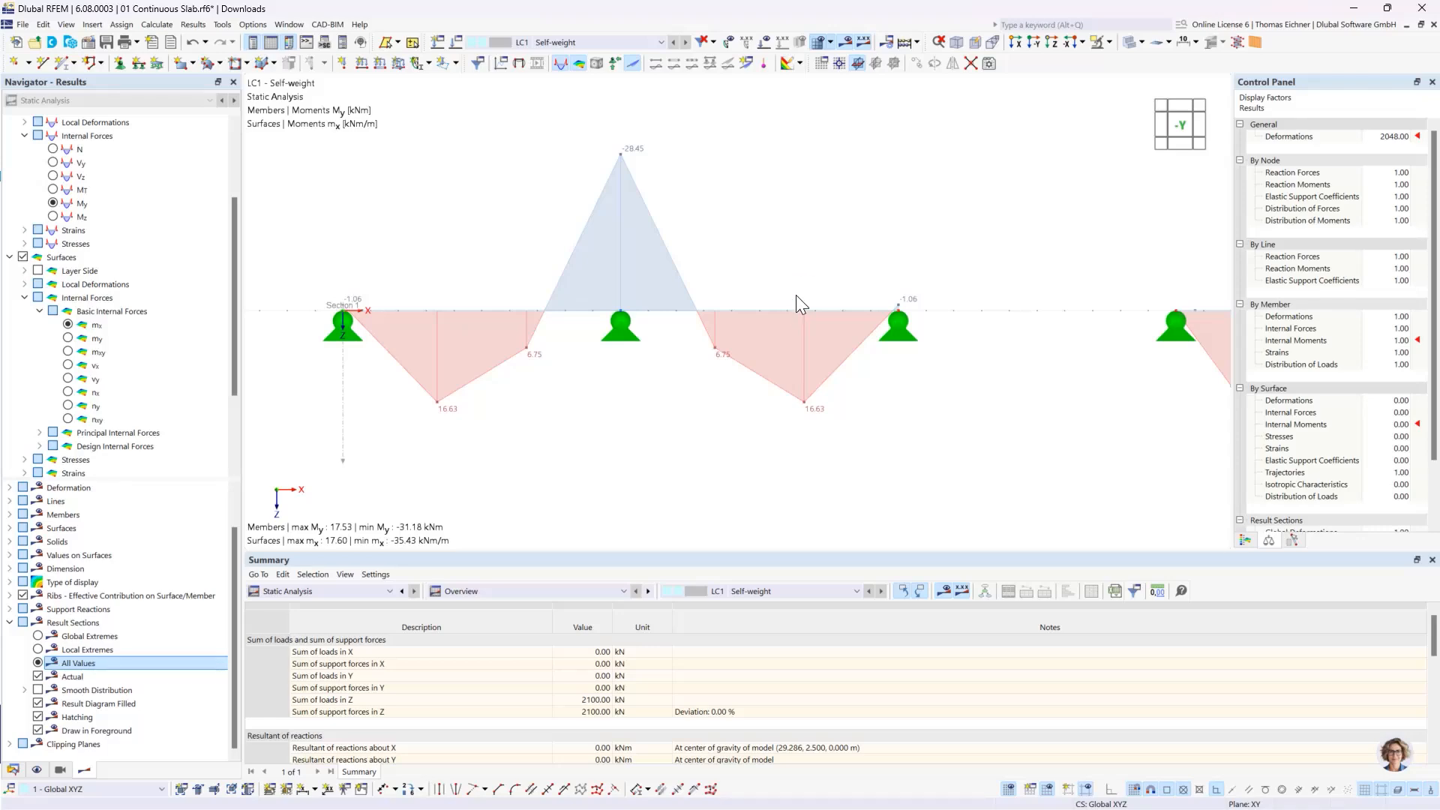
pyautogui.keyDown('ctrl'); pyautogui.moveTo(770, 253); pyautogui.dragTo(776, 454, button='middle'); pyautogui.keyUp('ctrl')
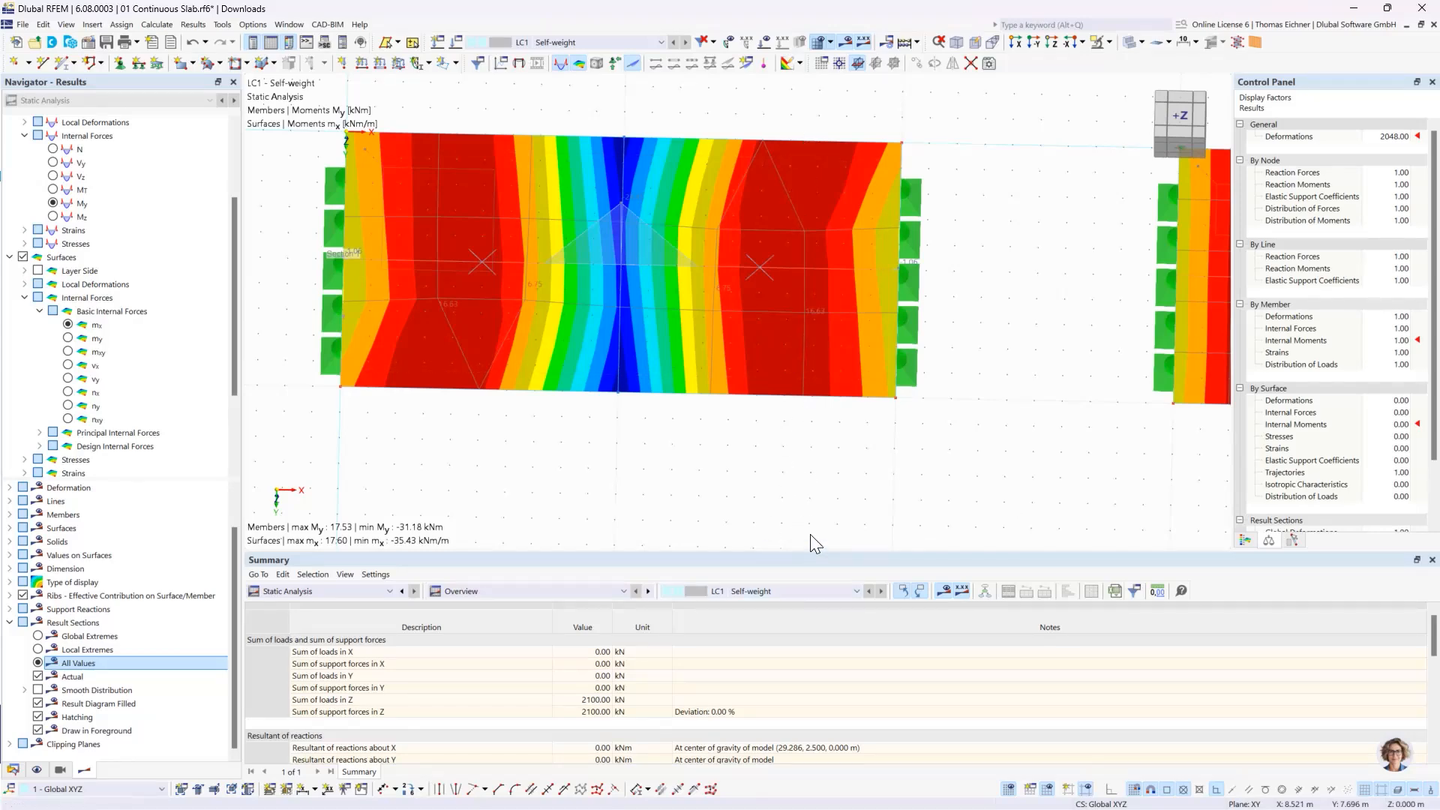
pyautogui.keyDown('ctrl'); pyautogui.moveTo(810, 534); pyautogui.dragTo(810, 390, button='middle'); pyautogui.keyUp('ctrl')
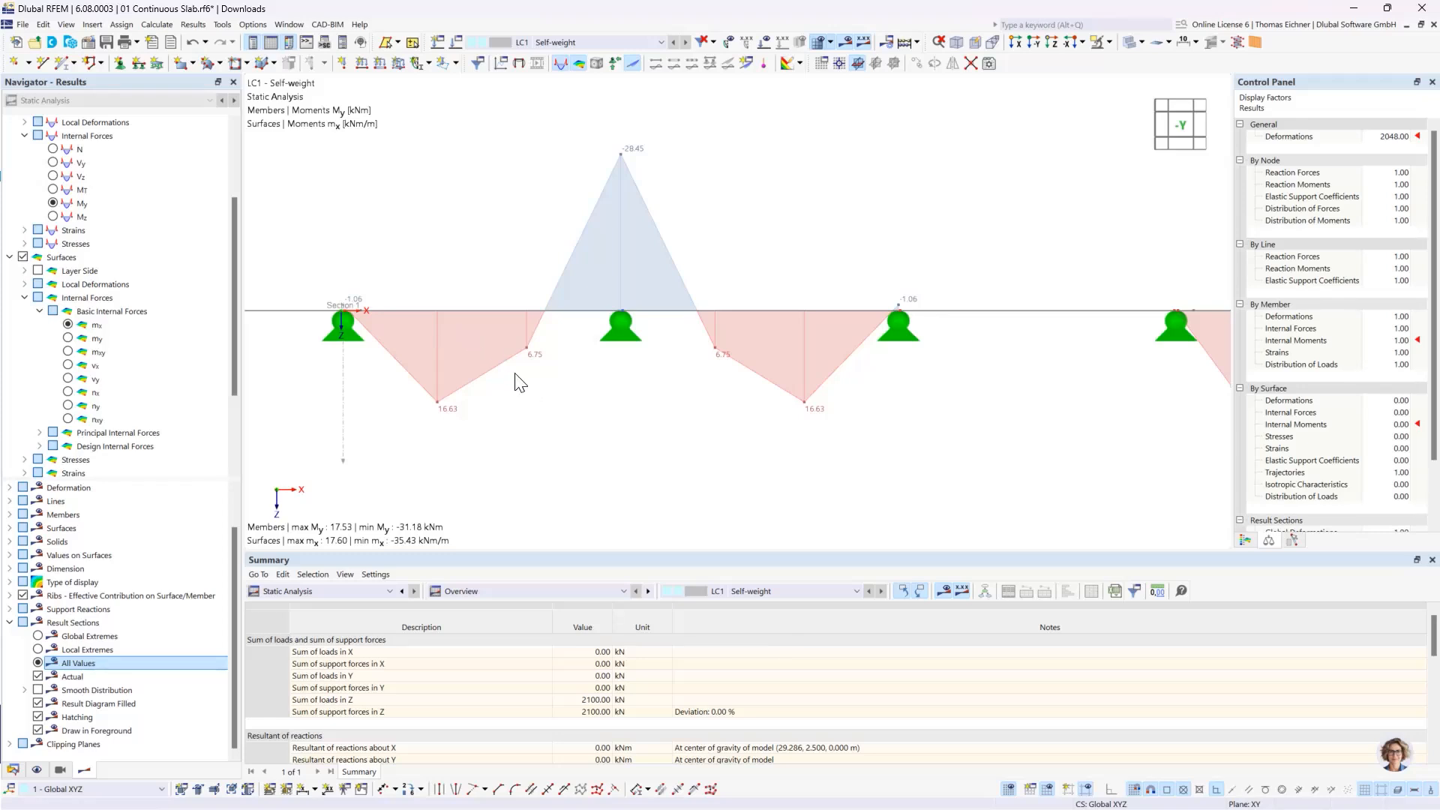
# Step: Examine the mx values of the finest-meshed slab and compare all slab moment curves with the beam
pyautogui.scroll(-5, 518, 383)
pyautogui.scroll(-1, 516, 374)
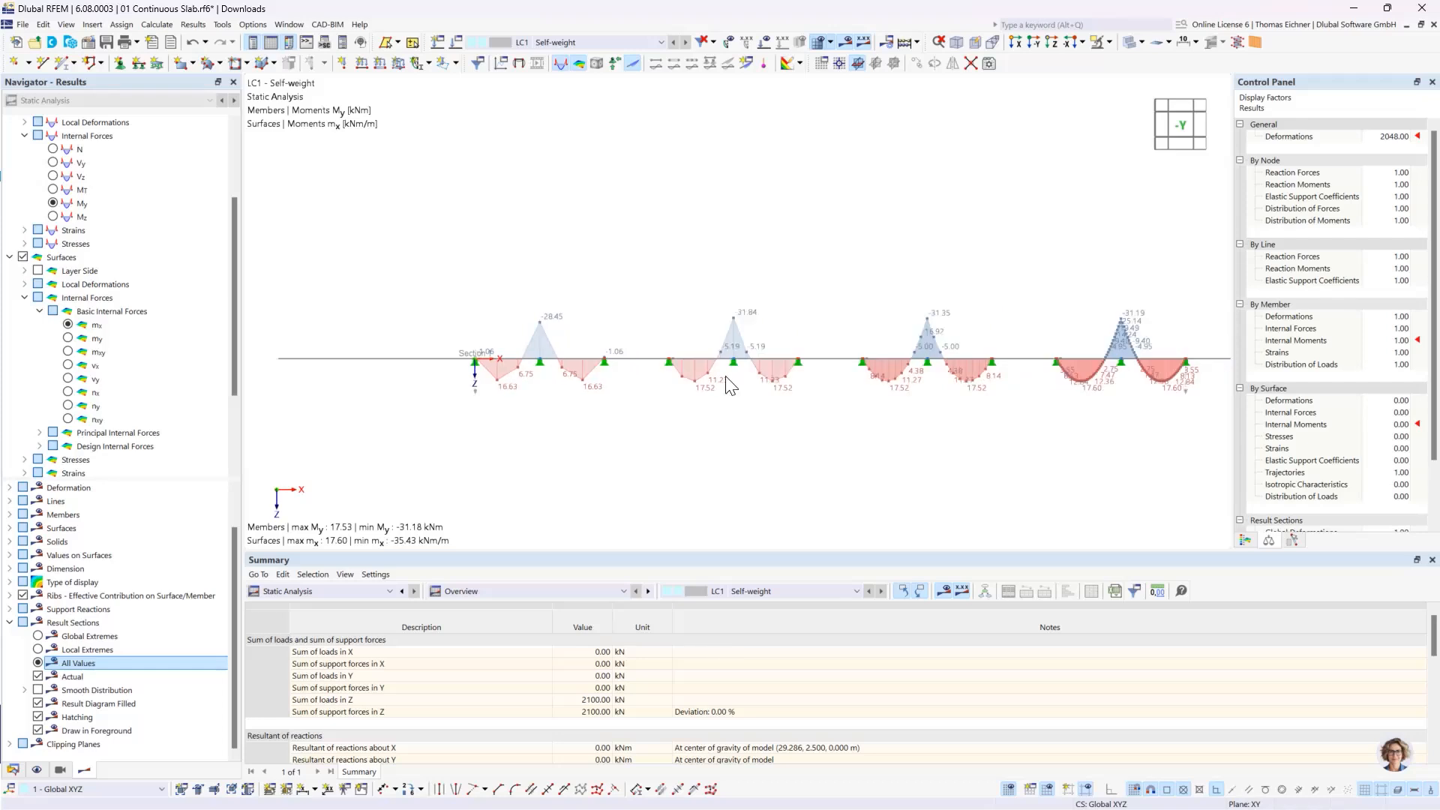
pyautogui.moveTo(1077, 288); pyautogui.dragTo(646, 289, button='middle')
pyautogui.scroll(1, 700, 335)
pyautogui.scroll(1, 700, 335)
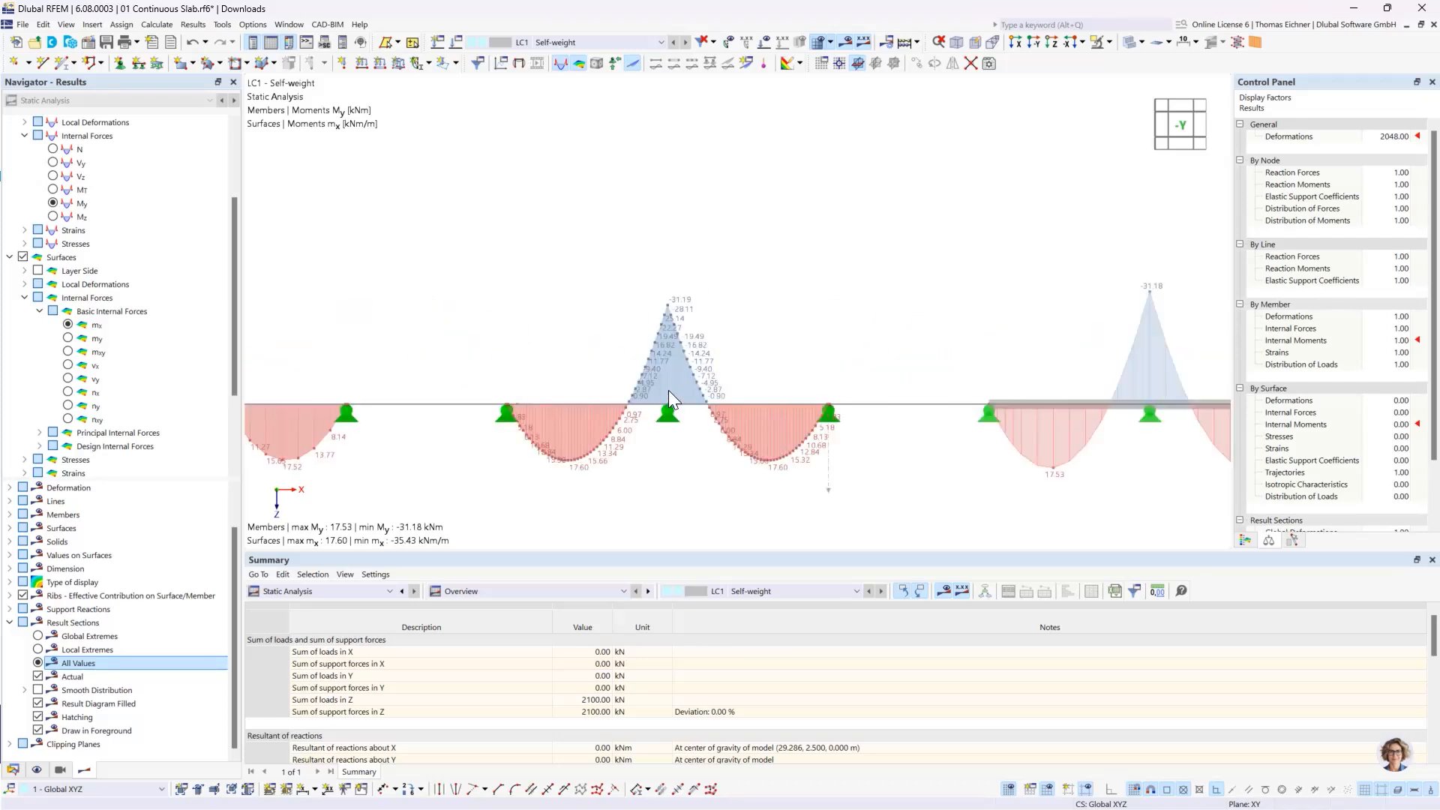
pyautogui.scroll(1, 553, 392)
pyautogui.scroll(1, 501, 305)
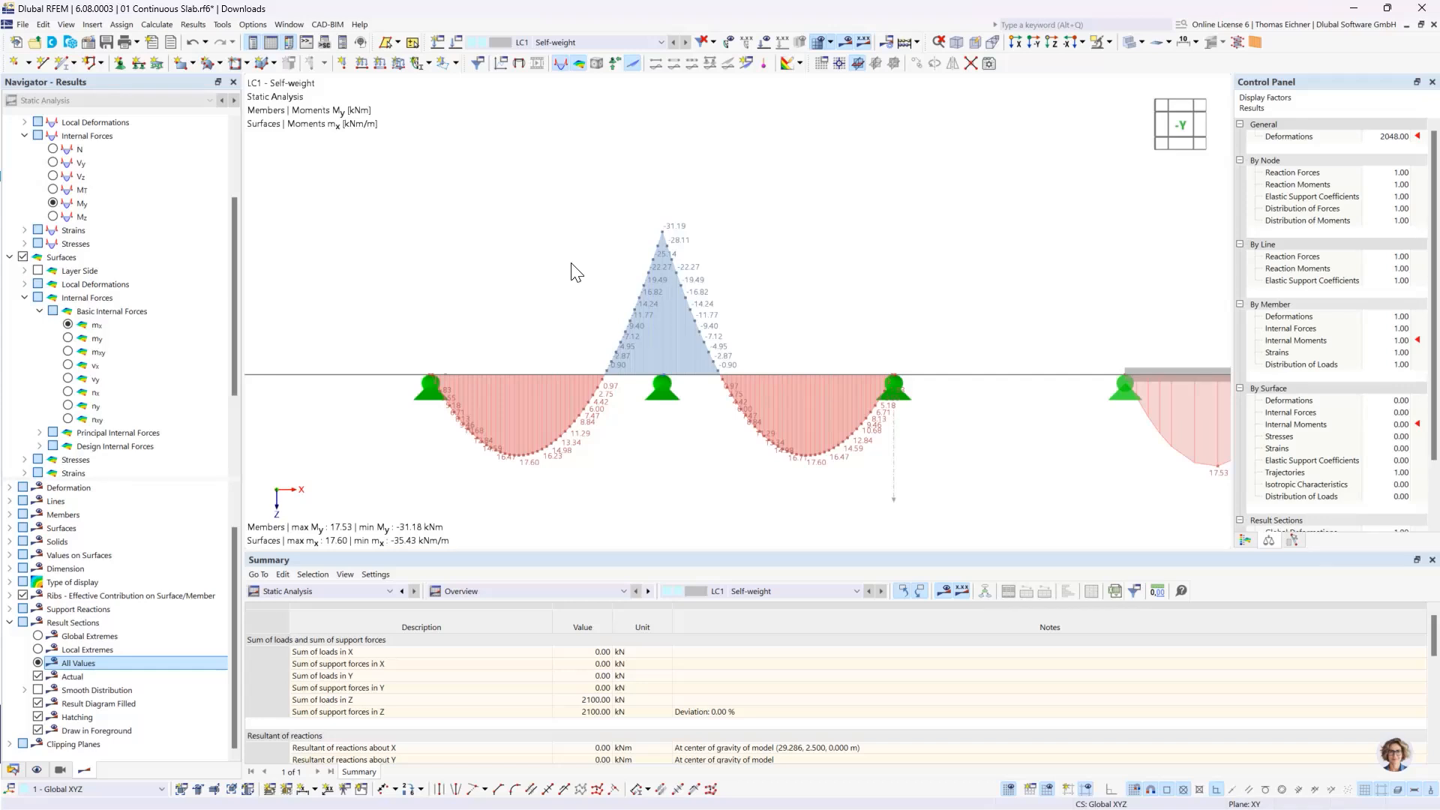
pyautogui.scroll(-4, 508, 382)
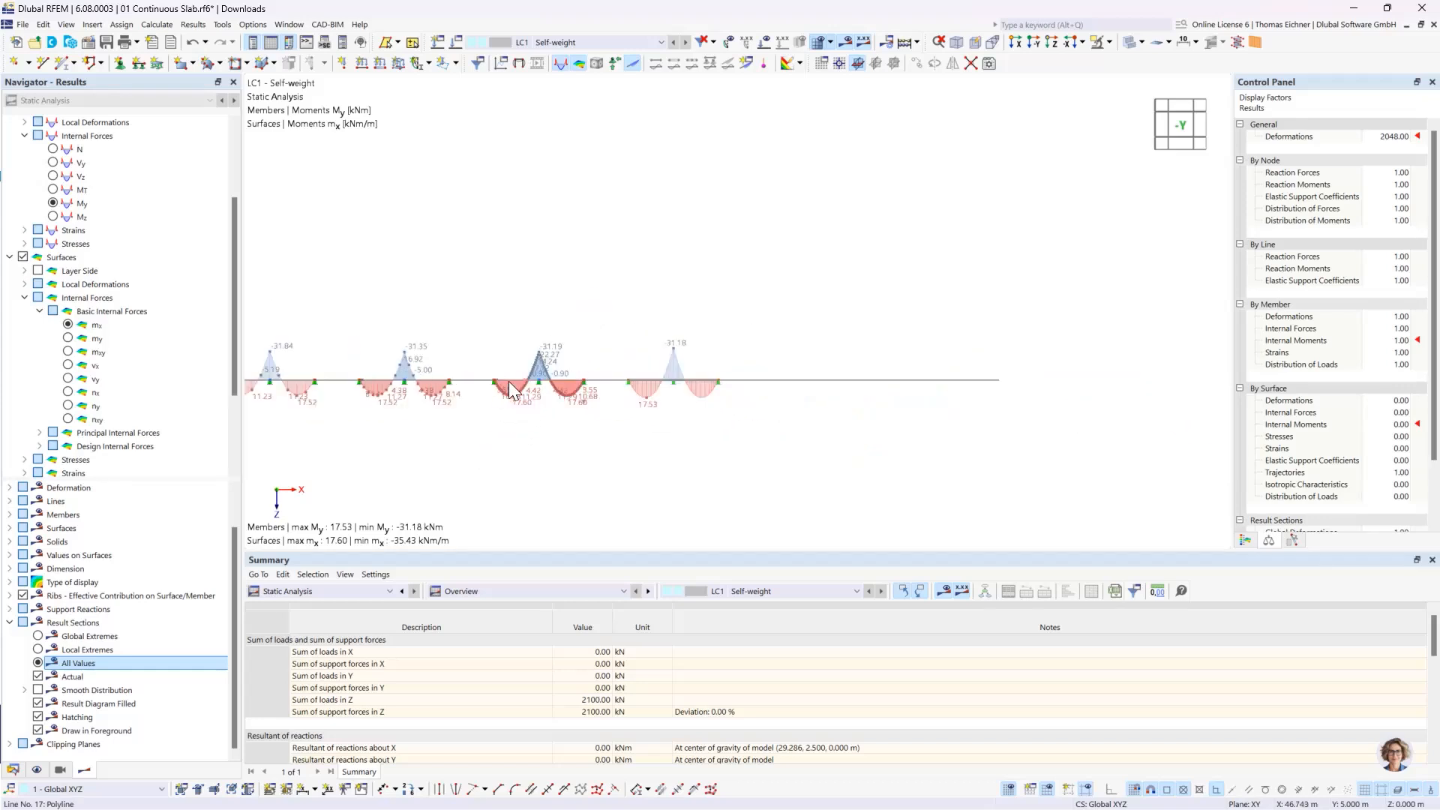
pyautogui.scroll(1, 507, 381)
pyautogui.moveTo(487, 361); pyautogui.dragTo(688, 389, button='middle')
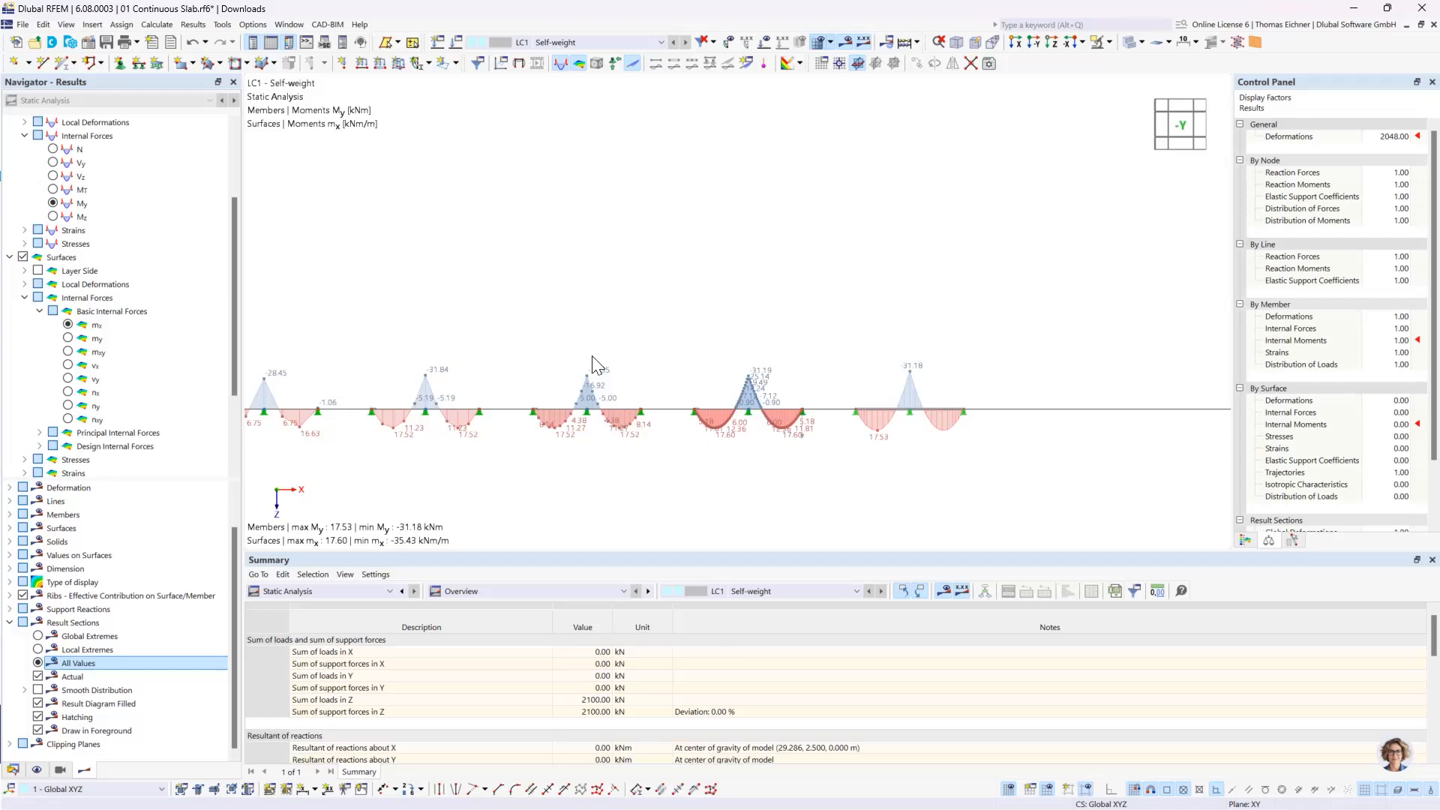
pyautogui.moveTo(521, 321); pyautogui.dragTo(617, 322, button='middle')
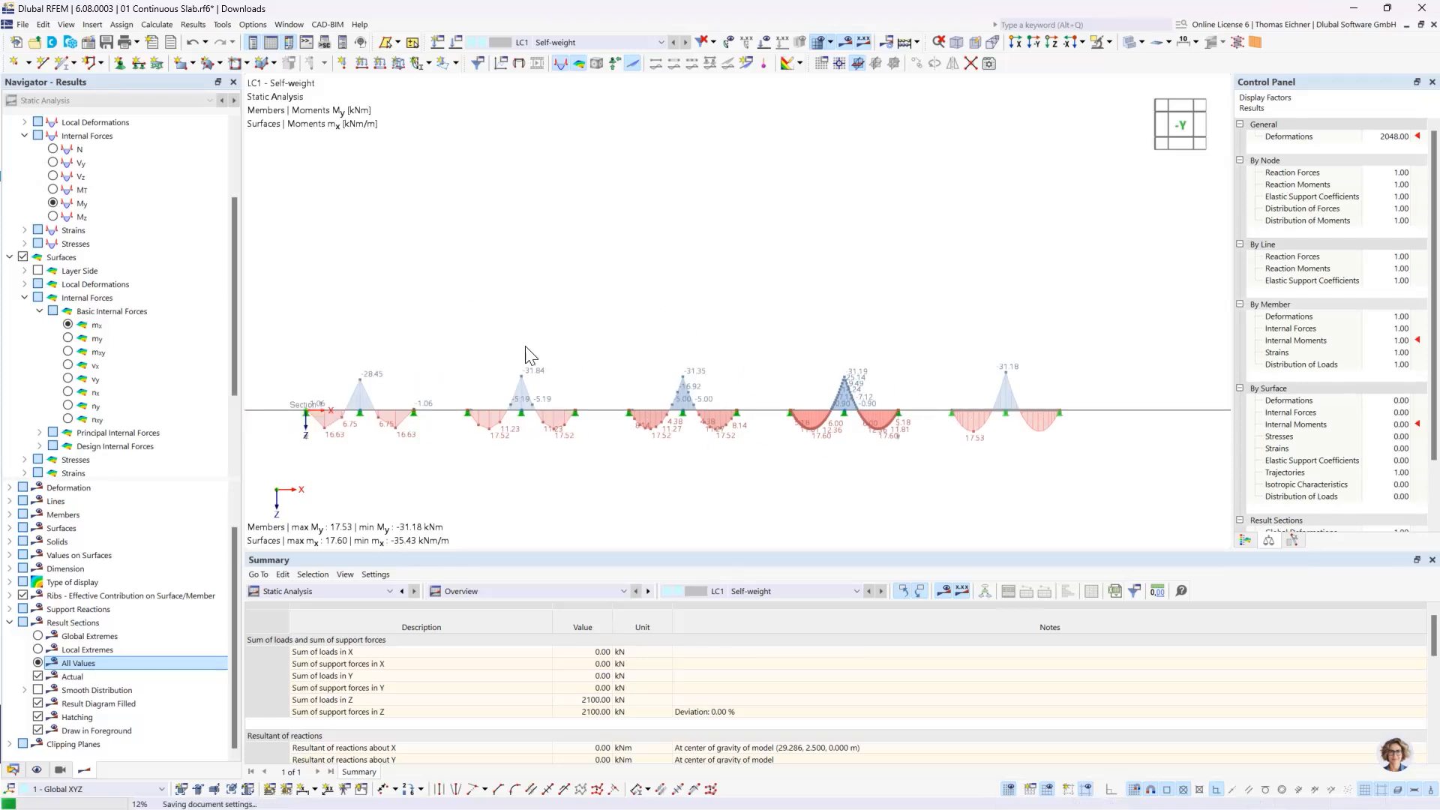
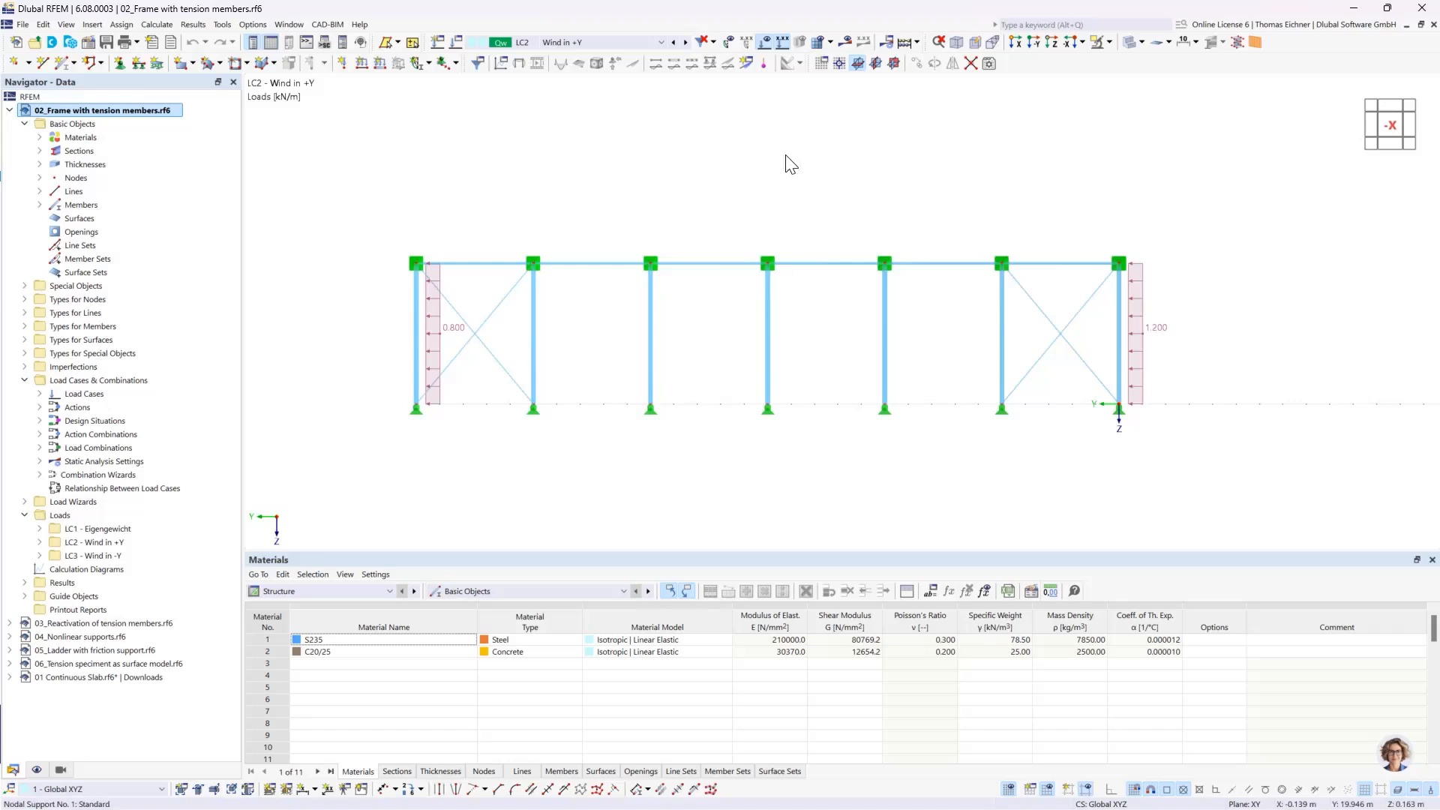
# Step: Delete the crossed diagonal bracing members in both end bays of the frame
pyautogui.click(436, 332)
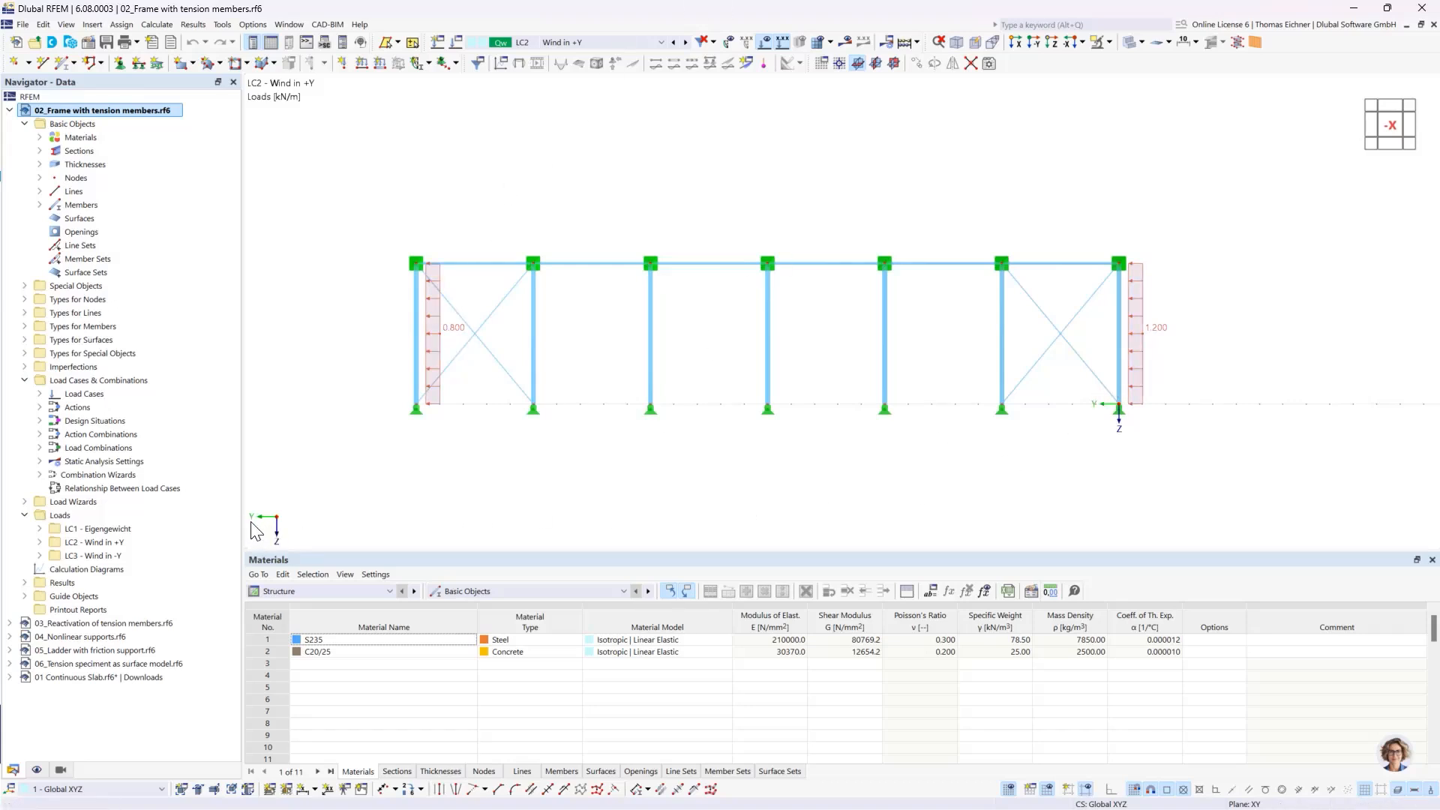
pyautogui.moveTo(506, 403); pyautogui.dragTo(475, 309)
pyautogui.press('Delete')
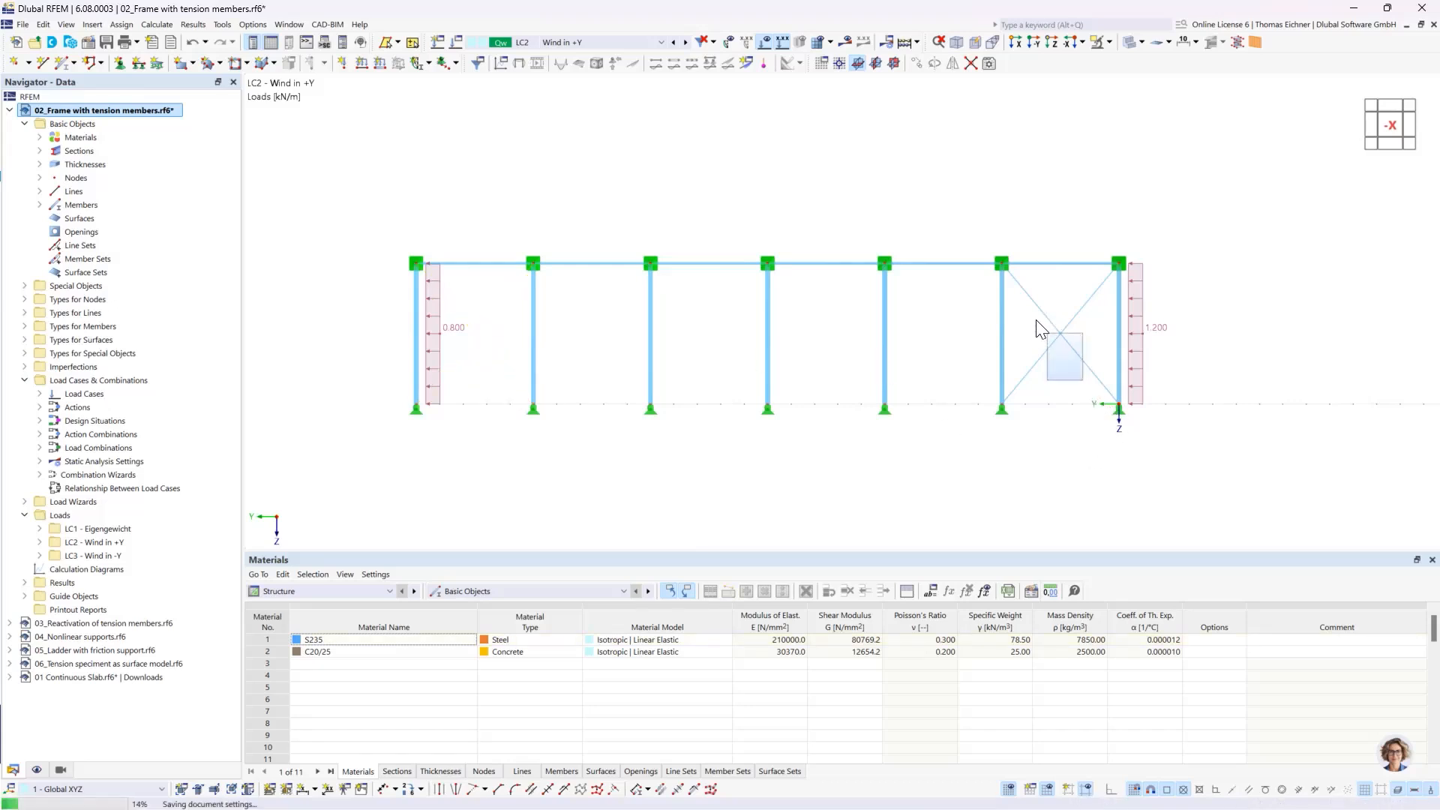
pyautogui.moveTo(1049, 311); pyautogui.dragTo(1018, 347)
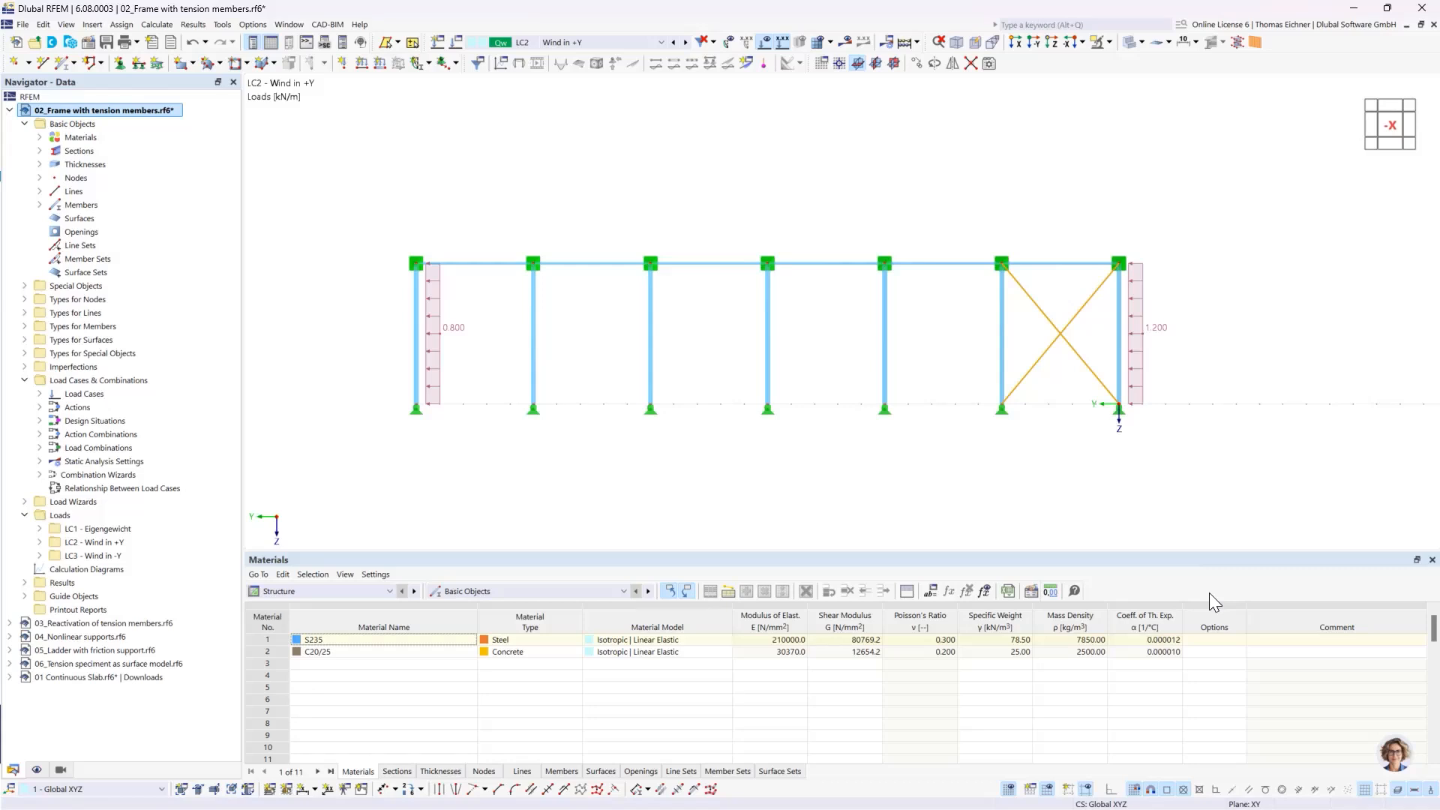
pyautogui.press('Delete')
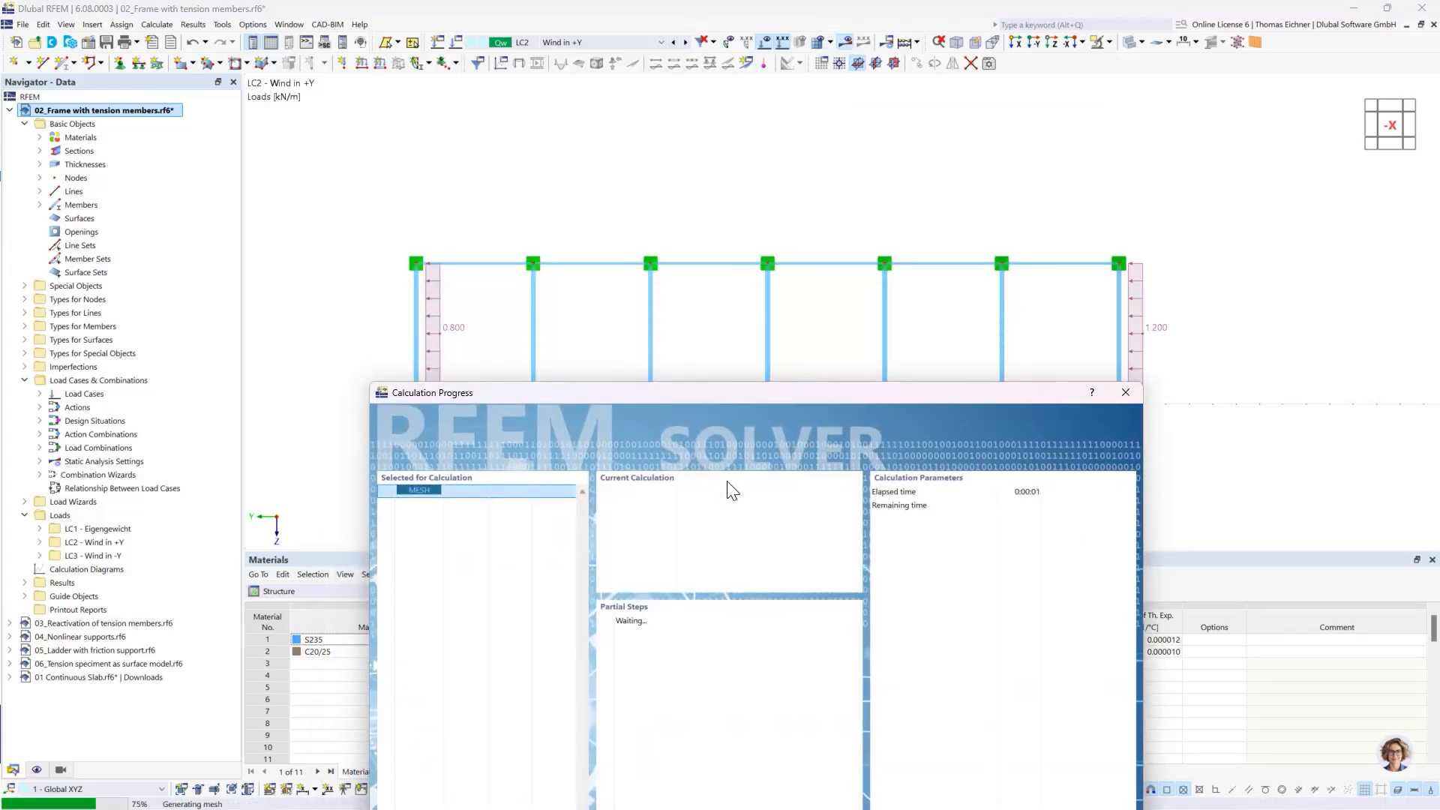
# Step: Calculate the unbraced frame under LC2 wind in +Y and examine the entry in the errors and warnings table
pyautogui.moveTo(765, 394); pyautogui.dragTo(779, 239)
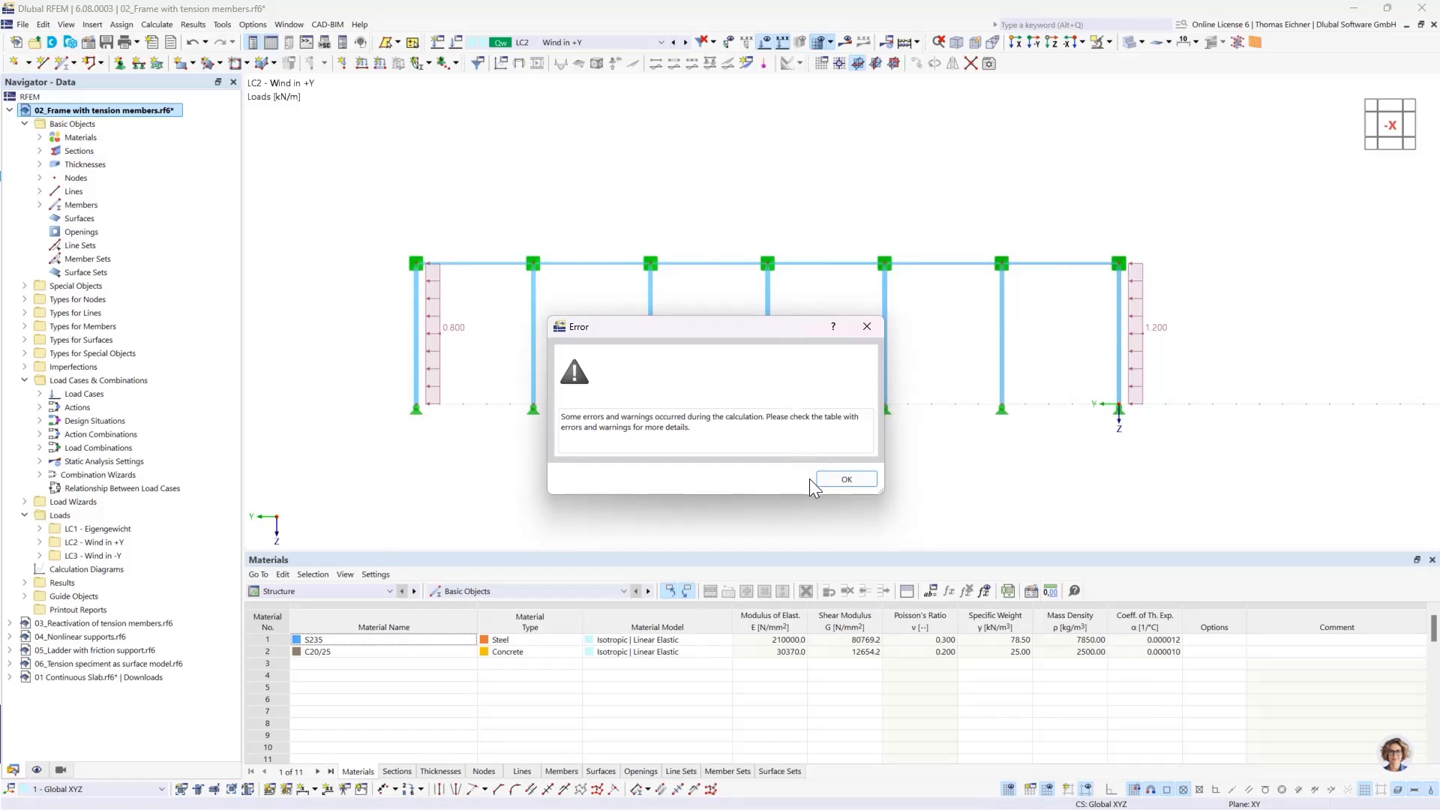
pyautogui.click(834, 484)
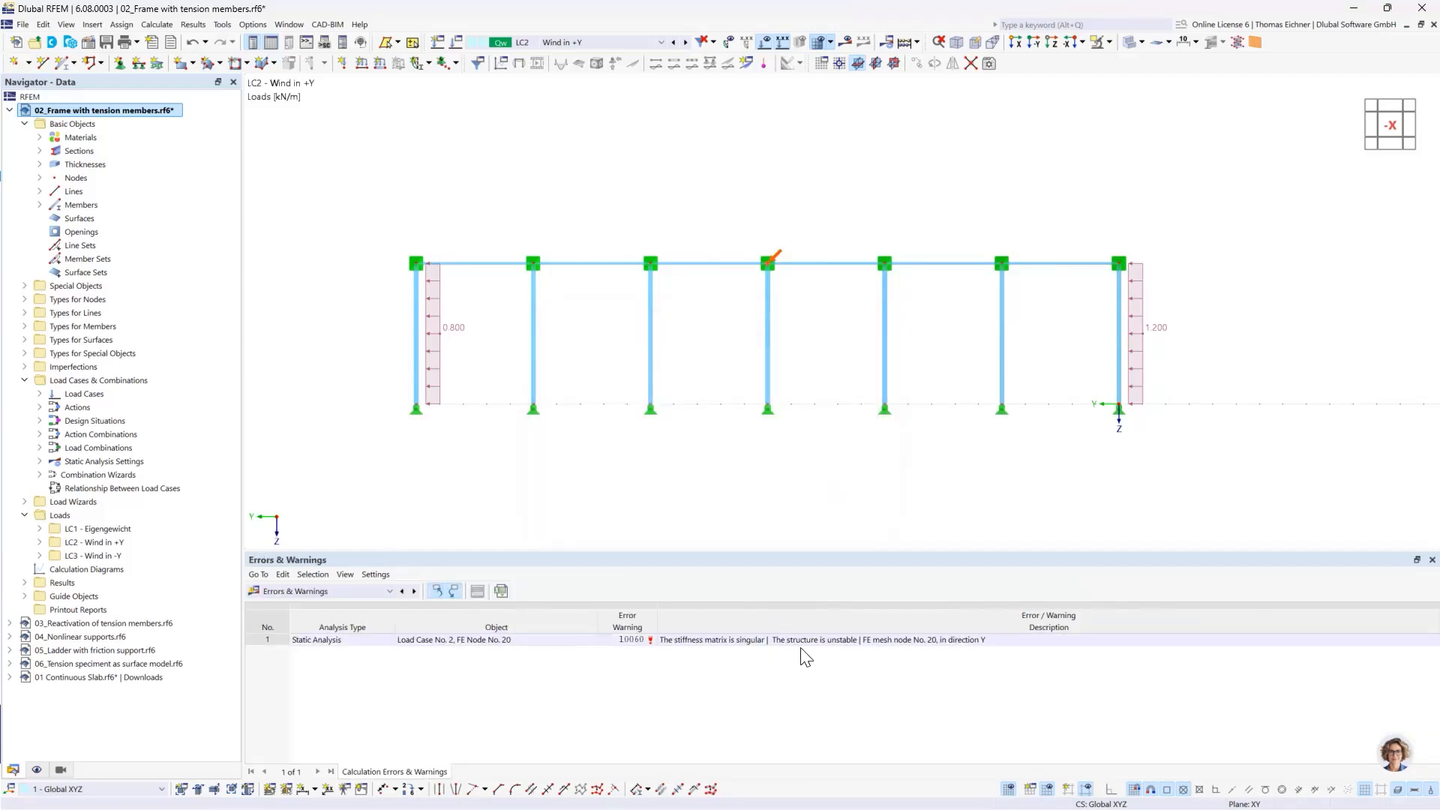
pyautogui.click(717, 635)
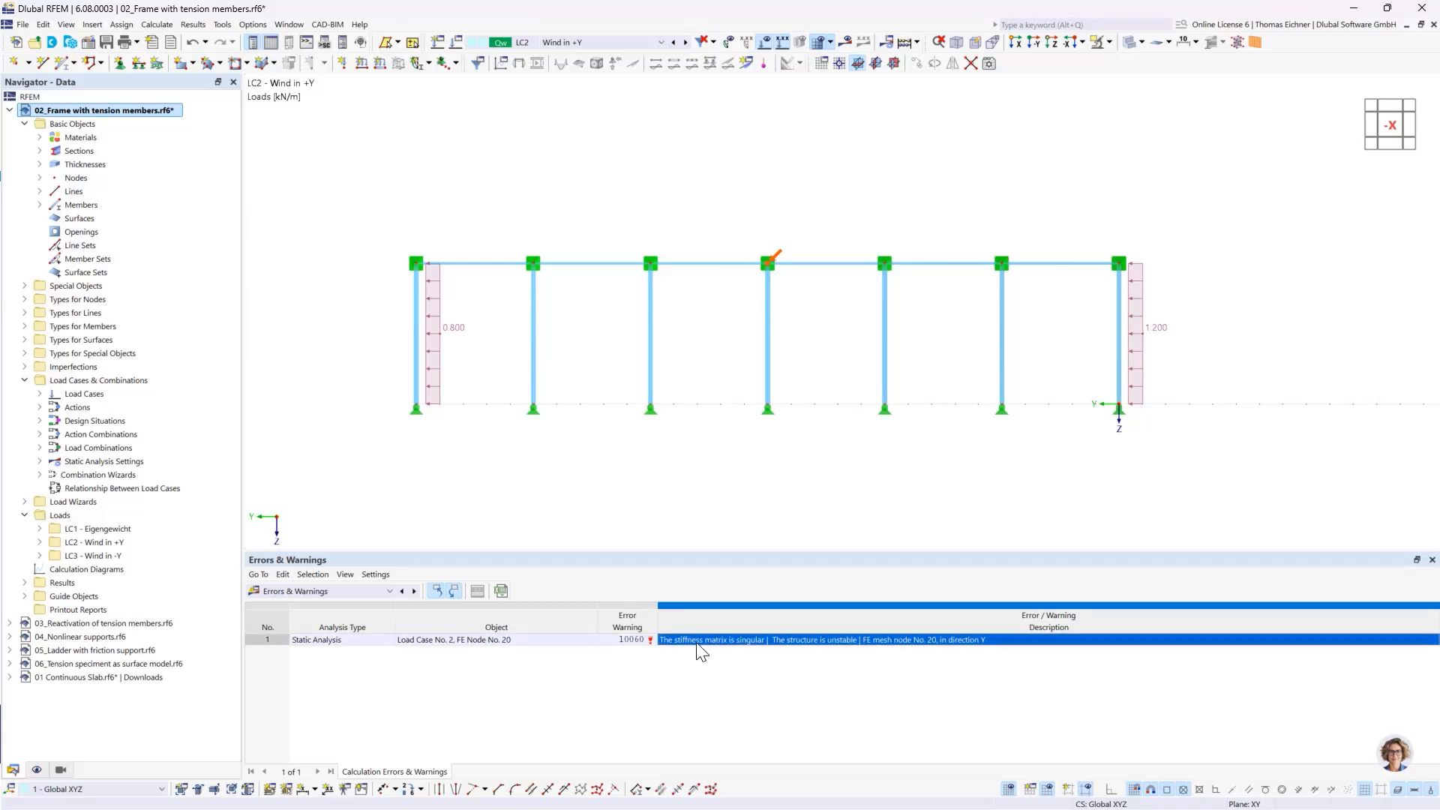
pyautogui.click(747, 672)
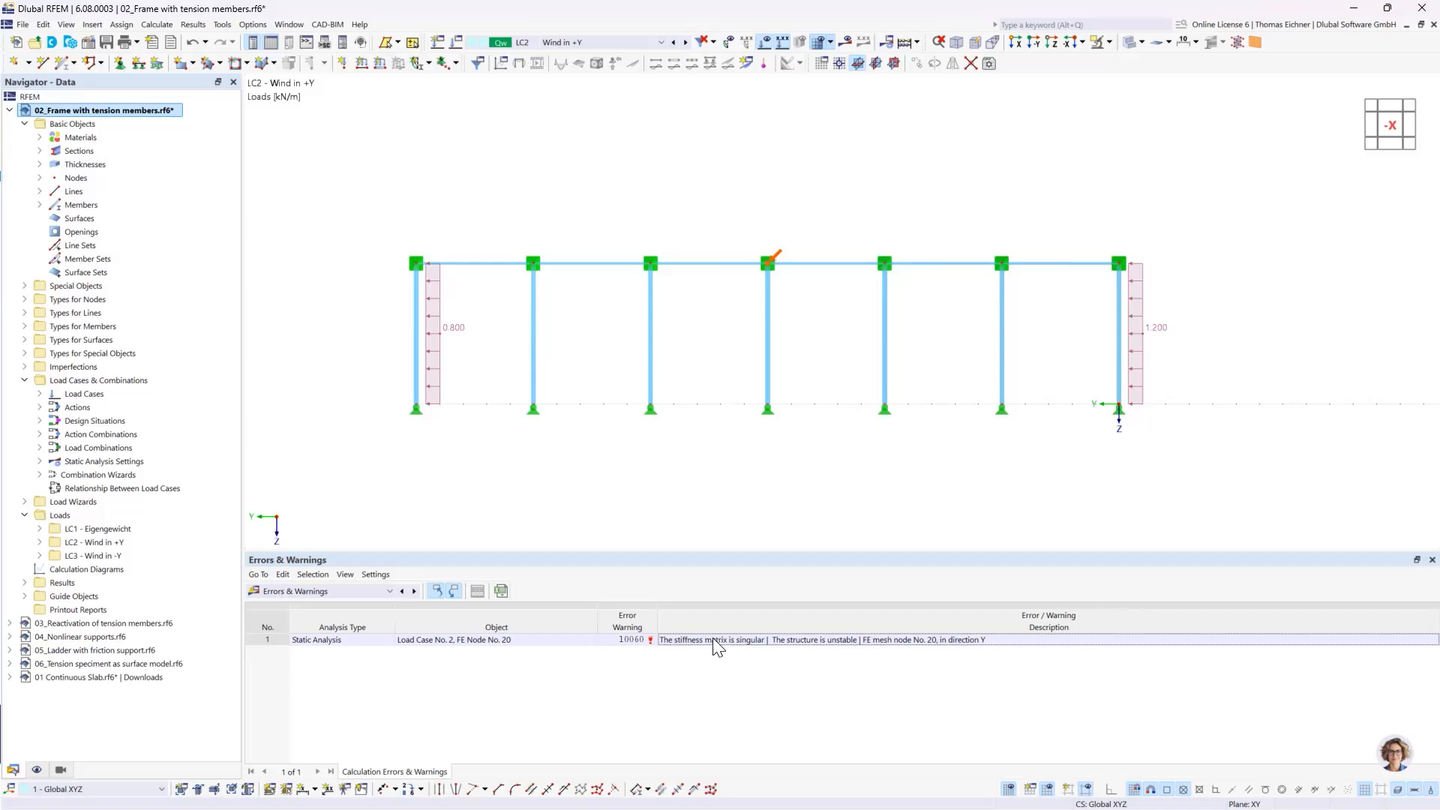
pyautogui.click(722, 642)
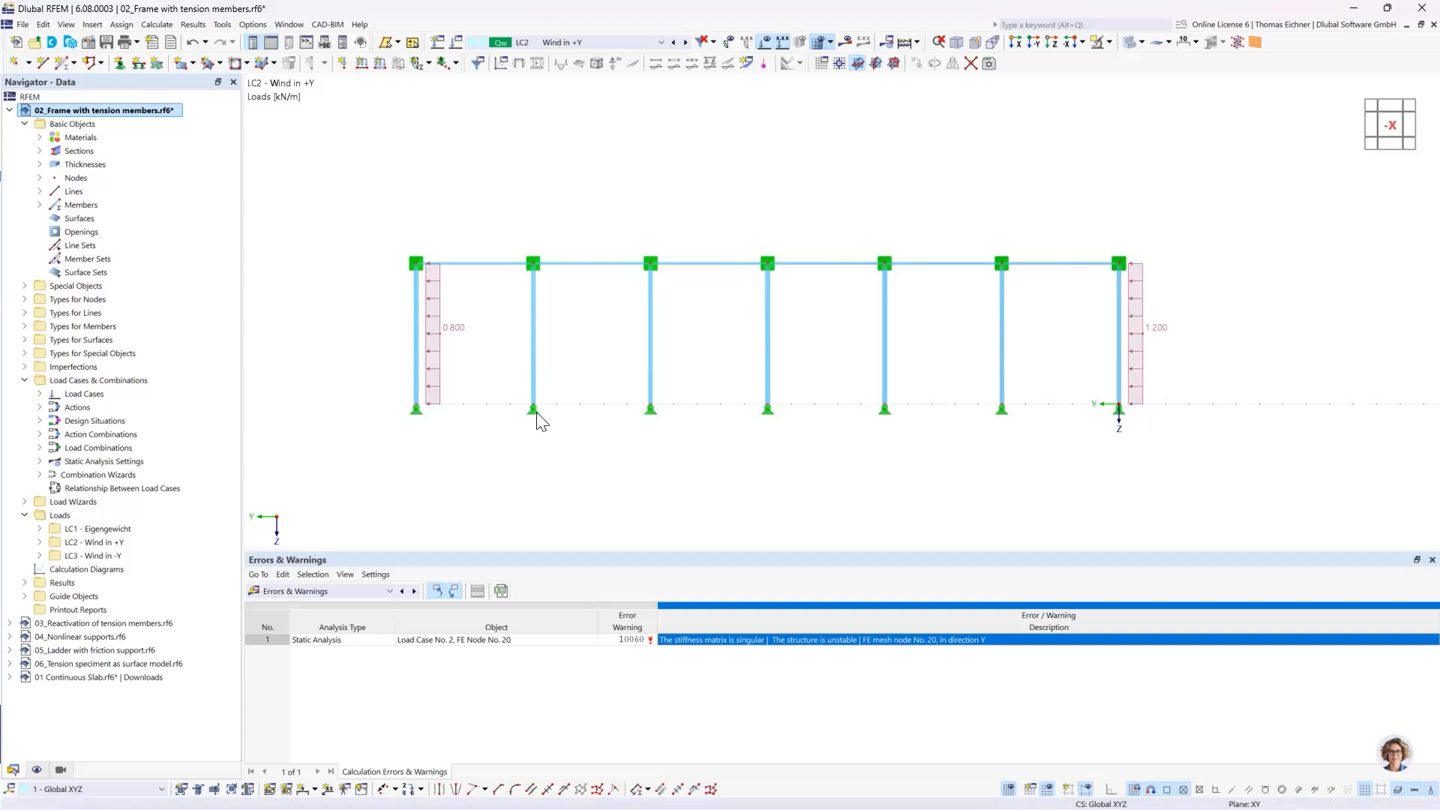
# Step: Undo both deletions to restore the diagonal bracing in the end bays
pyautogui.click(1118, 265)
pyautogui.click(193, 43)
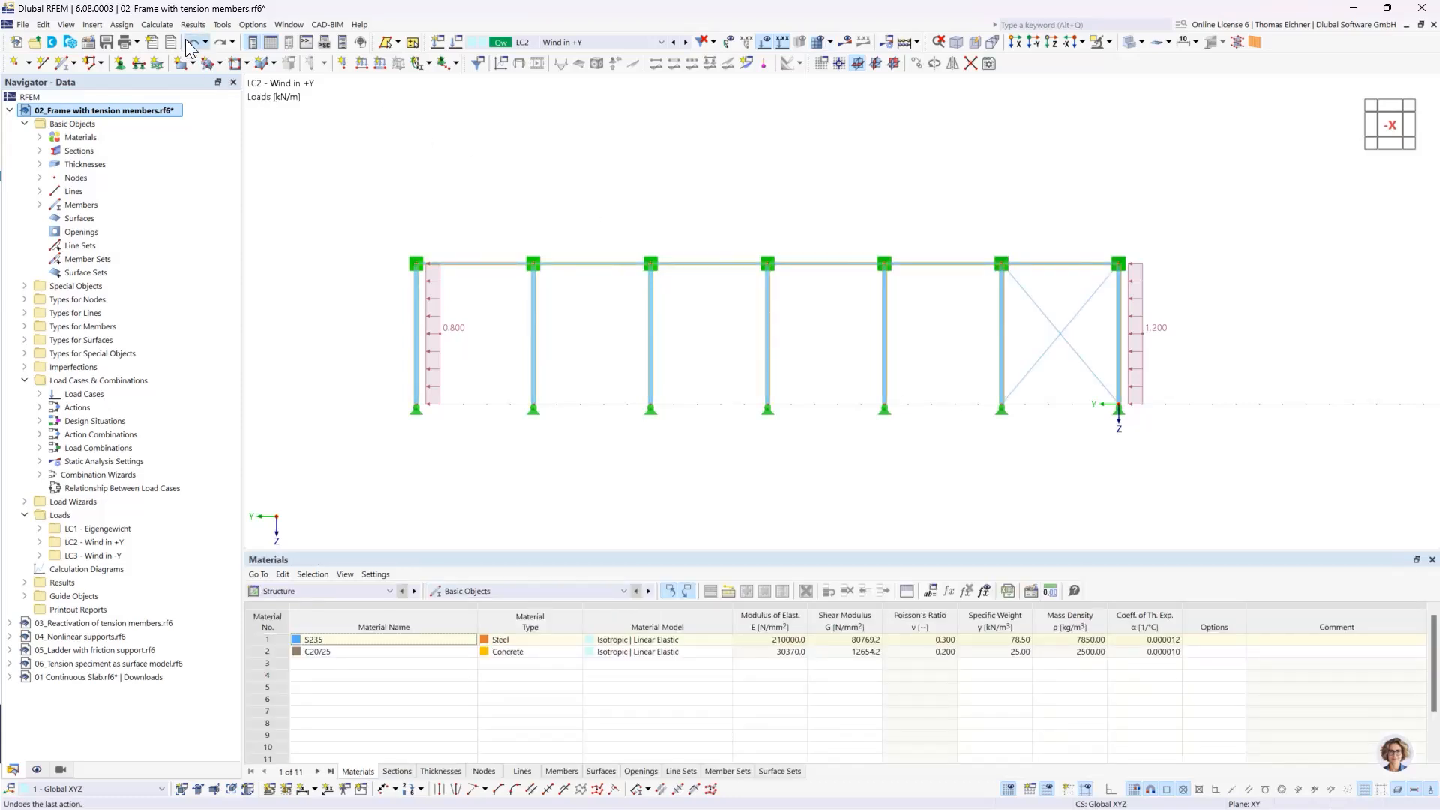
pyautogui.click(192, 44)
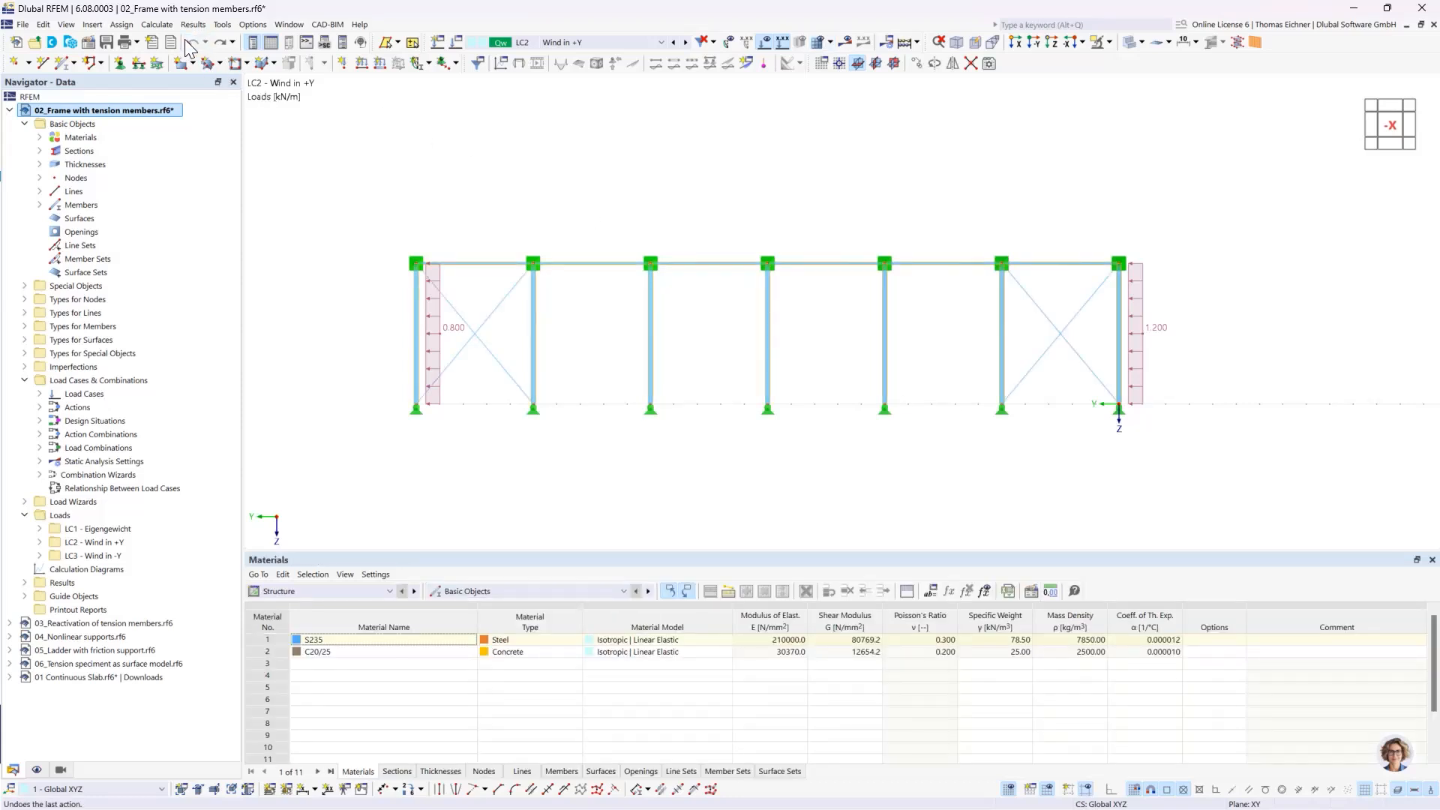
# Step: Open the nonlinearity definition assigned to truss member No. 15, a diagonal in the far +Y end bay
pyautogui.doubleClick(489, 322)
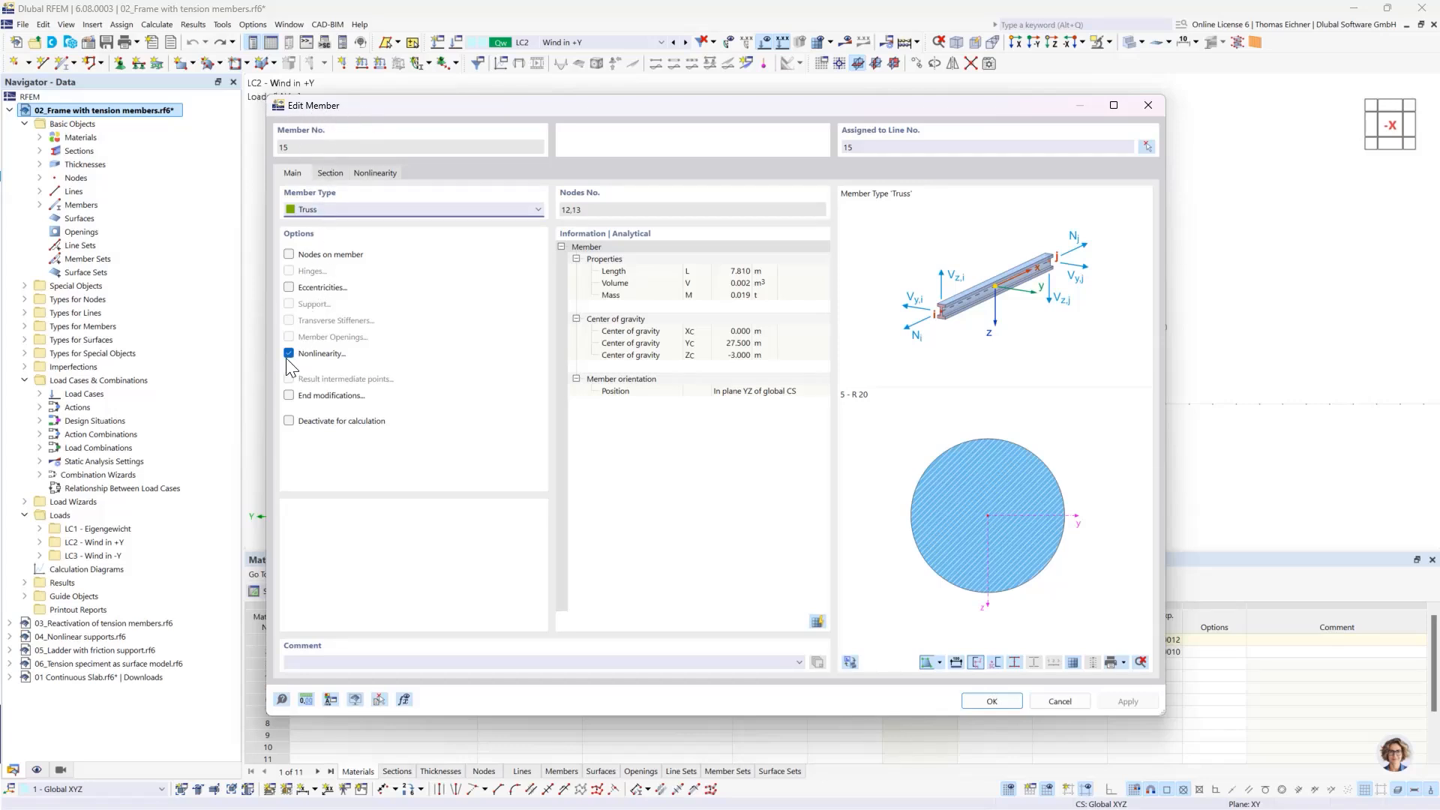
pyautogui.click(373, 174)
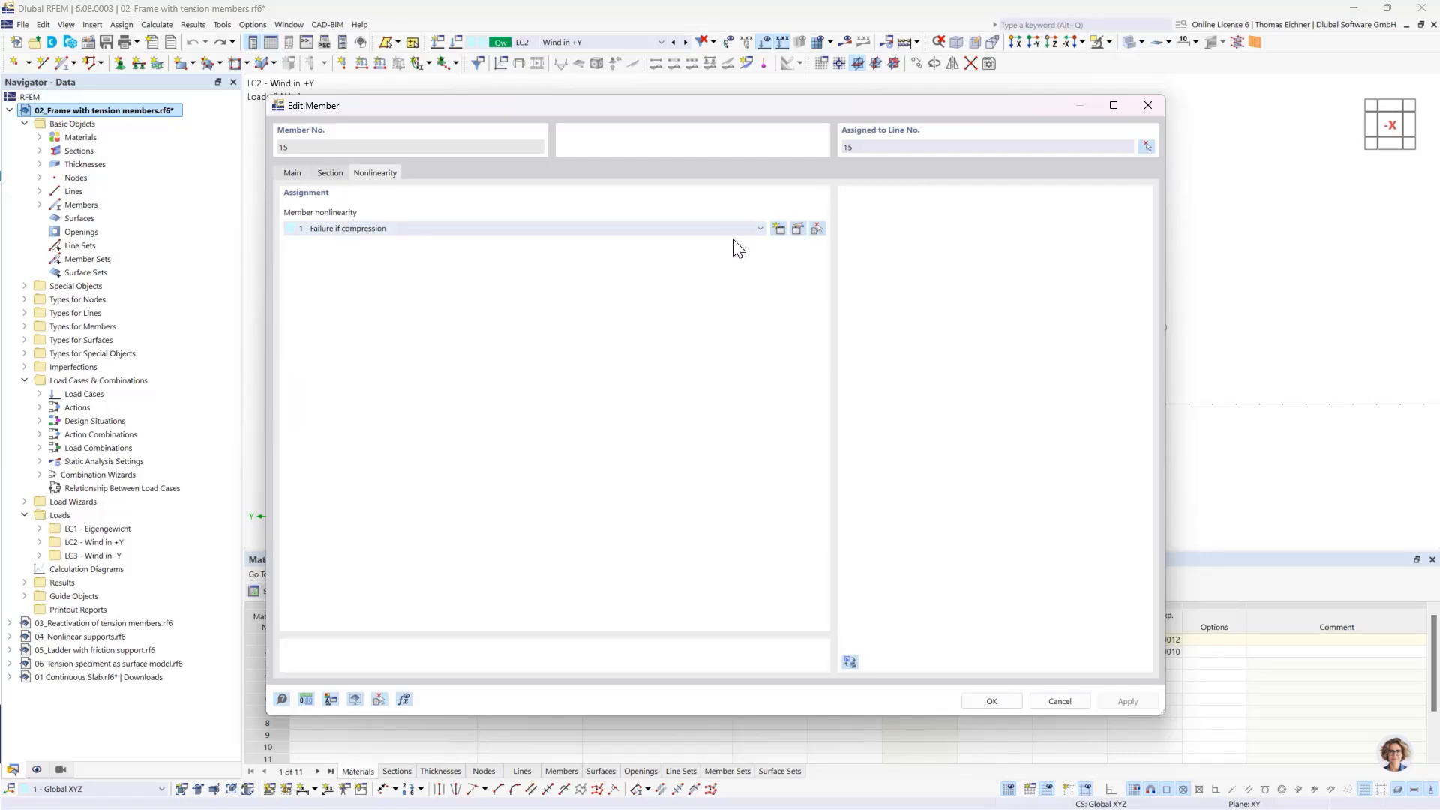
pyautogui.click(797, 229)
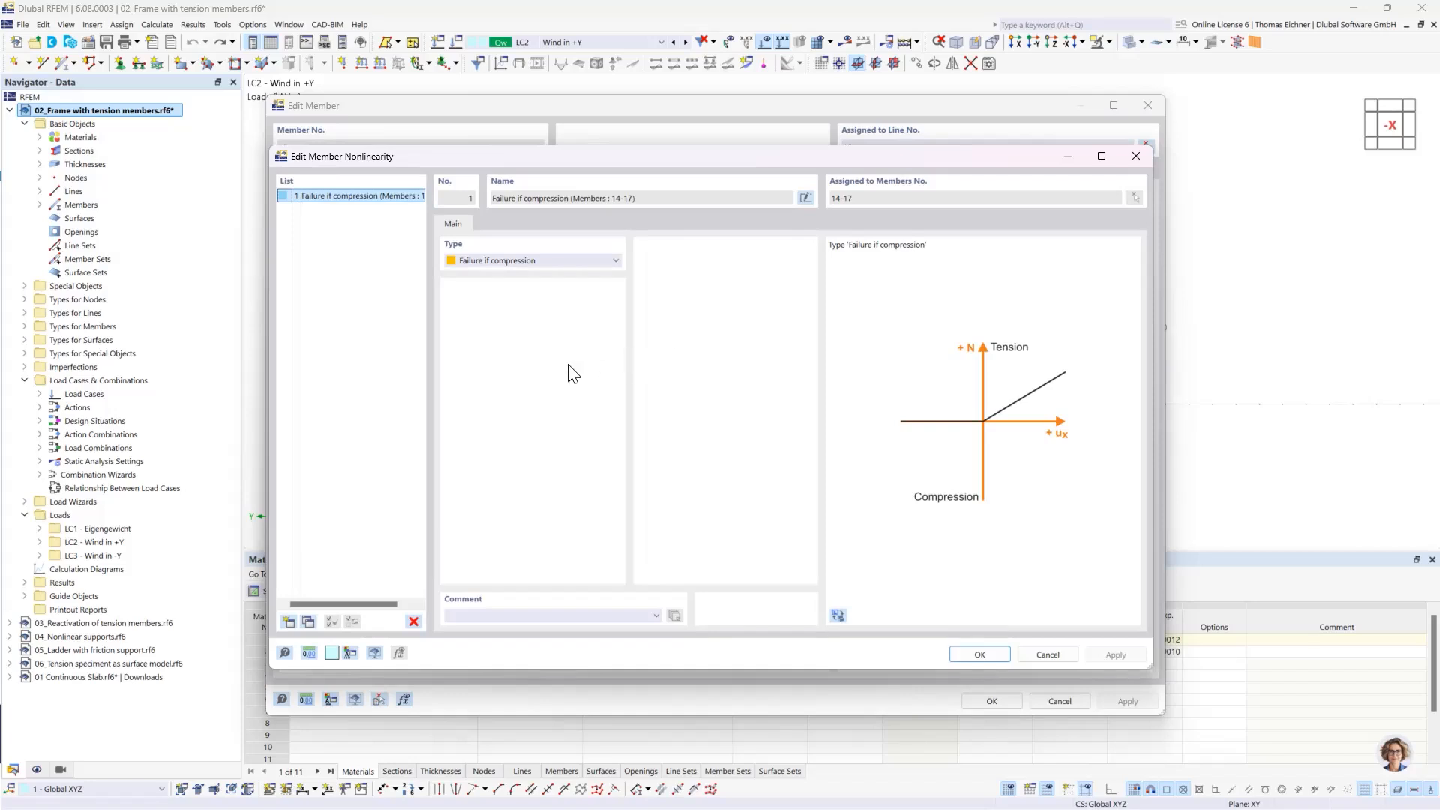
pyautogui.moveTo(546, 159); pyautogui.dragTo(562, 157)
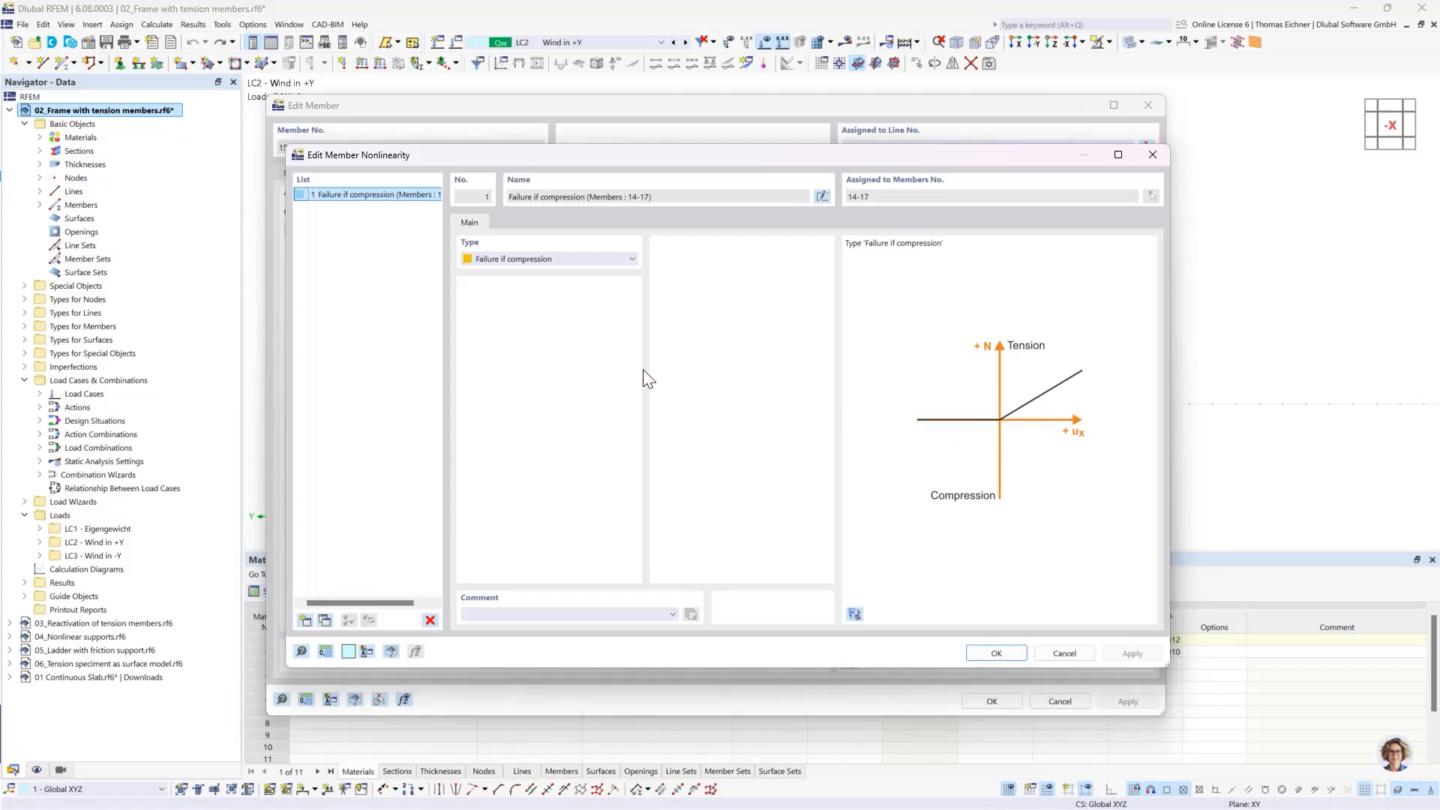
# Step: Switch the nonlinearity type of members 14-17 to Yielding to view its diagram, and return it to Failure if compression
pyautogui.click(585, 261)
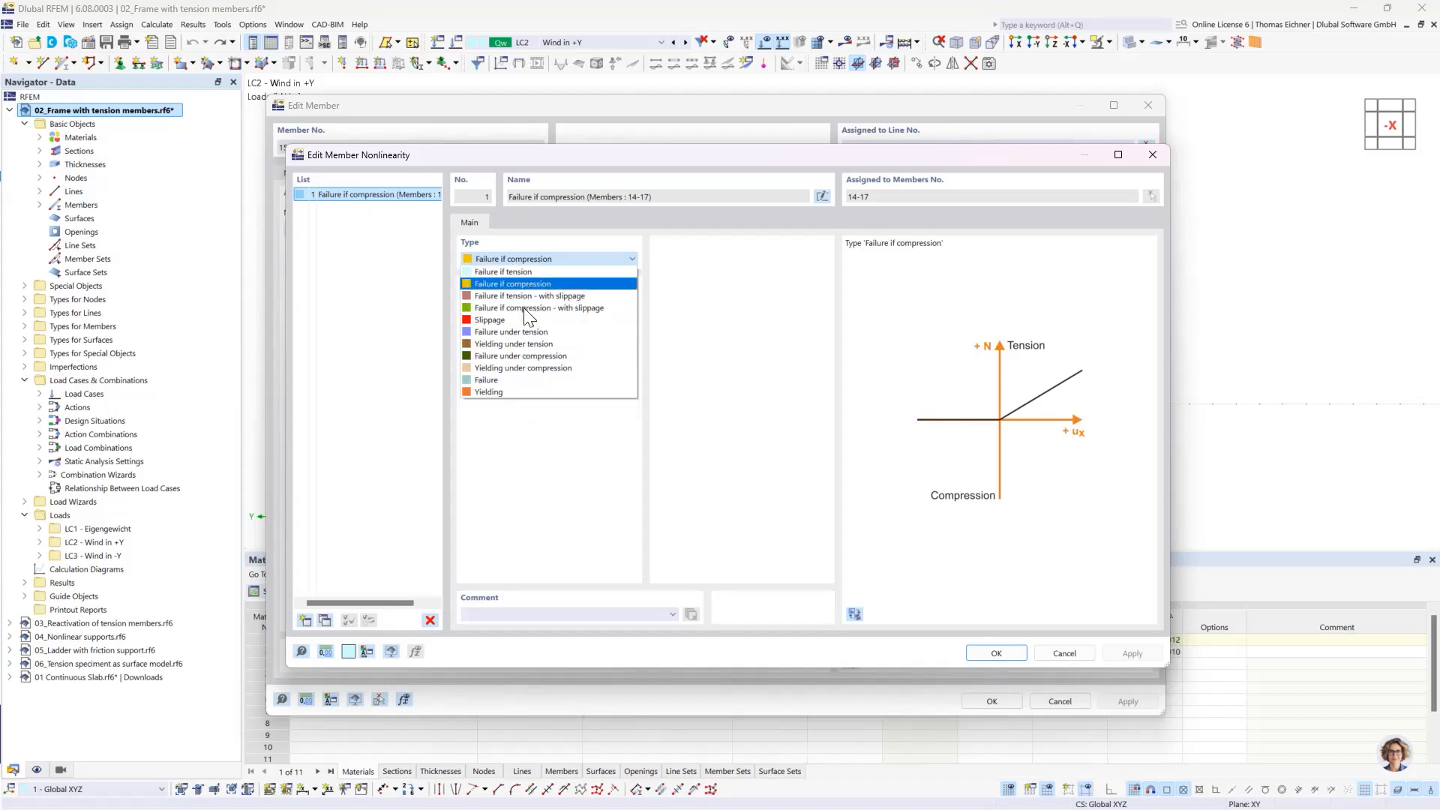
pyautogui.click(507, 391)
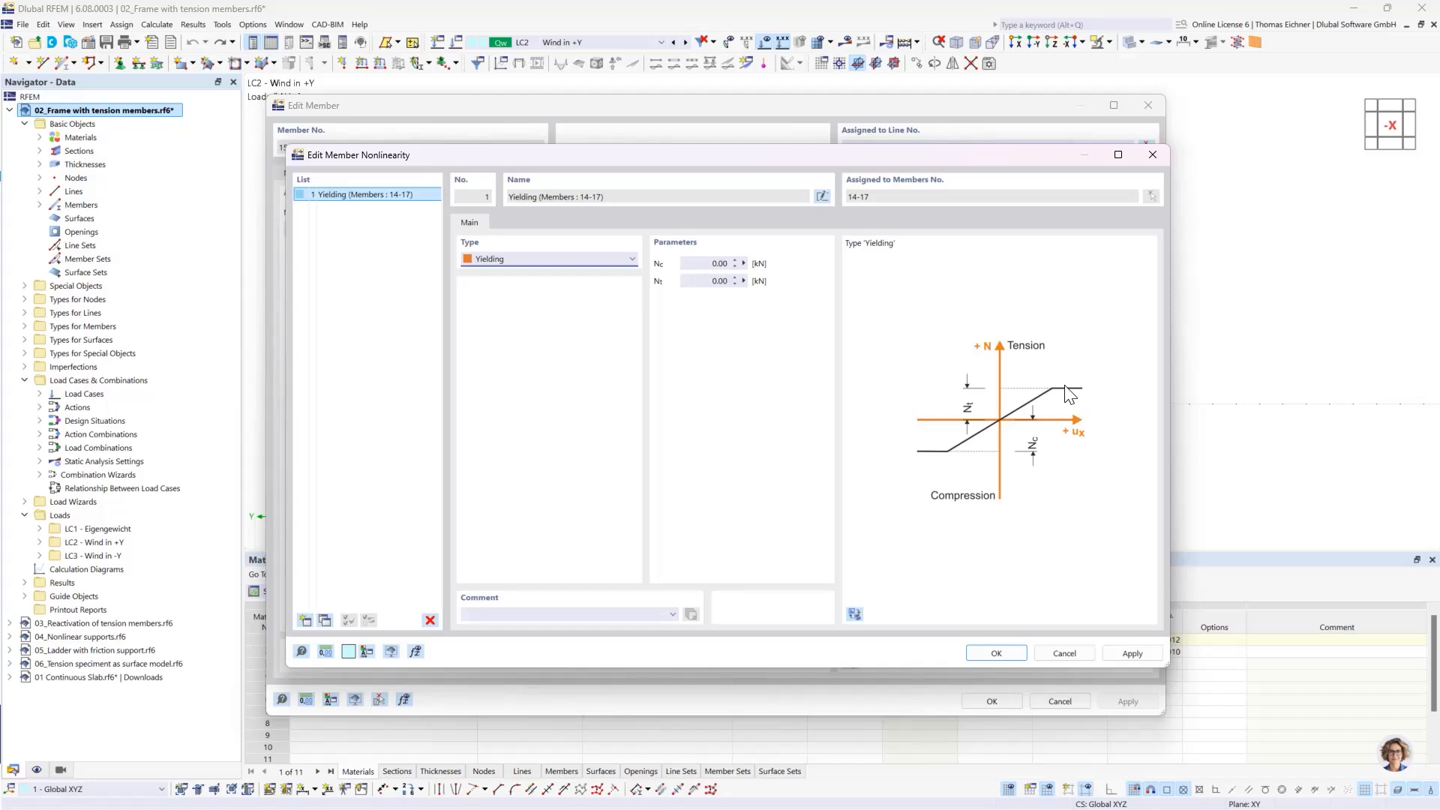
pyautogui.click(559, 259)
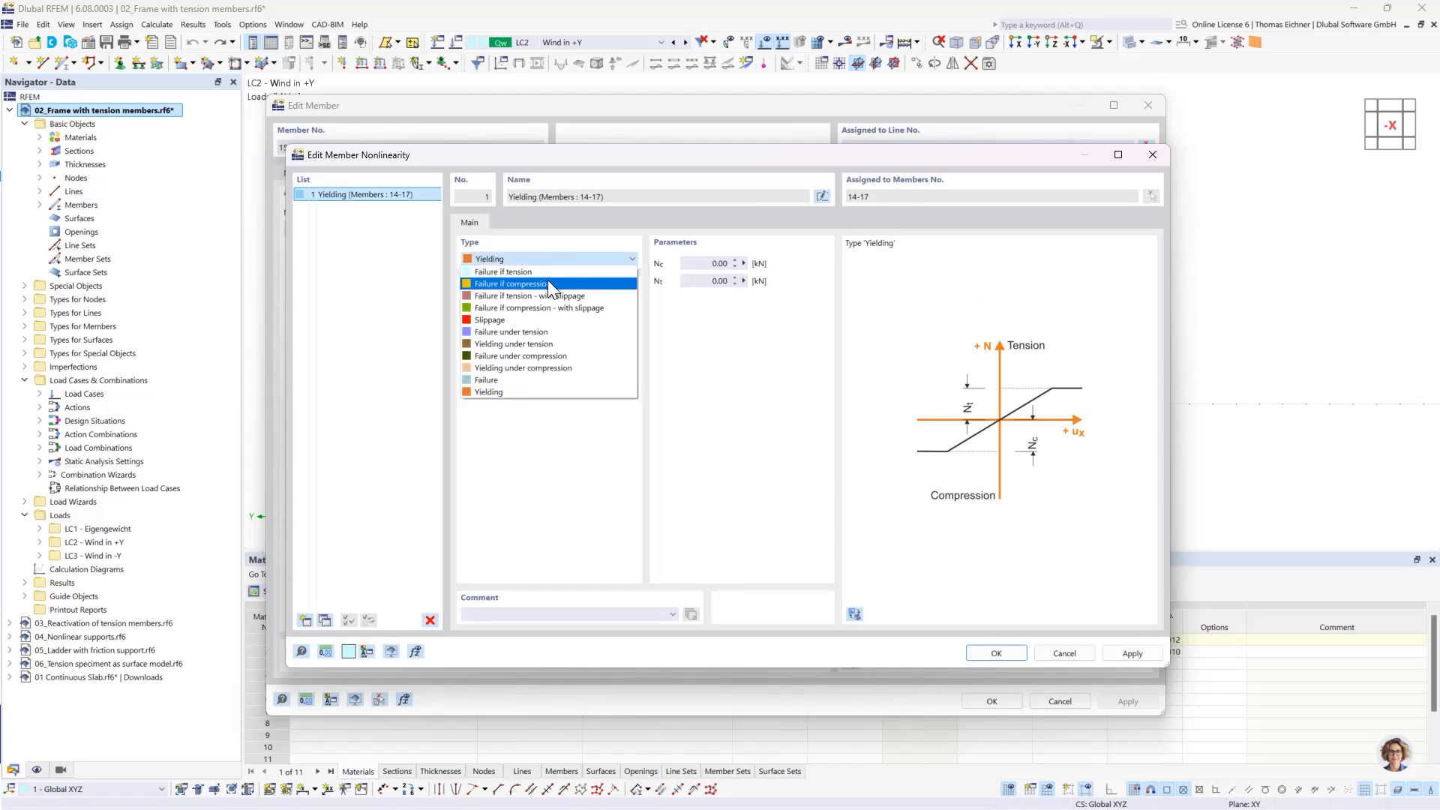
pyautogui.click(551, 282)
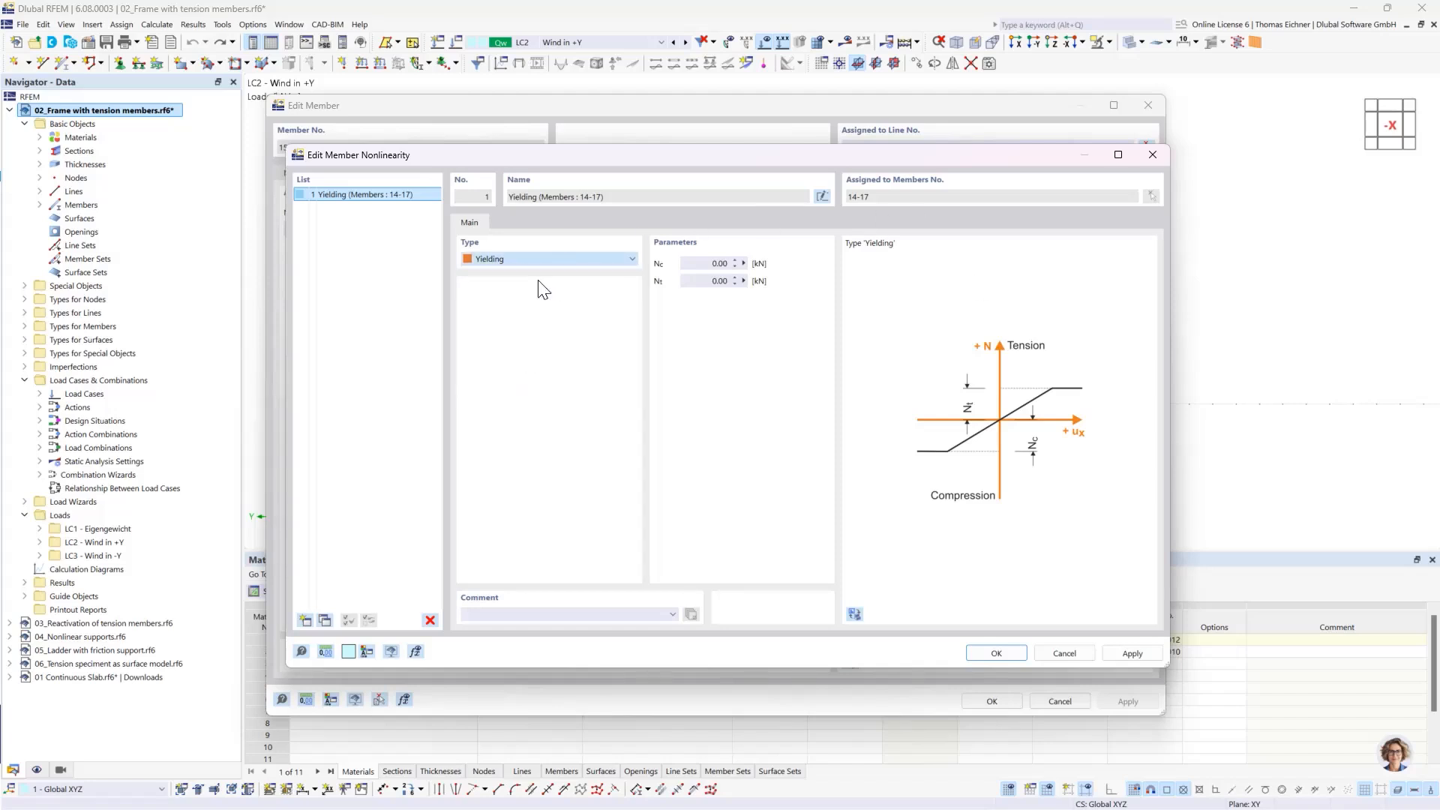
pyautogui.click(994, 654)
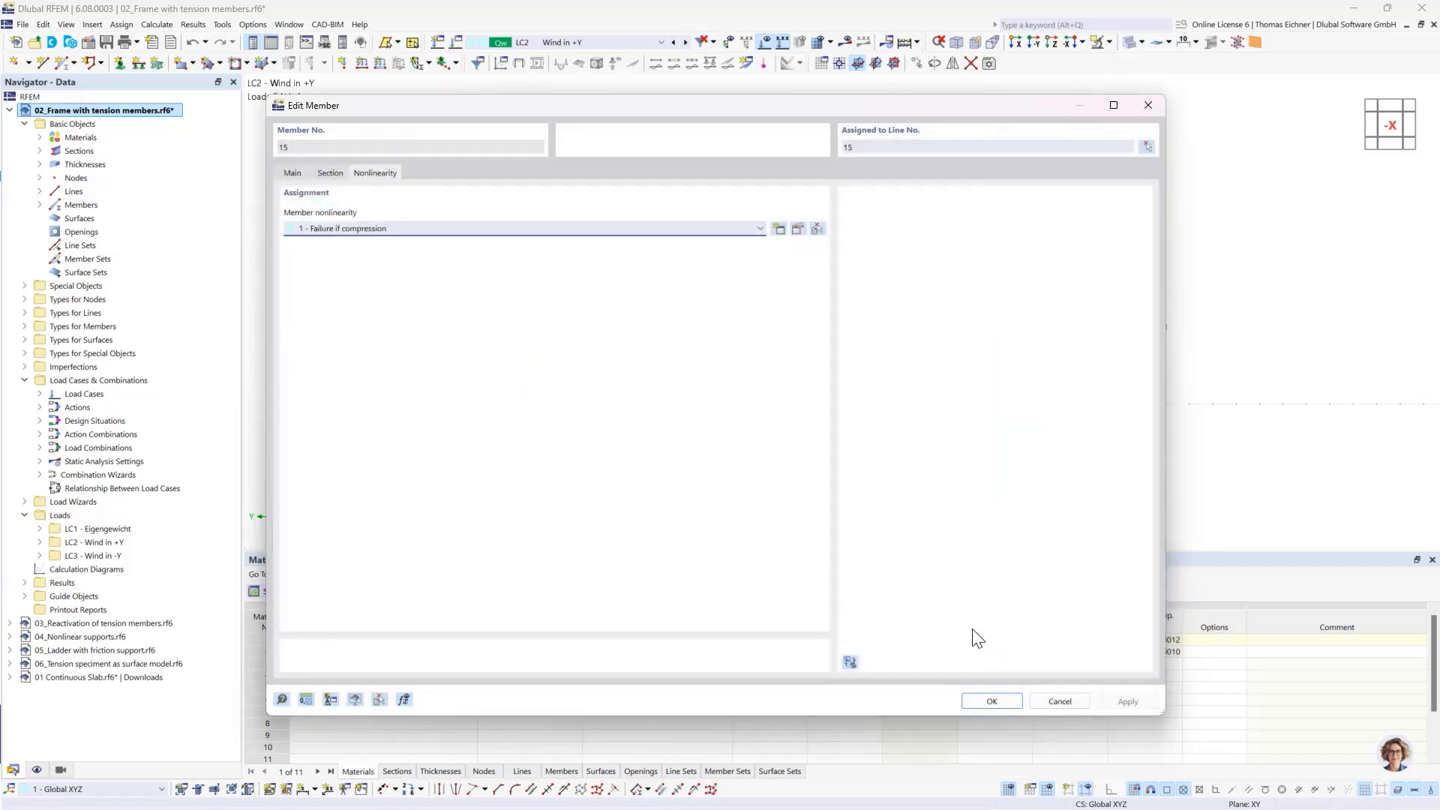
# Step: Look through the available member types for truss member No. 15 and leave its definition without changing the type
pyautogui.click(293, 174)
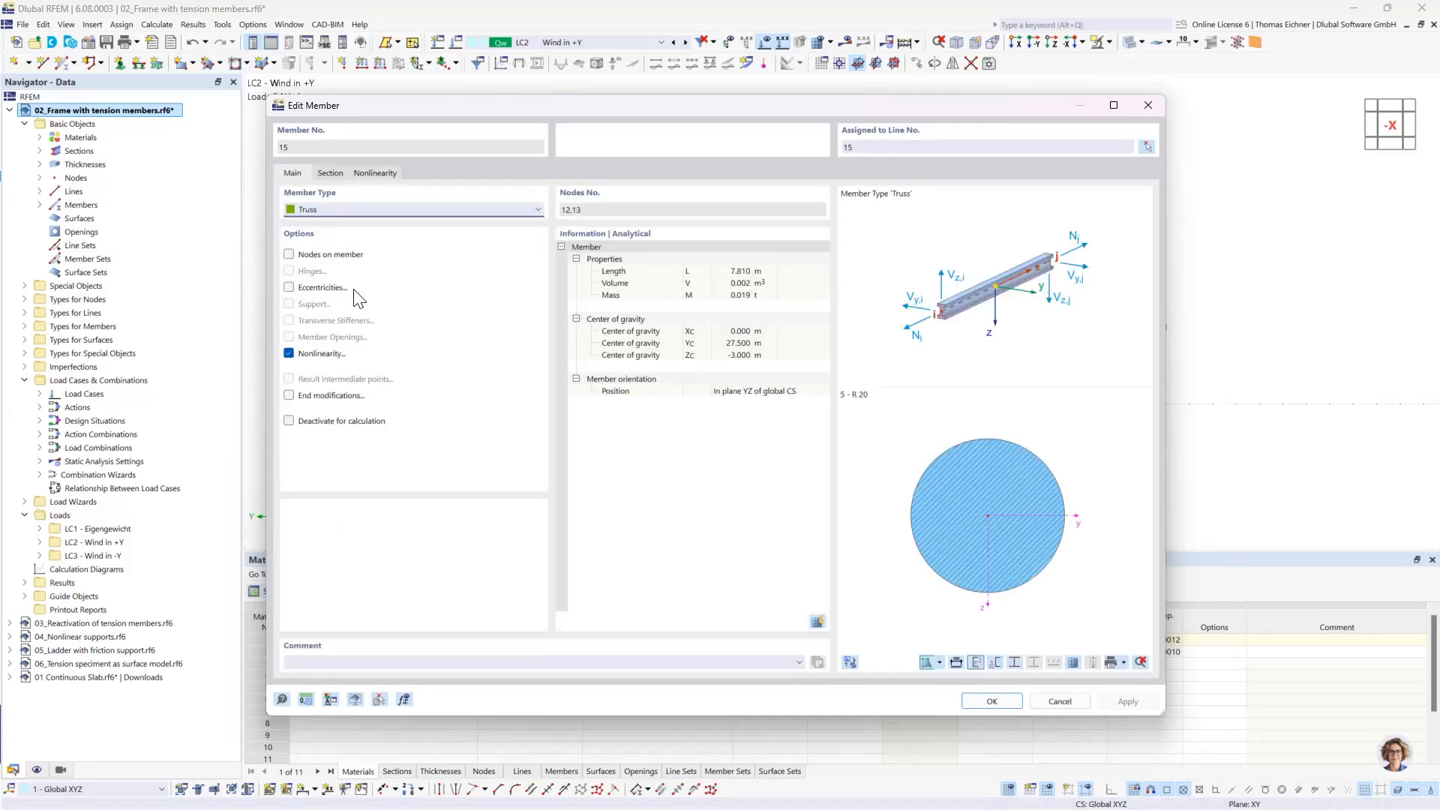
pyautogui.click(428, 209)
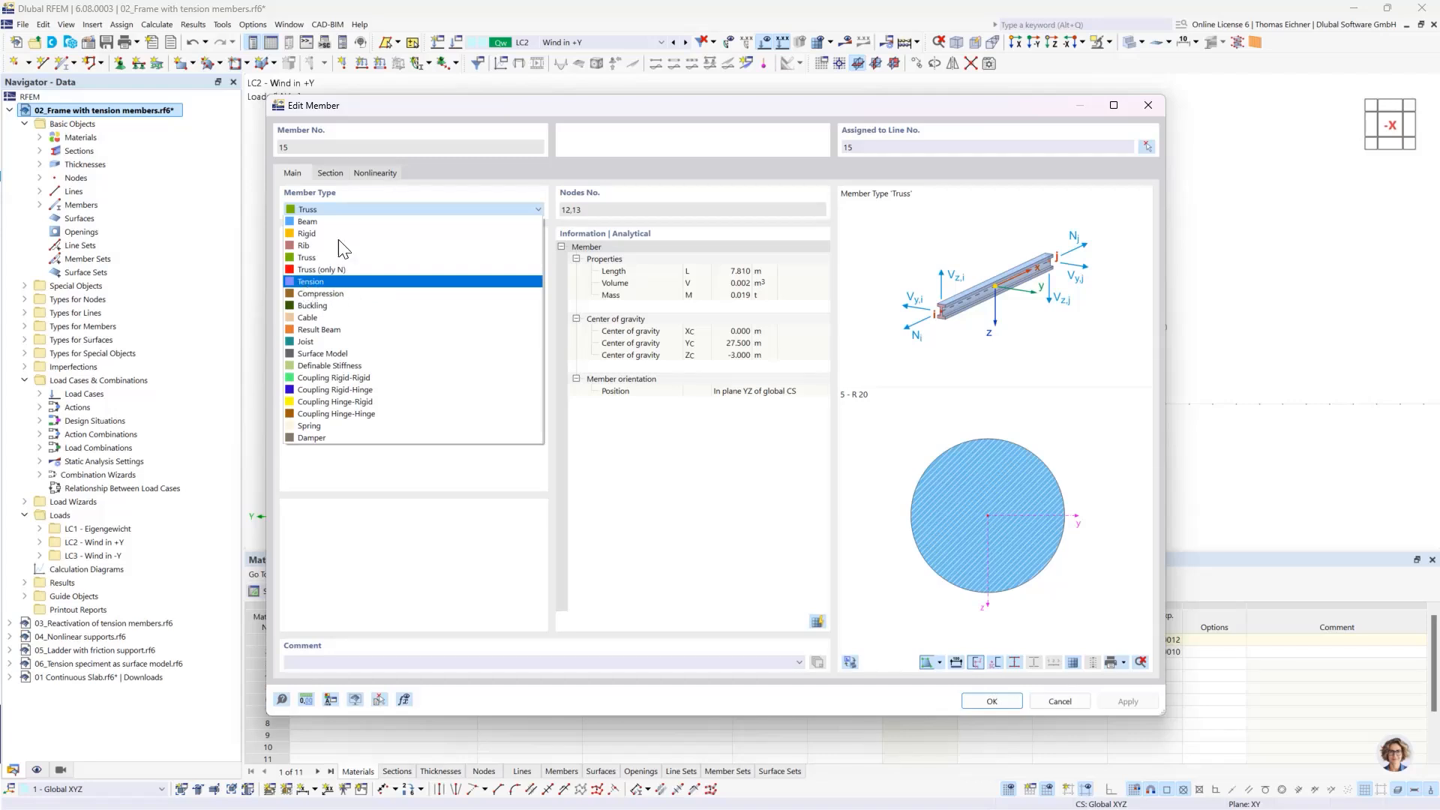
pyautogui.click(343, 210)
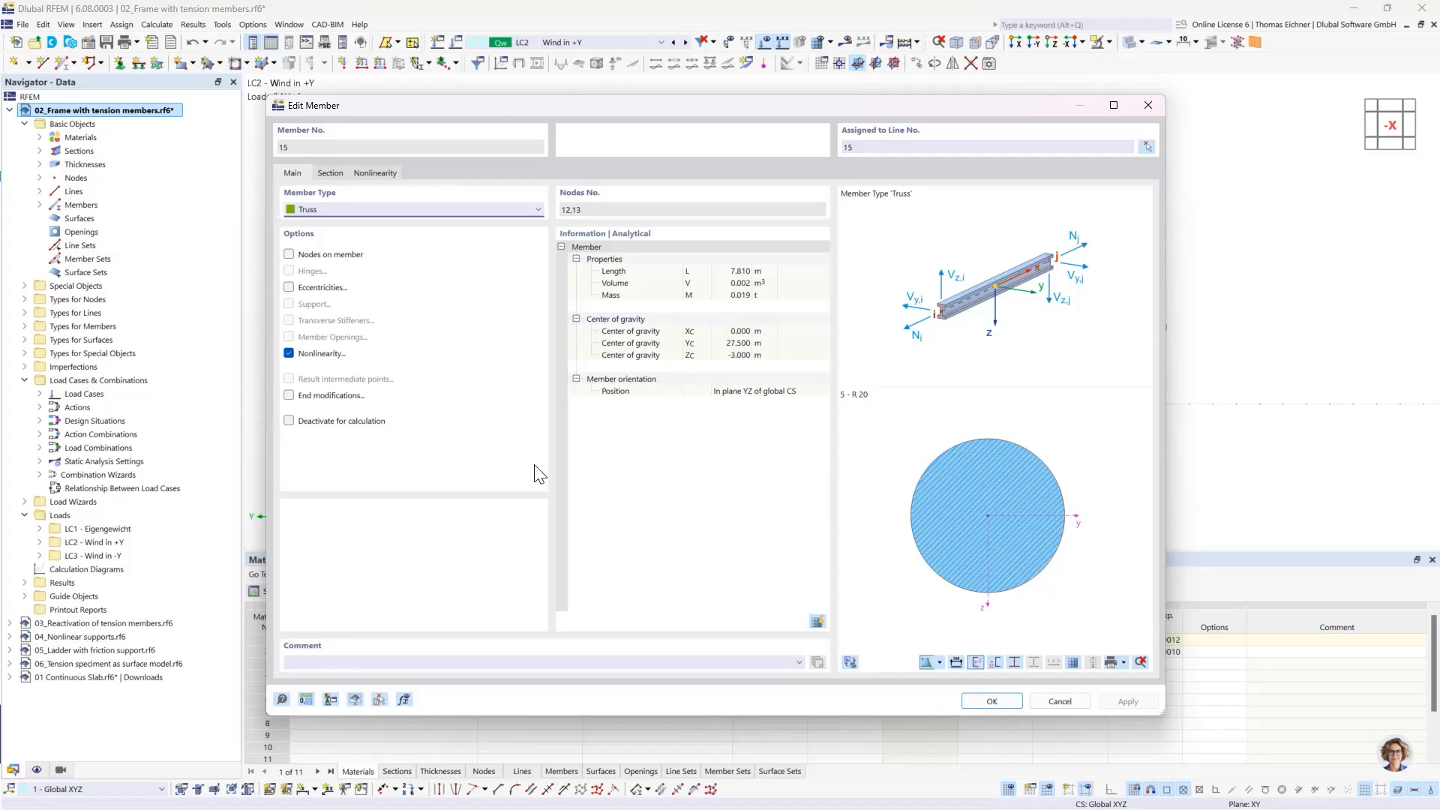
pyautogui.press('Escape')
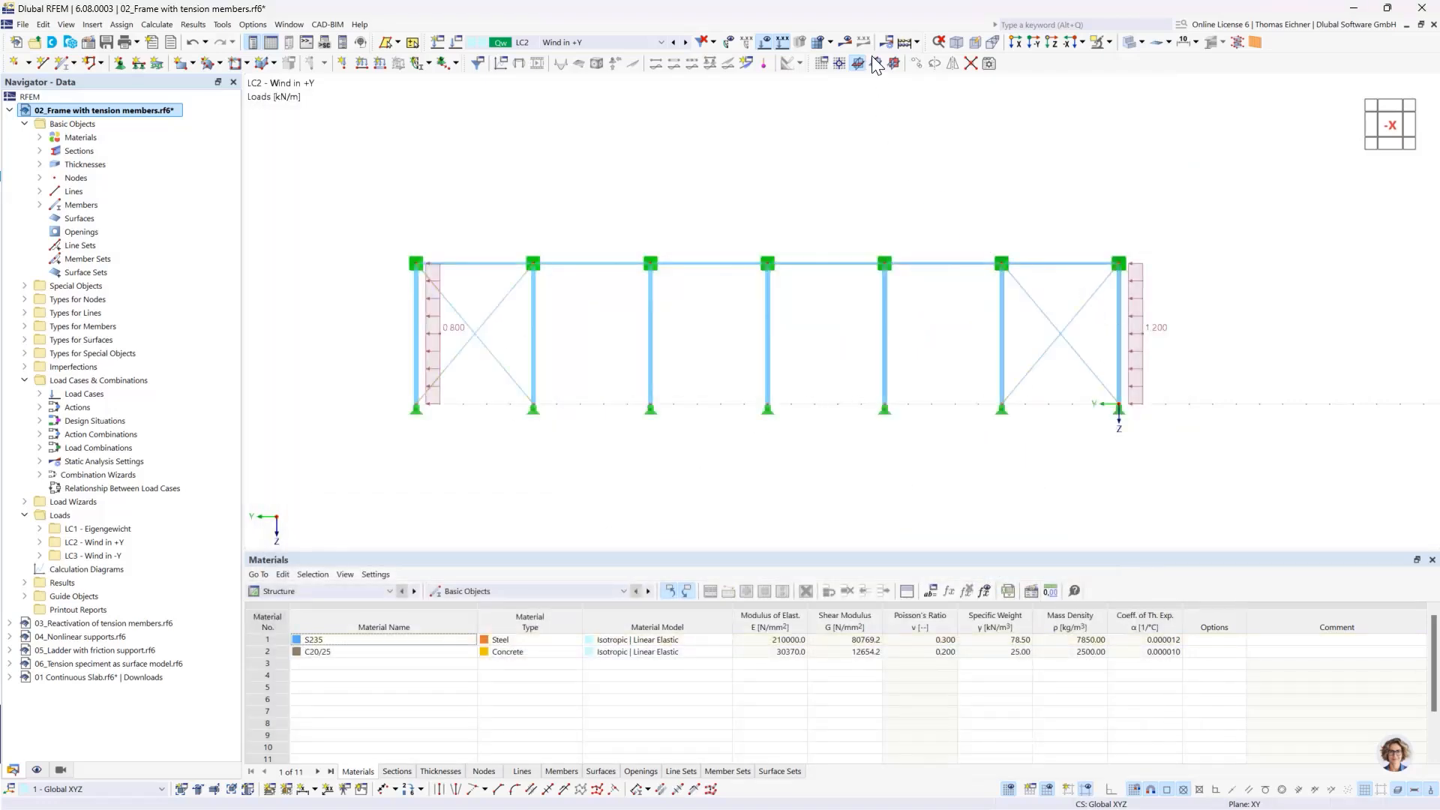
# Step: Calculate LC2 wind in +Y and show the support reactions with the axial forces N in the end bay at the origin
pyautogui.click(846, 43)
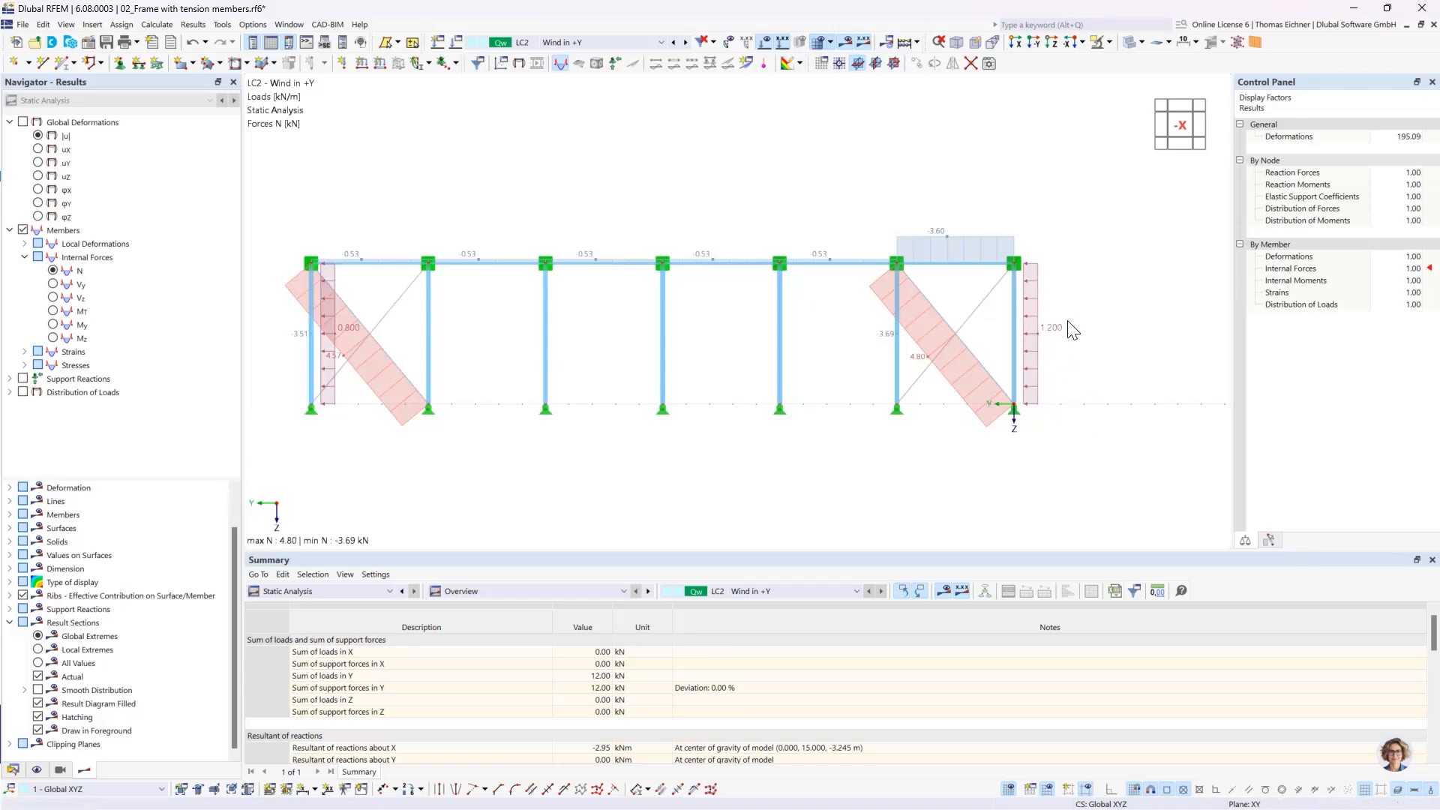
pyautogui.scroll(1, 1005, 275)
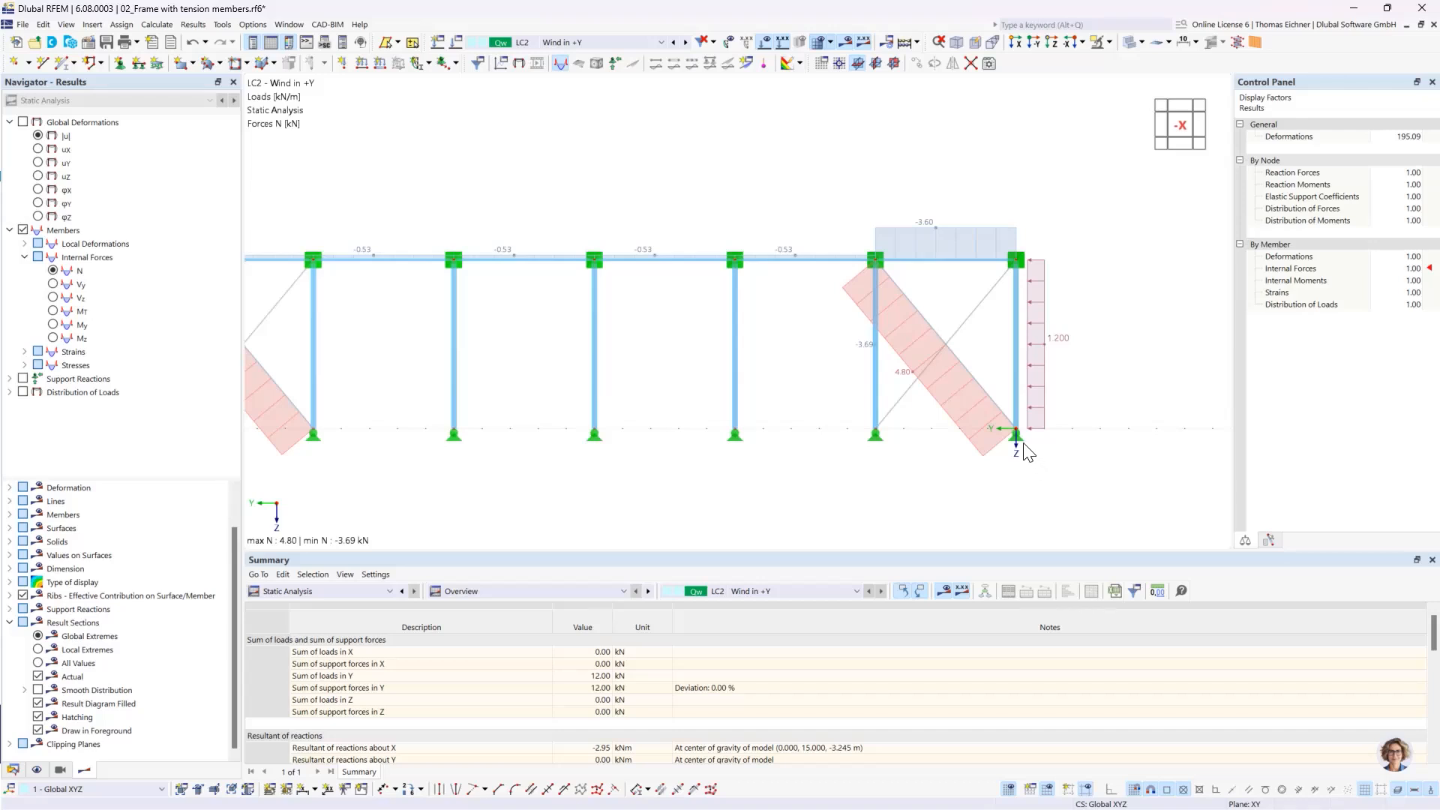
pyautogui.click(23, 379)
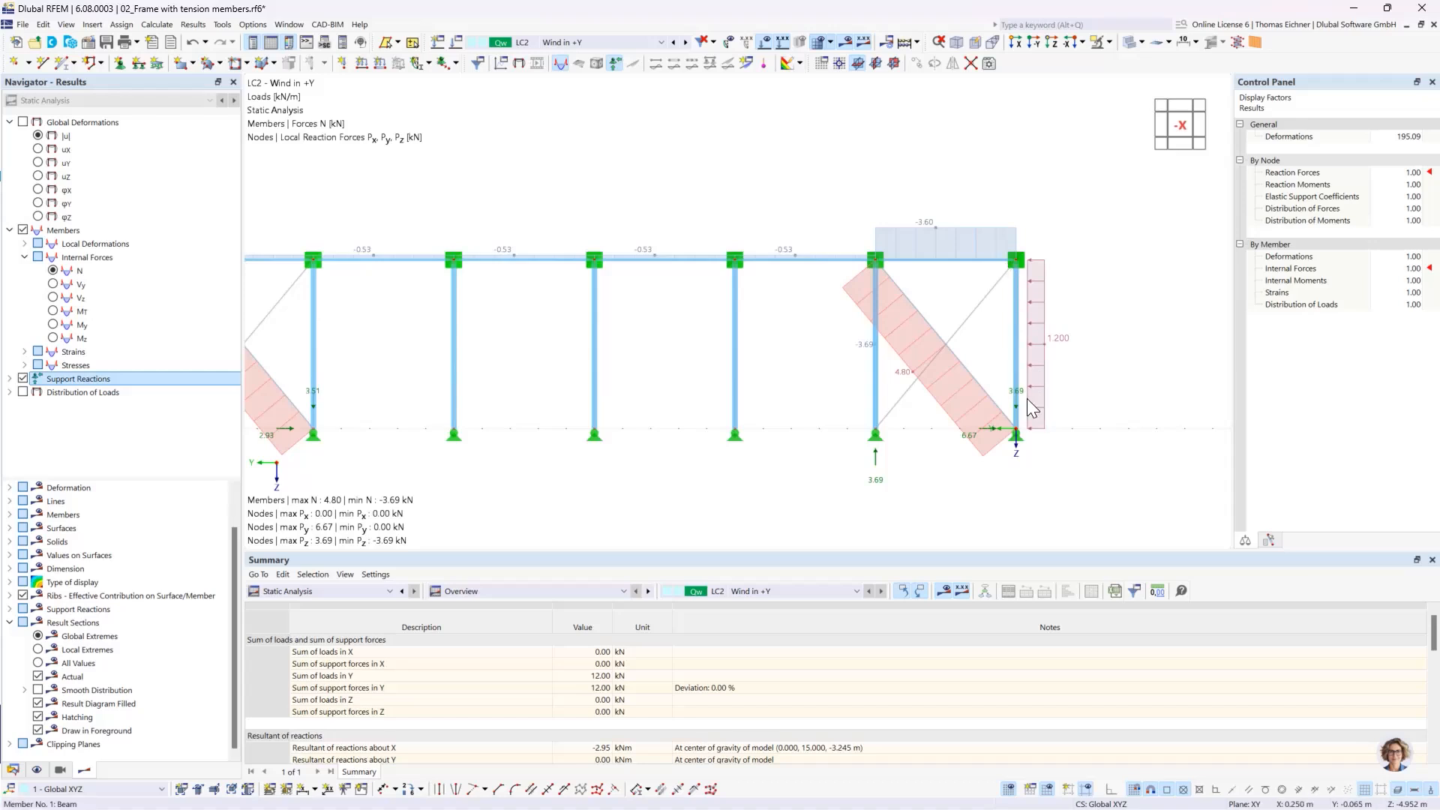
pyautogui.click(1014, 262)
pyautogui.click(879, 267)
pyautogui.scroll(2, 975, 352)
pyautogui.scroll(1, 969, 359)
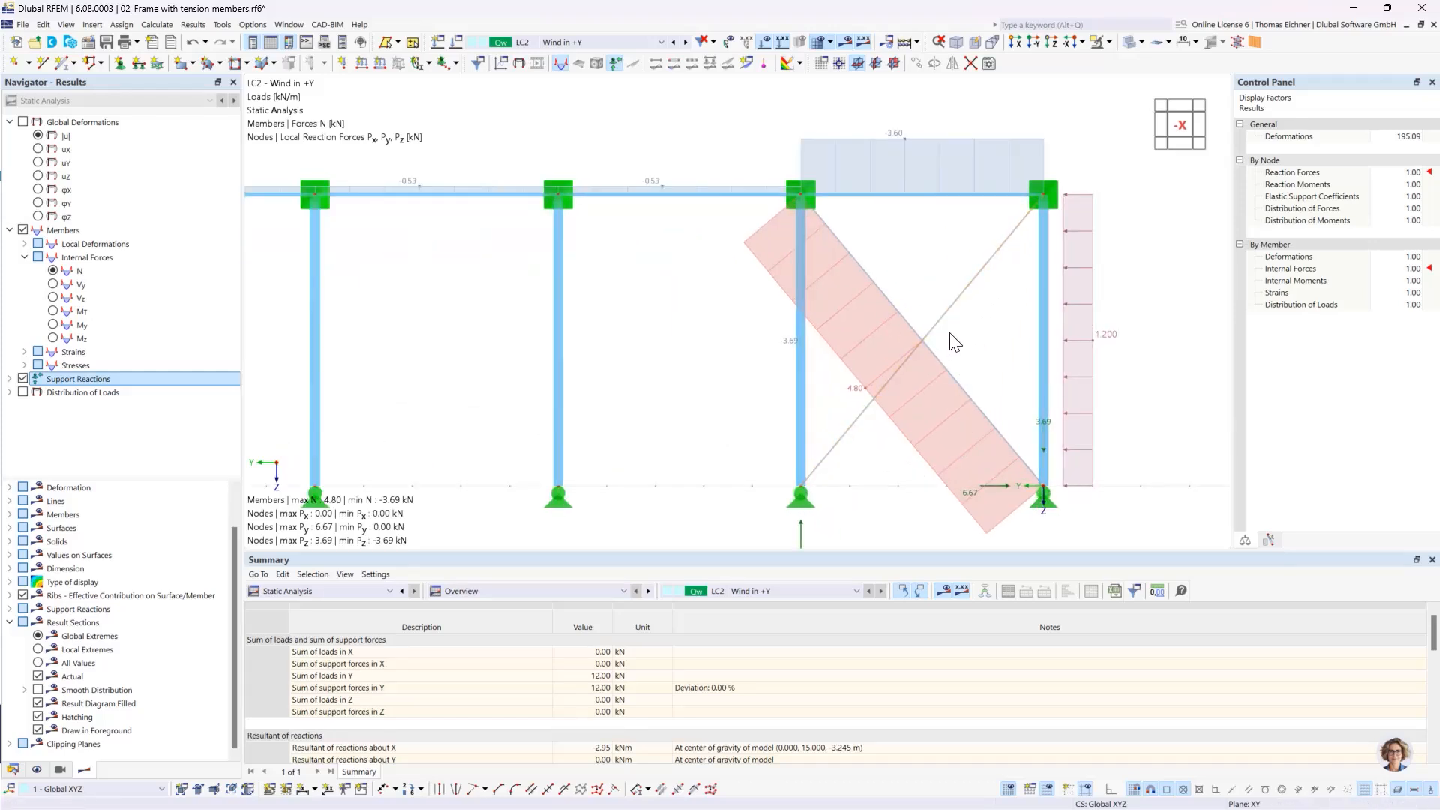
pyautogui.scroll(-1, 930, 330)
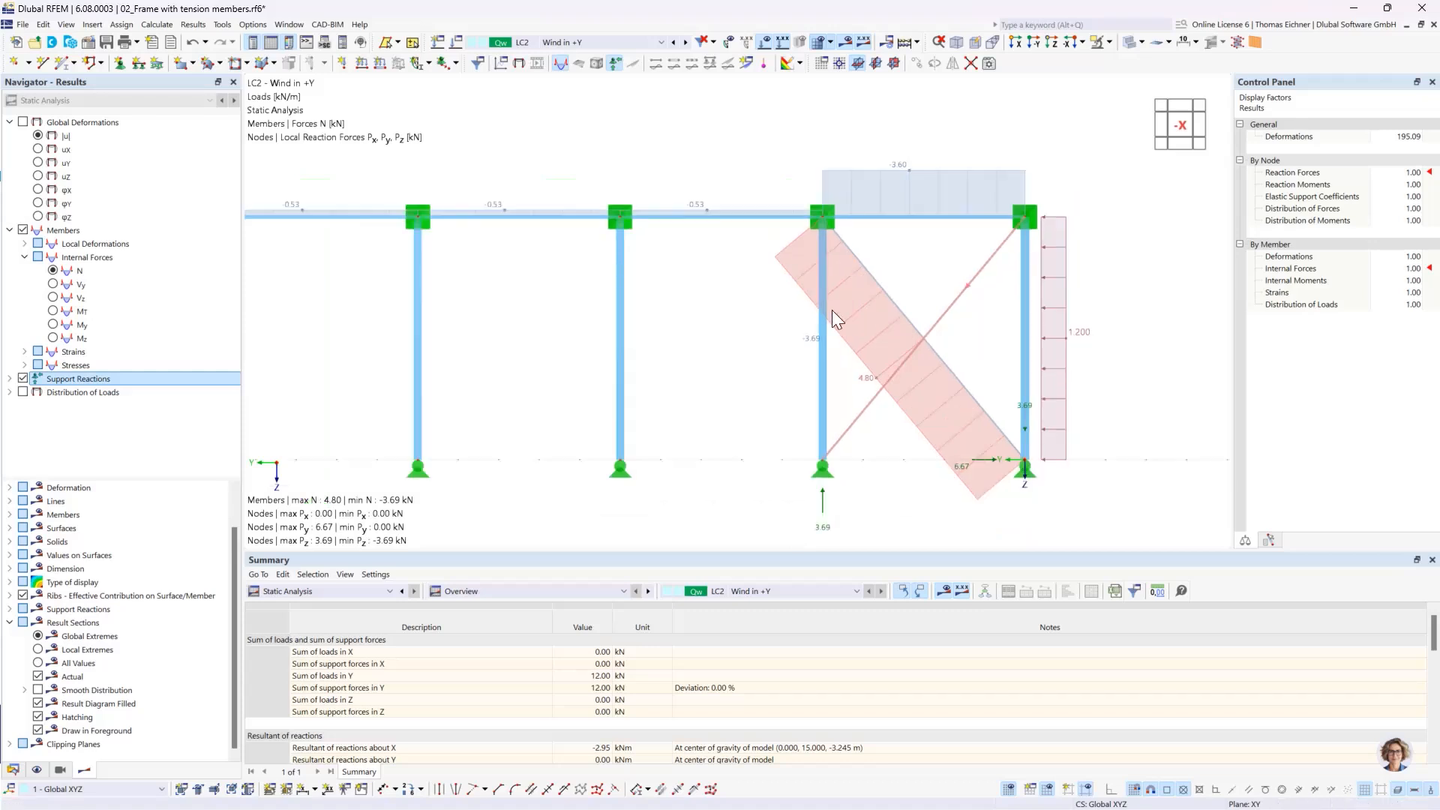
# Step: Show the global deformations |u| and raise their display factor to 512, finally reducing it to 128
pyautogui.click(37, 135)
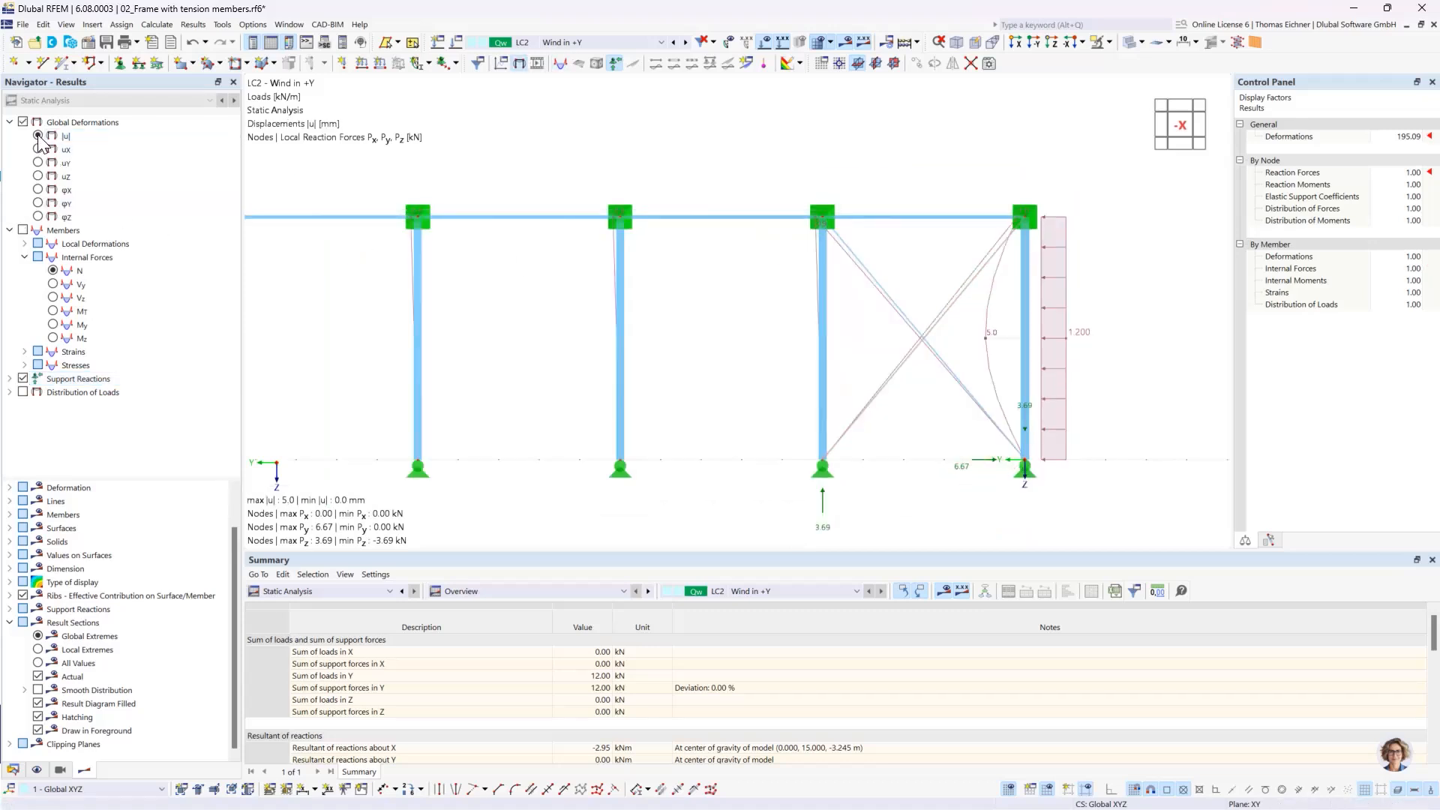
pyautogui.click(1395, 137)
pyautogui.click(1416, 134)
pyautogui.click(1416, 134)
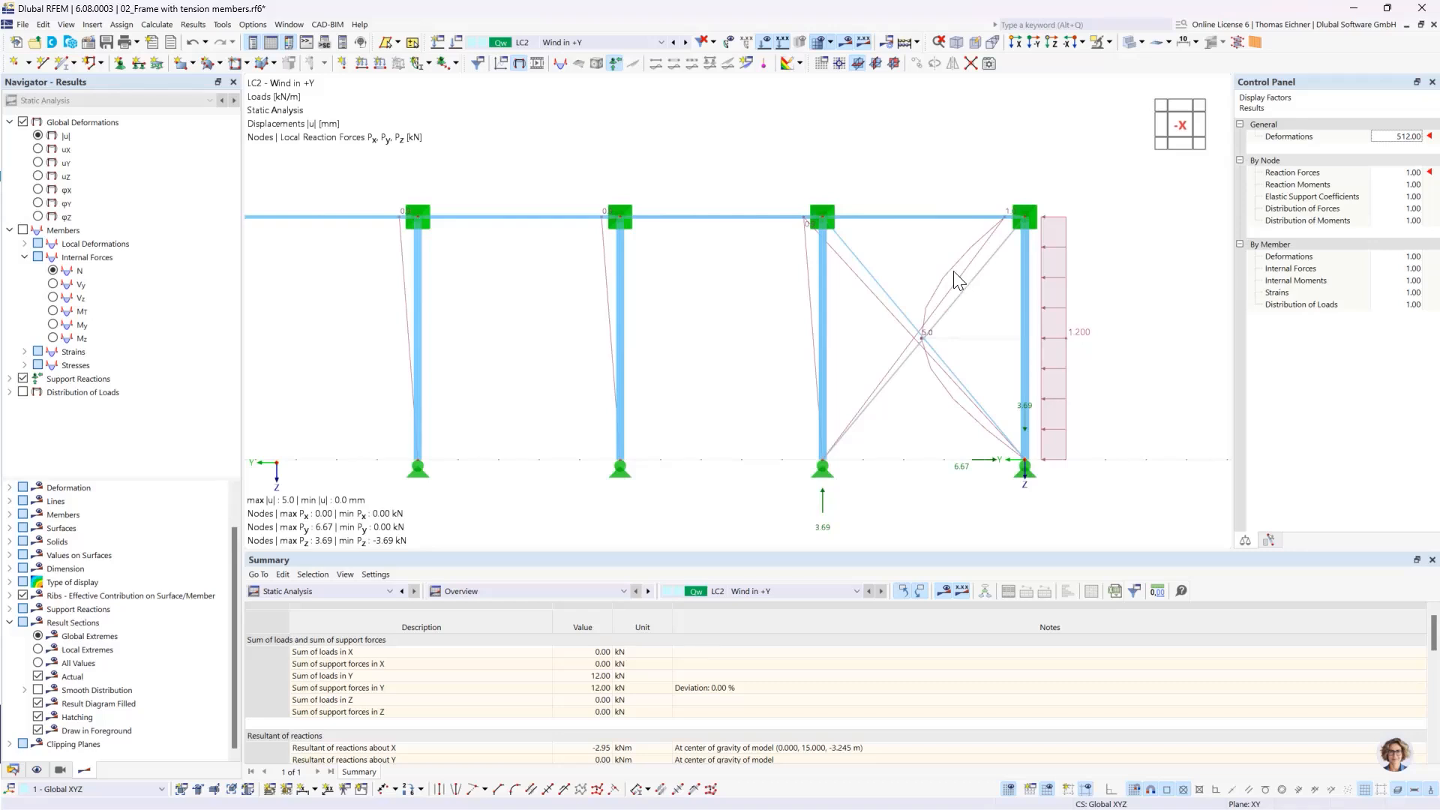
pyautogui.click(1418, 140)
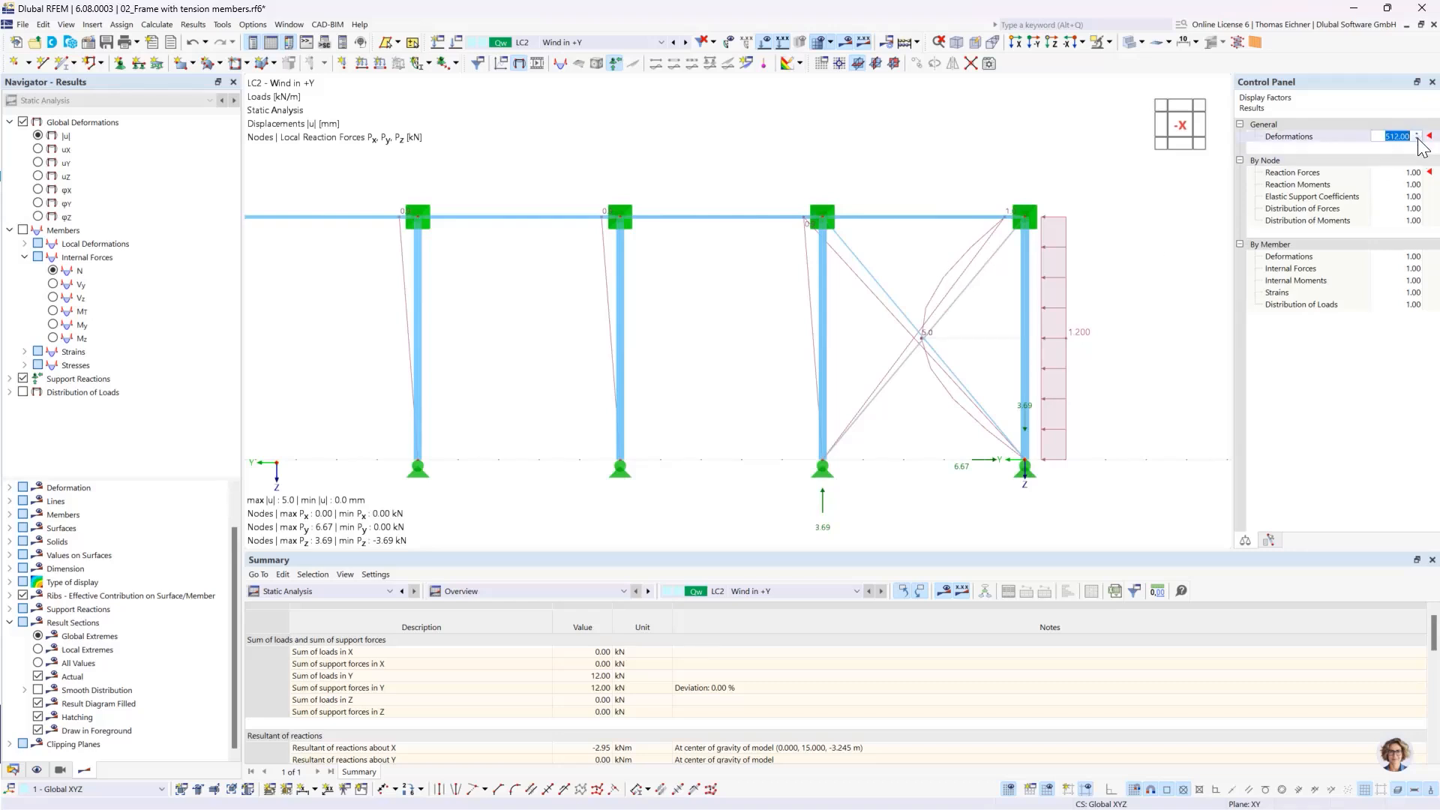
# Step: Return the results display to the member axial forces N and hide the wind loads in the model
pyautogui.click(53, 270)
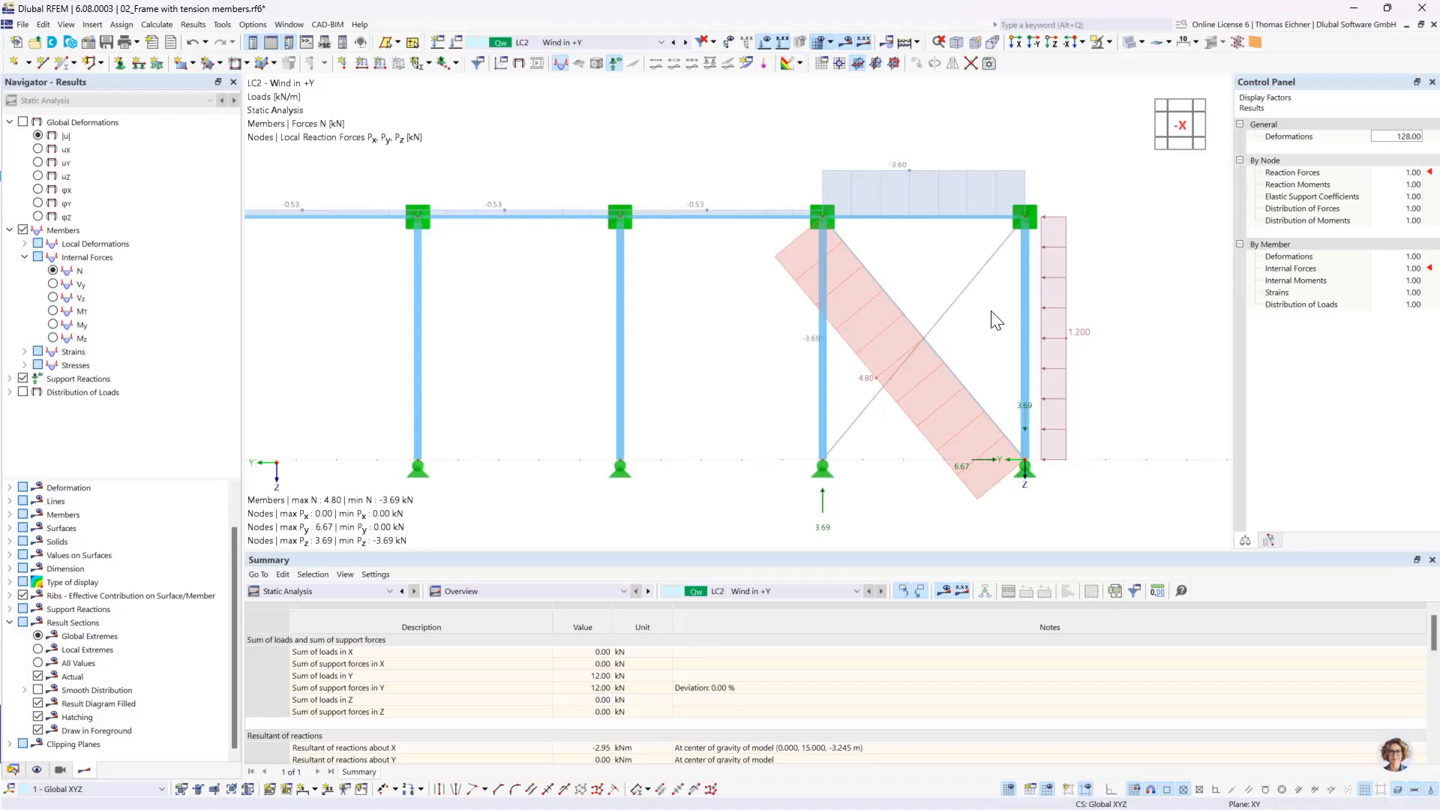
pyautogui.scroll(5, 941, 363)
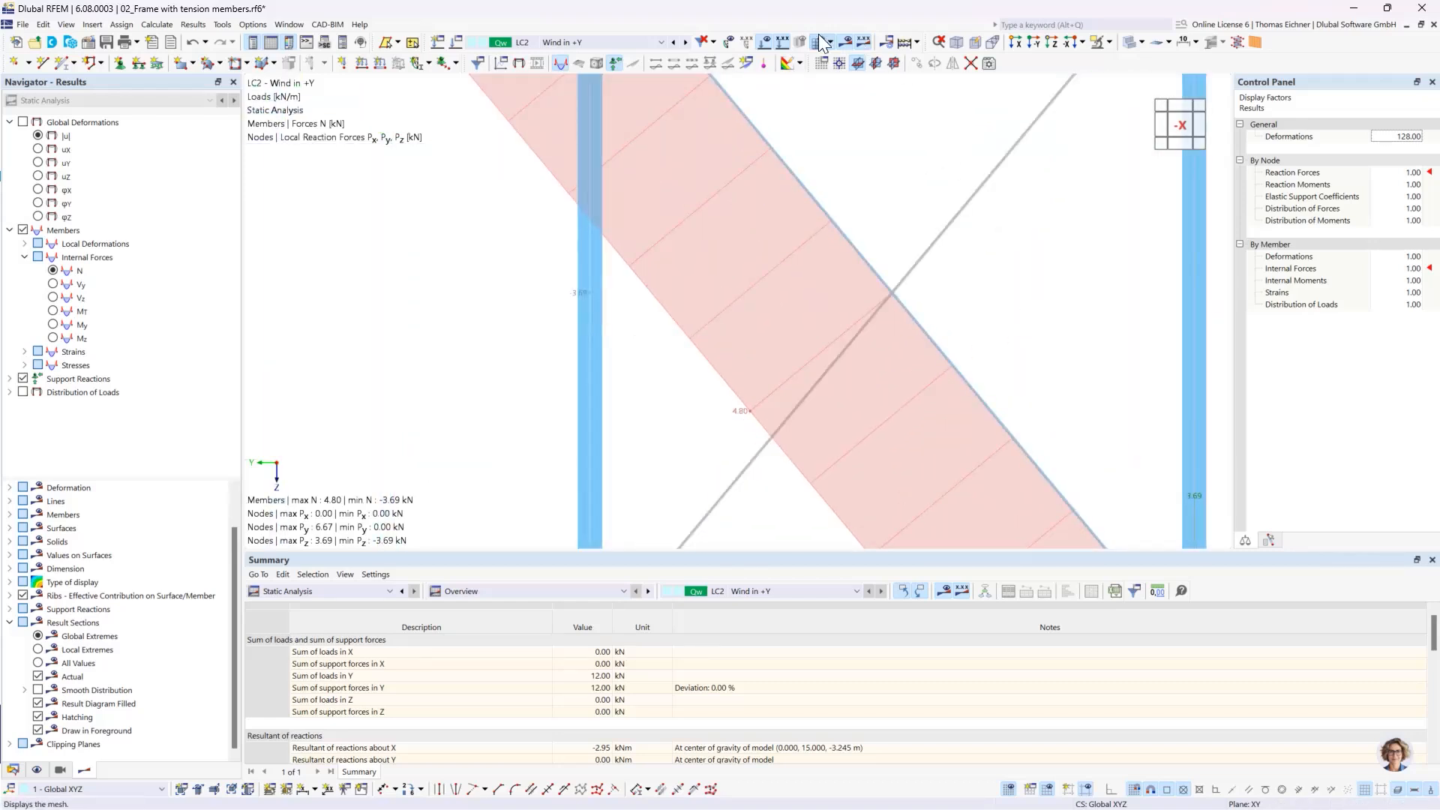
pyautogui.click(765, 43)
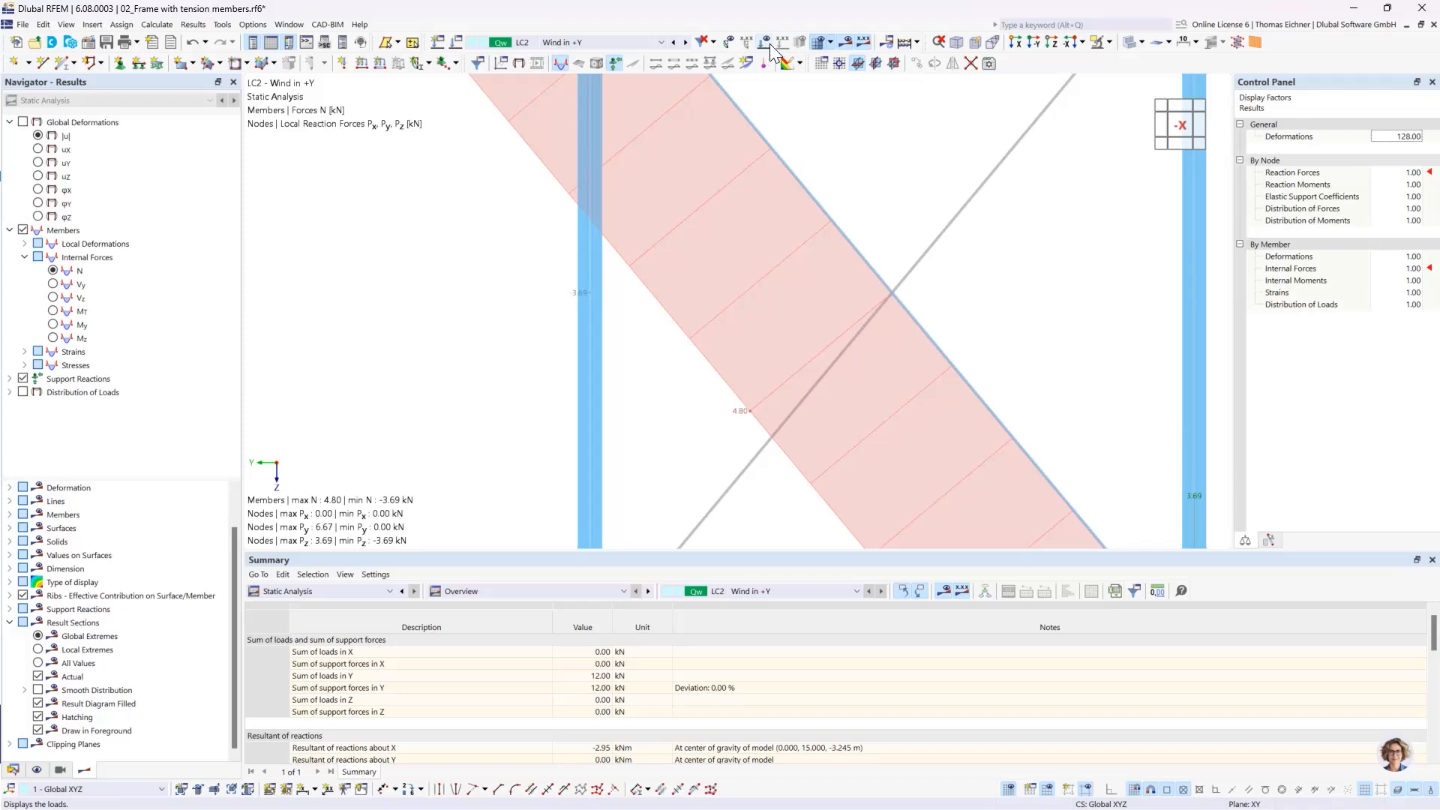
pyautogui.click(842, 44)
pyautogui.click(842, 43)
# Step: Examine the axial forces and support reactions in the far +Y end bay and compare both braced bays
pyautogui.scroll(-5, 923, 260)
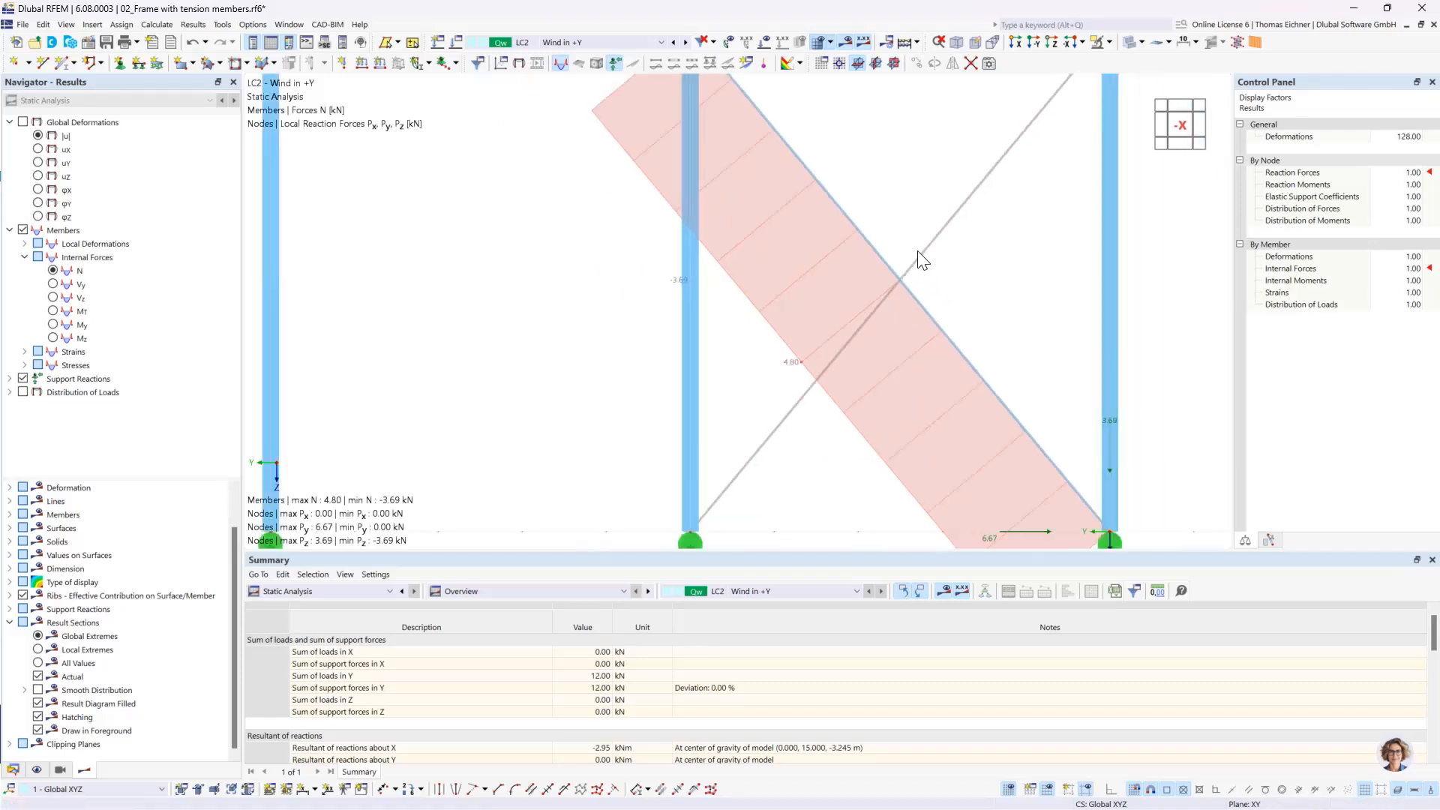
pyautogui.scroll(-2, 918, 252)
pyautogui.scroll(-2, 852, 295)
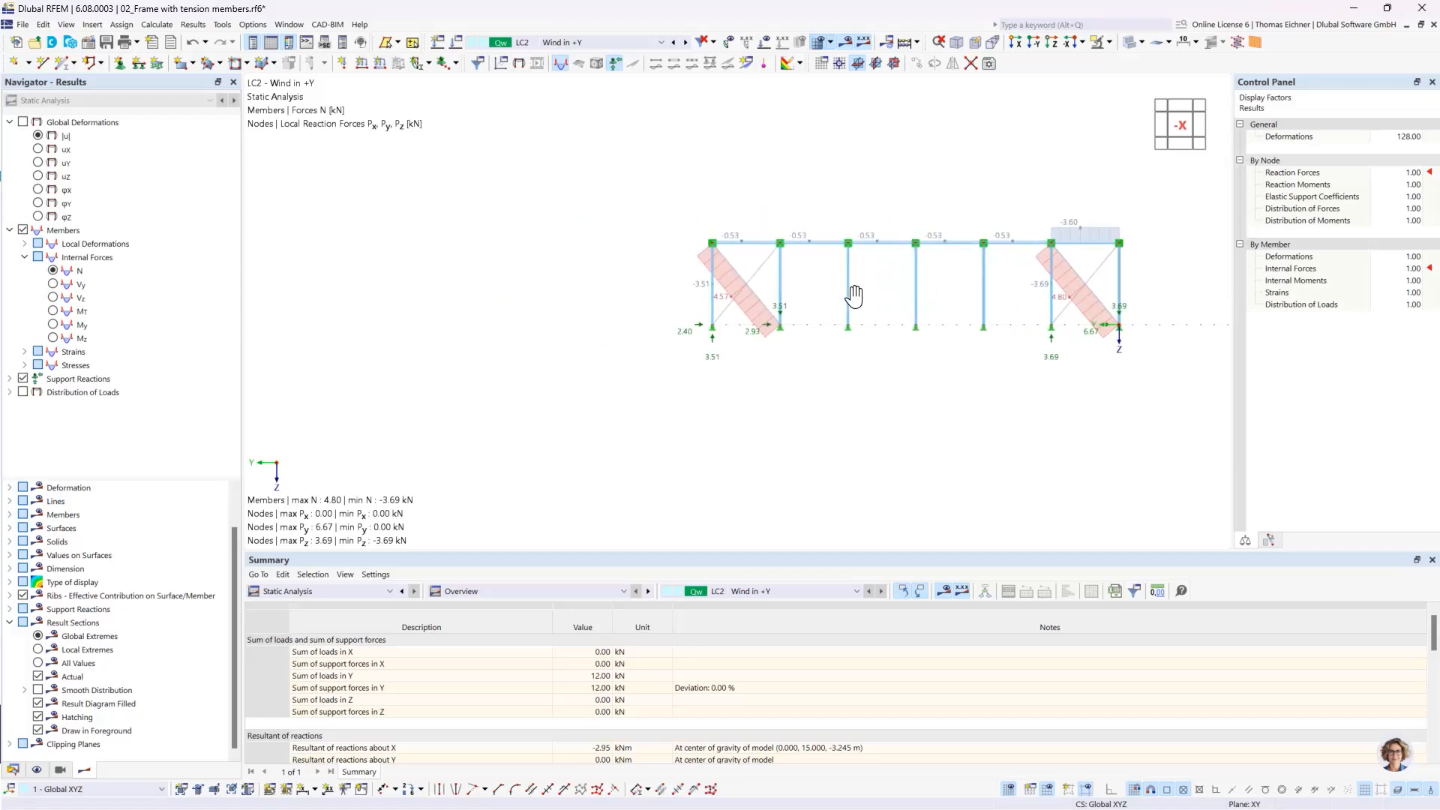
pyautogui.scroll(5, 753, 300)
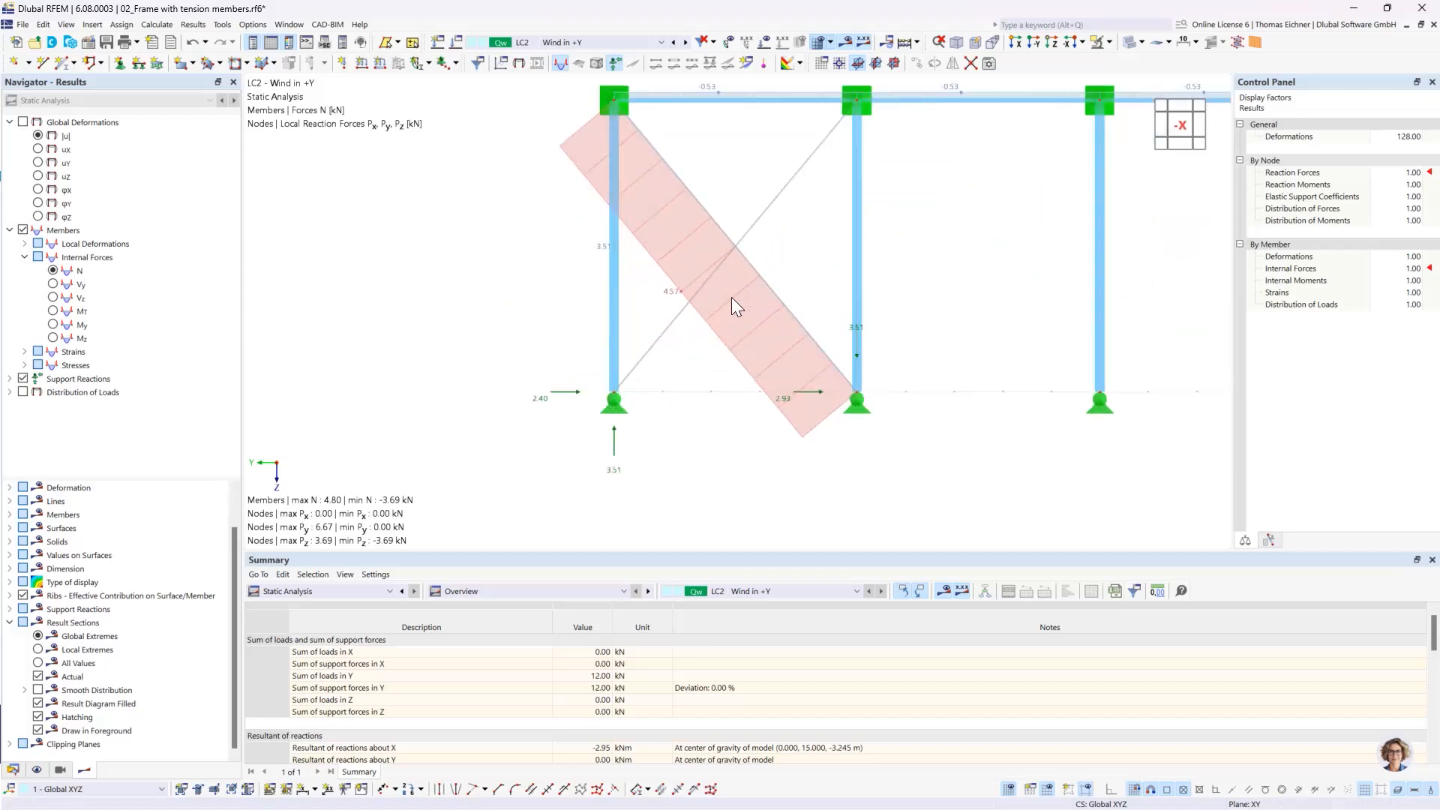
pyautogui.moveTo(959, 282); pyautogui.dragTo(957, 318, button='middle')
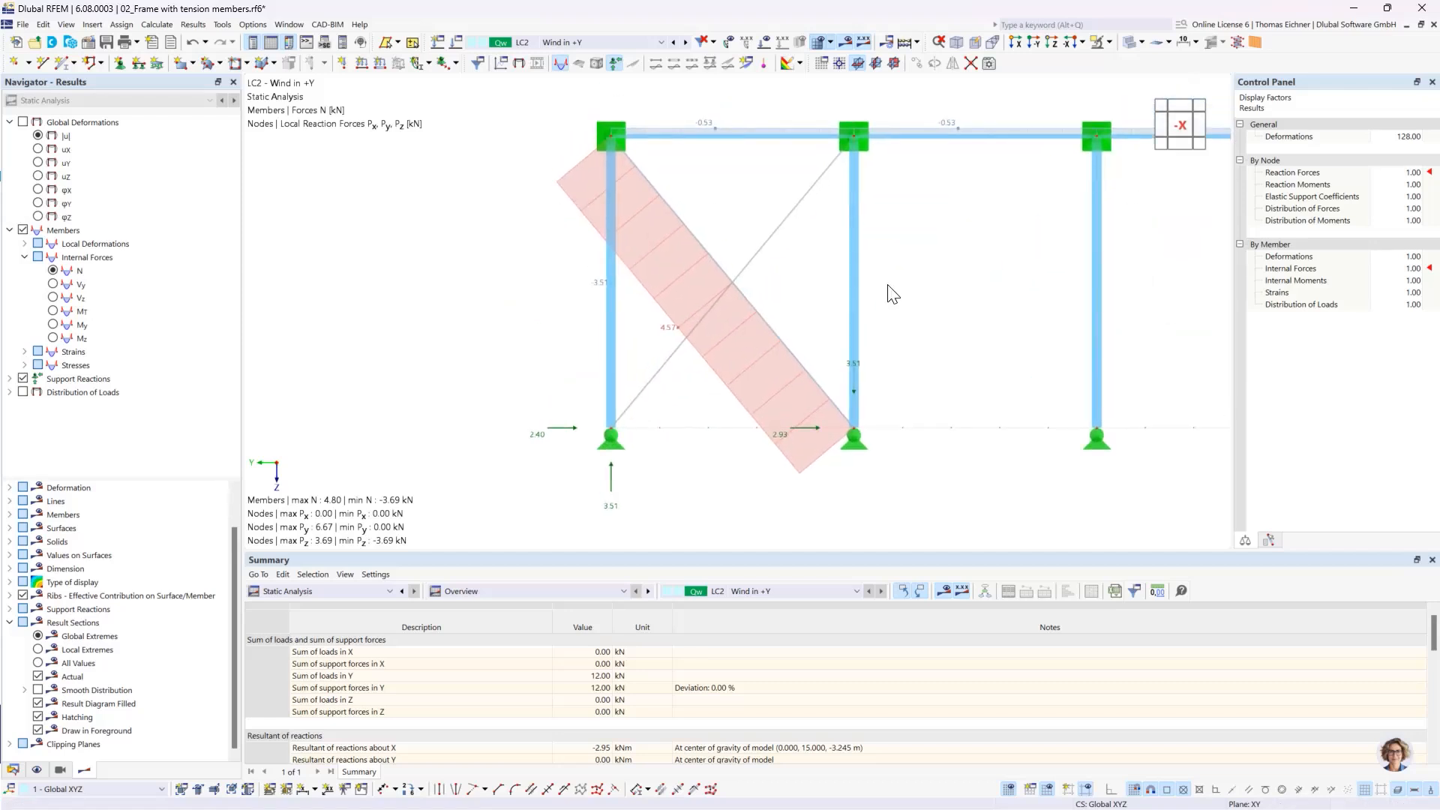
pyautogui.click(752, 262)
pyautogui.scroll(-5, 938, 361)
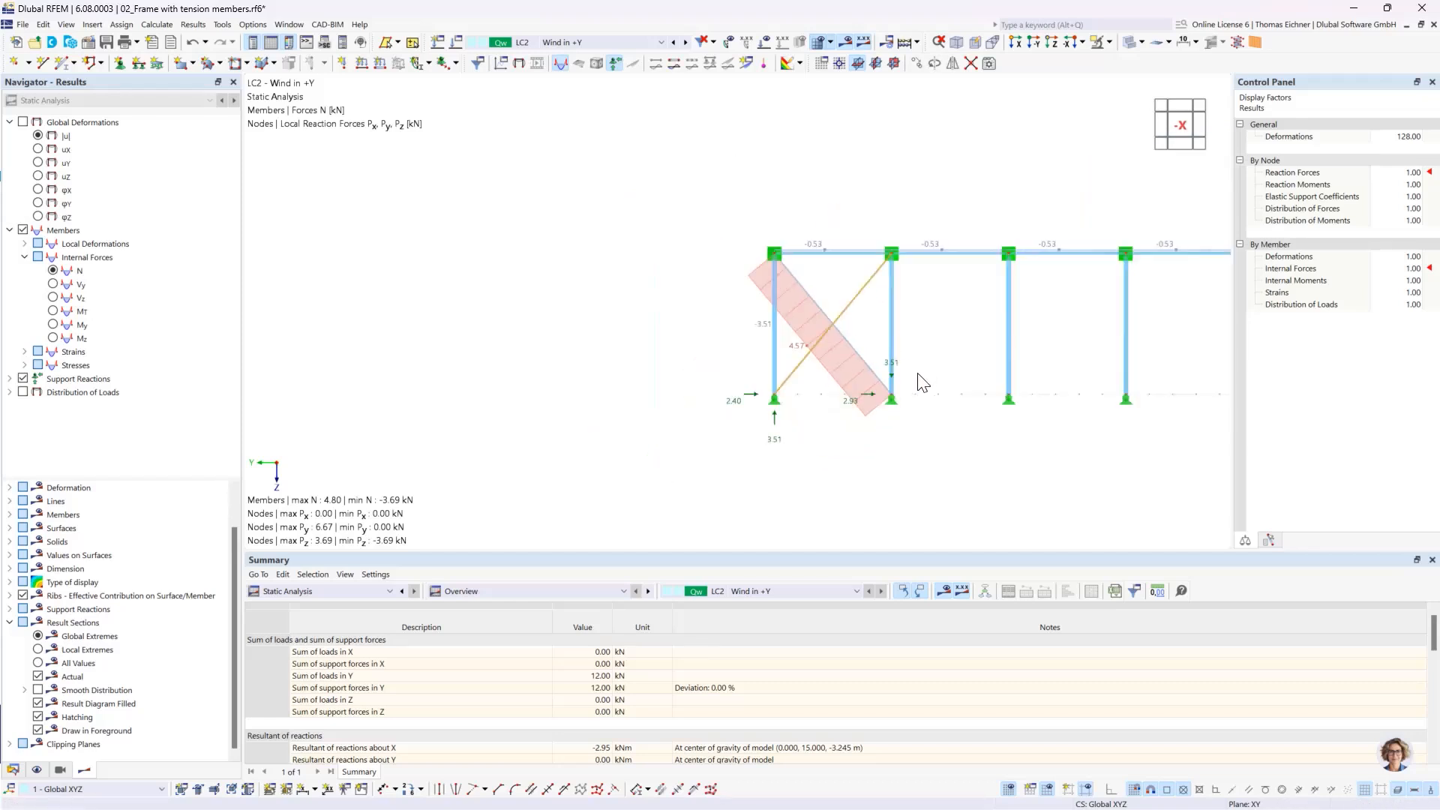
pyautogui.moveTo(922, 383); pyautogui.dragTo(829, 314, button='middle')
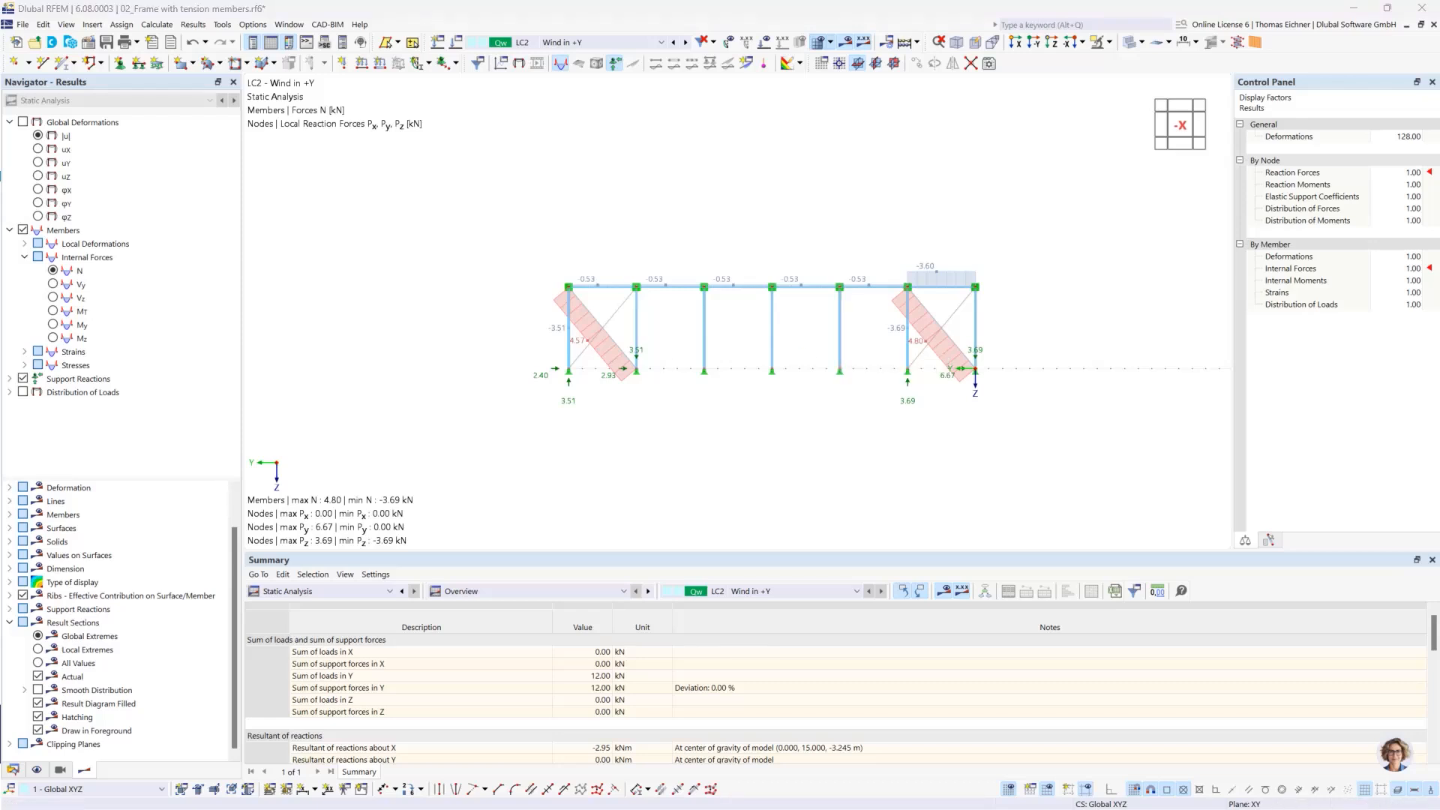
pyautogui.hotkey('alt', 'Tab')
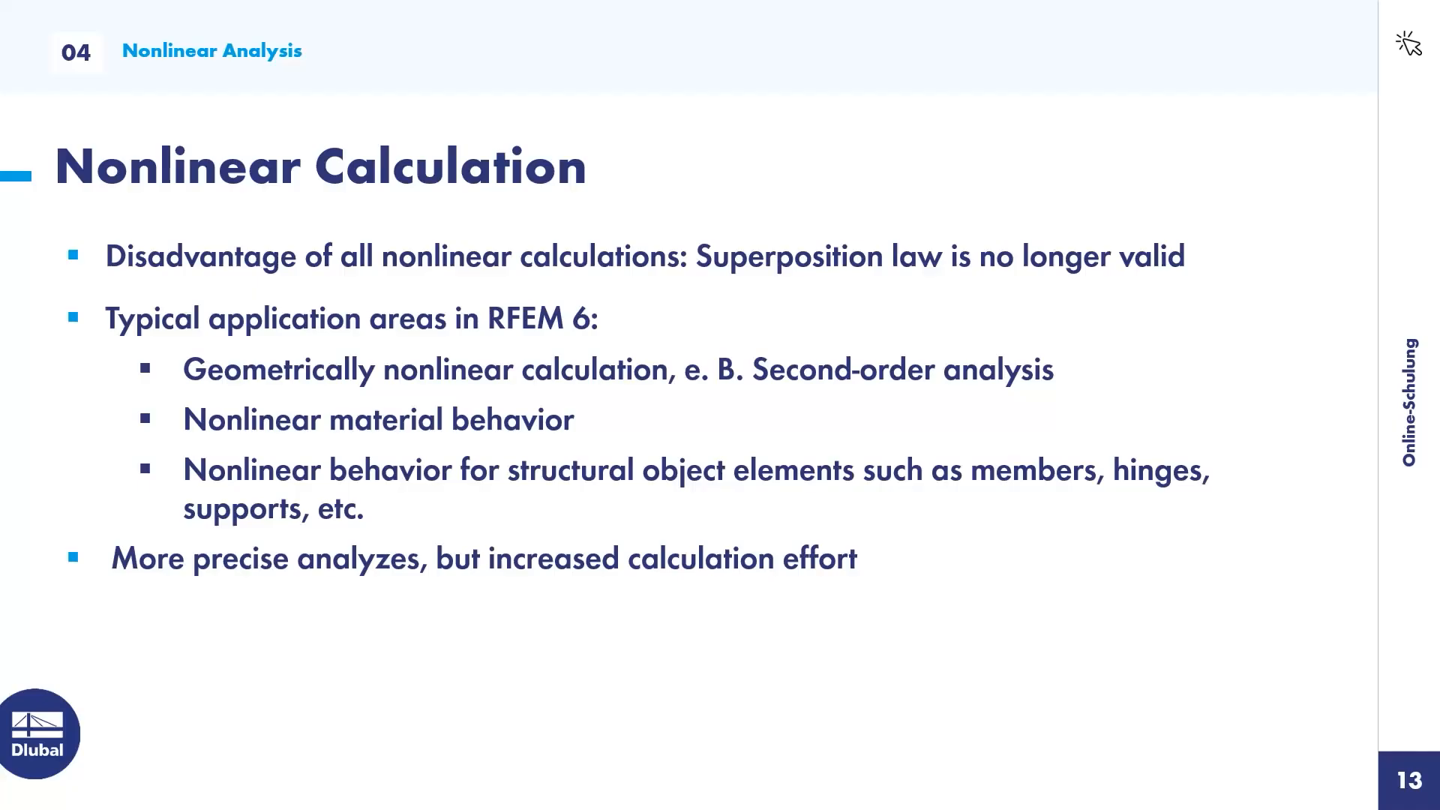
pyautogui.click(680, 351)
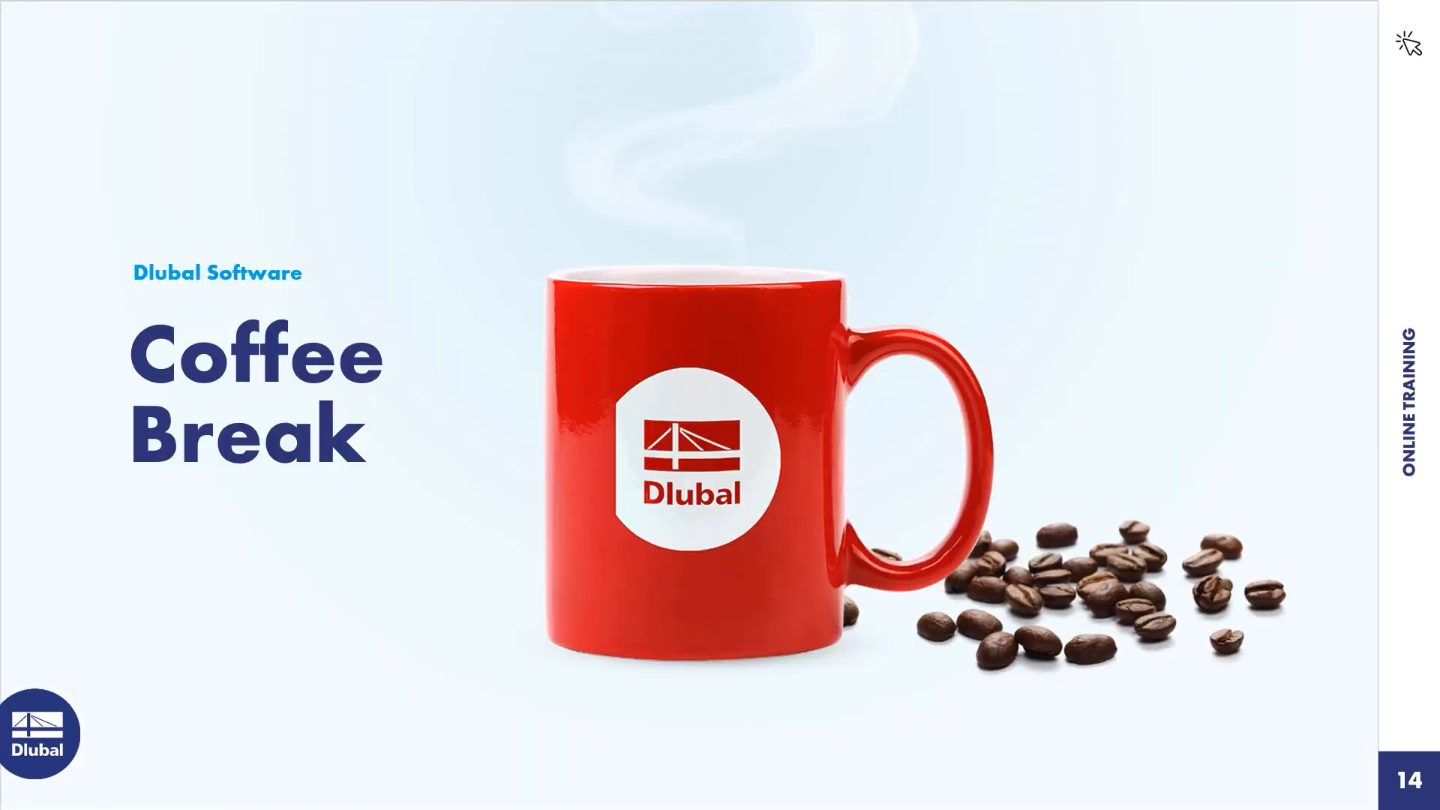
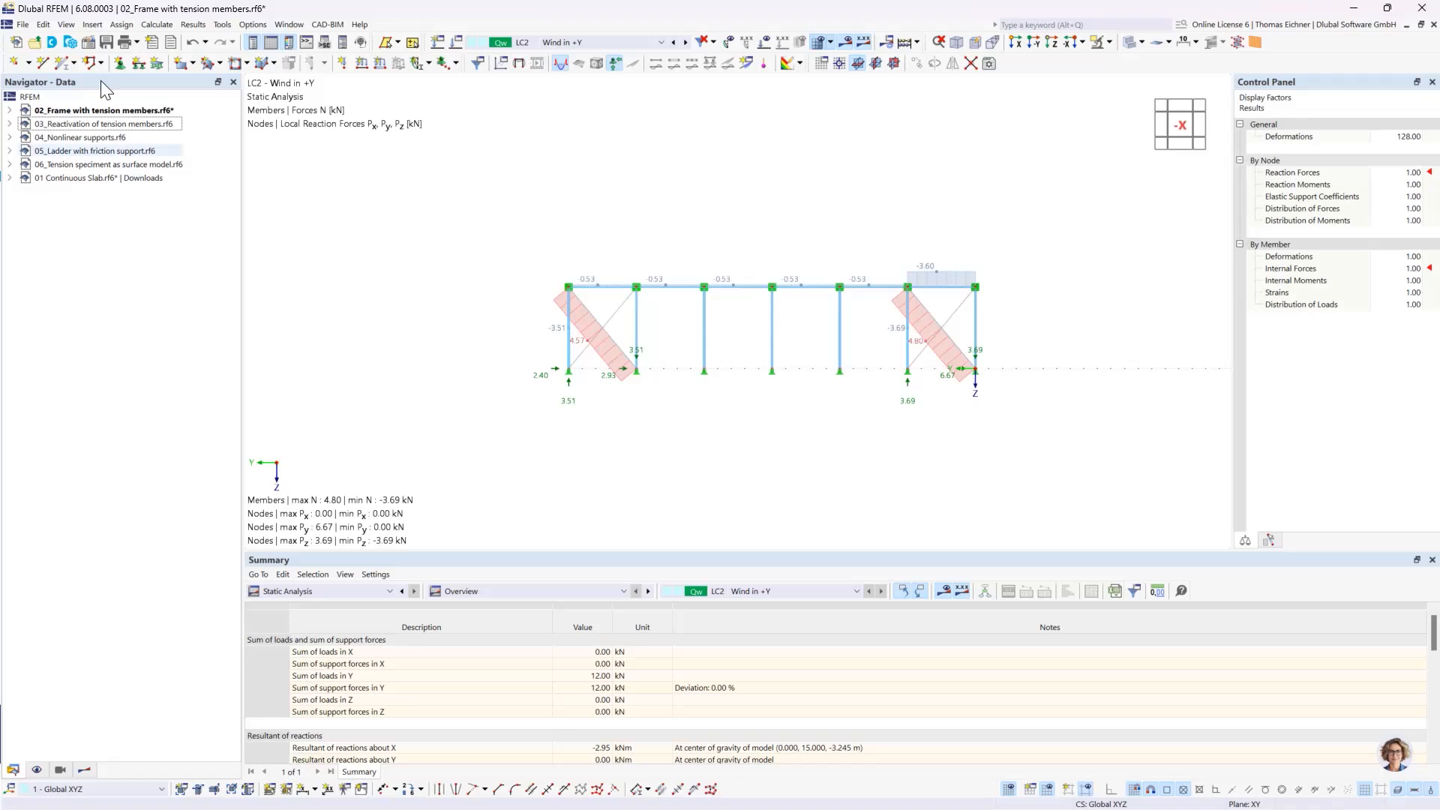
# Step: Activate the model 03_Reactivation of tension members.rf6 and view its braced frame
pyautogui.click(94, 122)
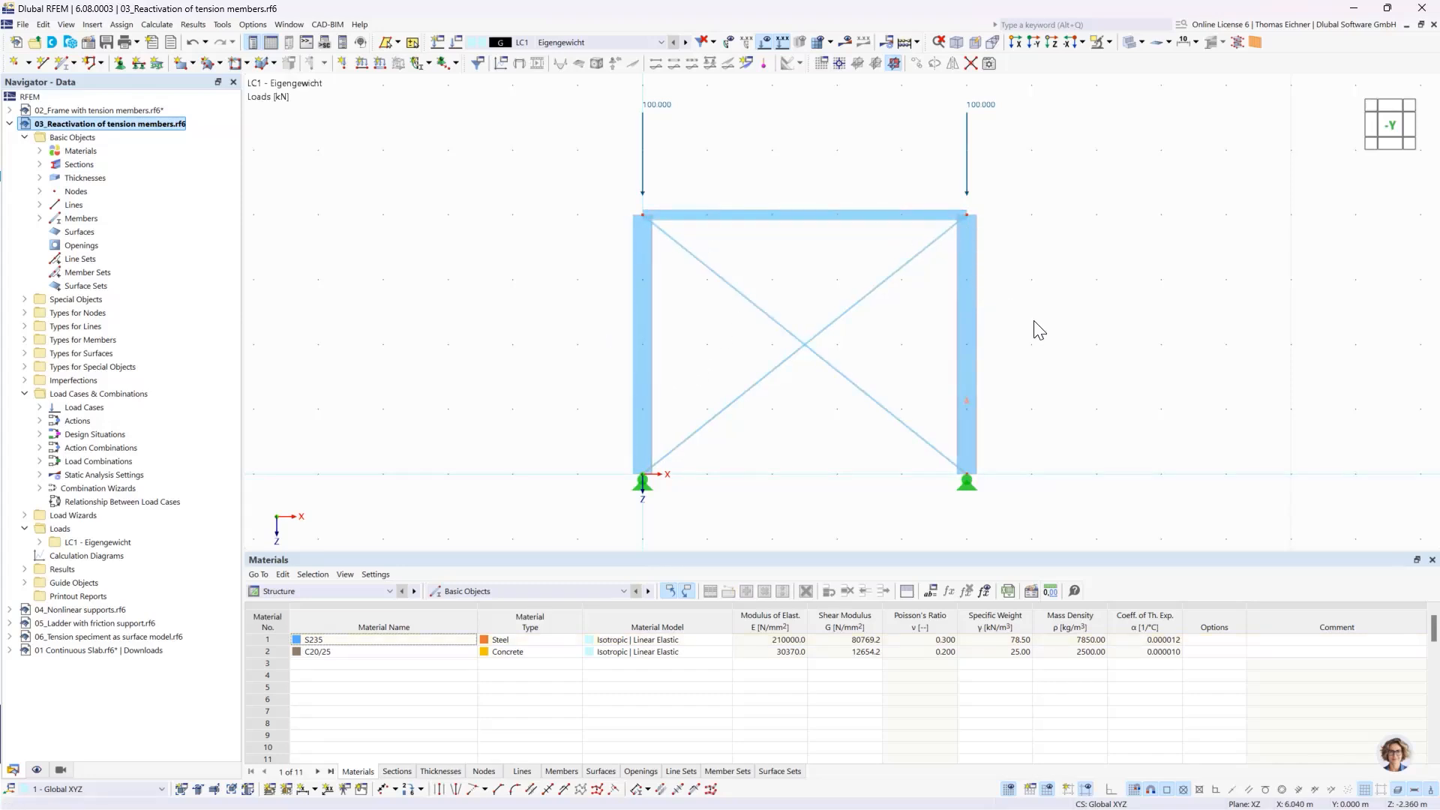
pyautogui.moveTo(1015, 334); pyautogui.dragTo(977, 341, button='middle')
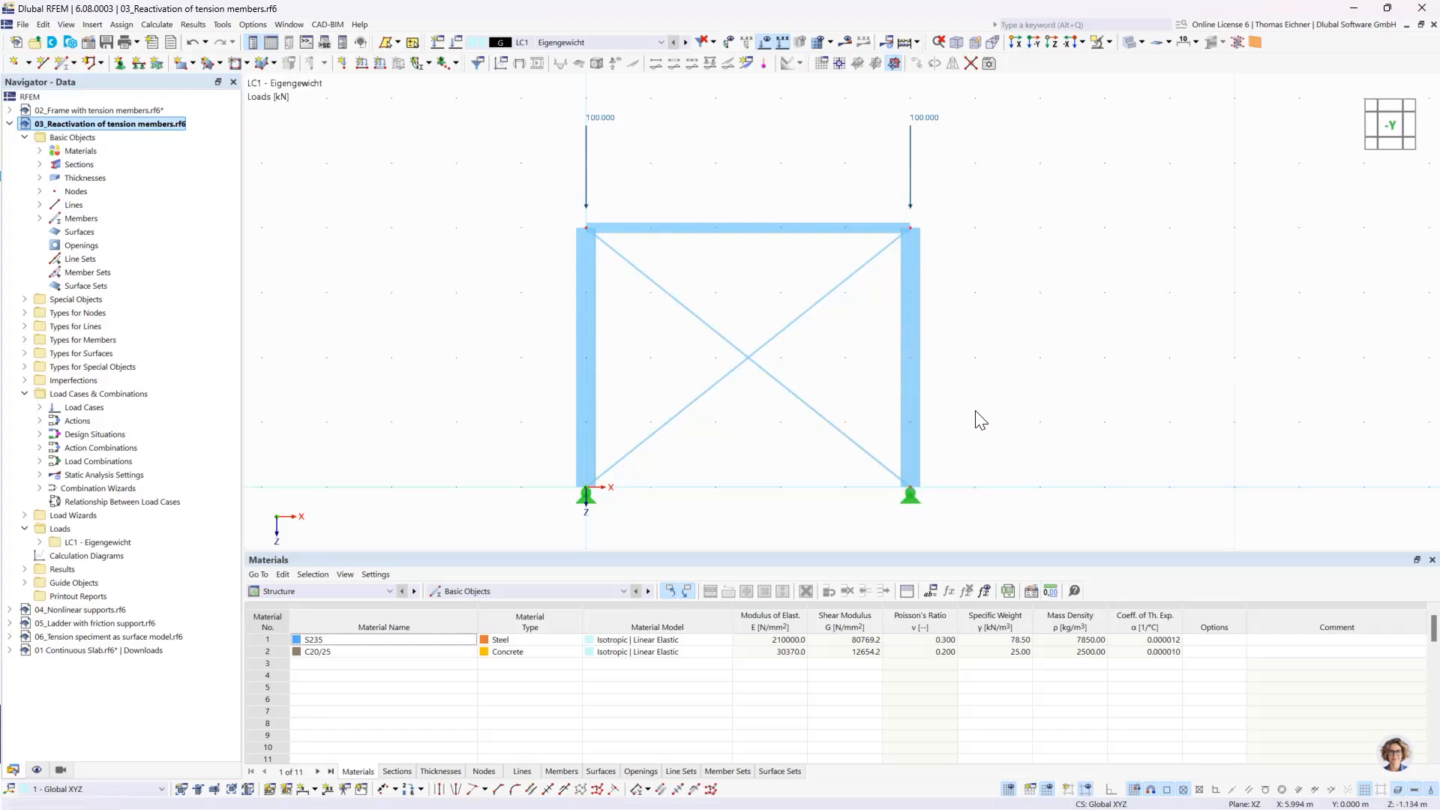
# Step: Inspect the member type and section of the horizontal top member and of diagonal member No. 4
pyautogui.doubleClick(761, 231)
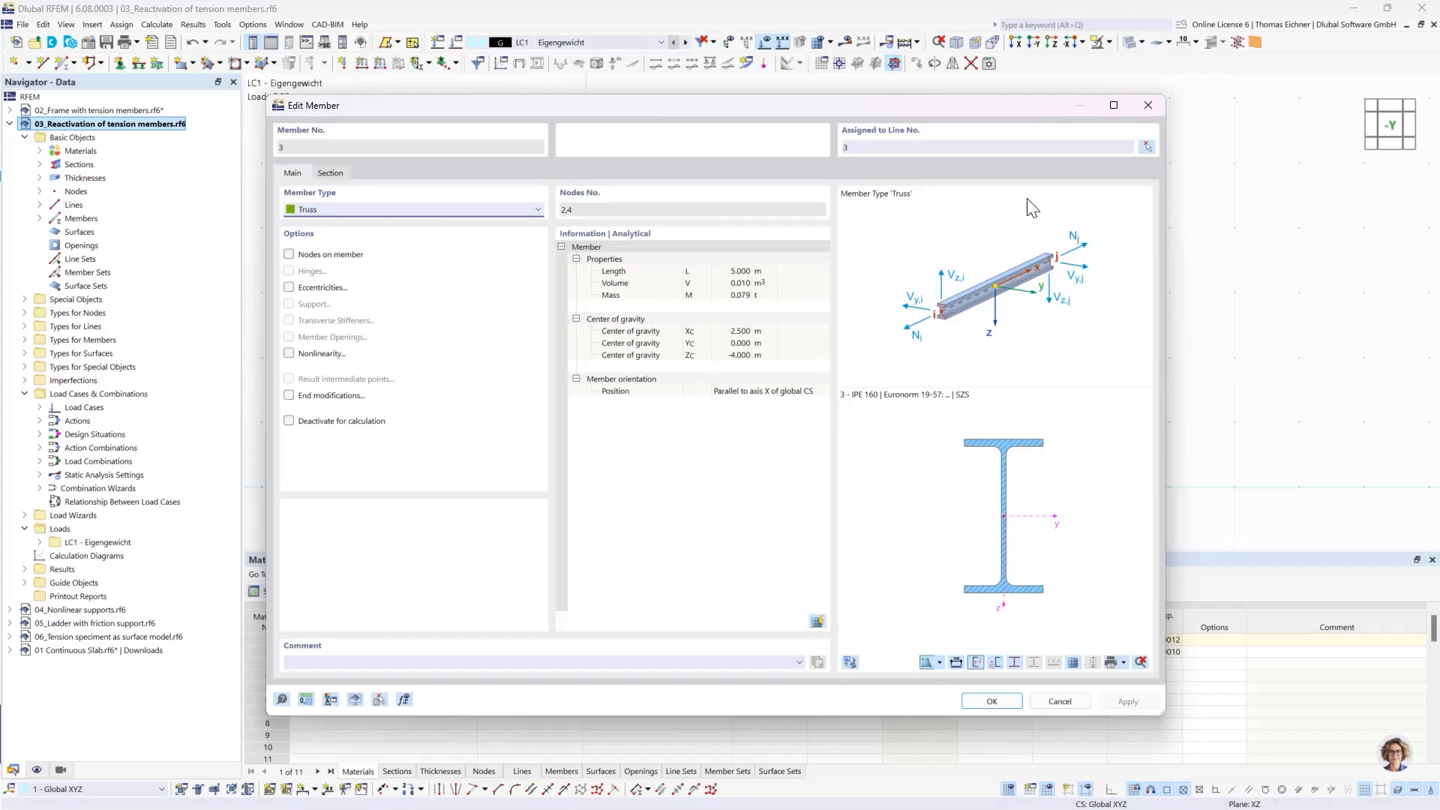
pyautogui.click(1148, 105)
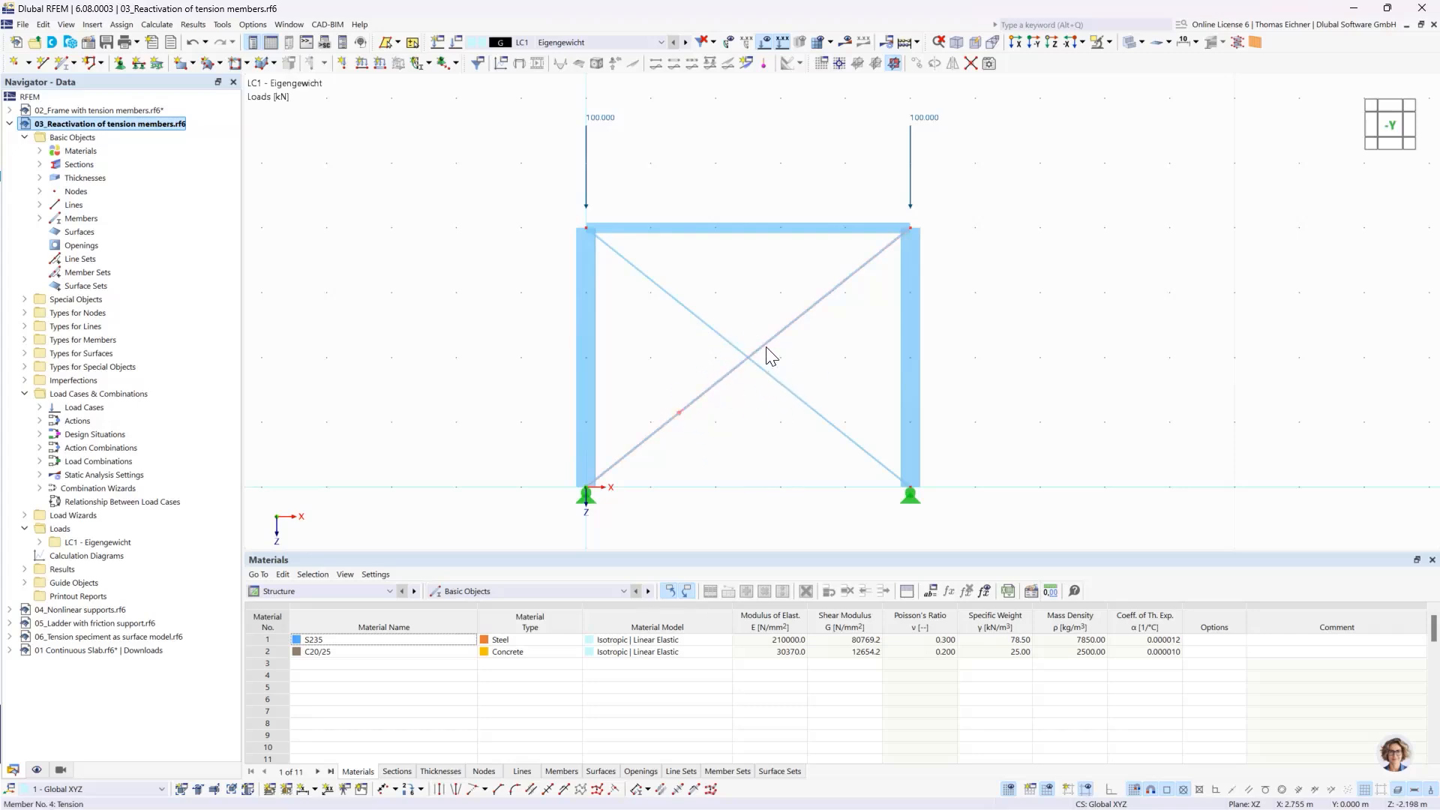
pyautogui.doubleClick(668, 419)
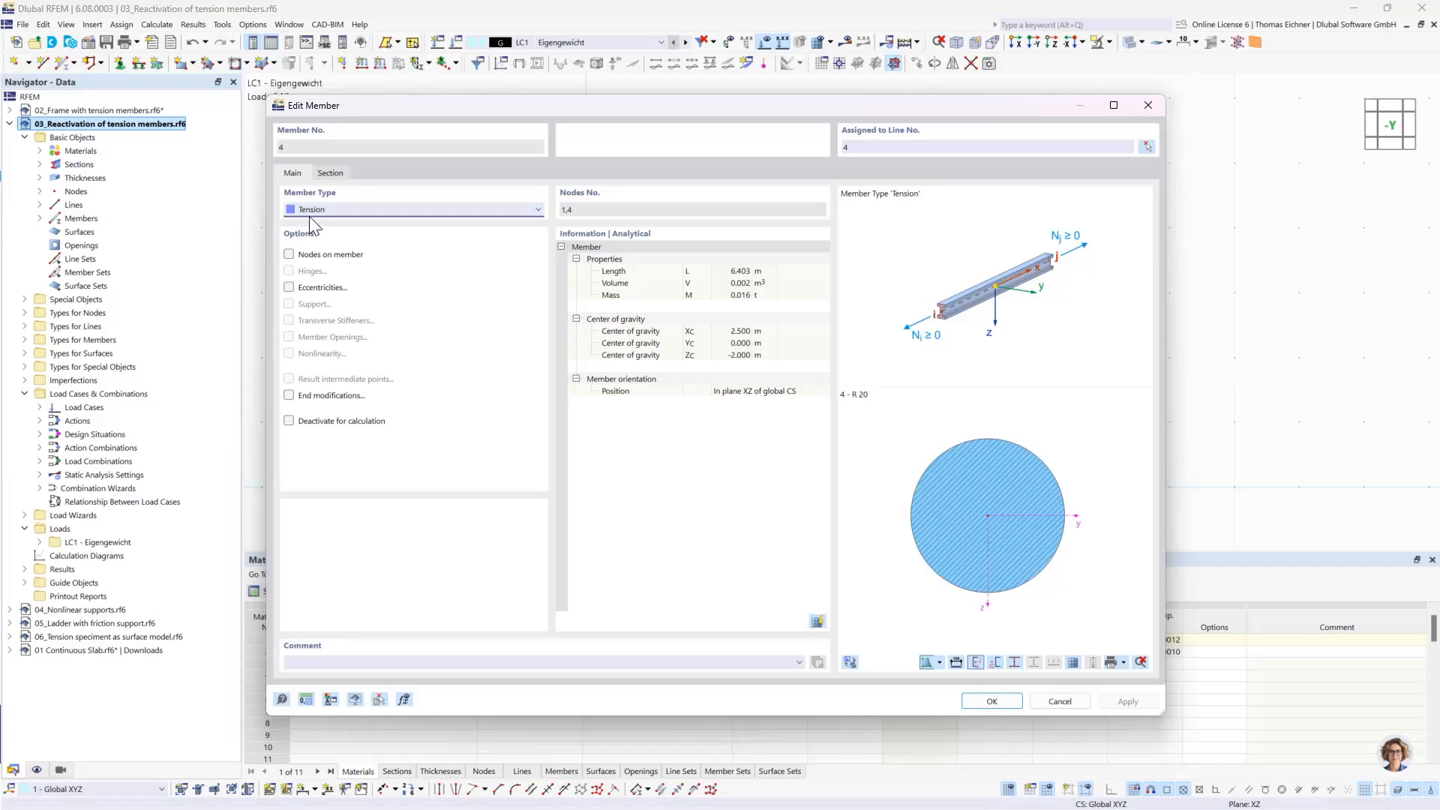
pyautogui.click(1148, 105)
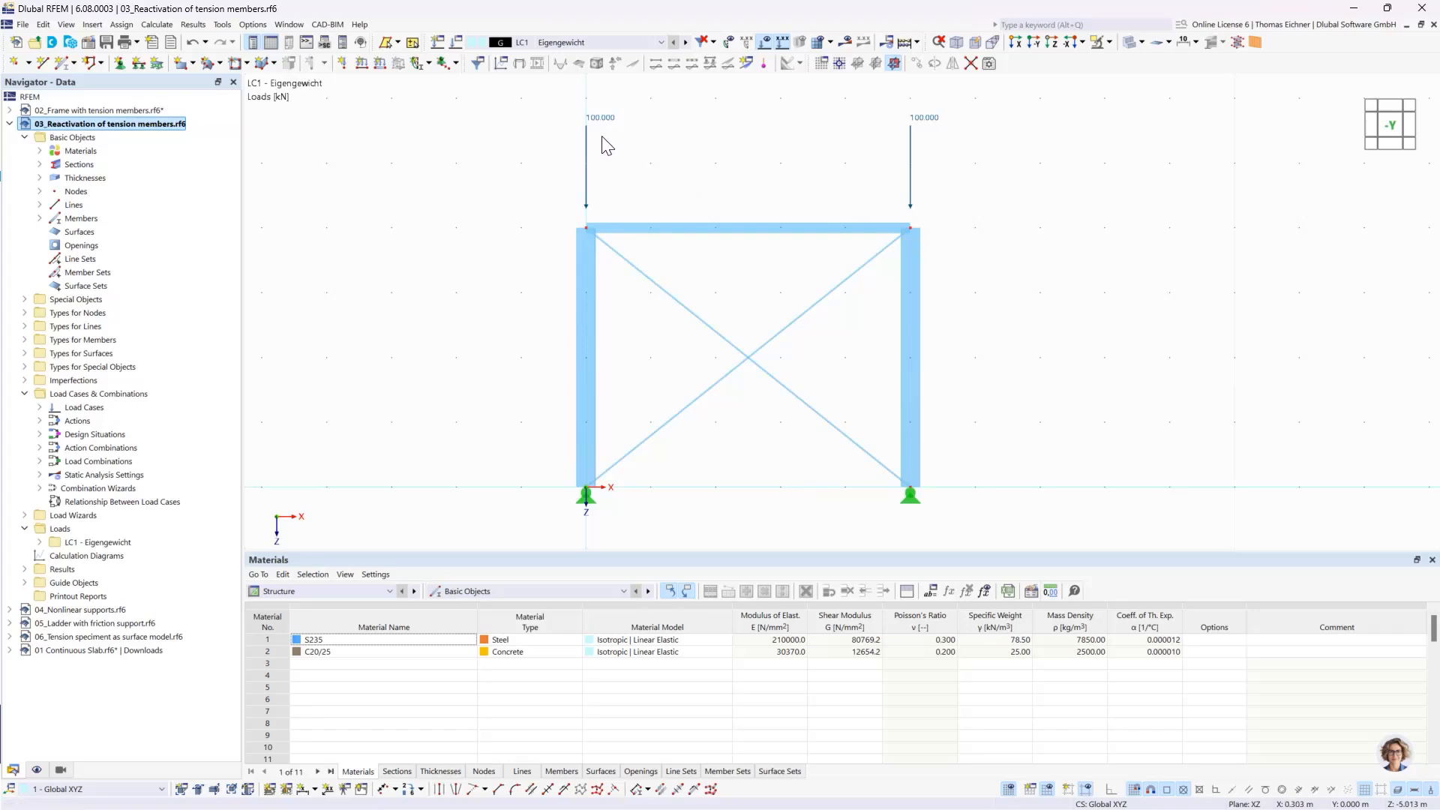
# Step: Calculate load case LC1 using the geometrically linear static analysis settings SA1
pyautogui.click(924, 122)
pyautogui.click(975, 187)
pyautogui.click(532, 43)
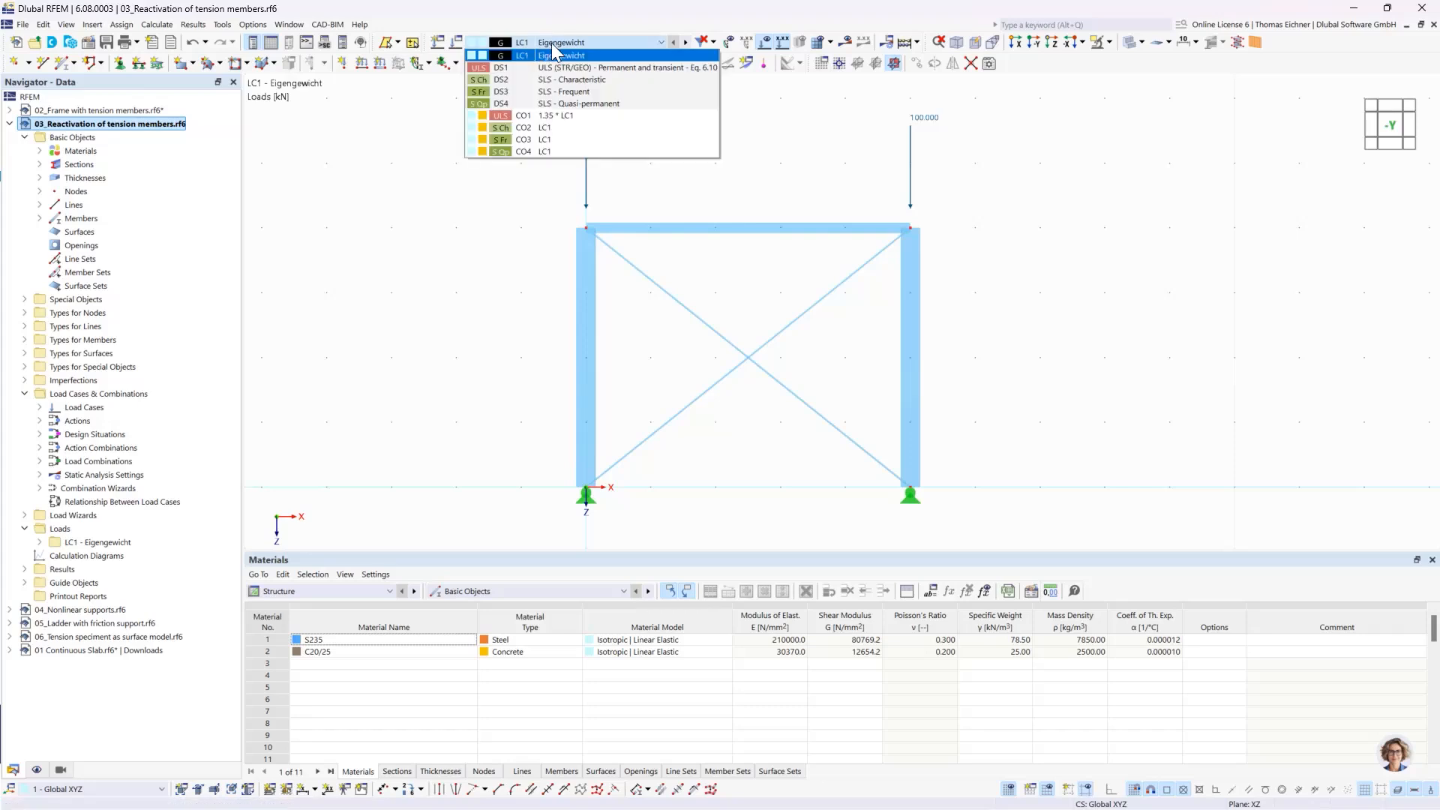
pyautogui.click(551, 43)
pyautogui.click(456, 43)
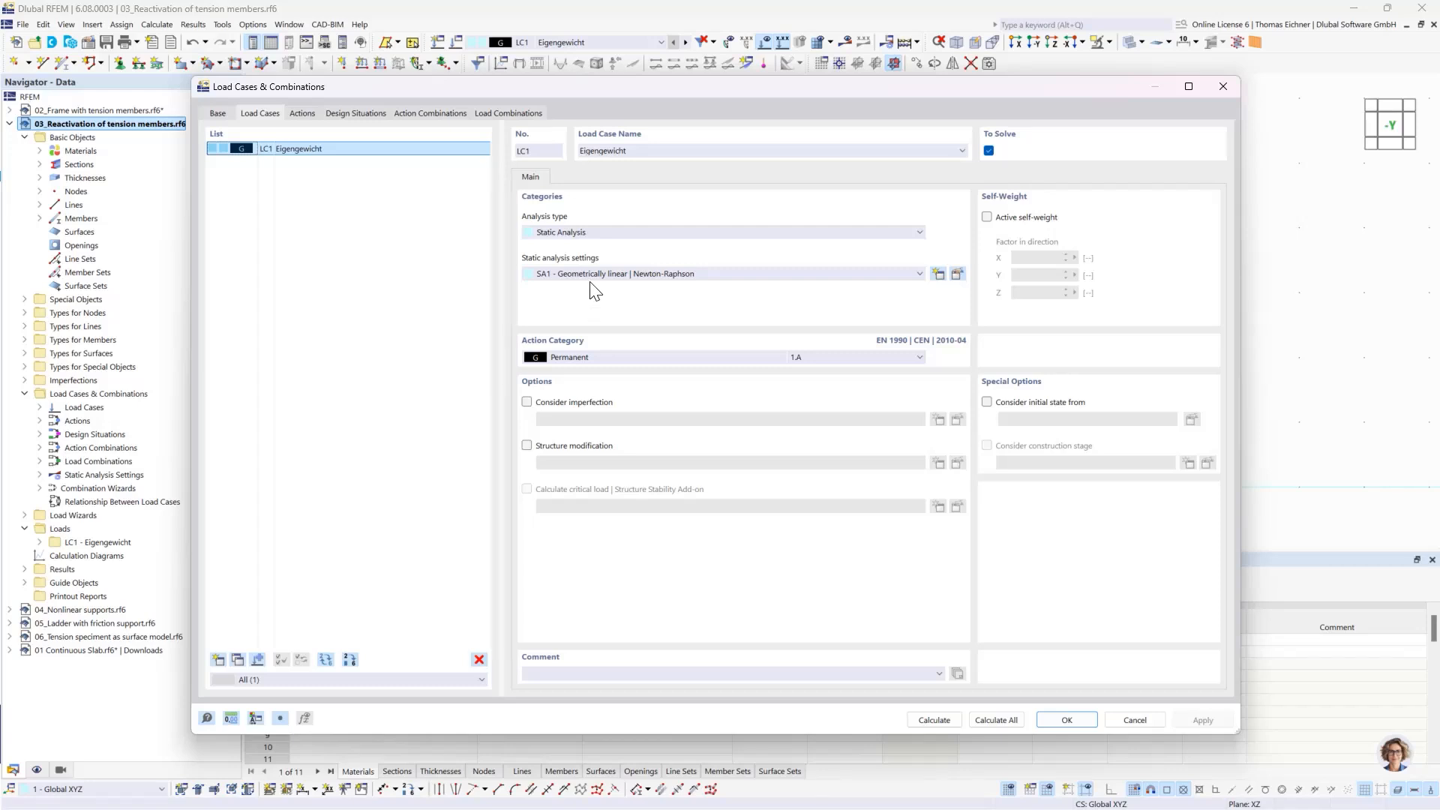
pyautogui.click(935, 720)
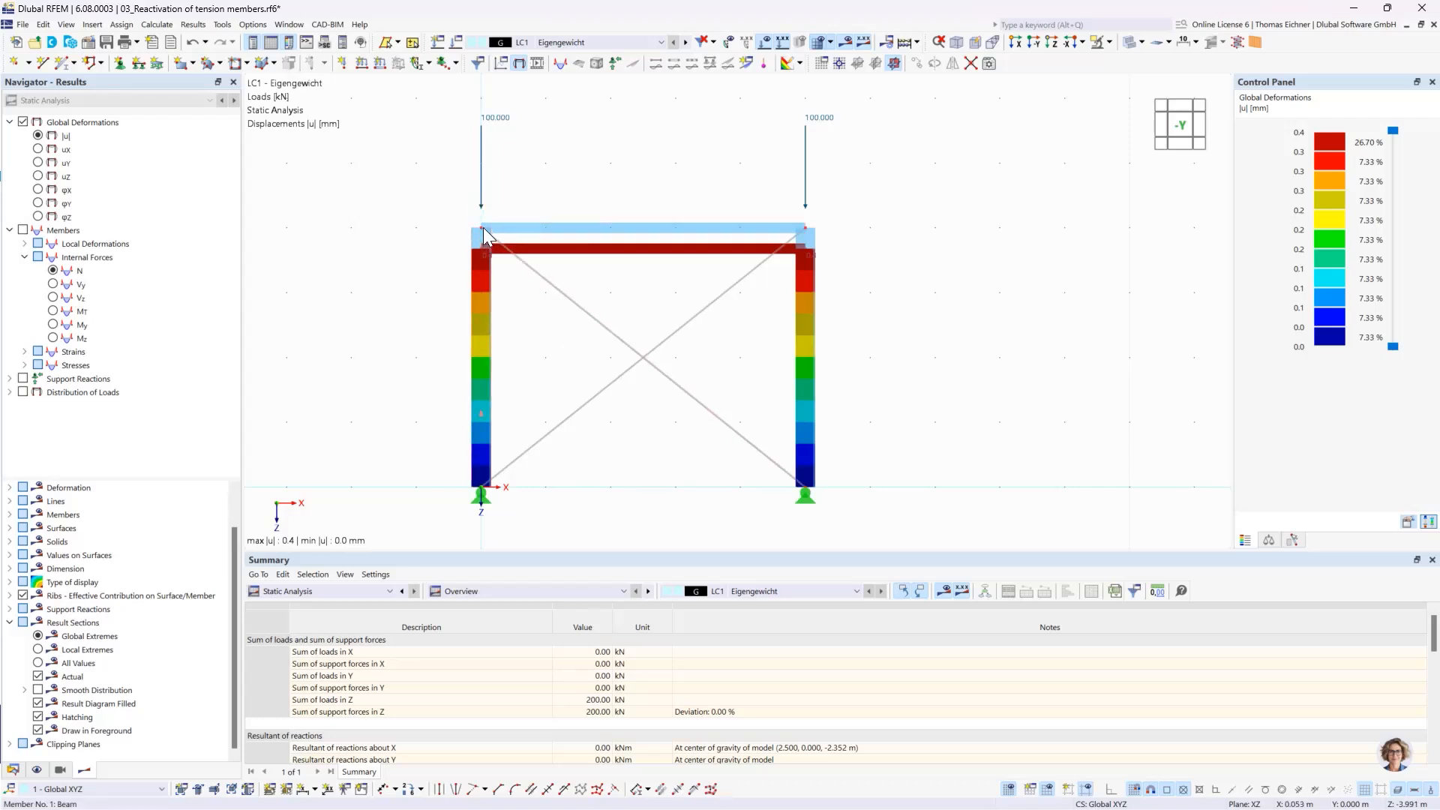
# Step: Assign the static analysis settings SA2 - Second-order (P-Δ) | Picard to load case LC1
pyautogui.click(456, 43)
pyautogui.click(667, 274)
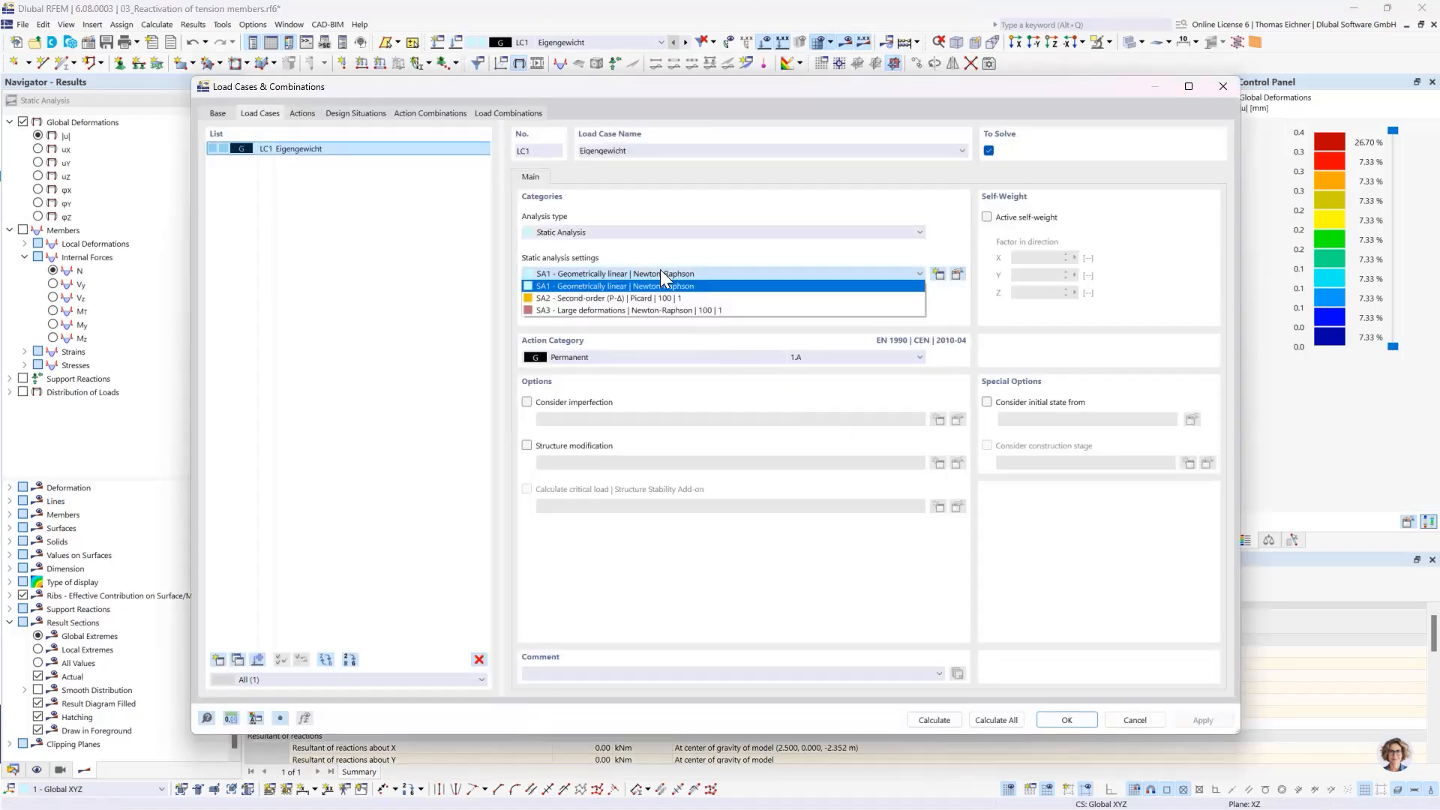
pyautogui.click(570, 298)
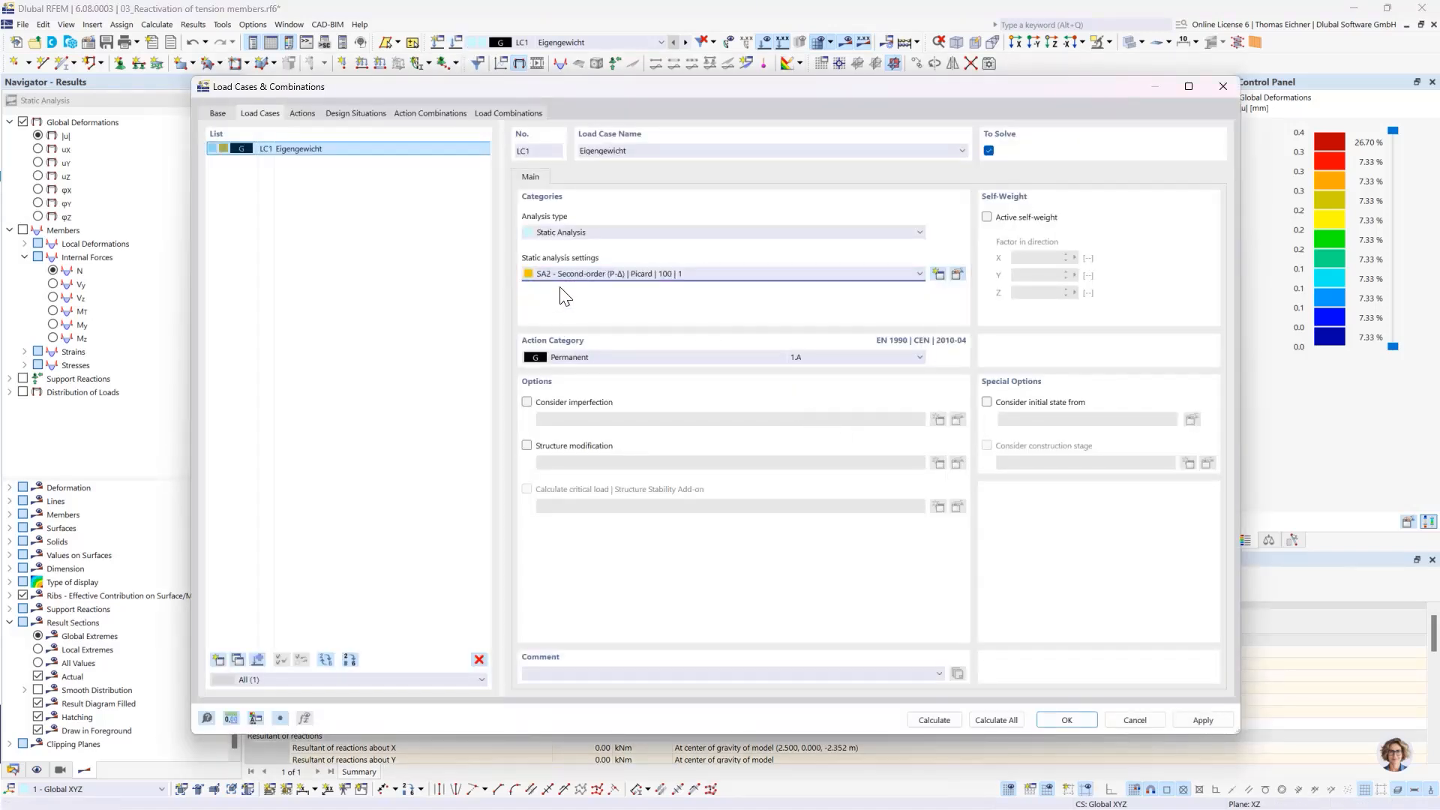
pyautogui.click(1063, 718)
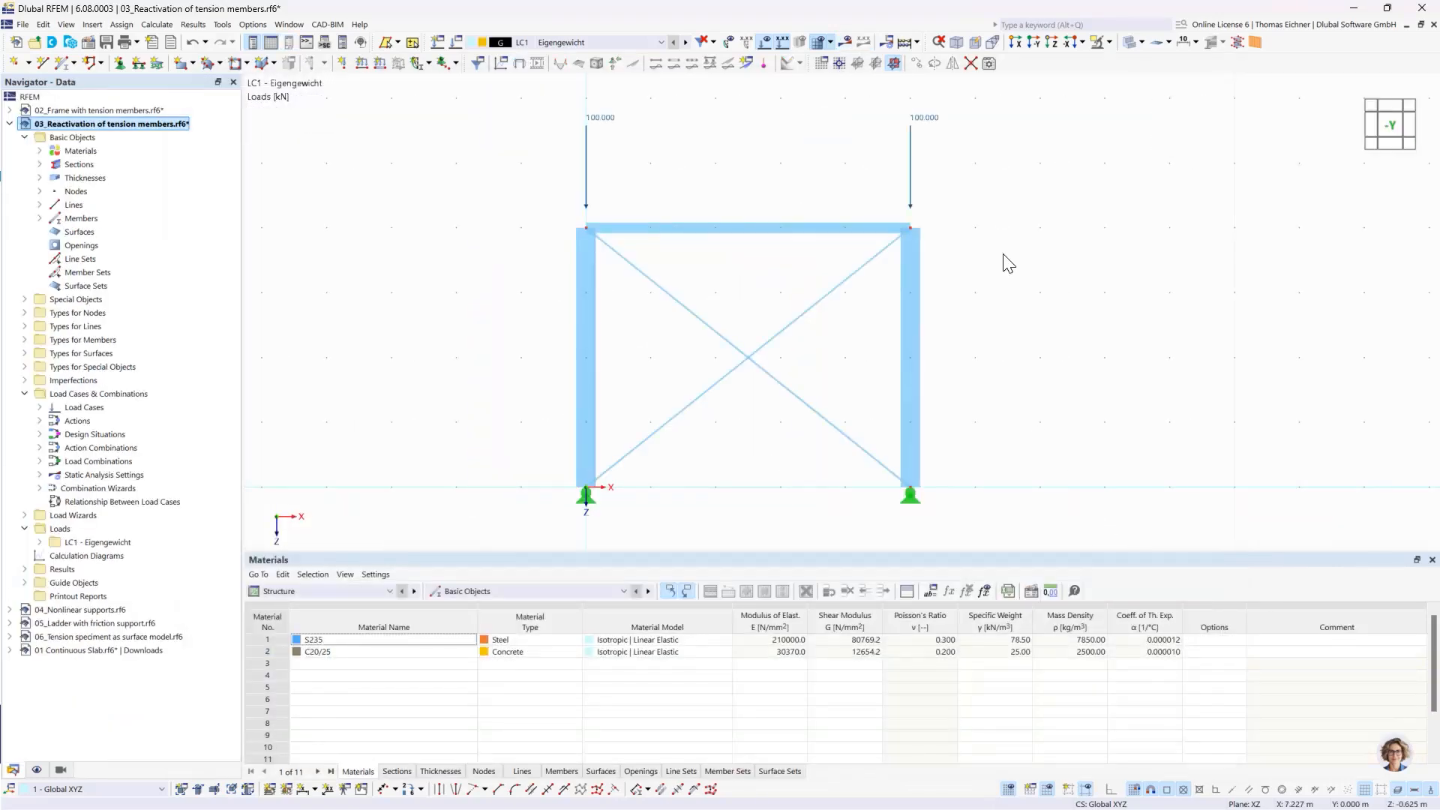
# Step: Run the second-order calculation of LC1 and examine the errors and warnings table for the affected node
pyautogui.click(844, 43)
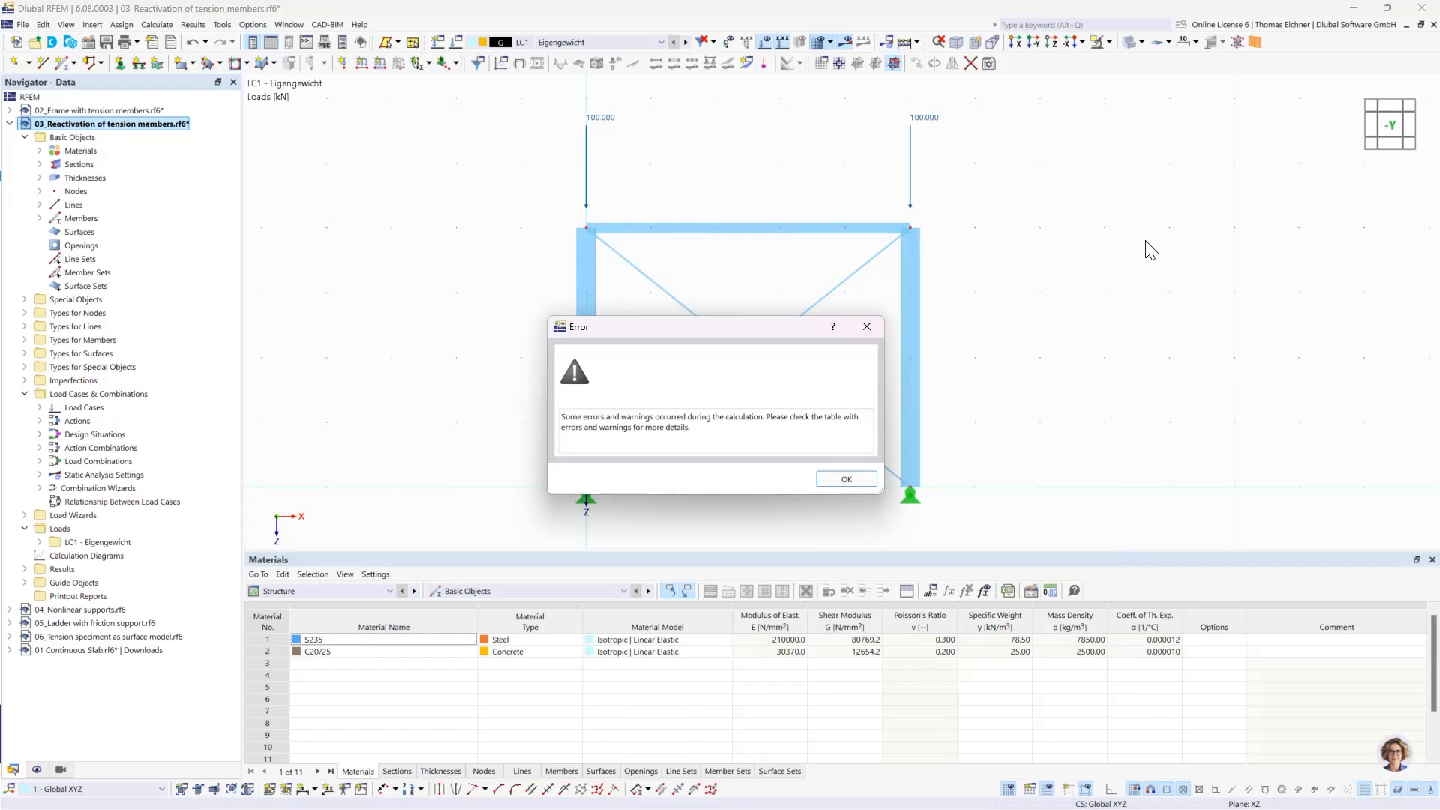
pyautogui.click(836, 479)
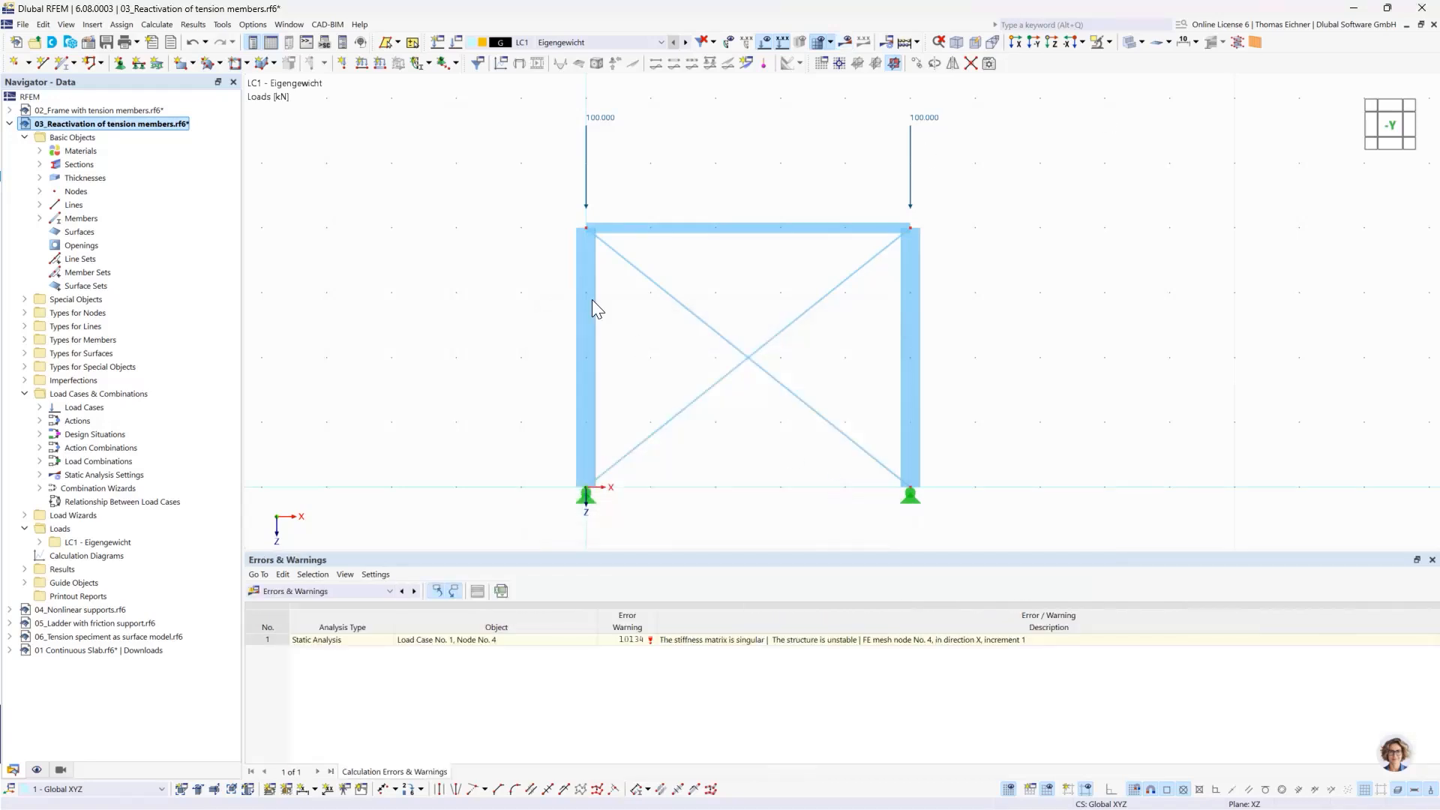
pyautogui.moveTo(673, 647)
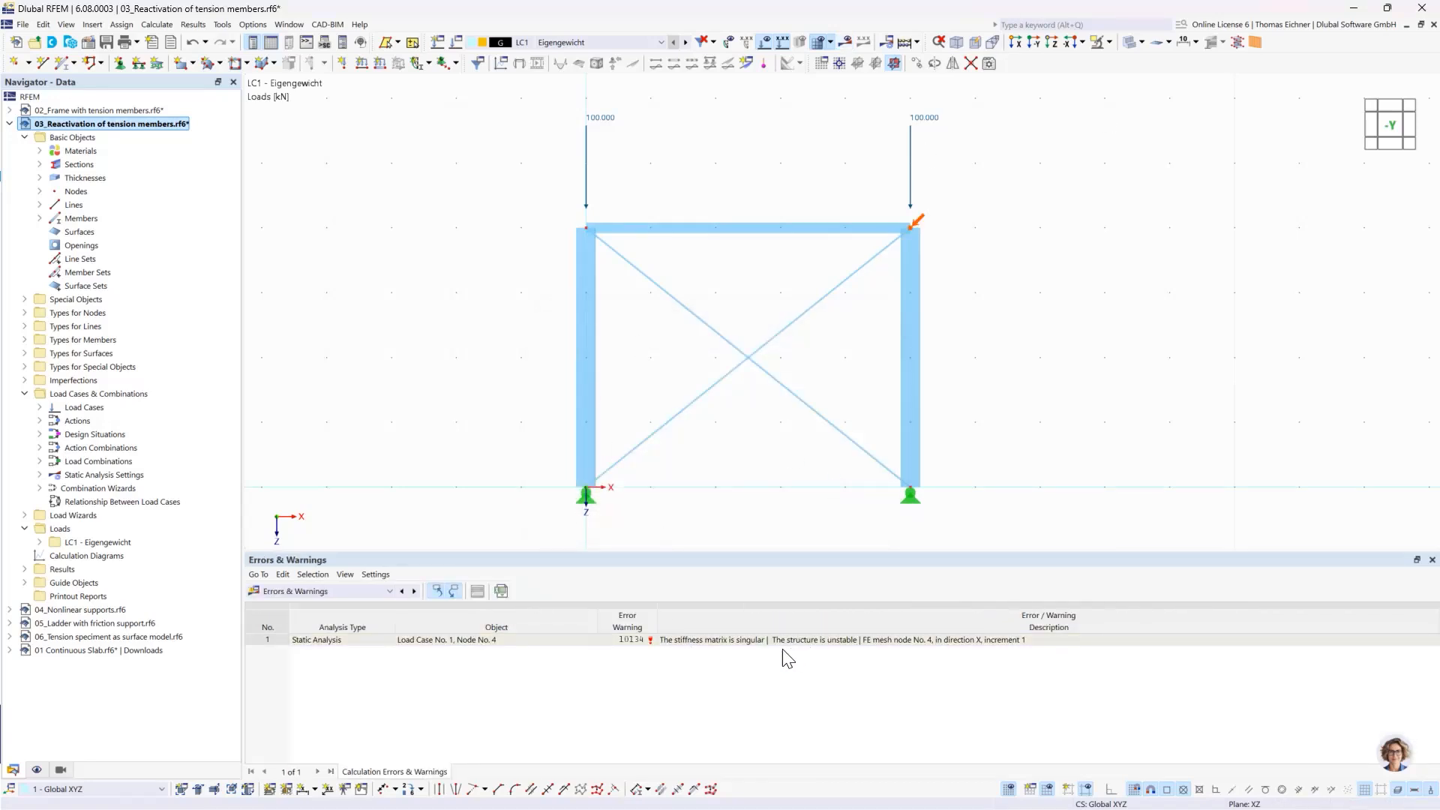
pyautogui.click(734, 647)
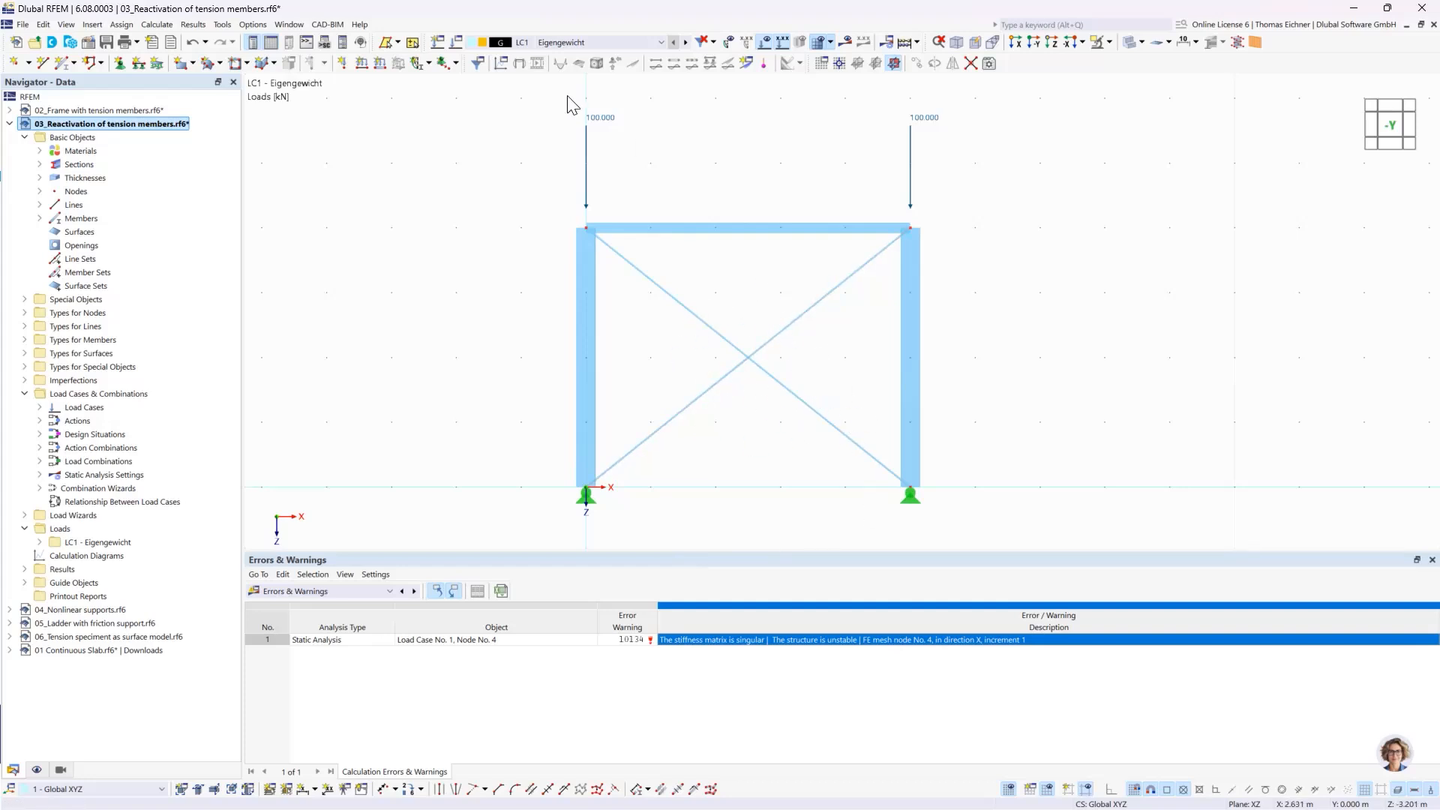
# Step: Enable exceptional handling for reactivation in SA2, with failing members removed individually during successive iterations
pyautogui.click(456, 42)
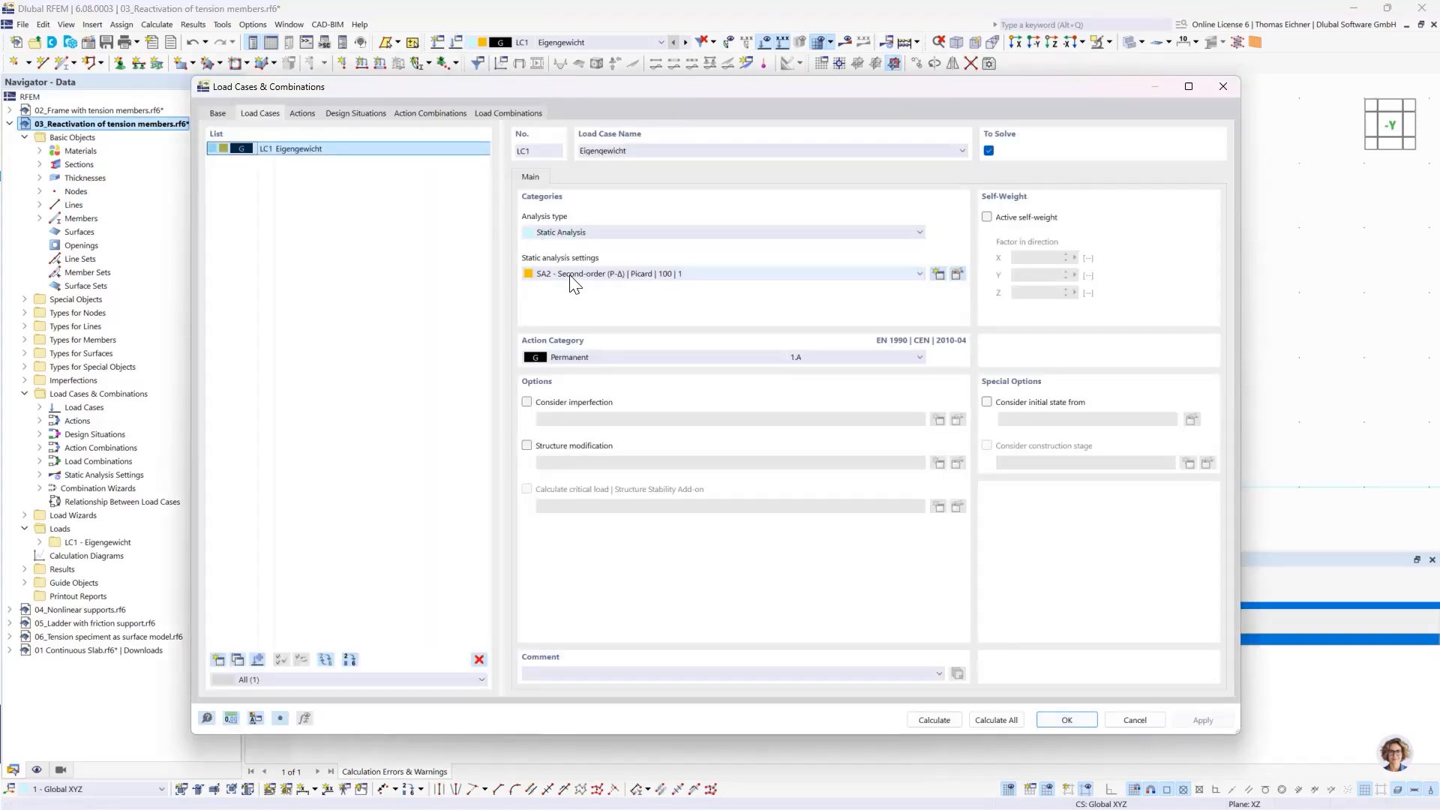
pyautogui.click(957, 275)
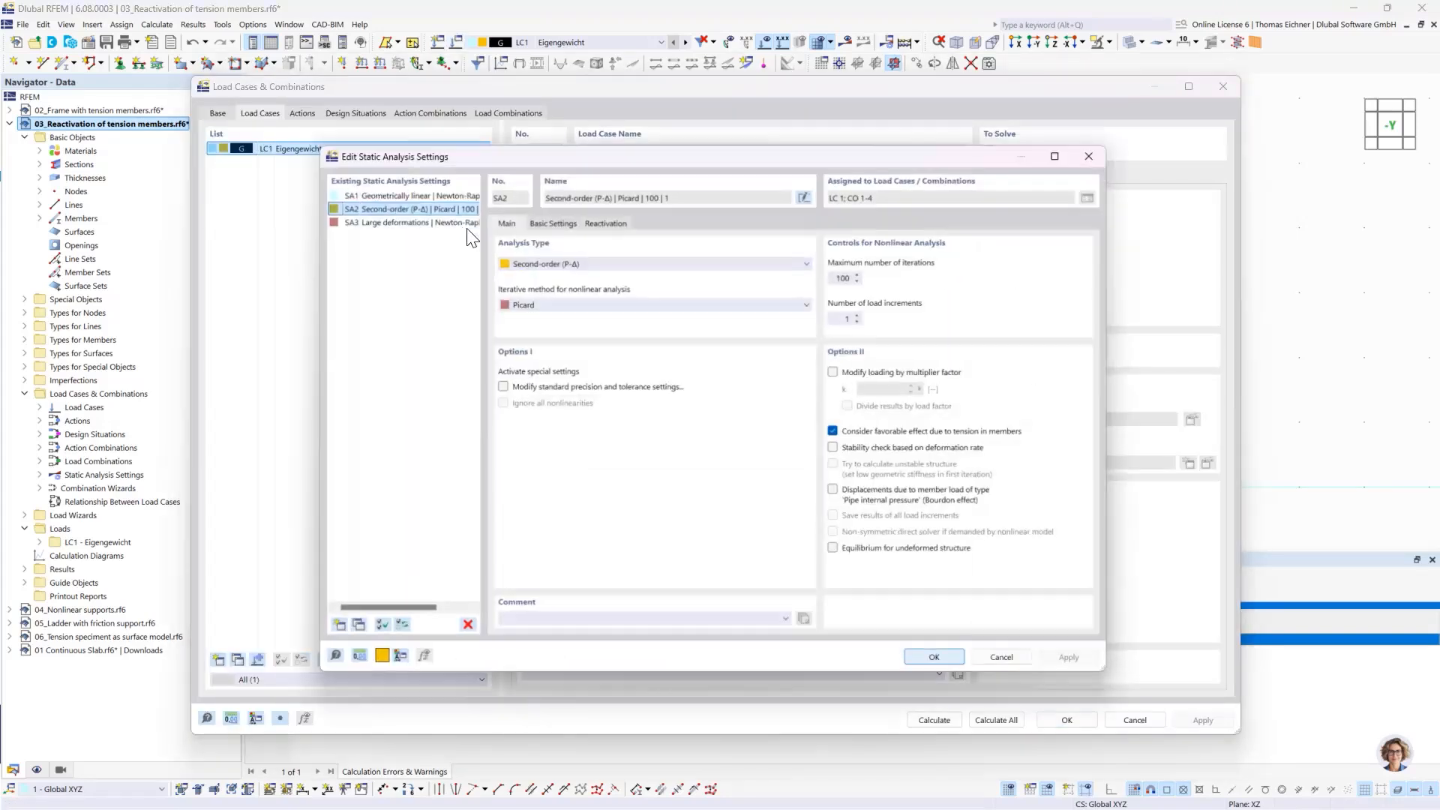
pyautogui.click(592, 219)
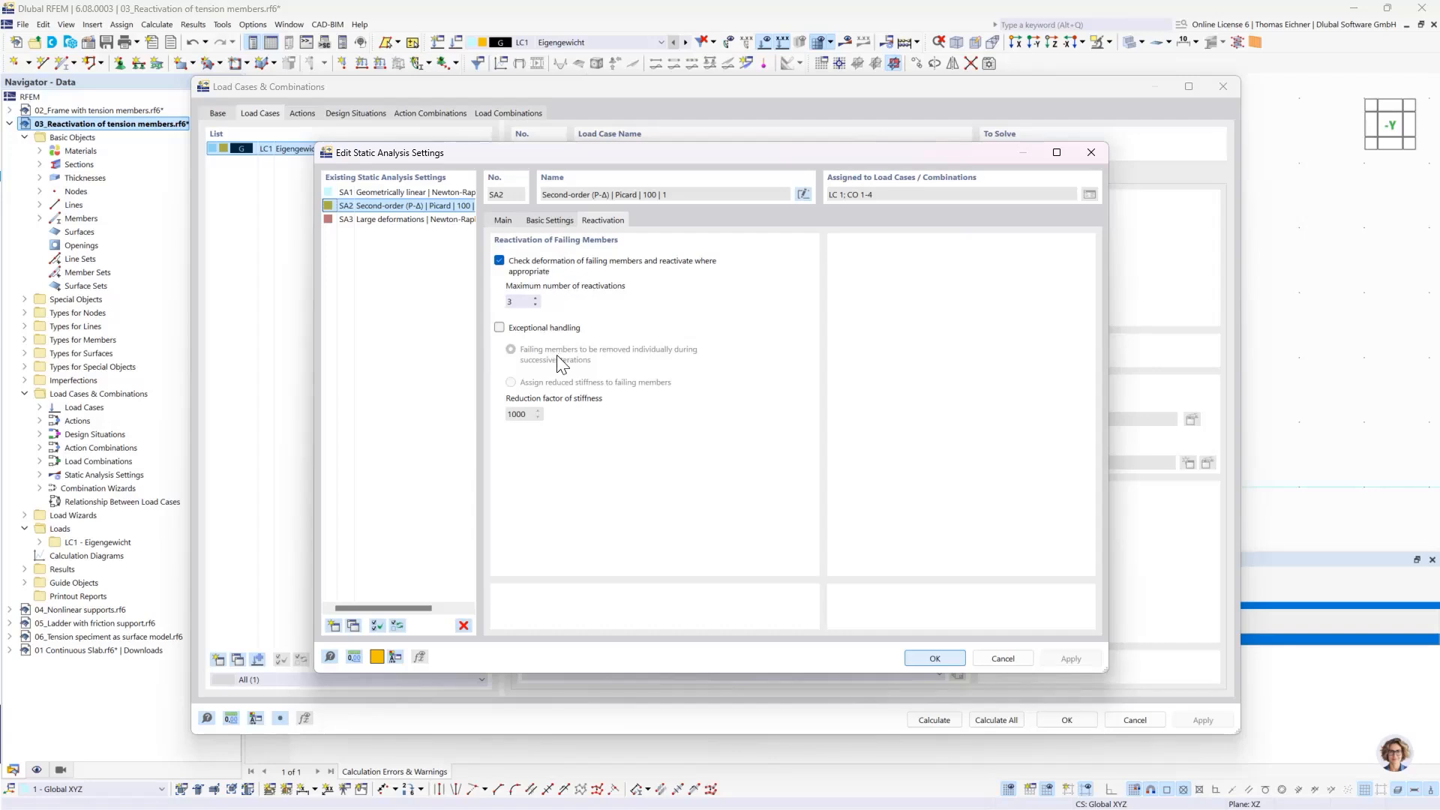
pyautogui.click(498, 327)
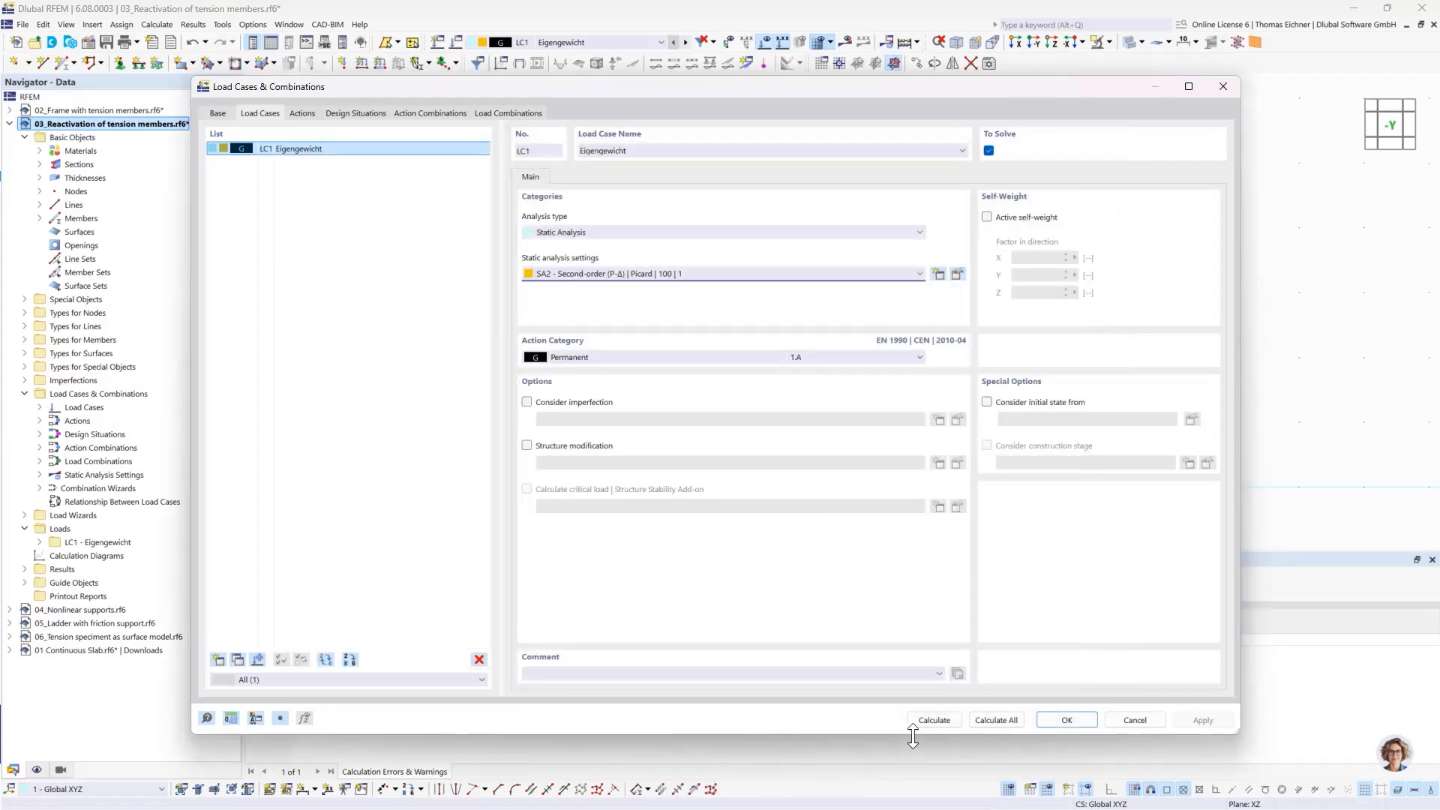
# Step: Recalculate LC1 and view the member axial forces N, followed by the global deformations |u|
pyautogui.click(930, 722)
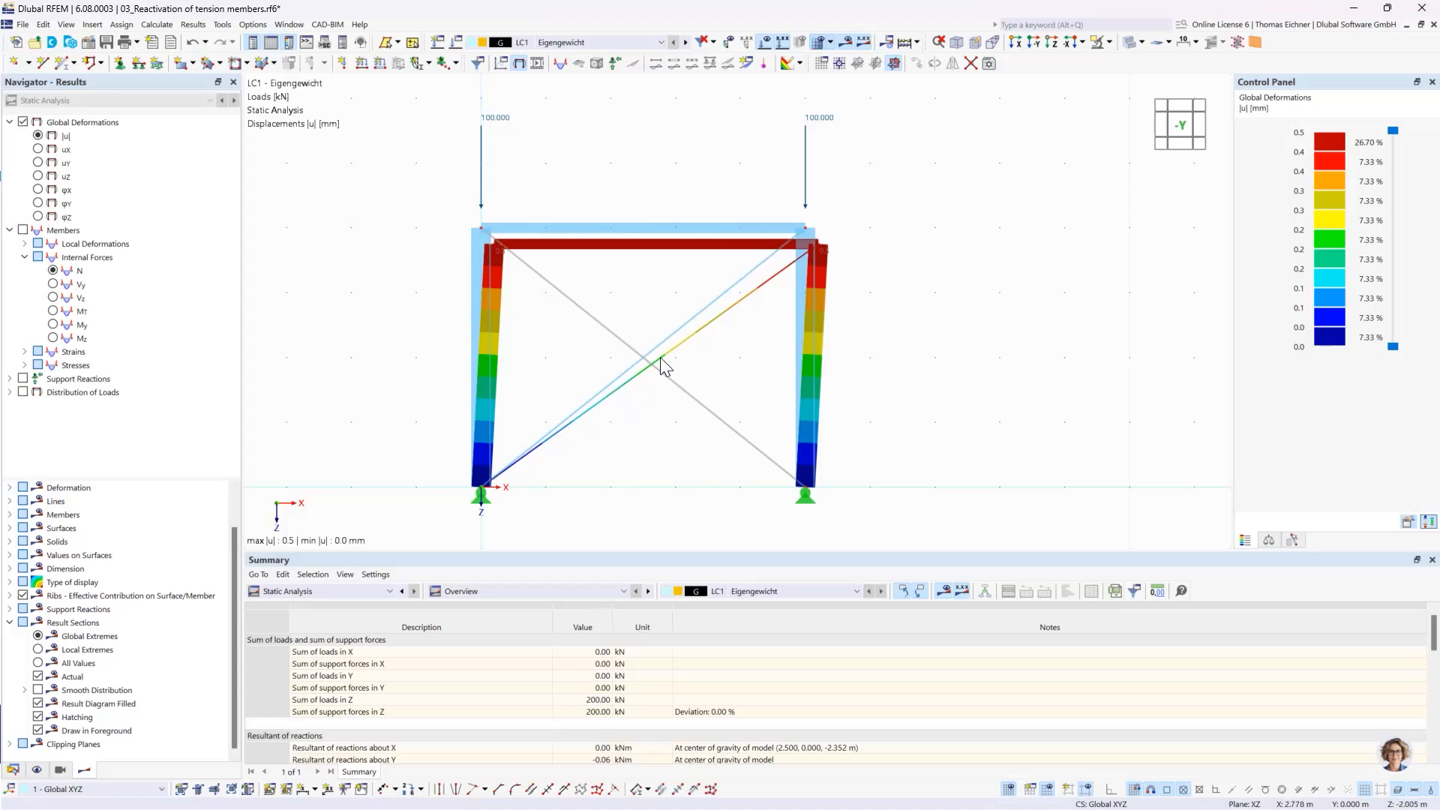
pyautogui.click(58, 274)
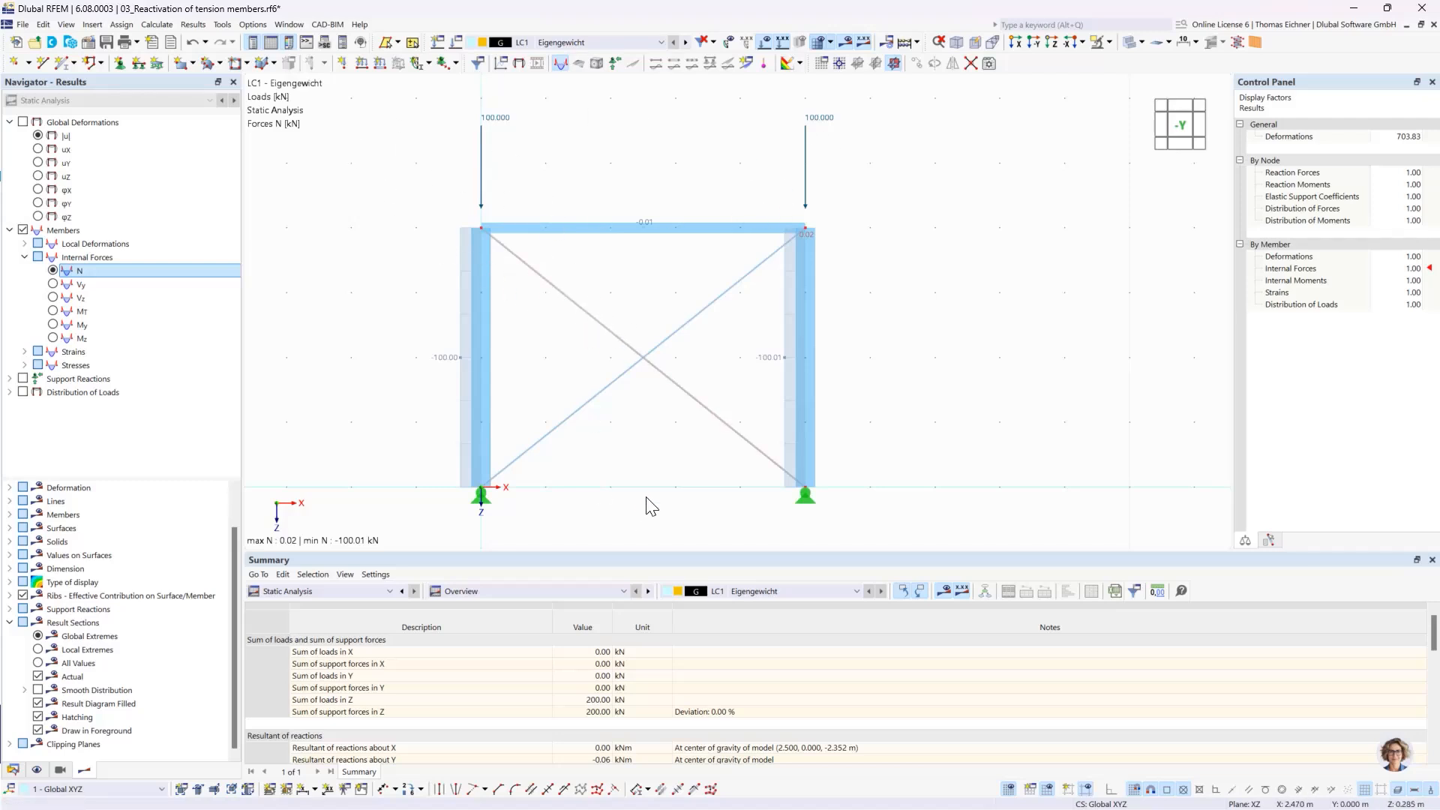
pyautogui.click(40, 139)
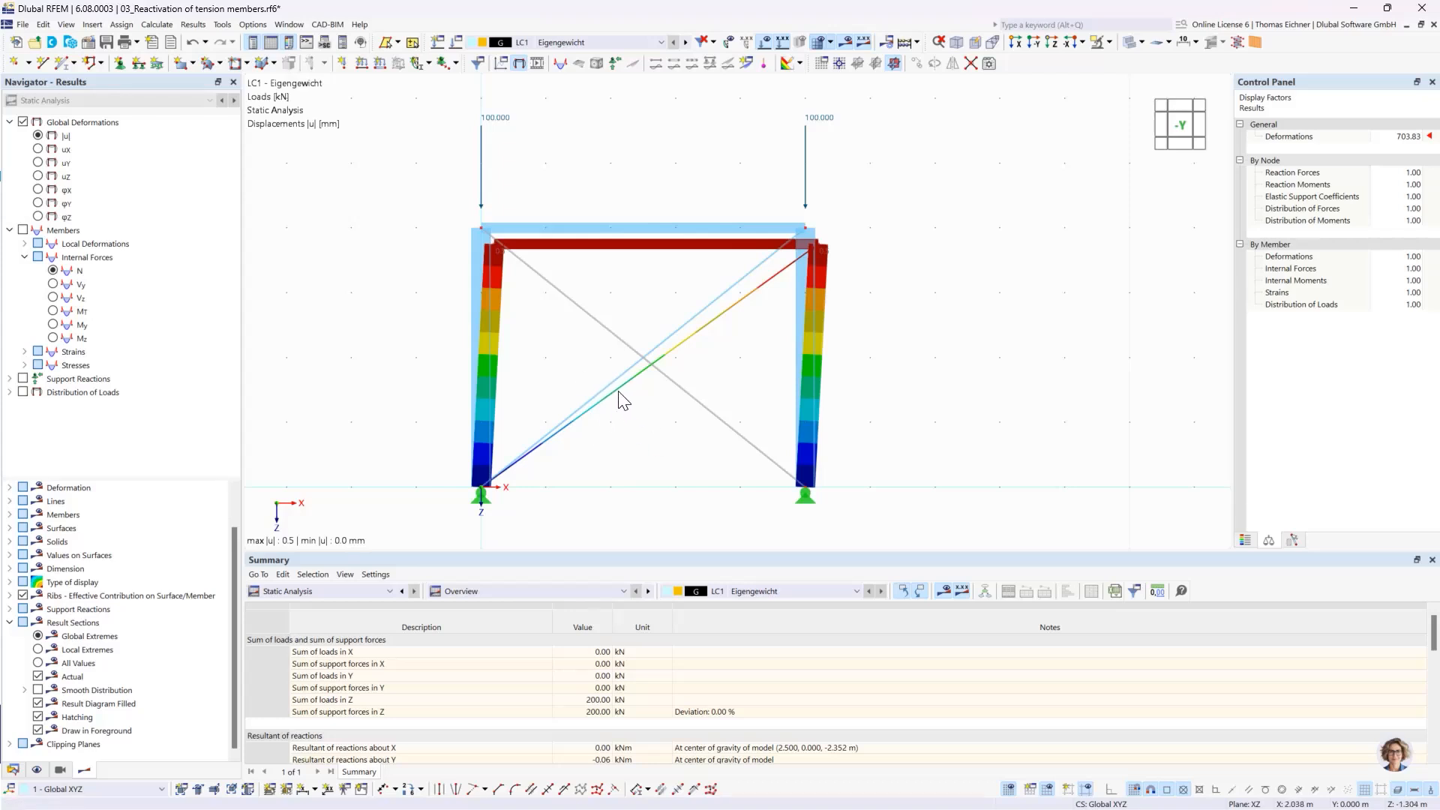
# Step: Review the reactivation and exceptional handling options for failing members in LC1's static analysis settings SA2
pyautogui.click(457, 43)
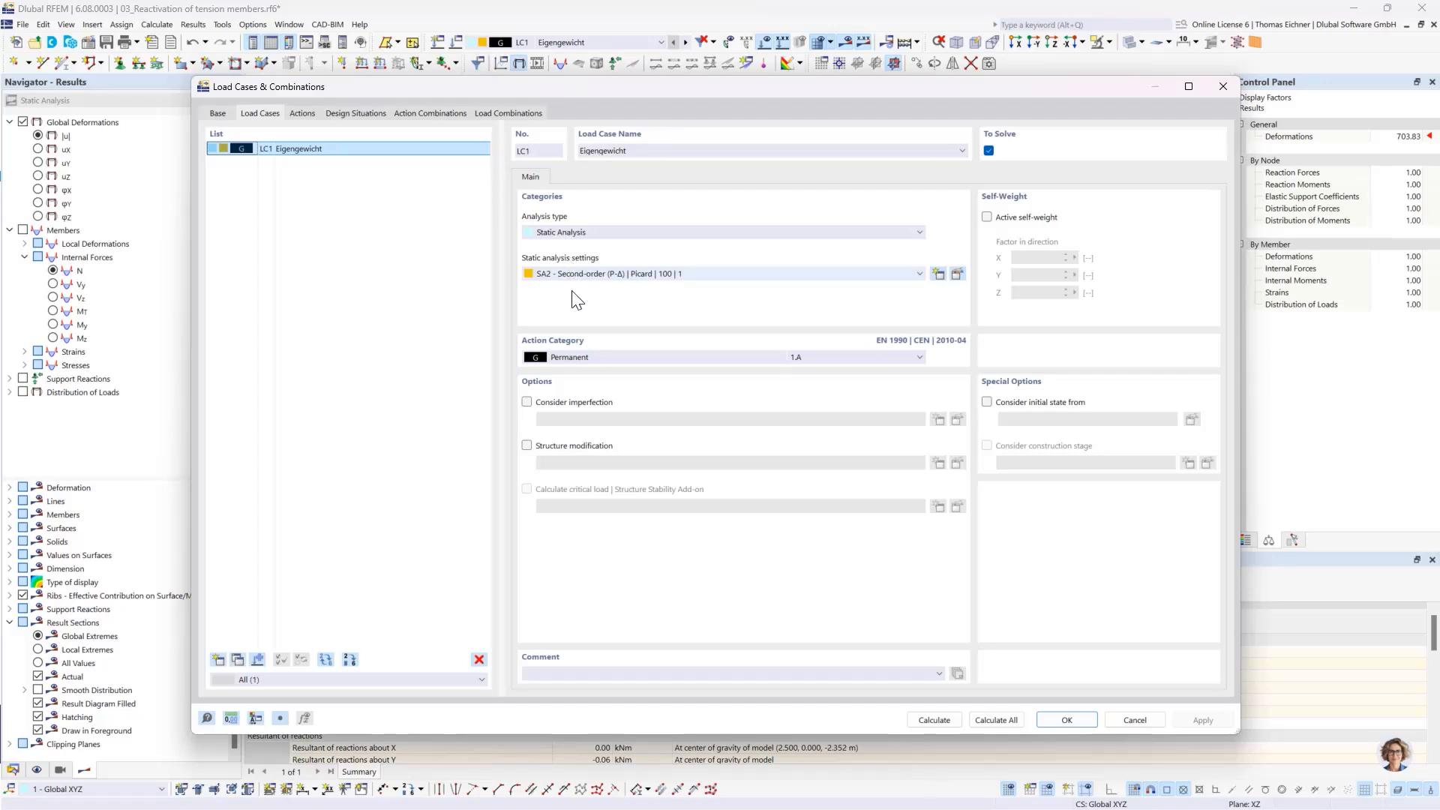
pyautogui.click(956, 275)
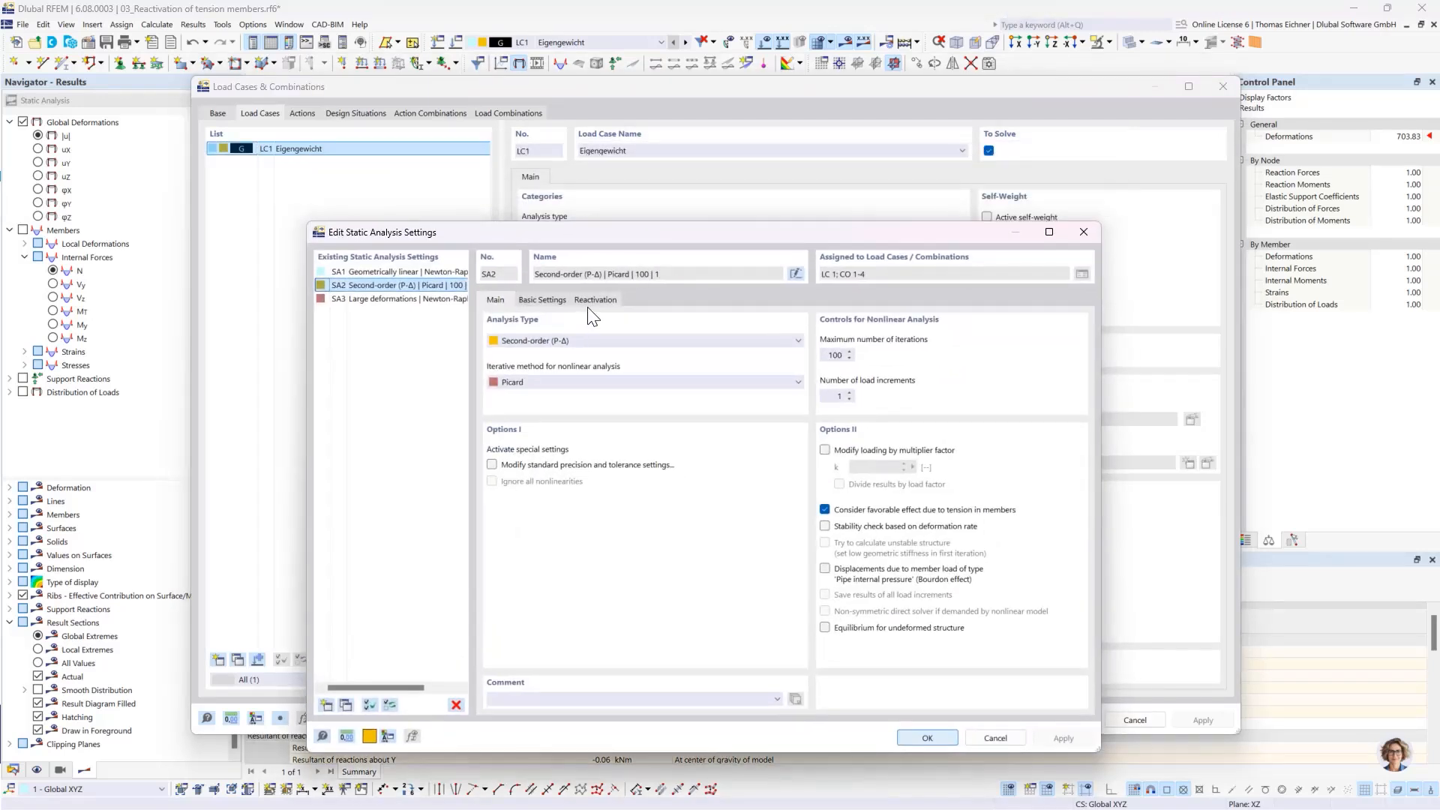
pyautogui.click(589, 303)
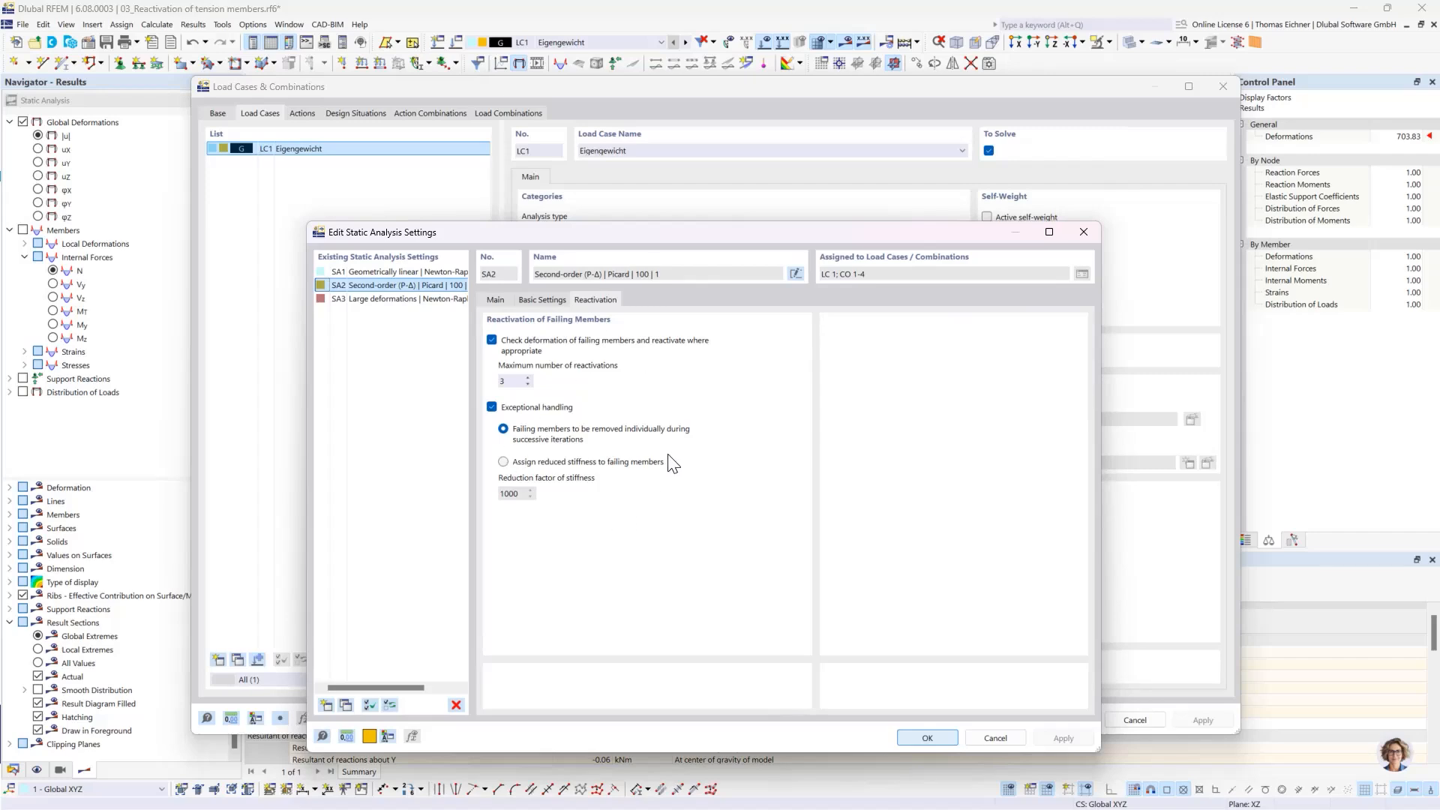
pyautogui.click(927, 737)
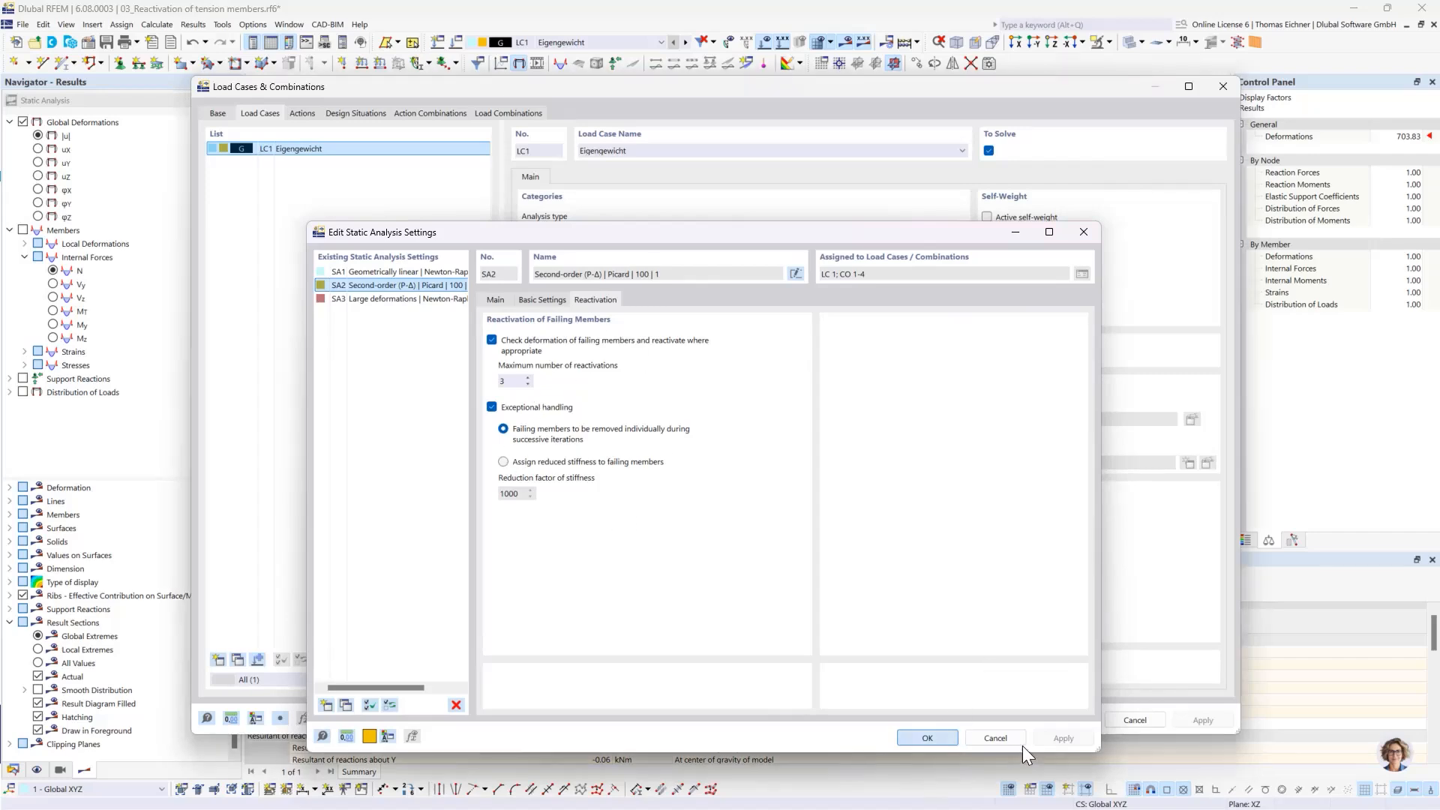
pyautogui.click(1068, 720)
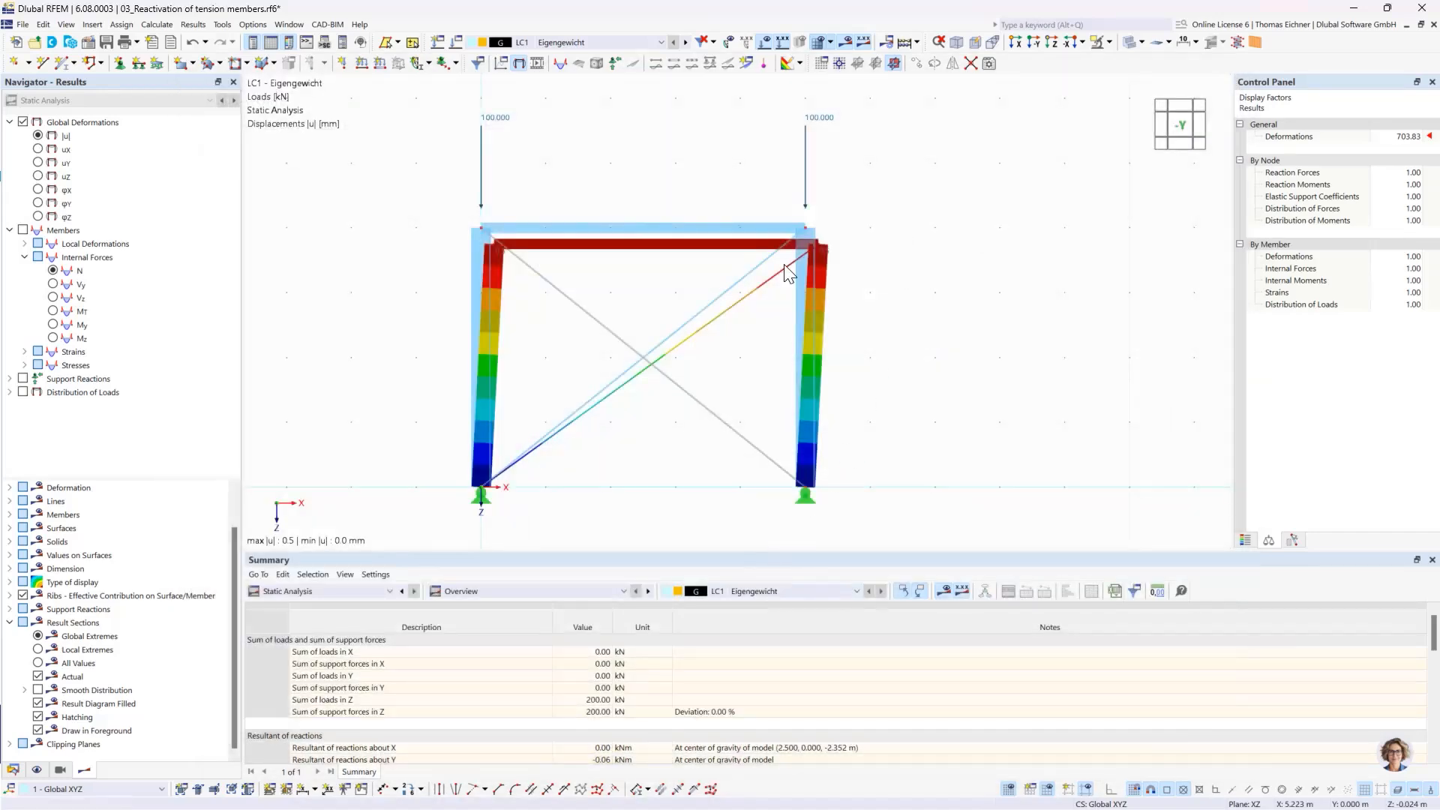
# Step: Collapse the current model's data tree and activate the model 04_Nonlinear supports.rf6
pyautogui.click(15, 771)
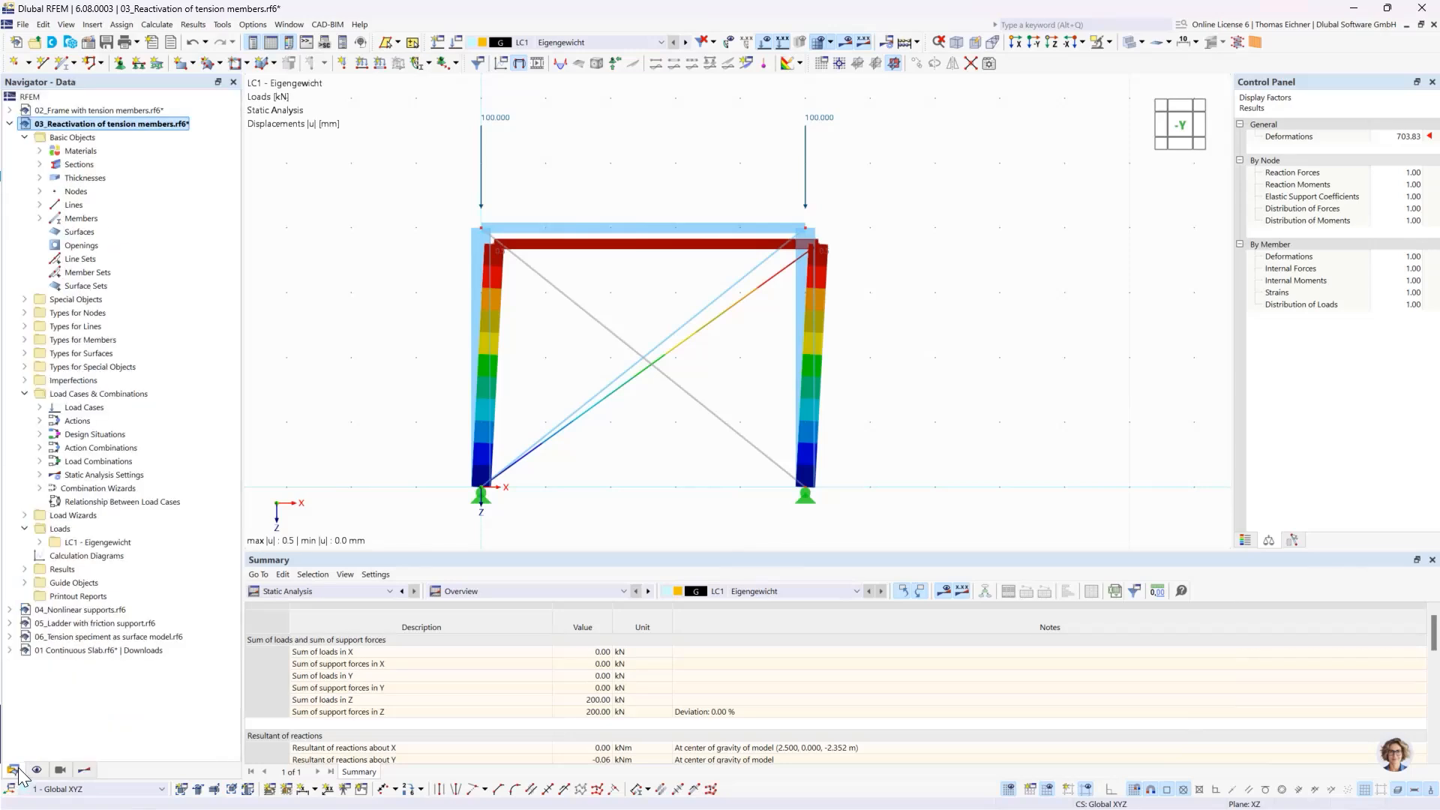
pyautogui.click(11, 125)
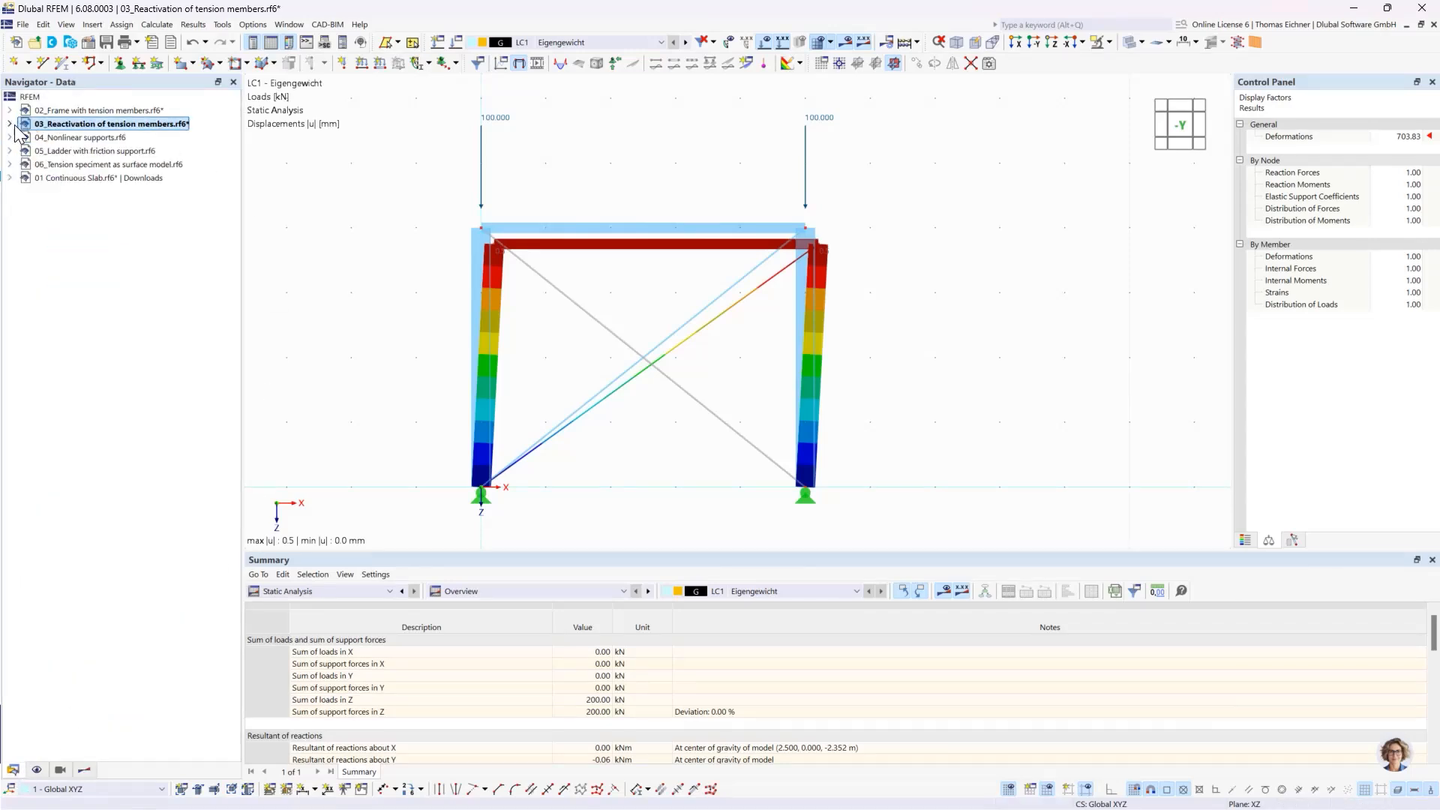
pyautogui.doubleClick(83, 137)
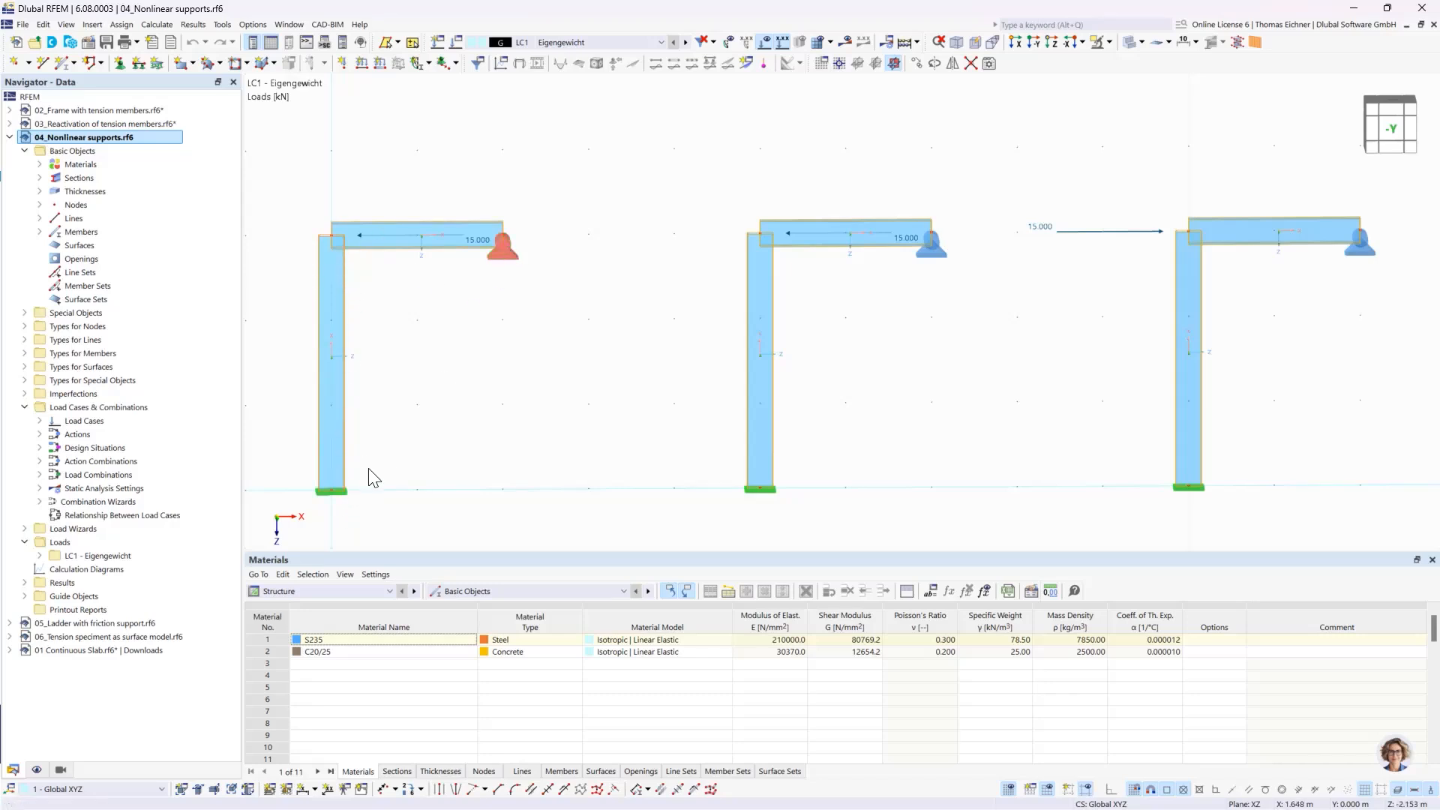
# Step: Examine the three column-and-beam frames with their horizontal loads, and the first frame's beam-end support
pyautogui.click(412, 292)
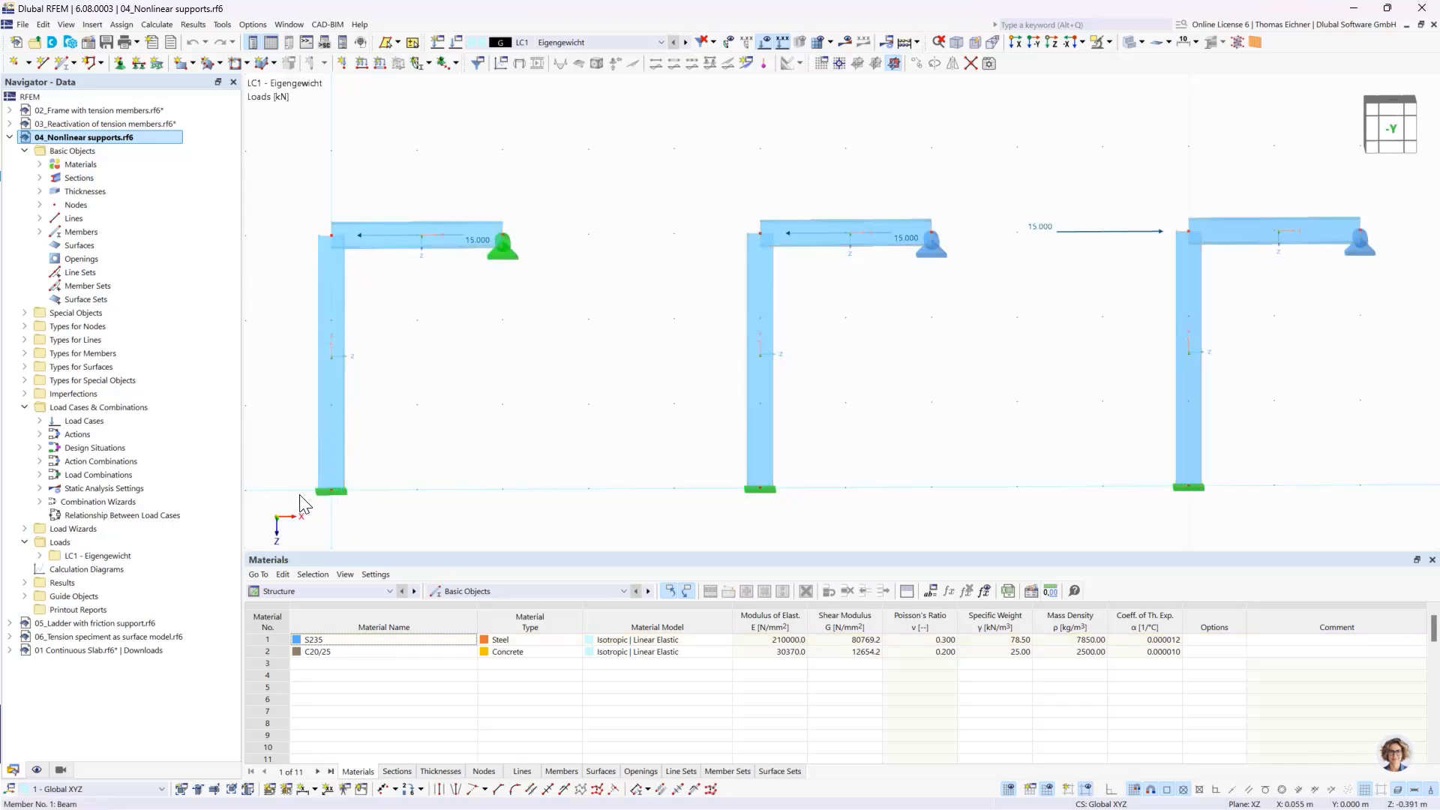
pyautogui.click(361, 236)
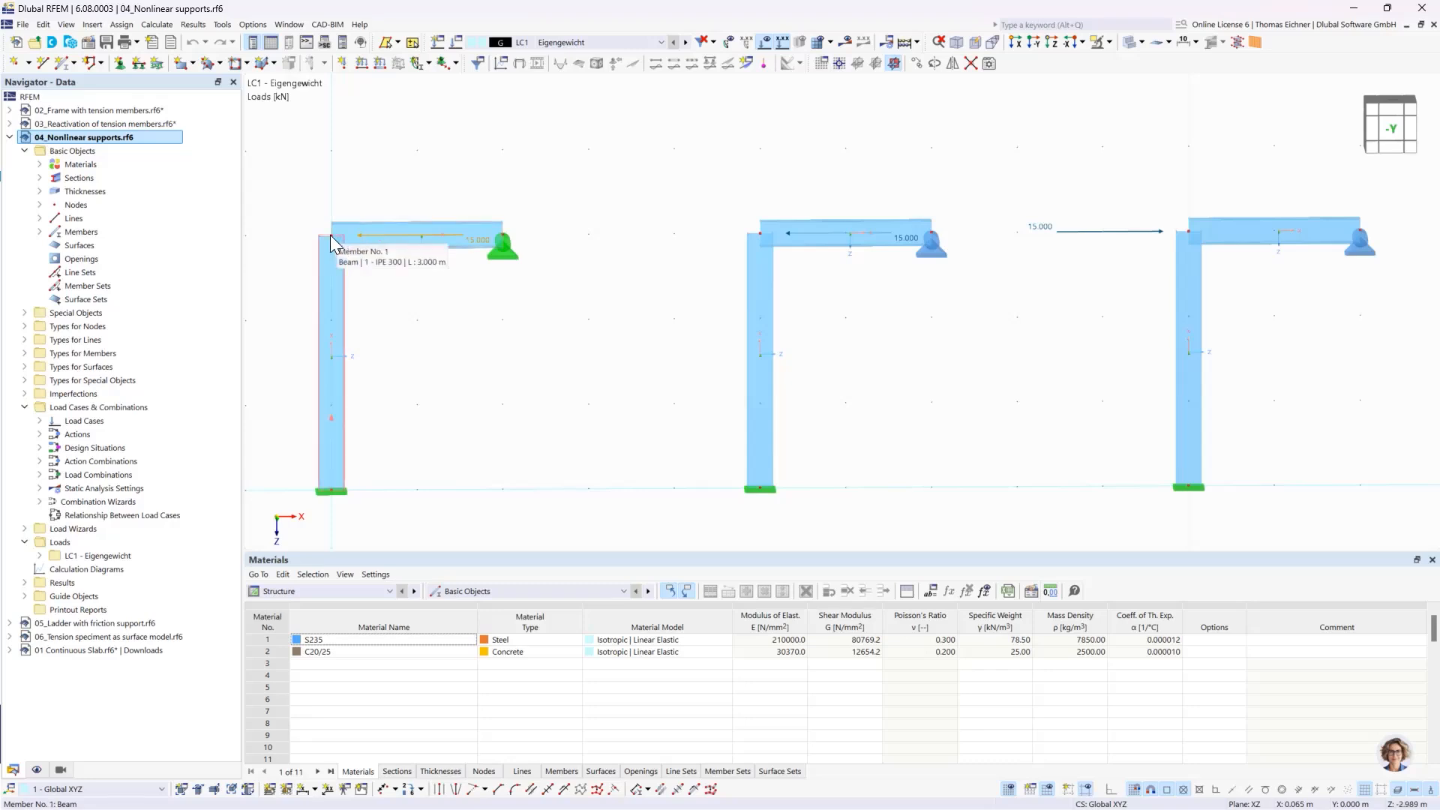
pyautogui.moveTo(447, 363); pyautogui.dragTo(498, 360, button='middle')
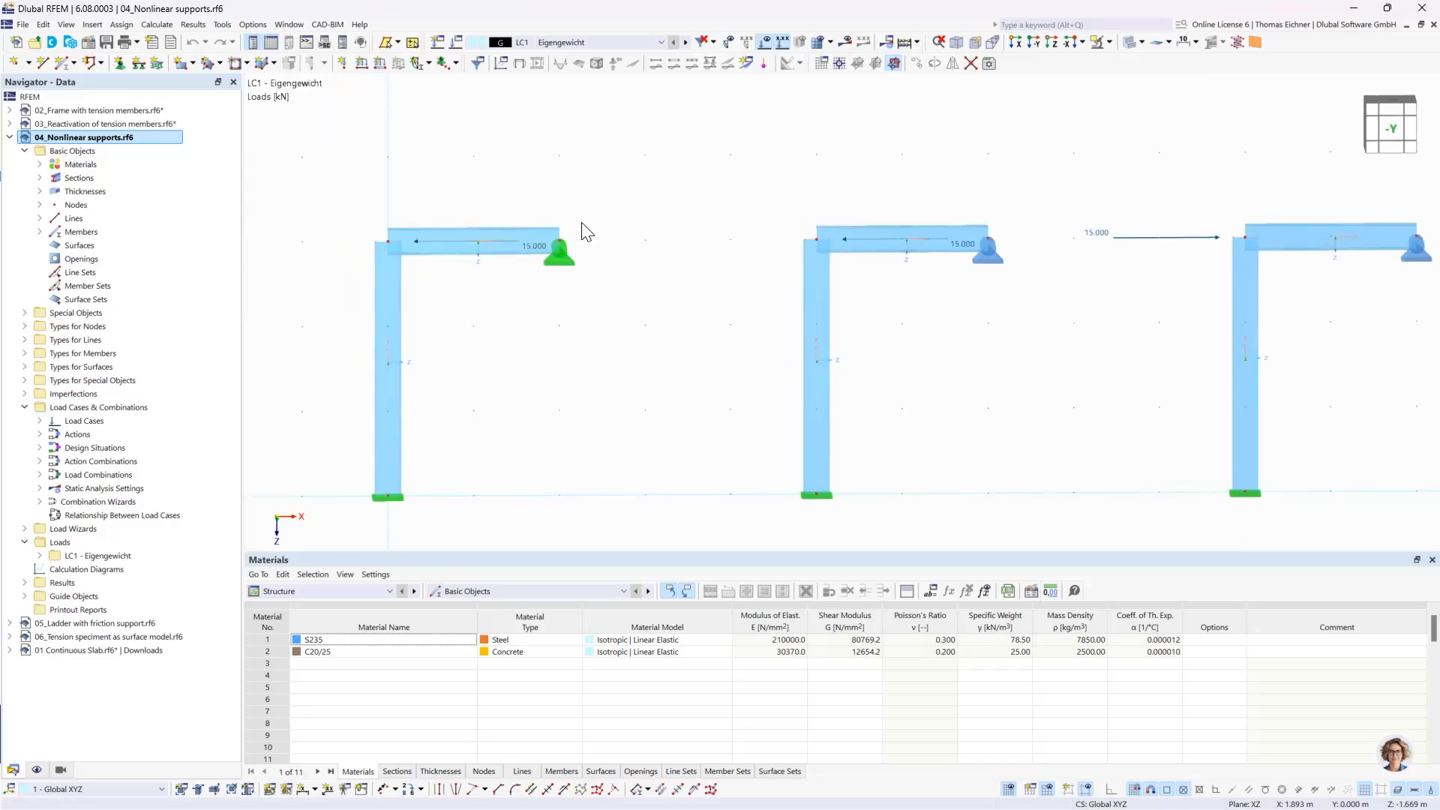
pyautogui.click(564, 253)
pyautogui.moveTo(1083, 372); pyautogui.dragTo(983, 365, button='middle')
# Step: Inspect the translational nonlinearity of the nodal support at node No. 6 on the middle frame
pyautogui.click(948, 248)
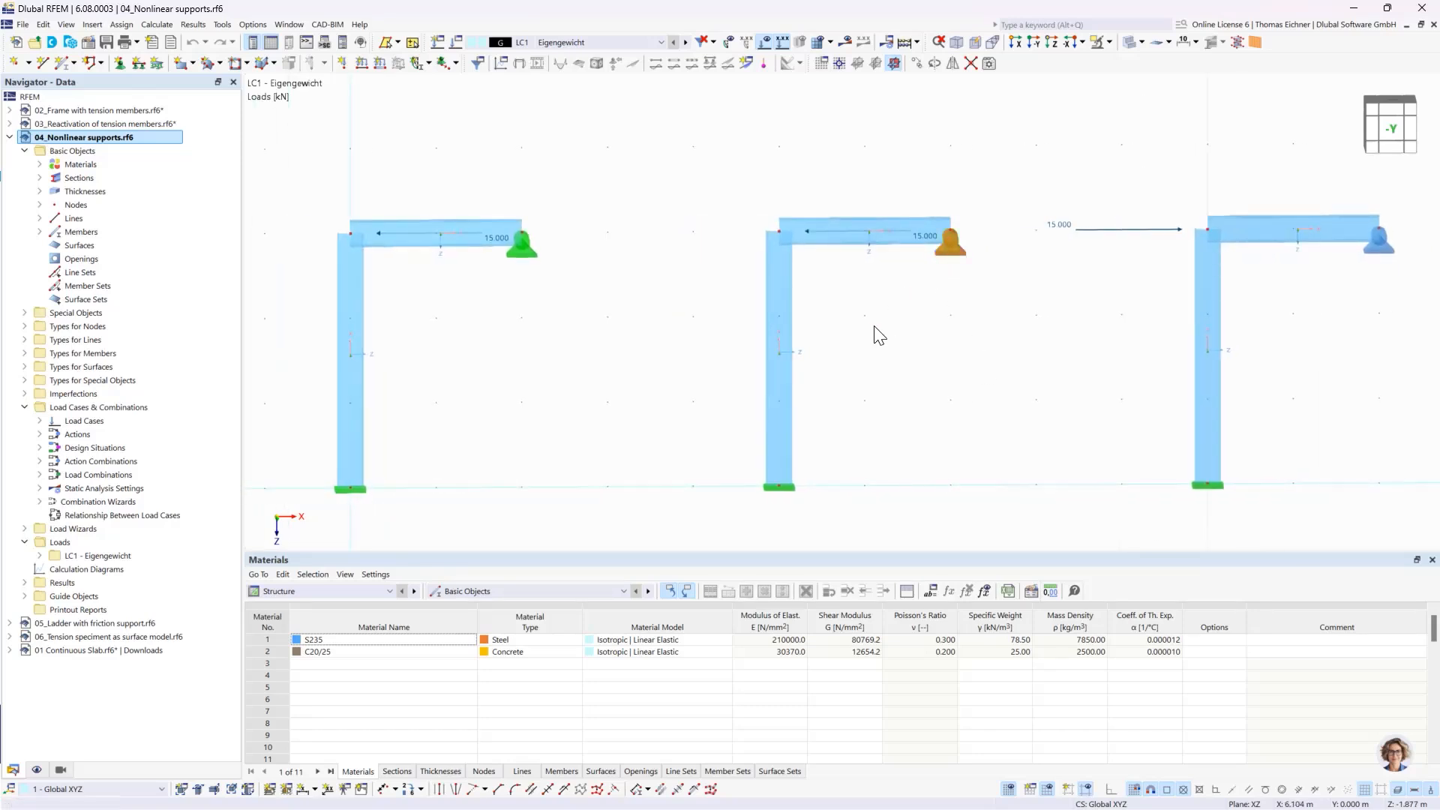
pyautogui.doubleClick(956, 248)
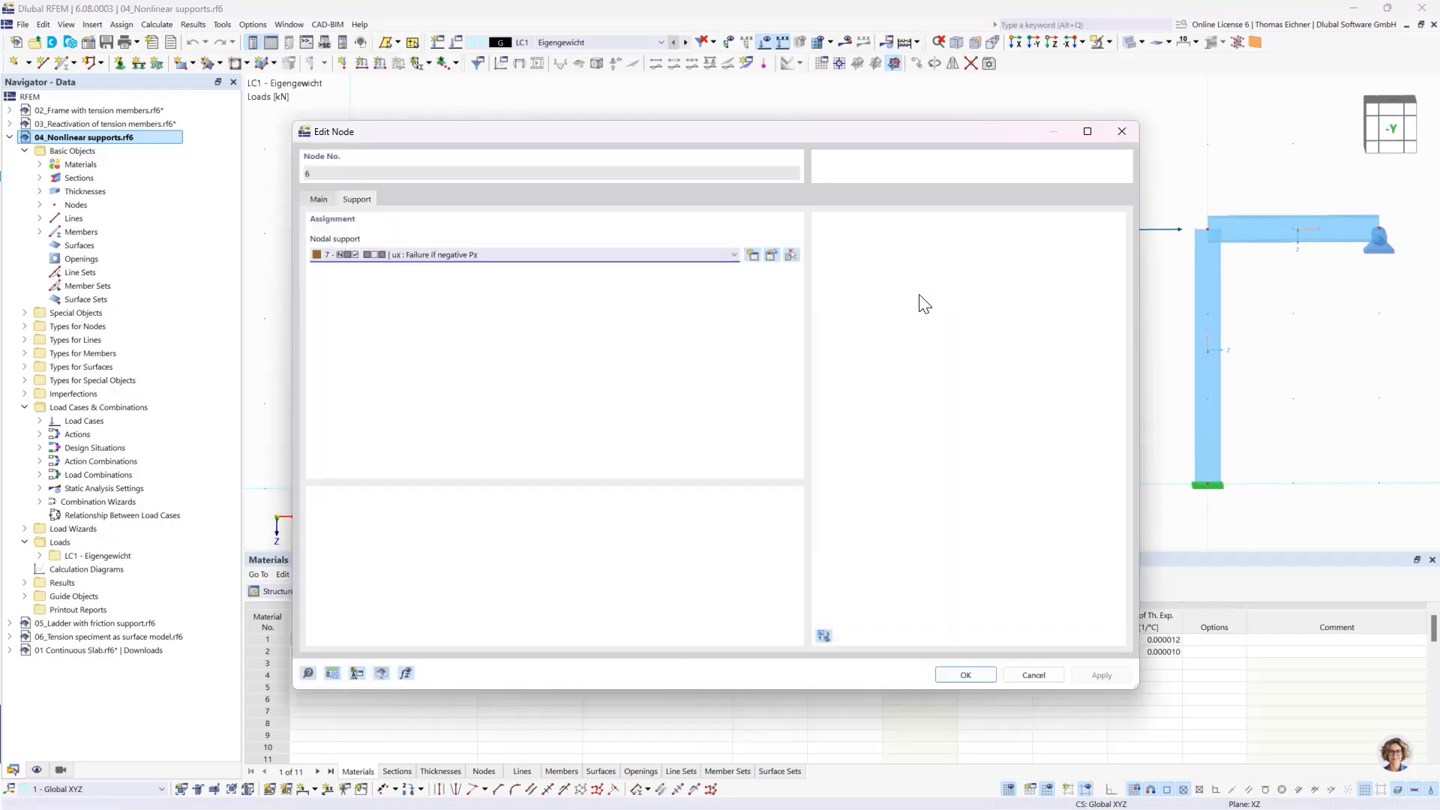
pyautogui.click(770, 255)
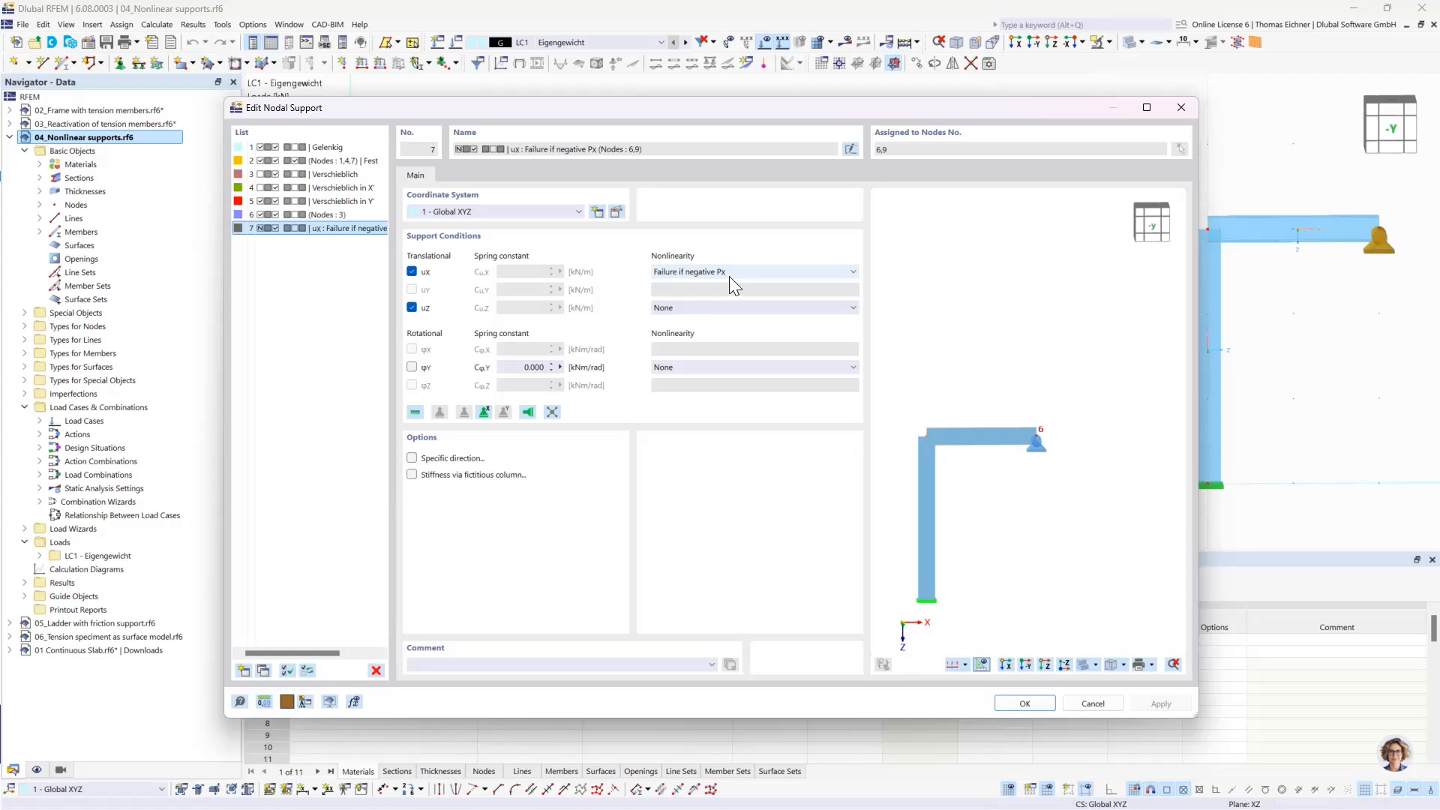
pyautogui.click(1024, 705)
pyautogui.click(965, 675)
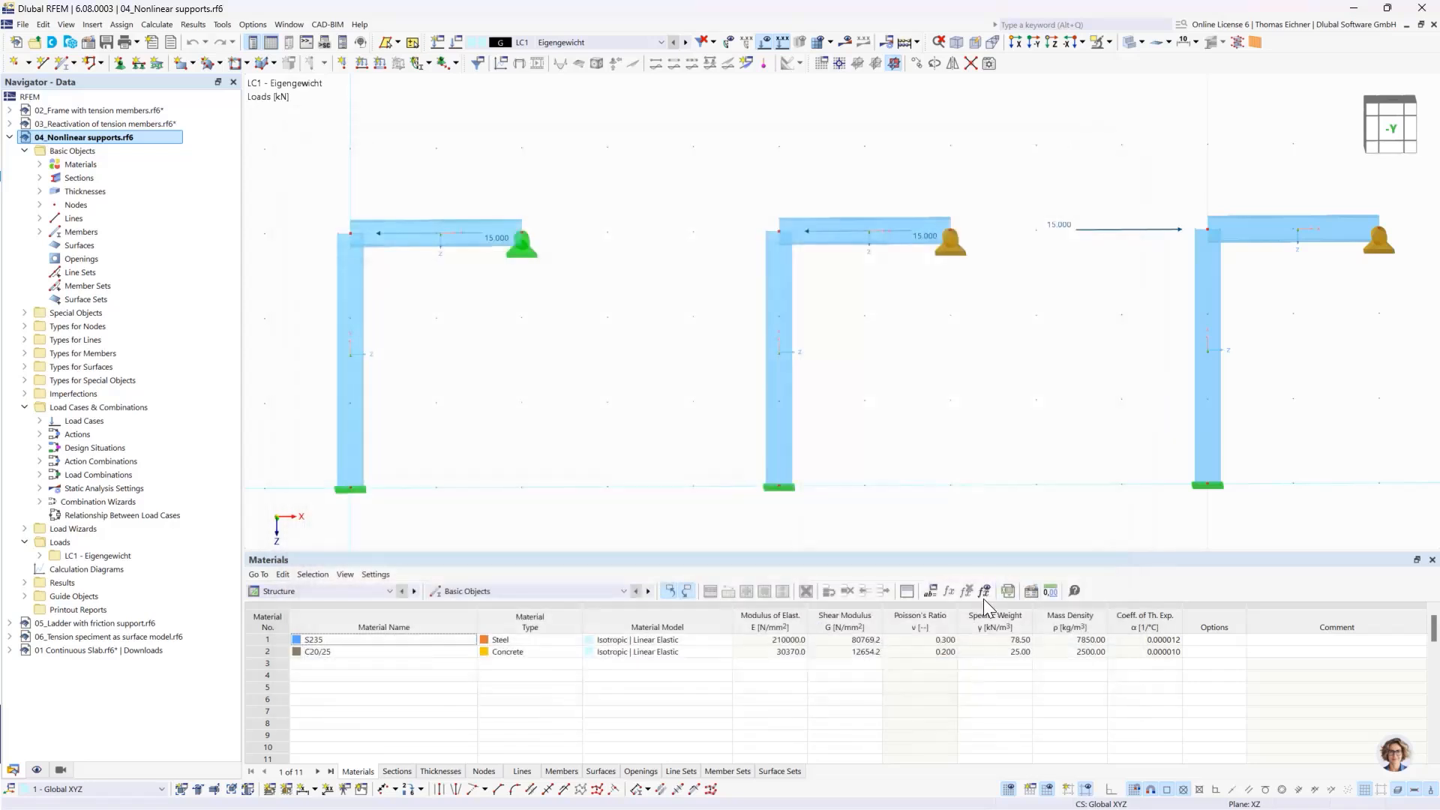
# Step: Calculate LC1 and view the deformations and support reactions of all three frames
pyautogui.moveTo(857, 373); pyautogui.dragTo(811, 361, button='middle')
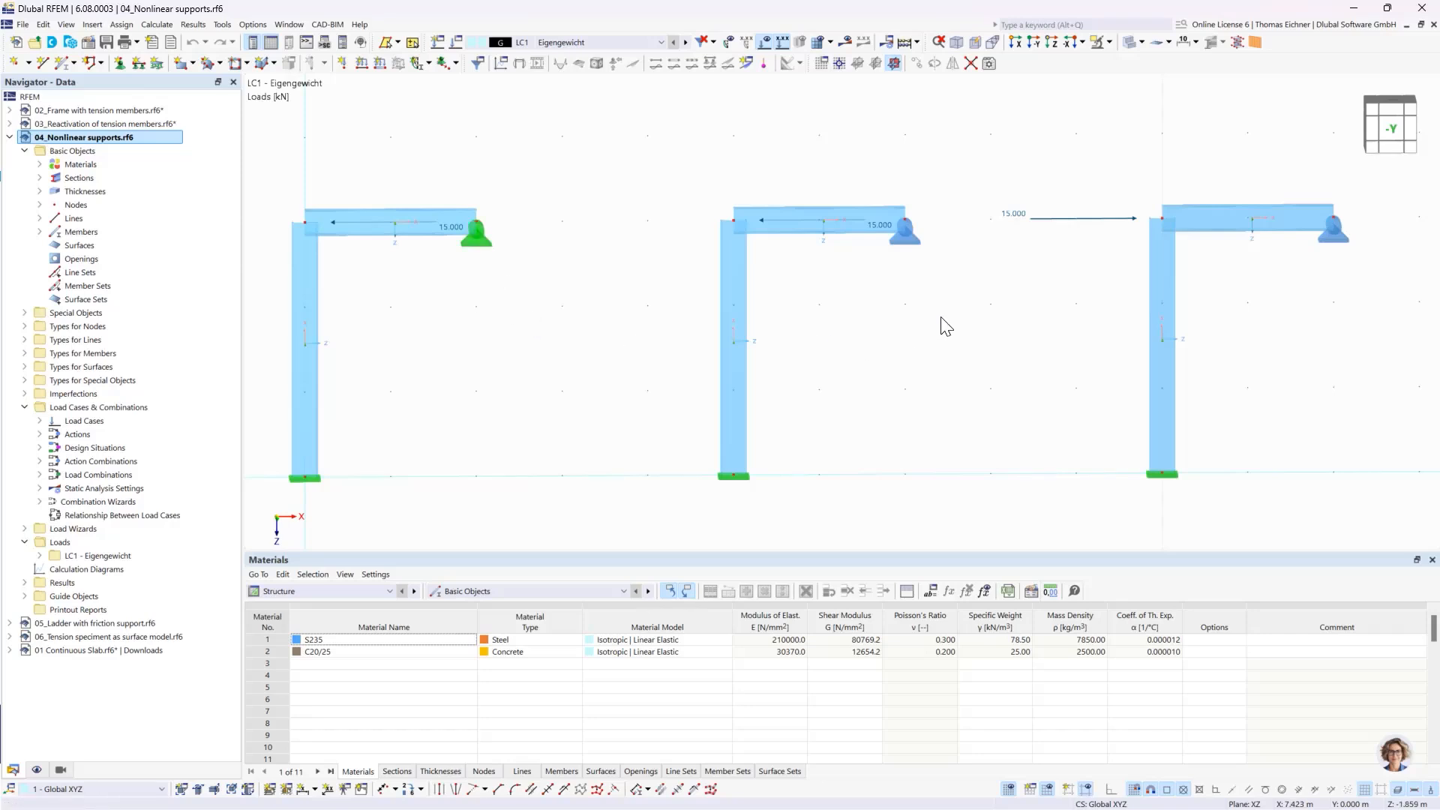
pyautogui.click(846, 43)
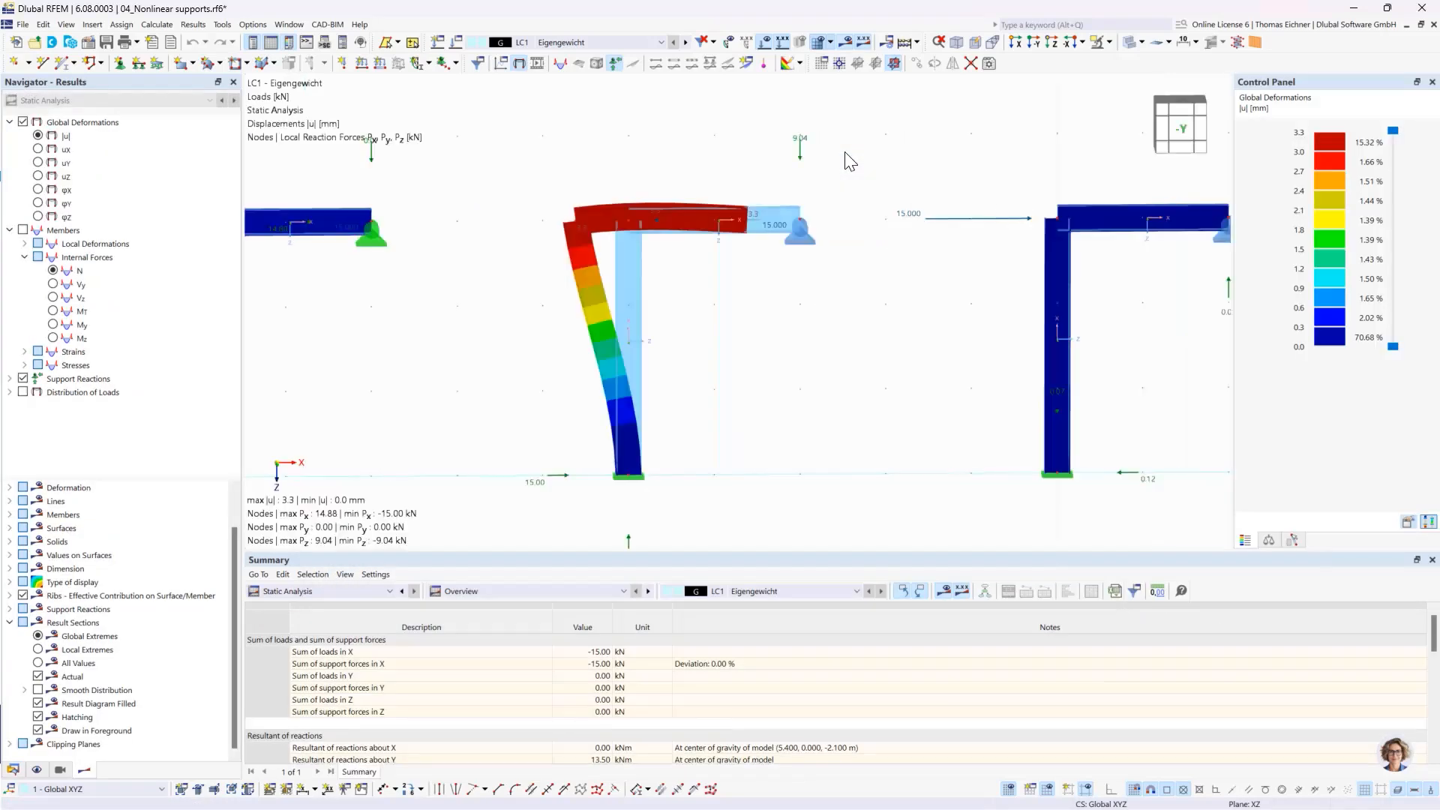
pyautogui.scroll(-1, 845, 153)
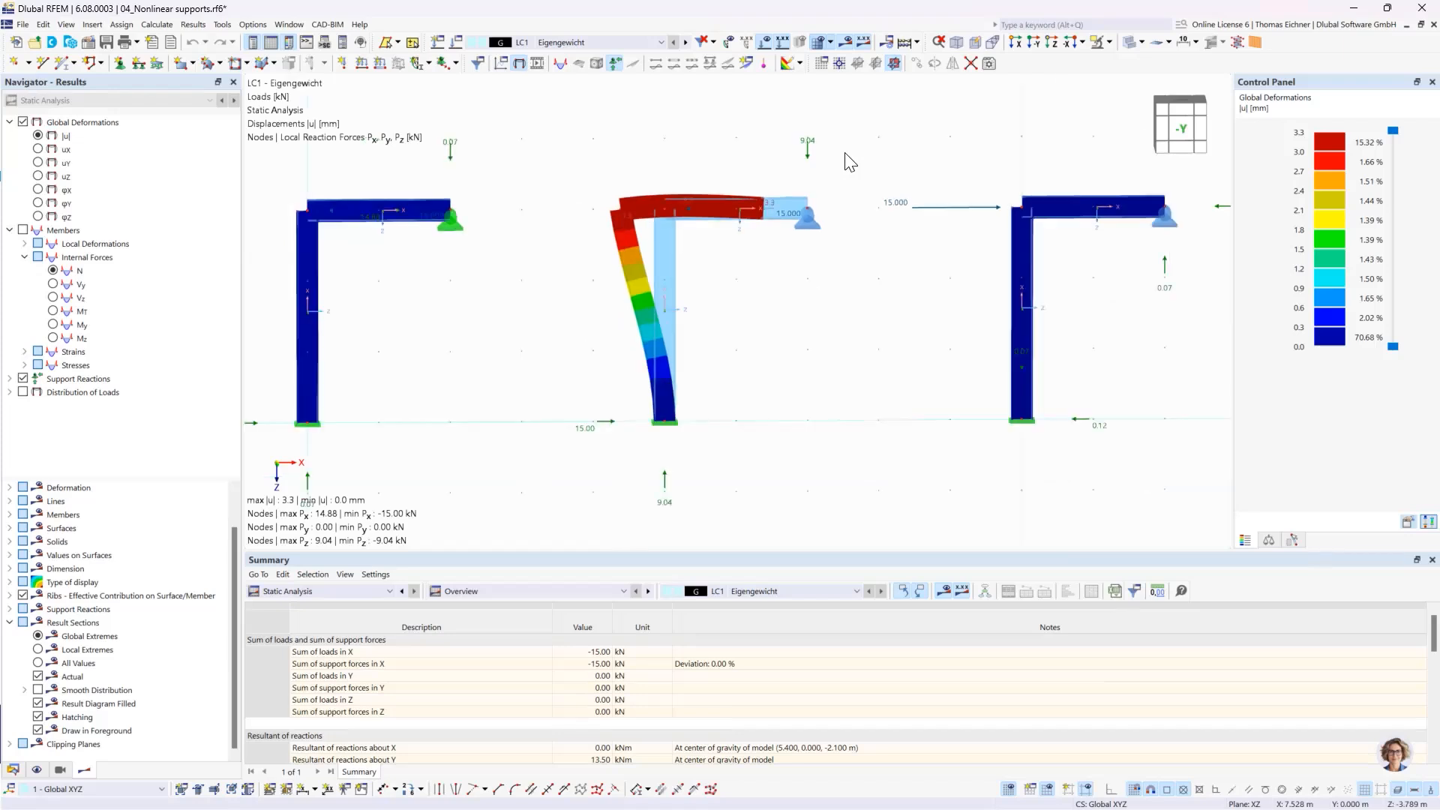
# Step: Examine the deformations and support reactions of the frames, including the first frame's beam-end support
pyautogui.scroll(1, 611, 141)
pyautogui.moveTo(611, 142); pyautogui.dragTo(690, 167, button='middle')
pyautogui.scroll(-3, 690, 166)
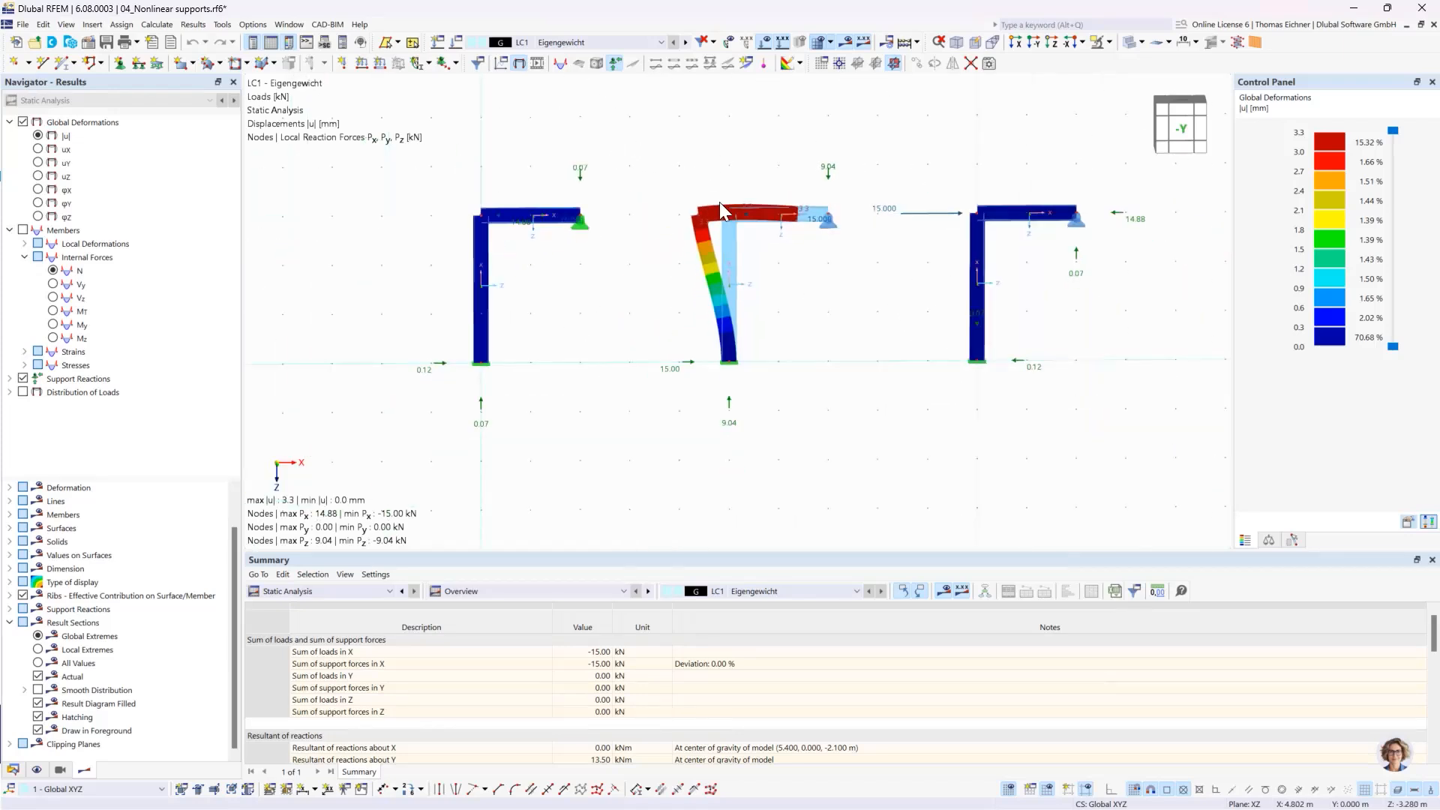
pyautogui.scroll(2, 630, 295)
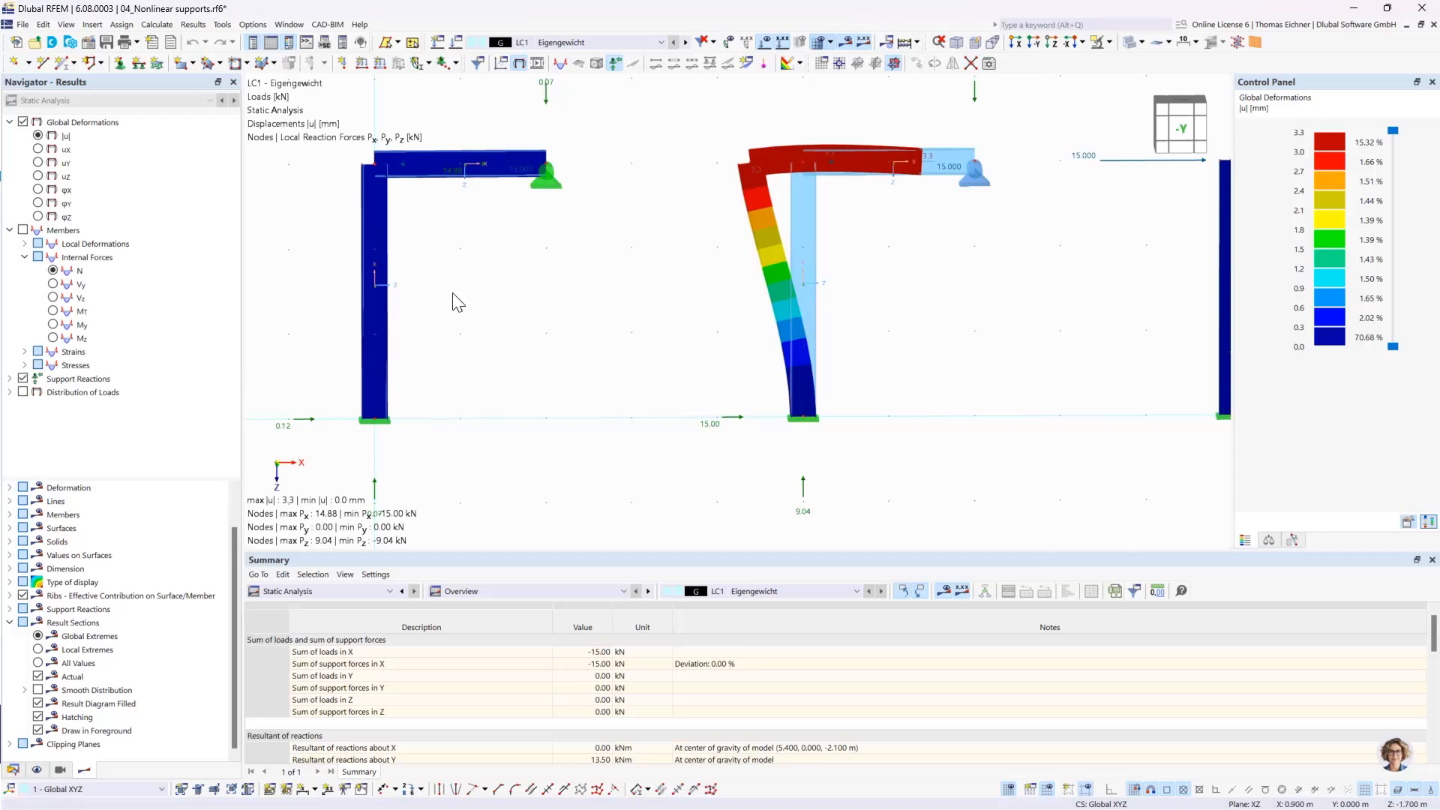
pyautogui.moveTo(453, 292); pyautogui.dragTo(487, 310, button='middle')
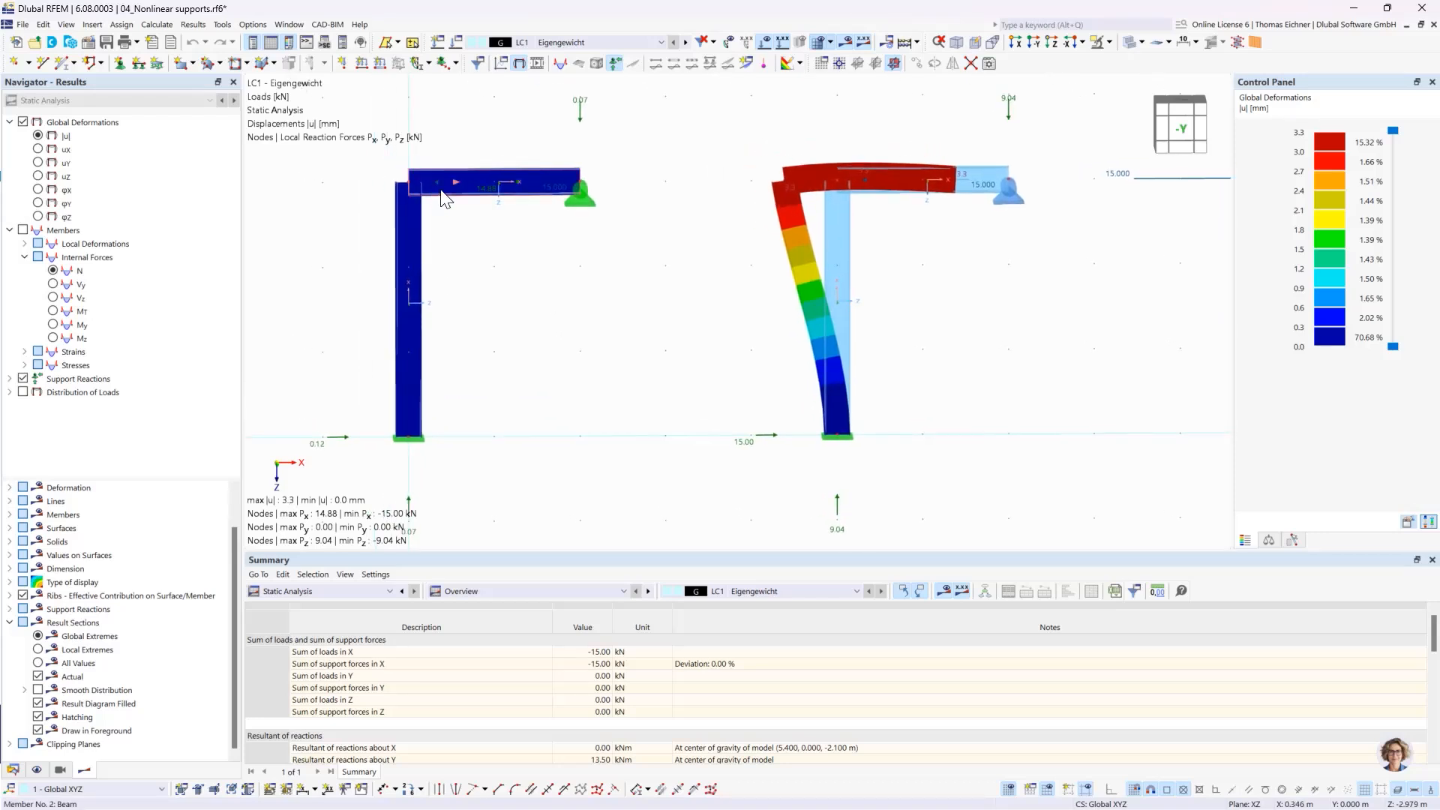
pyautogui.click(577, 210)
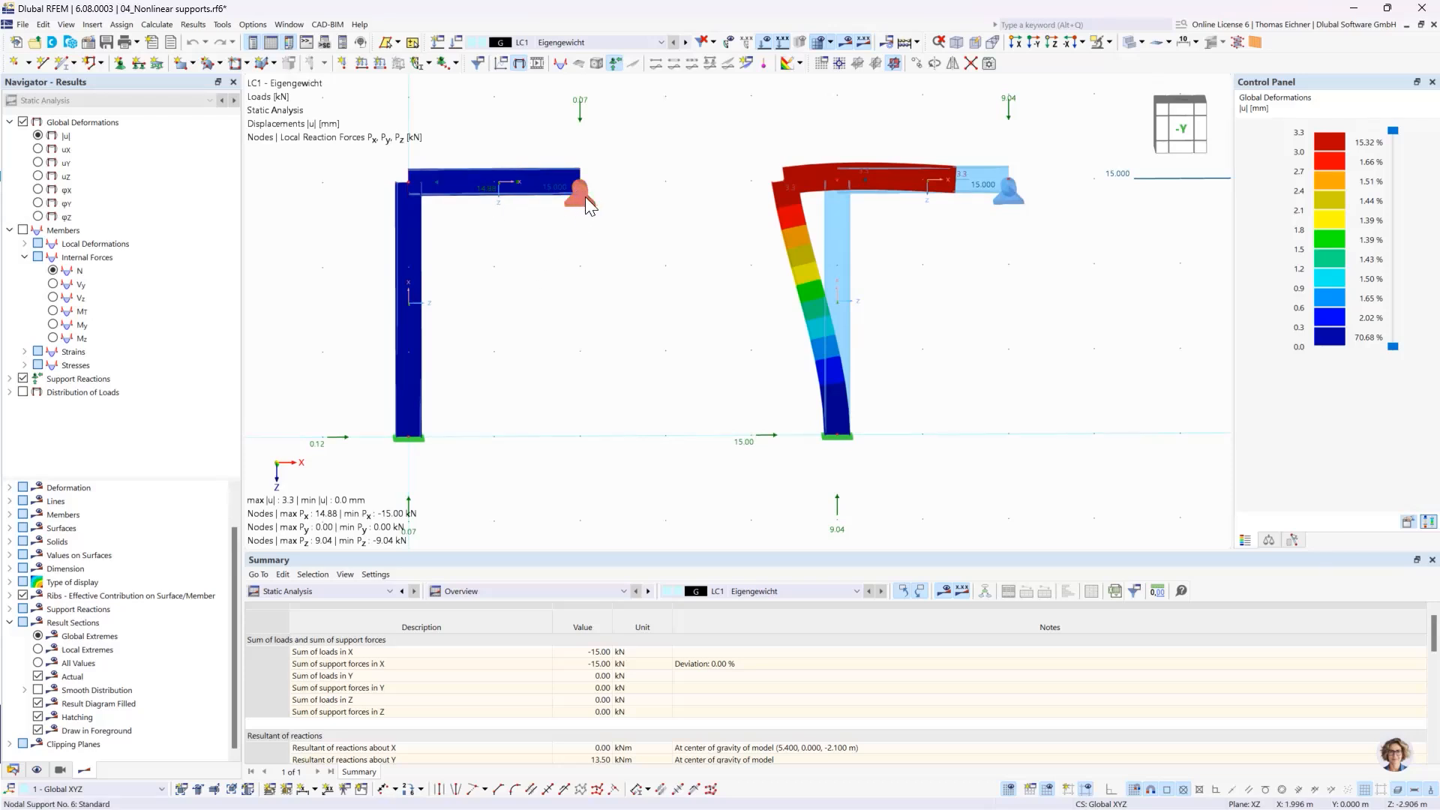
pyautogui.click(527, 234)
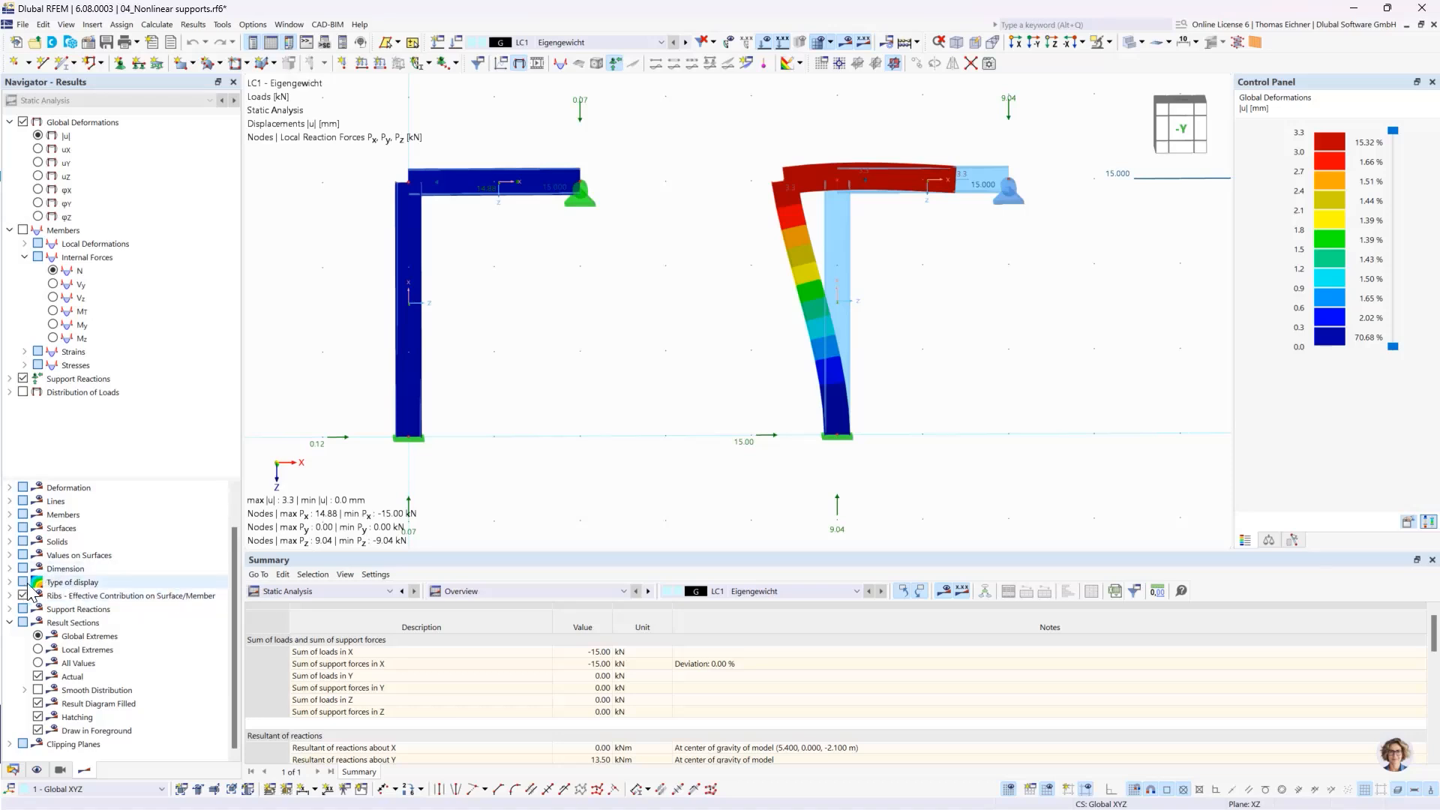
# Step: Display the member deformations as lines and examine the horizontal load and reaction forces on the first frame's beam
pyautogui.scroll(1, 30, 588)
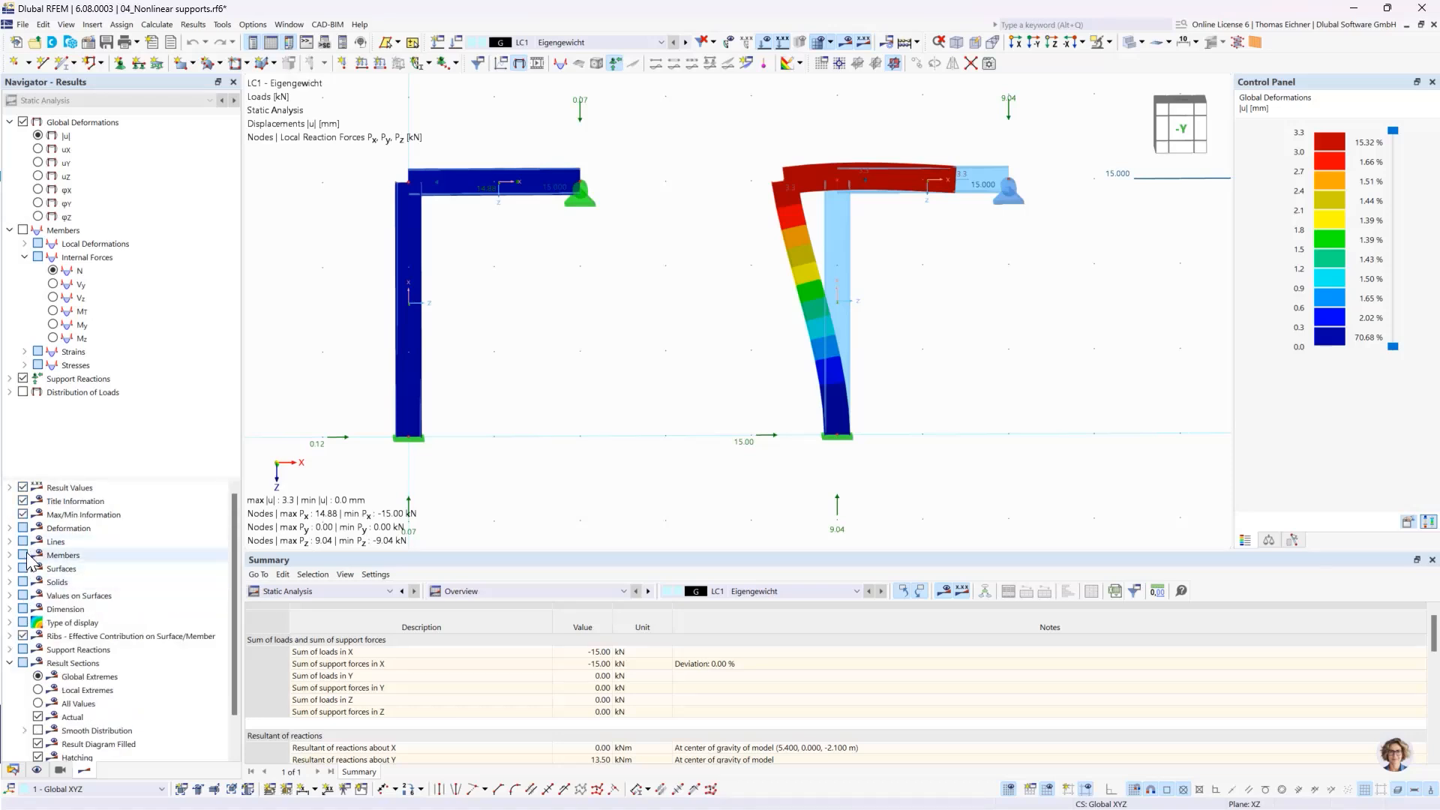
pyautogui.click(10, 528)
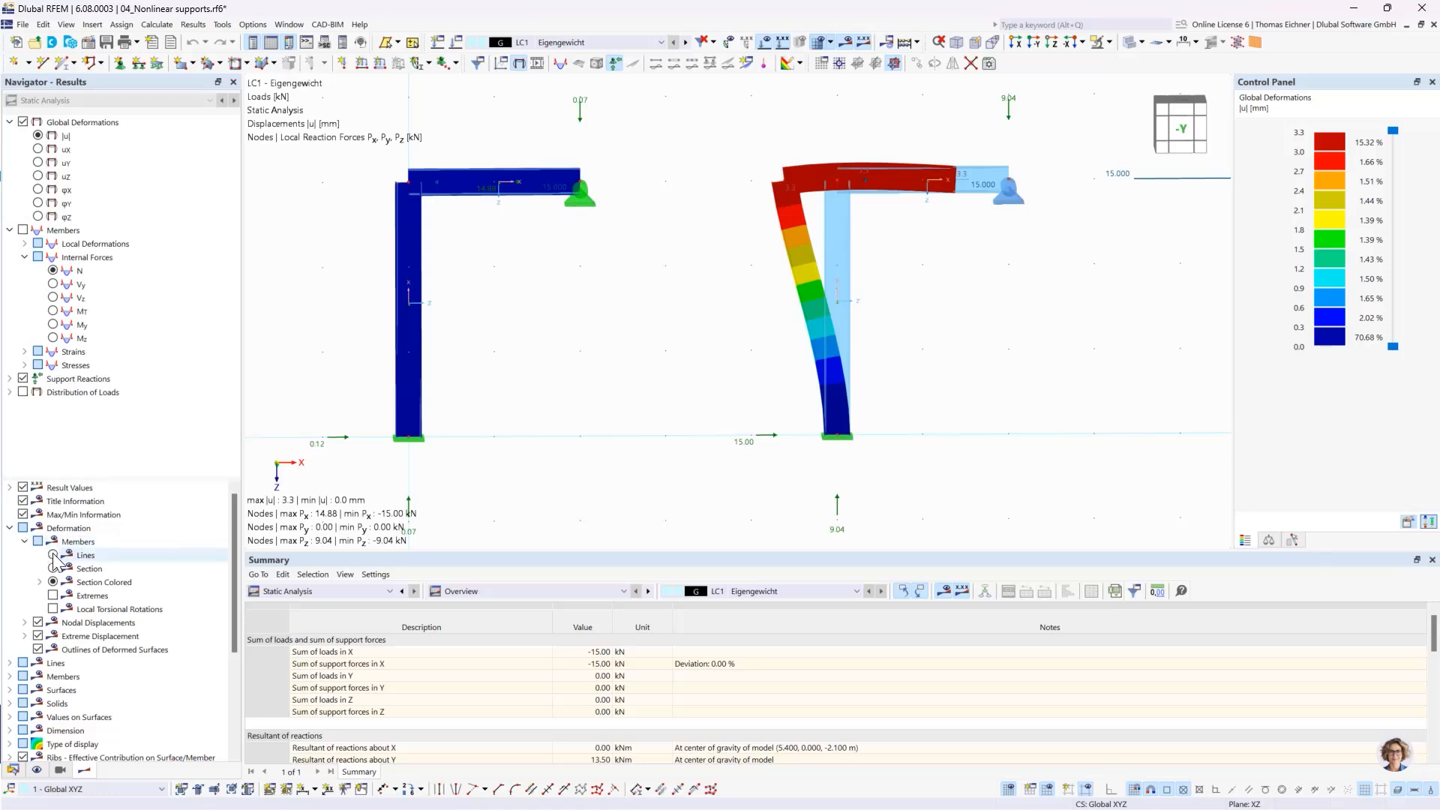
pyautogui.click(52, 555)
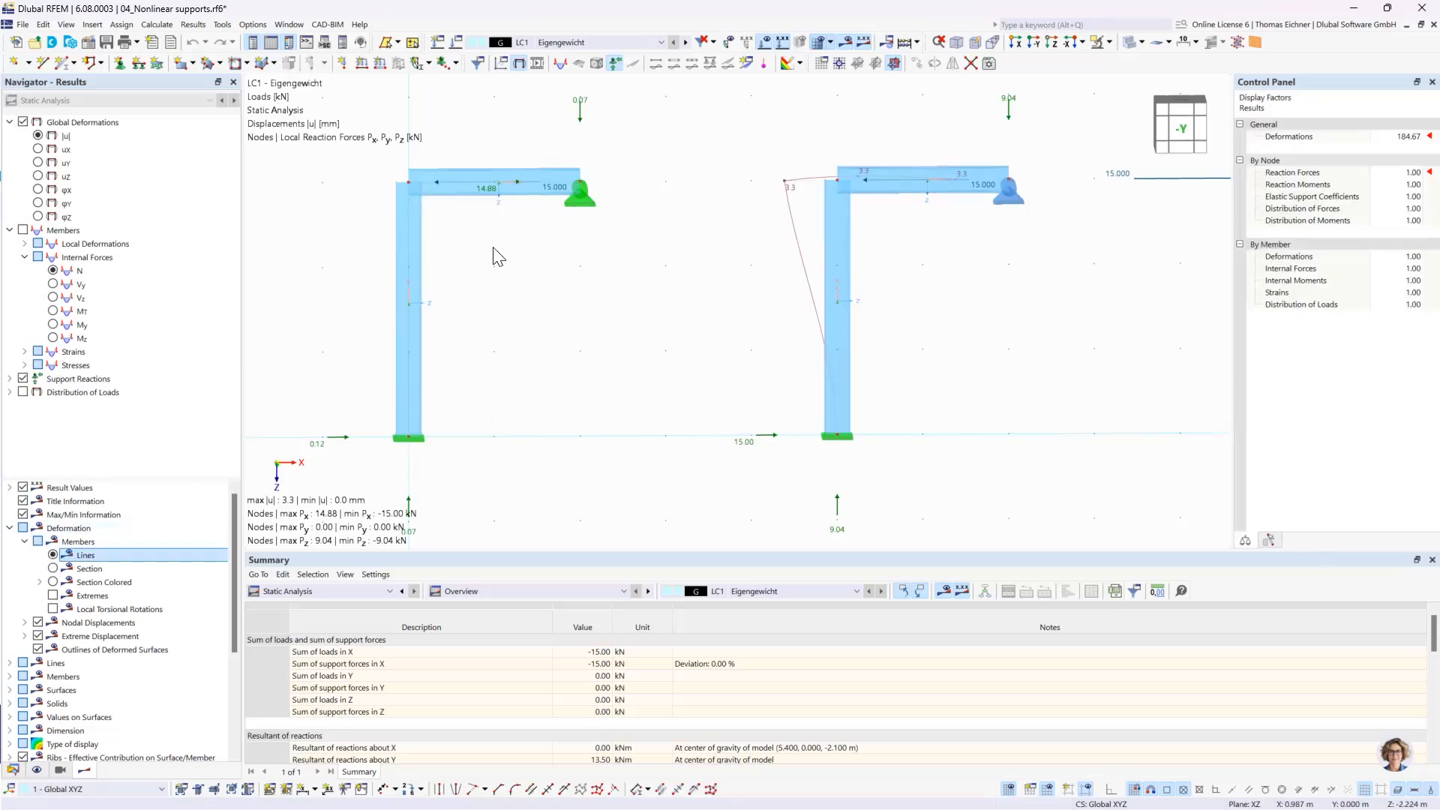
pyautogui.scroll(3, 502, 177)
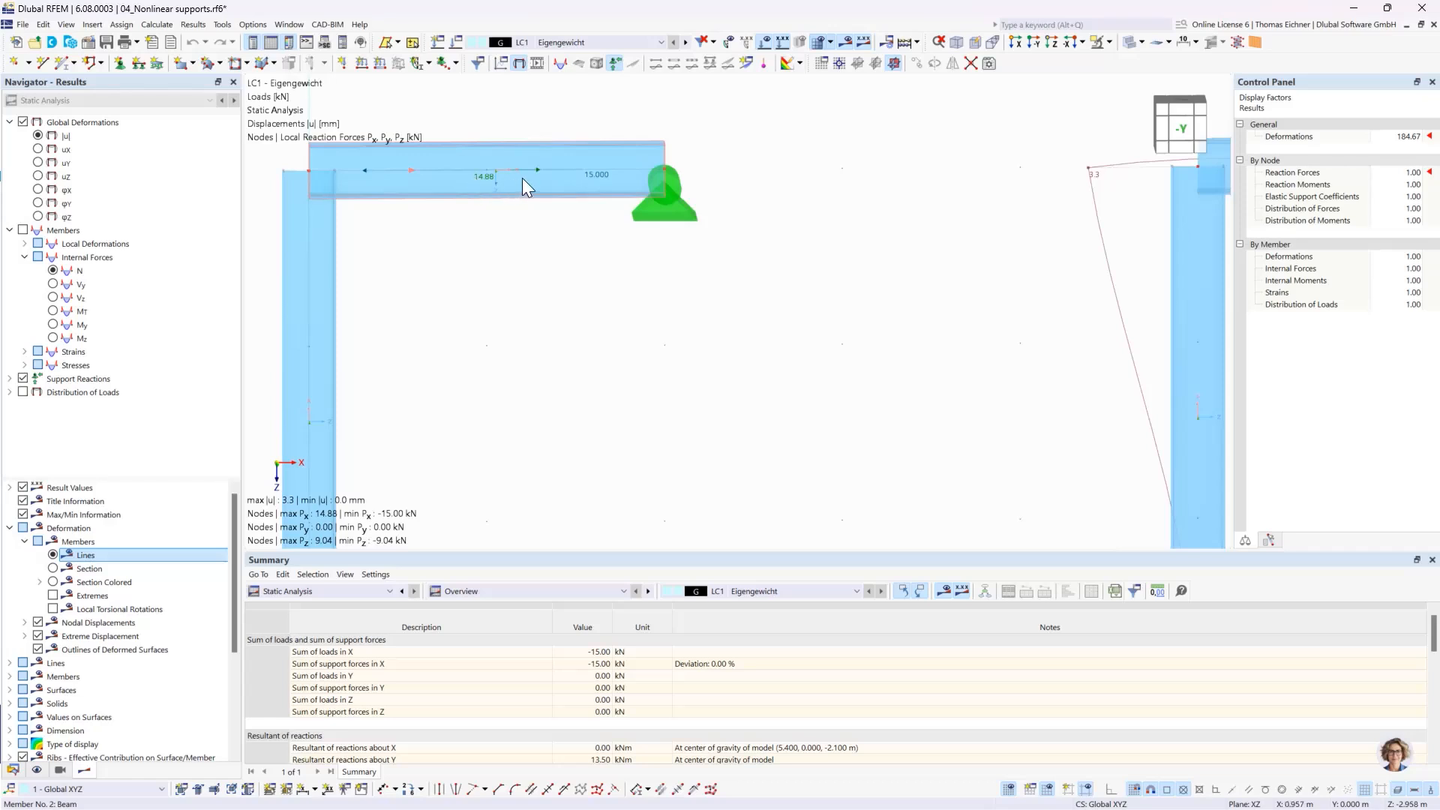
pyautogui.scroll(-2, 533, 180)
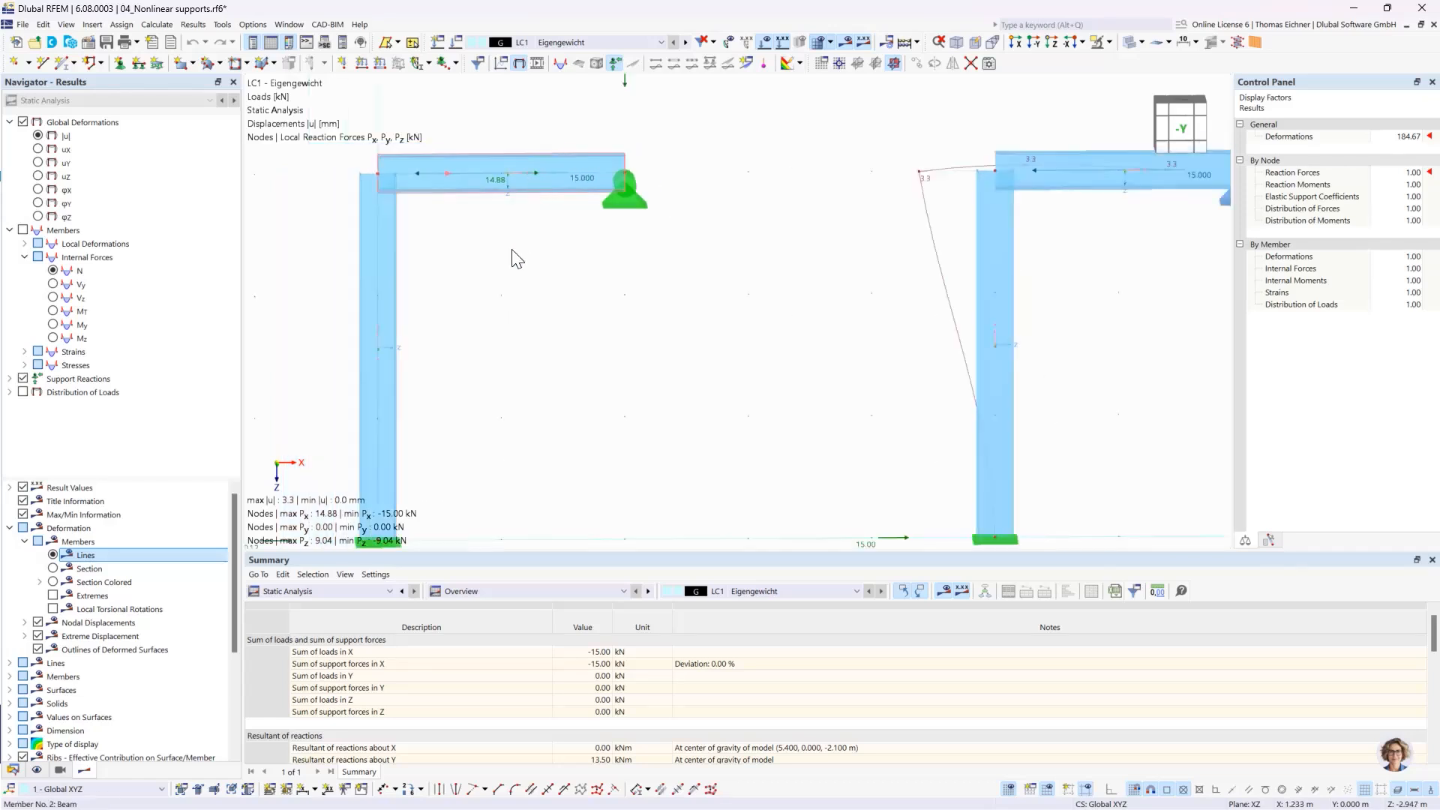
pyautogui.moveTo(518, 259); pyautogui.dragTo(615, 249, button='middle')
pyautogui.scroll(-2, 615, 249)
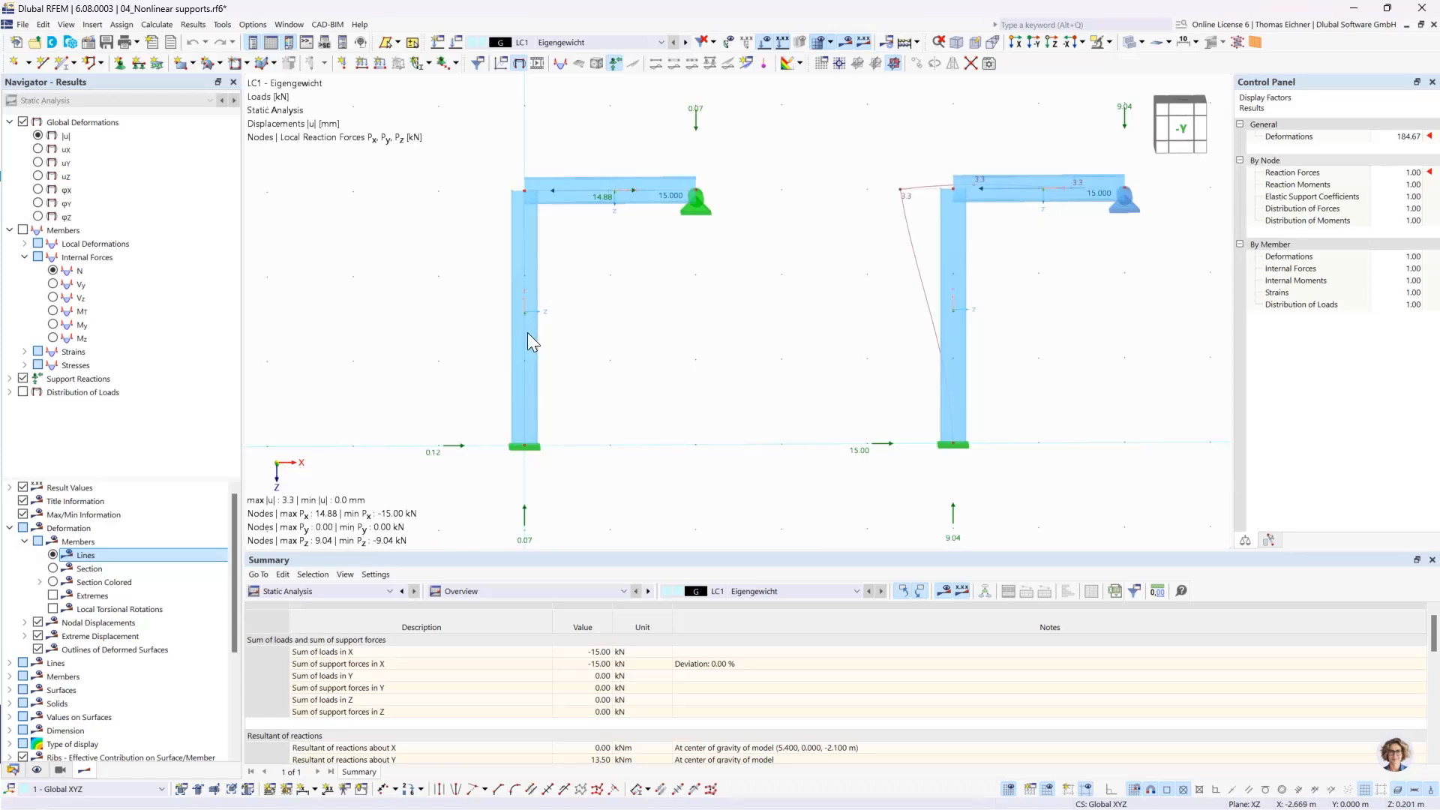
pyautogui.scroll(1, 649, 218)
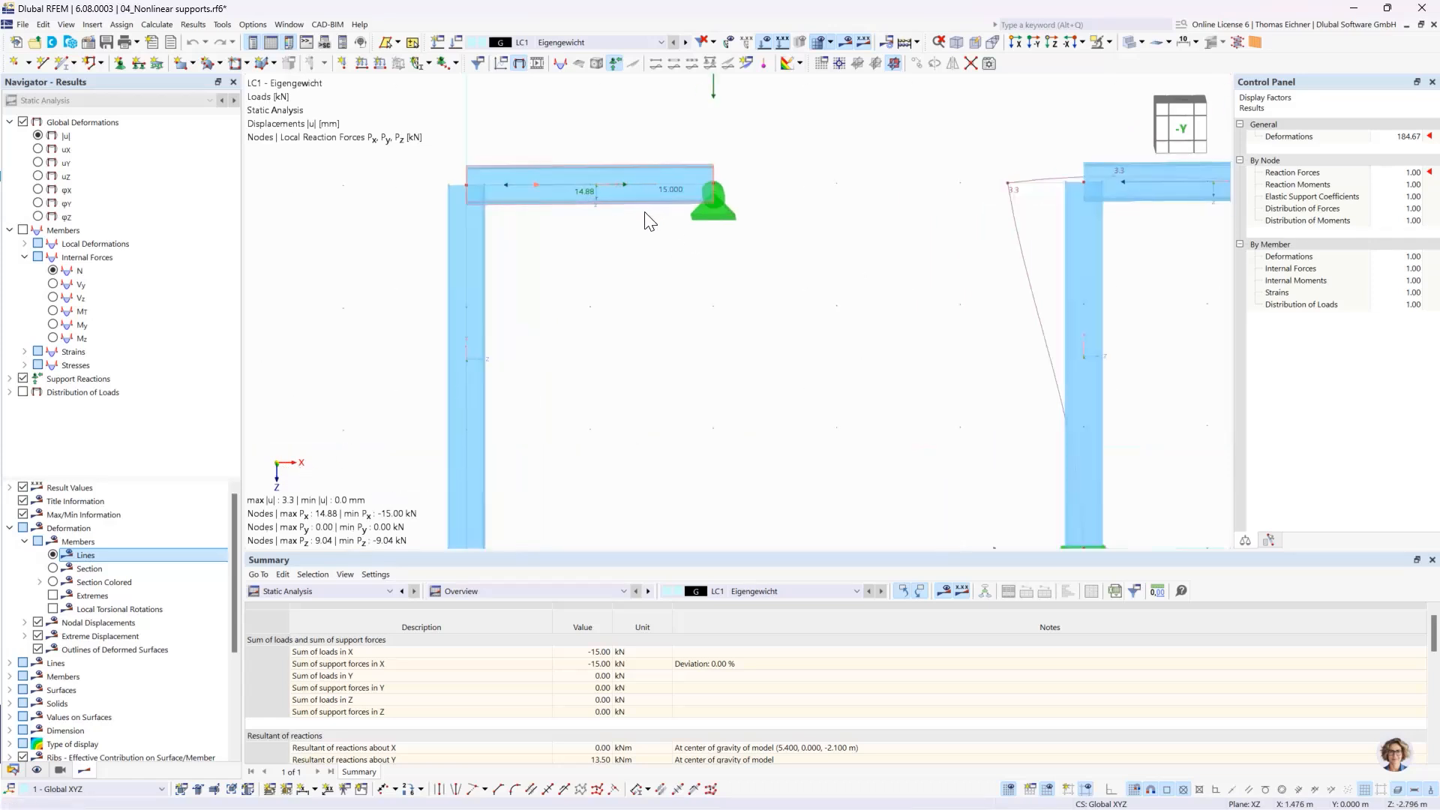
pyautogui.scroll(1, 650, 221)
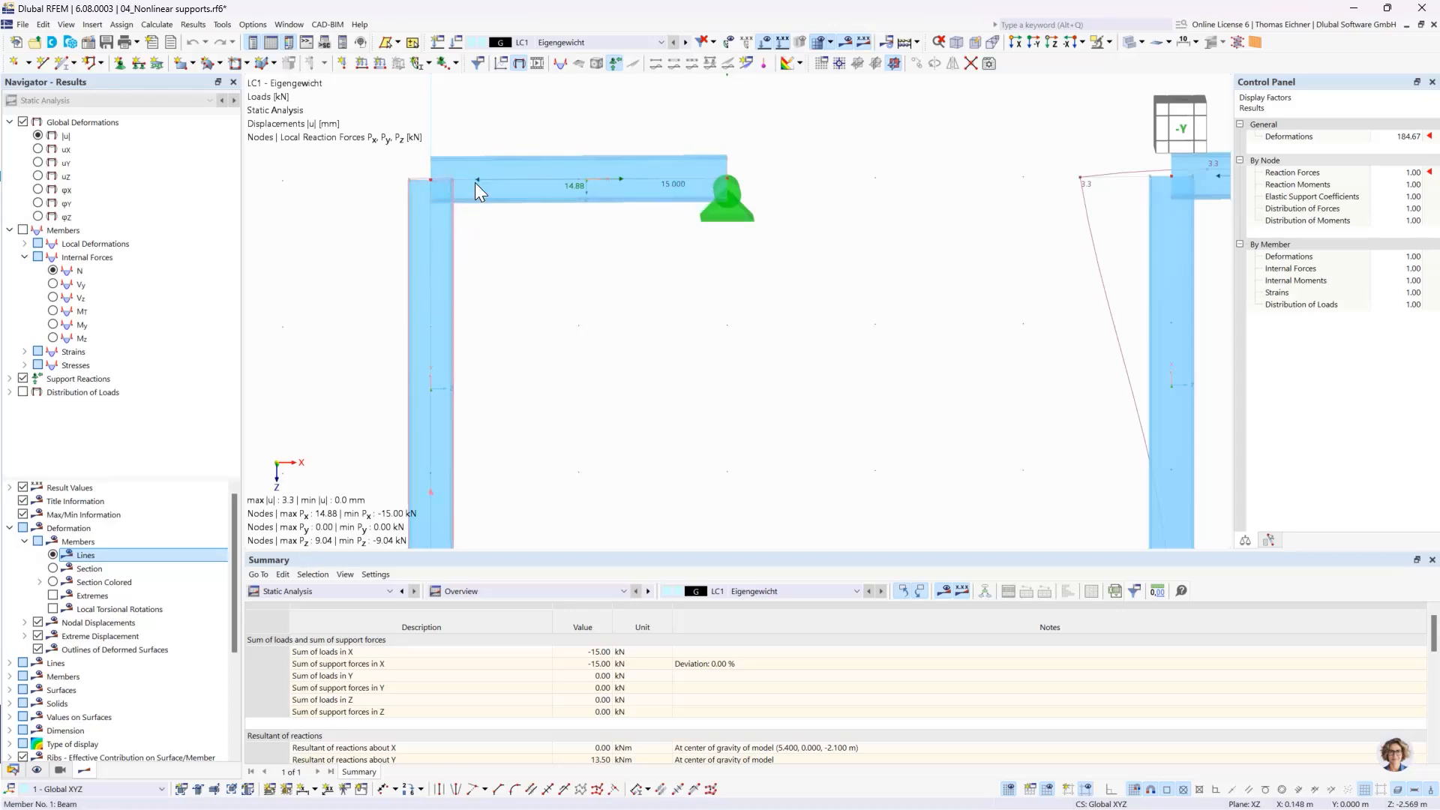
pyautogui.moveTo(479, 180)
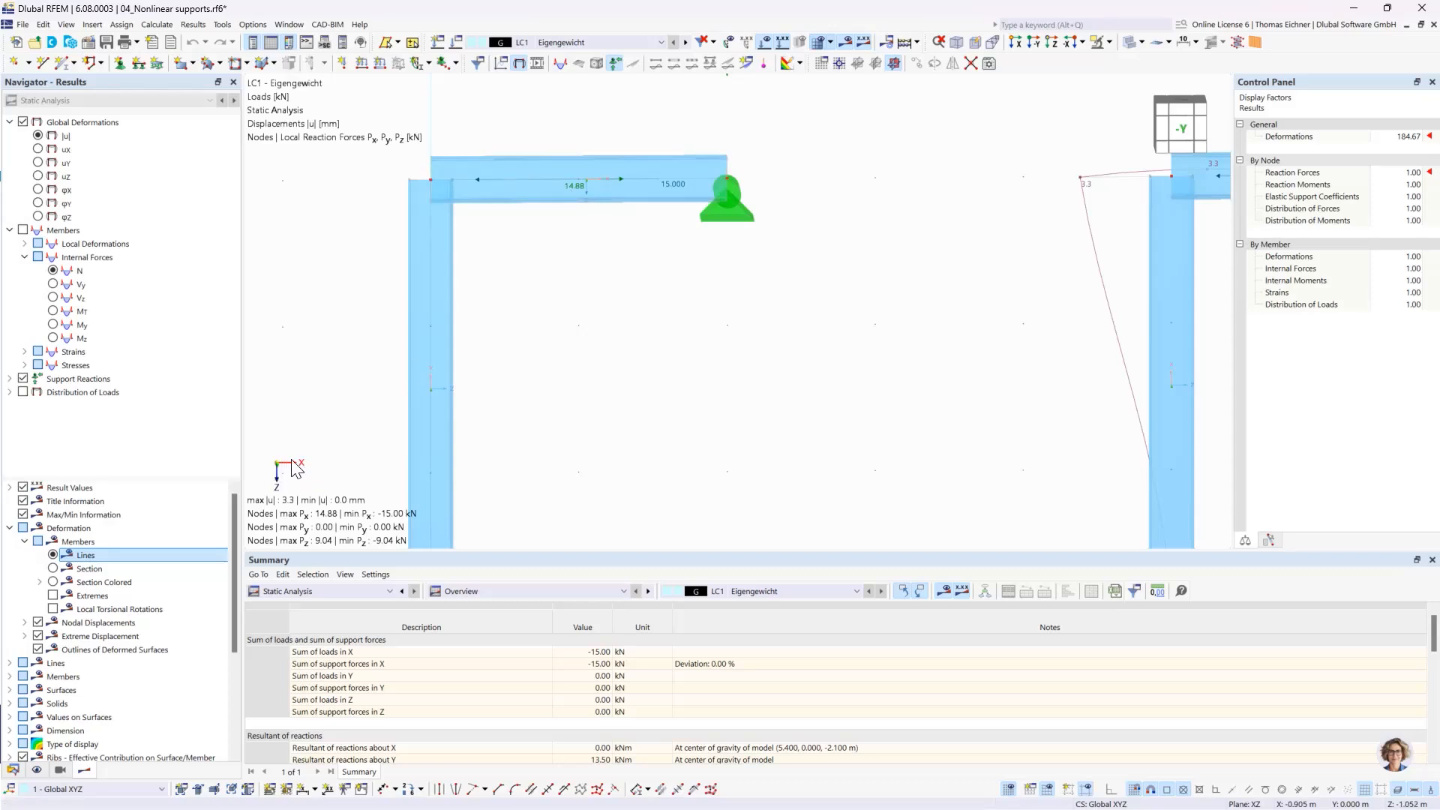
pyautogui.scroll(-3, 652, 272)
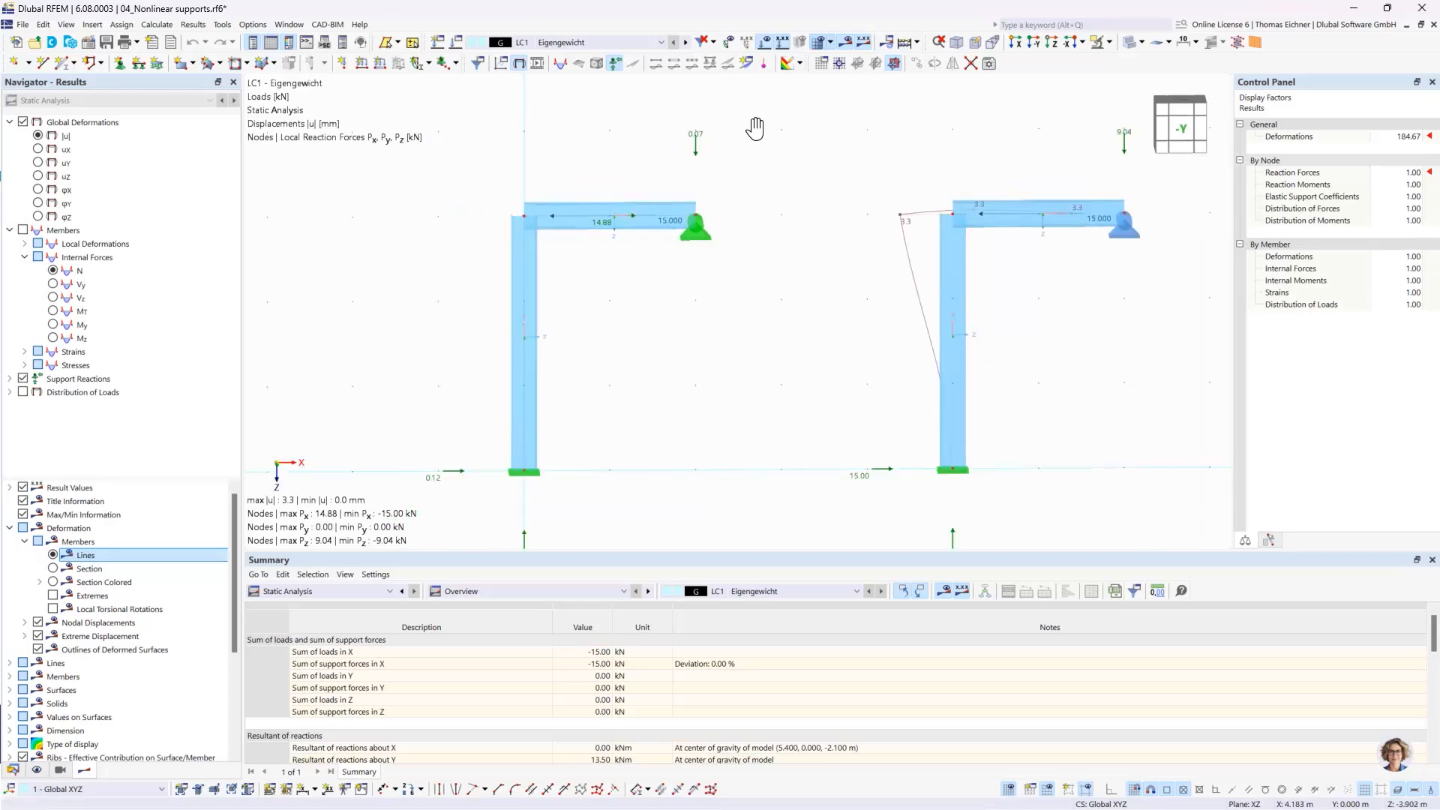
# Step: Switch the member deformation display to Section and from there to Section Colored
pyautogui.moveTo(755, 128); pyautogui.dragTo(685, 122, button='middle')
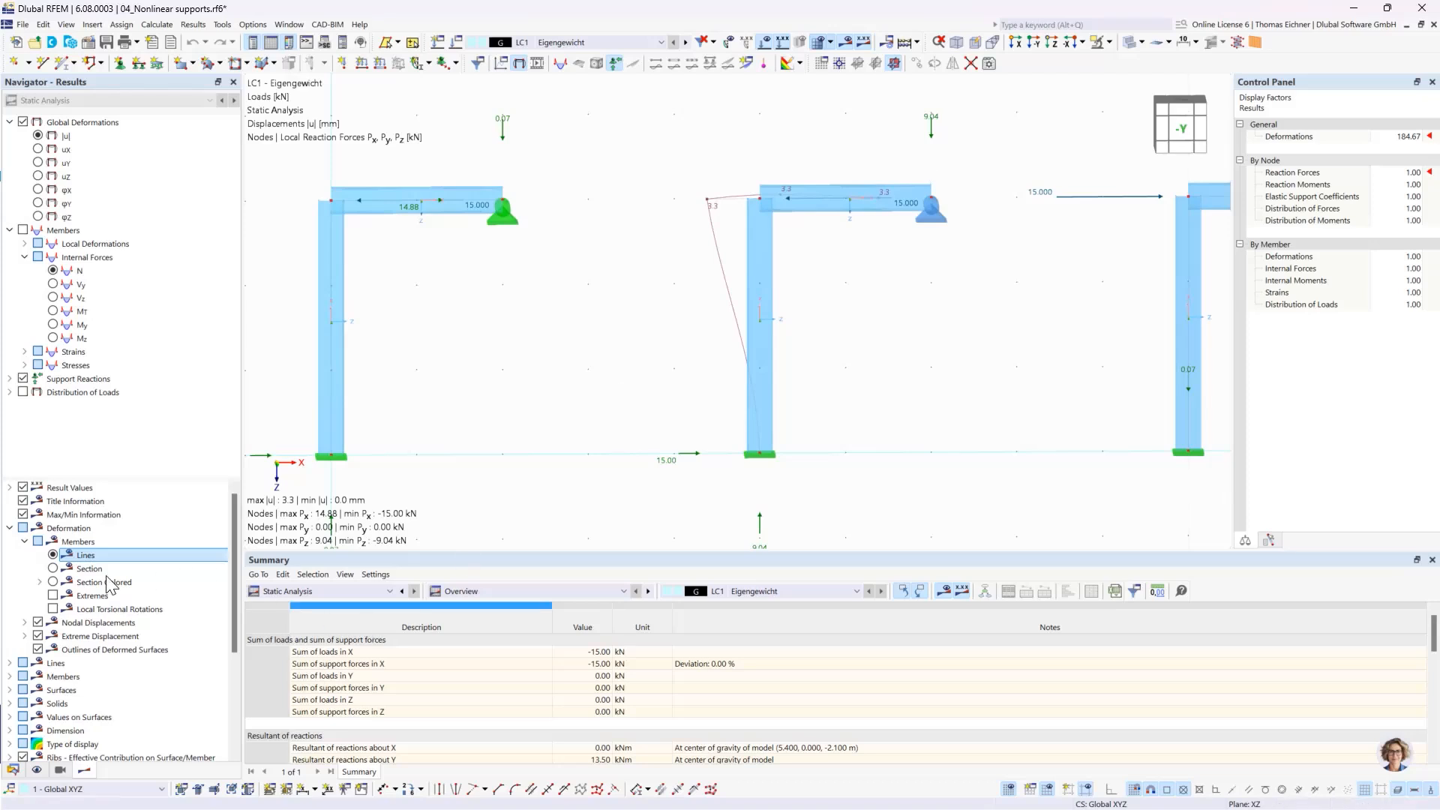
pyautogui.click(53, 569)
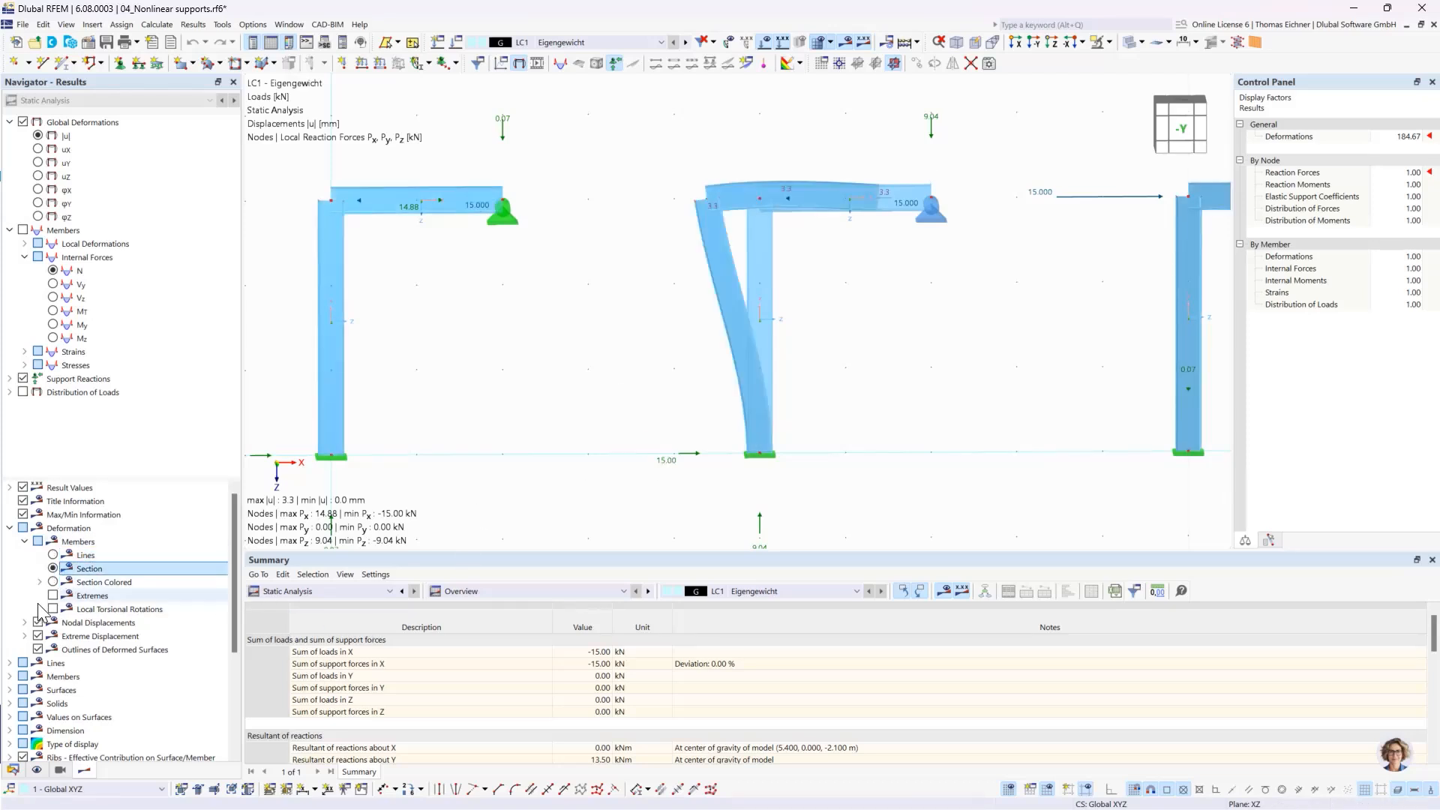
pyautogui.click(52, 582)
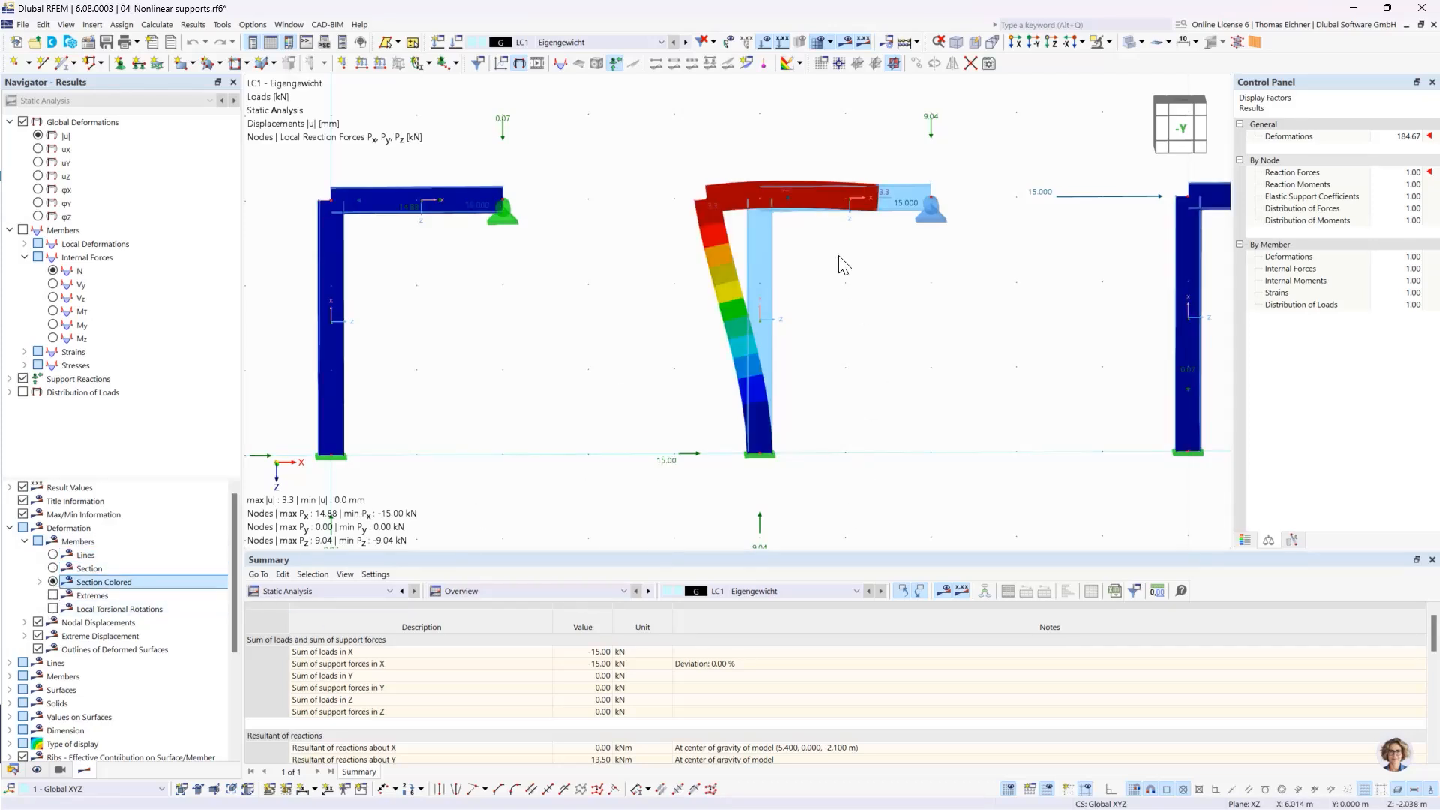
# Step: Examine the nonlinear beam-end supports of the middle and third frames, comparing their failure condition with the load directions and reactions
pyautogui.click(928, 214)
pyautogui.moveTo(934, 218)
pyautogui.click(932, 233)
pyautogui.moveTo(938, 215)
pyautogui.scroll(2, 937, 229)
pyautogui.scroll(-3, 600, 240)
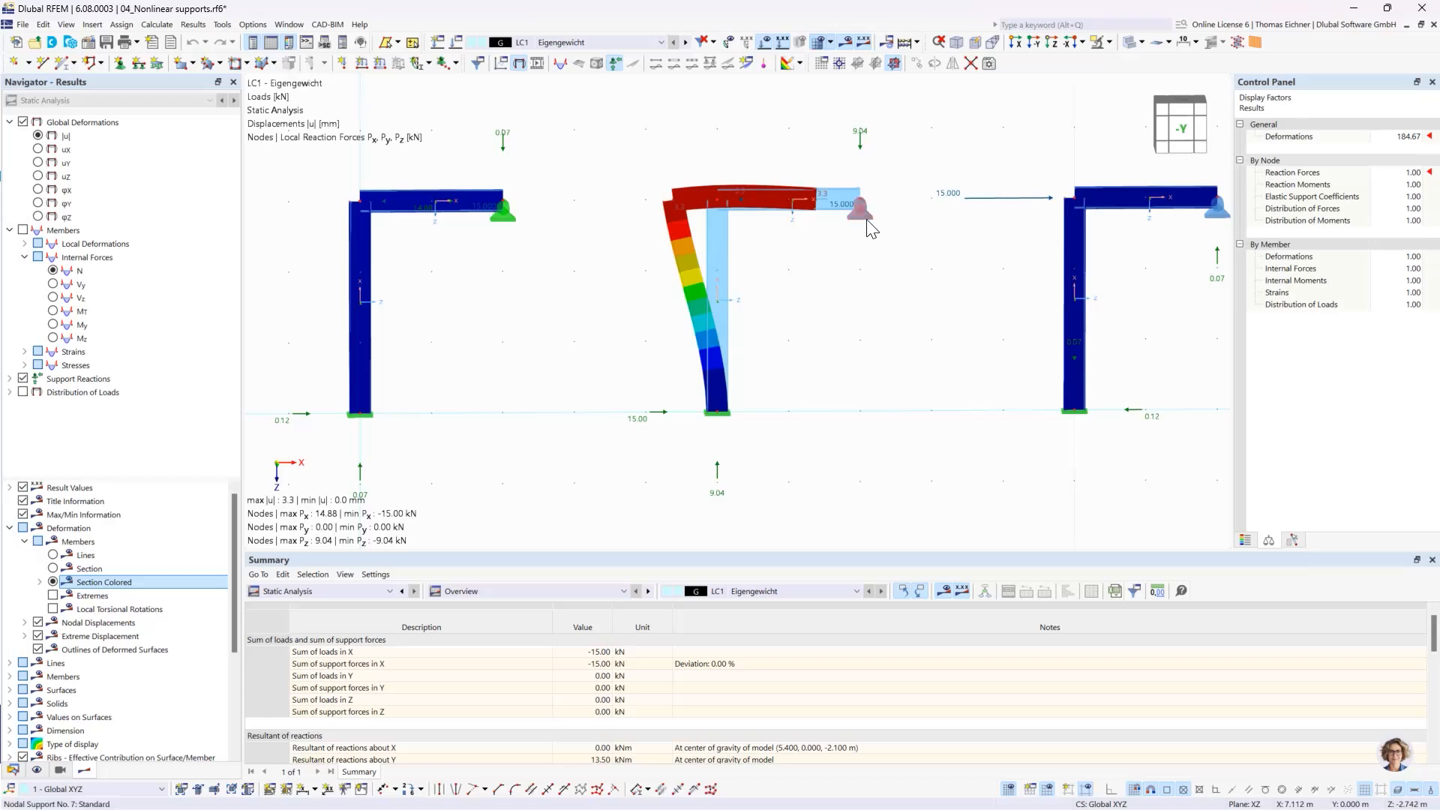
pyautogui.scroll(1, 855, 216)
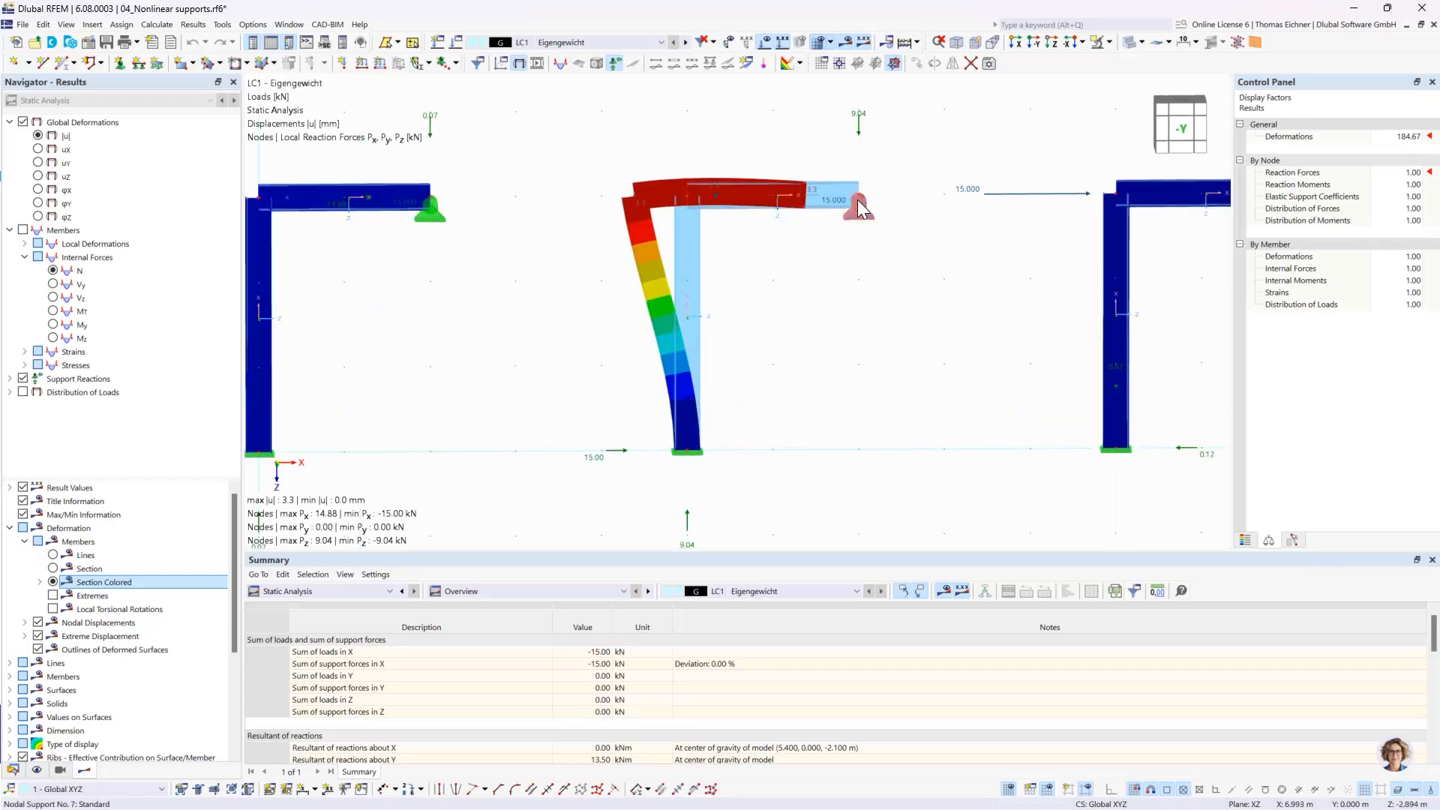
pyautogui.moveTo(862, 203)
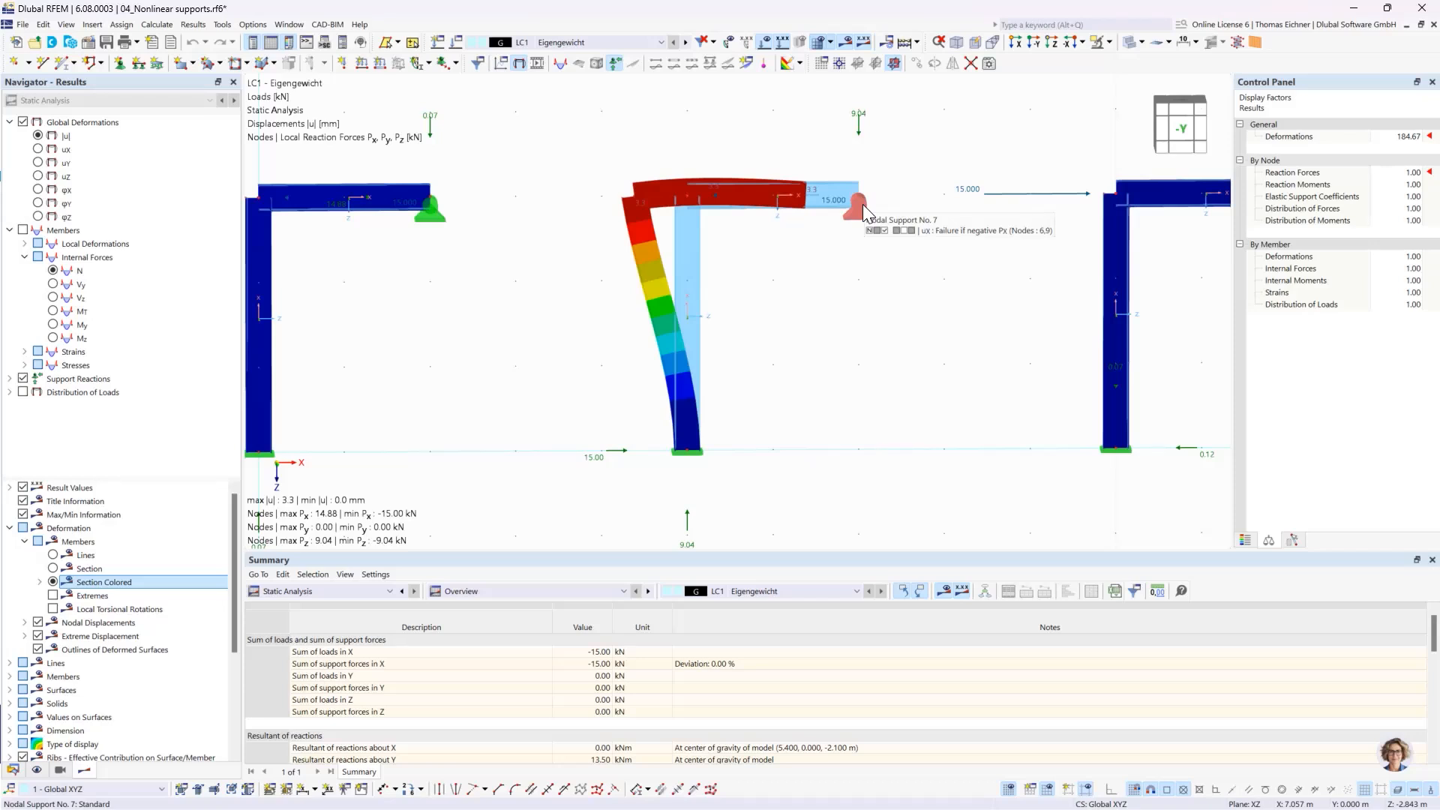
pyautogui.scroll(-2, 900, 172)
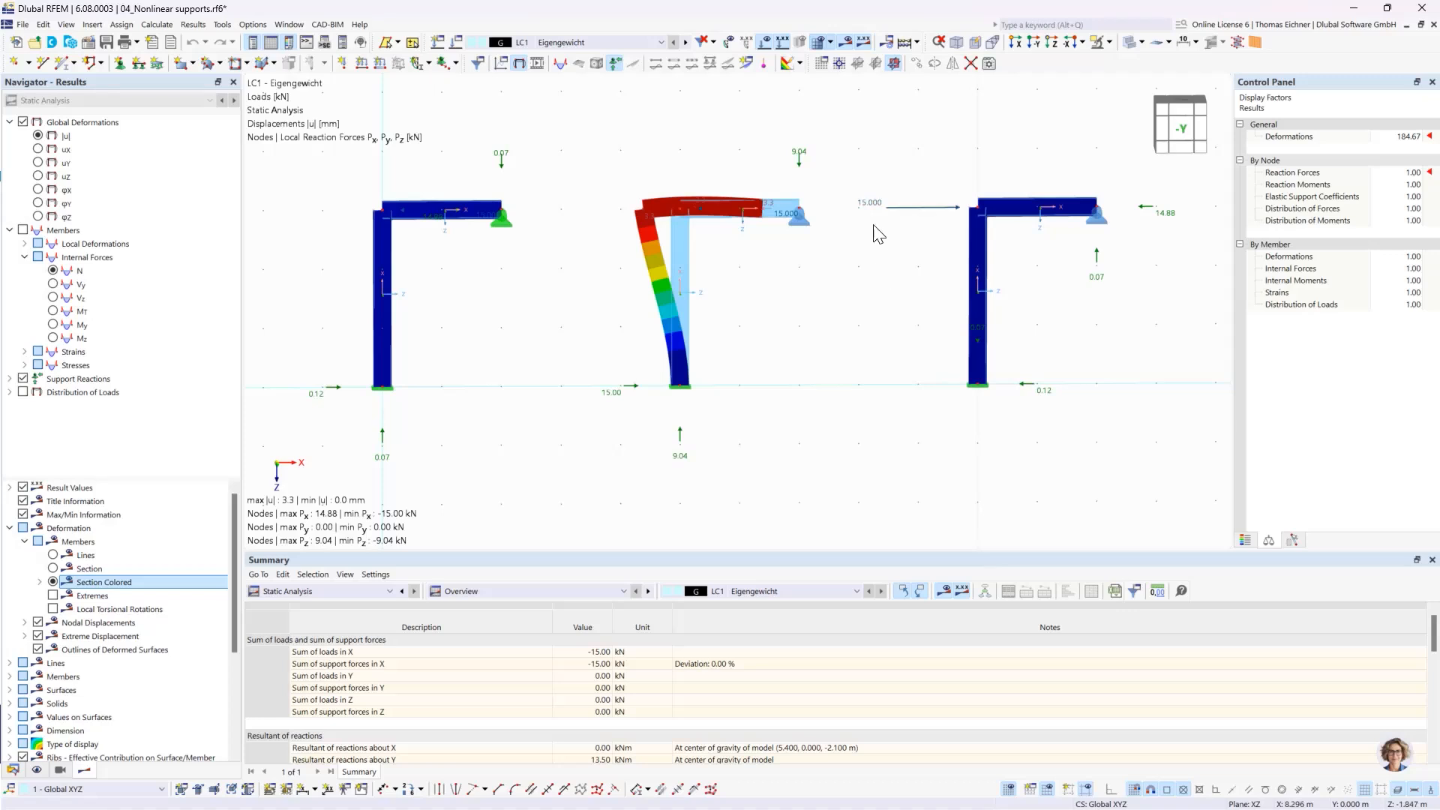
pyautogui.click(1098, 223)
pyautogui.moveTo(1104, 234)
# Step: Return to the project data and activate the model 05_Ladder with friction support.rf6
pyautogui.click(13, 770)
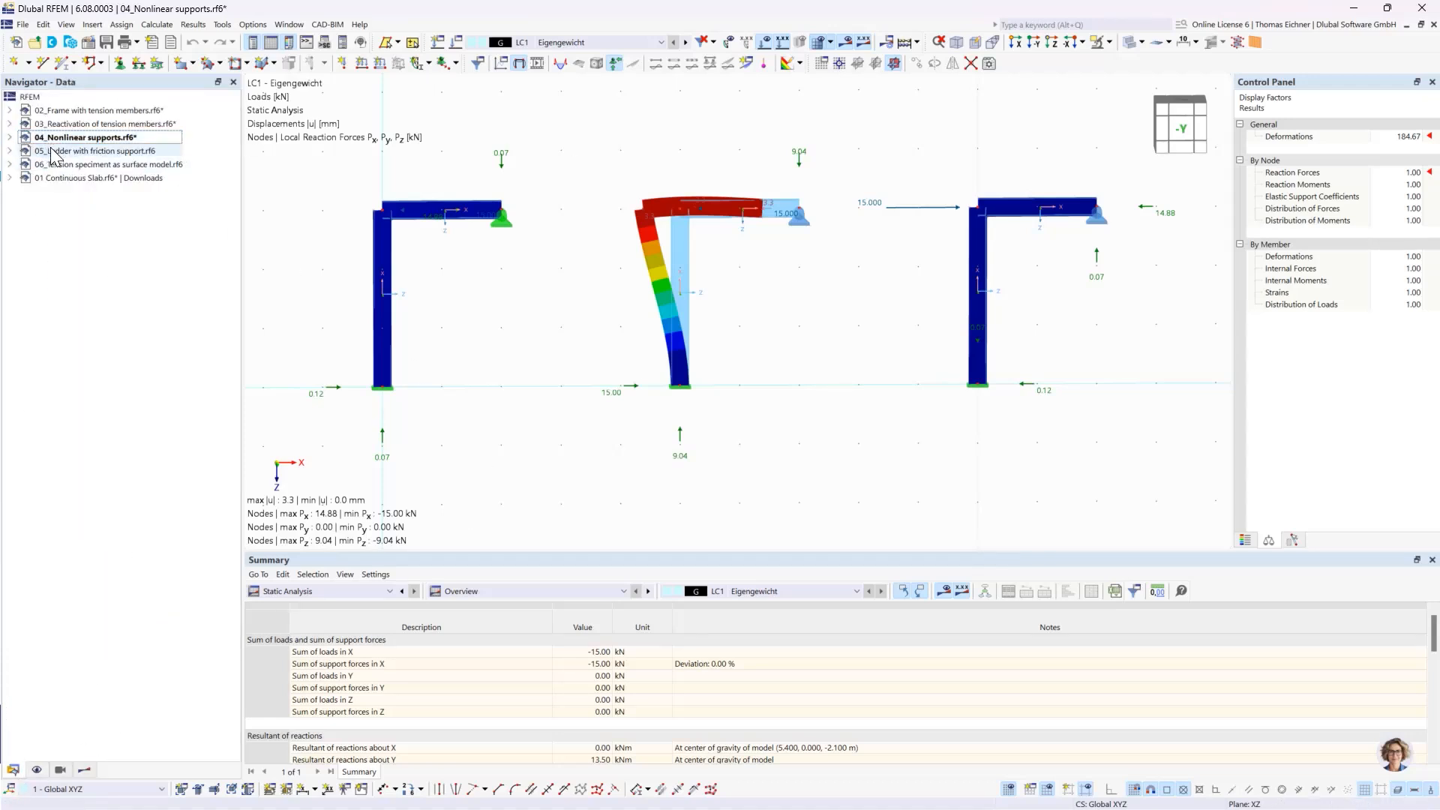
pyautogui.click(78, 153)
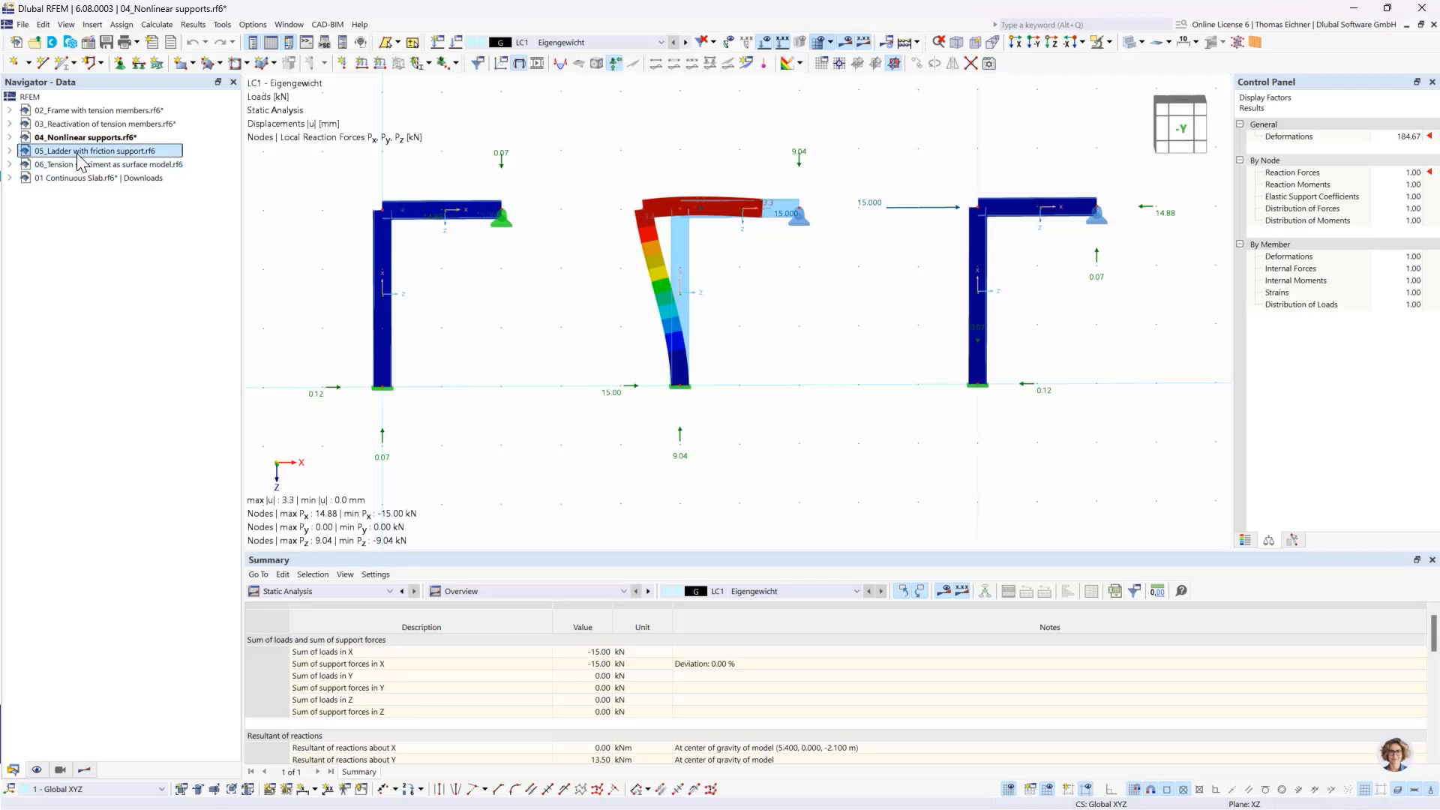
pyautogui.doubleClick(72, 149)
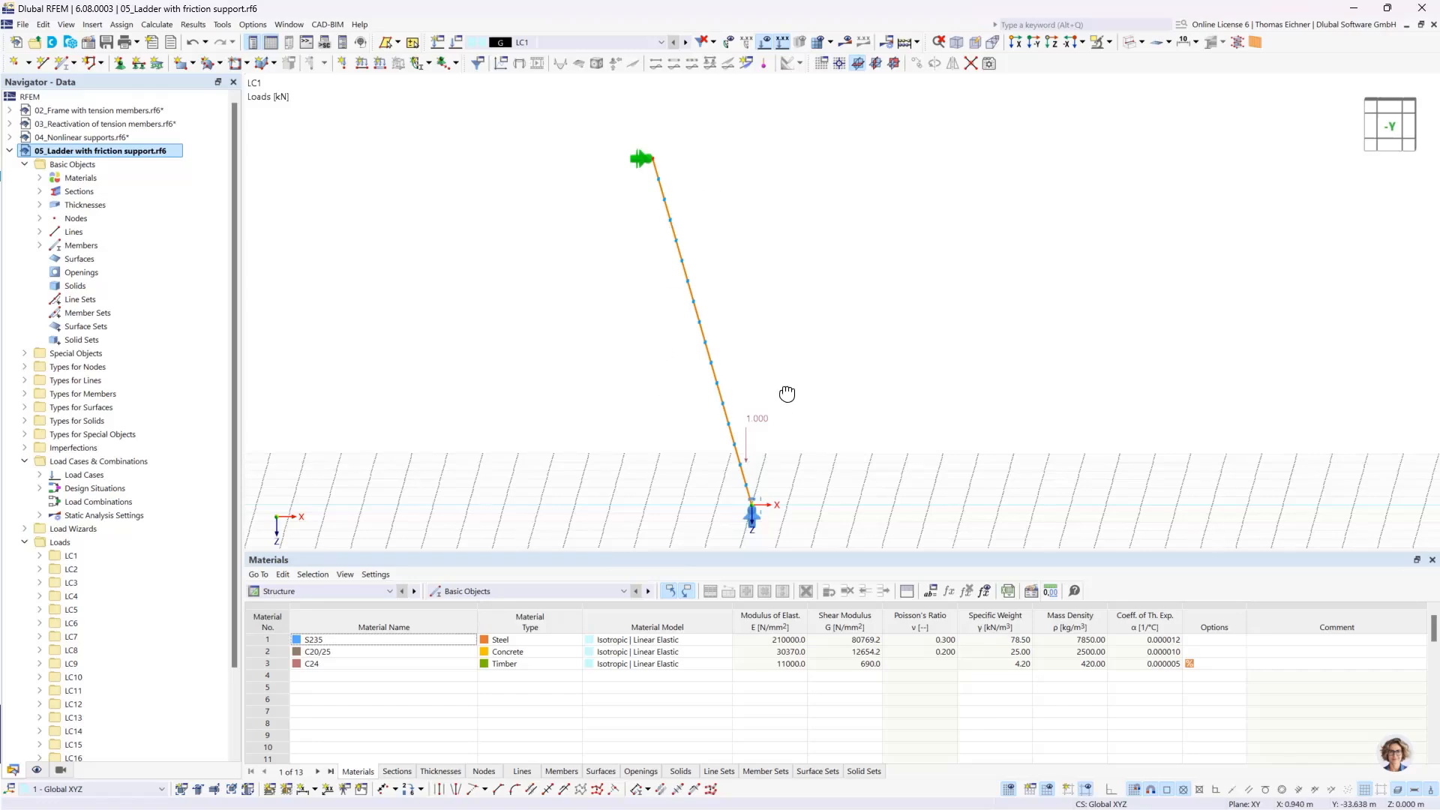
# Step: Inspect the support conditions of the nodal support at the ladder's upper end, node No. 2
pyautogui.keyDown('ctrl'); pyautogui.moveTo(786, 393); pyautogui.dragTo(821, 398, button='middle'); pyautogui.keyUp('ctrl')
pyautogui.keyDown('ctrl'); pyautogui.moveTo(918, 384); pyautogui.dragTo(863, 407, button='middle'); pyautogui.keyUp('ctrl')
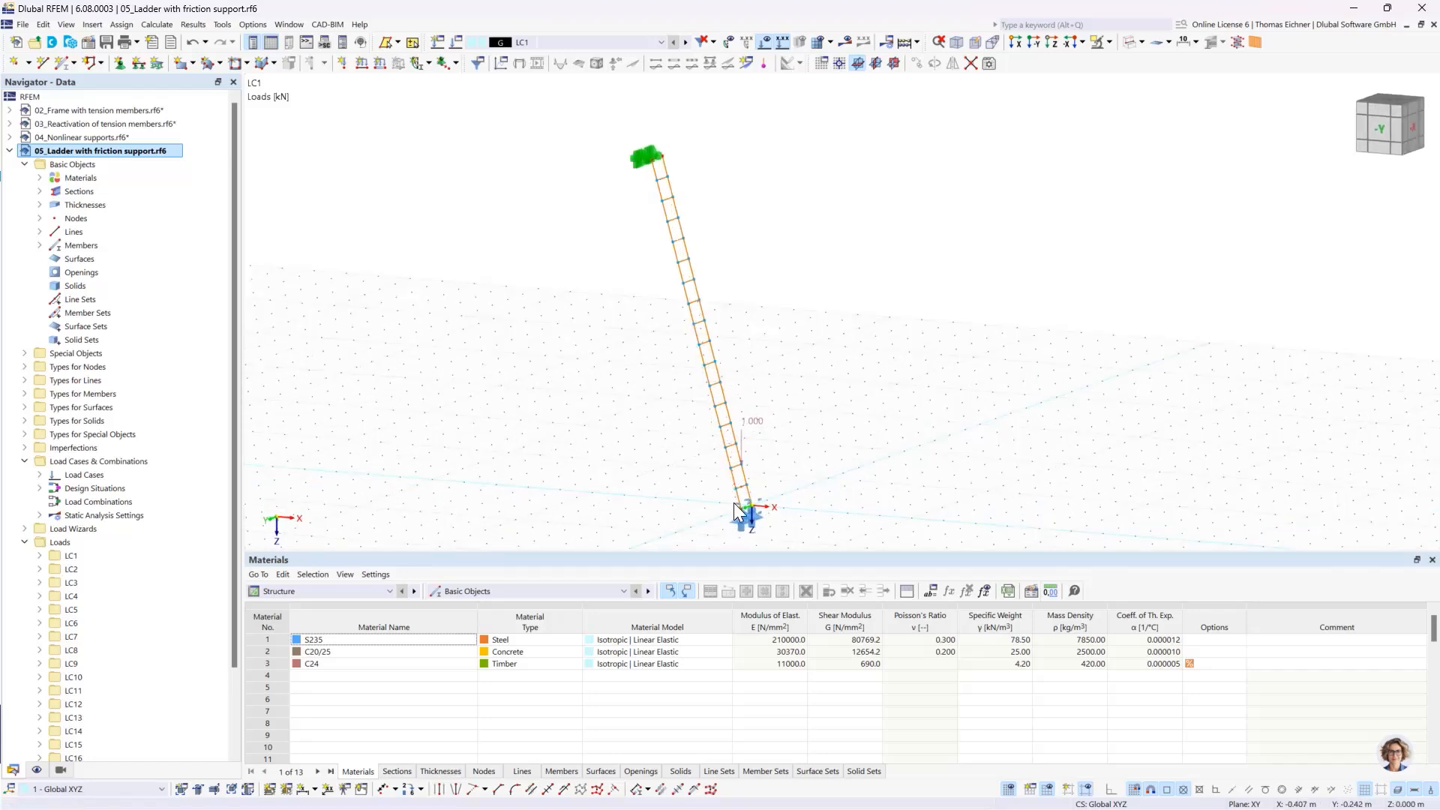
pyautogui.doubleClick(636, 159)
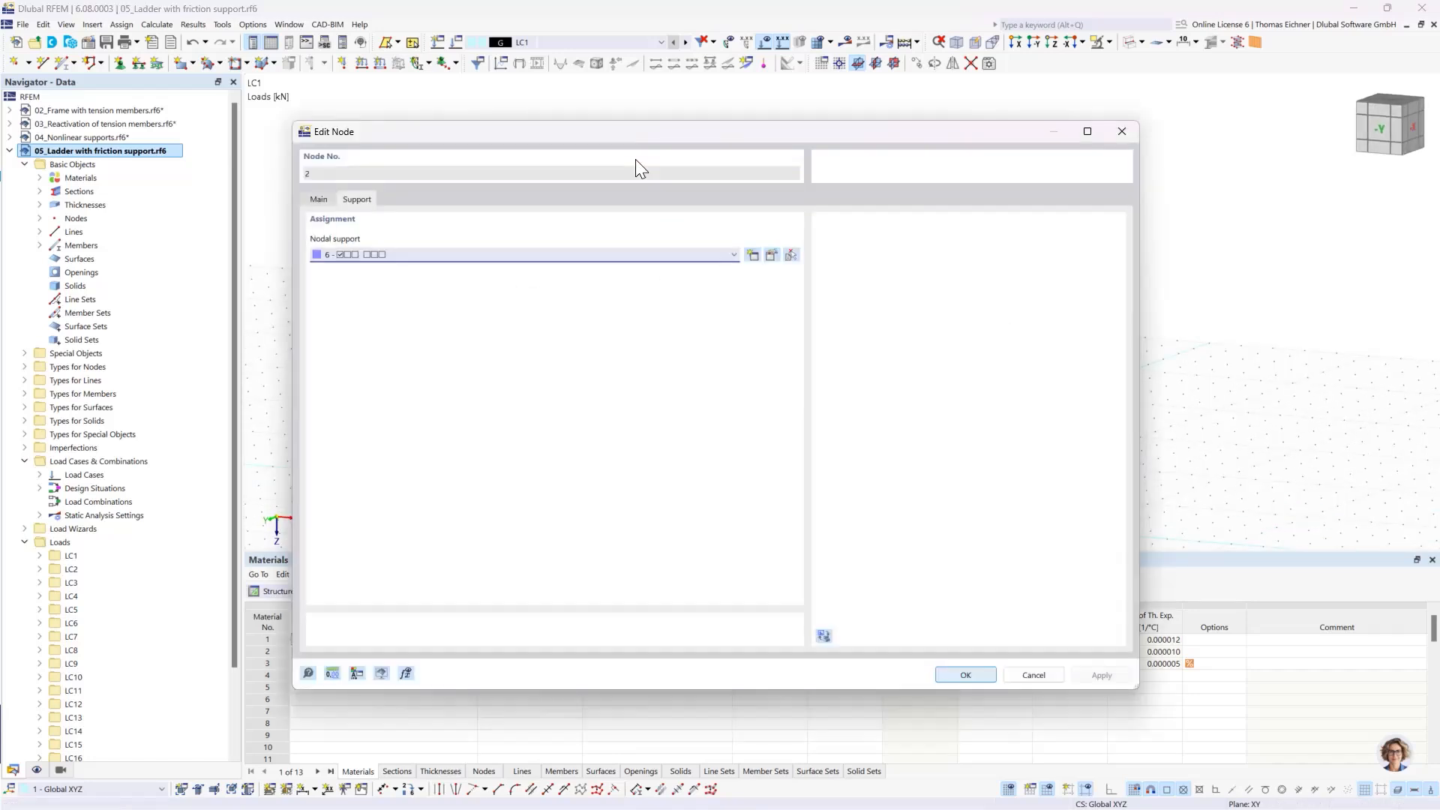
pyautogui.click(772, 255)
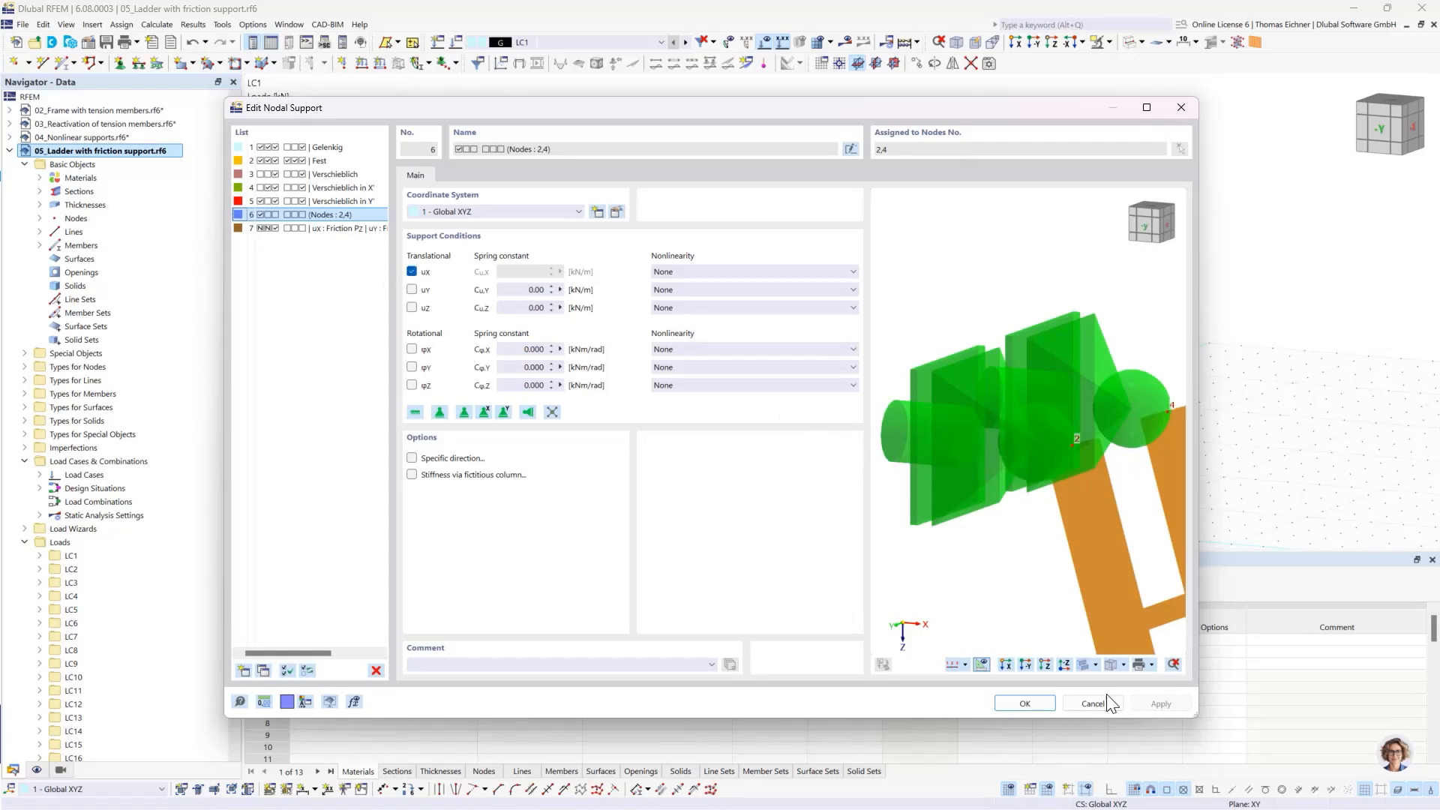
pyautogui.click(1036, 710)
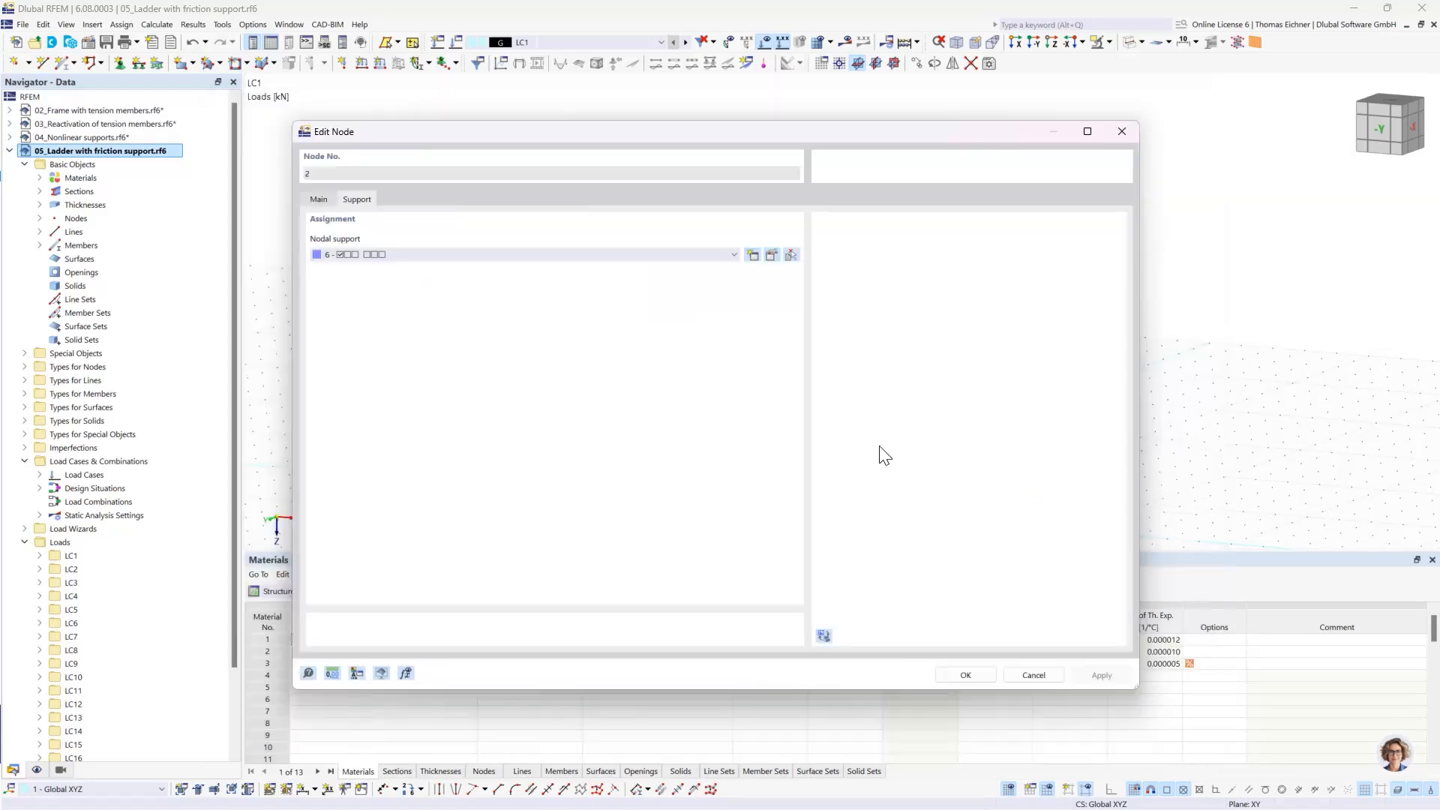
pyautogui.click(966, 677)
# Step: Inspect the support conditions and the available uZ nonlinearities of the friction support at the ladder's lower end, node No. 1
pyautogui.scroll(3, 658, 411)
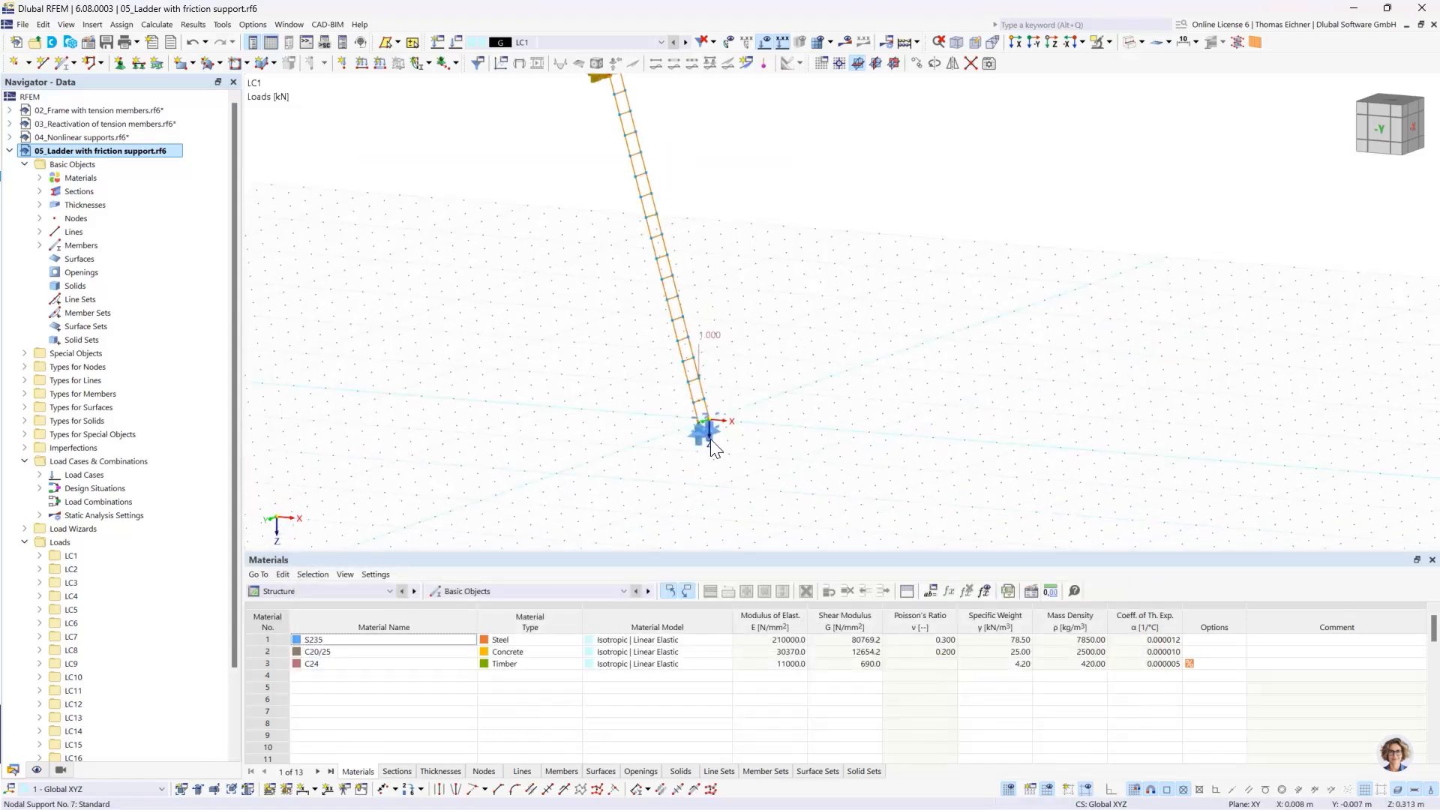
pyautogui.doubleClick(681, 435)
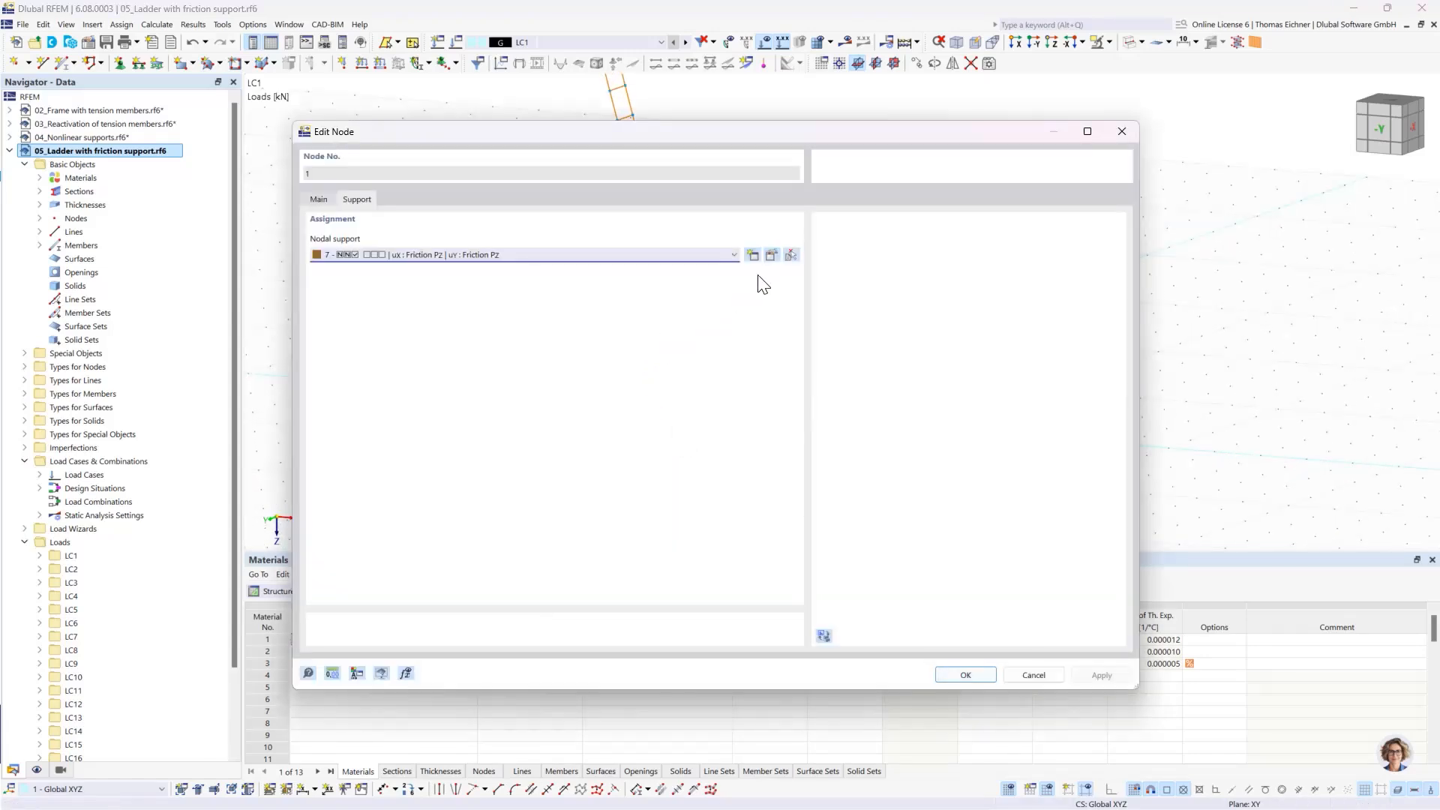
pyautogui.click(771, 256)
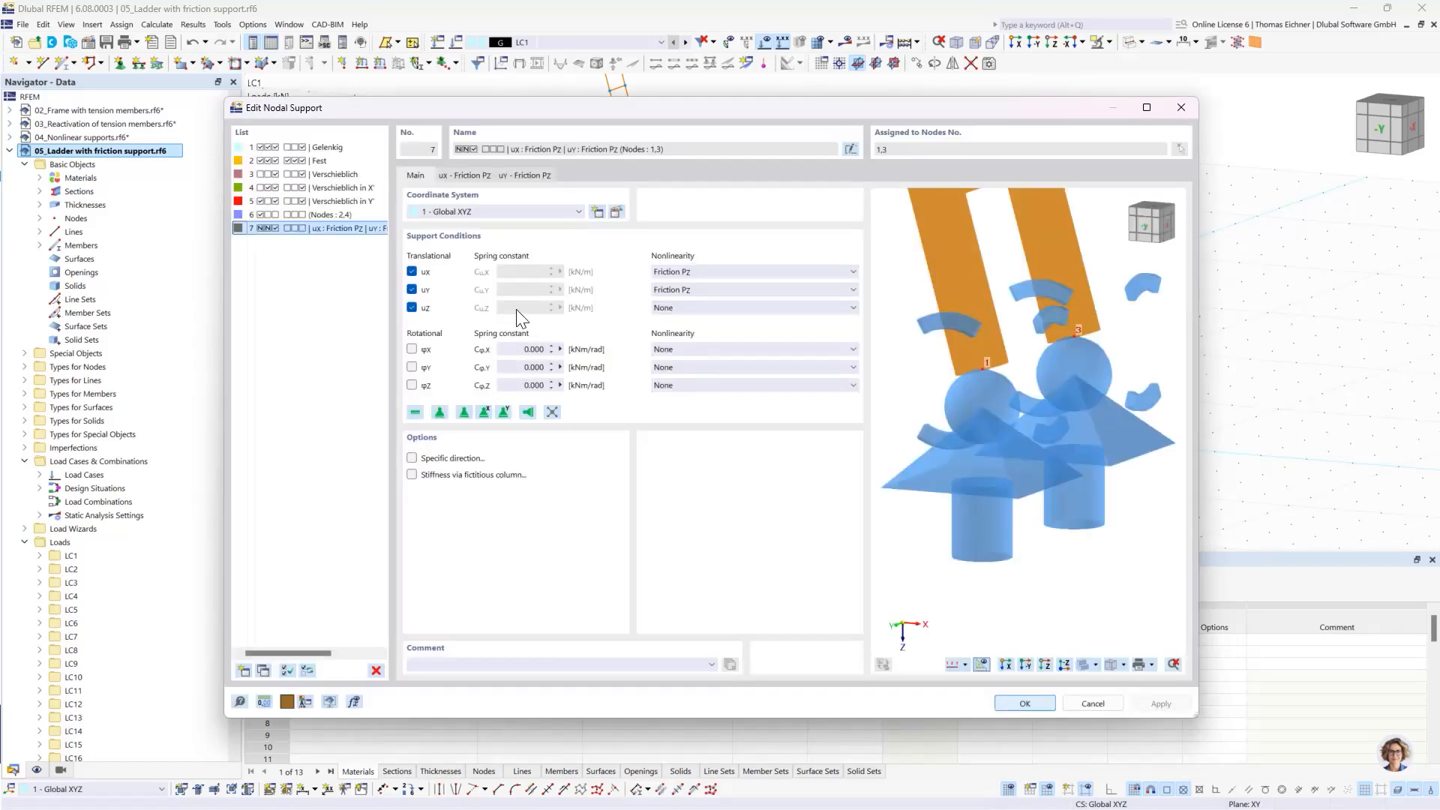
pyautogui.click(690, 312)
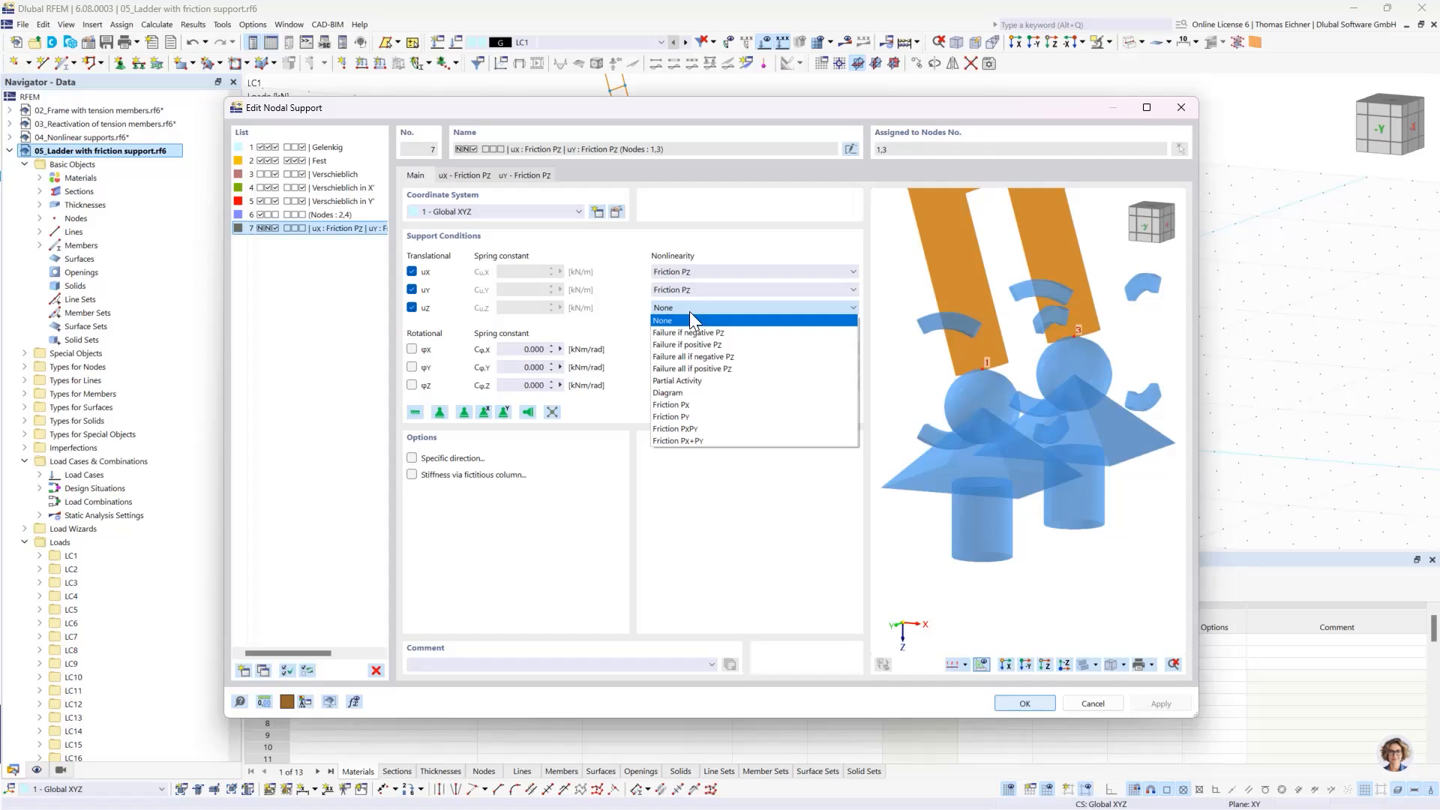
pyautogui.click(690, 314)
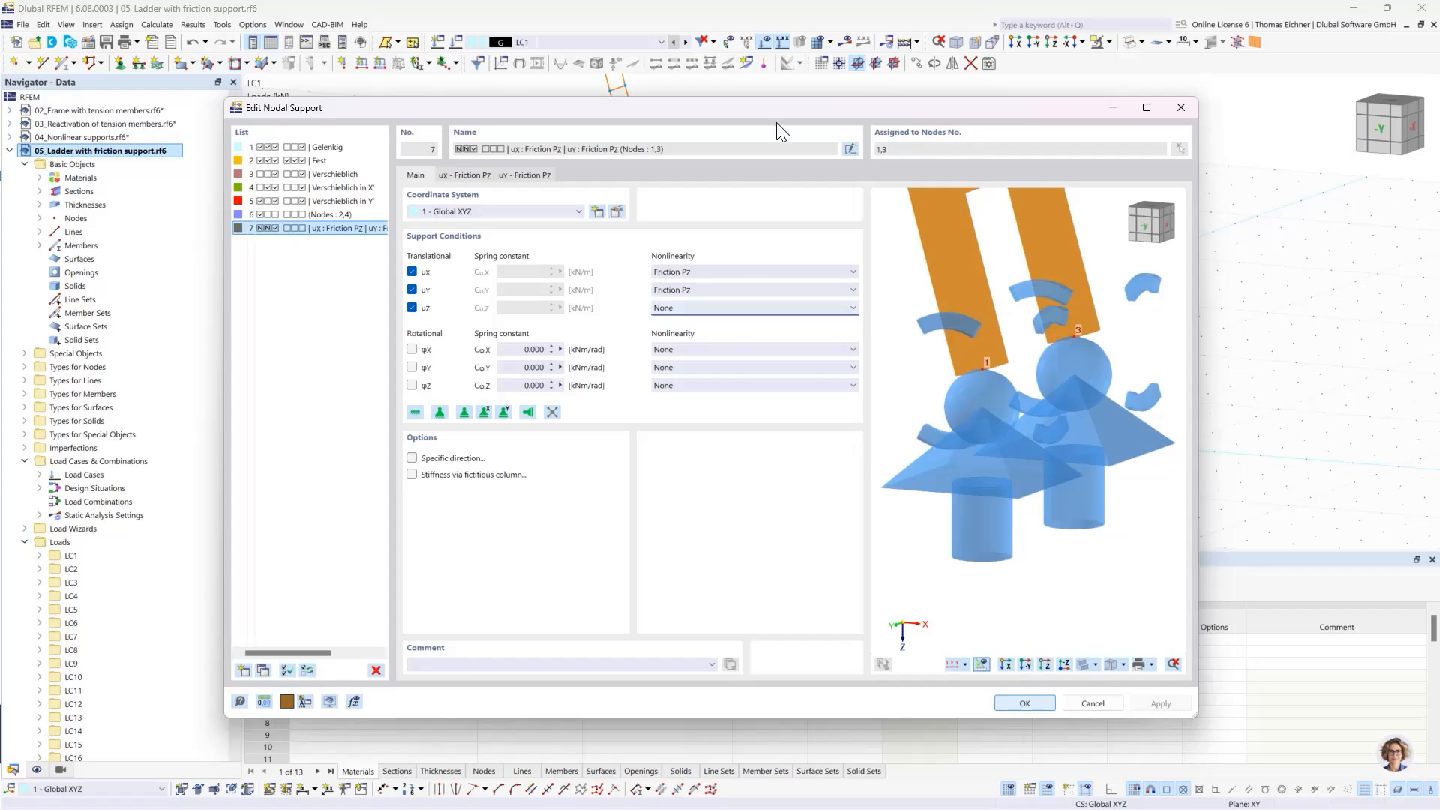
pyautogui.scroll(-3, 1064, 402)
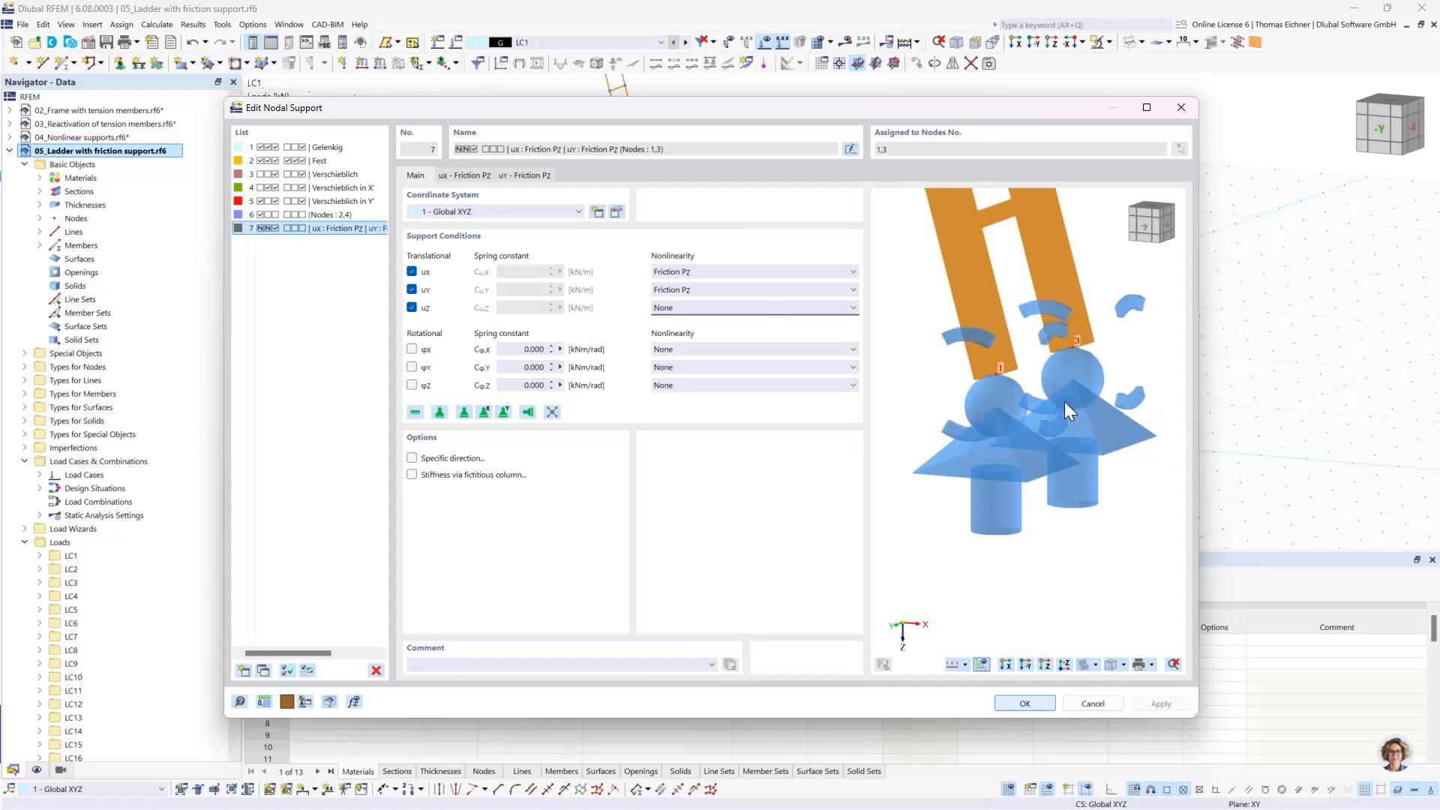
pyautogui.scroll(-1, 1064, 402)
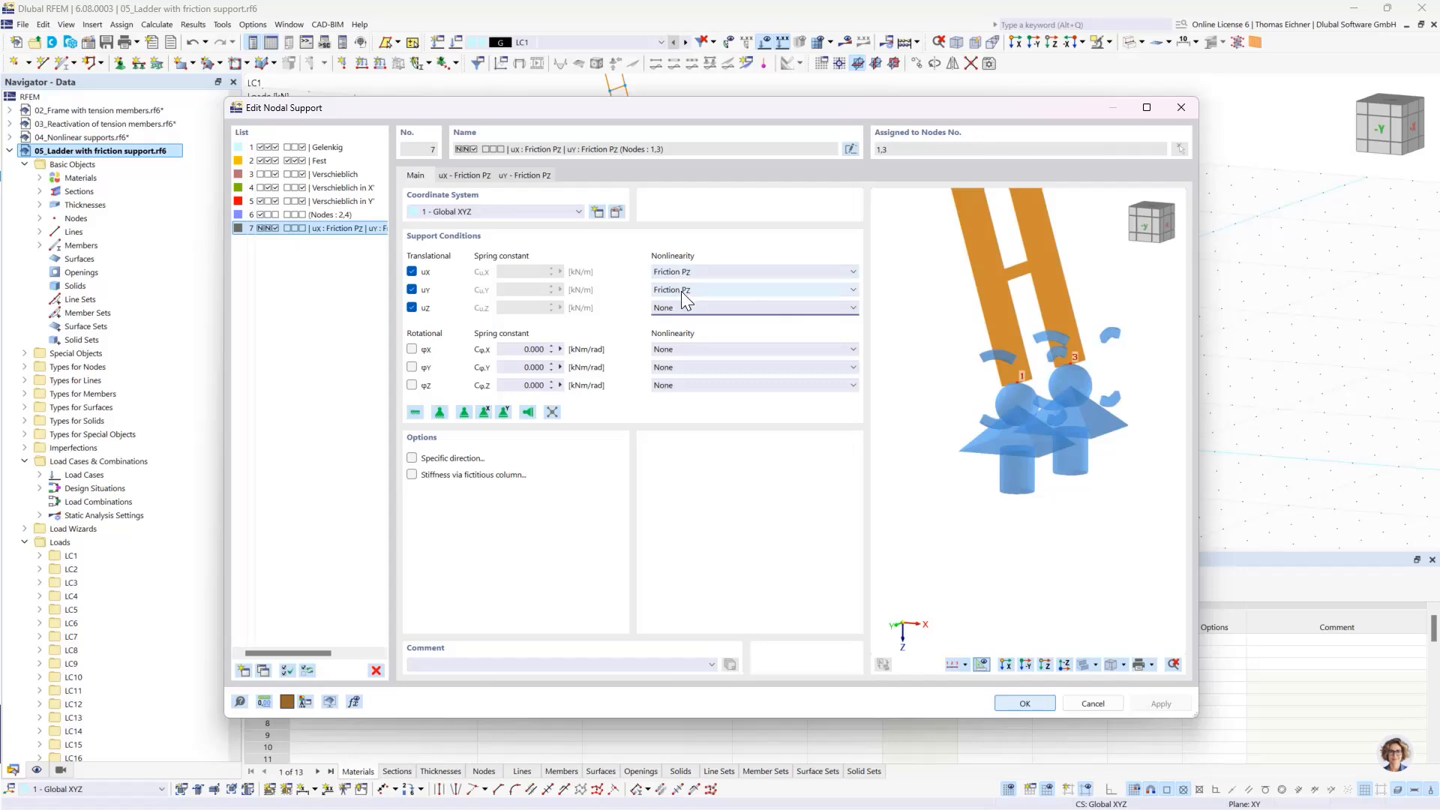
# Step: Check the friction coefficient and friction diagram for uX of the lower support, and close the support and node settings
pyautogui.click(466, 174)
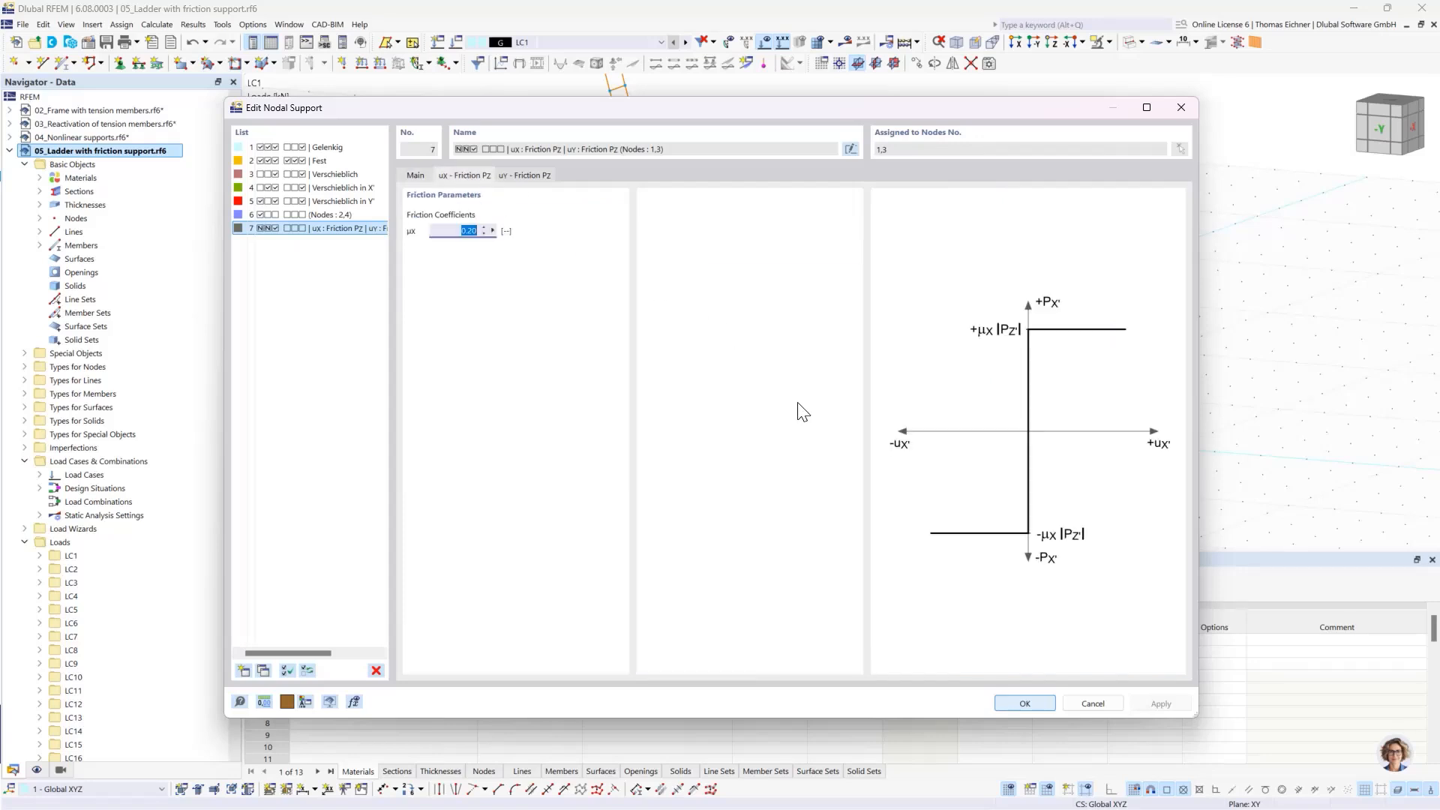
pyautogui.click(456, 234)
pyautogui.moveTo(453, 229); pyautogui.dragTo(491, 231)
pyautogui.moveTo(601, 111); pyautogui.dragTo(562, 187)
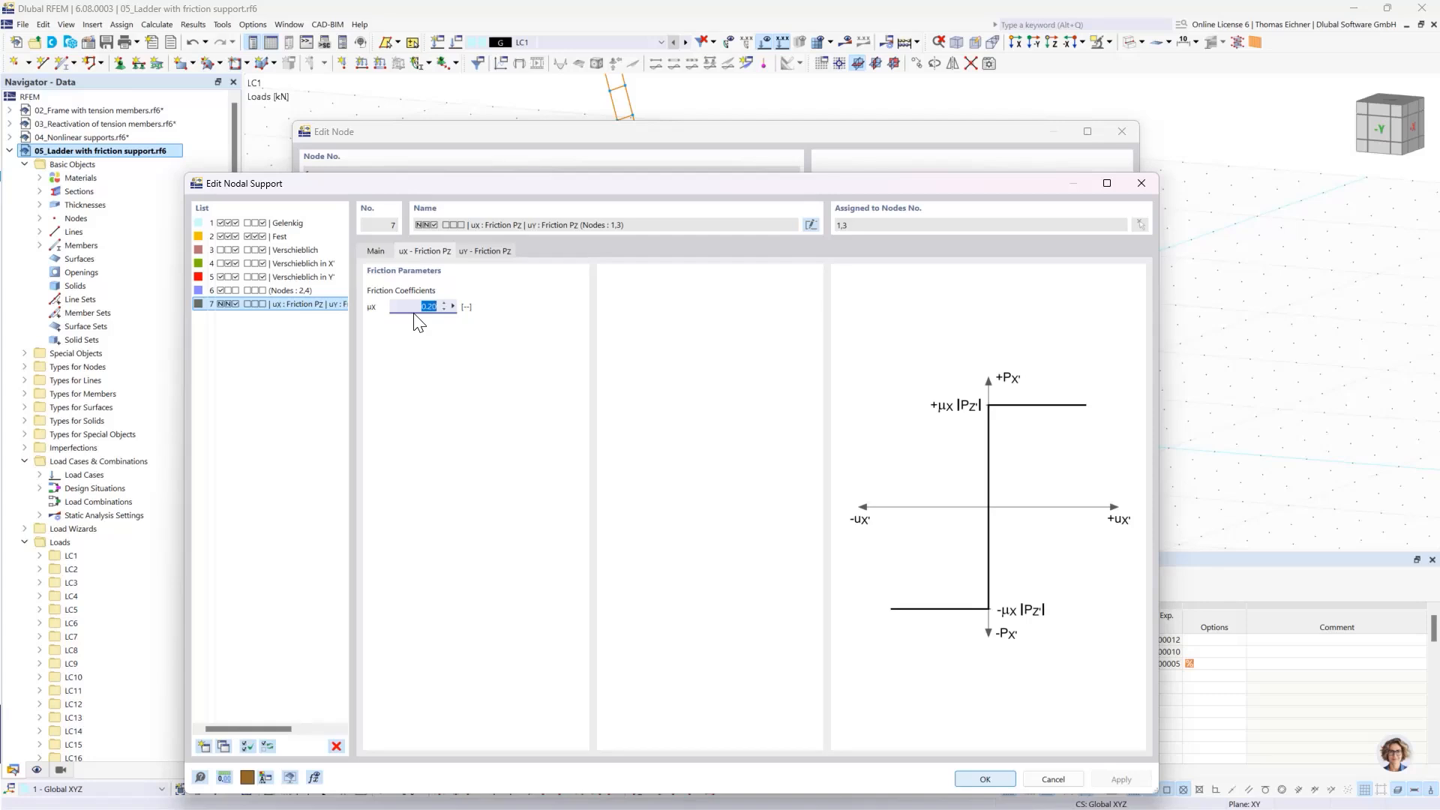
pyautogui.moveTo(455, 195); pyautogui.dragTo(406, 138)
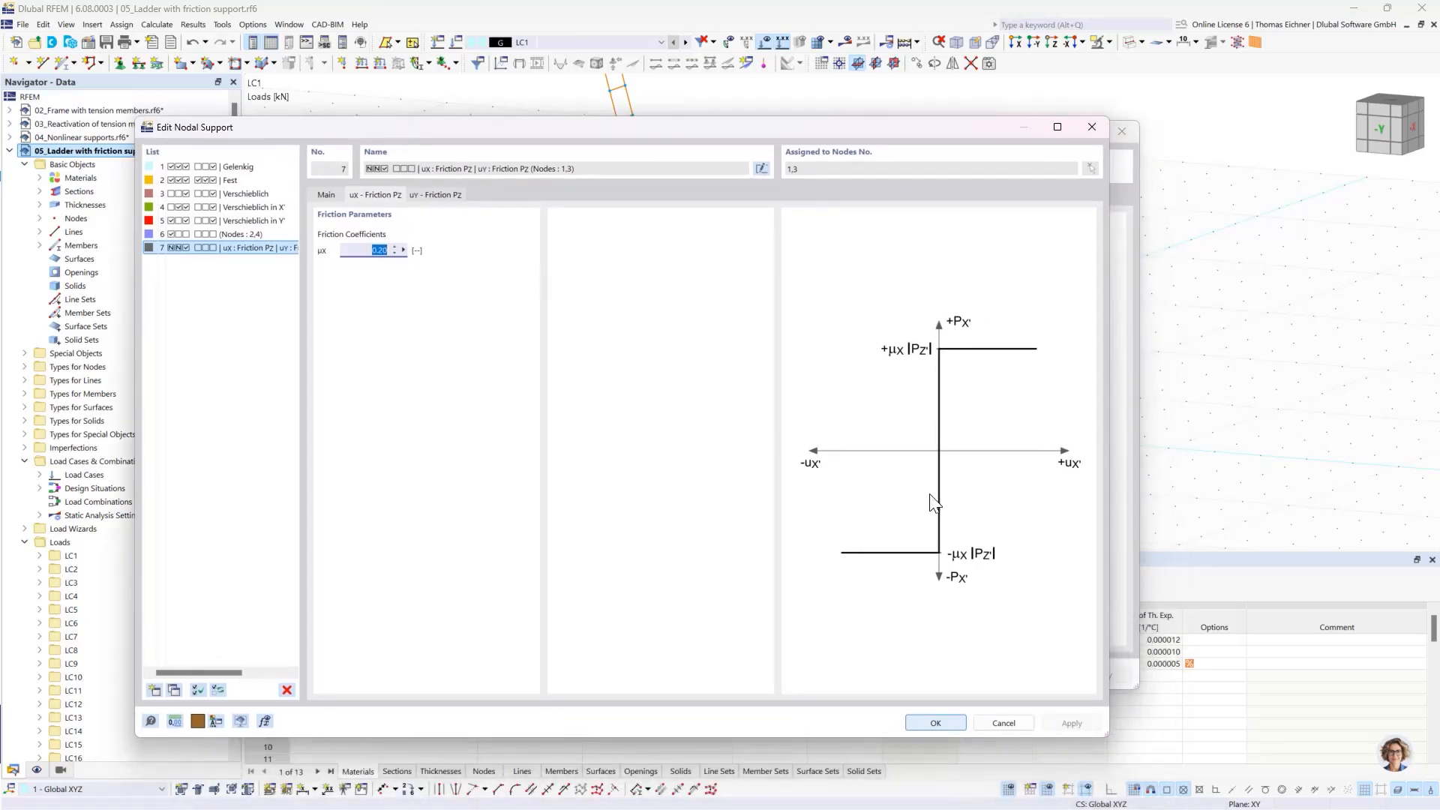
pyautogui.click(367, 250)
pyautogui.click(925, 725)
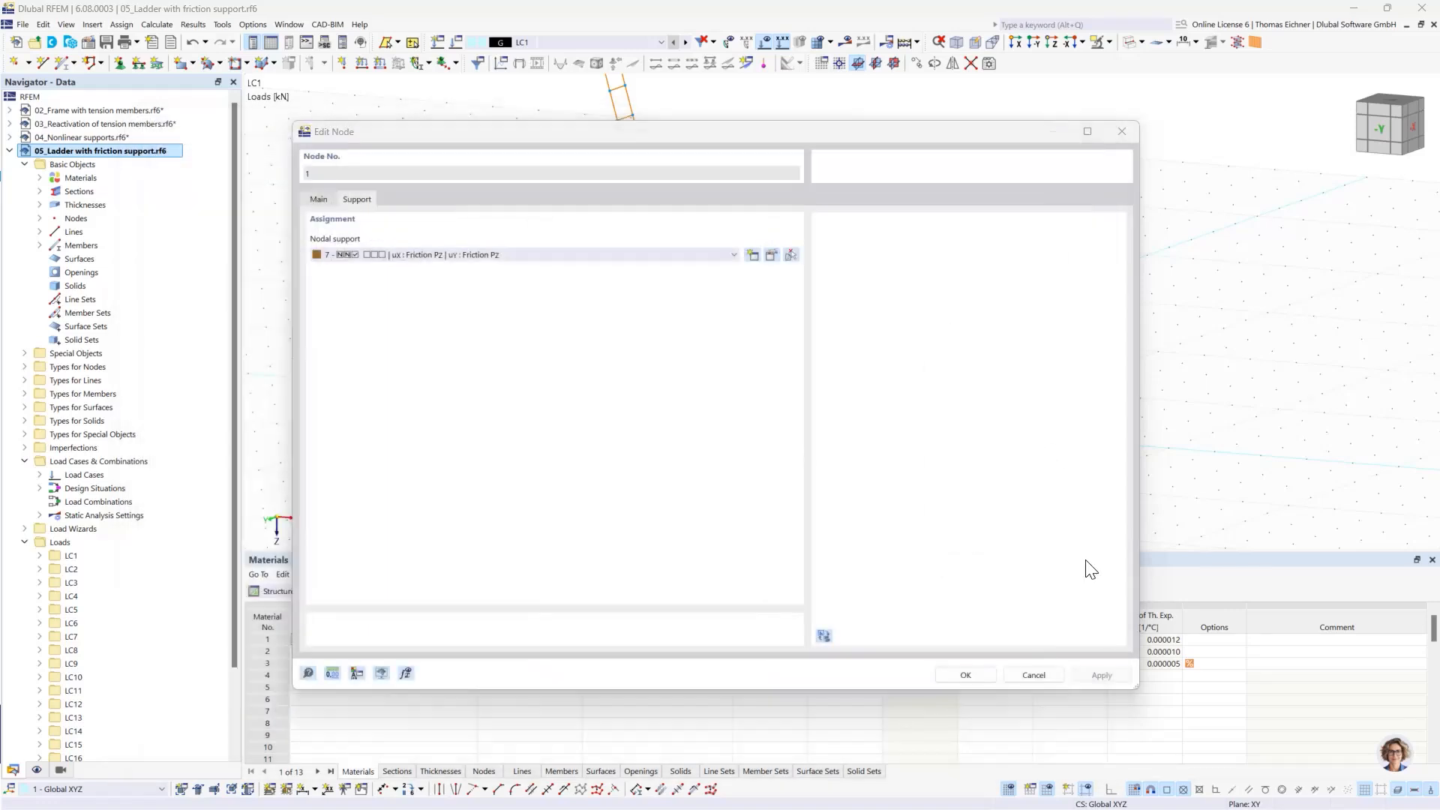
pyautogui.click(964, 677)
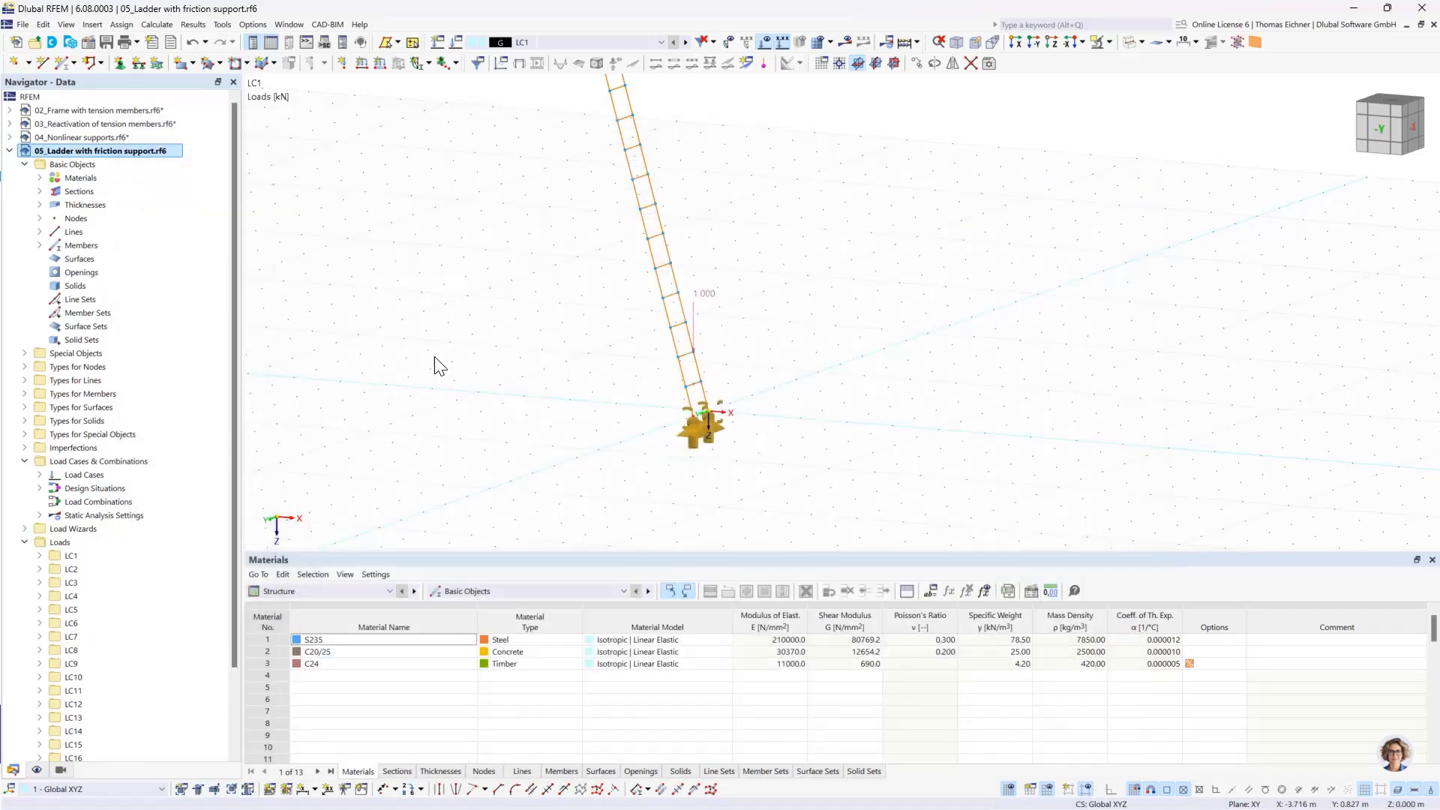
# Step: Browse through the load cases to examine the vertical load's position along the ladder, and return to LC1
pyautogui.scroll(-2, 540, 250)
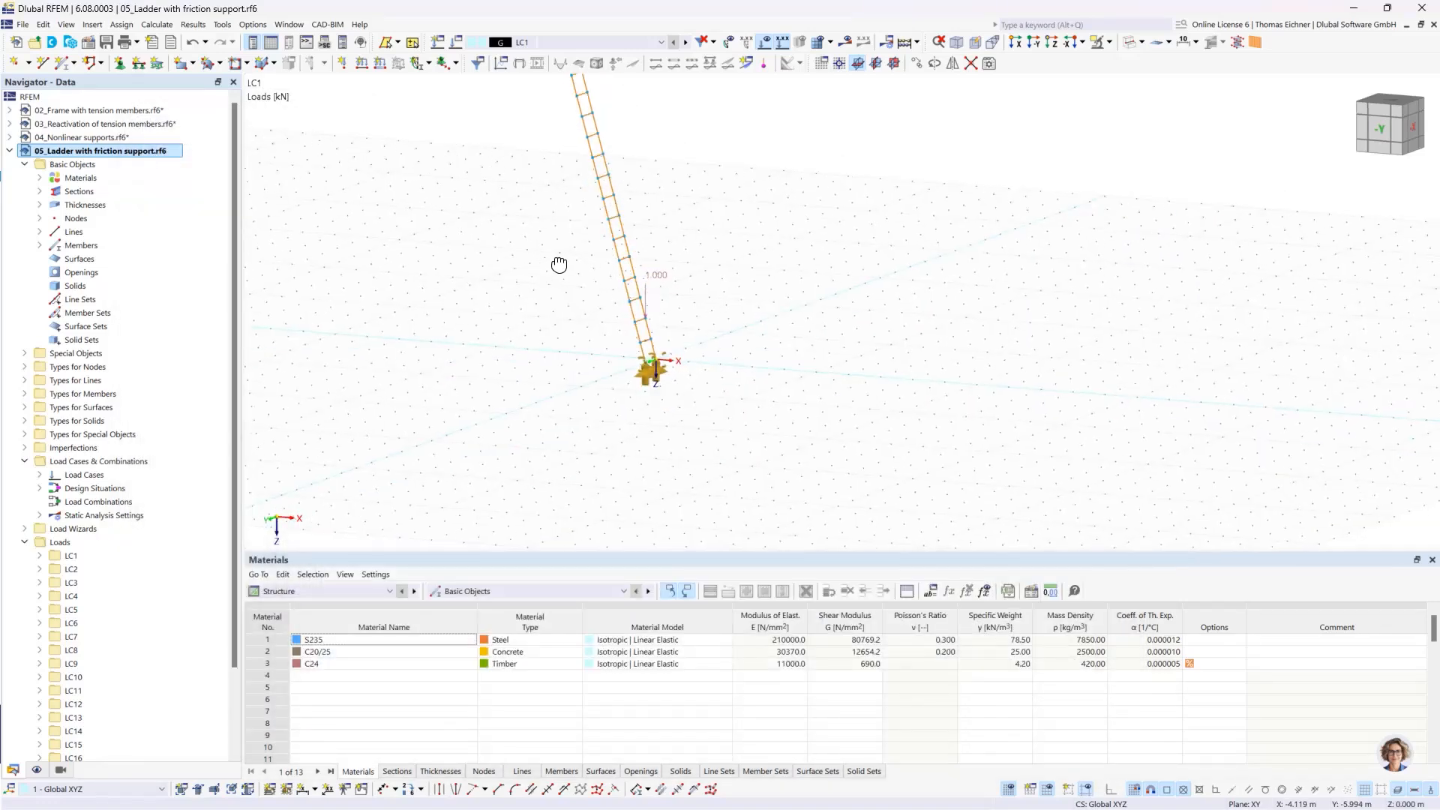
pyautogui.moveTo(576, 258); pyautogui.dragTo(574, 344, button='middle')
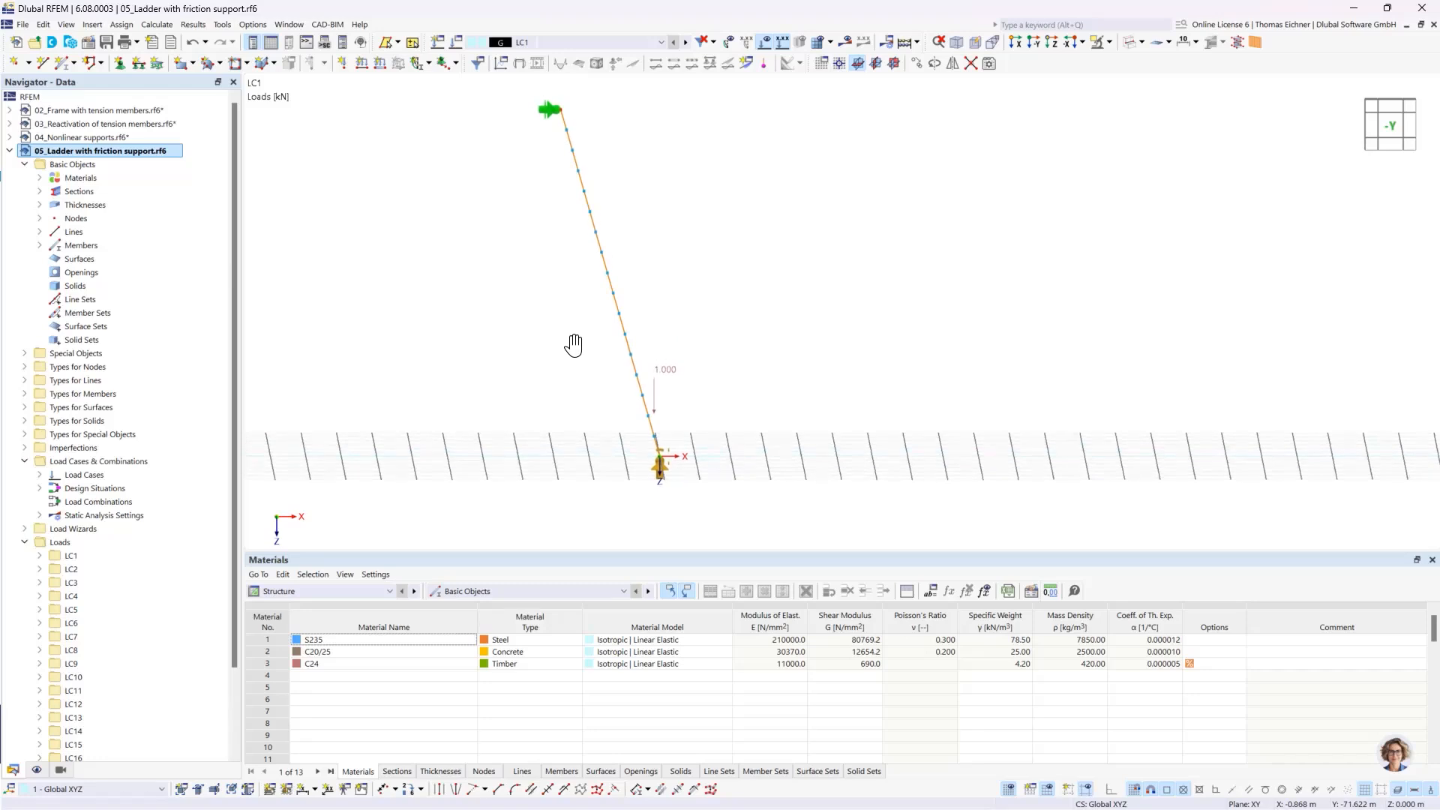
pyautogui.click(540, 43)
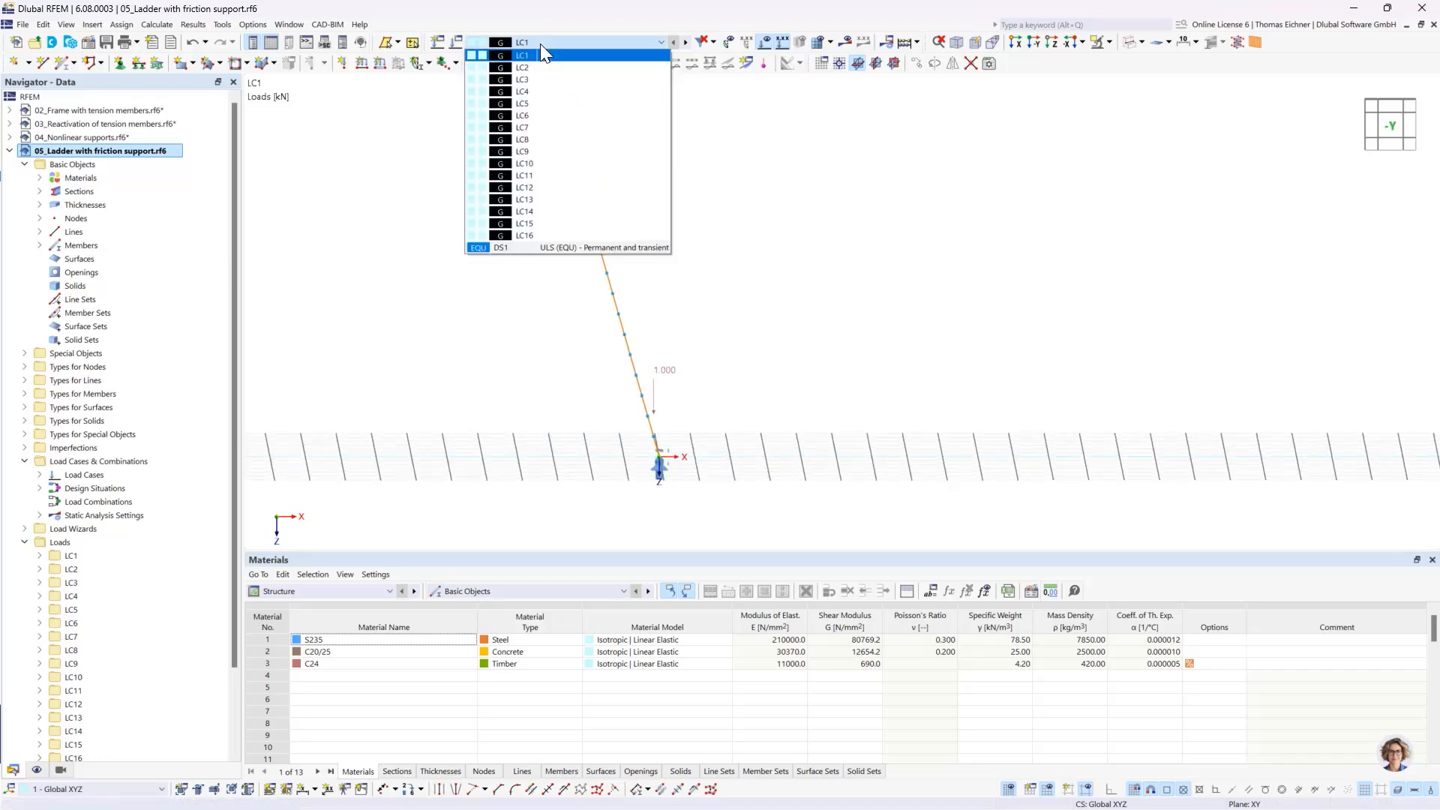
pyautogui.click(540, 39)
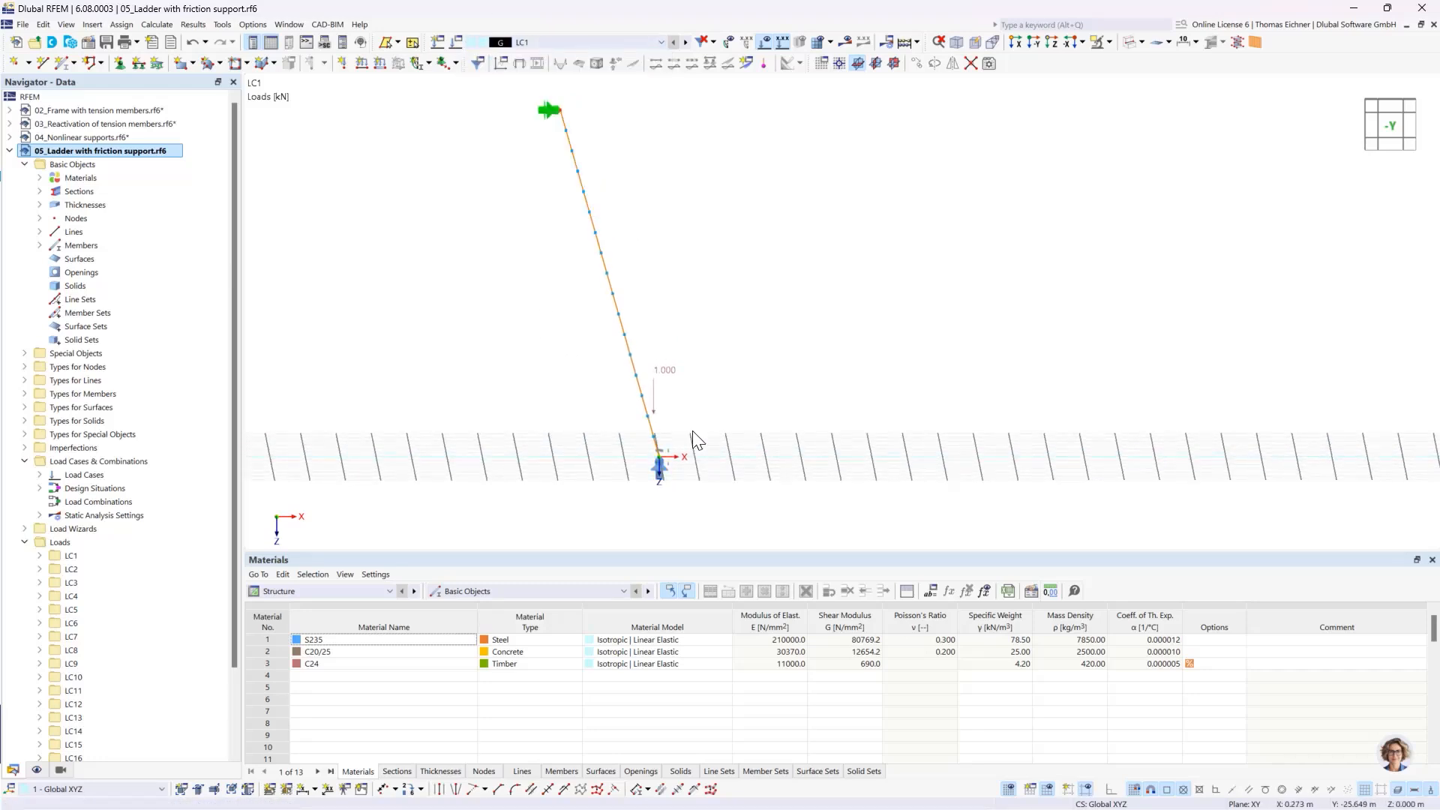
pyautogui.keyDown('ctrl'); pyautogui.moveTo(707, 435); pyautogui.dragTo(687, 438, button='middle'); pyautogui.keyUp('ctrl')
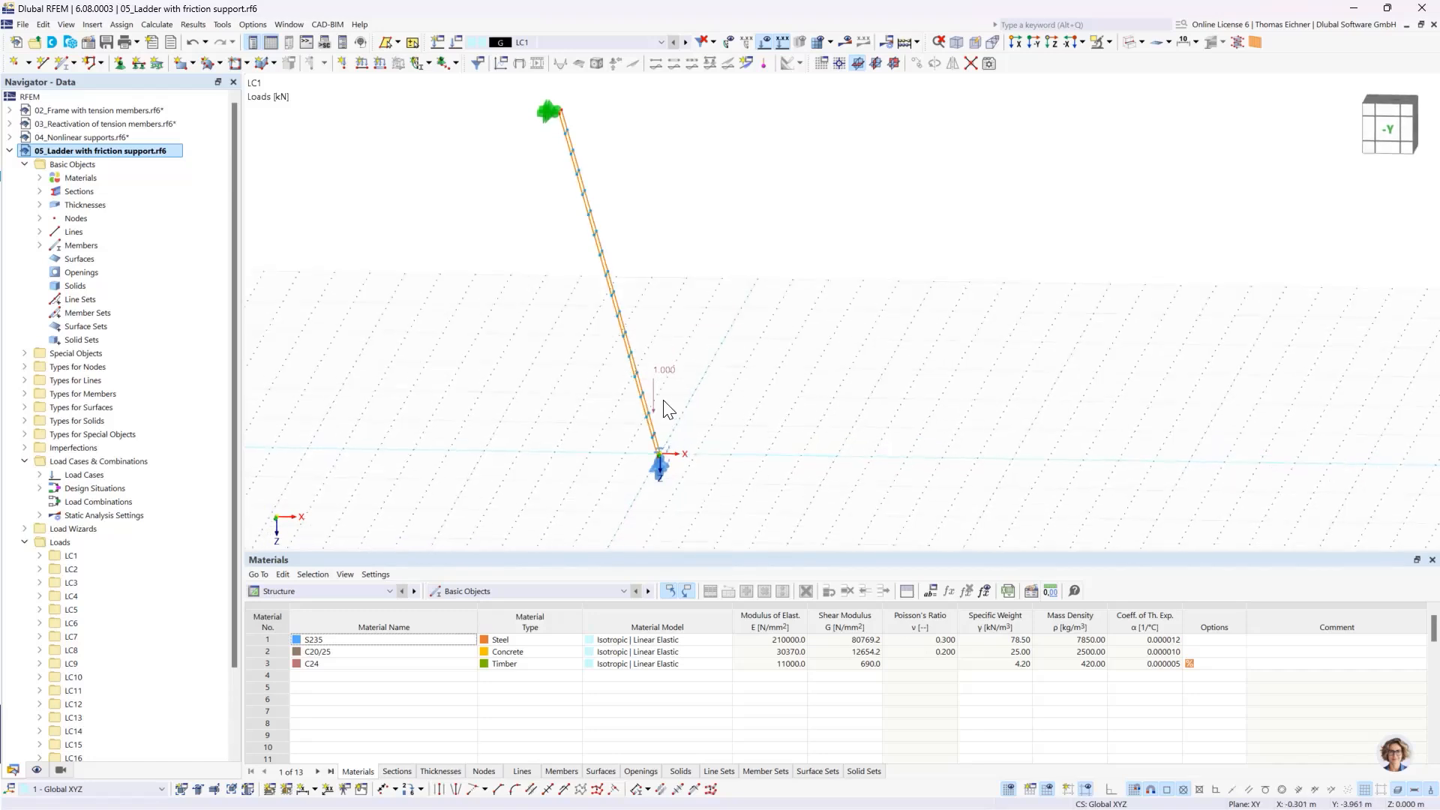
pyautogui.rightClick(588, 45)
pyautogui.scroll(-2, 611, 45)
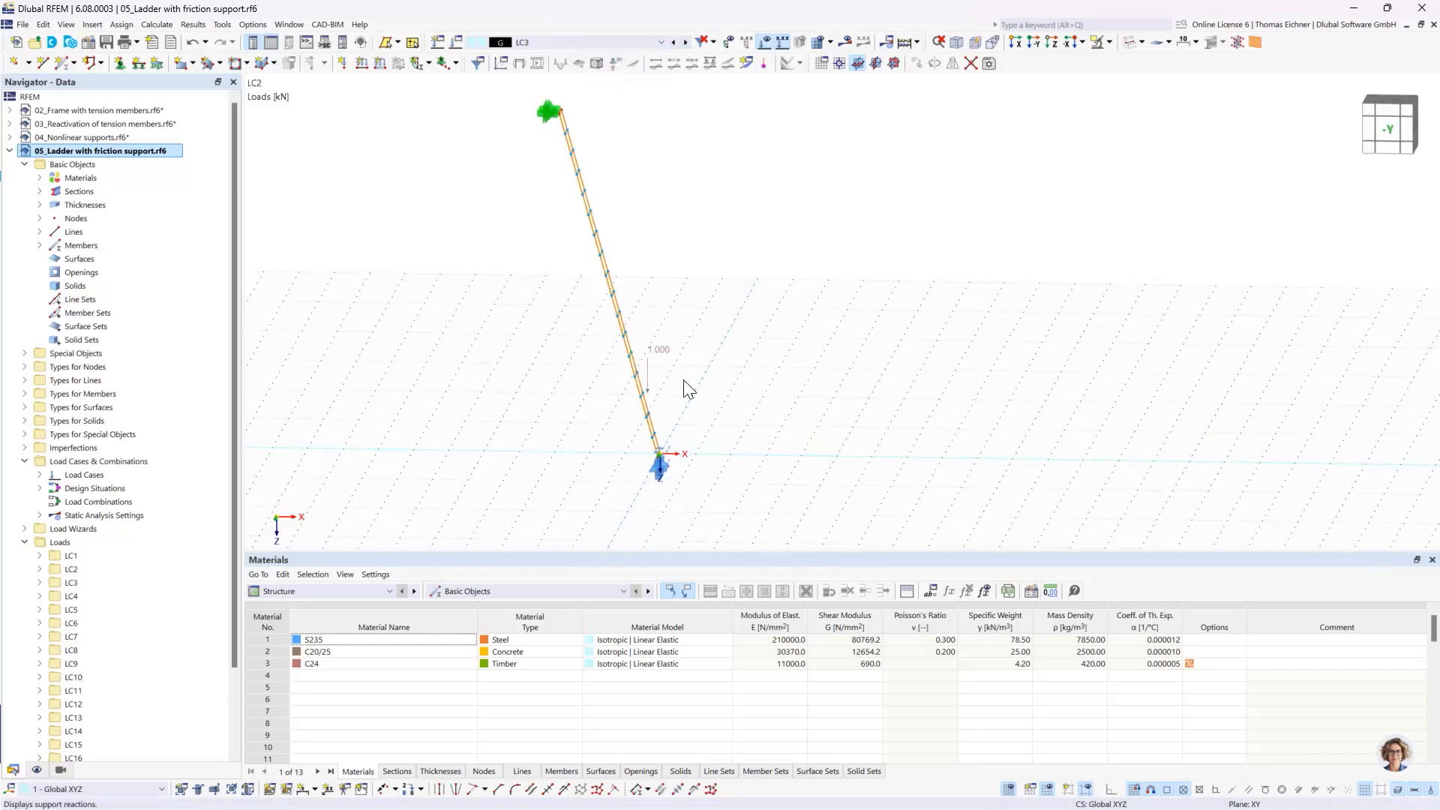
pyautogui.press('Down')
pyautogui.press('Down')
pyautogui.press('Down')
pyautogui.press('Down')
pyautogui.press('Down')
pyautogui.press('Down')
pyautogui.press('Down')
pyautogui.press('Down')
pyautogui.press('Down')
pyautogui.press('Down')
pyautogui.press('Up')
pyautogui.press('Up')
pyautogui.press('Up')
pyautogui.press('Up')
pyautogui.press('Up')
pyautogui.press('Up')
pyautogui.press('Up')
pyautogui.press('Up')
pyautogui.press('Up')
pyautogui.press('Up')
pyautogui.press('Up')
pyautogui.press('Up')
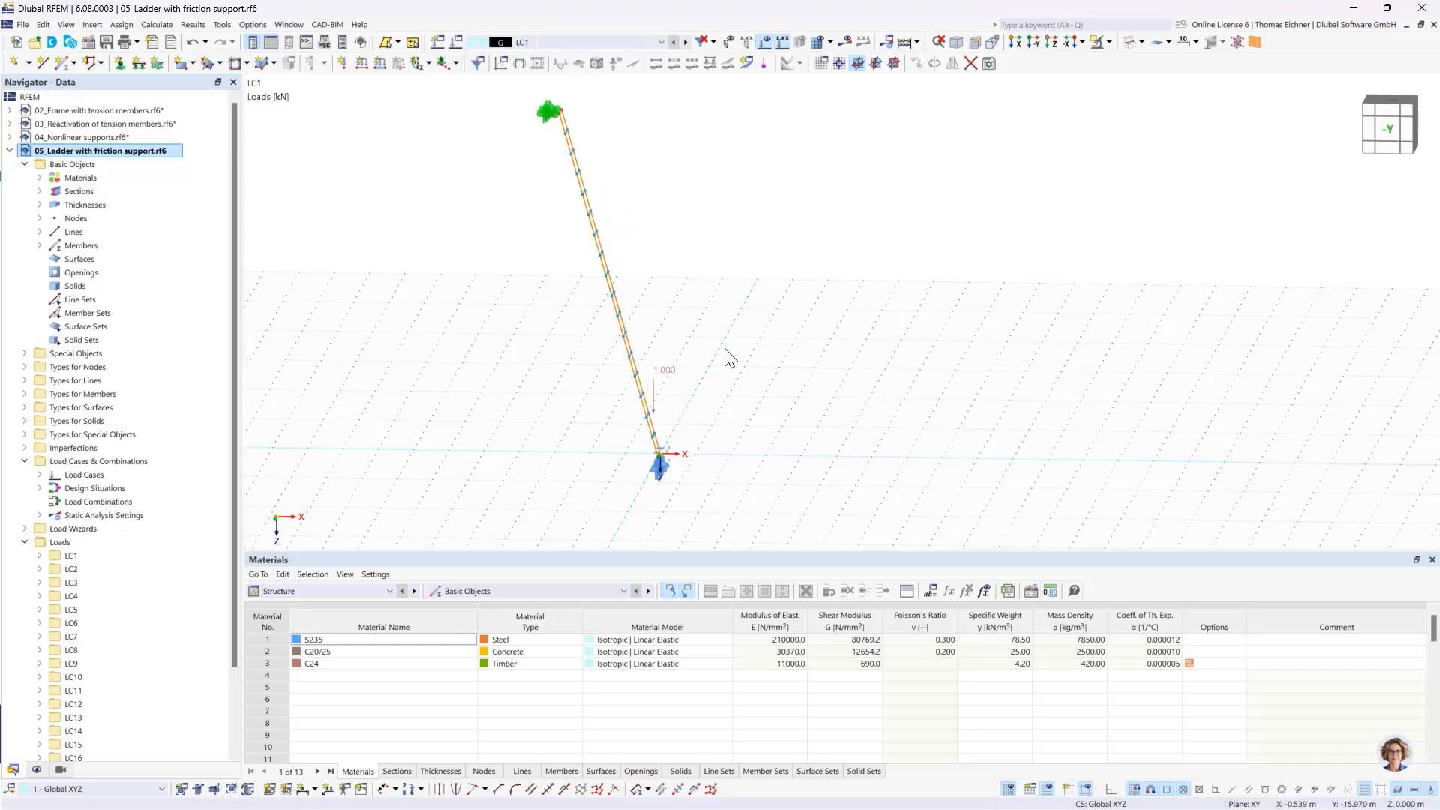
# Step: Calculate all load cases of the ladder model and select the Load Case No. 12 entry among the calculation warnings
pyautogui.moveTo(725, 358); pyautogui.dragTo(704, 385, button='middle')
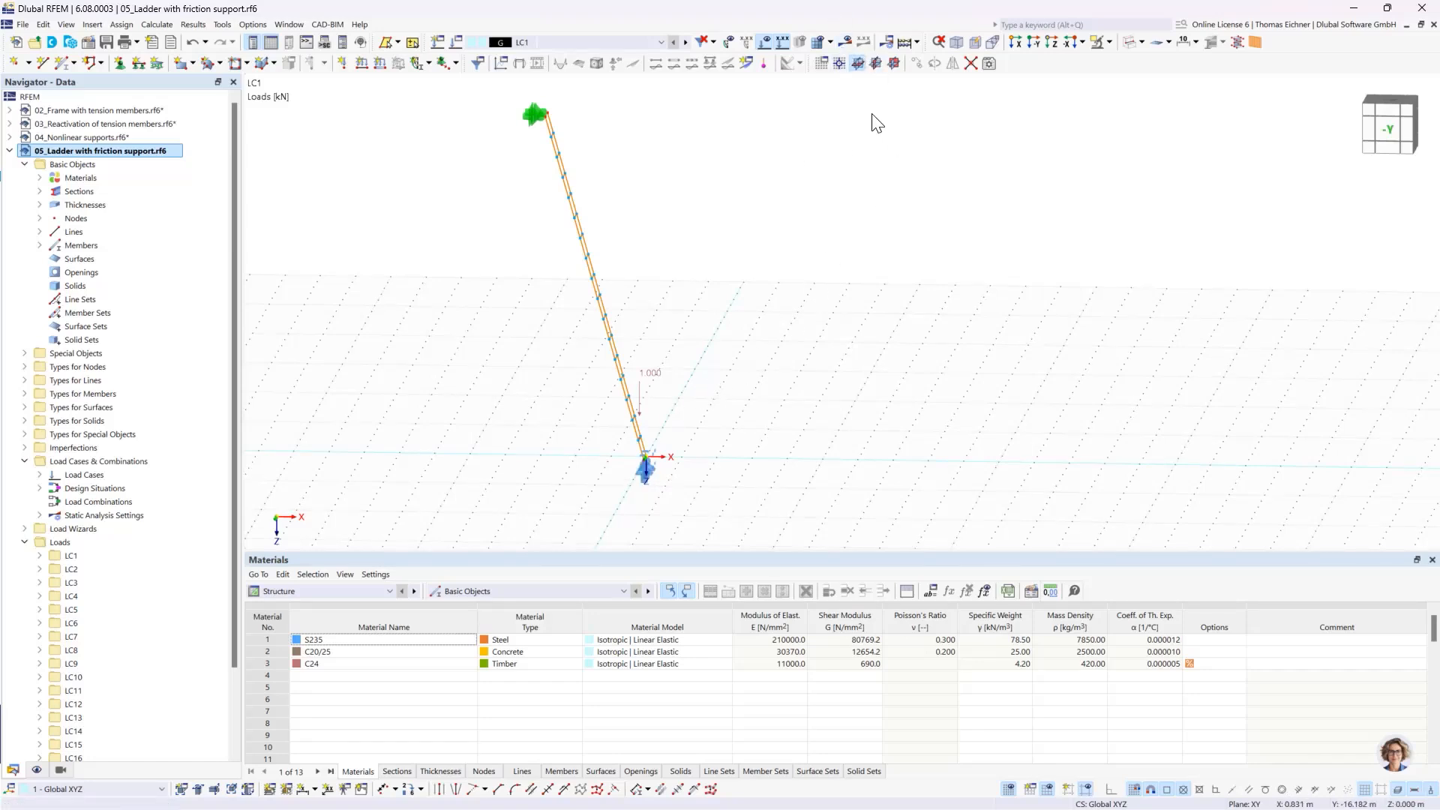
pyautogui.click(903, 46)
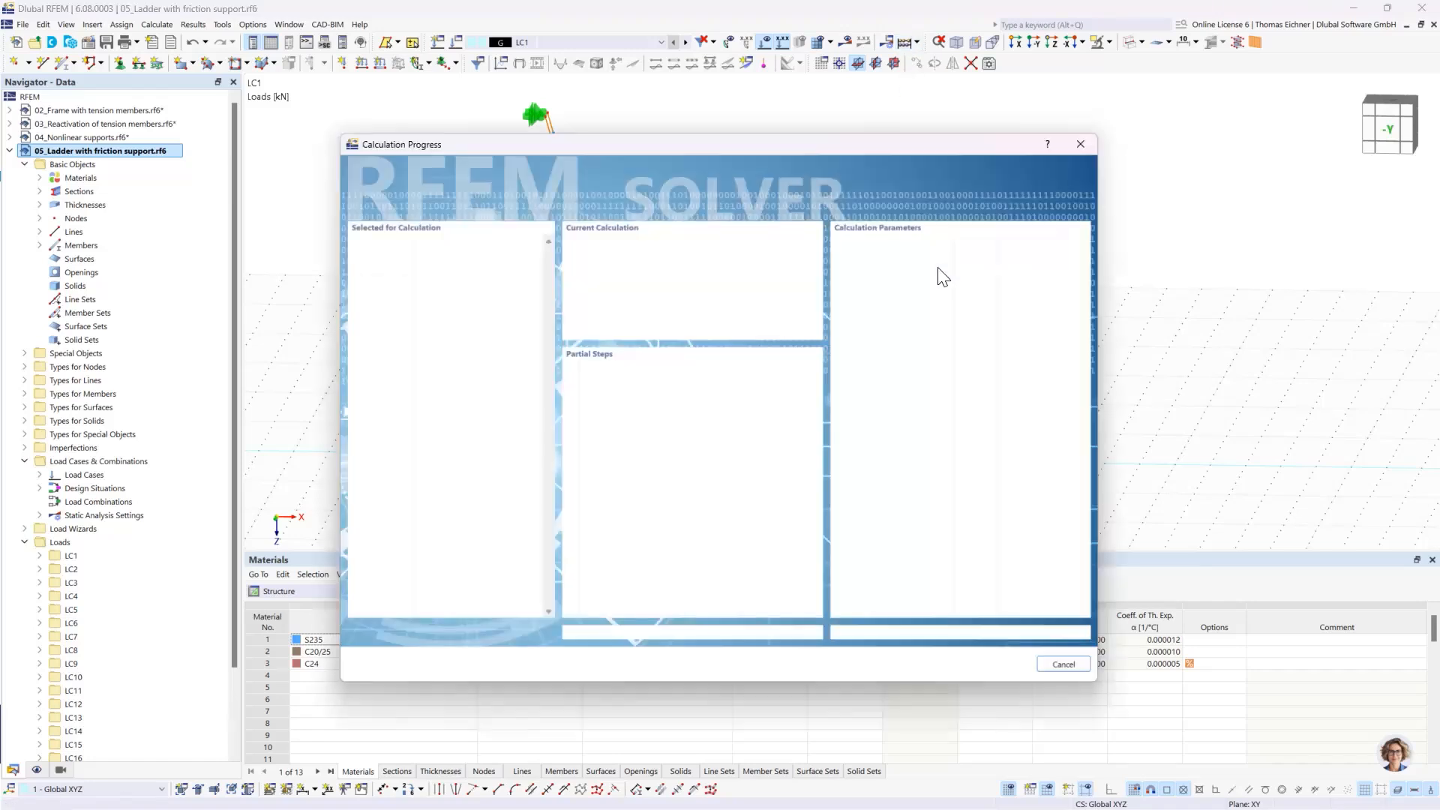
pyautogui.moveTo(753, 133); pyautogui.dragTo(1208, 122)
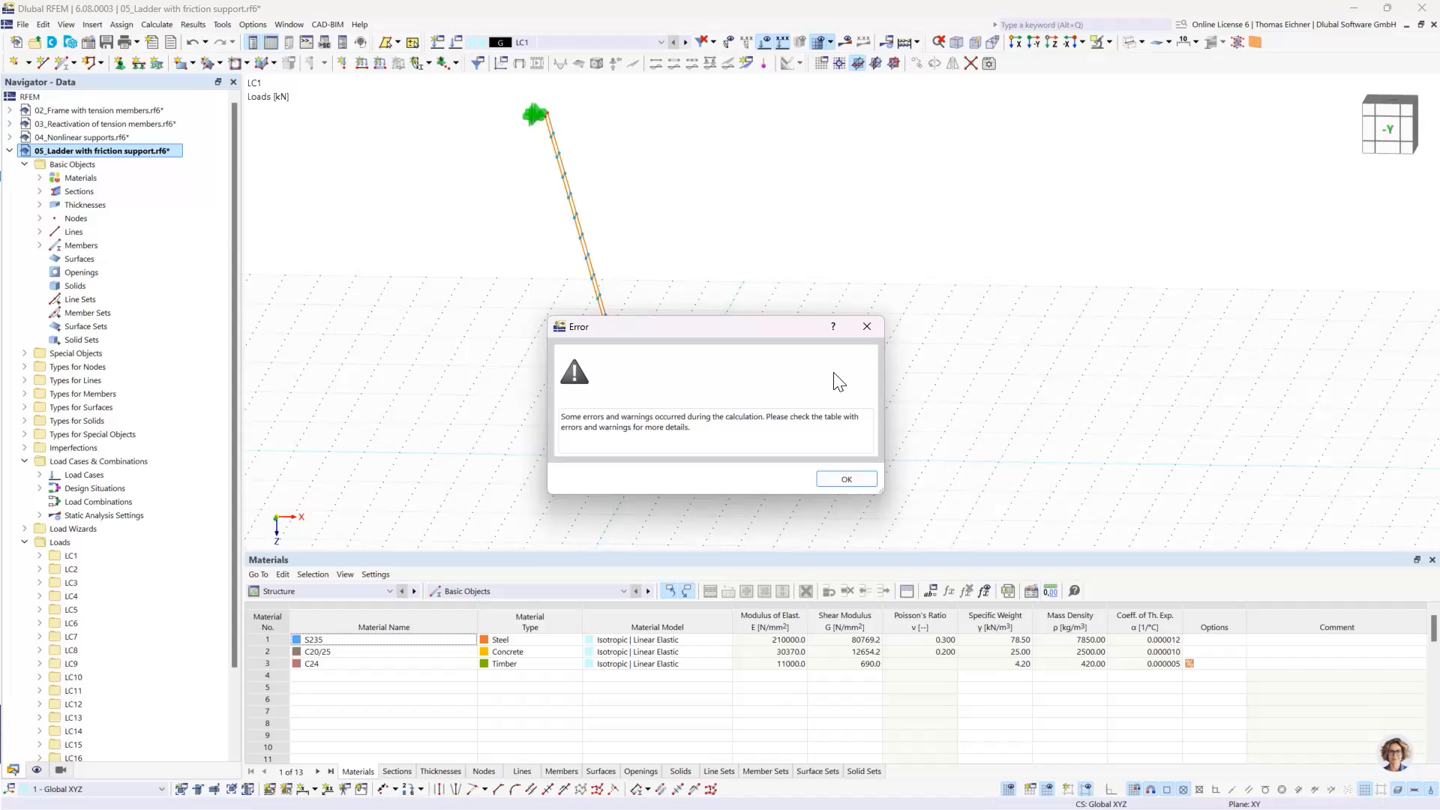
pyautogui.click(843, 477)
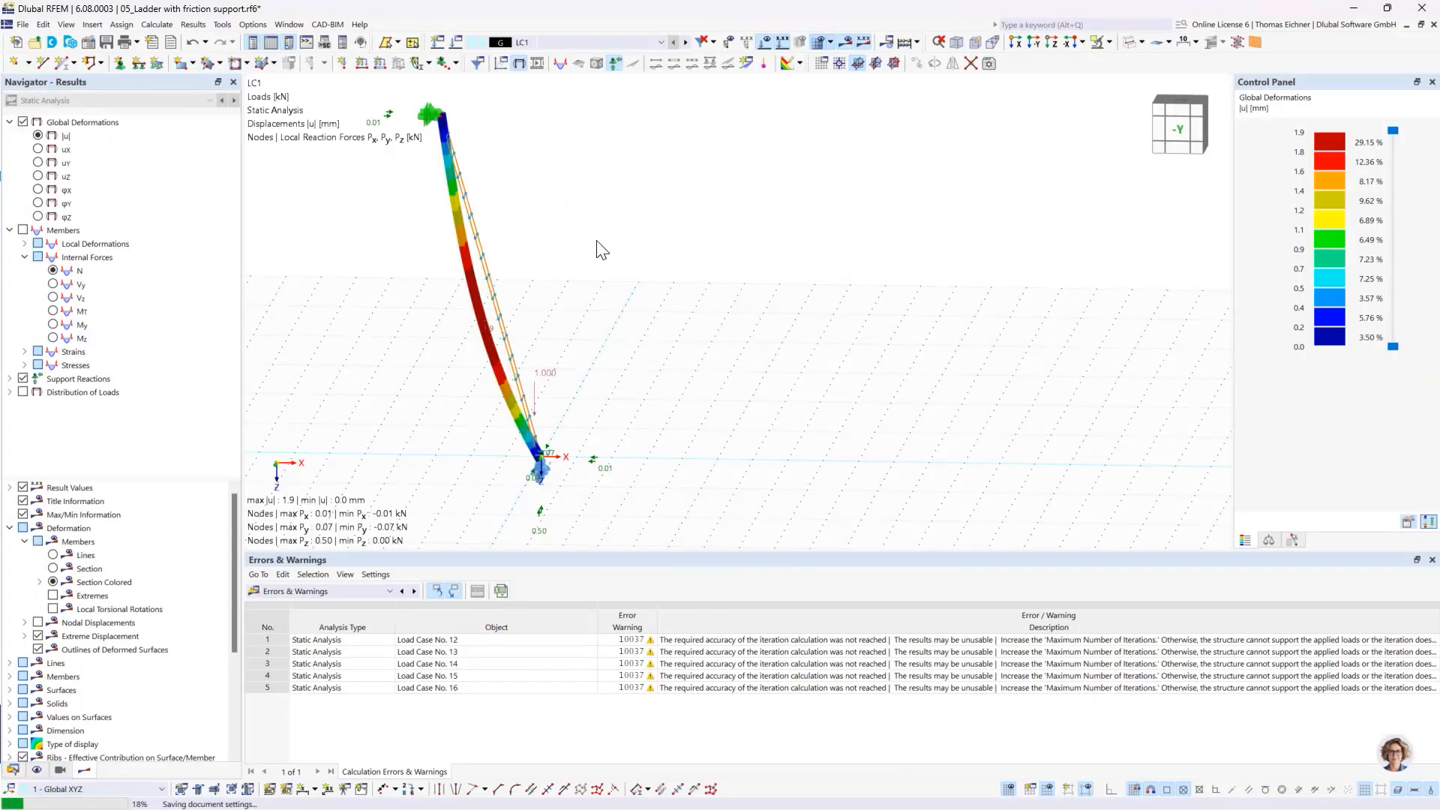
pyautogui.moveTo(598, 245); pyautogui.dragTo(620, 289, button='middle')
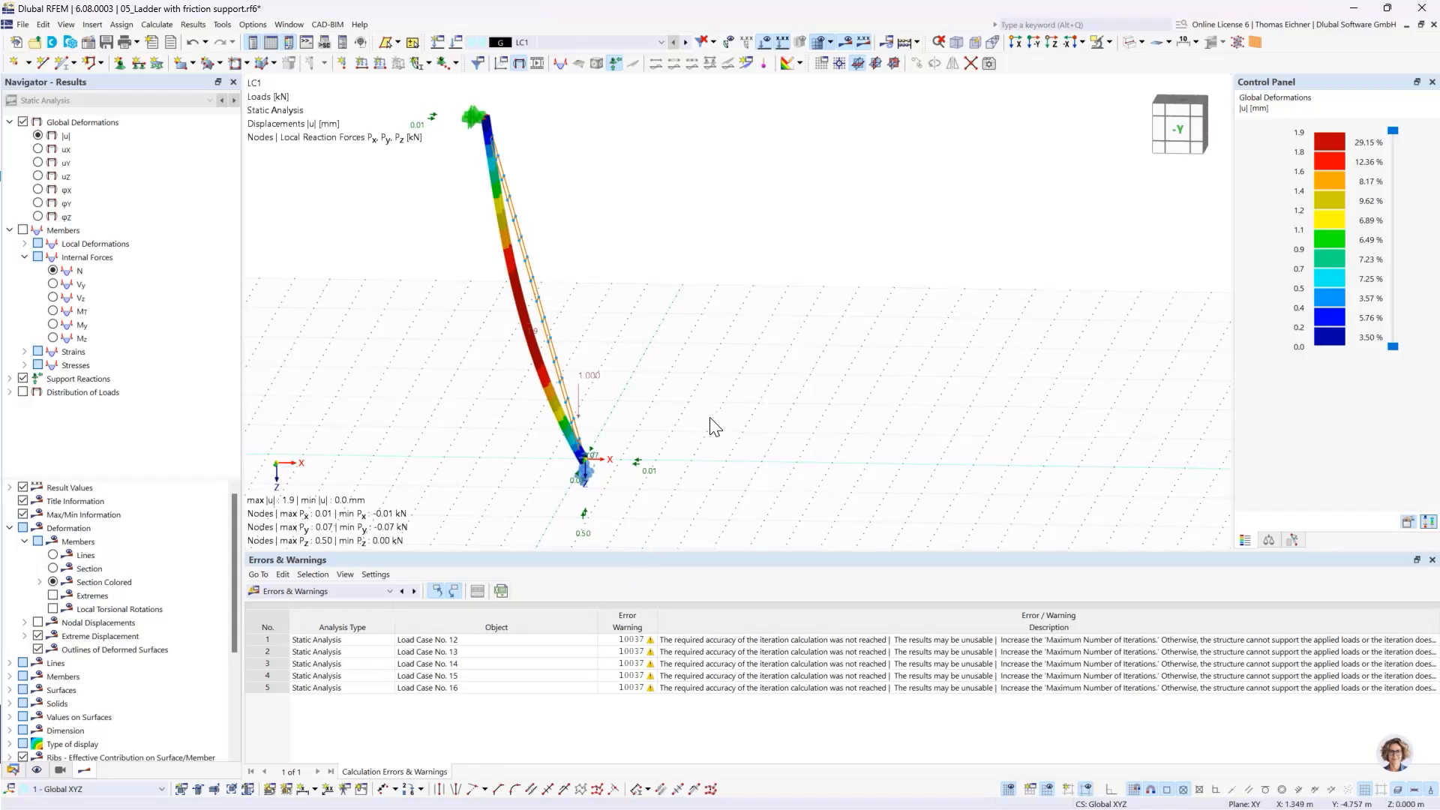
pyautogui.click(477, 644)
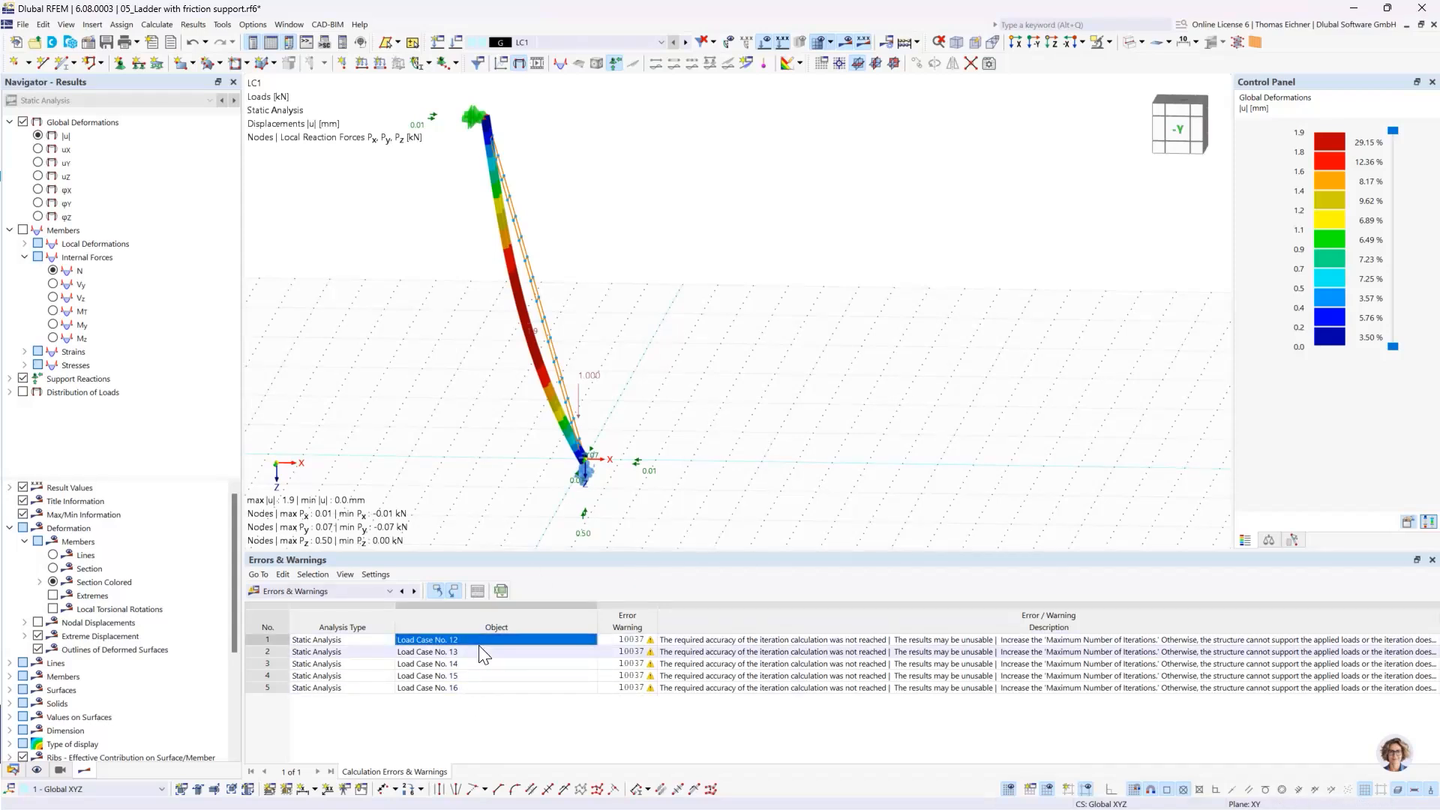
# Step: Show the ladder in the -Y side view and examine the LC1 deformation and reactions at the lower friction support and upper support
pyautogui.keyDown('ctrl'); pyautogui.moveTo(688, 399); pyautogui.dragTo(700, 385, button='middle'); pyautogui.keyUp('ctrl')
pyautogui.click(1033, 43)
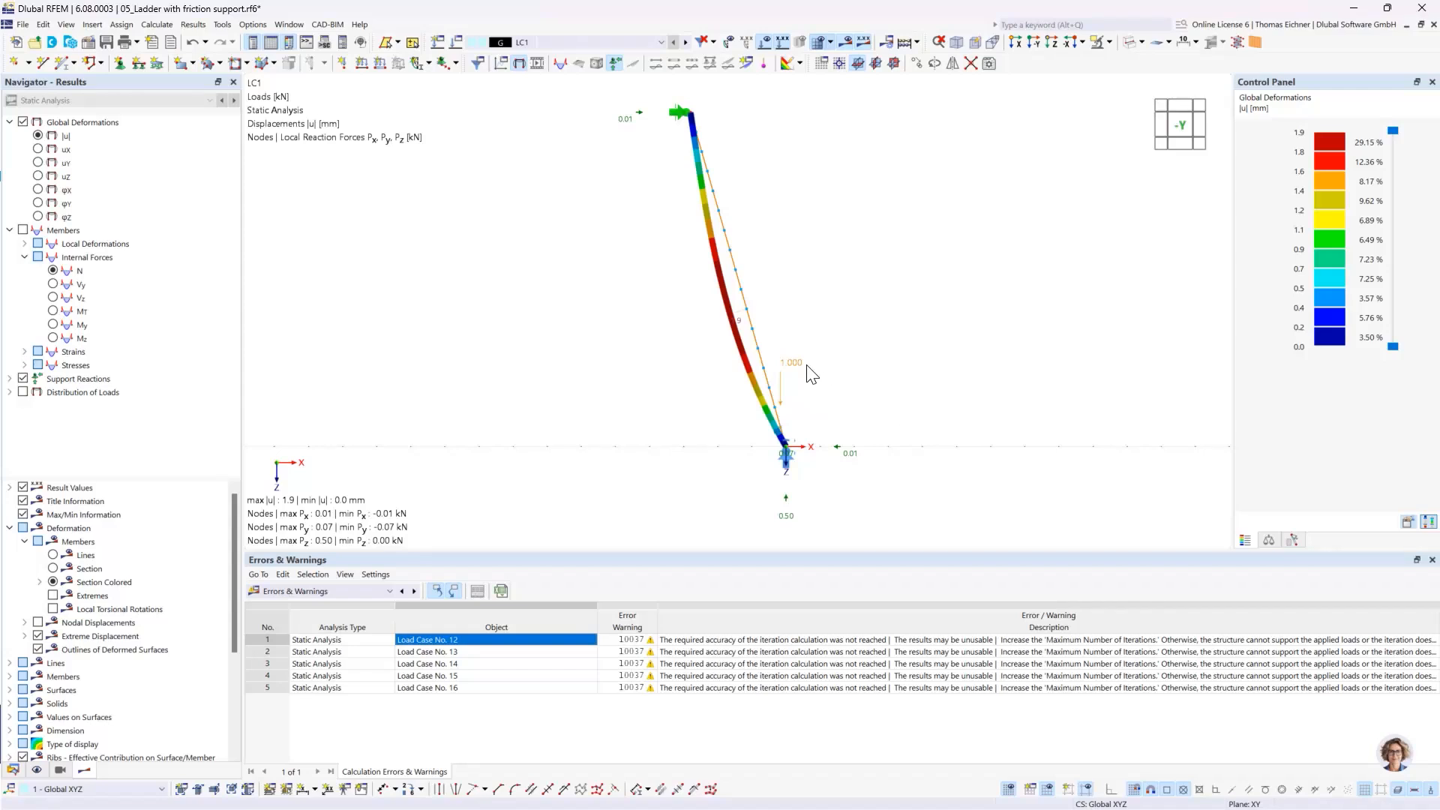
pyautogui.scroll(2, 802, 375)
pyautogui.moveTo(845, 373); pyautogui.dragTo(851, 370, button='middle')
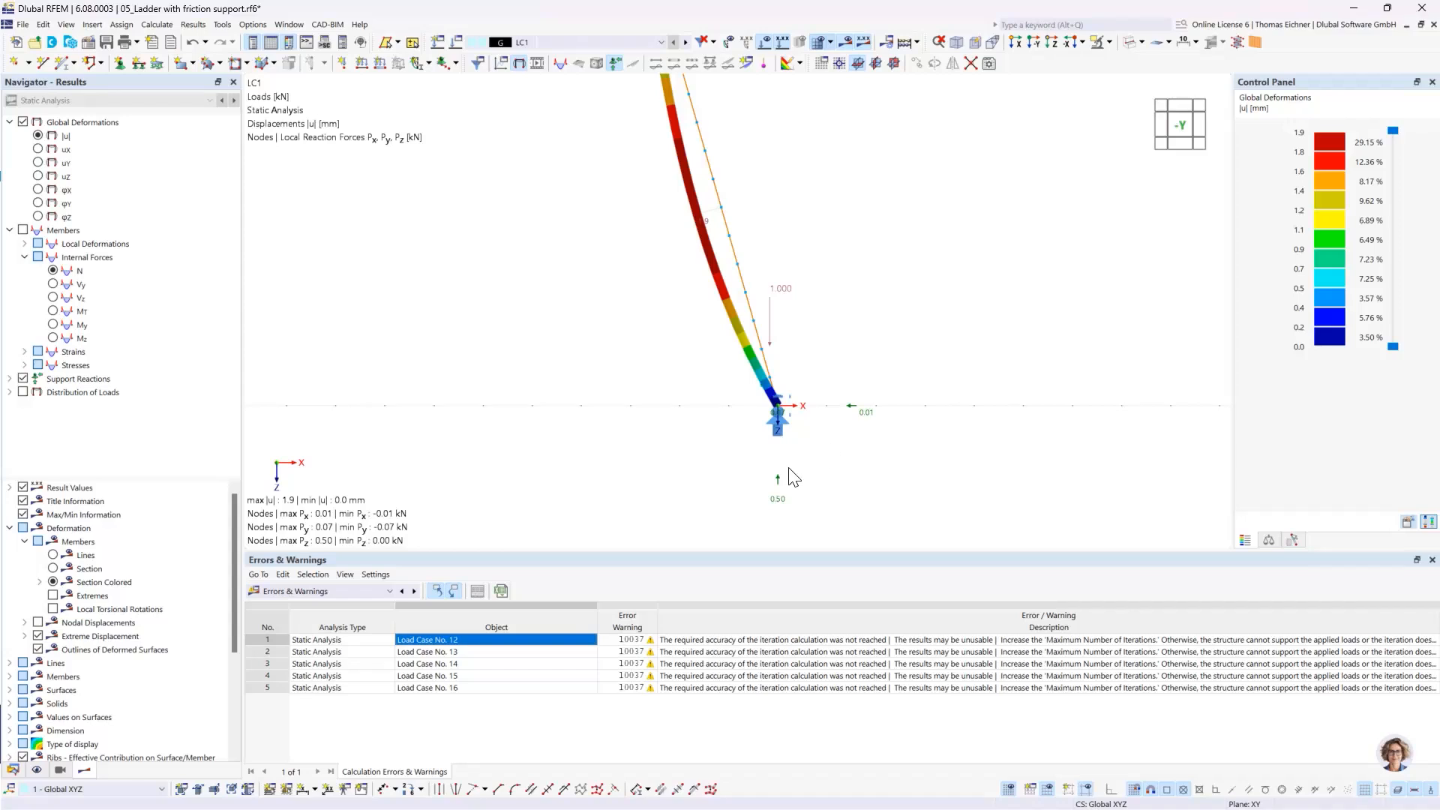
pyautogui.moveTo(781, 440)
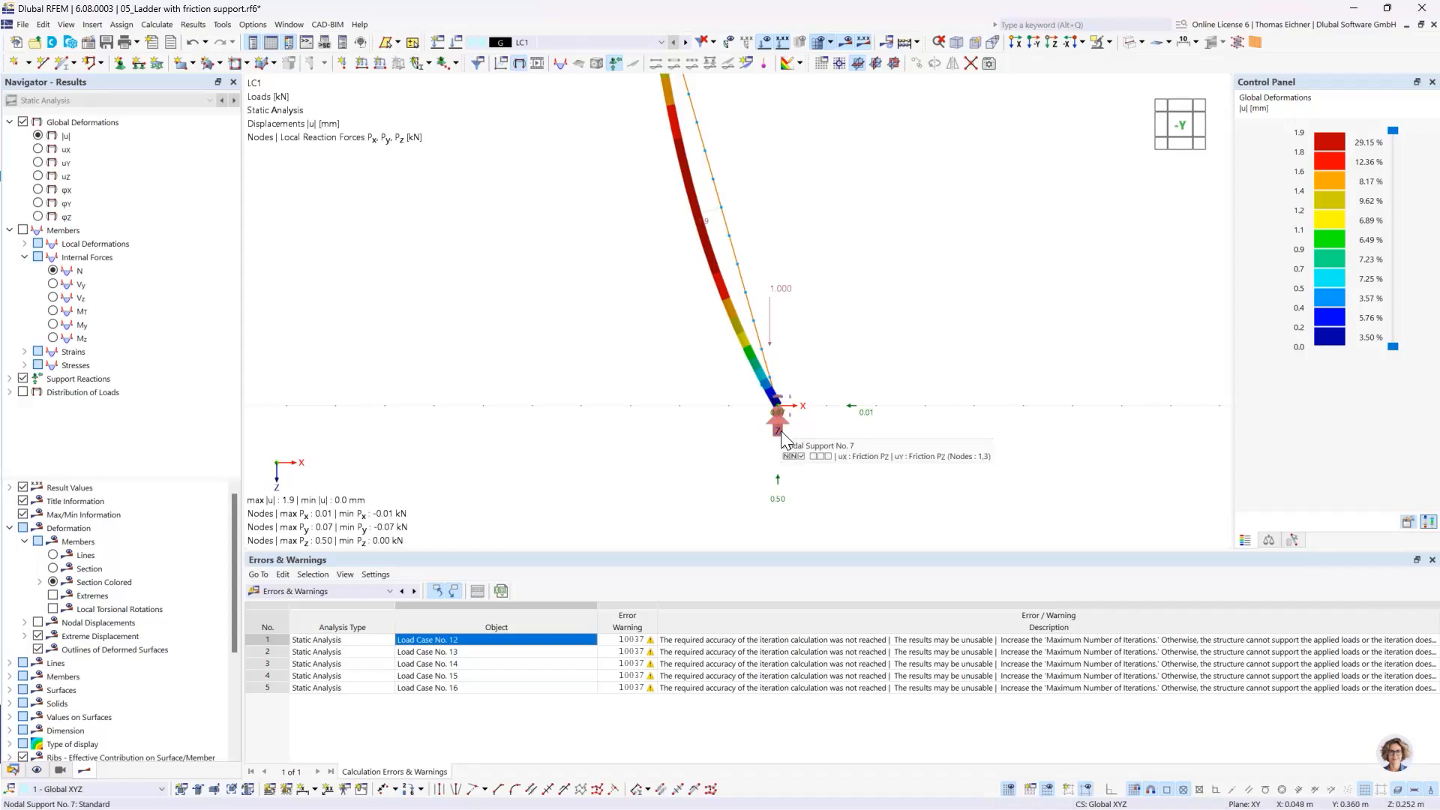
pyautogui.scroll(-1, 781, 432)
pyautogui.moveTo(917, 294); pyautogui.dragTo(860, 351, button='middle')
pyautogui.scroll(-2, 881, 341)
pyautogui.scroll(1, 859, 357)
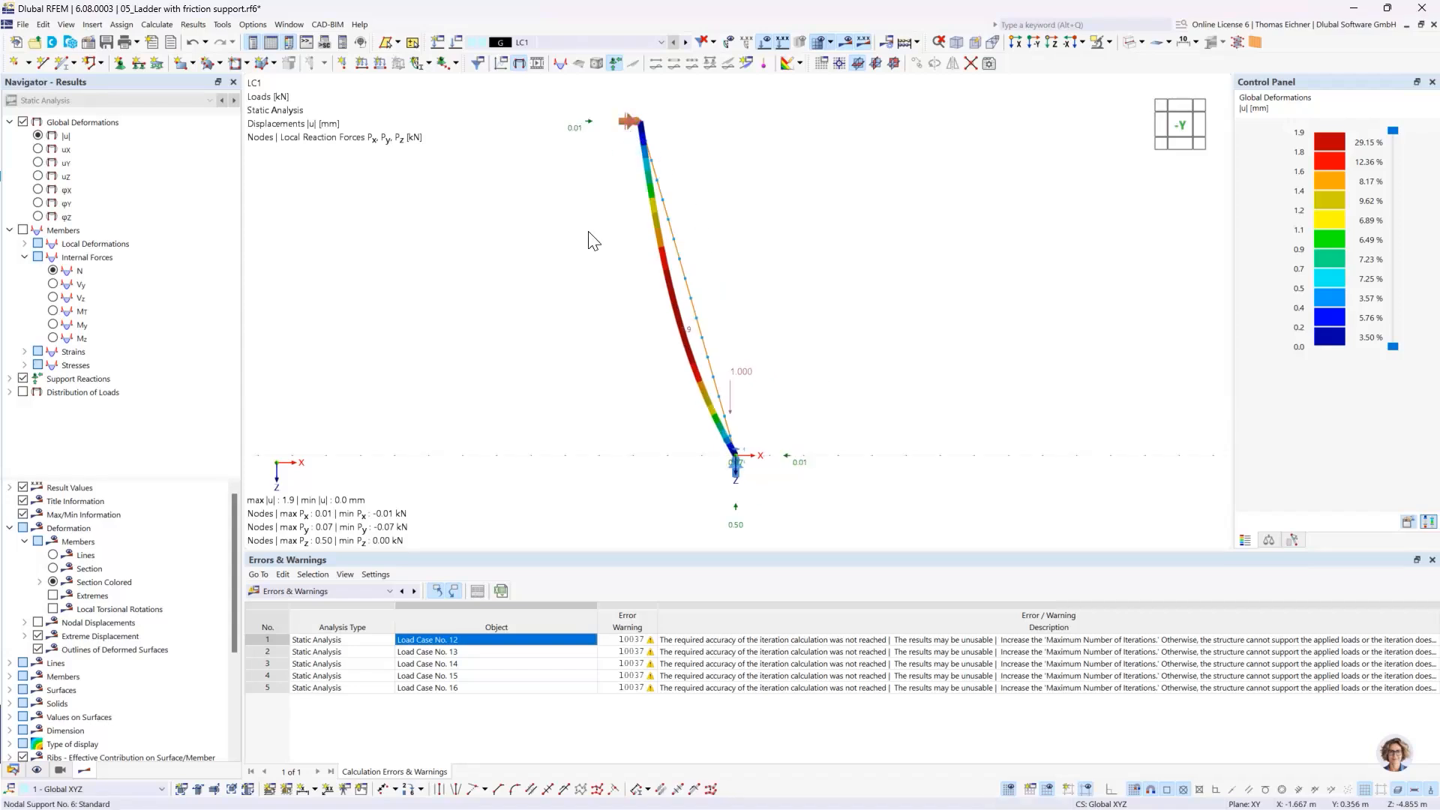
pyautogui.click(736, 465)
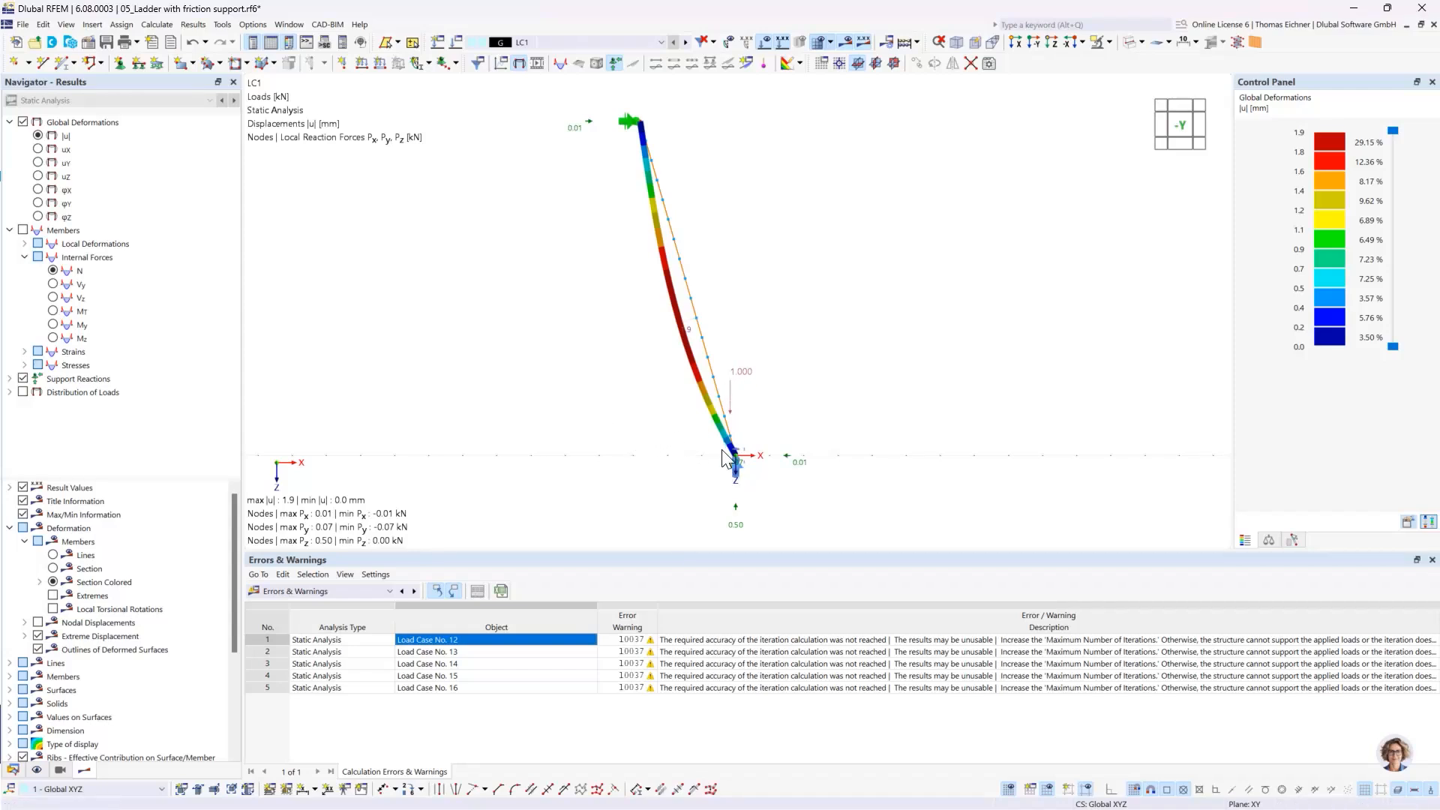
pyautogui.moveTo(738, 465)
# Step: Browse the load cases from LC2 to LC12 to examine the ladder's deformation and support reactions as the load moves up
pyautogui.click(686, 42)
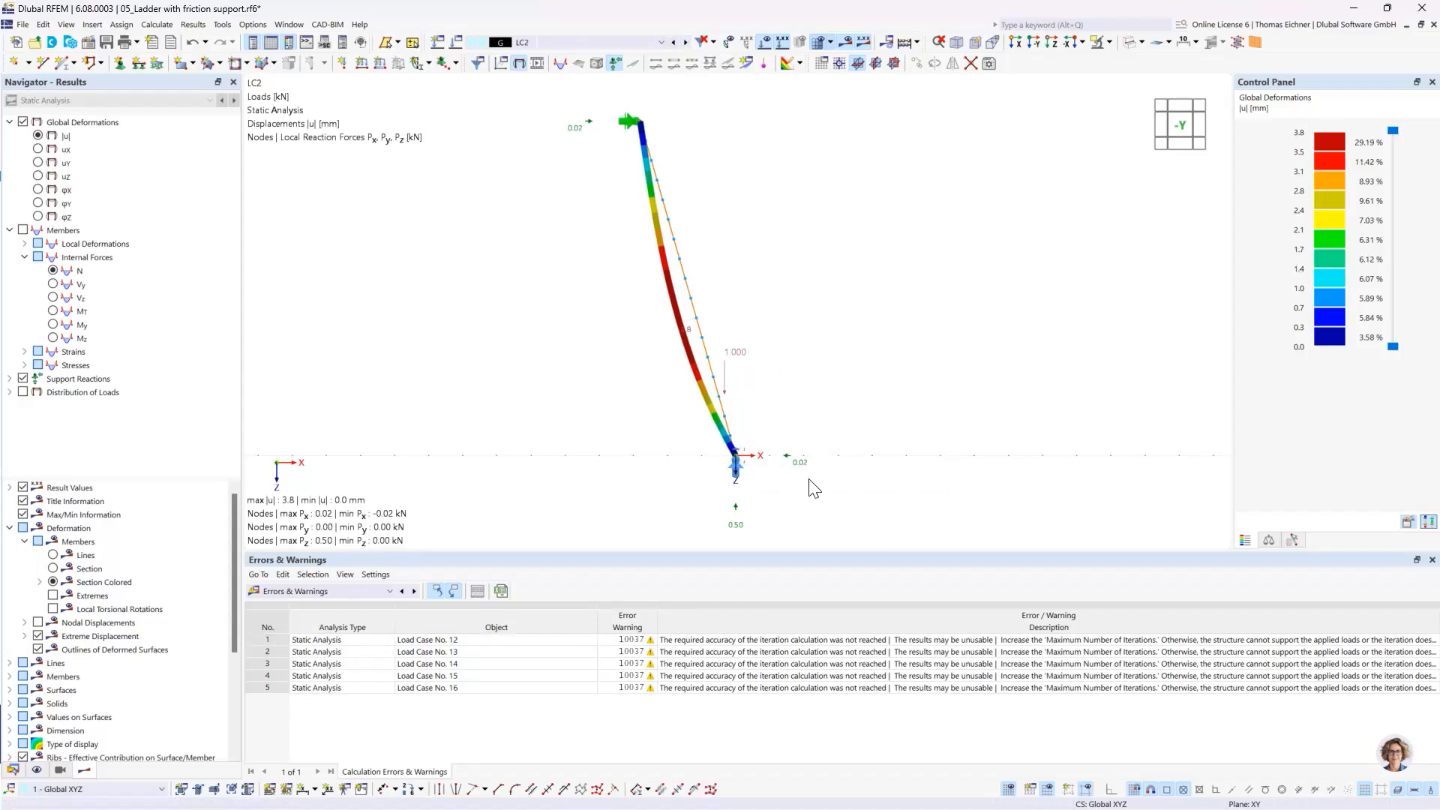
pyautogui.click(686, 43)
pyautogui.click(685, 43)
pyautogui.click(685, 43)
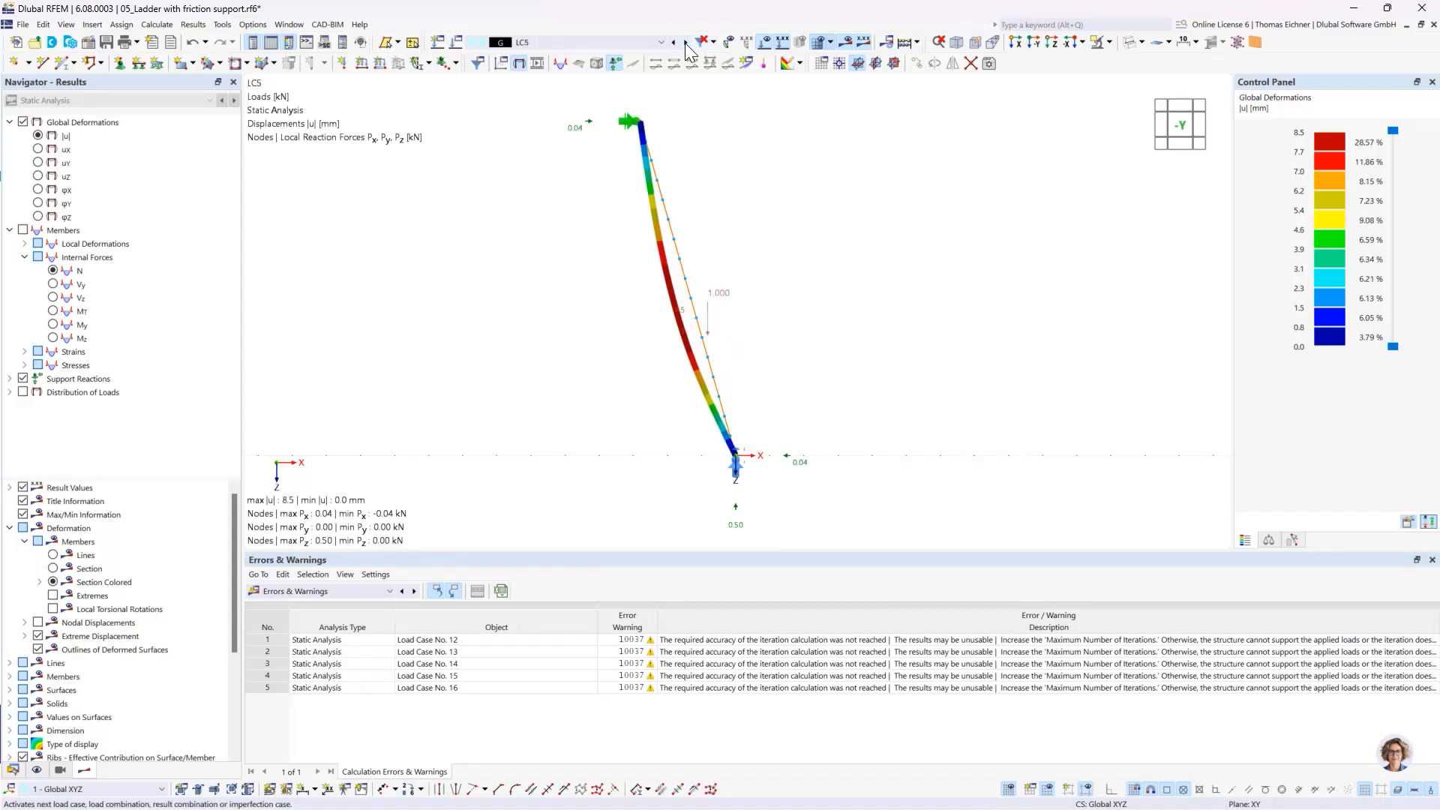
pyautogui.click(685, 43)
pyautogui.click(685, 42)
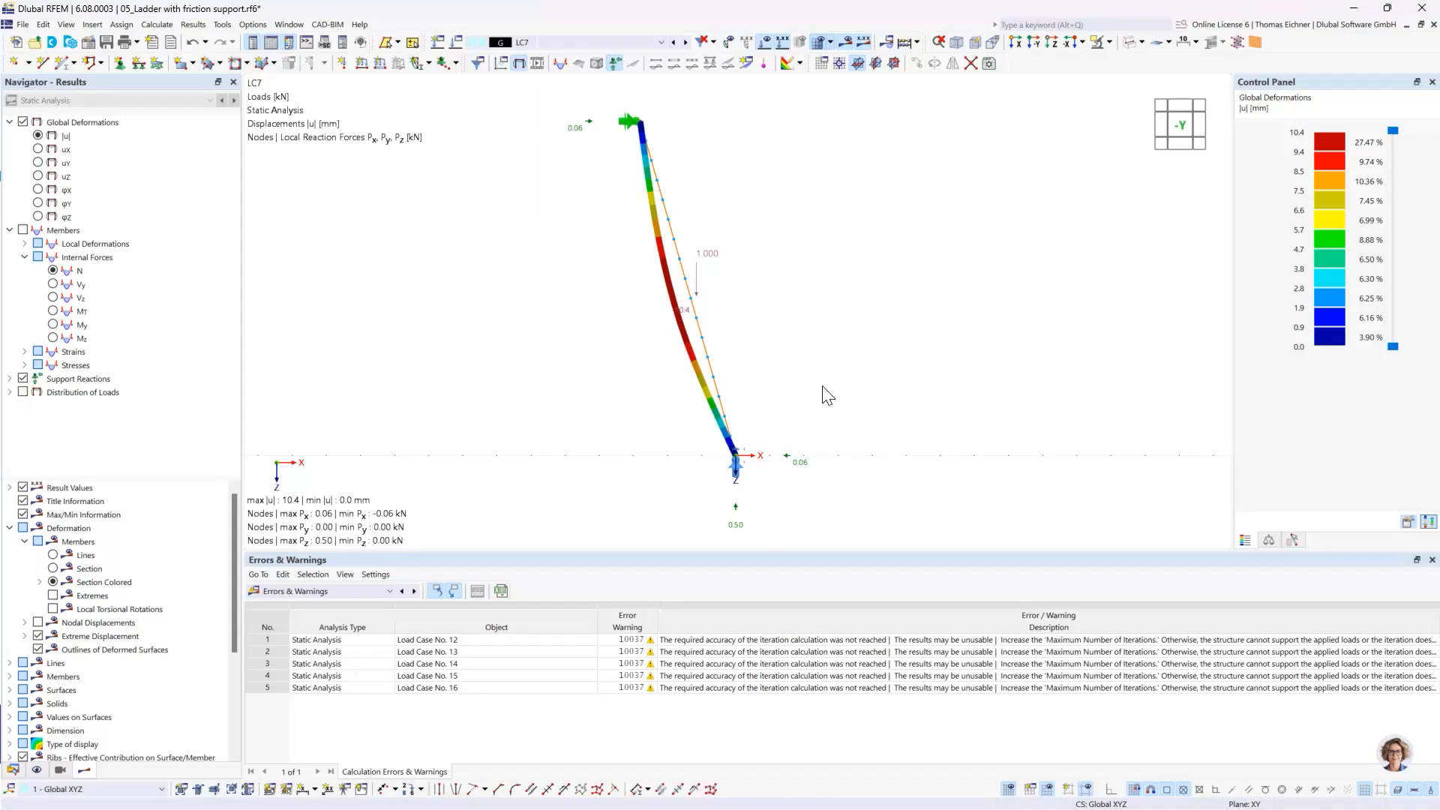
pyautogui.click(686, 42)
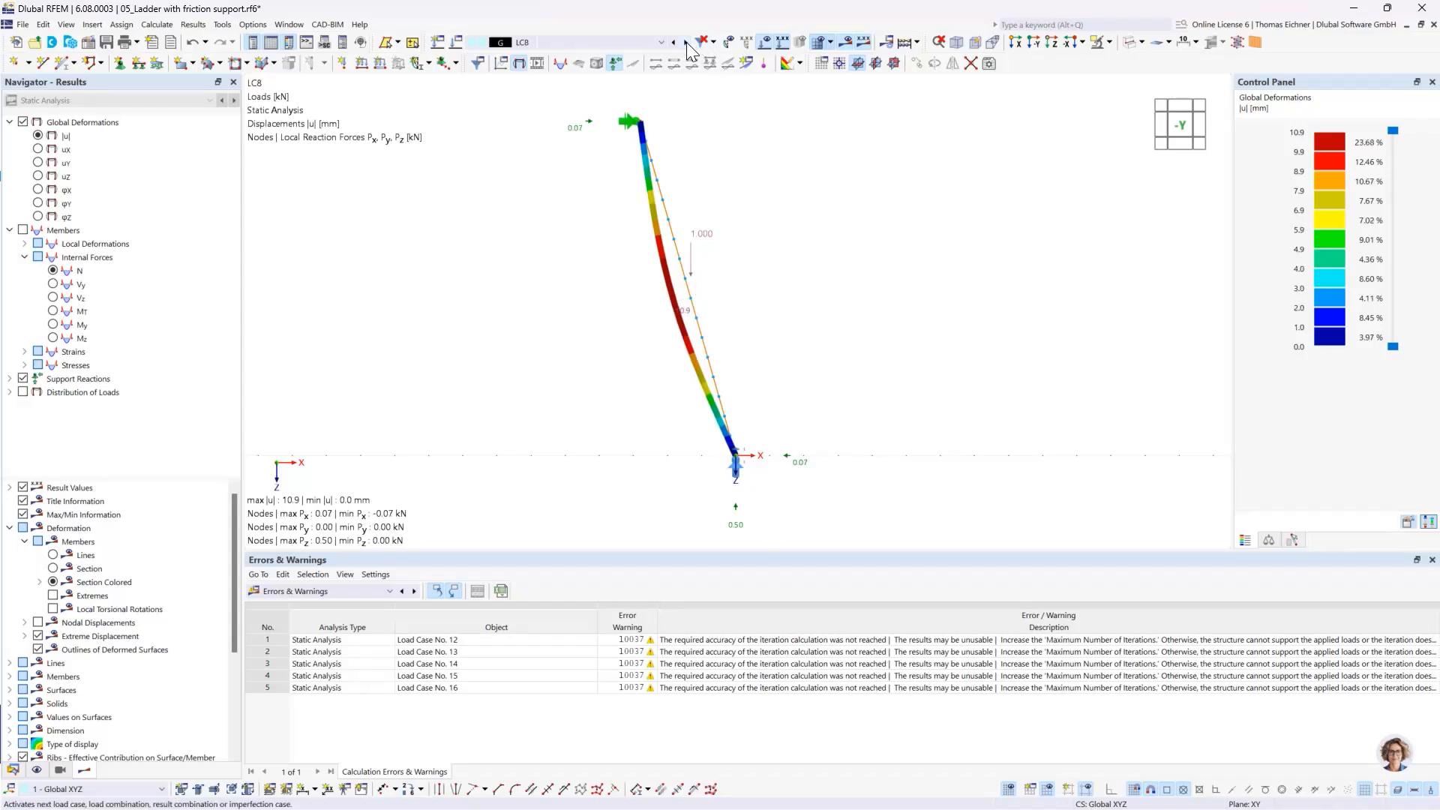
pyautogui.click(686, 42)
pyautogui.click(686, 42)
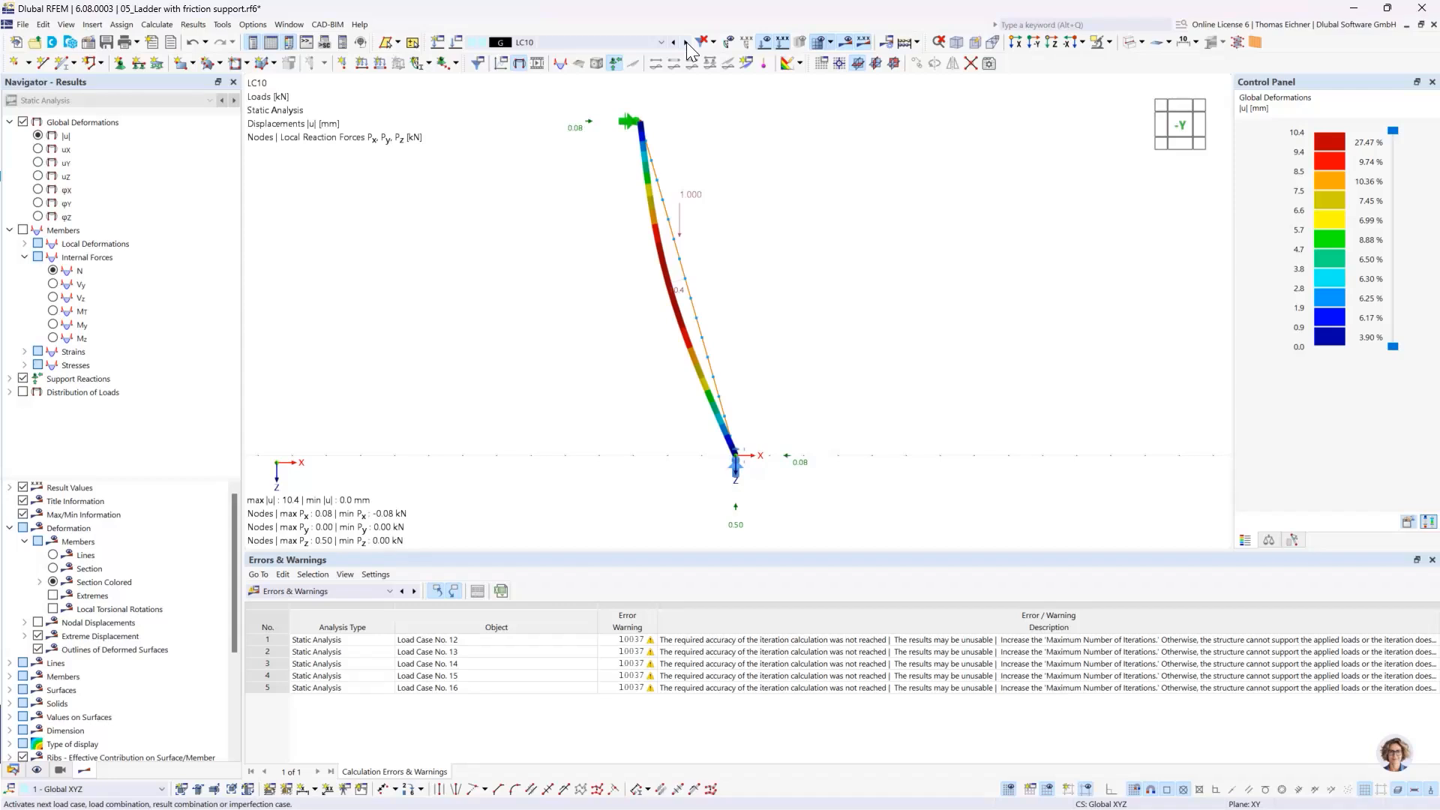
pyautogui.click(686, 42)
pyautogui.click(686, 42)
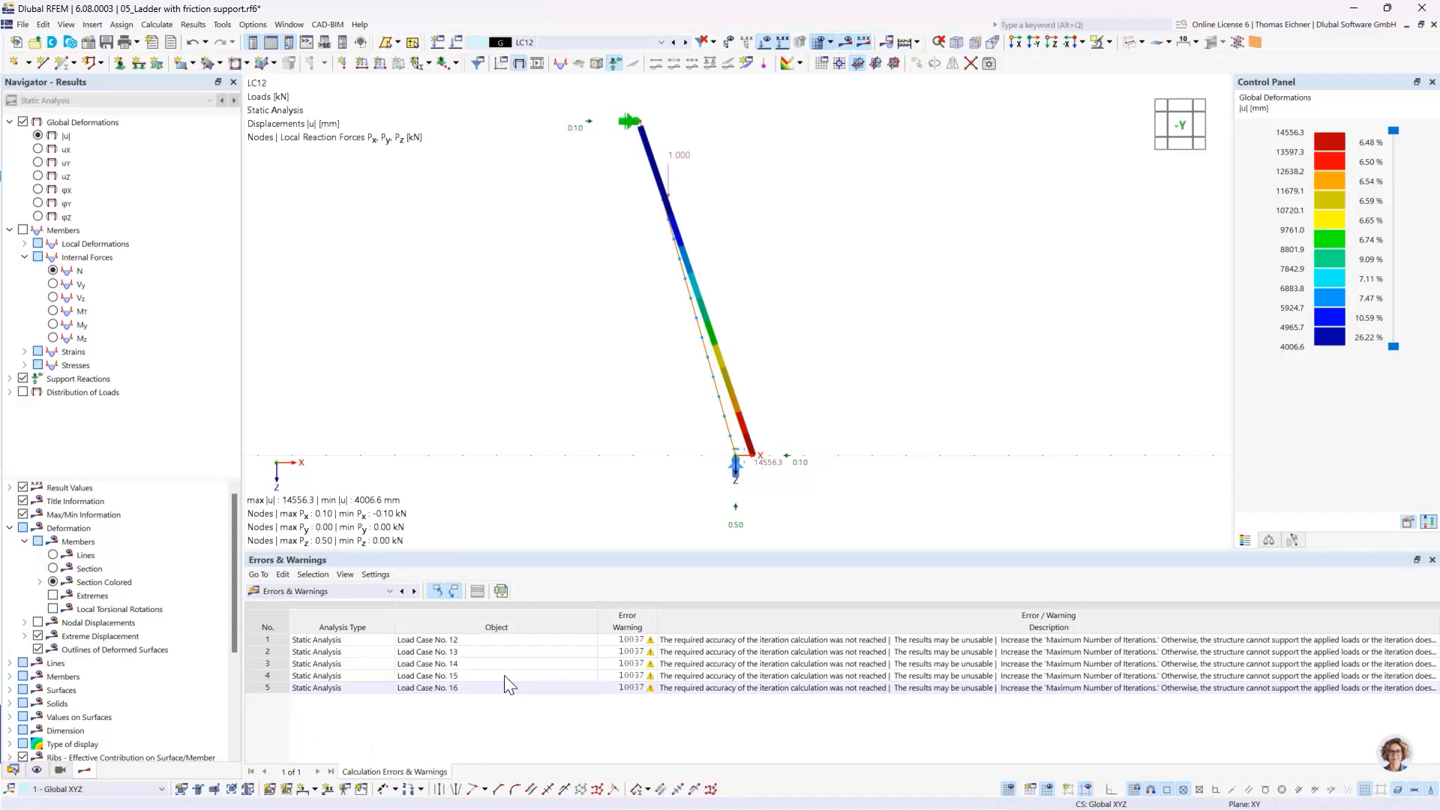
# Step: Select the Load Case No. 12 entry among the calculation warnings and examine the ladder's LC12 displacement at the lower support
pyautogui.click(495, 650)
pyautogui.click(490, 639)
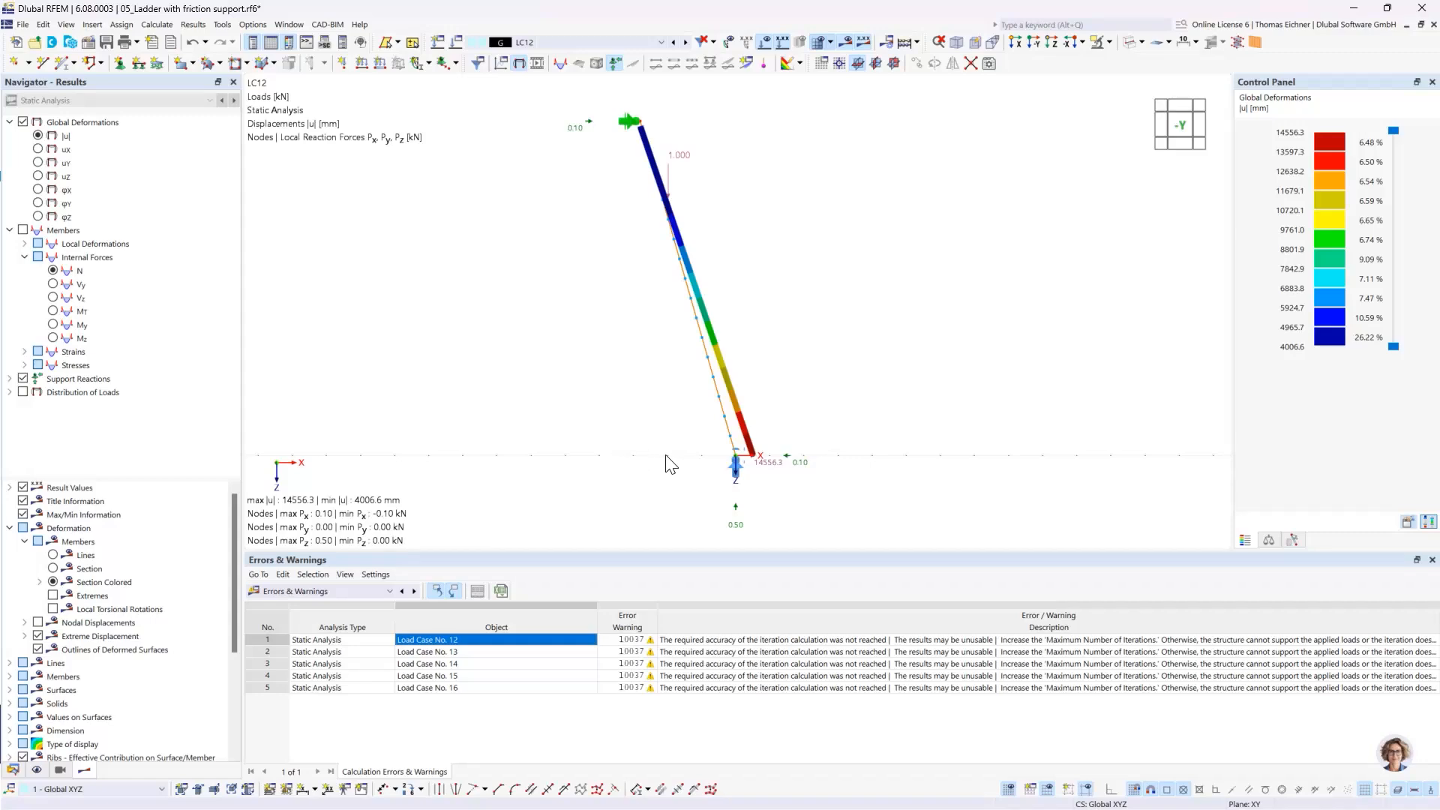
pyautogui.keyDown('ctrl'); pyautogui.moveTo(842, 428); pyautogui.dragTo(821, 442, button='middle'); pyautogui.keyUp('ctrl')
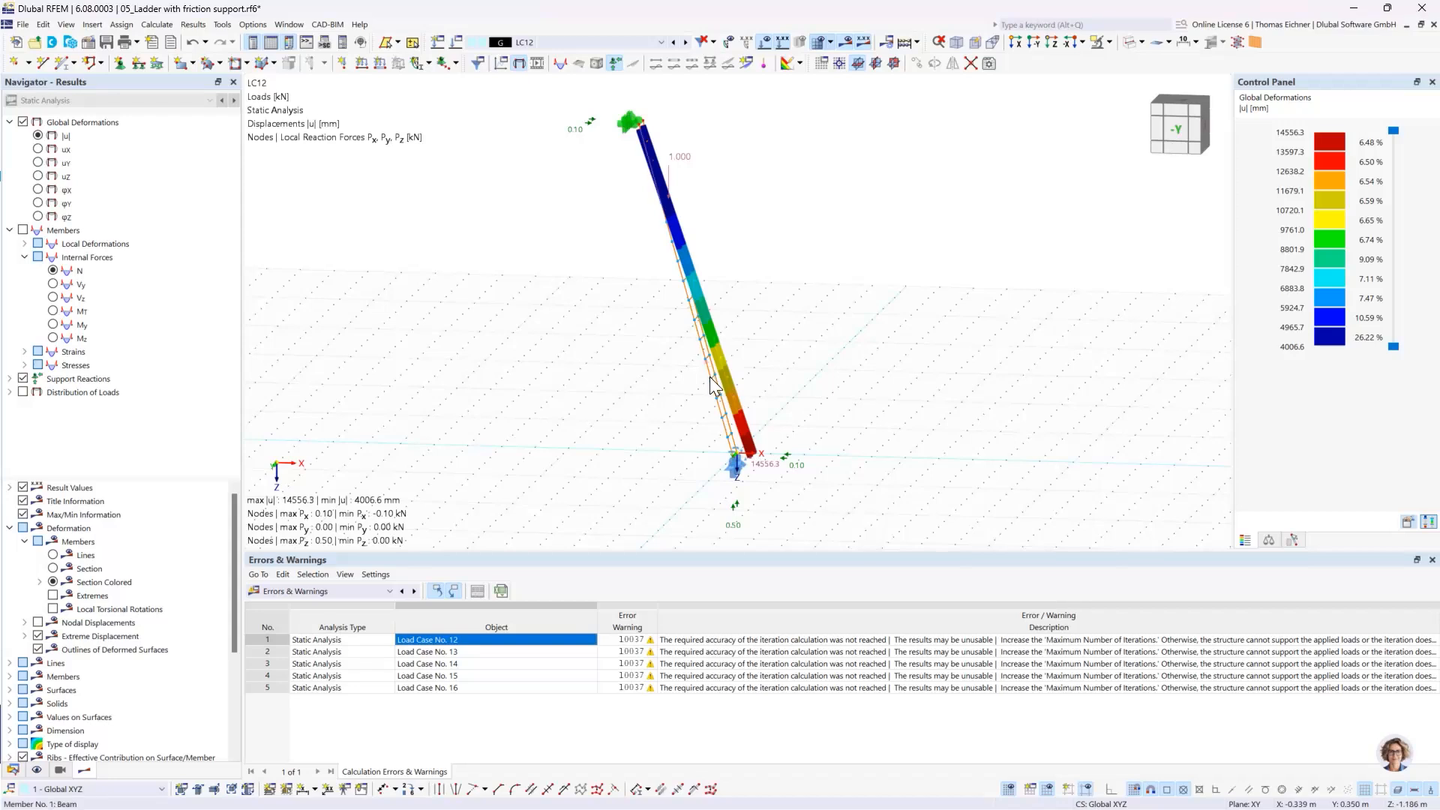
# Step: Open the load cases and combinations settings and create a new load combination CO1
pyautogui.click(456, 42)
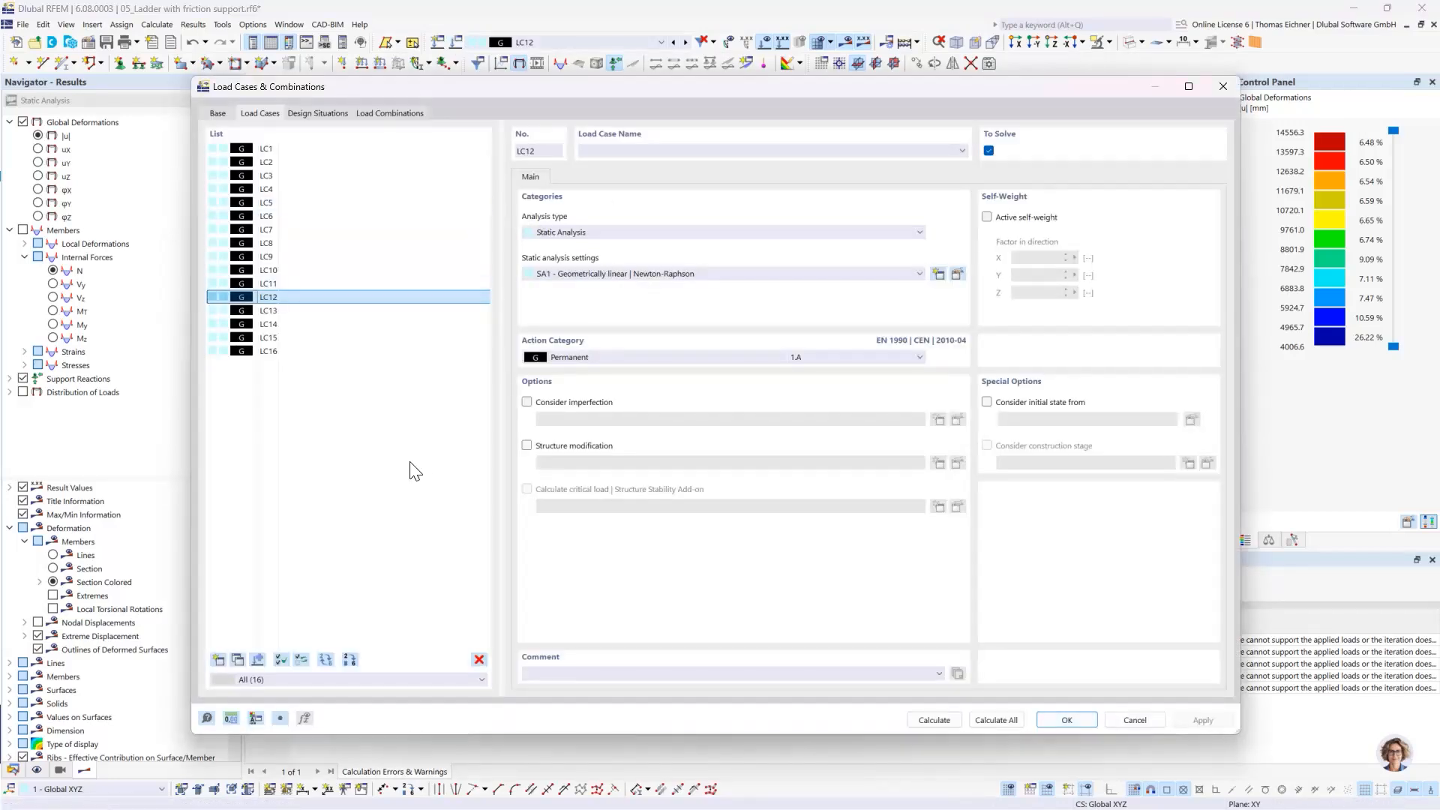
pyautogui.moveTo(421, 94); pyautogui.dragTo(424, 609)
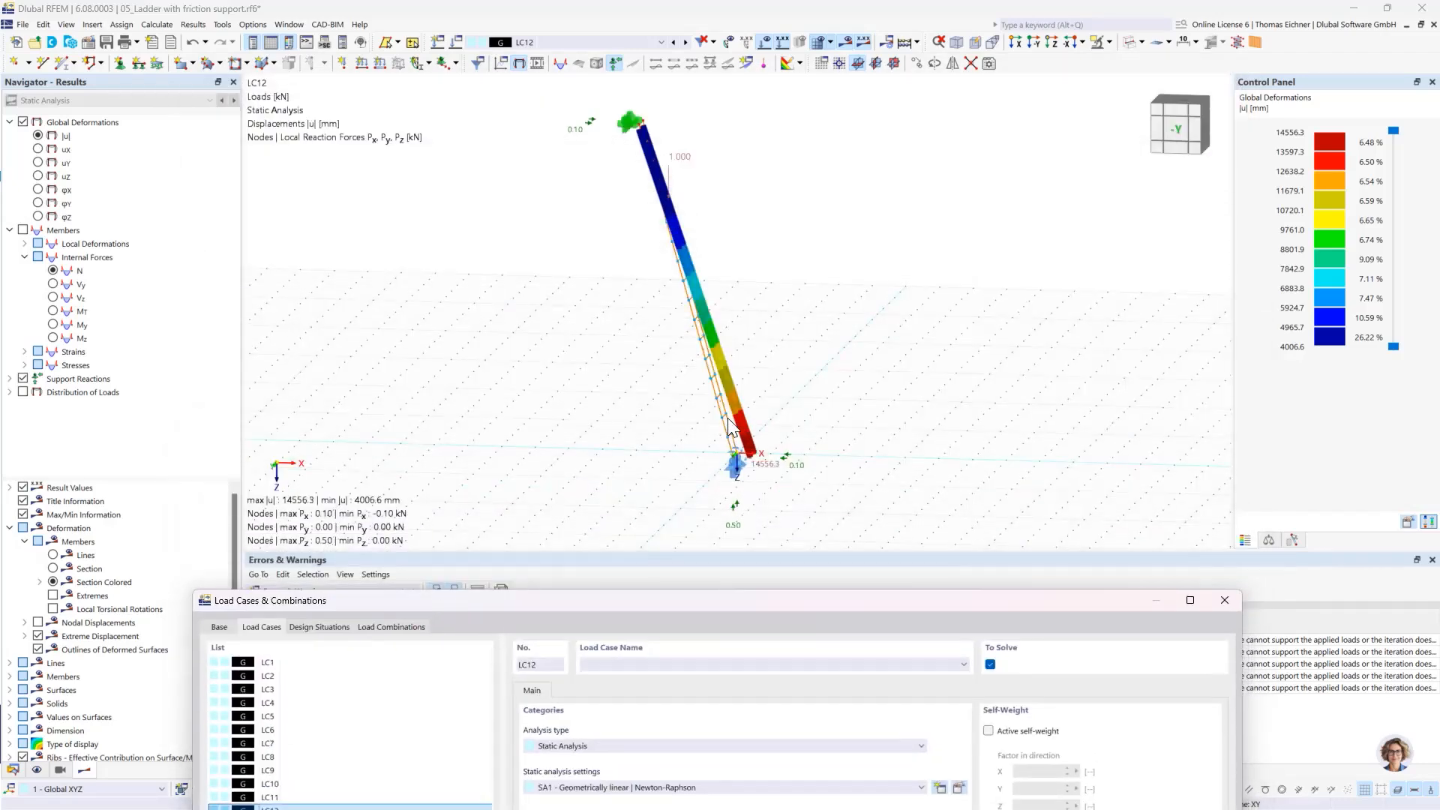
pyautogui.moveTo(709, 600); pyautogui.dragTo(593, 118)
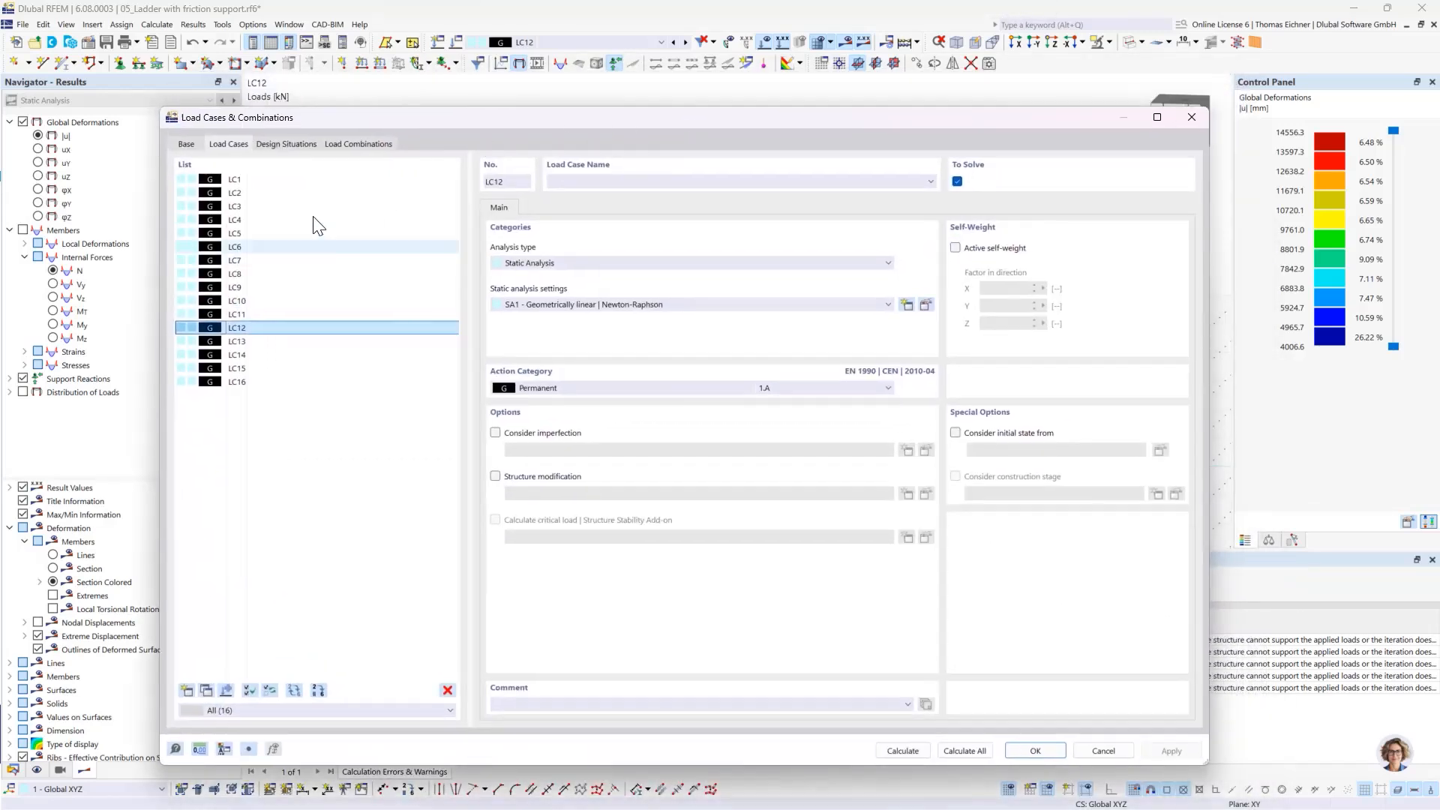
pyautogui.click(358, 144)
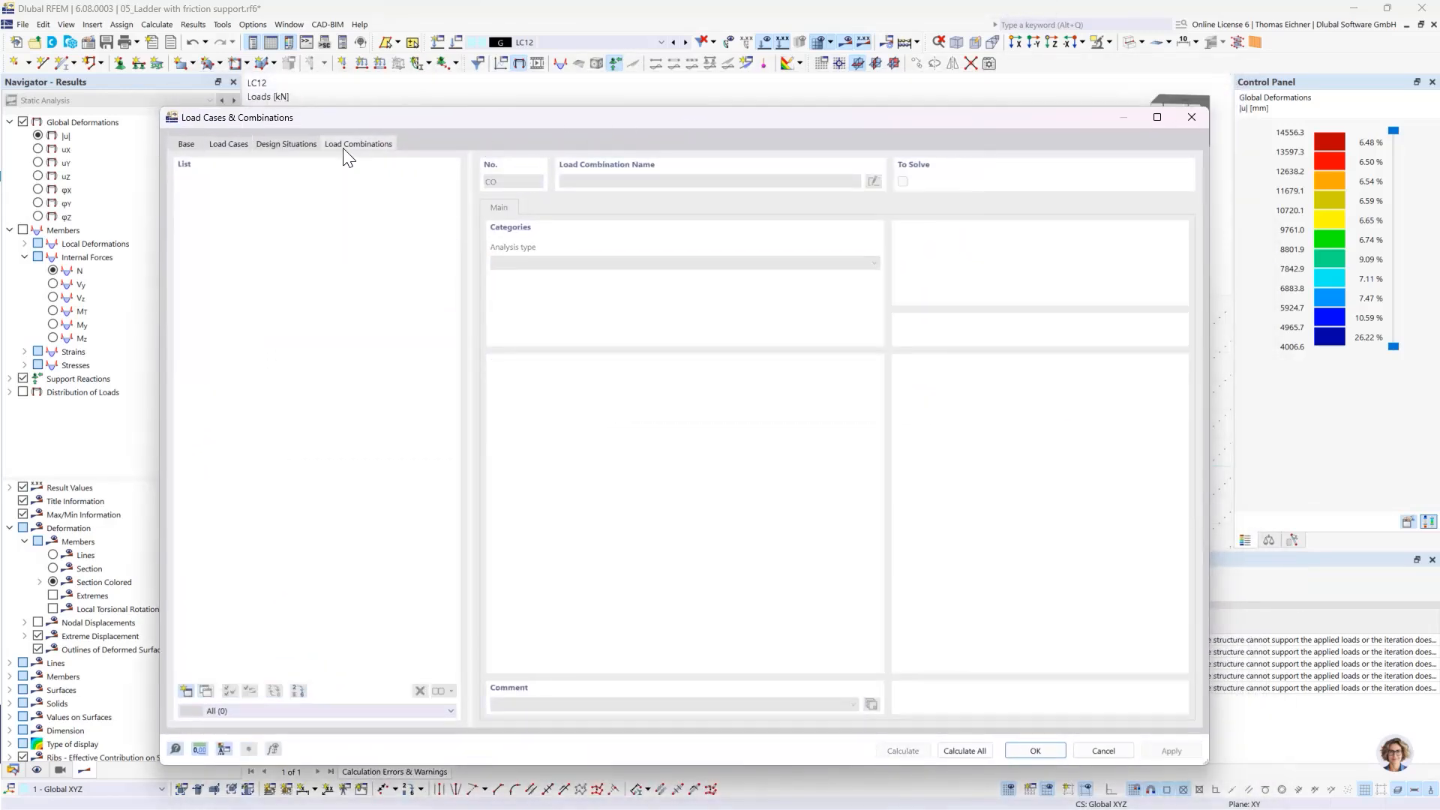
pyautogui.click(186, 691)
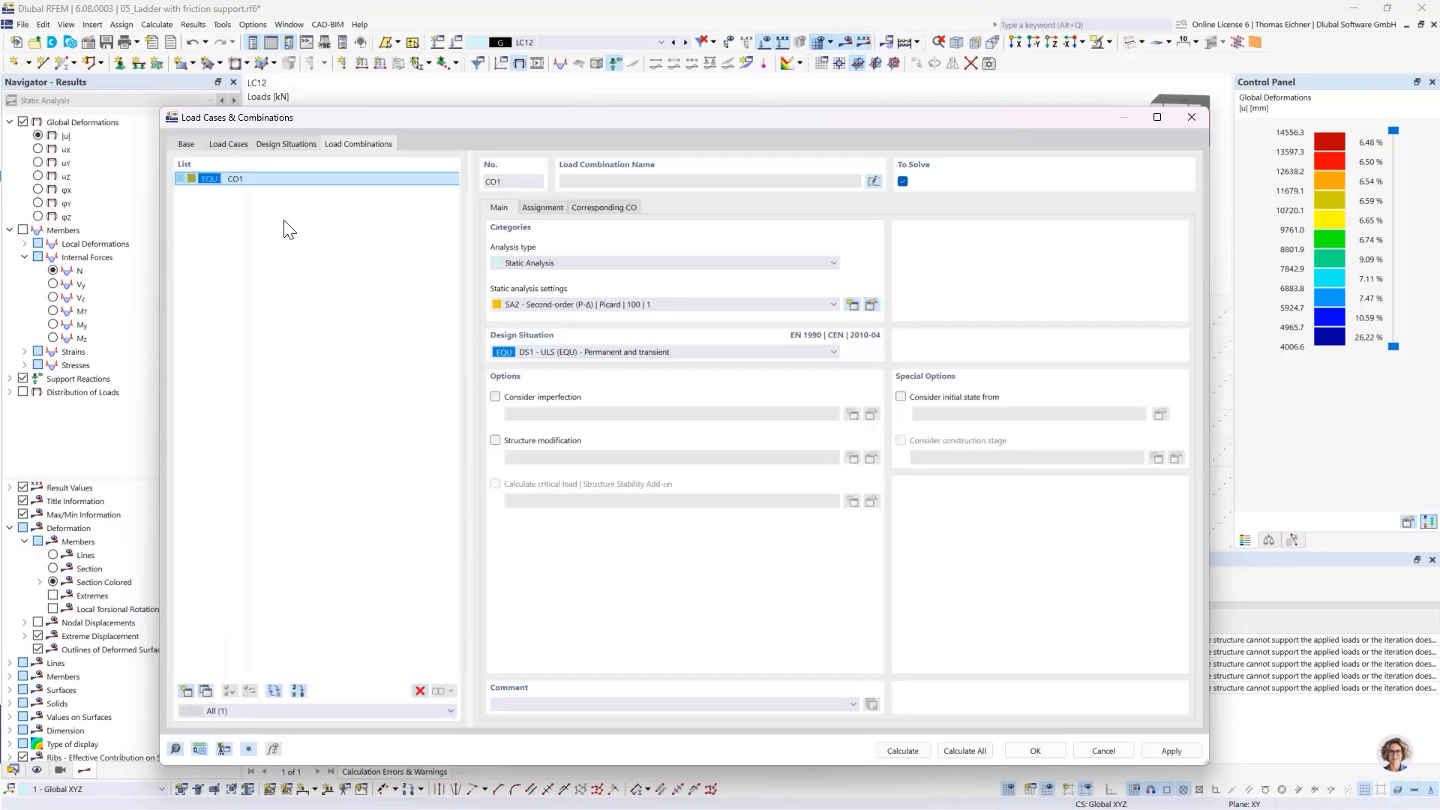
# Step: Assign LC16 and LC1 with factor 1.00 to load combination CO1 and confirm the load settings
pyautogui.click(558, 204)
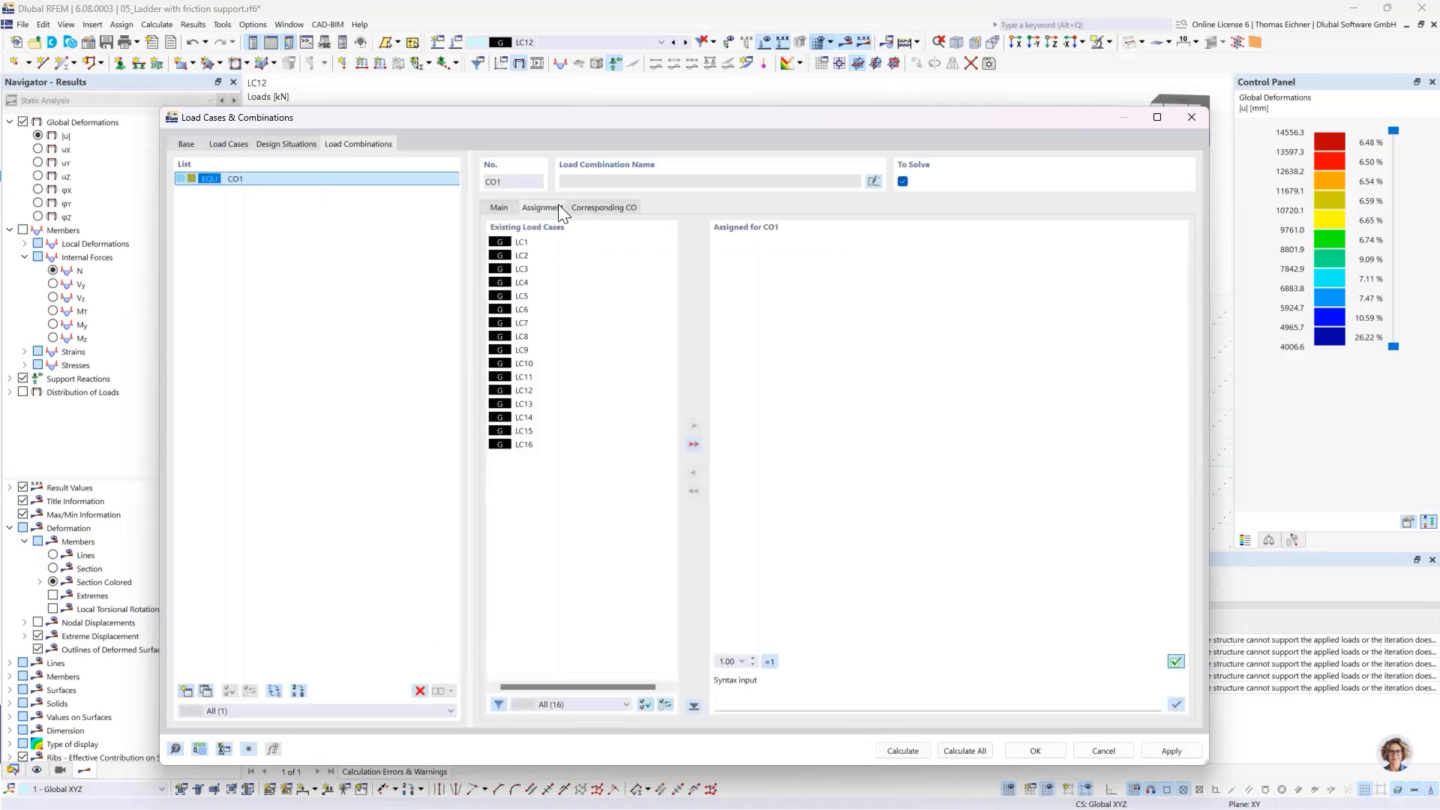
pyautogui.doubleClick(523, 446)
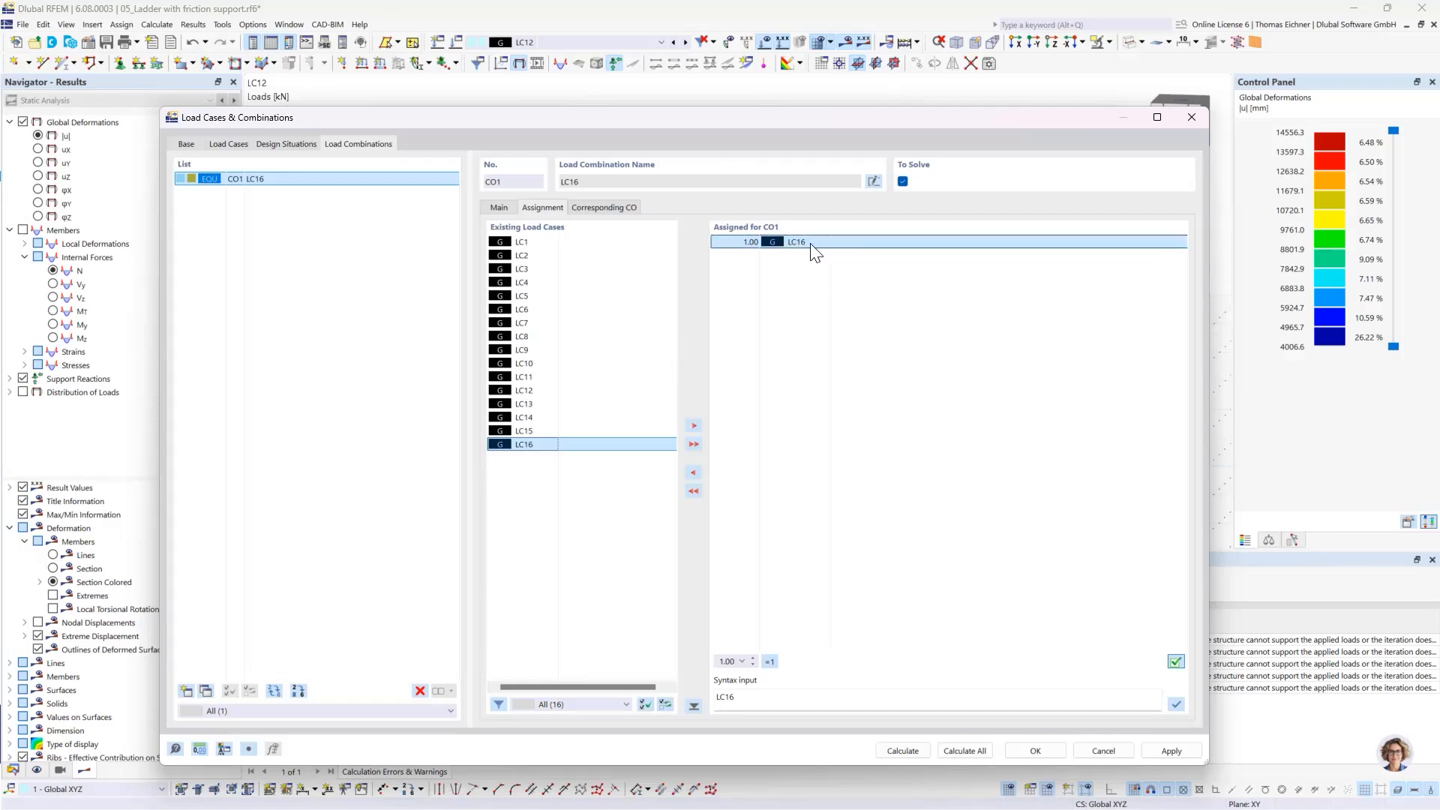
pyautogui.doubleClick(521, 242)
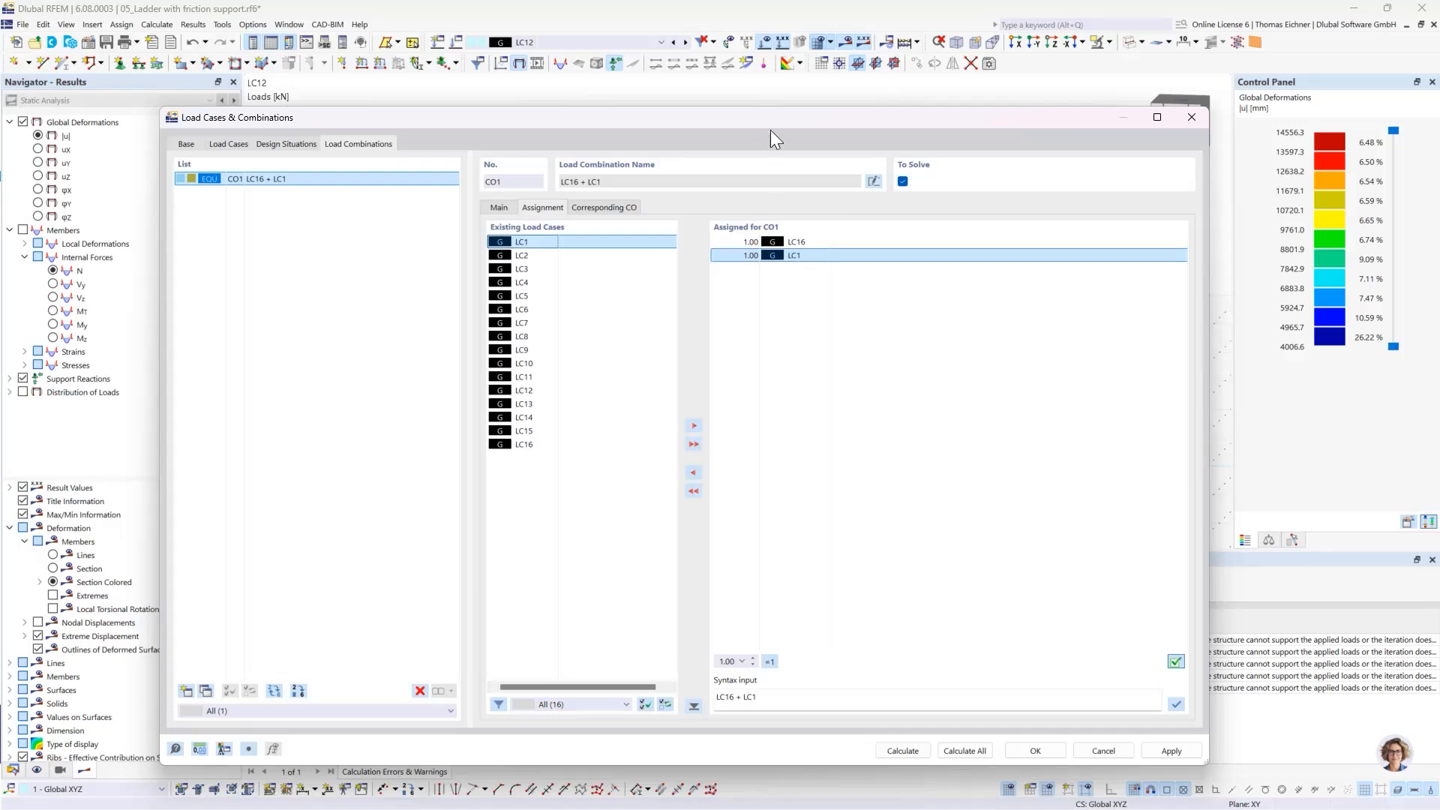
pyautogui.moveTo(770, 129); pyautogui.dragTo(699, 110)
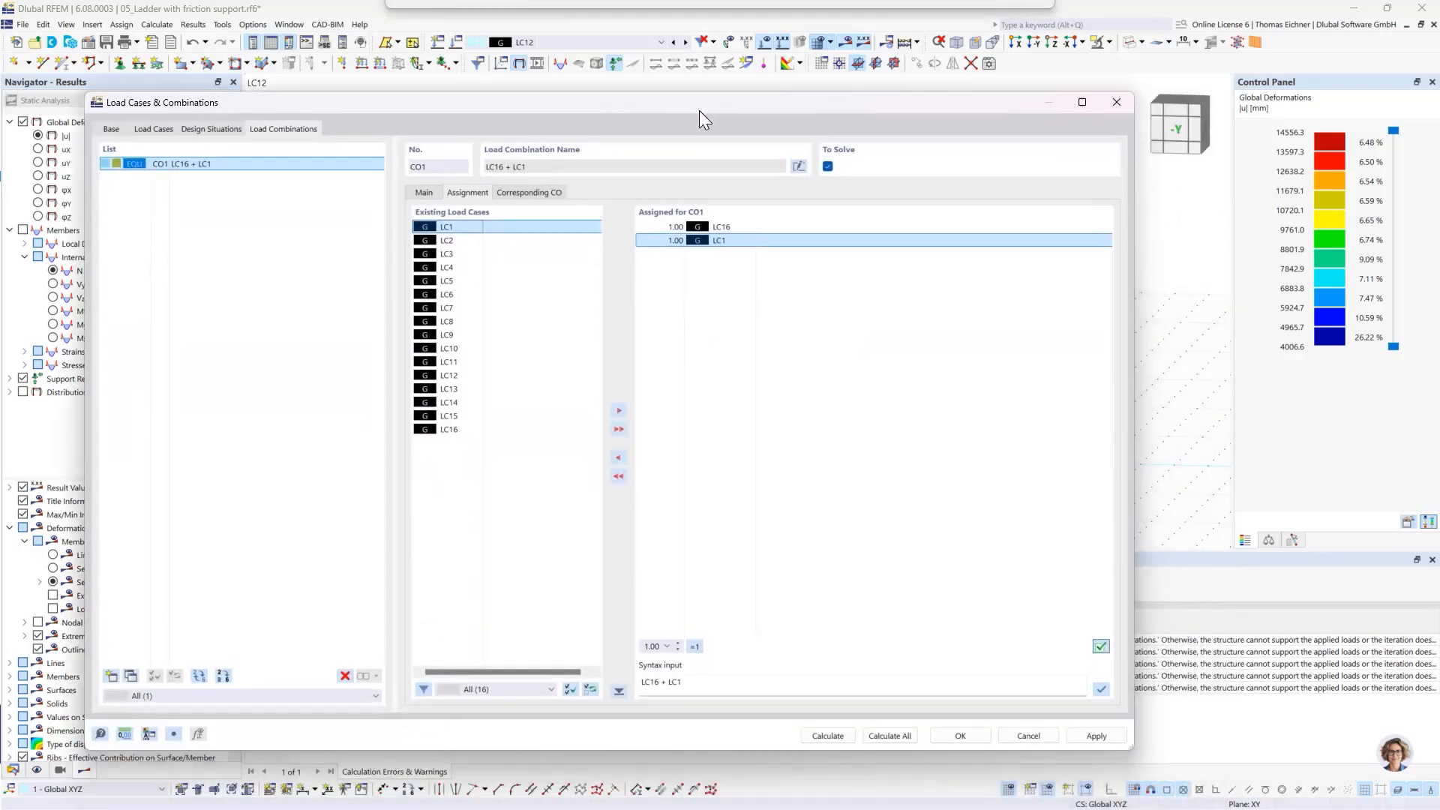
pyautogui.click(959, 736)
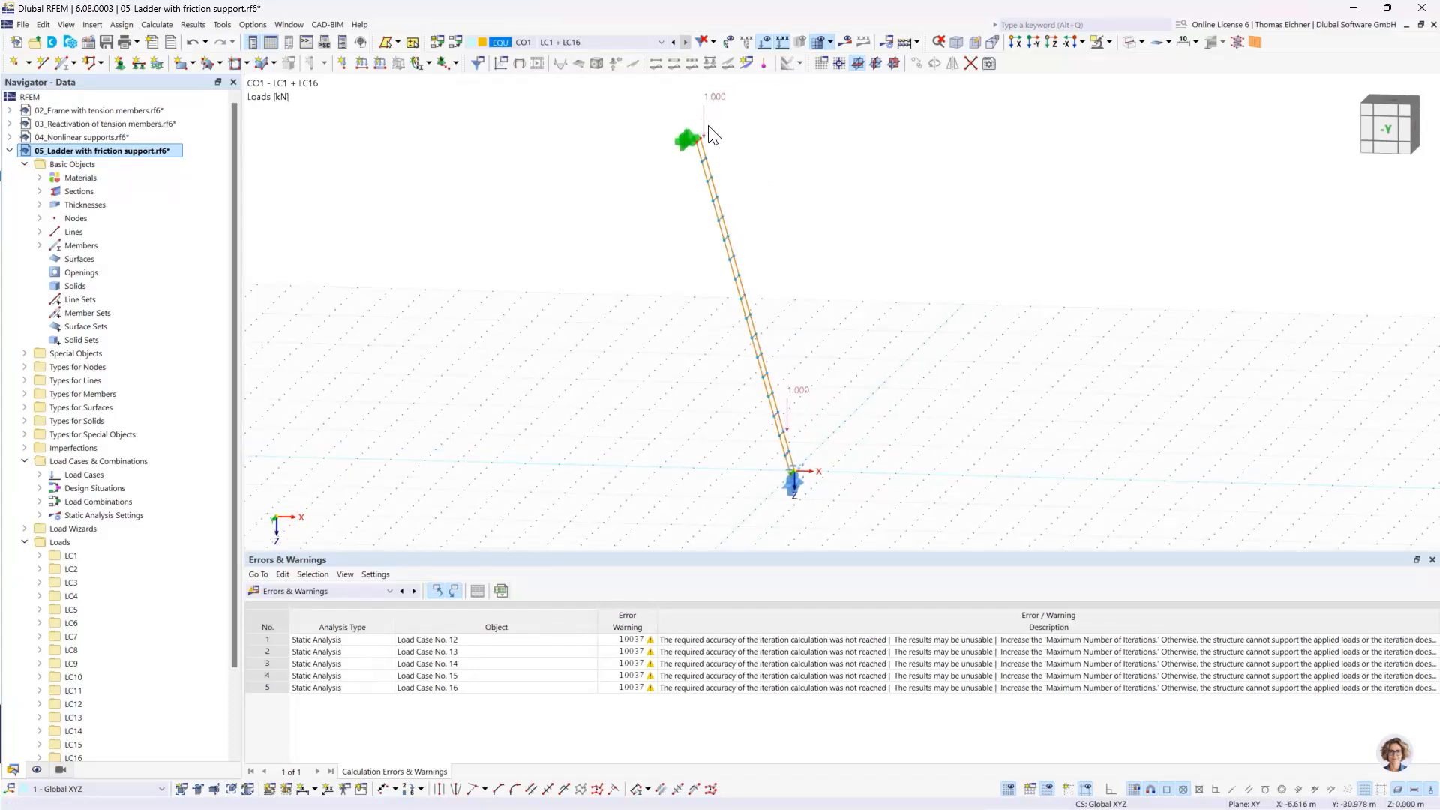
# Step: Calculate the CO1 results and examine the ladder's deformation and support reactions in the -Y side view
pyautogui.click(843, 46)
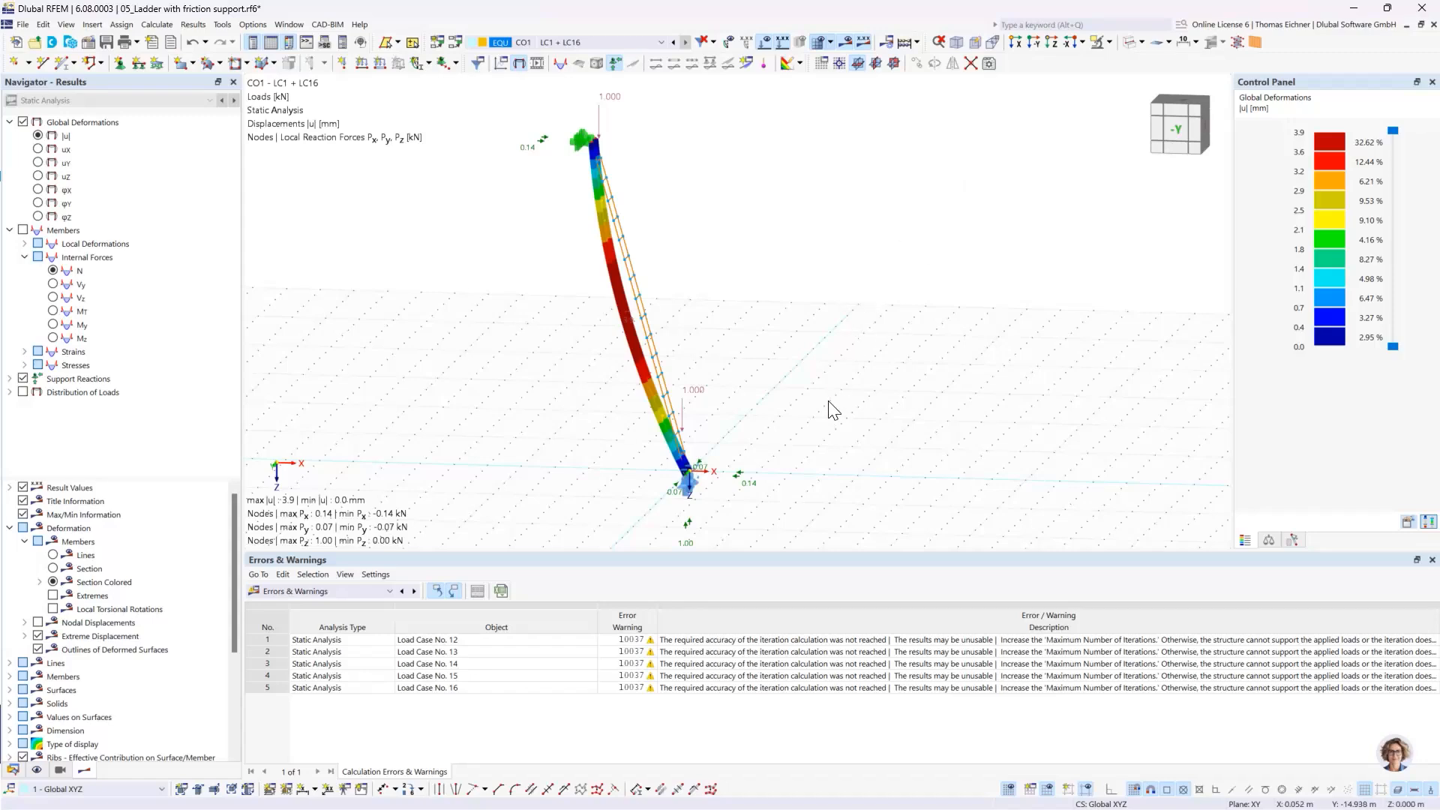
pyautogui.moveTo(829, 318); pyautogui.dragTo(864, 370, button='middle')
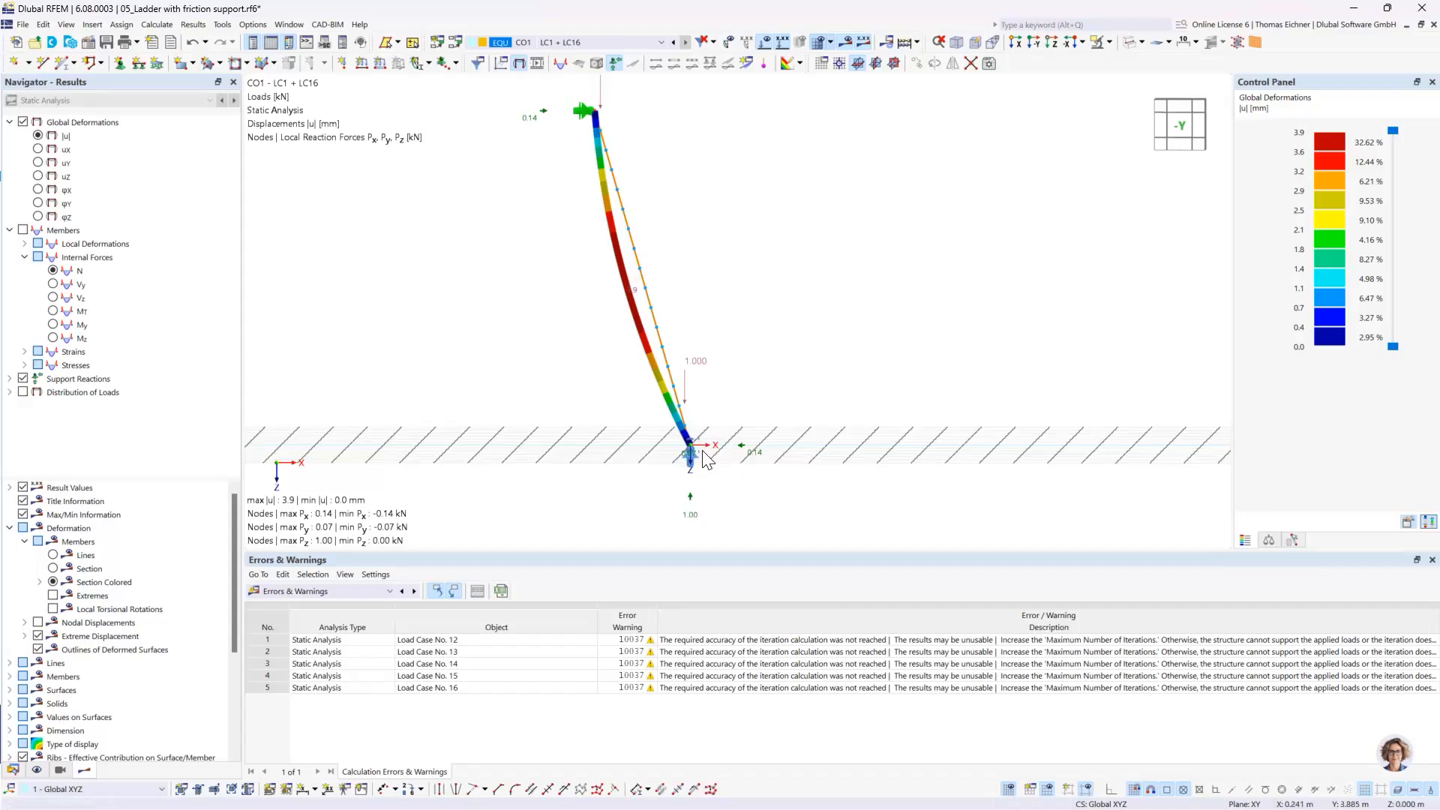
pyautogui.moveTo(795, 346); pyautogui.dragTo(777, 392, button='middle')
pyautogui.scroll(-1, 778, 392)
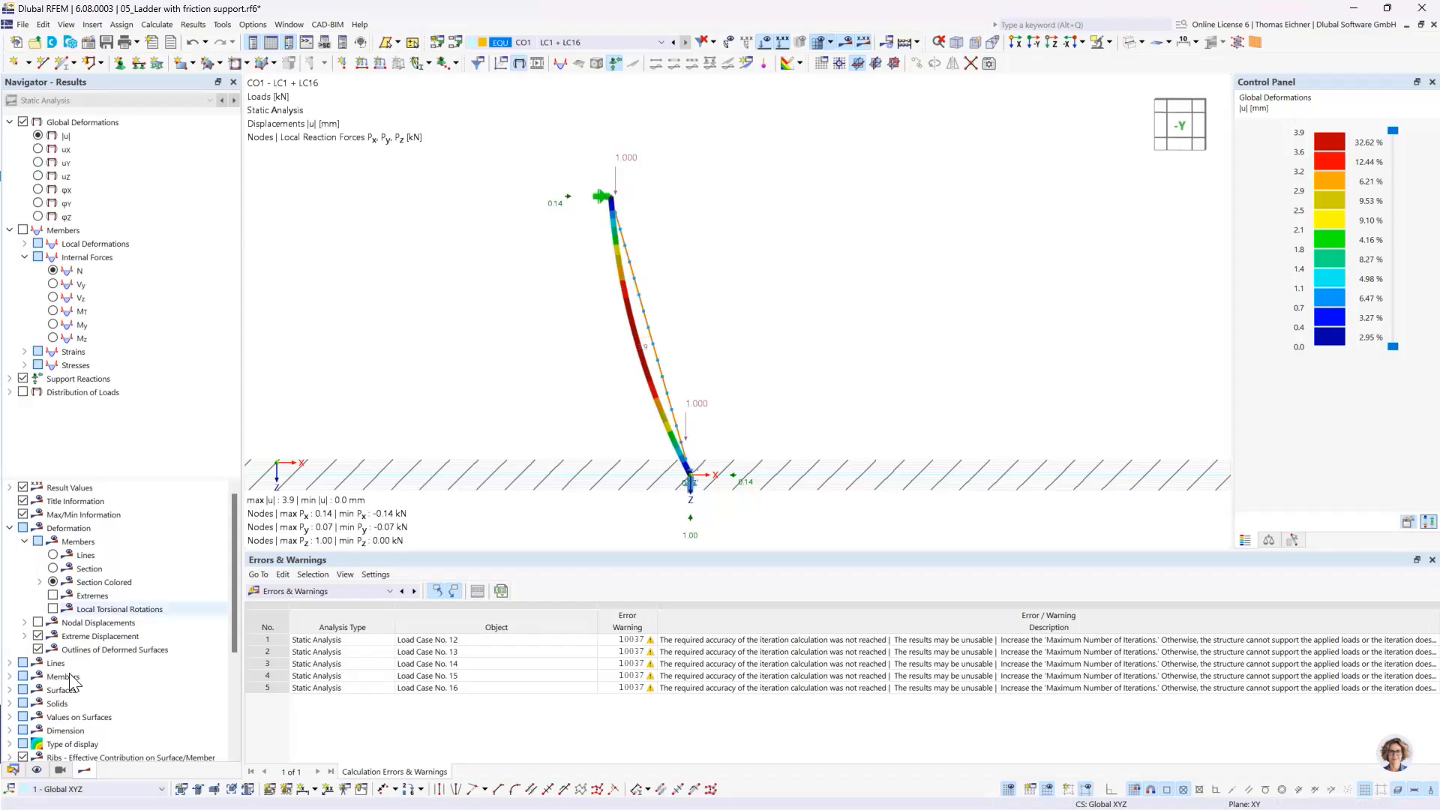
# Step: Collapse the ladder model in the project data tree and activate the 06_Tension speciment as surface model.rf6 model
pyautogui.click(13, 770)
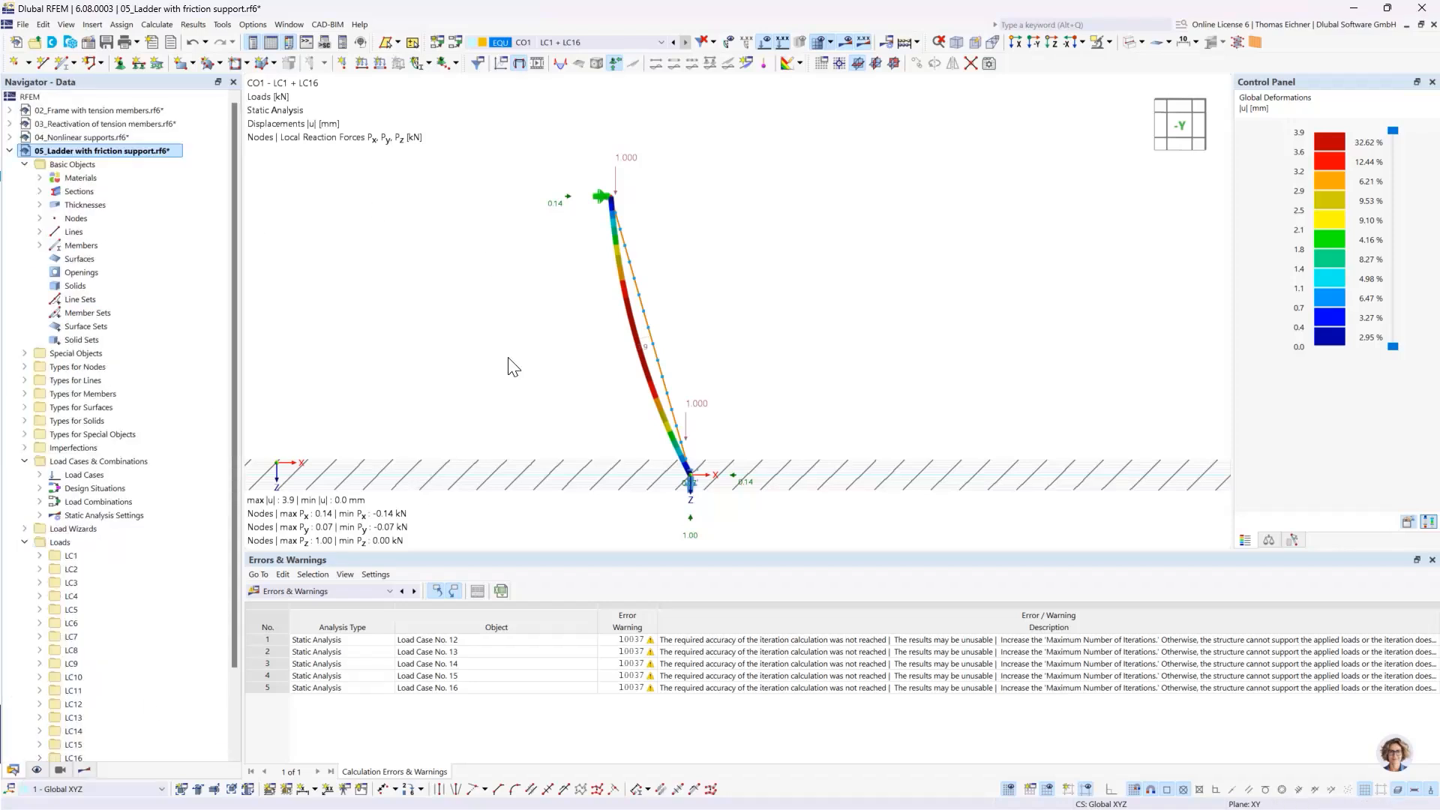
pyautogui.click(9, 150)
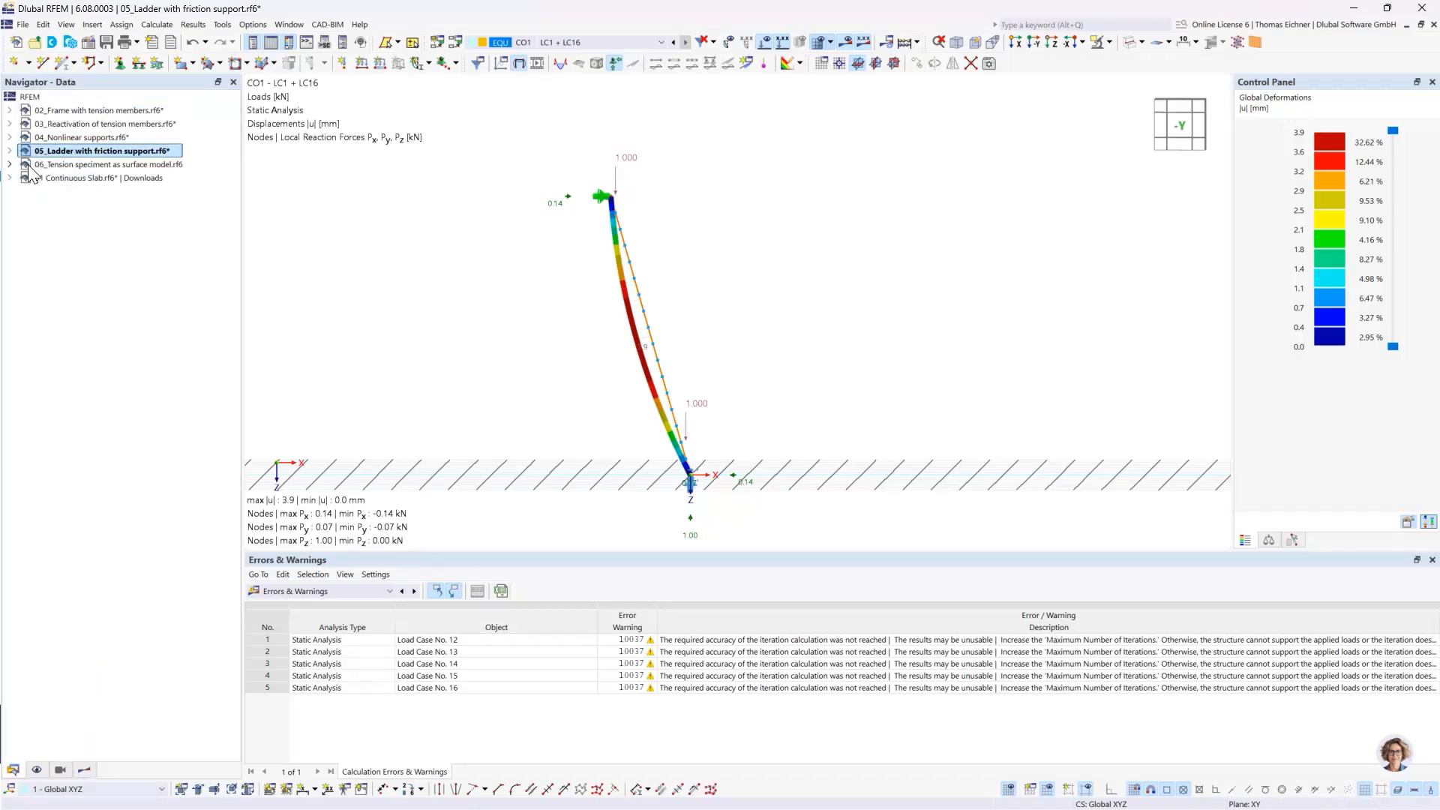
pyautogui.doubleClick(132, 166)
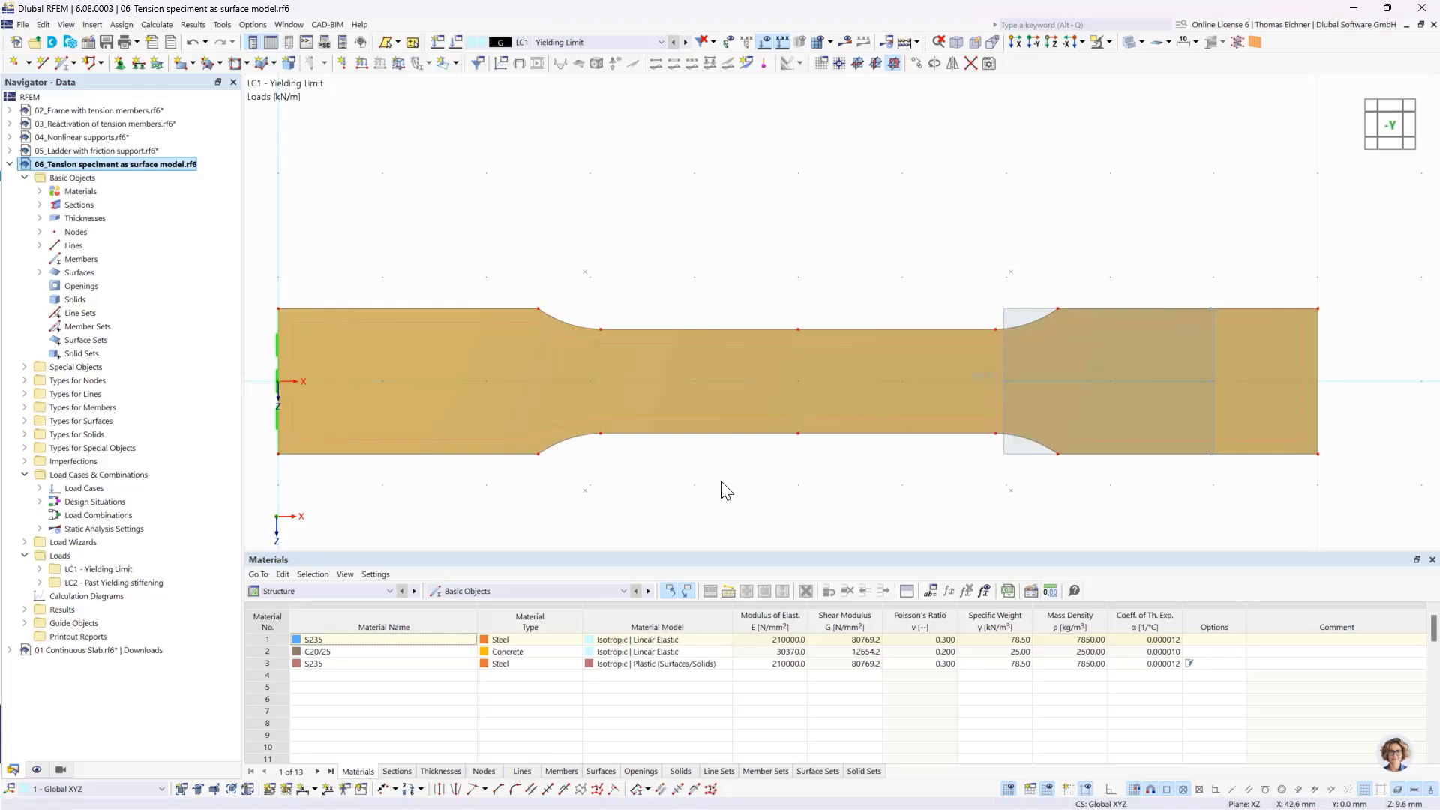
# Step: Examine the tension specimen's surface geometry, its supported edge and the line load in LC1 - Yielding Limit
pyautogui.click(663, 427)
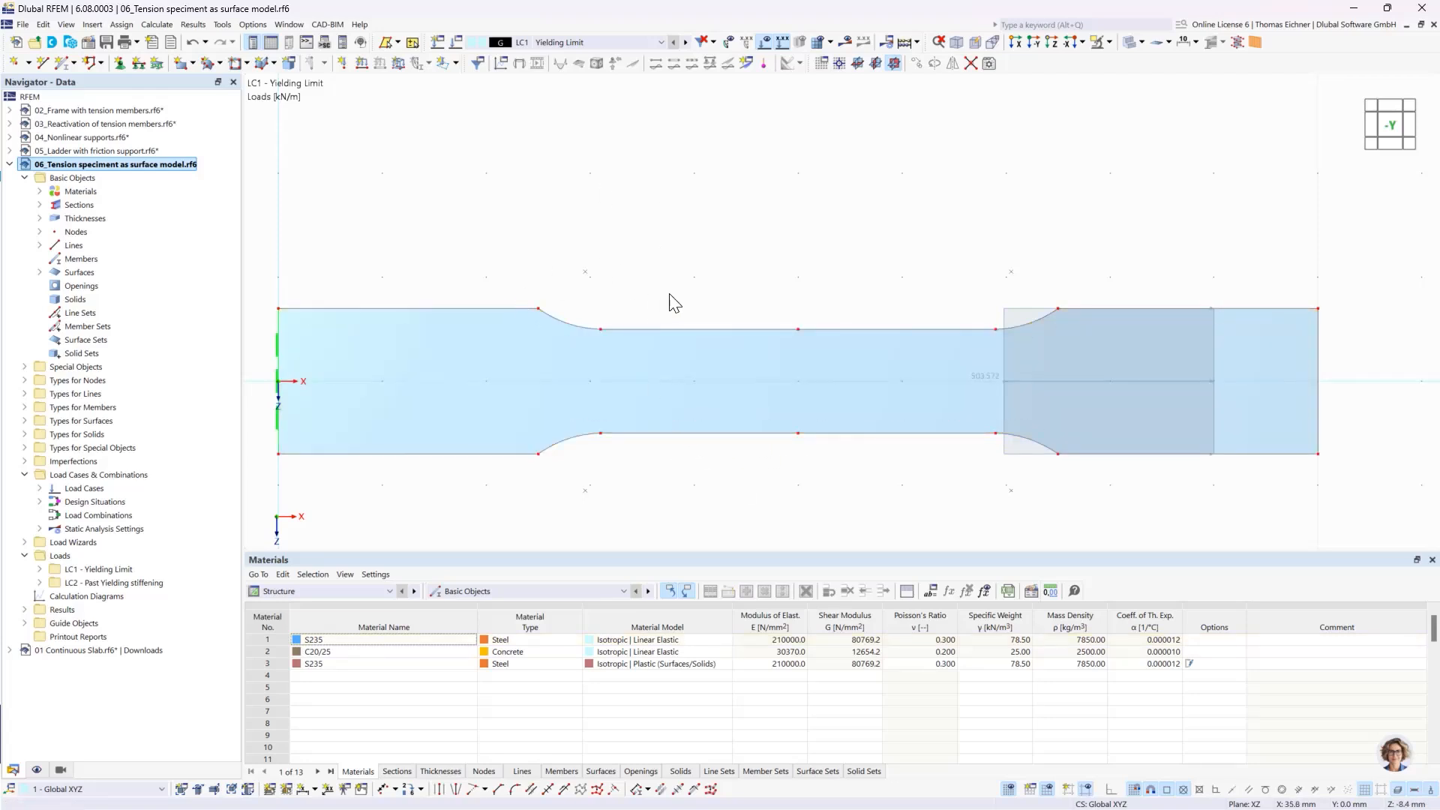
pyautogui.scroll(-2, 675, 281)
pyautogui.keyDown('ctrl'); pyautogui.moveTo(1087, 236); pyautogui.dragTo(944, 274, button='middle'); pyautogui.keyUp('ctrl')
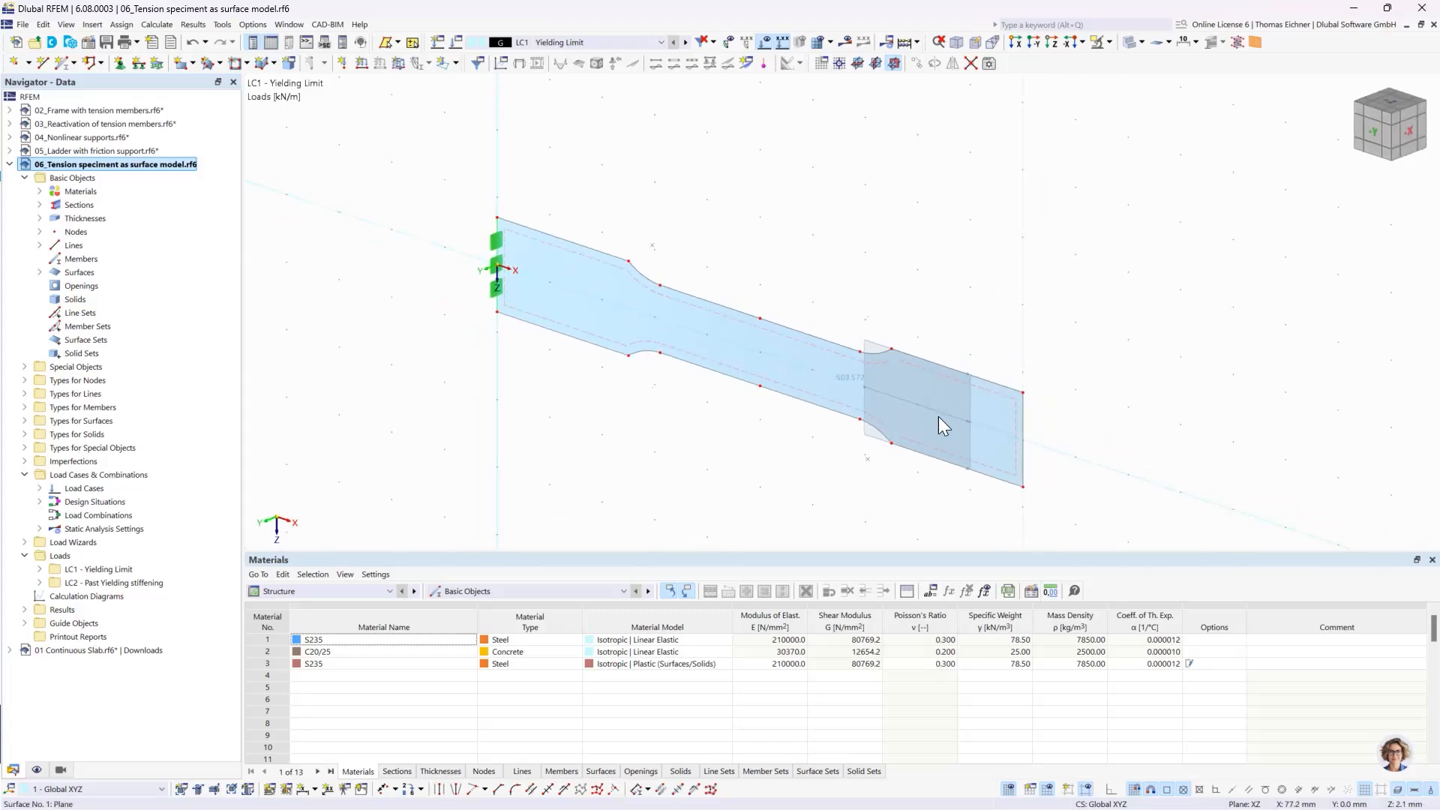
pyautogui.keyDown('ctrl'); pyautogui.moveTo(614, 219); pyautogui.dragTo(685, 206, button='middle'); pyautogui.keyUp('ctrl')
pyautogui.scroll(1, 675, 280)
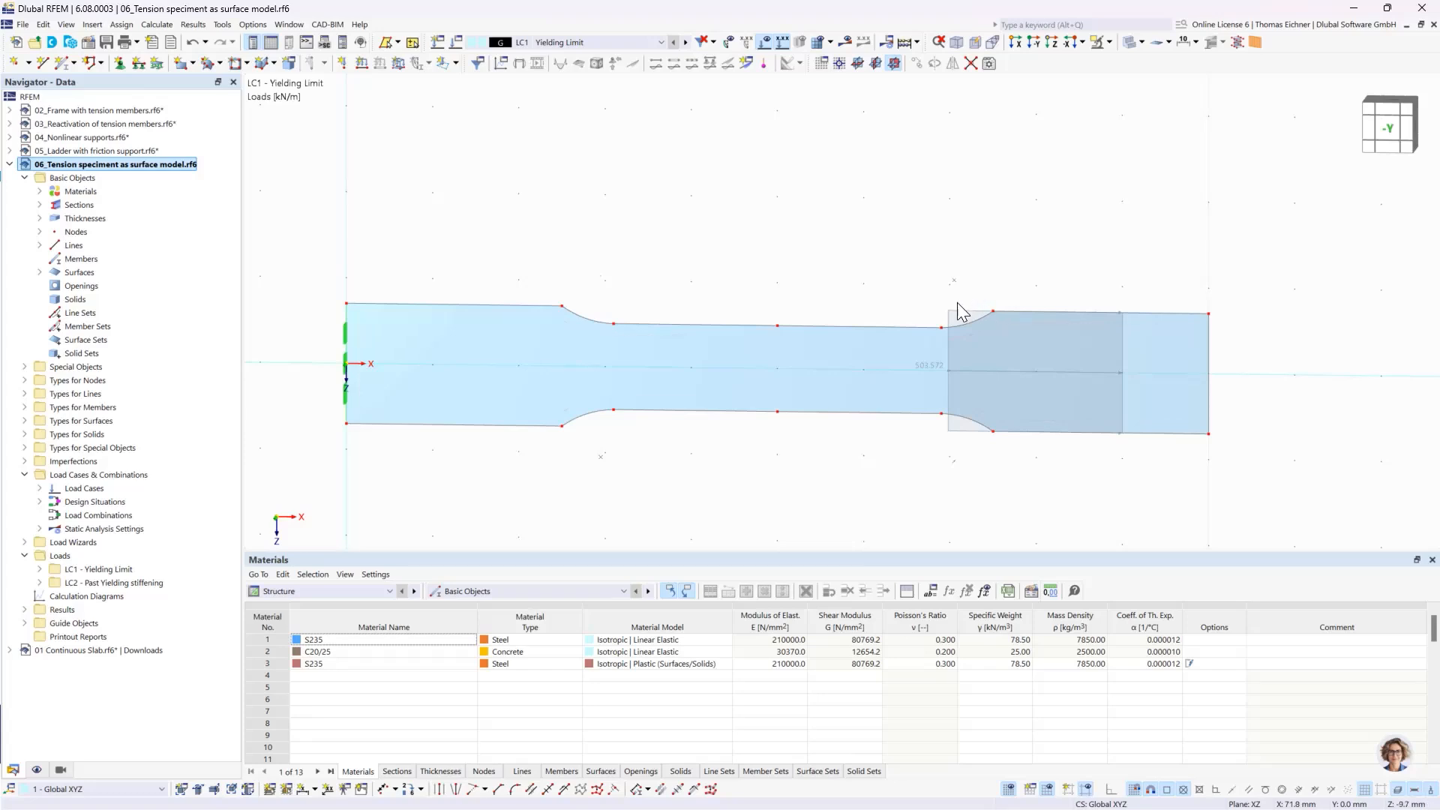
pyautogui.click(930, 368)
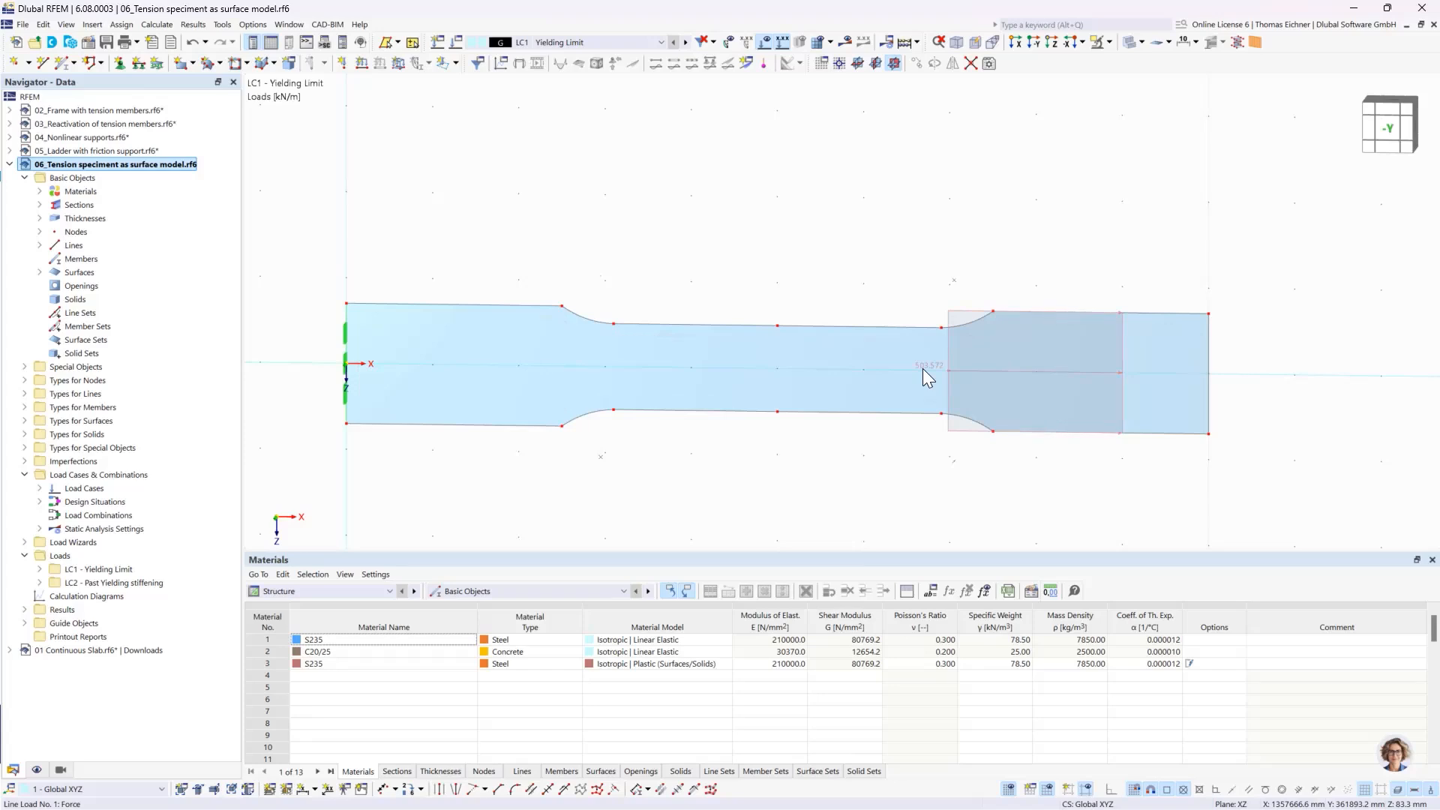
# Step: Check the thickness and material assigned to the specimen's surface, and close the surface settings without changes
pyautogui.moveTo(922, 367)
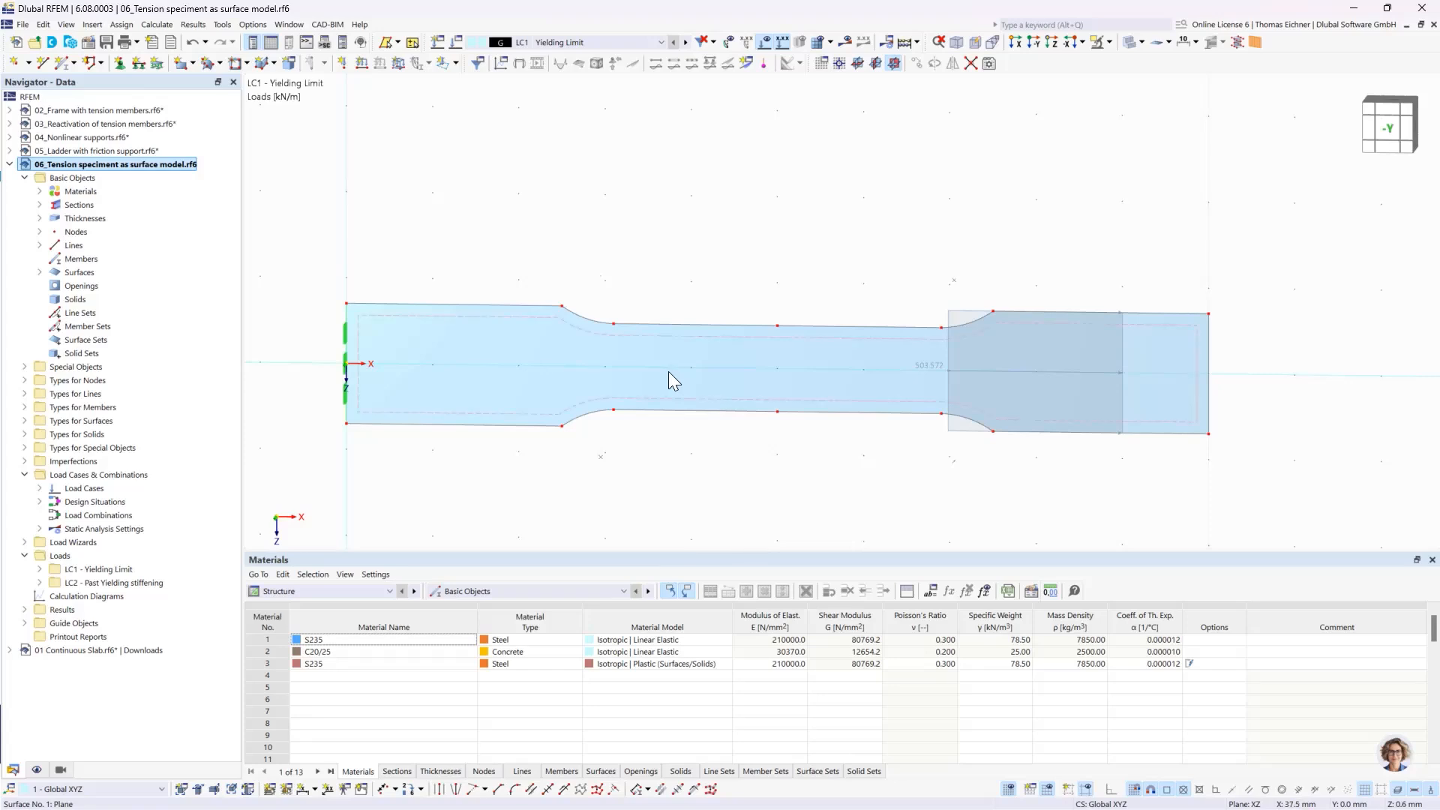
pyautogui.doubleClick(614, 377)
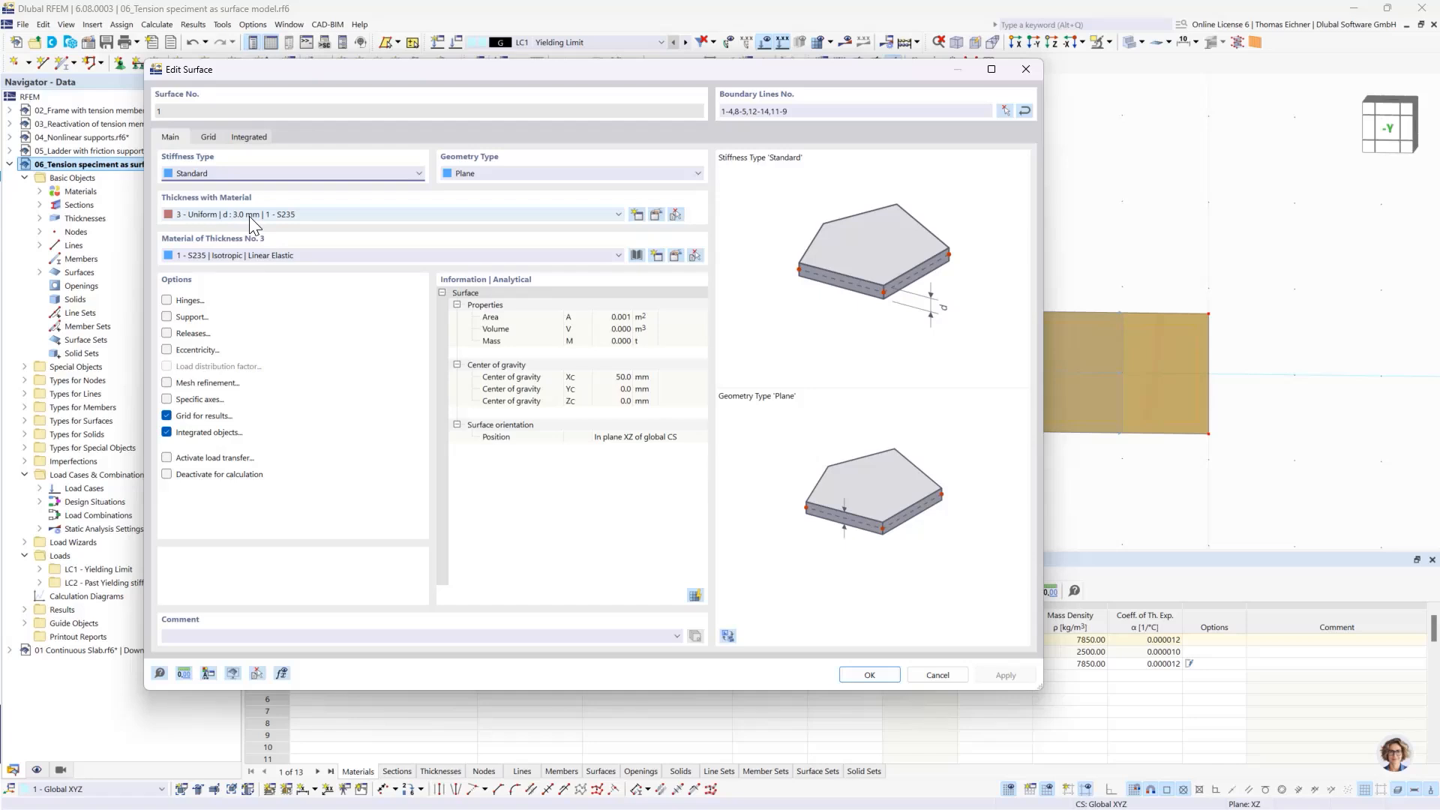
pyautogui.click(1026, 67)
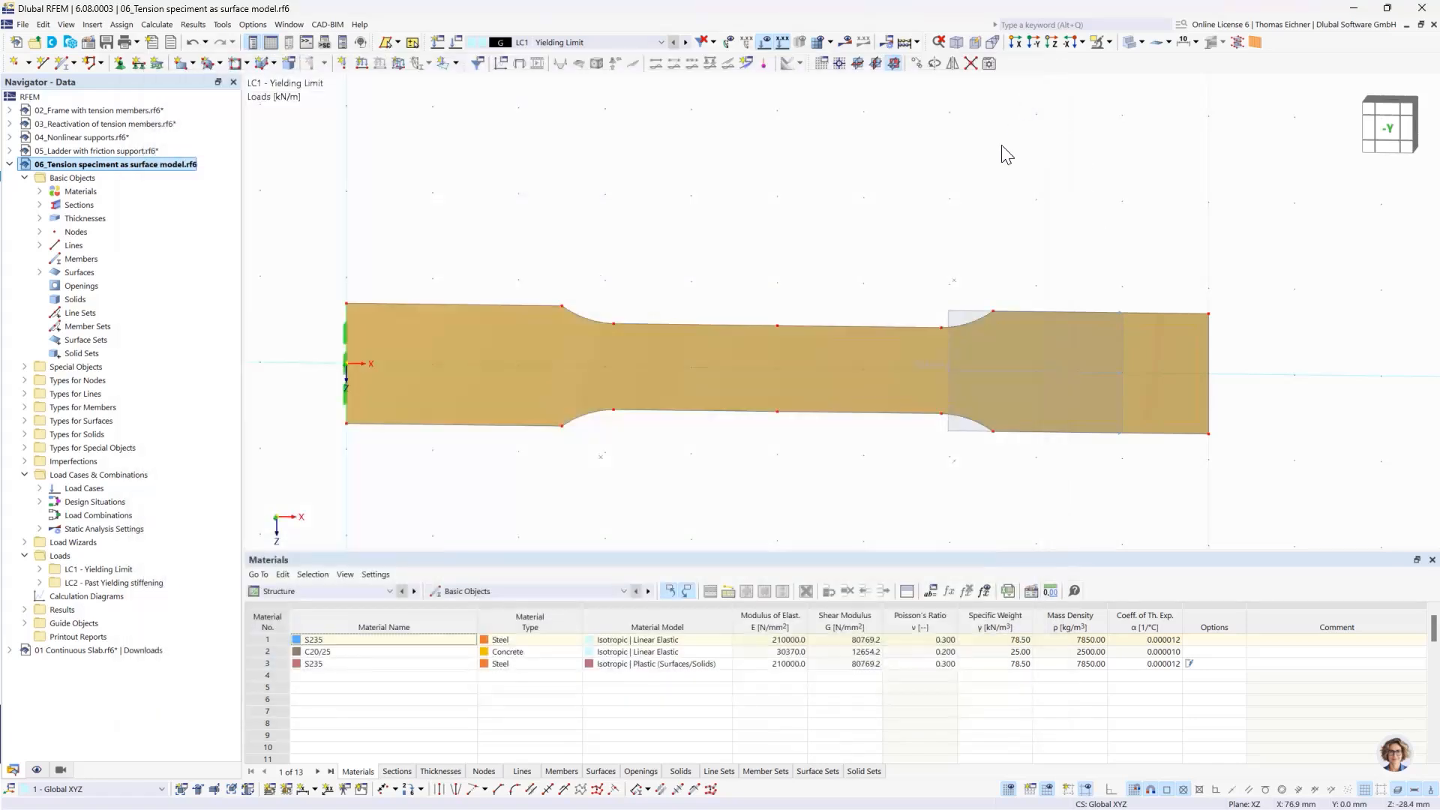
# Step: Examine the LC1 line load on the specimen's loaded edge and the force and stress calculation in its comment, leaving it unchanged
pyautogui.moveTo(964, 235); pyautogui.dragTo(781, 231, button='middle')
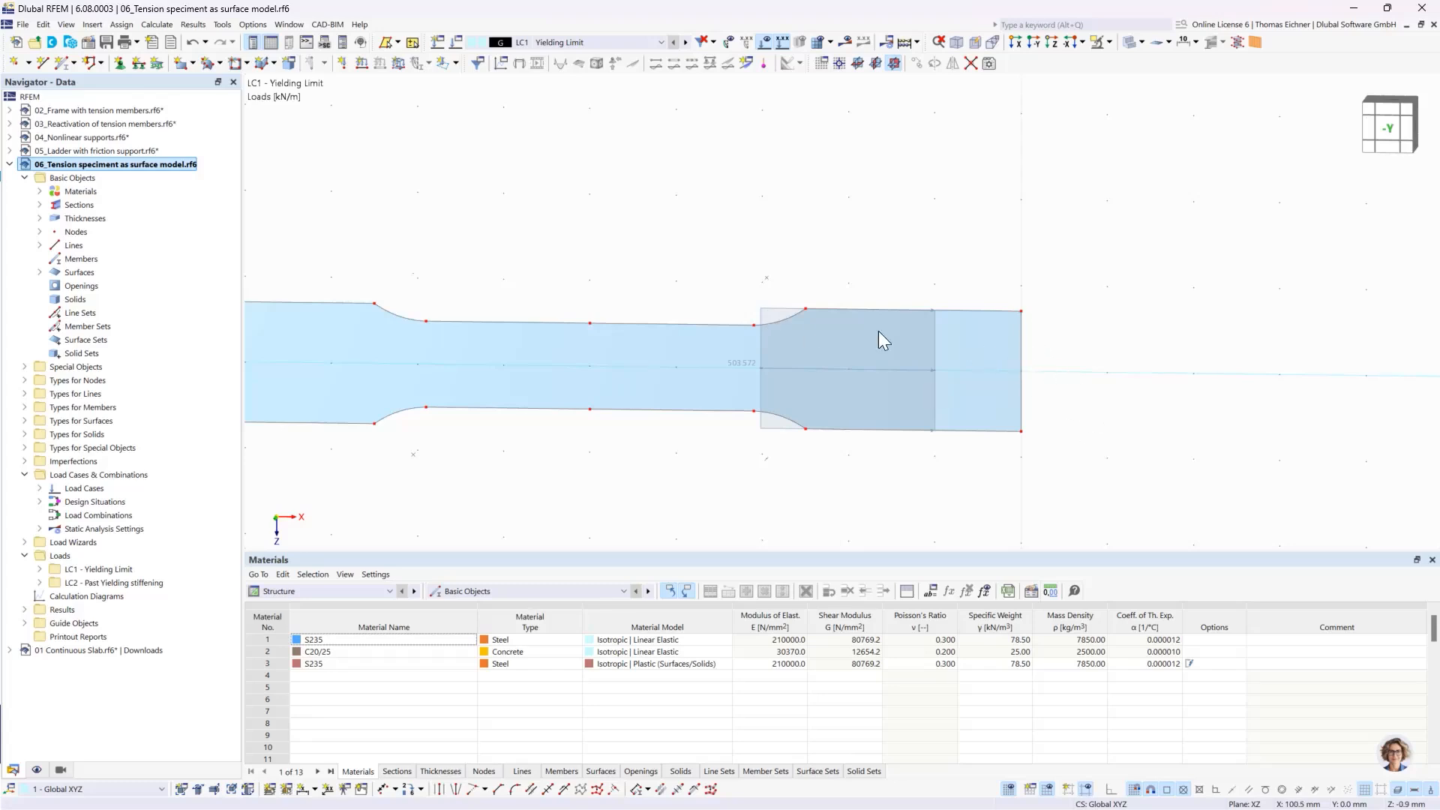
pyautogui.doubleClick(762, 318)
pyautogui.moveTo(585, 141); pyautogui.dragTo(1293, 105)
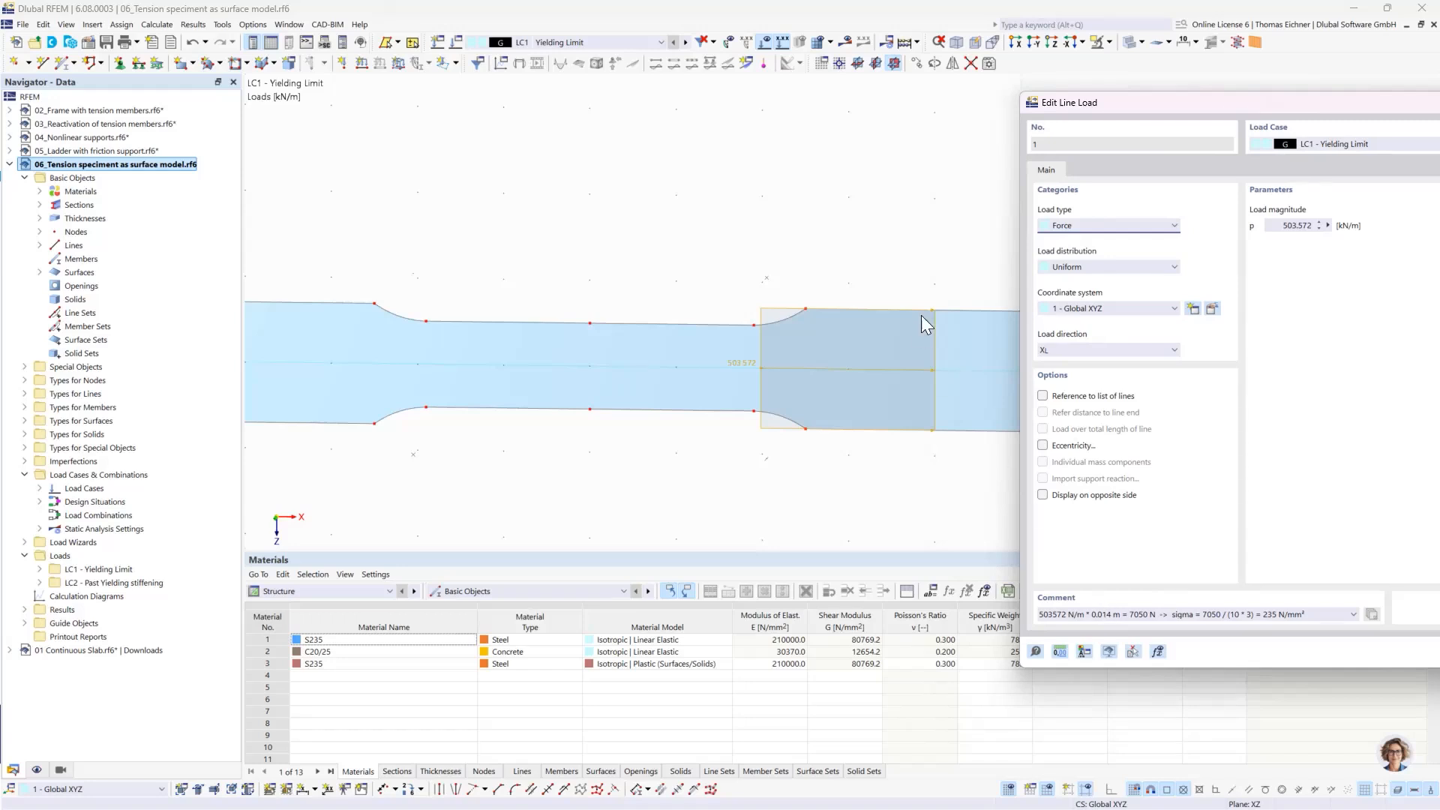
pyautogui.moveTo(1116, 104); pyautogui.dragTo(1224, 99)
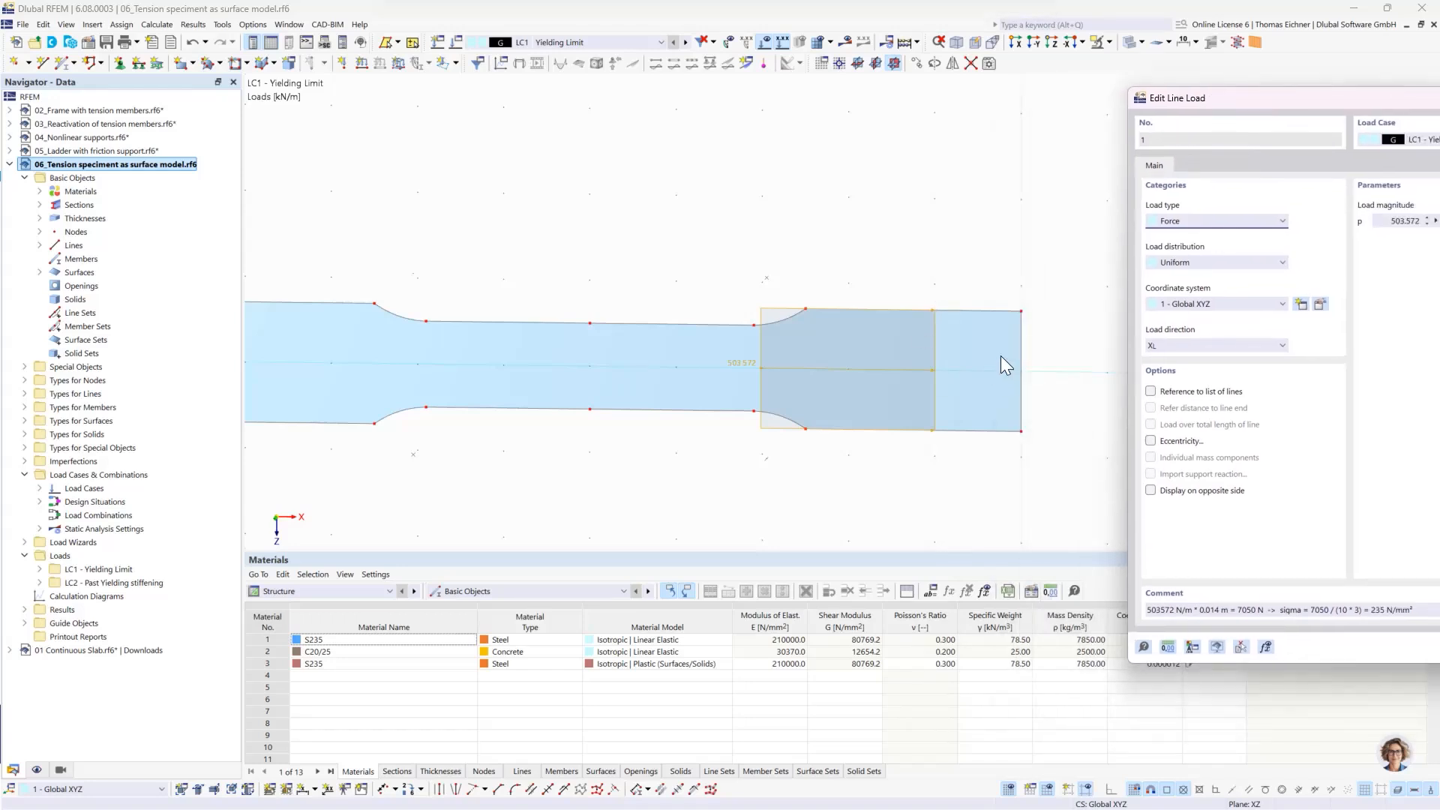
pyautogui.doubleClick(1209, 610)
pyautogui.moveTo(1229, 609); pyautogui.dragTo(1175, 610)
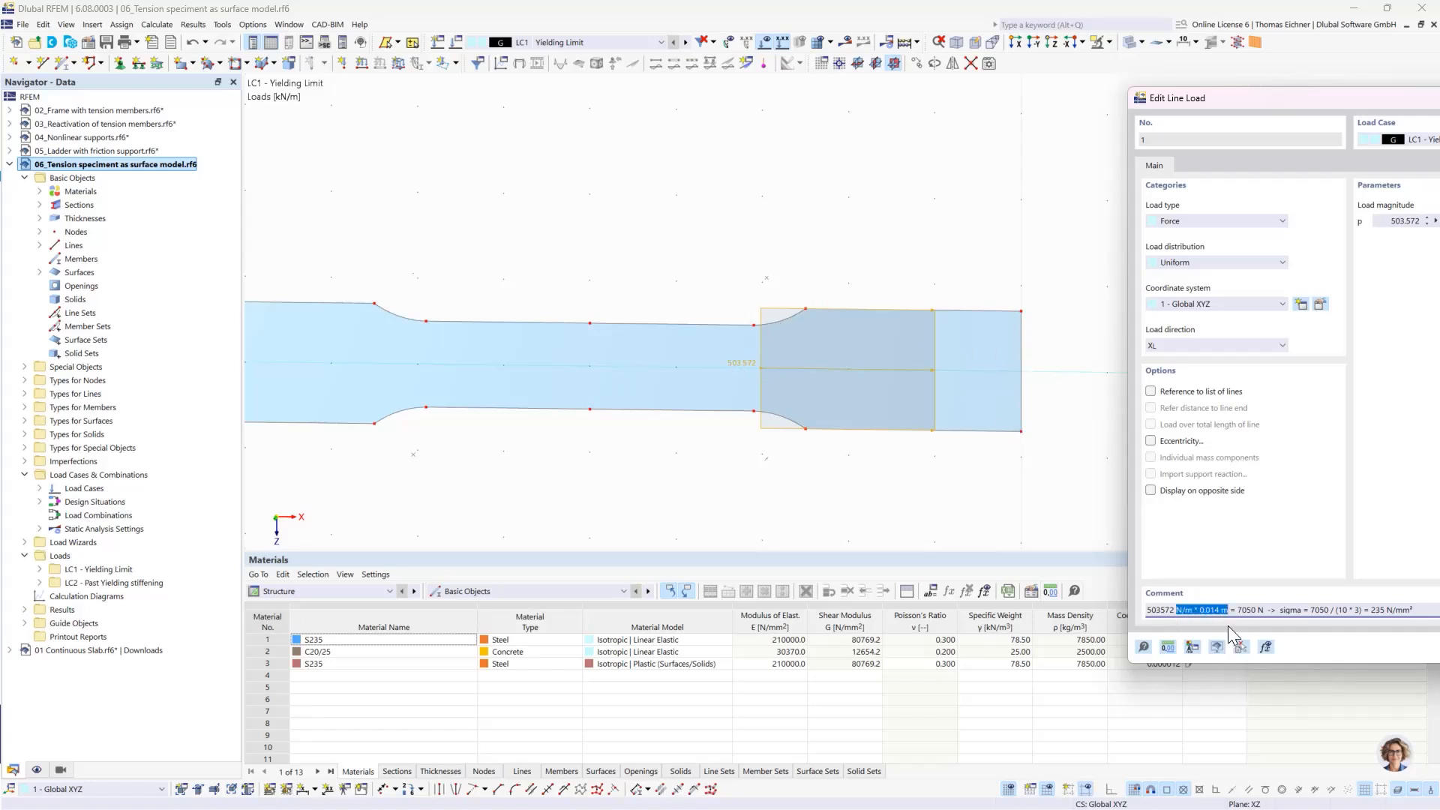
pyautogui.doubleClick(1240, 610)
pyautogui.moveTo(1254, 613); pyautogui.dragTo(1261, 614)
pyautogui.moveTo(1310, 611); pyautogui.dragTo(1328, 610)
pyautogui.doubleClick(1377, 610)
pyautogui.click(1373, 610)
pyautogui.moveTo(1273, 114); pyautogui.dragTo(482, 183)
pyautogui.click(1144, 168)
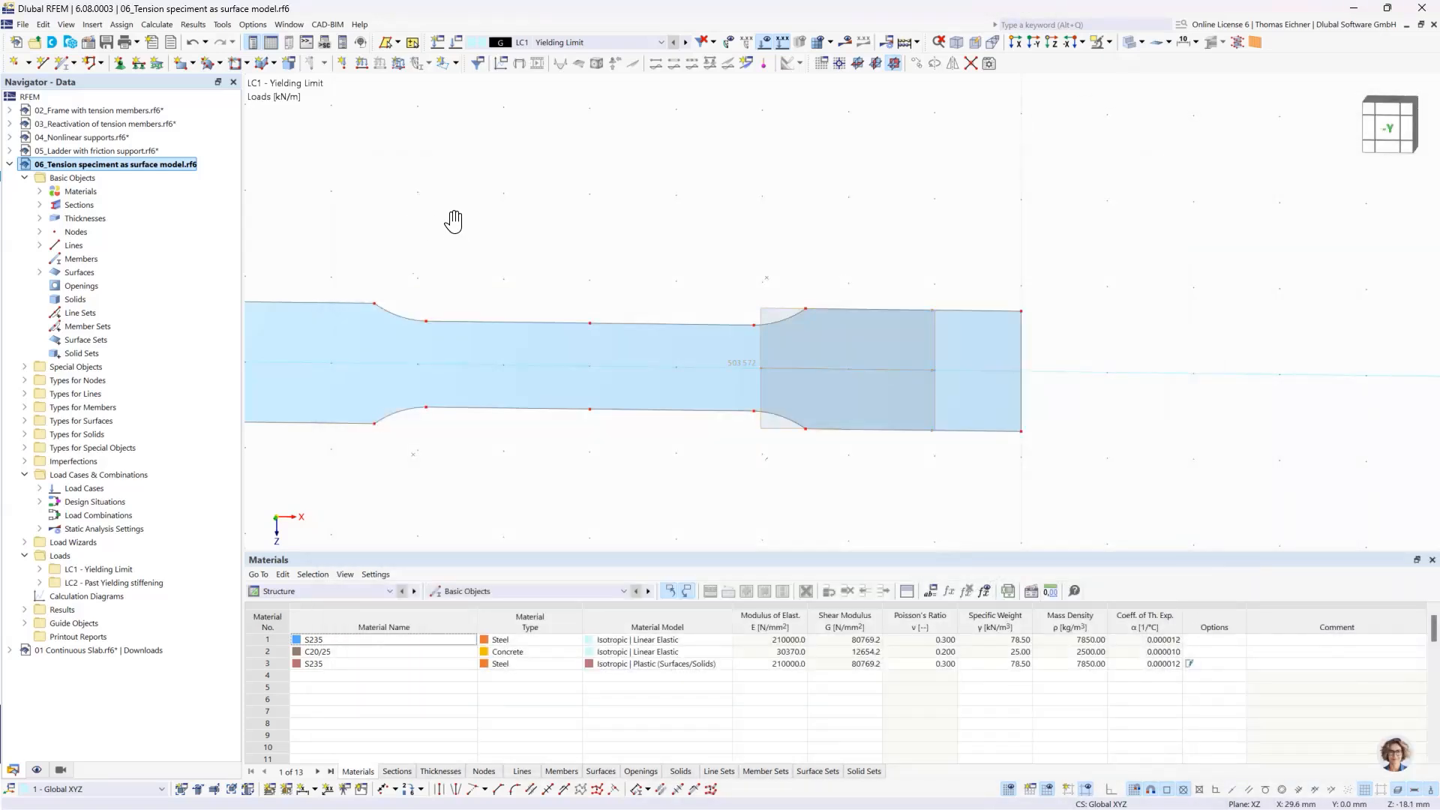
# Step: Recheck the material model of the specimen surface's thickness and leave the surface settings without changes
pyautogui.doubleClick(499, 379)
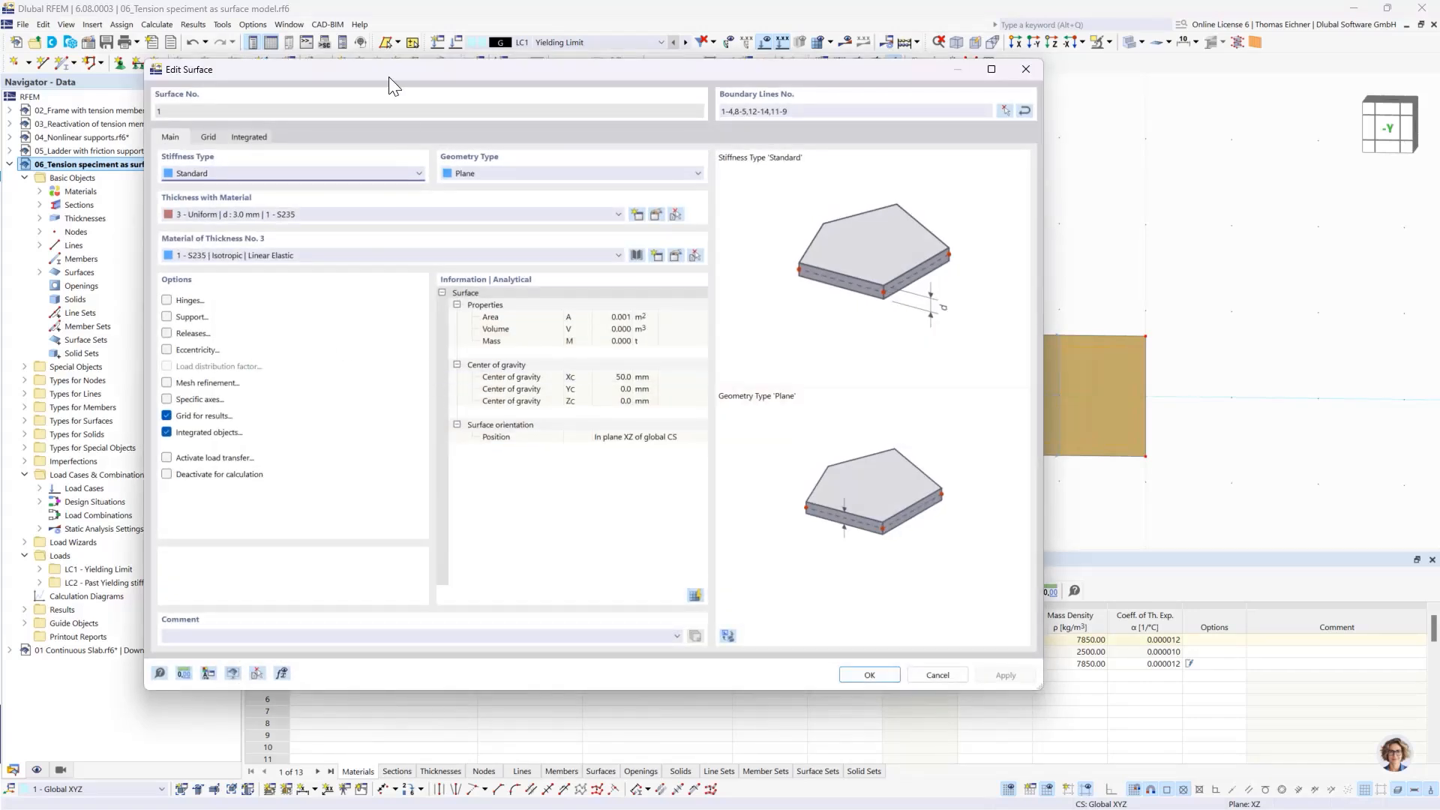
pyautogui.moveTo(388, 76); pyautogui.dragTo(457, 86)
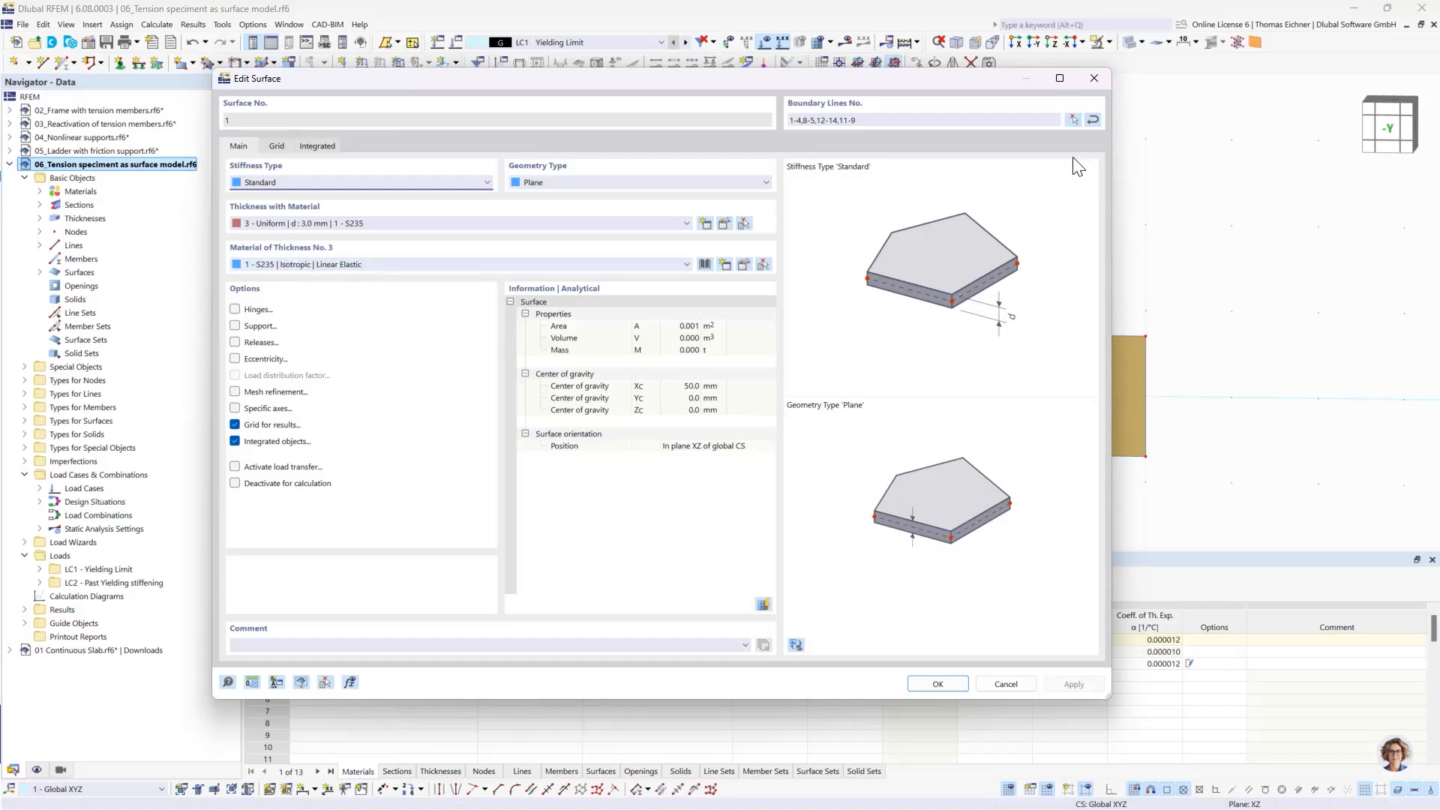
pyautogui.click(1100, 74)
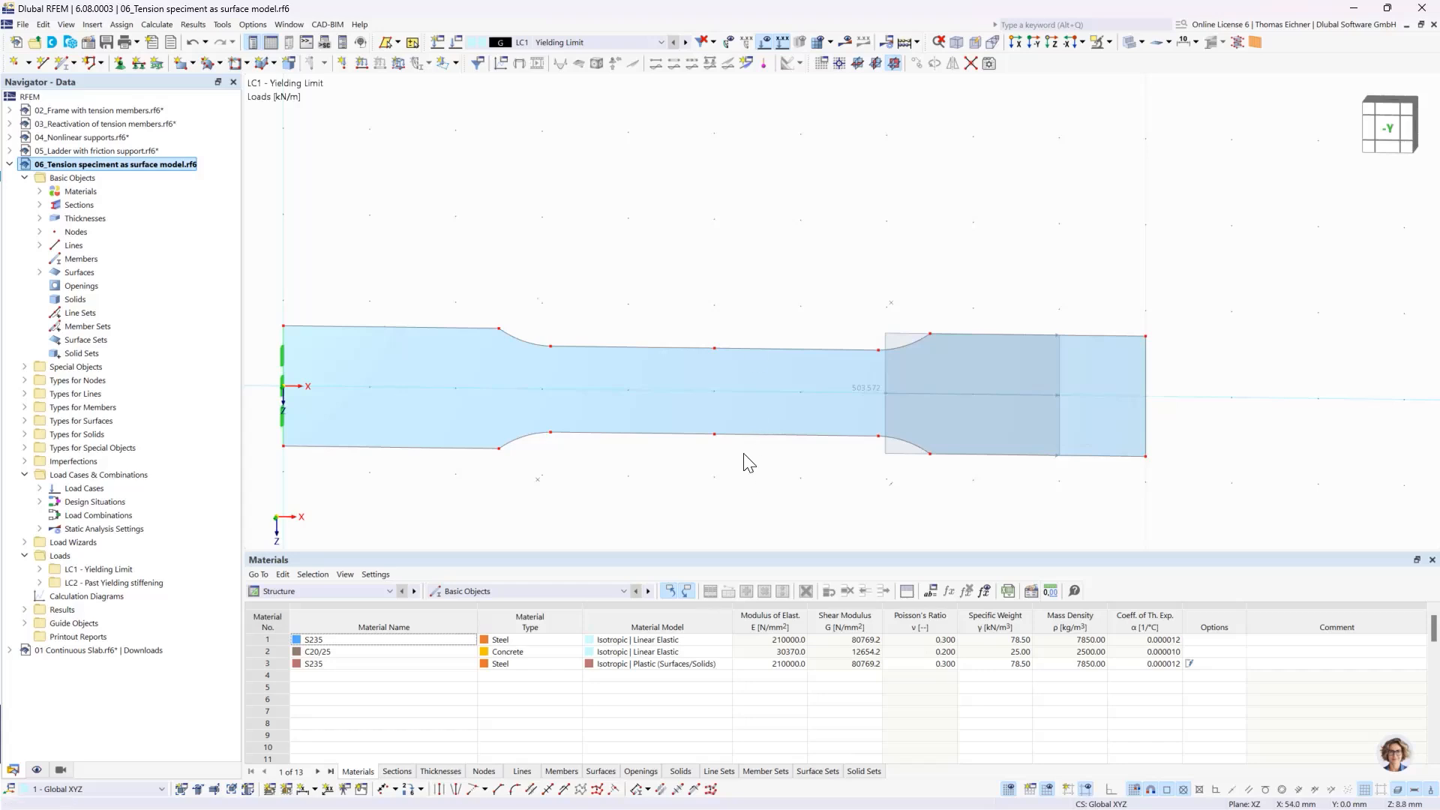
# Step: Examine the line load in LC2 - Past Yielding stiffening and return to LC1 - Yielding Limit
pyautogui.click(686, 43)
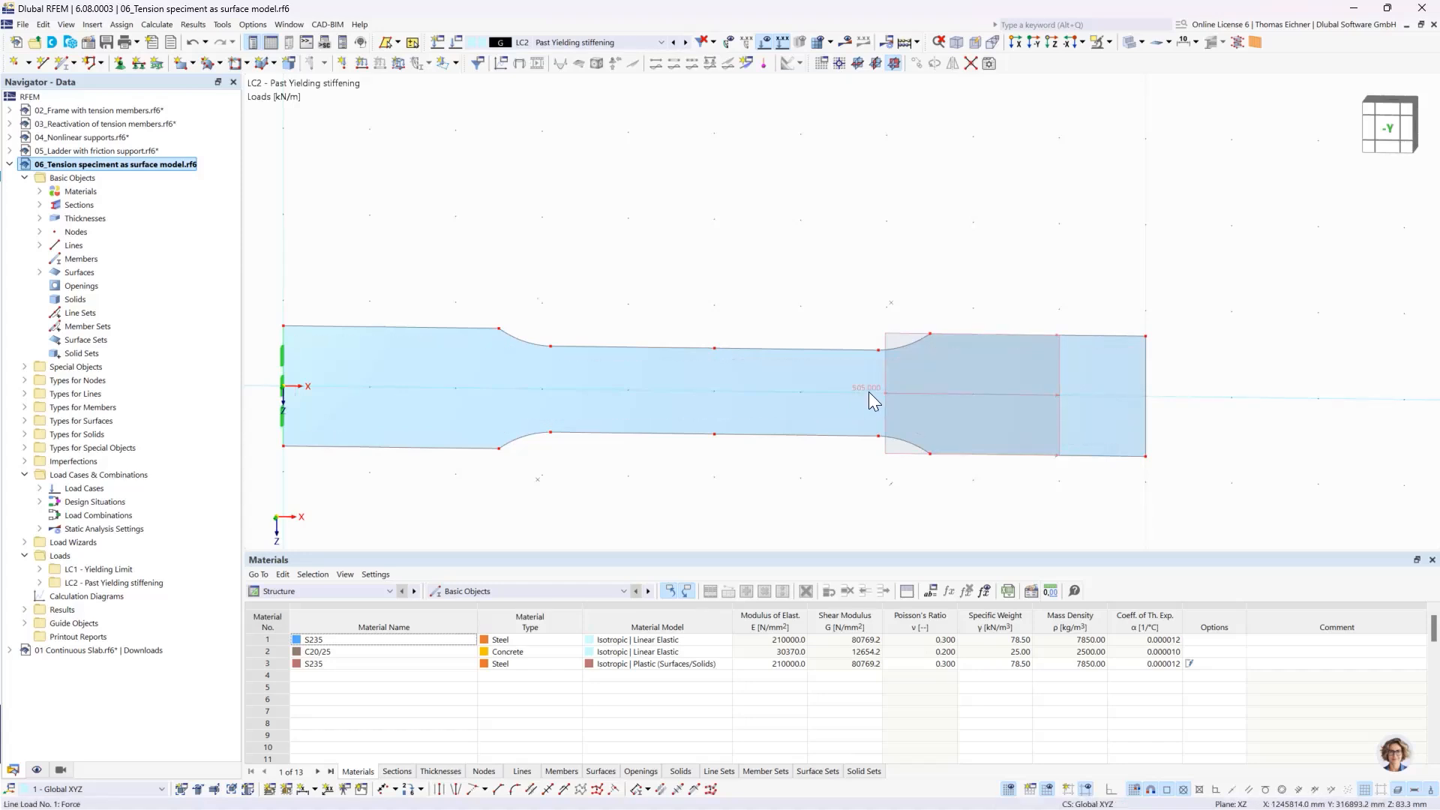
pyautogui.moveTo(870, 393)
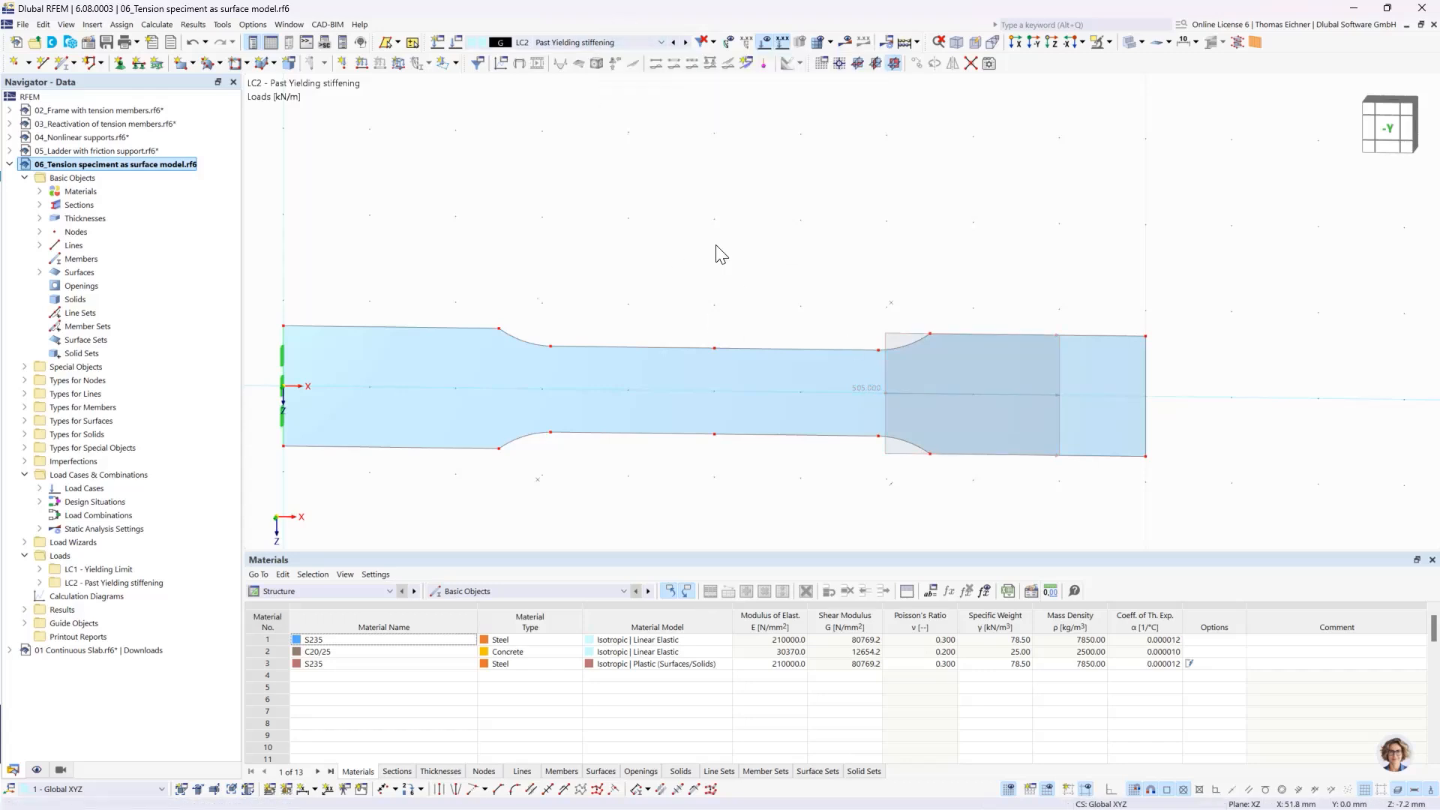
pyautogui.click(592, 43)
pyautogui.click(560, 54)
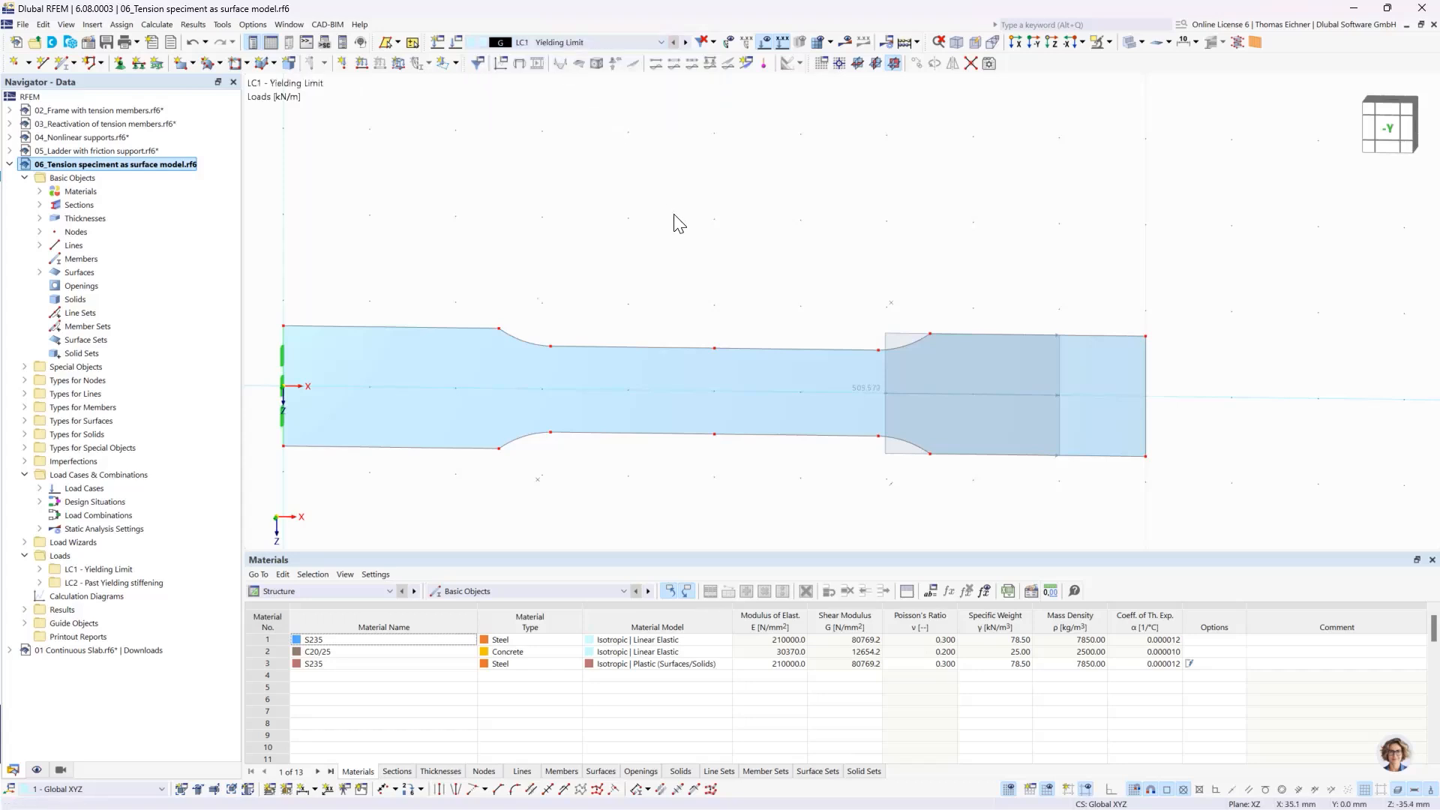
# Step: Calculate the LC1 - Yielding Limit results and examine the specimen's global deformation |u|
pyautogui.click(907, 42)
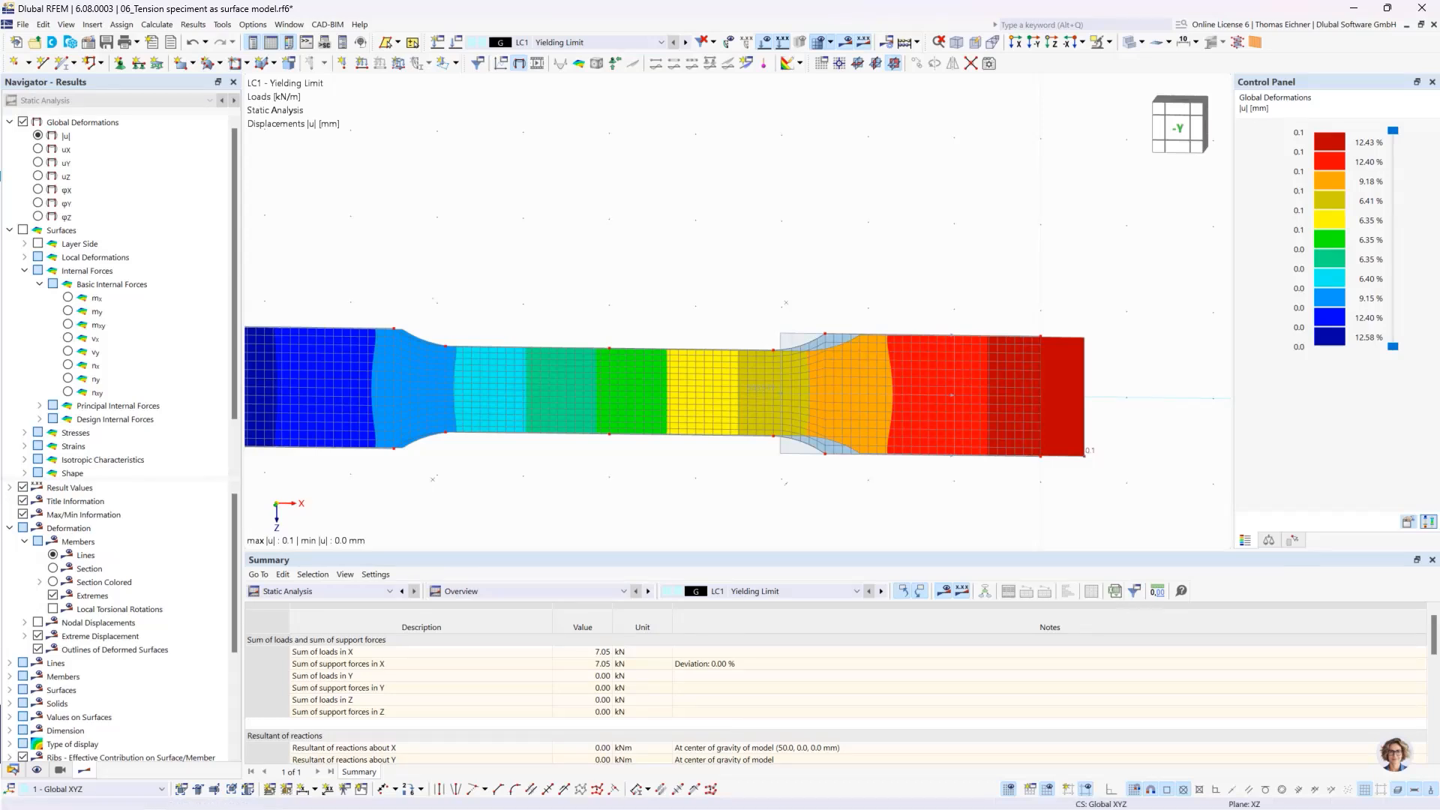
pyautogui.moveTo(547, 335); pyautogui.dragTo(636, 274, button='middle')
pyautogui.scroll(-2, 638, 277)
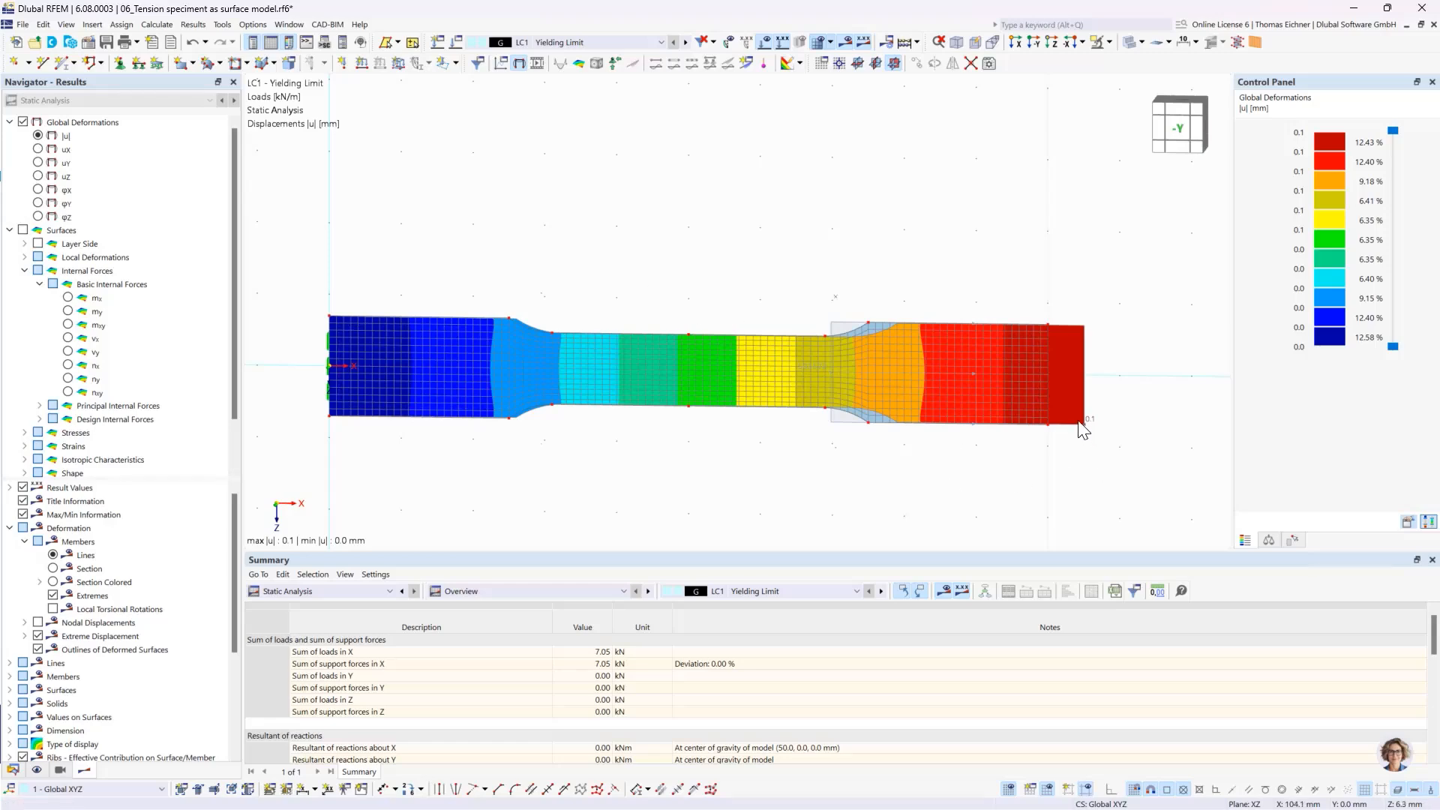
pyautogui.scroll(3, 756, 331)
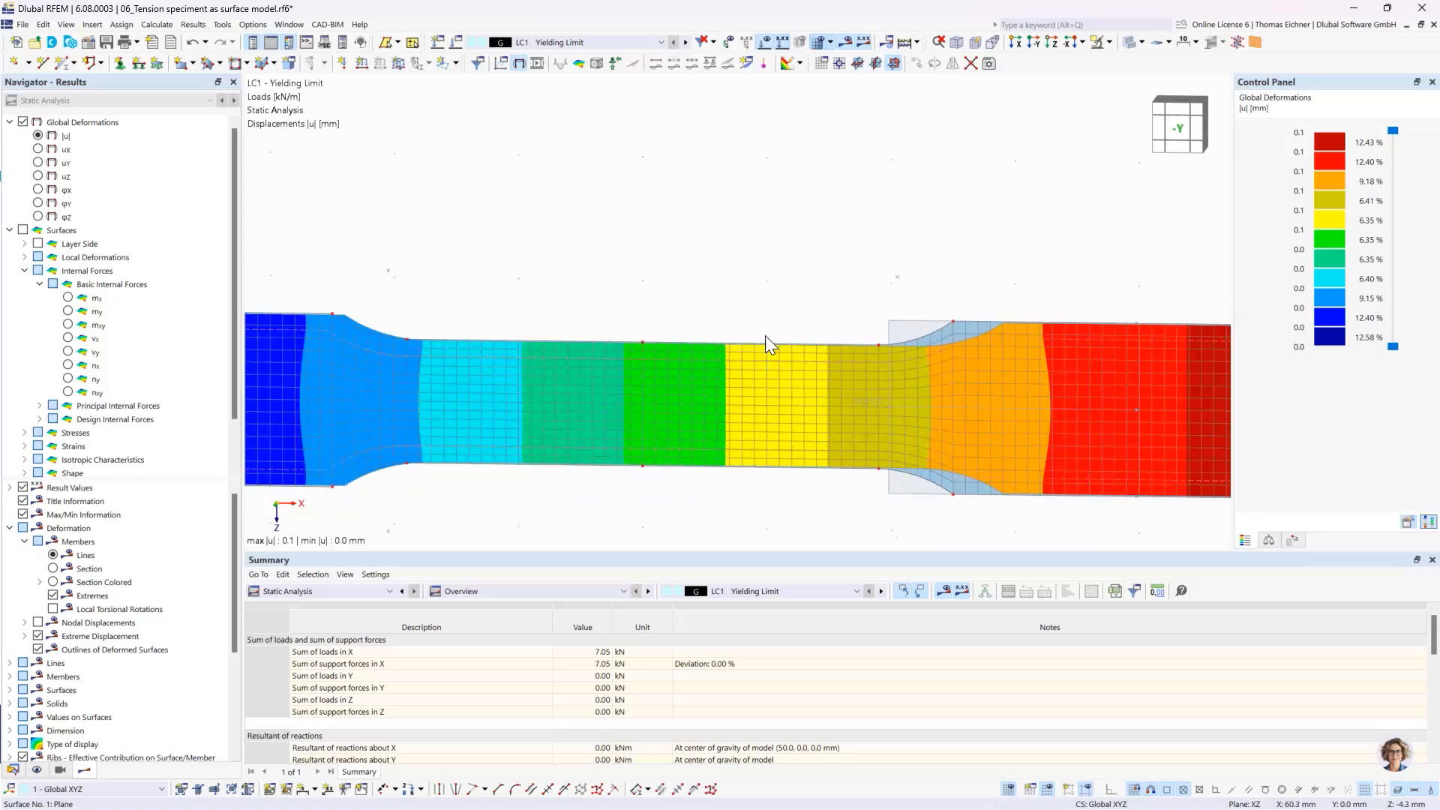
pyautogui.scroll(-1, 620, 281)
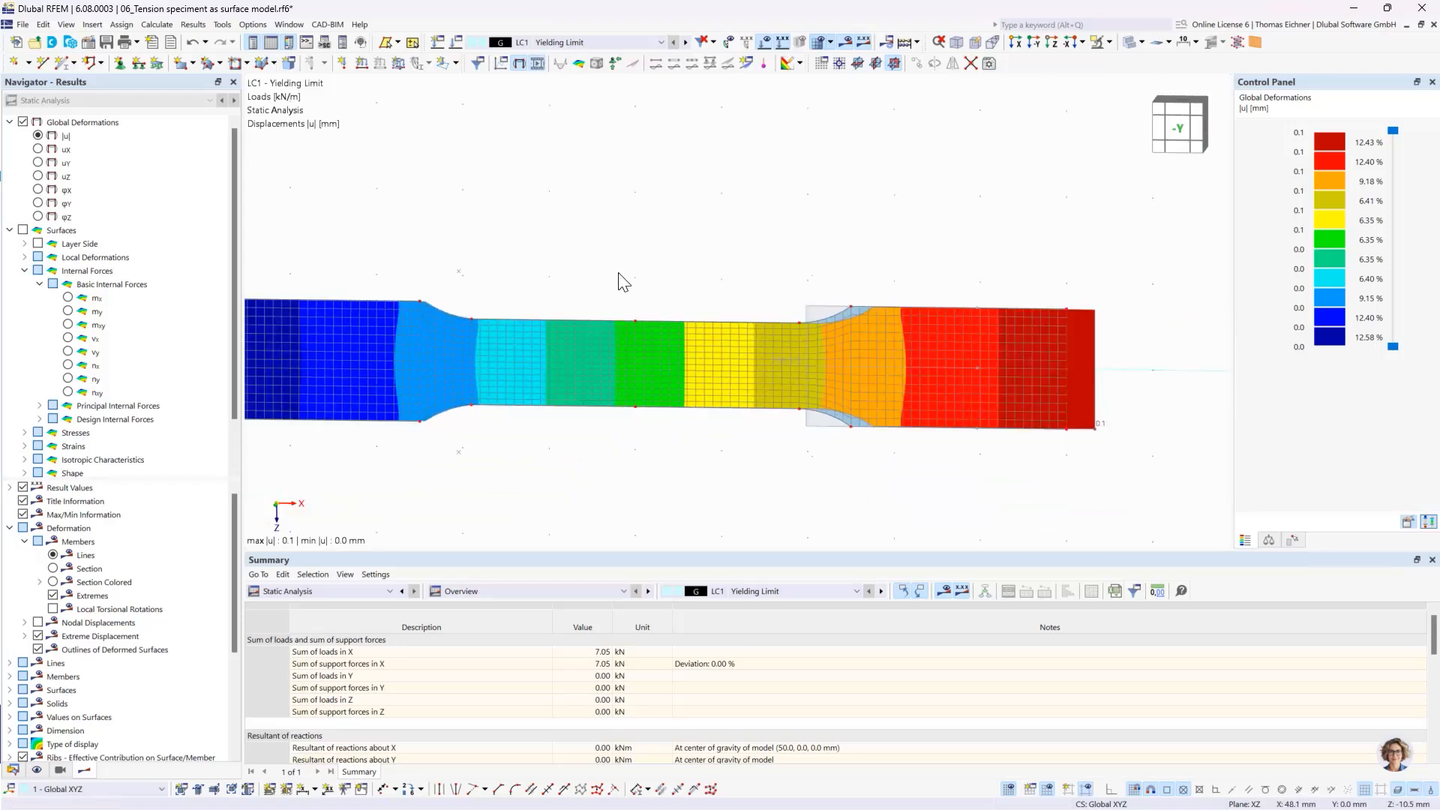
pyautogui.scroll(-1, 626, 286)
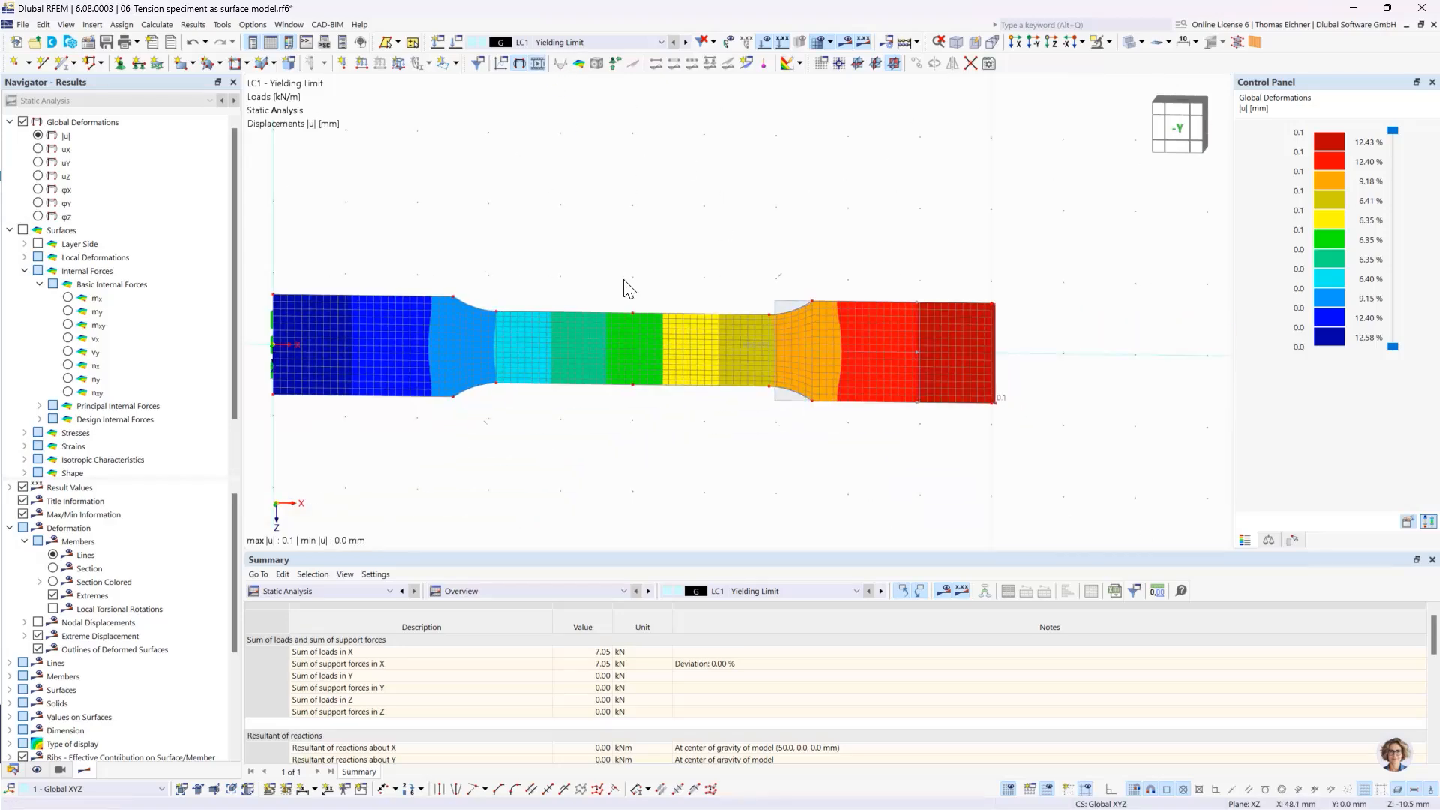
pyautogui.click(519, 62)
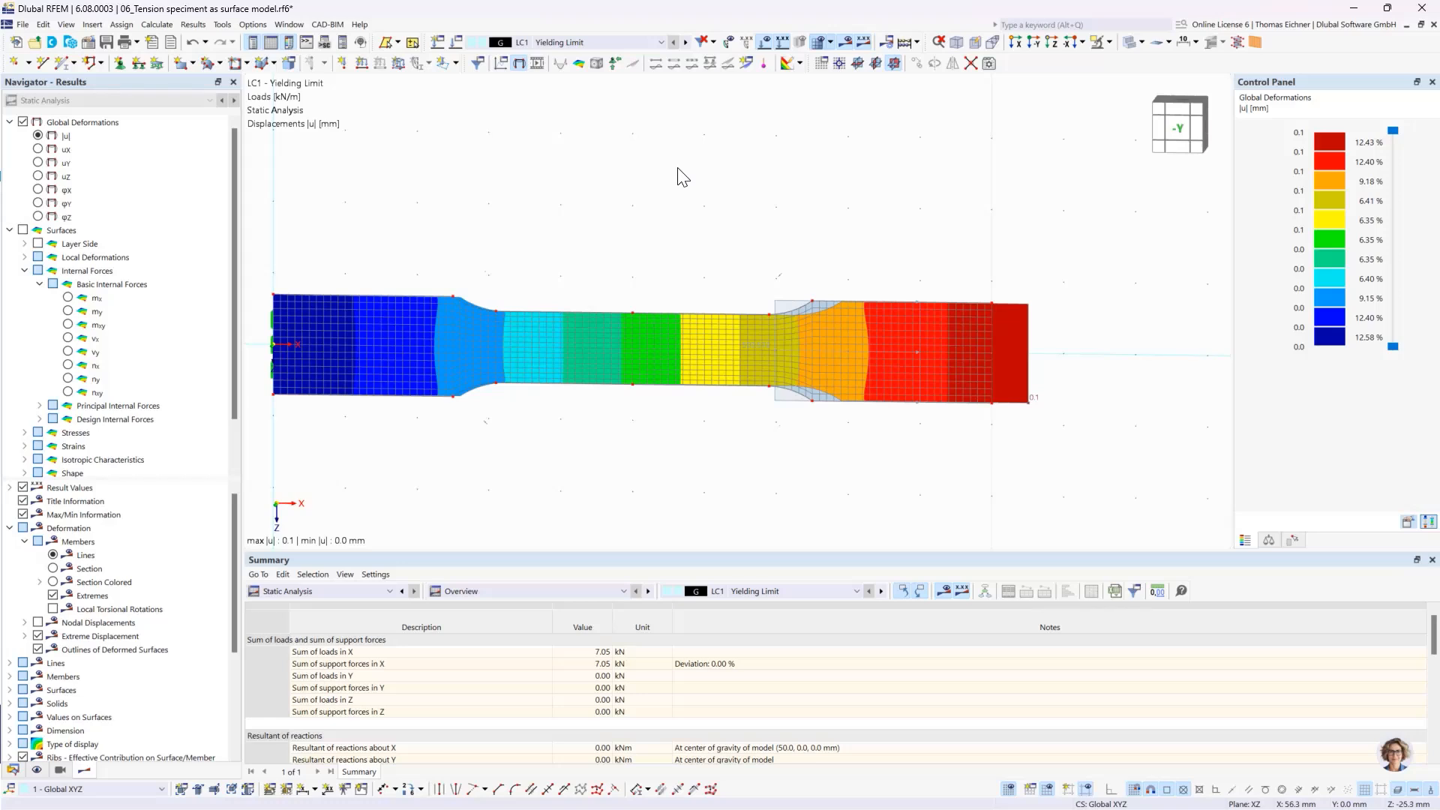
# Step: Display the maximum von Mises equivalent stresses on the surface for LC2 - Past Yielding stiffening
pyautogui.click(643, 40)
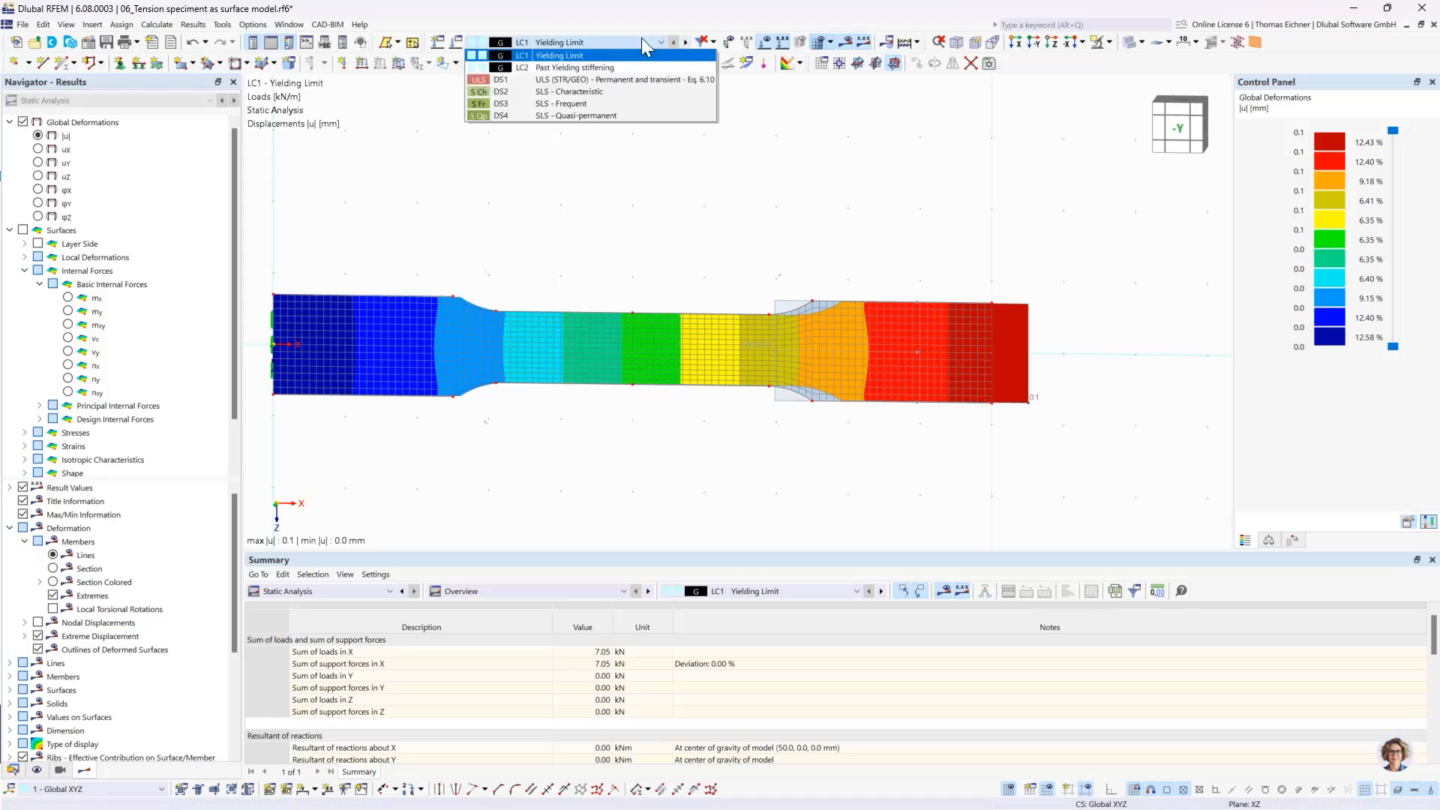
pyautogui.click(643, 41)
pyautogui.click(684, 42)
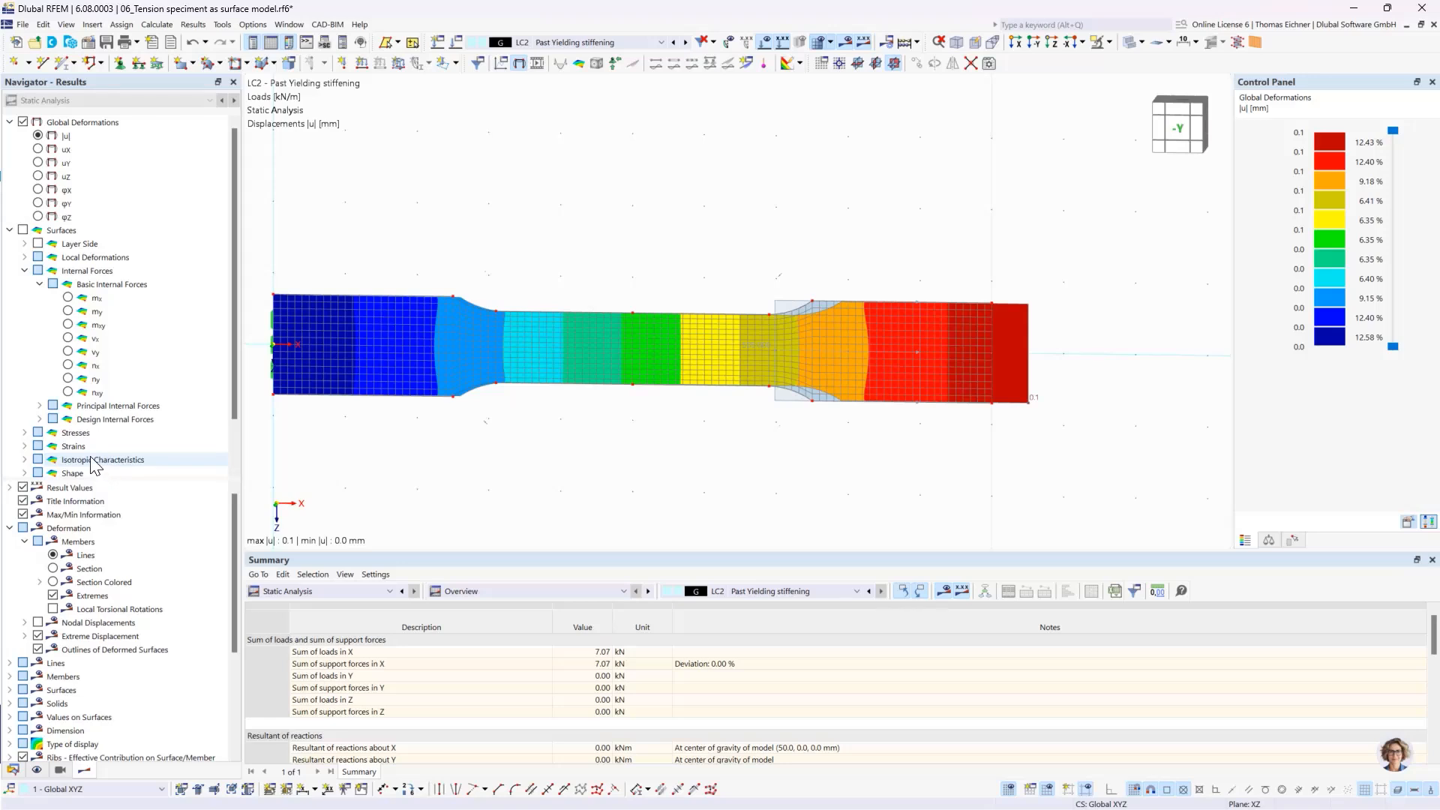
pyautogui.click(25, 433)
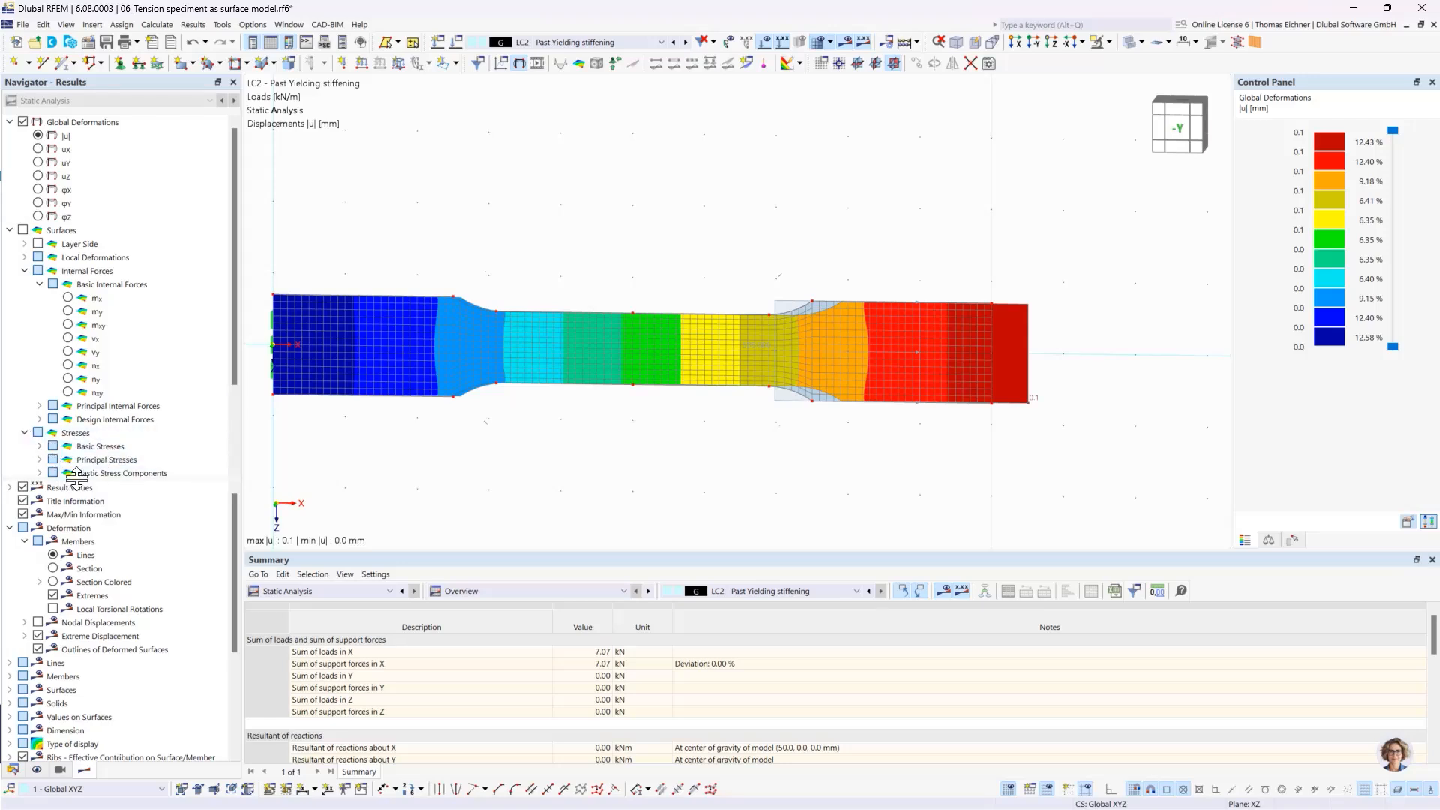
pyautogui.click(41, 460)
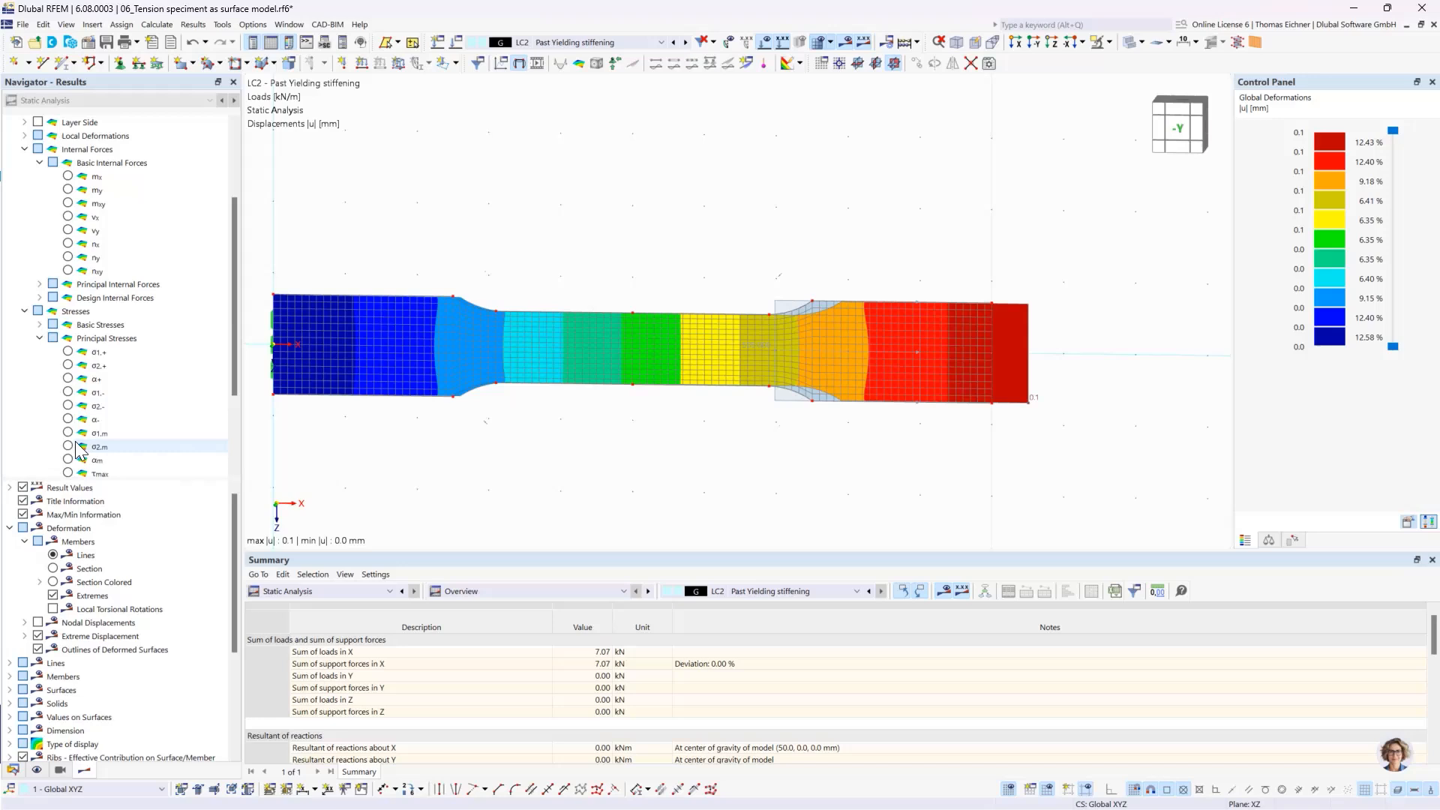
pyautogui.click(40, 339)
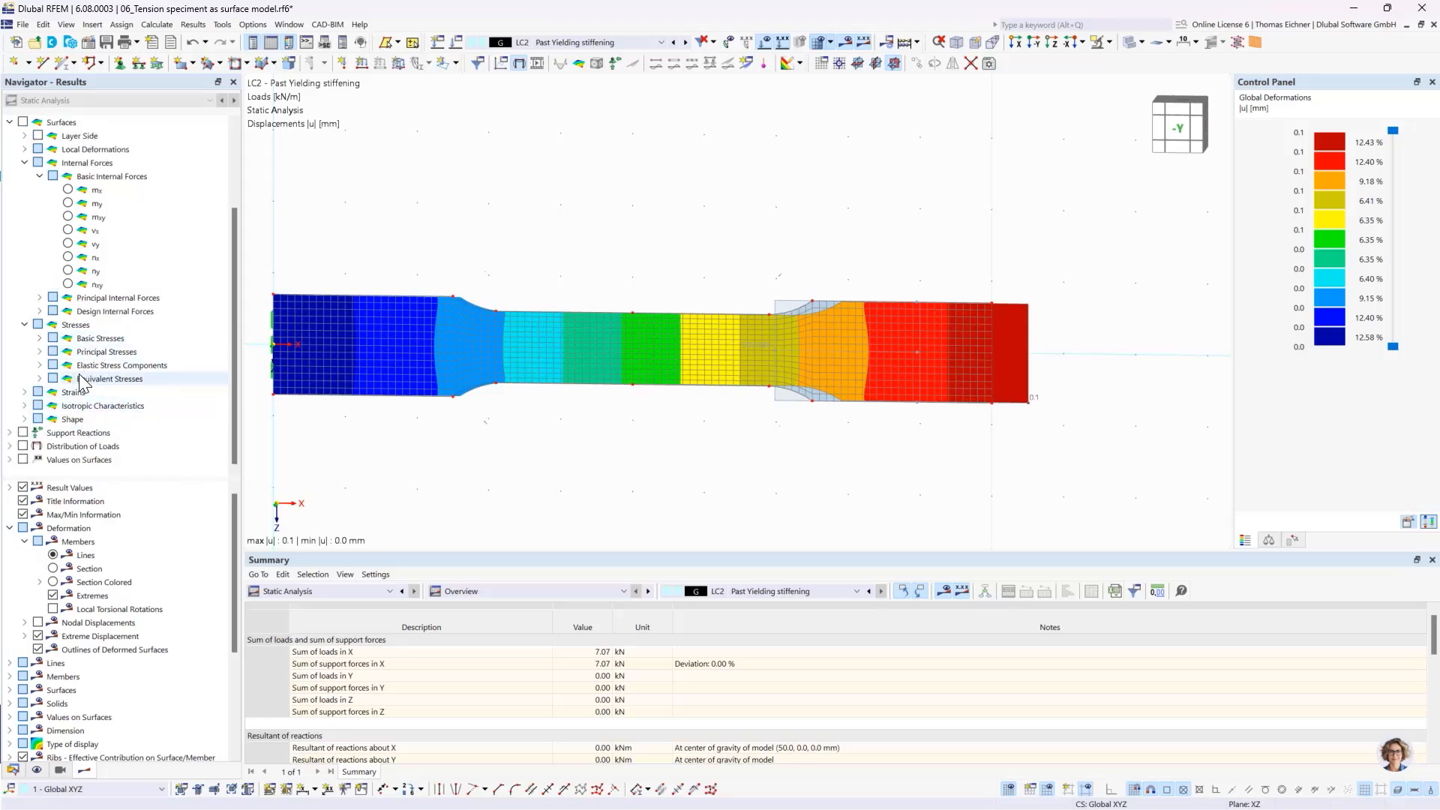
pyautogui.click(40, 379)
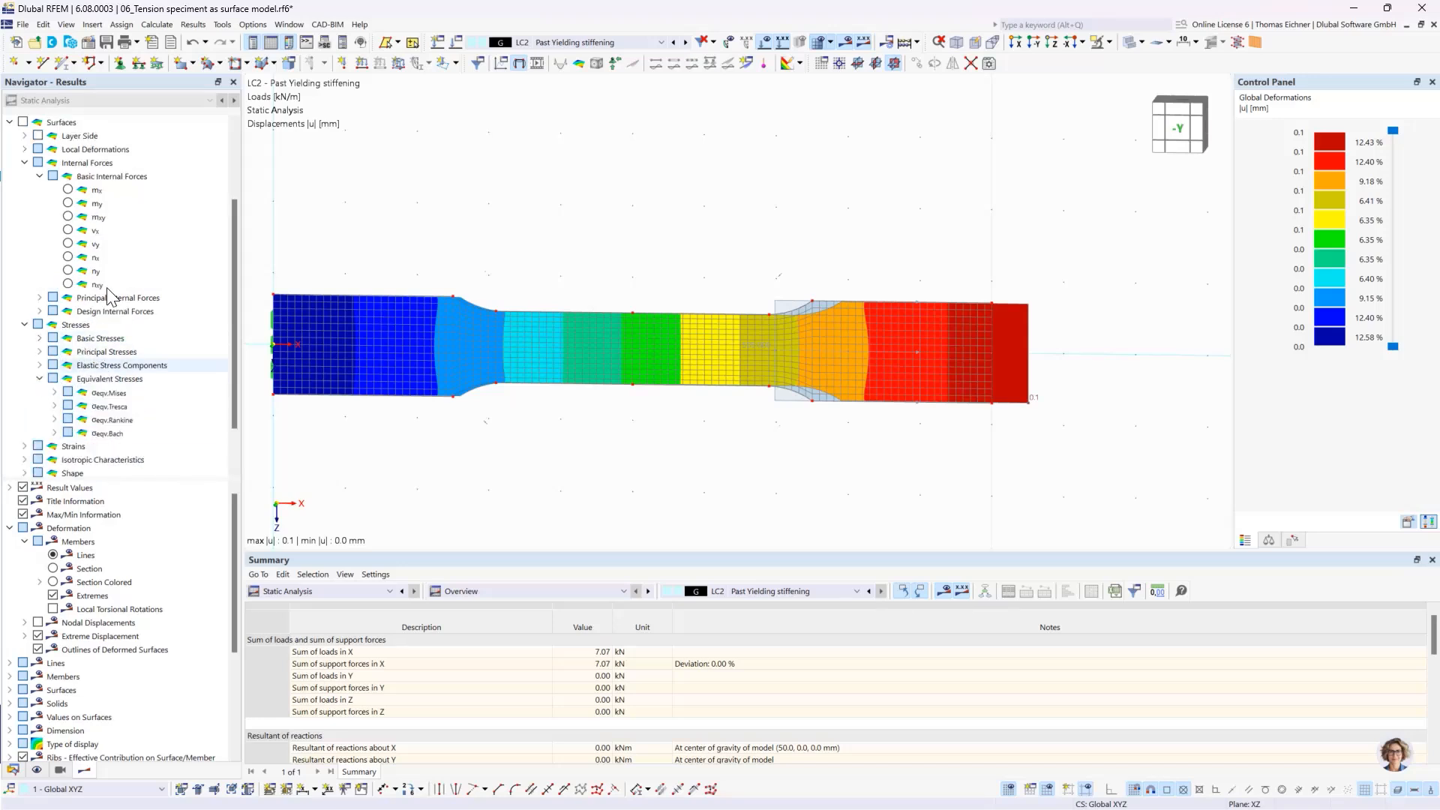
pyautogui.click(54, 393)
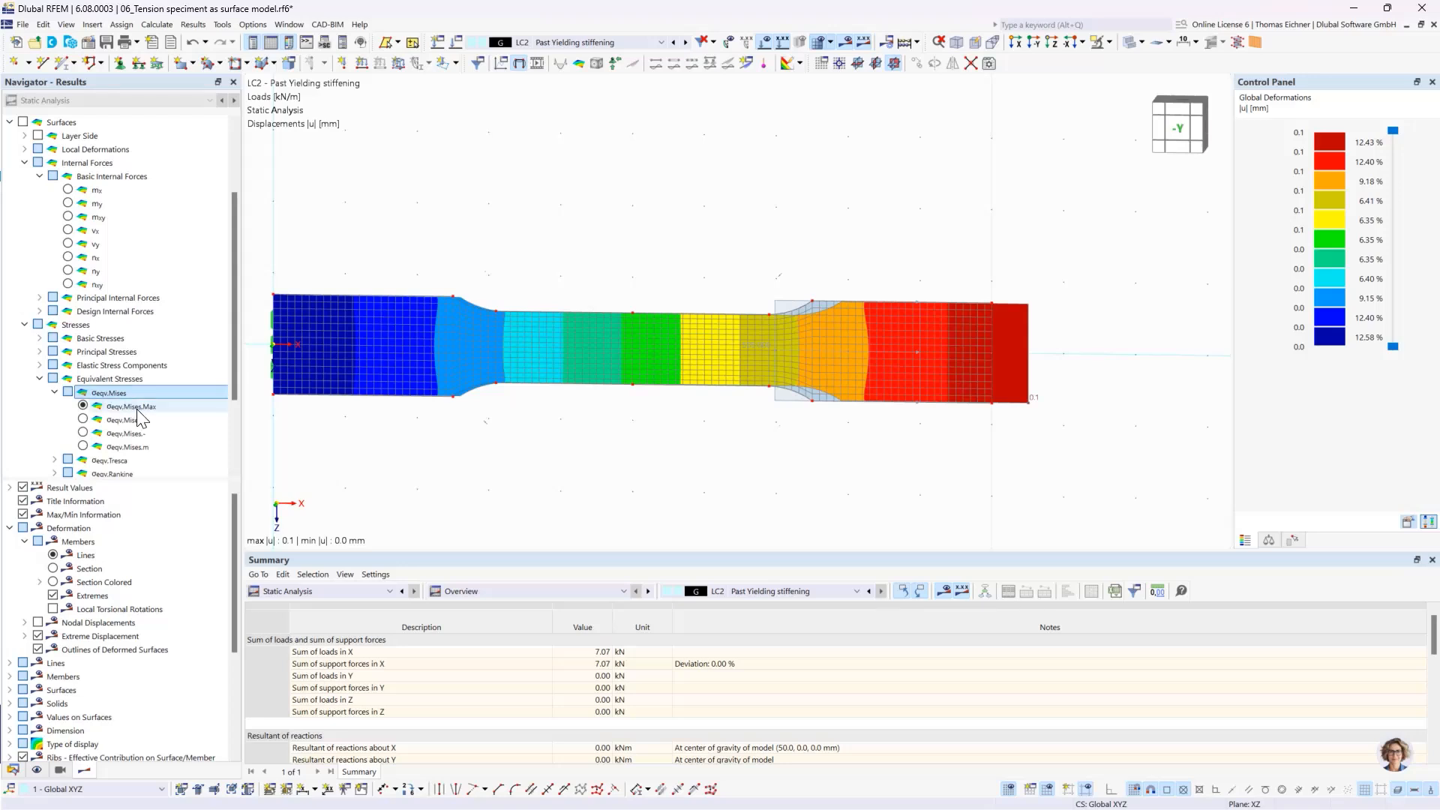
pyautogui.click(84, 407)
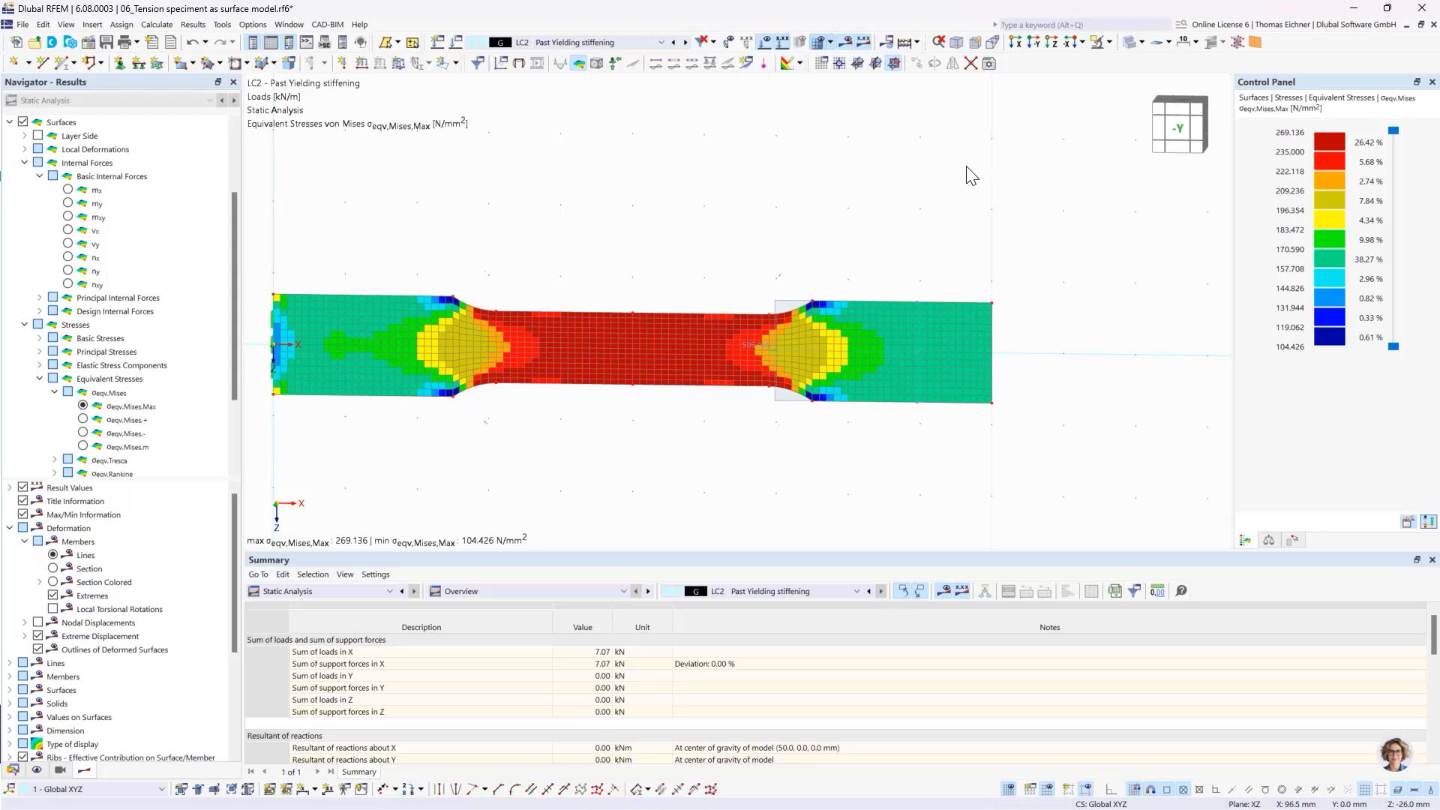
# Step: Set the color scale of the von Mises stress results to refer to Max/Min and view the specimen
pyautogui.click(1410, 524)
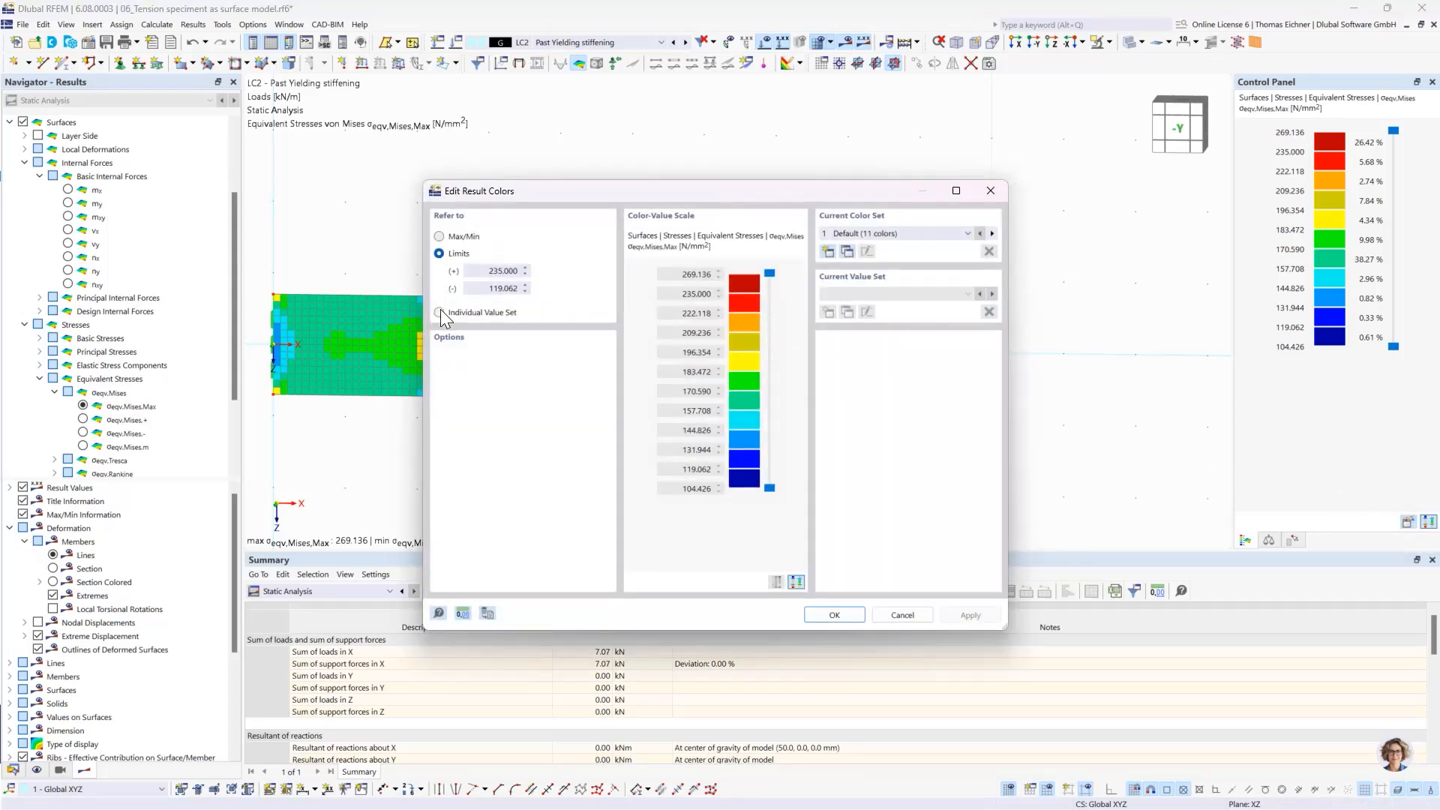
pyautogui.click(439, 236)
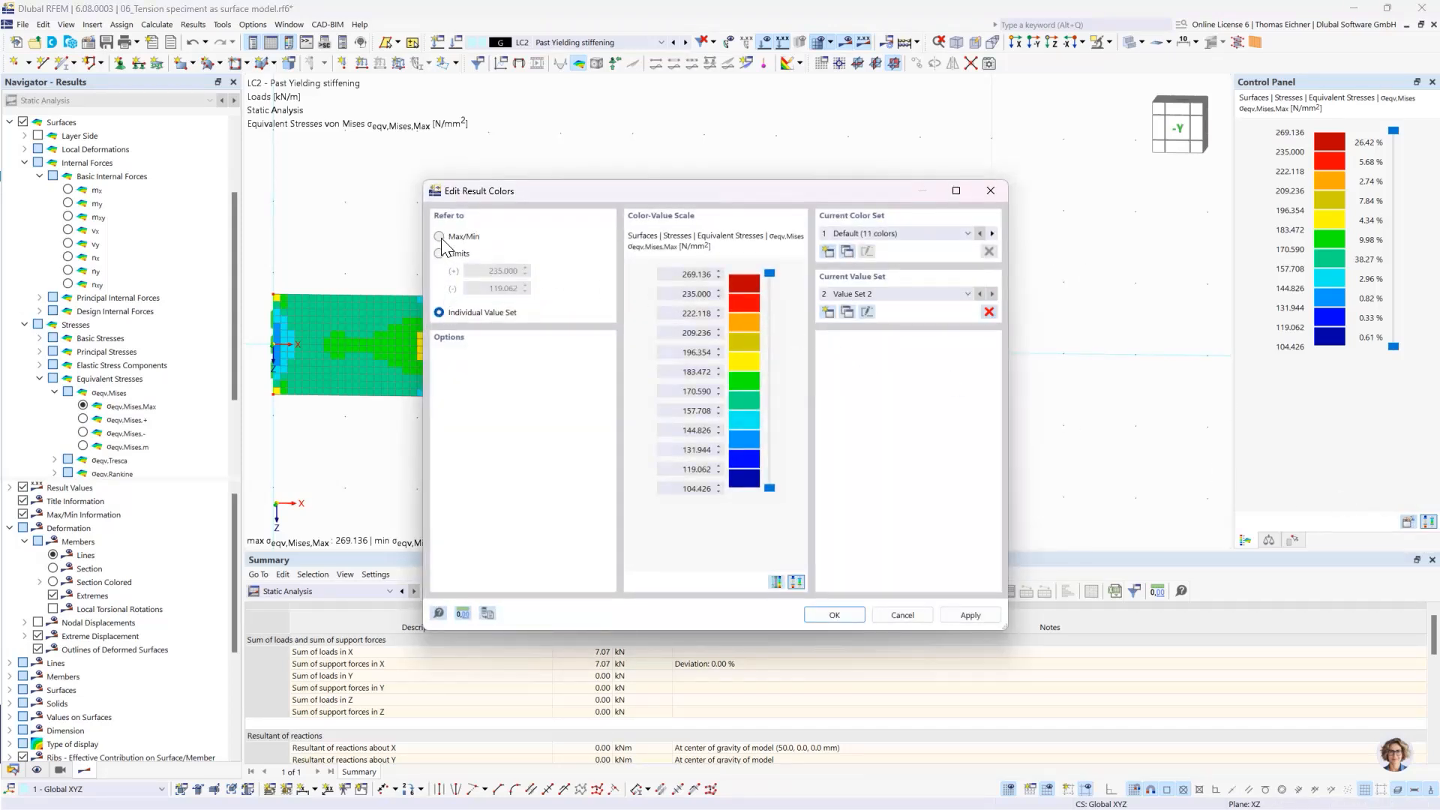
pyautogui.click(840, 618)
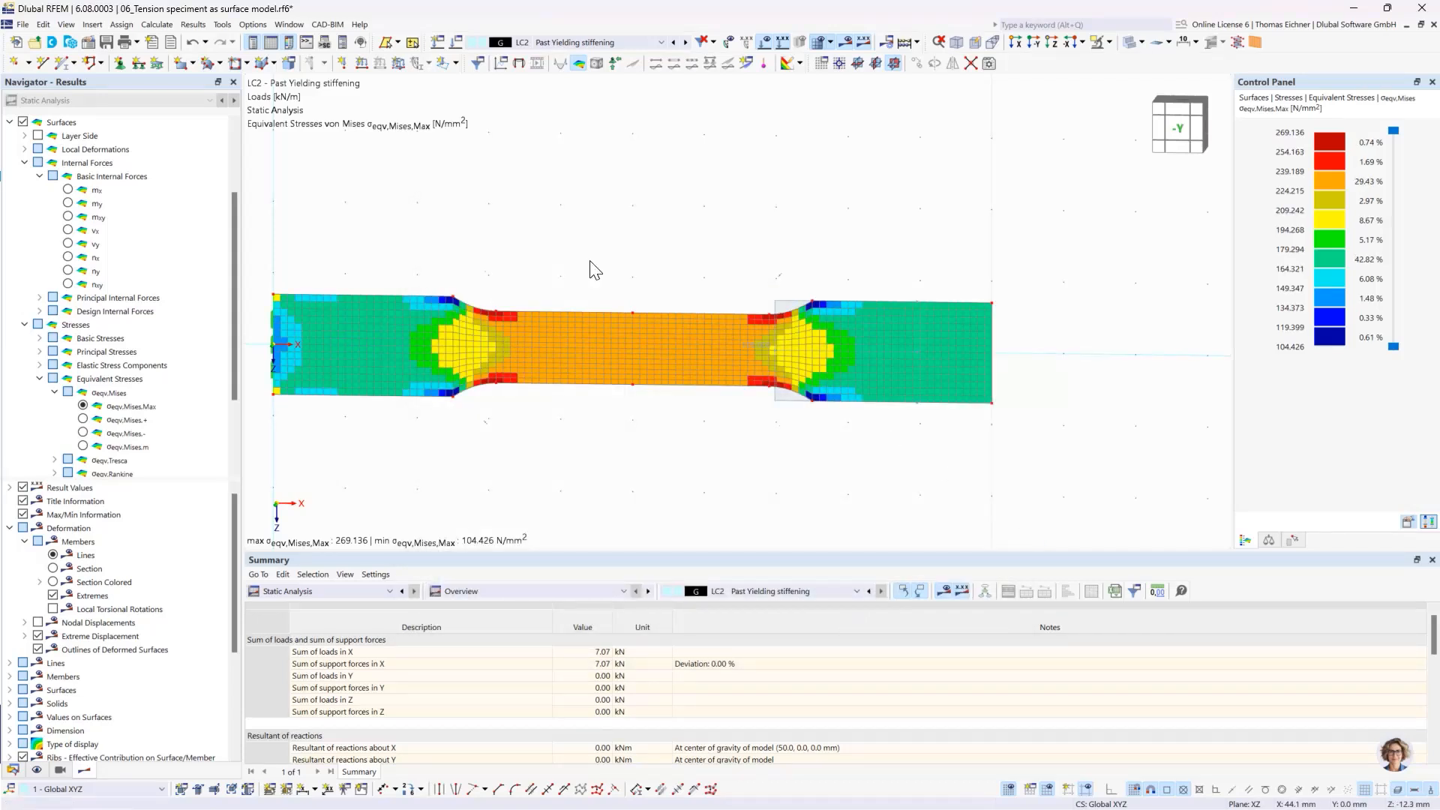
pyautogui.moveTo(533, 252); pyautogui.dragTo(588, 257, button='middle')
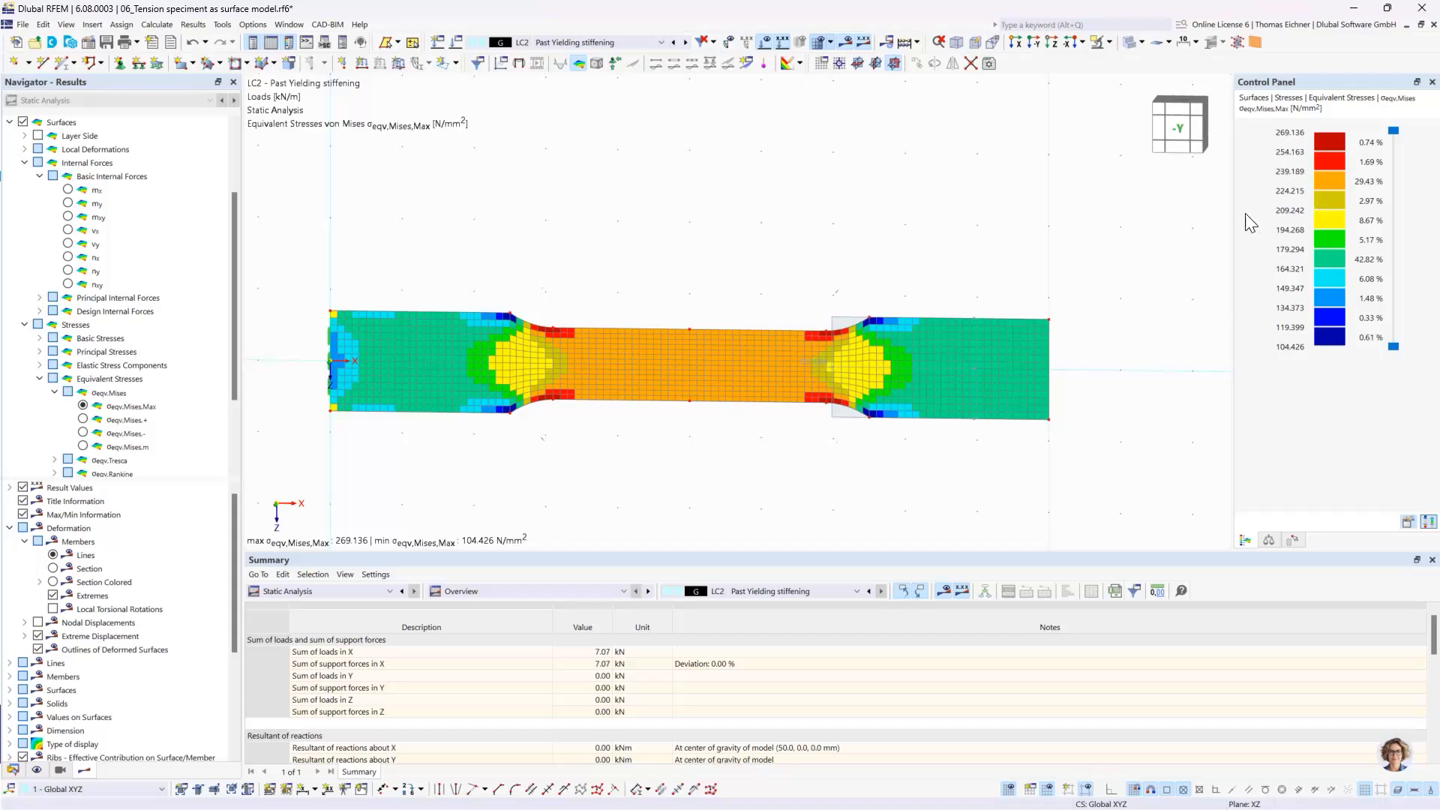
# Step: Set the von Mises stress color scale to refer to limits of 235.000 and 119.062 N/mm²
pyautogui.click(1408, 522)
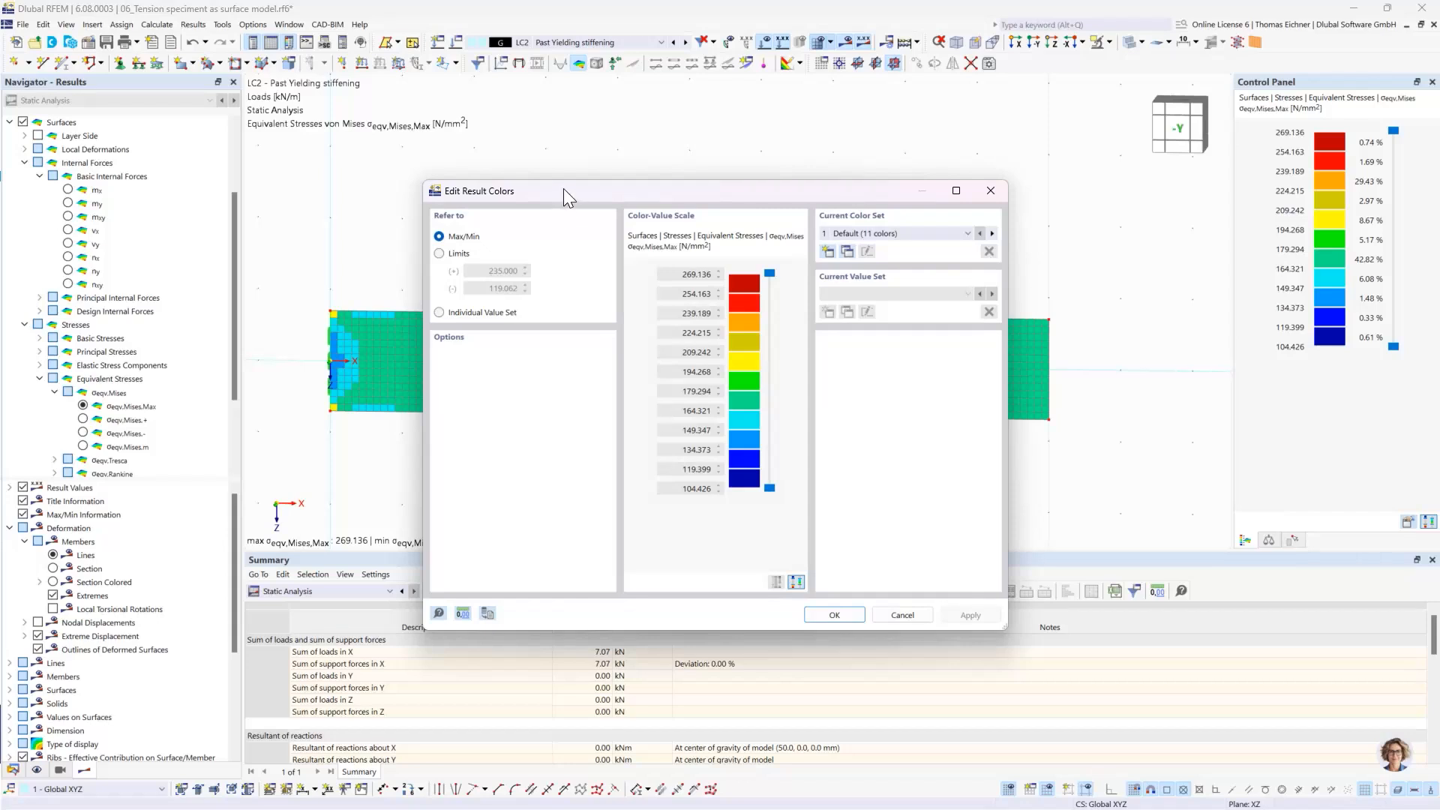
pyautogui.moveTo(564, 187); pyautogui.dragTo(595, 177)
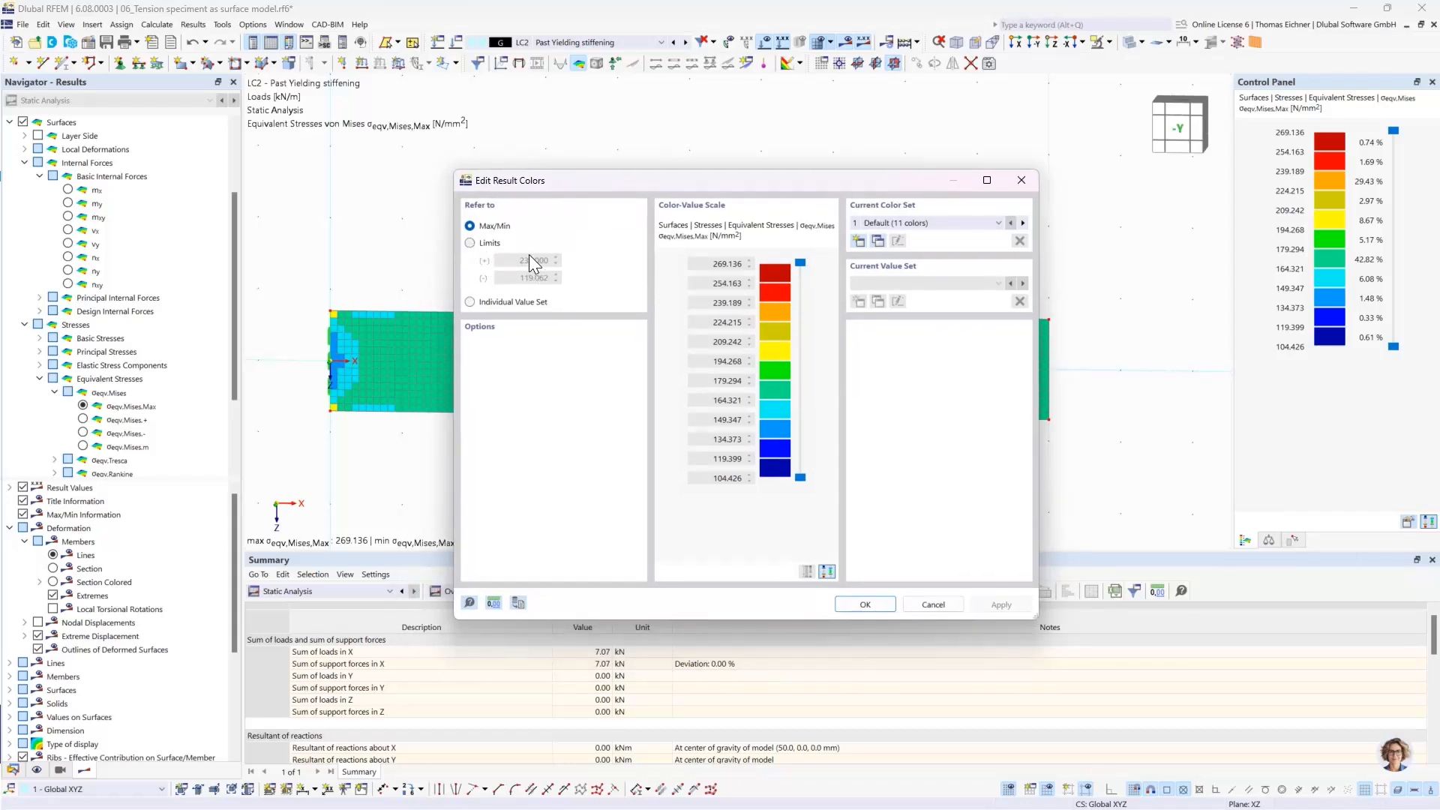
pyautogui.click(487, 243)
pyautogui.click(860, 603)
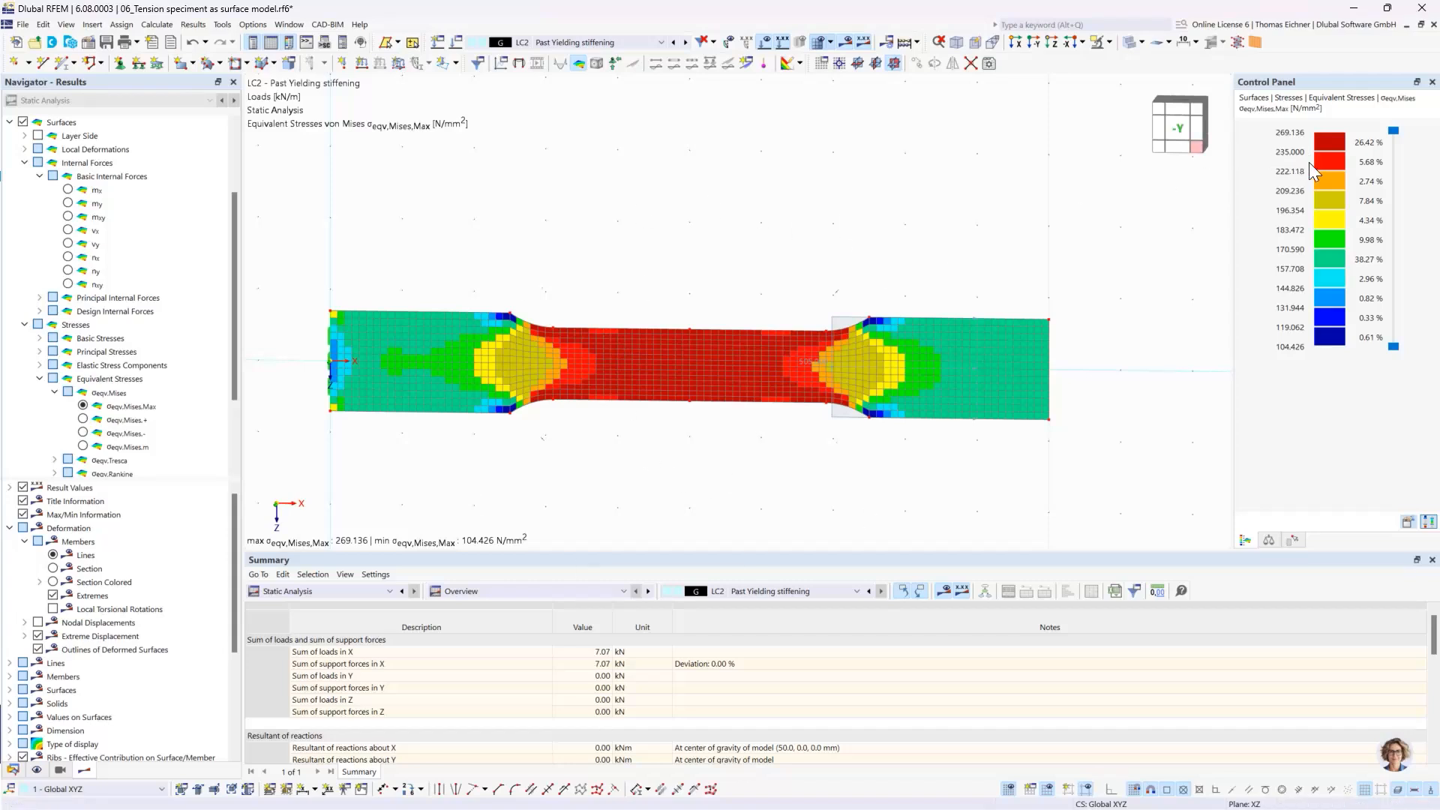
# Step: Examine where the LC2 von Mises stresses exceed the yield limit along the specimen's narrow section
pyautogui.scroll(2, 765, 405)
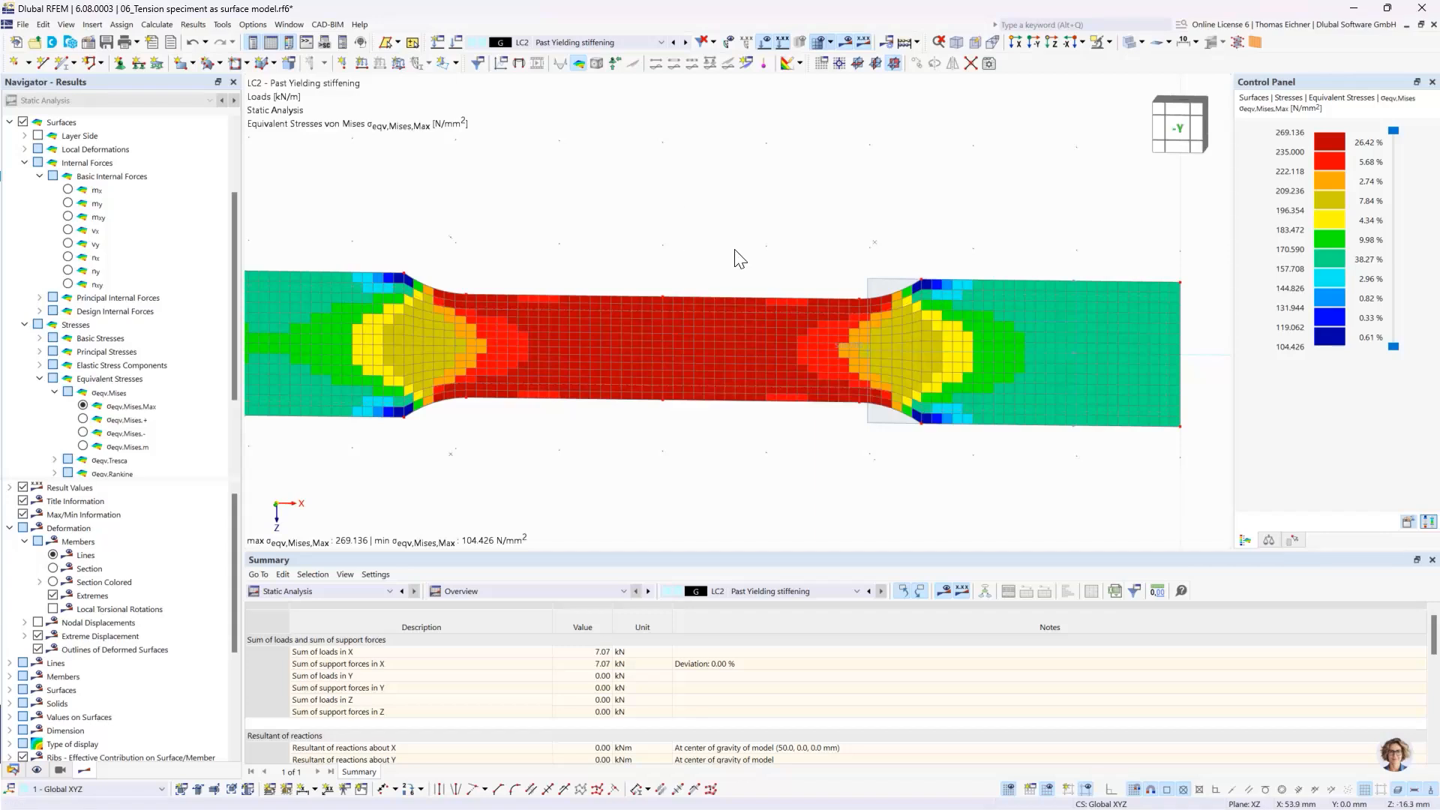
pyautogui.moveTo(736, 257); pyautogui.dragTo(817, 256, button='middle')
pyautogui.scroll(-1, 818, 256)
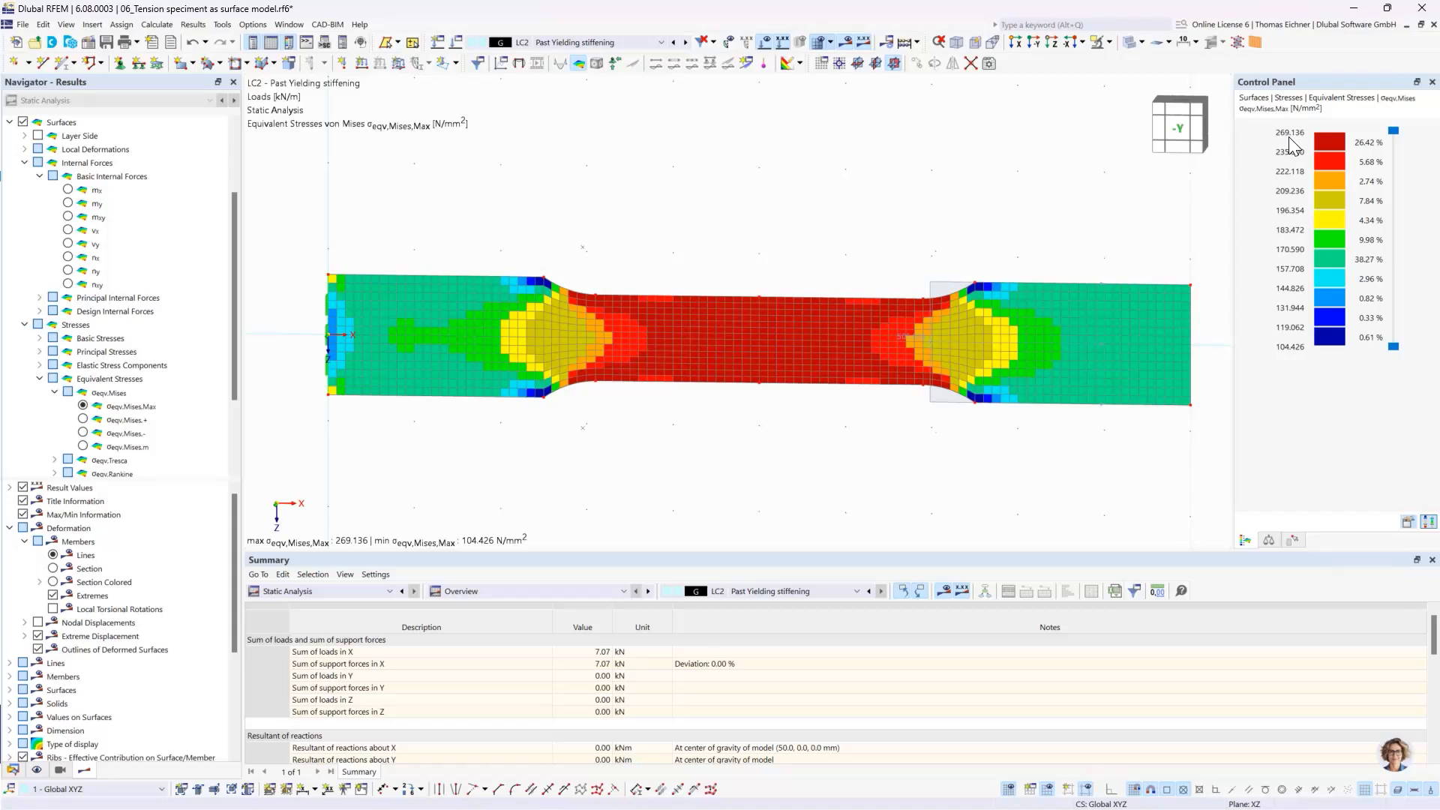
pyautogui.moveTo(1104, 188); pyautogui.dragTo(1046, 197, button='middle')
pyautogui.scroll(-2, 1046, 198)
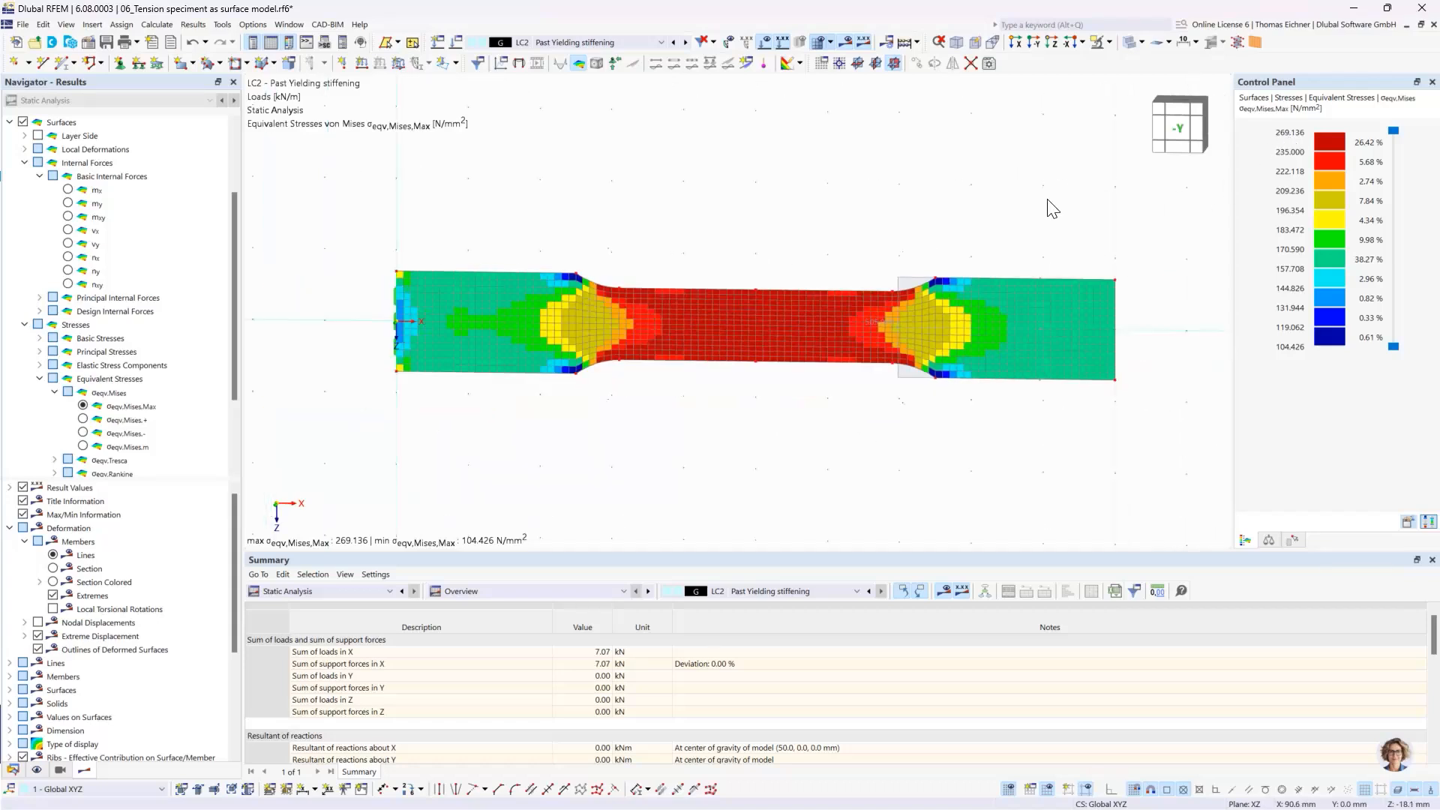
pyautogui.moveTo(926, 210); pyautogui.dragTo(890, 249, button='middle')
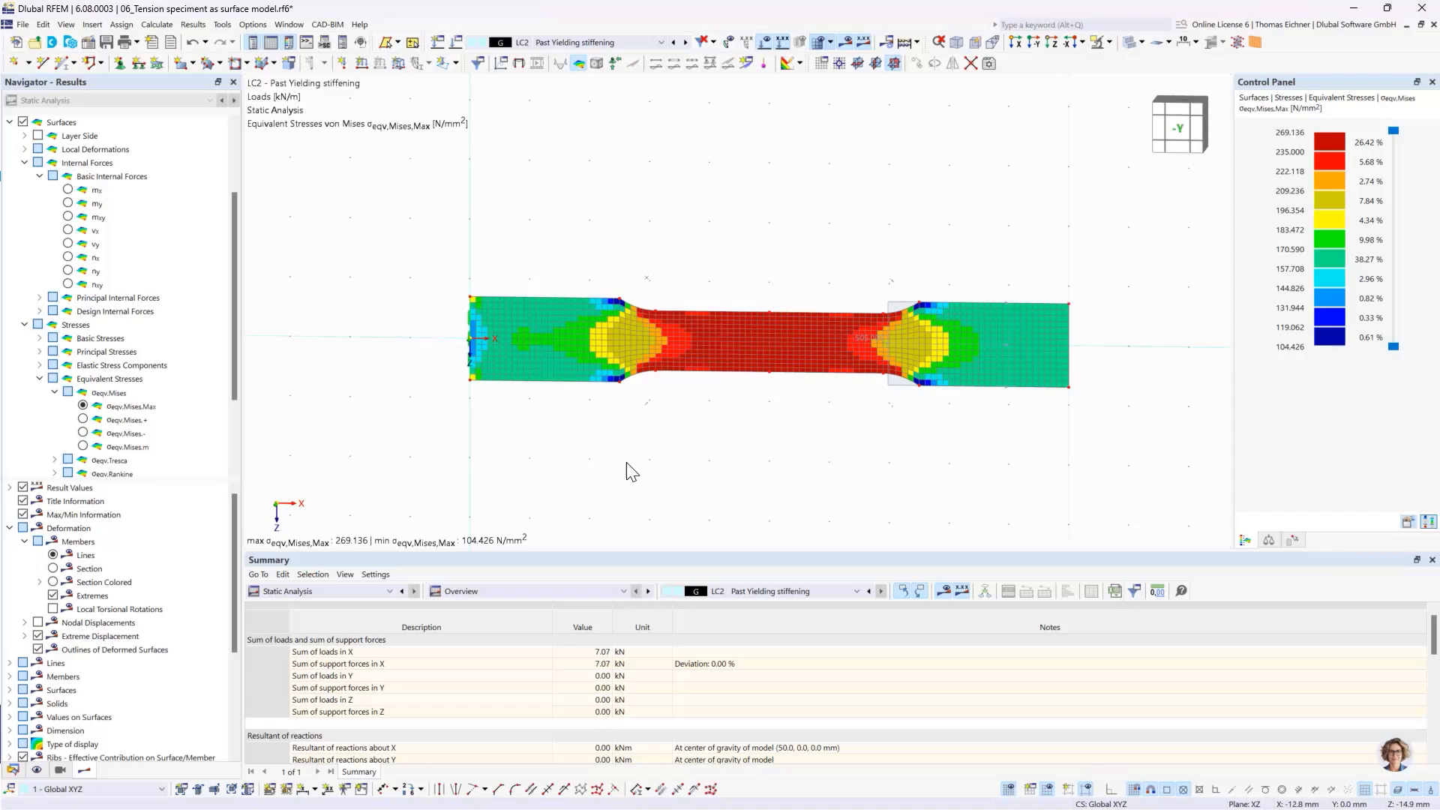
# Step: Set the result smoothing for surfaces to Continuous within surfaces
pyautogui.scroll(1, 547, 348)
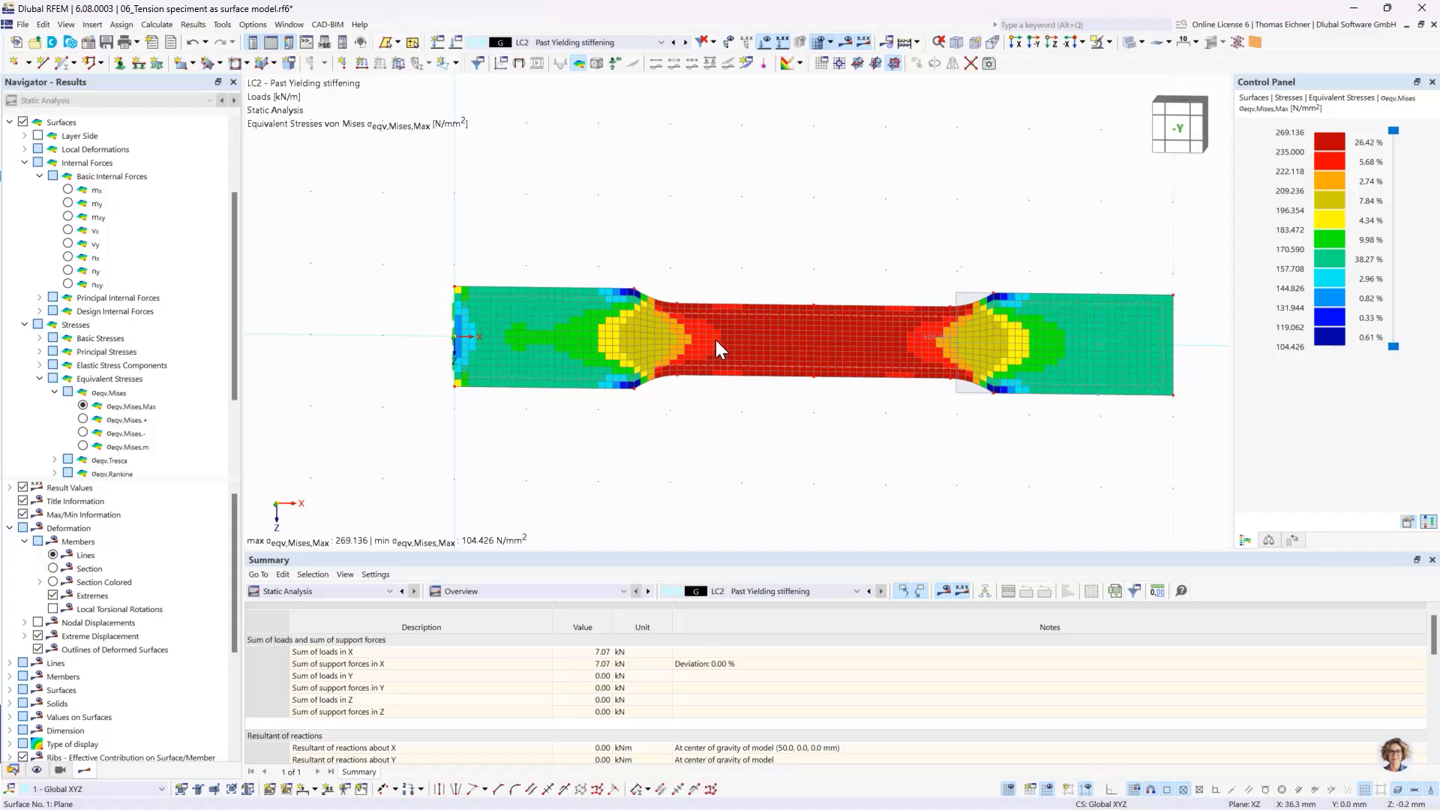
pyautogui.scroll(1, 704, 321)
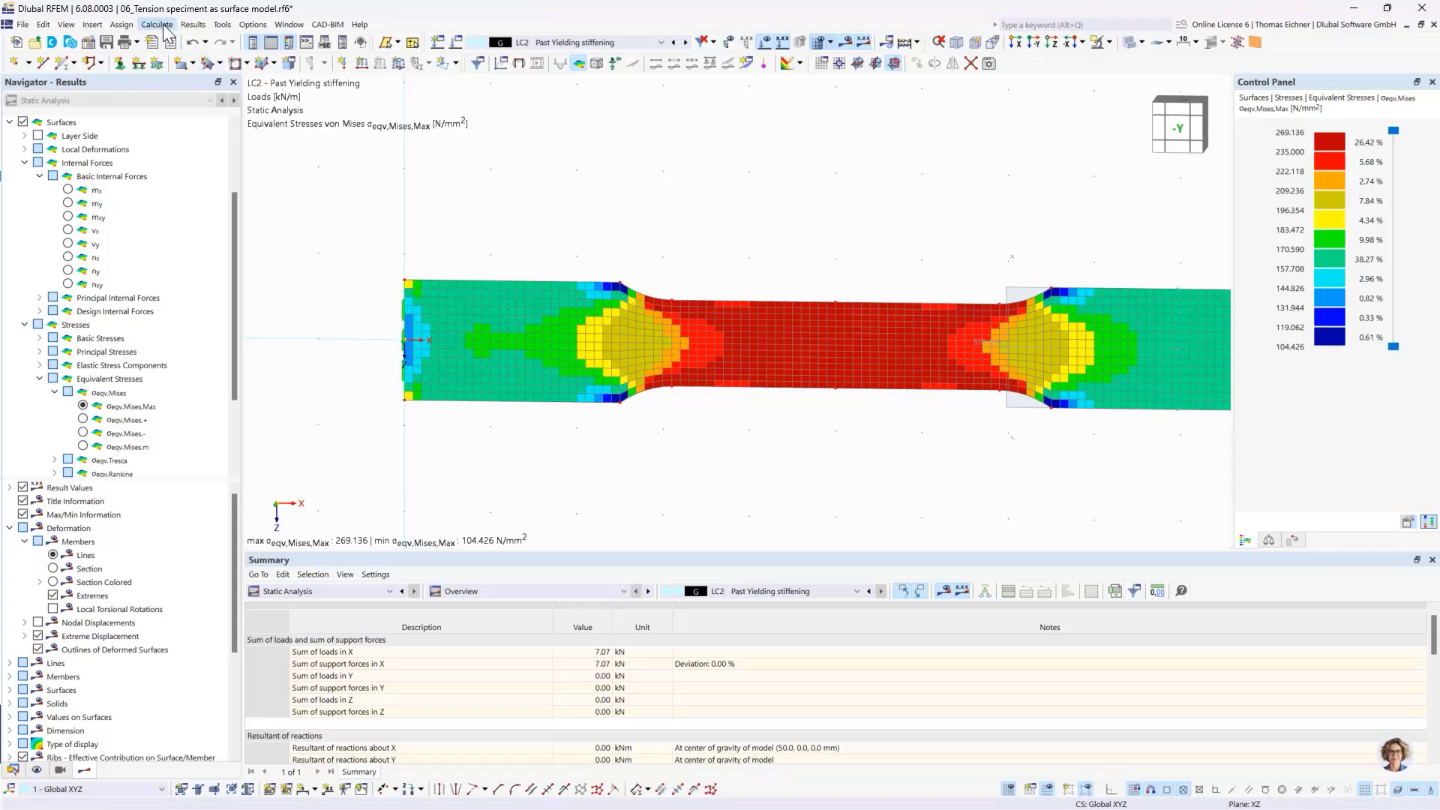
pyautogui.click(193, 28)
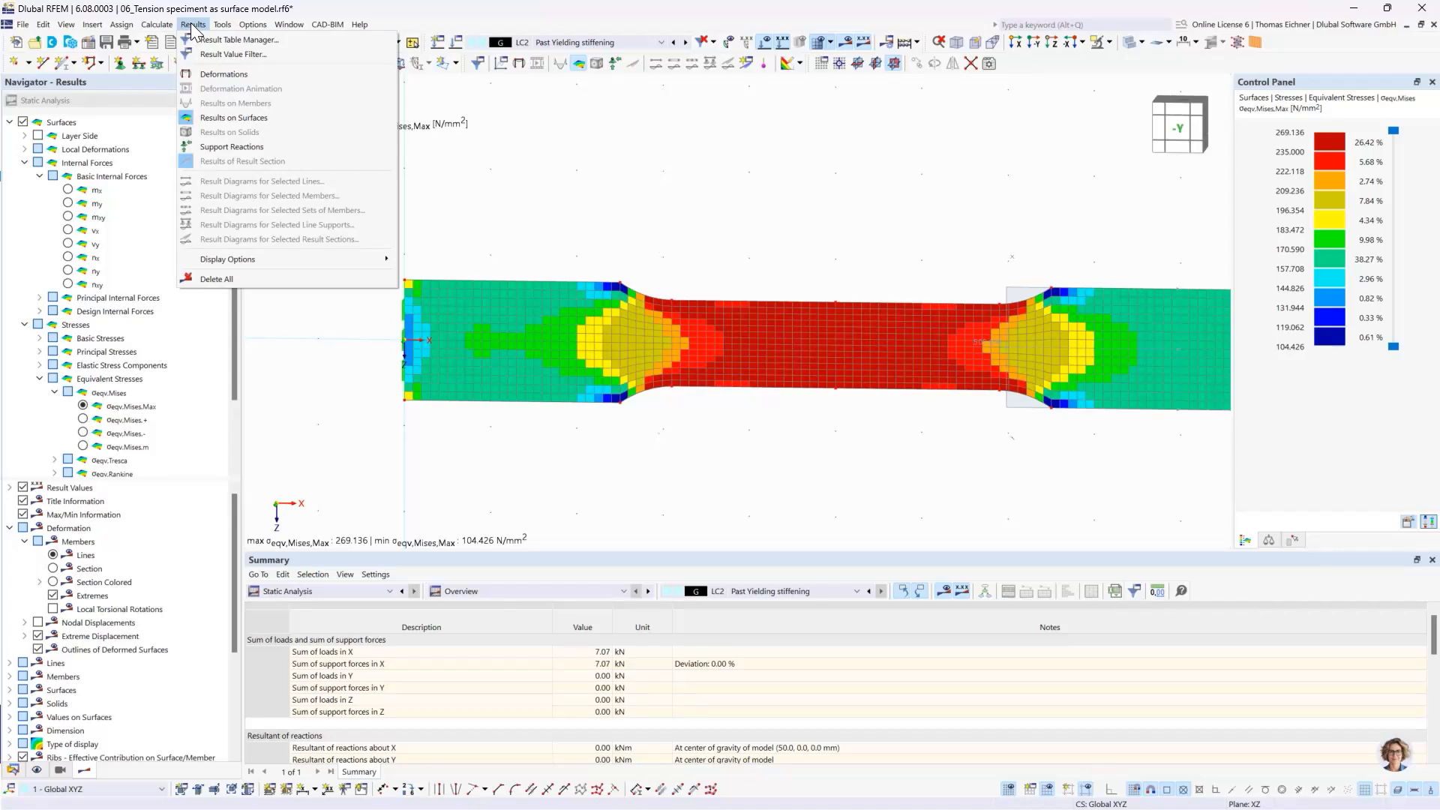
pyautogui.moveTo(150, 26)
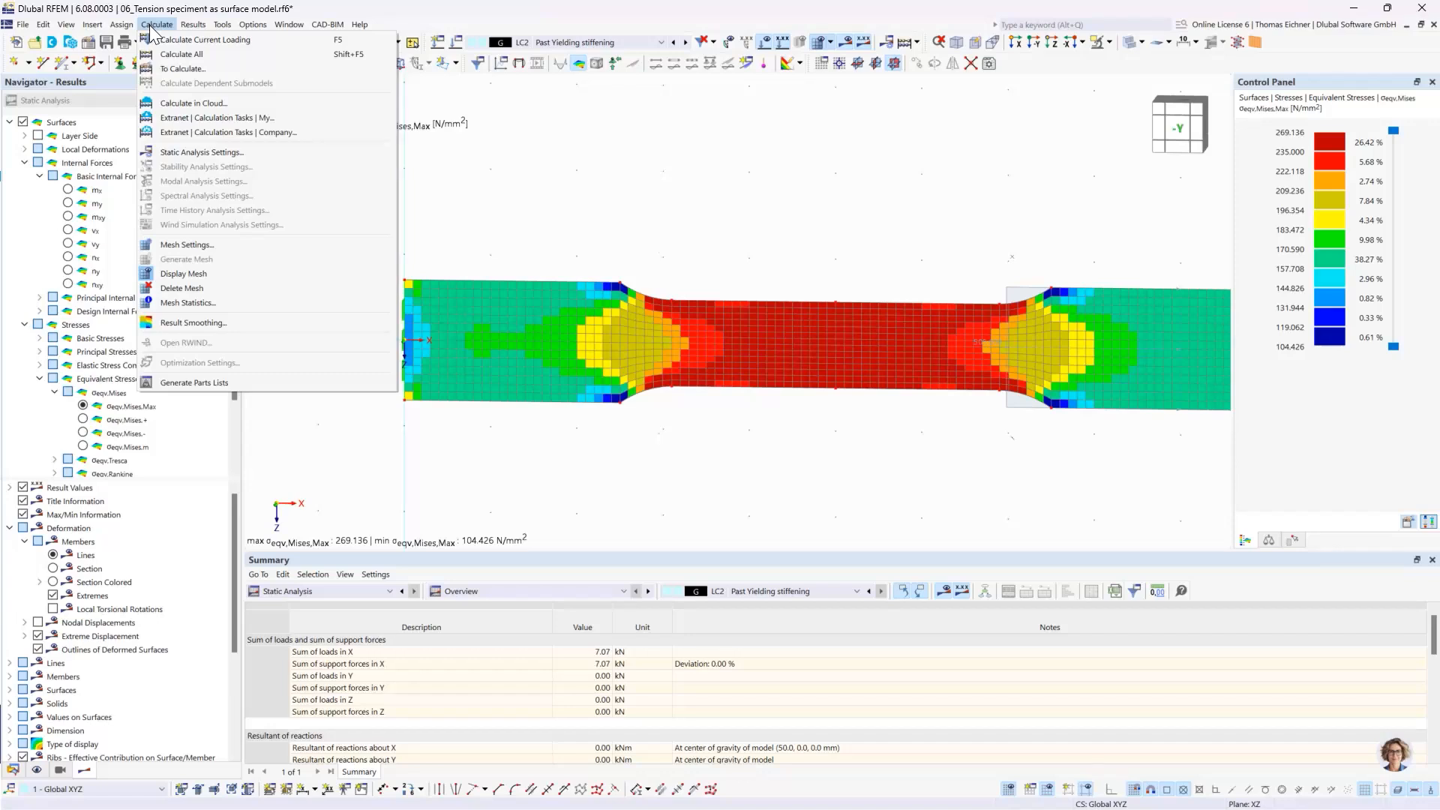
pyautogui.click(174, 327)
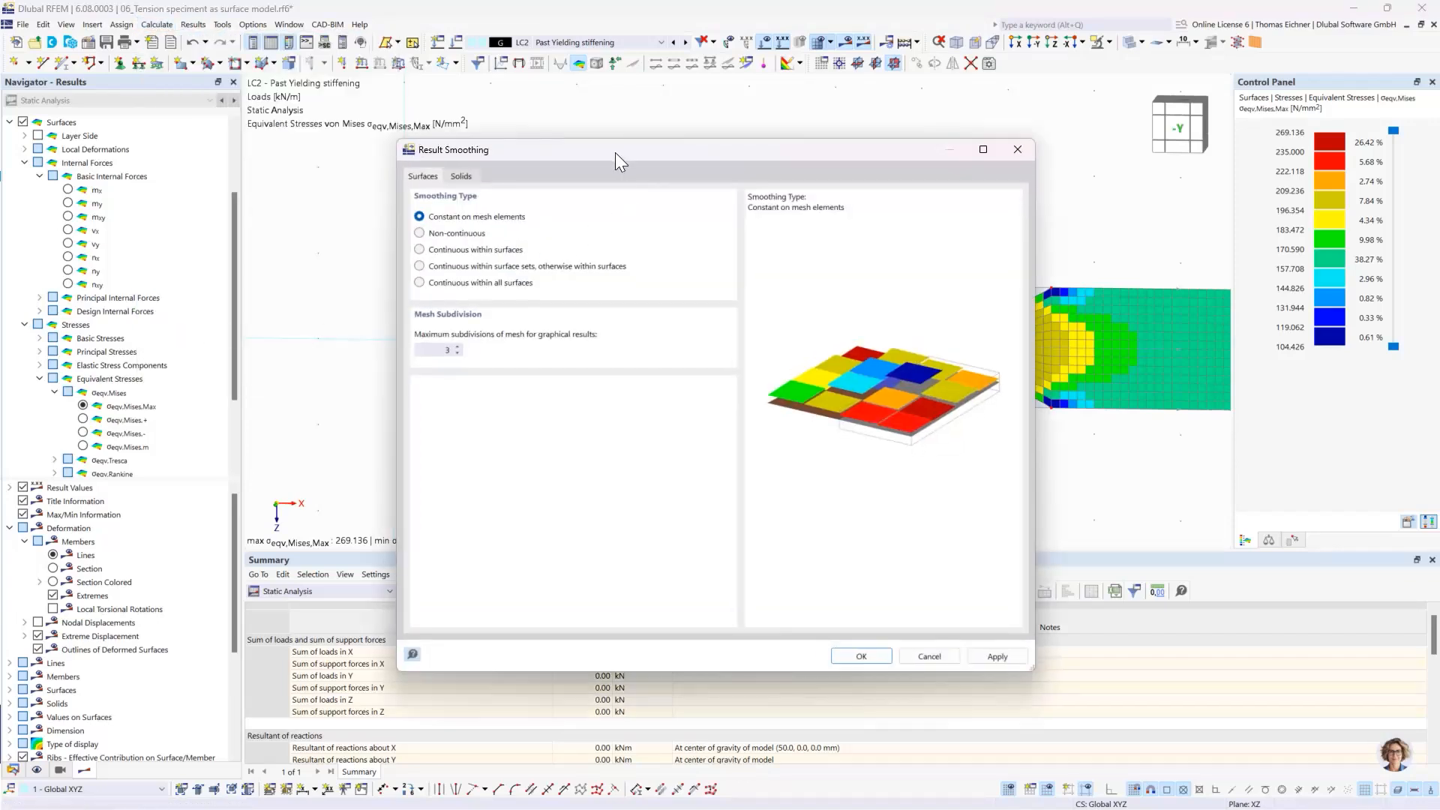
pyautogui.moveTo(630, 218); pyautogui.dragTo(716, 446)
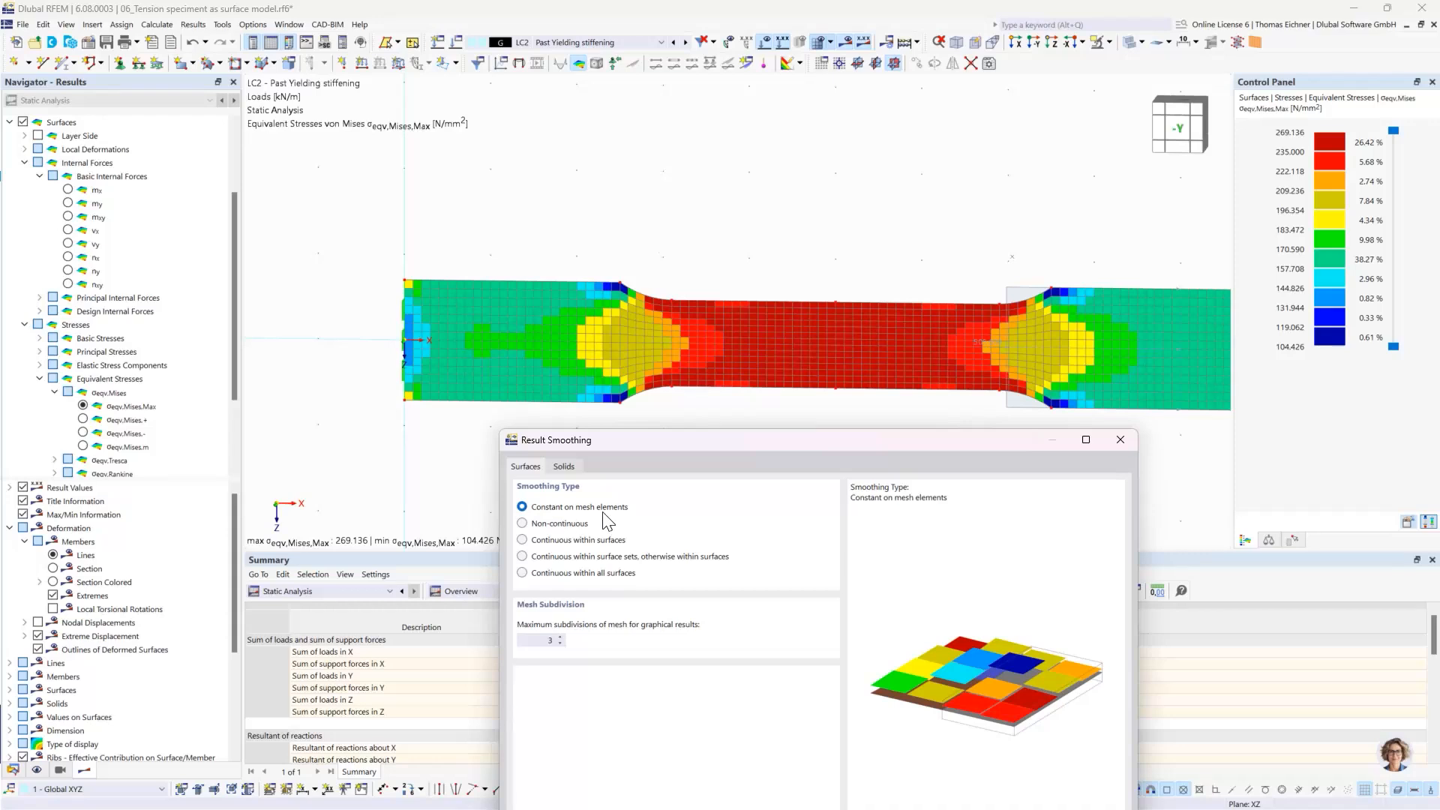
pyautogui.click(539, 540)
pyautogui.moveTo(666, 449); pyautogui.dragTo(585, 273)
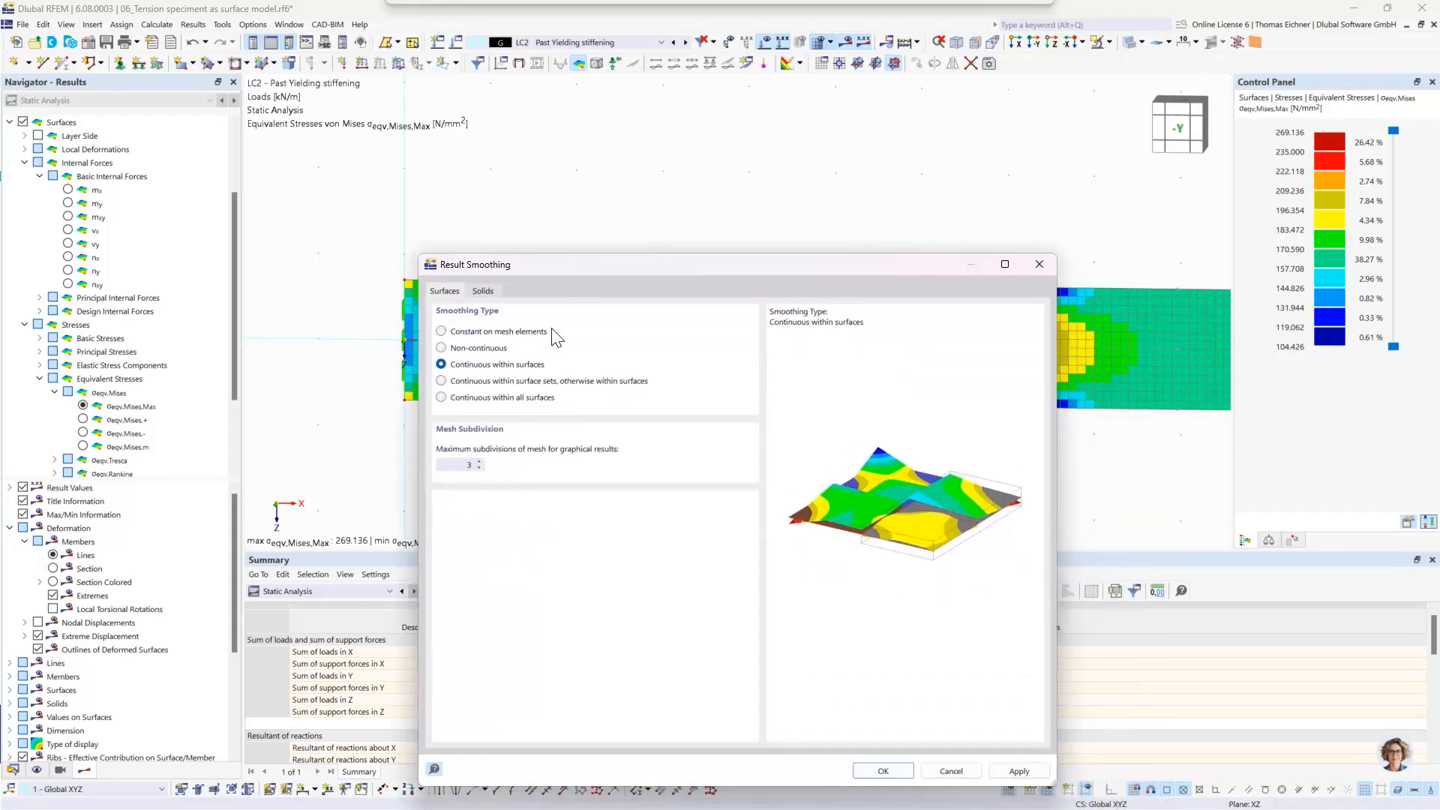
pyautogui.click(887, 770)
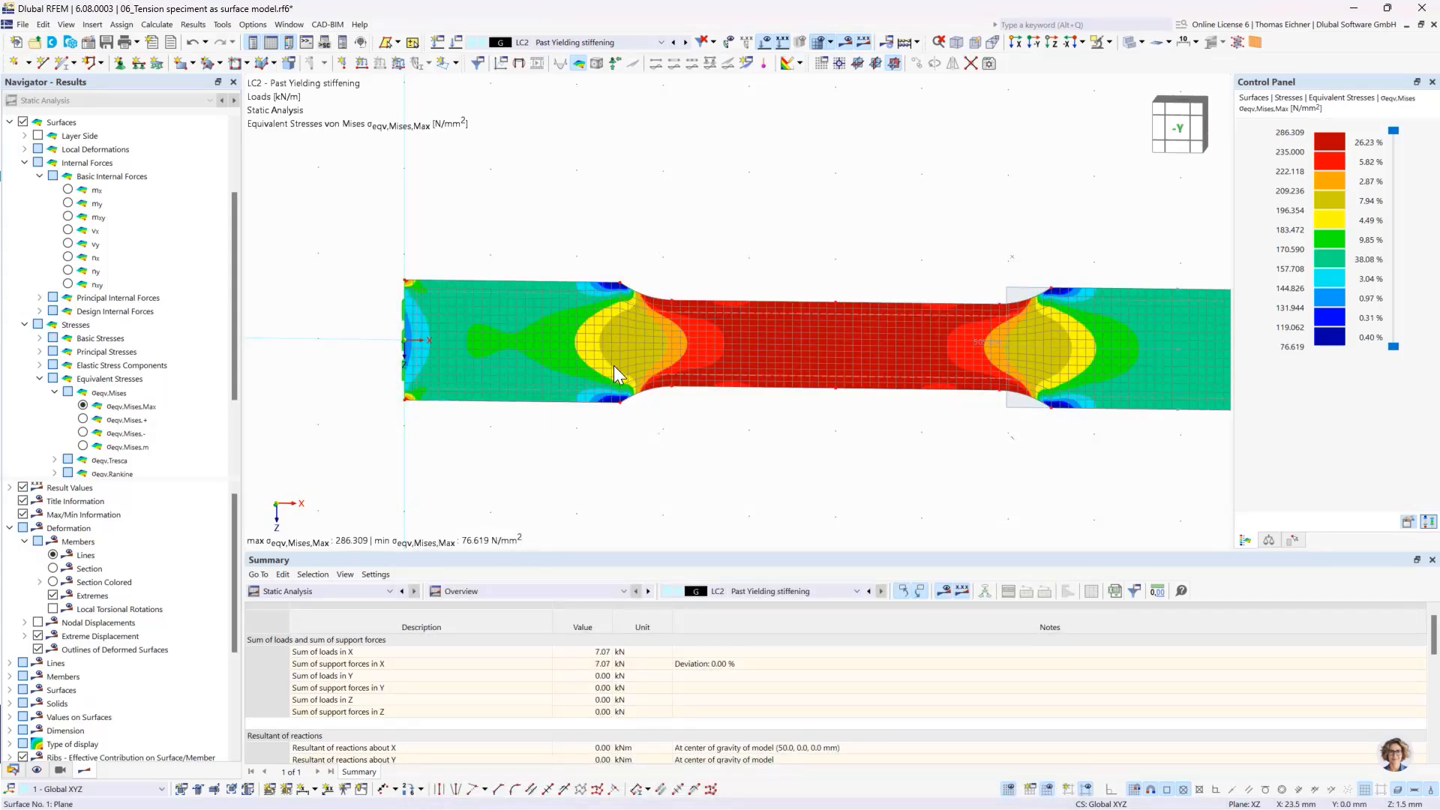
# Step: Set the surface result smoothing back to Constant on mesh elements
pyautogui.rightClick(629, 381)
pyautogui.press('Escape')
pyautogui.click(193, 25)
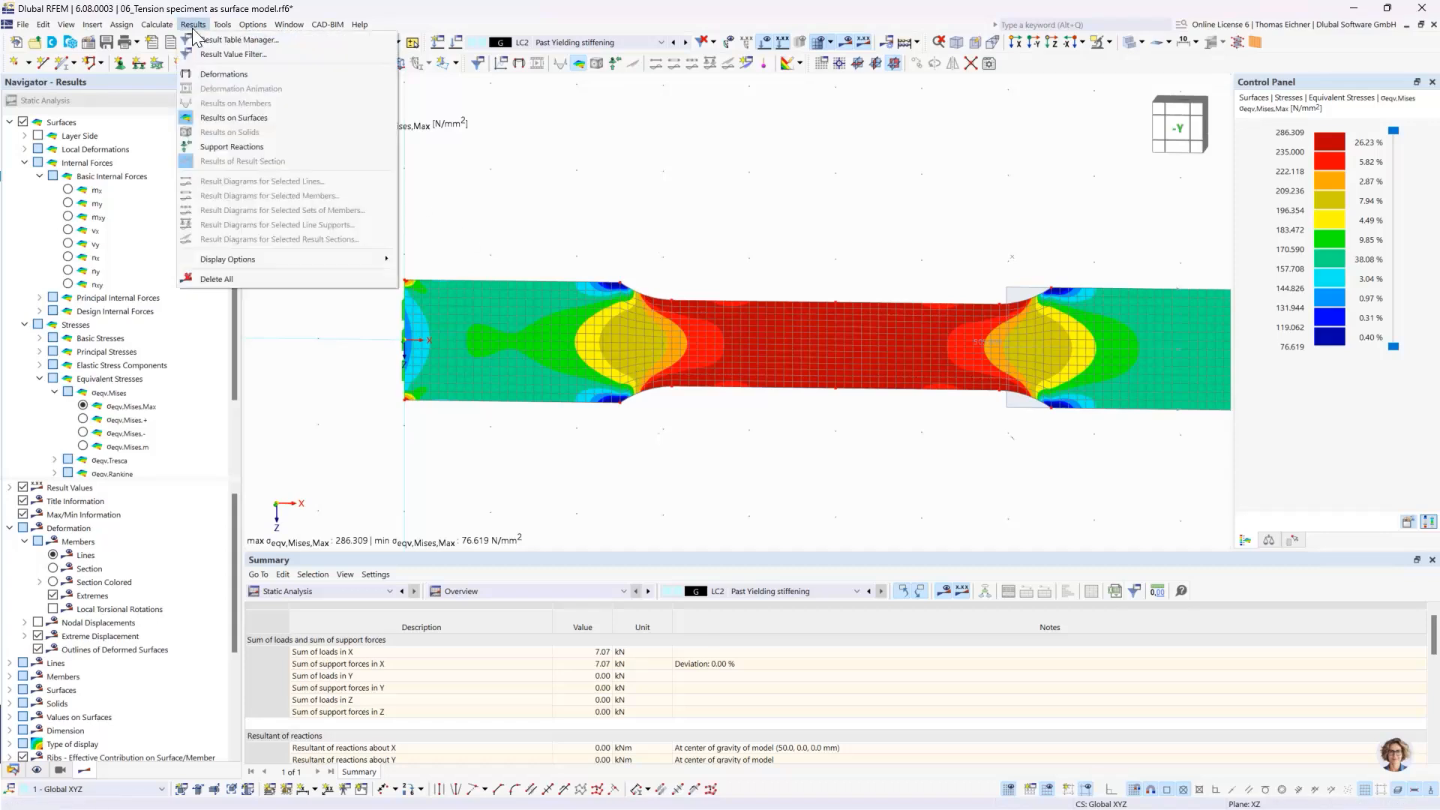
pyautogui.moveTo(157, 25)
pyautogui.click(191, 323)
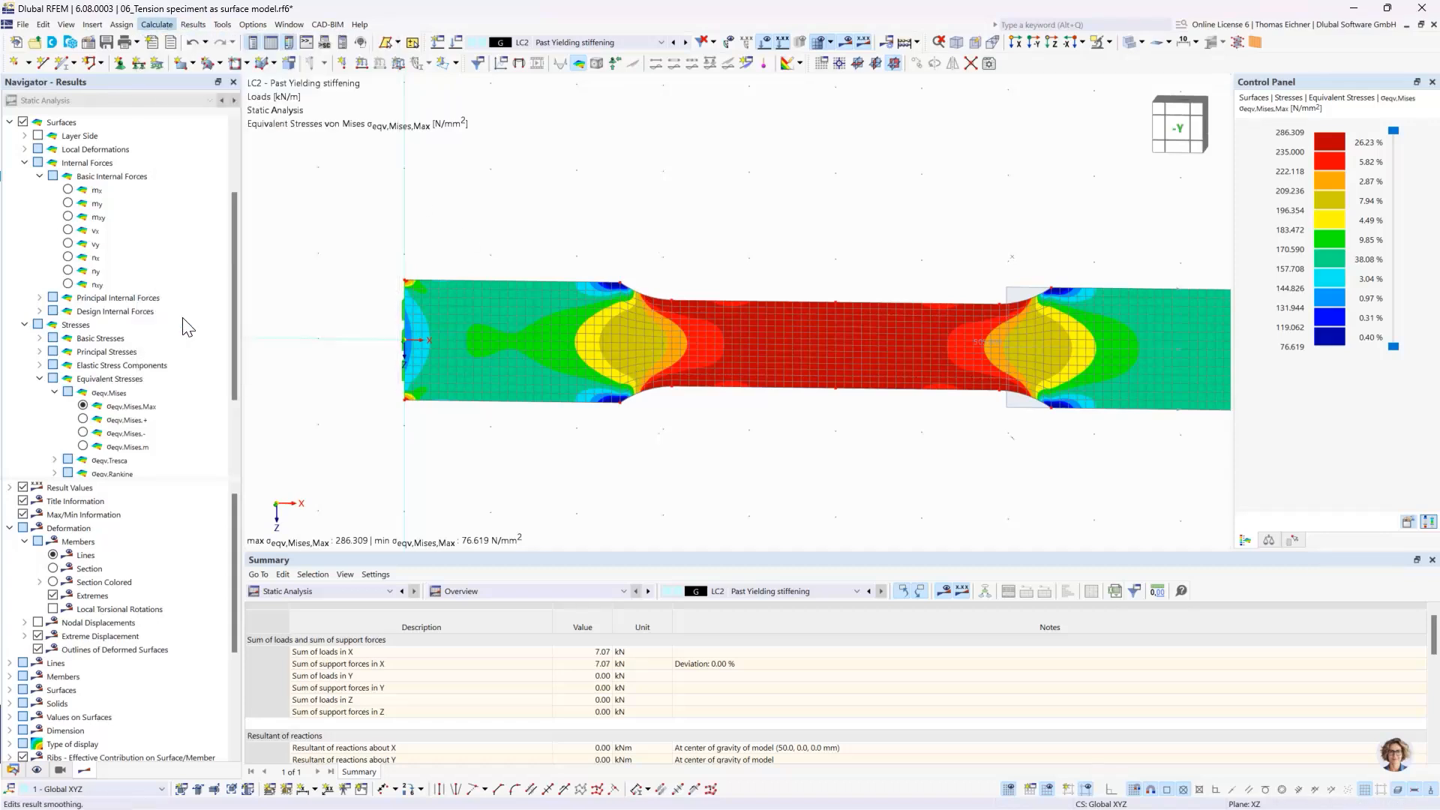
pyautogui.click(420, 218)
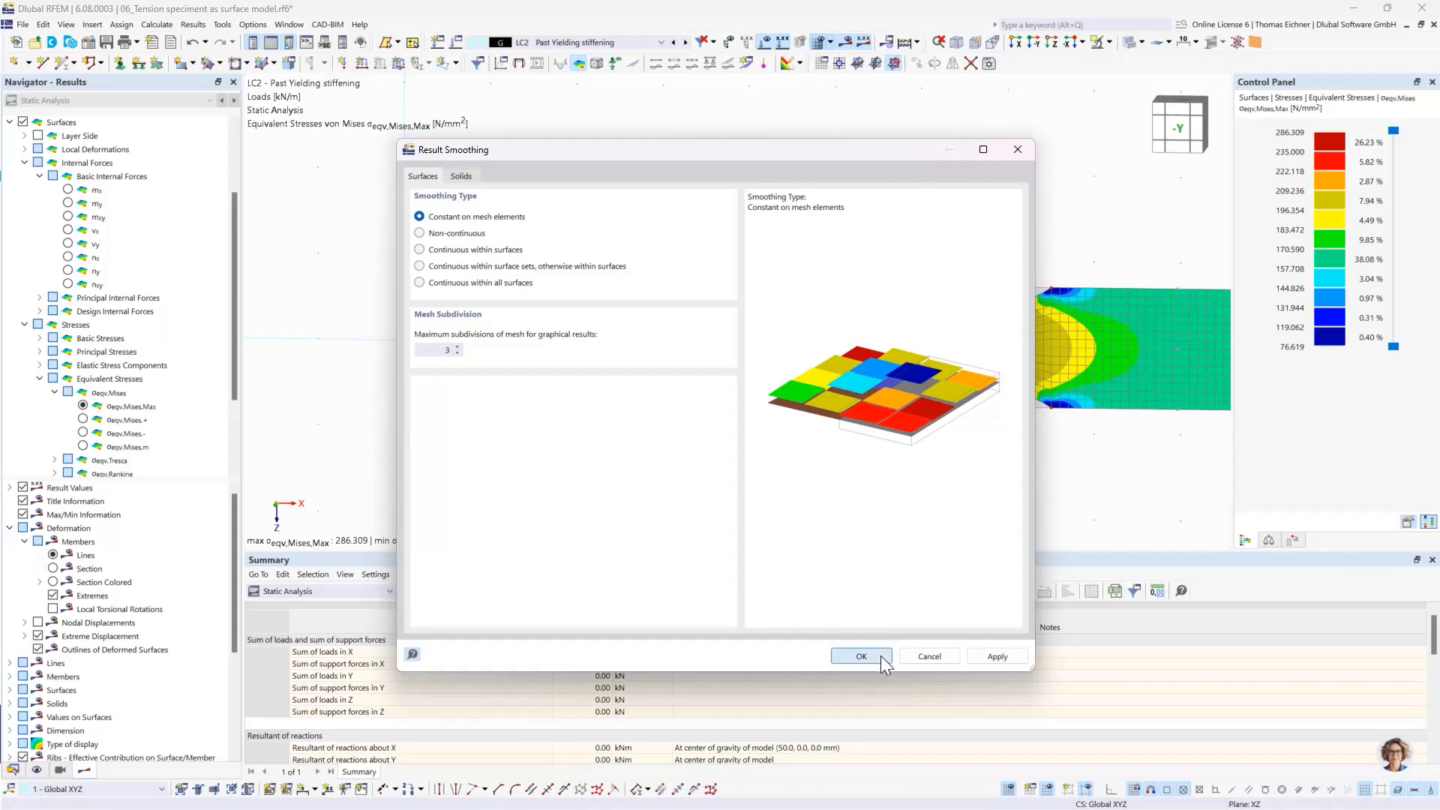
pyautogui.click(862, 656)
# Step: Edit surface 1 of the specimen and change the material of its thickness to 3 - S235 | Isotropic | Plastic (Surfaces/Solids)
pyautogui.moveTo(874, 489); pyautogui.dragTo(762, 489, button='middle')
pyautogui.scroll(-1, 763, 489)
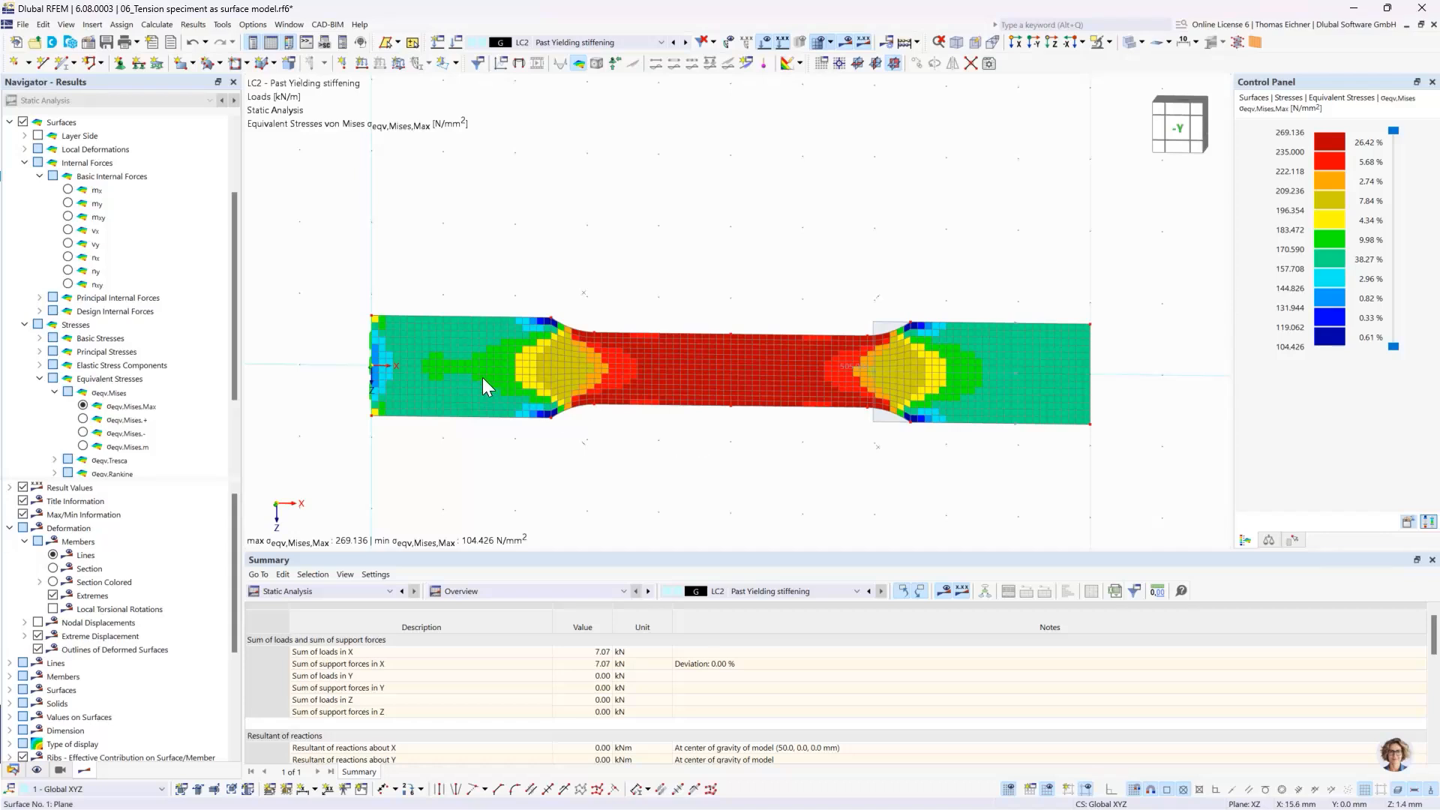
pyautogui.doubleClick(475, 398)
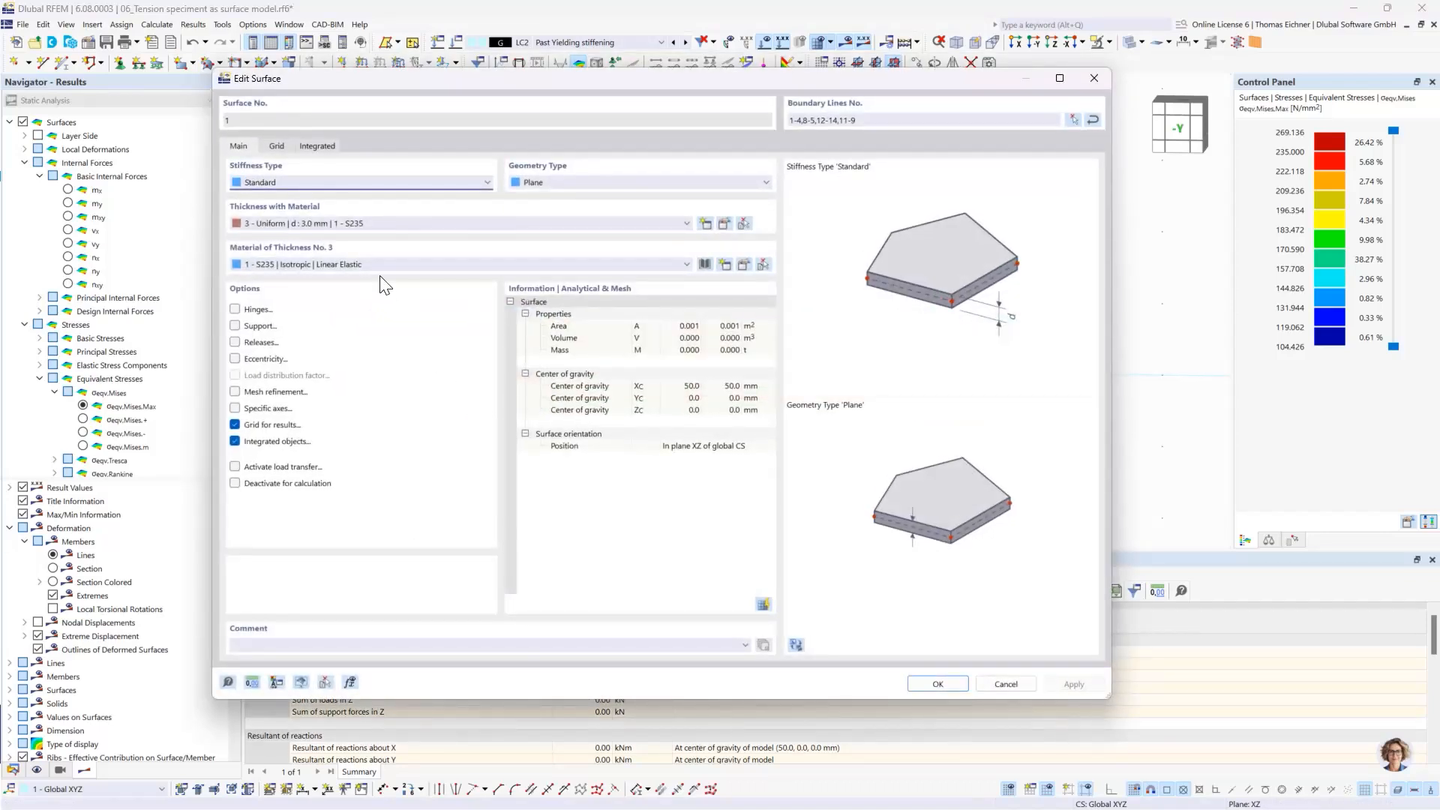
pyautogui.click(371, 259)
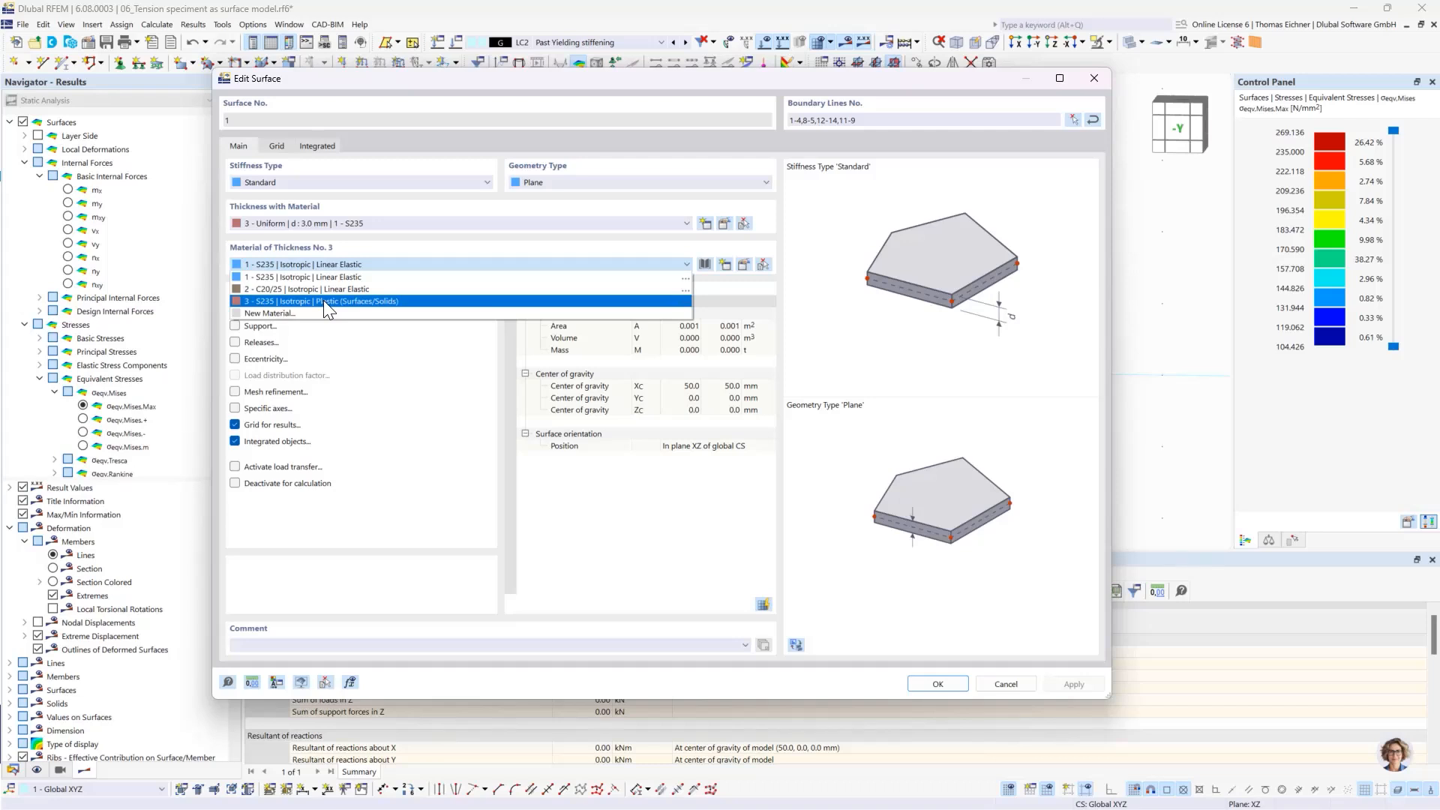
pyautogui.click(323, 301)
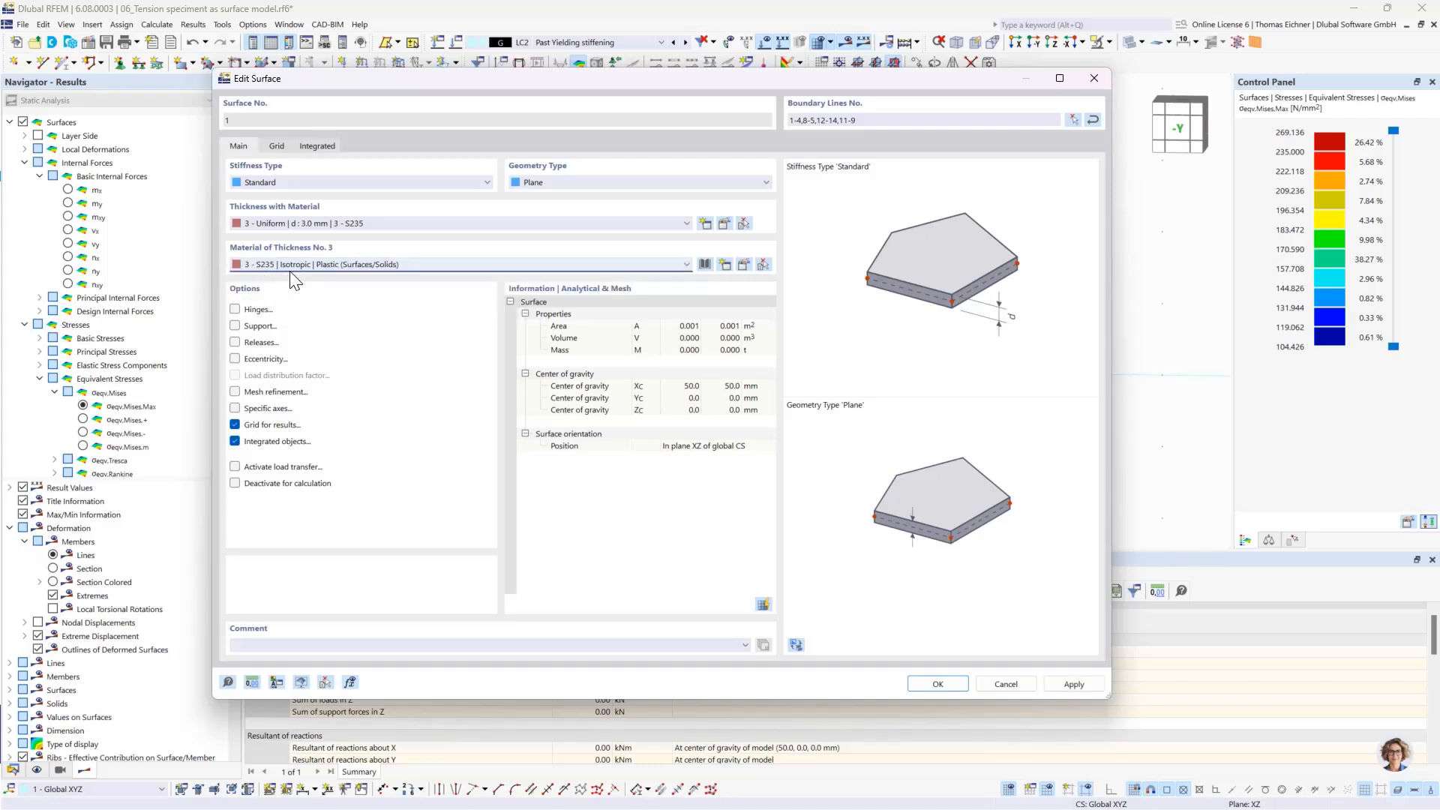
# Step: Review the plastic S235 material's failure hypothesis, diagram type, modulus of elasticity and yield strengths, and accept the surface edit
pyautogui.click(743, 265)
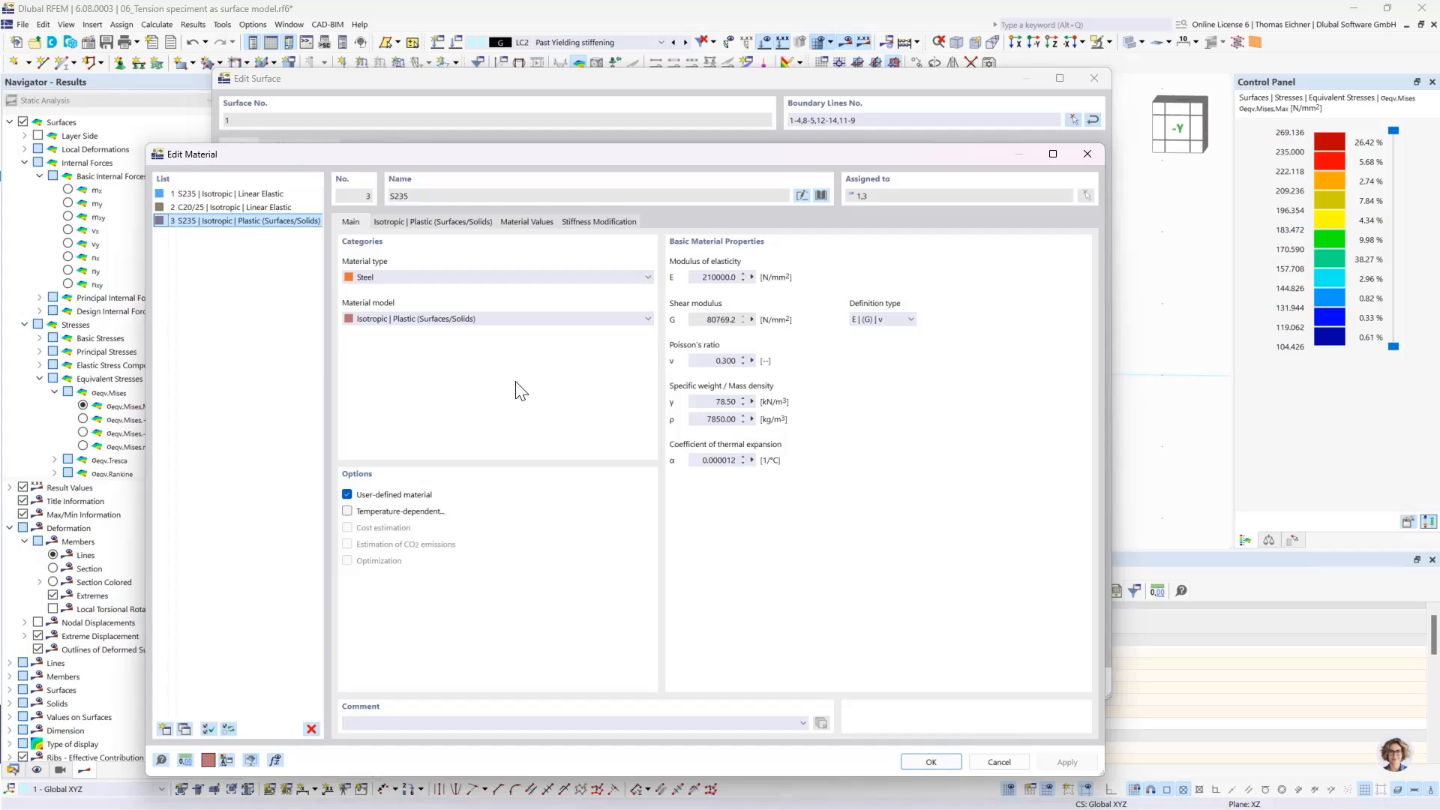
pyautogui.click(439, 222)
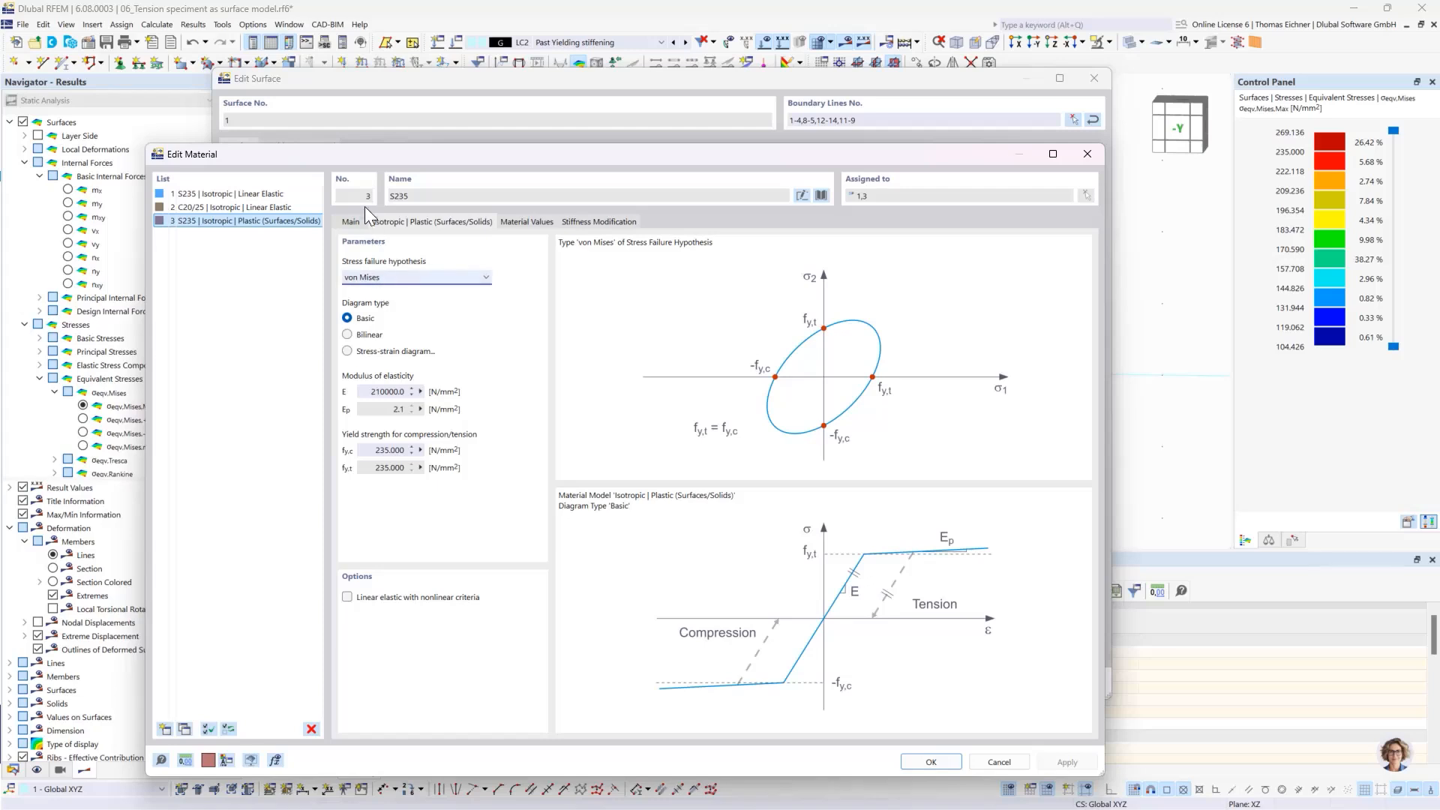
pyautogui.moveTo(362, 160); pyautogui.dragTo(435, 169)
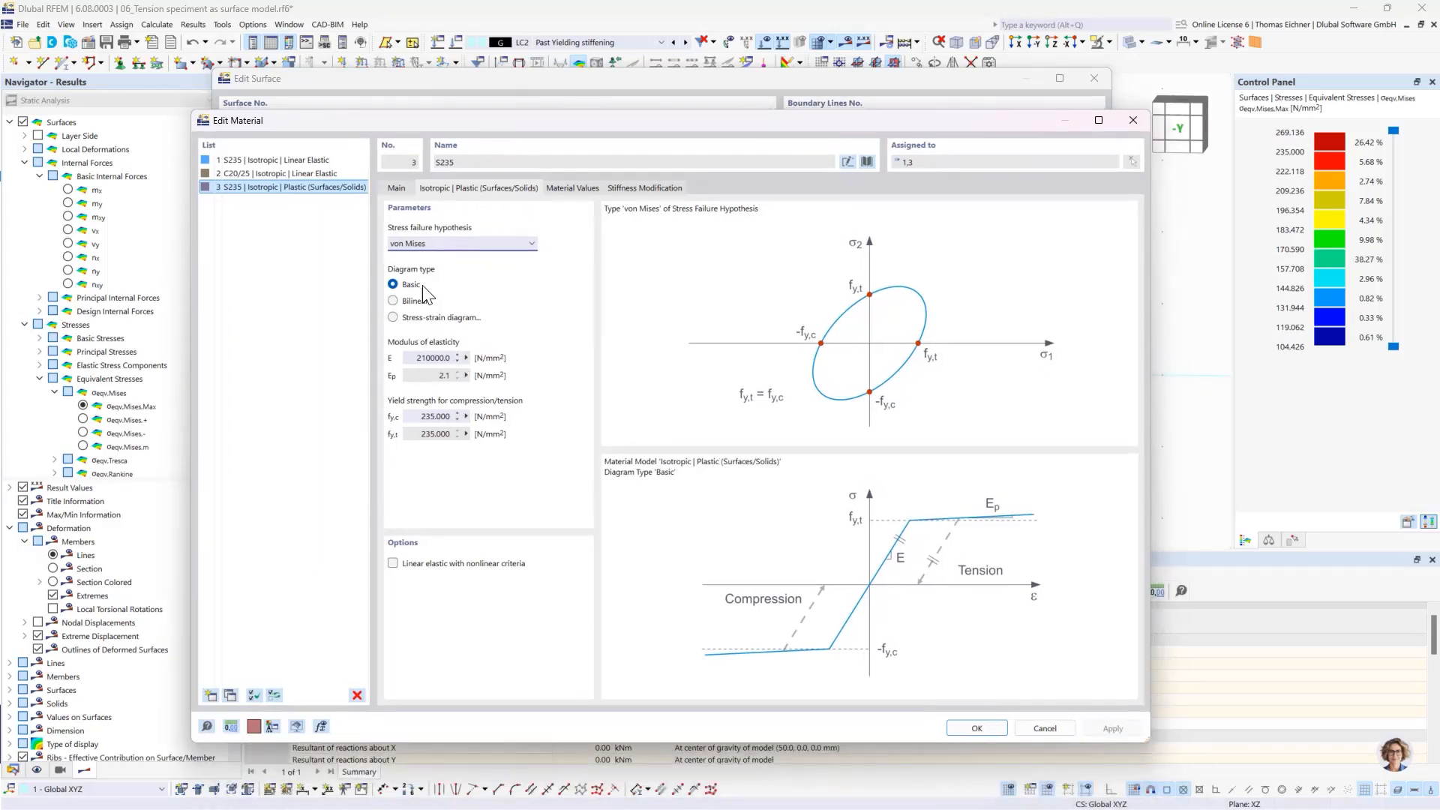
pyautogui.click(419, 417)
pyautogui.click(417, 433)
pyautogui.click(424, 359)
pyautogui.click(976, 728)
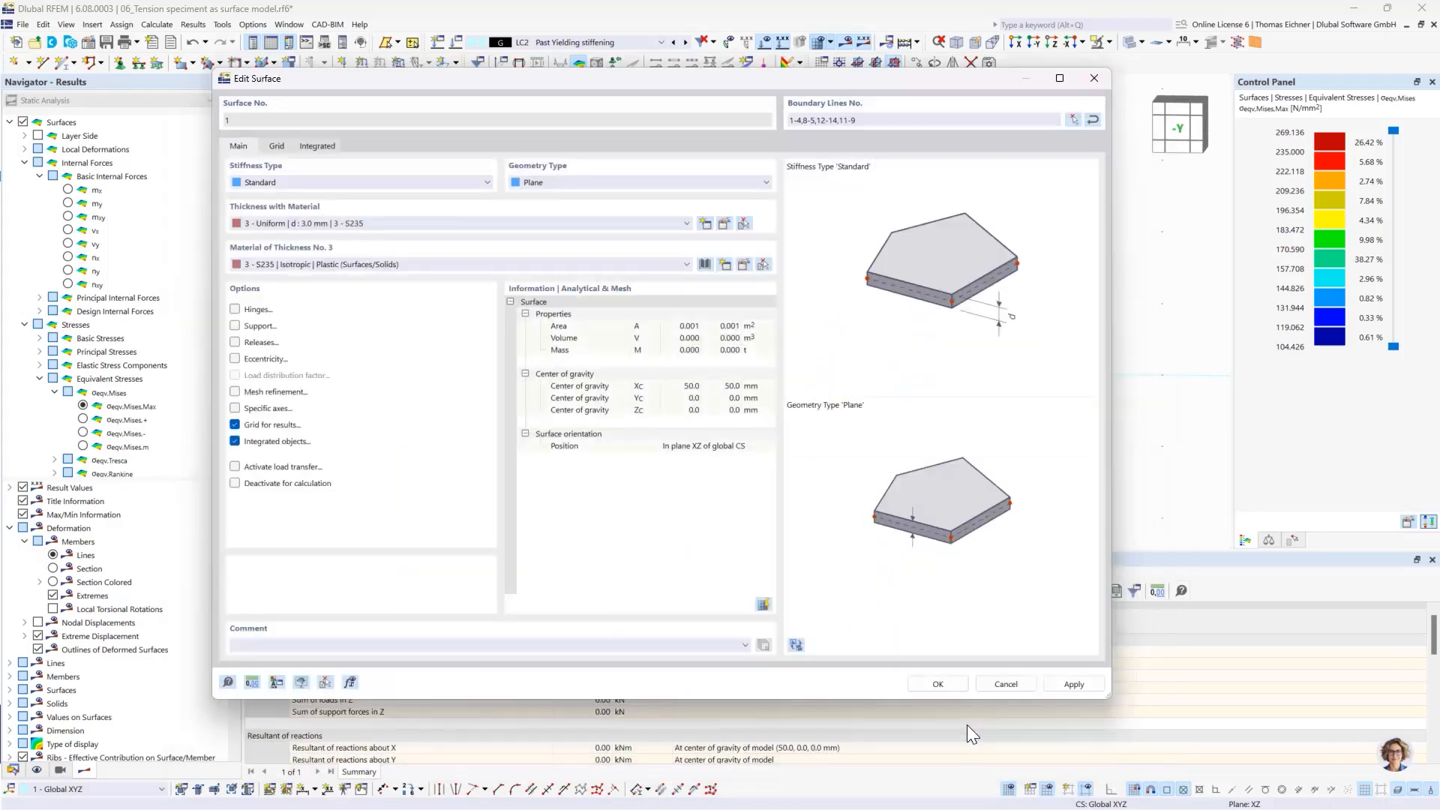
pyautogui.click(937, 683)
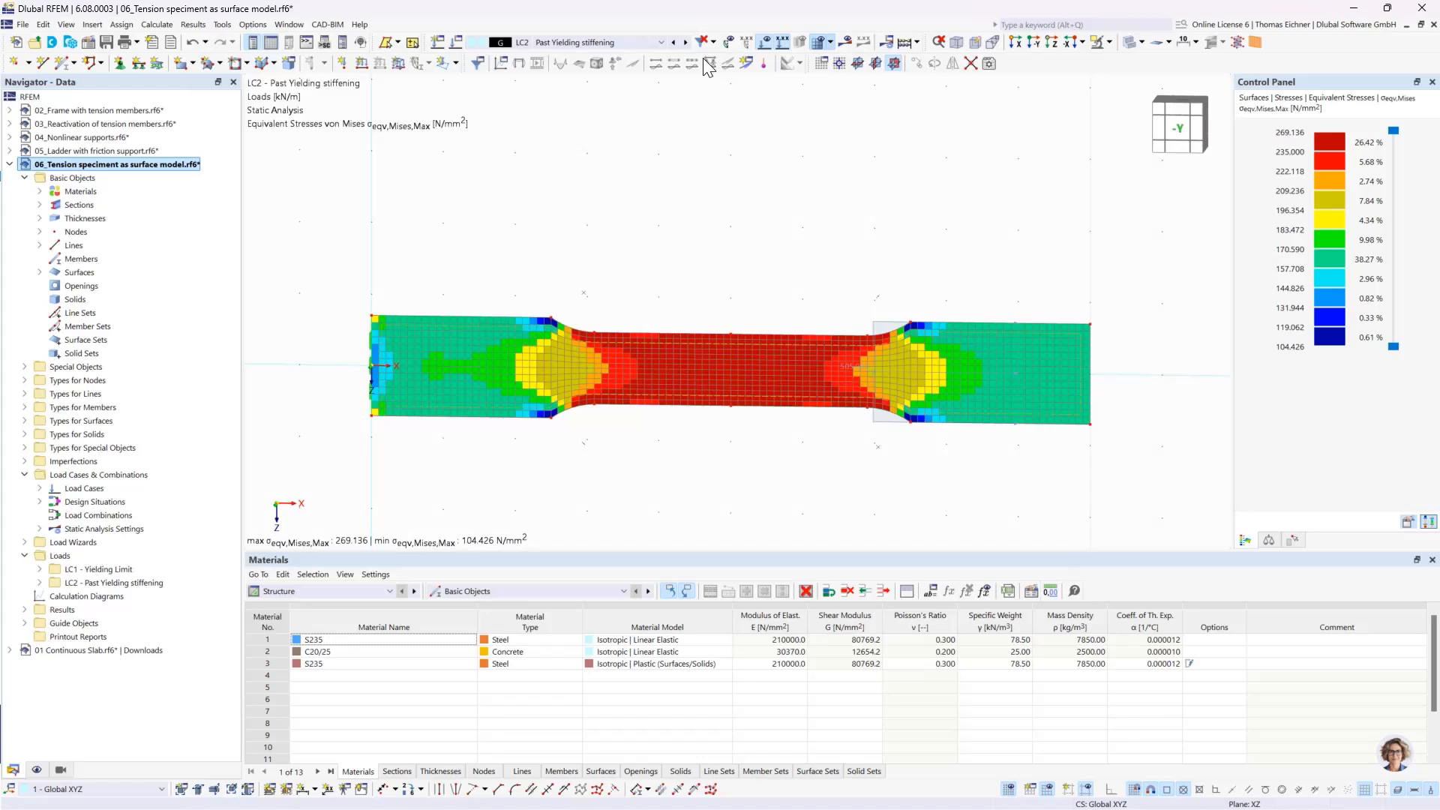
# Step: Switch to load case LC1 - Yielding Limit and calculate its results with the plastic material
pyautogui.click(673, 42)
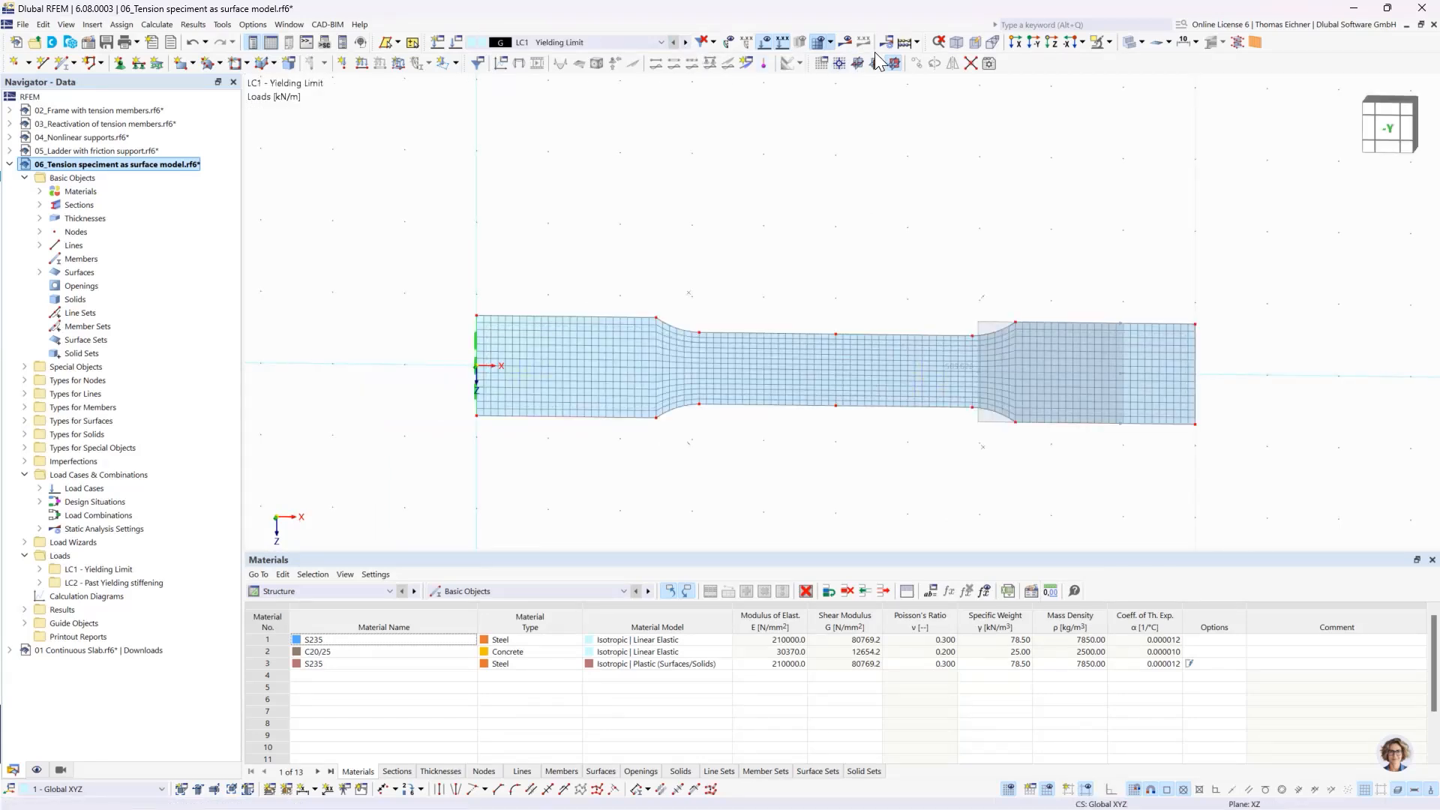
pyautogui.click(906, 42)
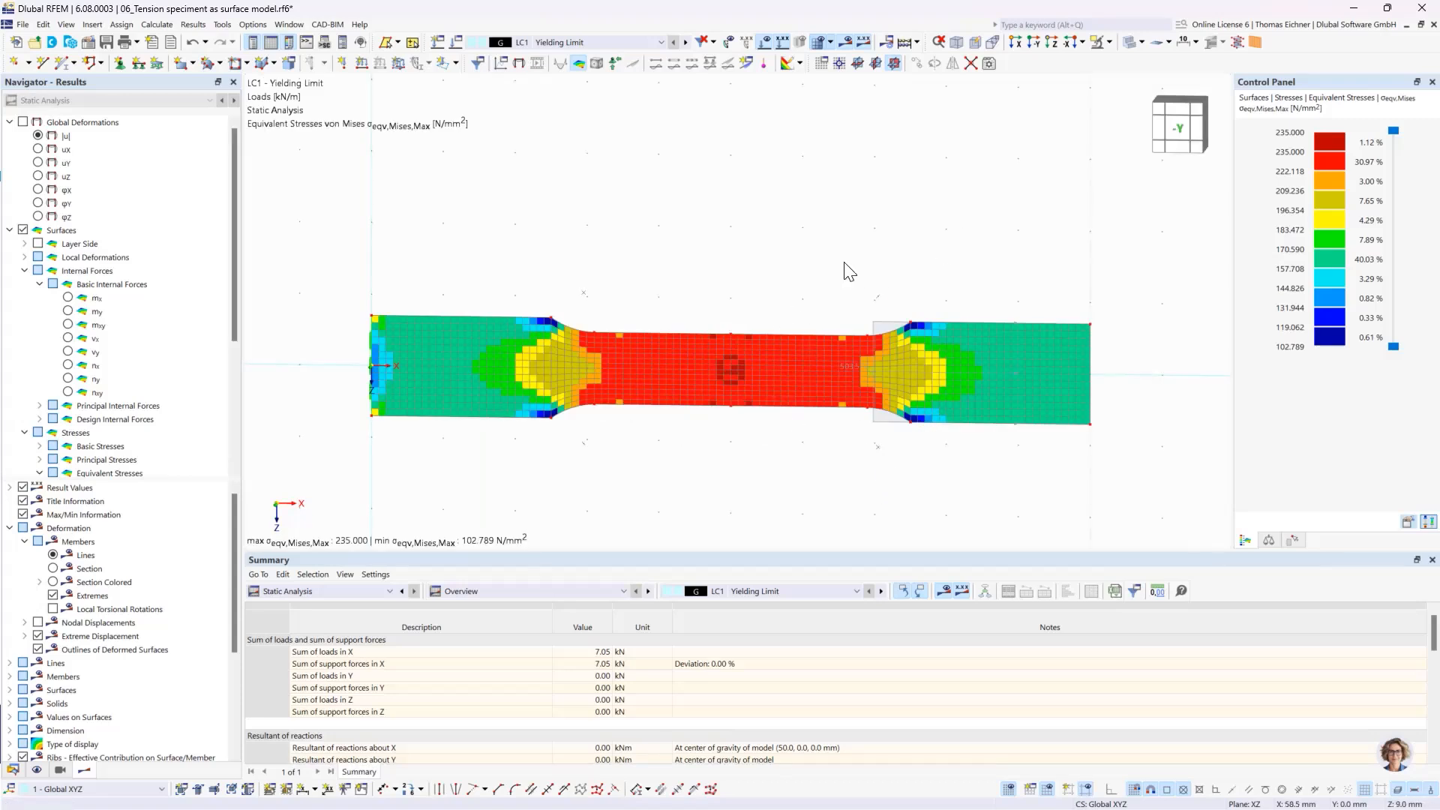
pyautogui.moveTo(772, 247); pyautogui.dragTo(769, 201, button='middle')
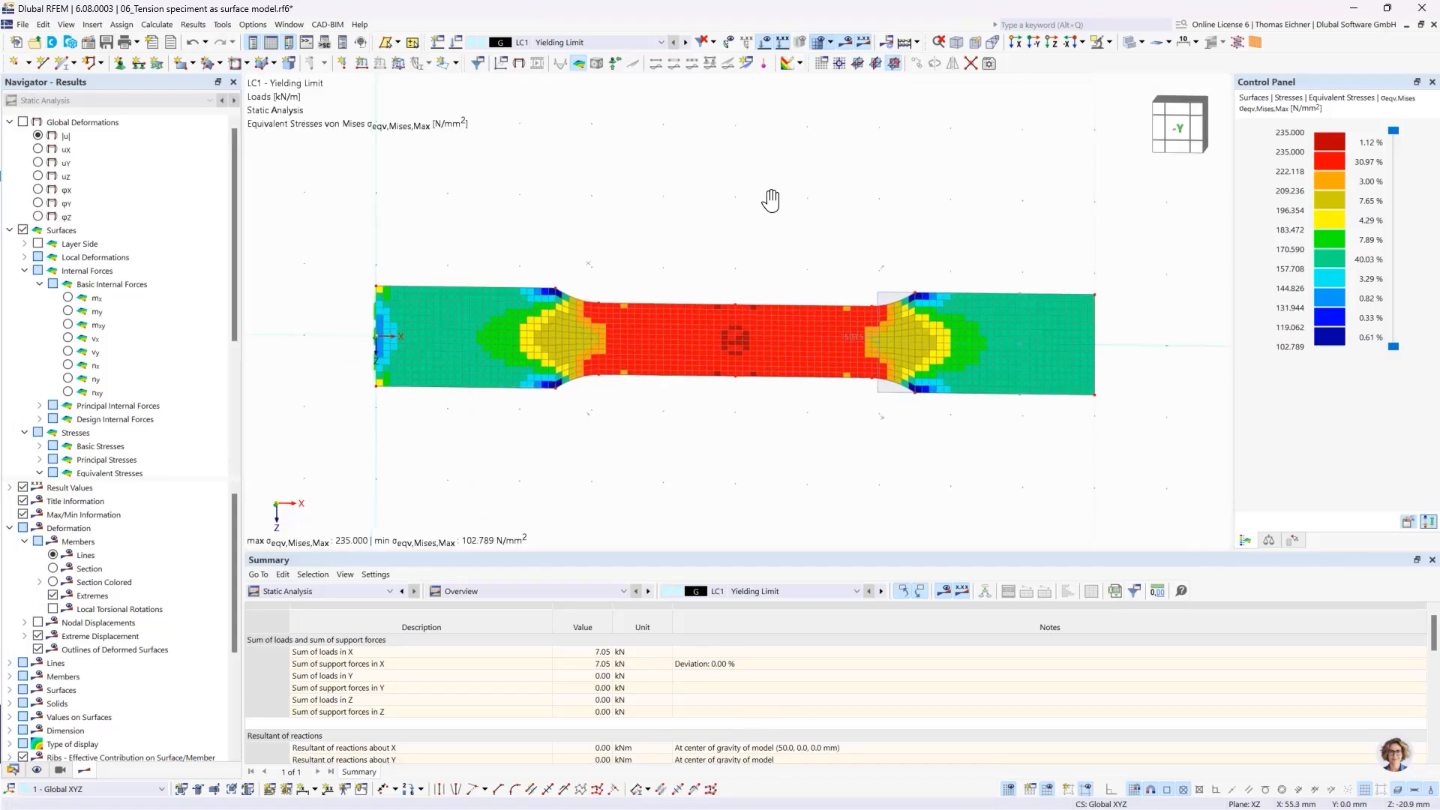
pyautogui.moveTo(950, 251); pyautogui.dragTo(914, 253, button='middle')
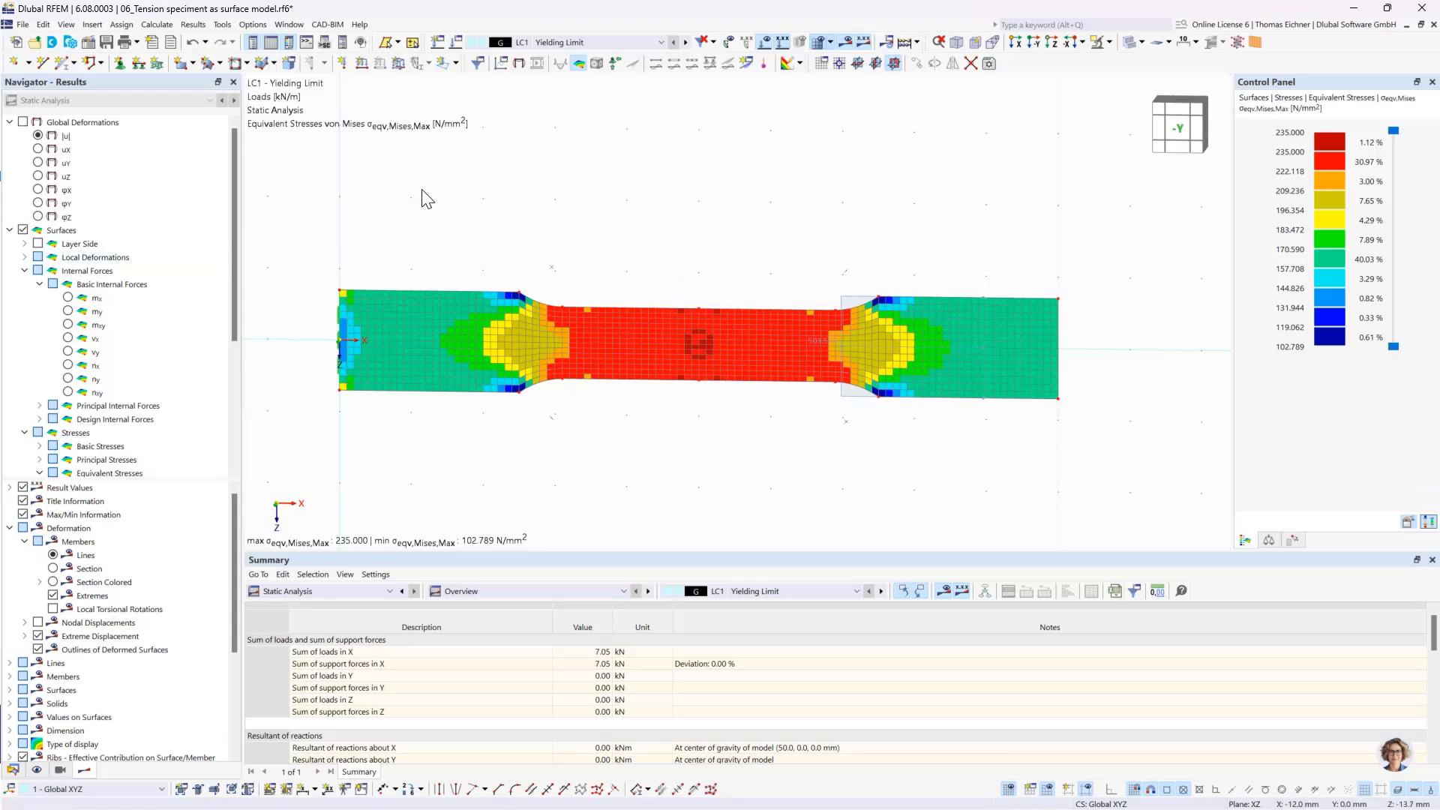
# Step: Display the global deformations |u| and switch to load case LC2 - Past Yielding stiffening
pyautogui.click(40, 138)
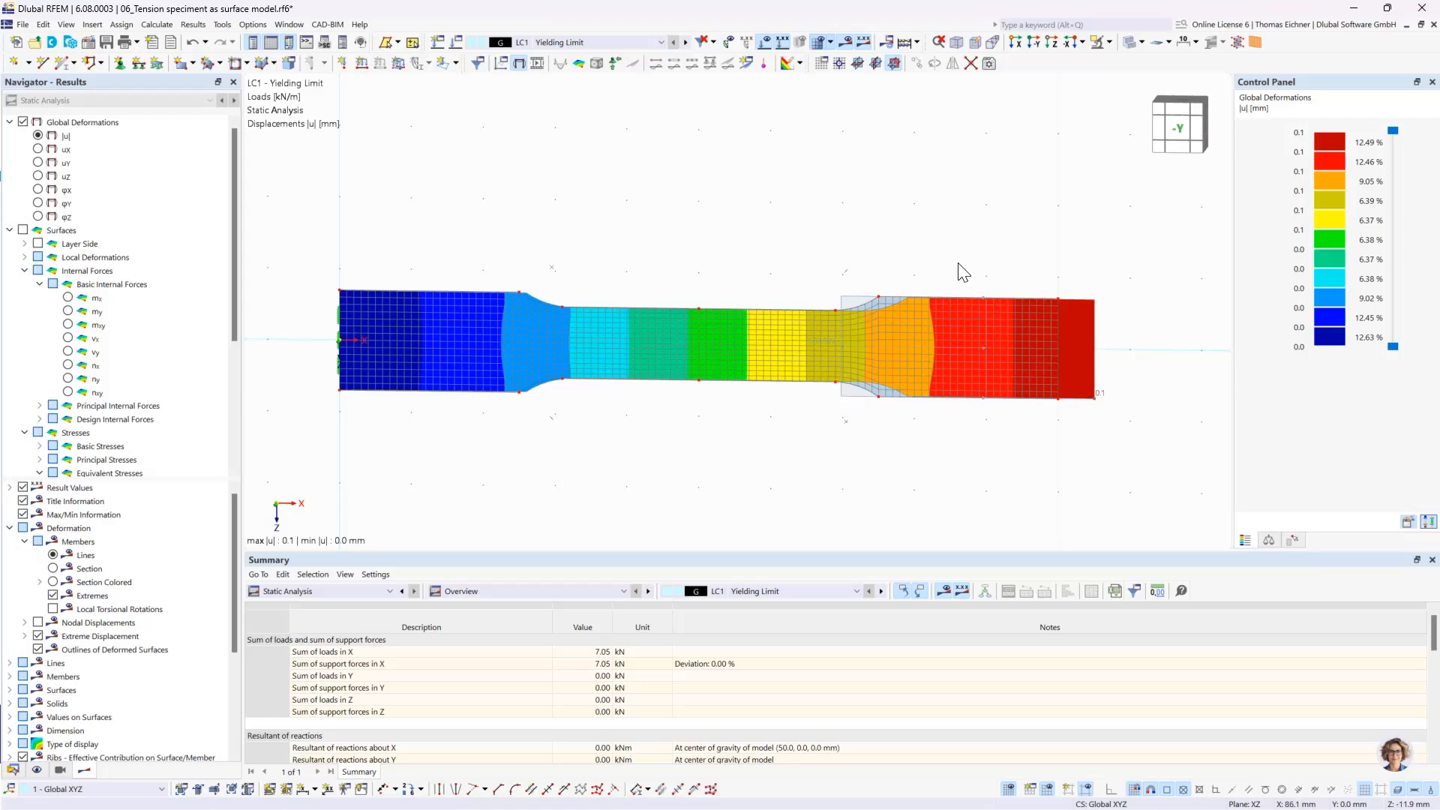
pyautogui.click(661, 42)
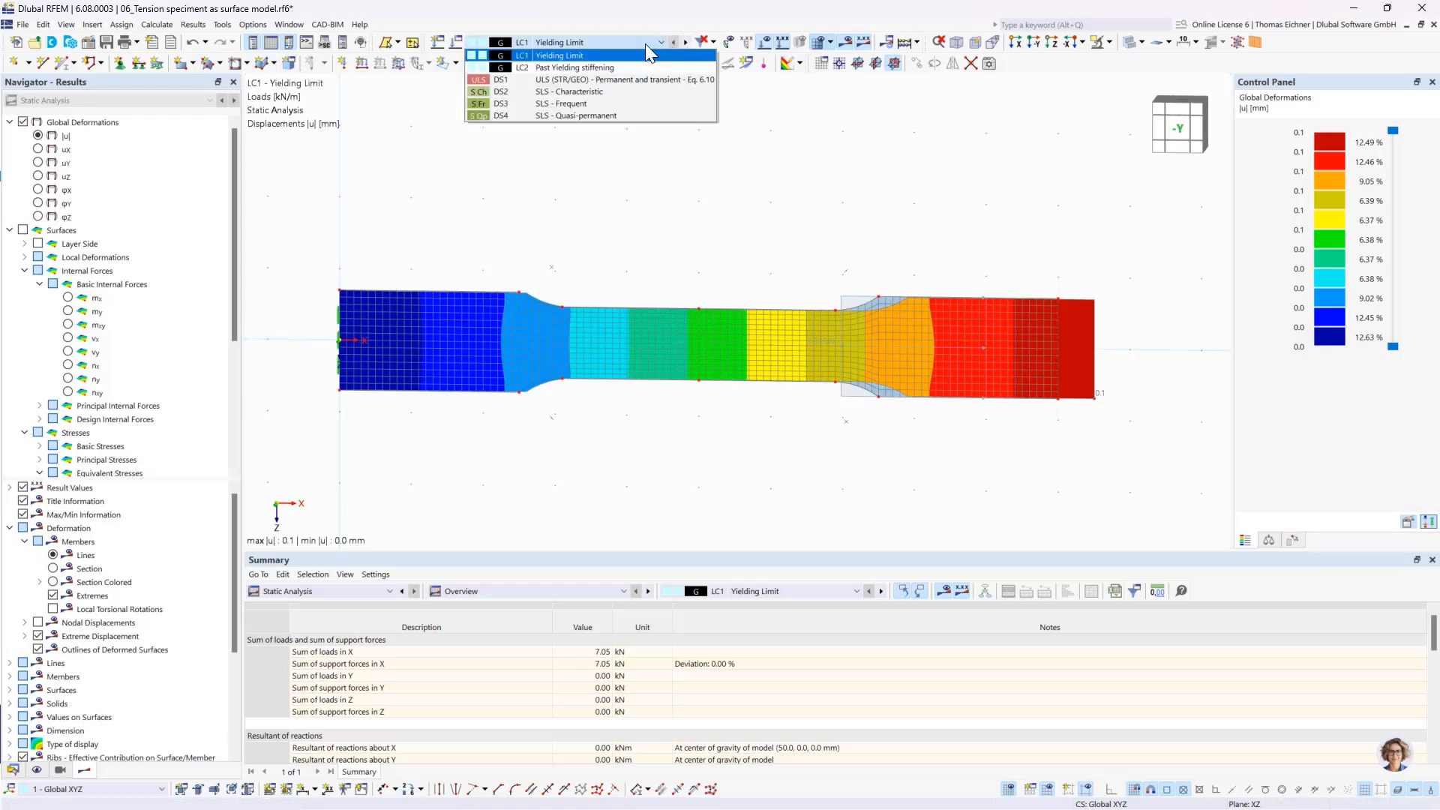
pyautogui.click(592, 67)
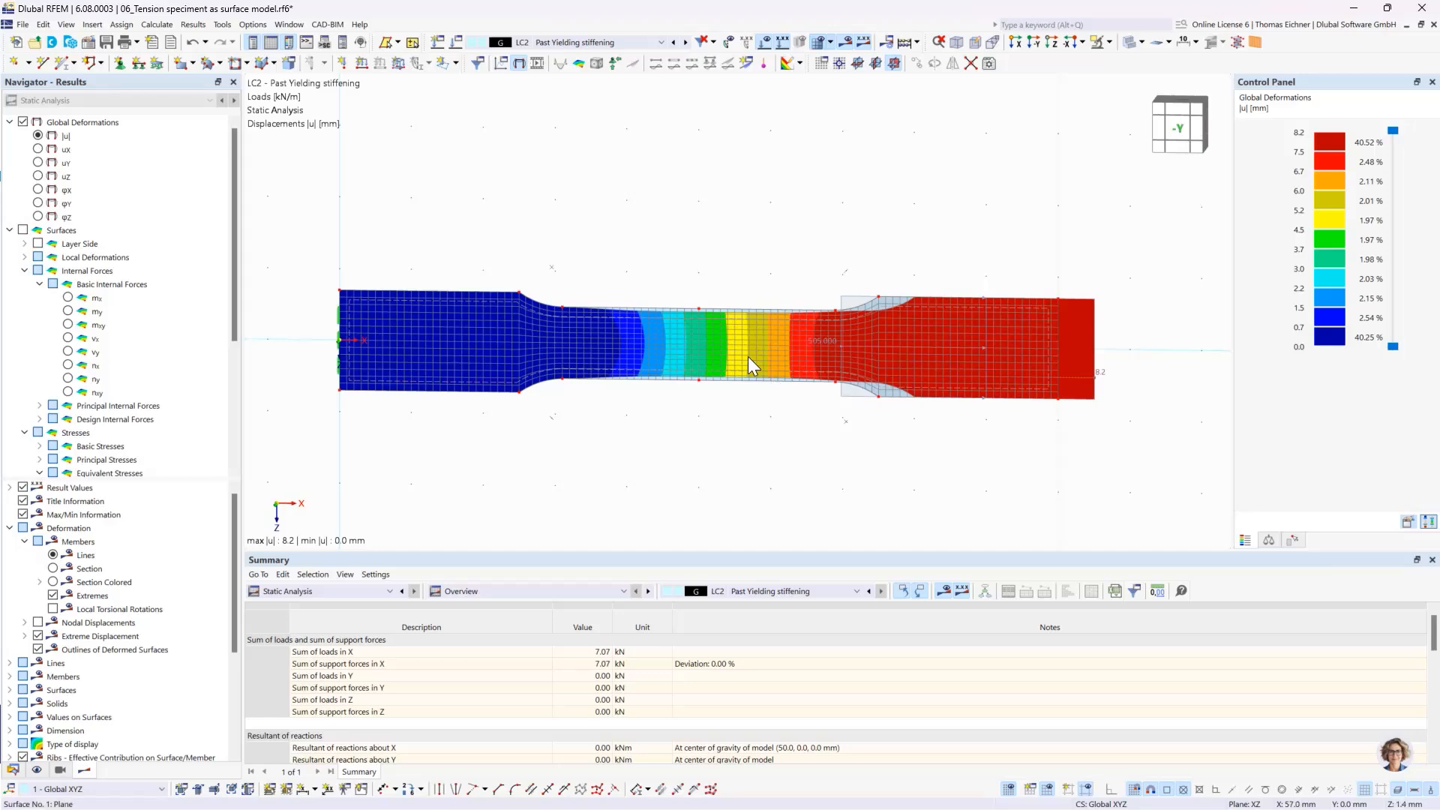
# Step: Animate the specimen's deformation for load case LC2 and inspect its narrow middle section
pyautogui.scroll(1, 749, 357)
pyautogui.scroll(-1, 748, 357)
pyautogui.click(537, 65)
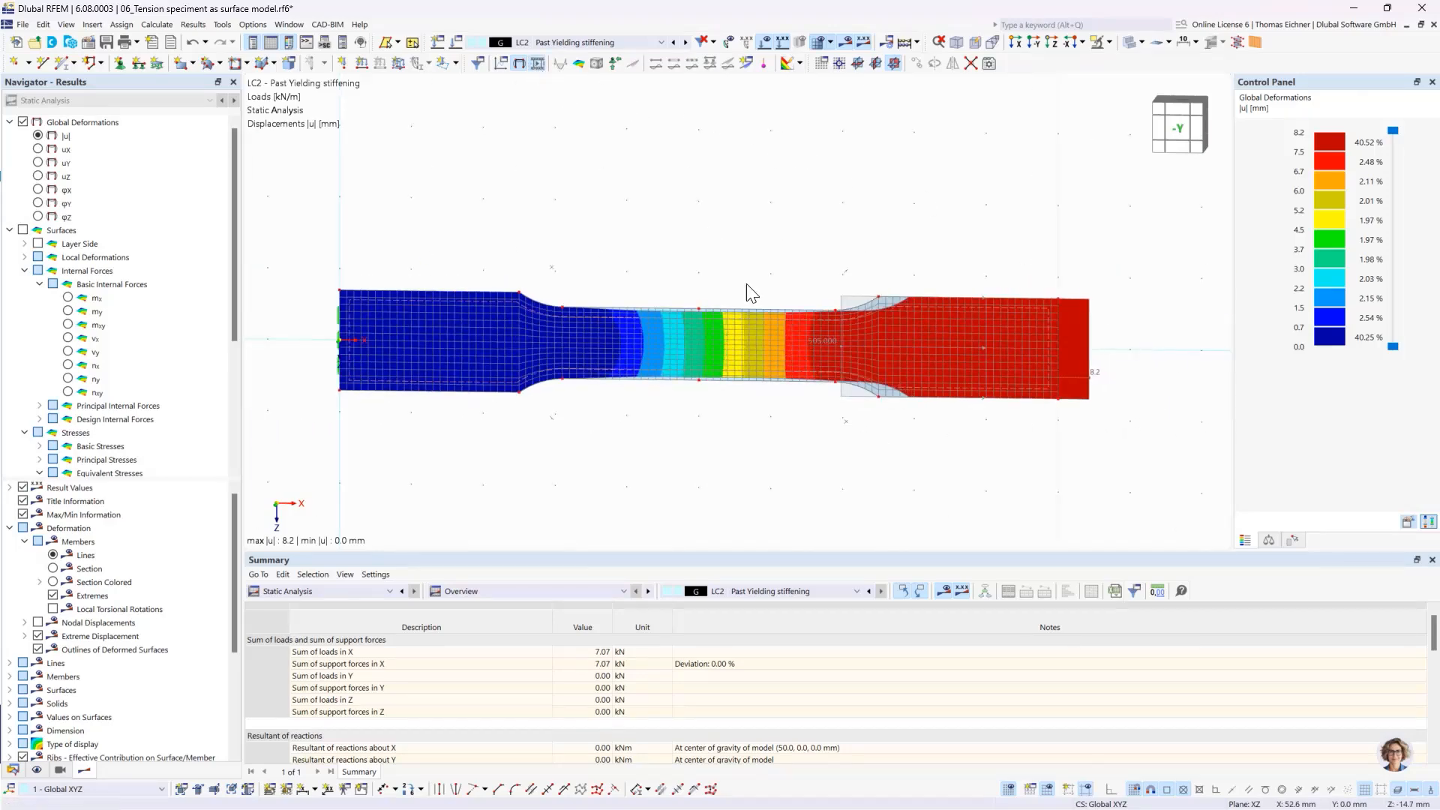
pyautogui.scroll(3, 864, 357)
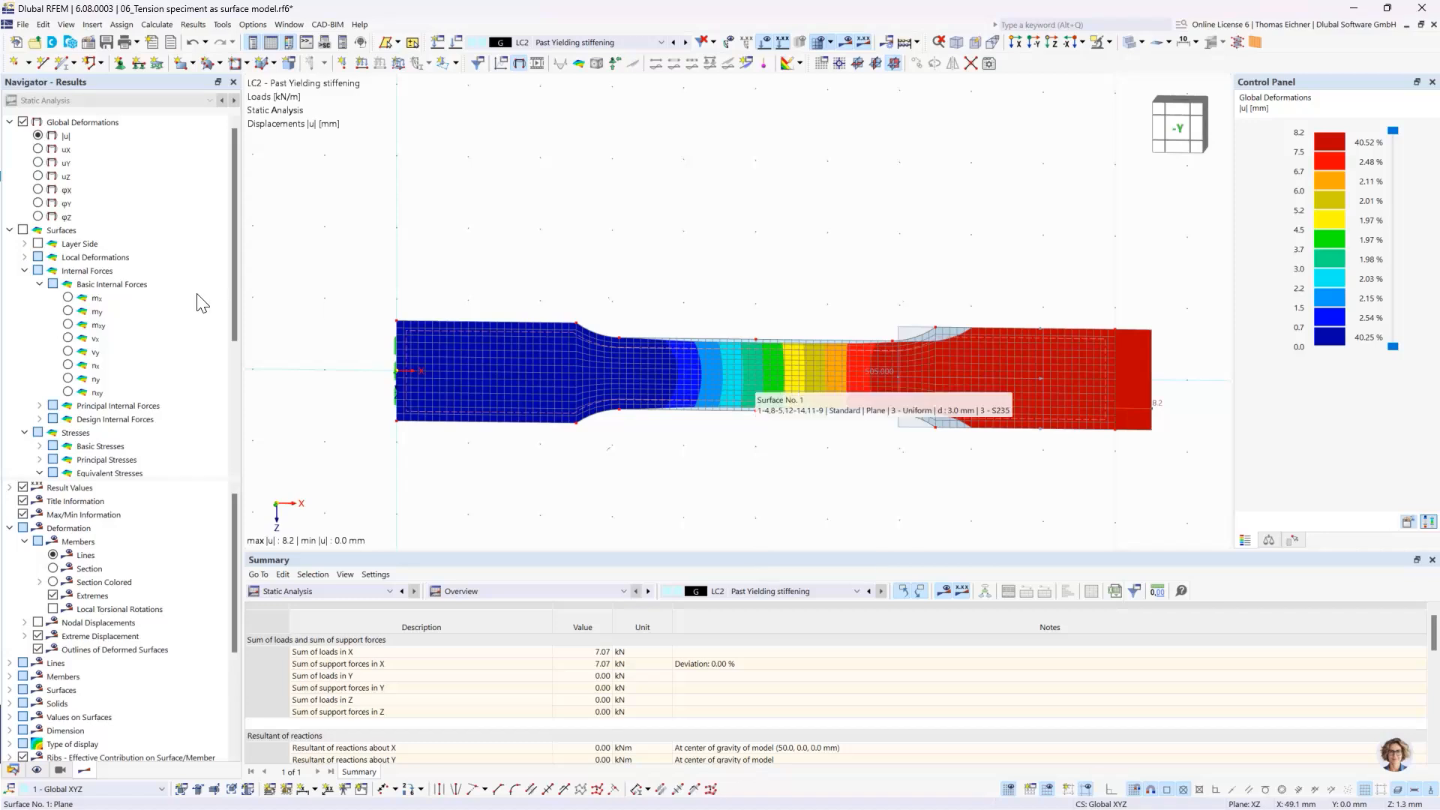
# Step: Display the nonlinearity rate criterion ηpl on the specimen
pyautogui.scroll(-5, 187, 308)
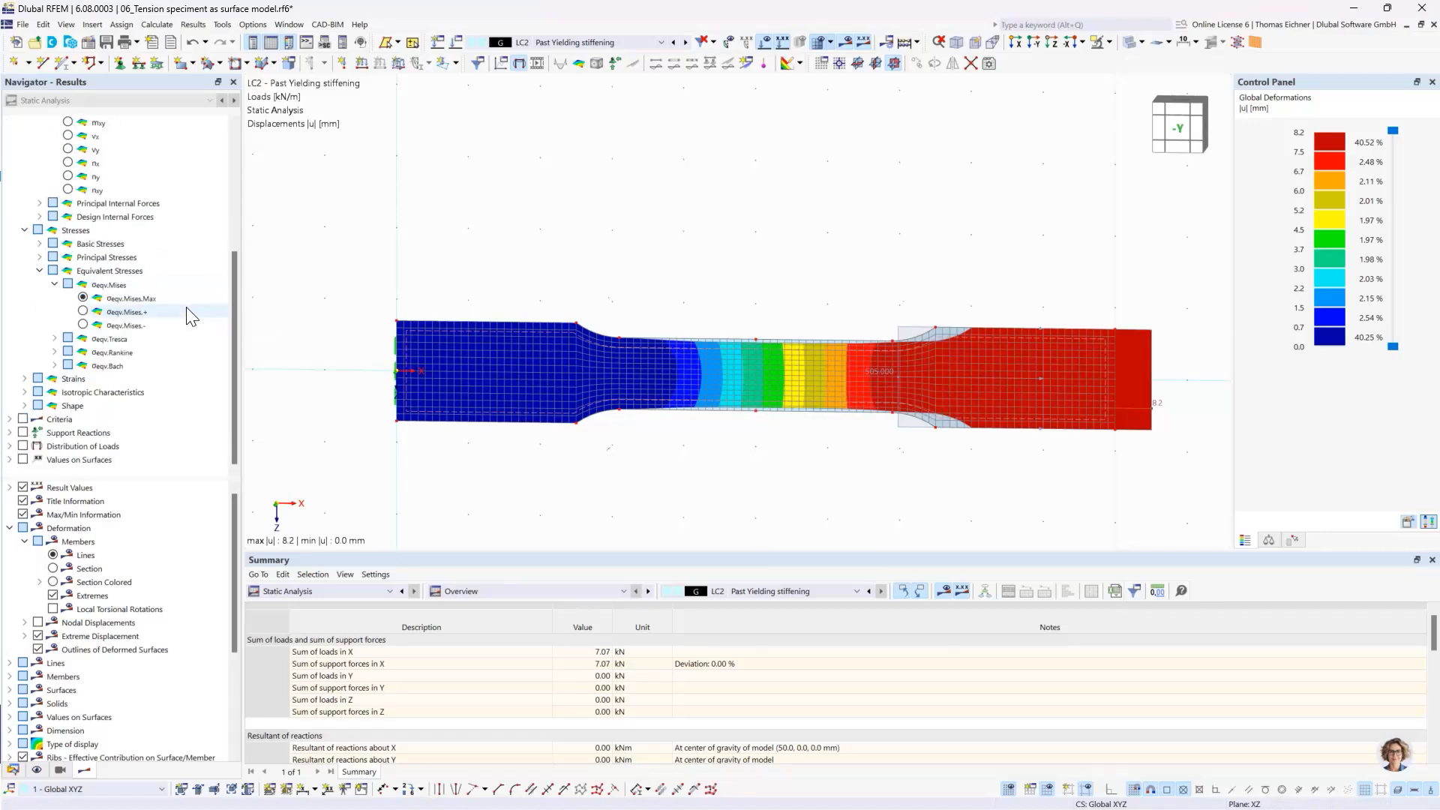
pyautogui.click(9, 419)
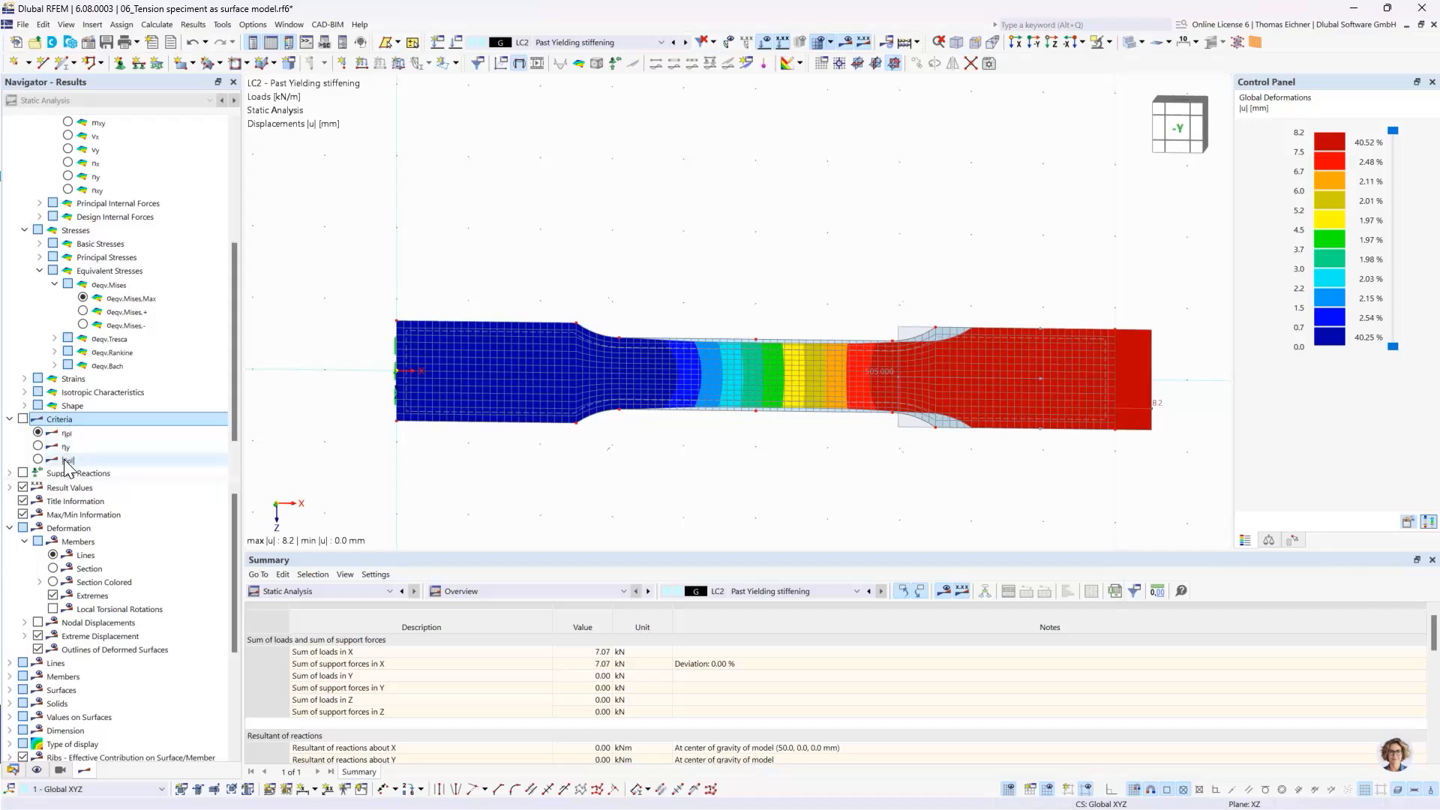
pyautogui.click(37, 433)
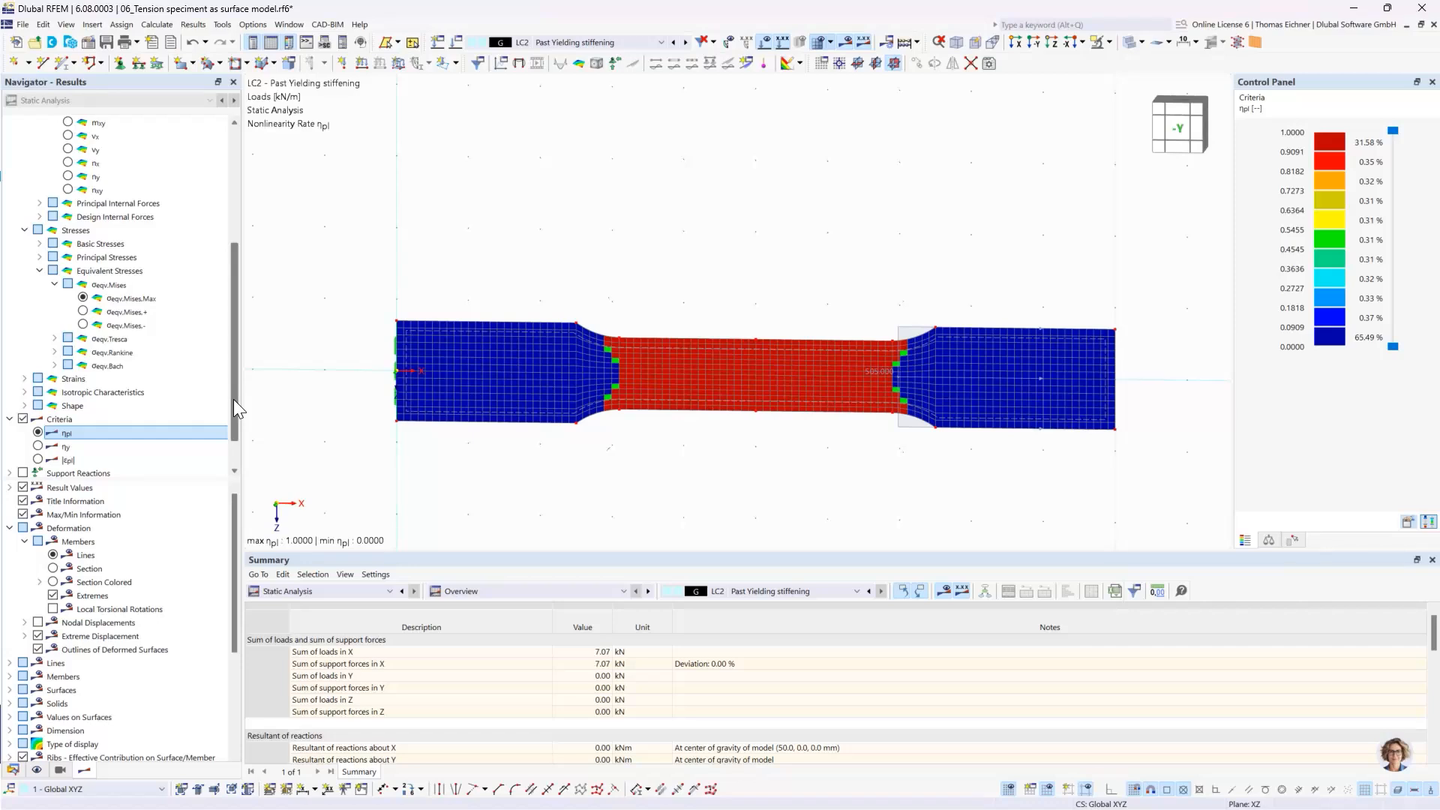
# Step: Display the maximum von Mises equivalent stresses (σeqv,Mises,Max) on the specimen's surfaces for LC2
pyautogui.scroll(4, 237, 405)
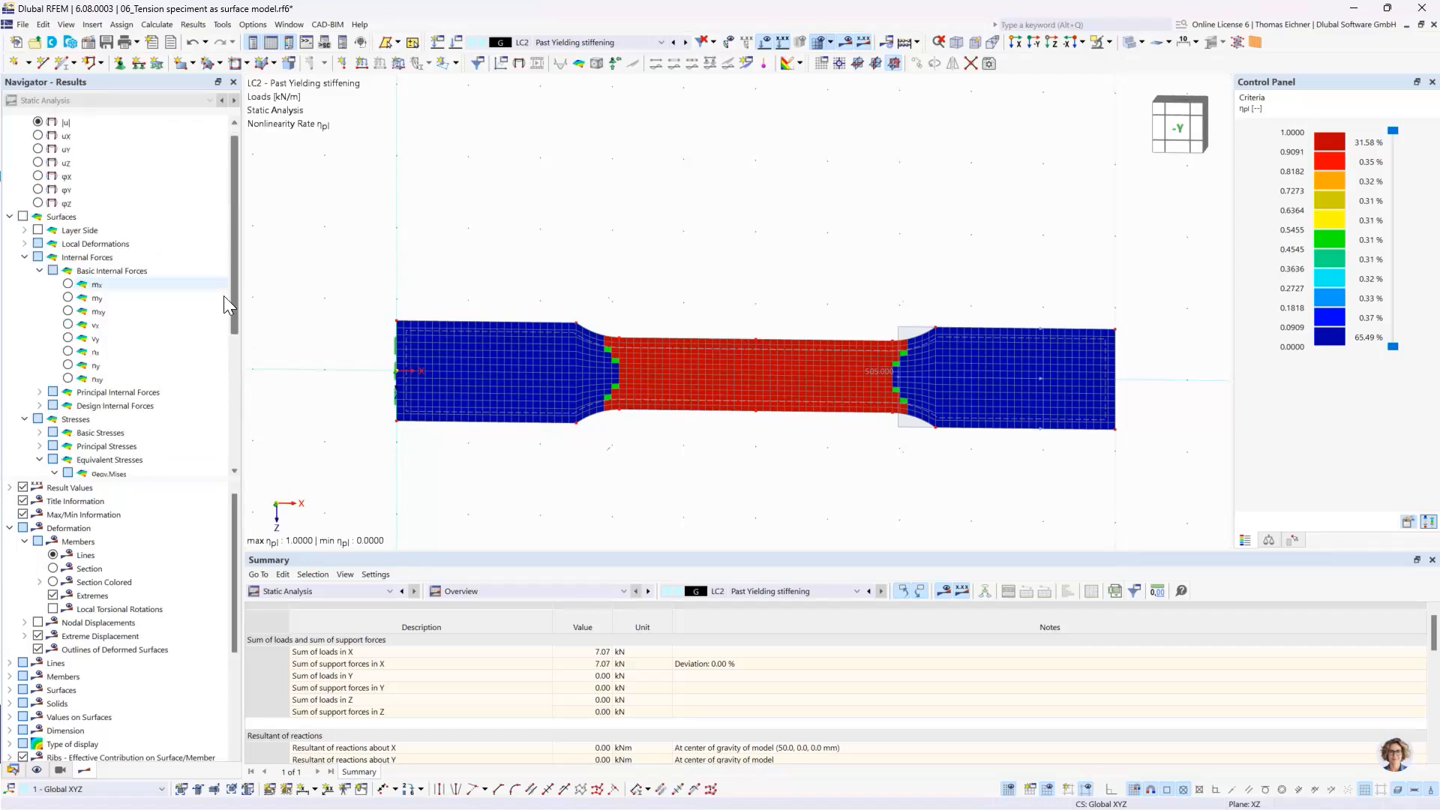
pyautogui.scroll(-1, 225, 318)
pyautogui.click(84, 433)
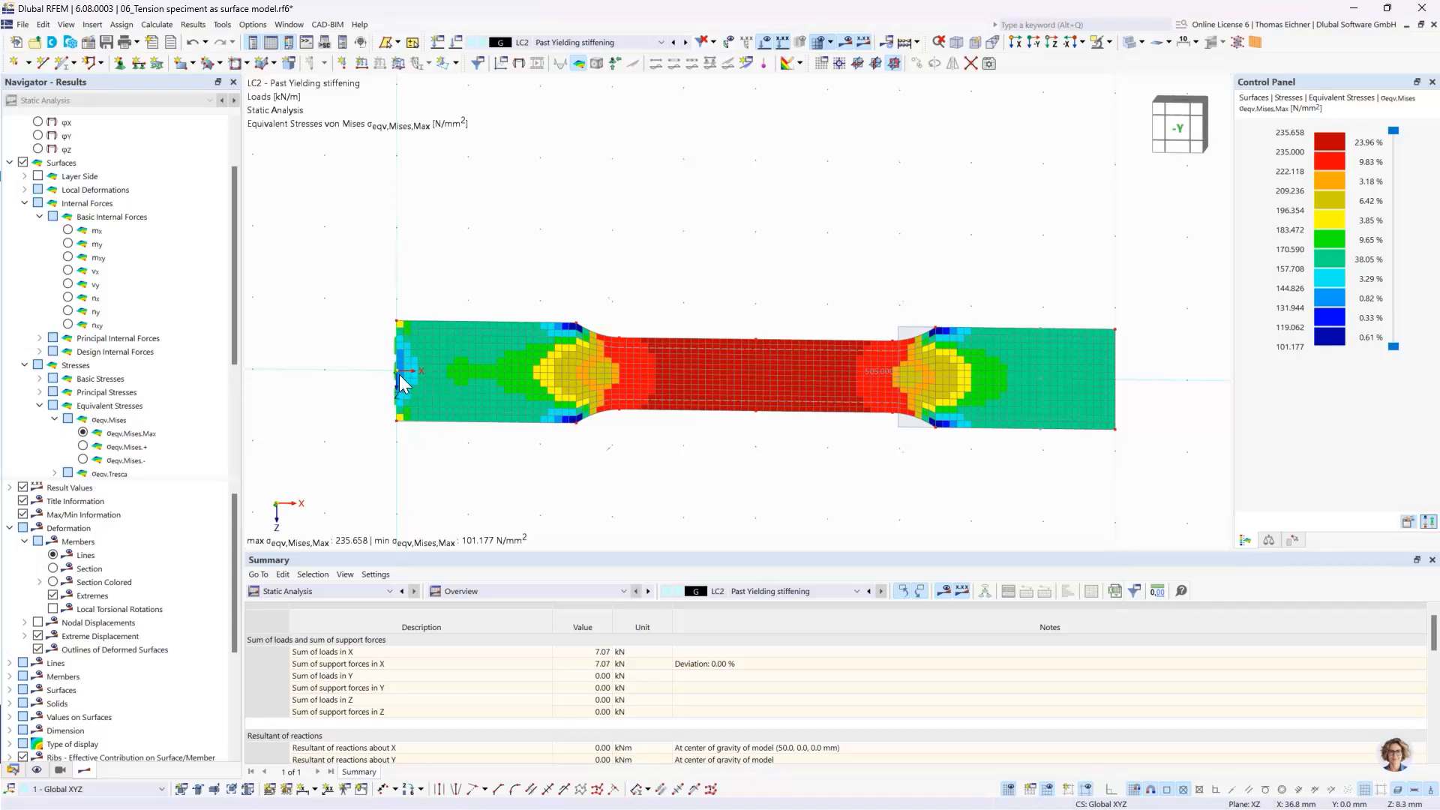
pyautogui.click(133, 433)
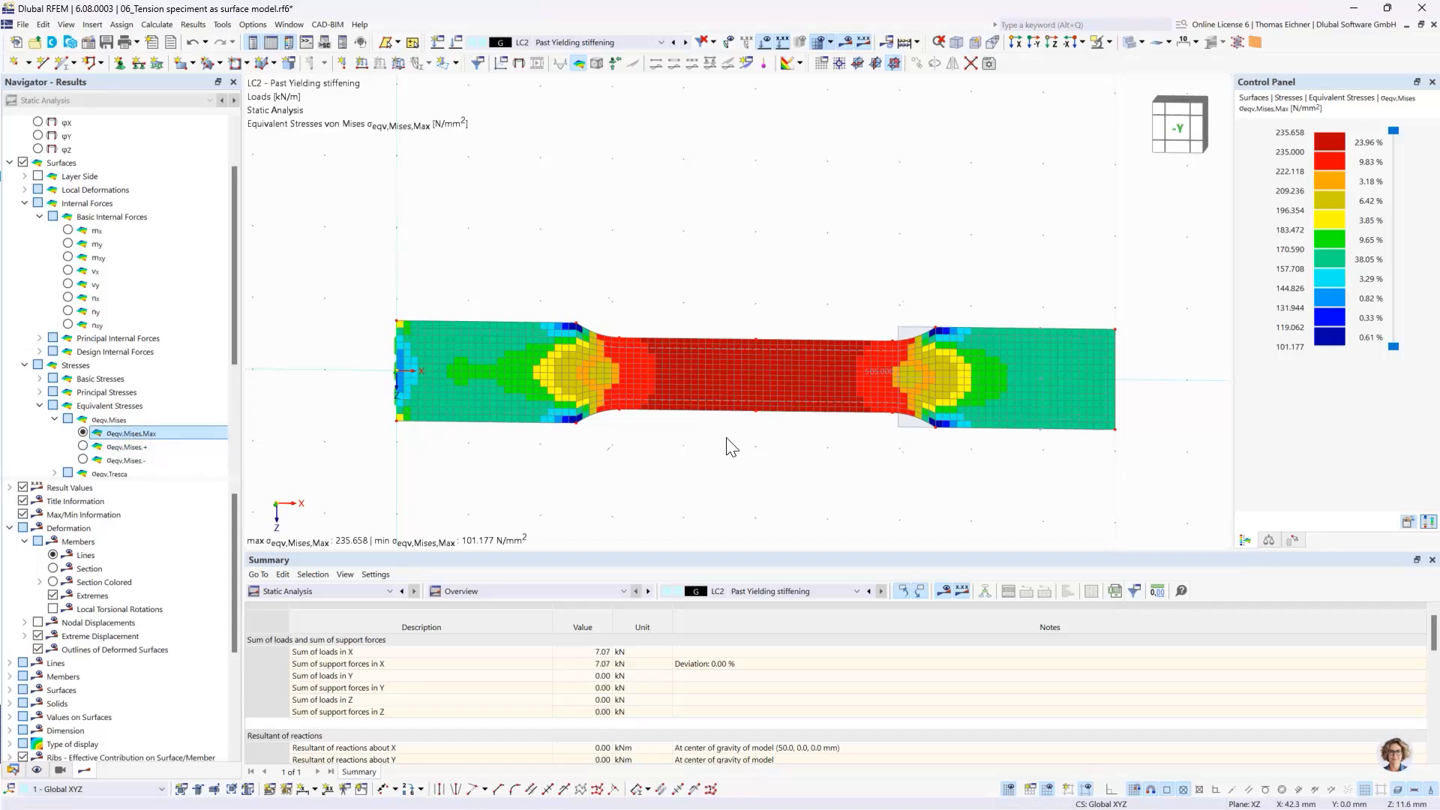
# Step: Open the properties of the specimen surface's S235 material and examine its plastic modulus Ep and yield strengths
pyautogui.scroll(2, 726, 444)
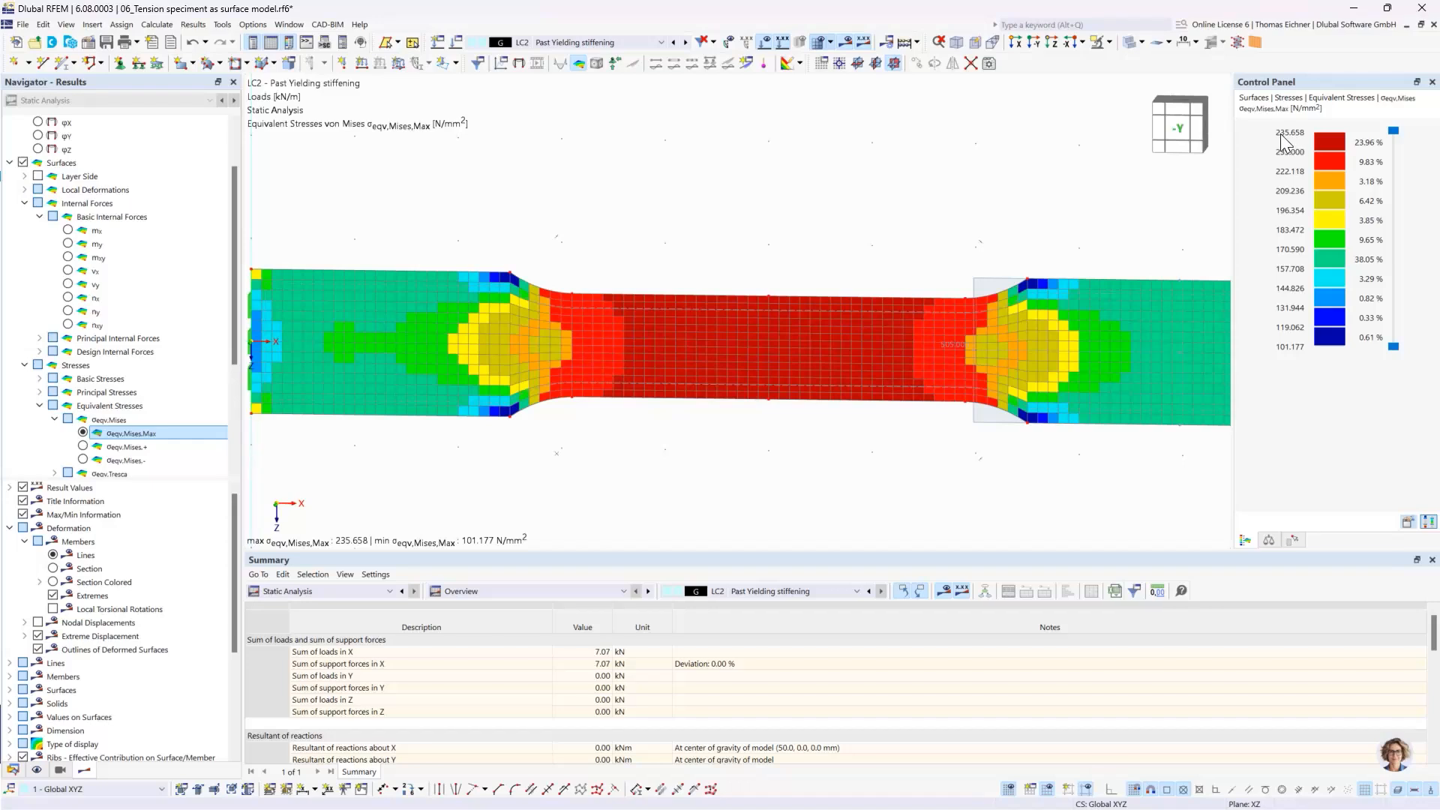
pyautogui.doubleClick(719, 375)
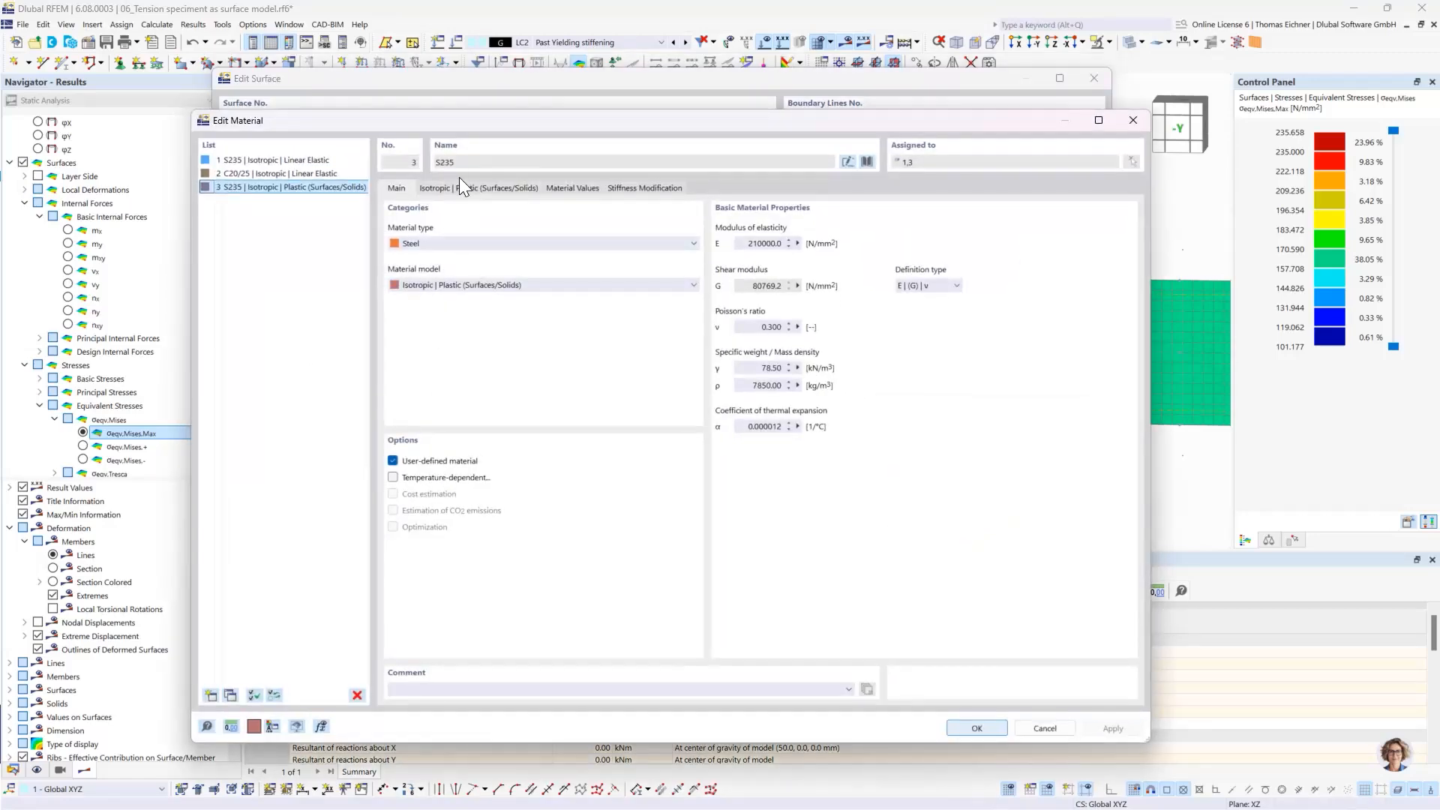
pyautogui.click(462, 188)
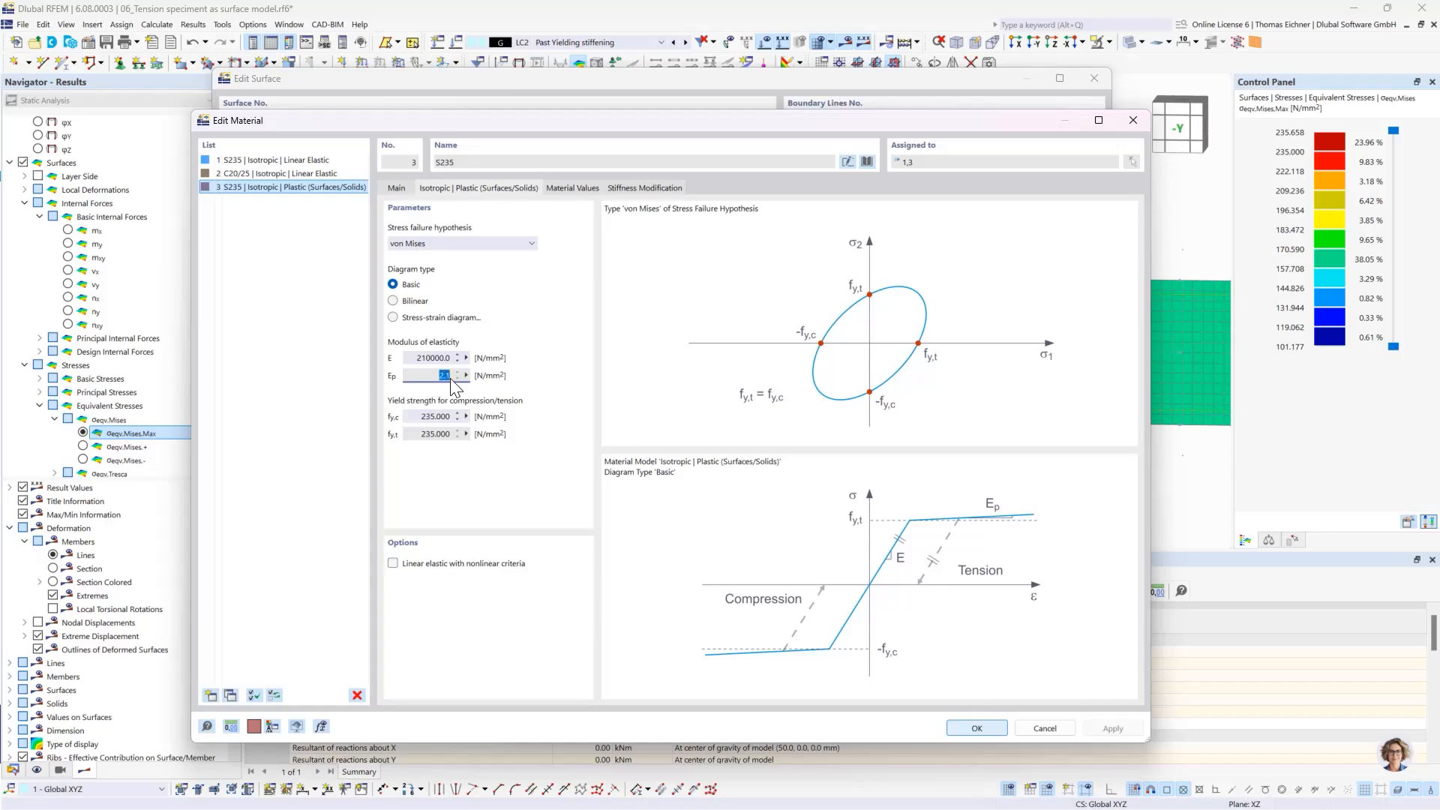
pyautogui.click(1133, 120)
pyautogui.click(1095, 77)
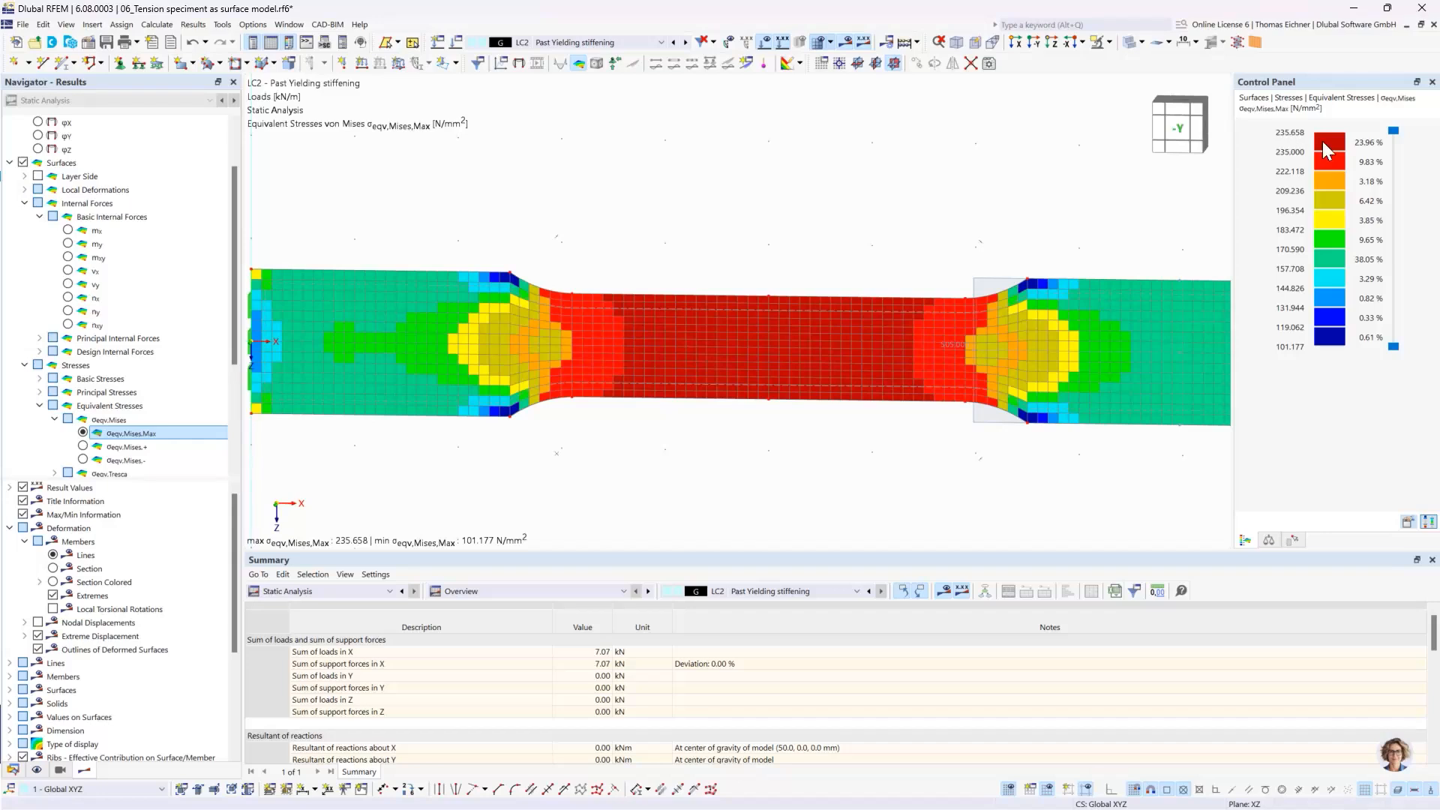
pyautogui.scroll(-2, 829, 192)
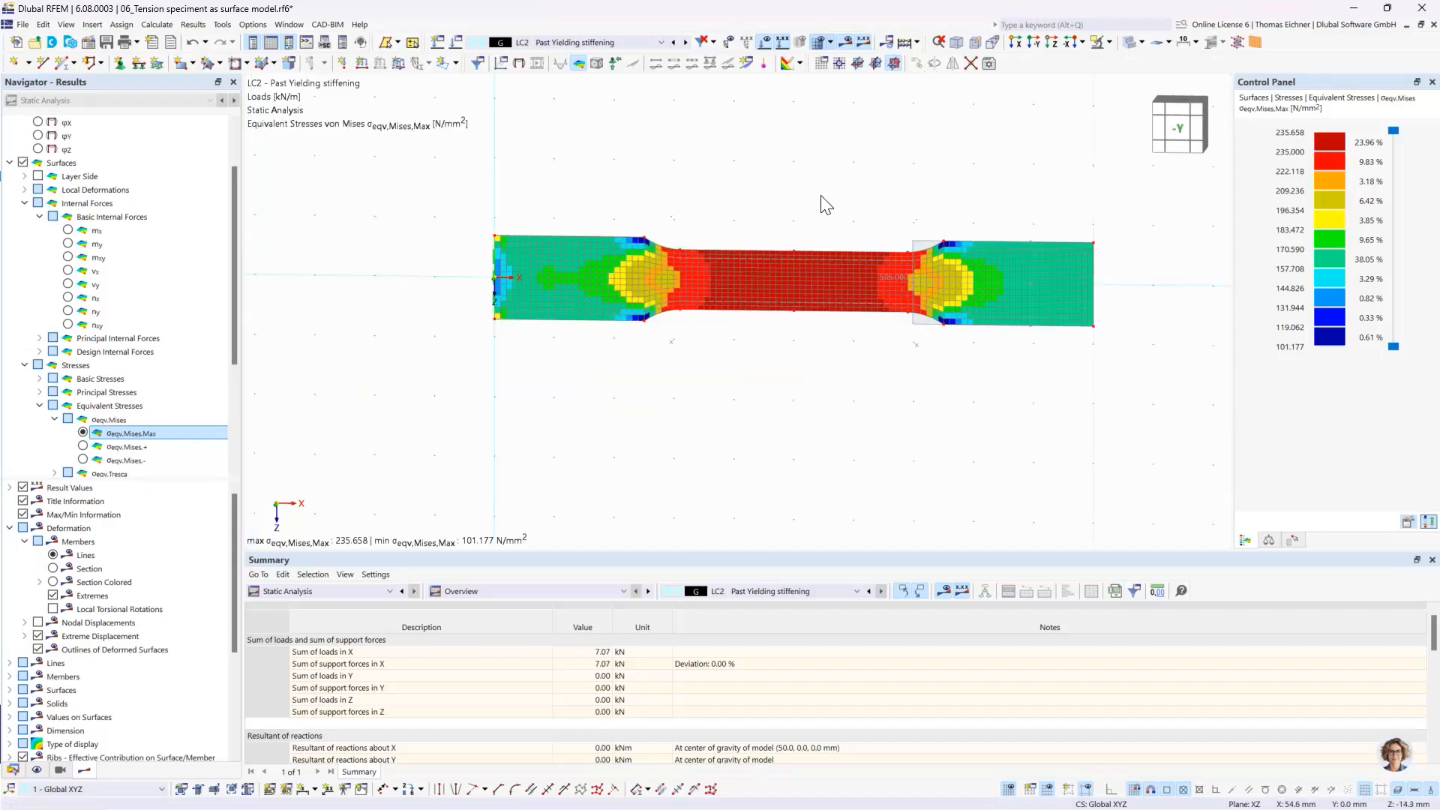
pyautogui.moveTo(825, 203); pyautogui.dragTo(810, 273, button='middle')
pyautogui.scroll(1, 808, 289)
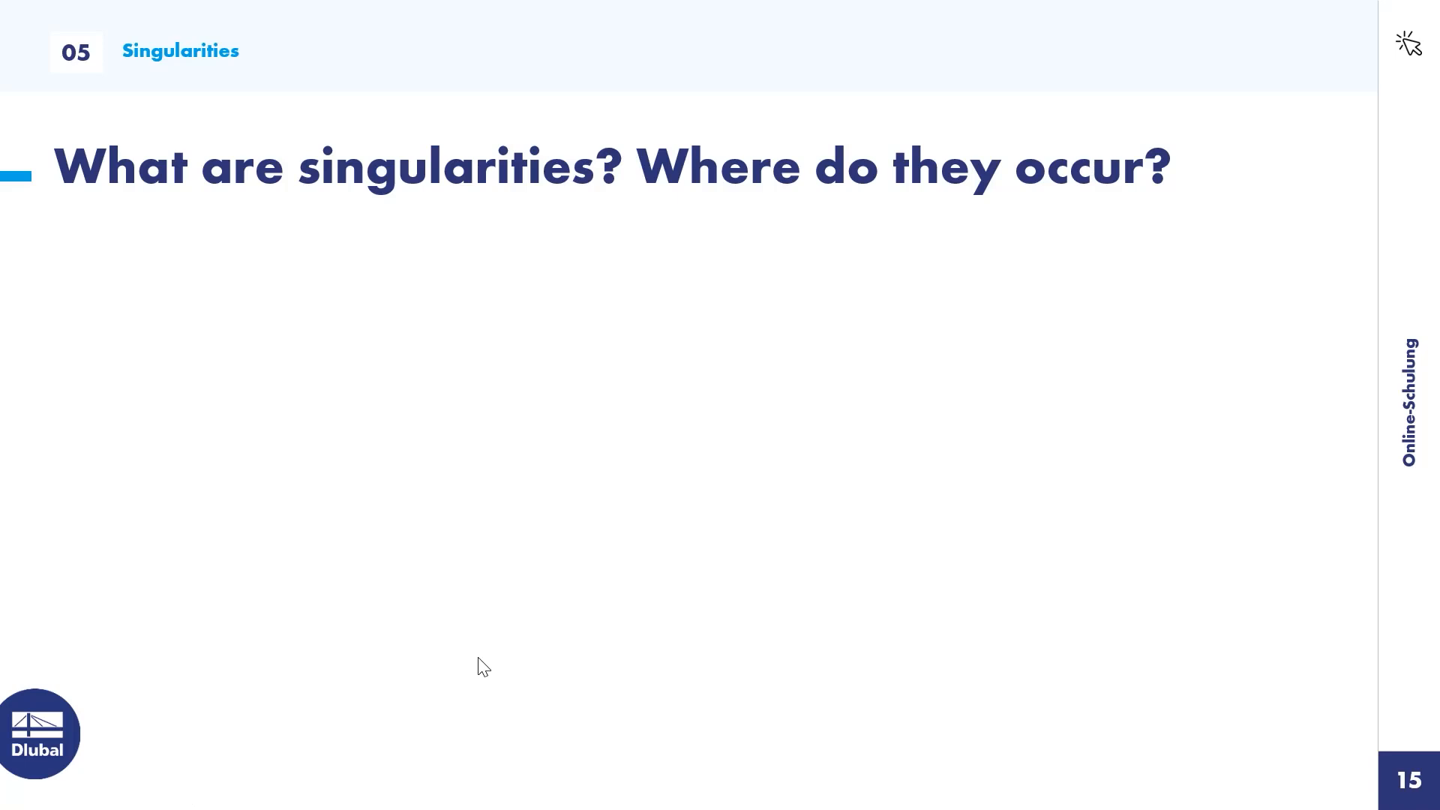
pyautogui.click(774, 347)
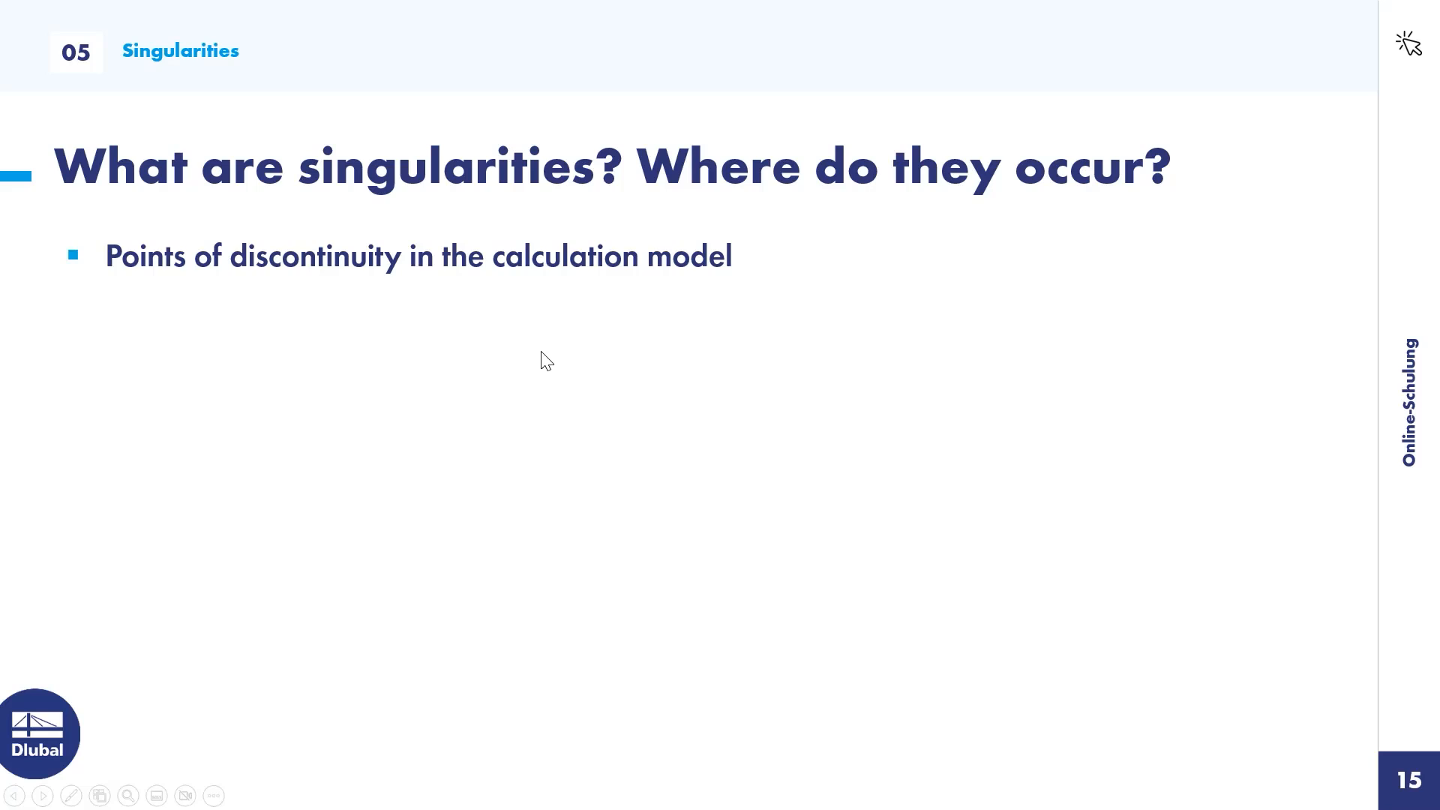
pyautogui.click(530, 446)
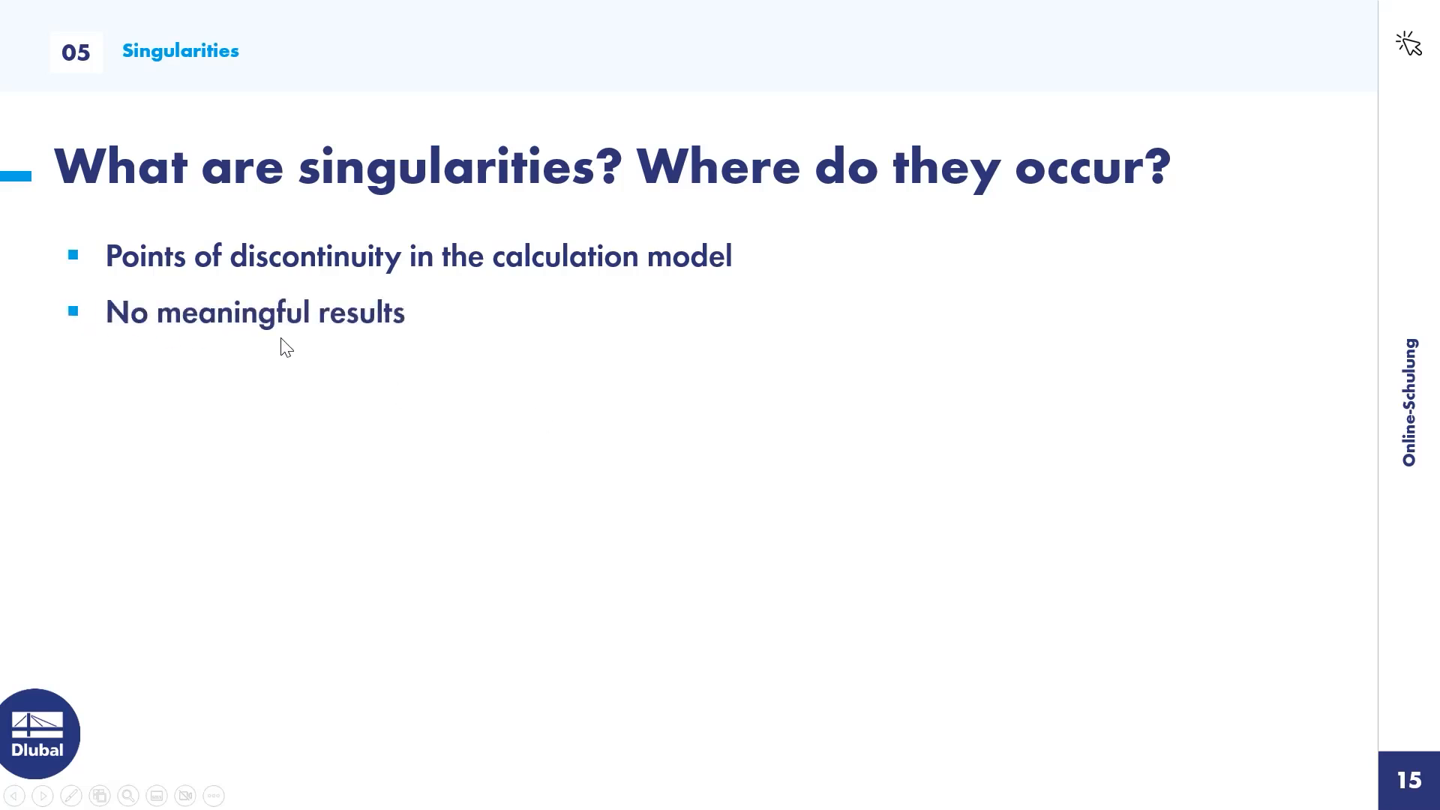
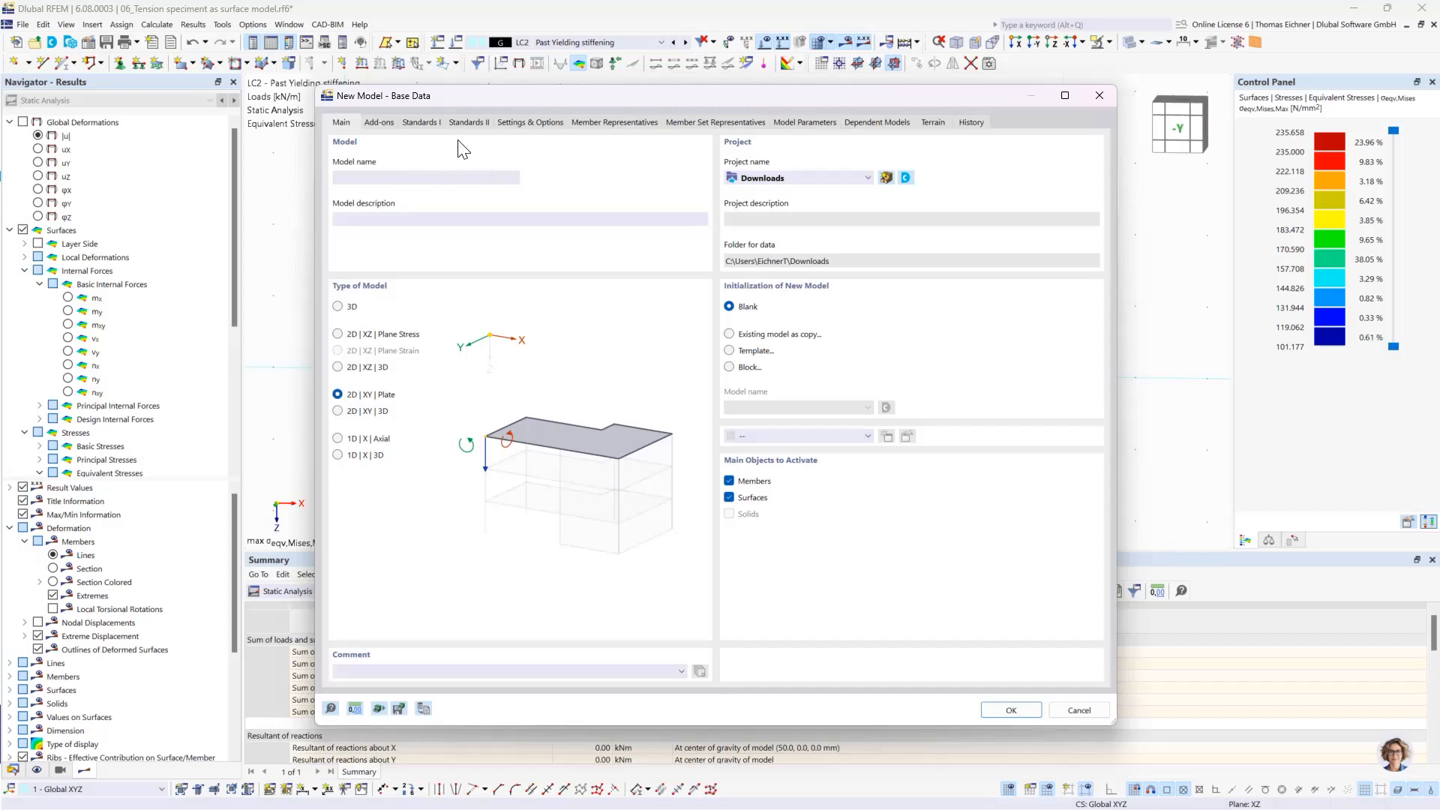
# Step: Turn off the combination wizard and classification and the load wizards for the new model
pyautogui.click(381, 122)
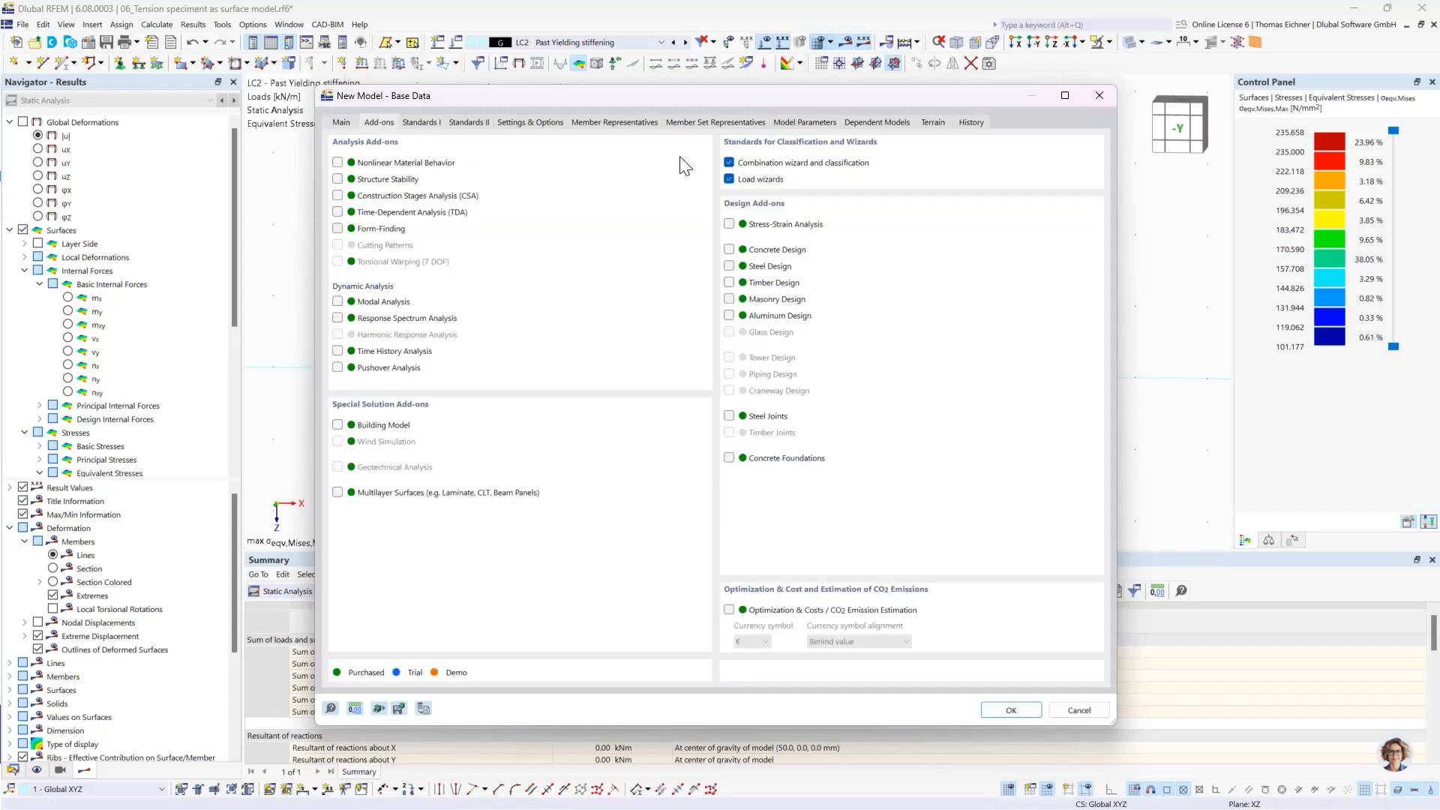
pyautogui.click(729, 163)
pyautogui.click(762, 496)
pyautogui.click(729, 180)
# Step: Name the 2D XY plate model "07_Singularity of a single load" and create it
pyautogui.click(351, 123)
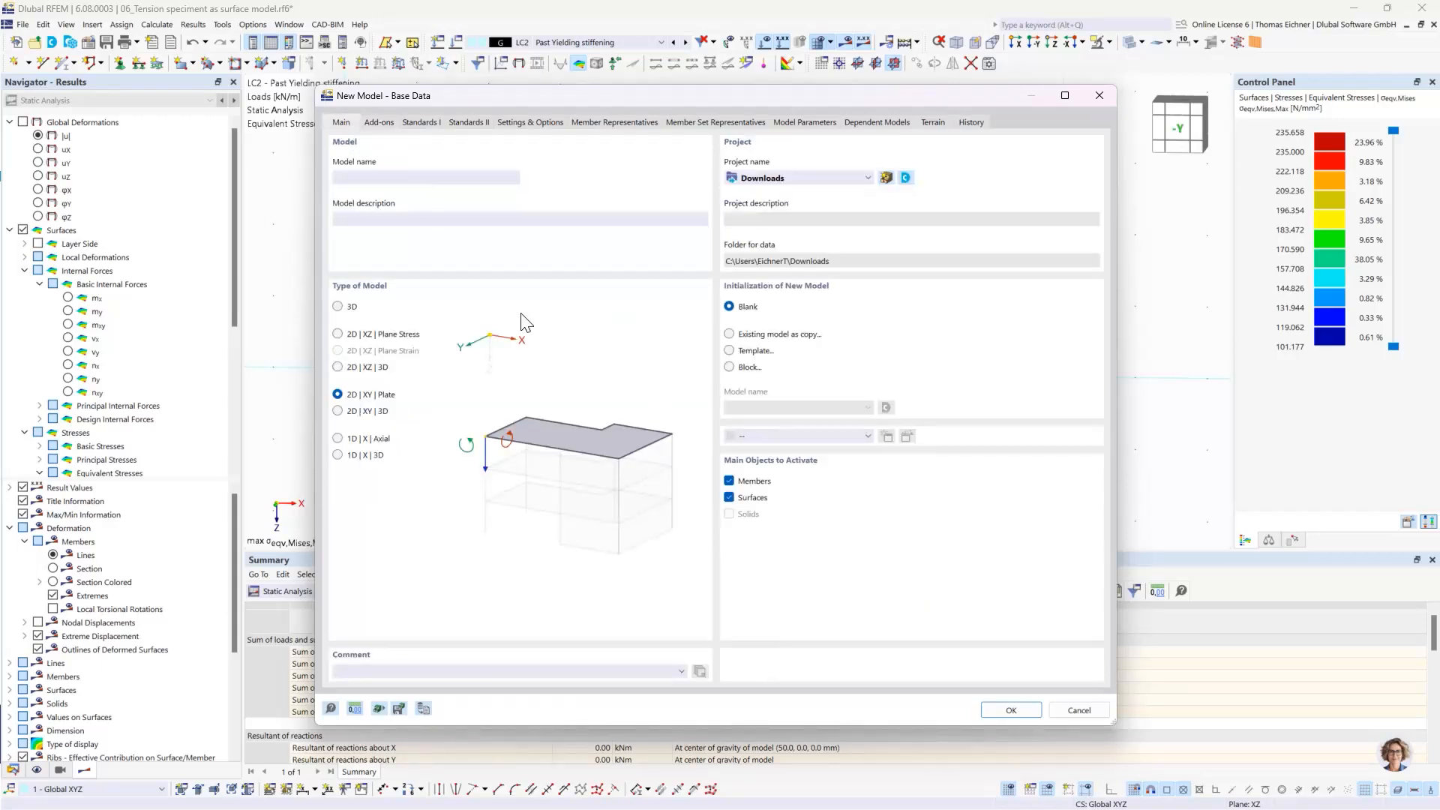
pyautogui.click(431, 182)
pyautogui.click(1010, 710)
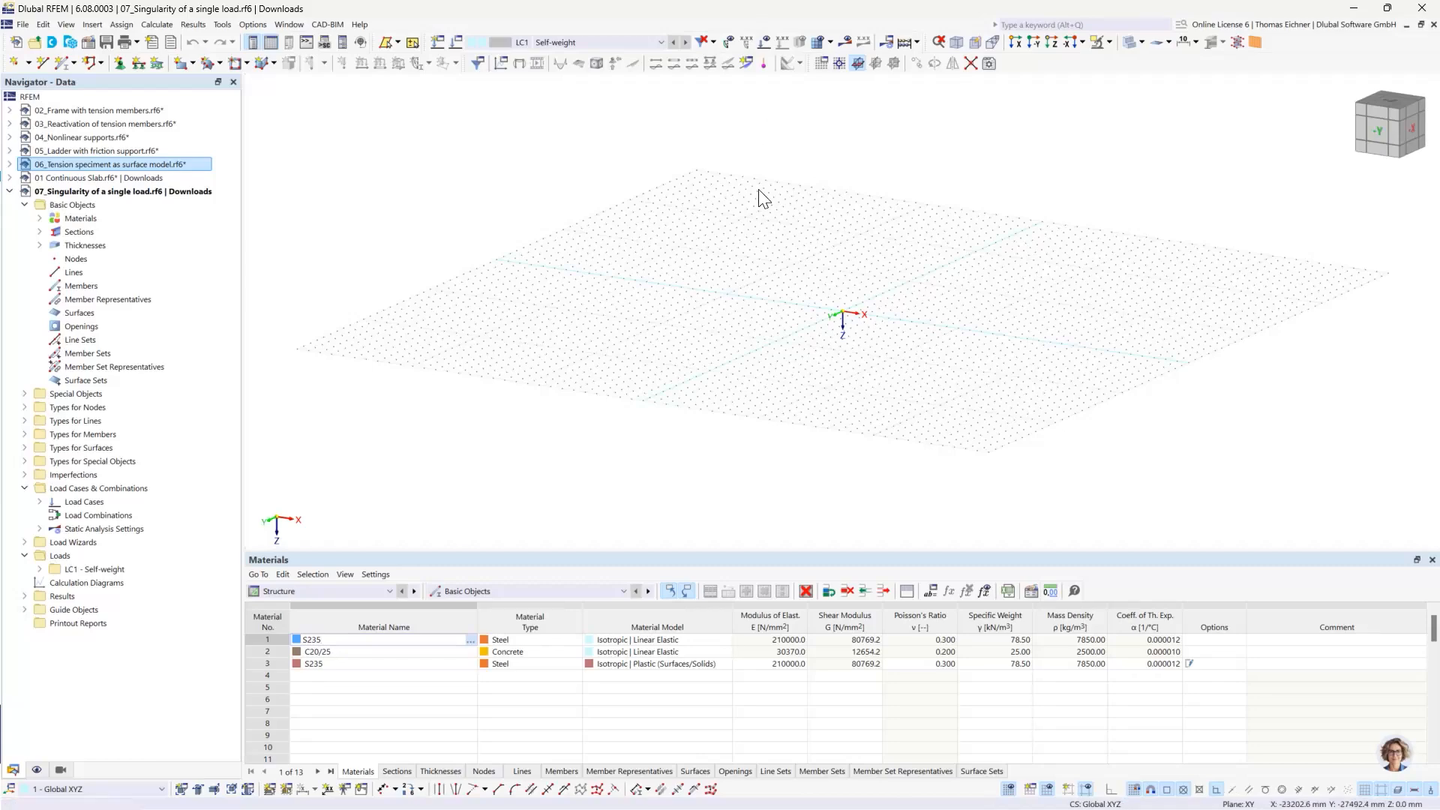
# Step: Look straight down on the empty XY work plane in the +Z view
pyautogui.click(1051, 43)
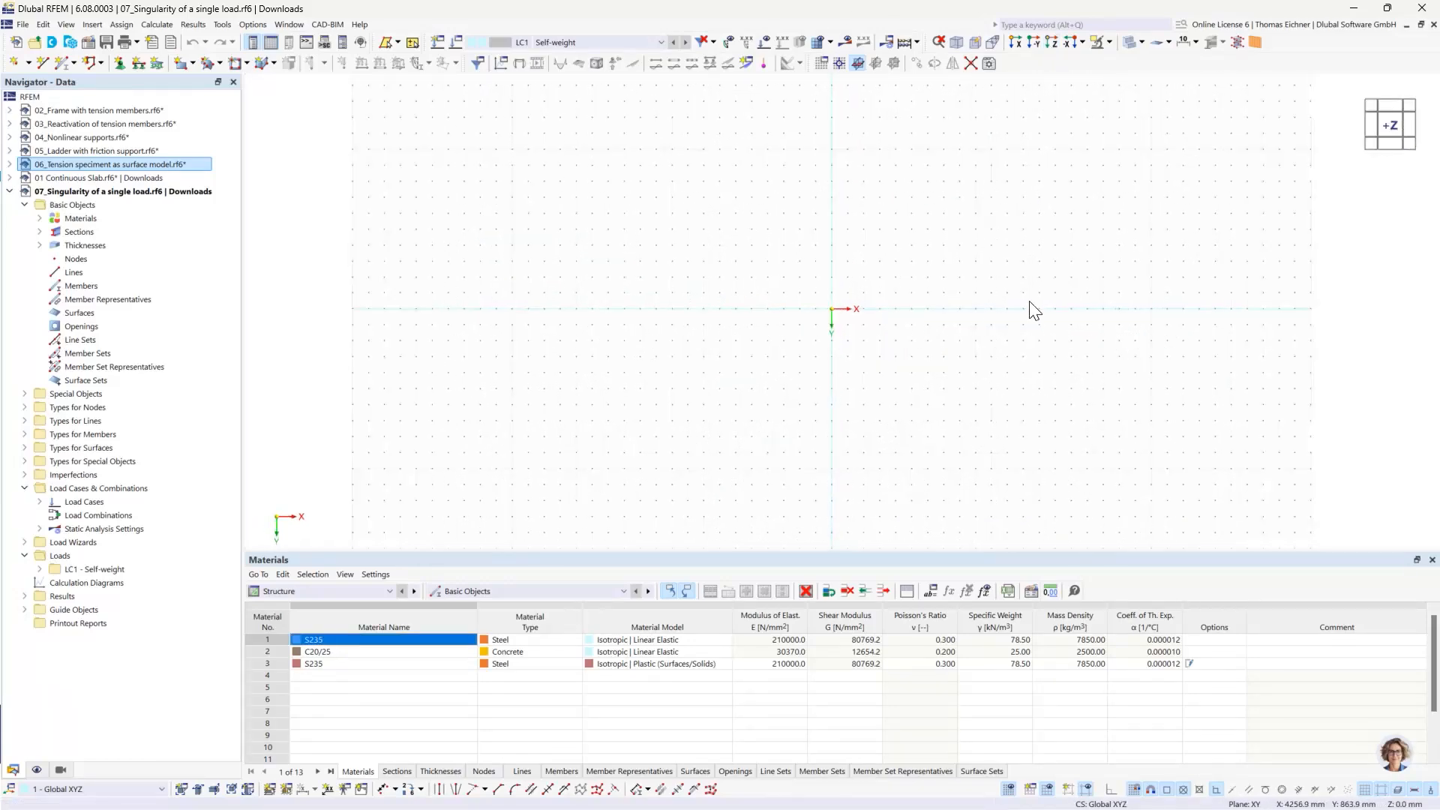
pyautogui.moveTo(1032, 312); pyautogui.dragTo(816, 305, button='middle')
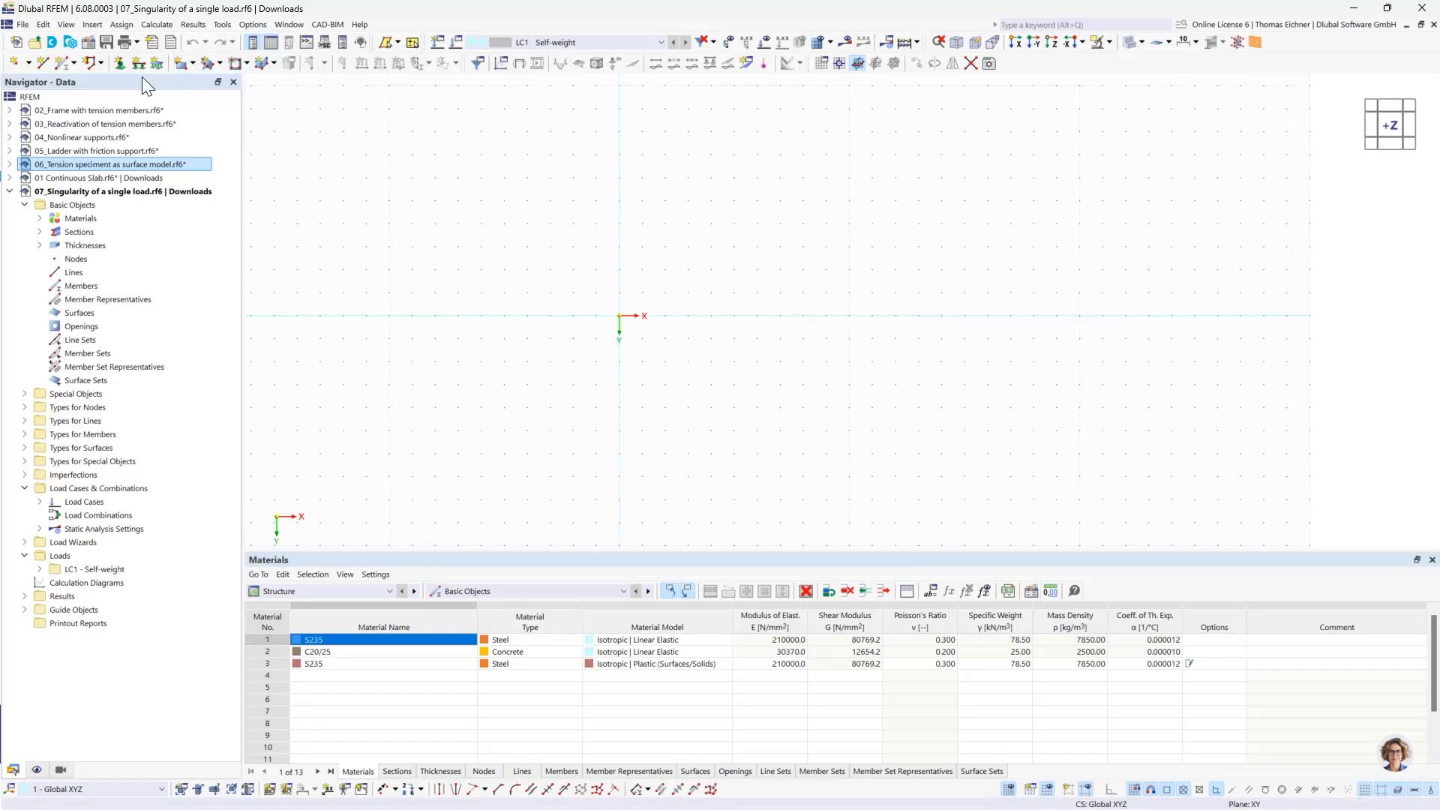
pyautogui.click(183, 65)
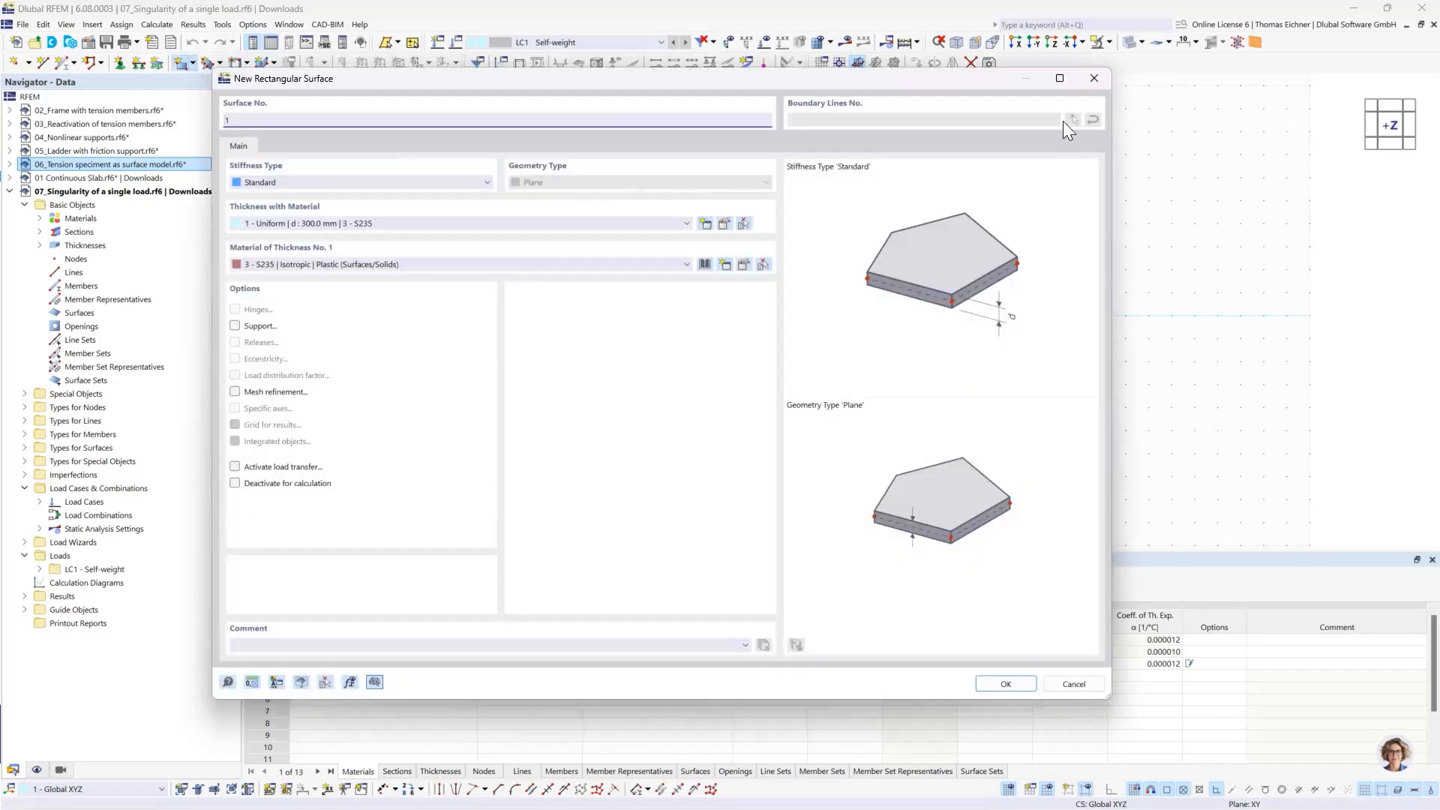
pyautogui.click(1094, 81)
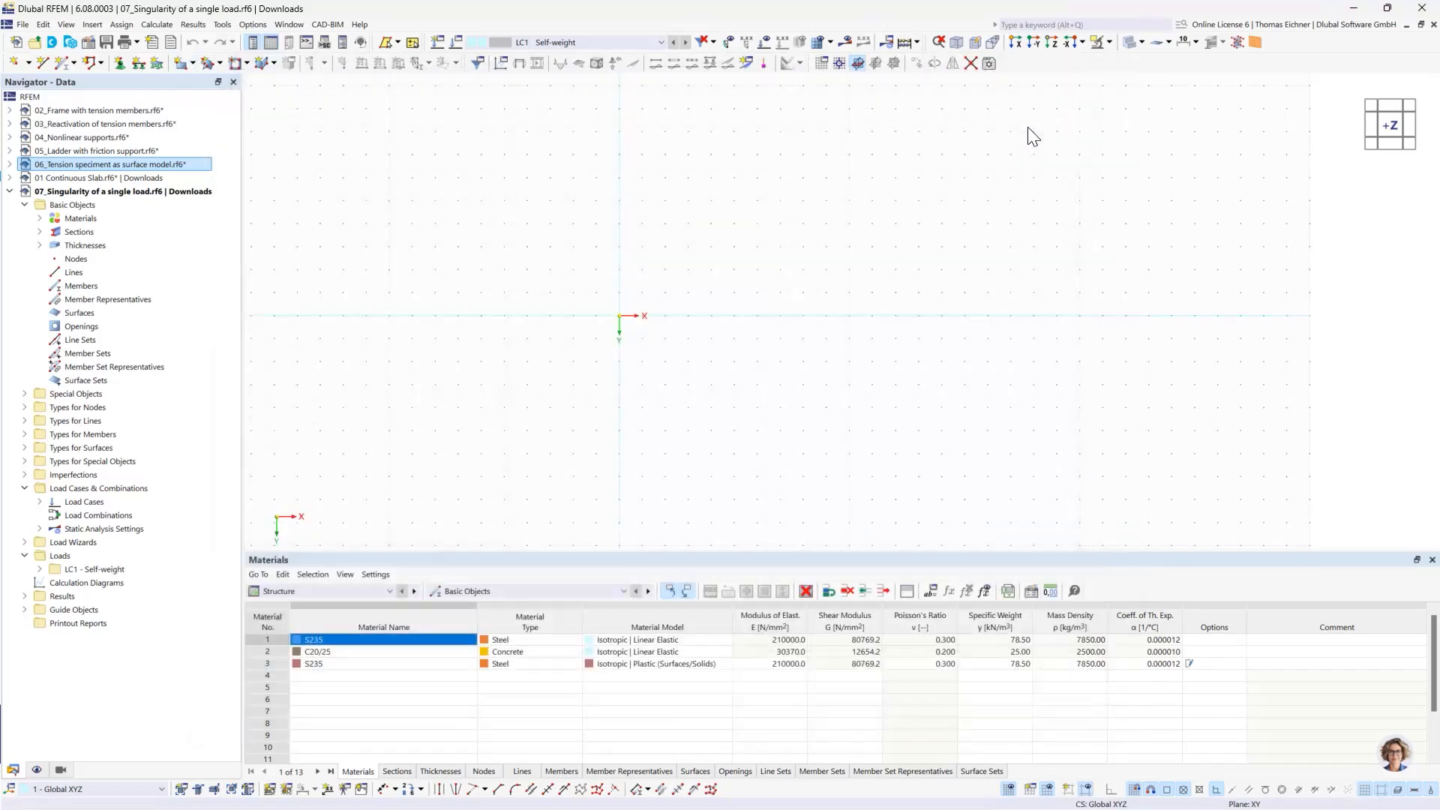
# Step: Start a new rectangular surface and give it a new C30/37 concrete material from the library
pyautogui.click(191, 63)
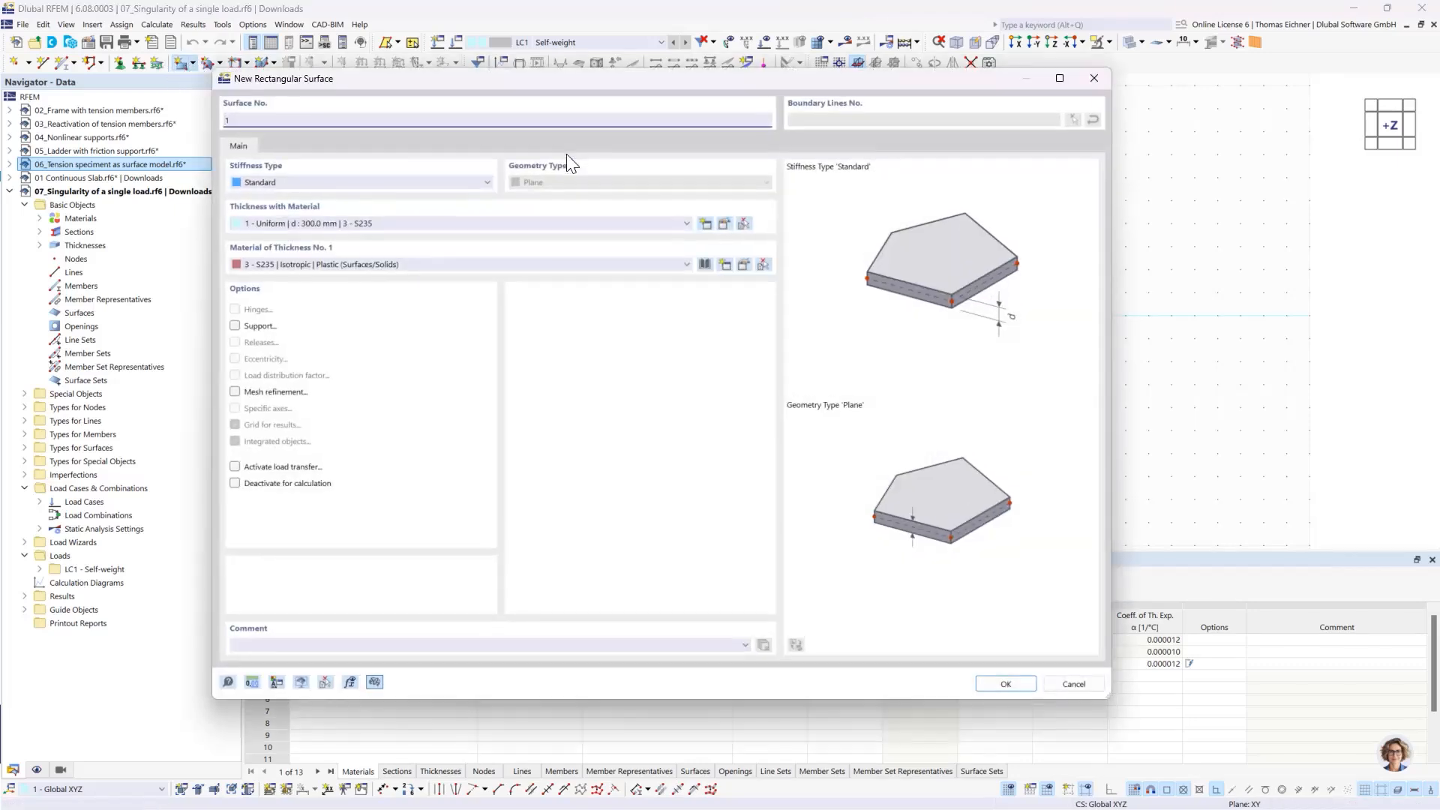
pyautogui.click(502, 264)
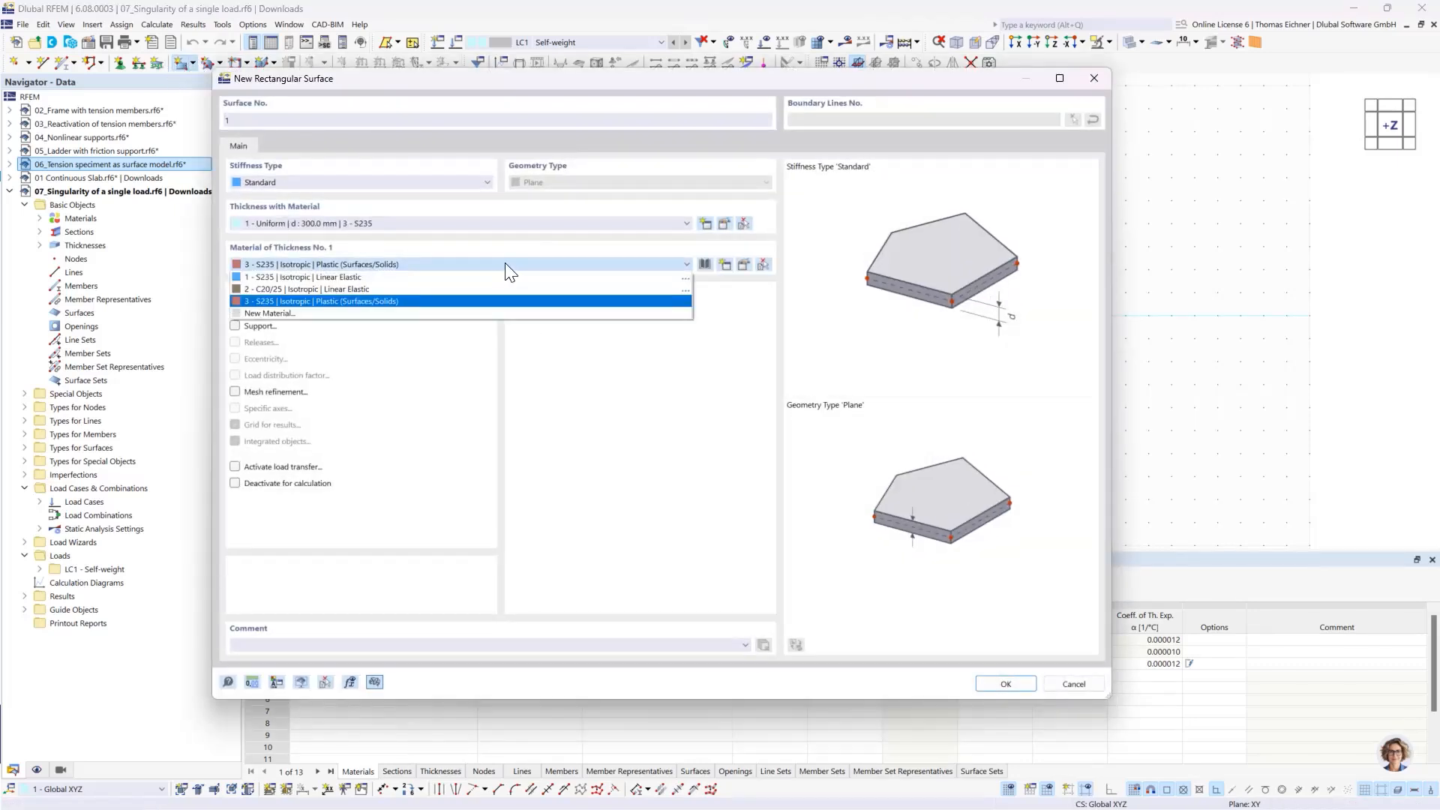
pyautogui.click(339, 312)
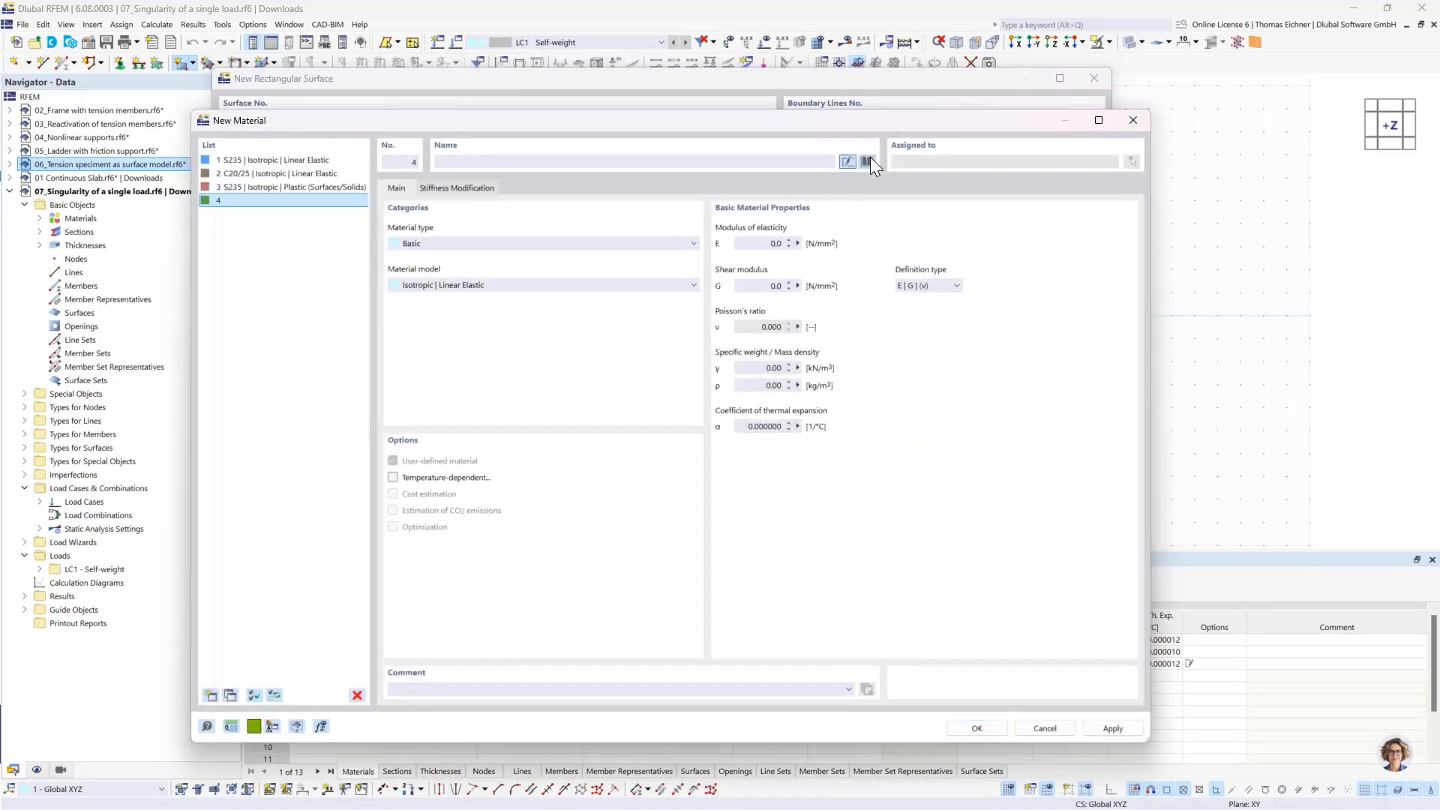
pyautogui.click(867, 160)
pyautogui.click(386, 702)
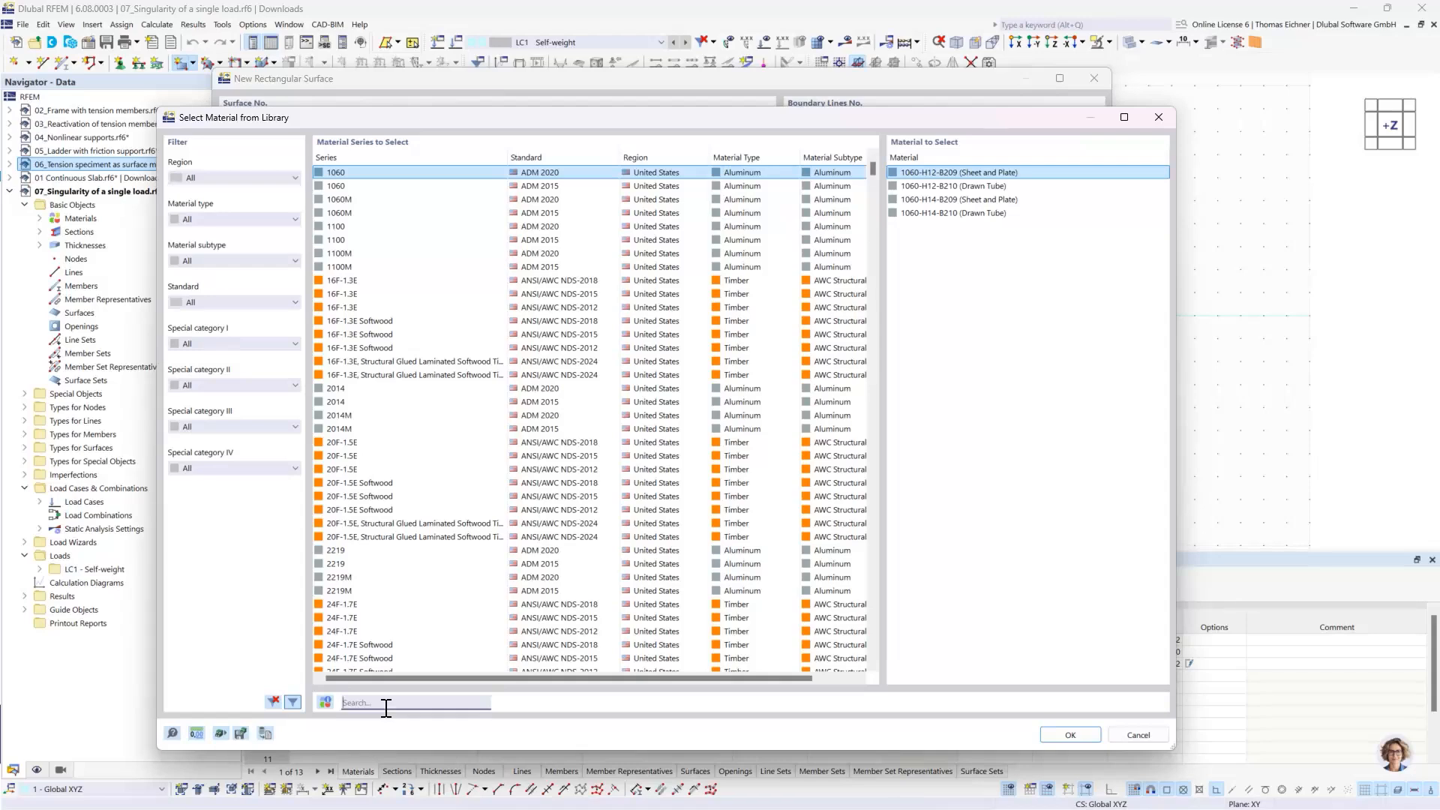
pyautogui.write('C30')
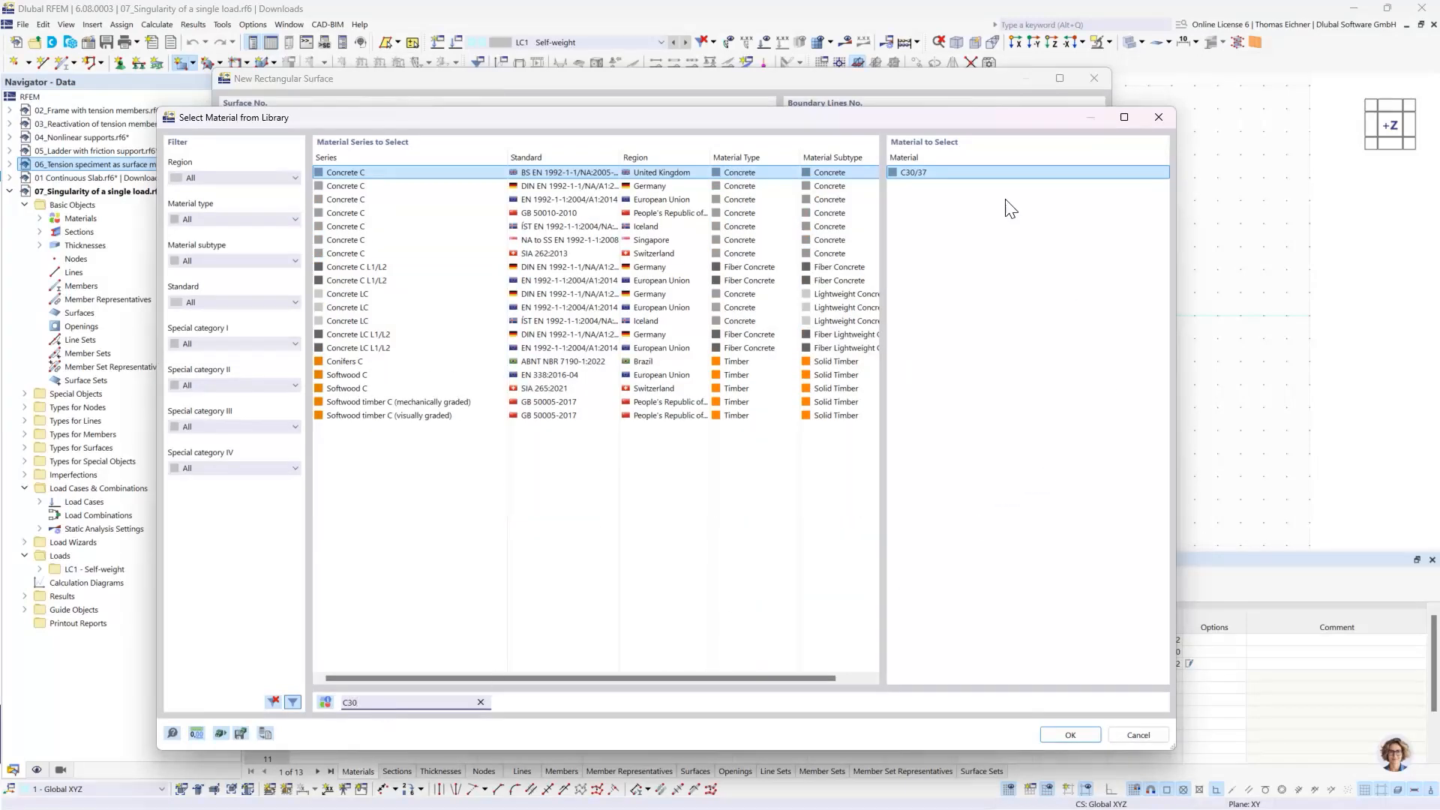
pyautogui.click(975, 174)
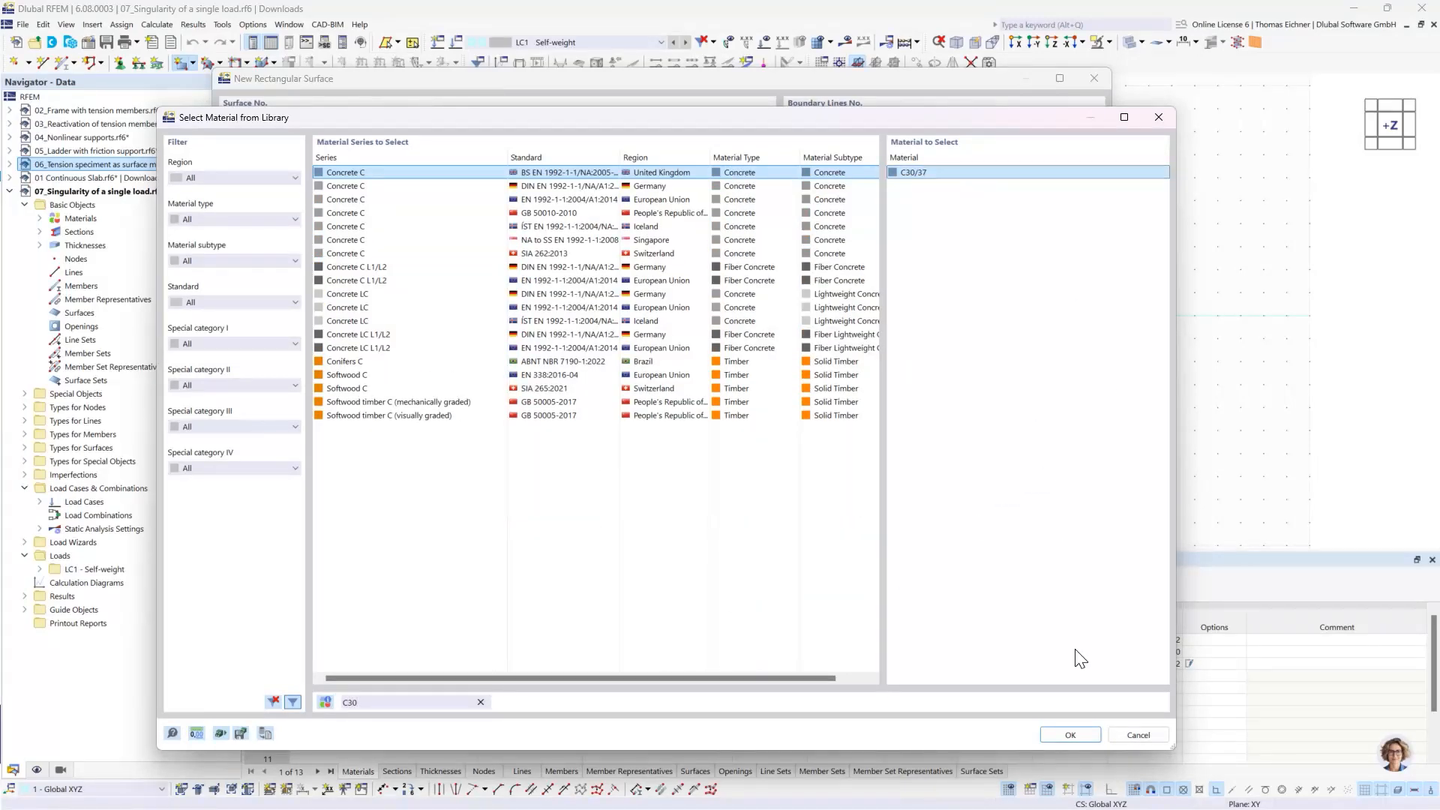
pyautogui.click(1070, 734)
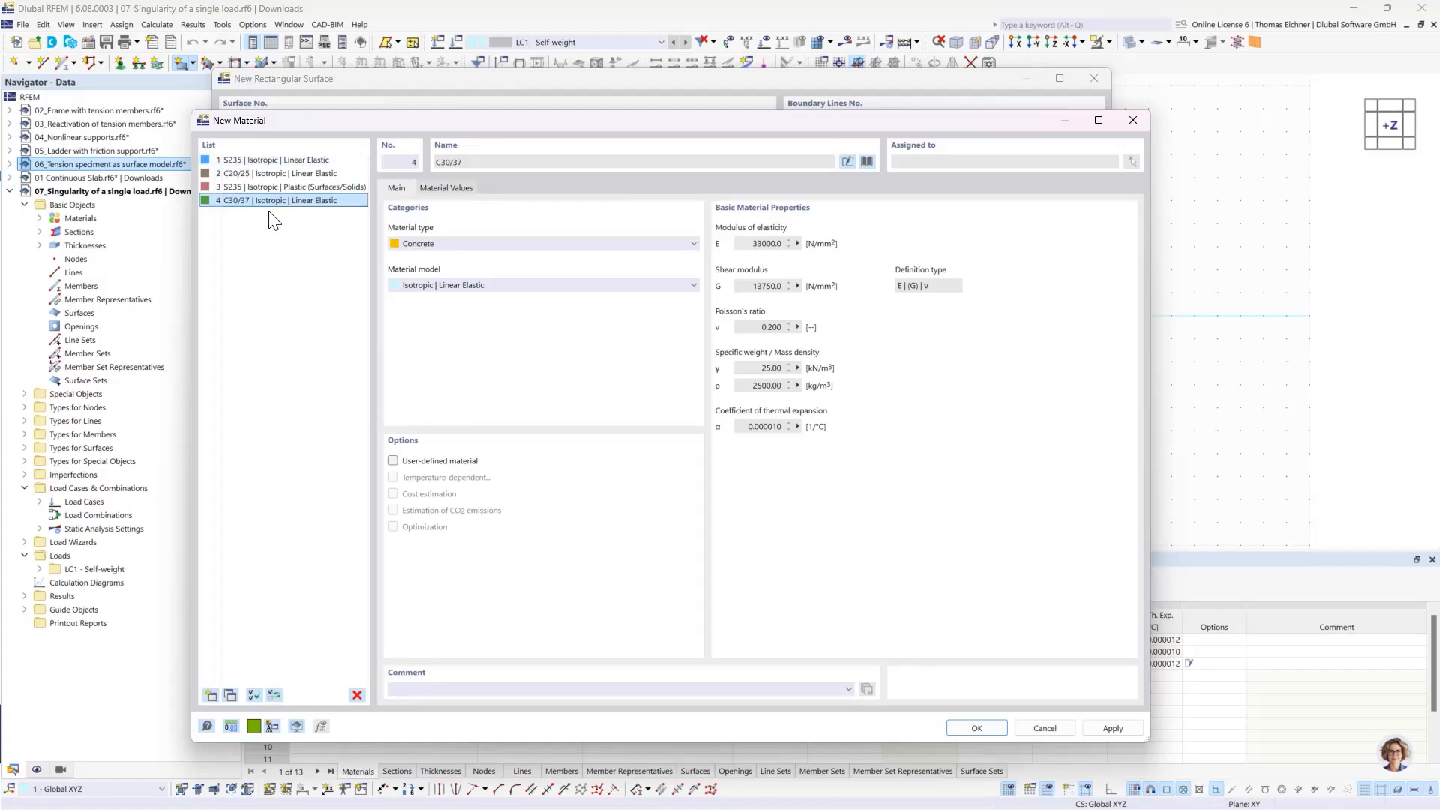
pyautogui.click(975, 728)
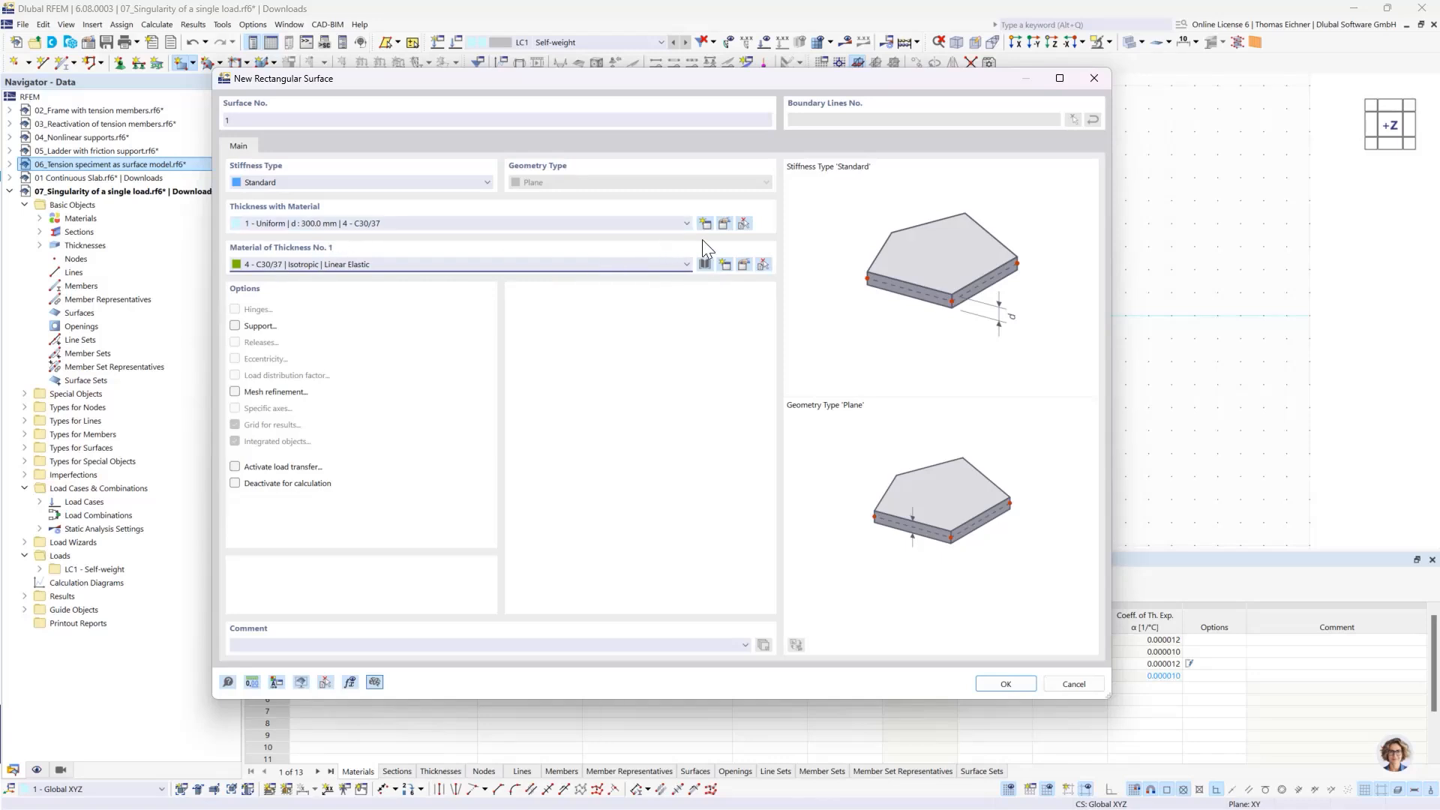
# Step: Set the surface's uniform thickness to 200 mm and accept the surface definition
pyautogui.click(723, 224)
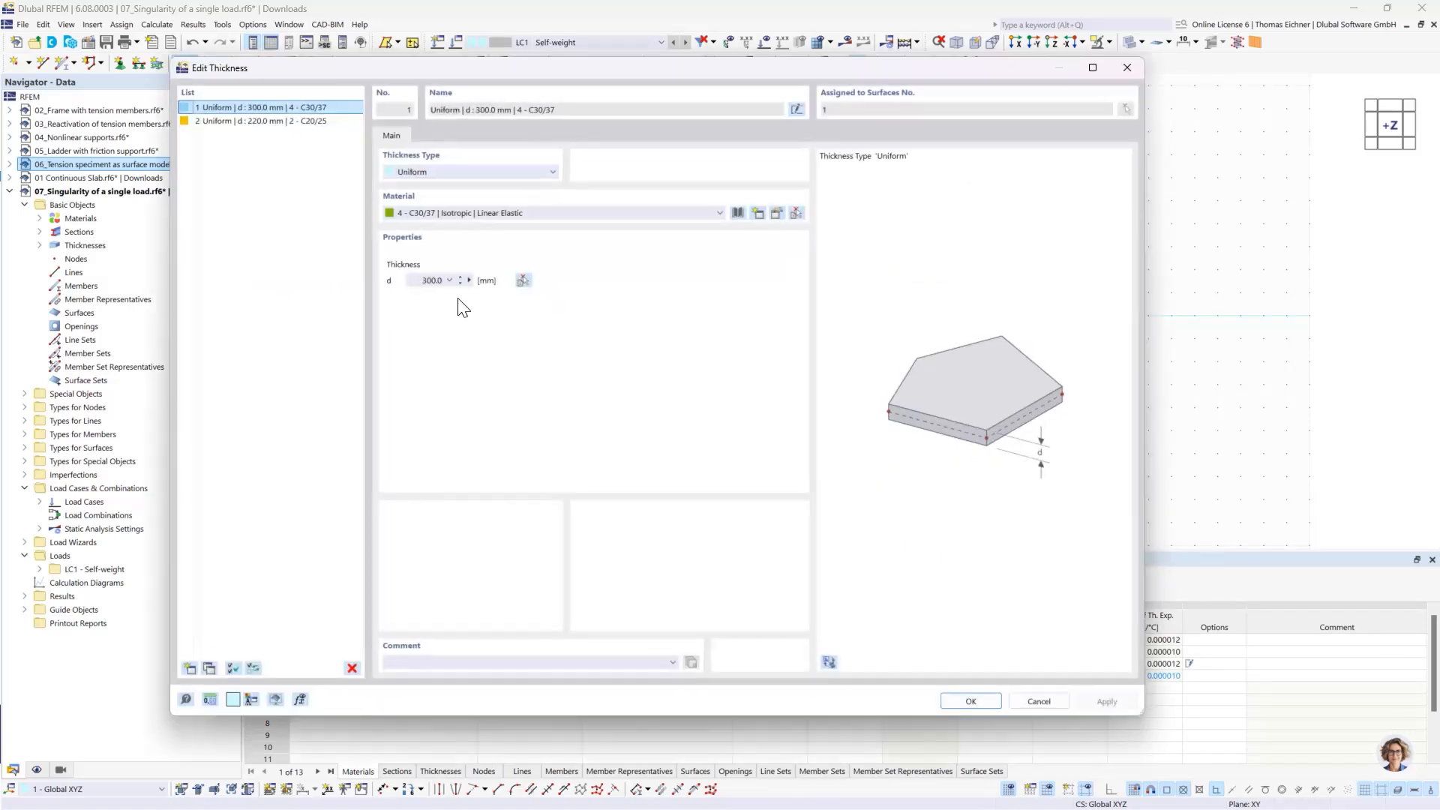
pyautogui.click(429, 281)
pyautogui.click(970, 702)
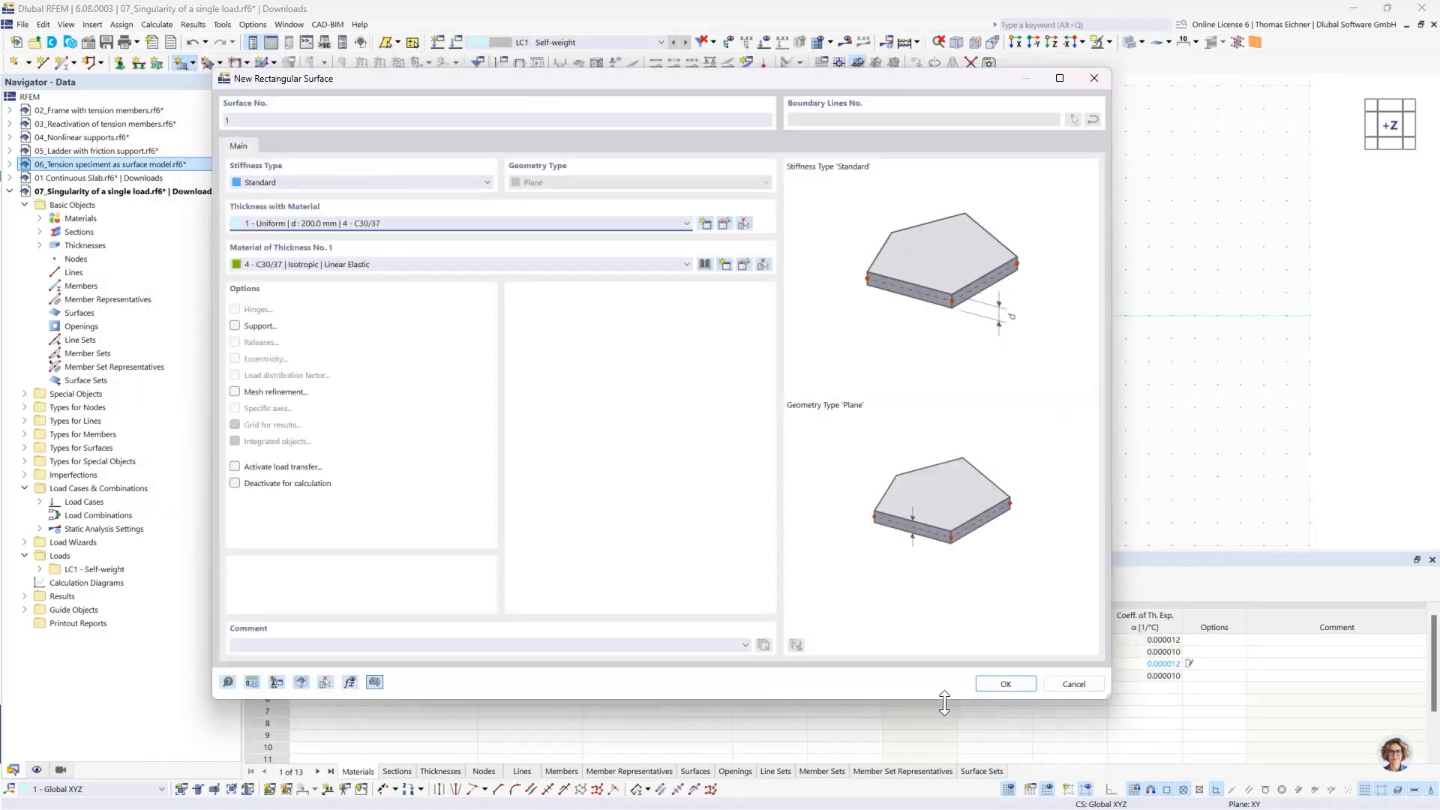
pyautogui.click(1006, 684)
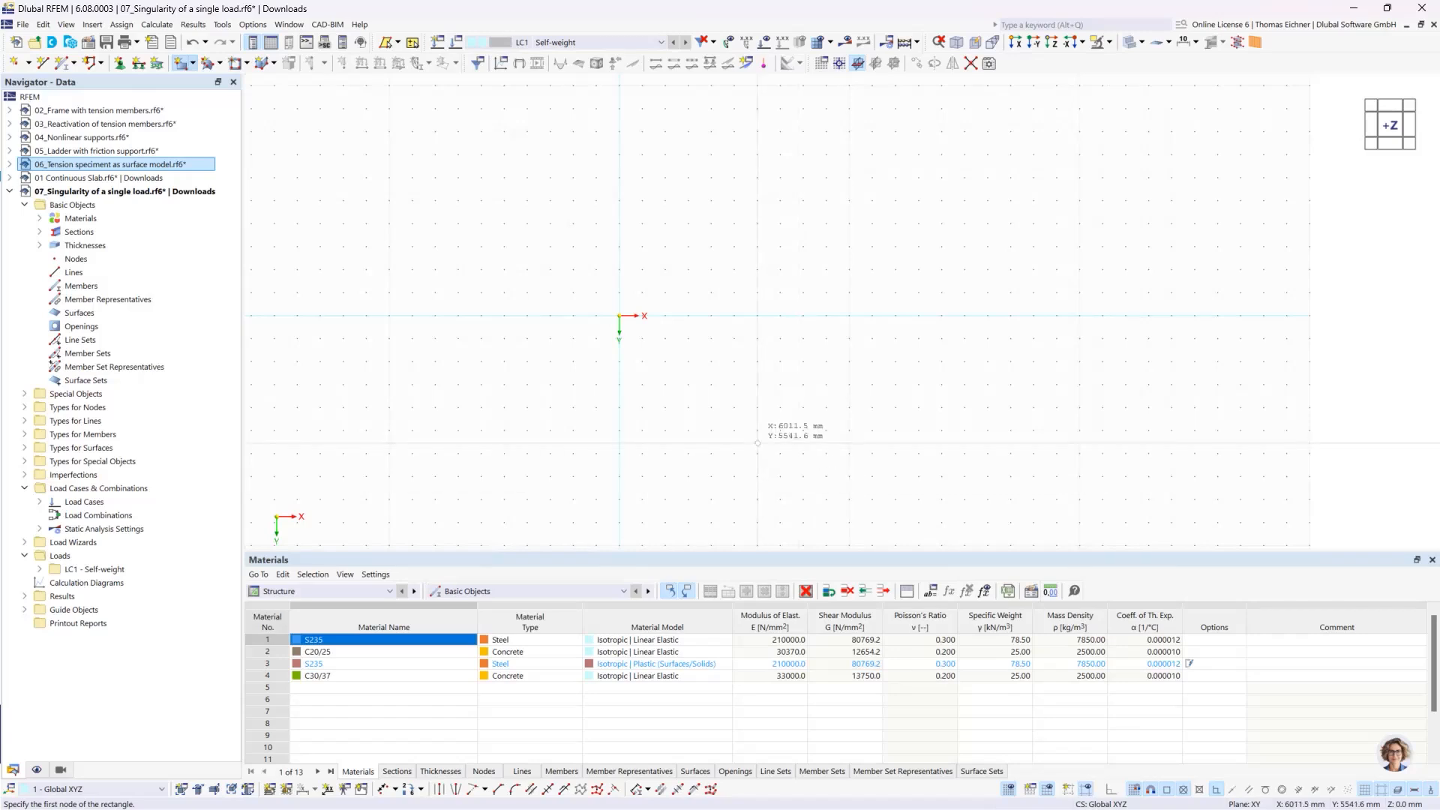
# Step: Draw the rectangular slab from the coordinate origin, about 8000 mm in X by 6000 mm in Y
pyautogui.click(619, 315)
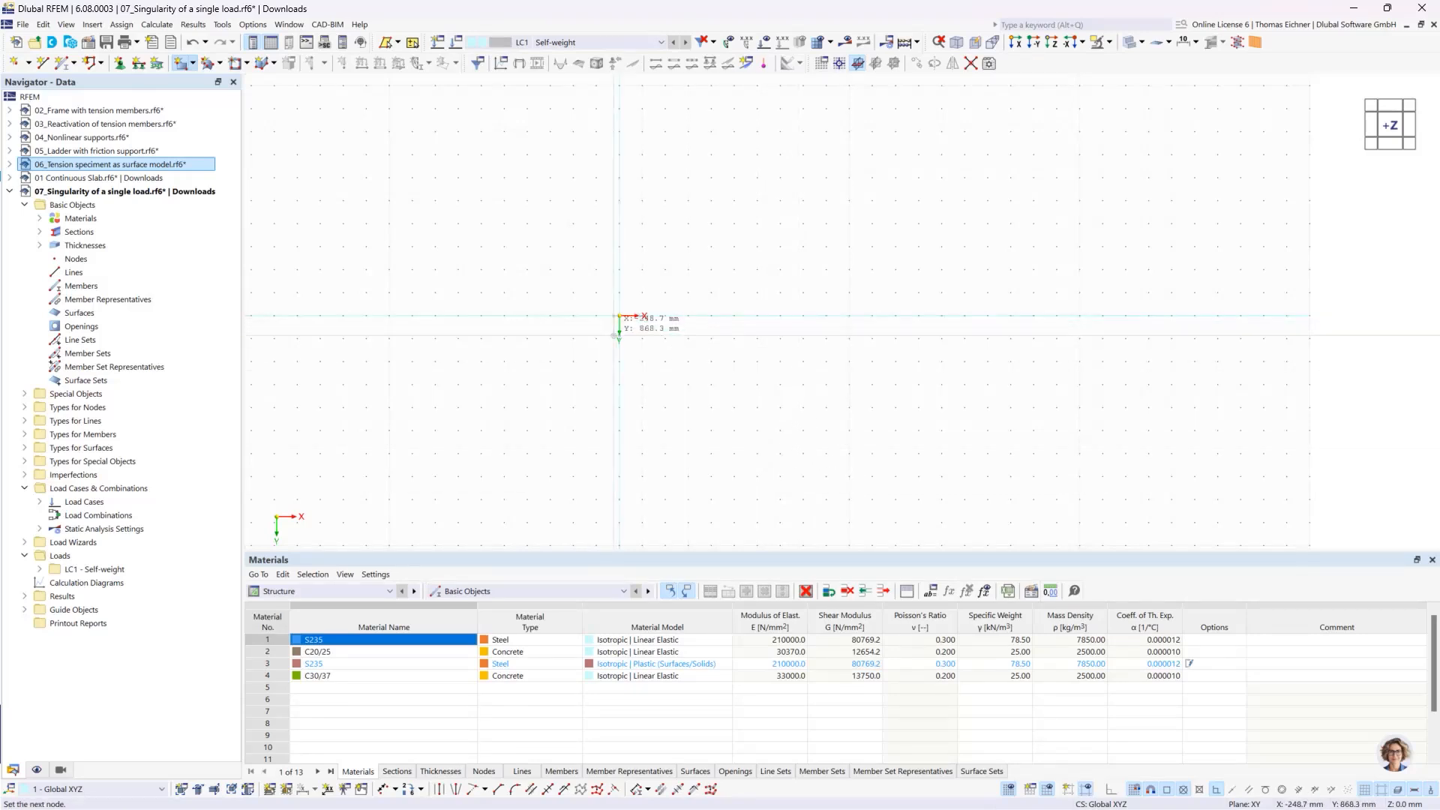
pyautogui.click(804, 452)
pyautogui.press('Escape')
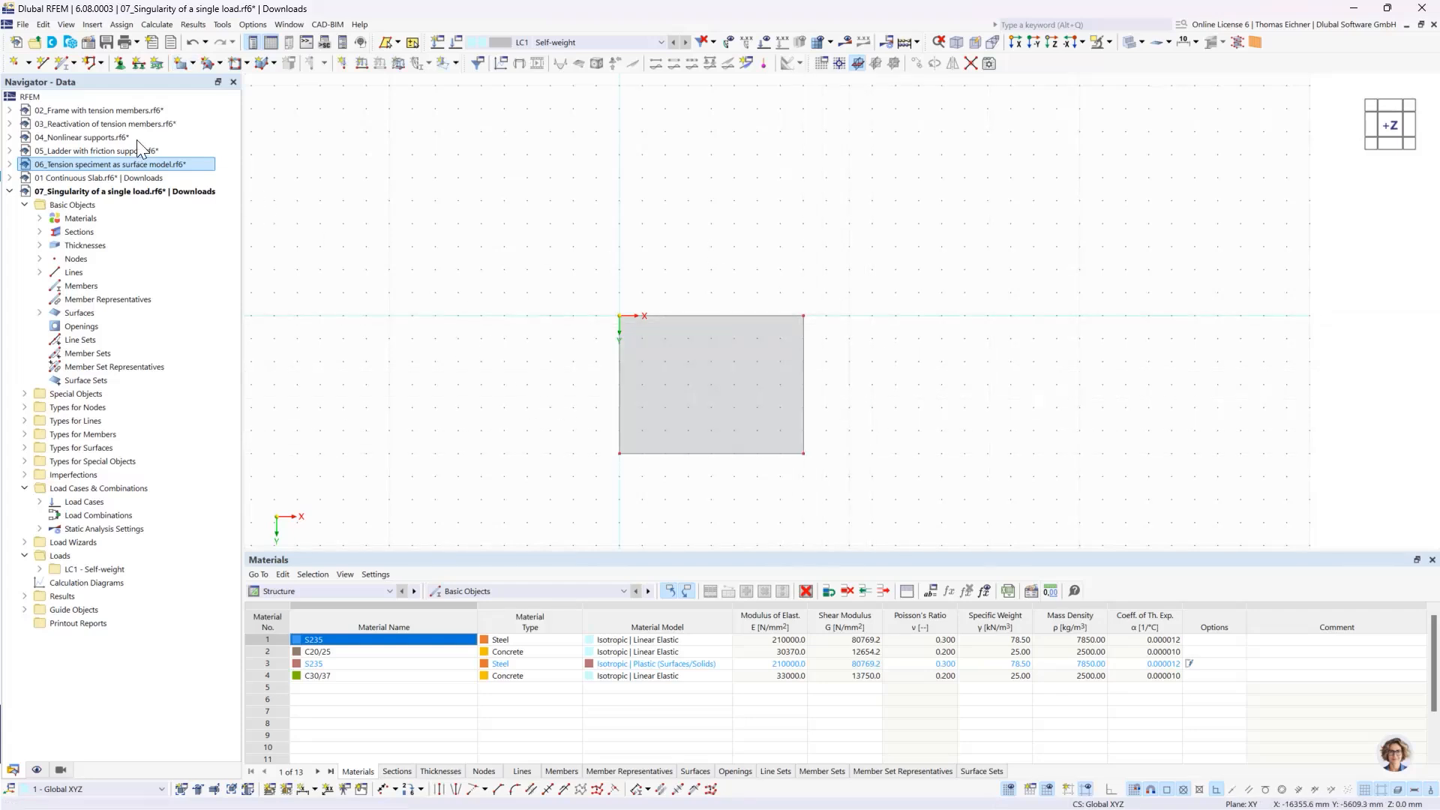
# Step: Place a node at the slab's centre at X 4000 mm, Y 3000 mm
pyautogui.click(14, 62)
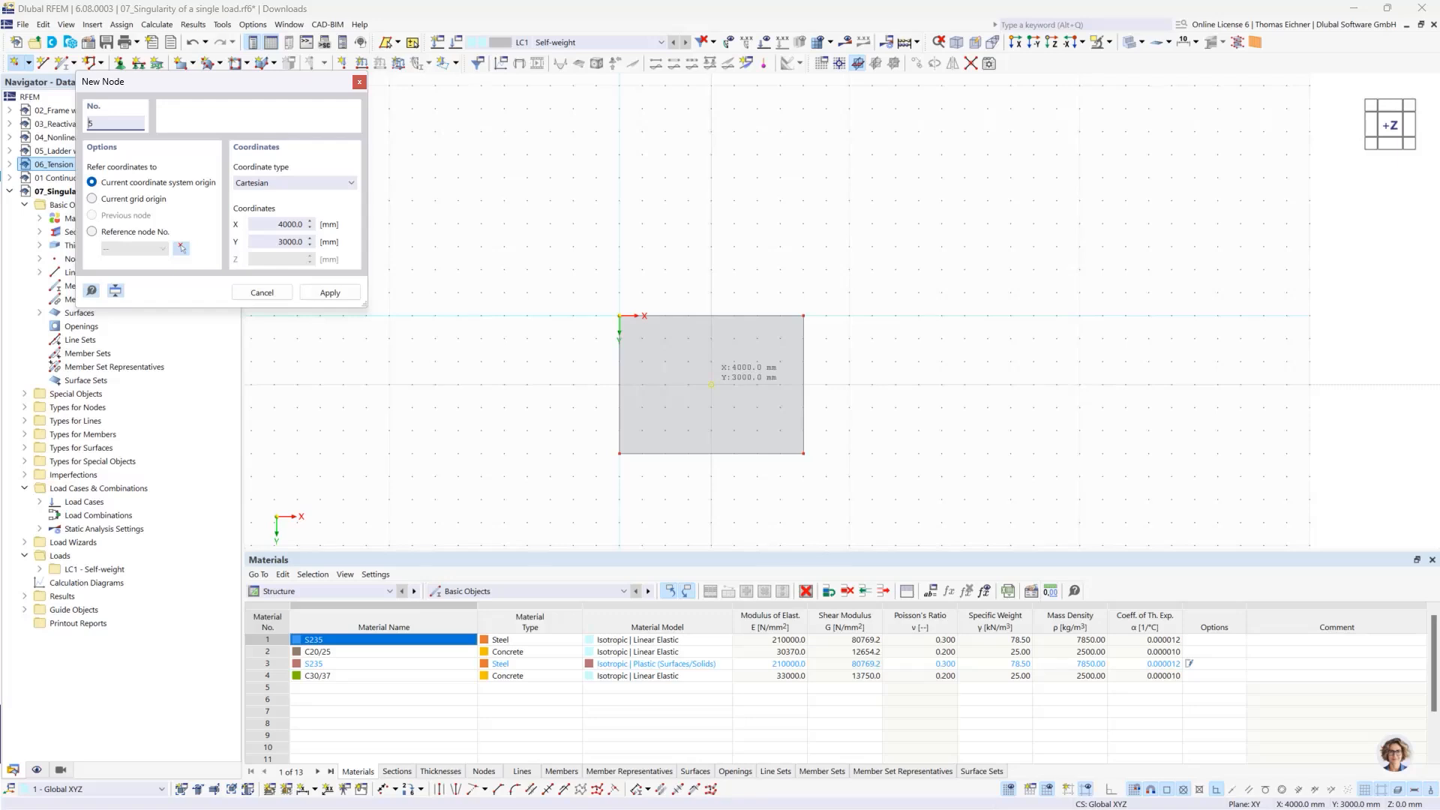
pyautogui.click(711, 385)
pyautogui.press('Escape')
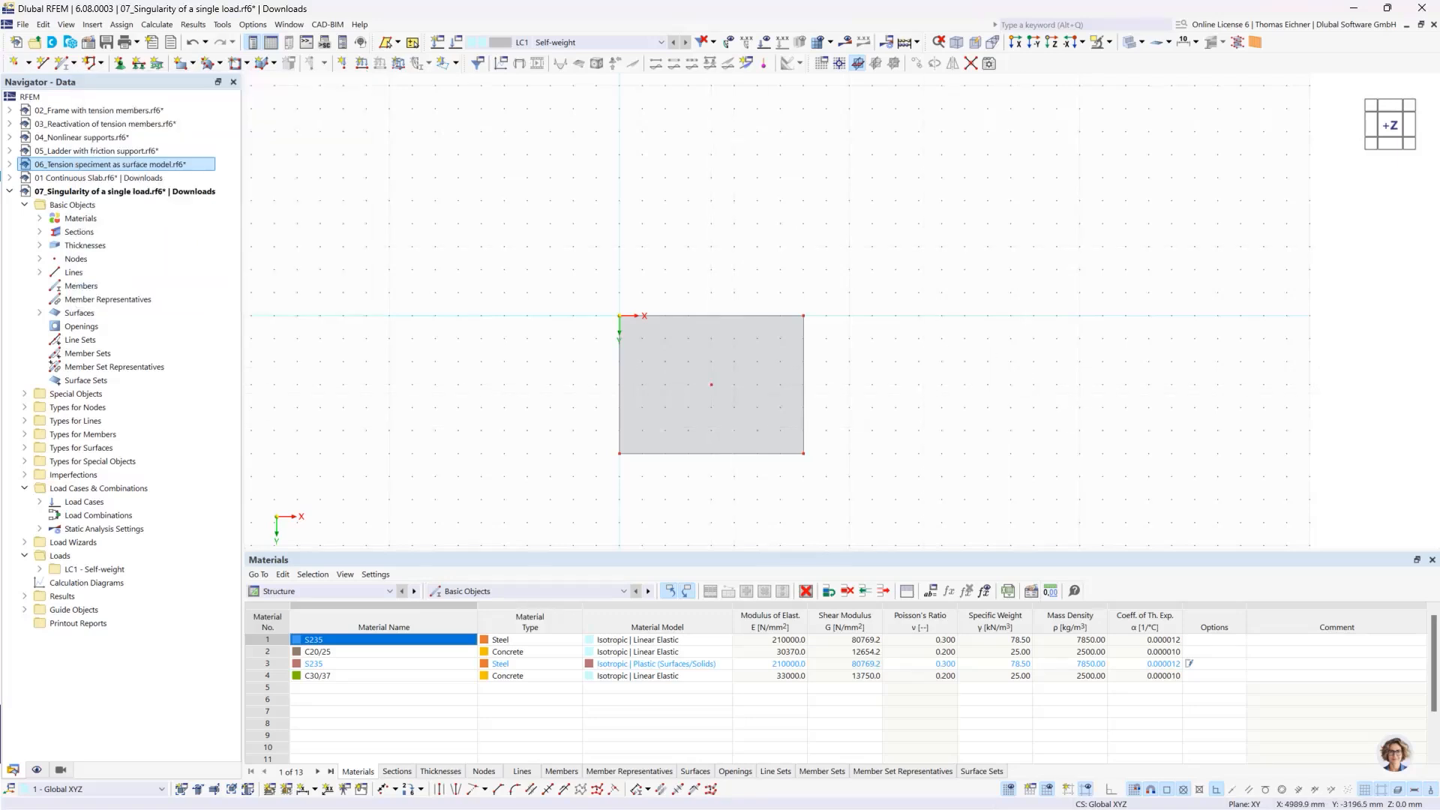
# Step: Apply a nodal force of 100 kN in Z to the slab's centre node in load case LC1
pyautogui.click(341, 63)
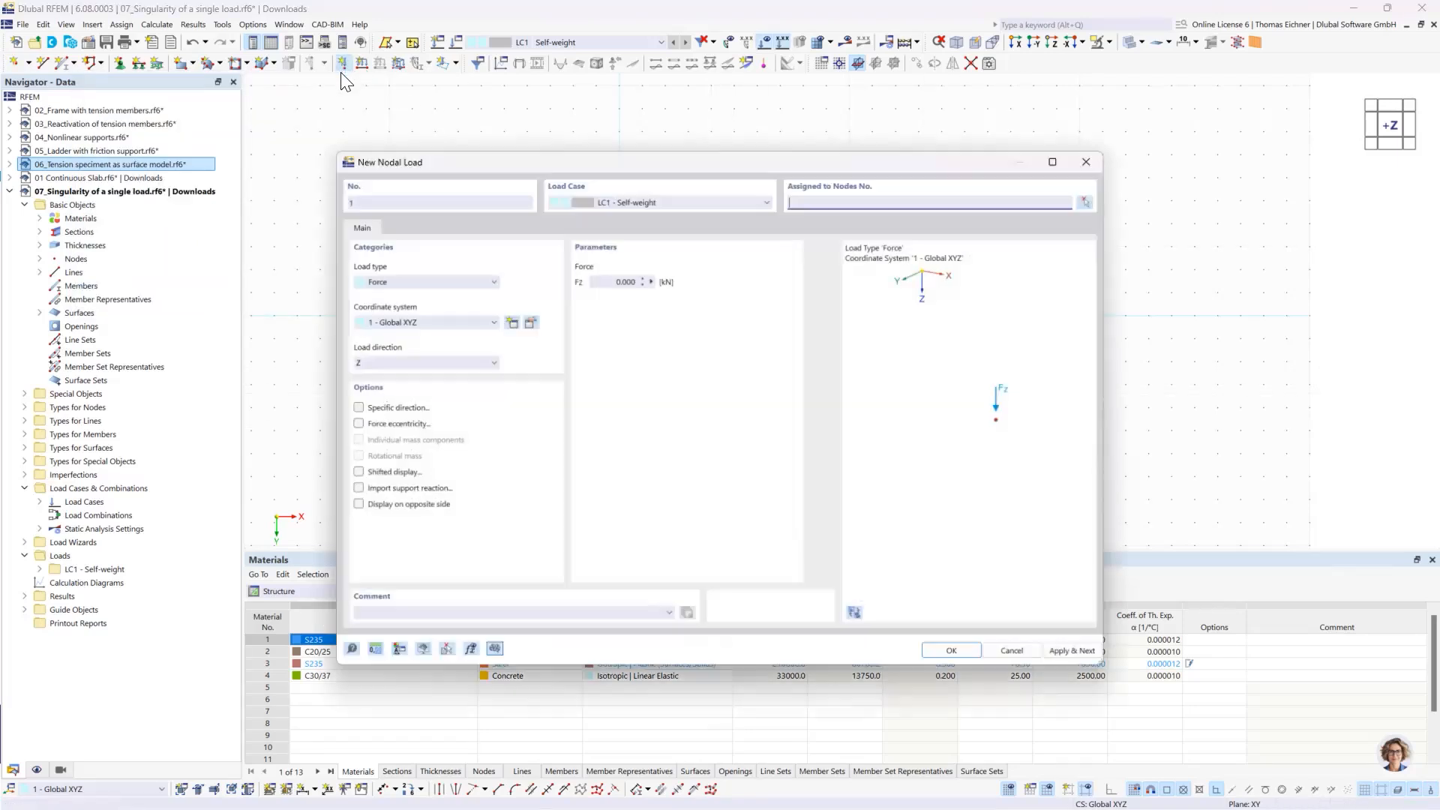
pyautogui.click(564, 274)
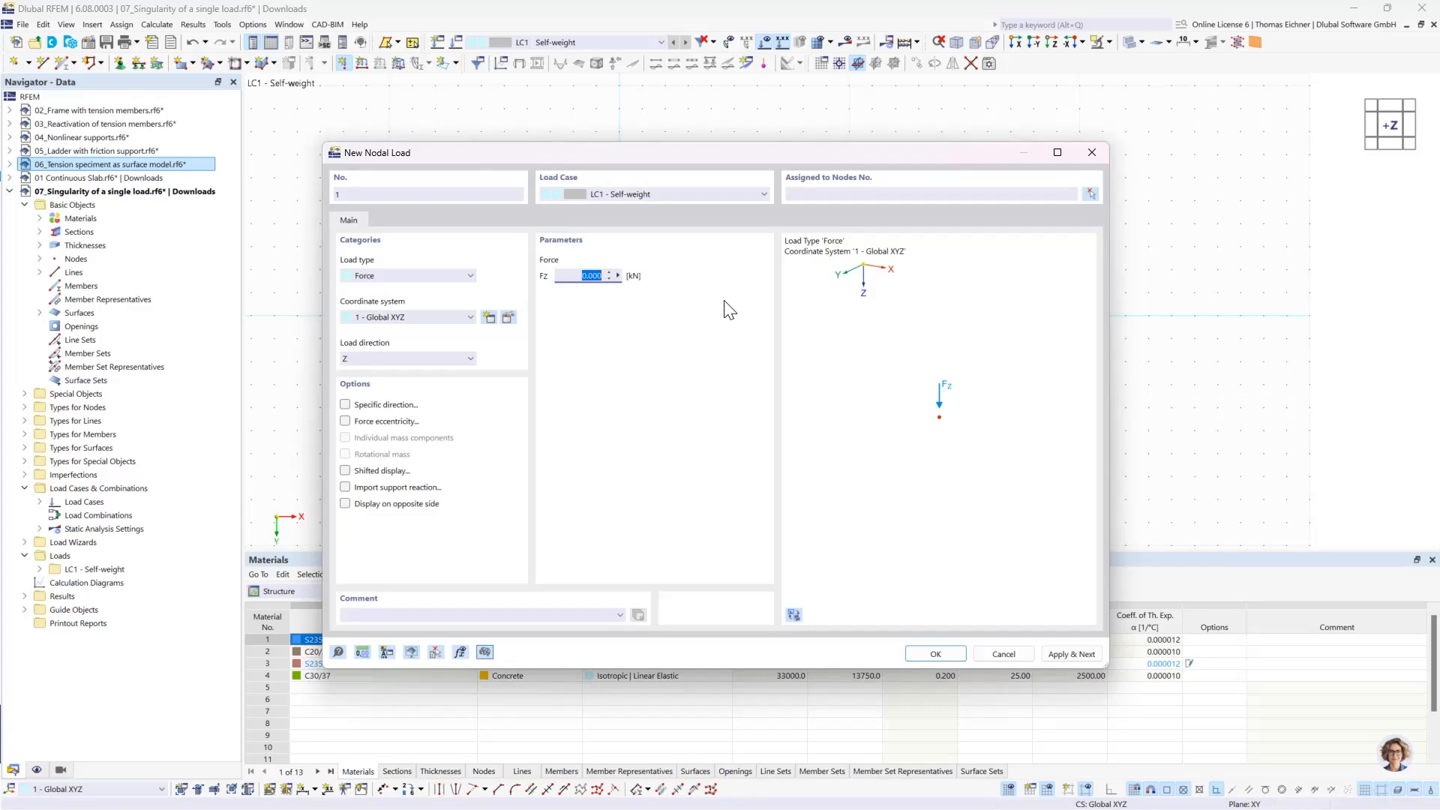
pyautogui.write('100')
pyautogui.click(930, 652)
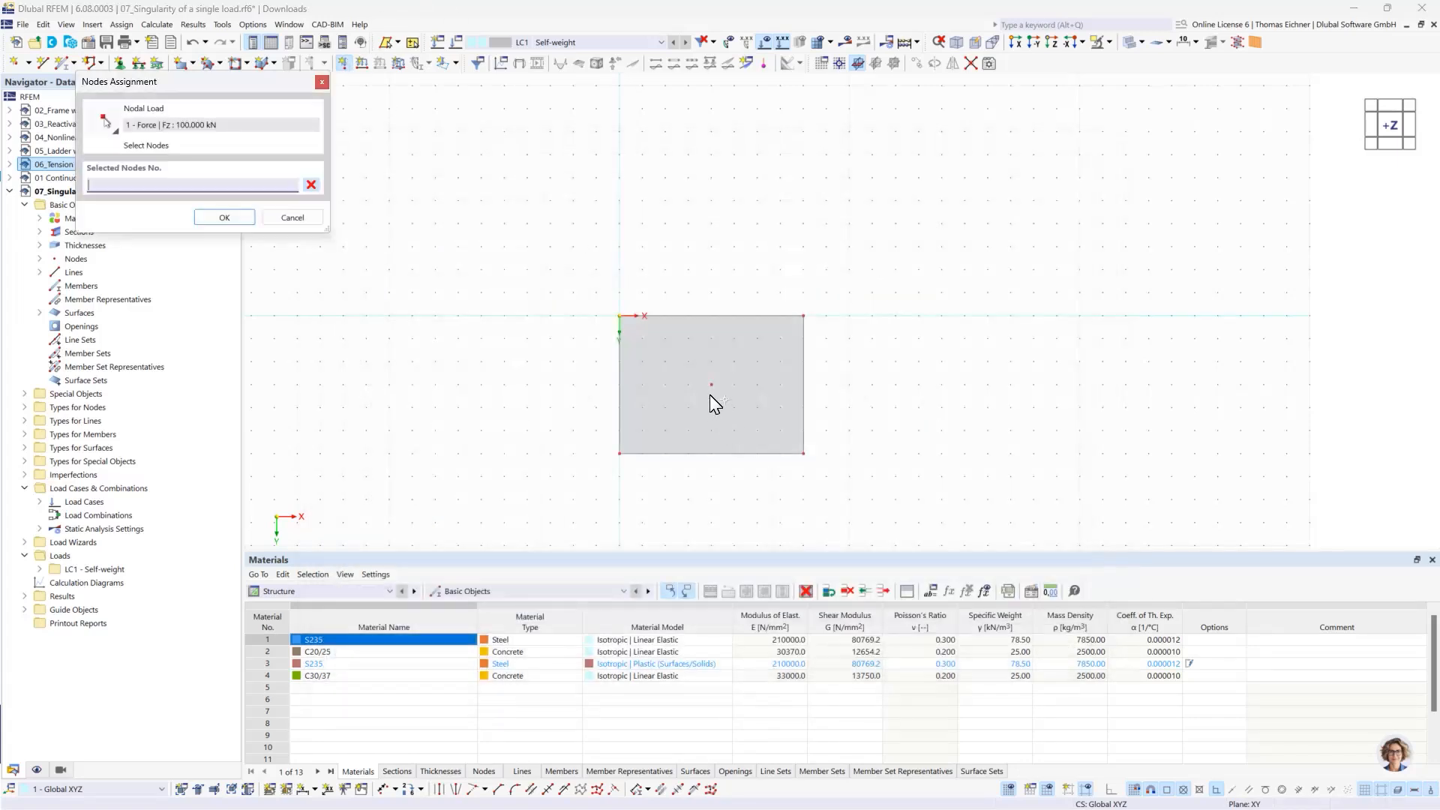
pyautogui.click(247, 218)
pyautogui.rightClick(597, 264)
pyautogui.click(905, 236)
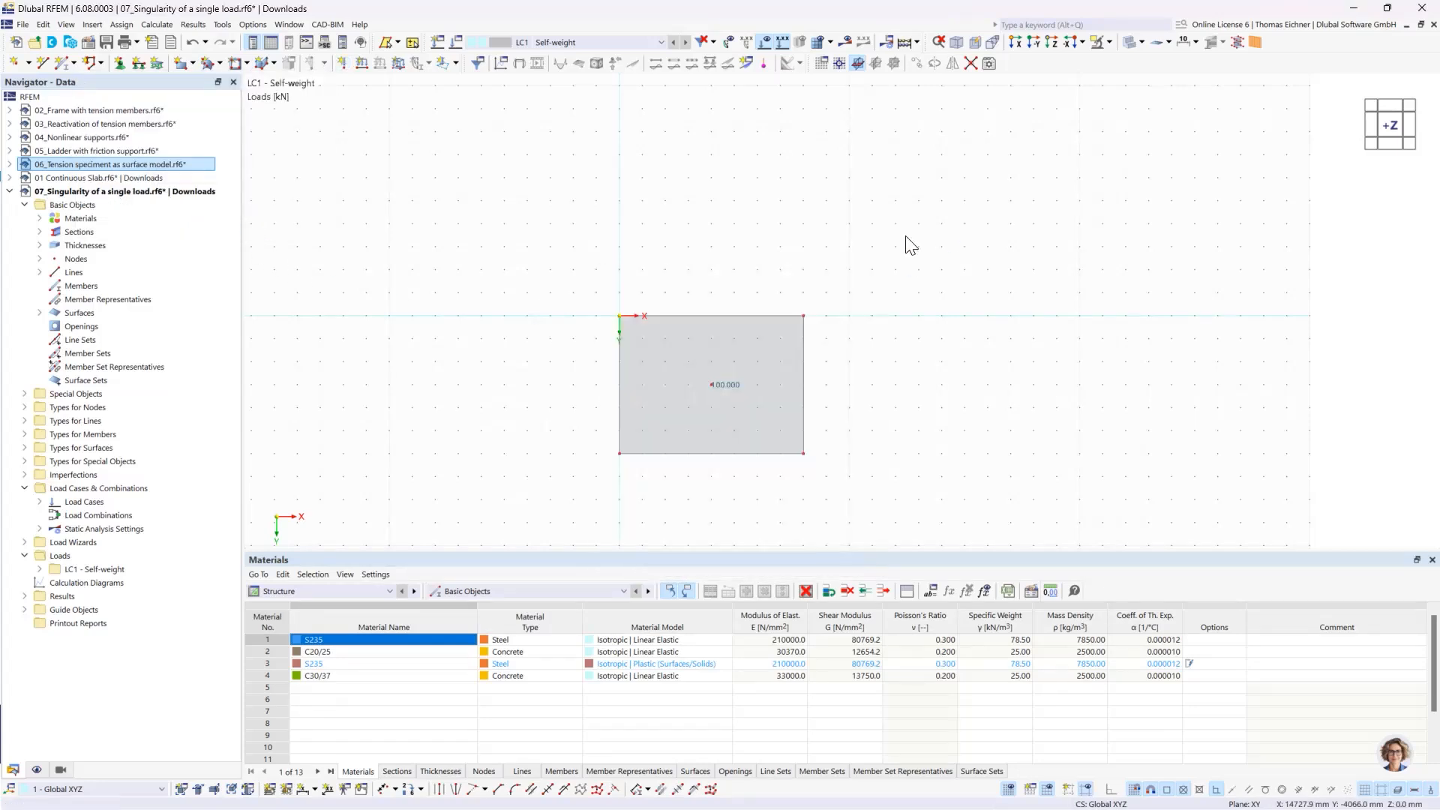
pyautogui.click(730, 384)
pyautogui.press('Delete')
pyautogui.click(194, 43)
# Step: Assign the hinged line support to all four edges of the slab
pyautogui.moveTo(1035, 378); pyautogui.dragTo(1000, 331, button='middle')
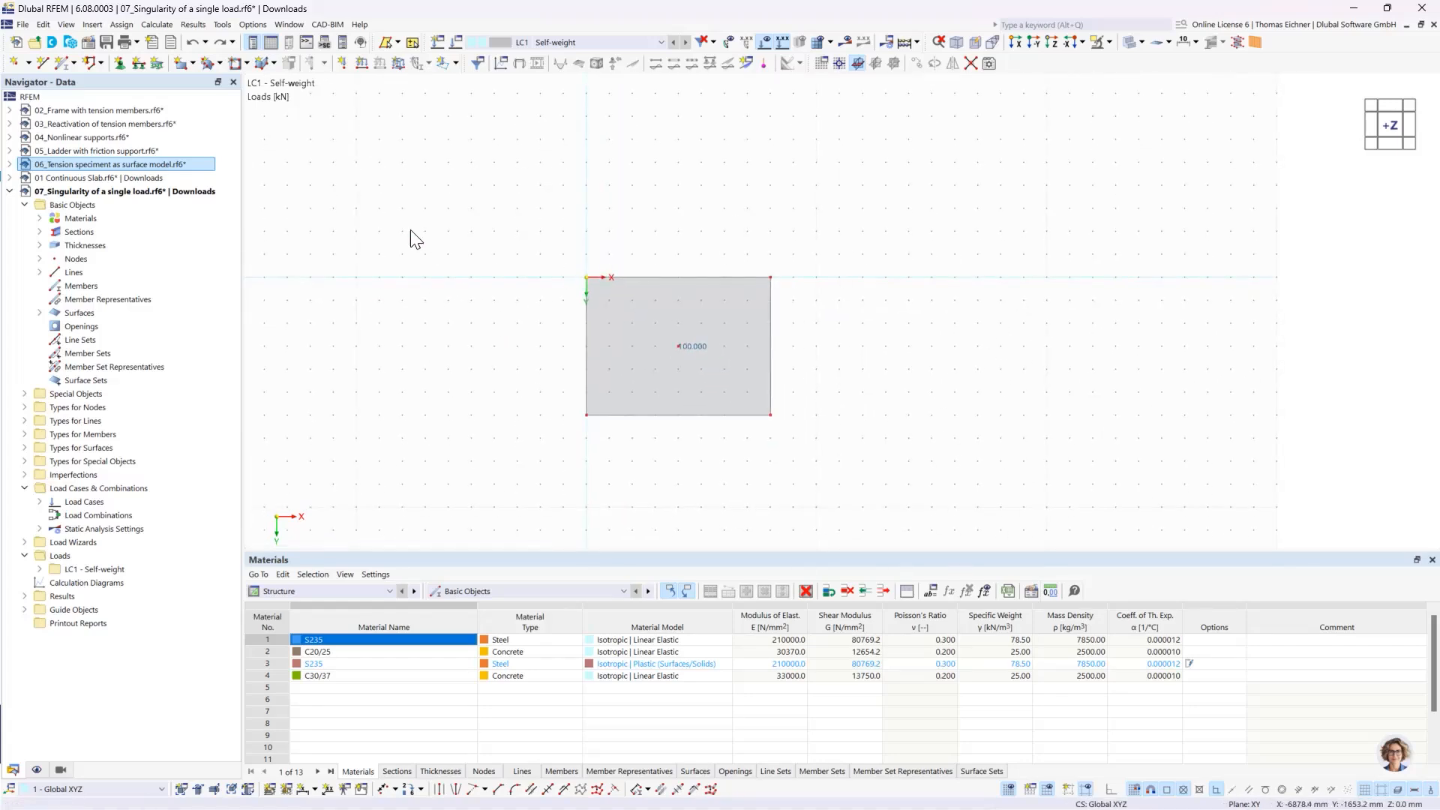
pyautogui.click(139, 63)
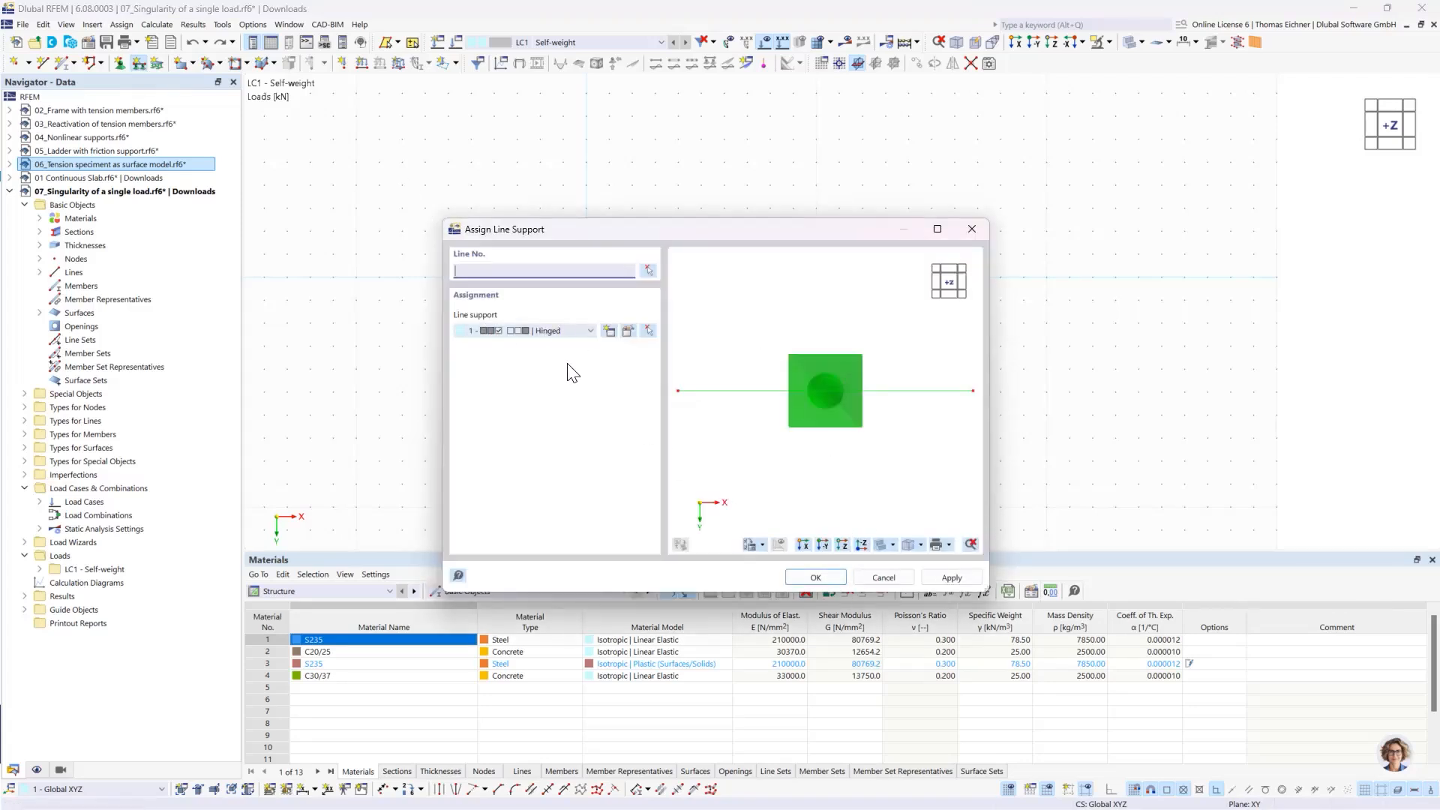
pyautogui.click(815, 577)
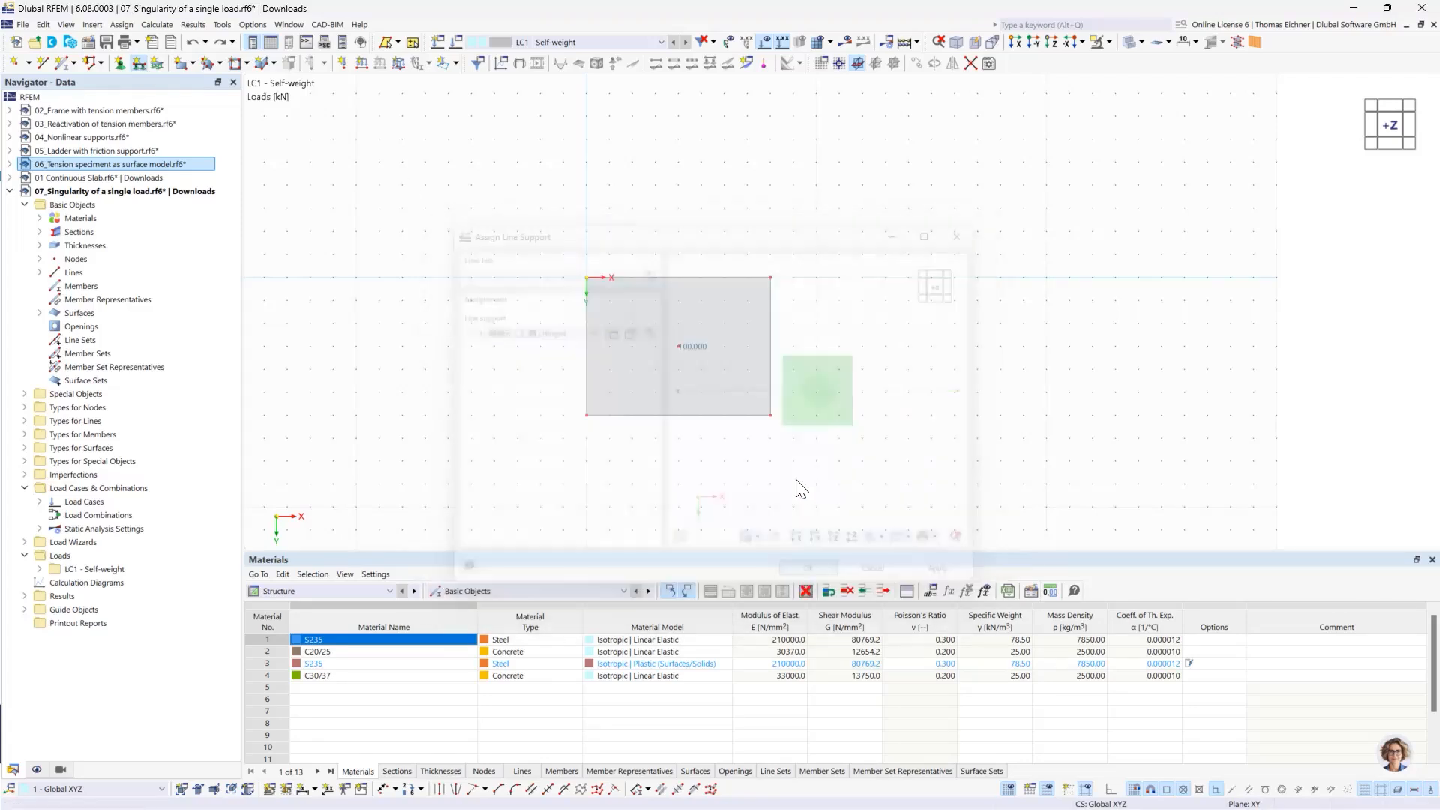
pyautogui.moveTo(825, 472); pyautogui.dragTo(459, 233)
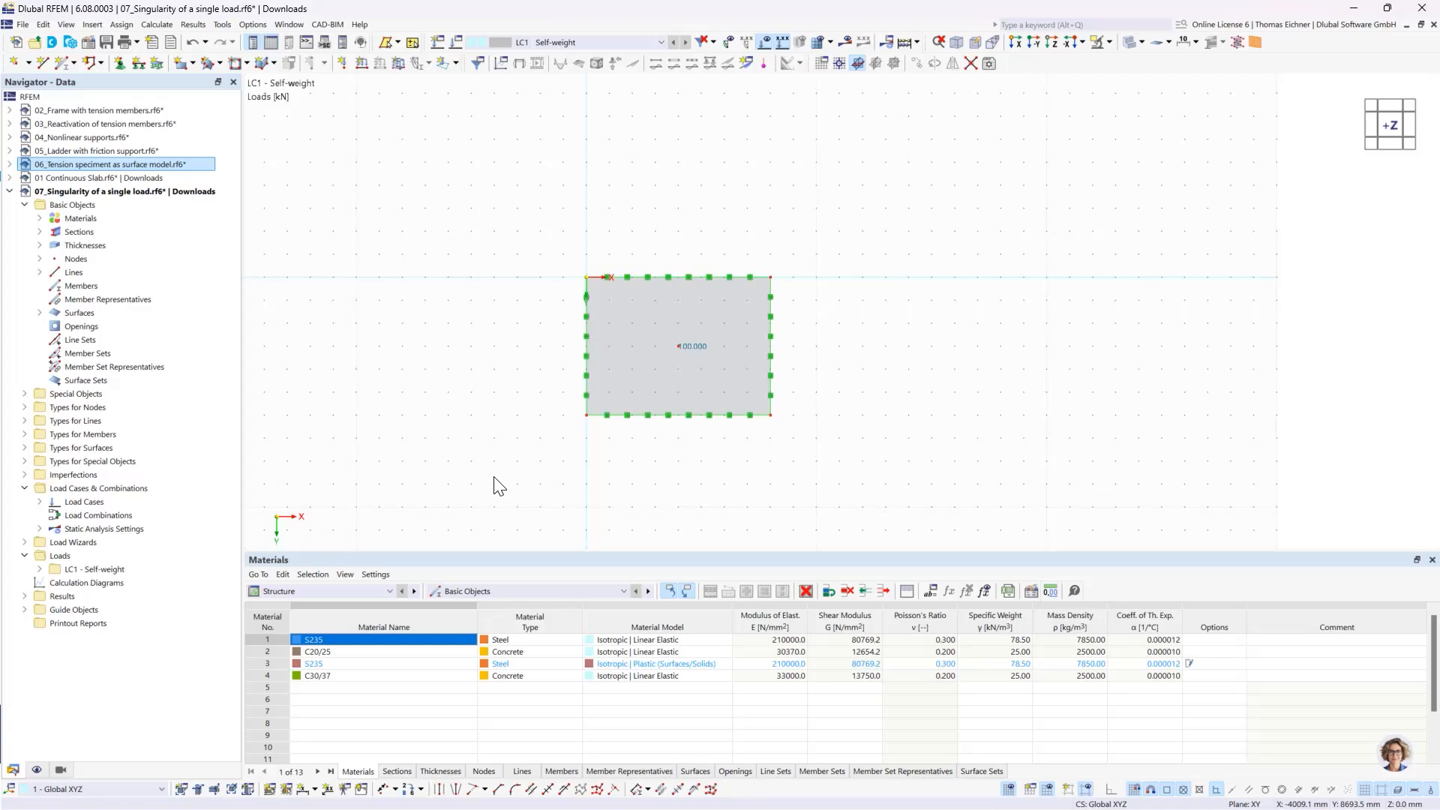
# Step: Select the whole slab with its supports and load and set up Move/Copy to create 3 copies
pyautogui.moveTo(510, 495); pyautogui.dragTo(864, 222)
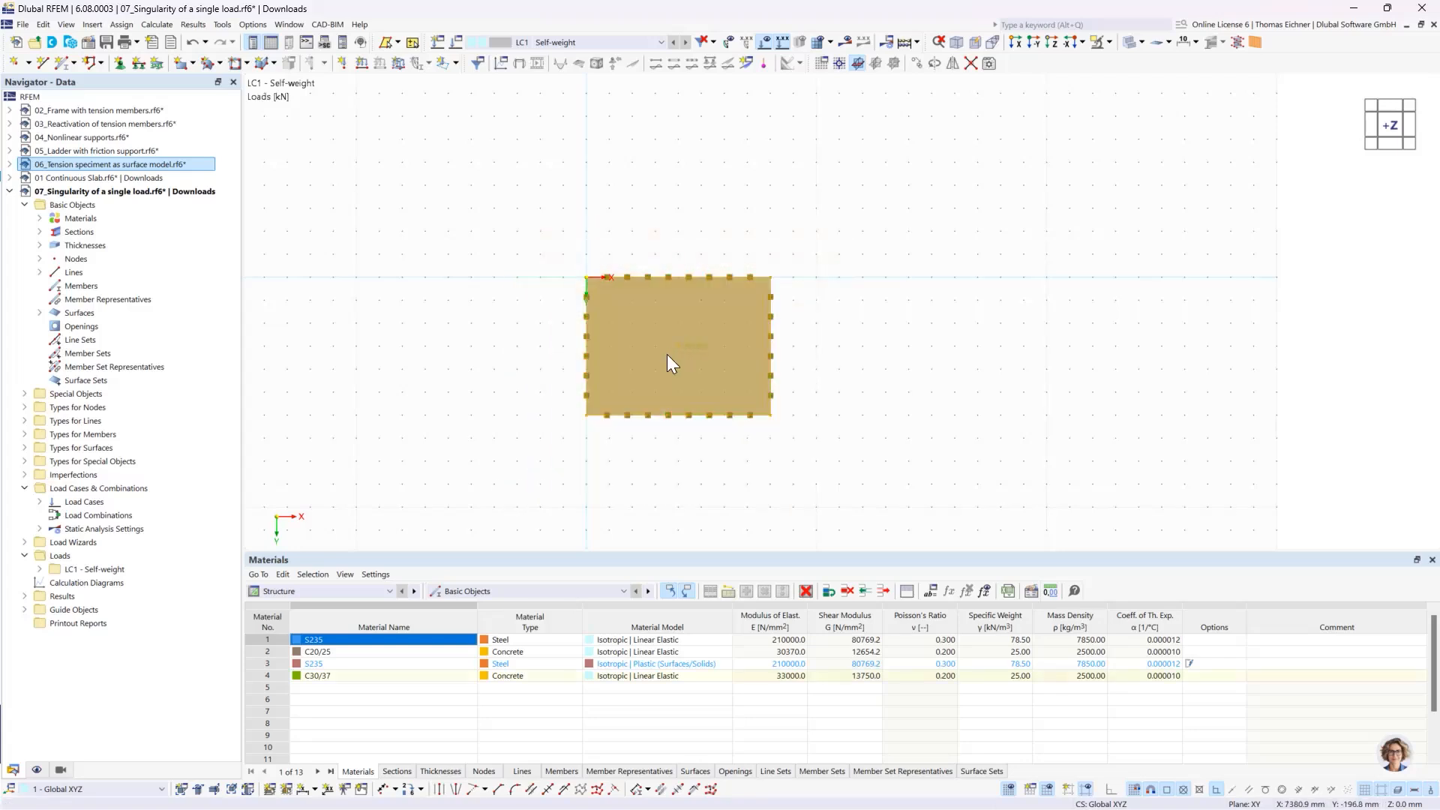
pyautogui.rightClick(651, 316)
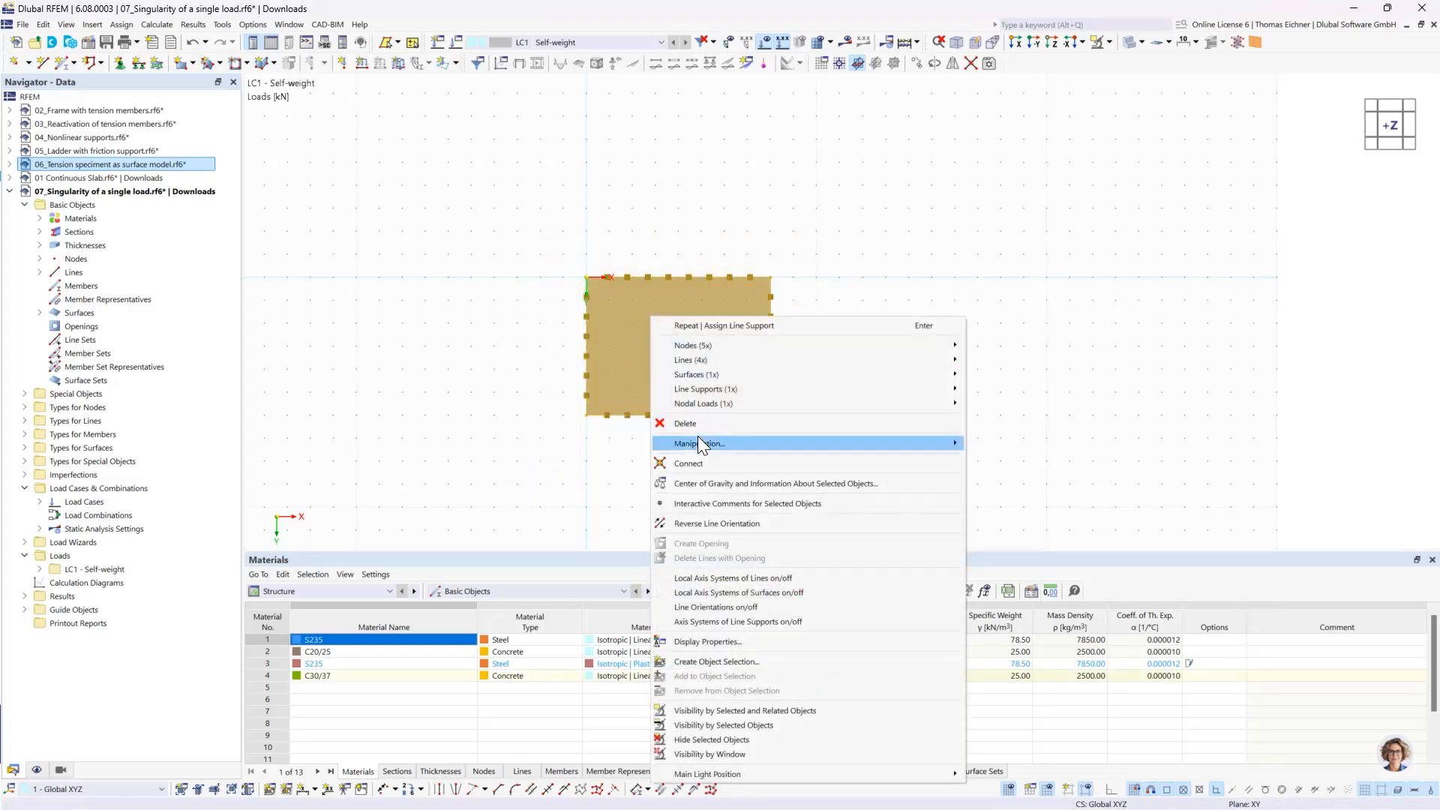
pyautogui.moveTo(698, 443)
pyautogui.click(1006, 444)
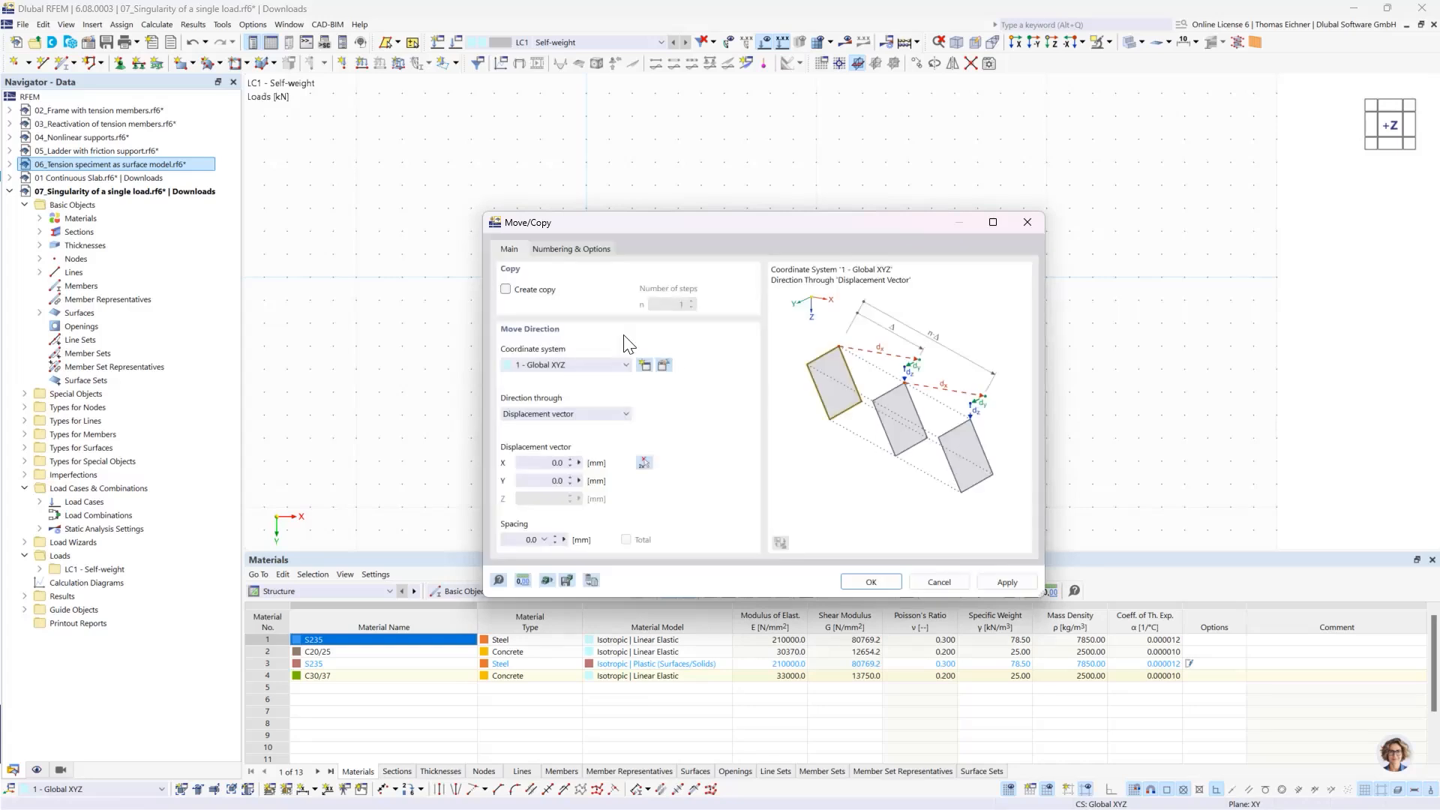
pyautogui.click(506, 289)
pyautogui.doubleClick(660, 304)
pyautogui.write('3')
# Step: Change the model's length unit to m from within the copy setup
pyautogui.click(544, 462)
pyautogui.click(523, 580)
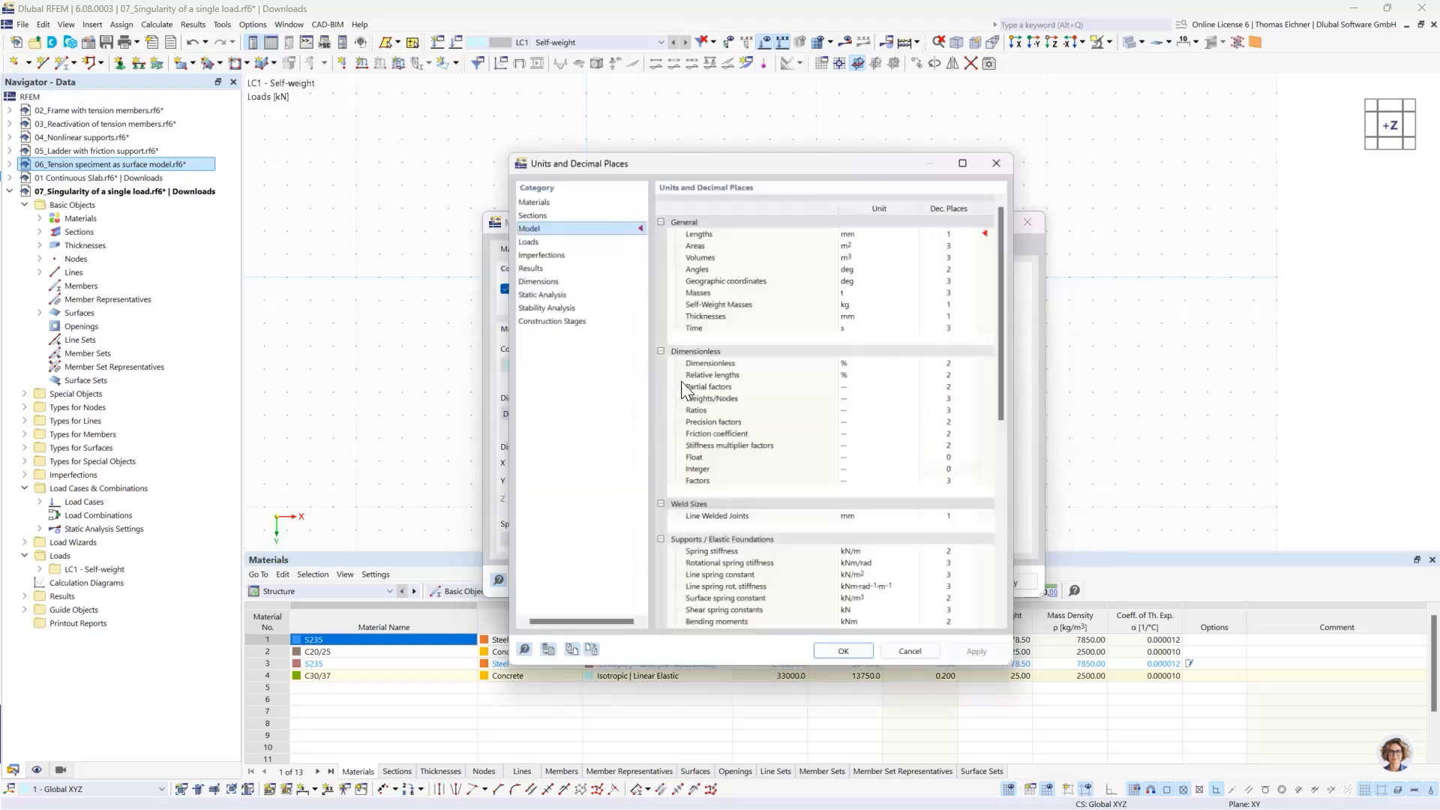
pyautogui.click(902, 228)
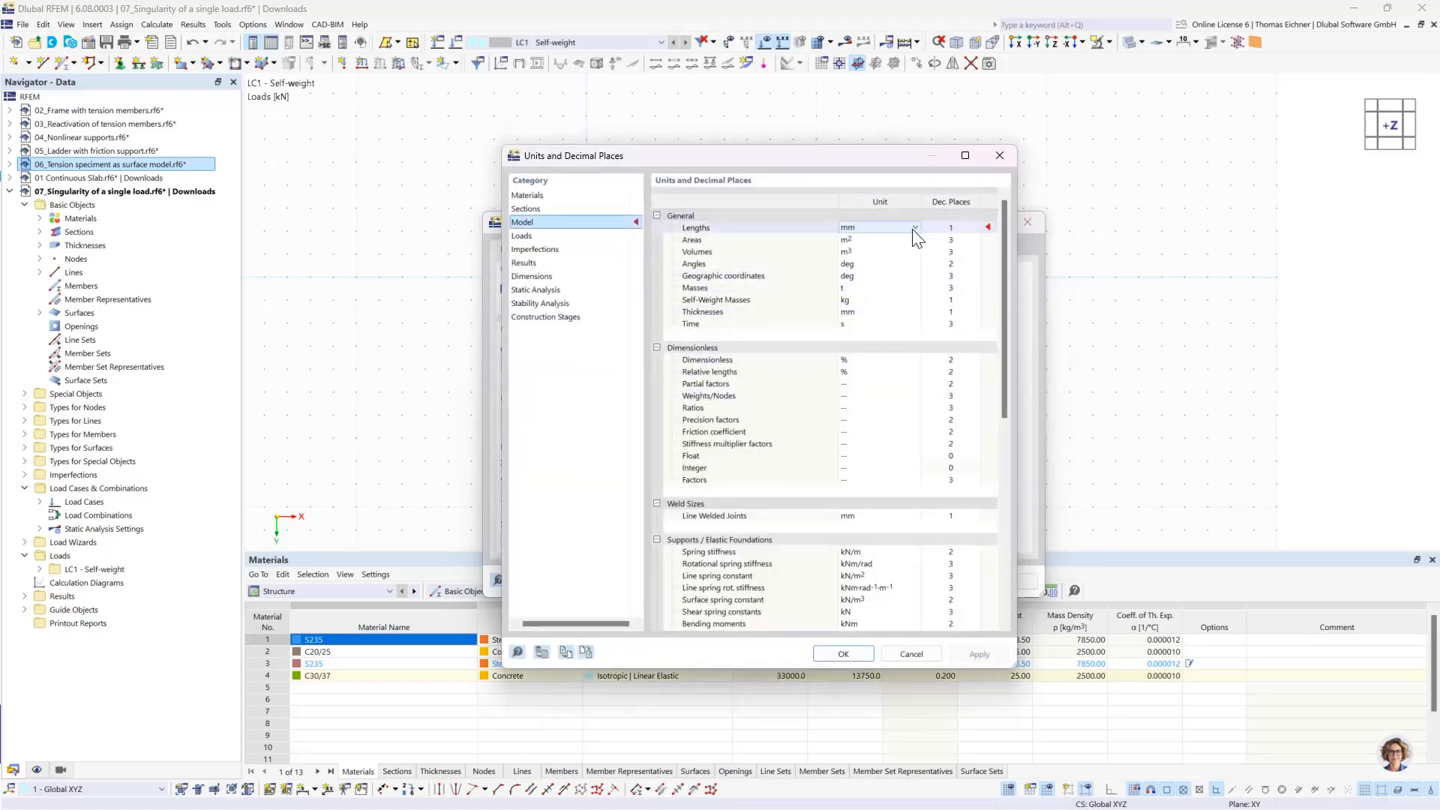
pyautogui.click(915, 228)
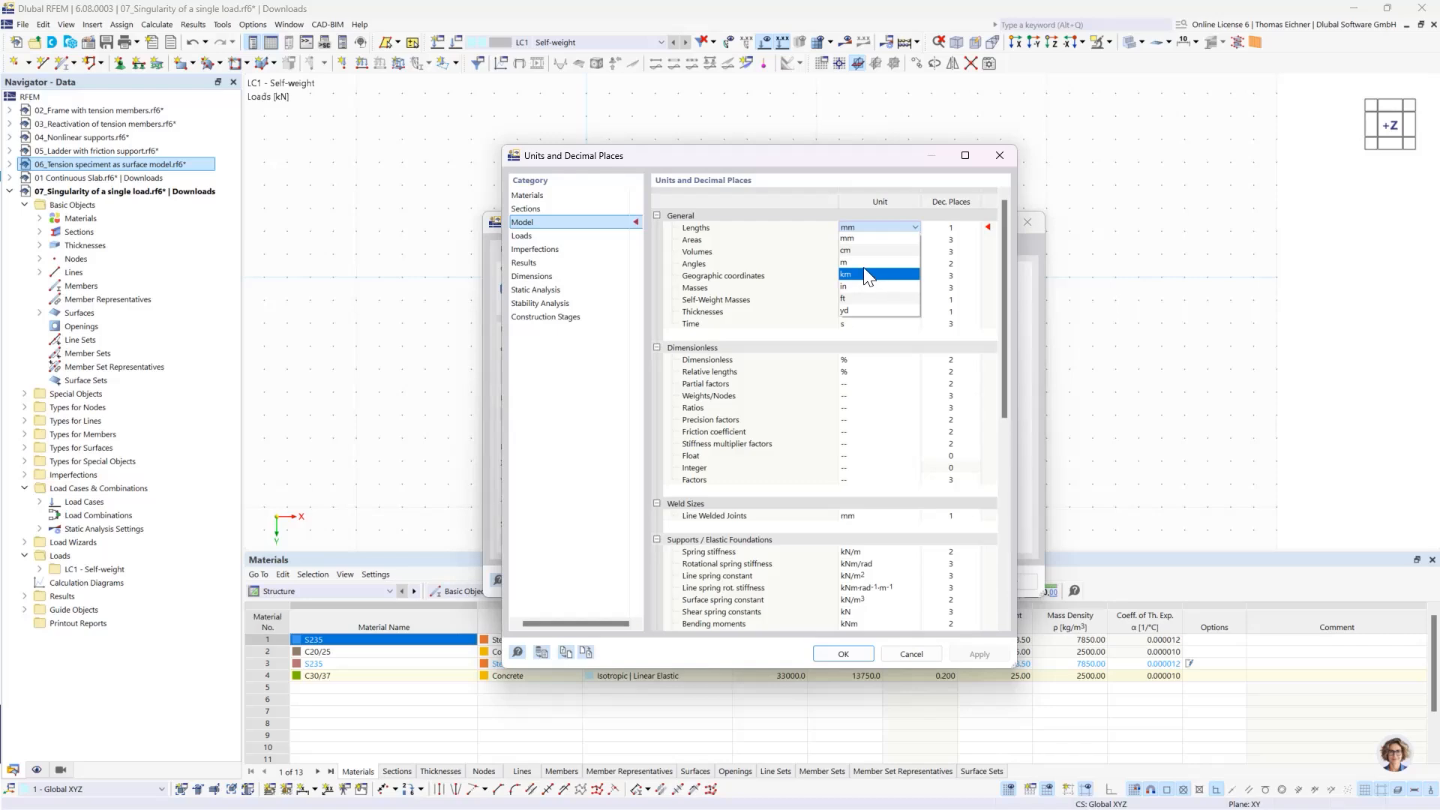
pyautogui.click(863, 263)
pyautogui.click(843, 653)
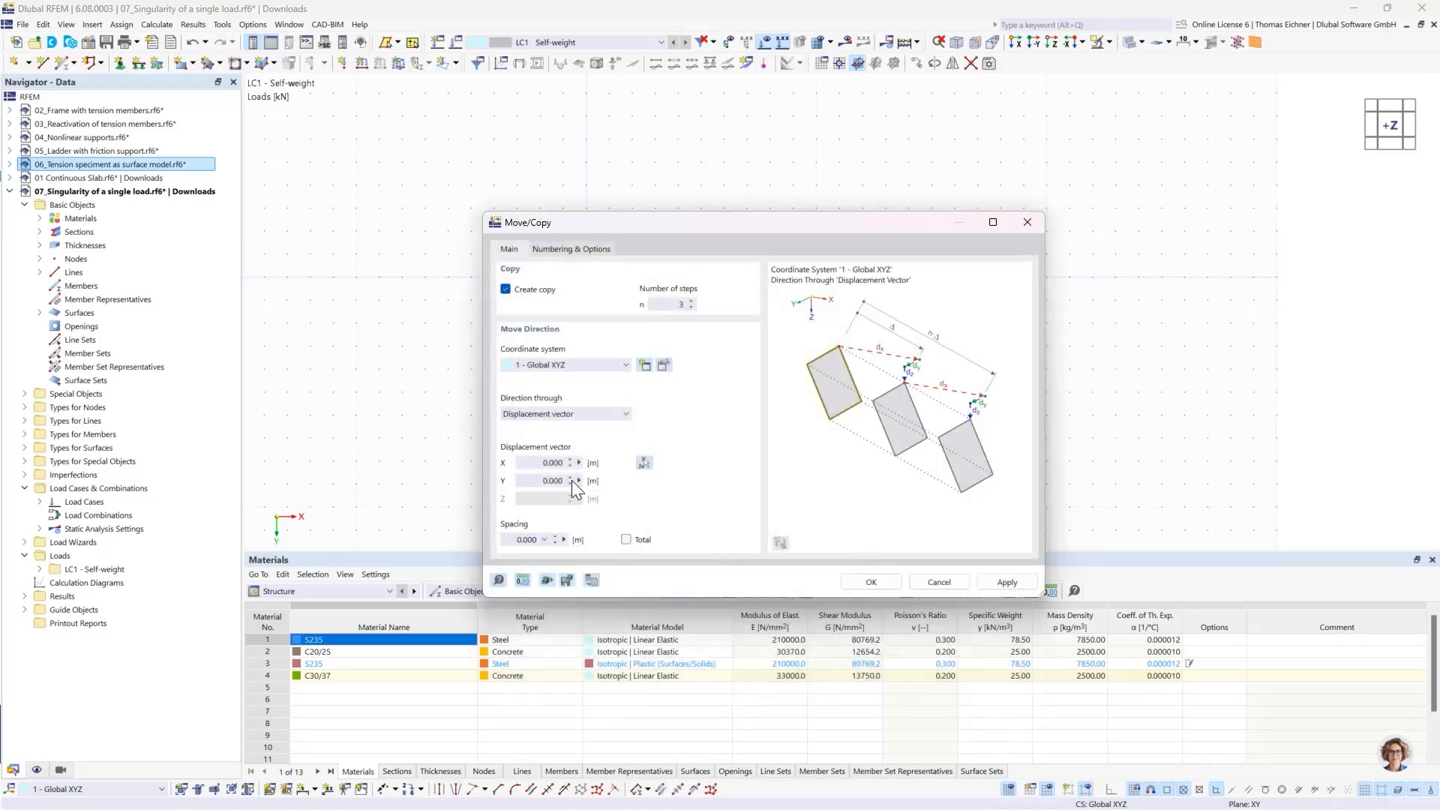
# Step: Set the copy displacement to 10 m in X, create the slab copies and clear the selection
pyautogui.click(548, 462)
pyautogui.moveTo(708, 225); pyautogui.dragTo(738, 231)
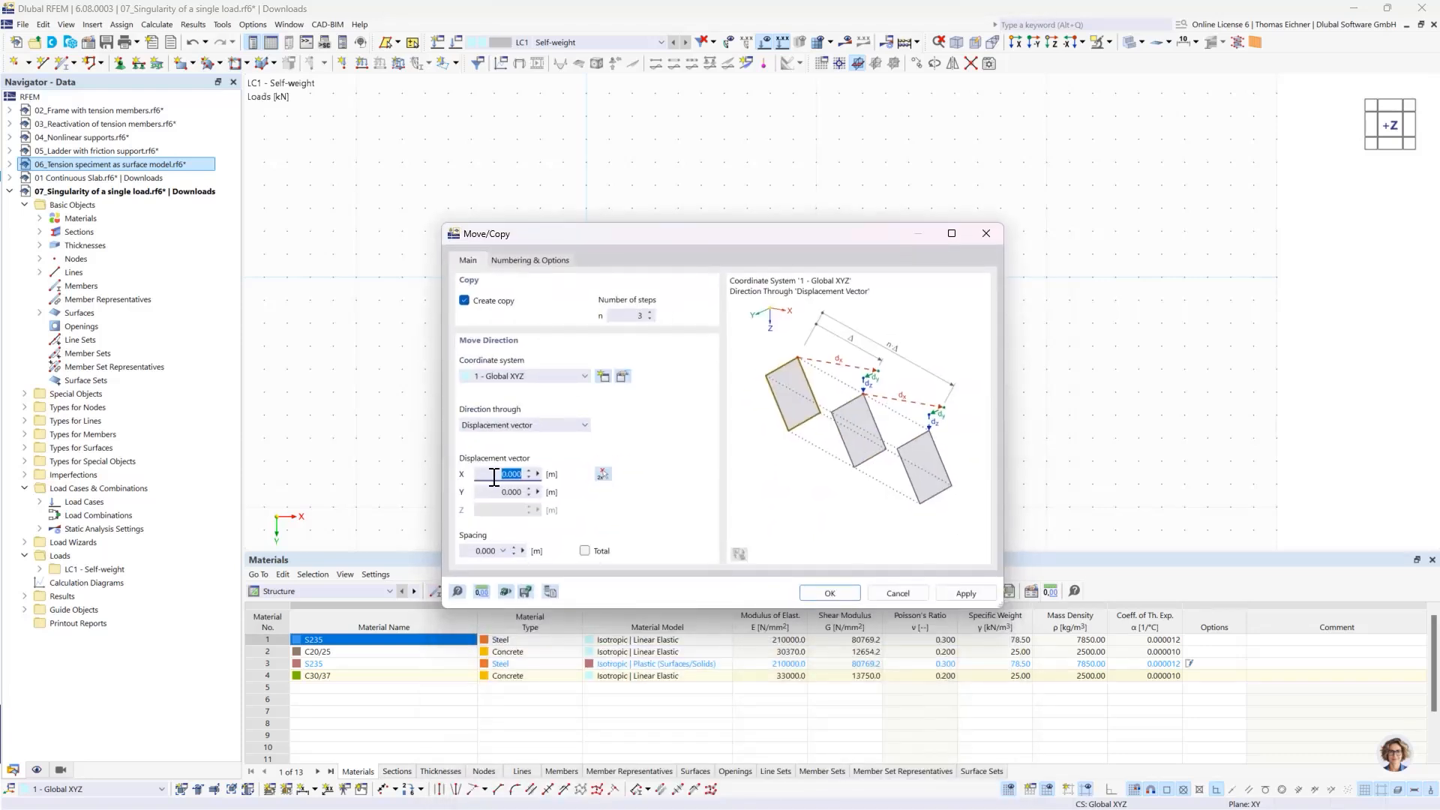
pyautogui.write('10')
pyautogui.click(831, 593)
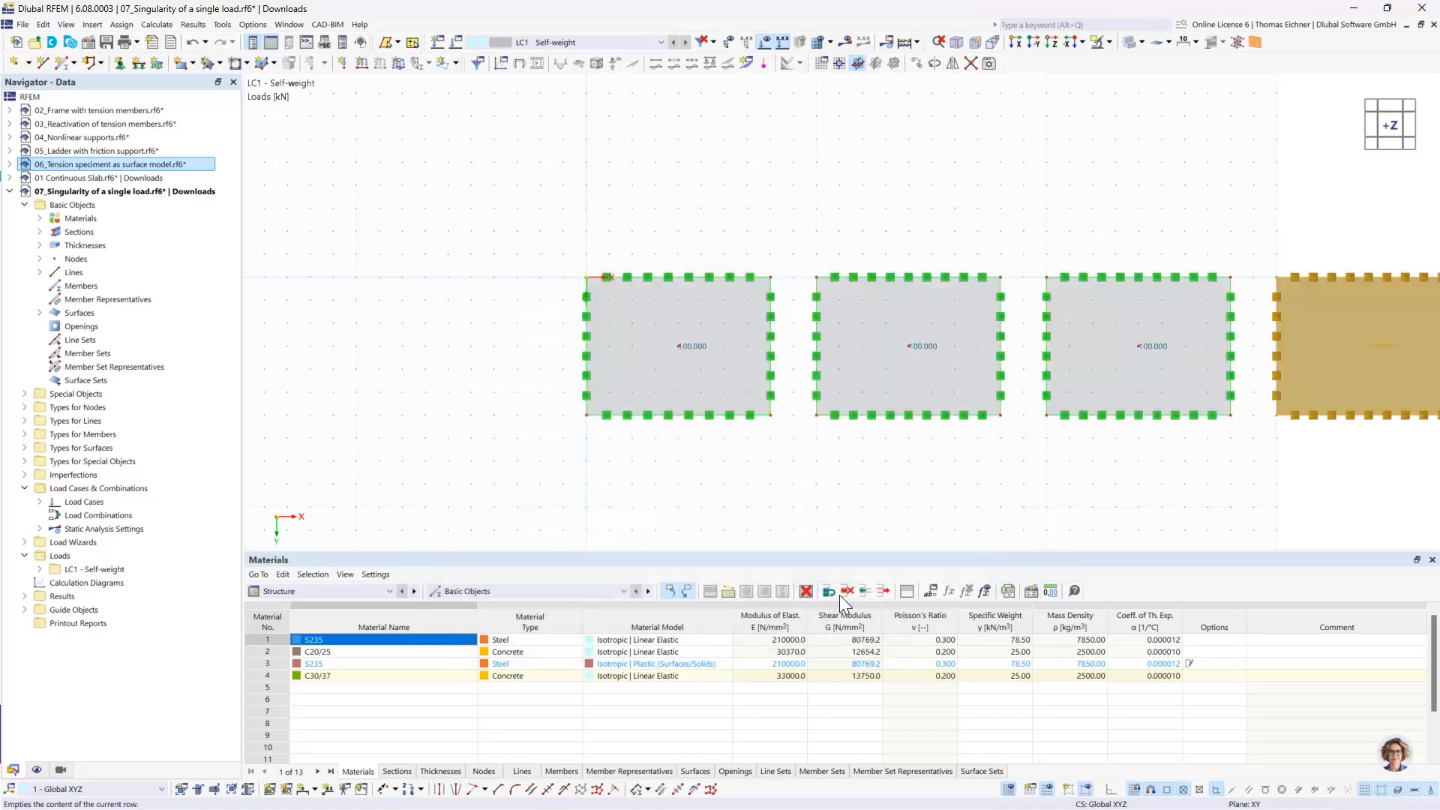
pyautogui.moveTo(1059, 164); pyautogui.dragTo(922, 196, button='middle')
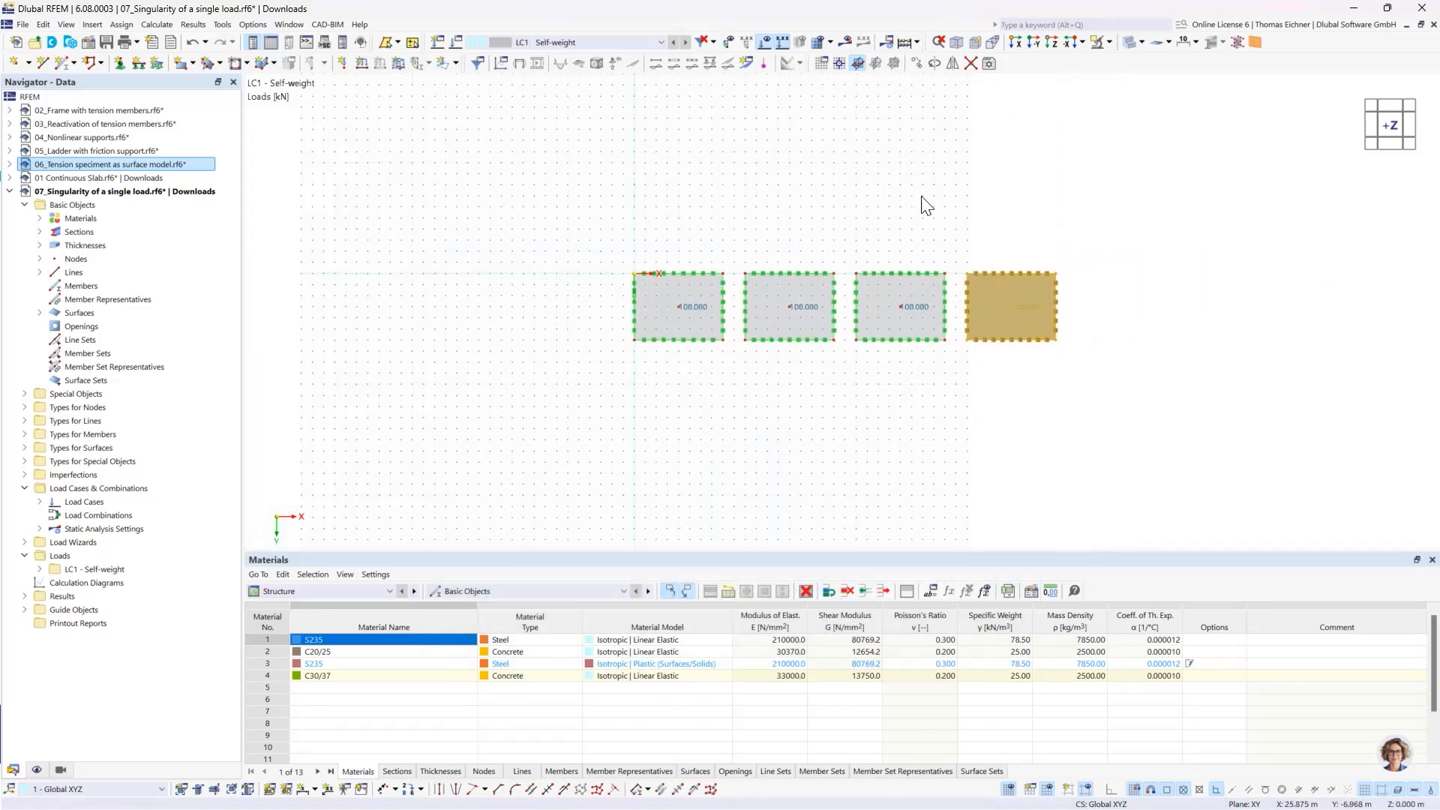
pyautogui.click(921, 197)
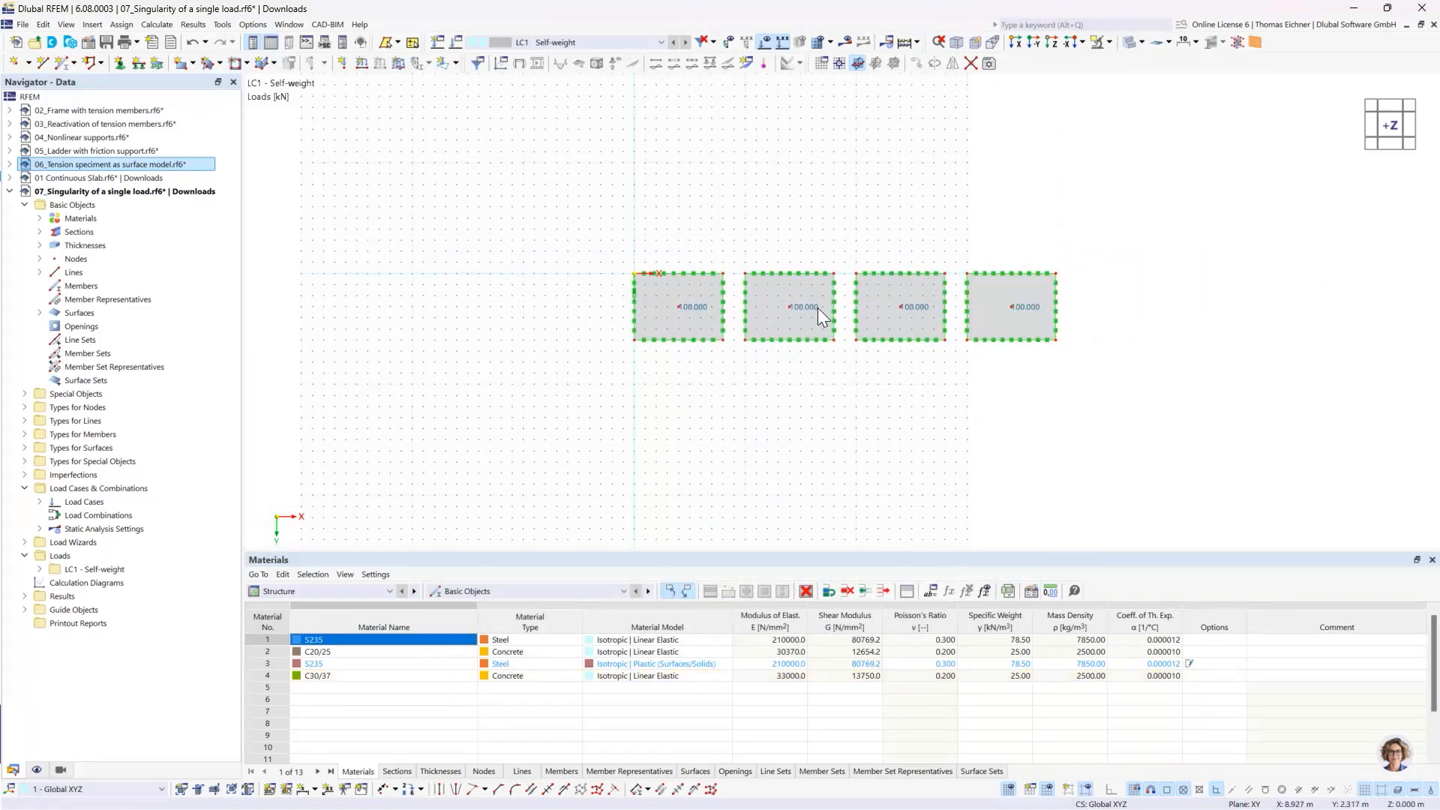
# Step: Turn off the work plane grid around the four slabs
pyautogui.scroll(1, 783, 240)
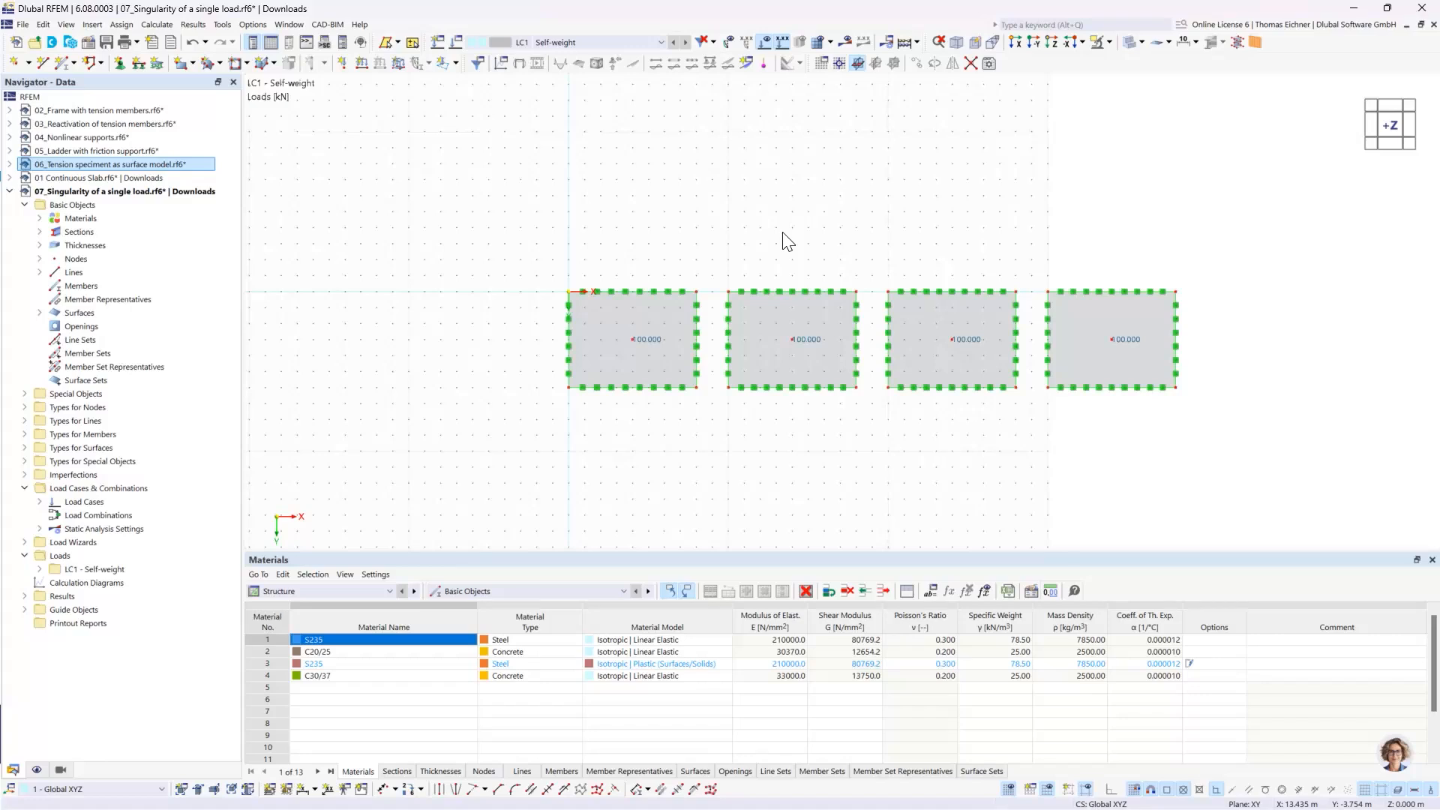
pyautogui.scroll(-1, 783, 240)
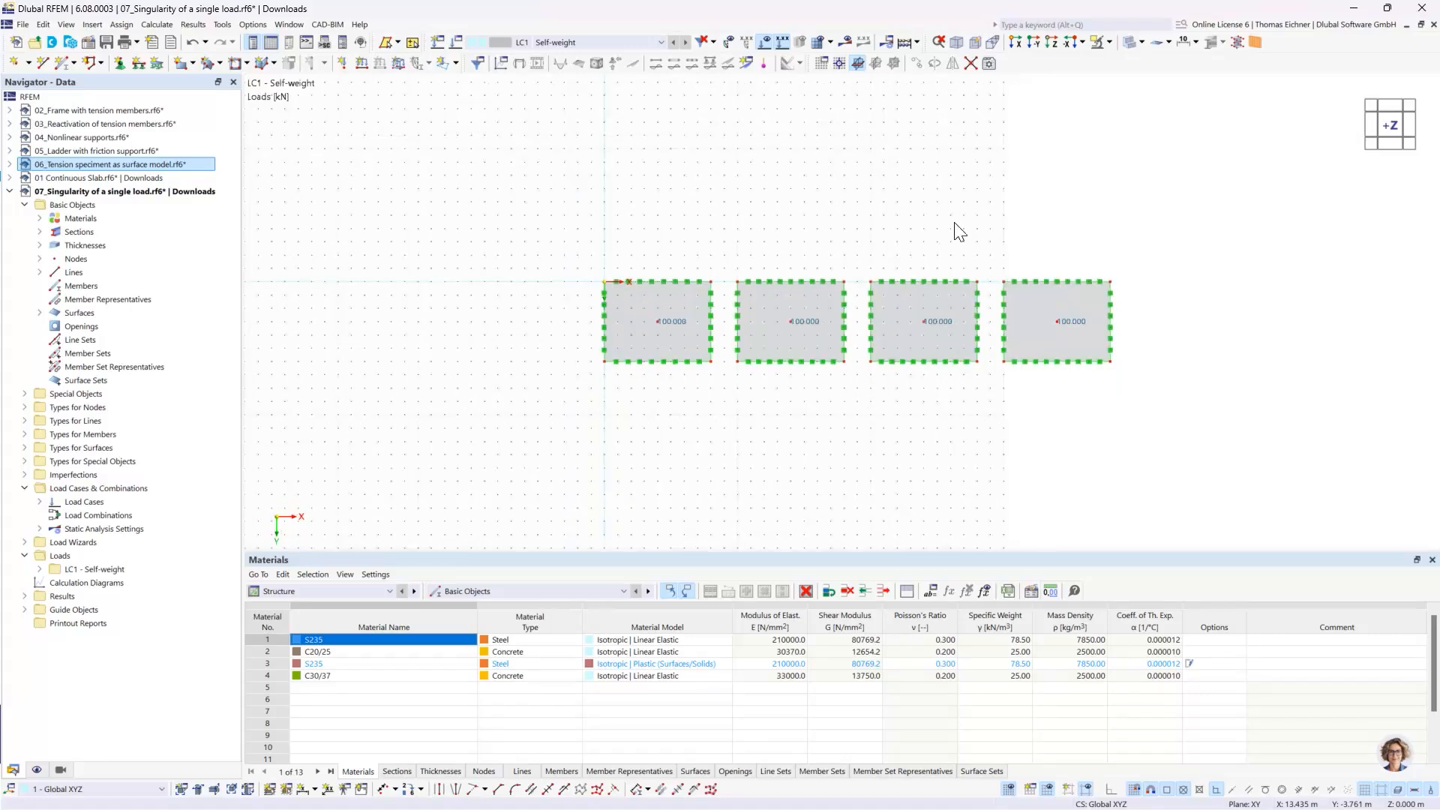
pyautogui.click(1009, 789)
pyautogui.moveTo(791, 209); pyautogui.dragTo(920, 203, button='middle')
pyautogui.scroll(1, 840, 267)
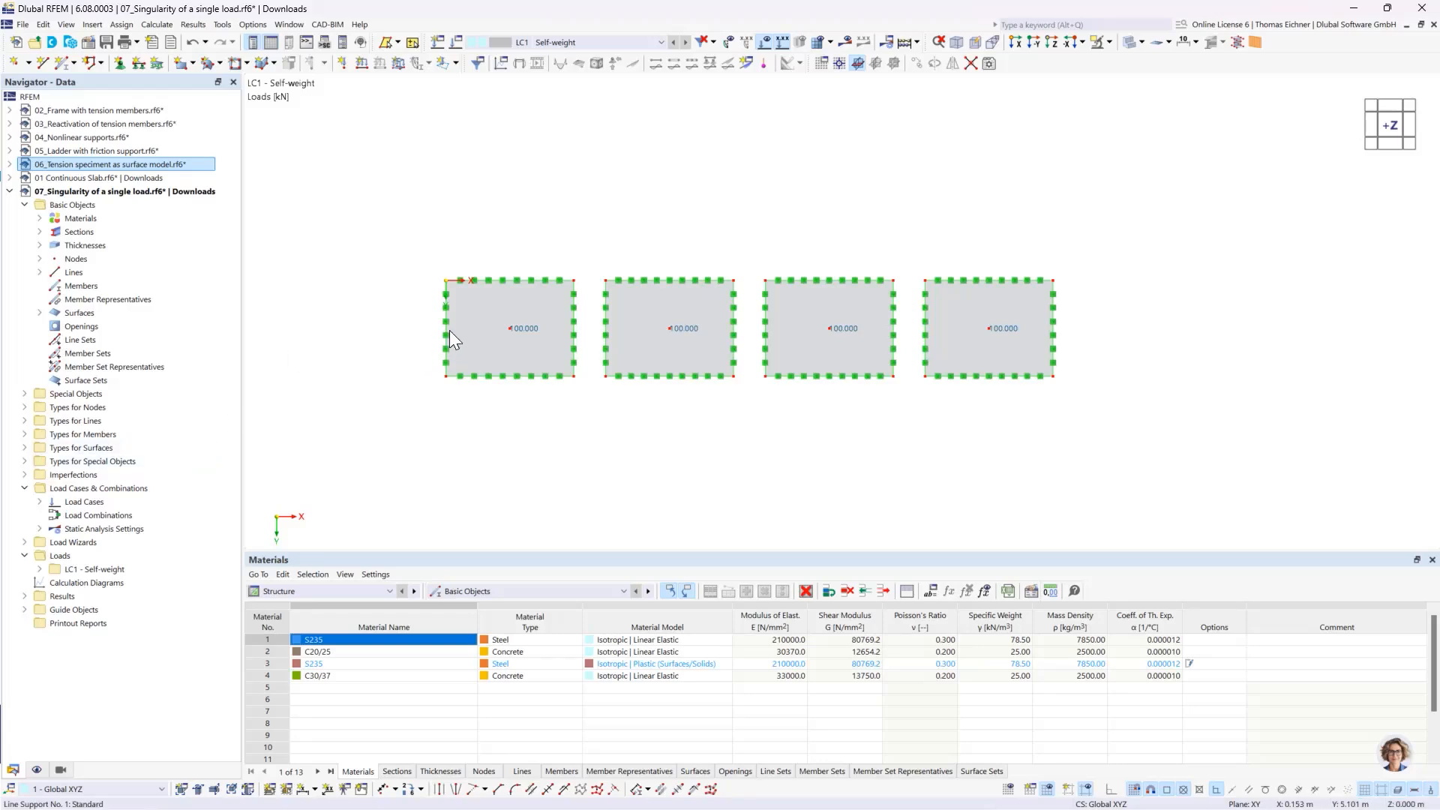
# Step: Create a surface mesh refinement with a target FE length of 2 m and assign it to surface 1
pyautogui.click(25, 448)
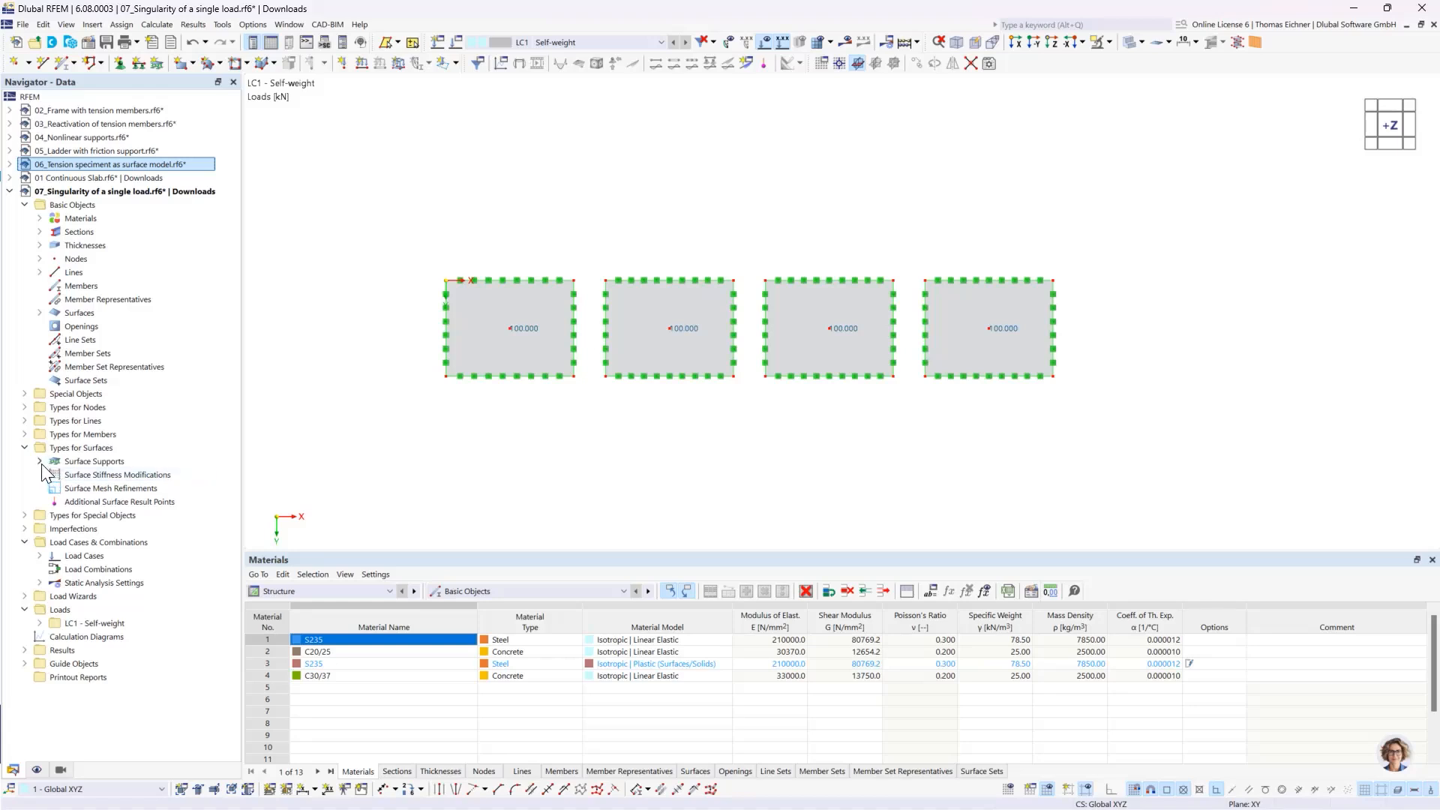
pyautogui.doubleClick(76, 489)
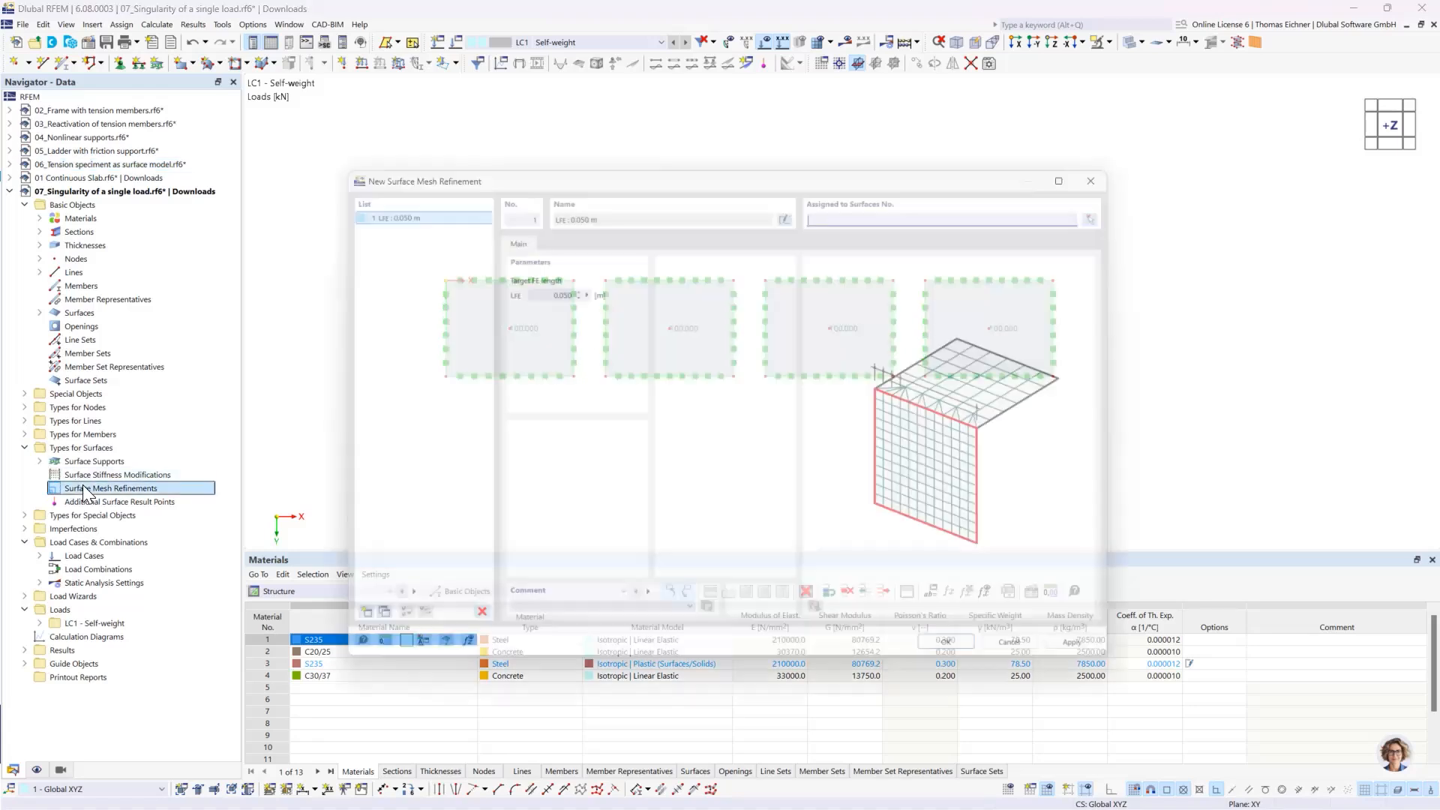
pyautogui.doubleClick(527, 278)
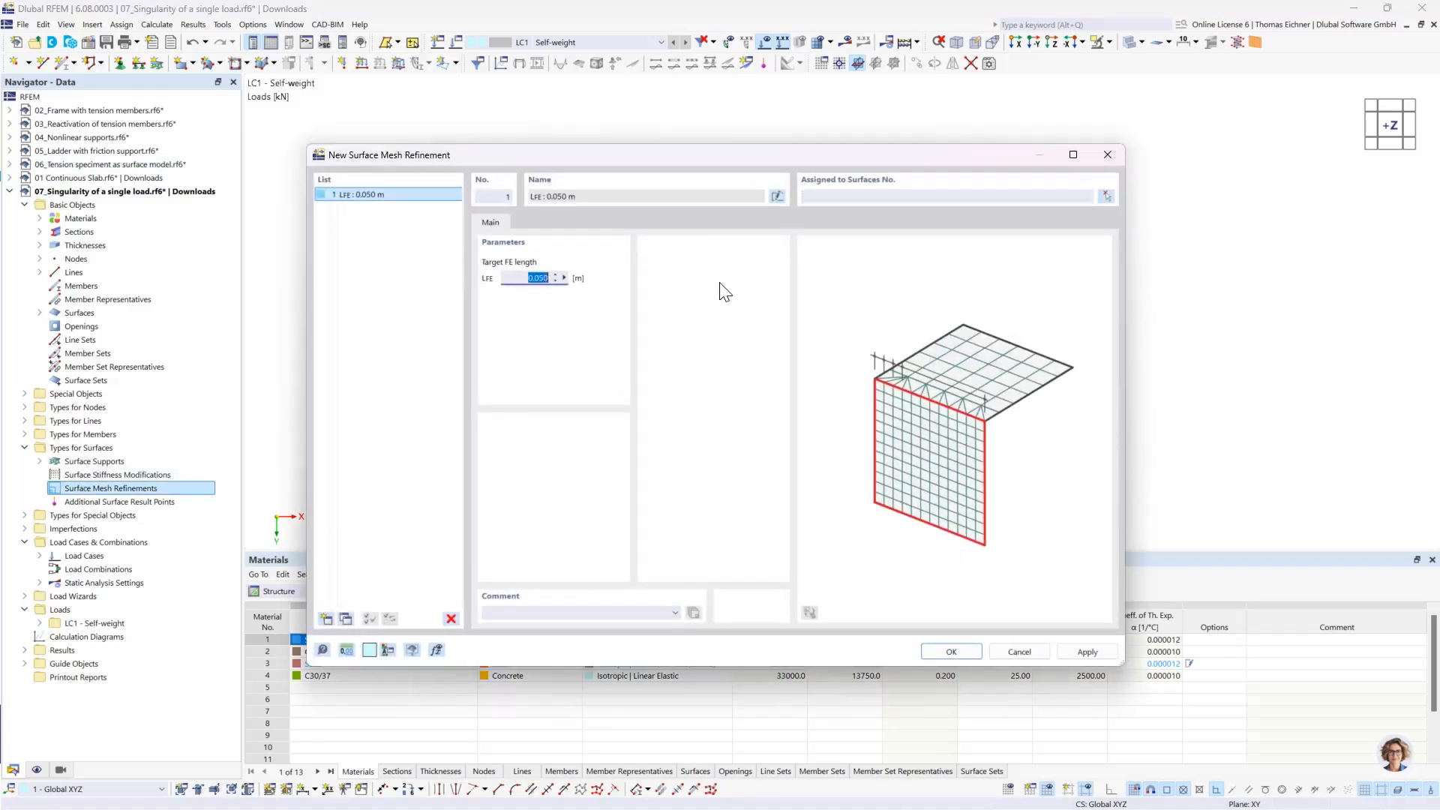
pyautogui.write('2')
pyautogui.click(968, 198)
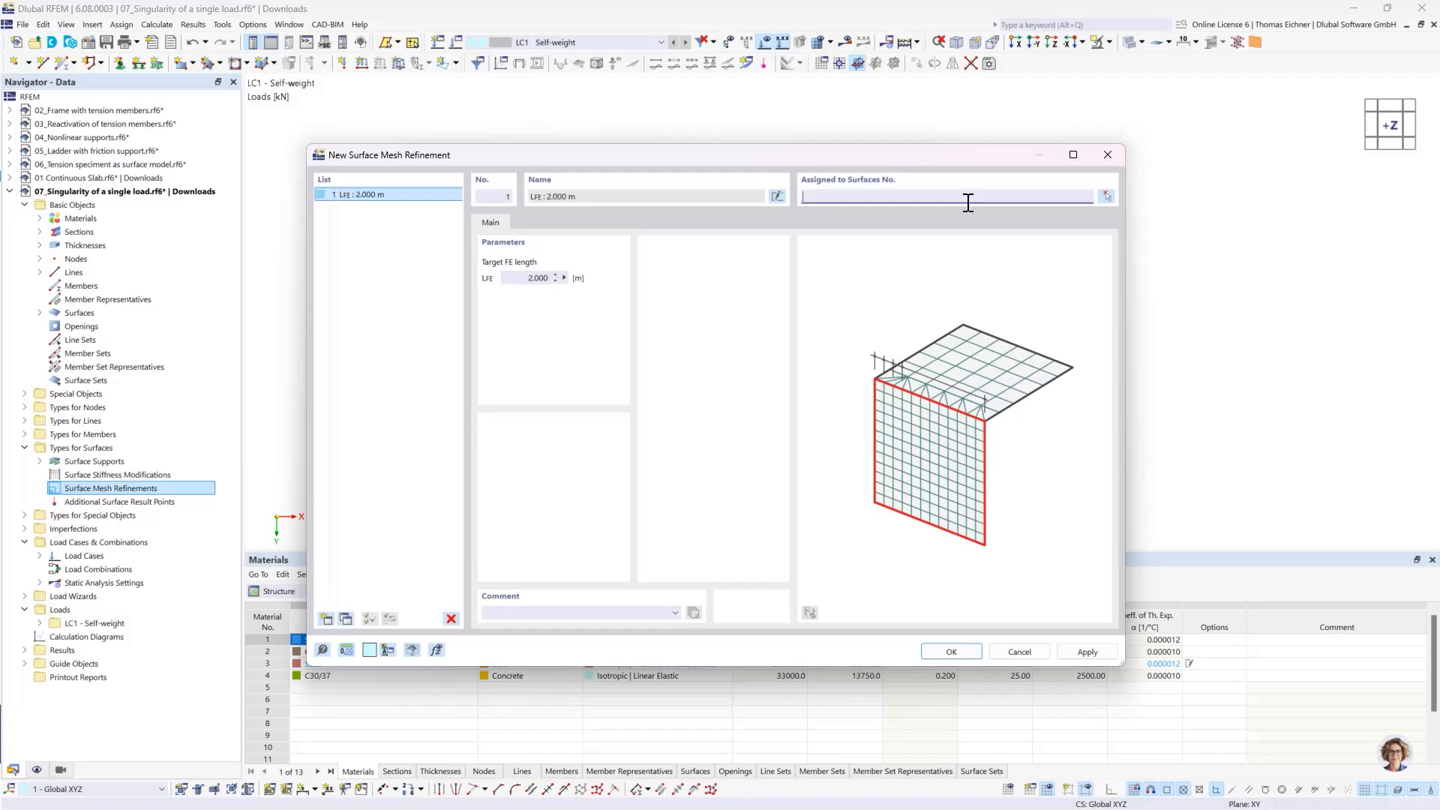
pyautogui.write('1')
# Step: Duplicate the mesh refinement, set its target FE length to 1 m and assign it to surface 2
pyautogui.click(344, 619)
pyautogui.doubleClick(533, 278)
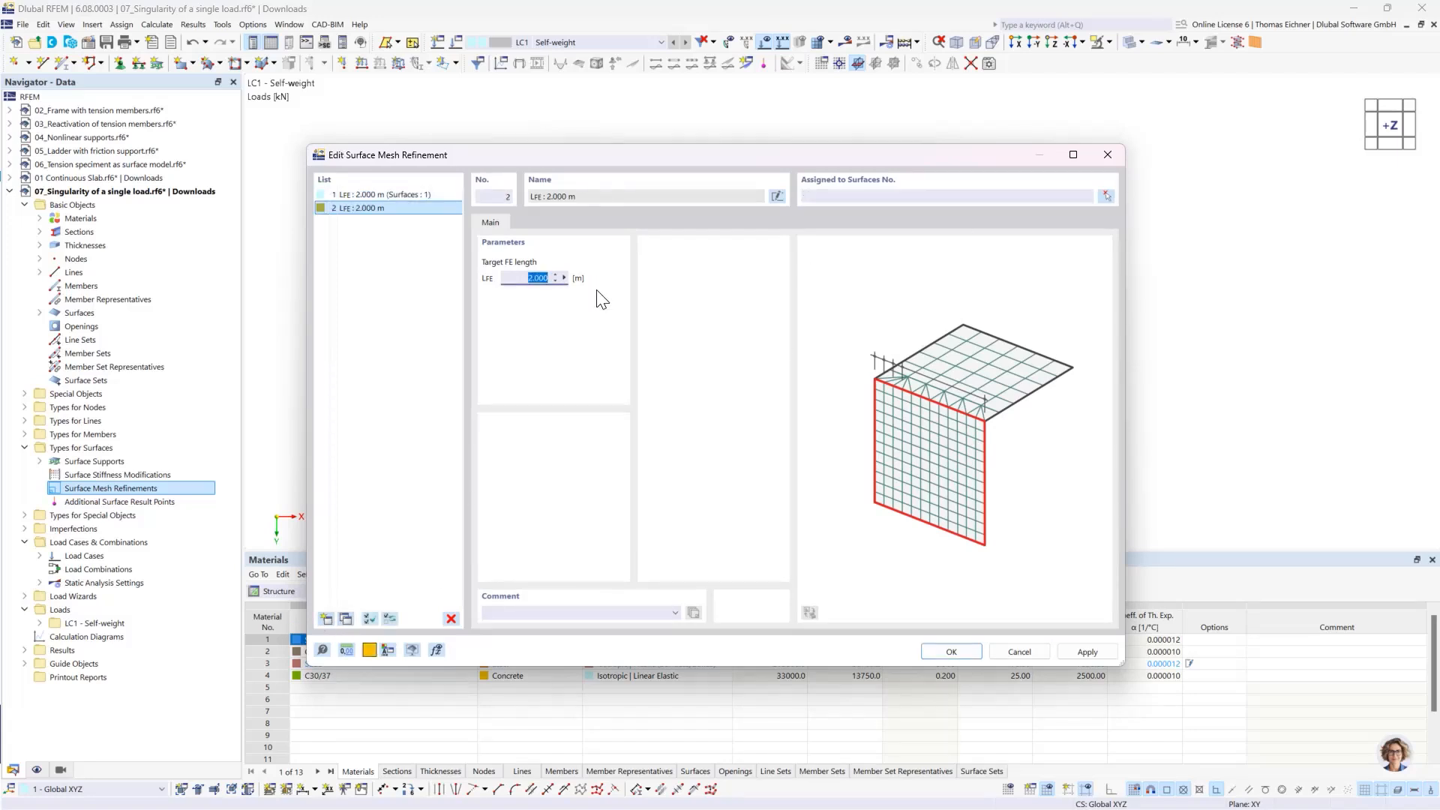
pyautogui.write('1')
pyautogui.click(856, 196)
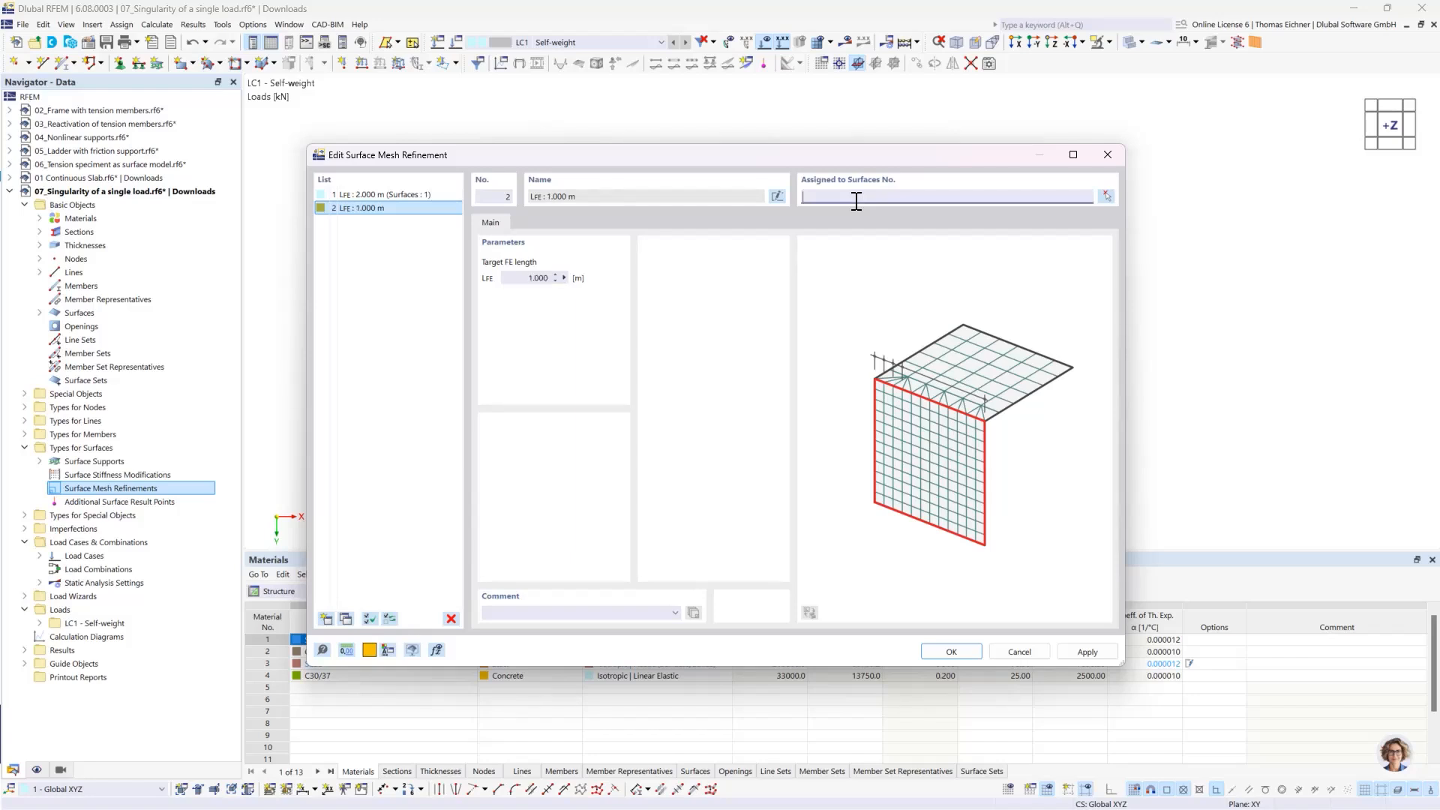
# Step: Add a third mesh refinement copy with a target FE length of 0.5 m for surface 3
pyautogui.click(344, 620)
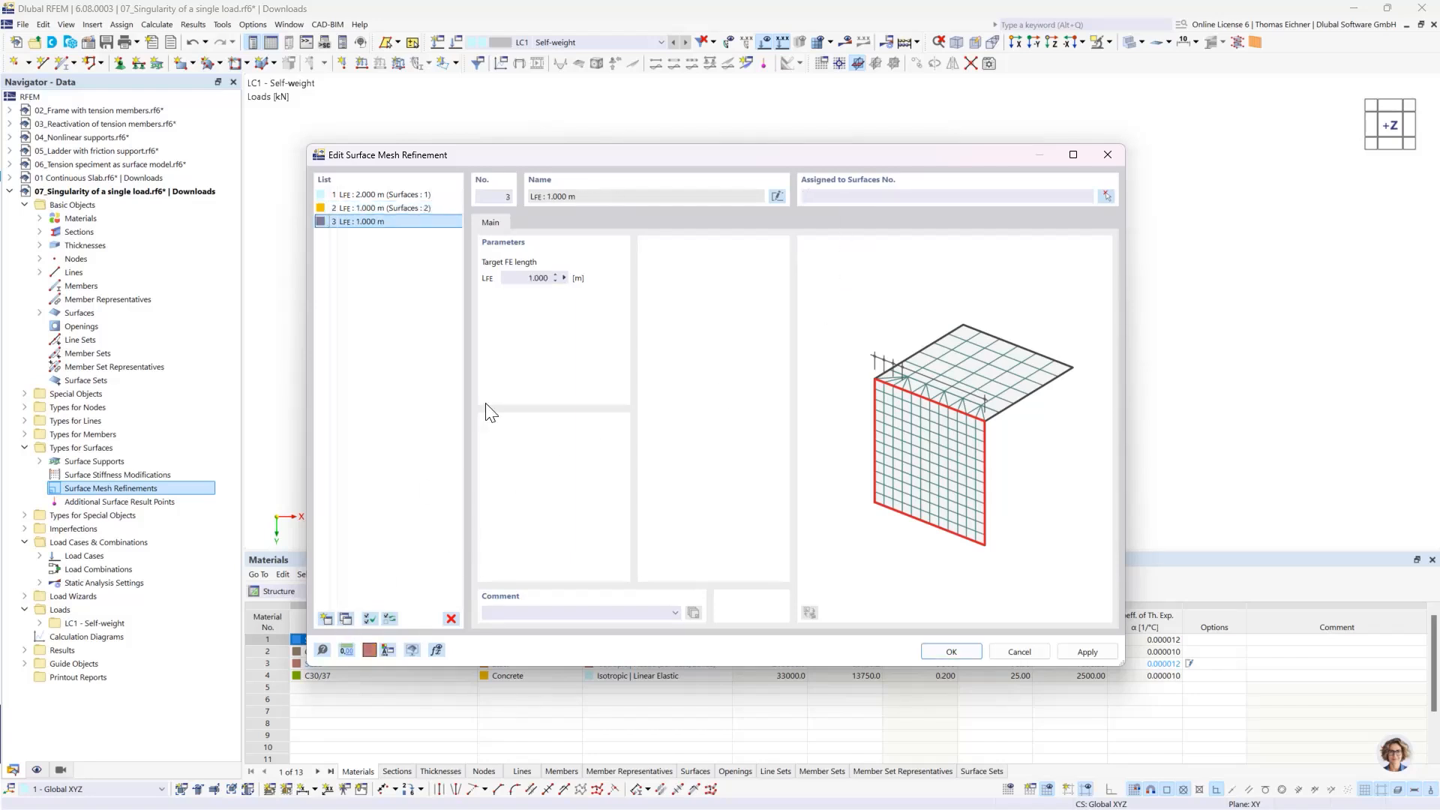
pyautogui.doubleClick(529, 279)
pyautogui.write('0.5')
pyautogui.click(952, 196)
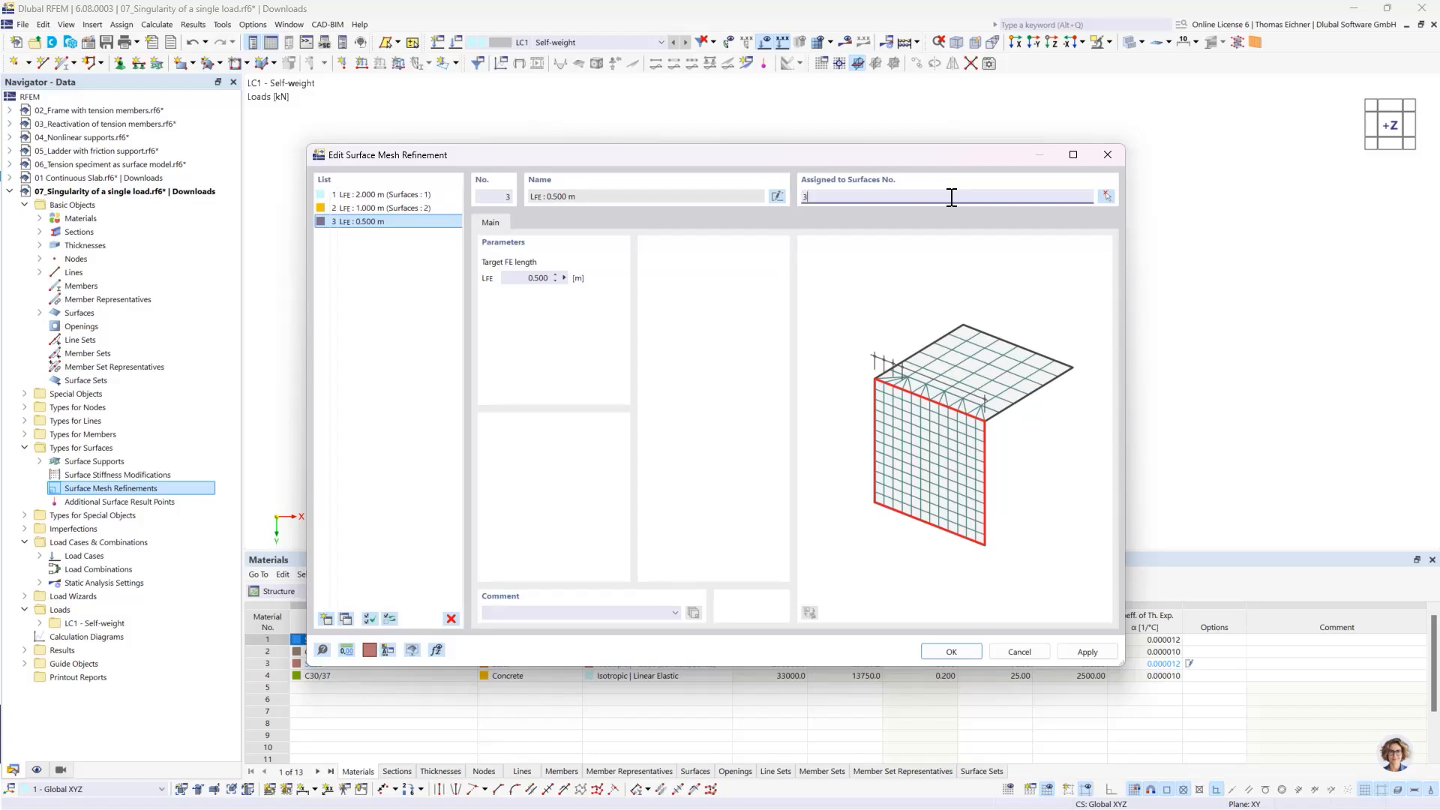
# Step: Add a fourth mesh refinement copy with a 0.25 m target FE length for surface 4 and accept all refinements
pyautogui.click(344, 622)
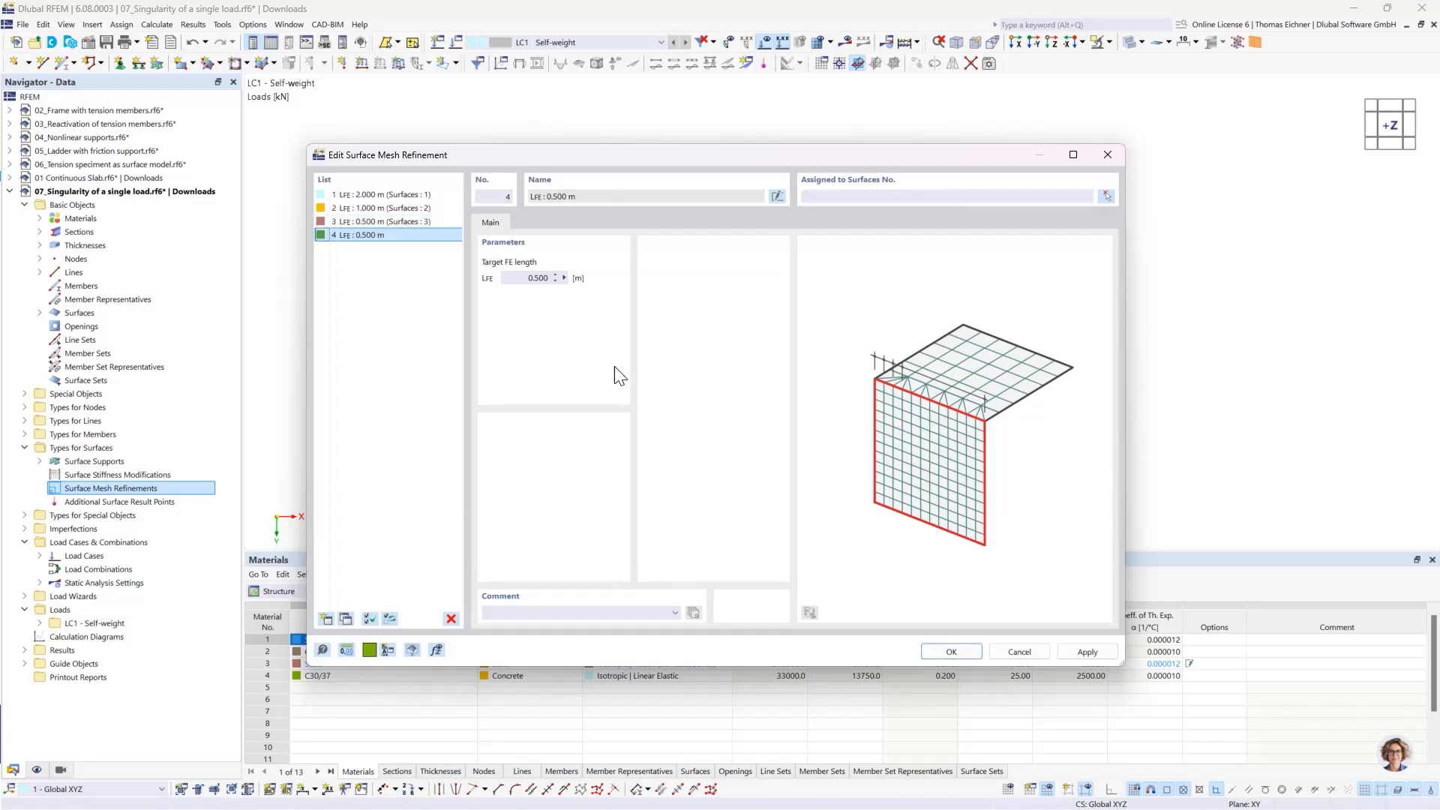
pyautogui.doubleClick(529, 279)
pyautogui.write('0,25')
pyautogui.click(821, 195)
pyautogui.write('4')
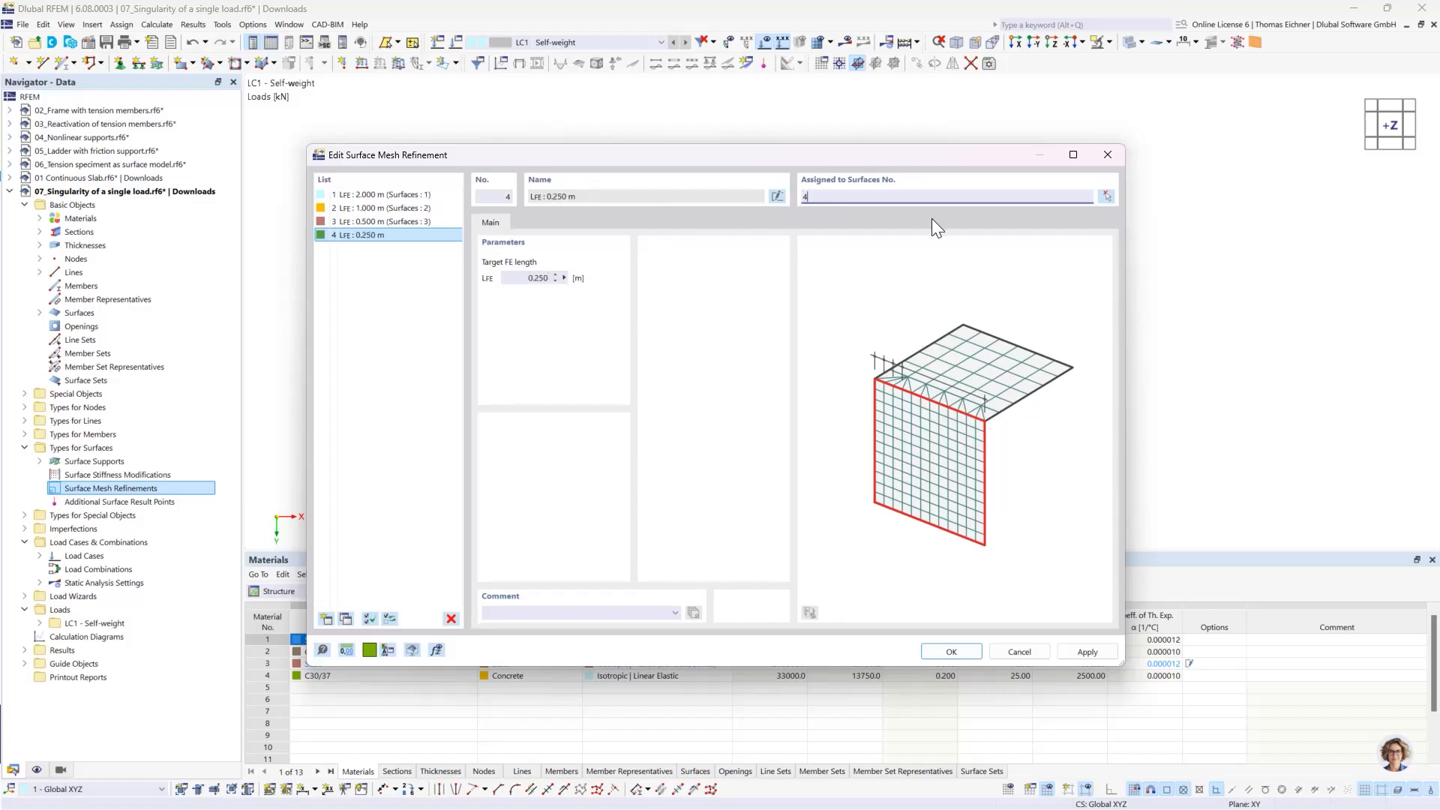
pyautogui.click(952, 650)
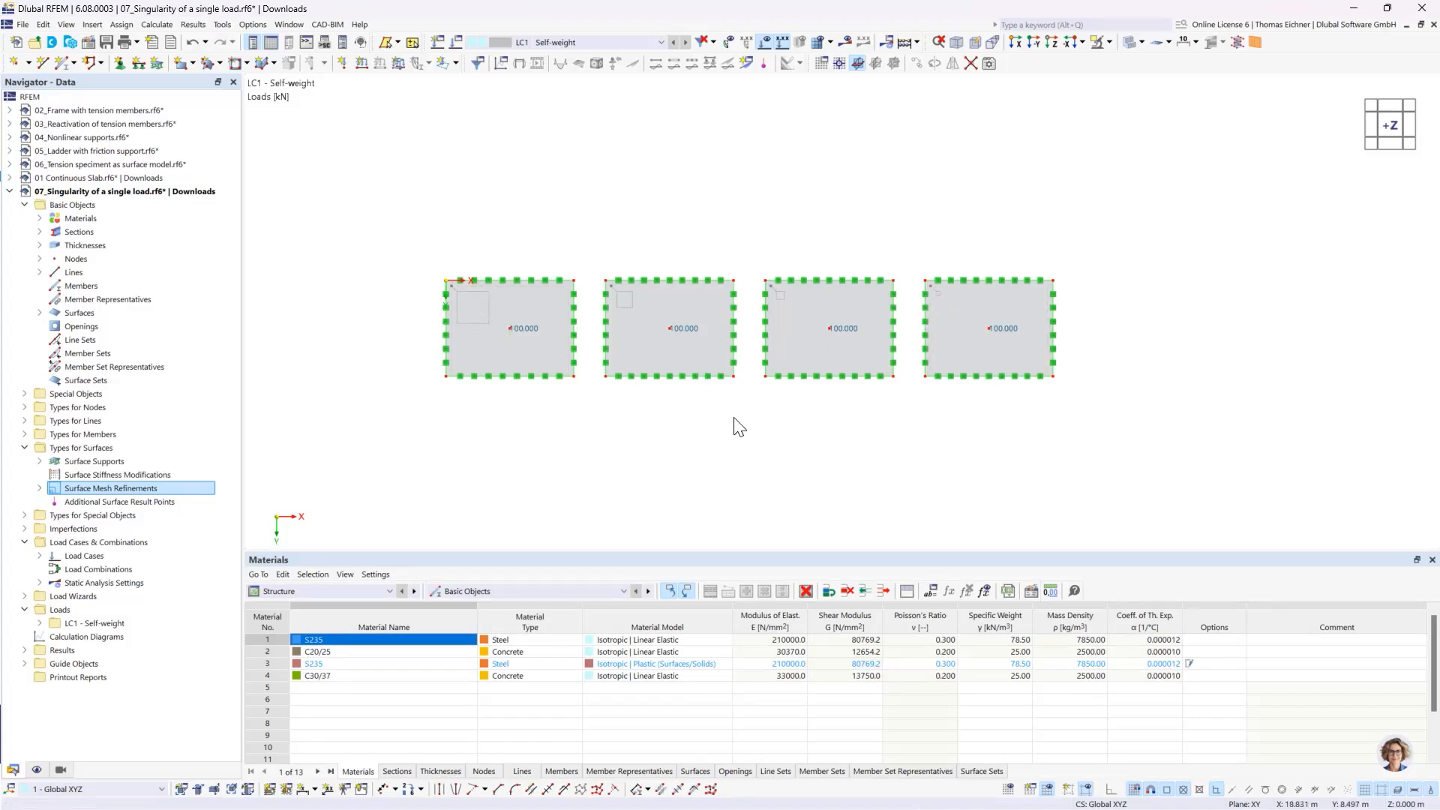
# Step: Create a two-point result section through all four slabs from X 0, Y 3 m to X 38, Y 3 m
pyautogui.click(24, 393)
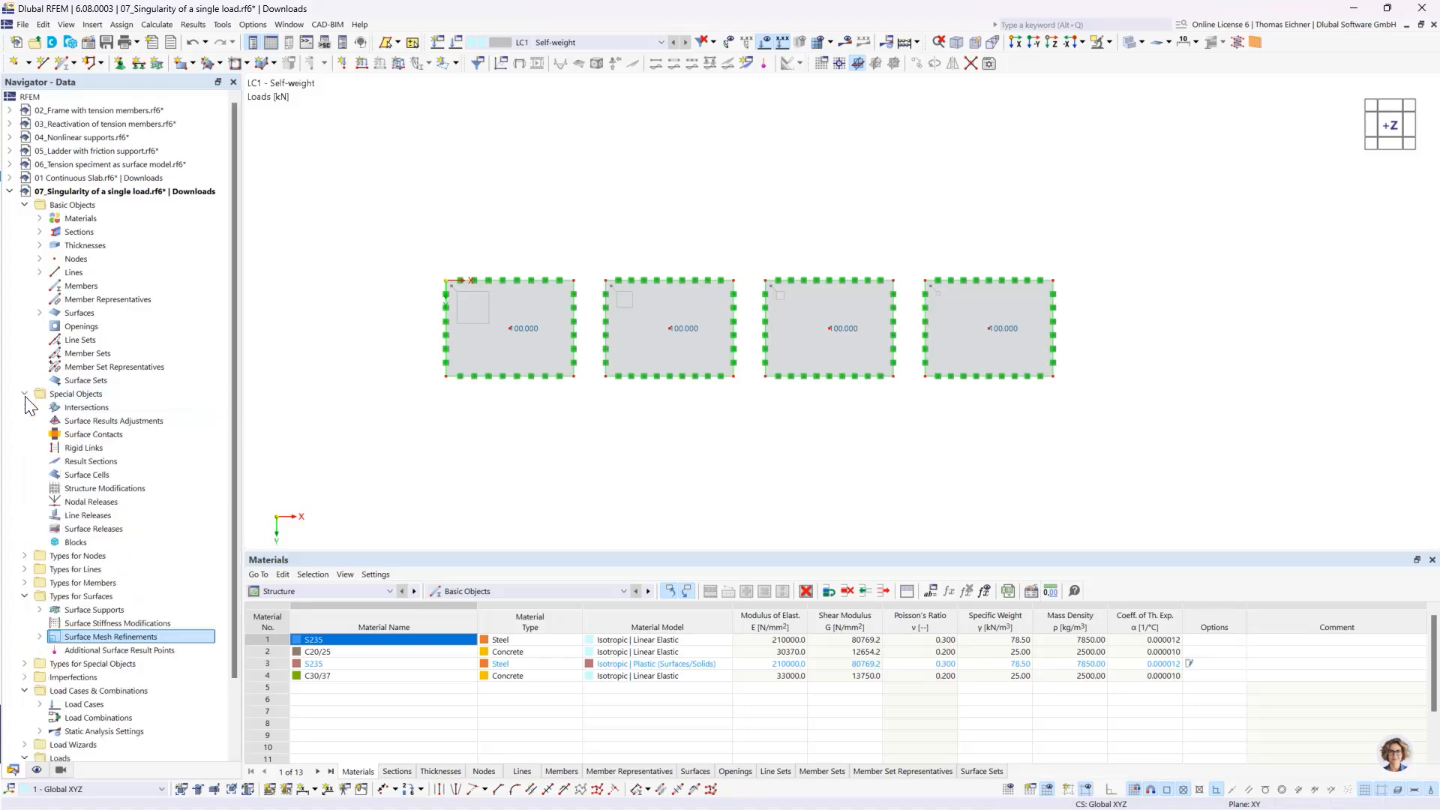
pyautogui.click(75, 394)
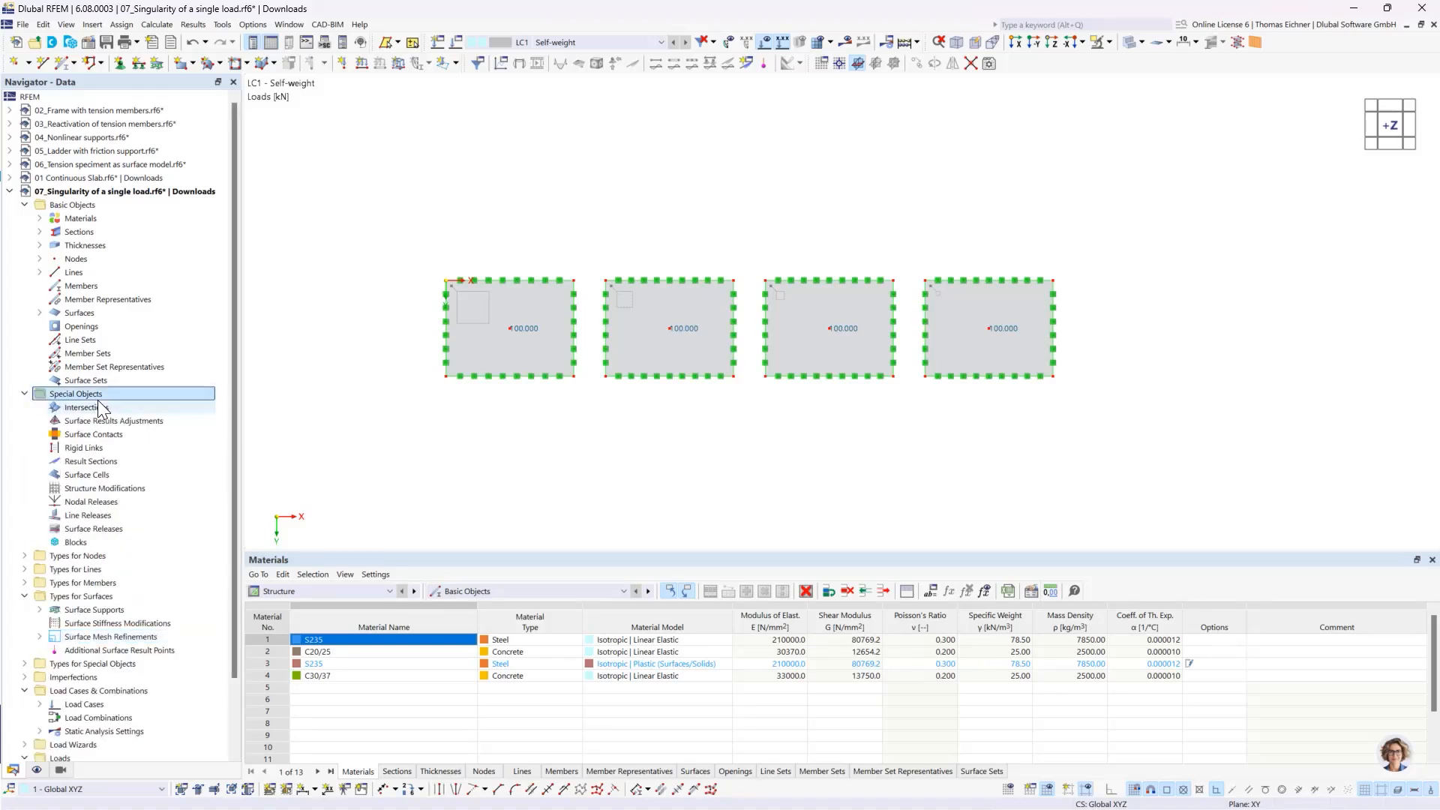
pyautogui.doubleClick(92, 462)
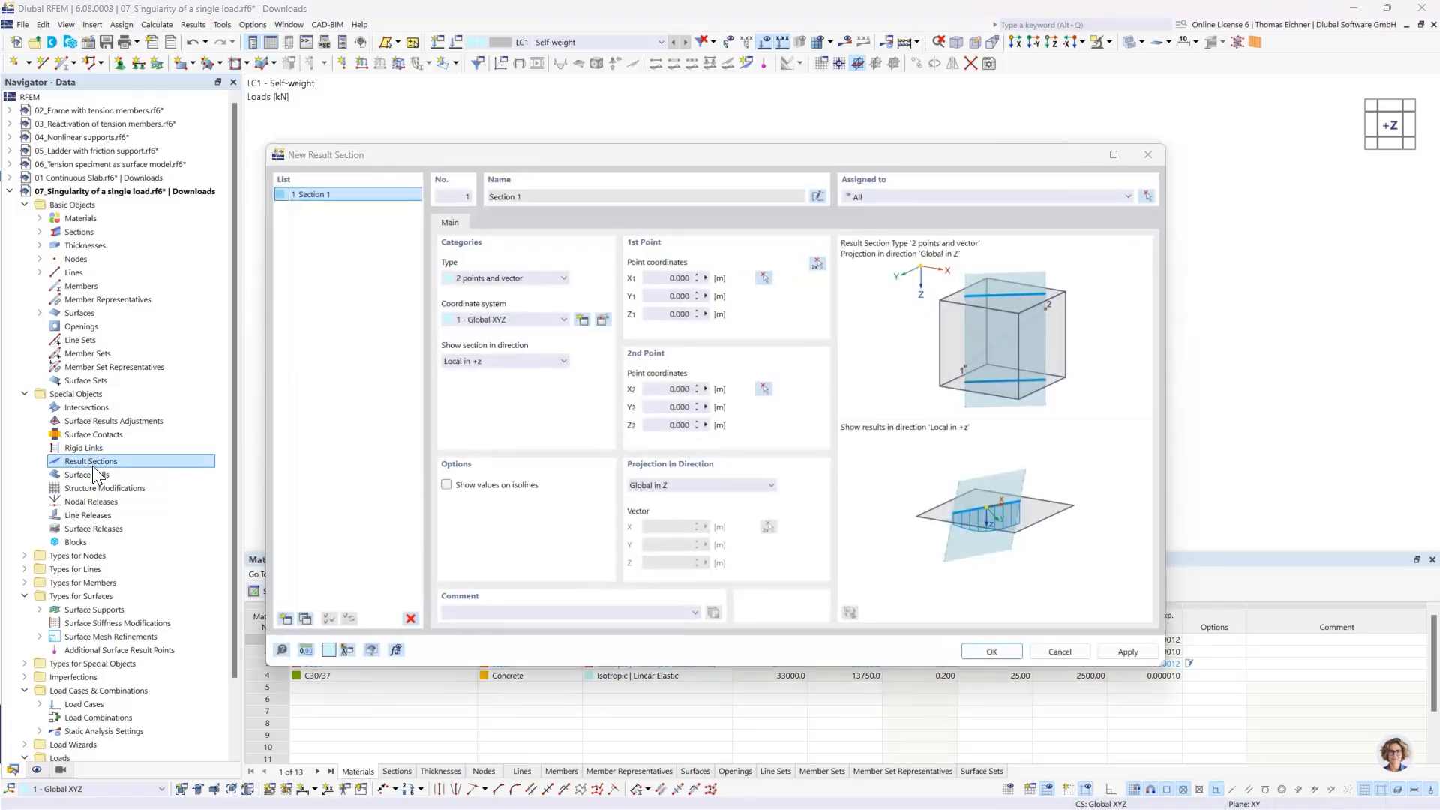
pyautogui.click(817, 264)
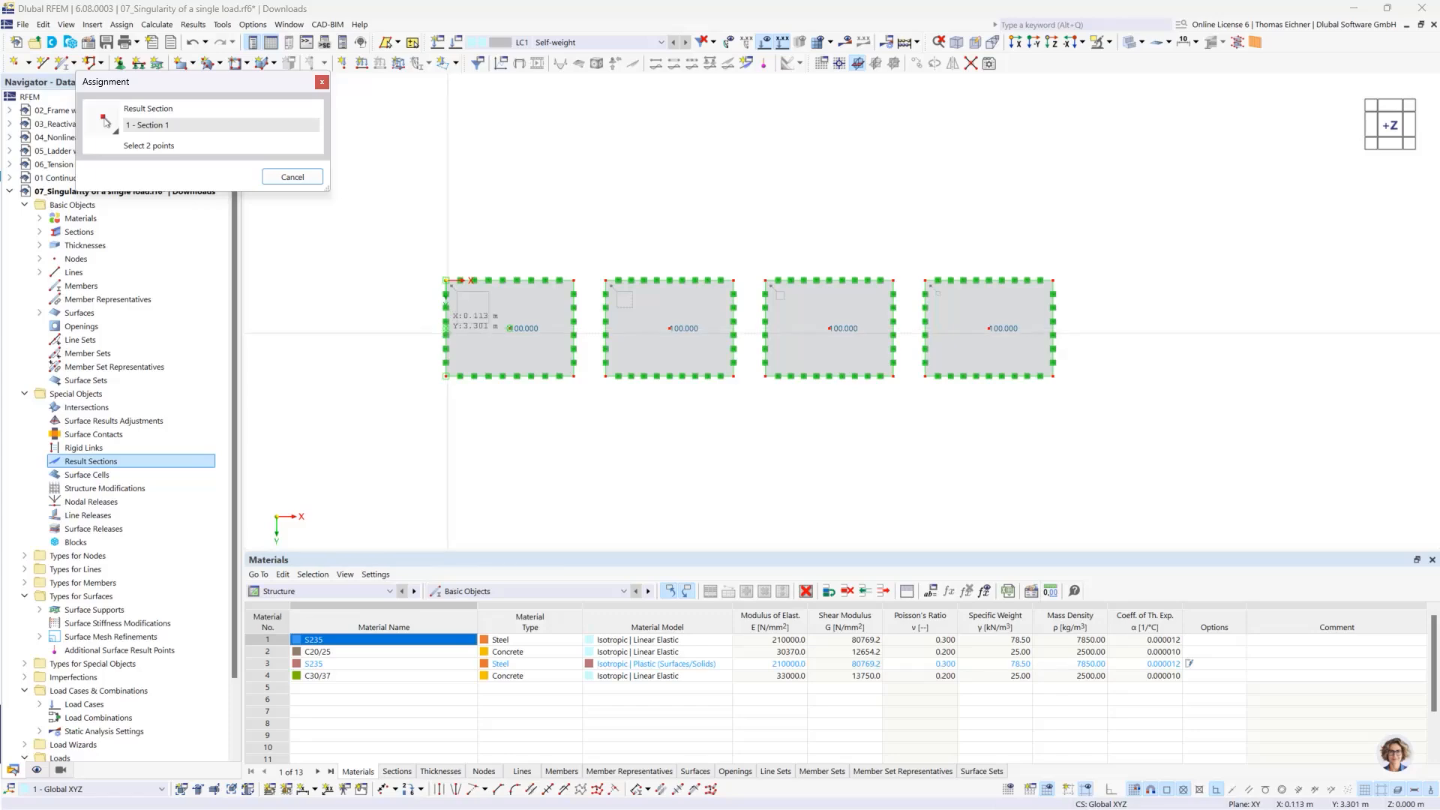
pyautogui.click(446, 327)
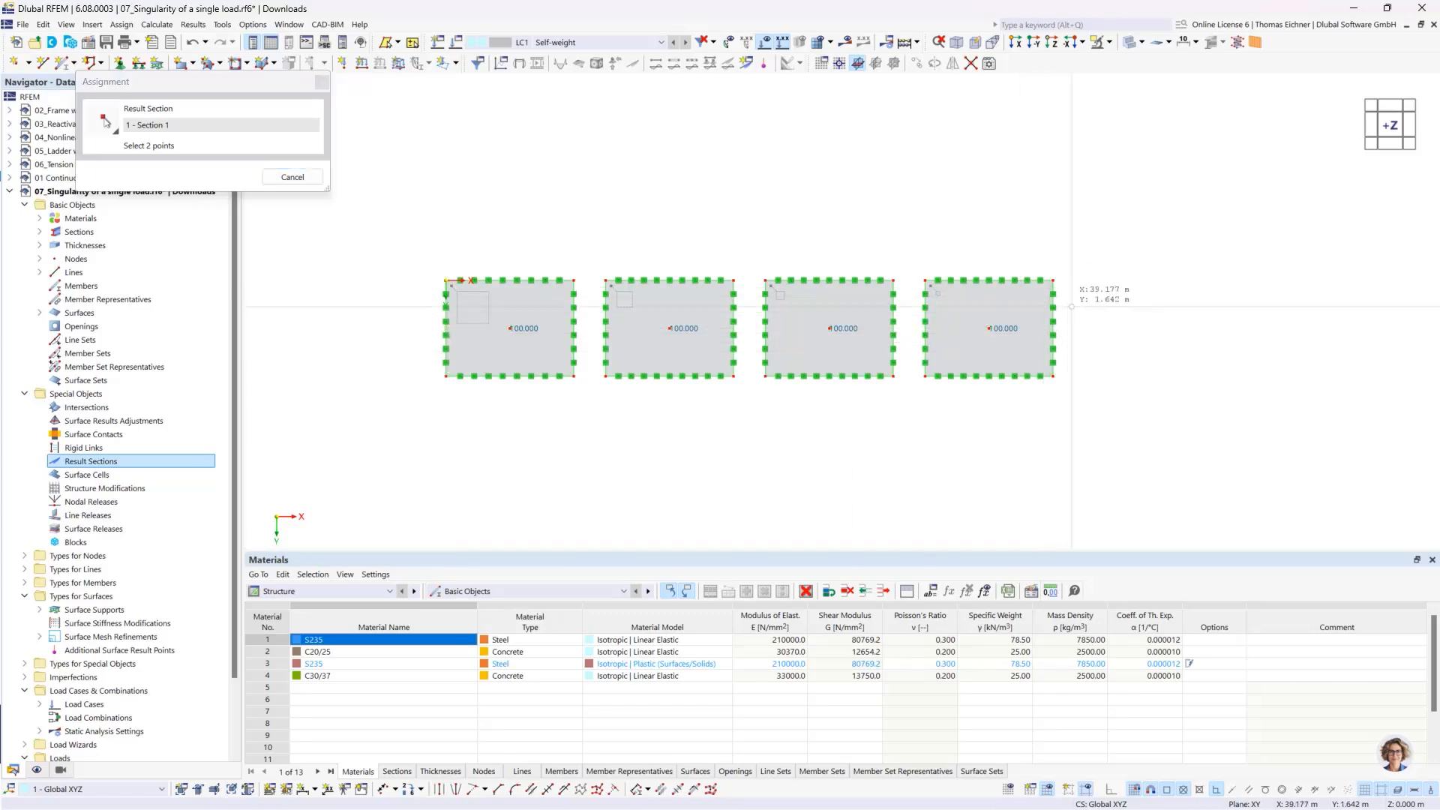
pyautogui.click(1053, 327)
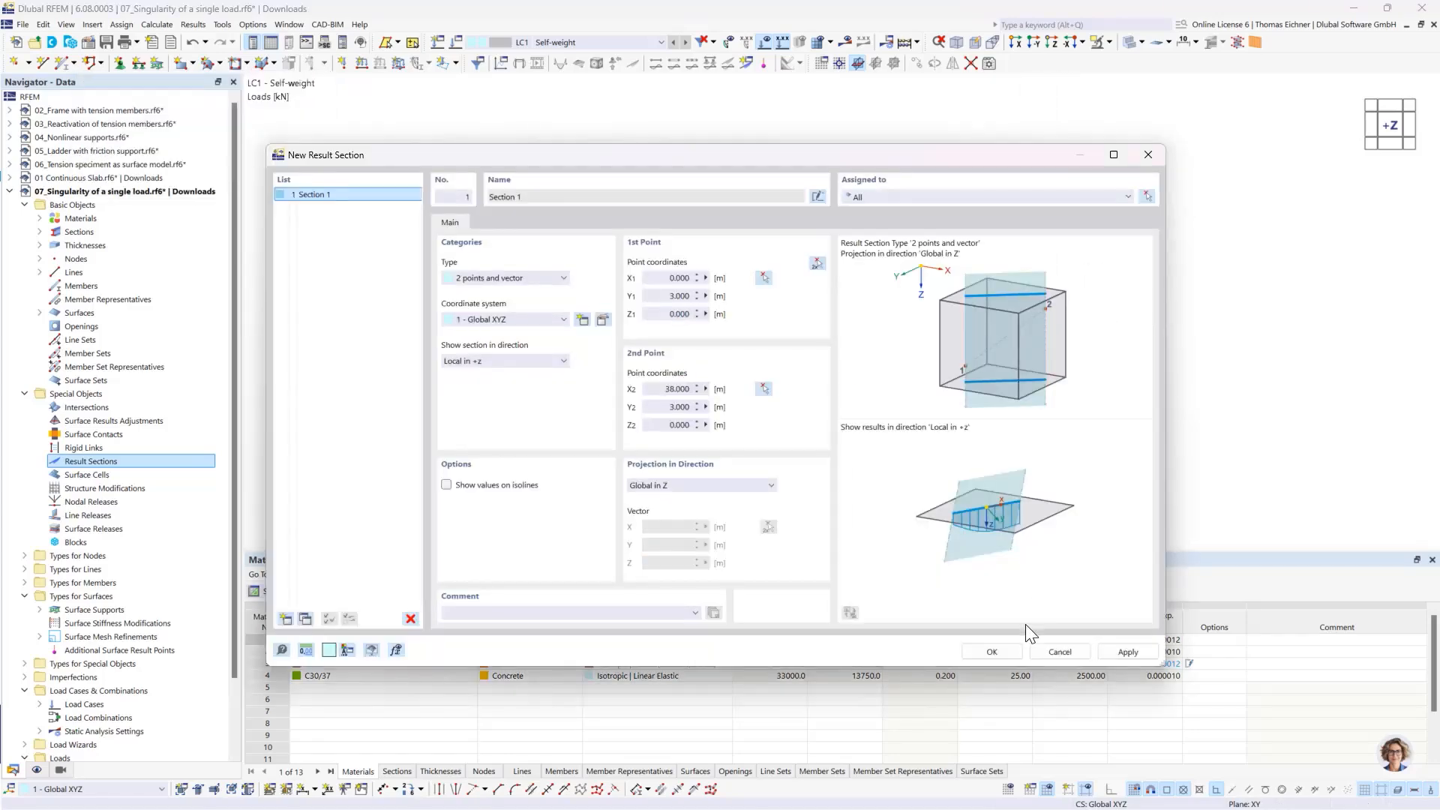
pyautogui.click(990, 651)
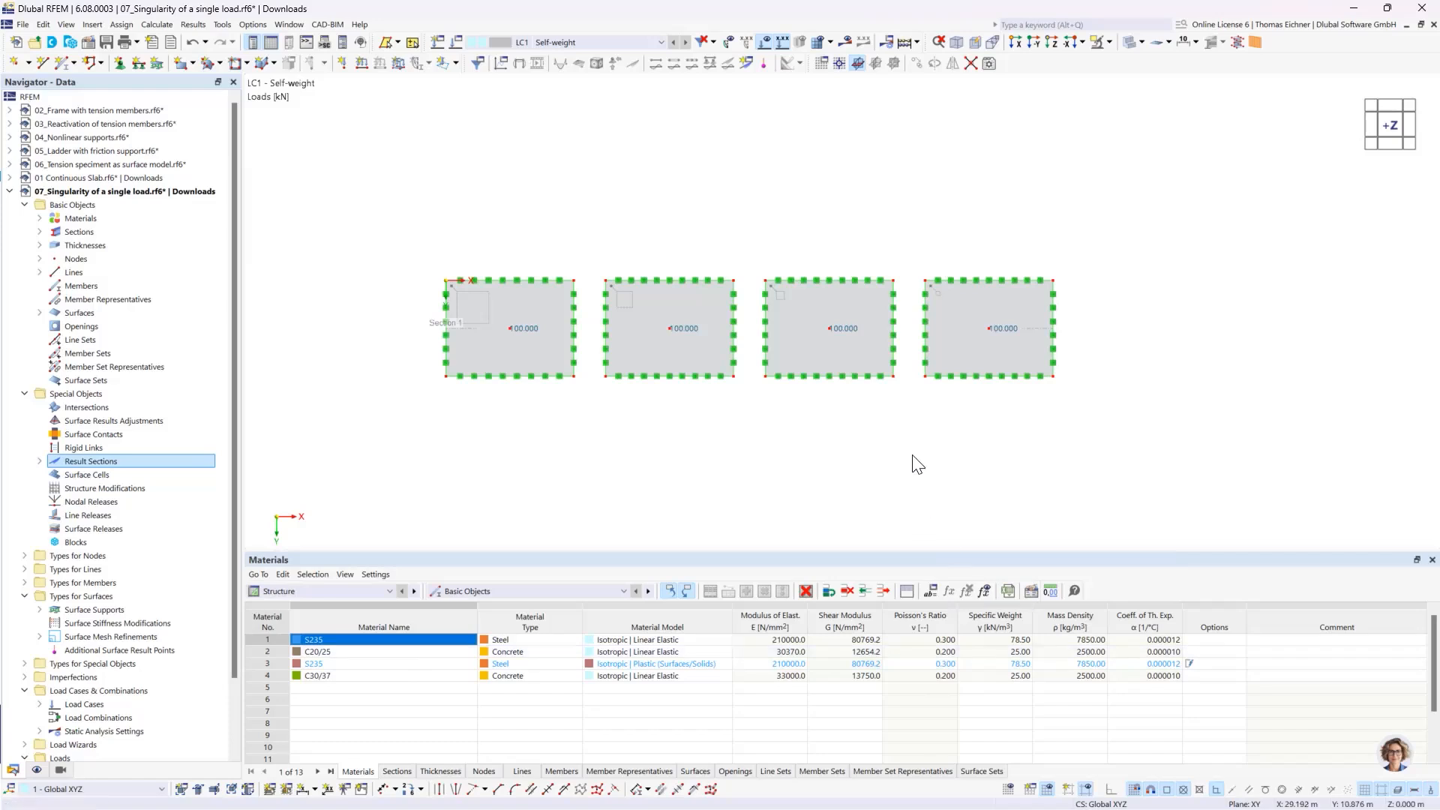
# Step: Deactivate the self-weight in load case LC1 and calculate the load case
pyautogui.click(455, 43)
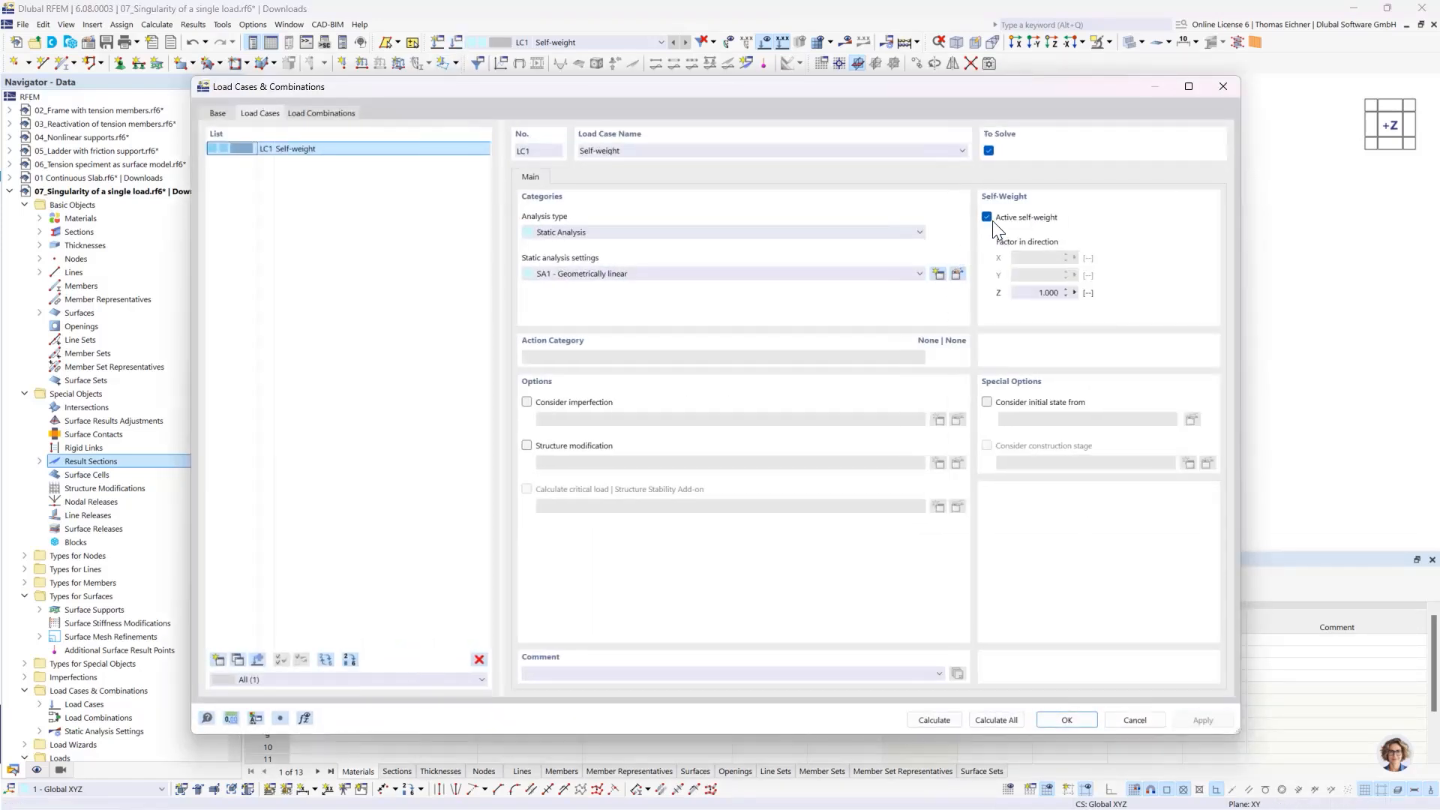
pyautogui.click(989, 218)
pyautogui.click(935, 720)
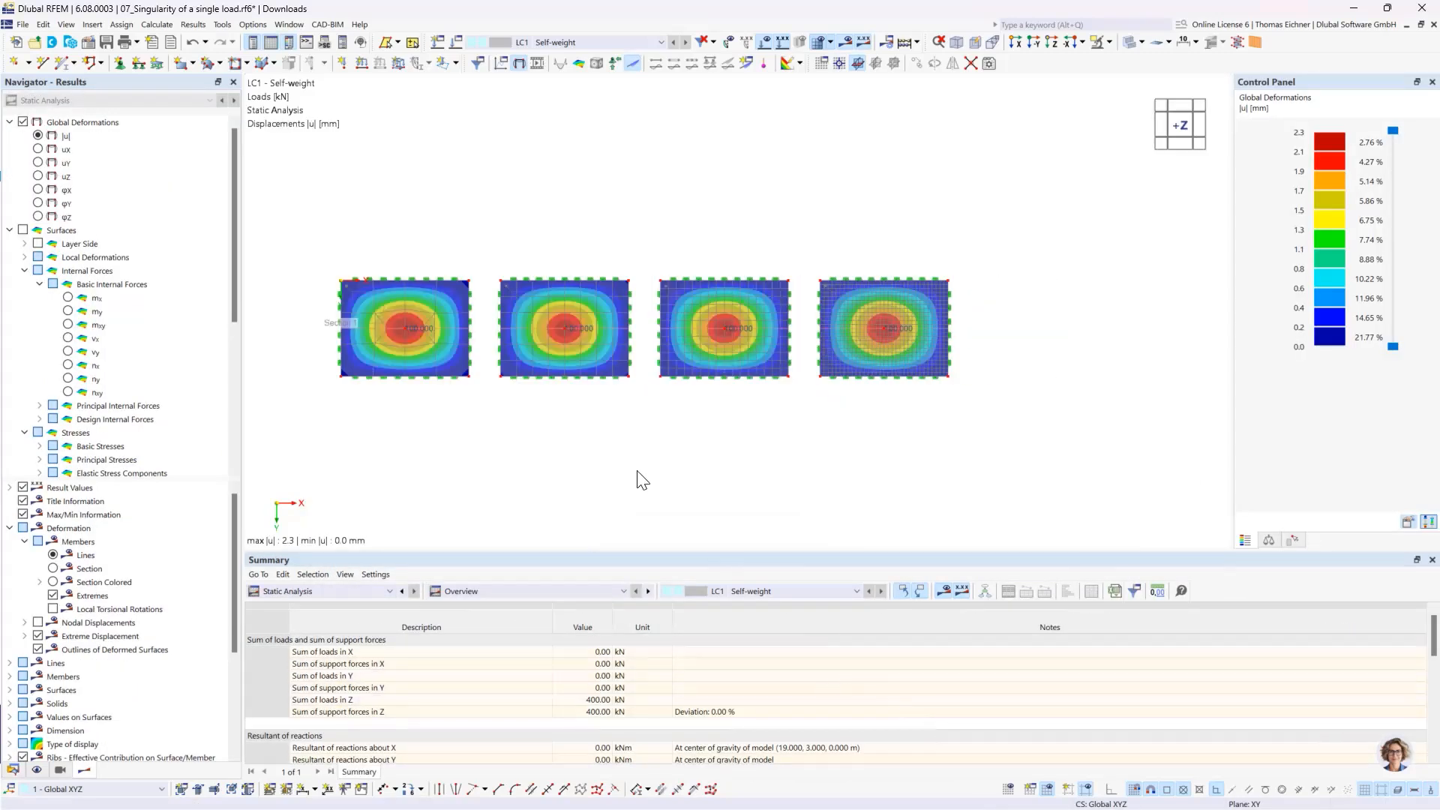
# Step: Show the global deformations |u| viewed in the reverse Y-direction, with local extremes labelled on the result section
pyautogui.scroll(1, 612, 449)
pyautogui.click(83, 136)
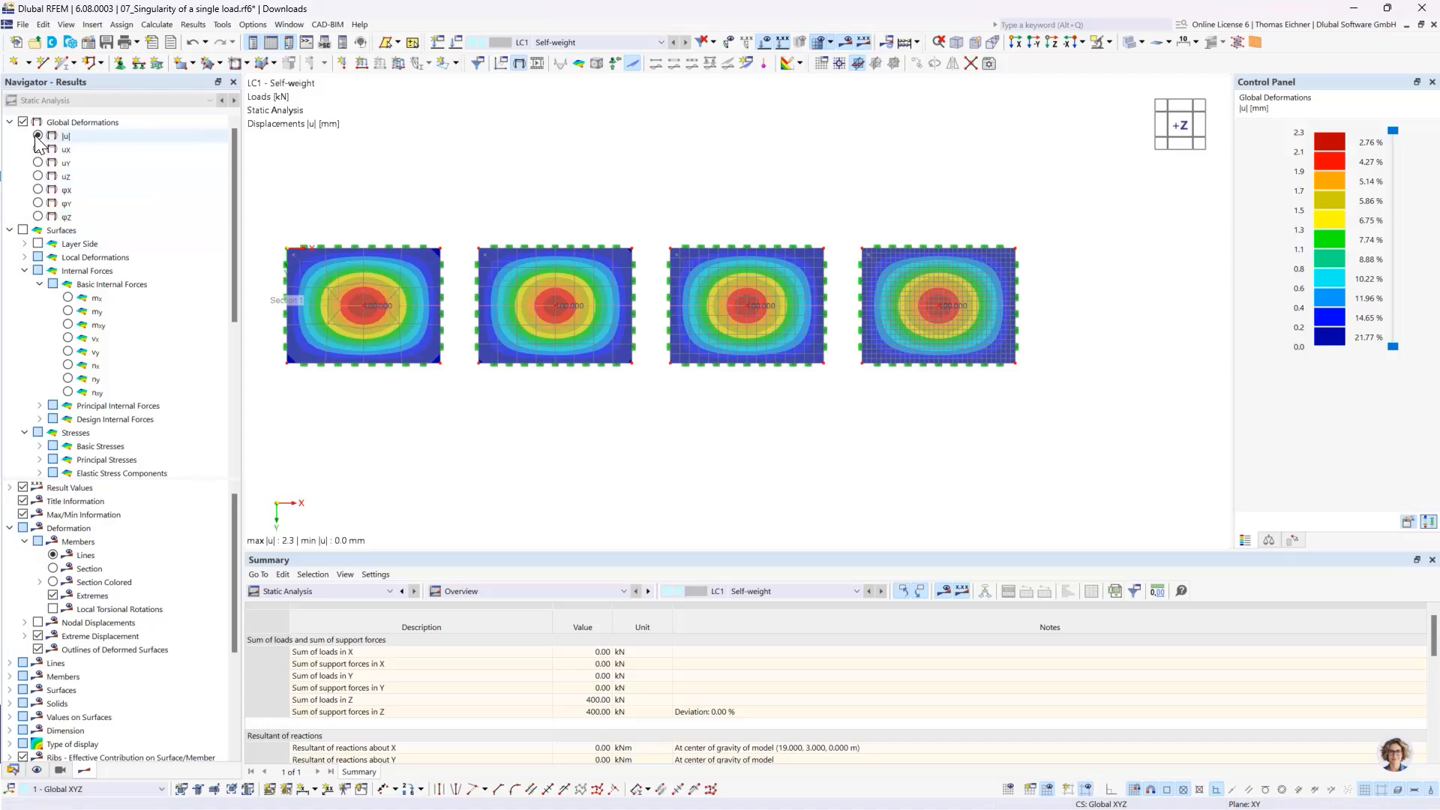
pyautogui.click(1035, 42)
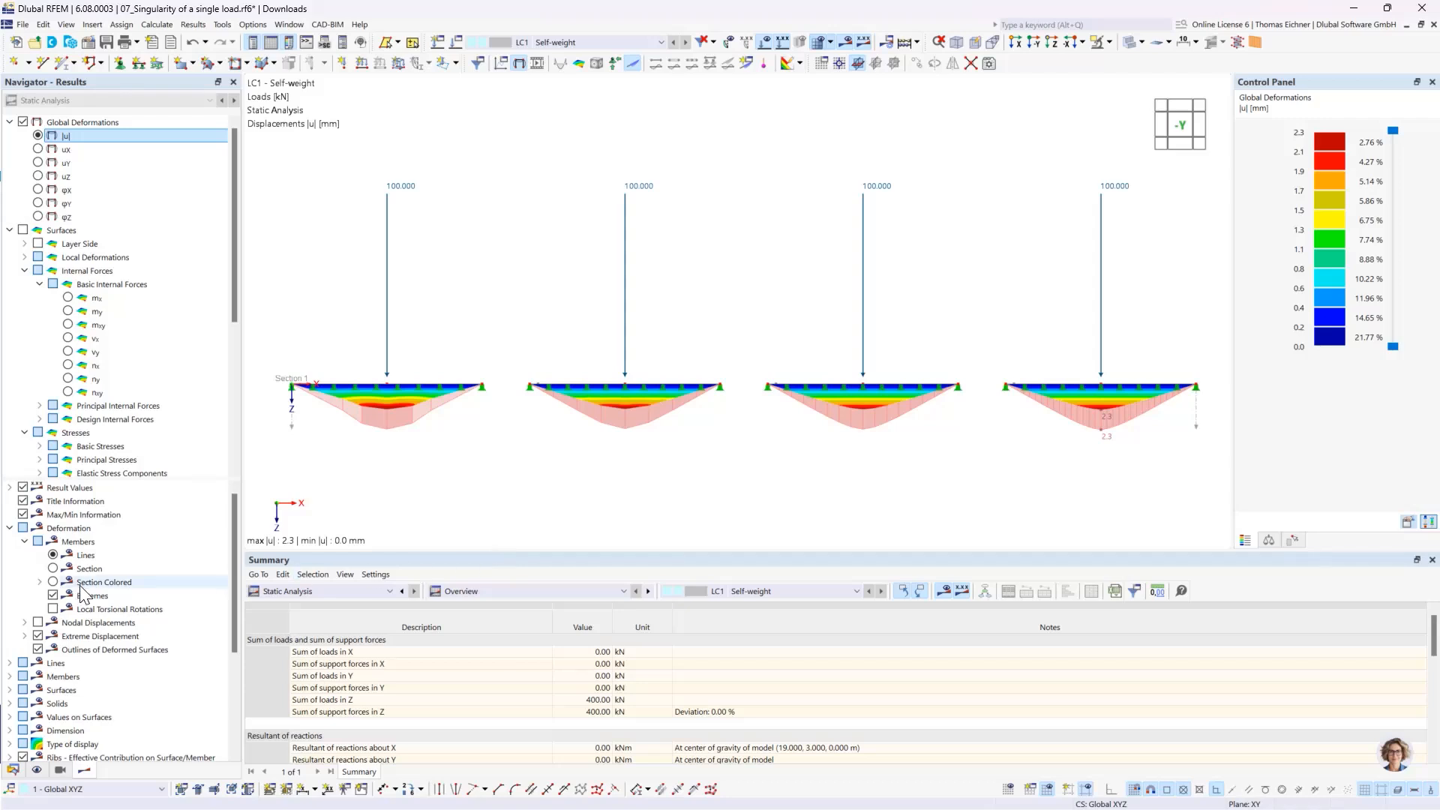
pyautogui.scroll(-4, 53, 728)
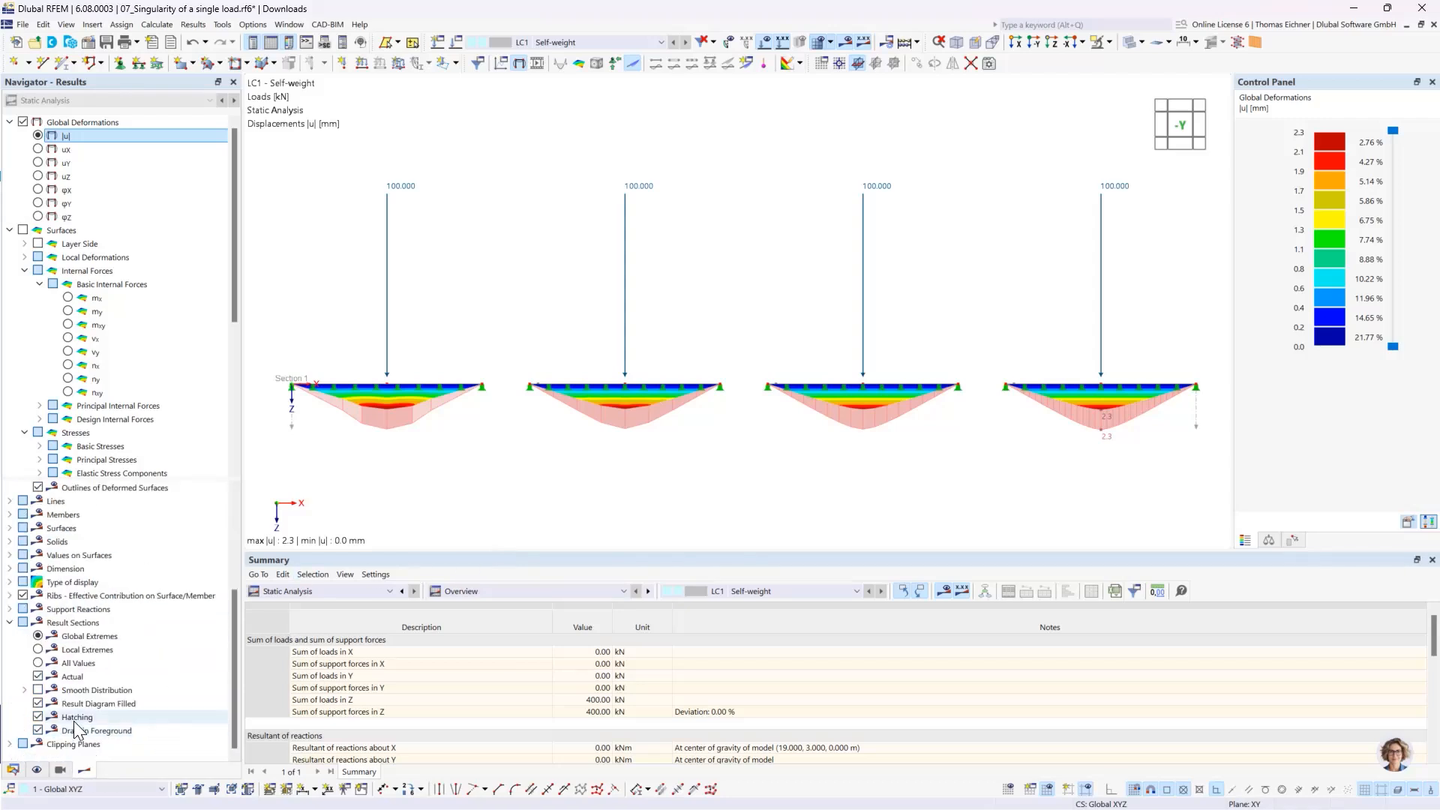
pyautogui.click(38, 649)
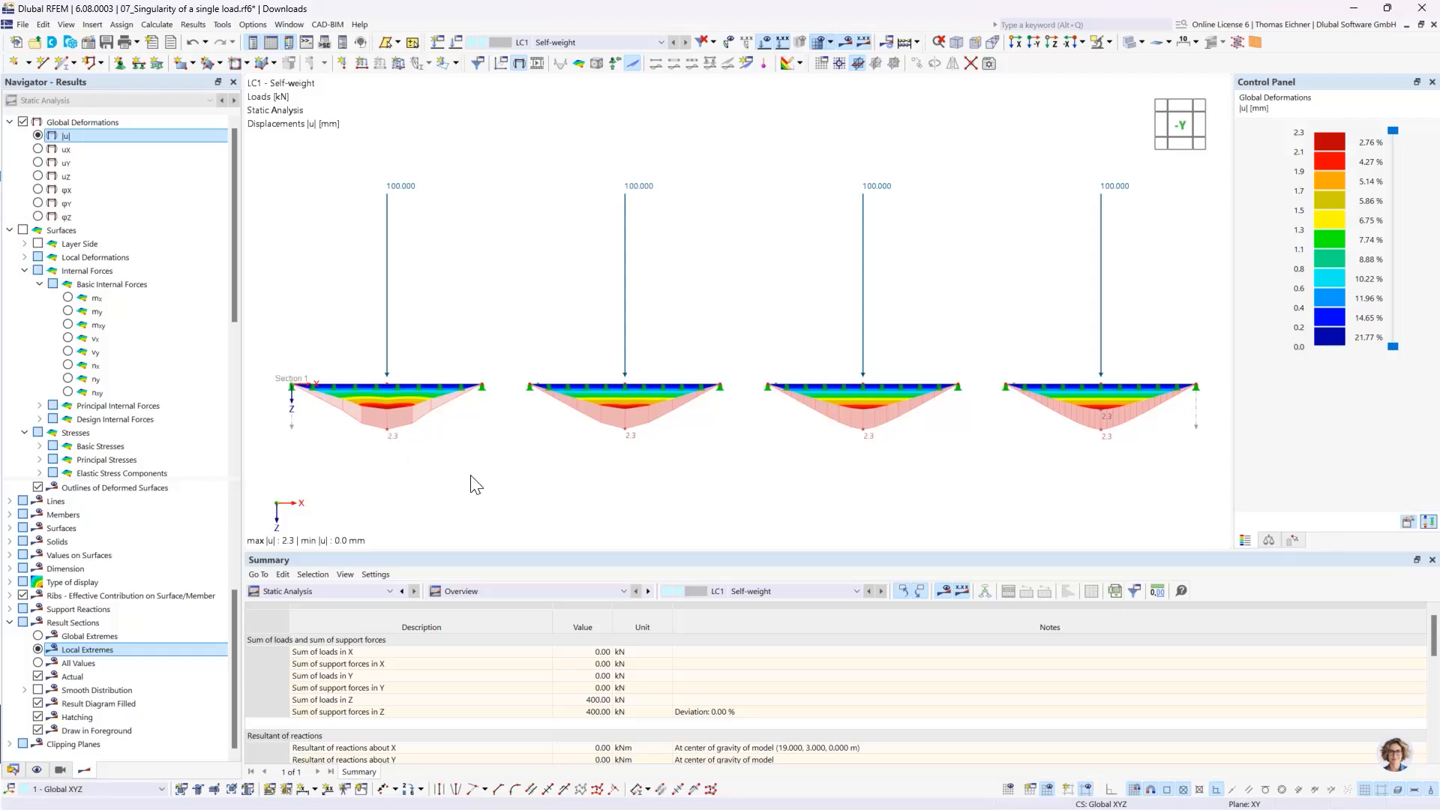
# Step: Display the surface moments mx and open the result diagrams for the result section through the slabs
pyautogui.click(68, 298)
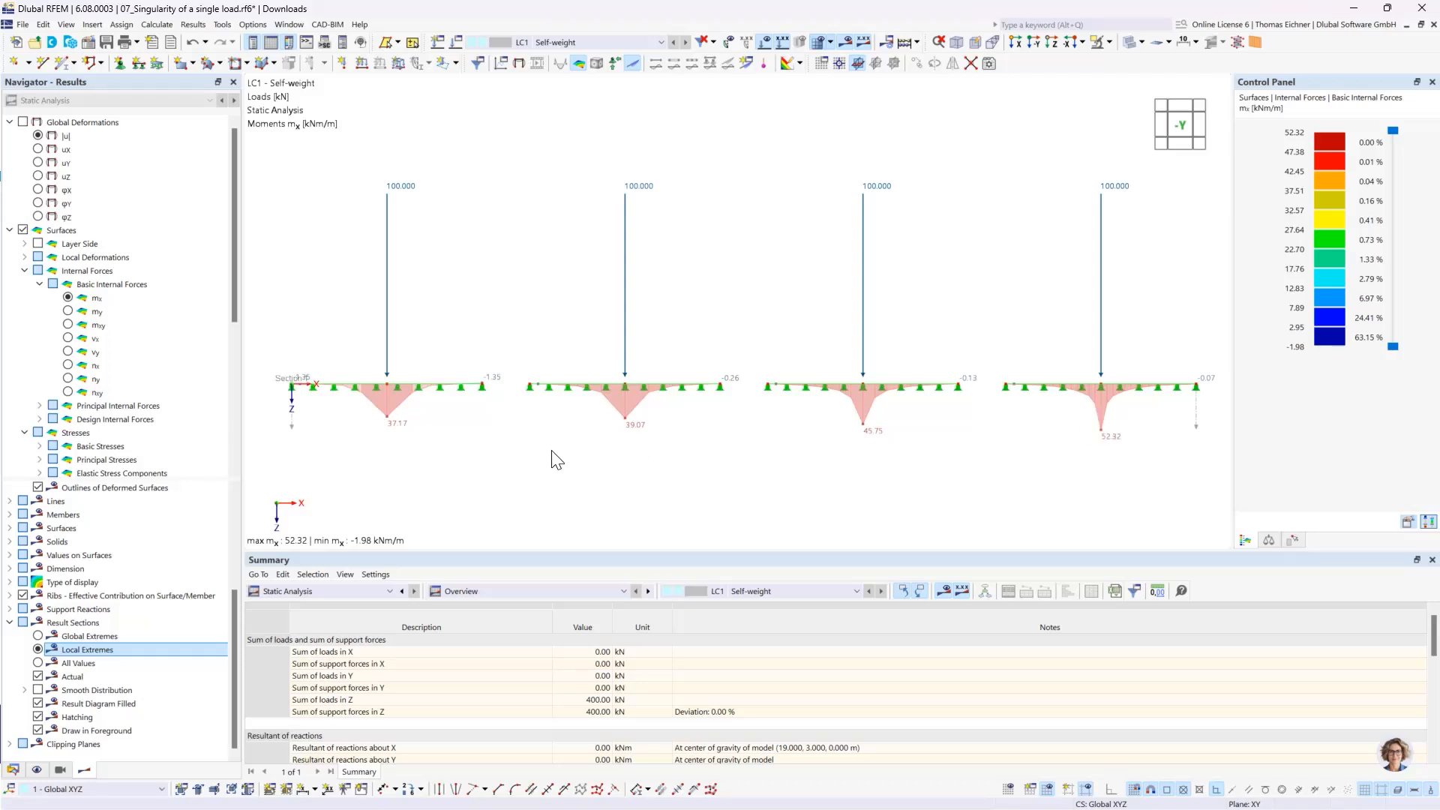
pyautogui.rightClick(291, 429)
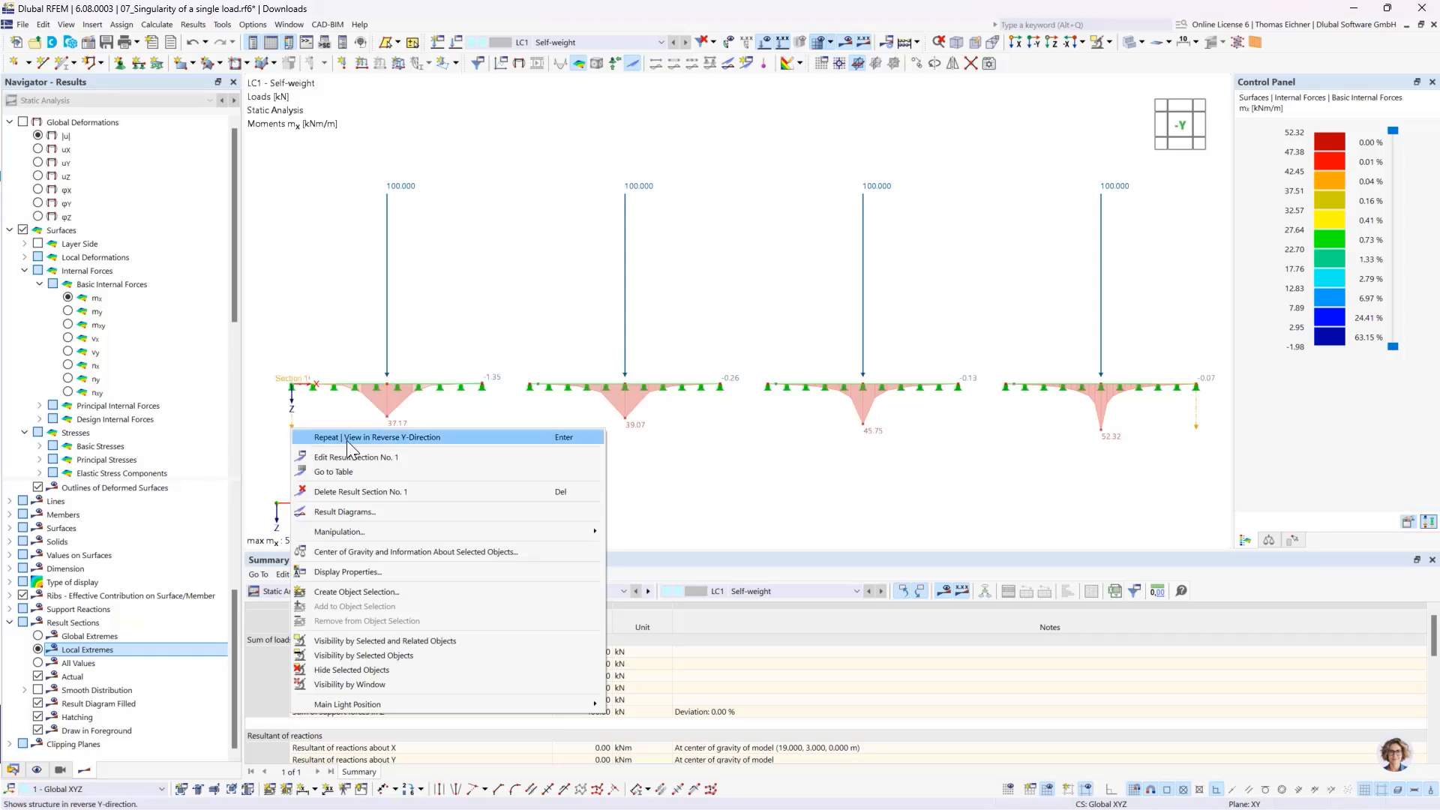
pyautogui.moveTo(350, 534)
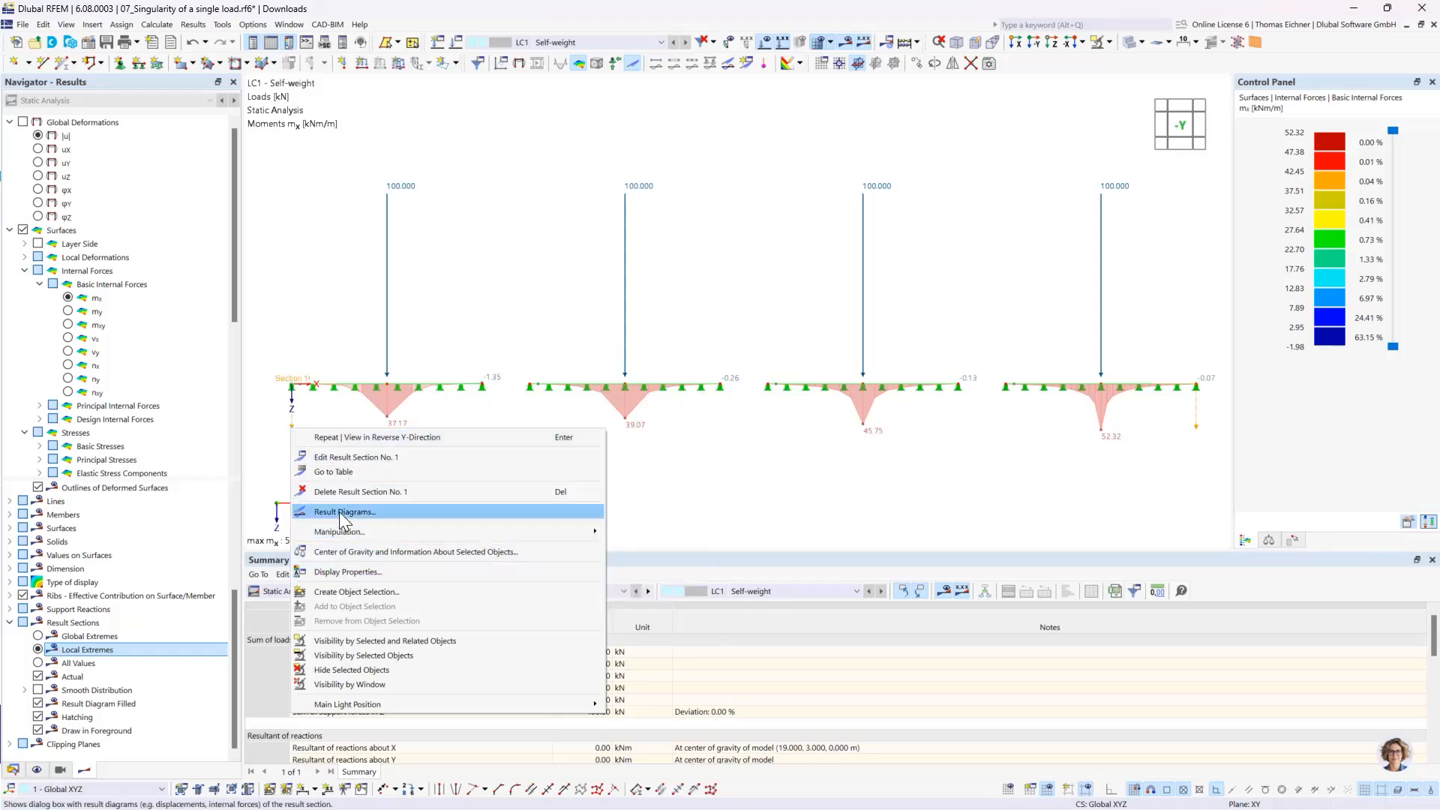
pyautogui.click(344, 512)
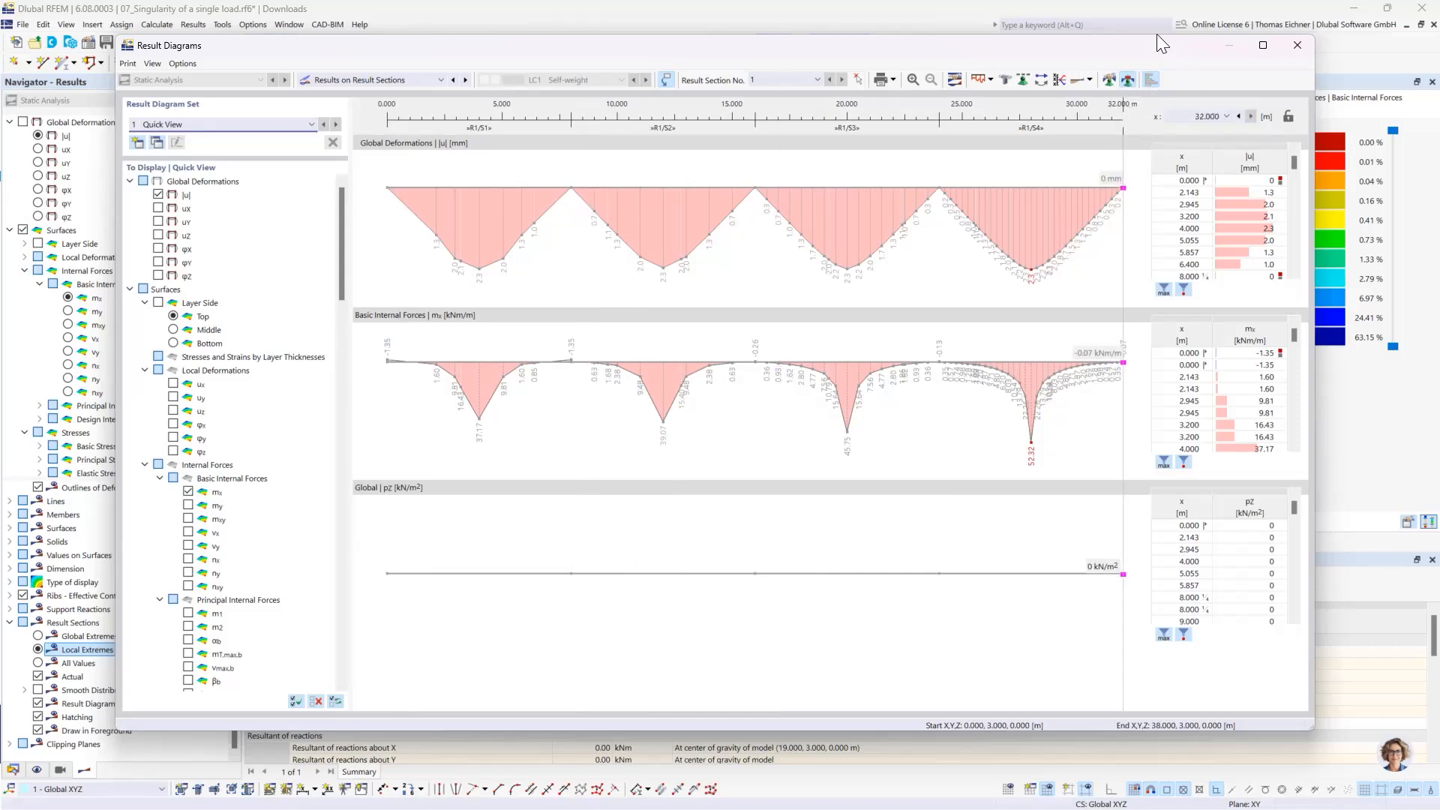
pyautogui.moveTo(1156, 42); pyautogui.dragTo(1142, 52)
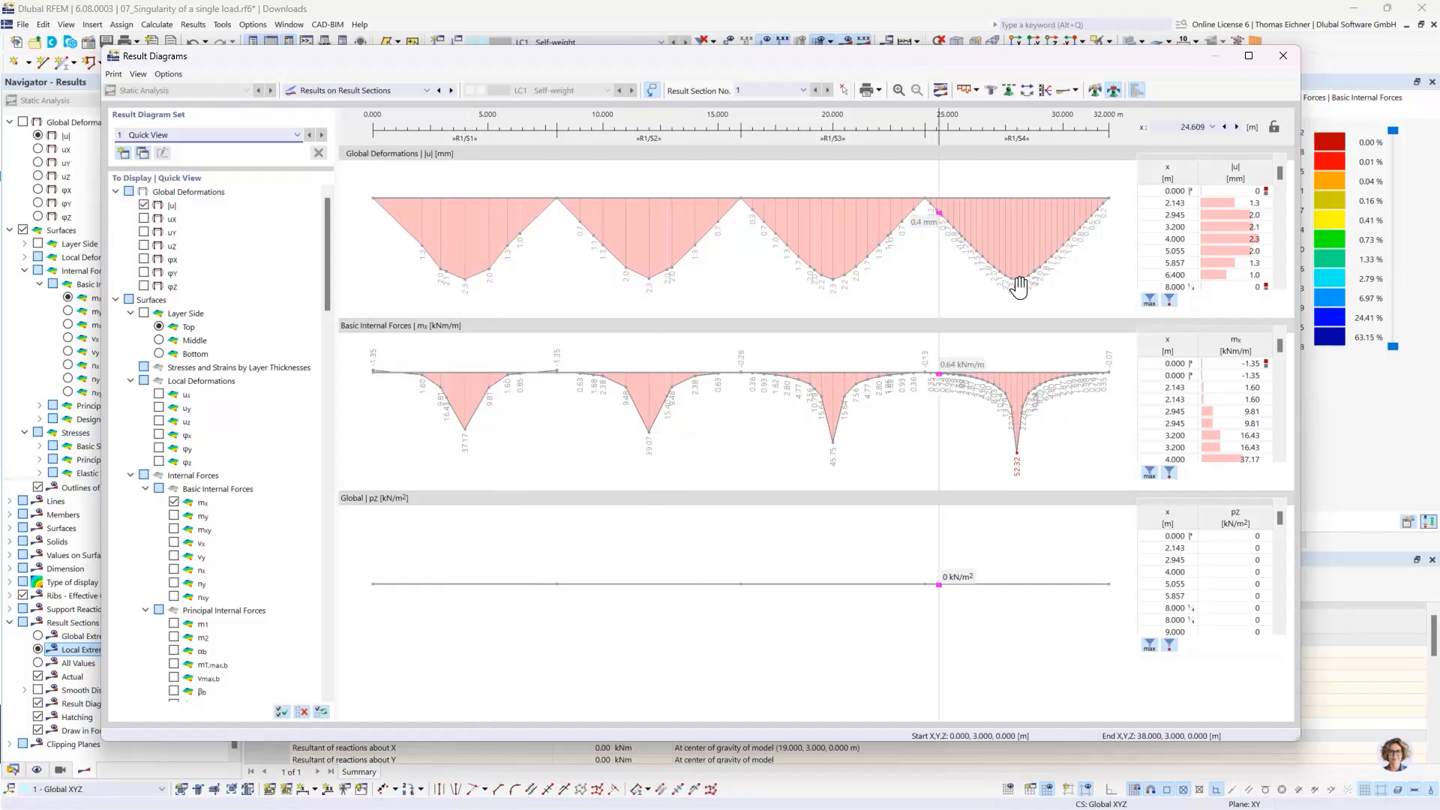
# Step: Define smooth ranges for the result diagrams from 3.5 to 4.5 m and from 11.5 to 12.5 m
pyautogui.click(1094, 90)
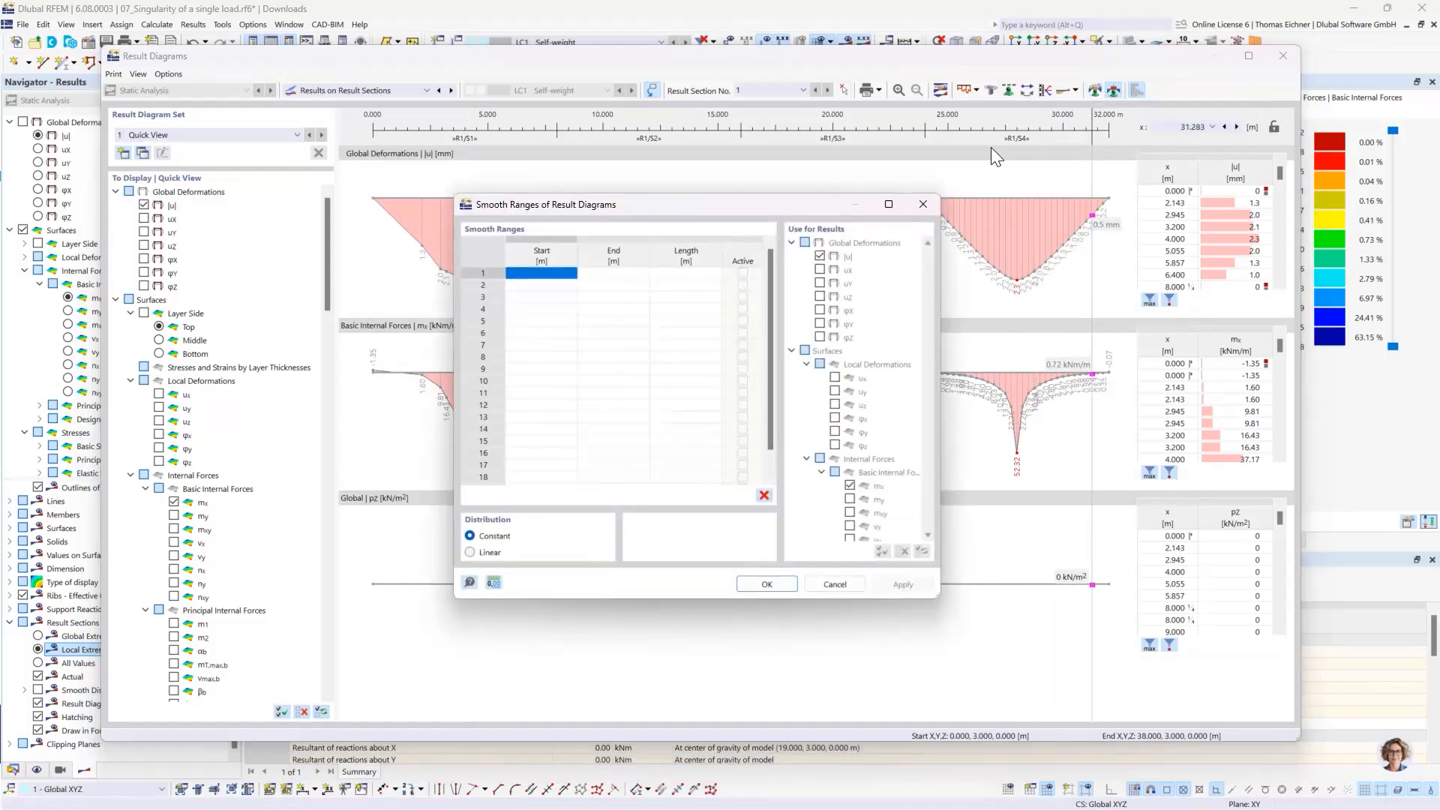
pyautogui.click(540, 273)
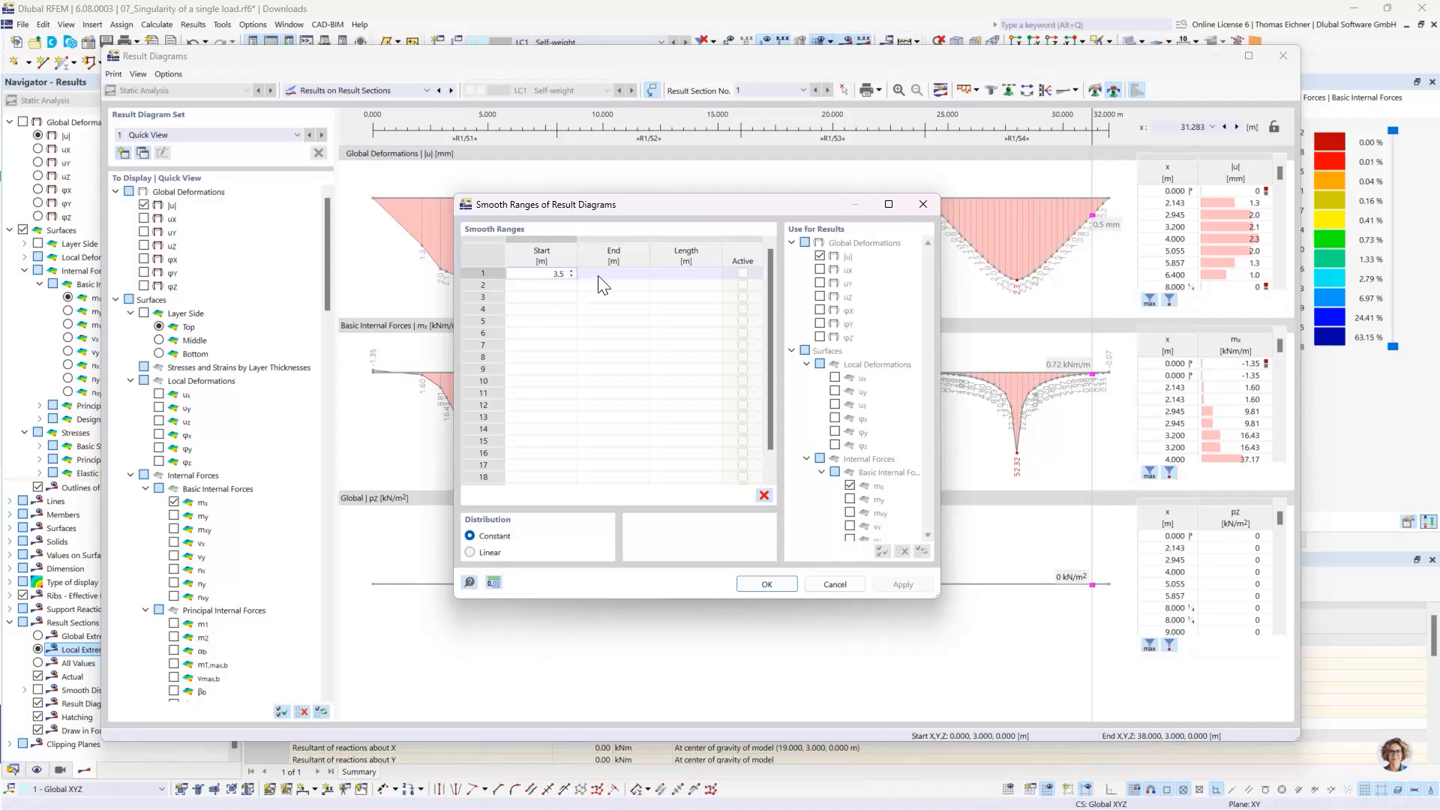
pyautogui.click(601, 276)
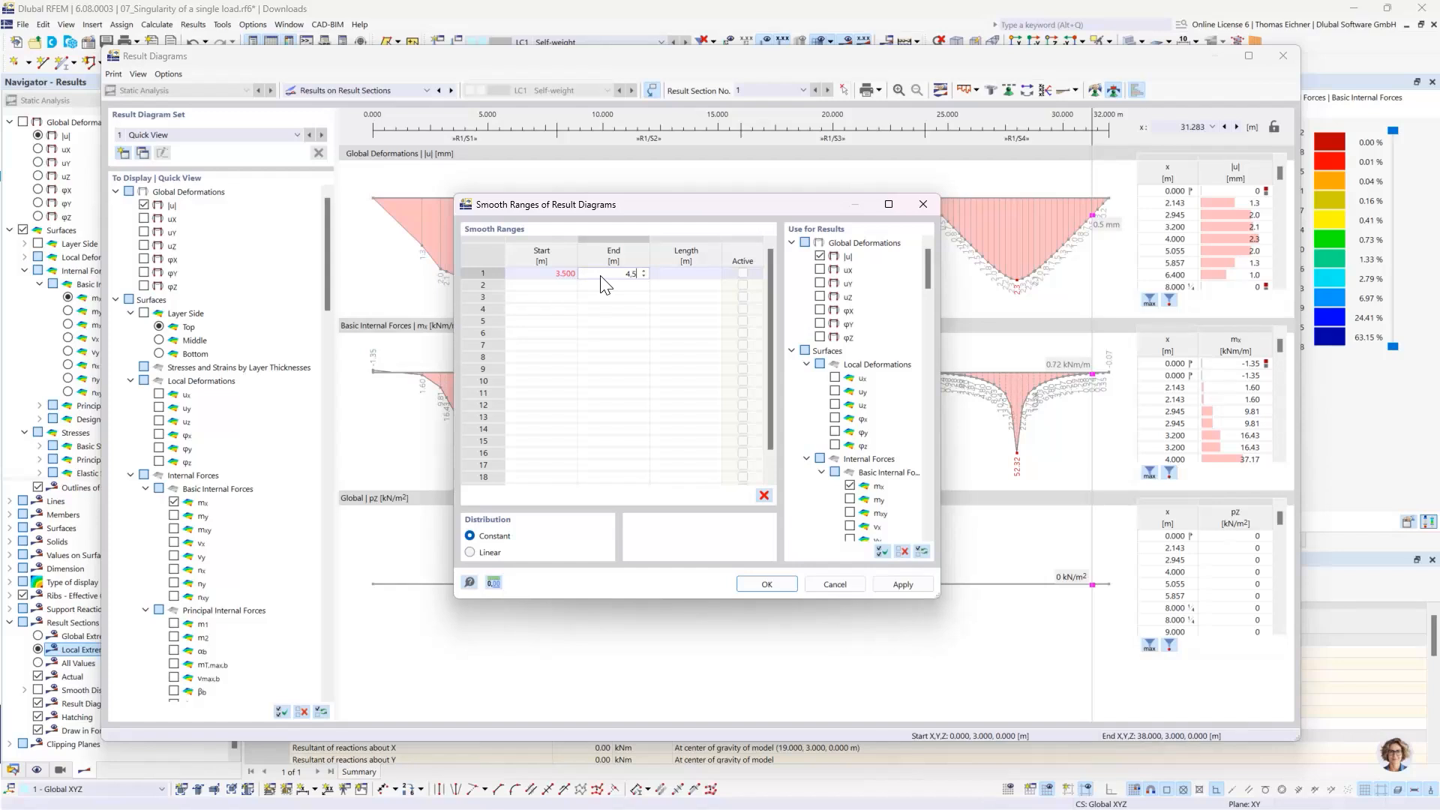
pyautogui.press('Return')
pyautogui.moveTo(602, 205); pyautogui.dragTo(579, 378)
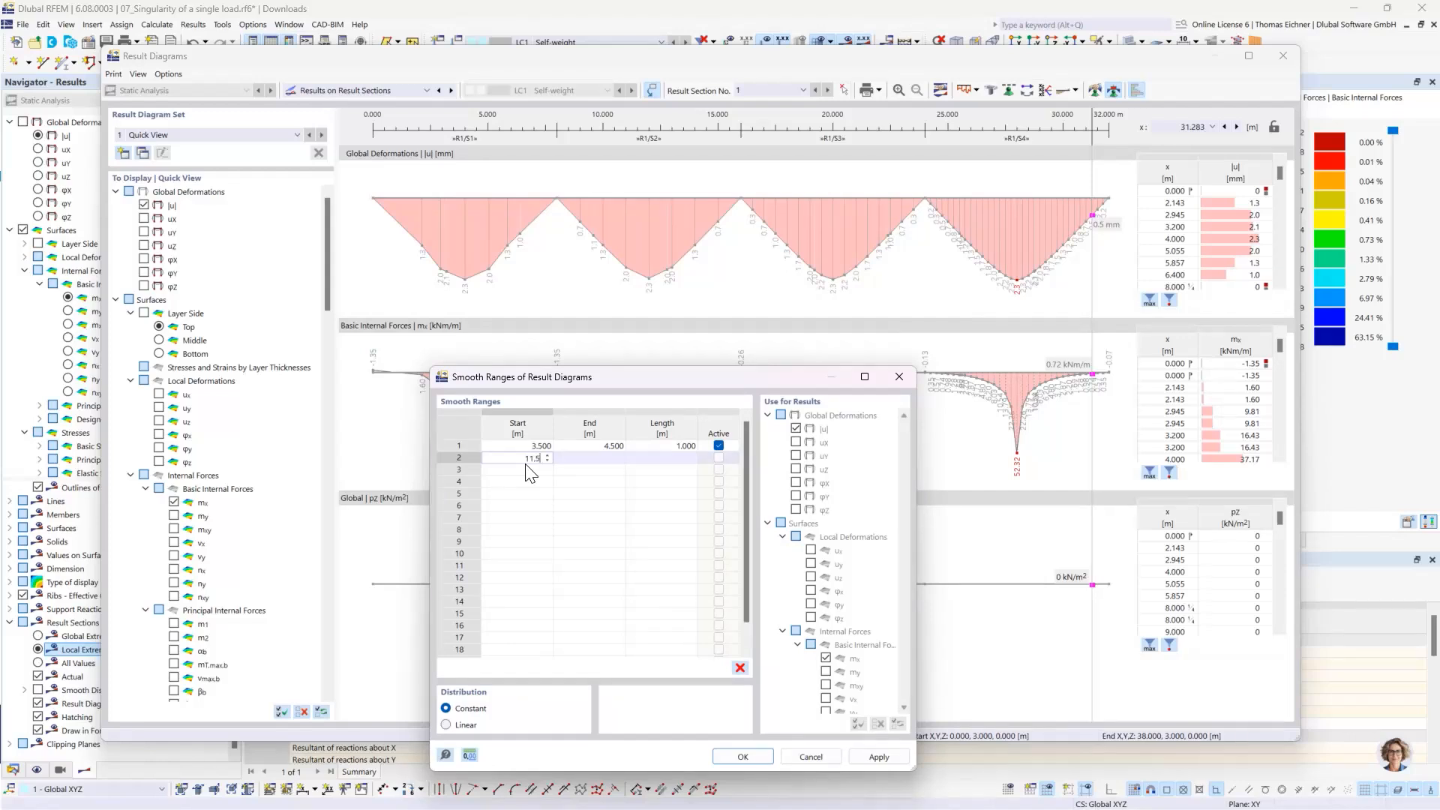
pyautogui.click(592, 457)
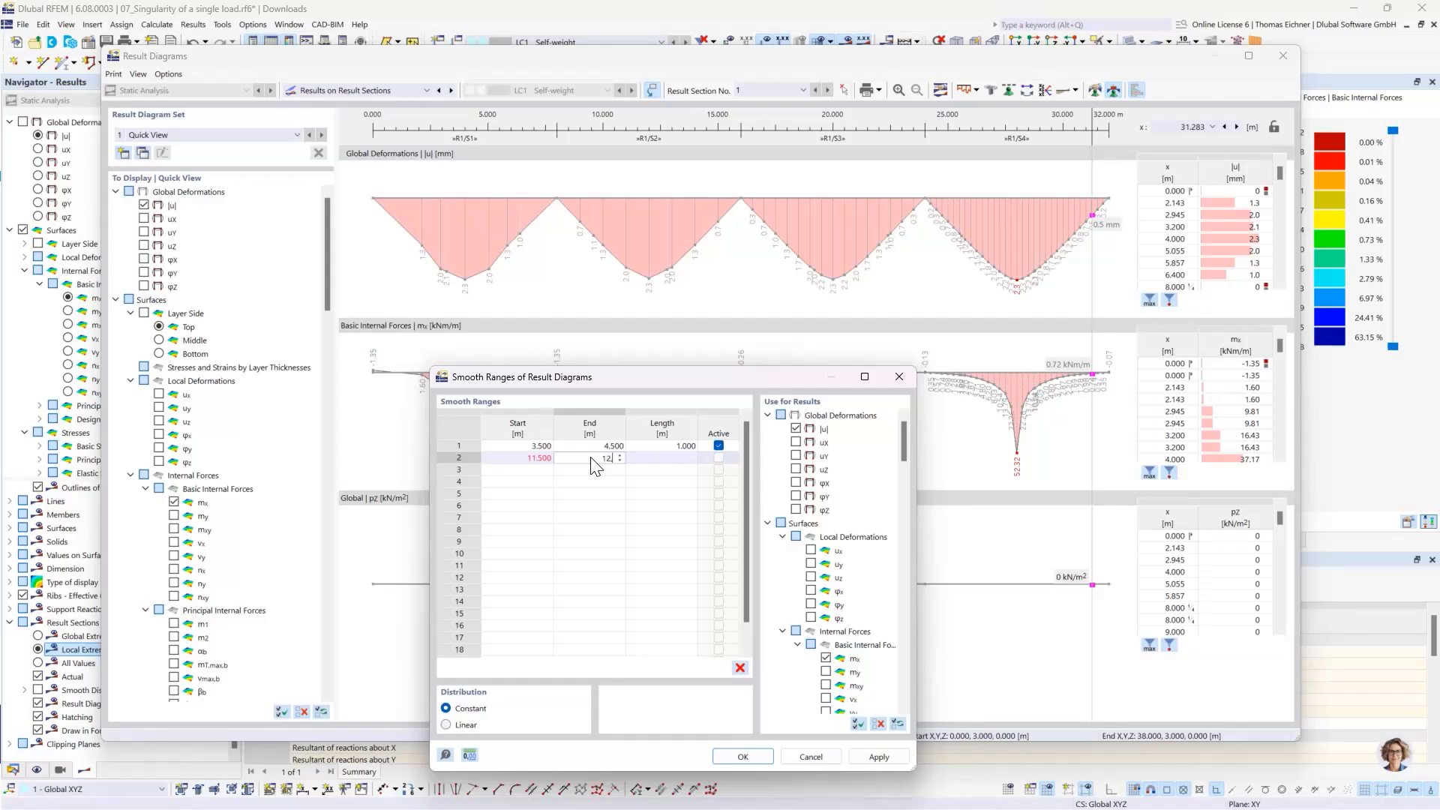
# Step: Add smooth ranges from 19.5 to 20.5 m and 27.5 to 28.5 m, apply all ranges and close the result diagrams
pyautogui.click(544, 471)
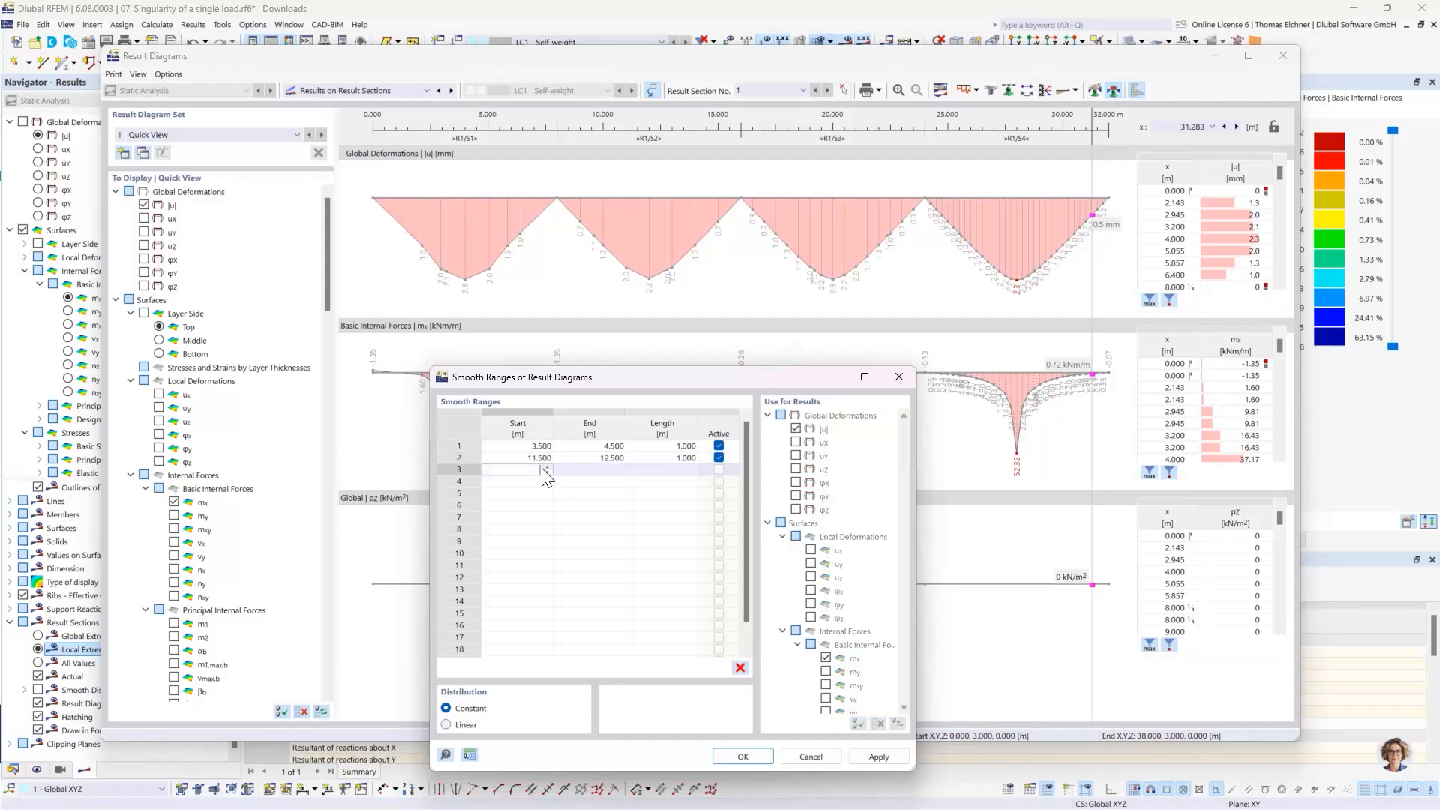
pyautogui.write('19.5')
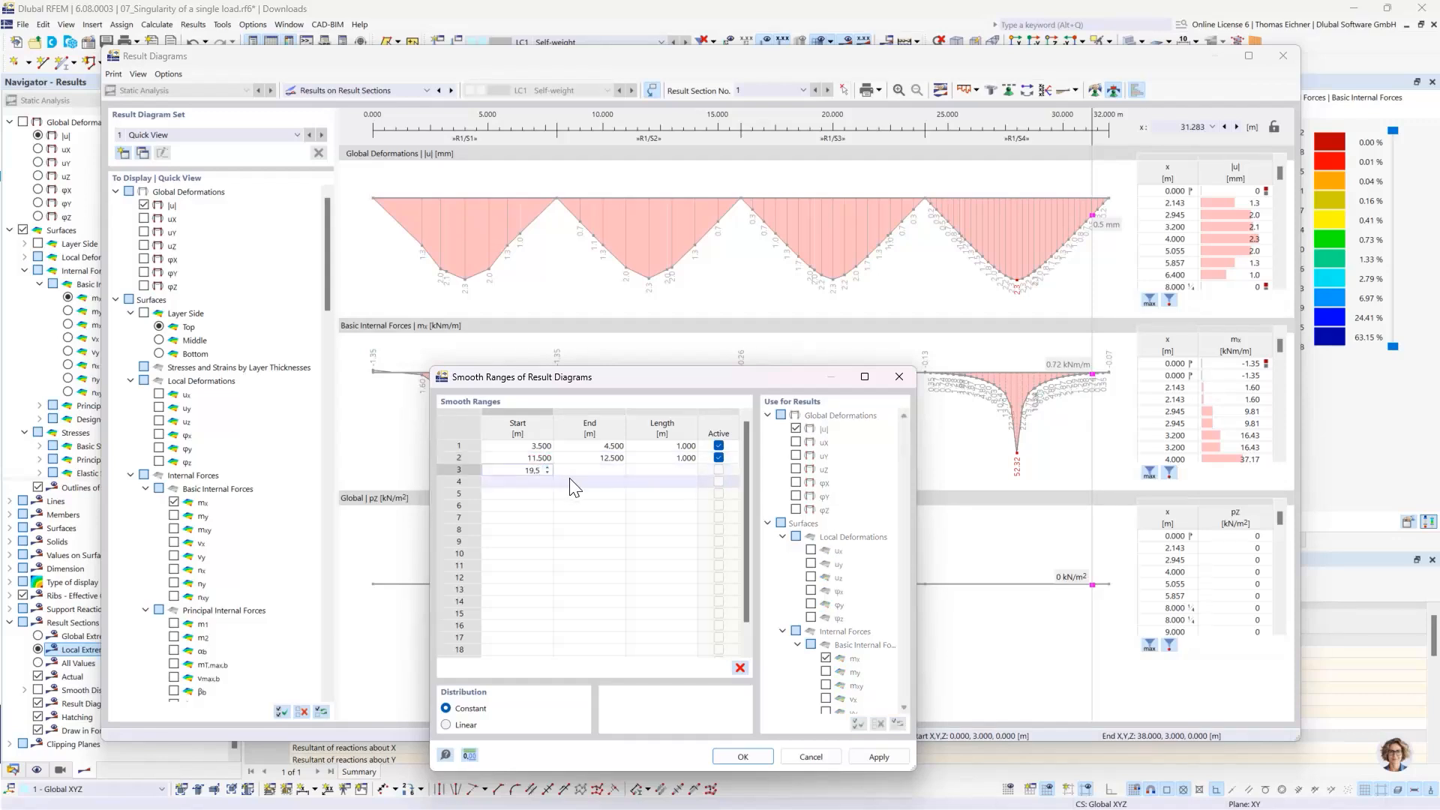
pyautogui.click(592, 471)
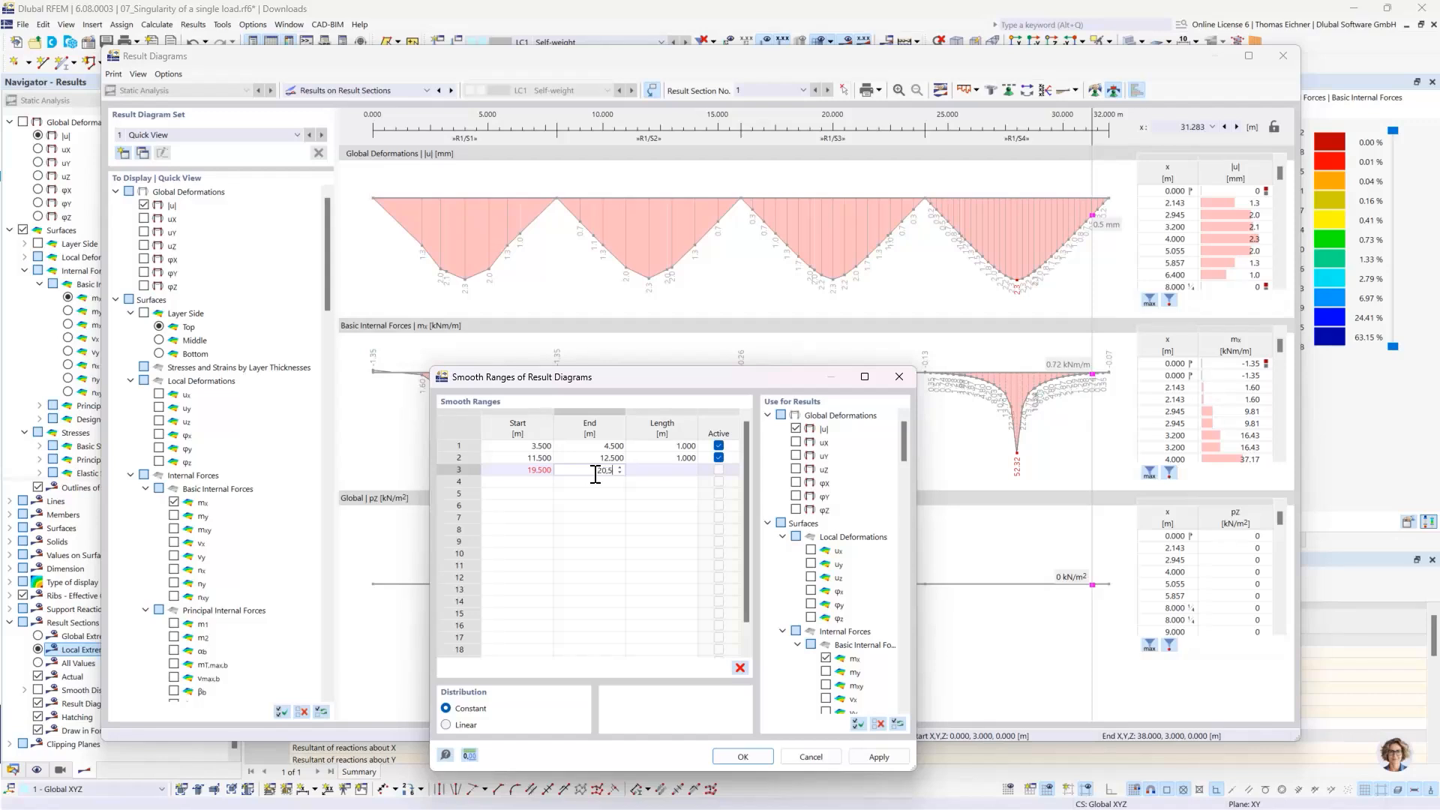
pyautogui.click(537, 484)
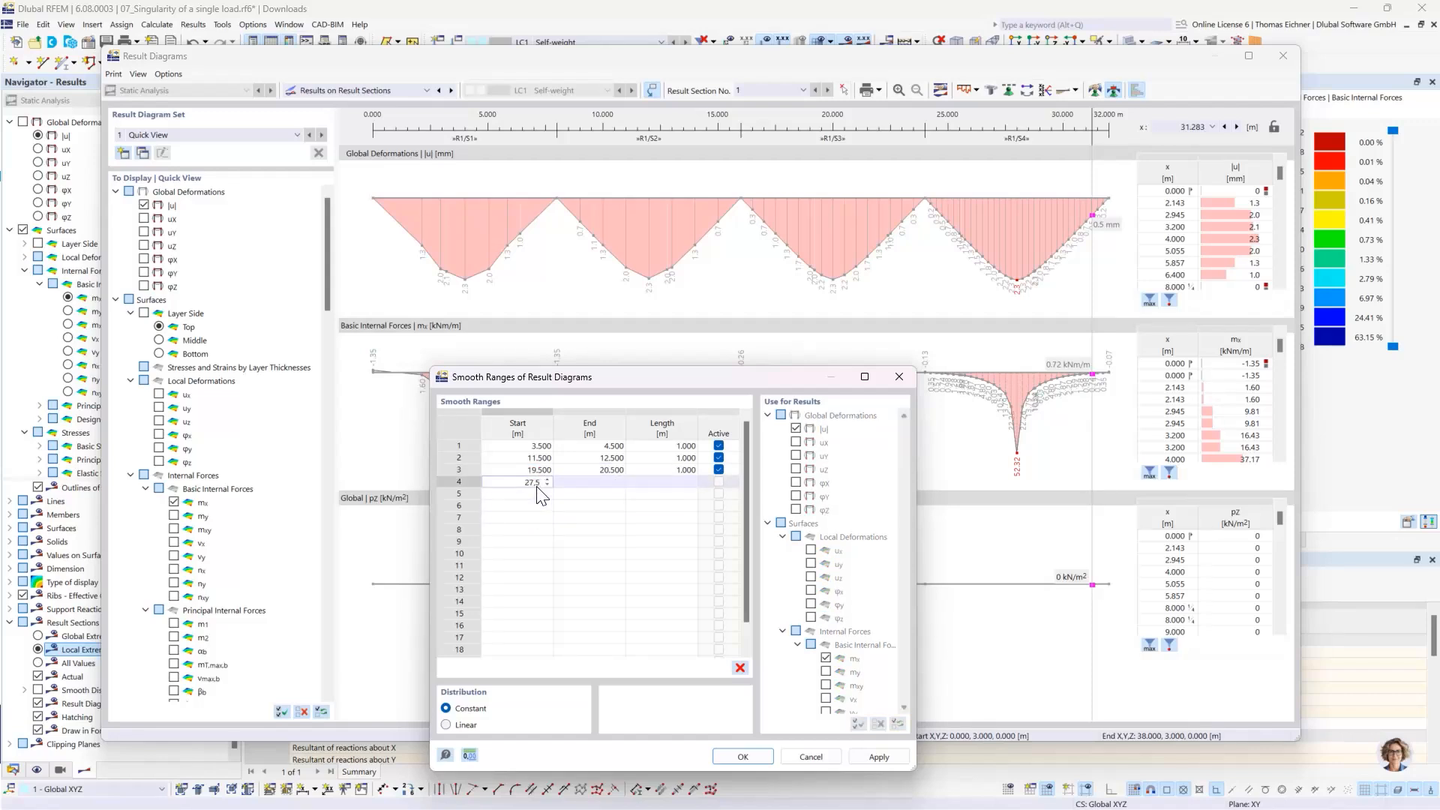
pyautogui.write('27.5')
pyautogui.press('Tab')
pyautogui.write('2')
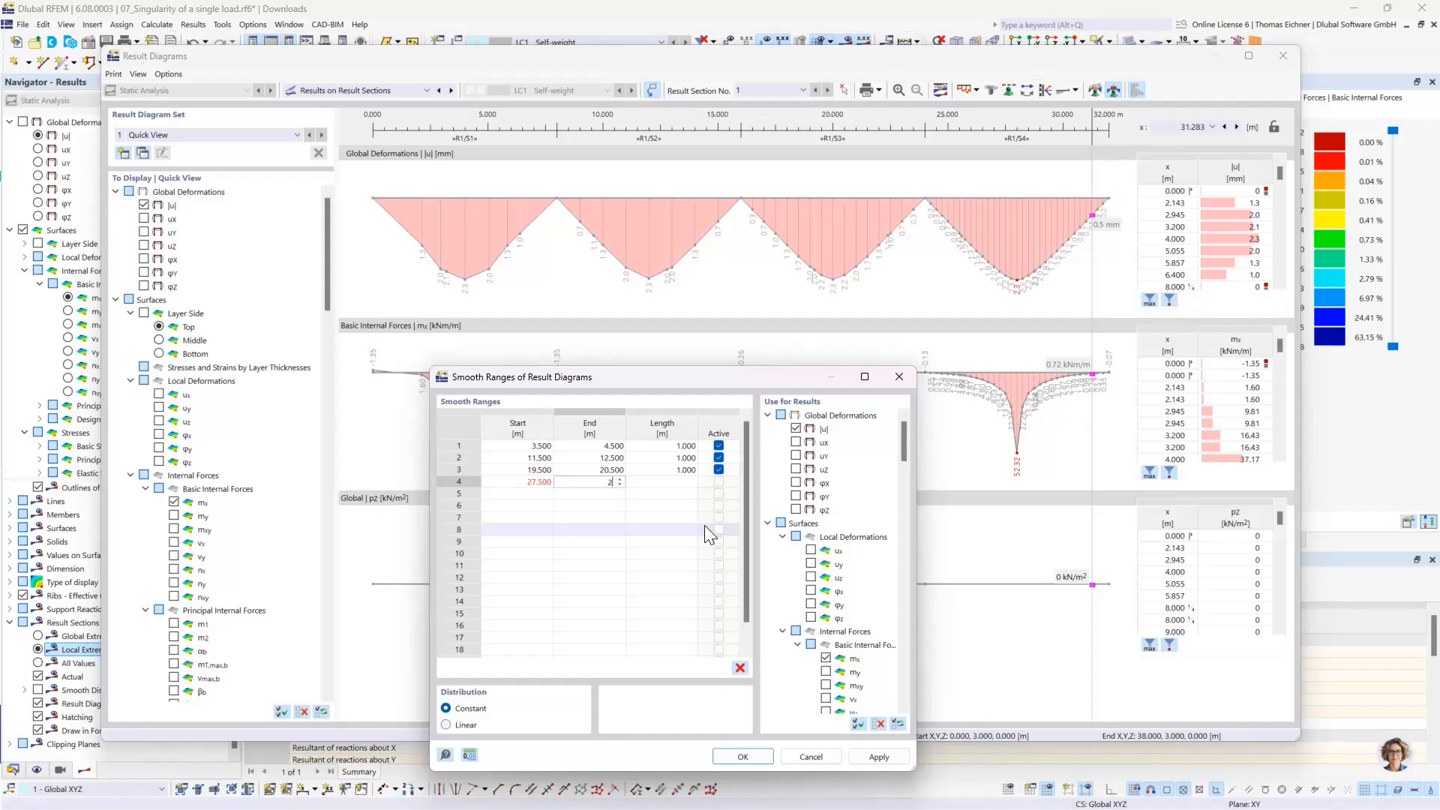
pyautogui.write('8.5')
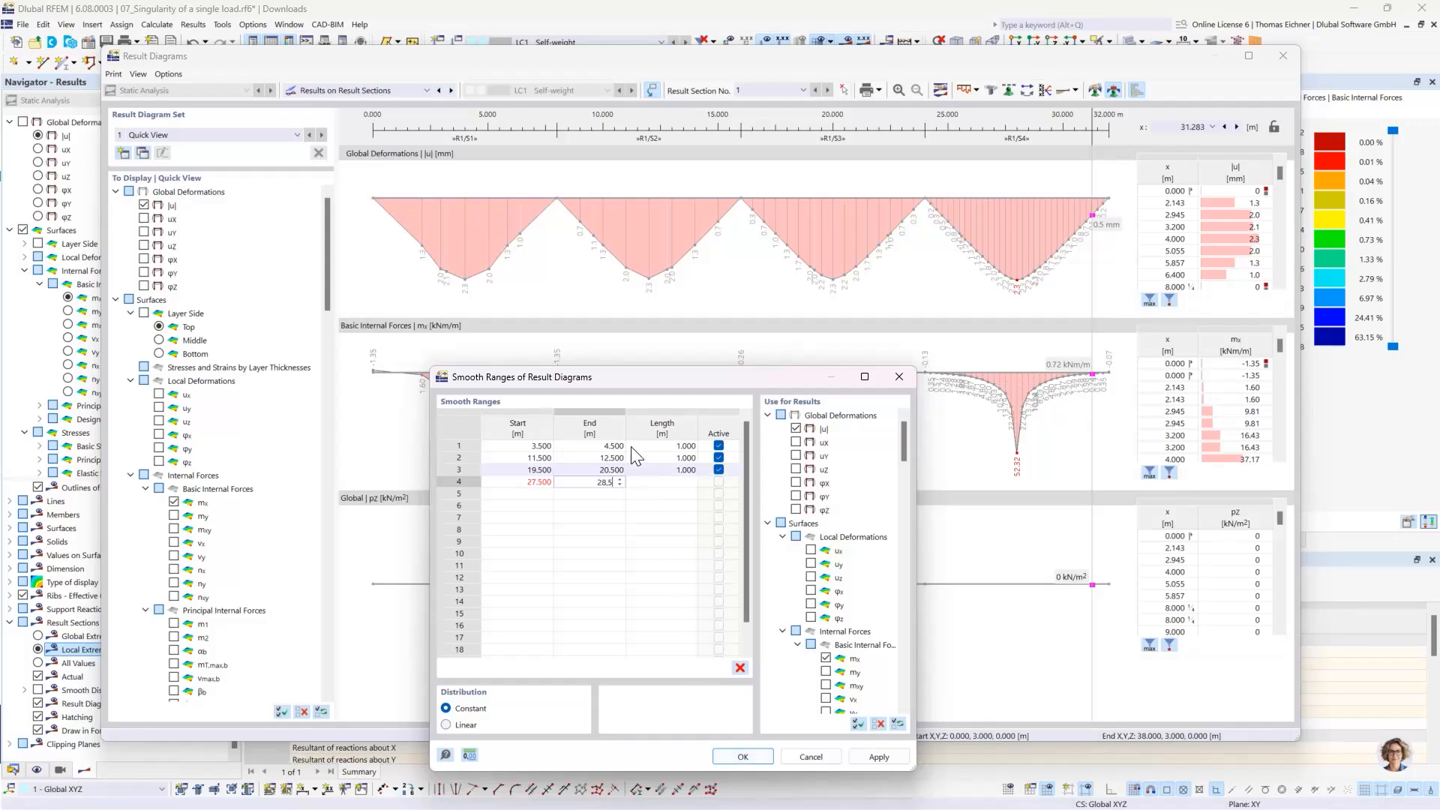
pyautogui.press('Return')
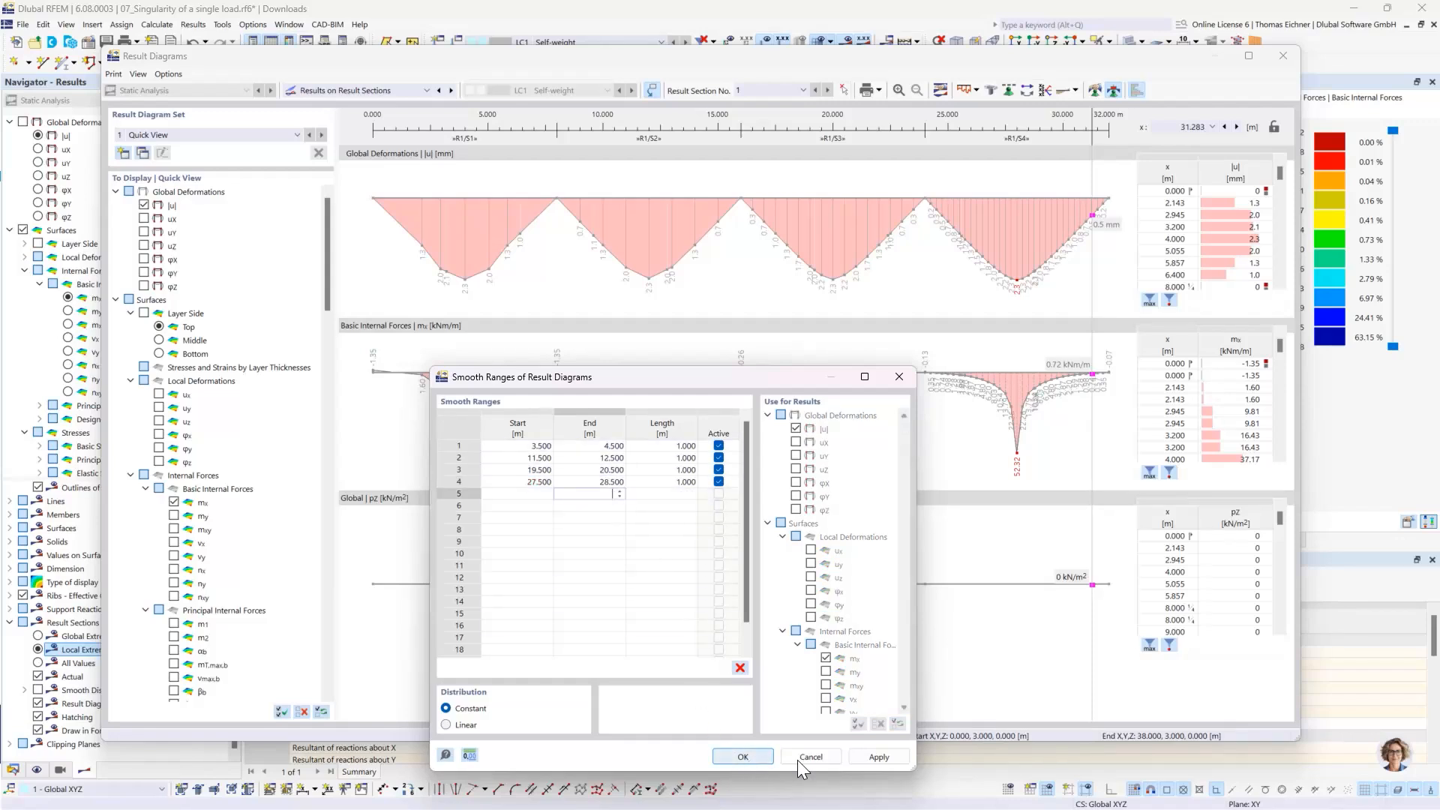
pyautogui.click(869, 760)
pyautogui.moveTo(699, 384); pyautogui.dragTo(623, 330)
pyautogui.click(681, 702)
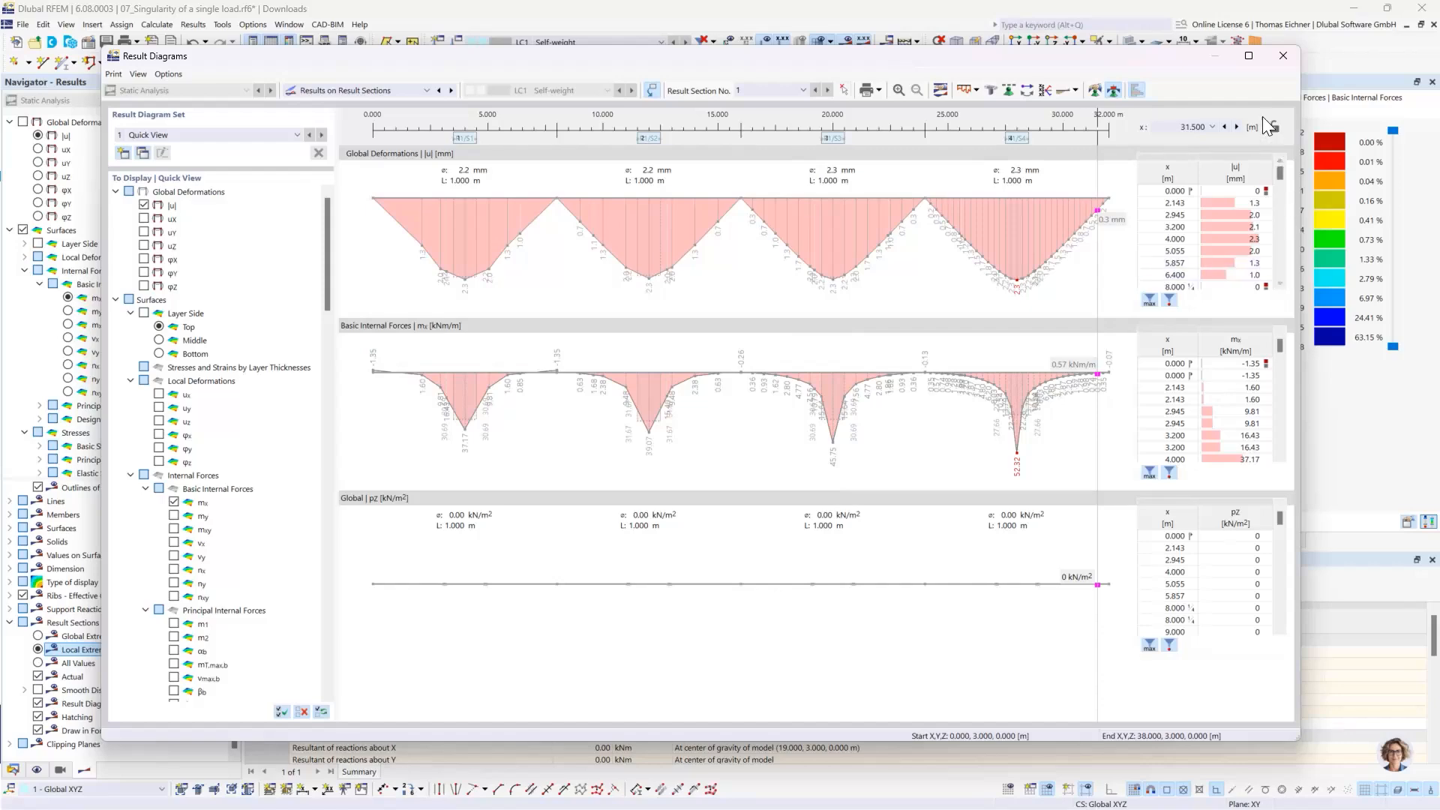
pyautogui.click(1284, 57)
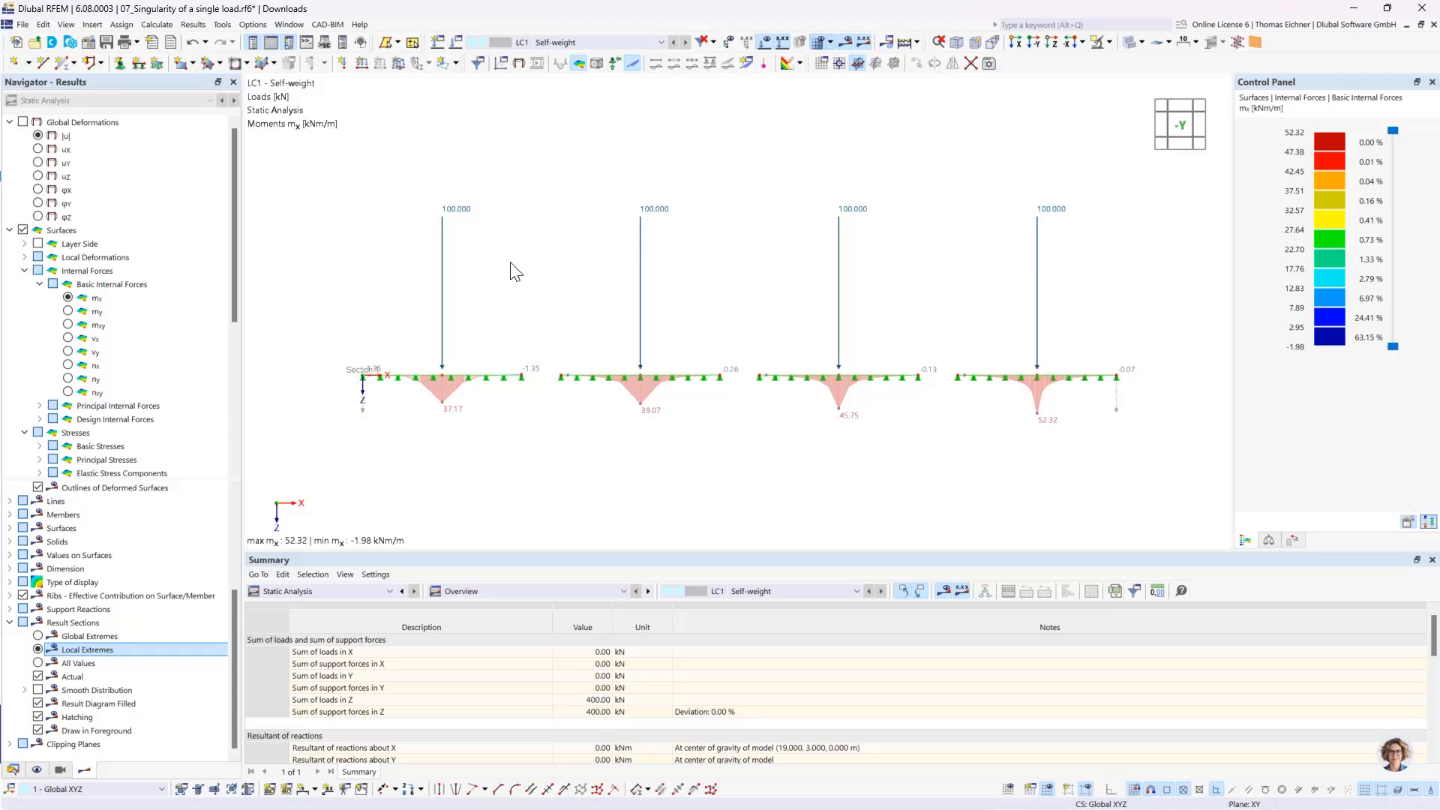
pyautogui.moveTo(1095, 295); pyautogui.dragTo(383, 141)
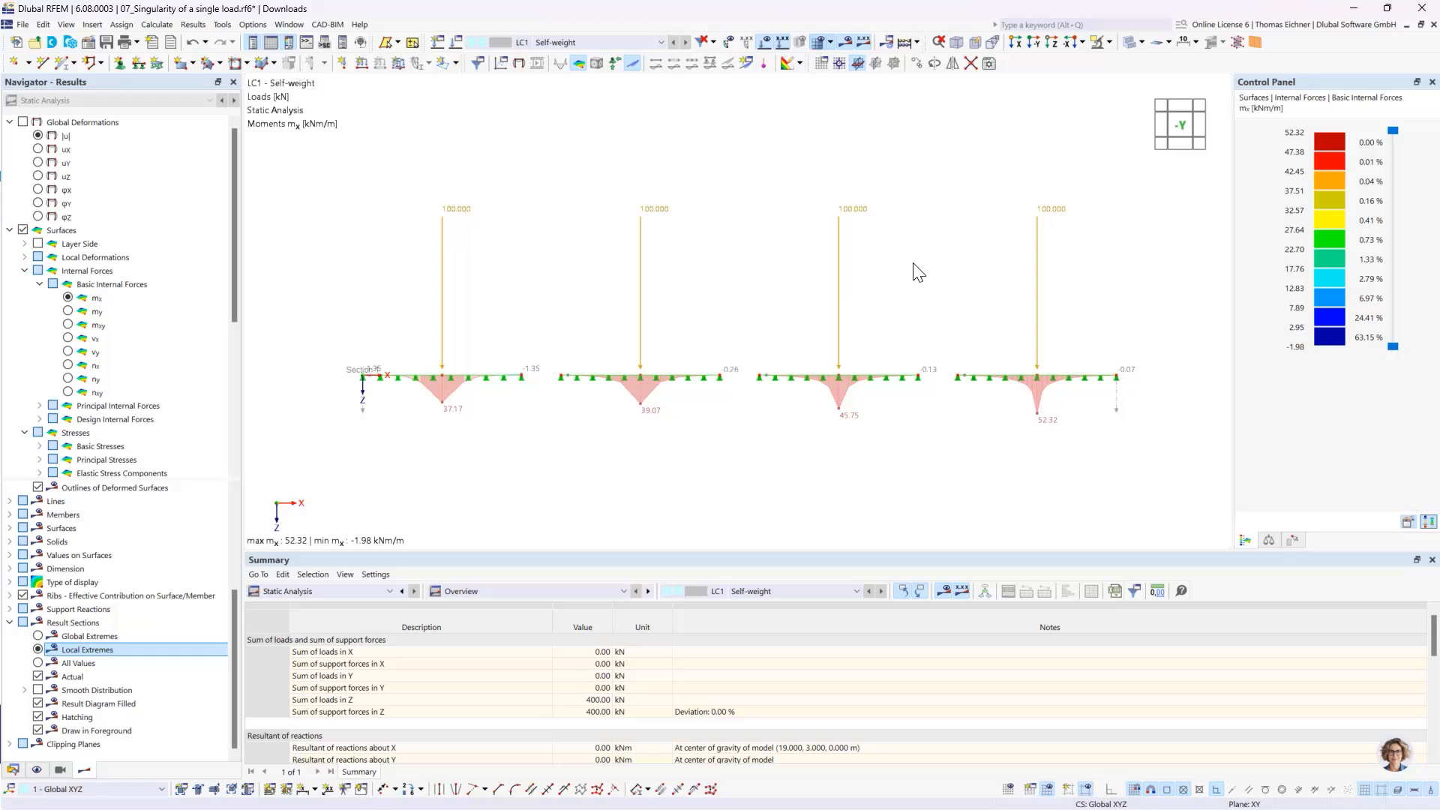
pyautogui.press('Delete')
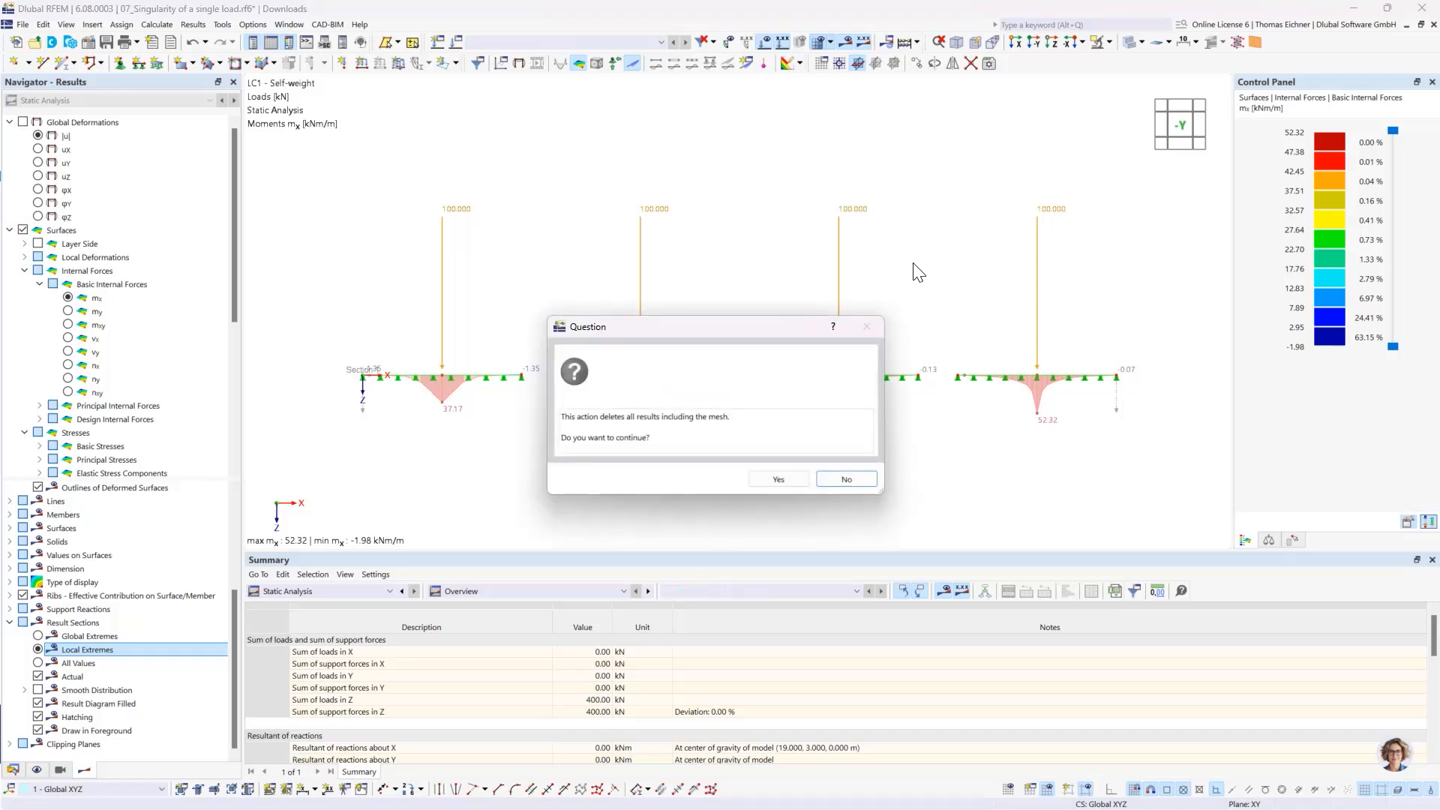
pyautogui.click(840, 479)
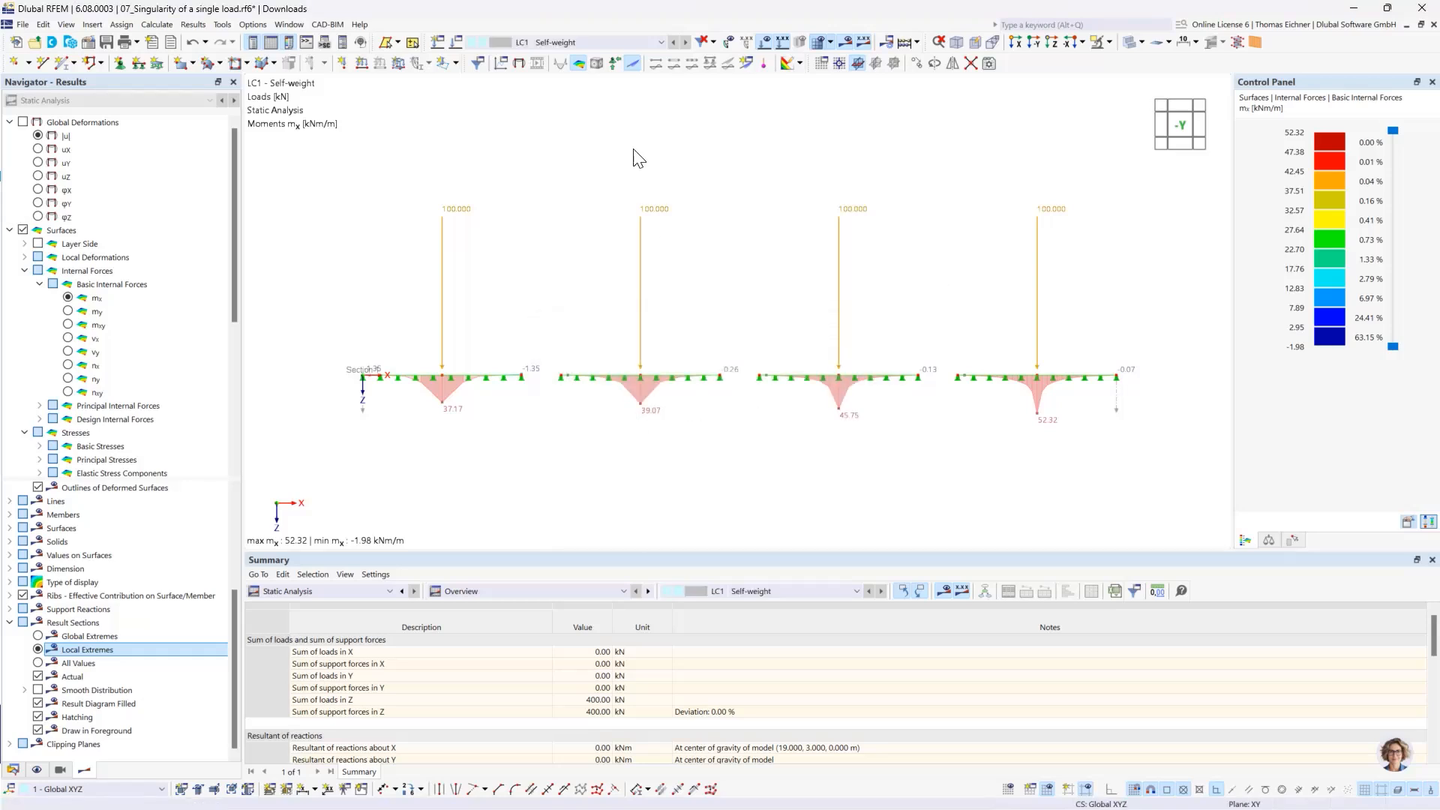
# Step: Copy load case LC1 as LC2 and delete the nodal loads on all four slabs in the copy
pyautogui.click(456, 43)
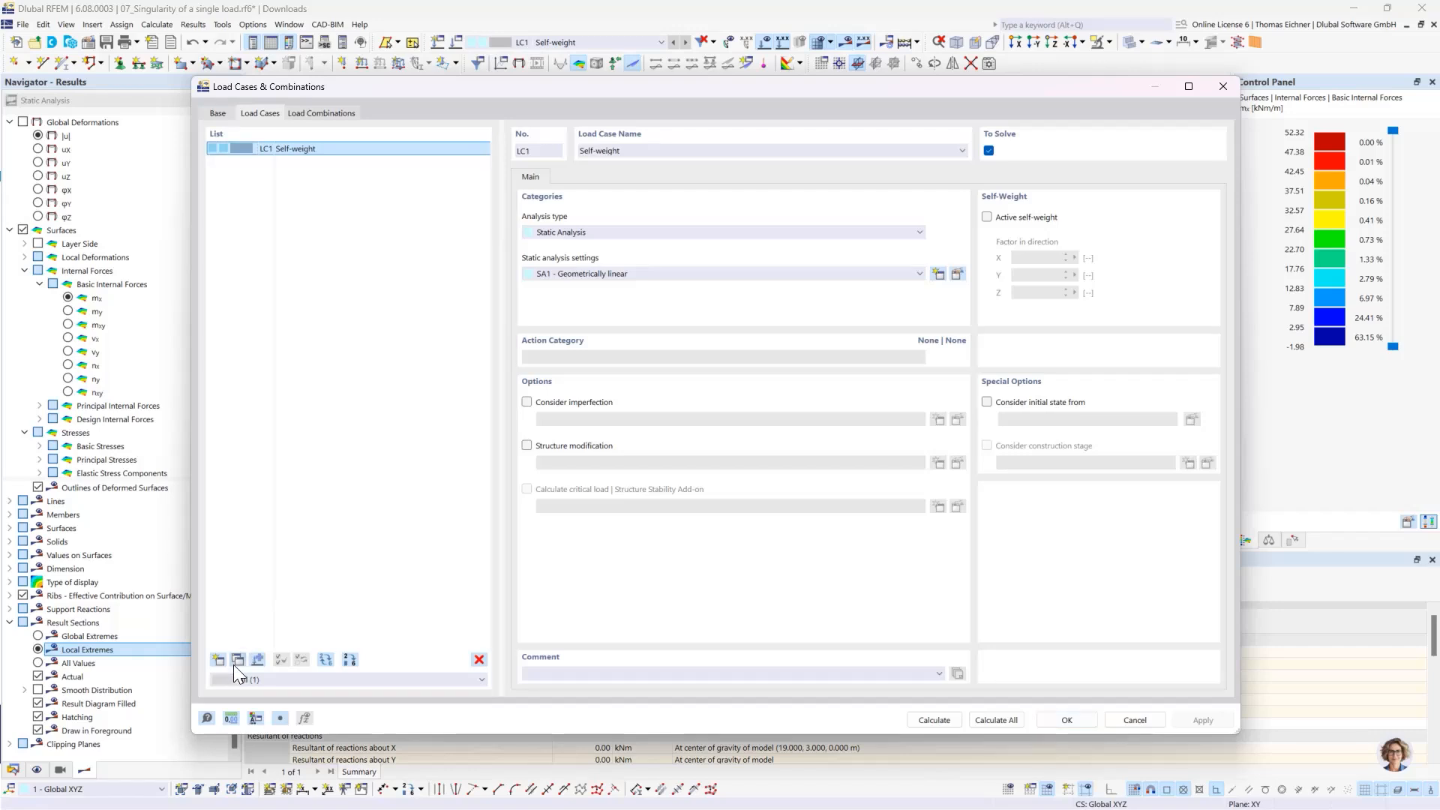
pyautogui.click(237, 660)
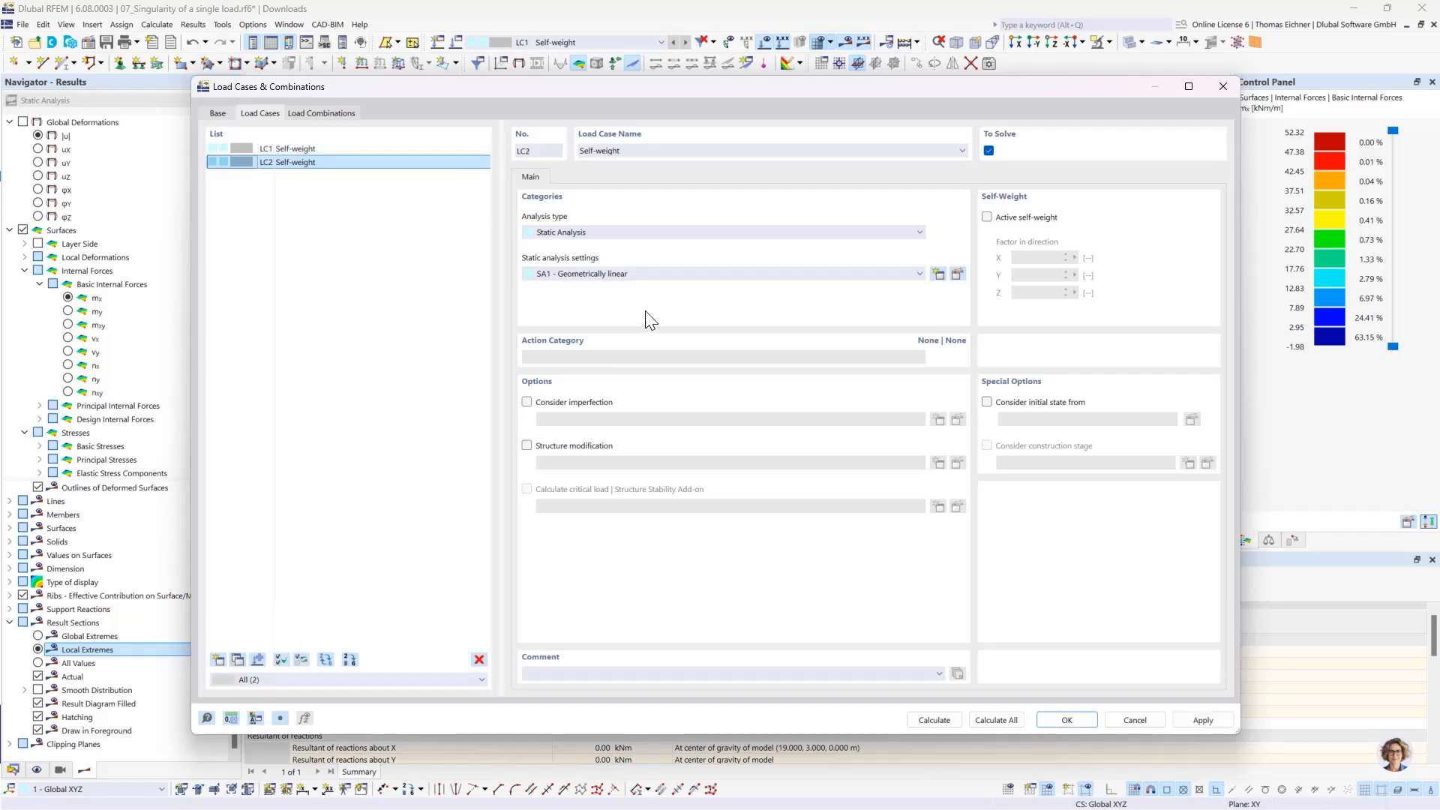
pyautogui.click(1073, 723)
pyautogui.moveTo(1243, 300); pyautogui.dragTo(528, 107)
pyautogui.press('Delete')
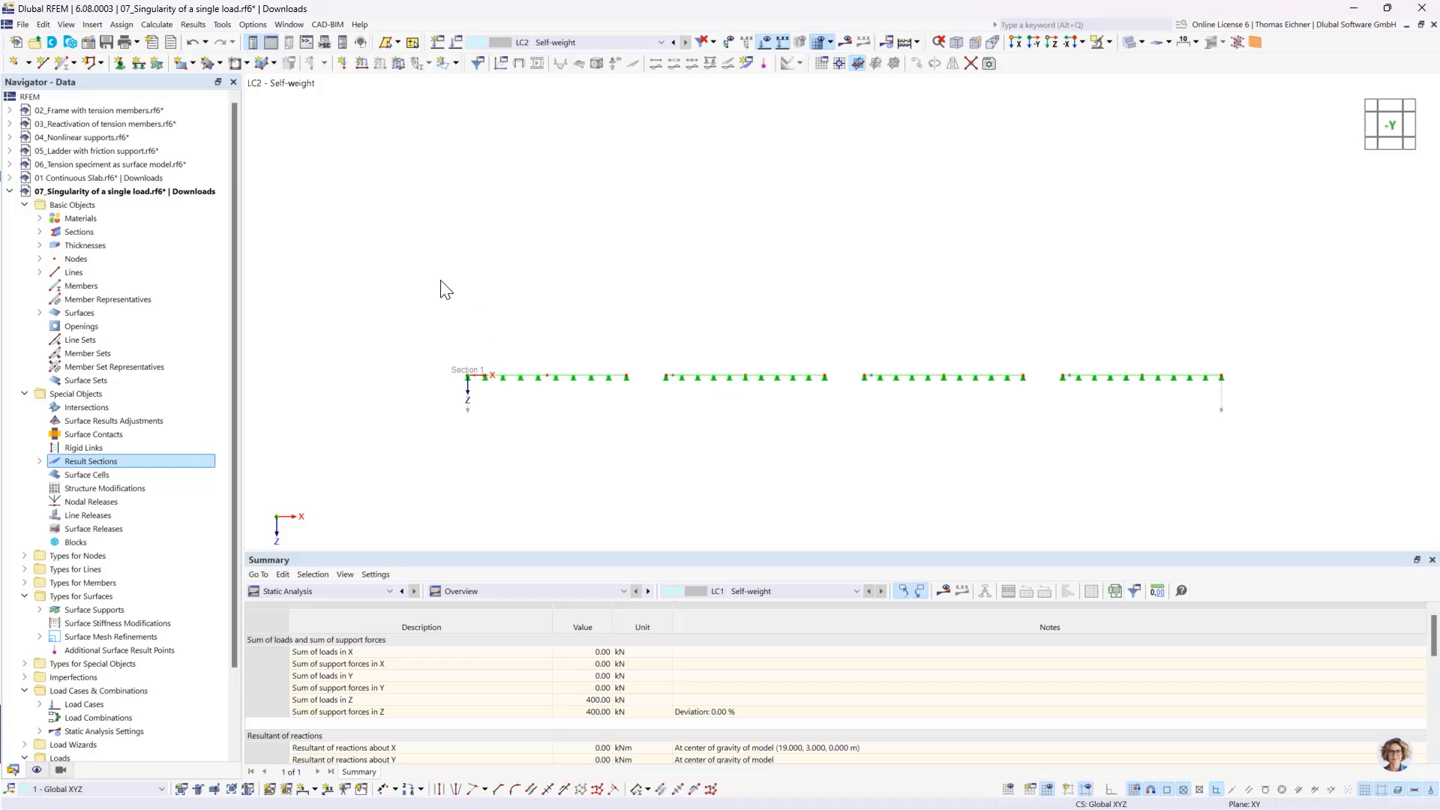
# Step: Start a new free rectangular load in LC2, defined by center and sides, with side lengths a and b of 0.5 m
pyautogui.keyDown('ctrl'); pyautogui.moveTo(829, 318); pyautogui.dragTo(783, 384, button='middle'); pyautogui.keyUp('ctrl')
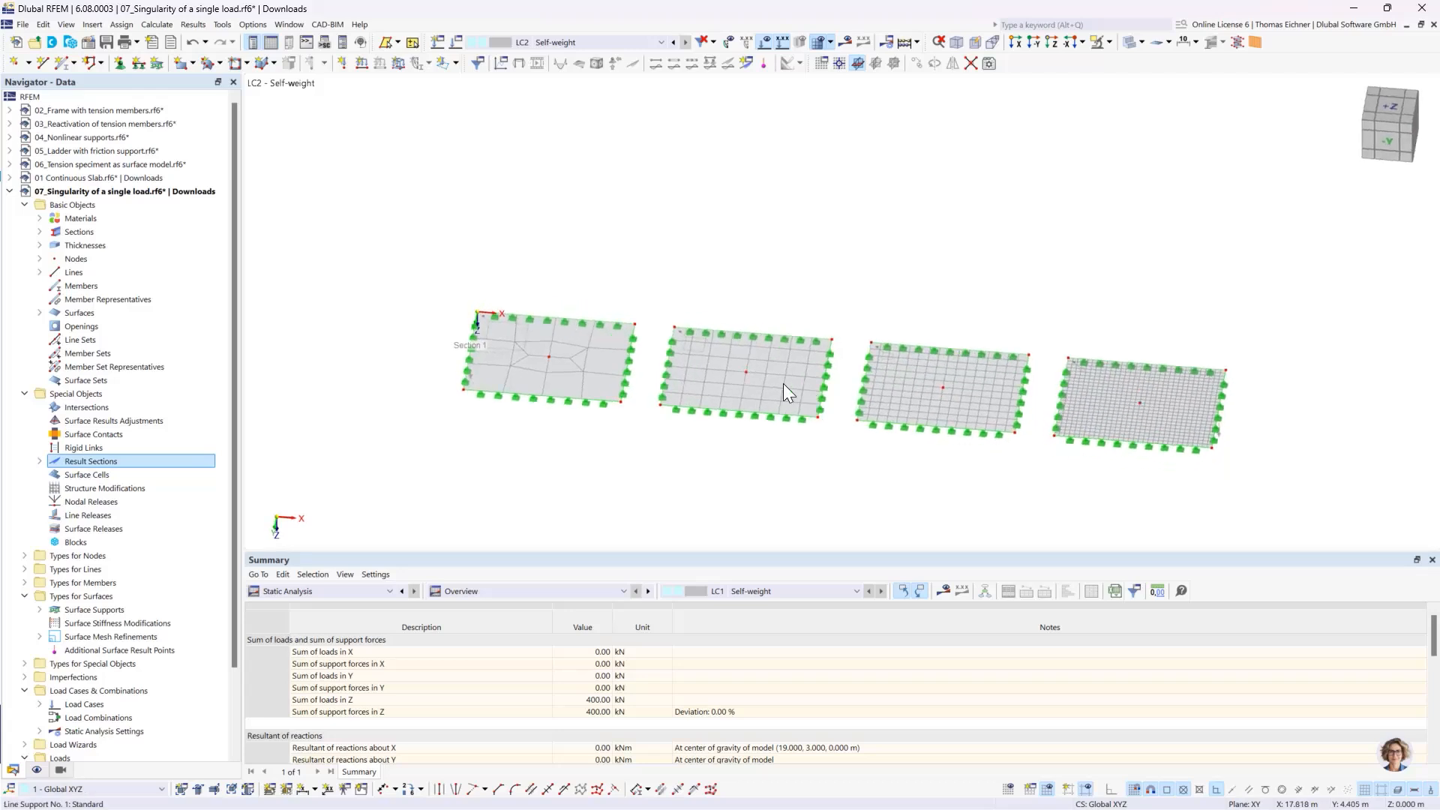
pyautogui.click(440, 63)
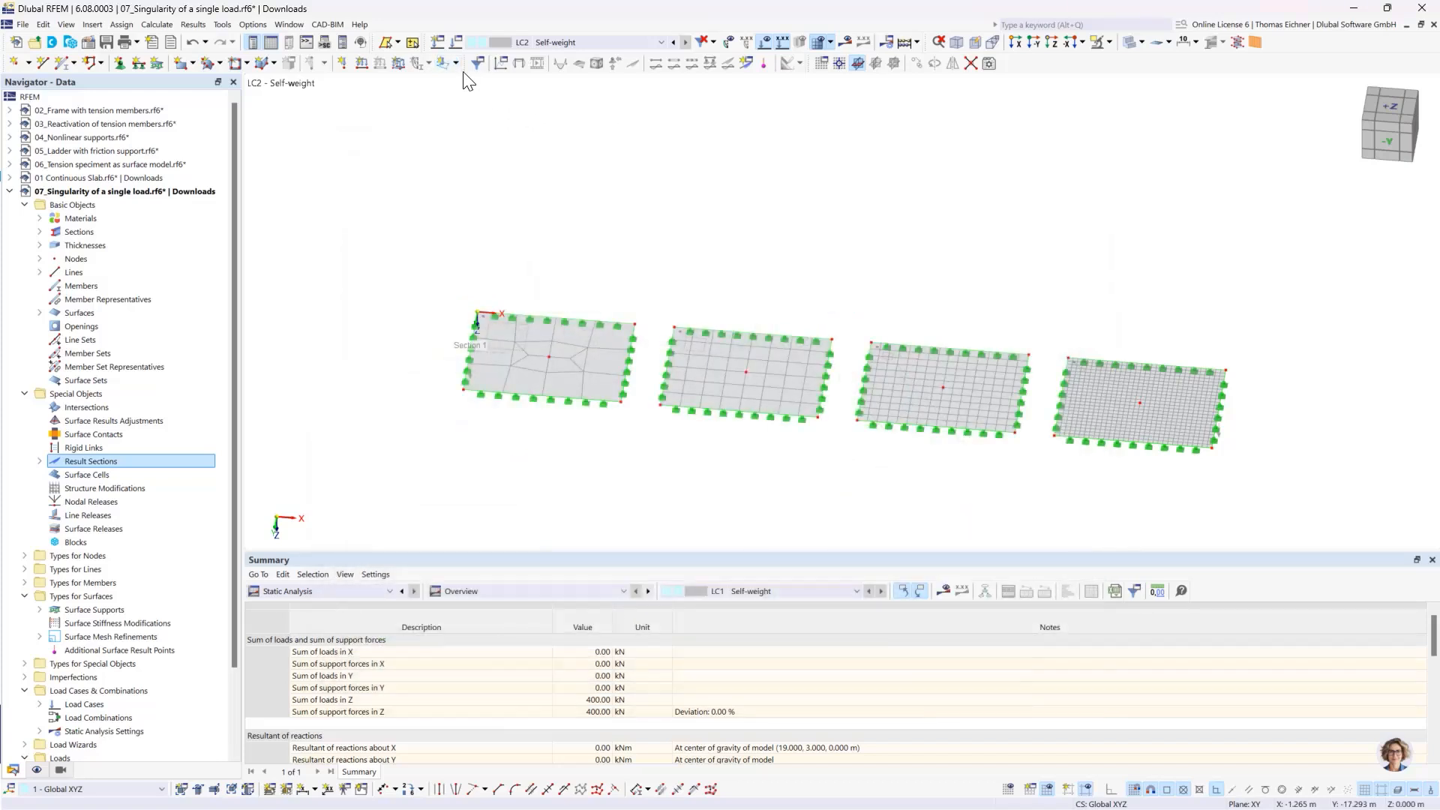
pyautogui.click(456, 63)
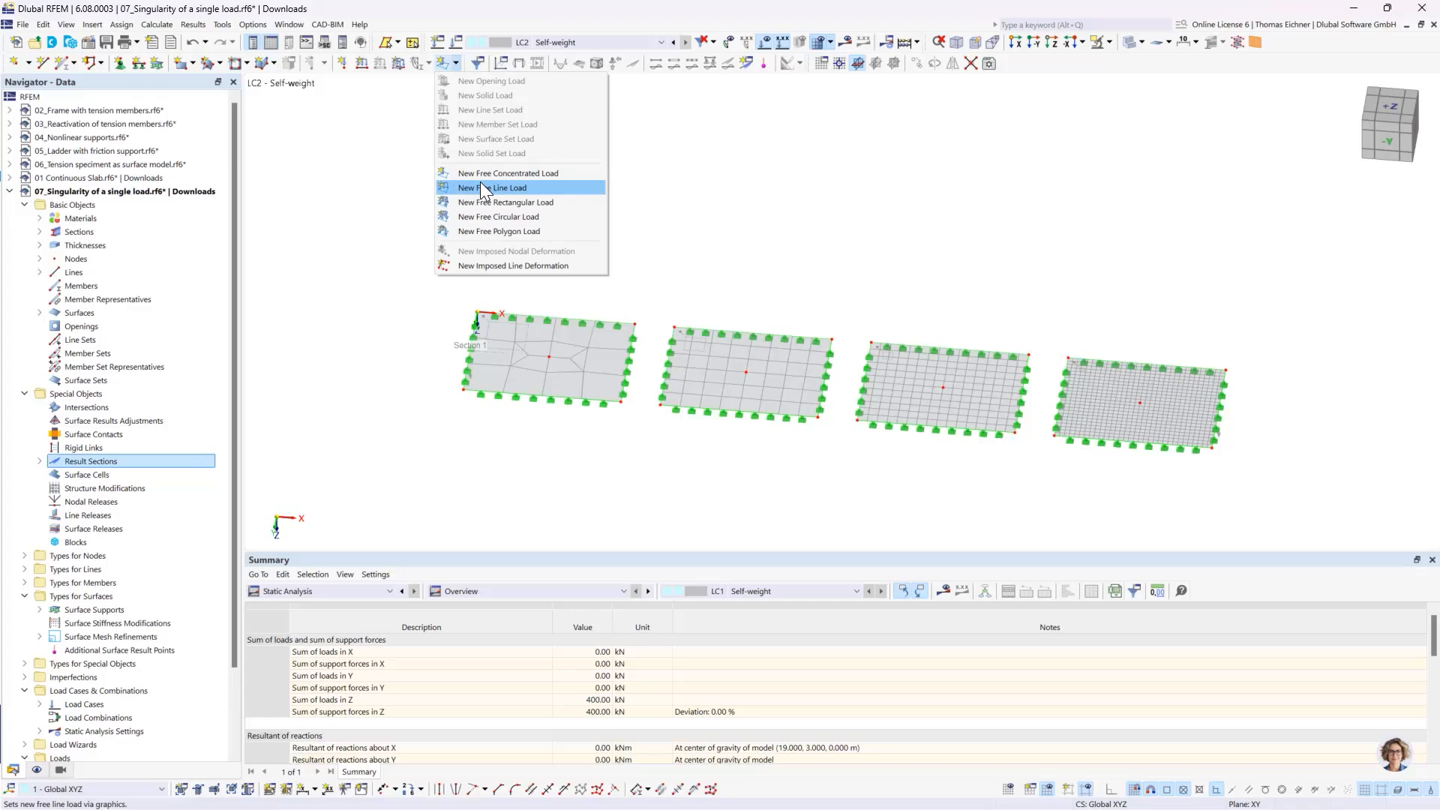
pyautogui.click(476, 201)
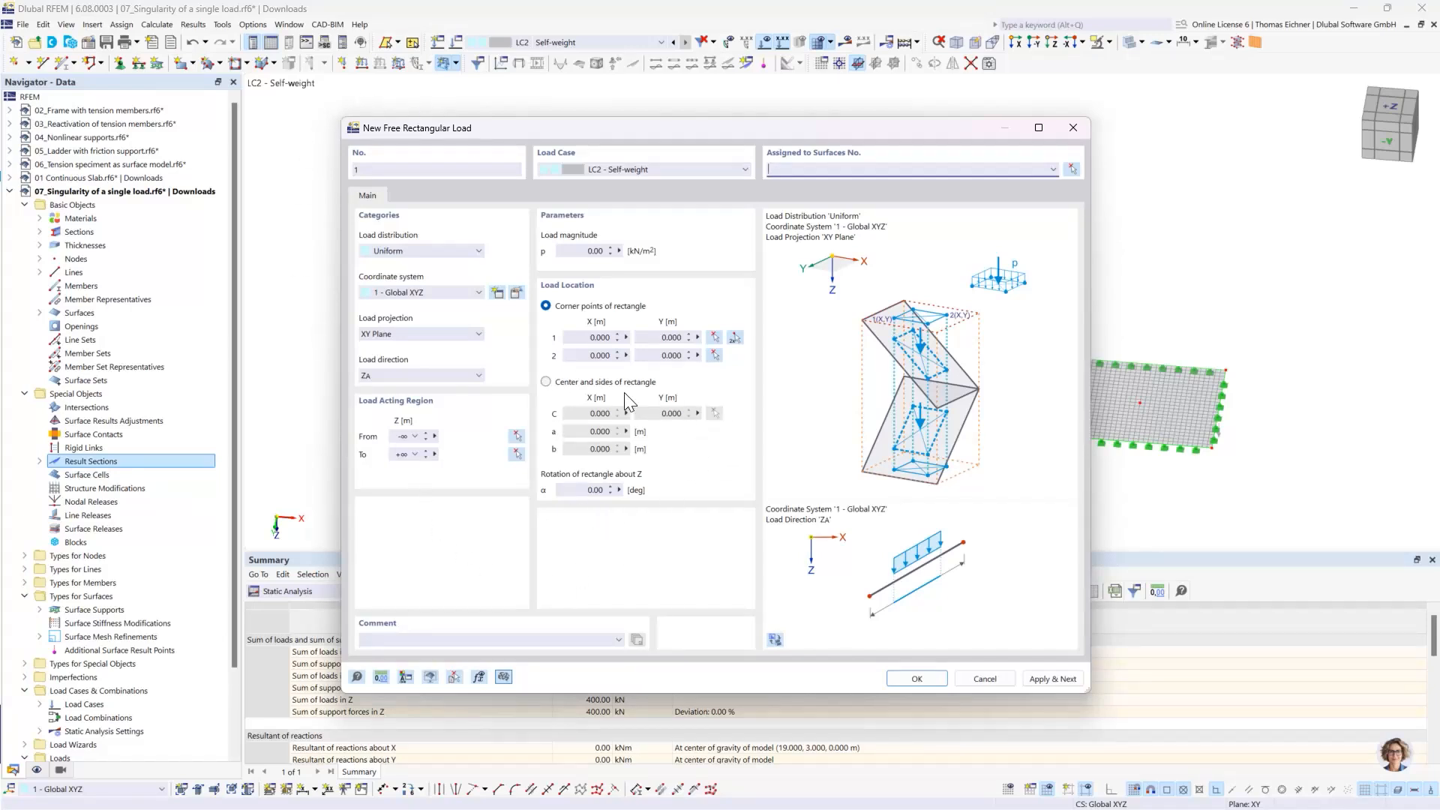
pyautogui.click(545, 382)
pyautogui.click(592, 432)
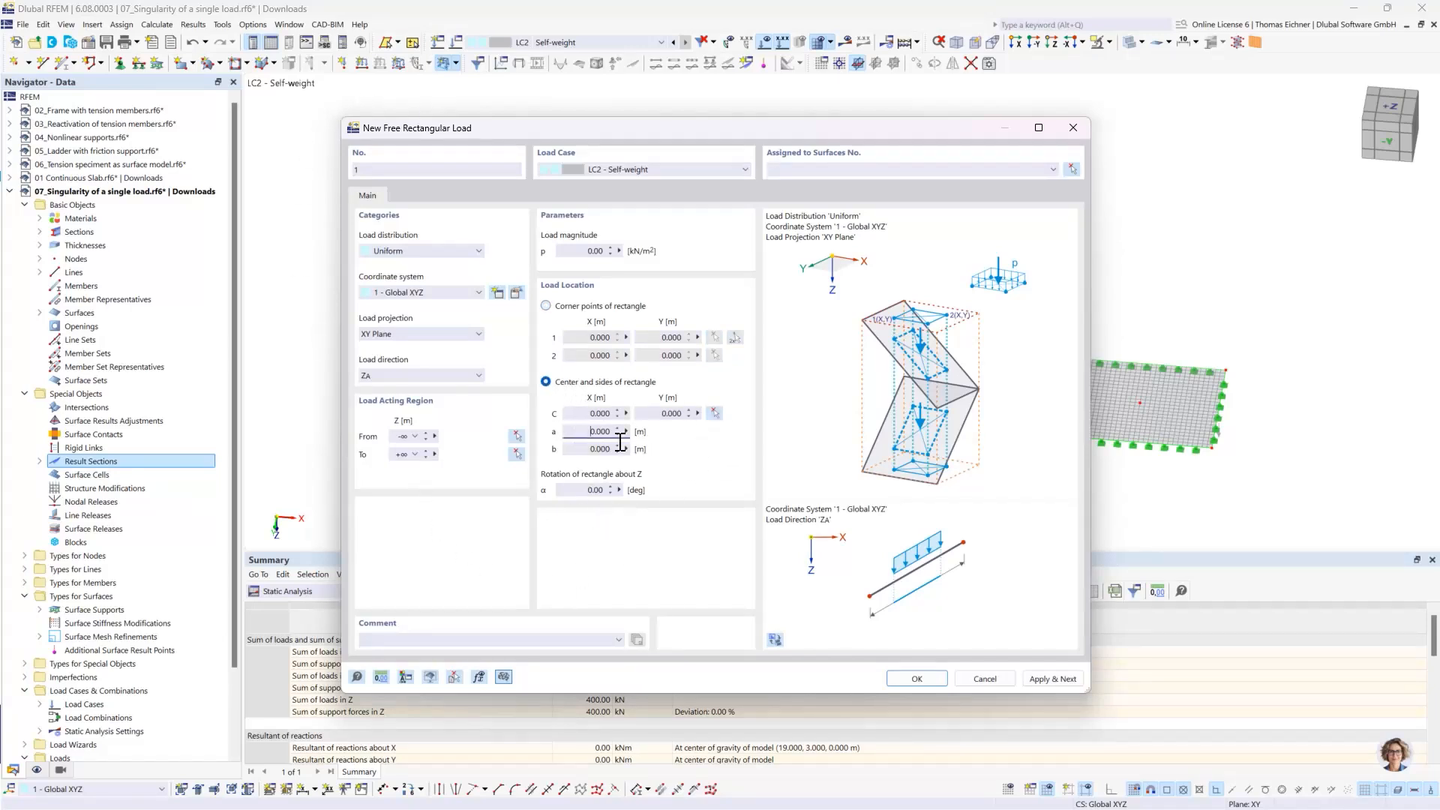
pyautogui.hotkey('ctrl', 'a')
pyautogui.write('0,5')
pyautogui.press('Tab')
pyautogui.write('0')
pyautogui.write(',5')
pyautogui.press('Tab')
# Step: Center the rectangular load on the first slab's middle node at X 4.000, Y 3.000 m and assign it to surface 1
pyautogui.click(714, 413)
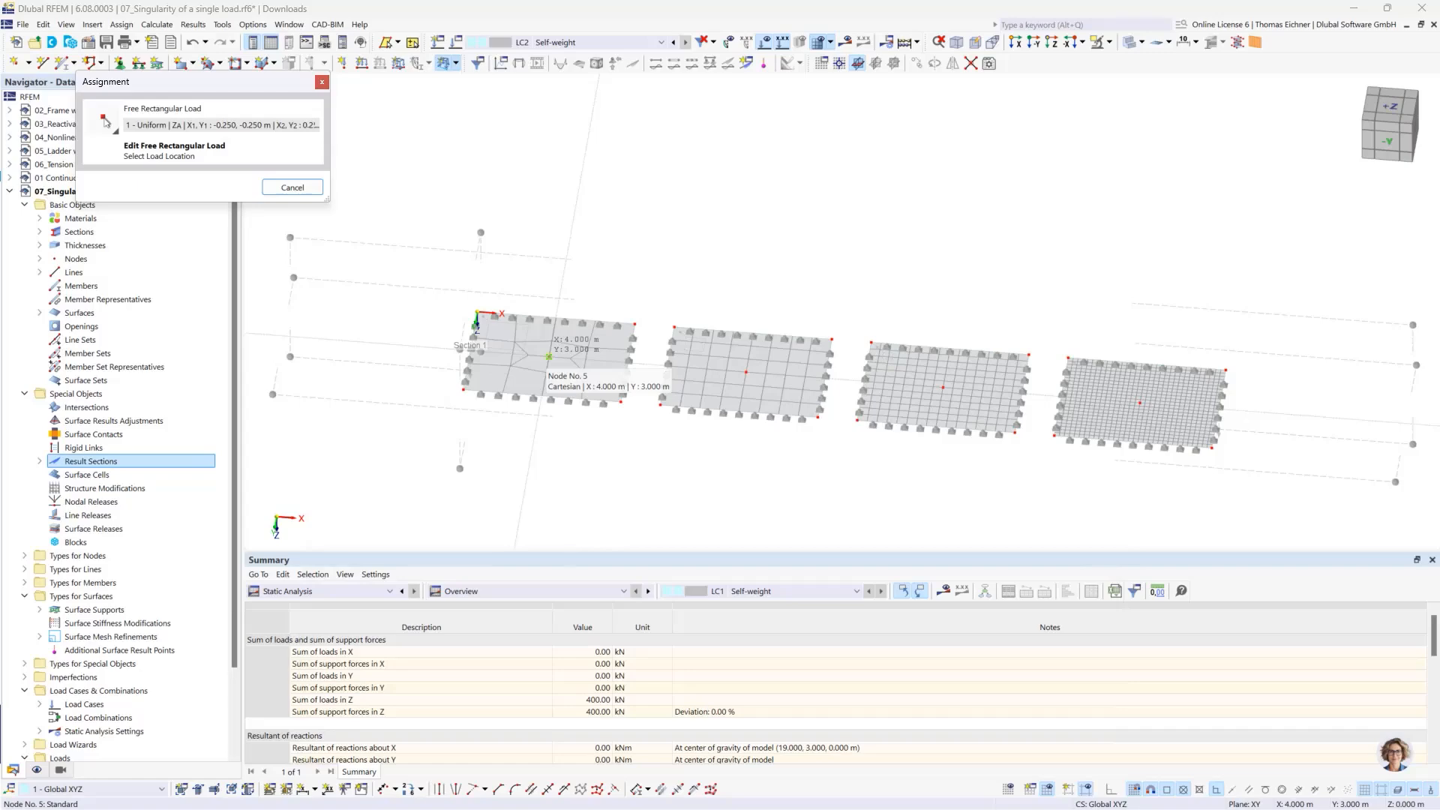
pyautogui.click(549, 357)
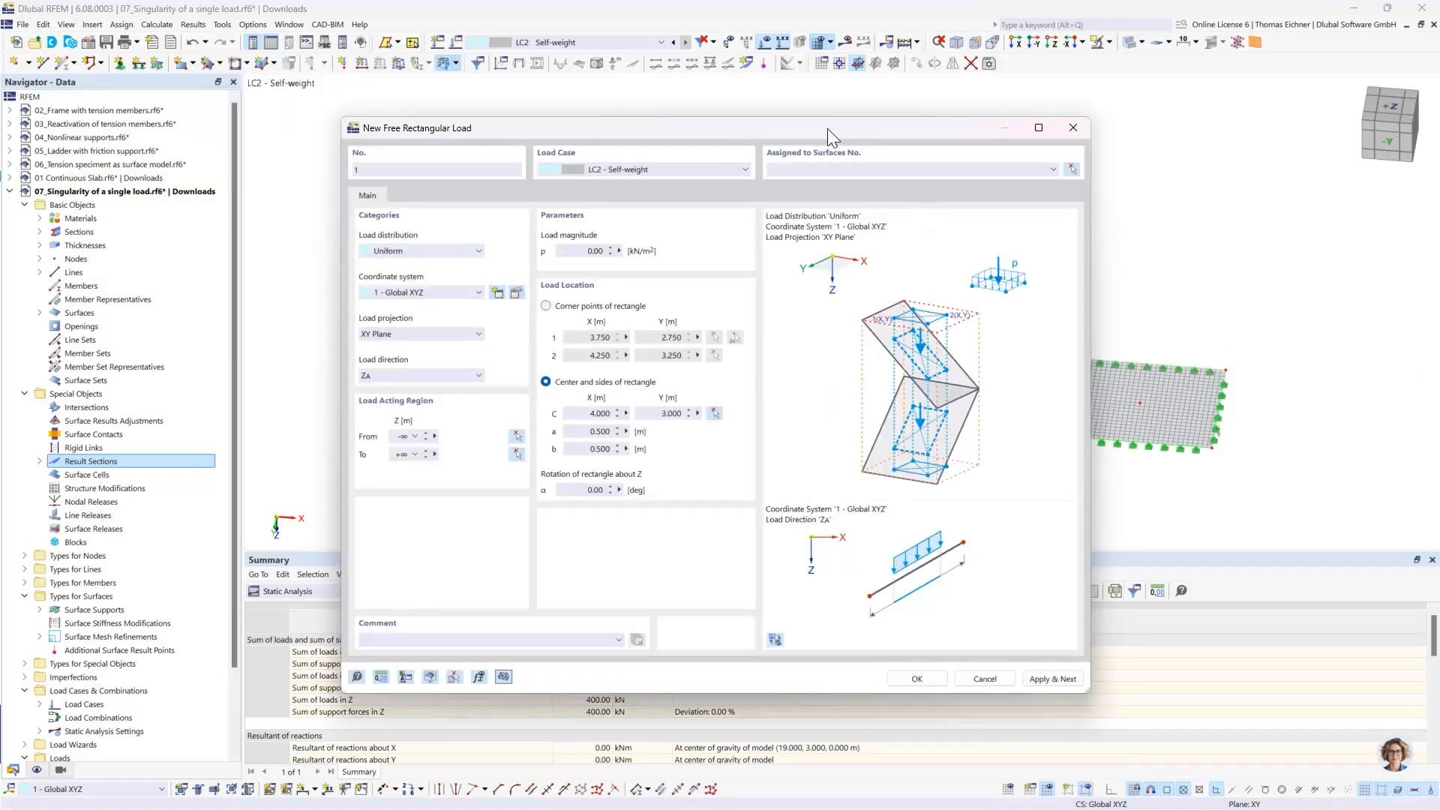
pyautogui.moveTo(832, 138); pyautogui.dragTo(1072, 135)
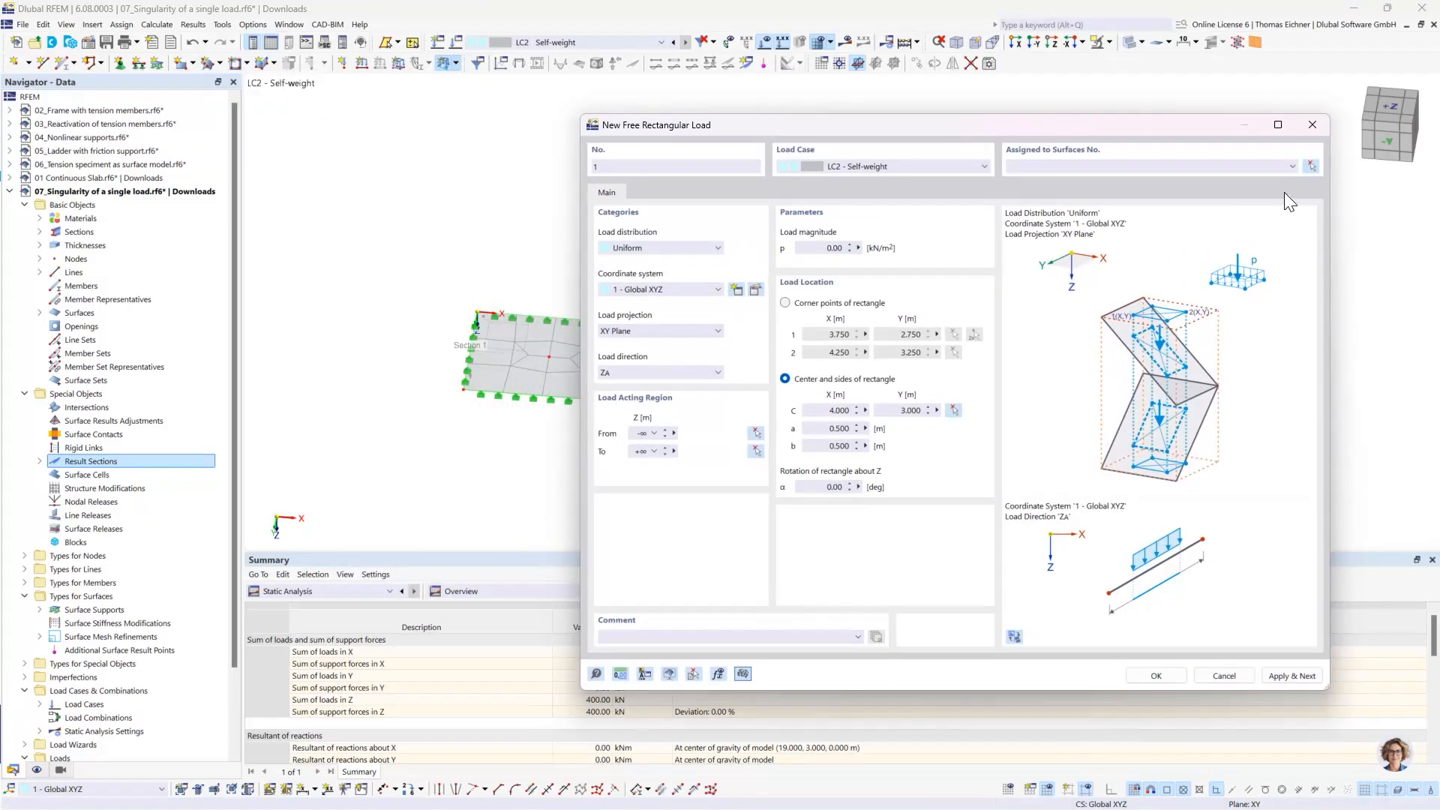
pyautogui.click(1310, 167)
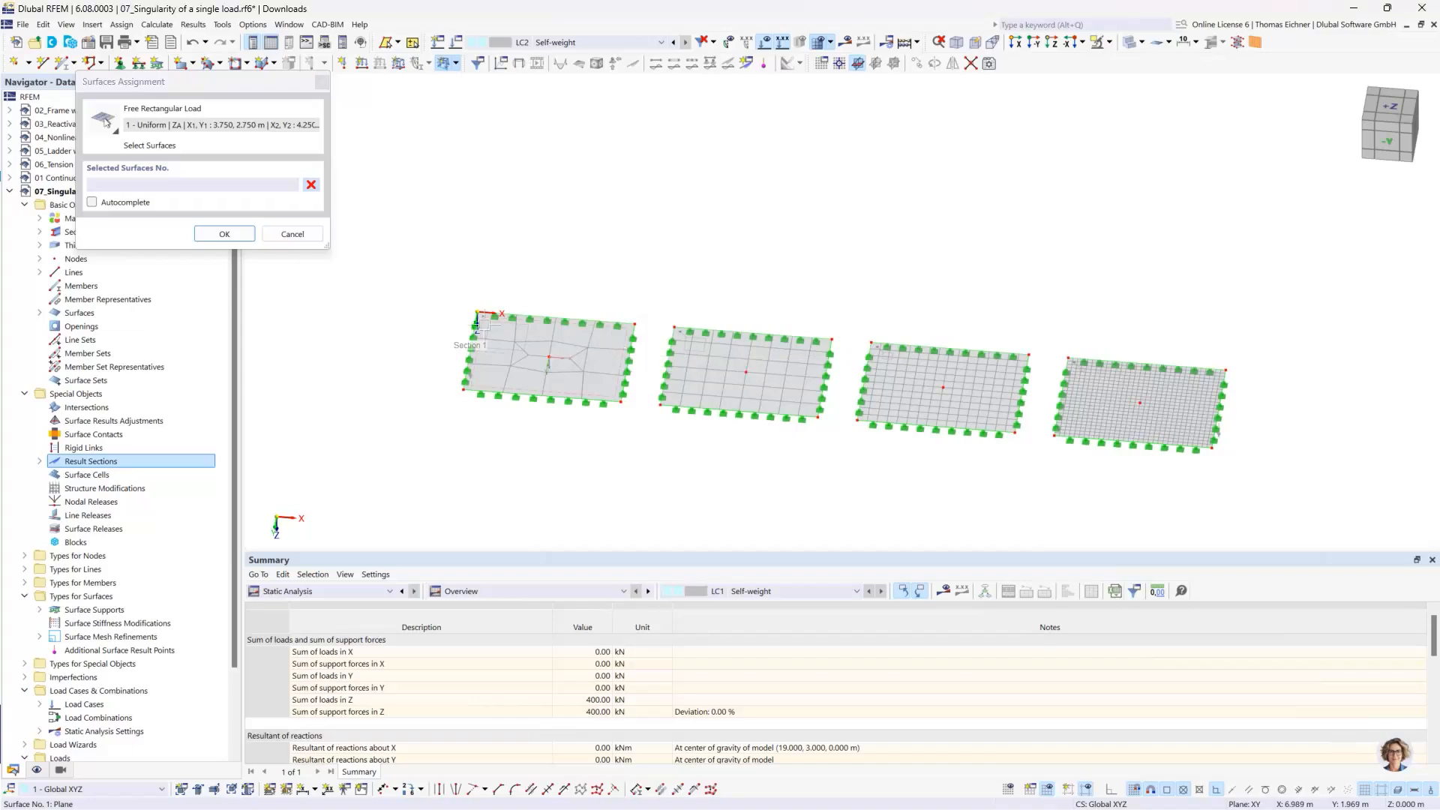
pyautogui.click(231, 230)
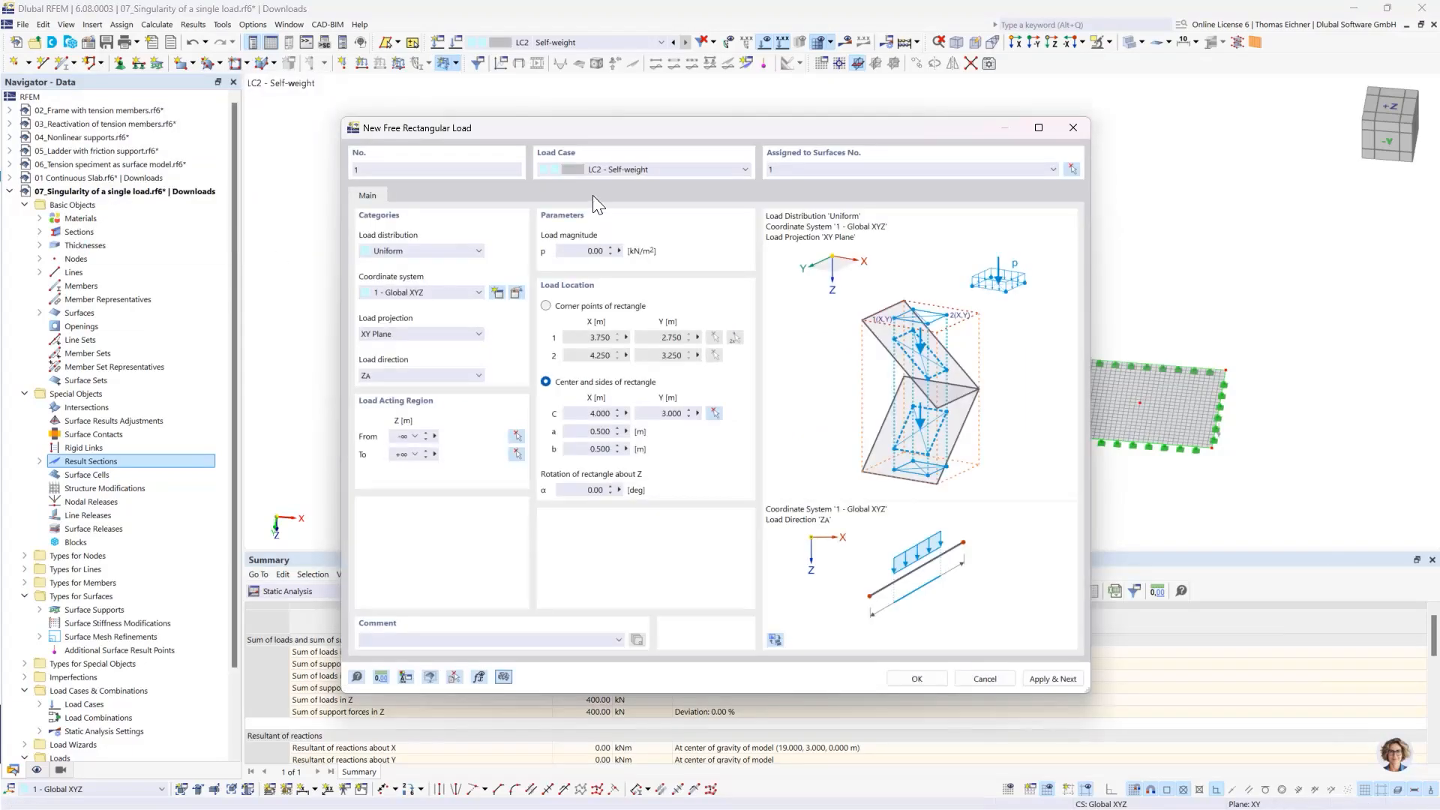
# Step: Try to apply the free rectangular load on surface 1 without a load magnitude
pyautogui.moveTo(579, 133); pyautogui.dragTo(899, 135)
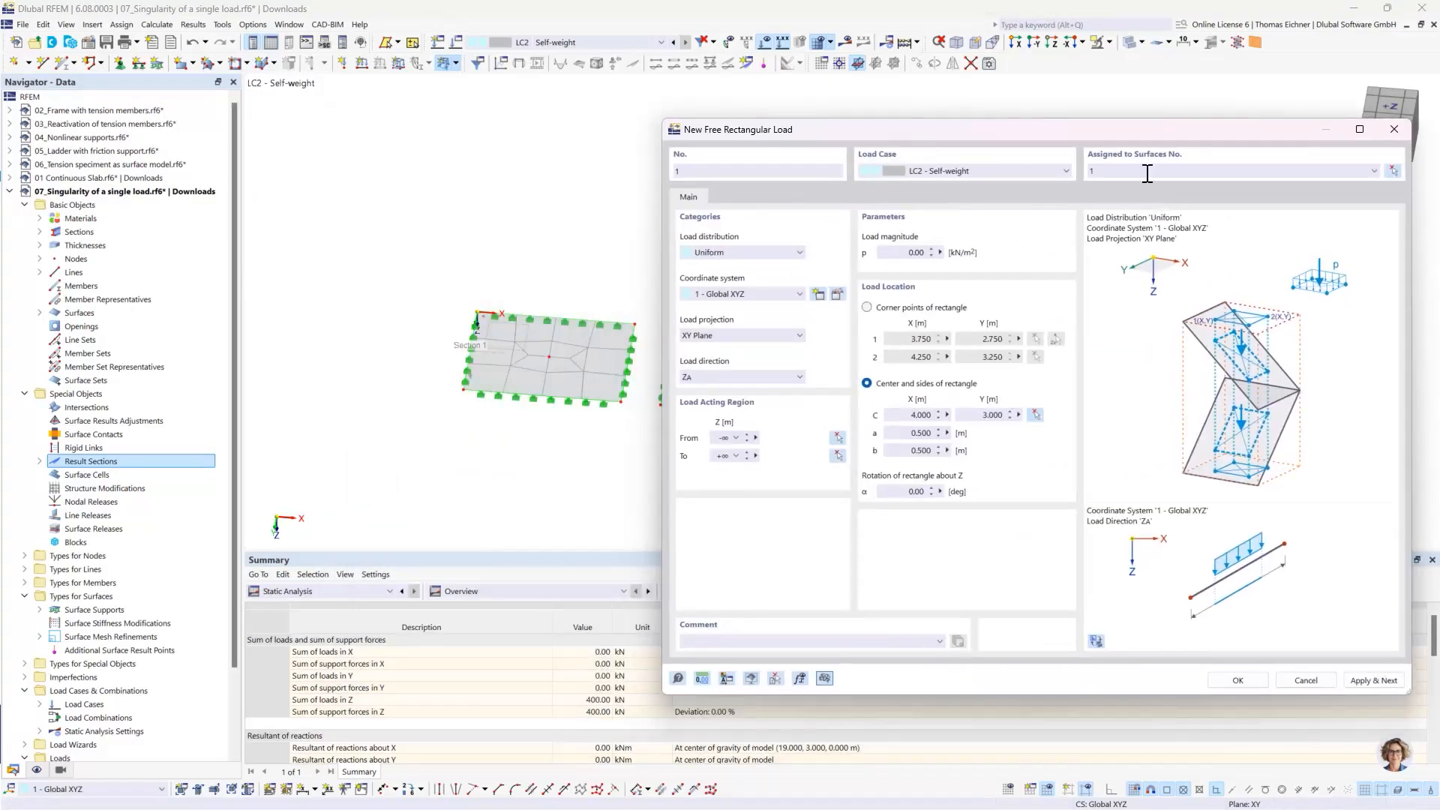
pyautogui.click(918, 416)
pyautogui.click(915, 434)
pyautogui.click(935, 451)
pyautogui.click(914, 433)
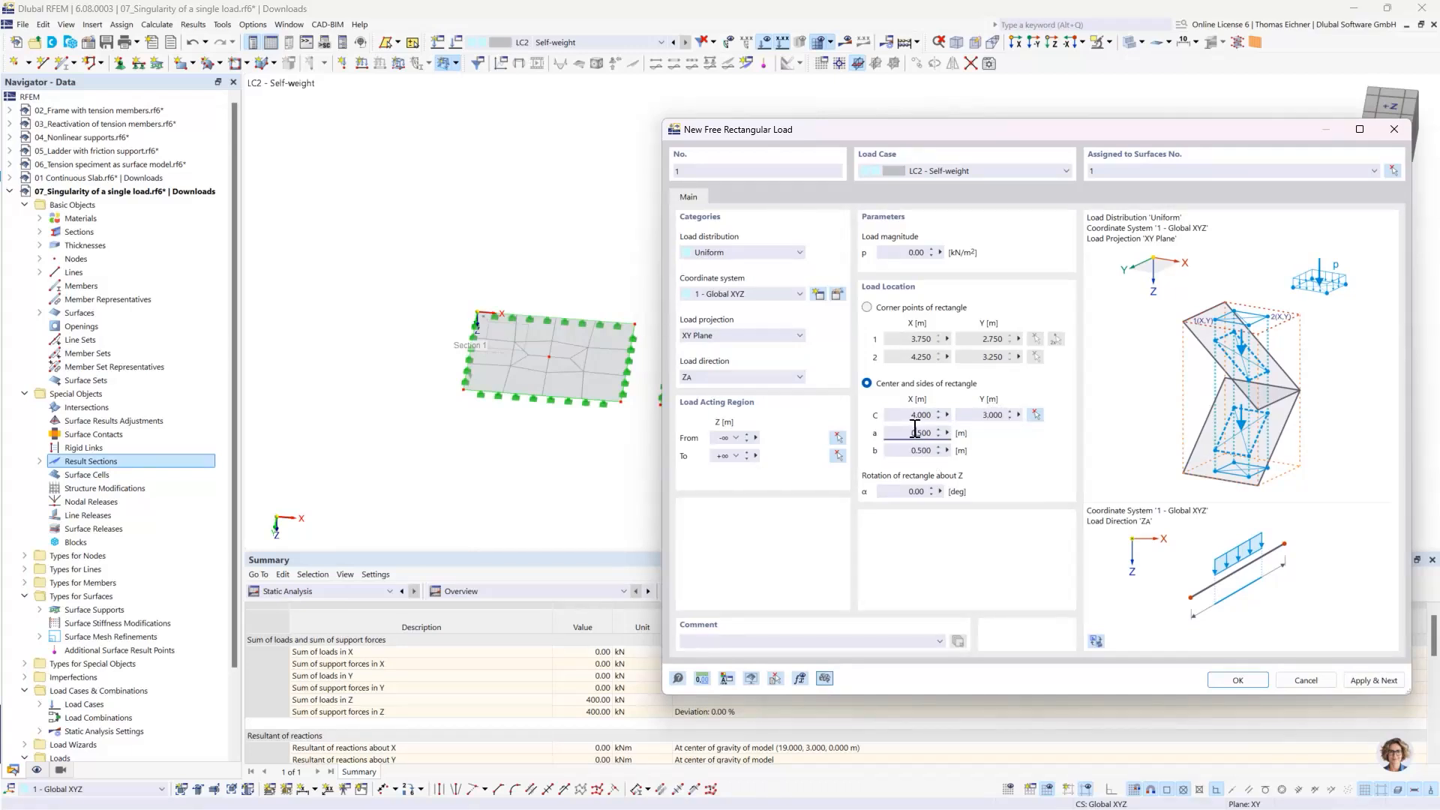
pyautogui.click(1361, 678)
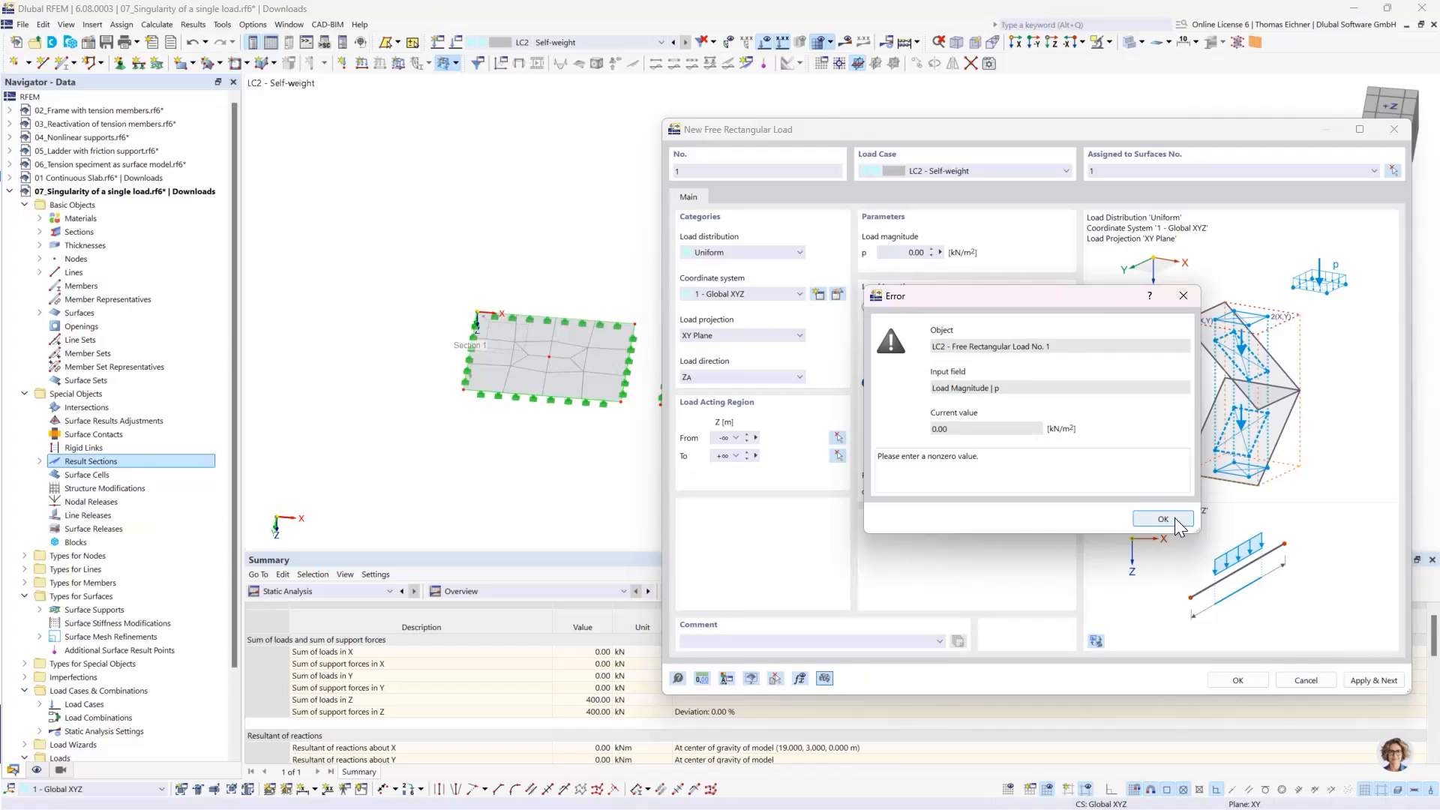
pyautogui.click(1162, 519)
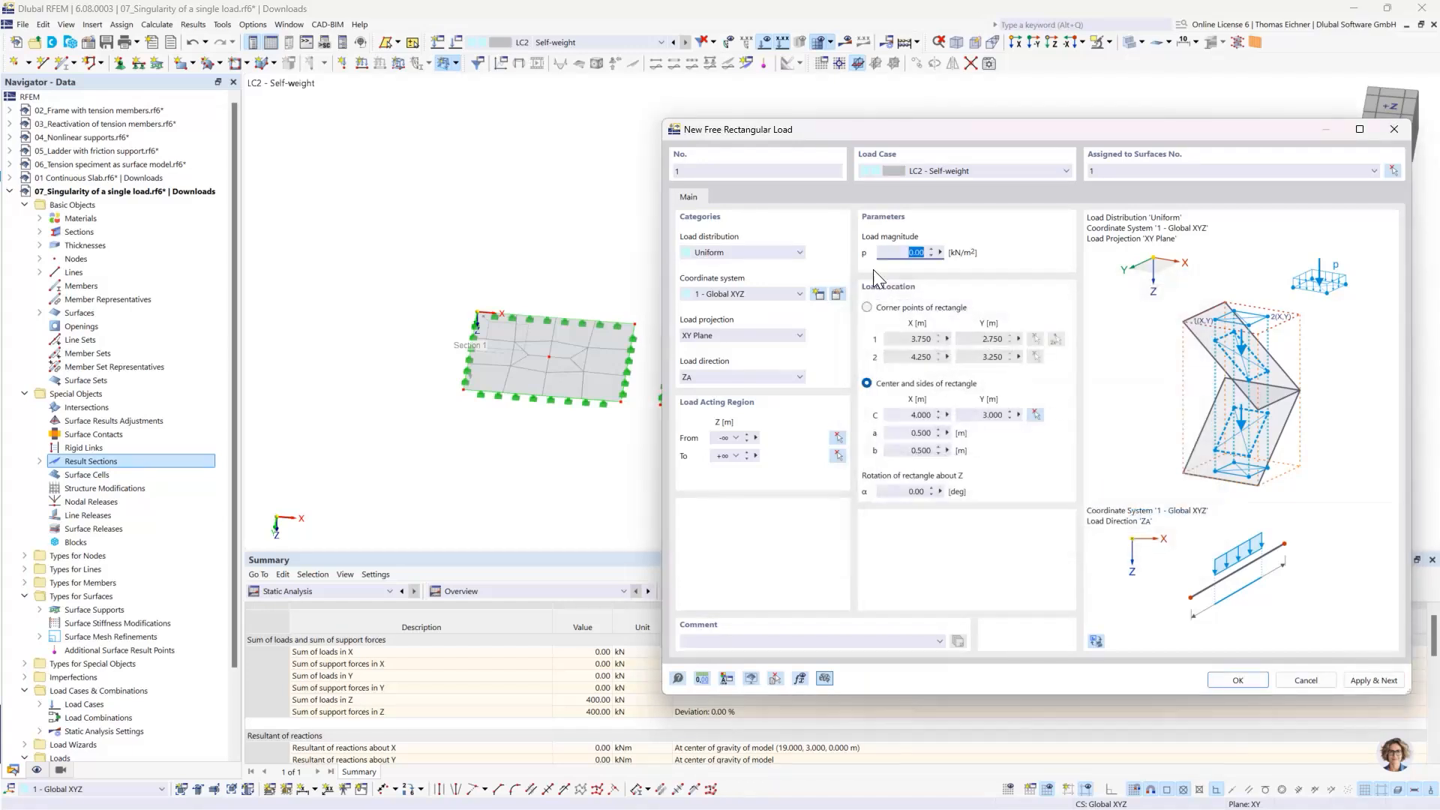
# Step: Define the load magnitude with the formula 100kN/(0.5m*0.5m), apply the load and continue with the next one
pyautogui.click(890, 252)
pyautogui.doubleClick(897, 251)
pyautogui.click(940, 252)
pyautogui.click(984, 256)
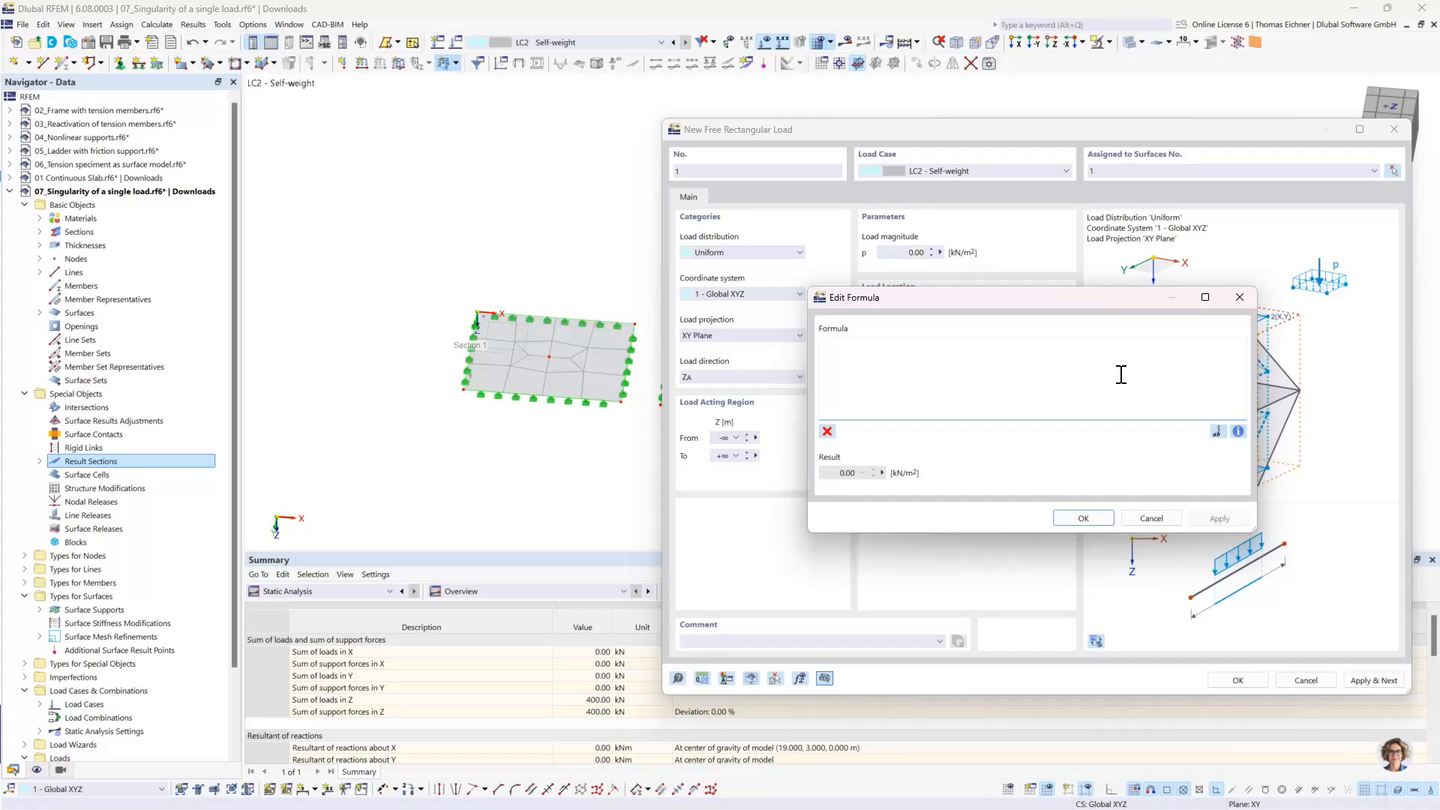
pyautogui.write('100kN/(0.5m*0.5')
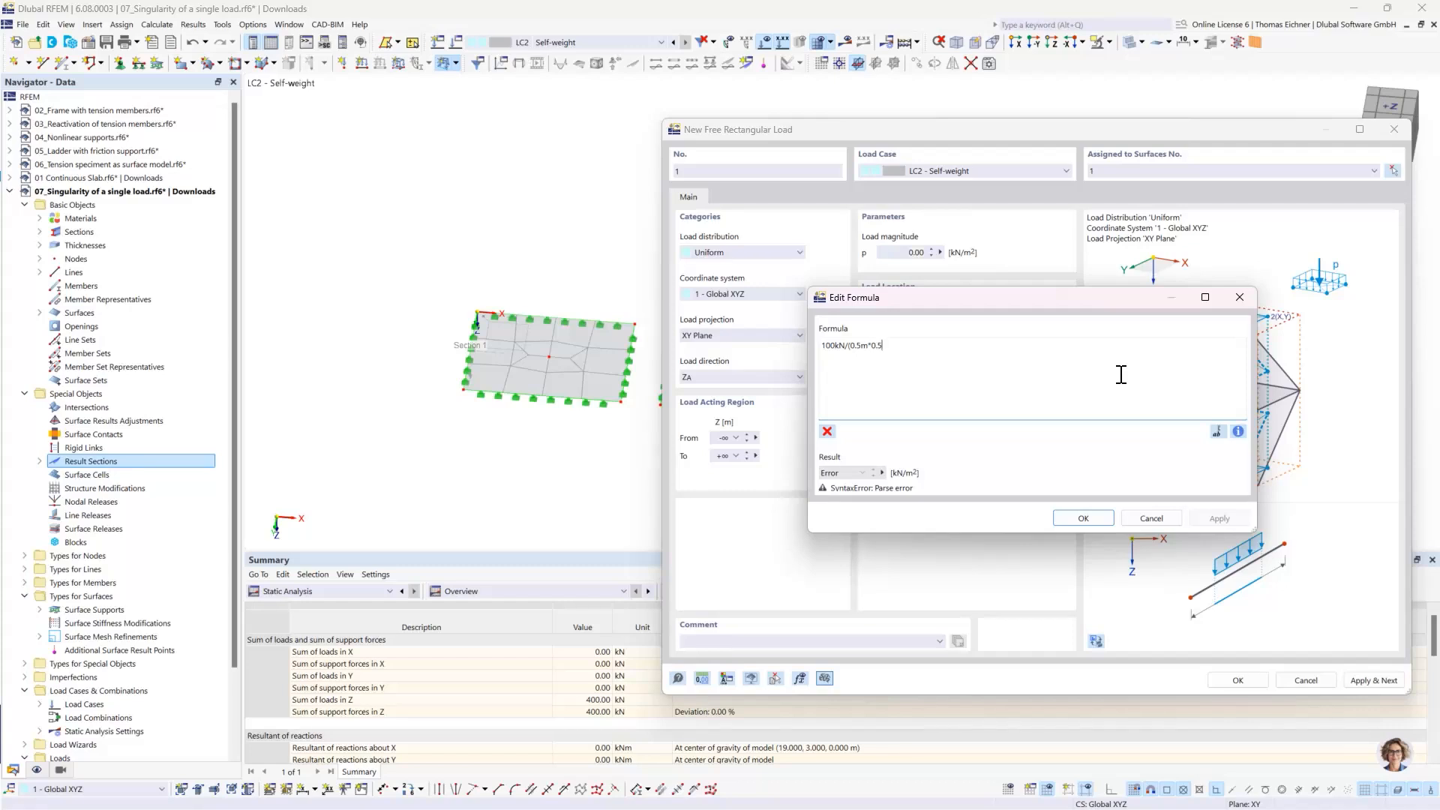
pyautogui.write('m)')
pyautogui.click(1085, 519)
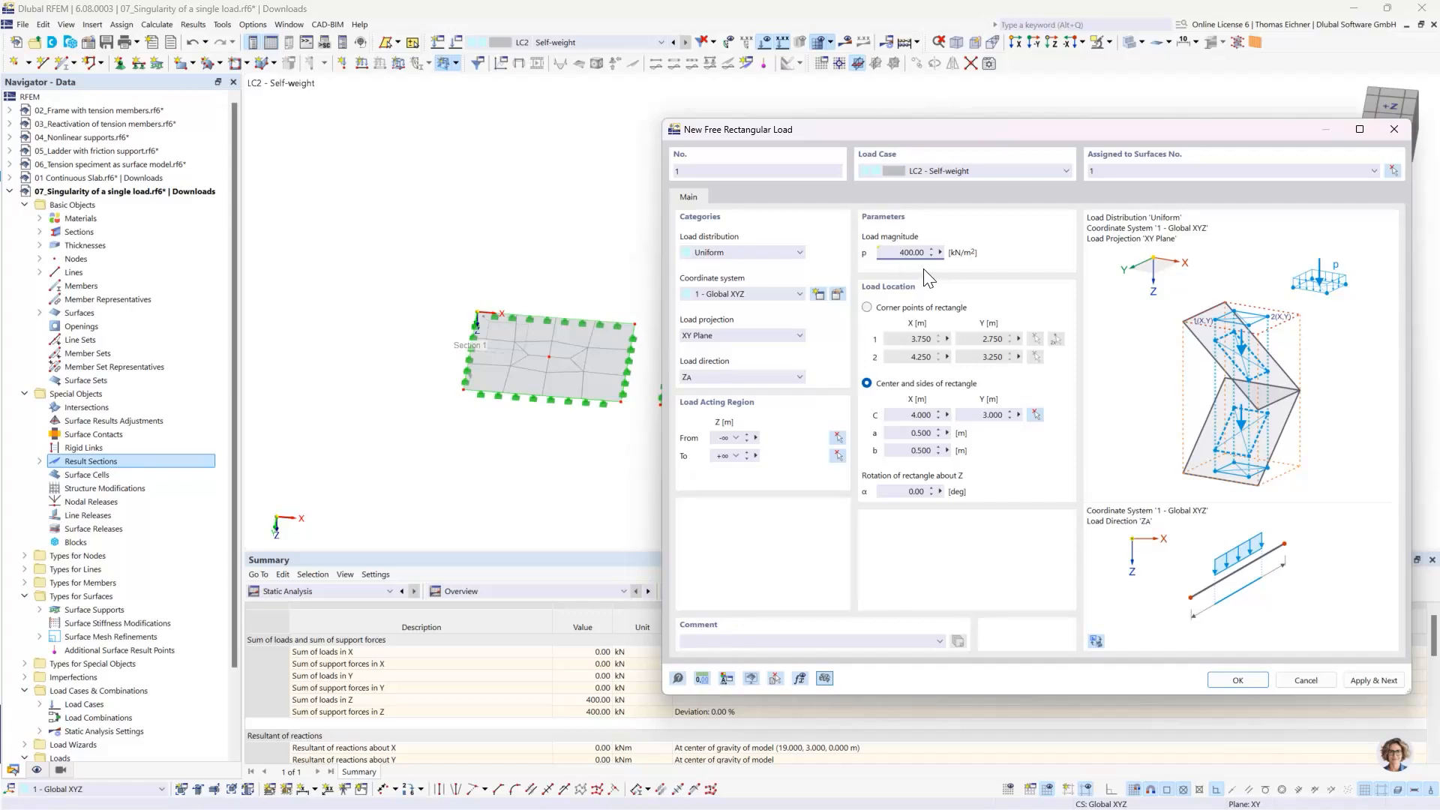
pyautogui.click(1374, 679)
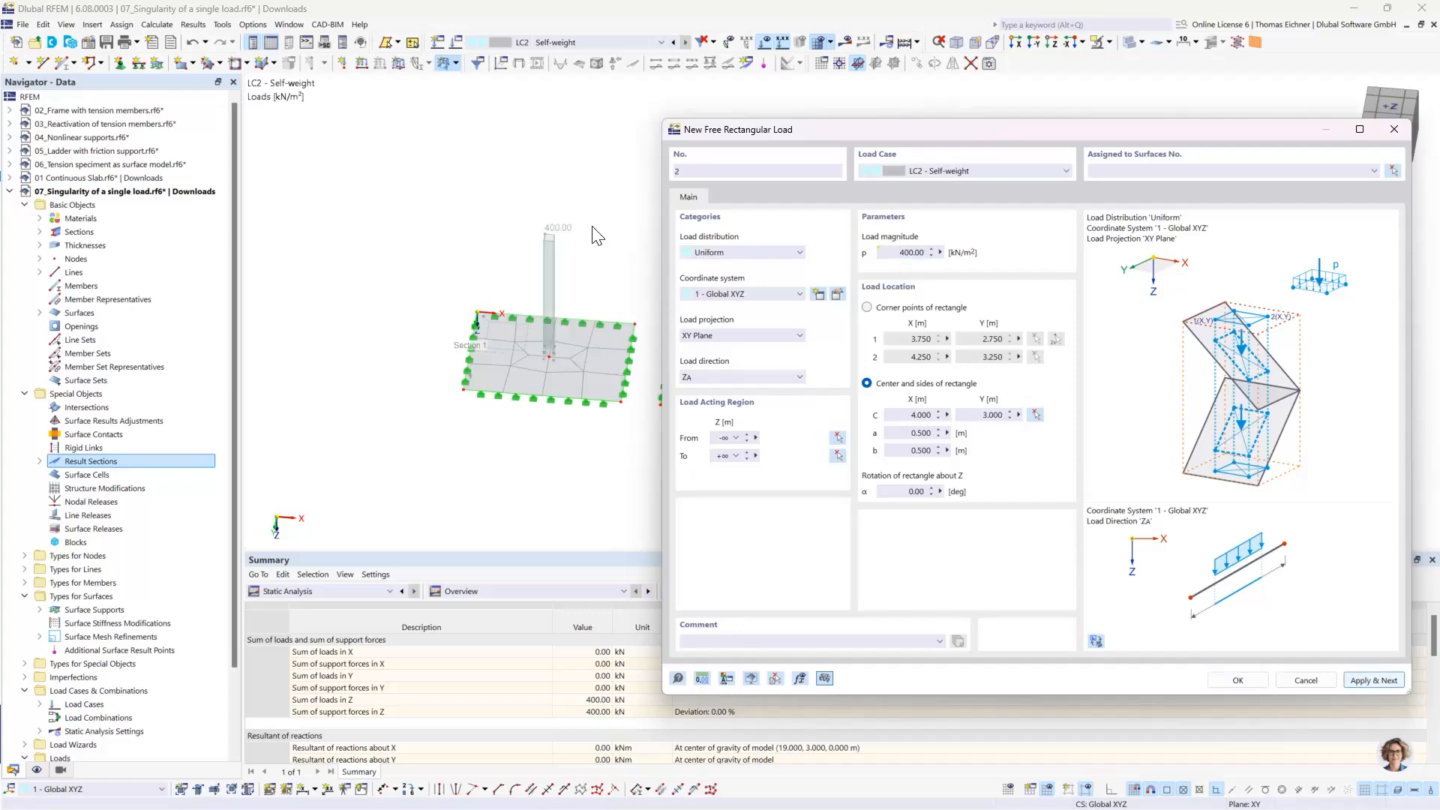
# Step: Place the second rectangular load at the second slab's middle node, X 14.000, Y 3.000 m, assign it to surface 2 and apply it
pyautogui.moveTo(858, 137); pyautogui.dragTo(173, 117)
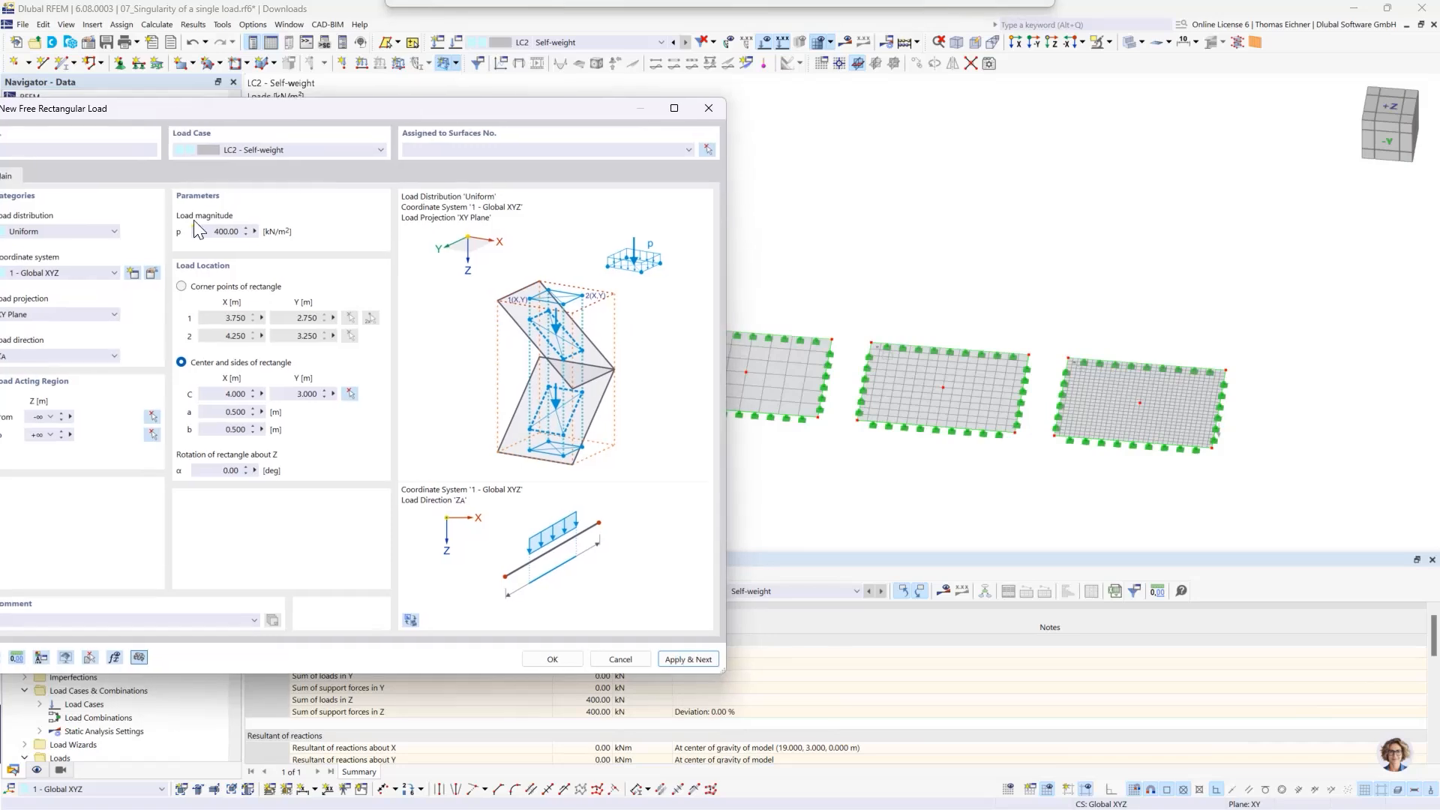
pyautogui.click(349, 393)
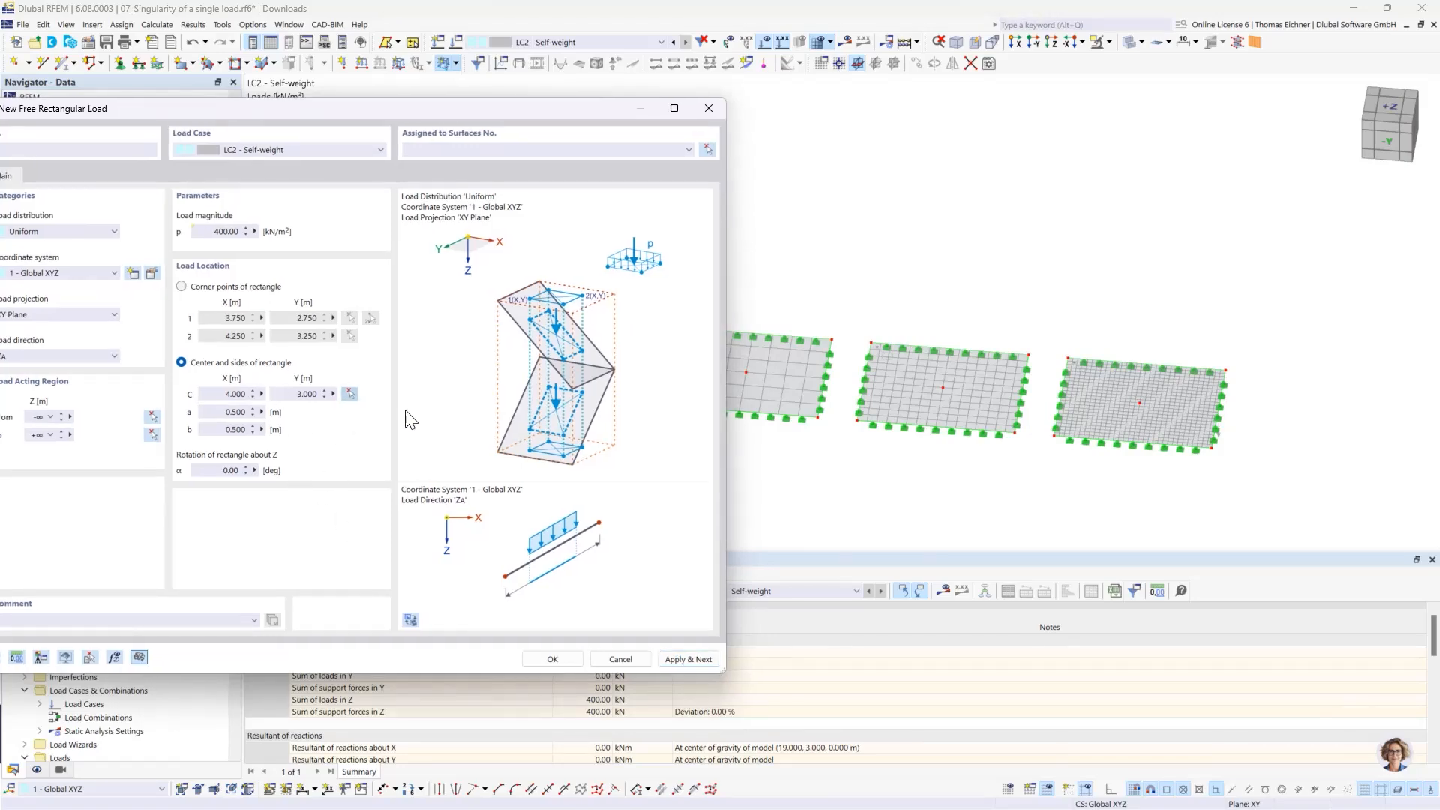
pyautogui.click(732, 375)
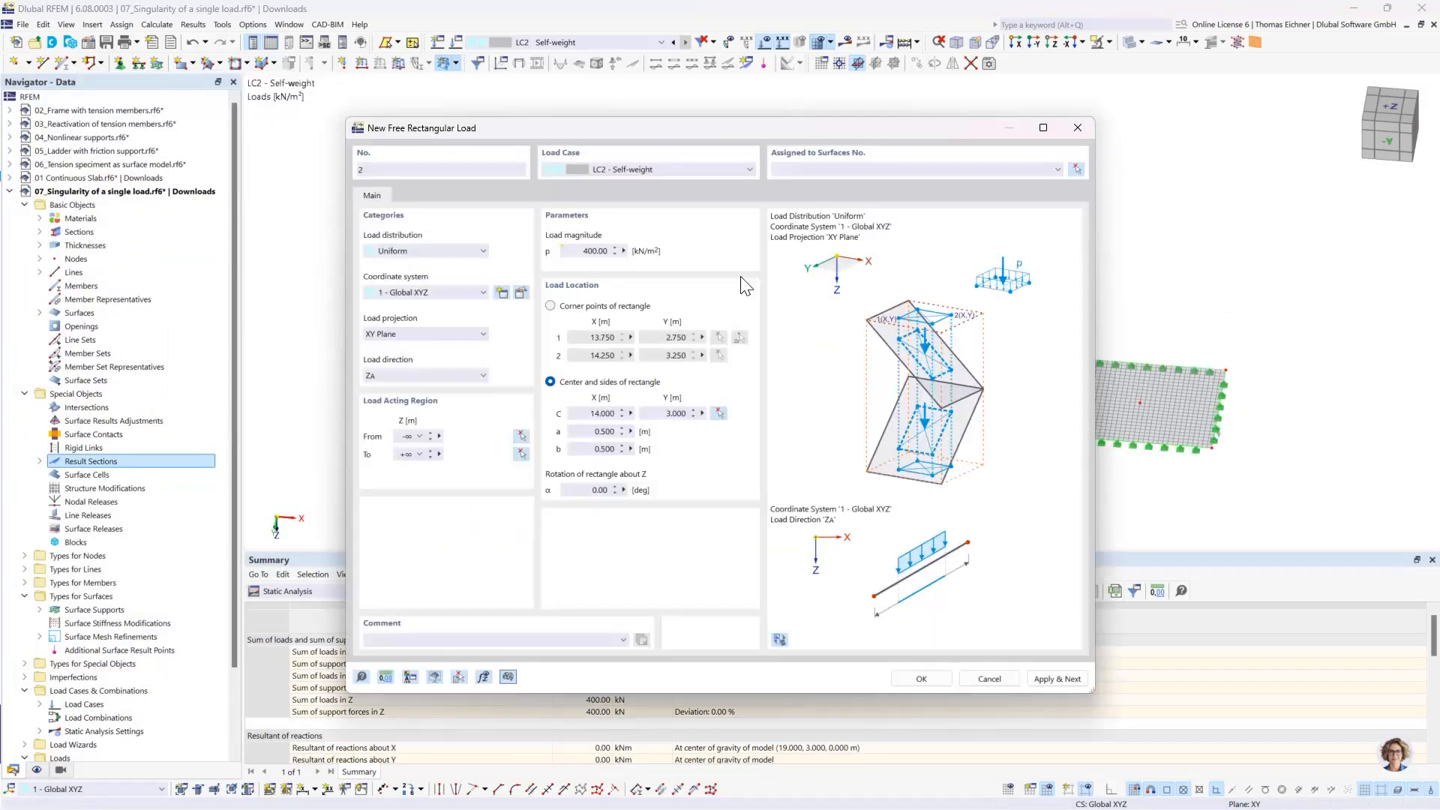
pyautogui.click(1082, 169)
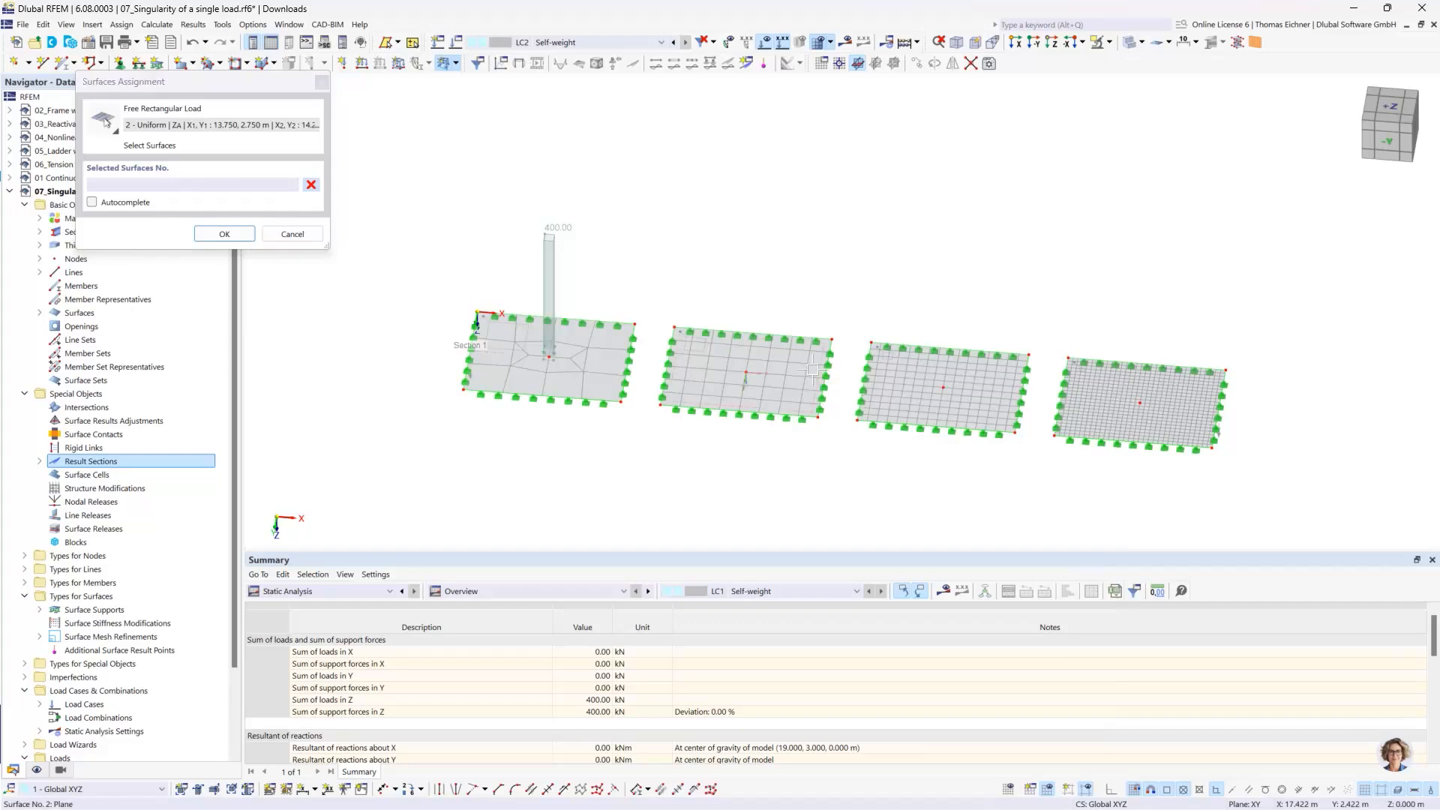
pyautogui.click(814, 372)
pyautogui.click(225, 233)
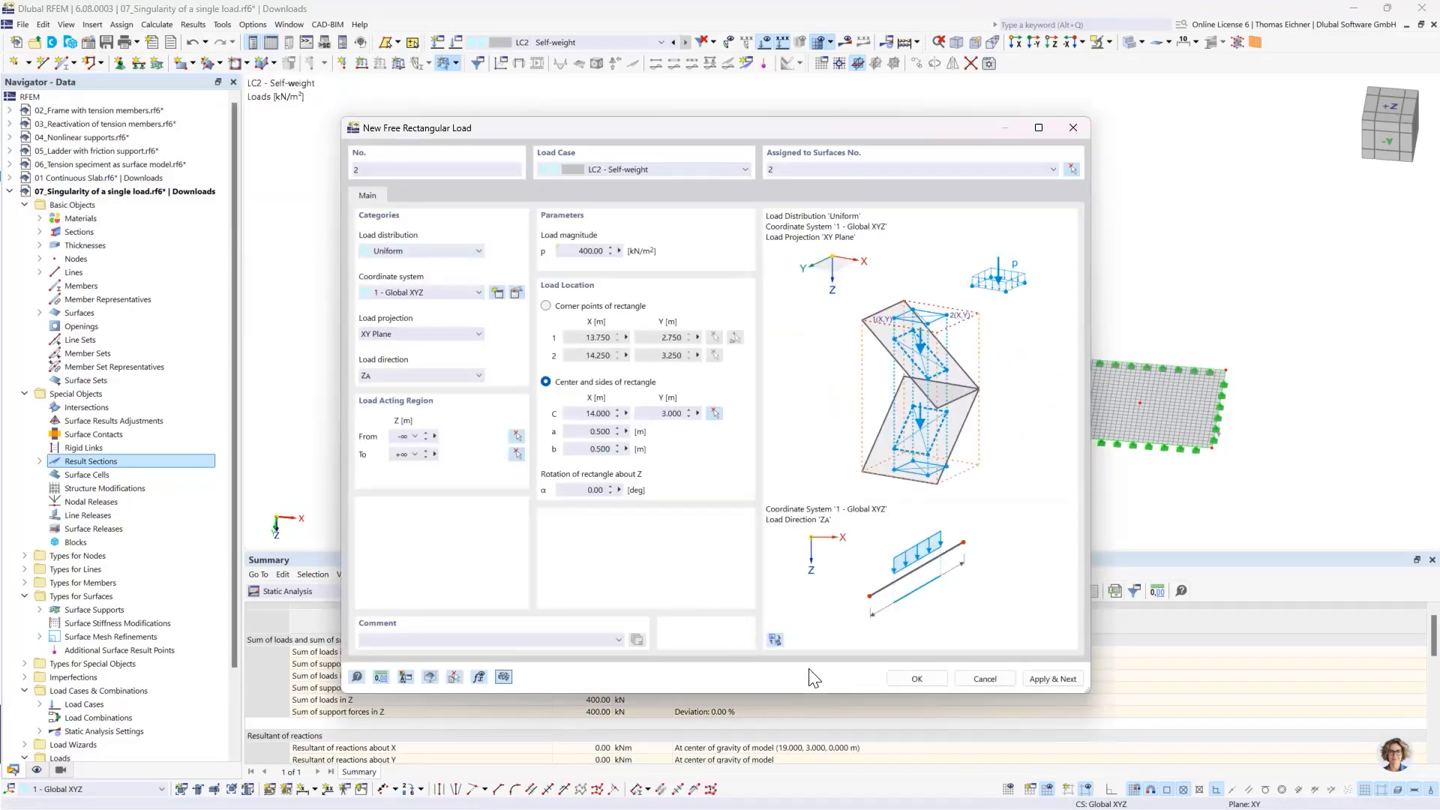
pyautogui.click(1033, 678)
# Step: Assign the third rectangular load to surface 3, center it on that slab's middle node at X 24.000, Y 3.000 m and apply it
pyautogui.moveTo(797, 133); pyautogui.dragTo(514, 354)
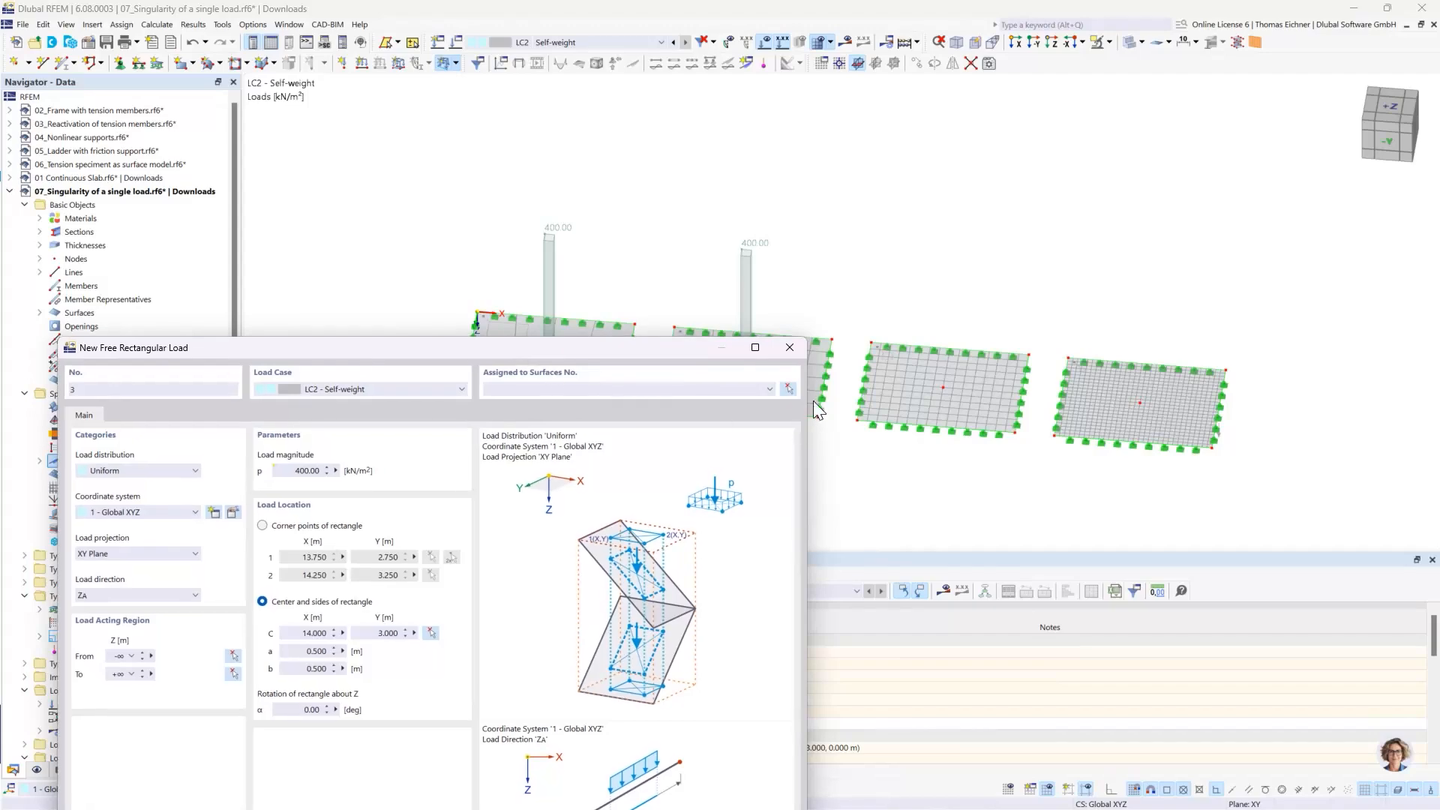
pyautogui.click(893, 387)
pyautogui.click(903, 381)
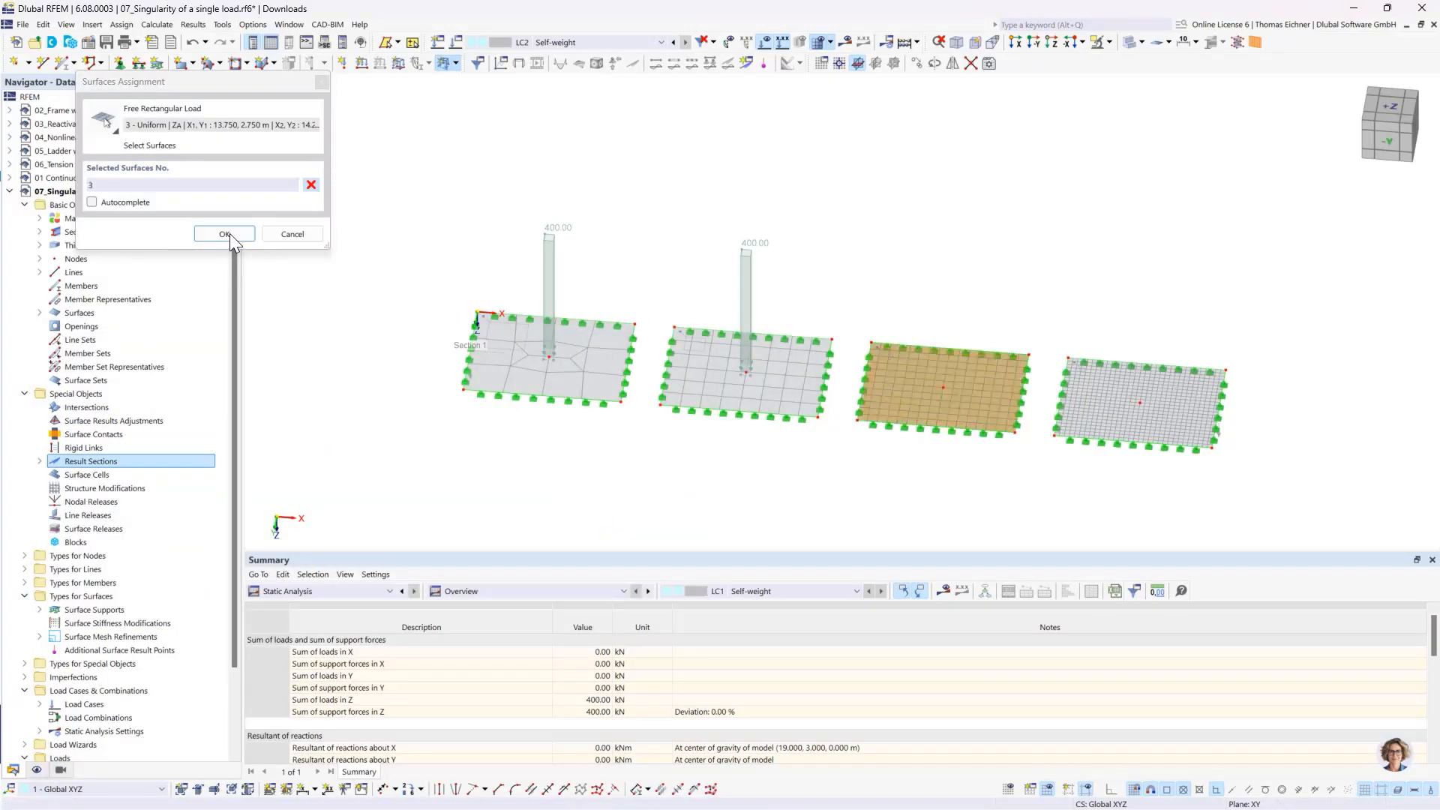
pyautogui.click(229, 232)
pyautogui.click(714, 414)
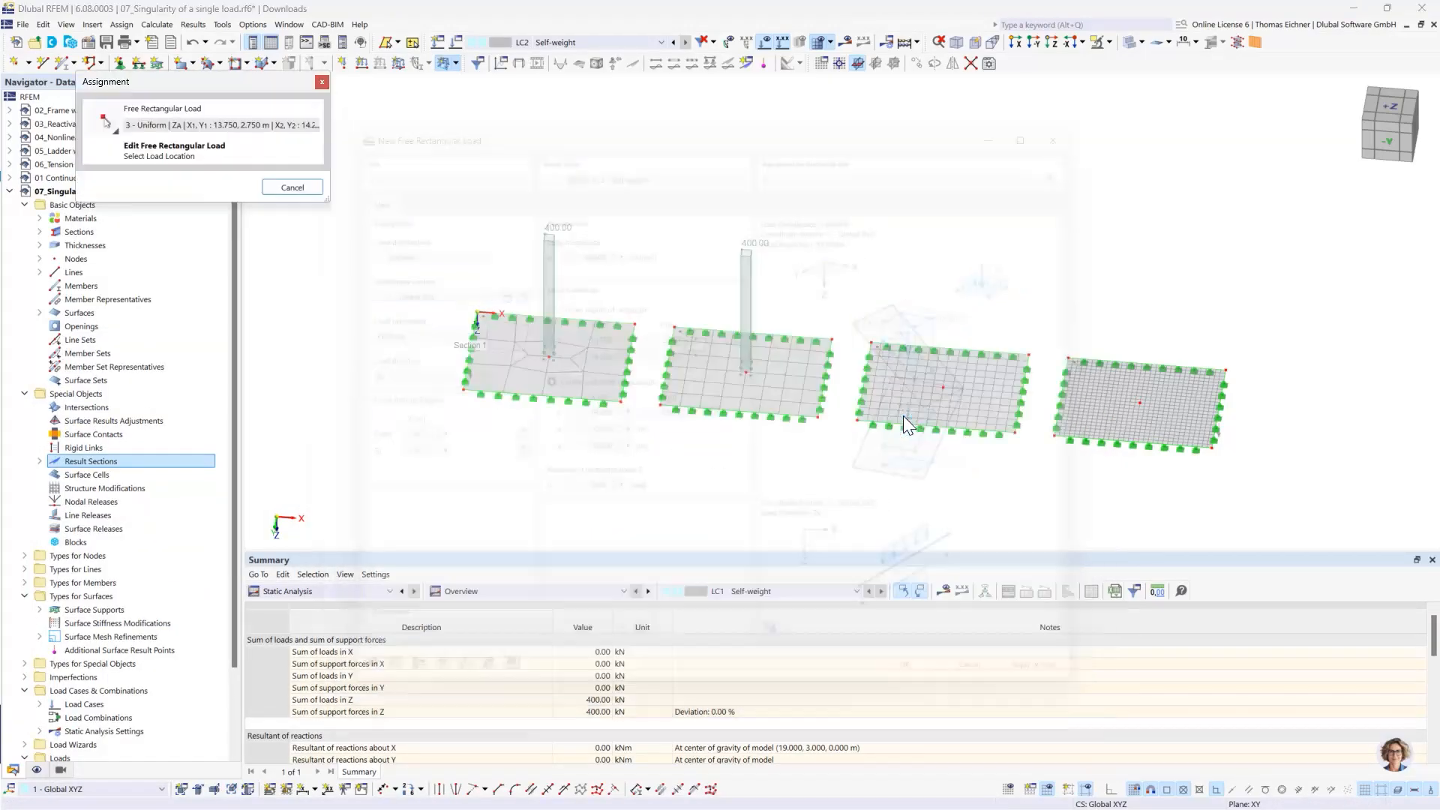
pyautogui.click(942, 388)
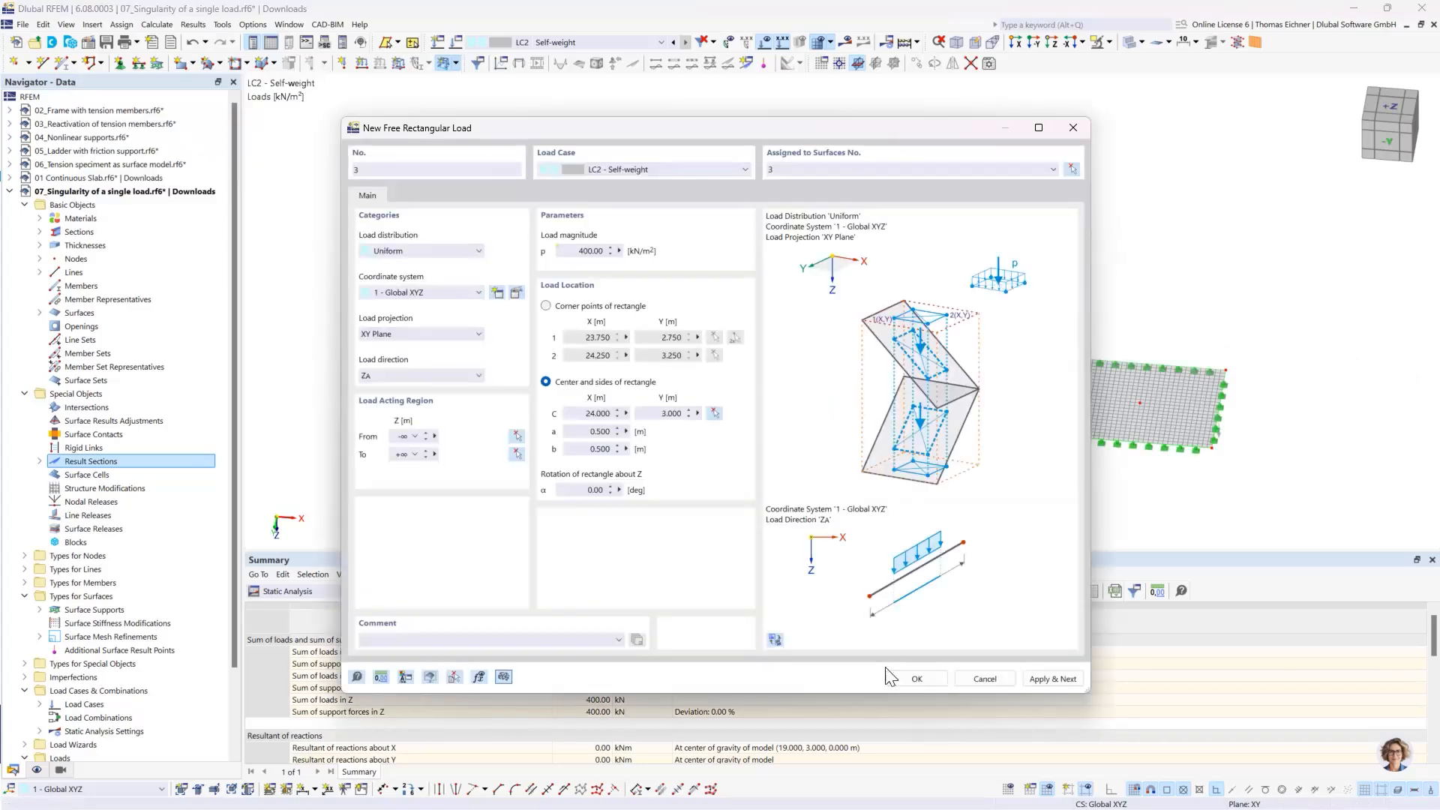
pyautogui.click(1048, 679)
# Step: Assign the fourth rectangular load to surface 4, center it on the middle node at X 34.000, Y 3.000 m and finish load creation
pyautogui.click(1072, 169)
pyautogui.click(1087, 390)
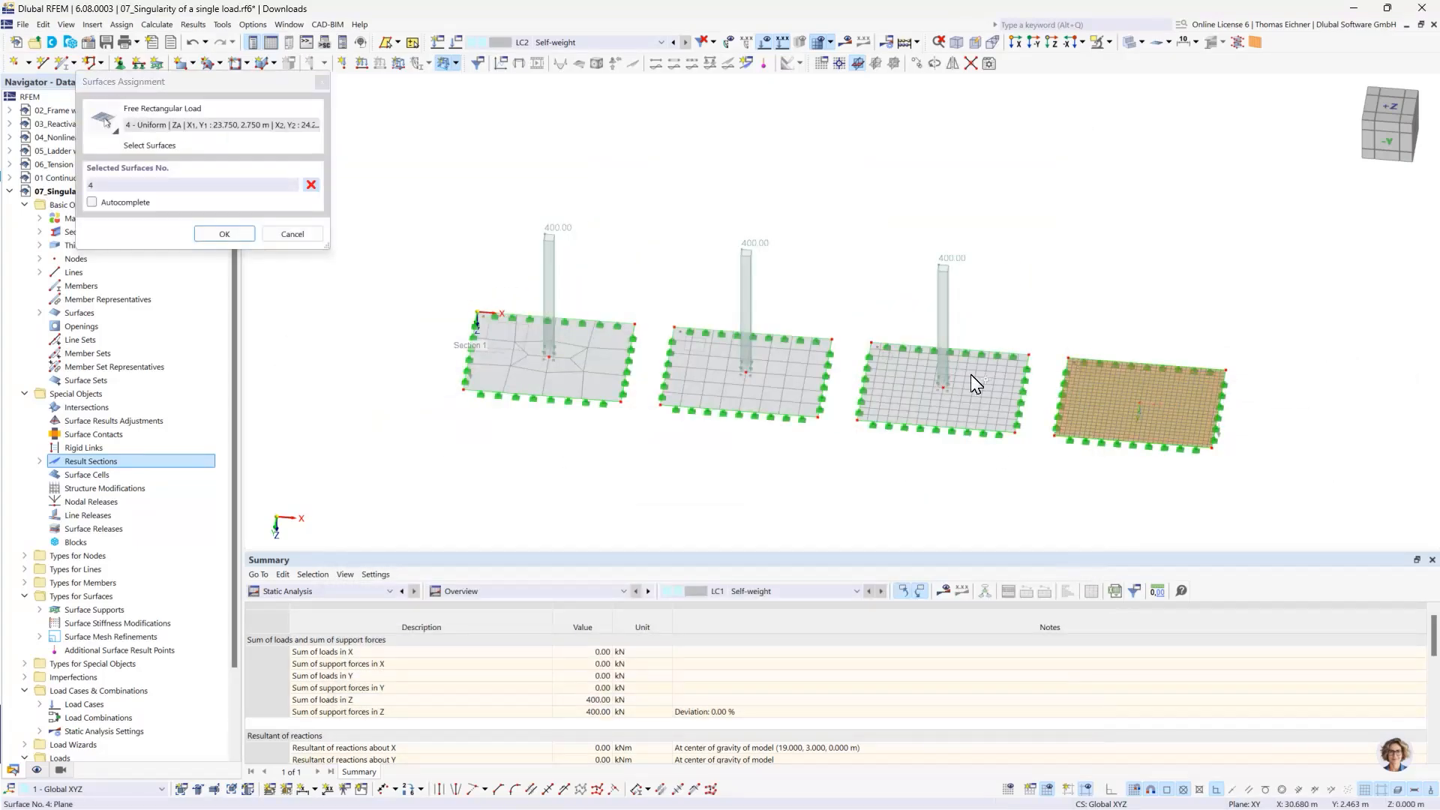
pyautogui.click(223, 233)
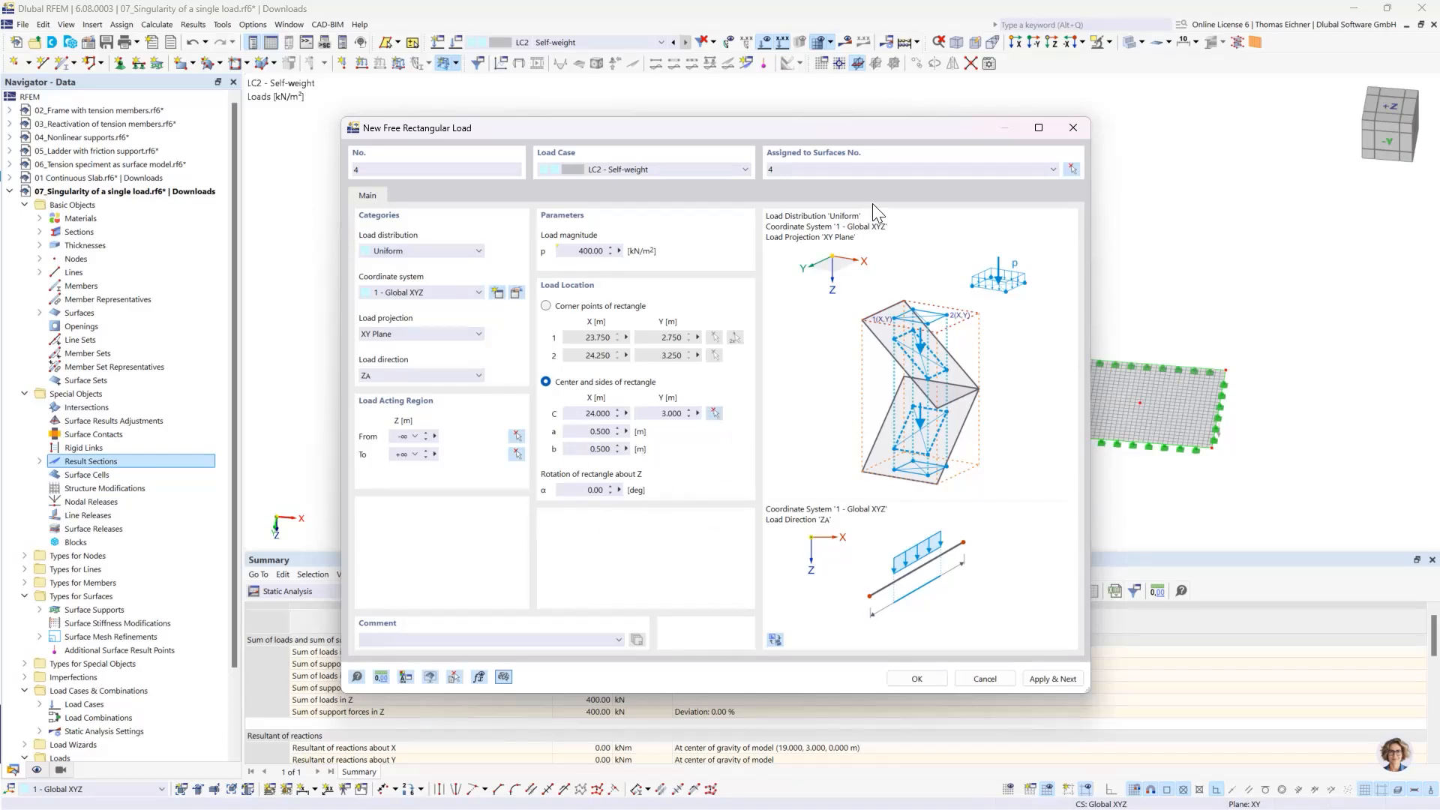
pyautogui.click(714, 412)
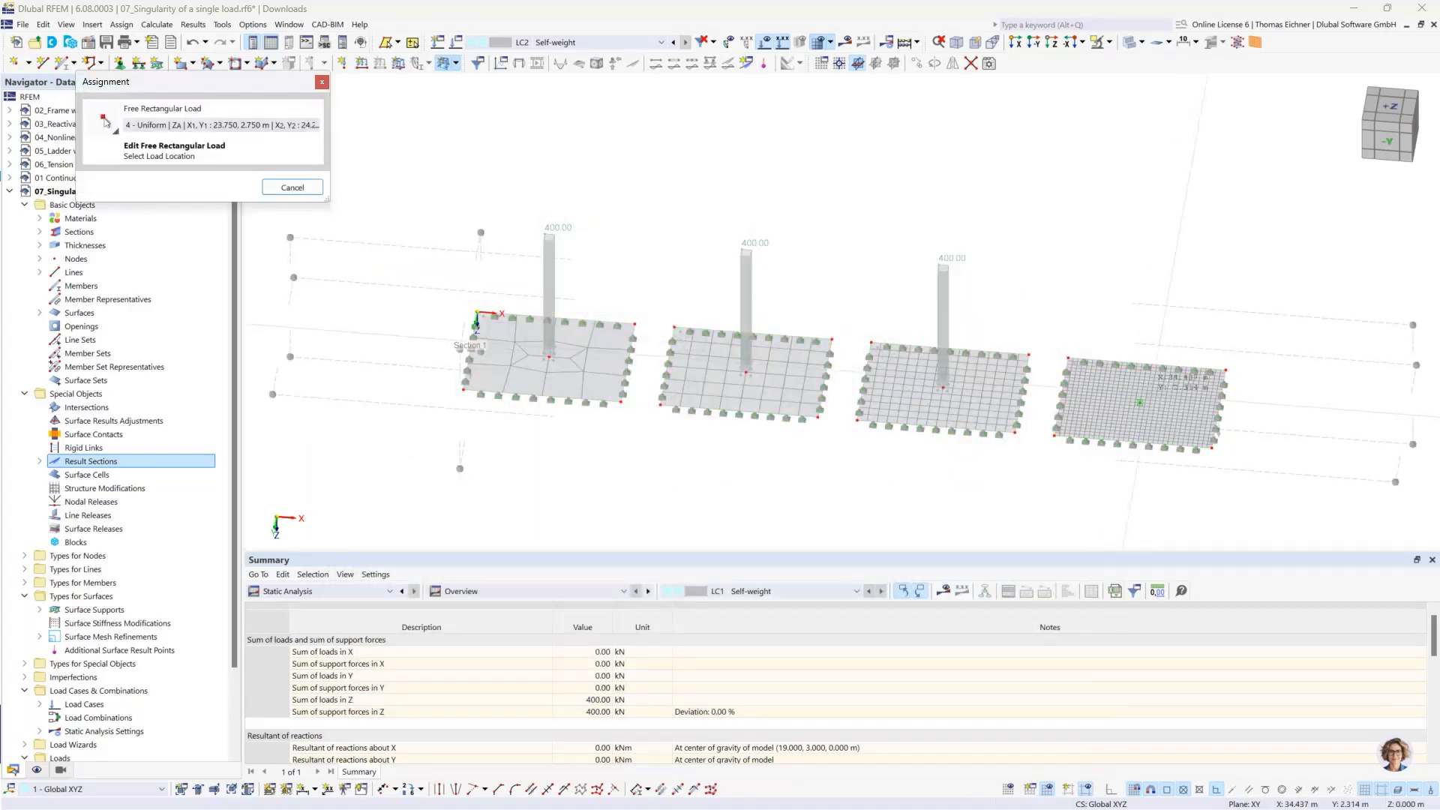
pyautogui.click(1139, 402)
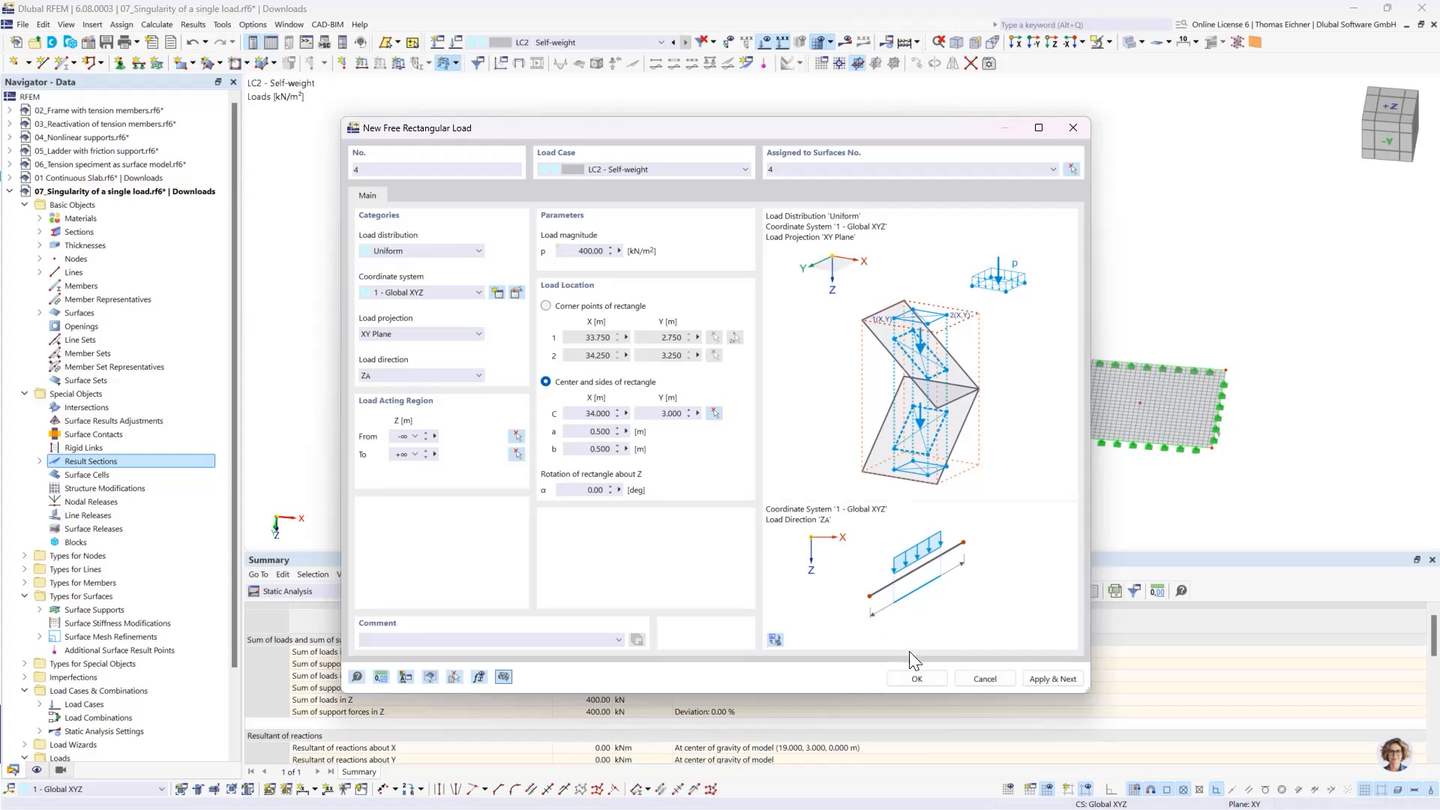
pyautogui.click(914, 676)
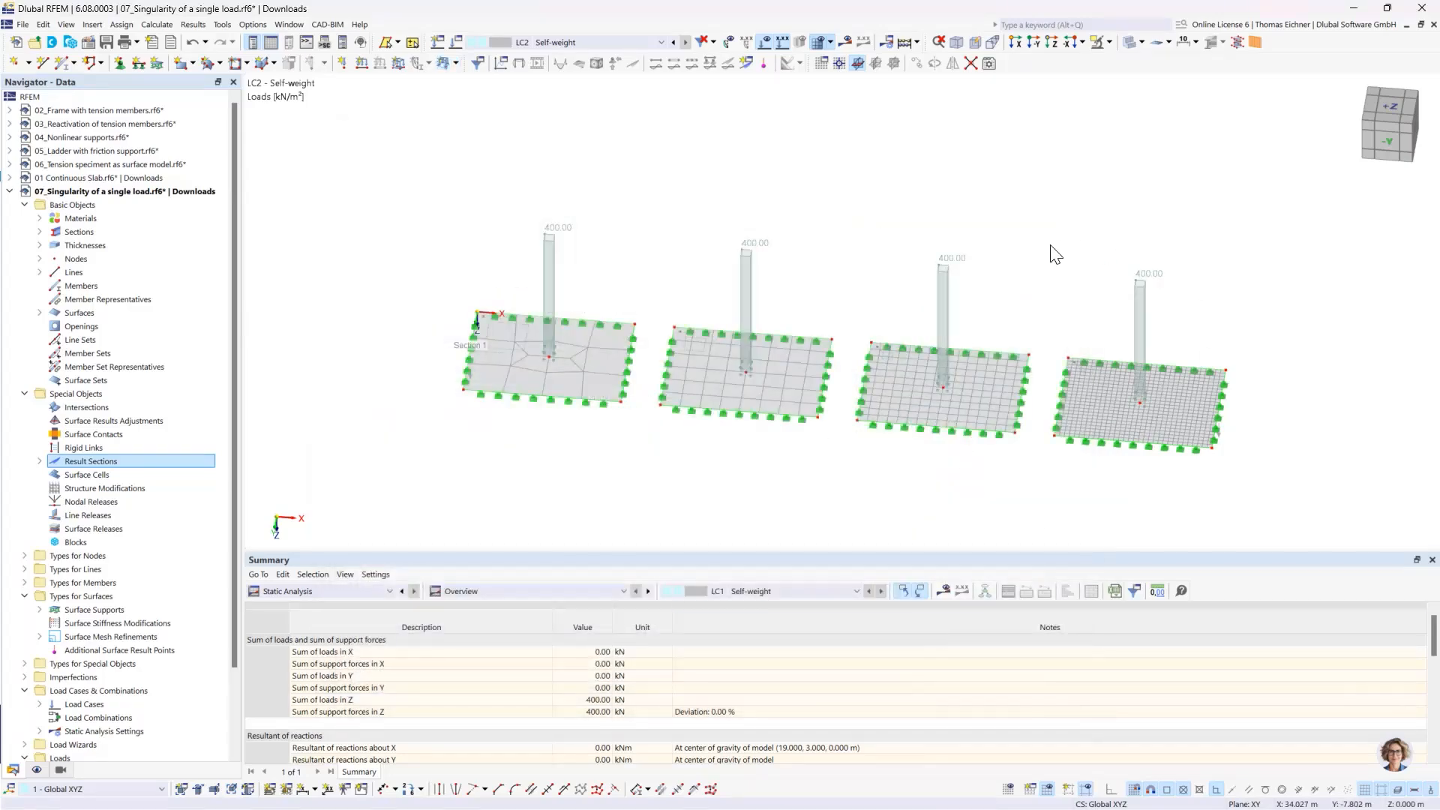
# Step: Show the m-x moment results for LC2 in the reverse Y-direction view and compare the section diagrams of the four slabs
pyautogui.click(843, 42)
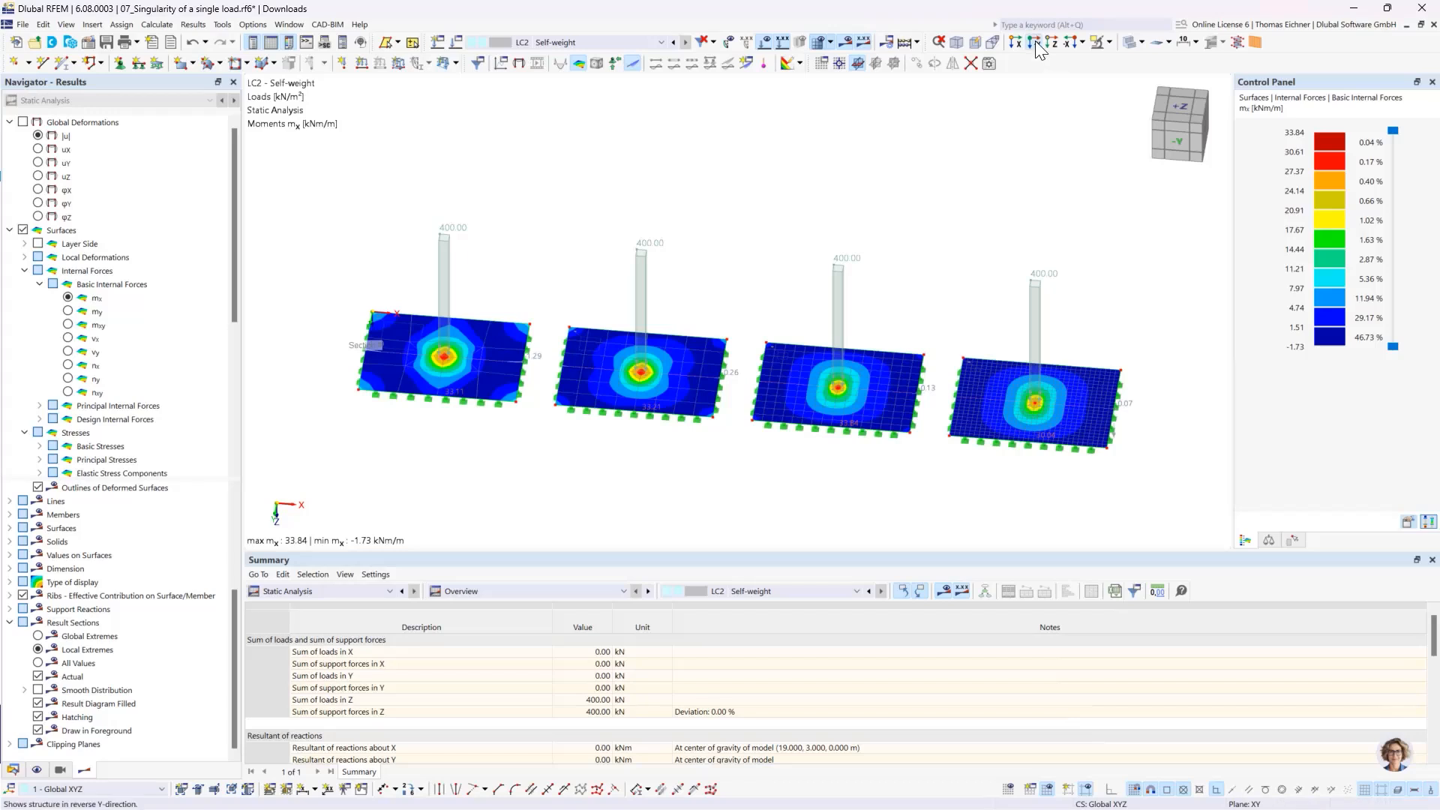
pyautogui.click(1035, 43)
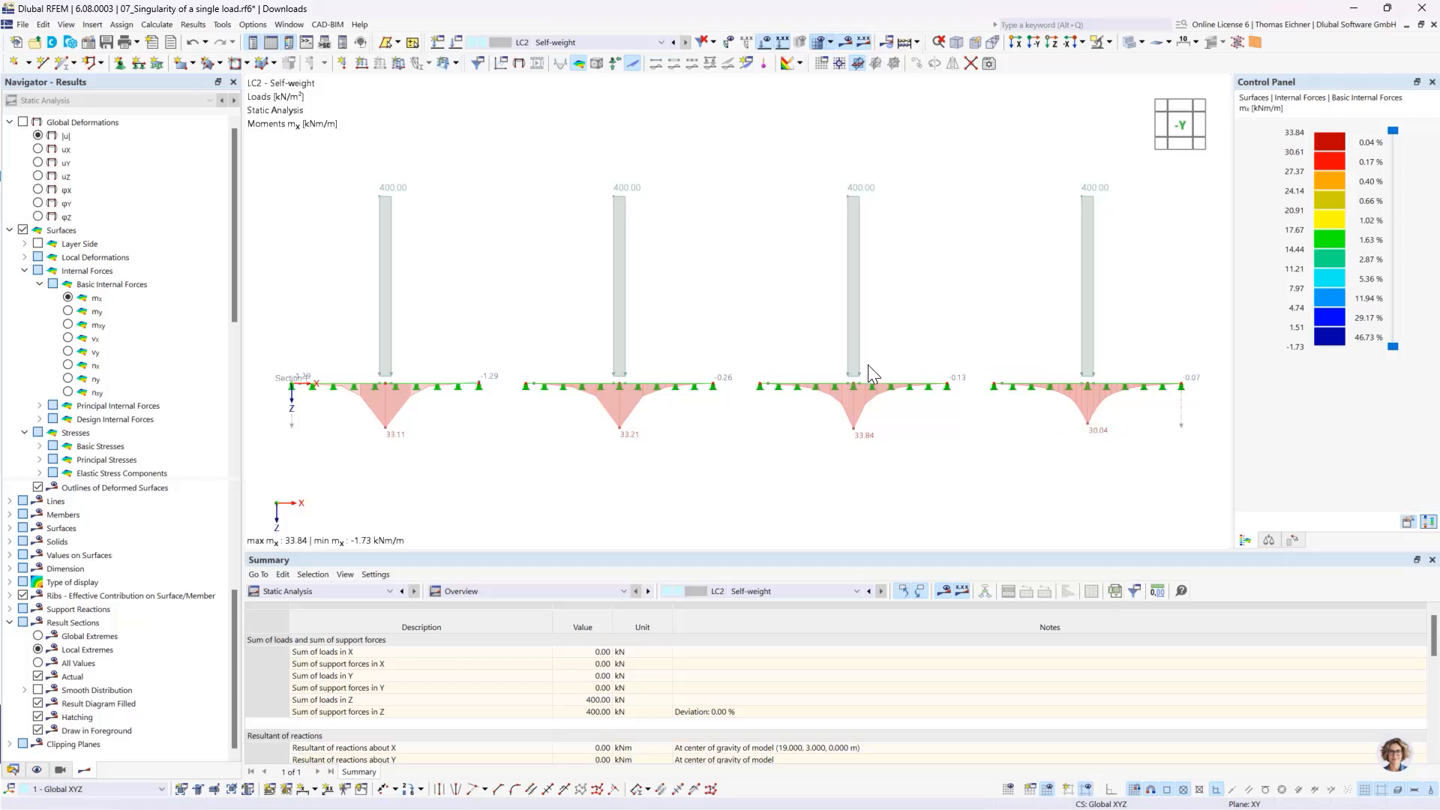
pyautogui.scroll(-2, 658, 313)
pyautogui.scroll(1, 652, 319)
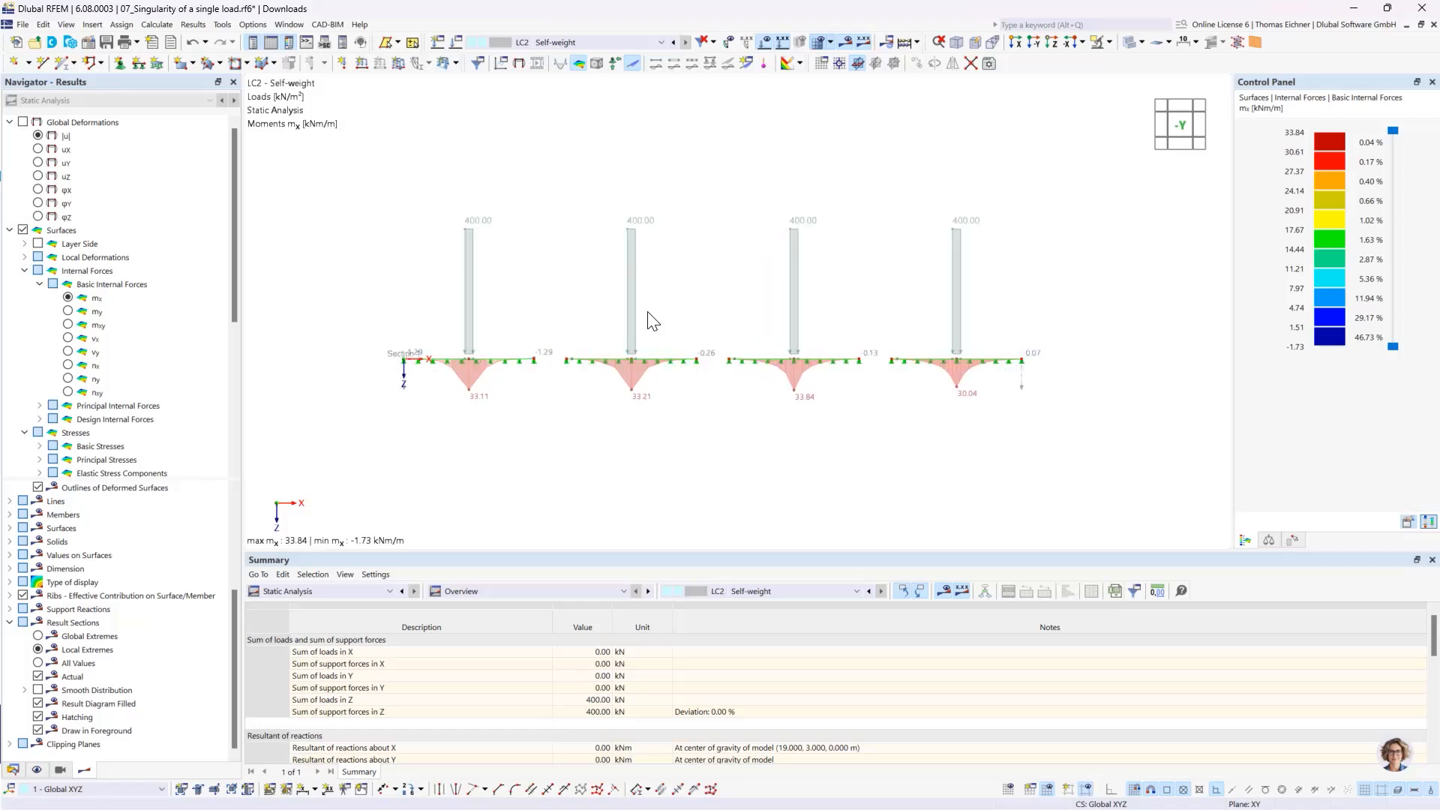
pyautogui.moveTo(705, 209); pyautogui.dragTo(725, 222, button='middle')
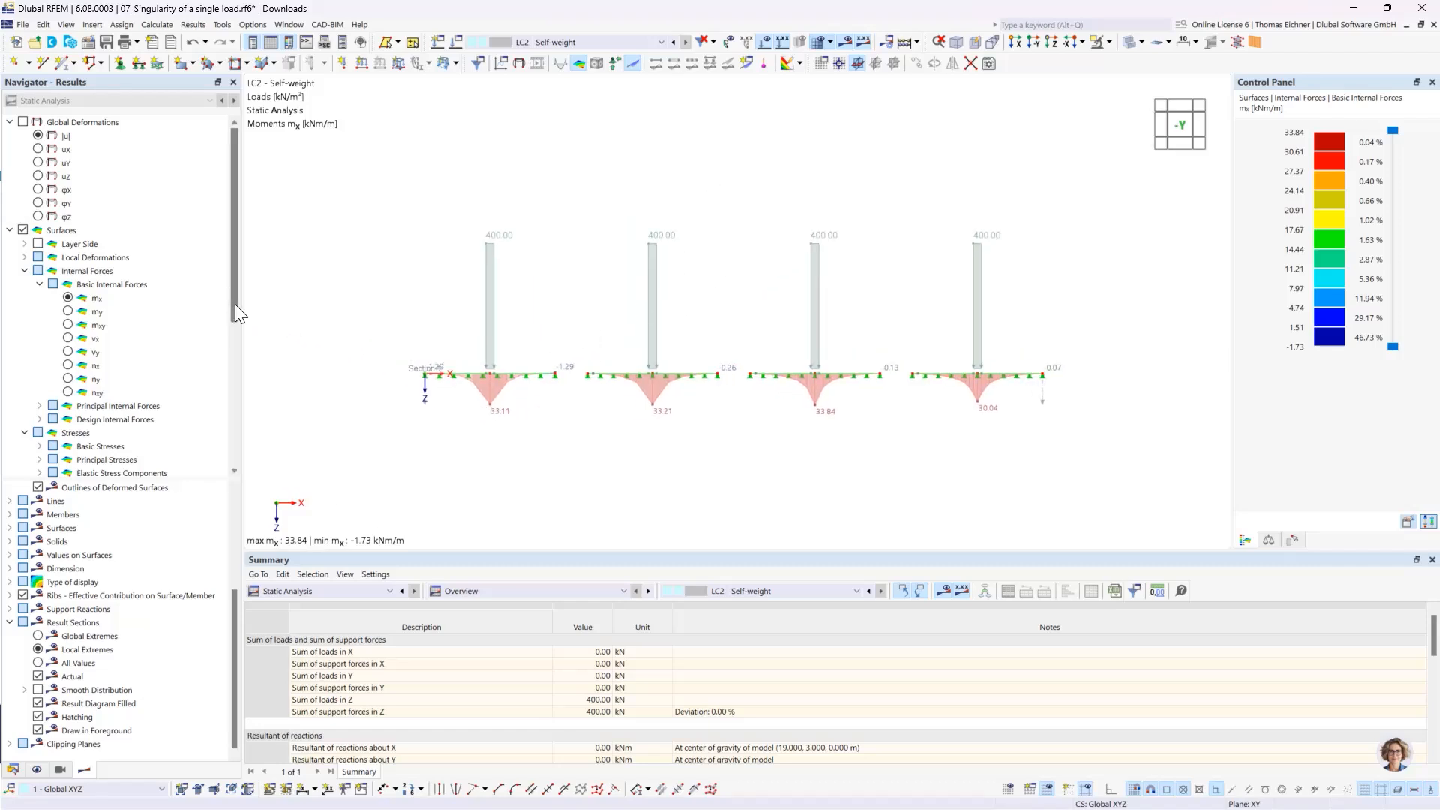
# Step: Create a new 2D | XY | Plate model named 08_Nodal Support Singularity with the combination wizard deactivated
pyautogui.click(14, 770)
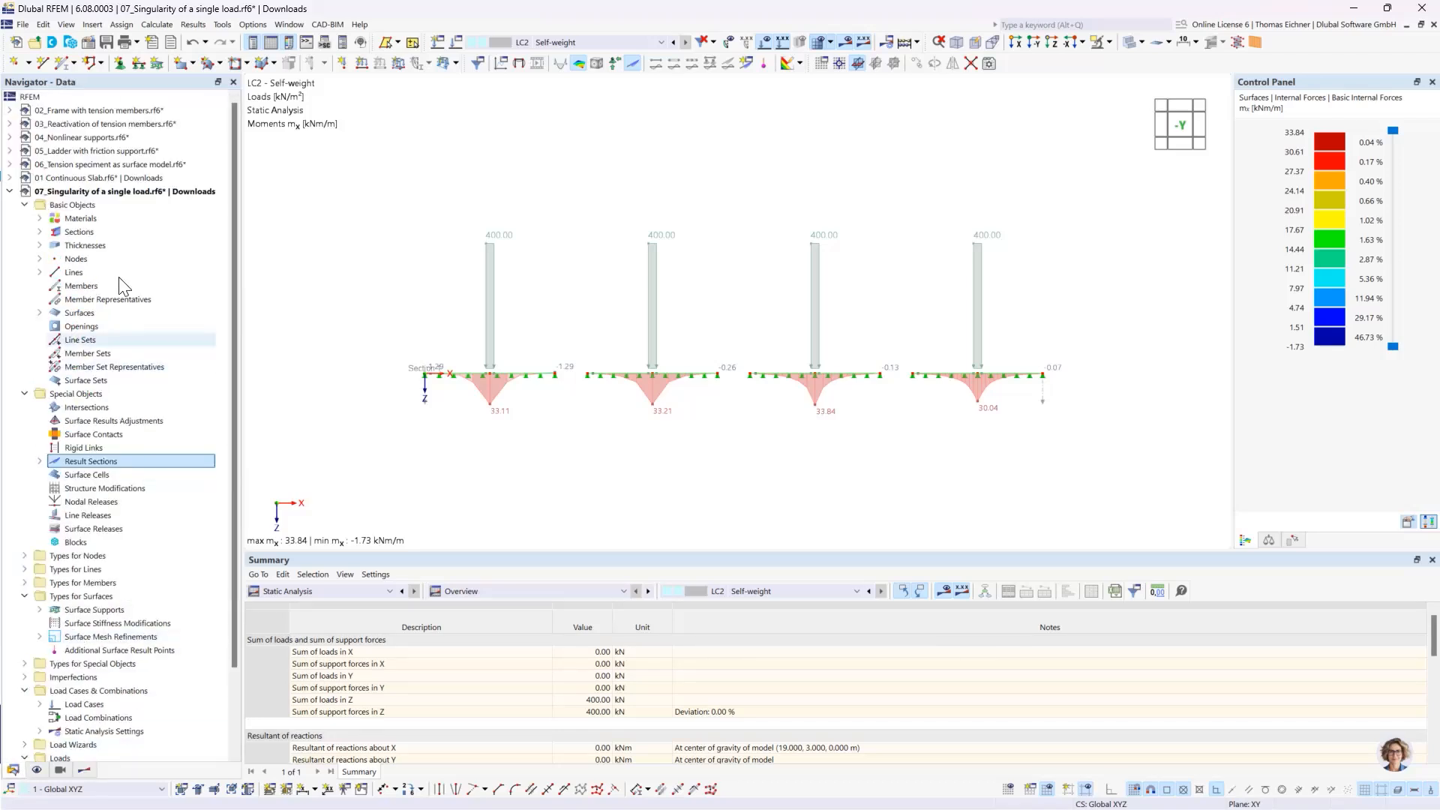
pyautogui.click(10, 191)
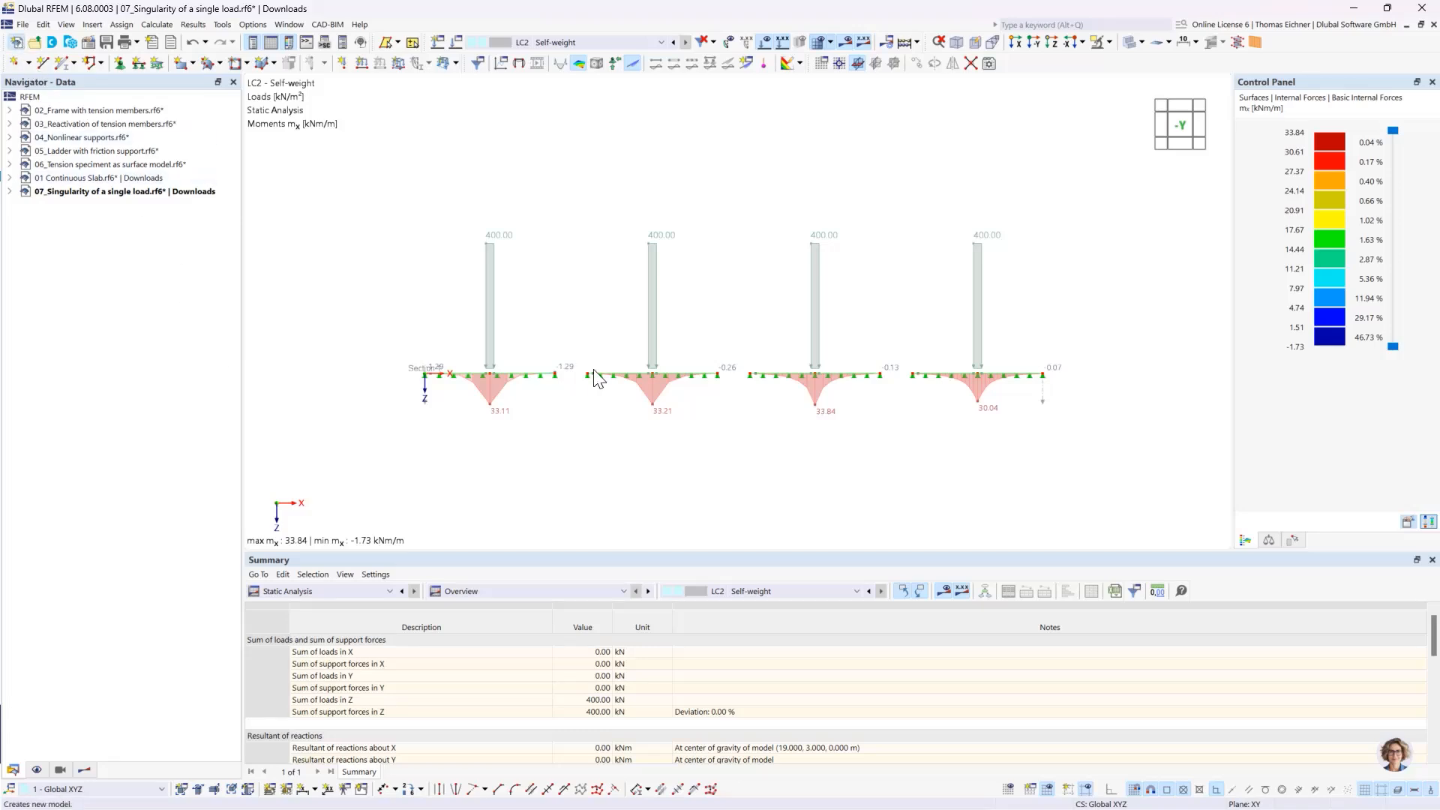
pyautogui.hotkey('ctrl', 'n')
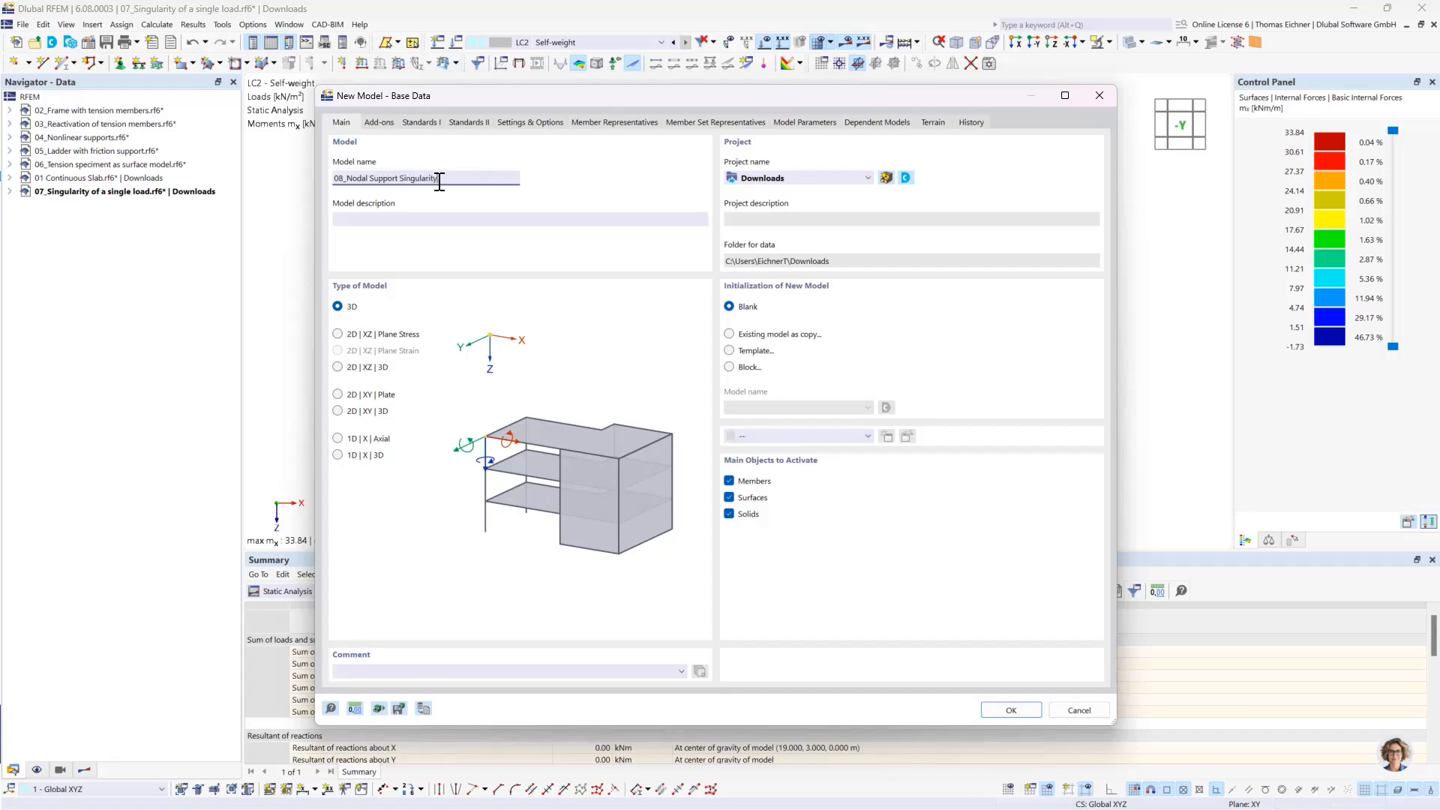
pyautogui.click(382, 123)
pyautogui.click(729, 179)
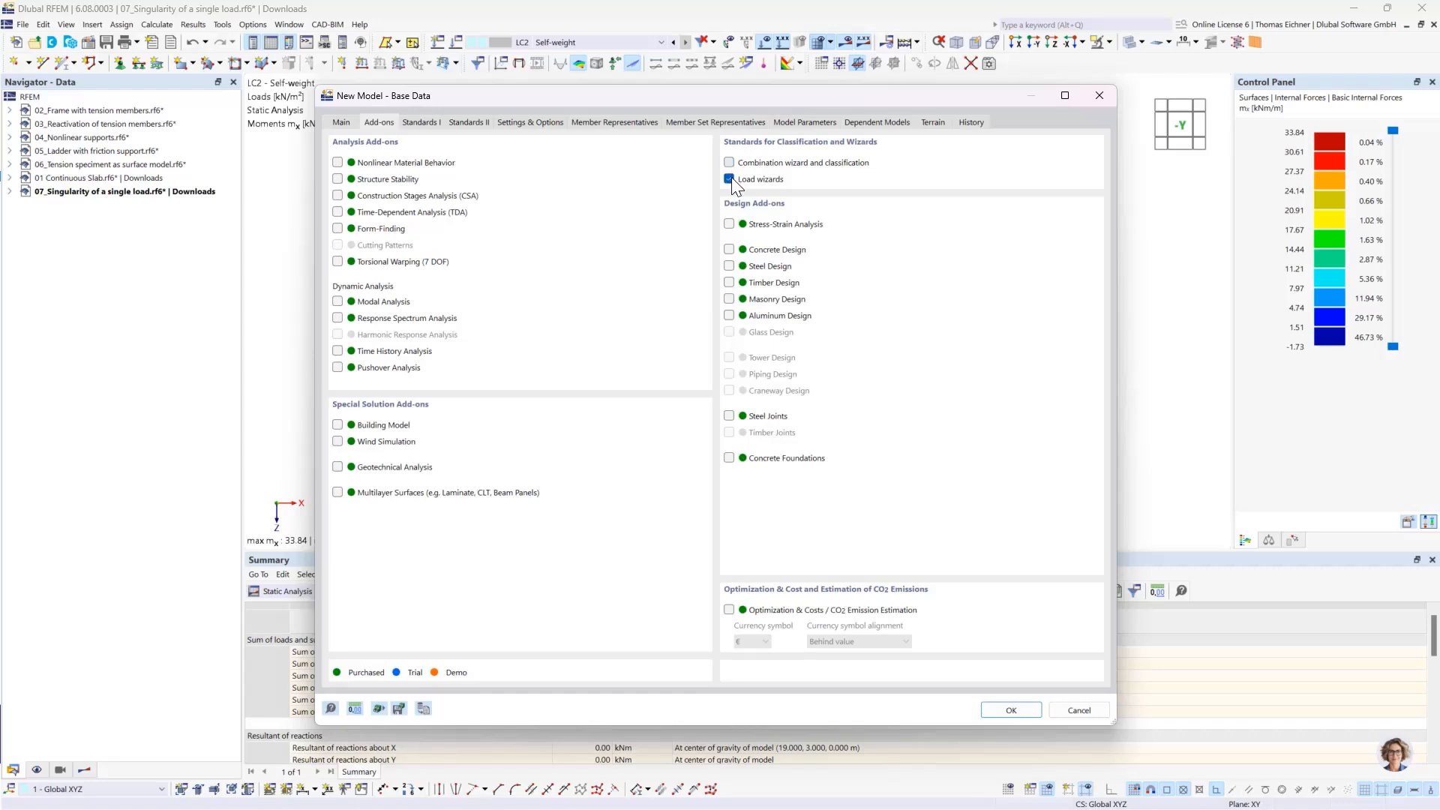
pyautogui.click(341, 122)
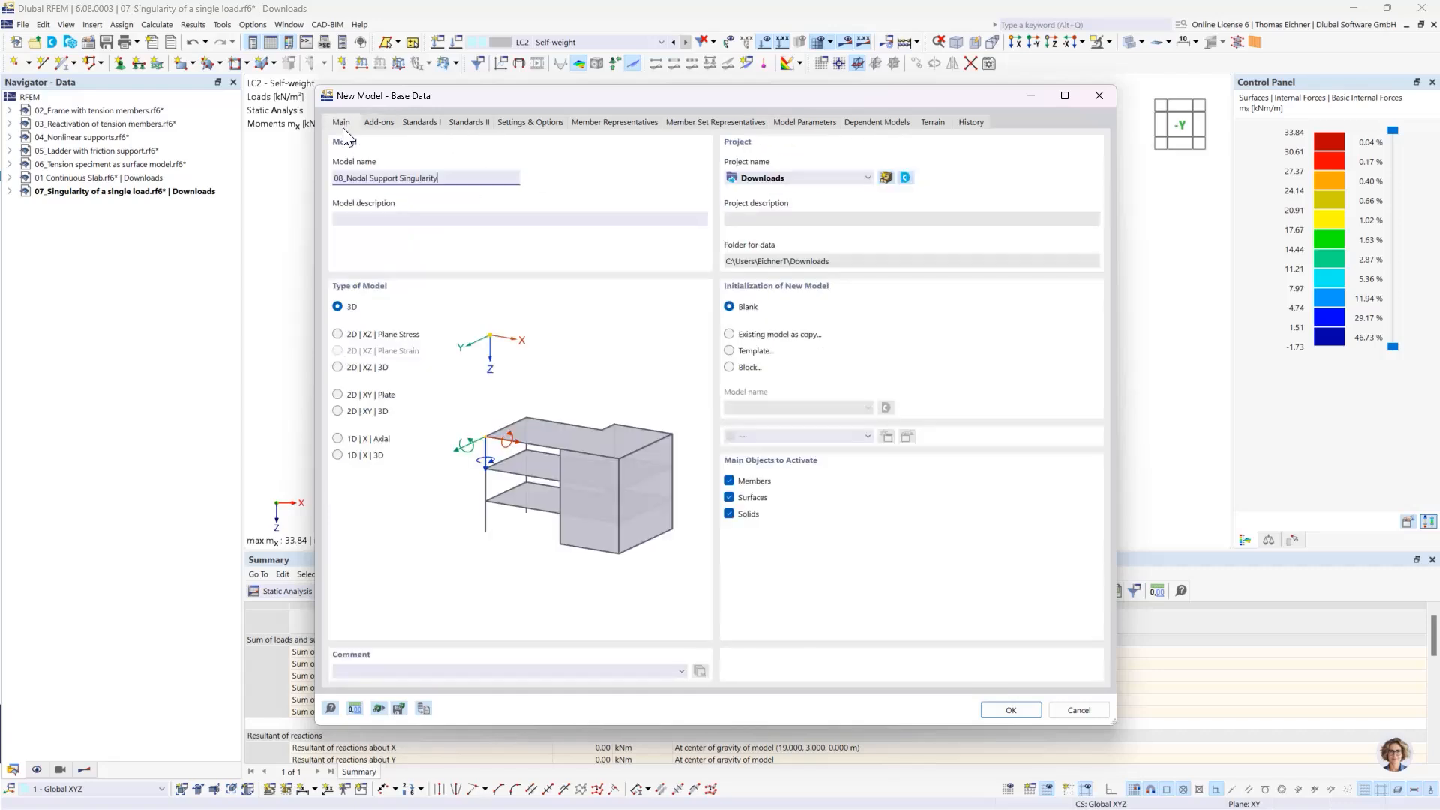
pyautogui.click(337, 367)
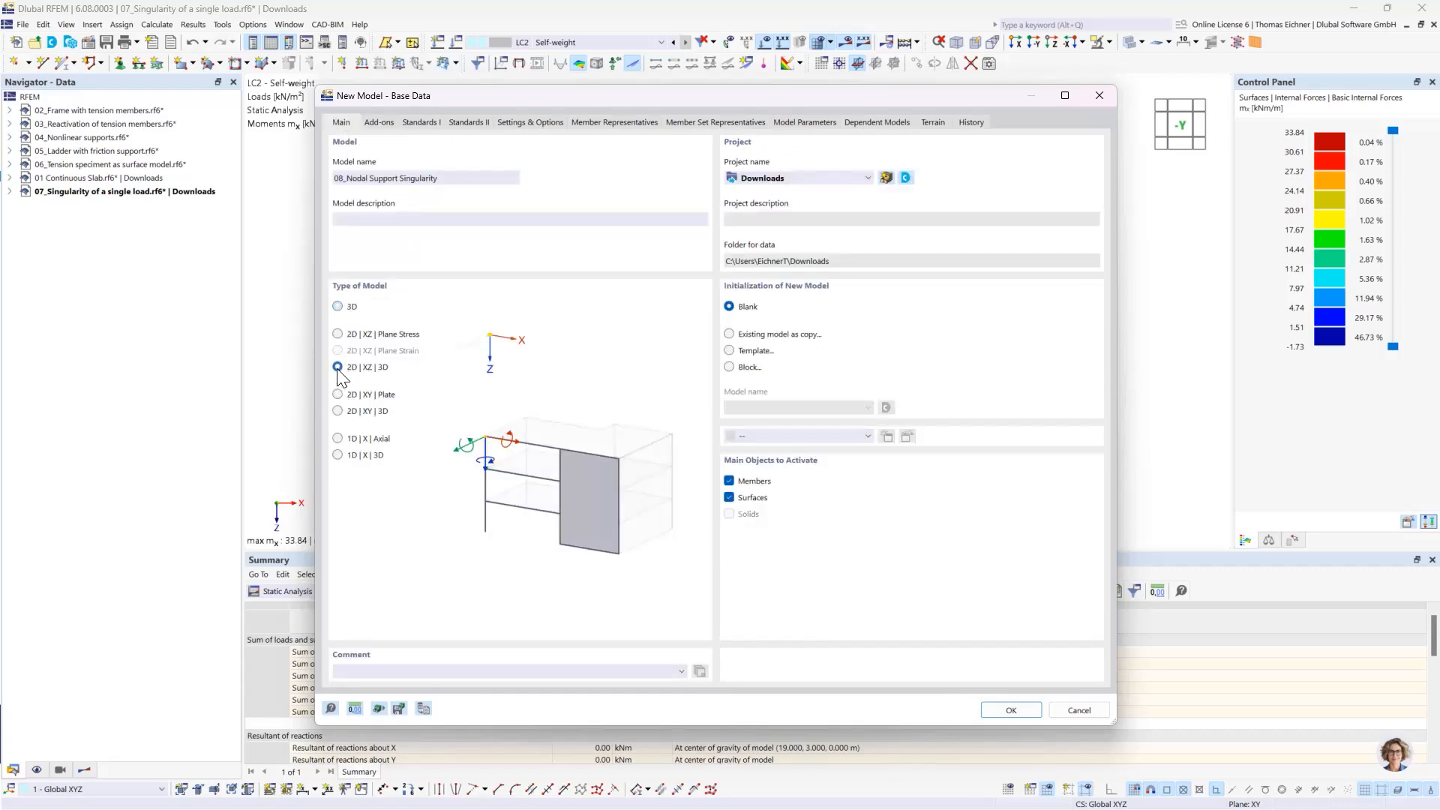
pyautogui.click(366, 394)
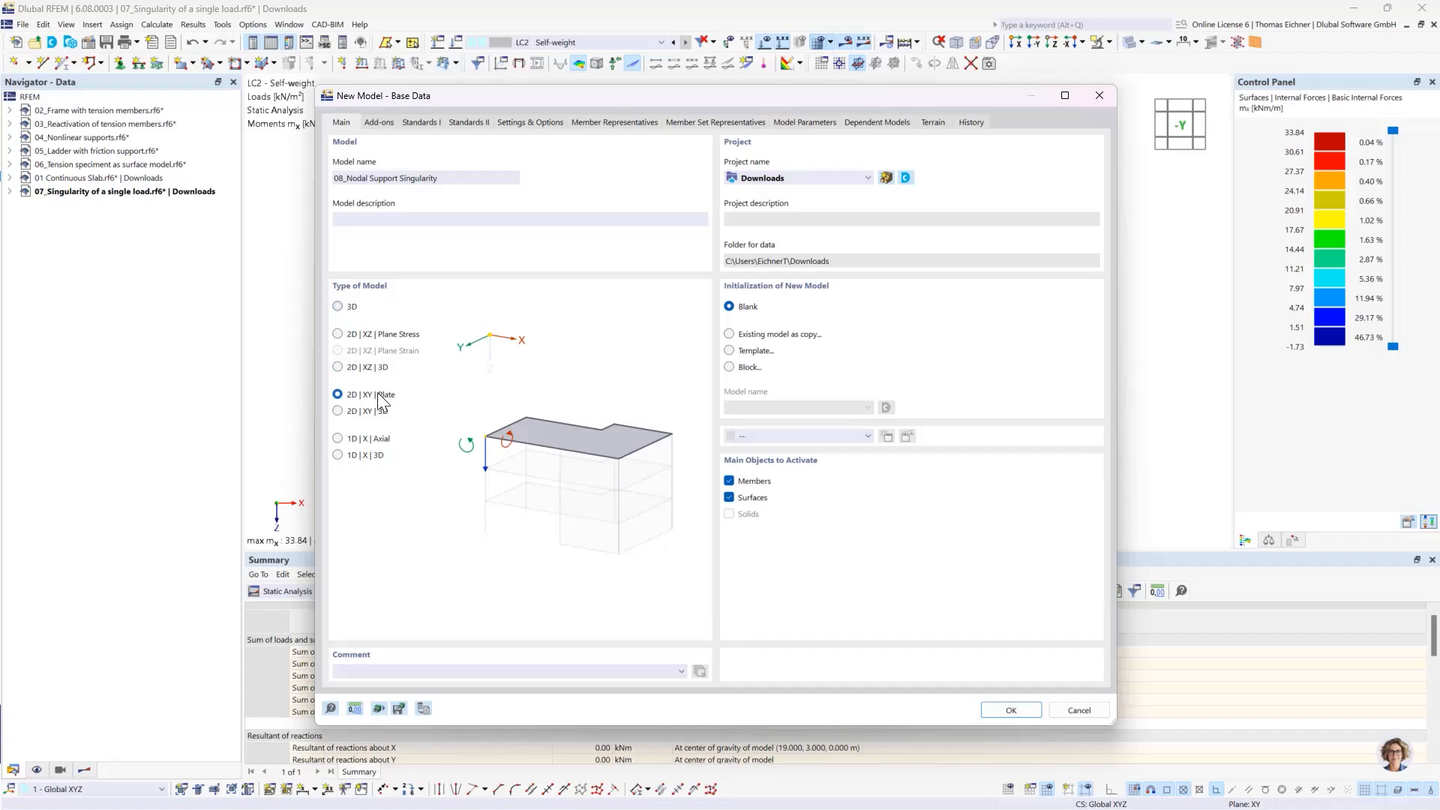
pyautogui.click(1011, 710)
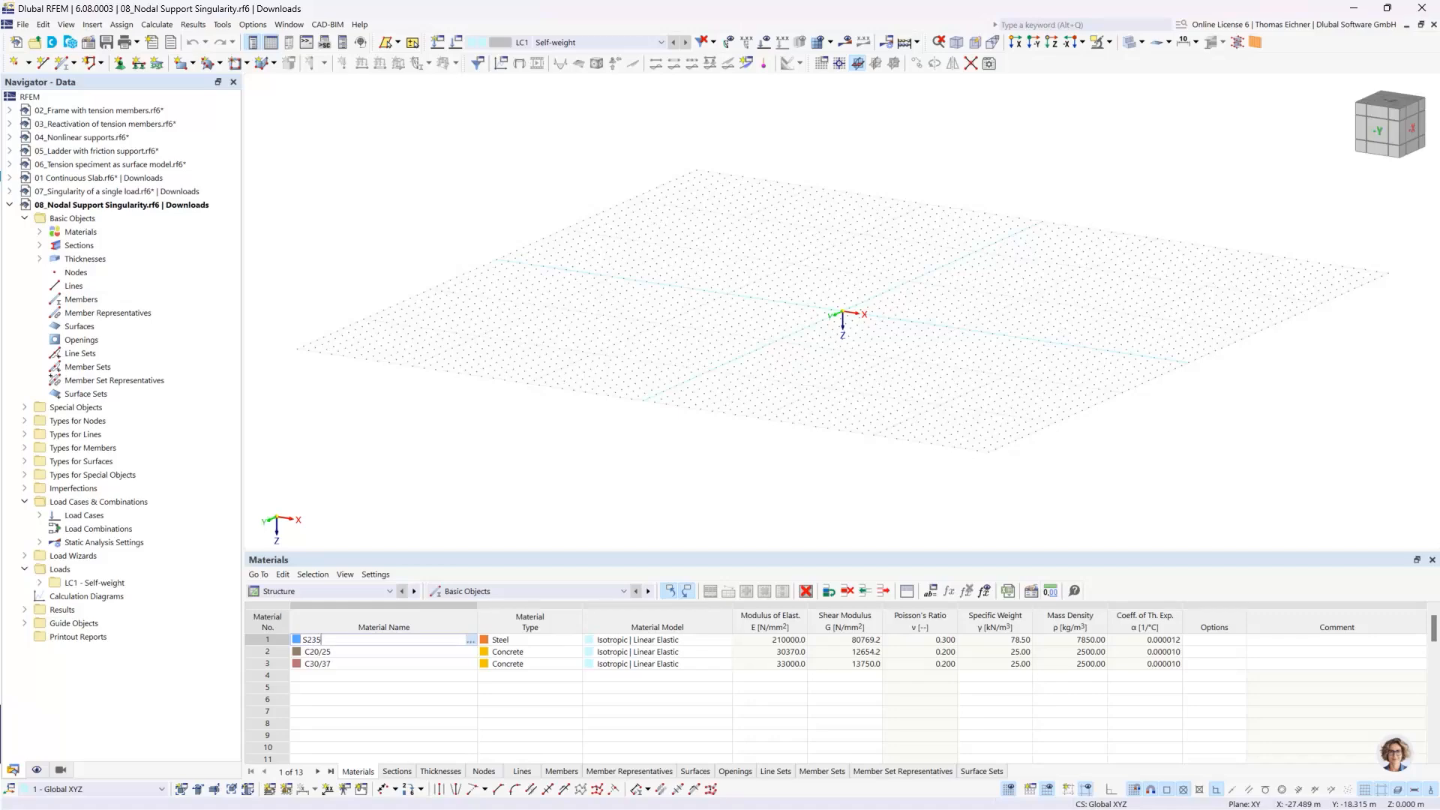
# Step: Start a new rectangular surface in the Z-direction view and create a new uniform thickness of 300 mm for it
pyautogui.click(1051, 43)
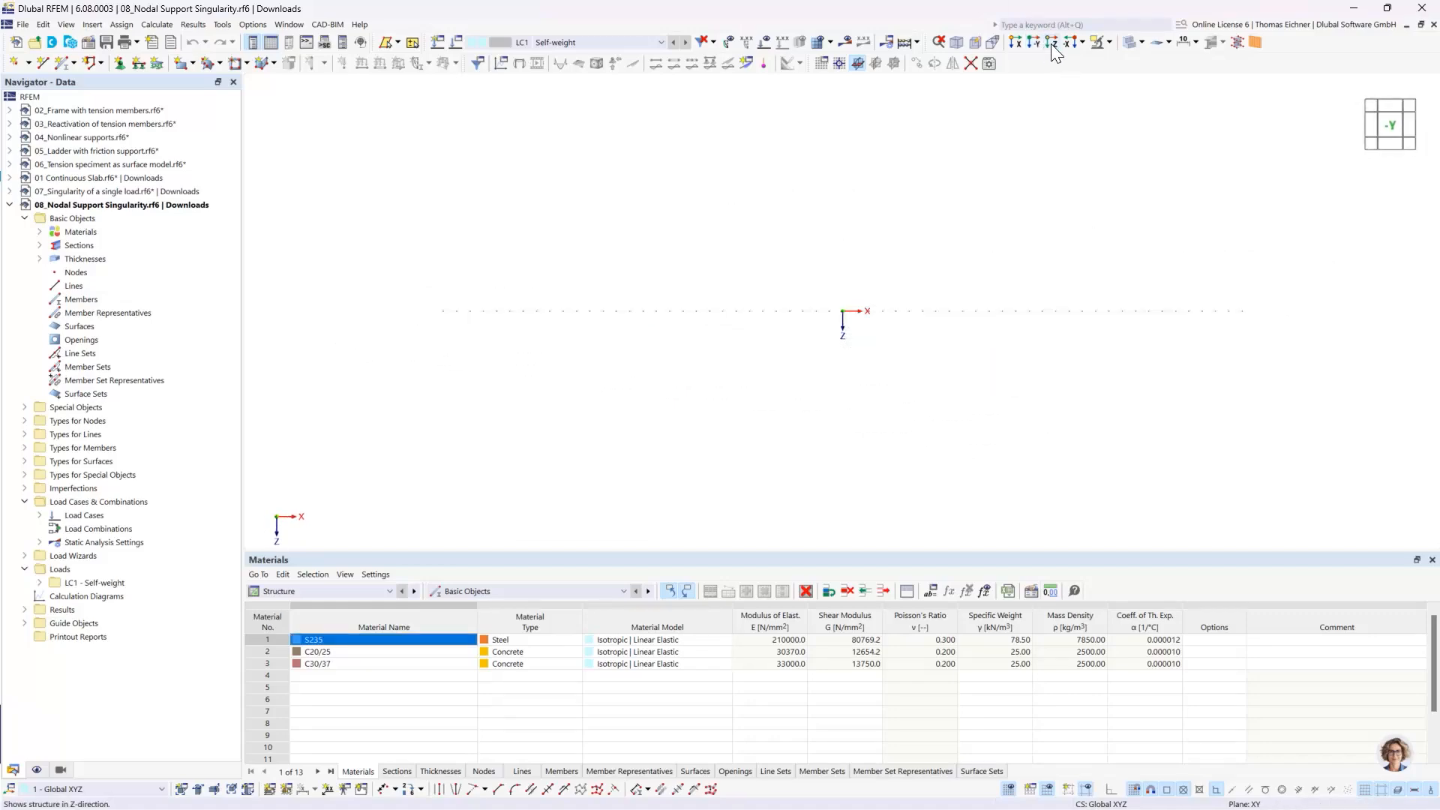
pyautogui.click(1051, 45)
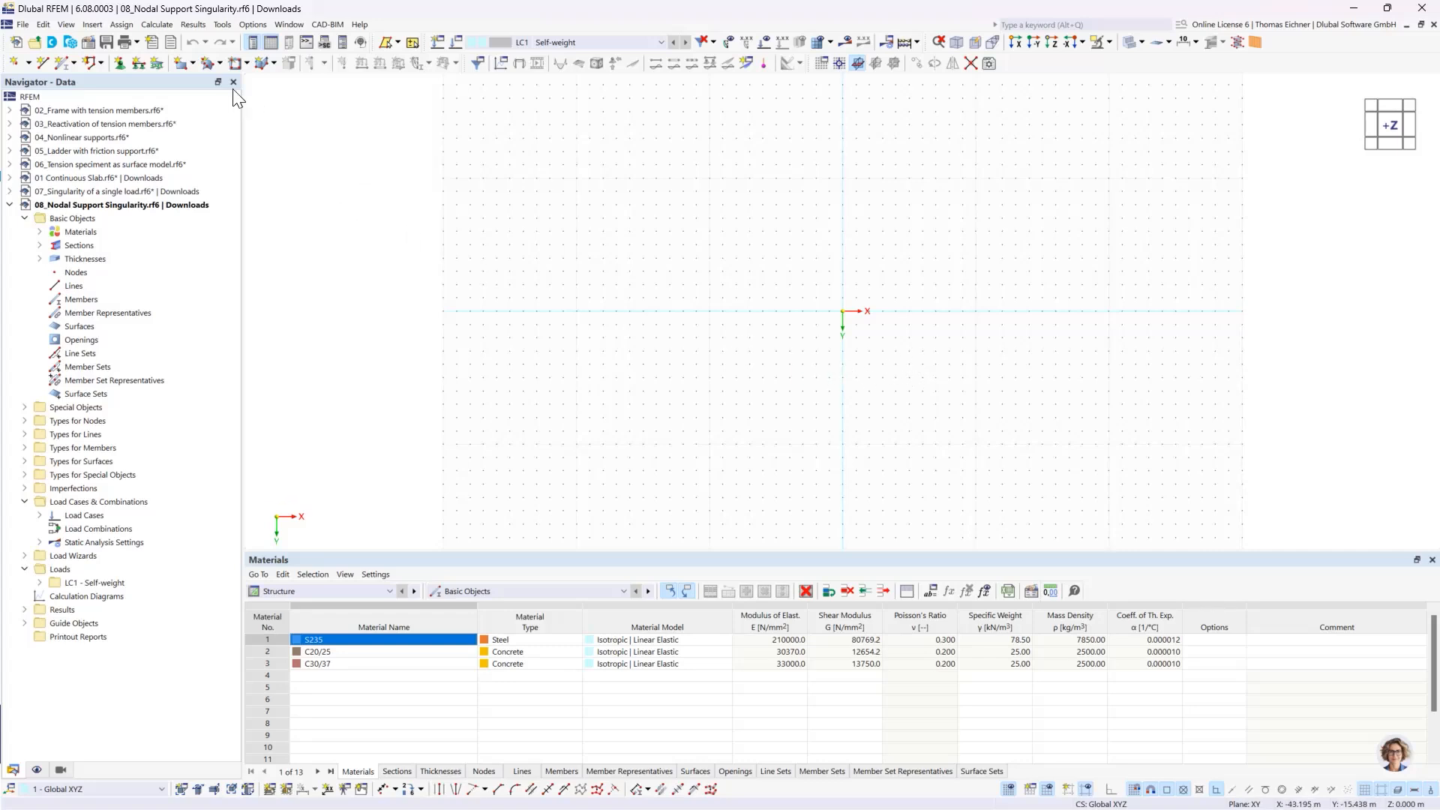
pyautogui.click(179, 62)
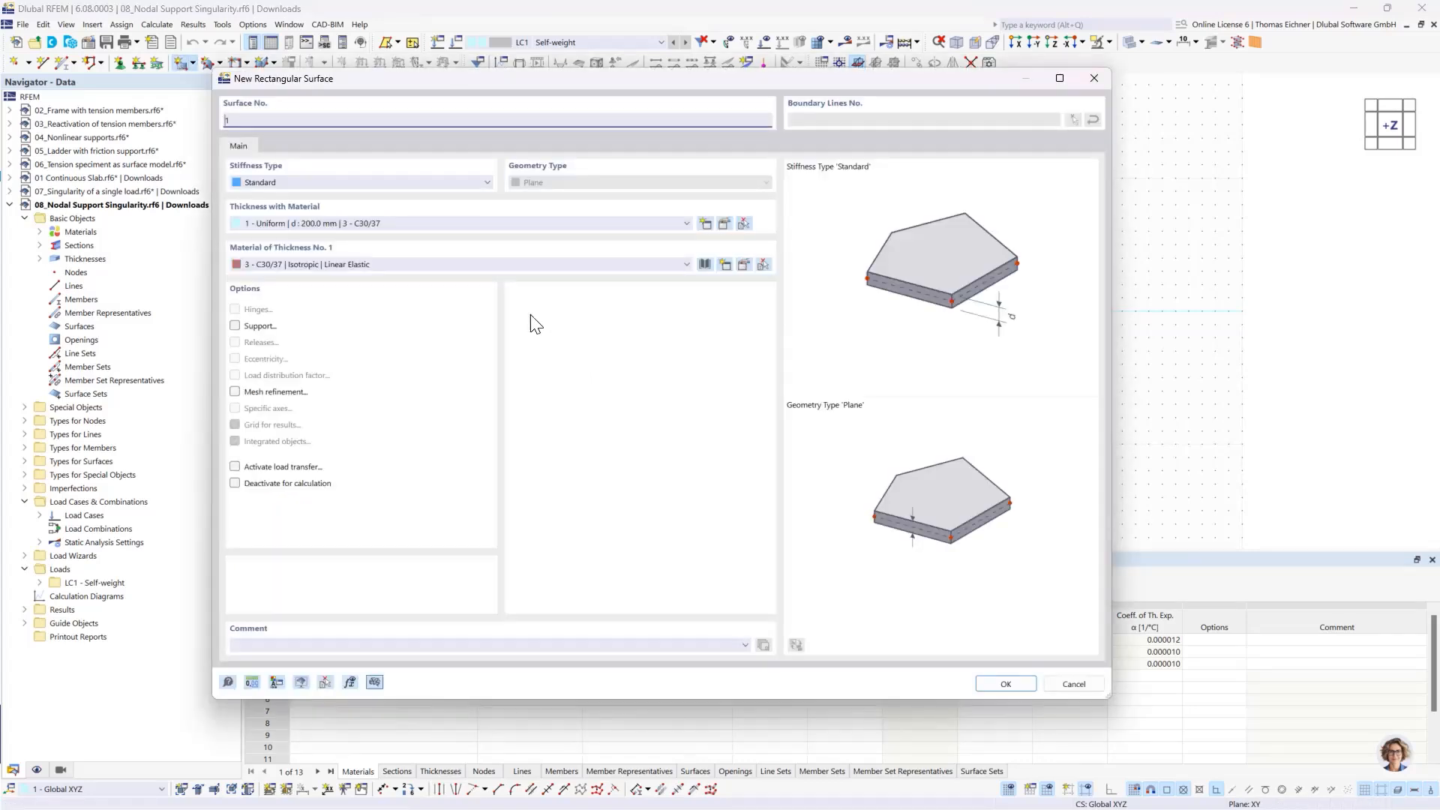
pyautogui.click(392, 219)
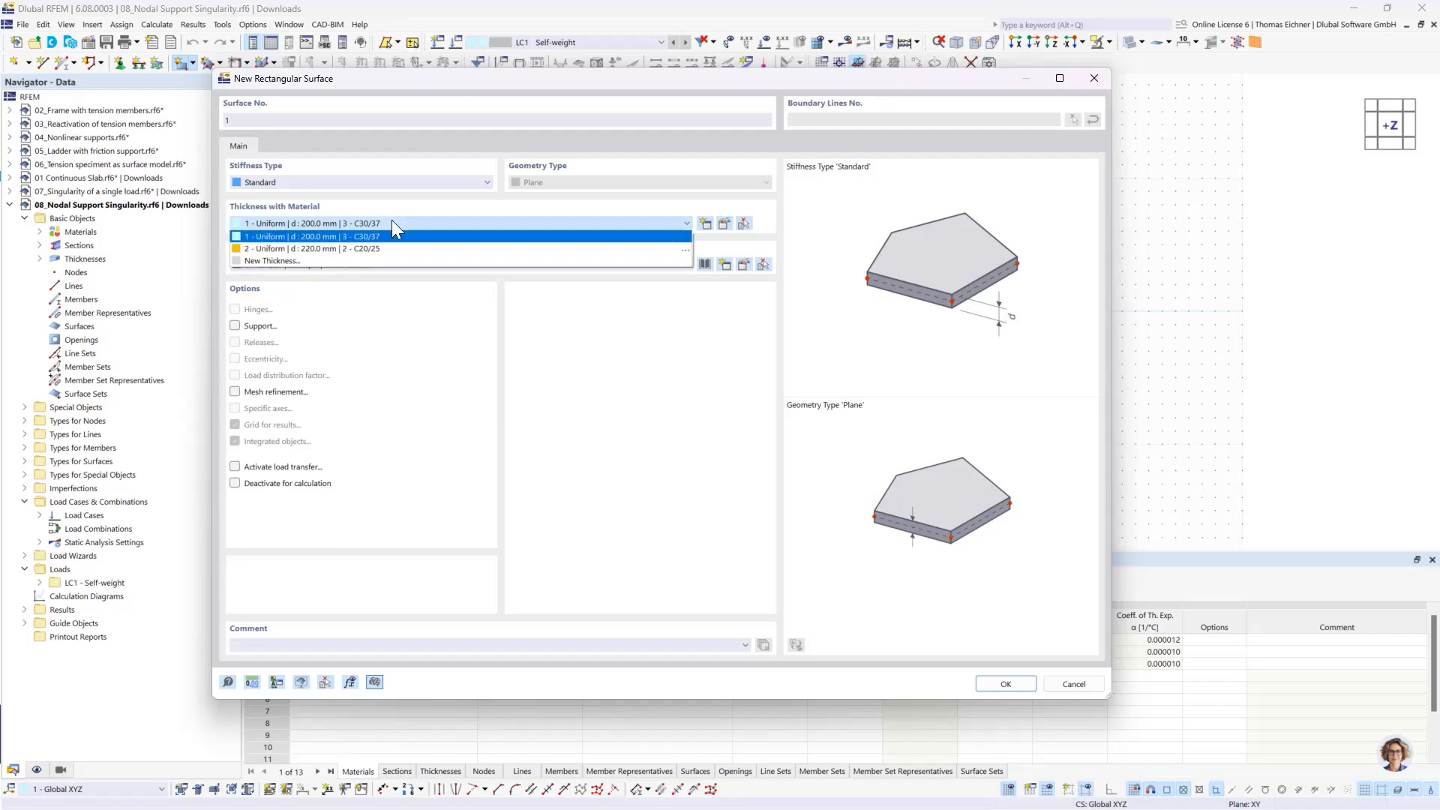
pyautogui.click(332, 260)
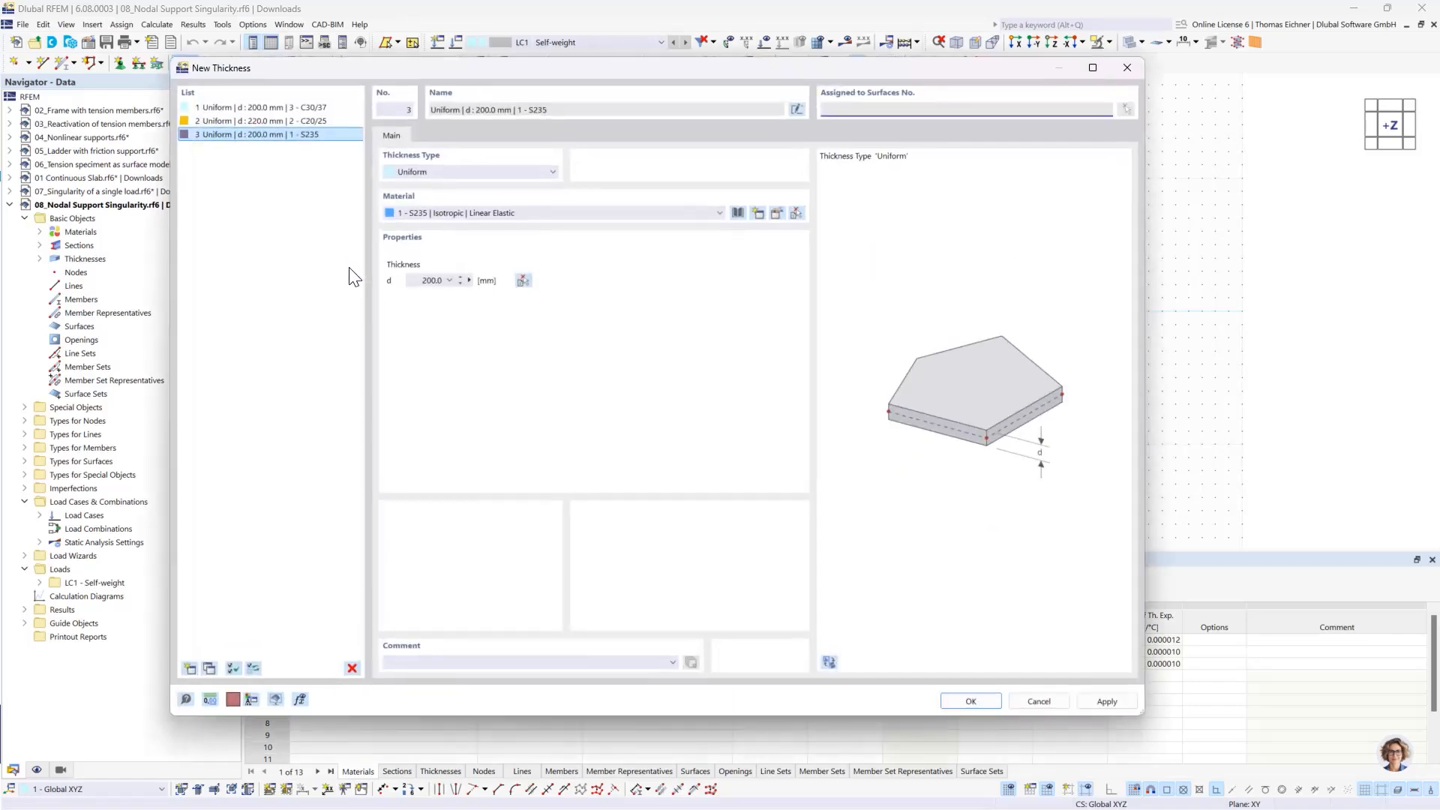
pyautogui.click(428, 281)
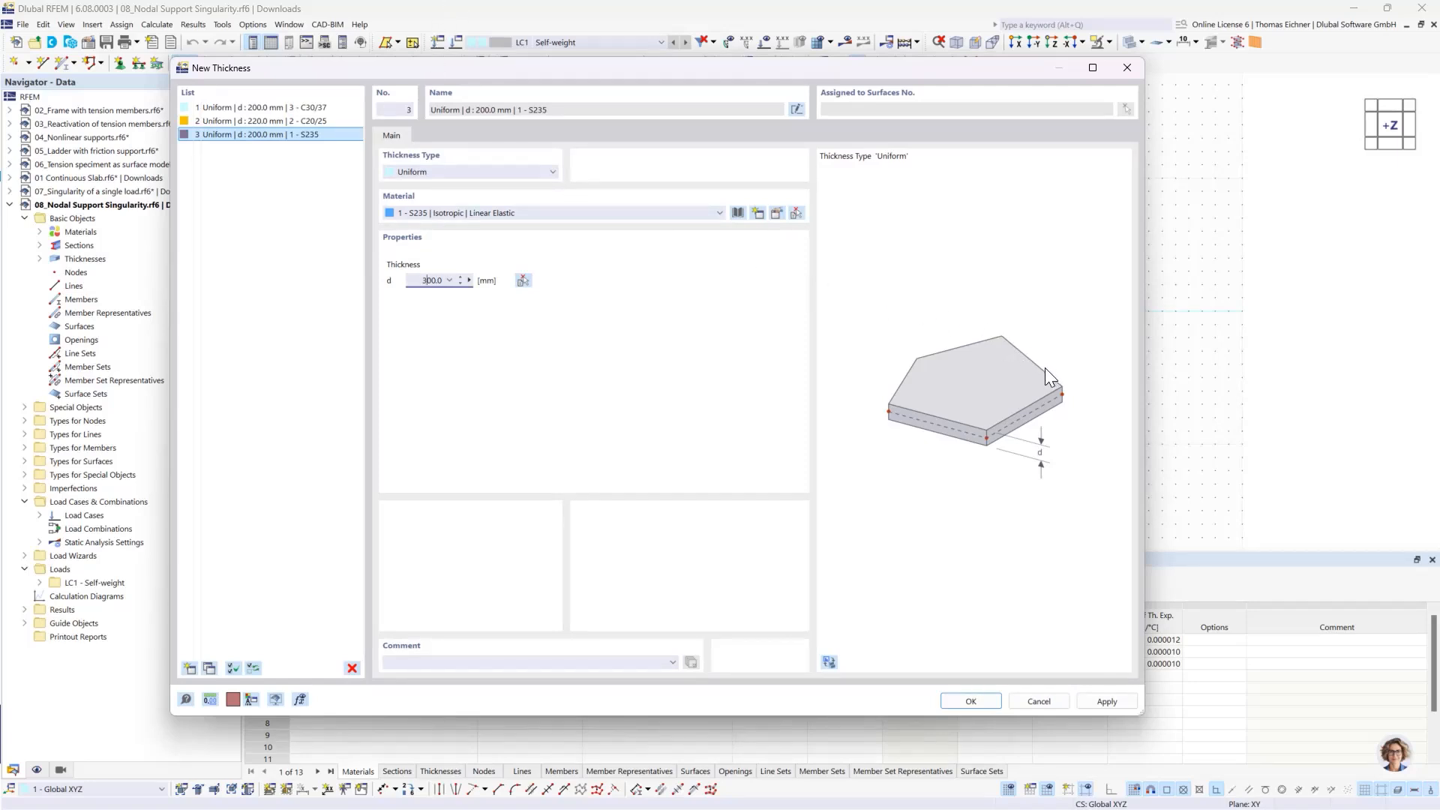
pyautogui.click(954, 701)
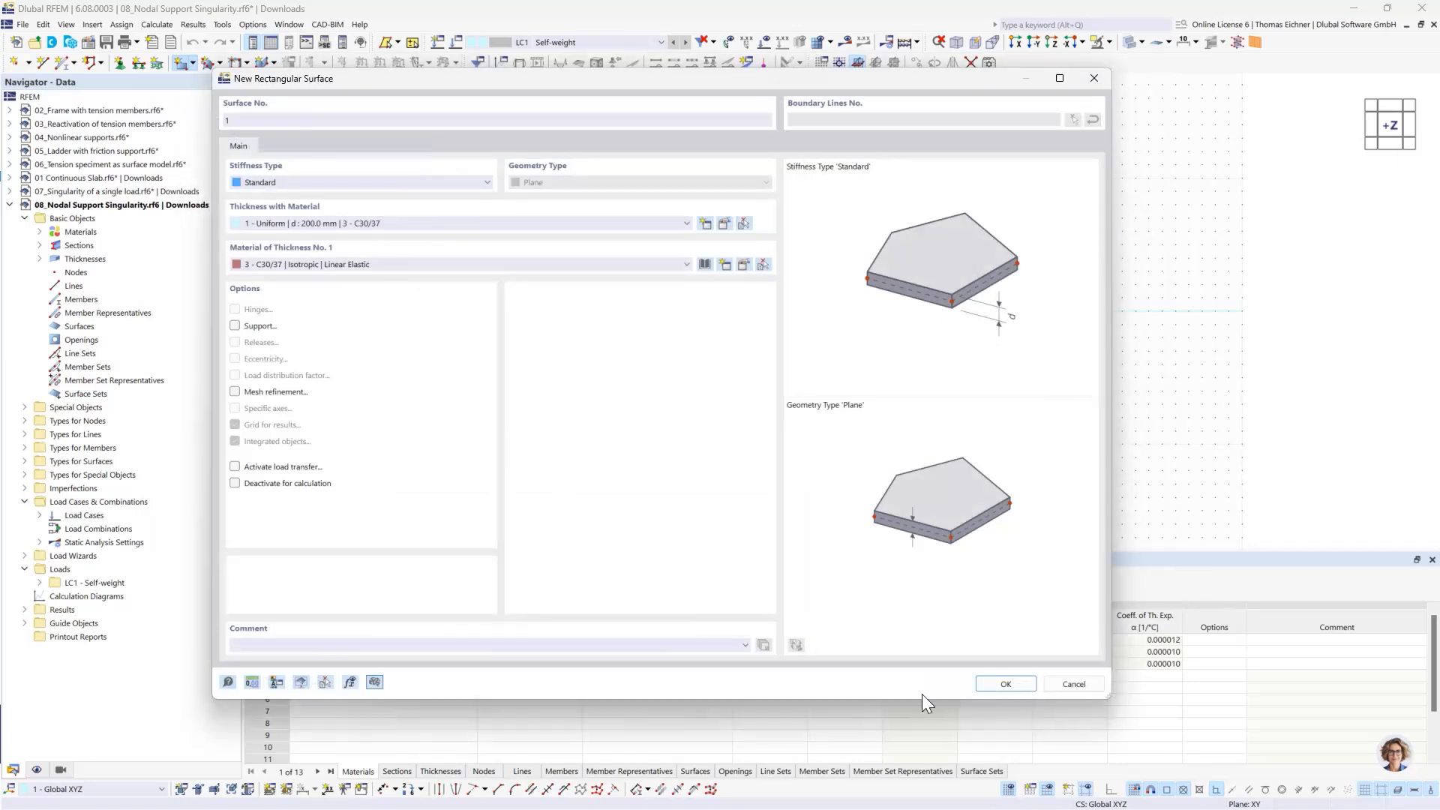
# Step: Set the material of the new thickness to C30/37 and draw the rectangular slab from the origin, about 8 by 4 m
pyautogui.click(367, 261)
pyautogui.click(334, 301)
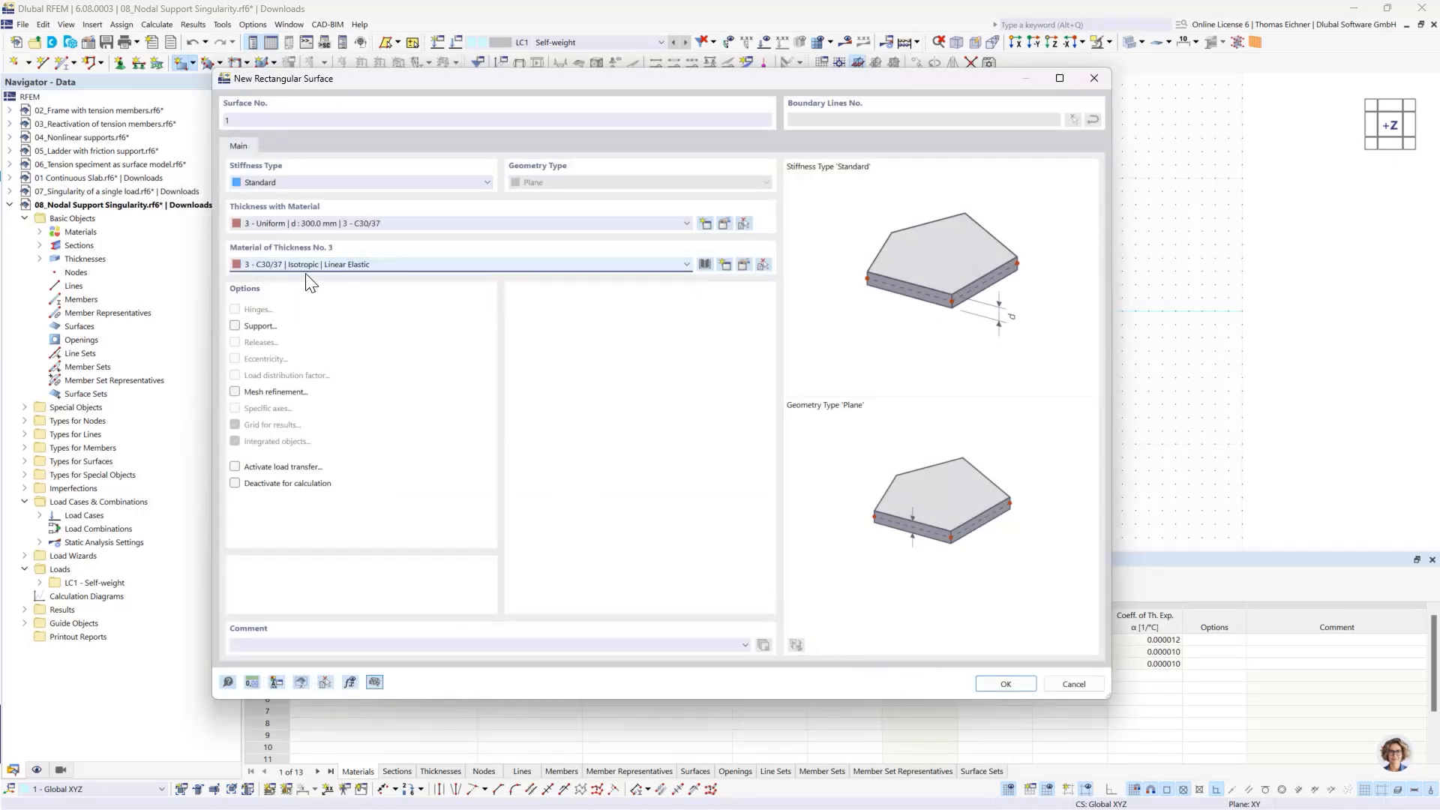
pyautogui.click(1006, 683)
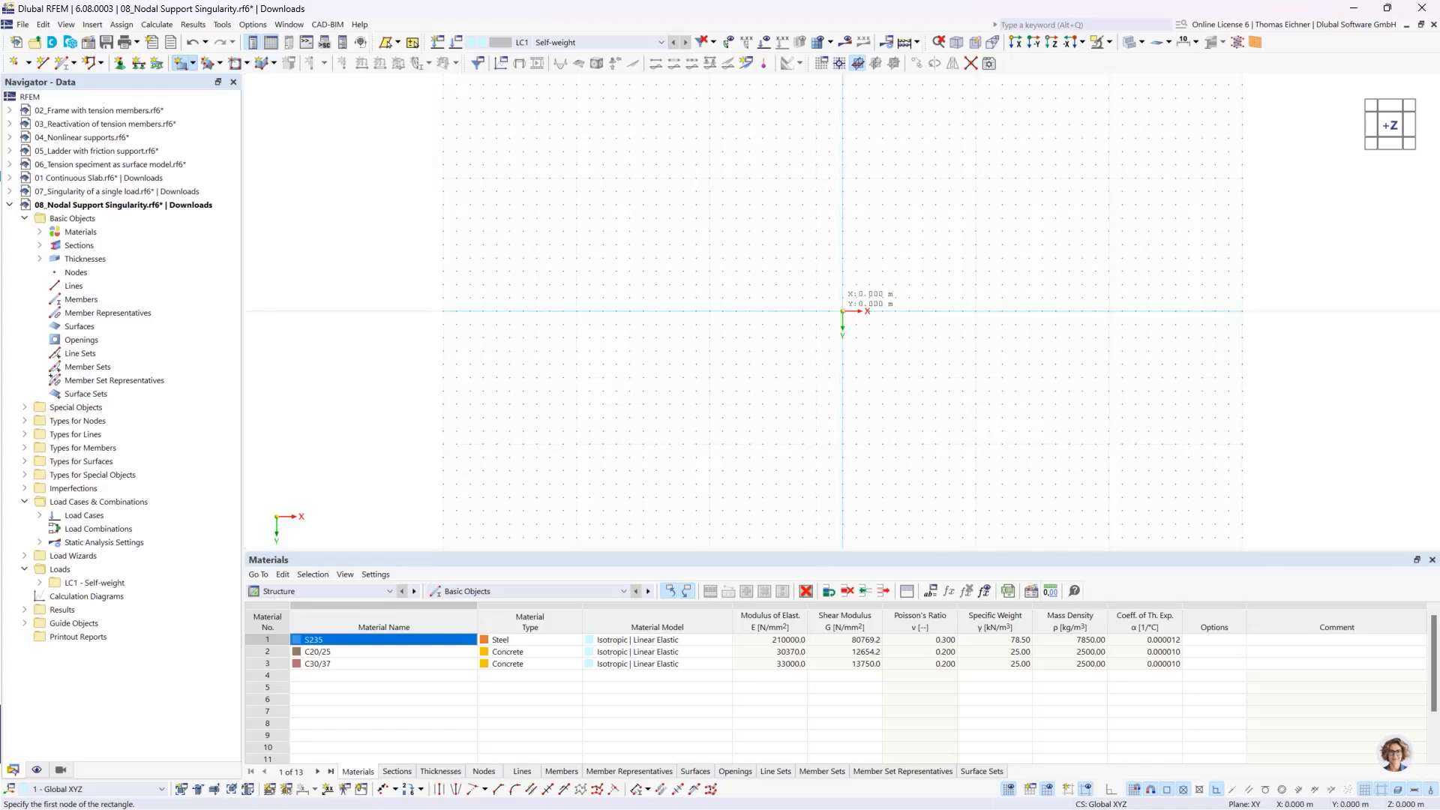
pyautogui.click(842, 310)
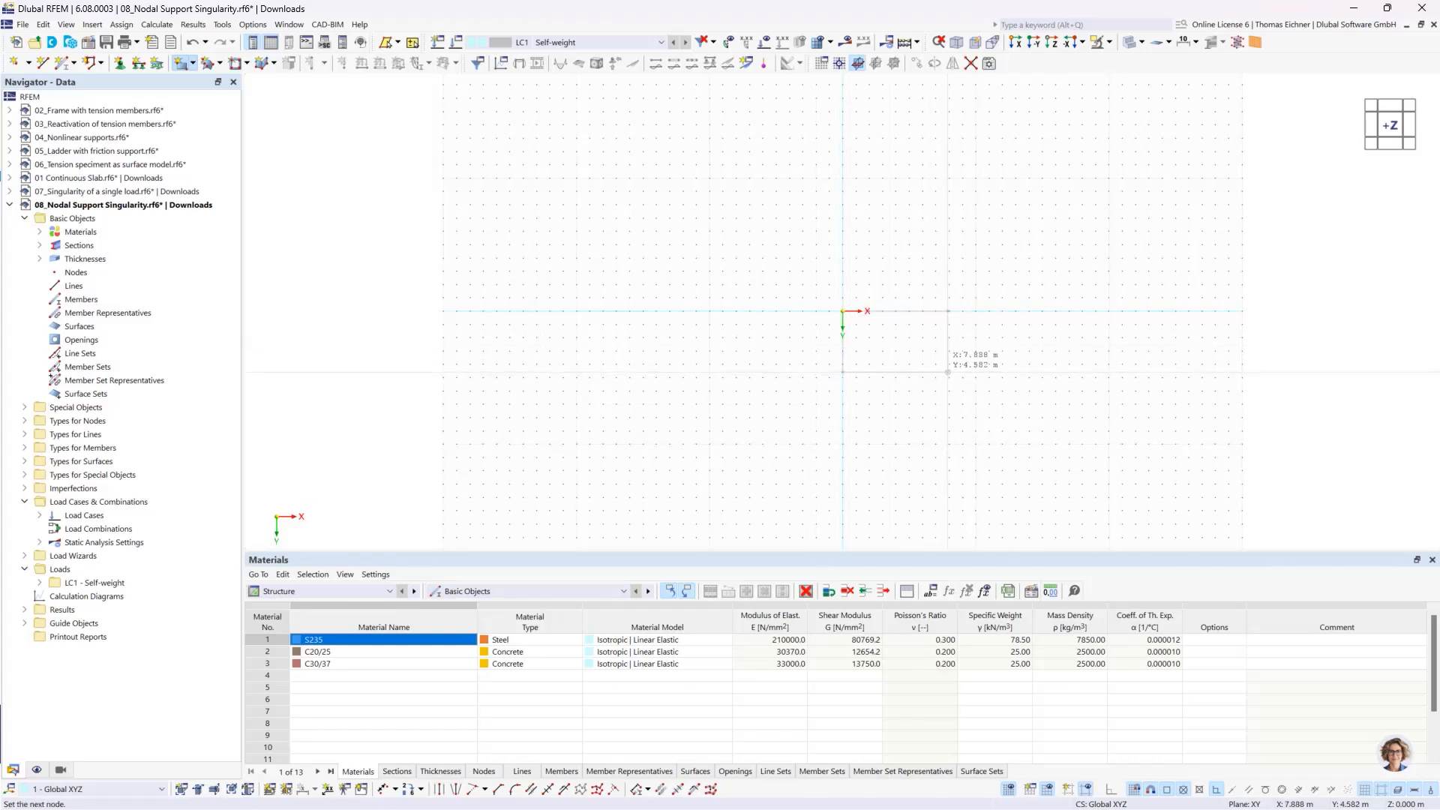
pyautogui.click(948, 363)
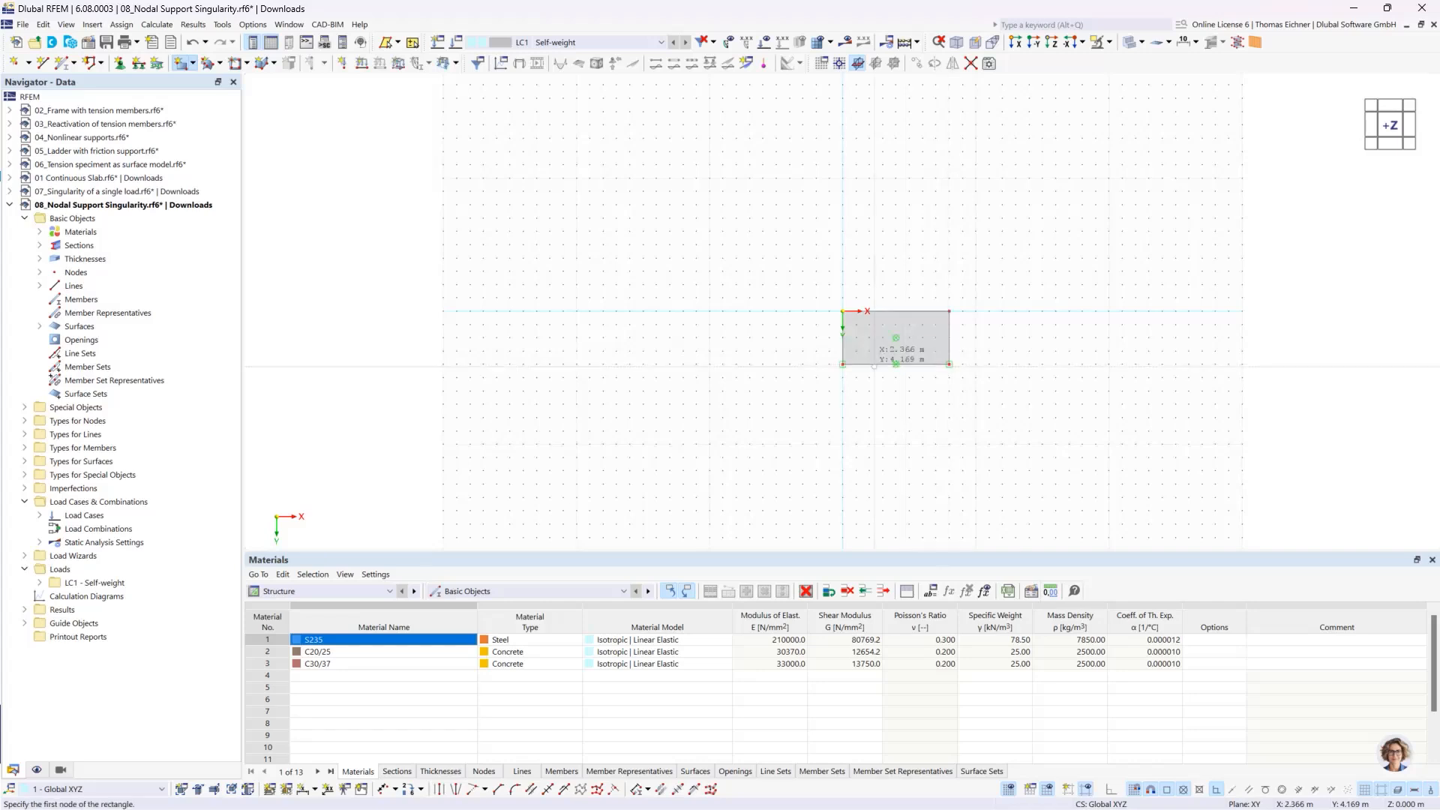
# Step: Place a single node inside the slab at about X 2, Y 2 m
pyautogui.click(15, 62)
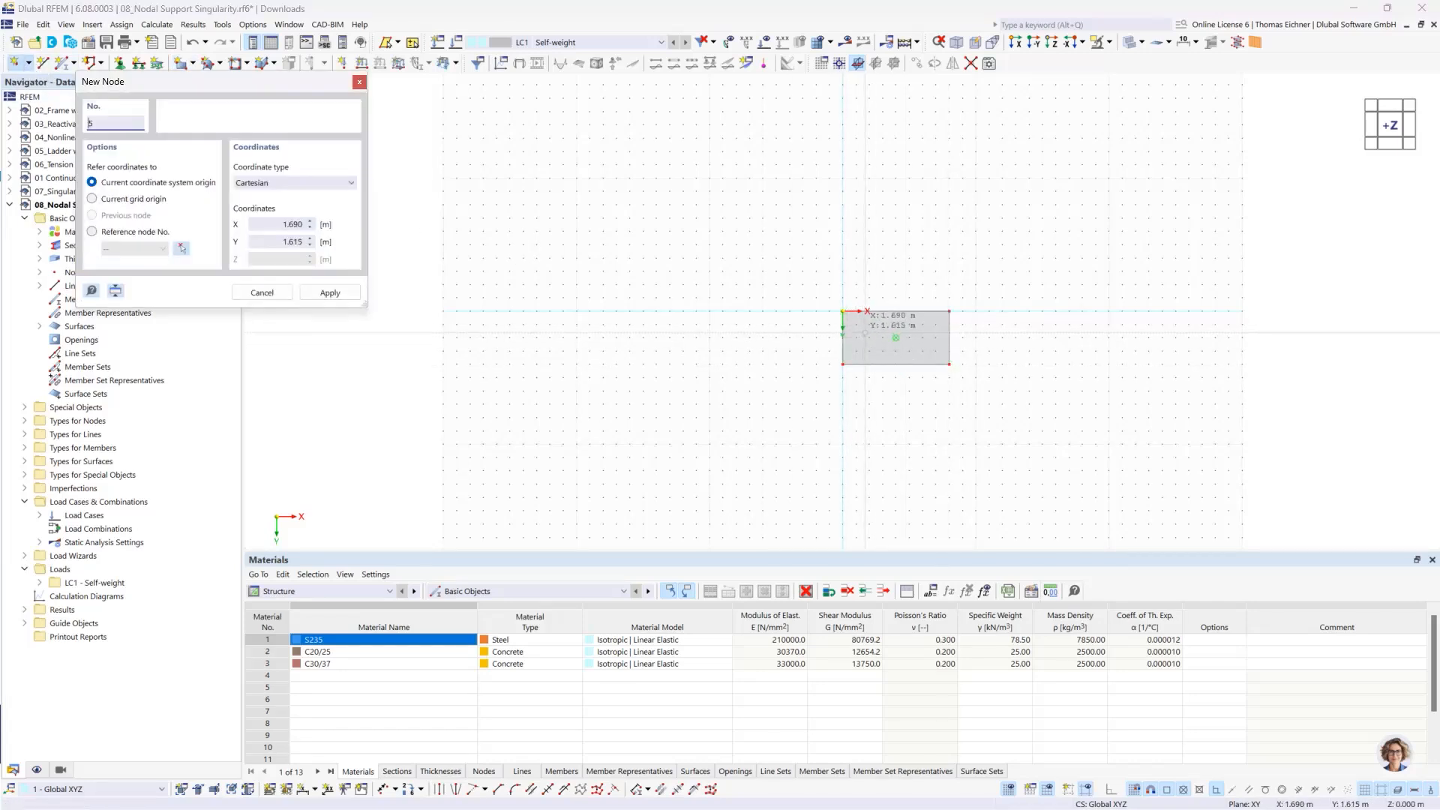
pyautogui.click(816, 351)
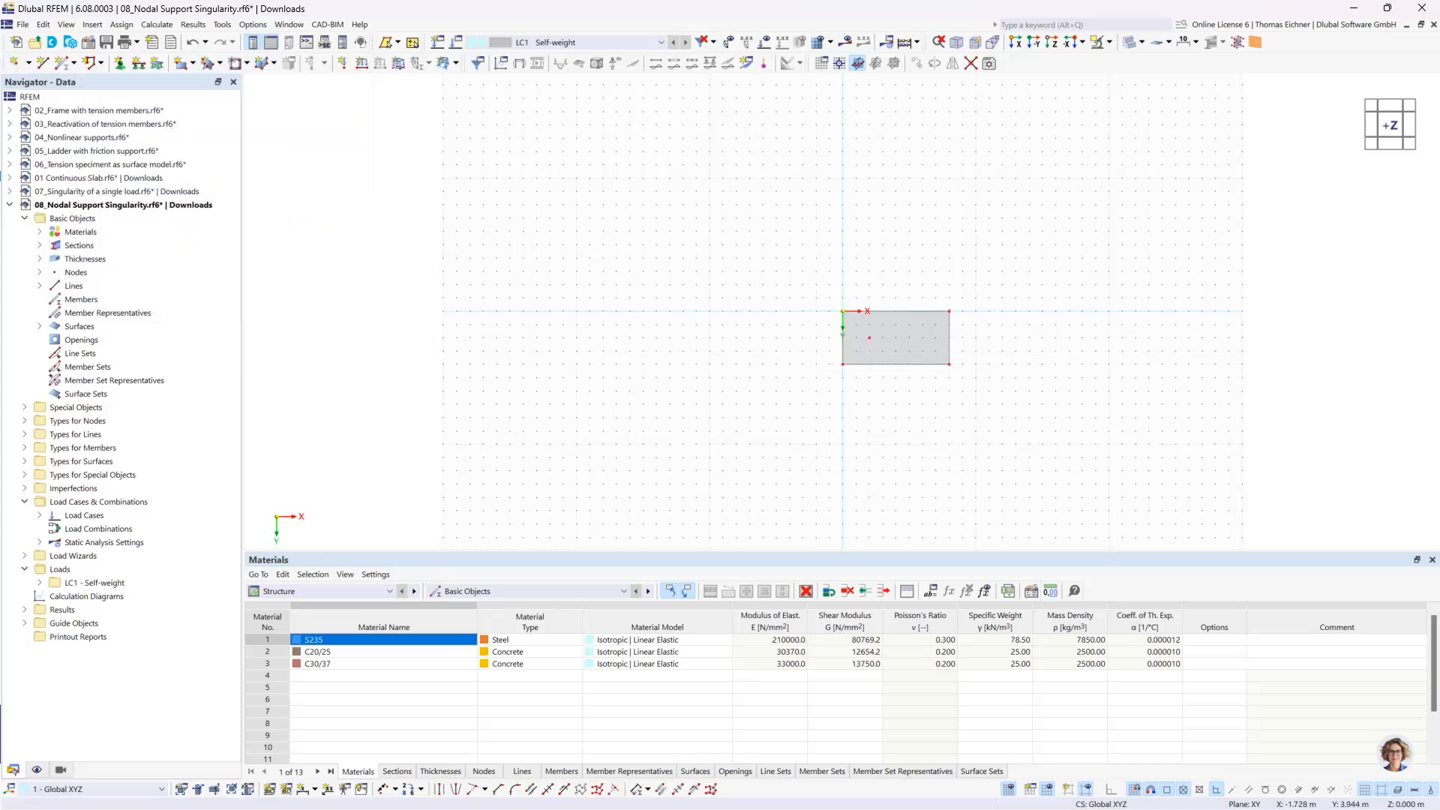
pyautogui.press('Escape')
# Step: Assign a hinged line support to the slab's short edge opposite the origin
pyautogui.click(141, 64)
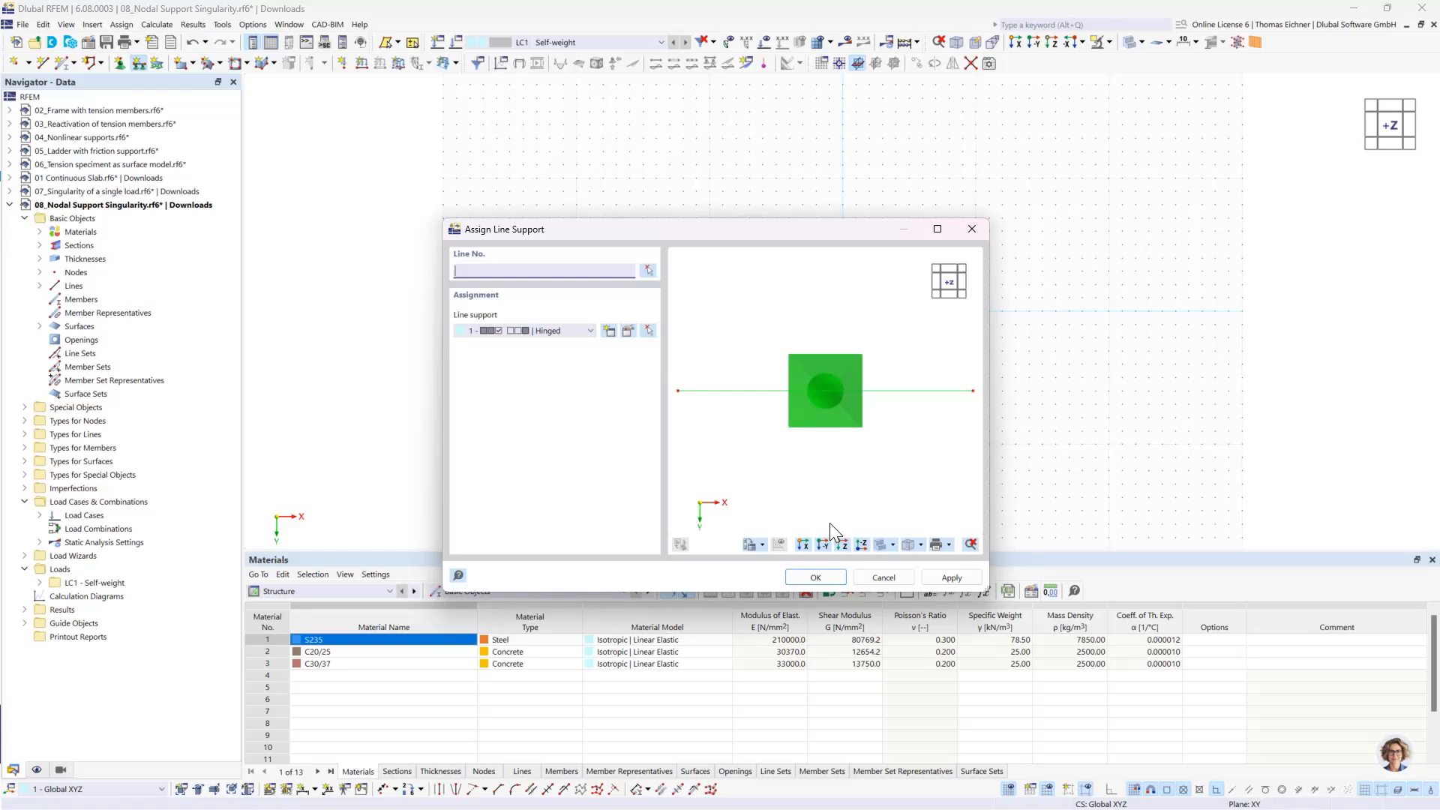
pyautogui.click(820, 573)
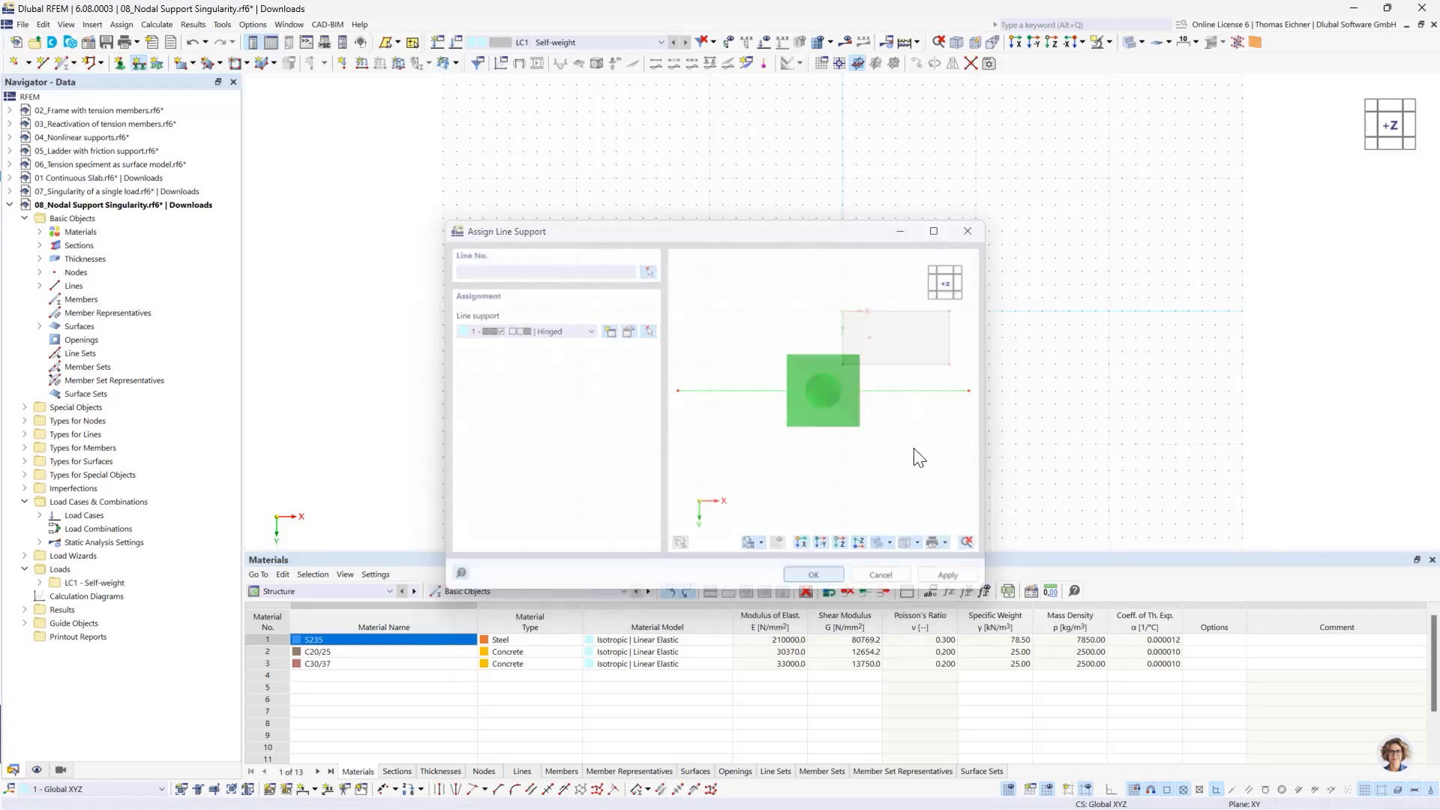
pyautogui.click(948, 345)
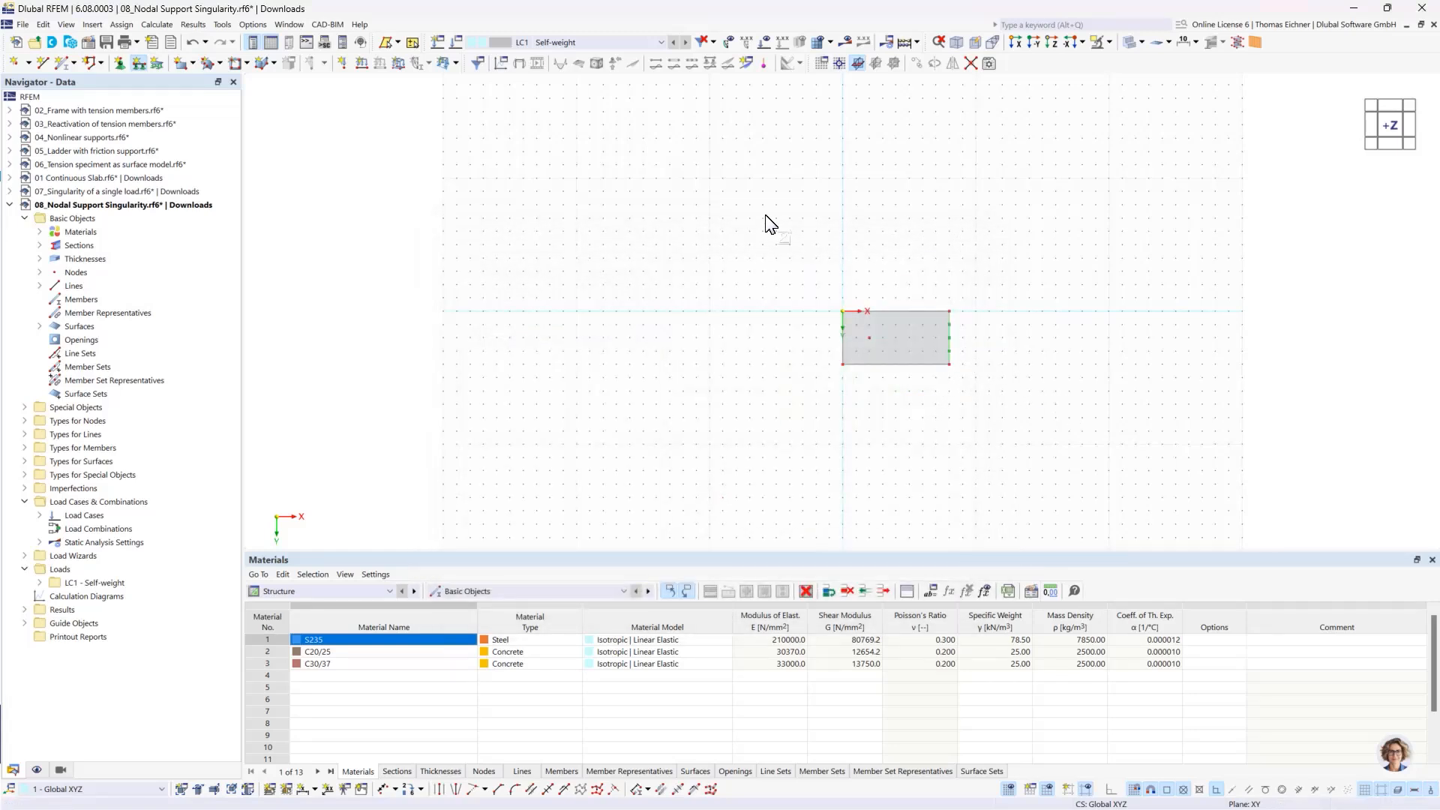
# Step: Assign a hinged nodal support to the node inside the slab
pyautogui.click(123, 69)
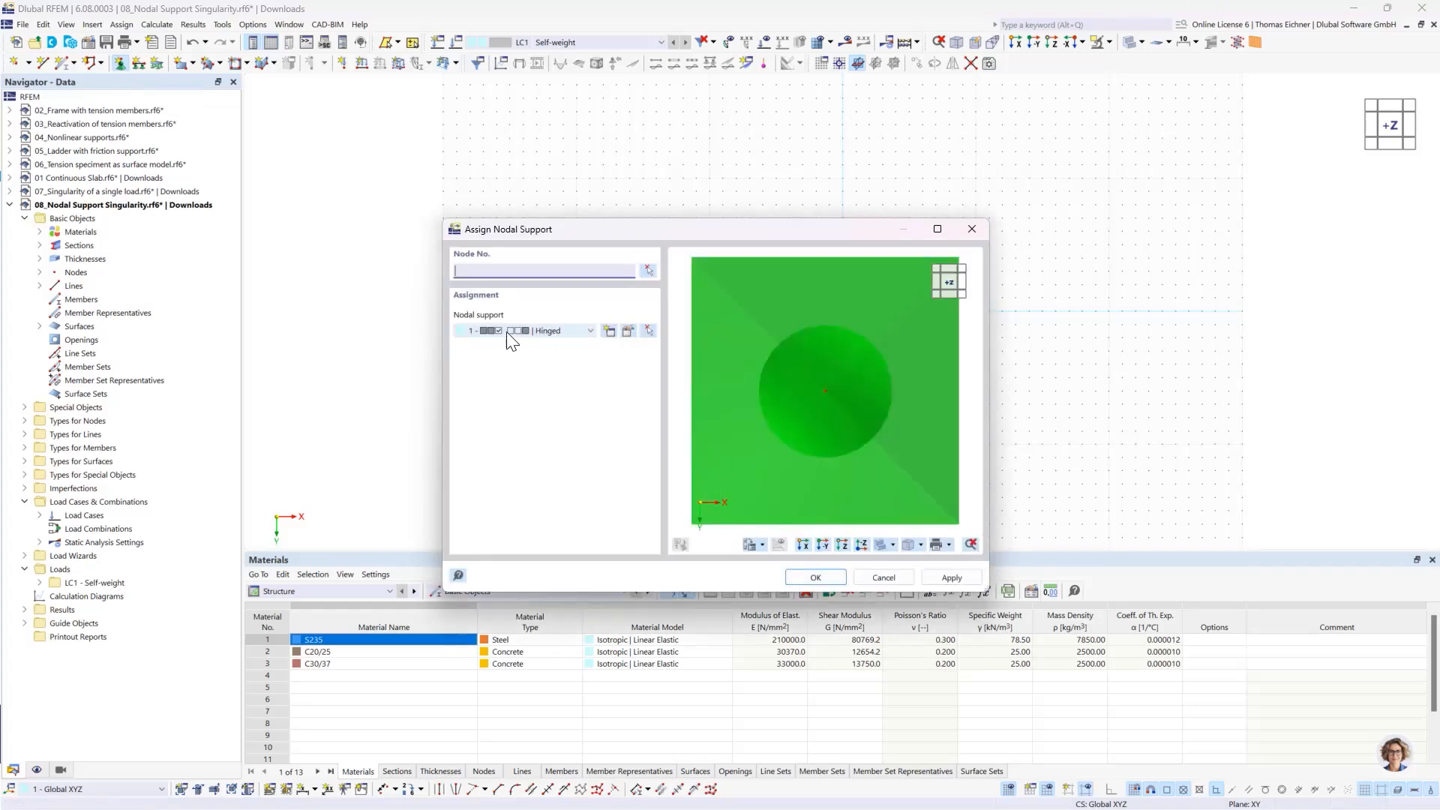
pyautogui.click(815, 578)
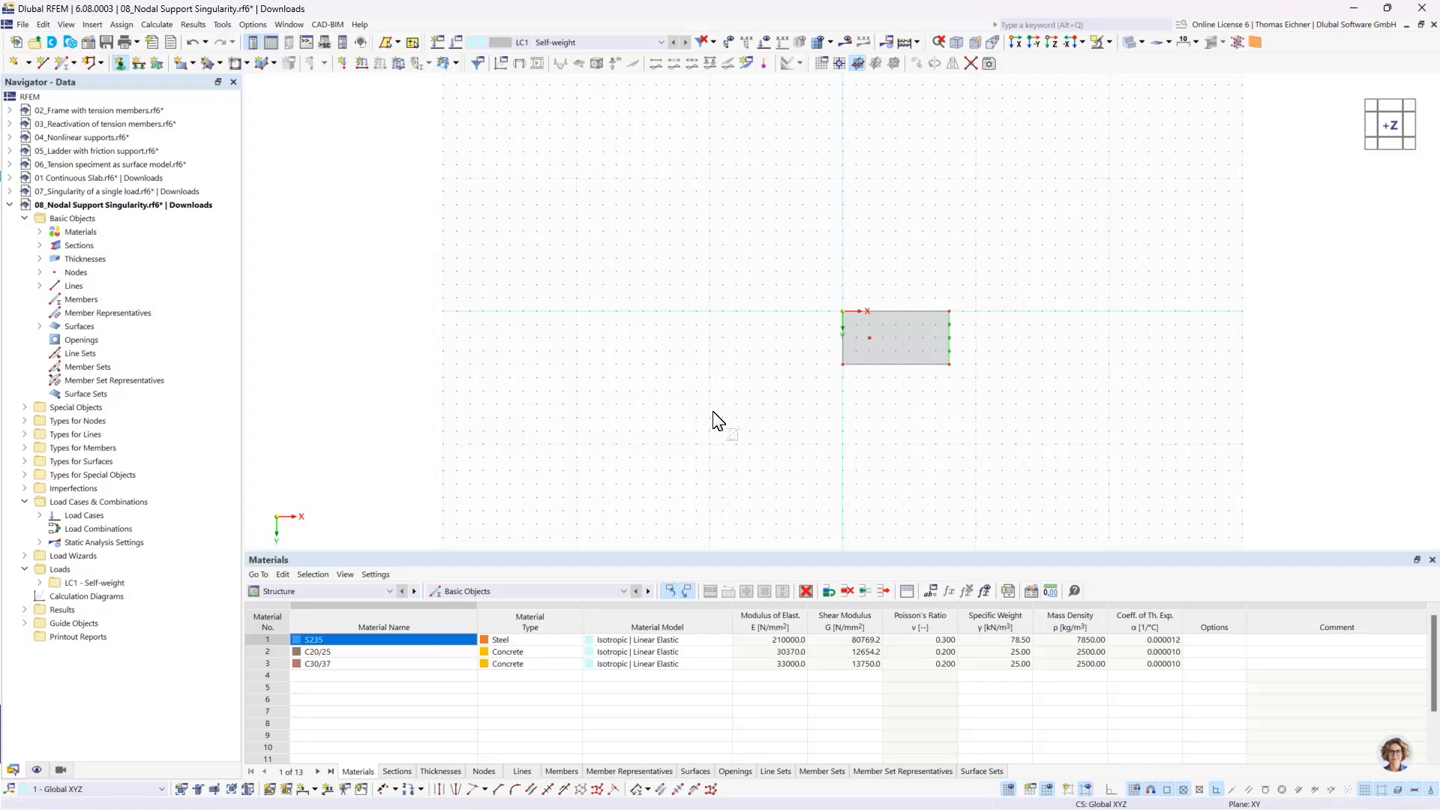
pyautogui.scroll(6, 889, 330)
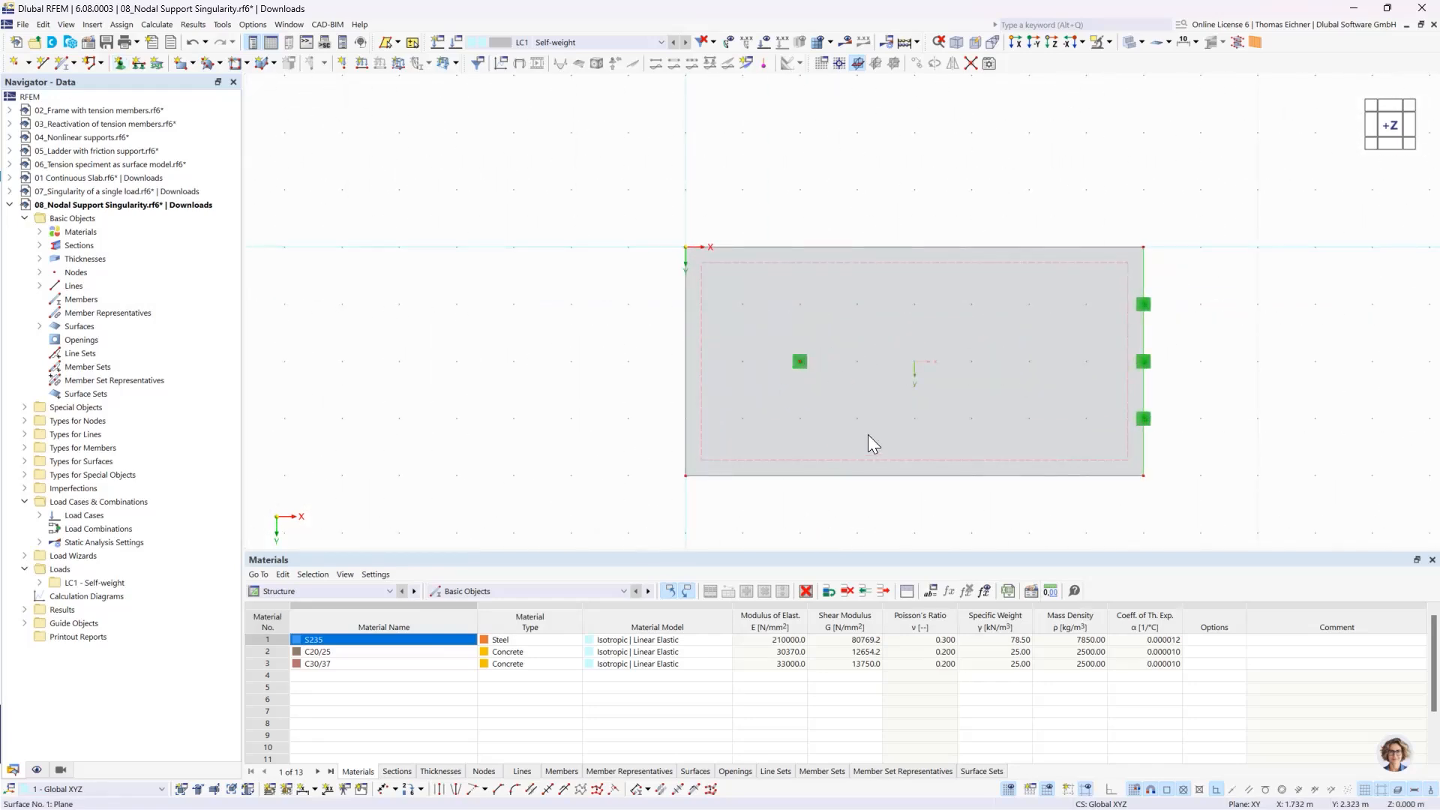
# Step: Enlarge the display size of the line support and nodal support symbols
pyautogui.rightClick(1147, 365)
pyautogui.moveTo(1227, 492); pyautogui.dragTo(1284, 492)
pyautogui.click(803, 361)
pyautogui.rightClick(804, 362)
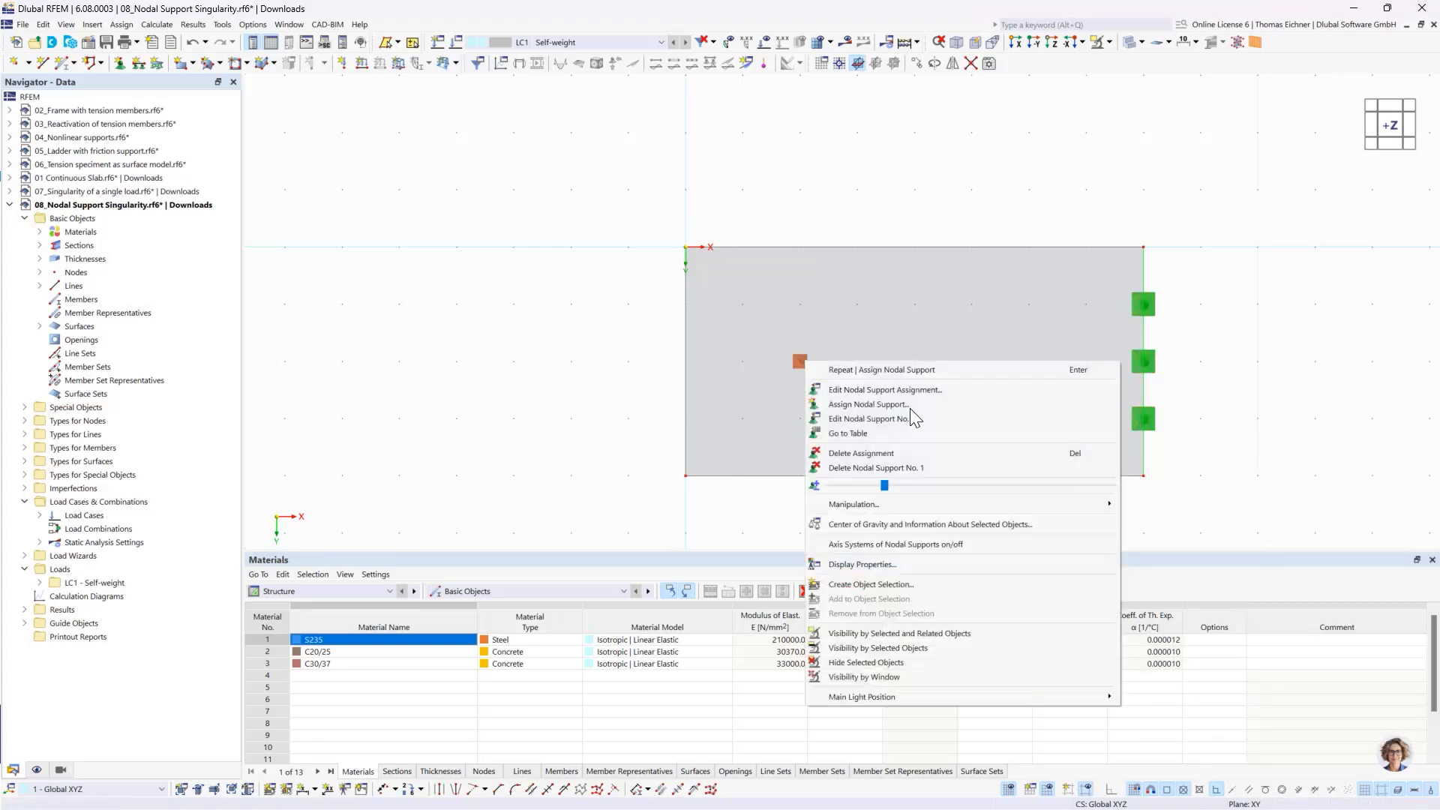
pyautogui.moveTo(892, 486); pyautogui.dragTo(959, 487)
pyautogui.press('Escape')
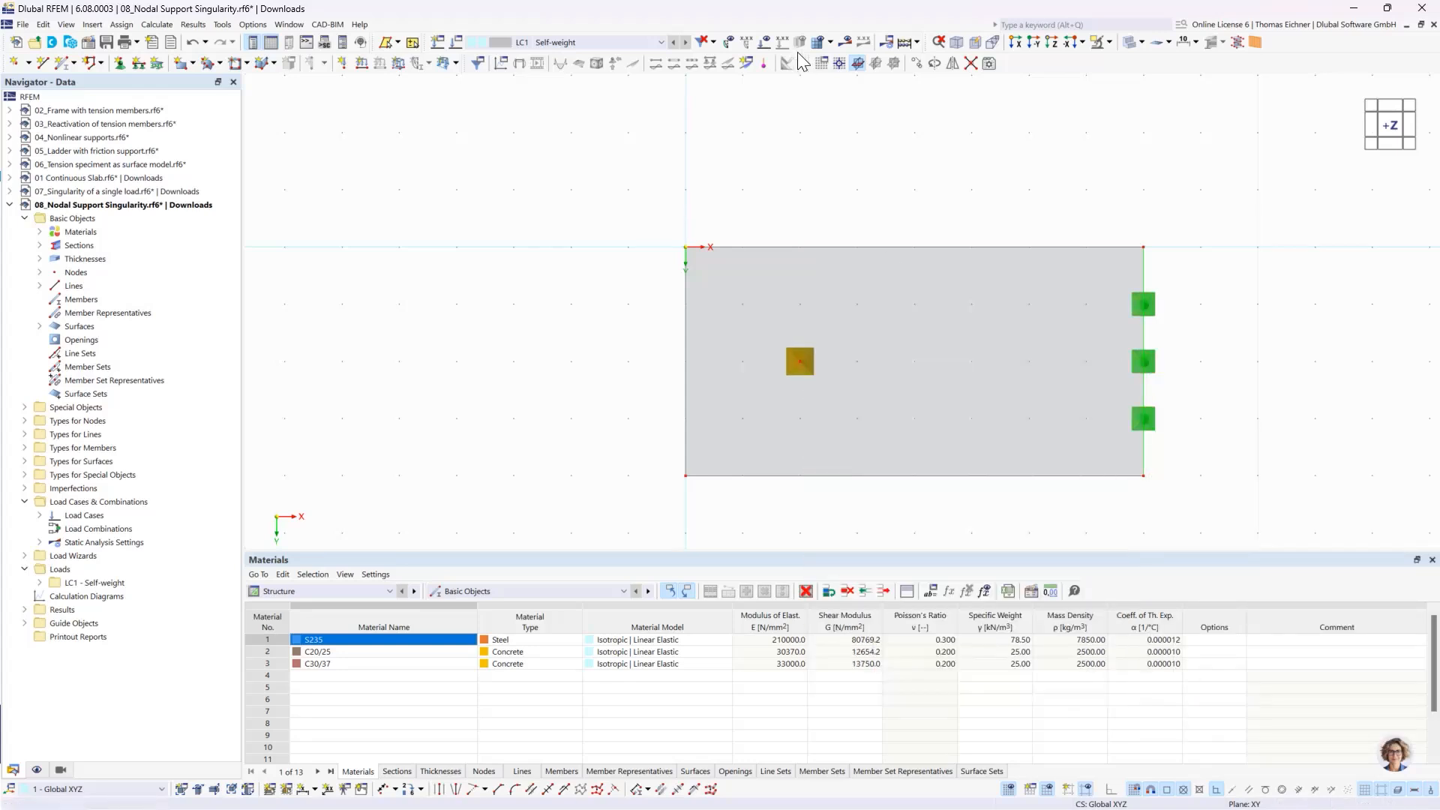
# Step: Apply a uniform surface load of 10 kN/m² in the global Z direction to the slab in LC1
pyautogui.scroll(-2, 795, 197)
pyautogui.scroll(-5, 724, 143)
pyautogui.moveTo(989, 148); pyautogui.dragTo(705, 225, button='middle')
pyautogui.click(398, 64)
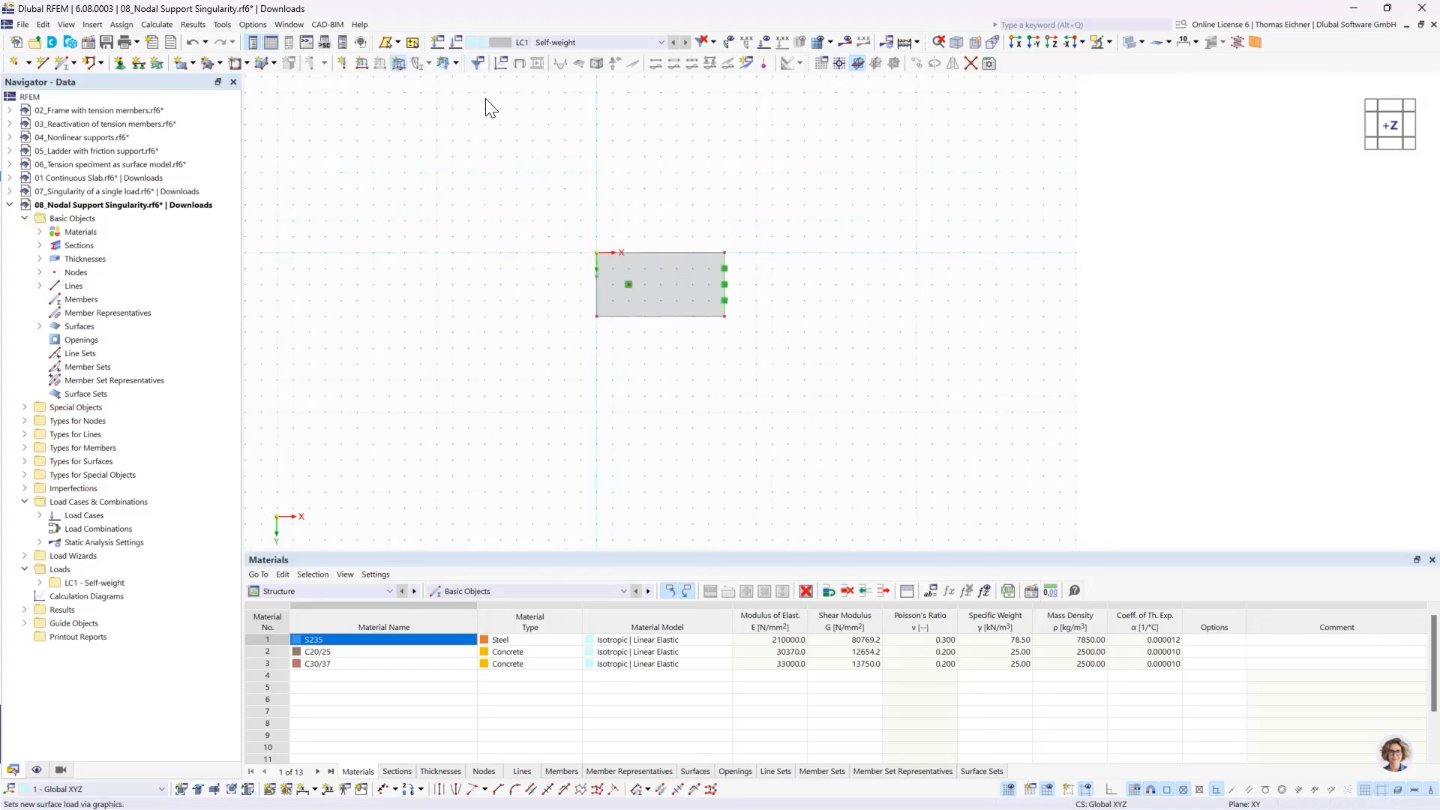
pyautogui.click(592, 249)
pyautogui.write('10')
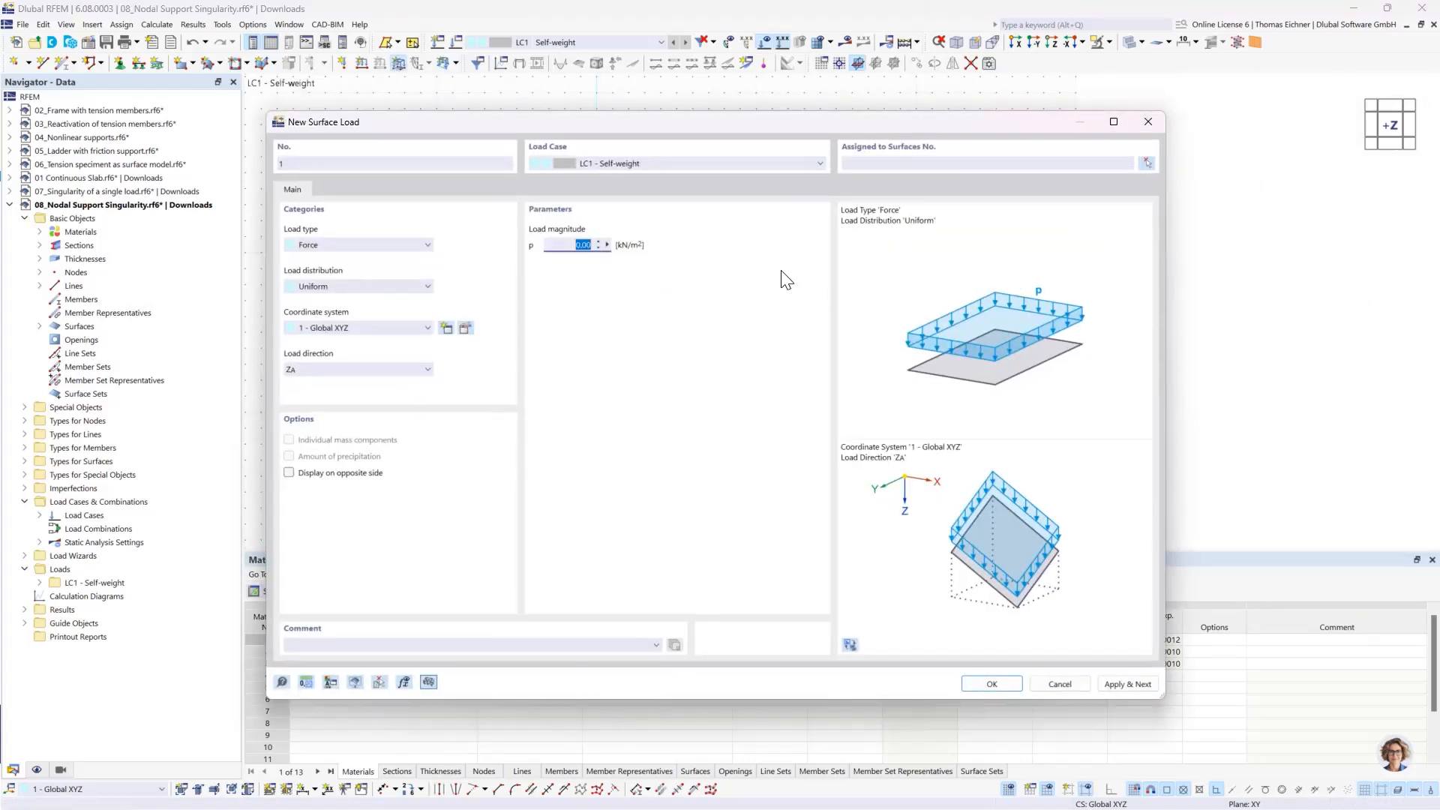
pyautogui.click(1005, 687)
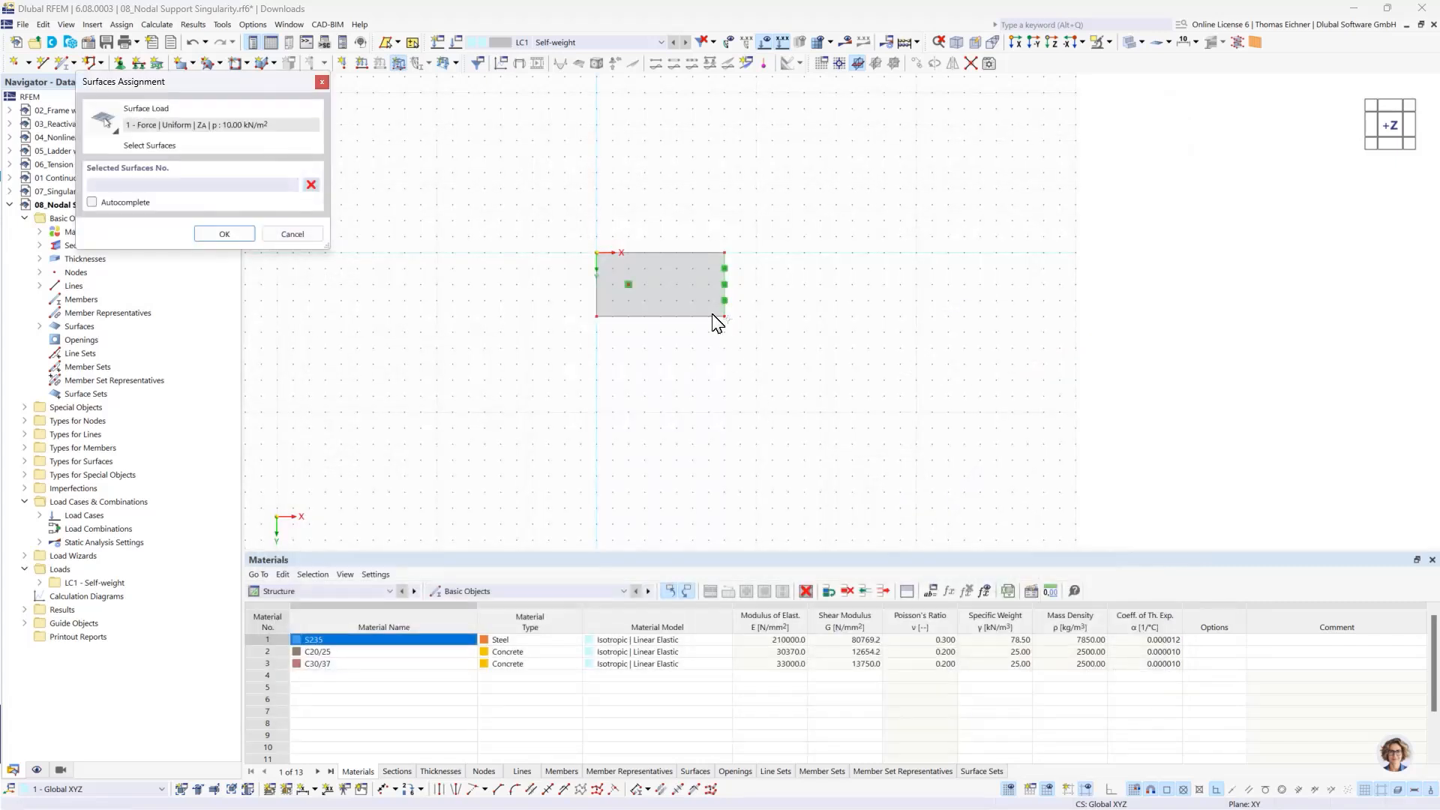
pyautogui.click(222, 235)
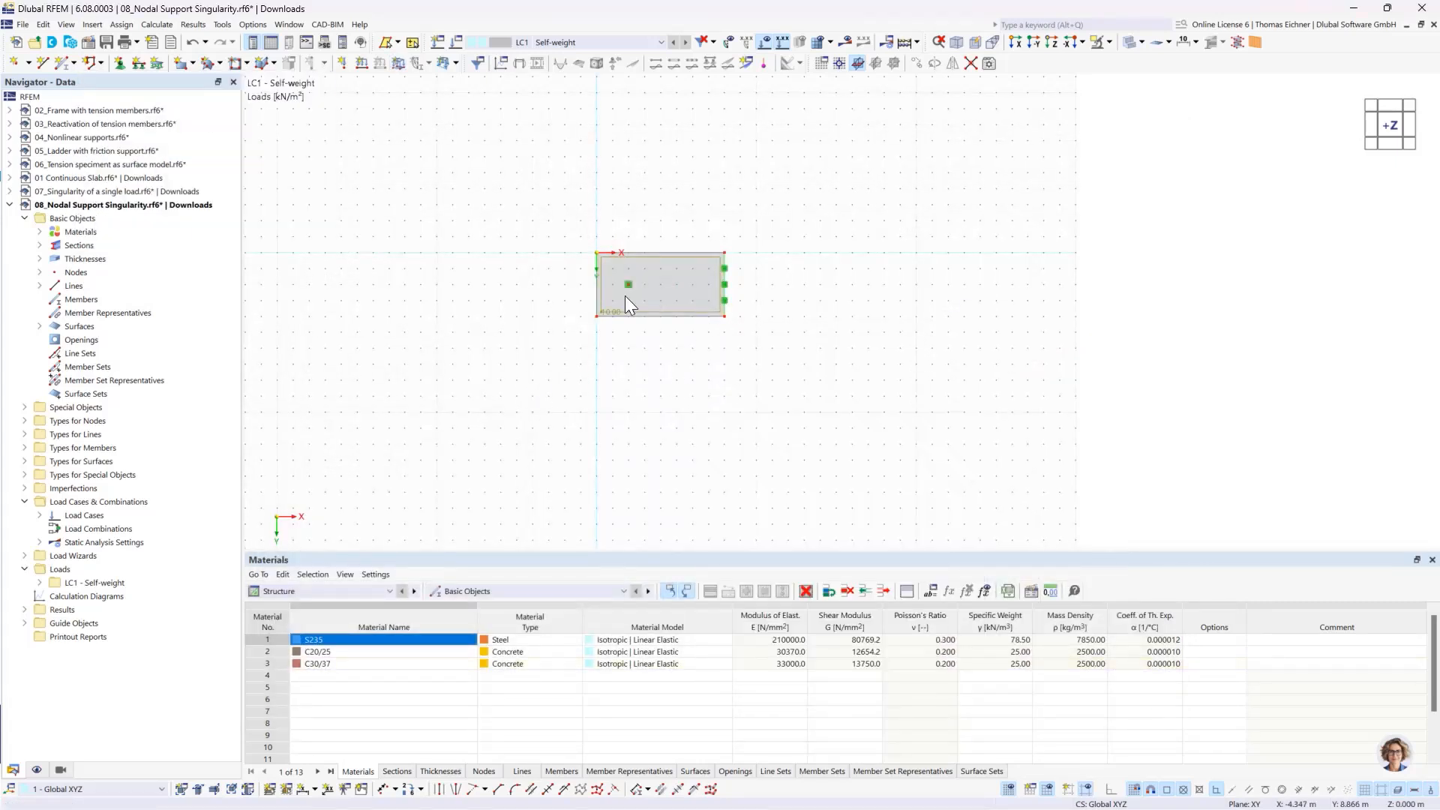
# Step: Copy the whole slab with its supports and load three times at 10 m displacement in X
pyautogui.moveTo(526, 394); pyautogui.dragTo(846, 196)
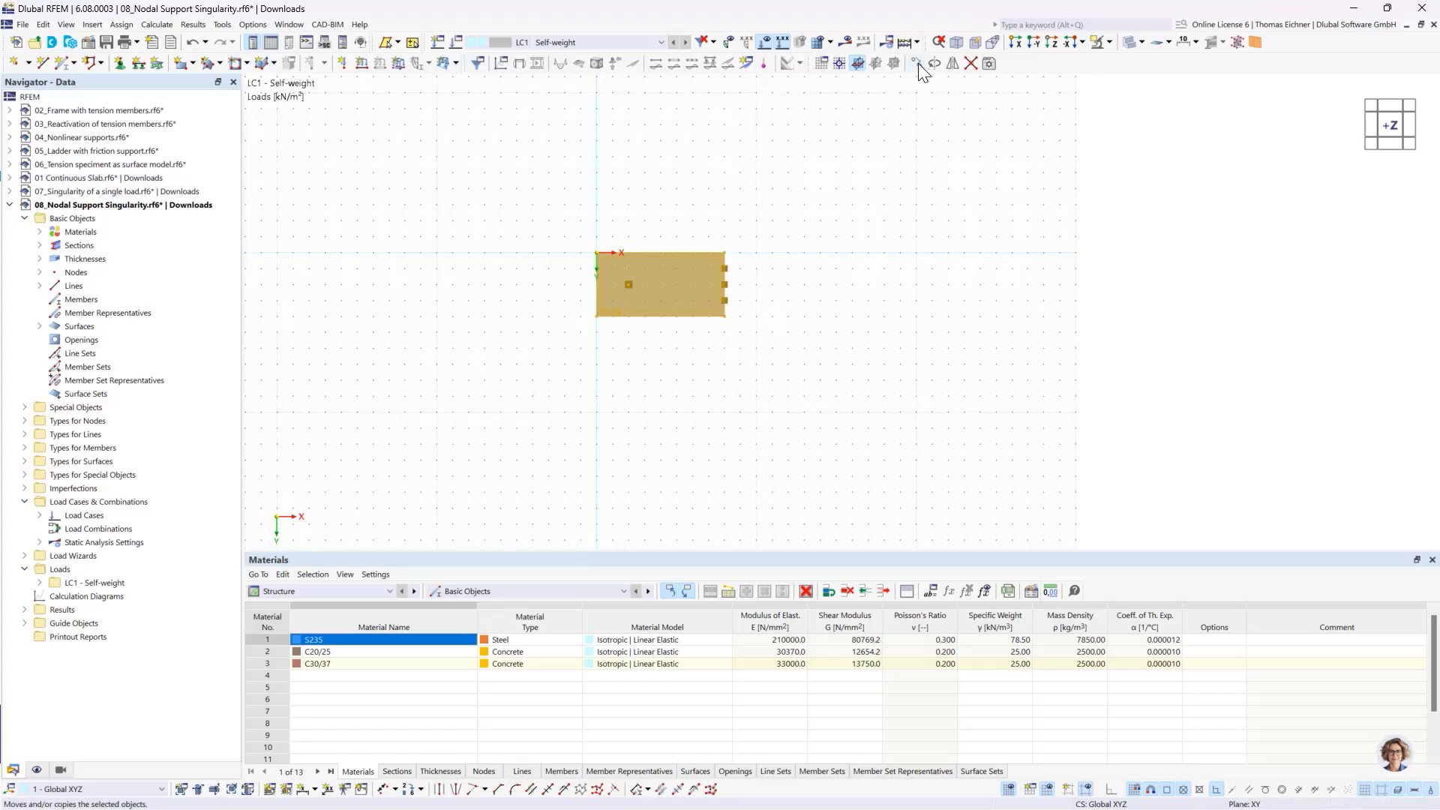
pyautogui.click(918, 63)
pyautogui.click(504, 289)
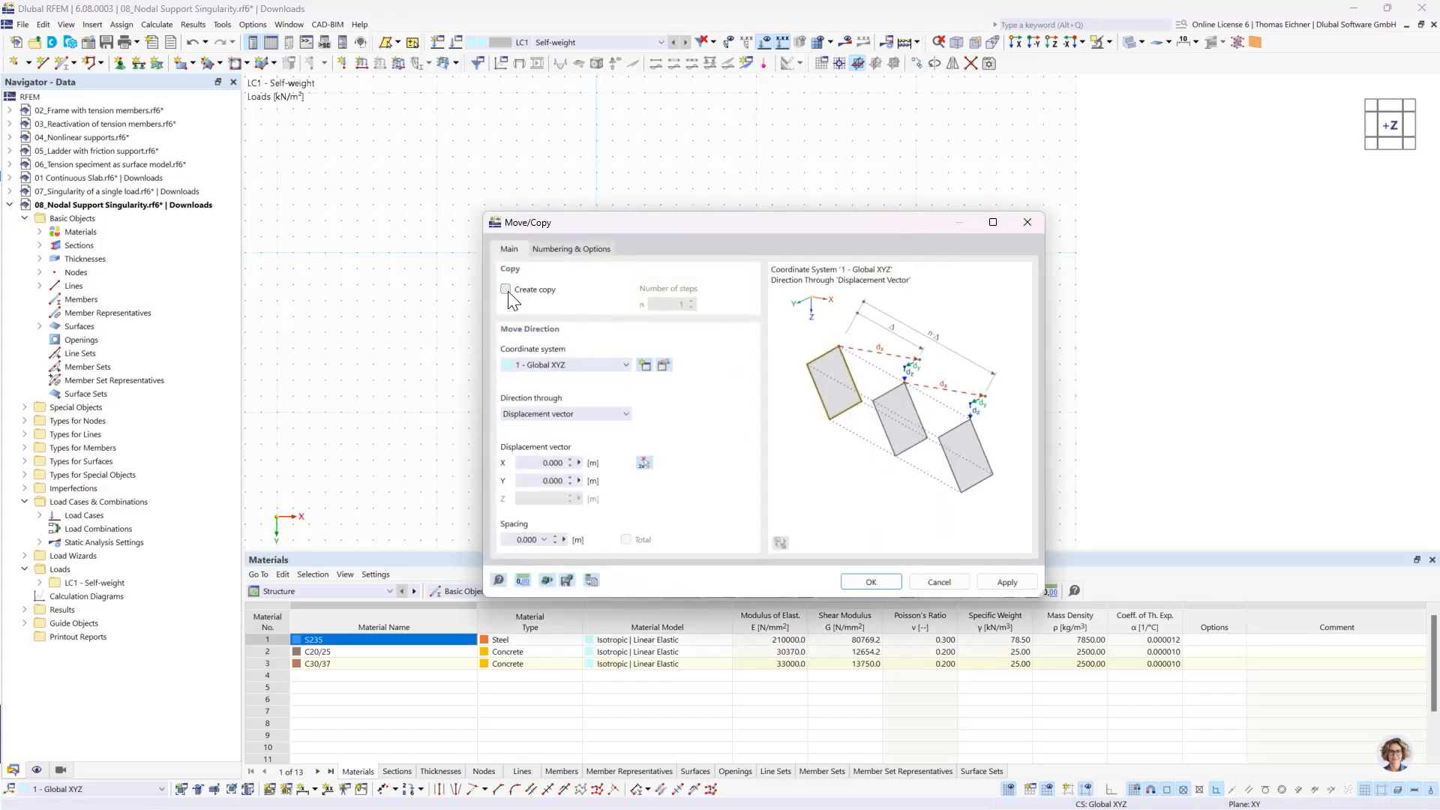
pyautogui.doubleClick(675, 304)
pyautogui.write('3')
pyautogui.doubleClick(555, 462)
pyautogui.write('10')
pyautogui.click(866, 582)
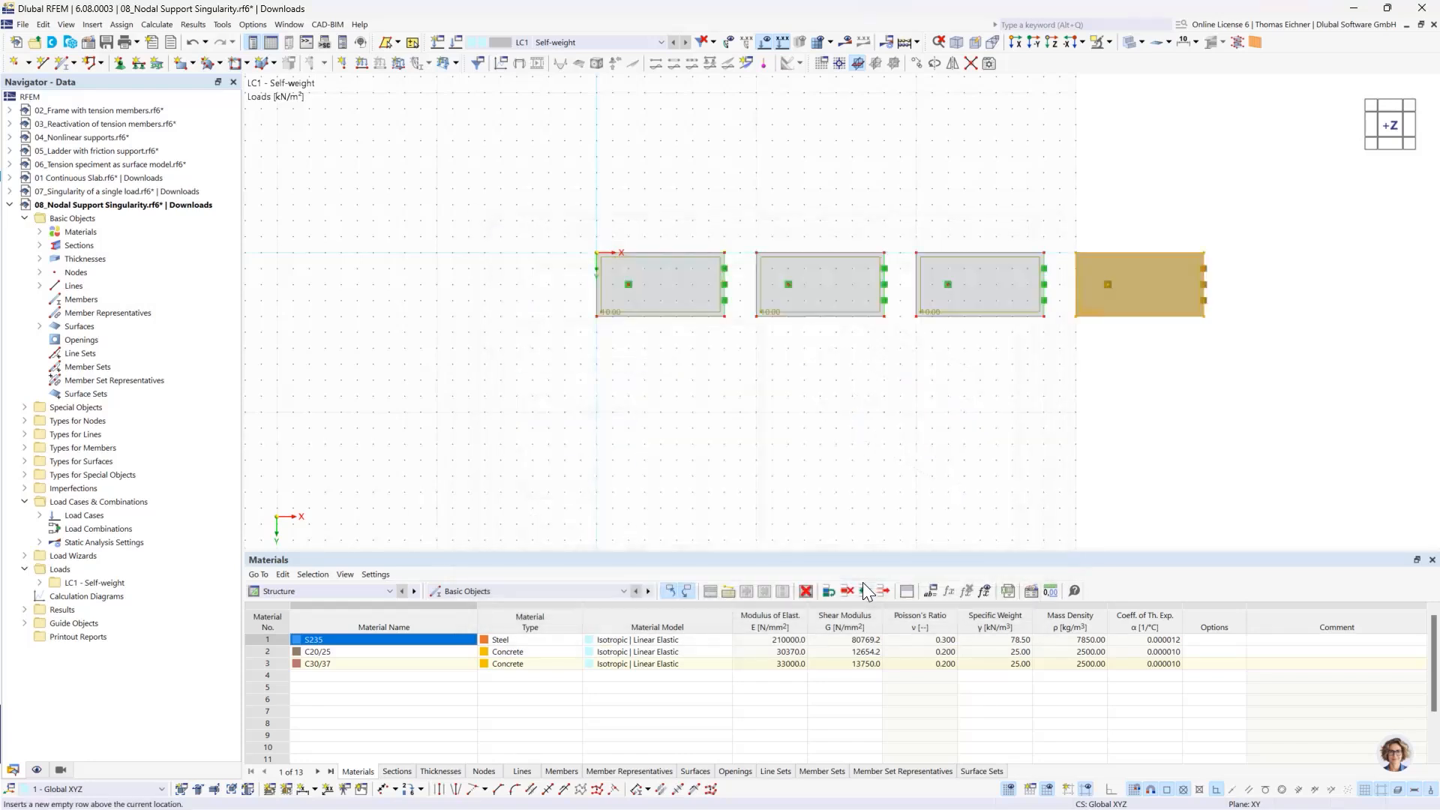
pyautogui.moveTo(946, 395); pyautogui.dragTo(802, 446, button='middle')
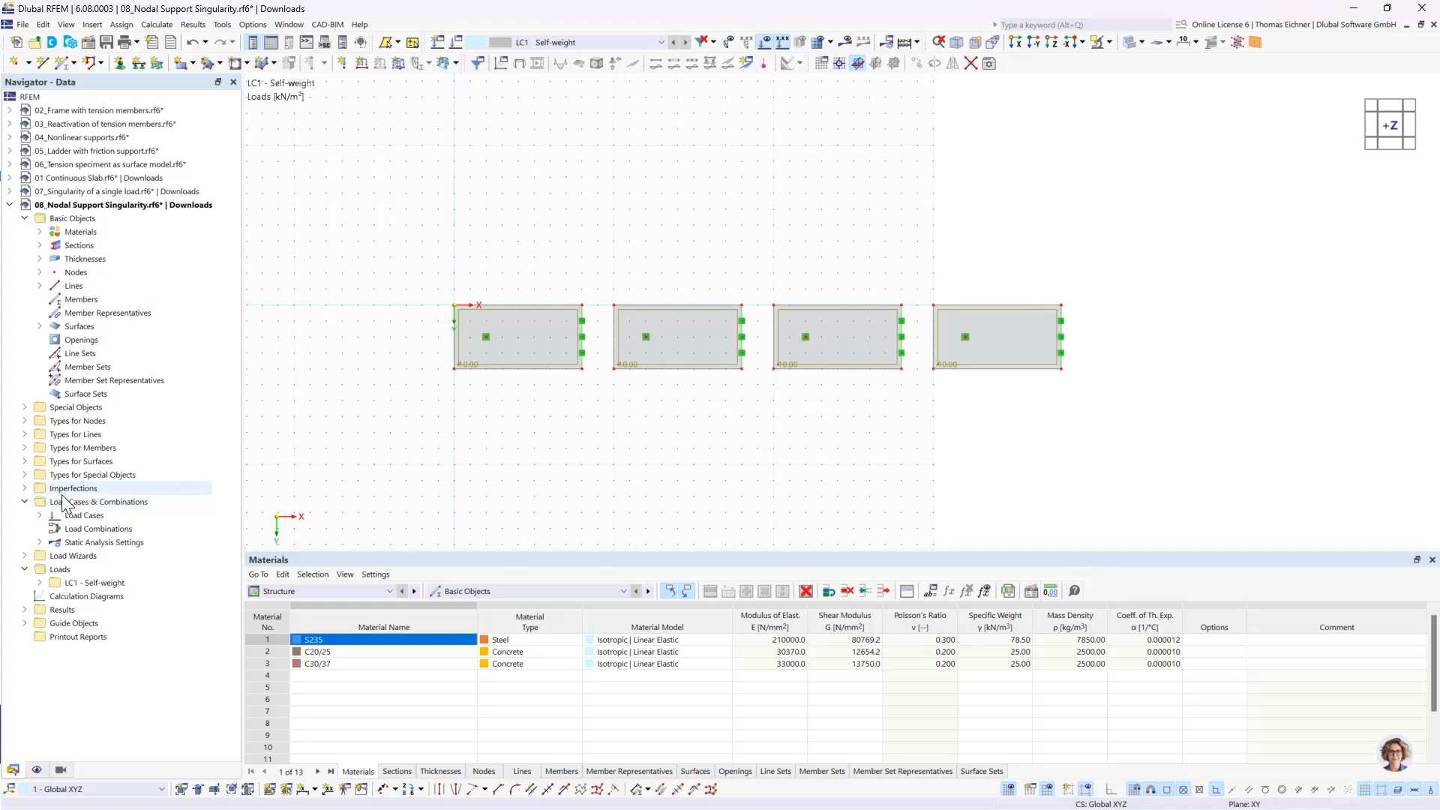
# Step: Create a surface mesh refinement with a 2 m target FE length and assign it to the first slab at the origin
pyautogui.click(27, 461)
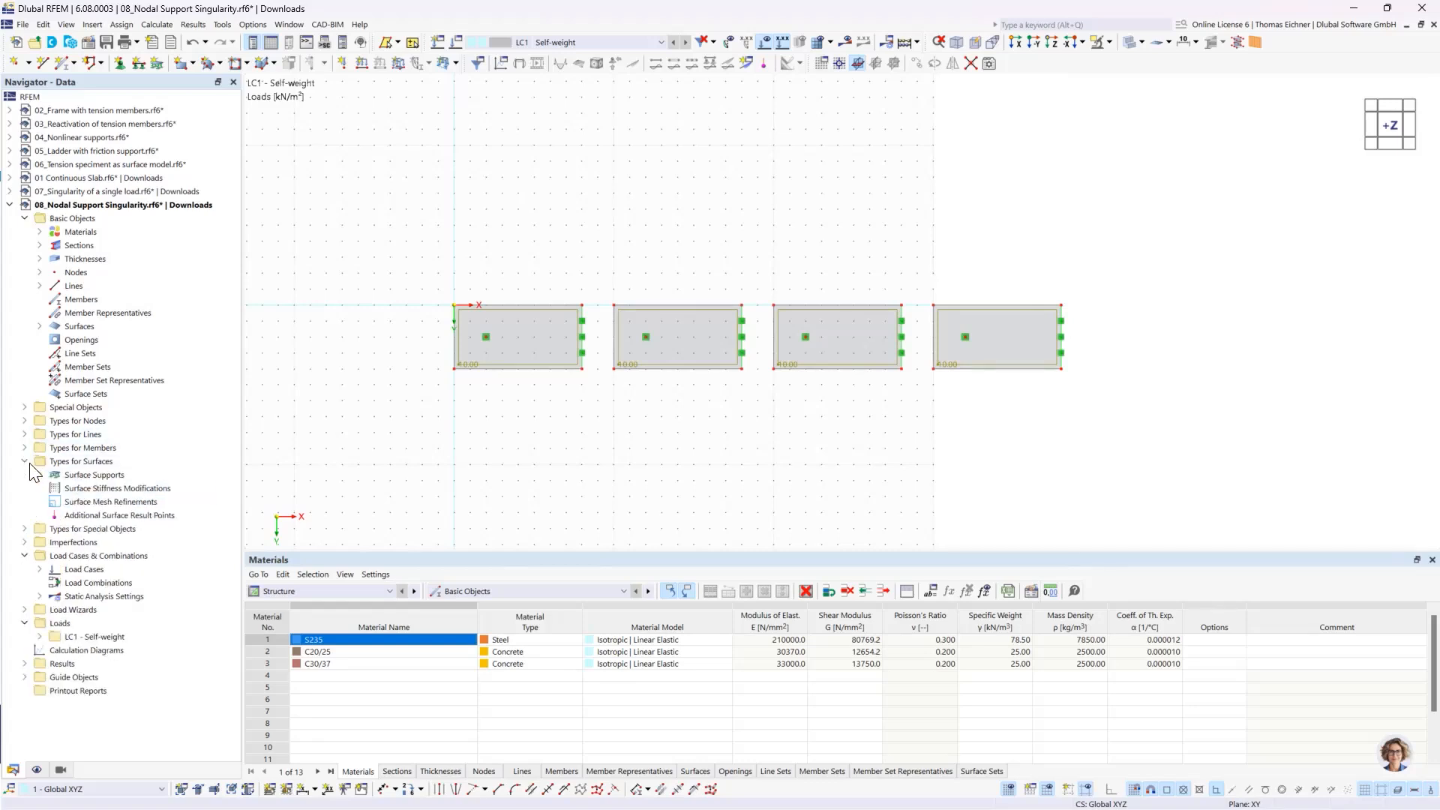
pyautogui.doubleClick(110, 504)
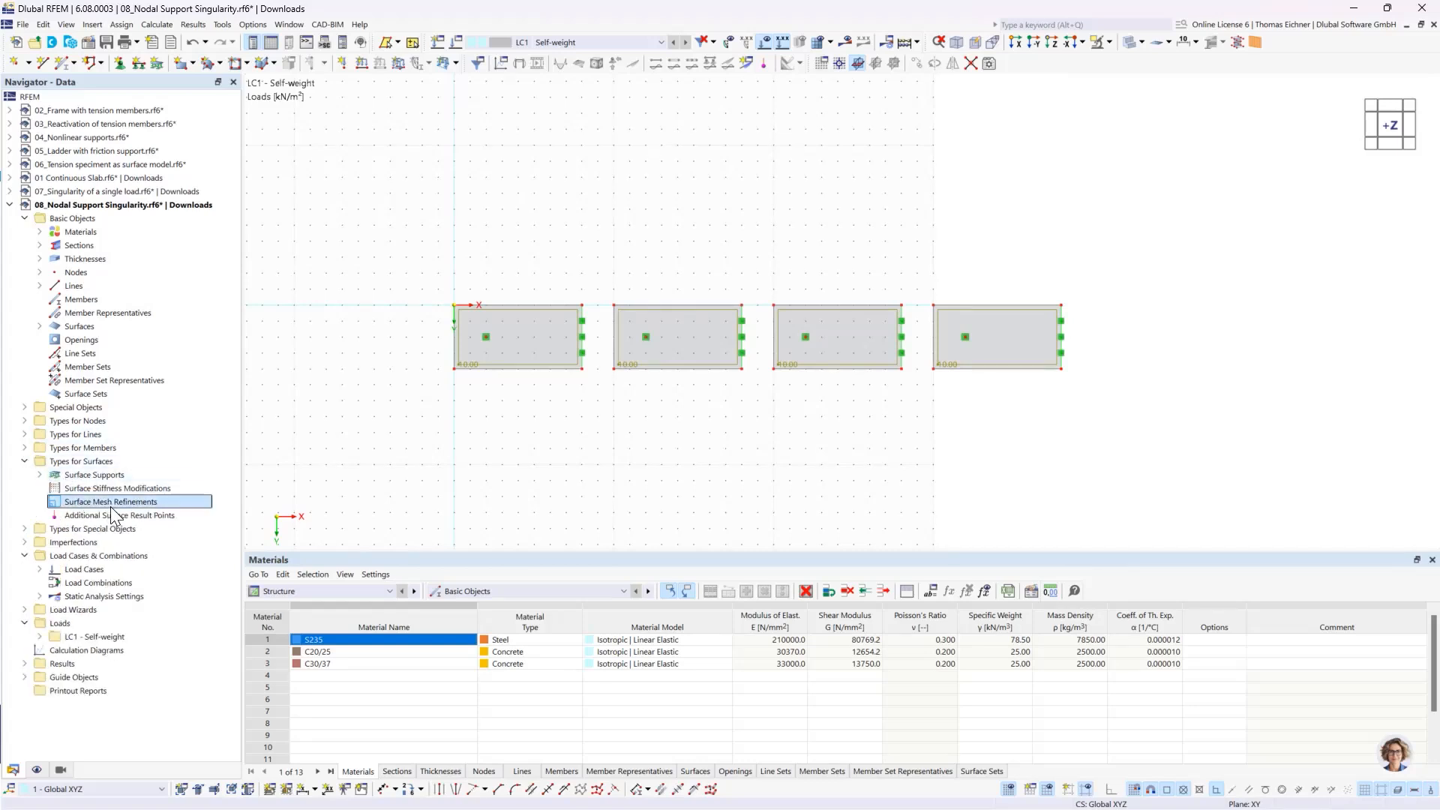
pyautogui.doubleClick(533, 277)
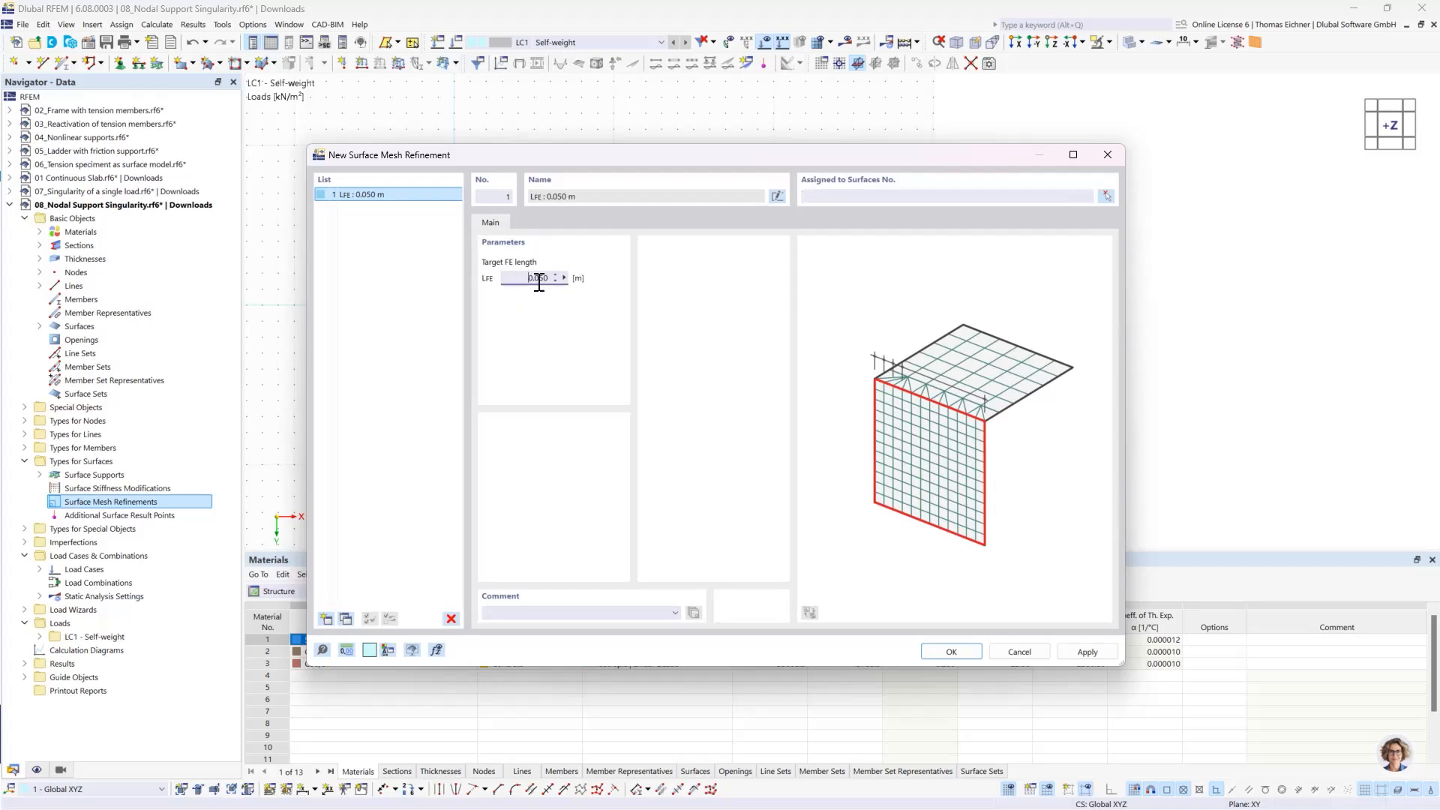
pyautogui.write('2')
pyautogui.click(1106, 196)
pyautogui.click(223, 234)
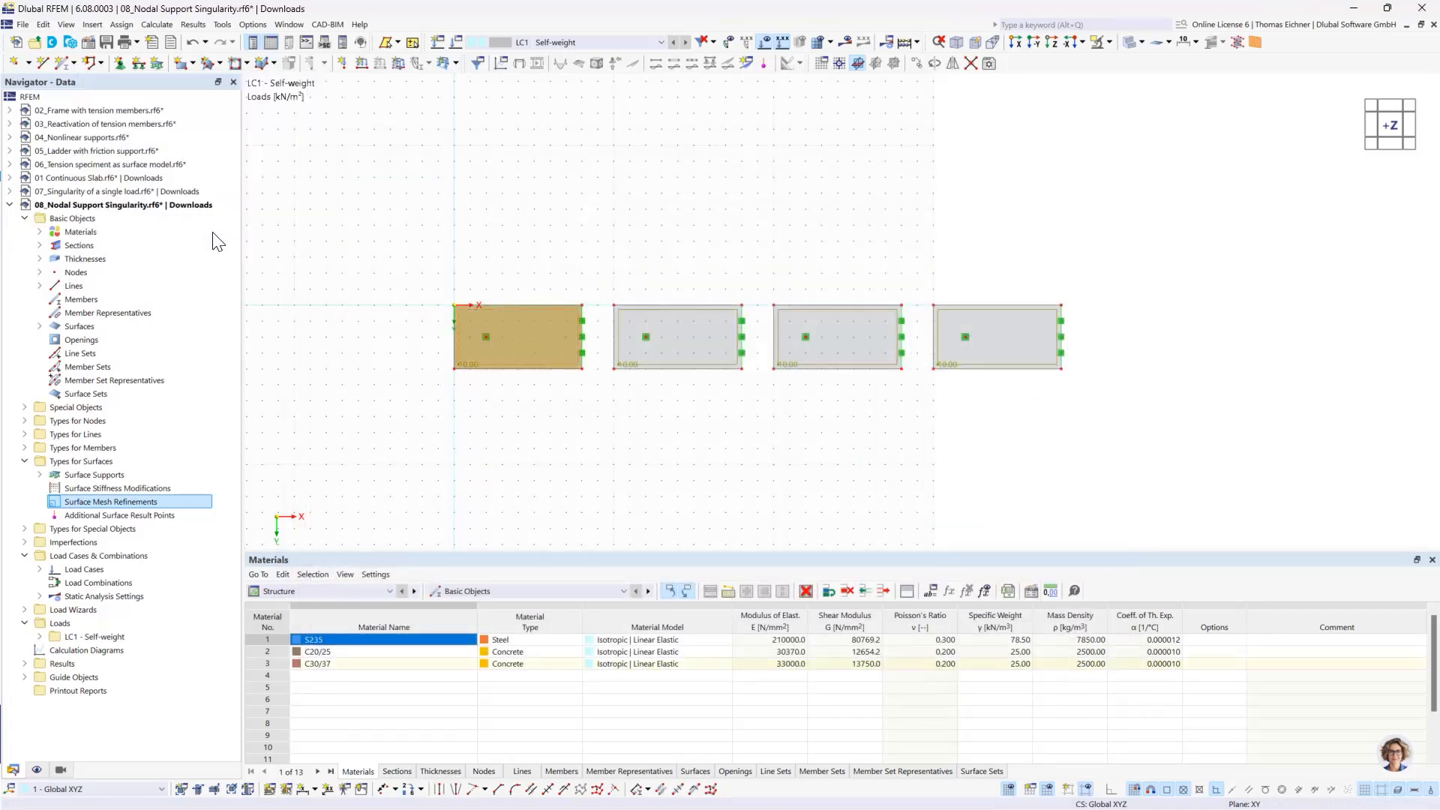
pyautogui.click(534, 278)
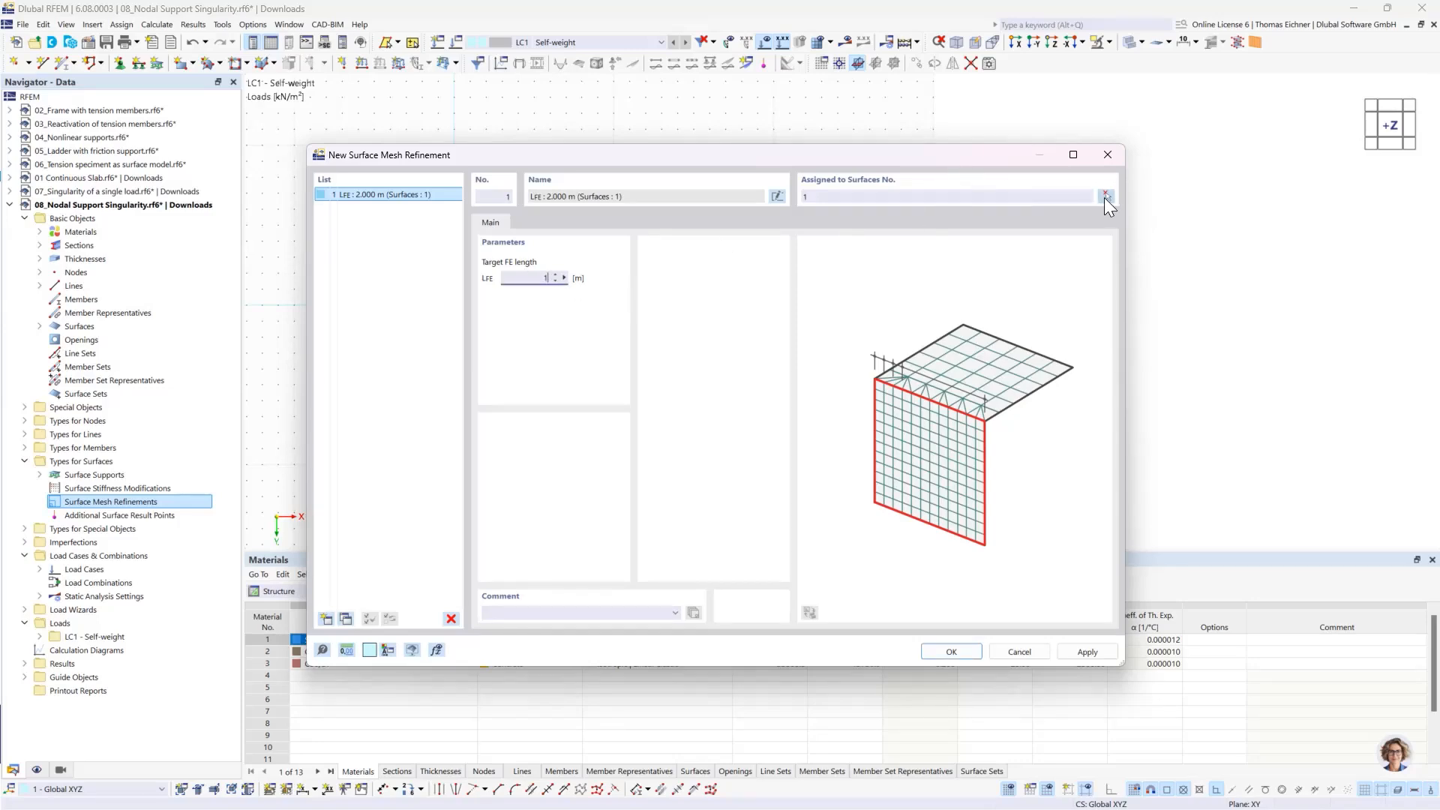
pyautogui.click(1105, 196)
pyautogui.click(694, 342)
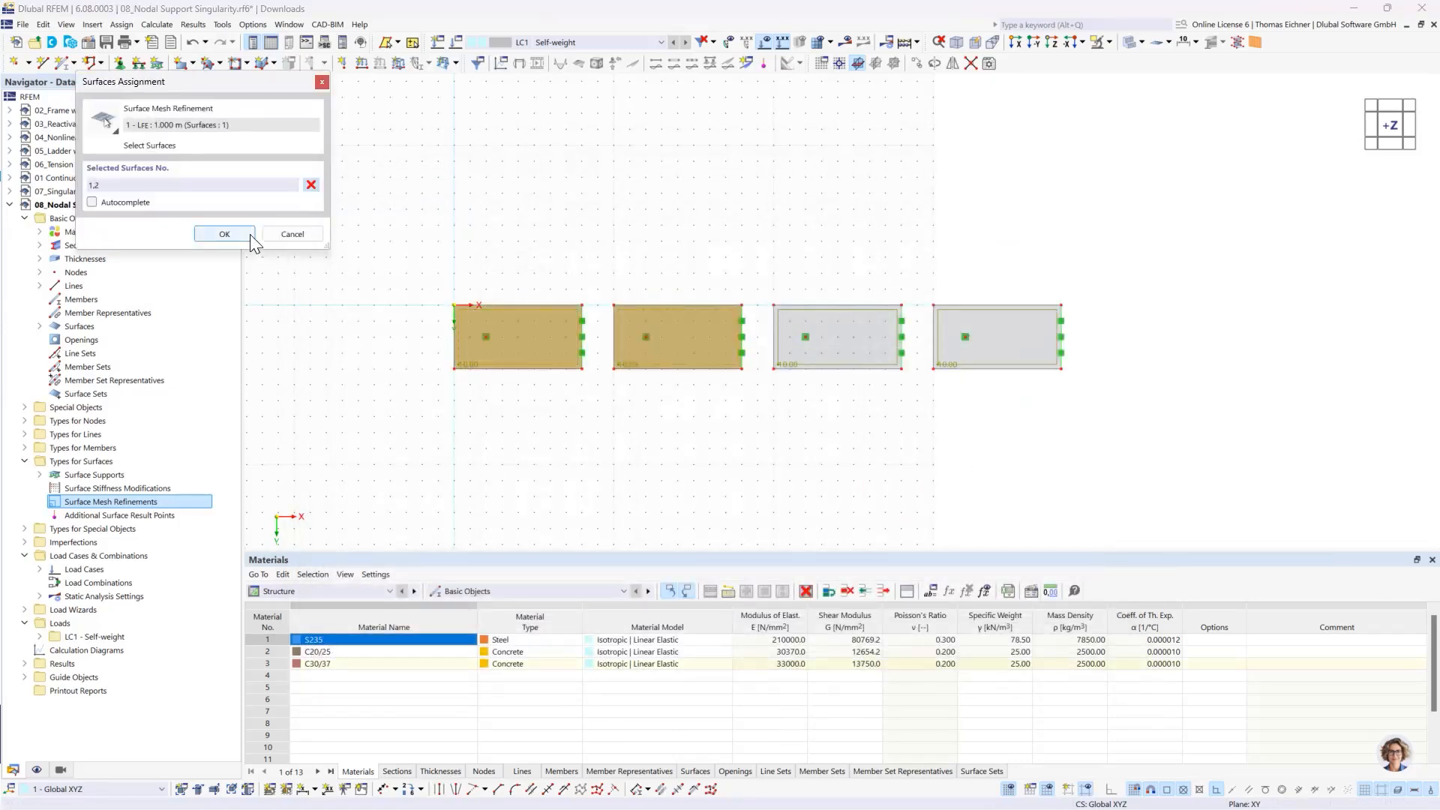
pyautogui.click(248, 234)
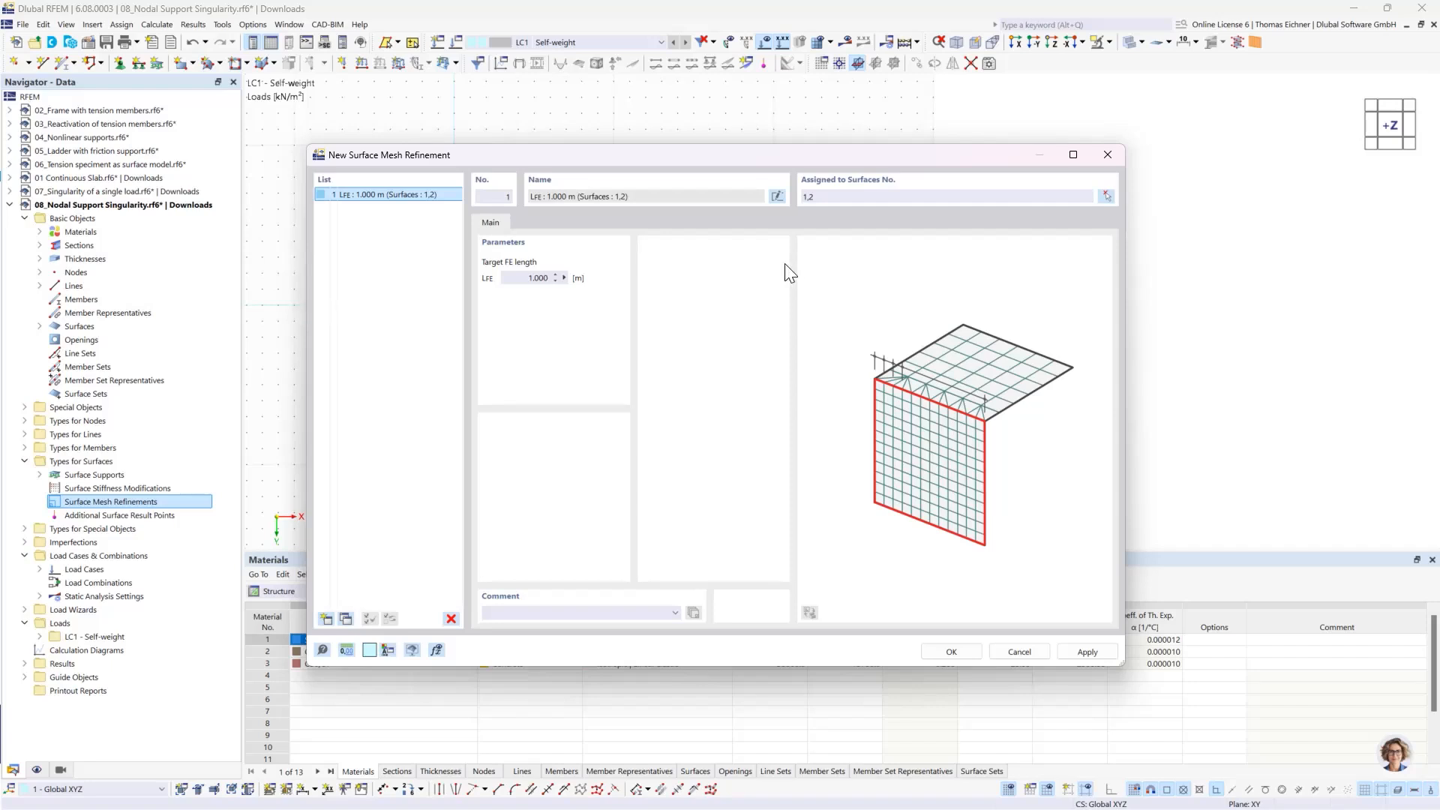
pyautogui.doubleClick(524, 281)
pyautogui.click(844, 196)
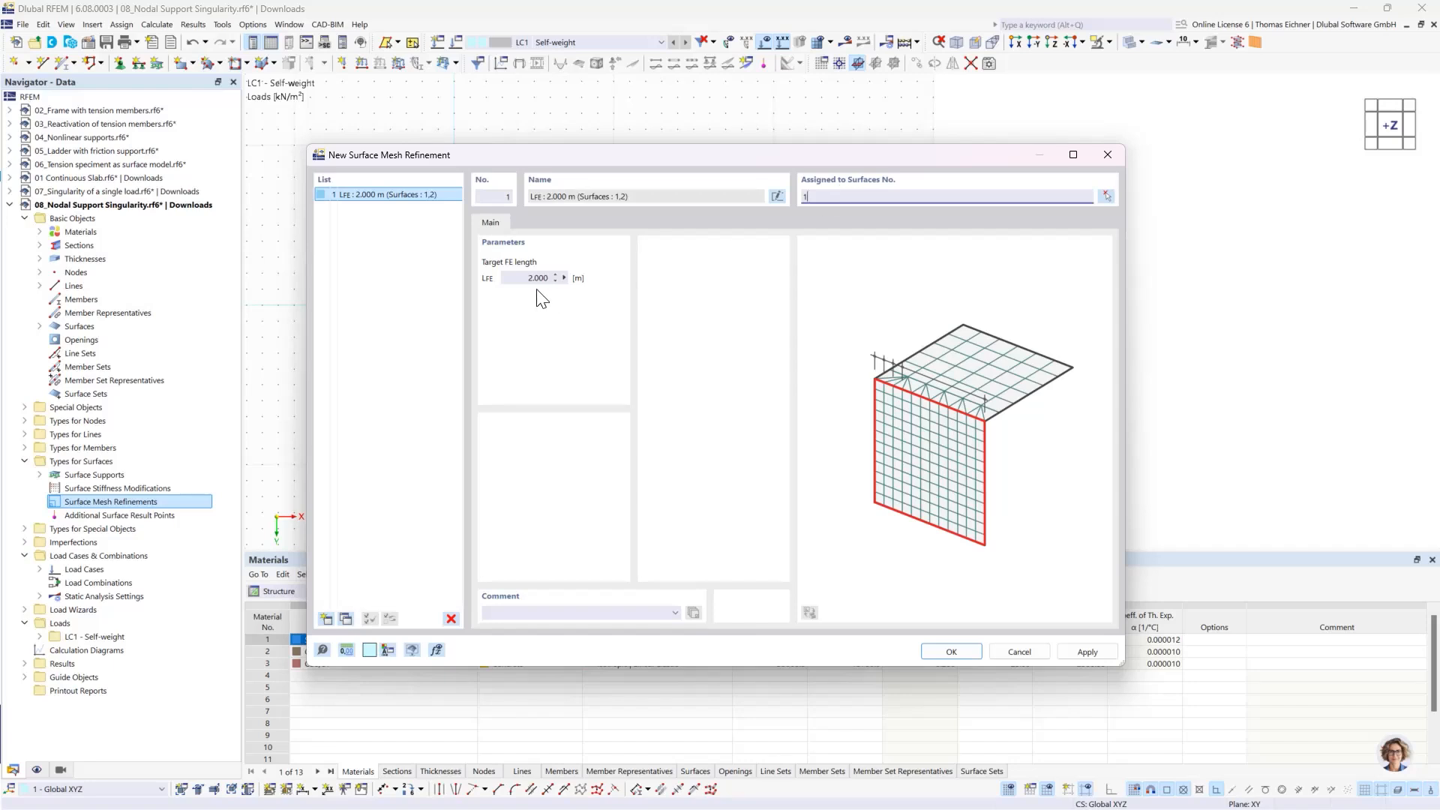
pyautogui.click(430, 218)
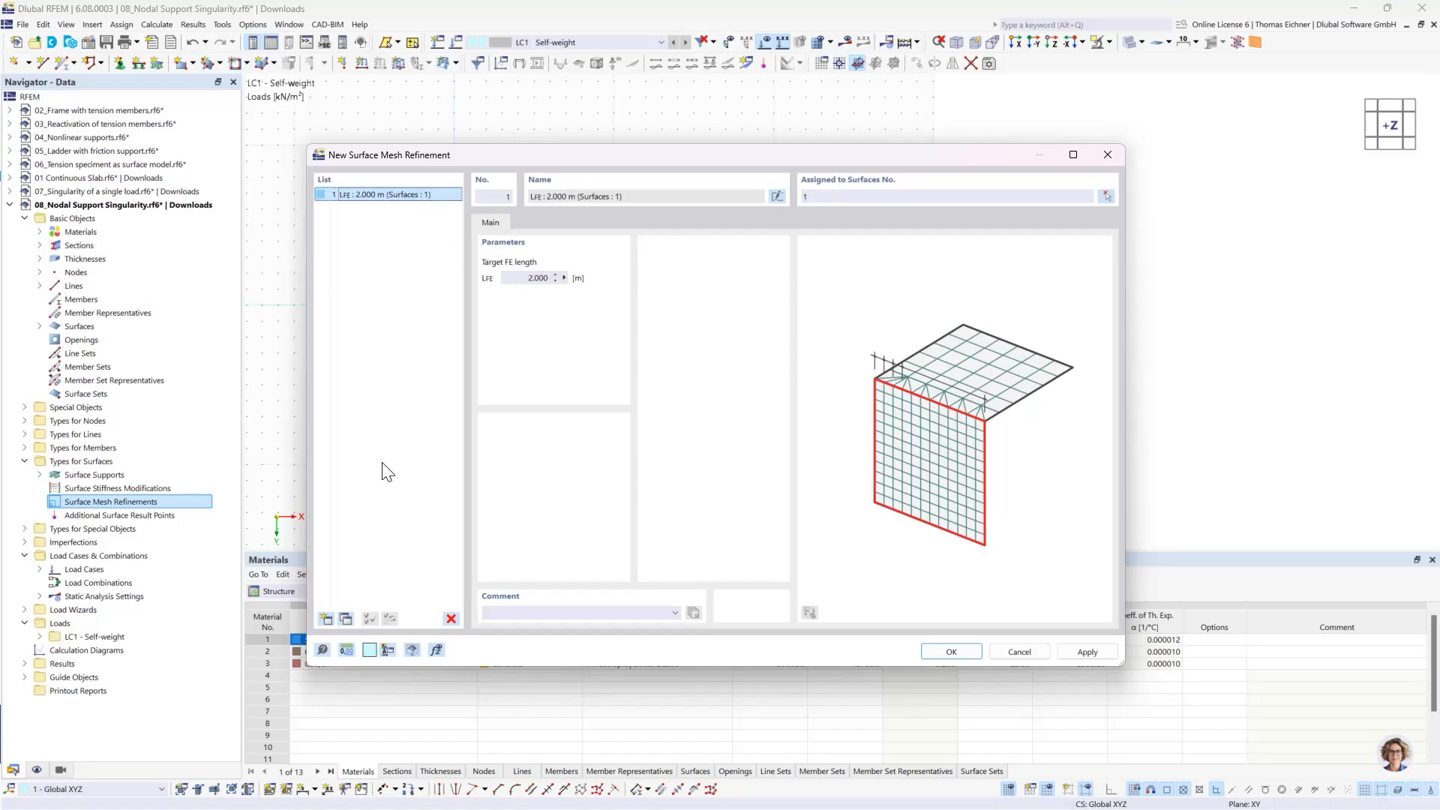
# Step: Duplicate the mesh refinement, set its target FE length to 1 m and assign it to surface 2
pyautogui.click(344, 619)
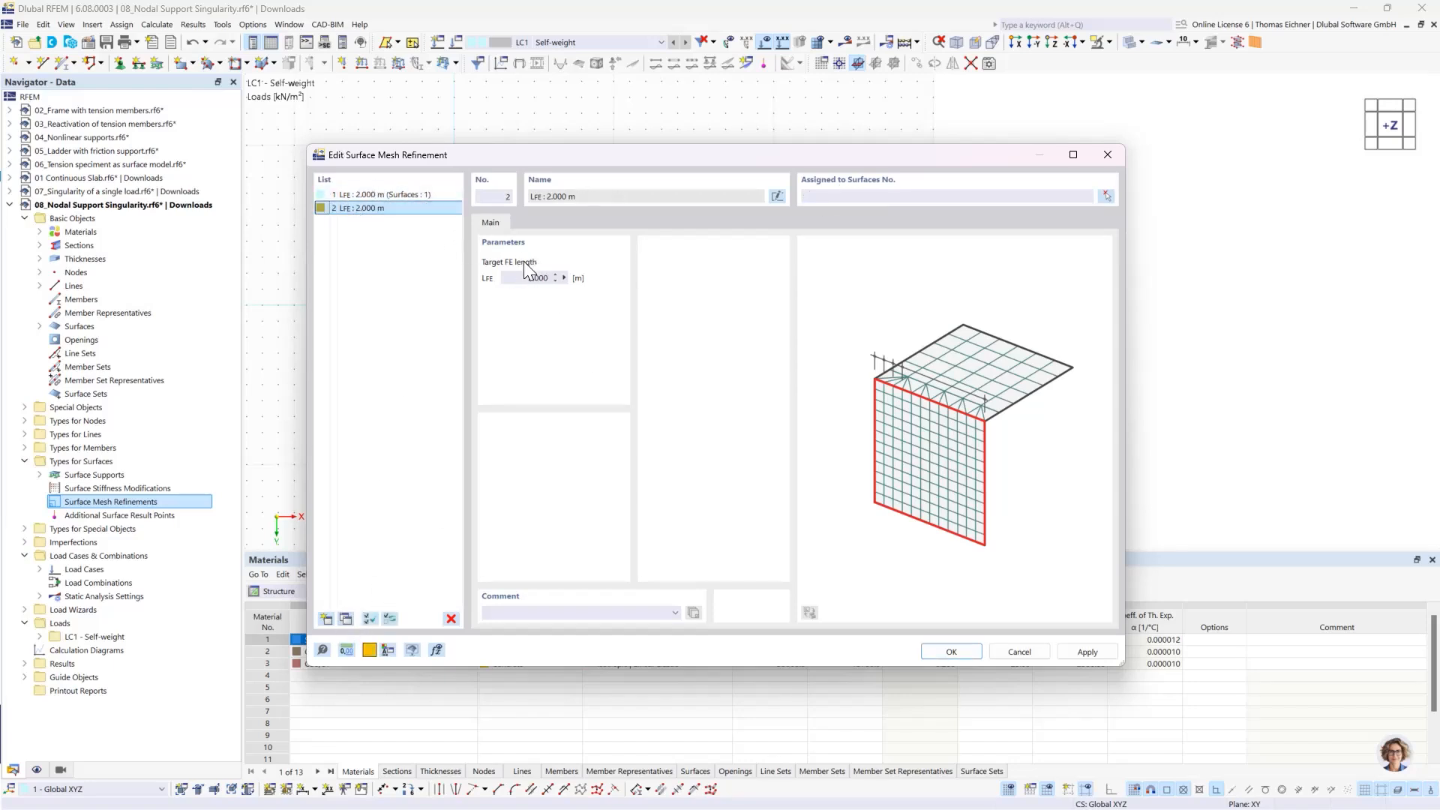
pyautogui.click(538, 278)
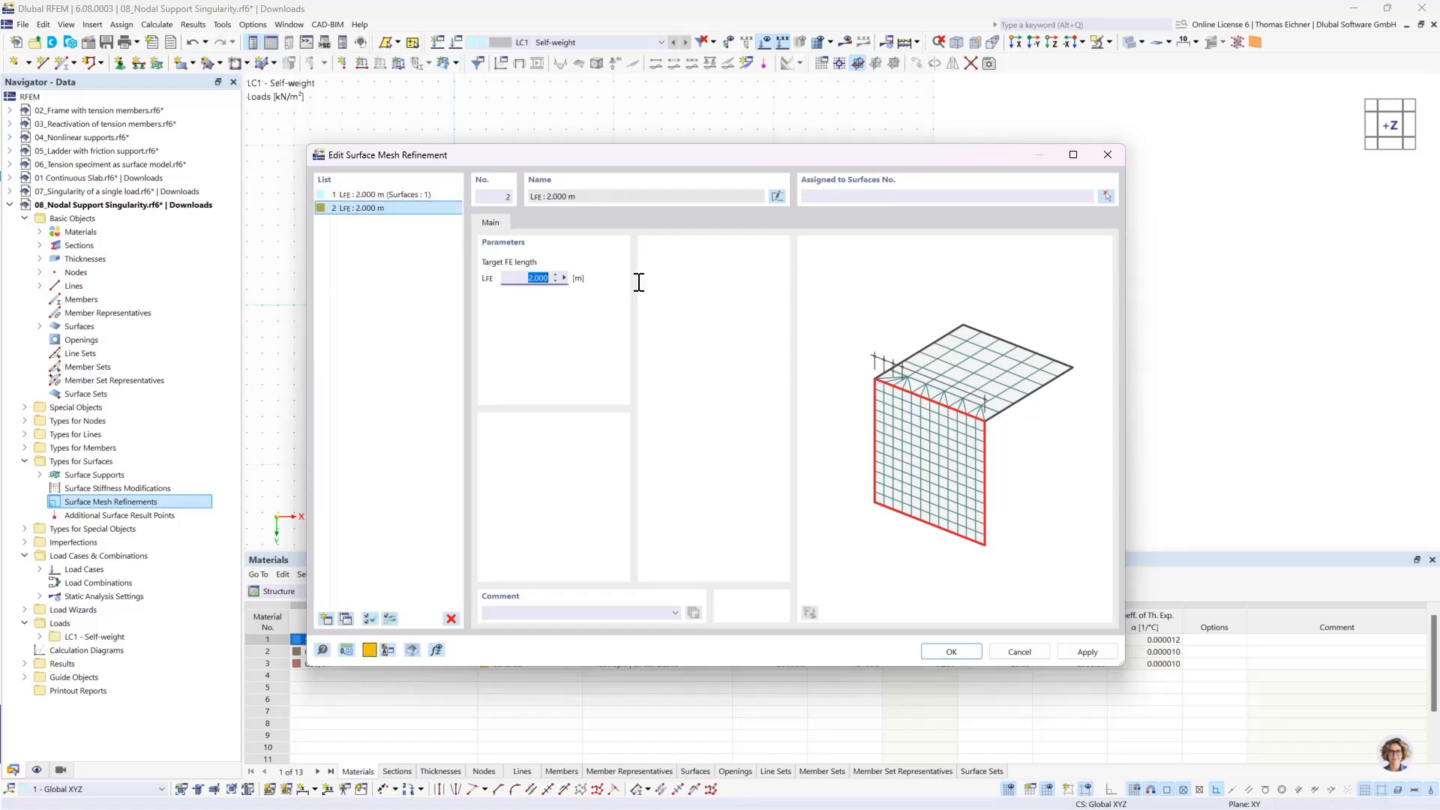
pyautogui.click(867, 195)
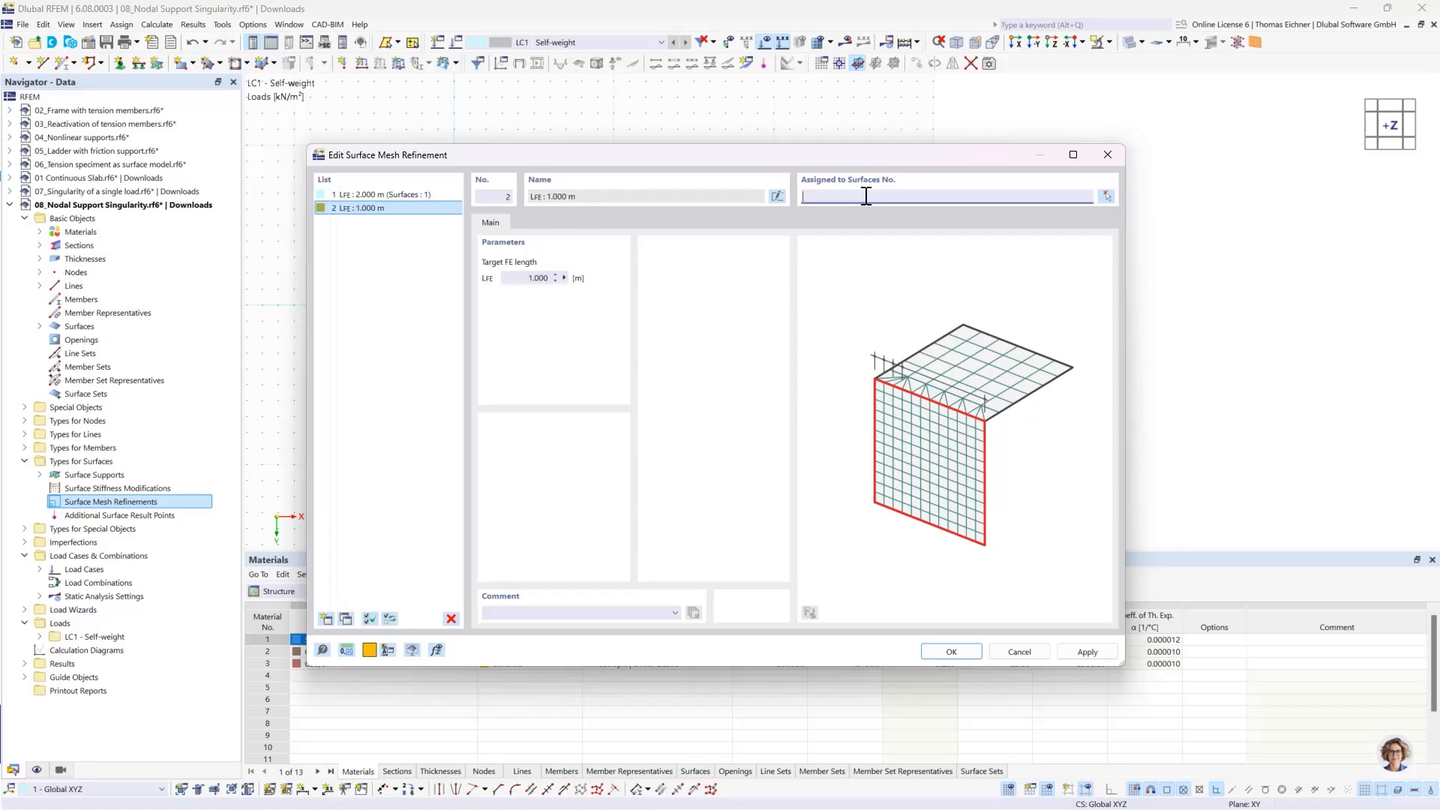
pyautogui.click(358, 209)
# Step: Duplicate the 1 m mesh refinement, set its target FE length to 0.5 m and assign it to surface 3
pyautogui.click(348, 619)
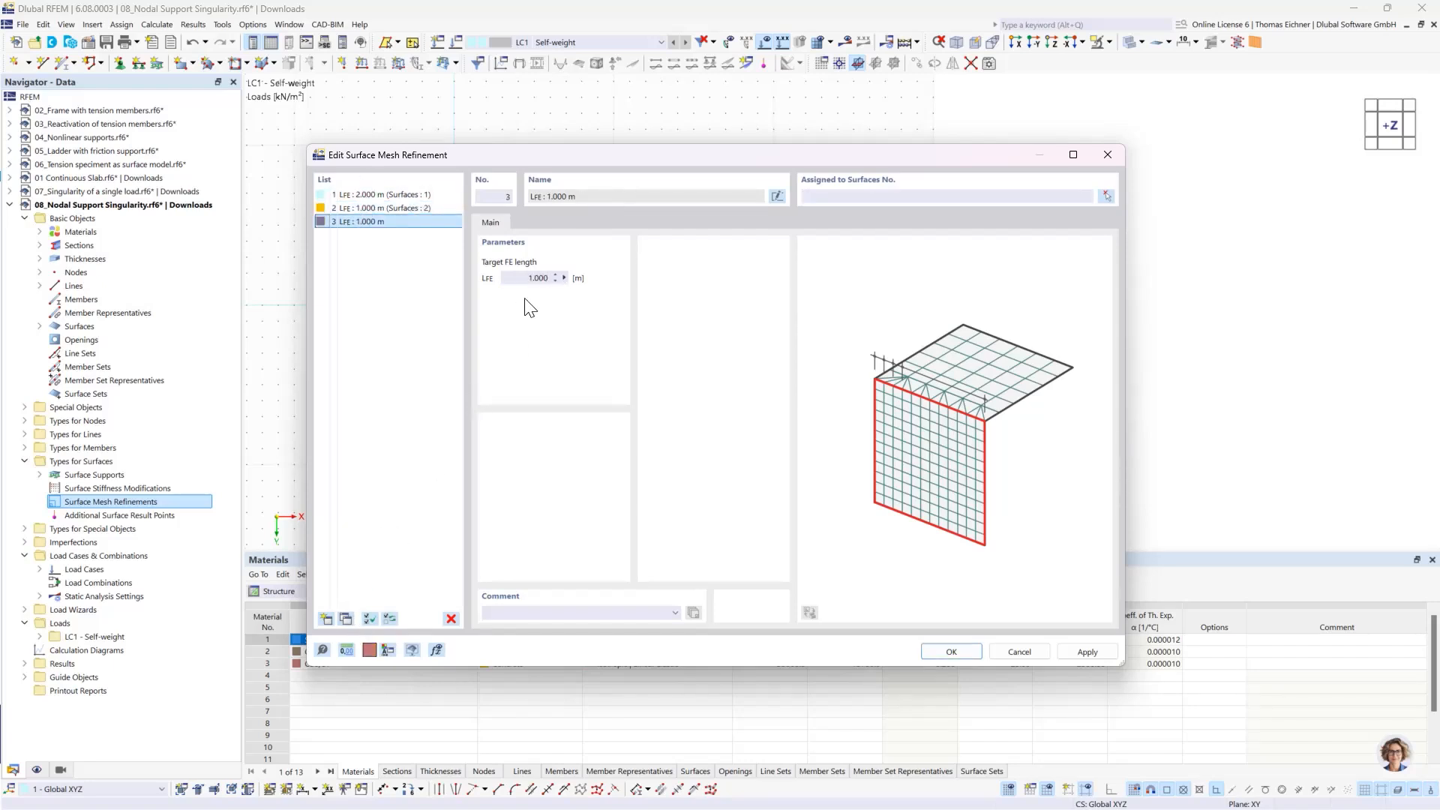
pyautogui.click(533, 277)
pyautogui.click(845, 202)
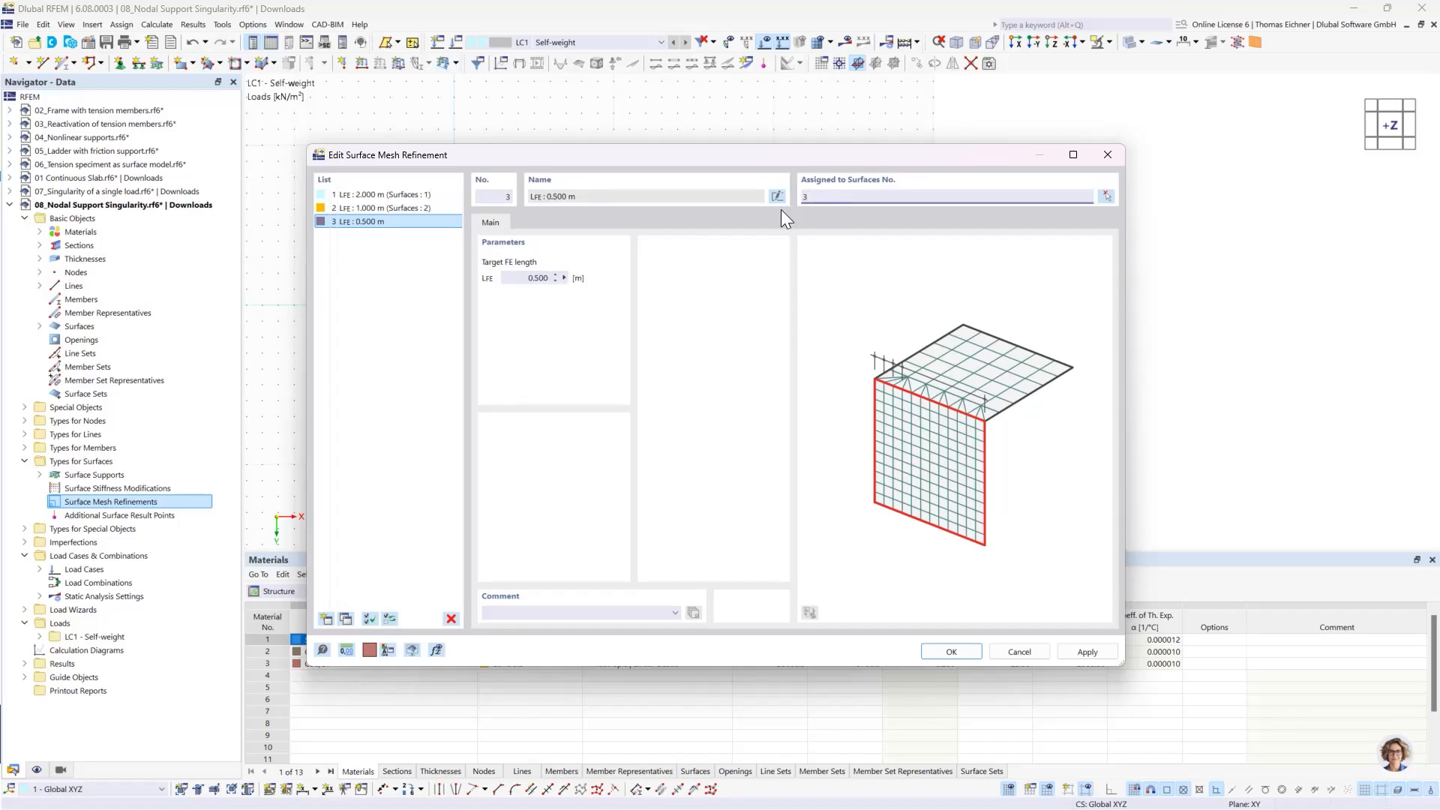
pyautogui.click(371, 219)
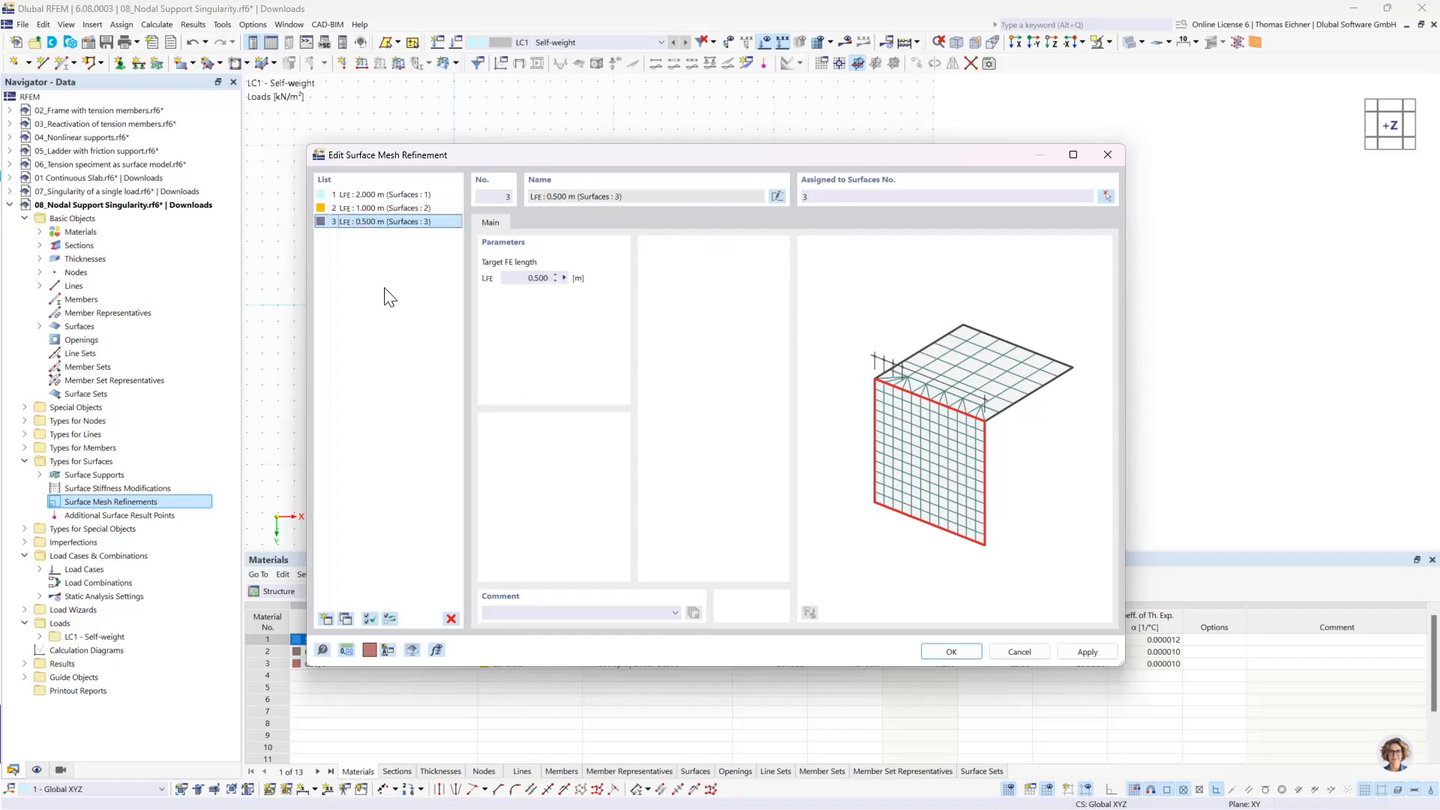
# Step: Duplicate the 0.5 m mesh refinement, assign it to surface 4, change its target FE length and accept all refinements
pyautogui.click(346, 618)
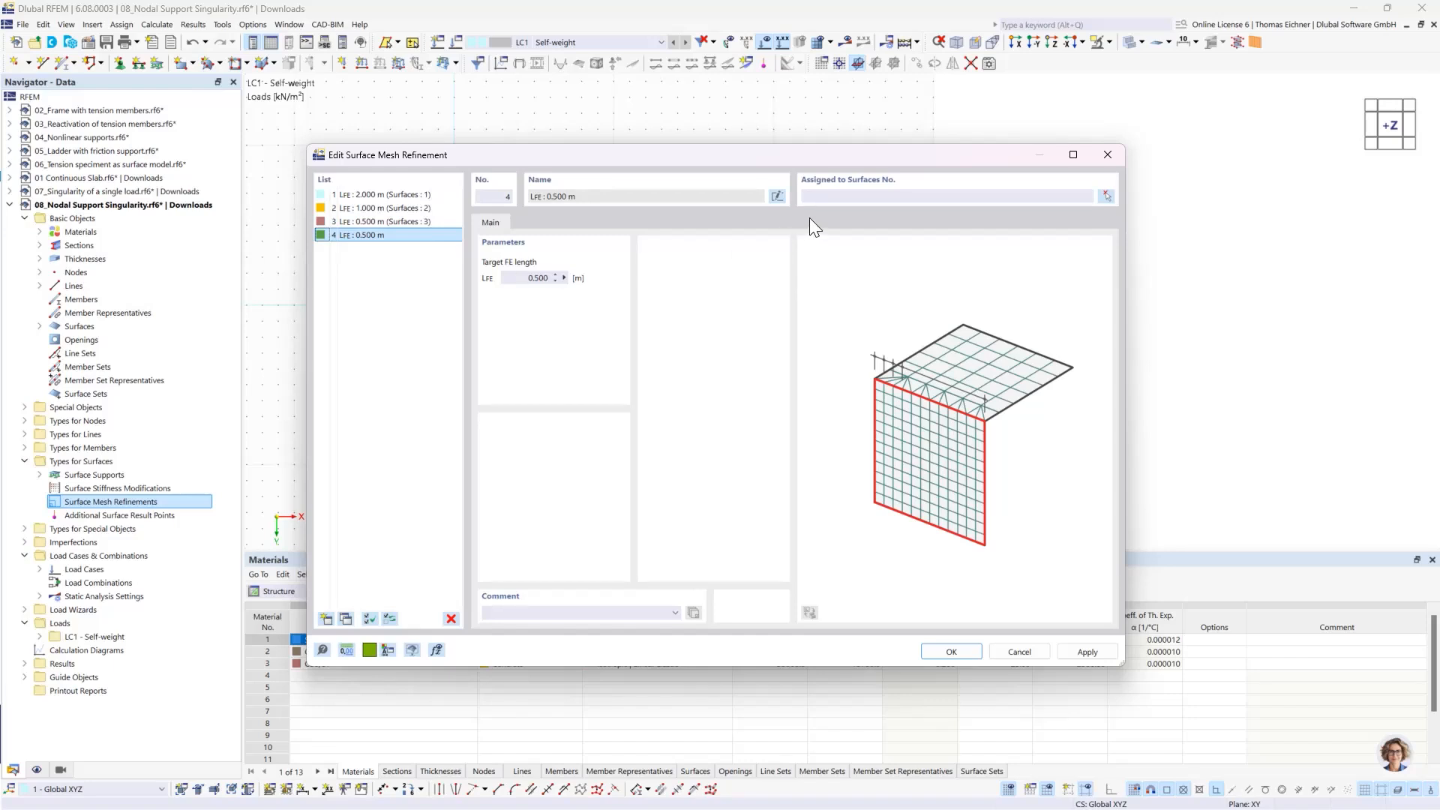
pyautogui.click(831, 198)
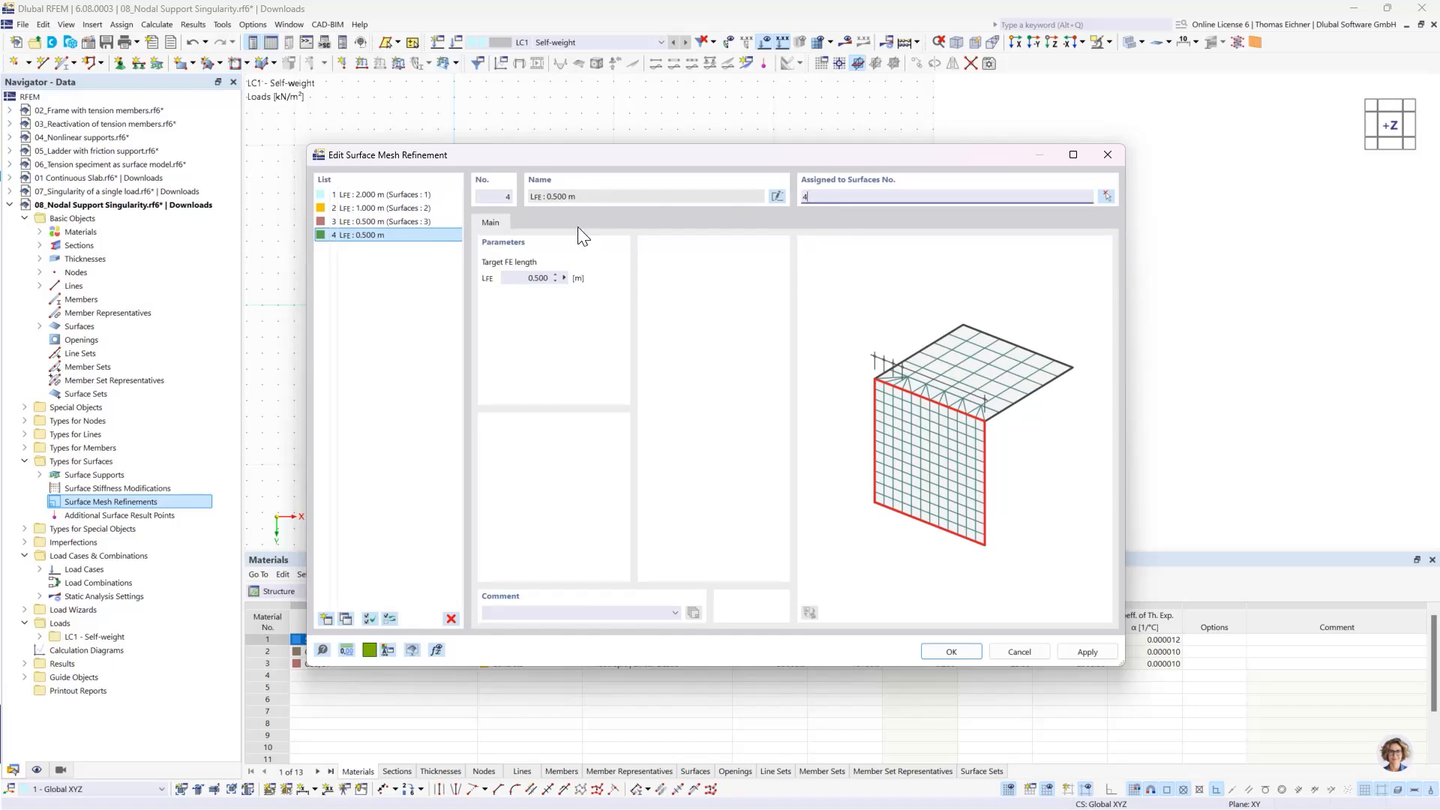
pyautogui.click(525, 276)
pyautogui.click(951, 652)
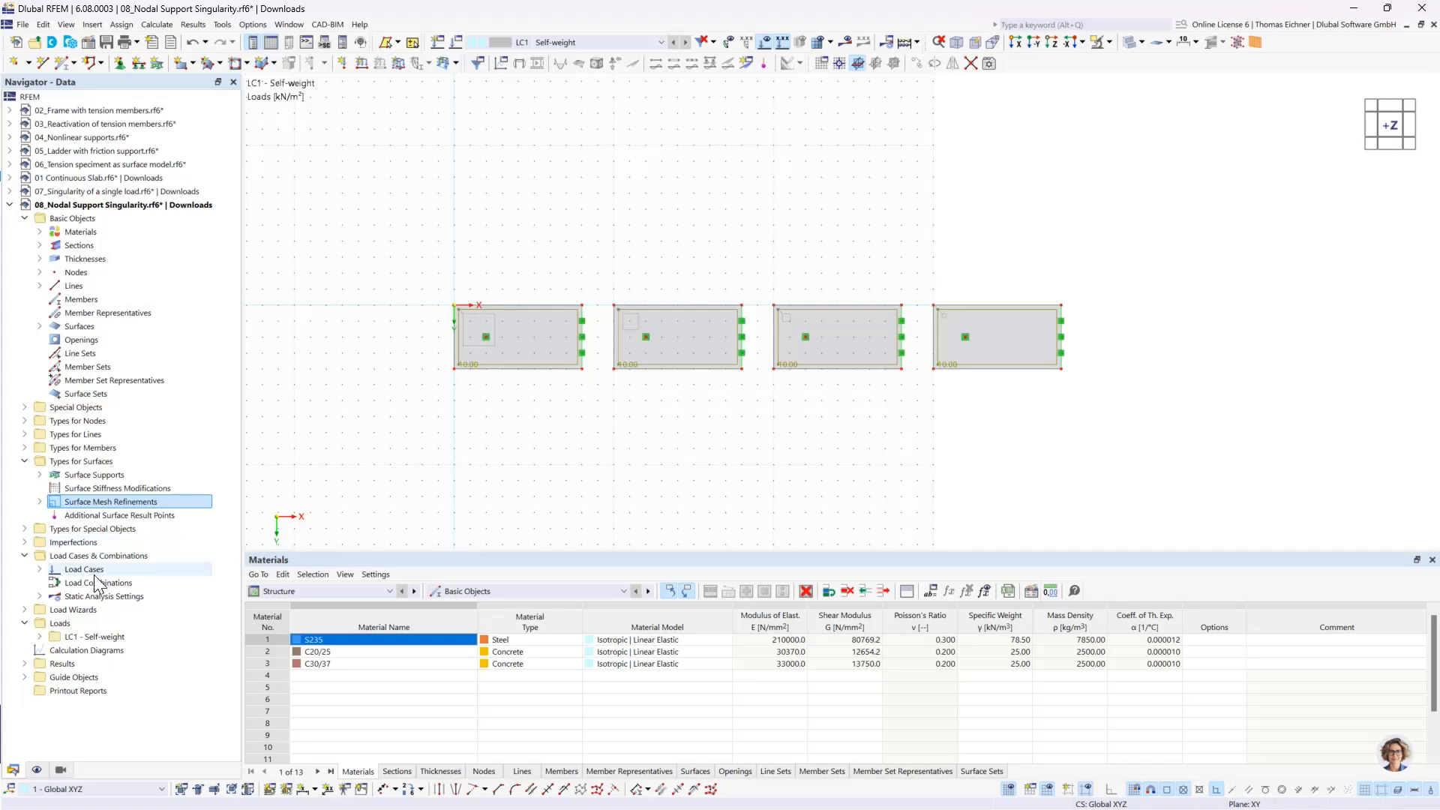
# Step: Create a two-point result section along the slabs' centreline at Y 2 m, ending at X 38 m on the last slab's supported edge
pyautogui.click(25, 408)
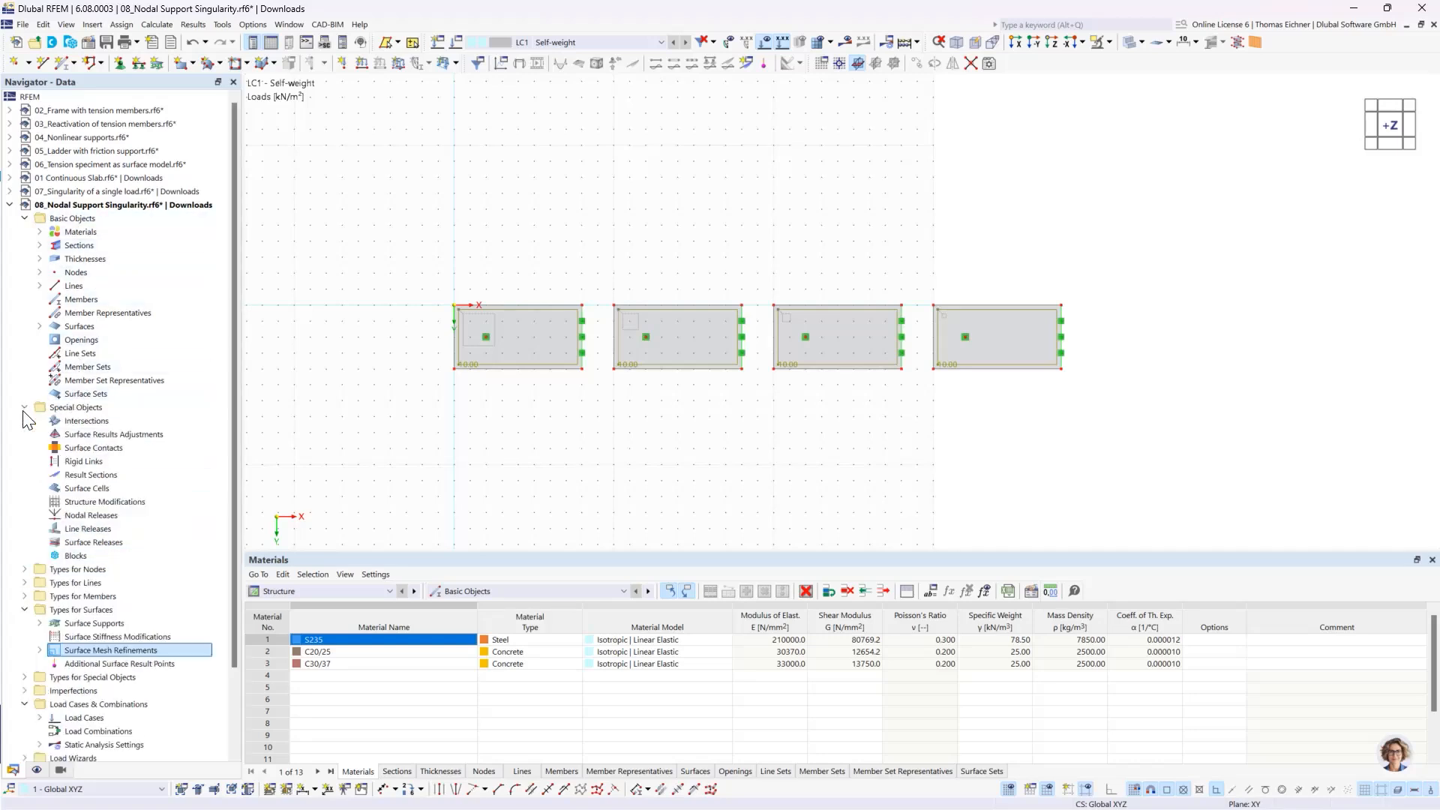
pyautogui.click(88, 475)
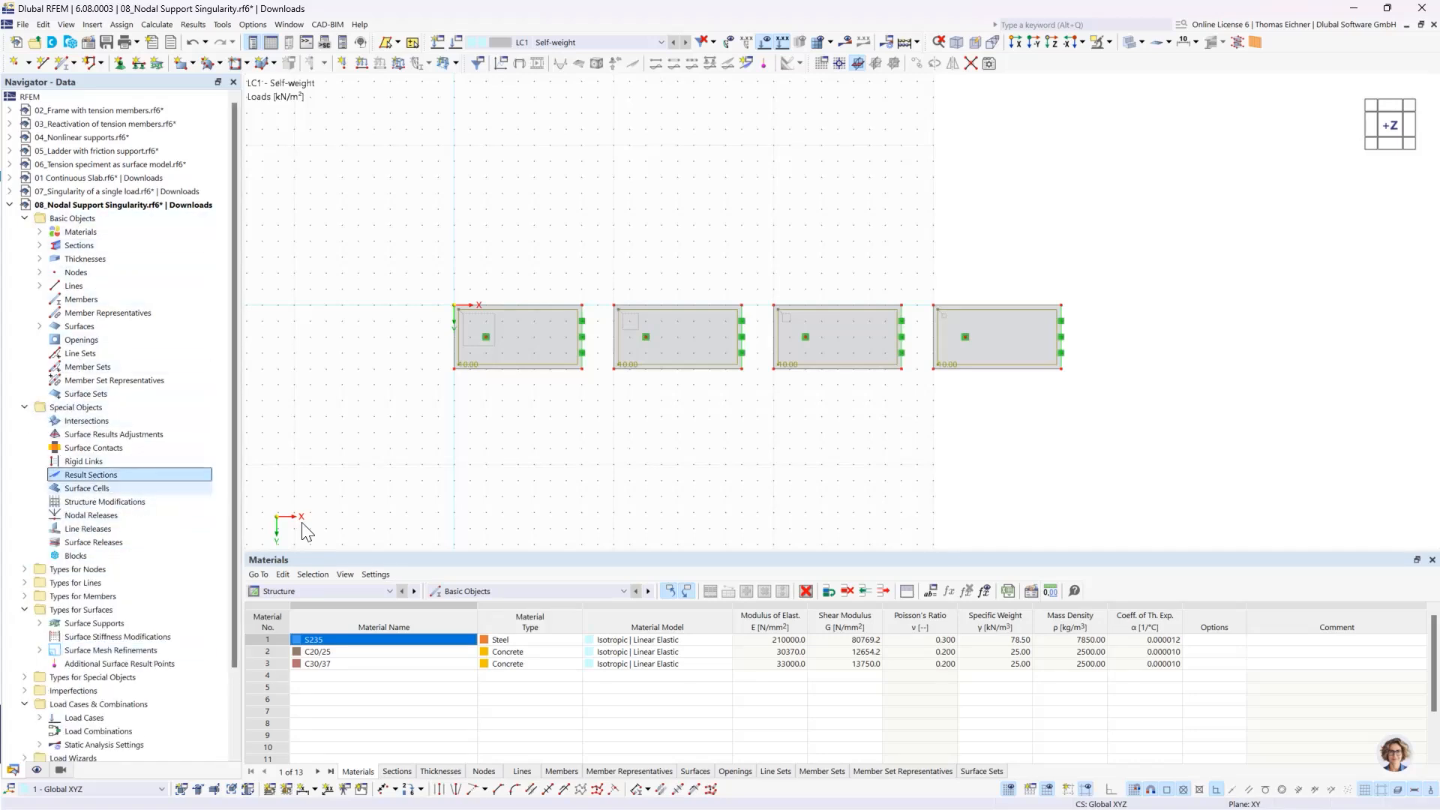
pyautogui.doubleClick(97, 472)
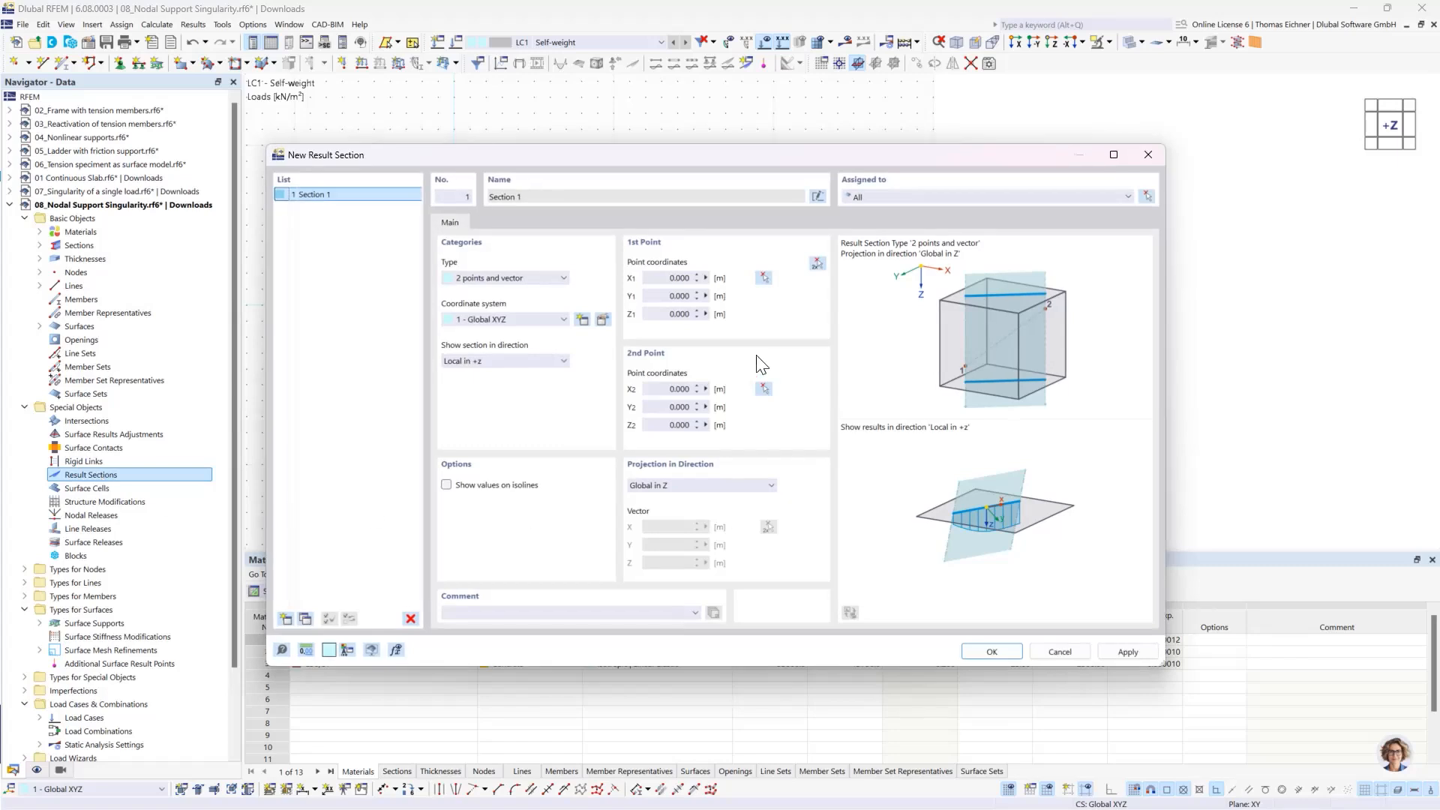
pyautogui.click(817, 264)
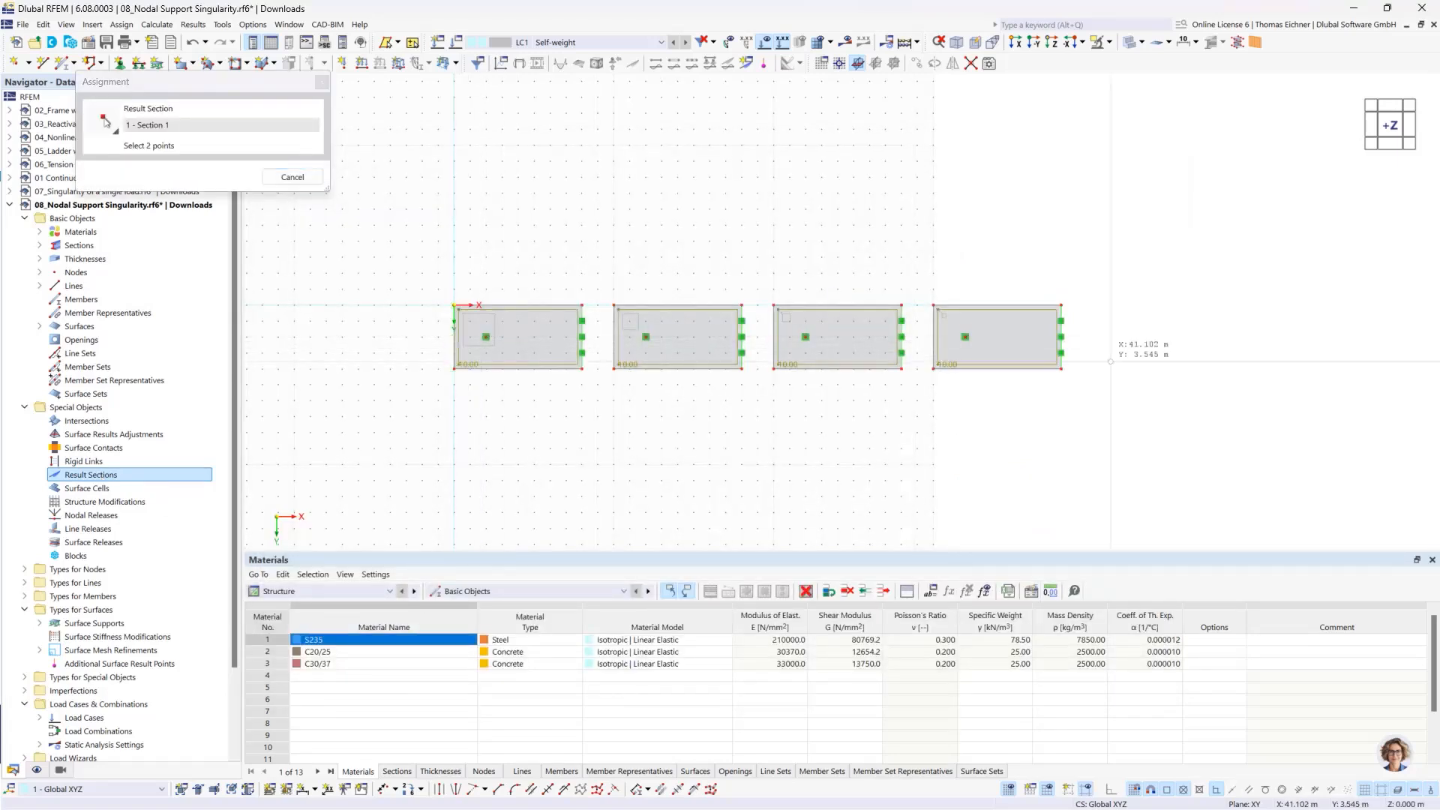
pyautogui.click(1060, 337)
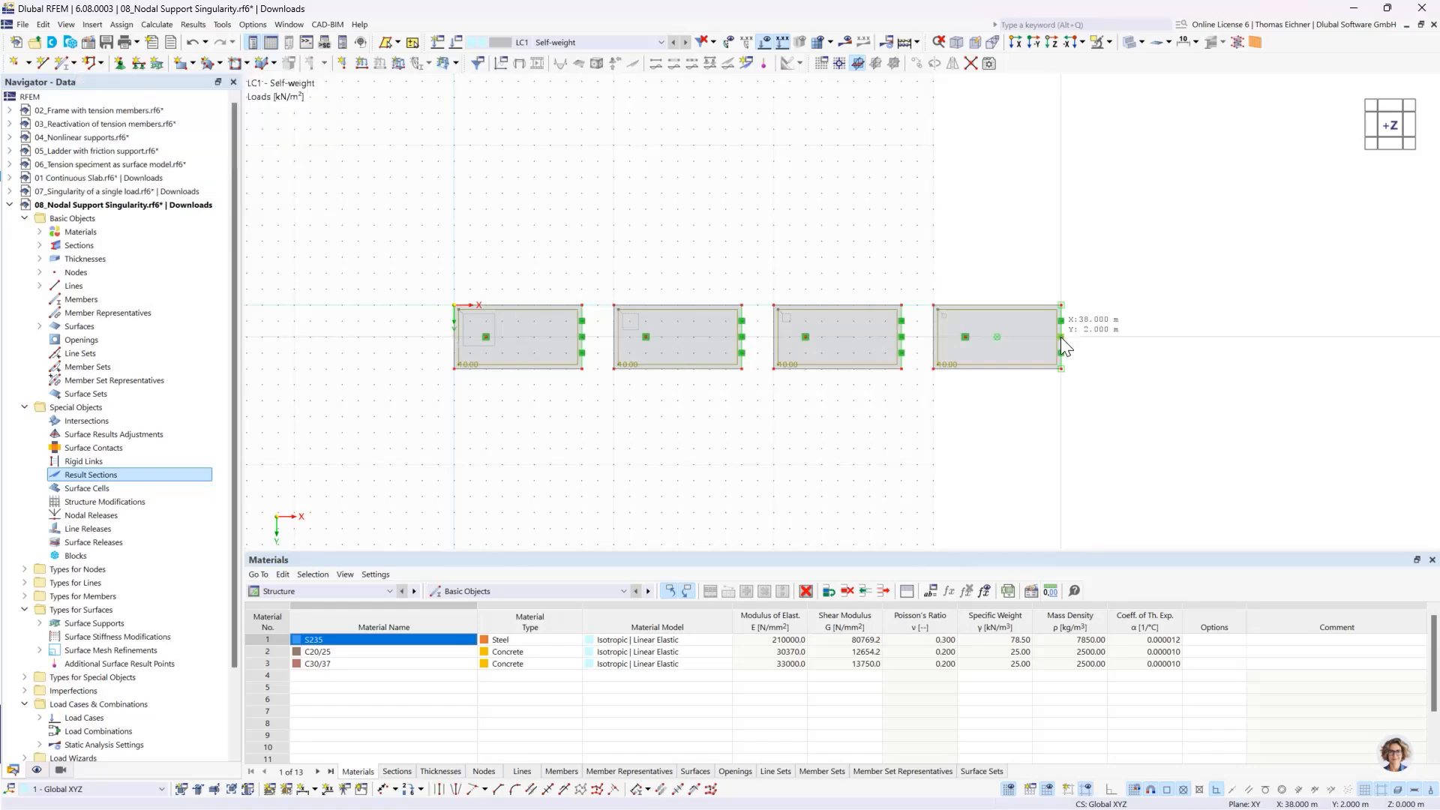
pyautogui.click(968, 652)
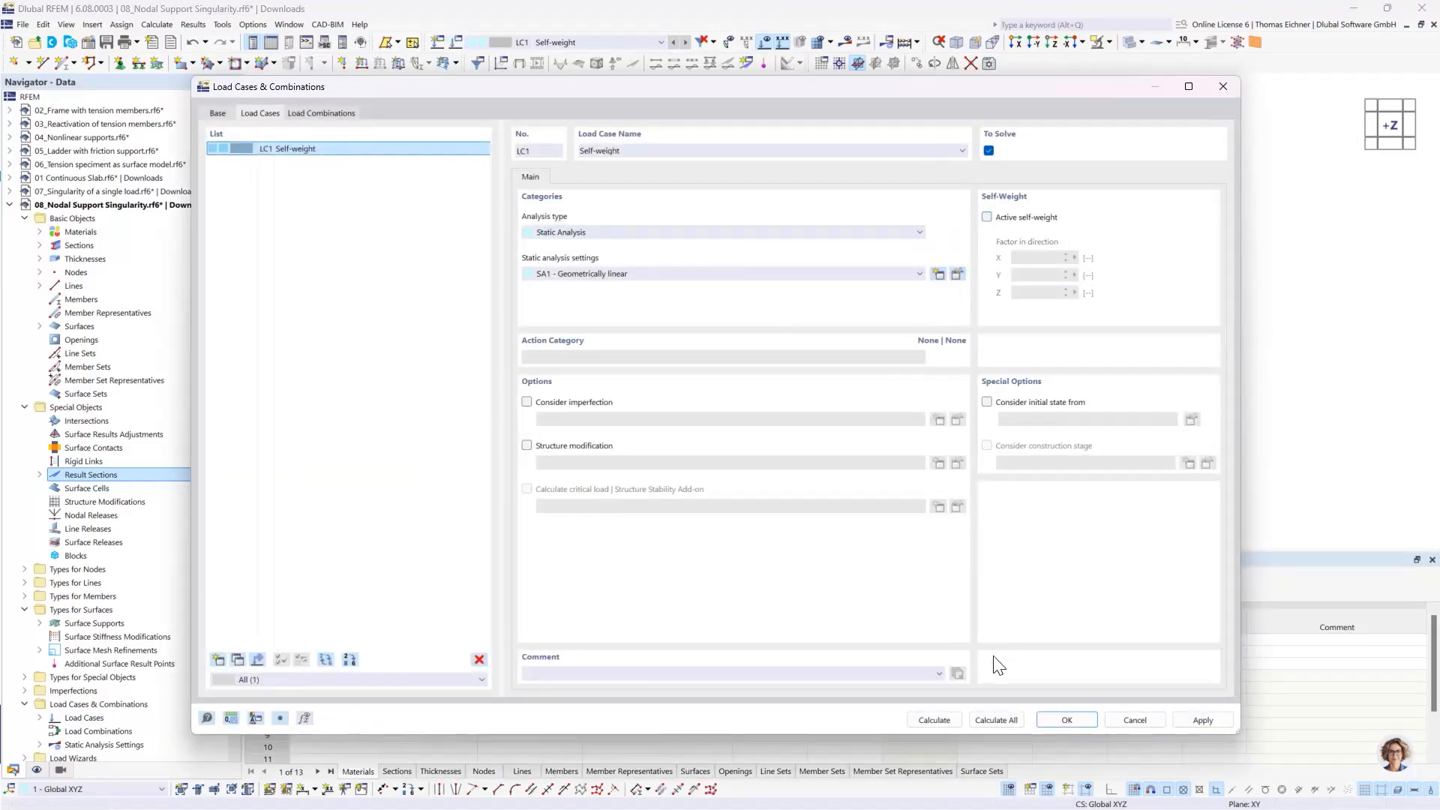
# Step: Calculate load case LC1 and display all values of the result section diagrams in the -Y view
pyautogui.click(951, 715)
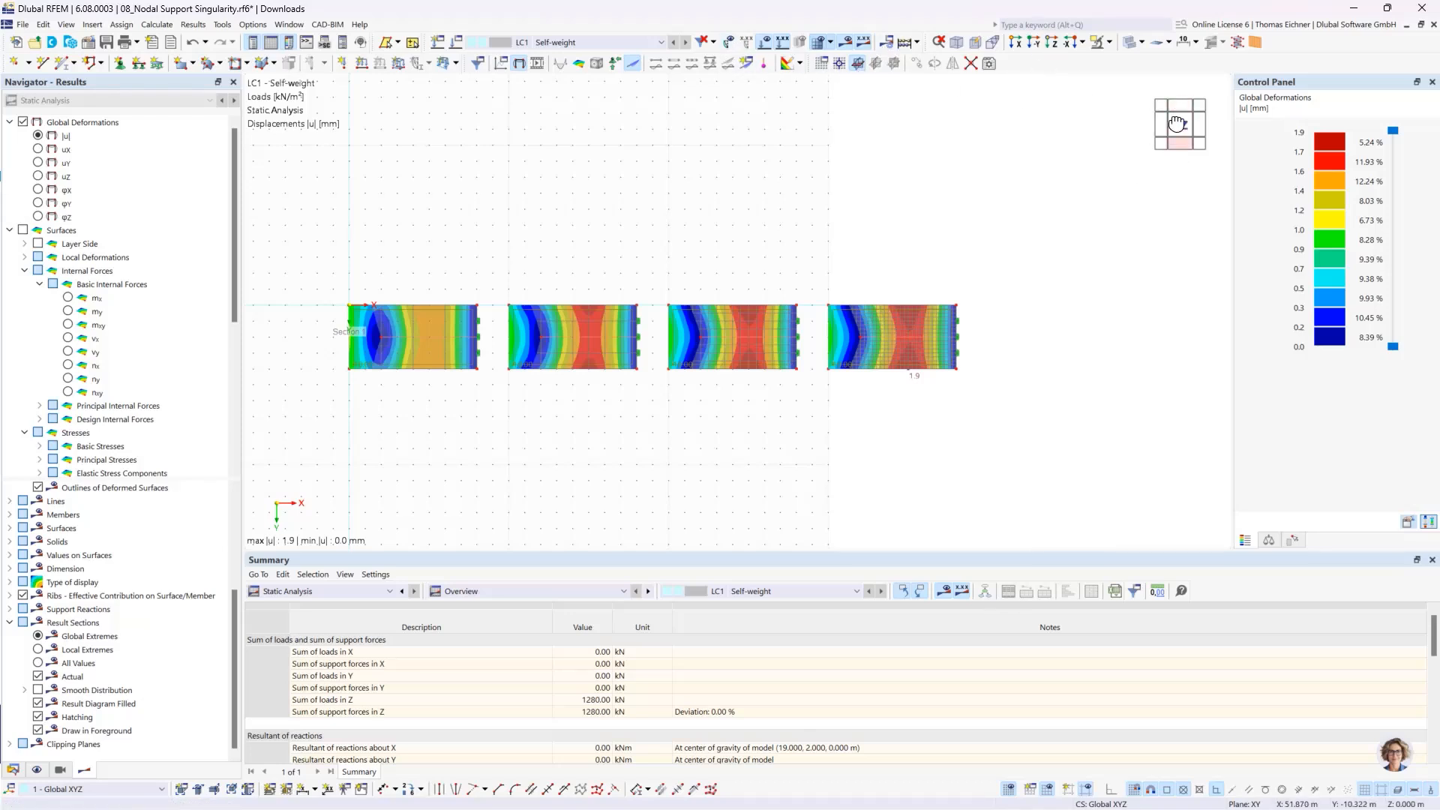
pyautogui.moveTo(1177, 125); pyautogui.dragTo(1177, 105)
pyautogui.click(1179, 149)
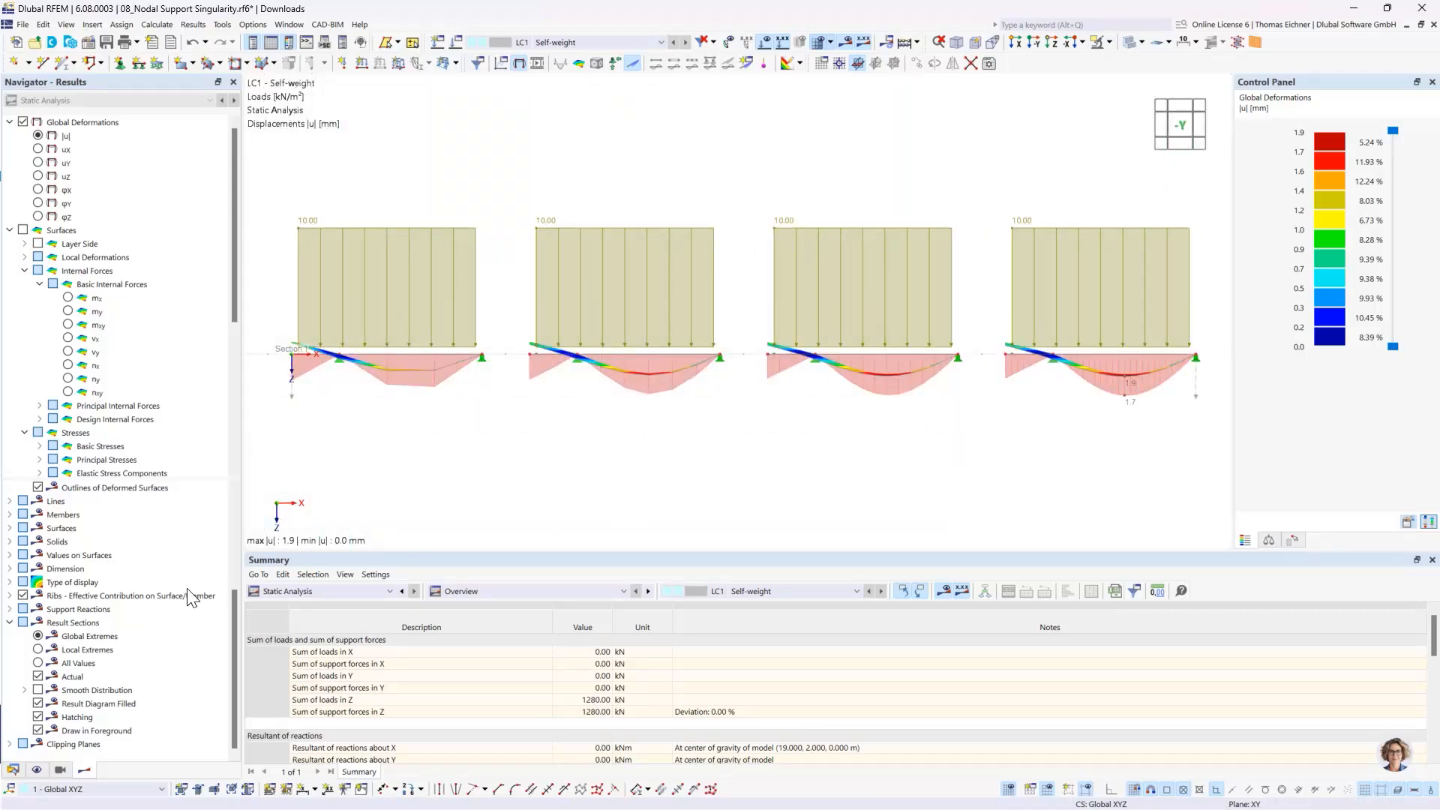
pyautogui.click(42, 662)
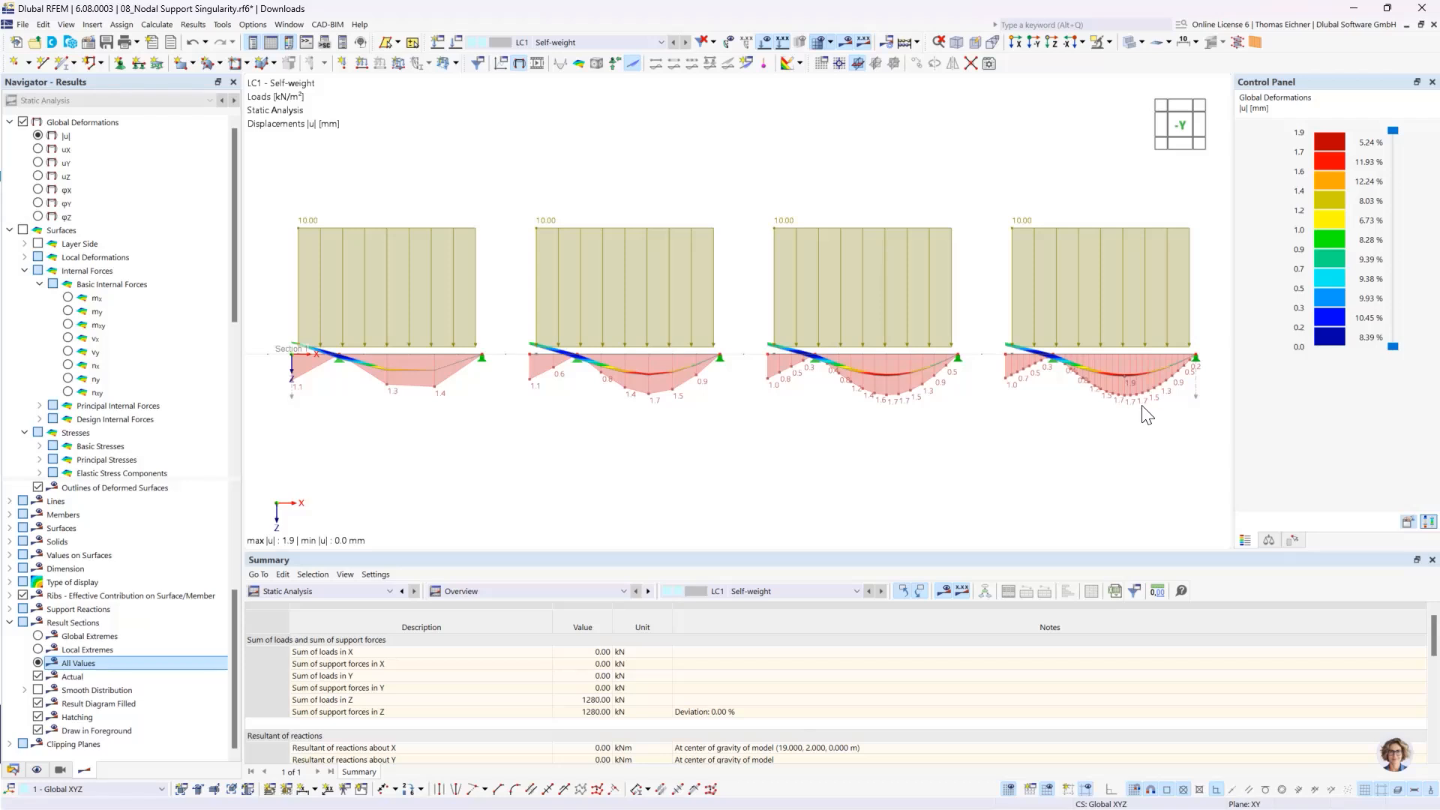
# Step: Display the uZ deformation along the result section and turn off the global deformations on the slabs
pyautogui.scroll(2, 1140, 411)
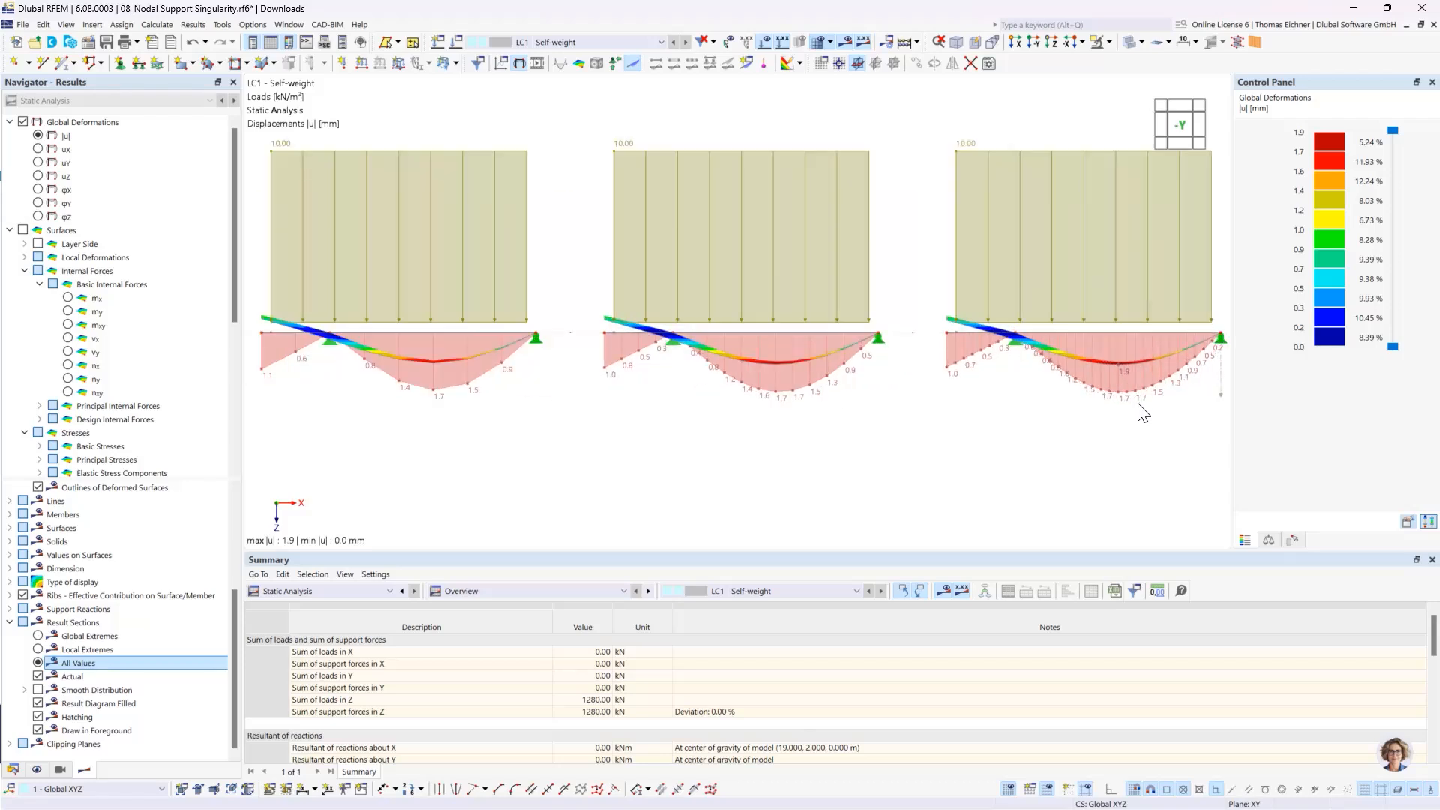
pyautogui.scroll(-2, 1141, 411)
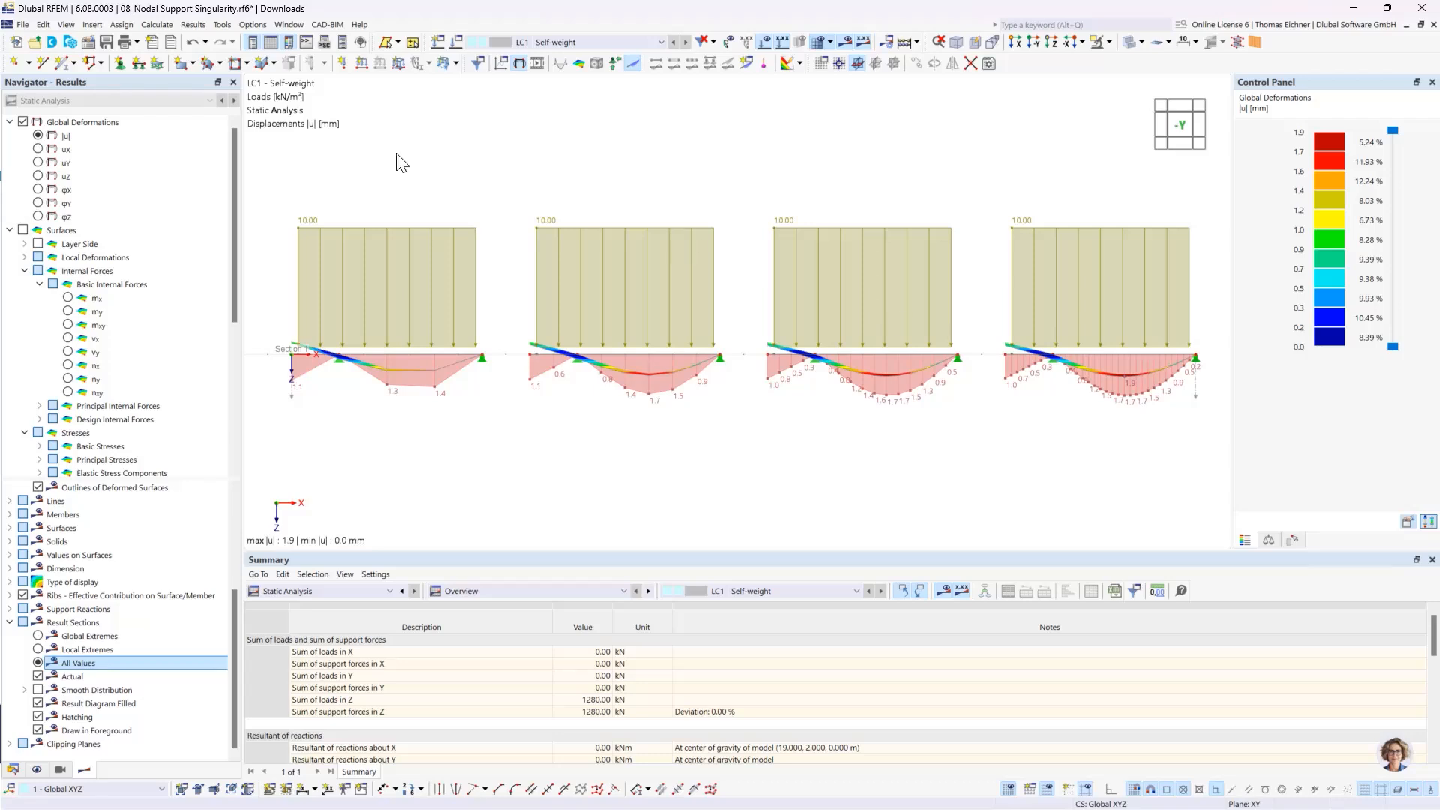
pyautogui.click(37, 176)
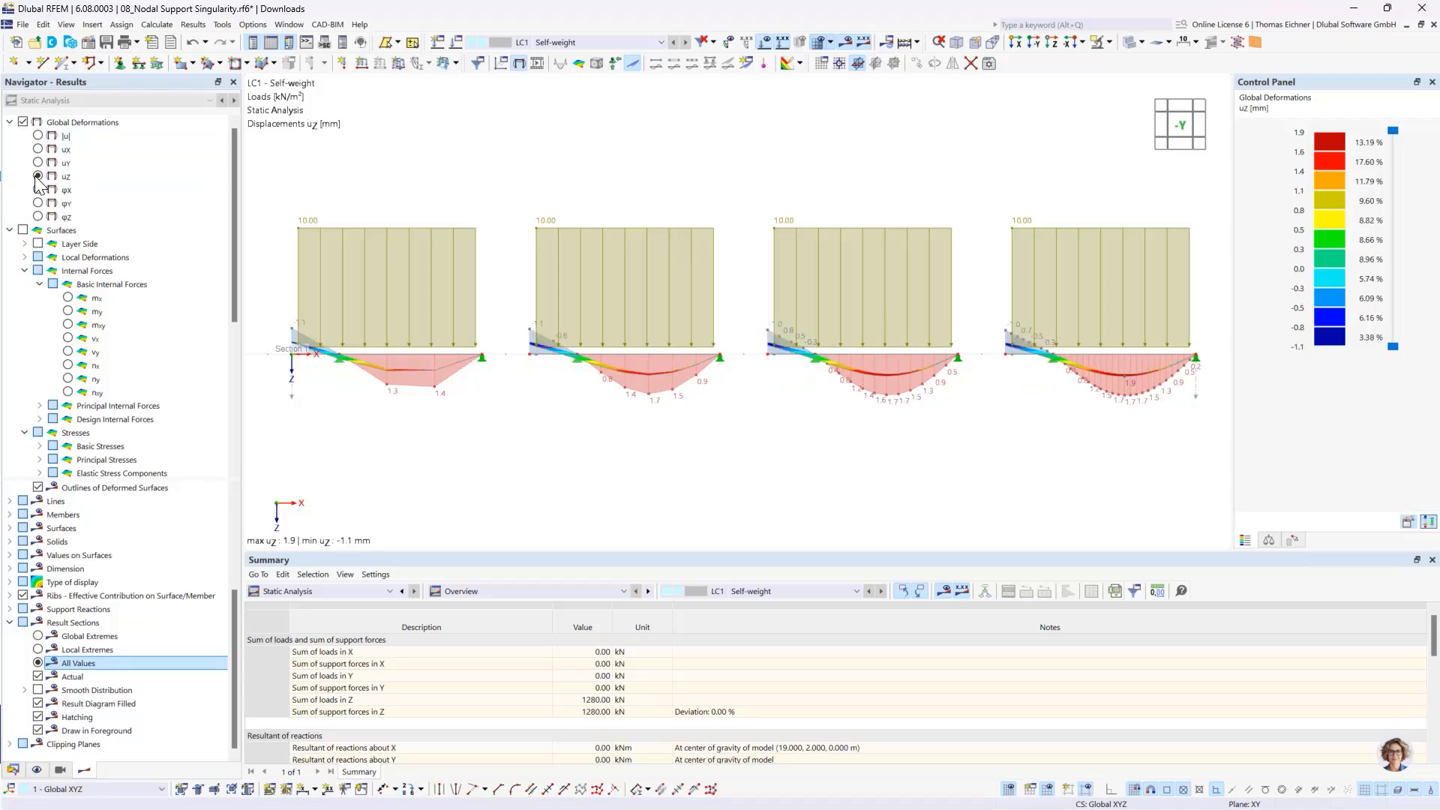
pyautogui.click(23, 122)
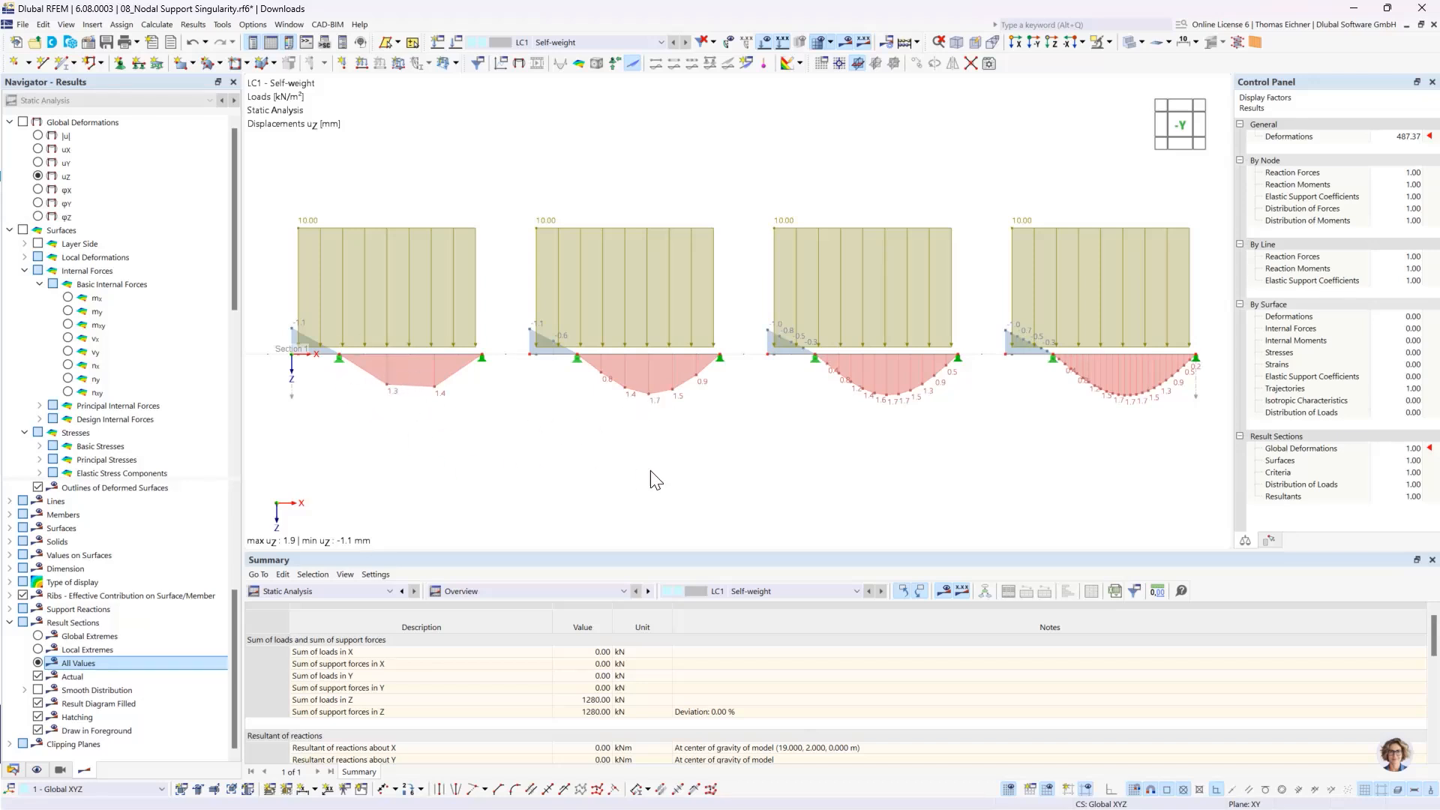
pyautogui.scroll(-2, 653, 472)
pyautogui.moveTo(922, 497); pyautogui.dragTo(890, 483, button='middle')
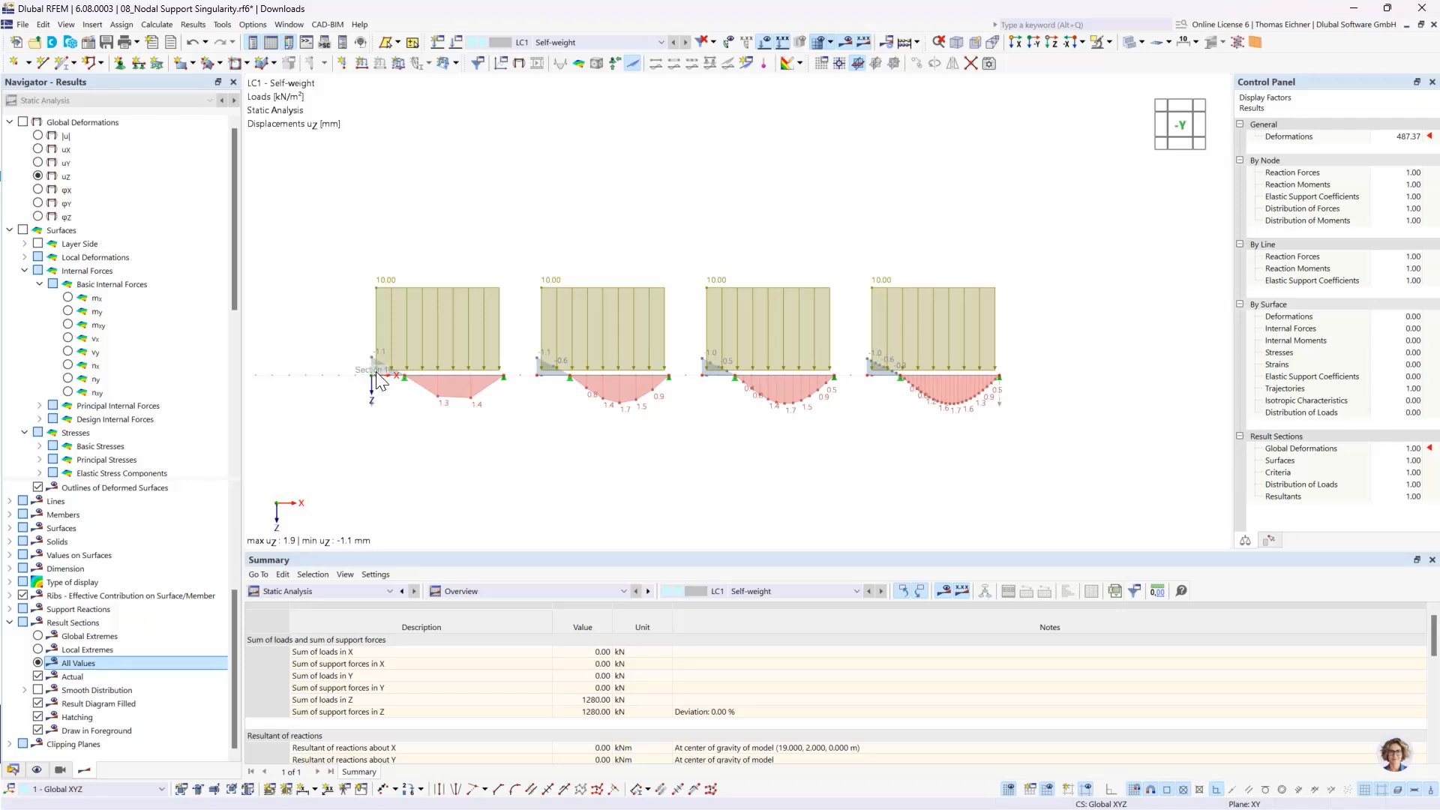
pyautogui.scroll(1, 386, 372)
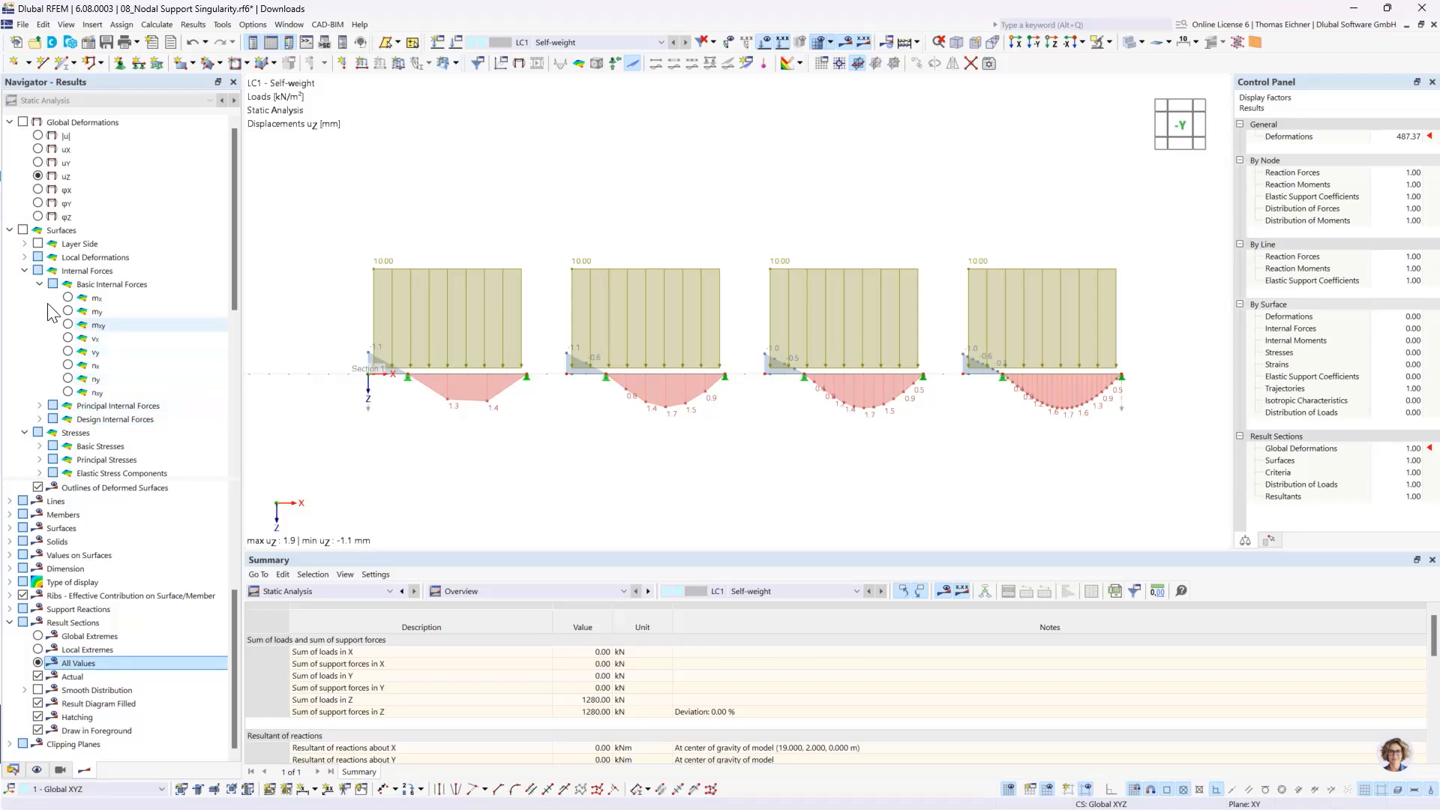
# Step: Switch the result section diagrams to surface results and display the basic internal moment mx
pyautogui.click(24, 270)
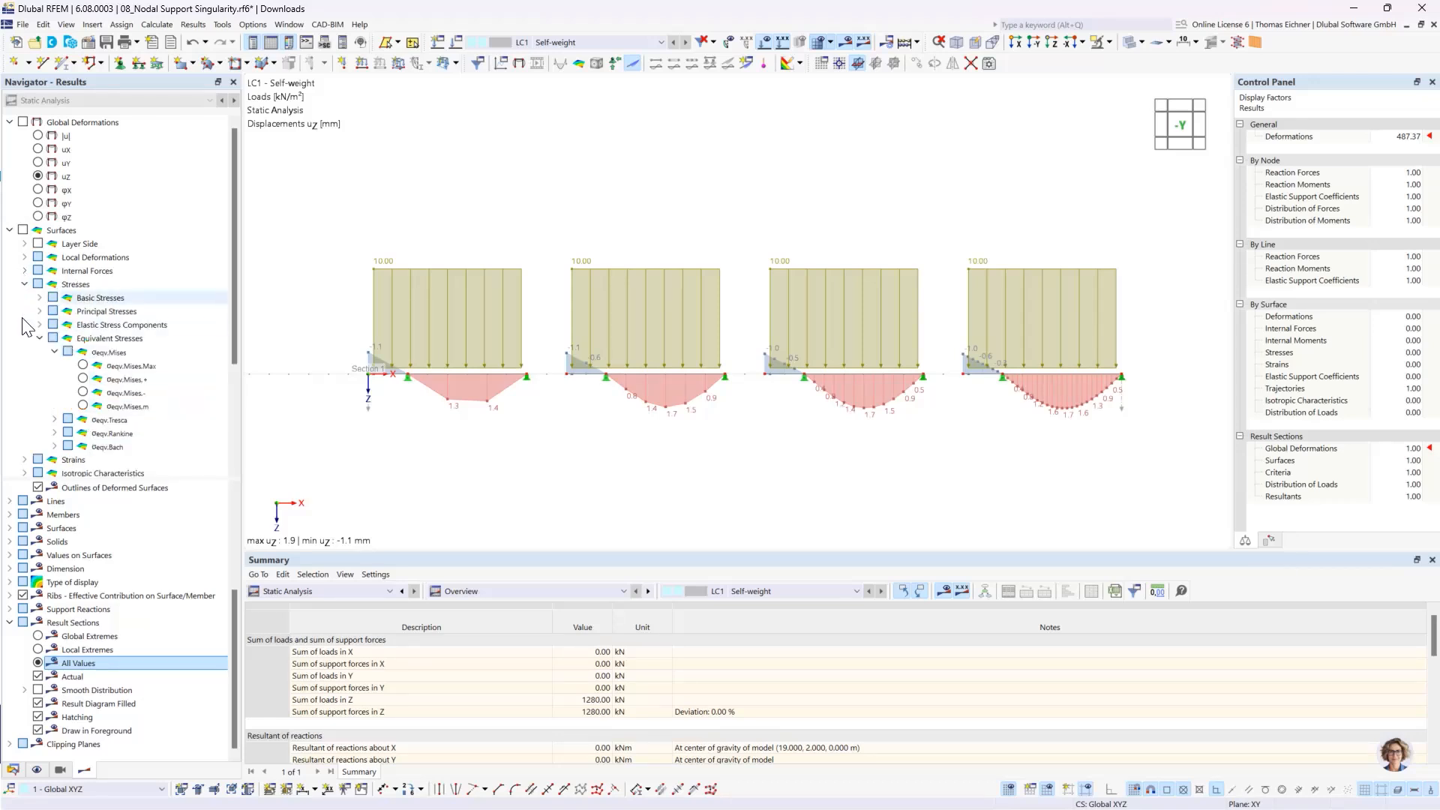
pyautogui.click(39, 338)
pyautogui.click(24, 285)
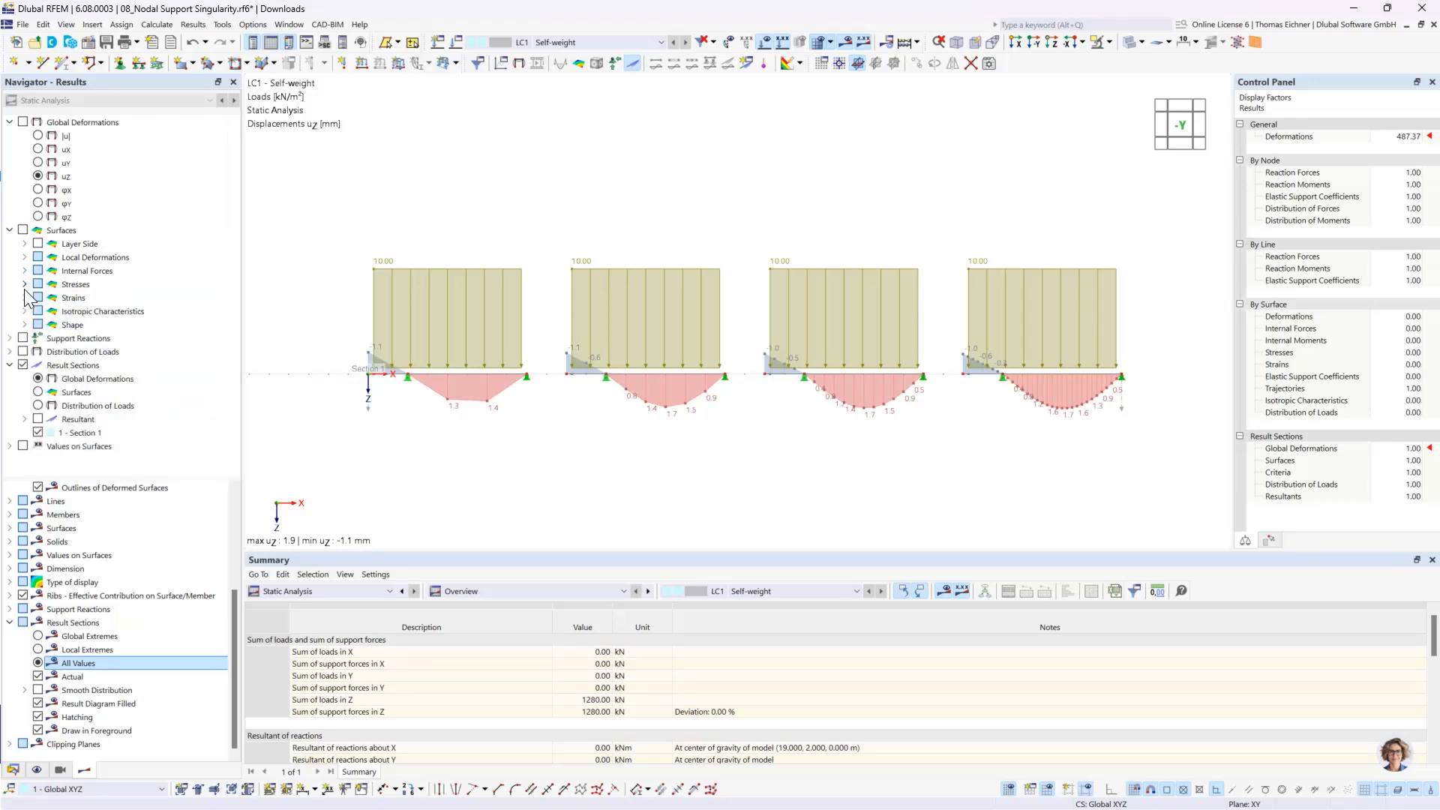
pyautogui.click(38, 393)
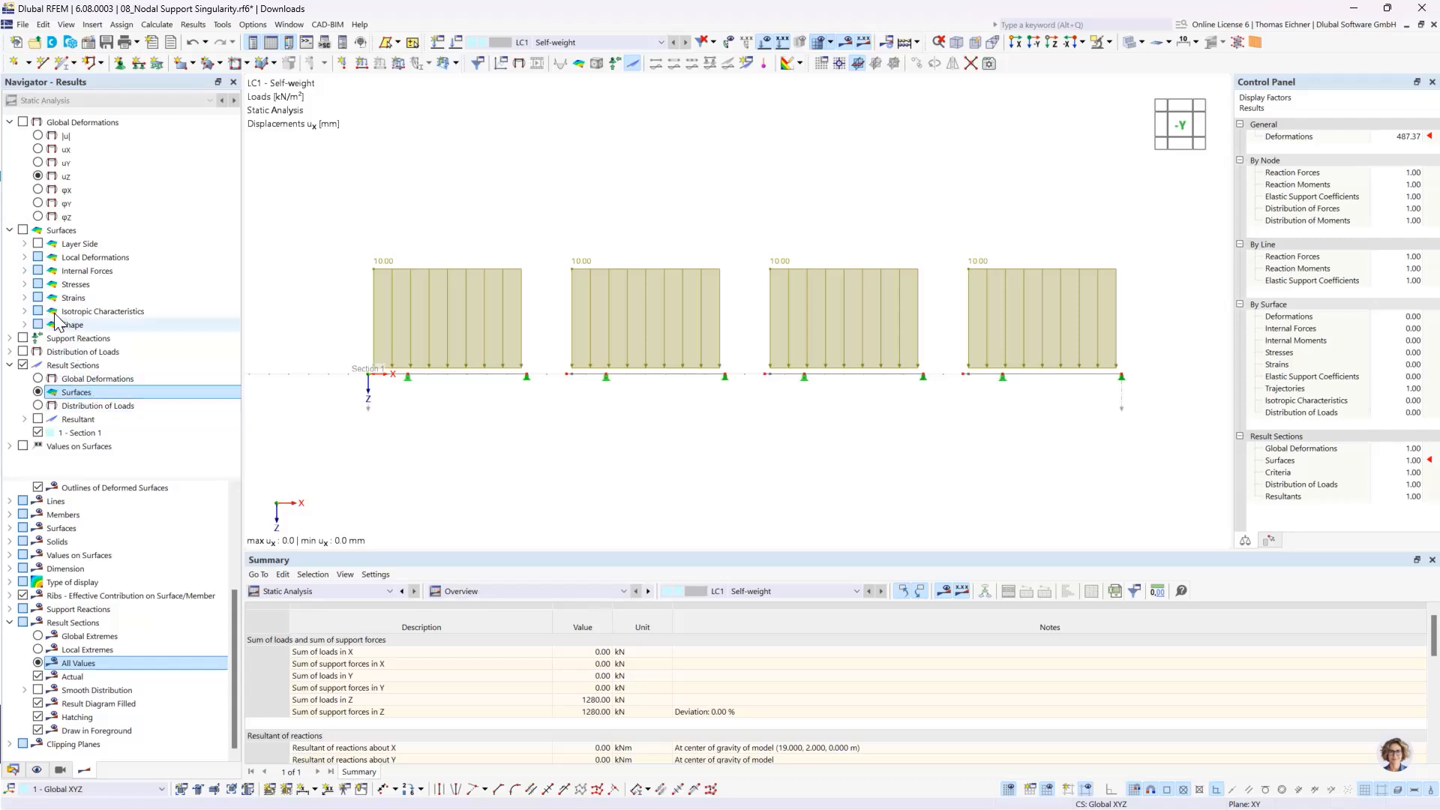
pyautogui.click(25, 271)
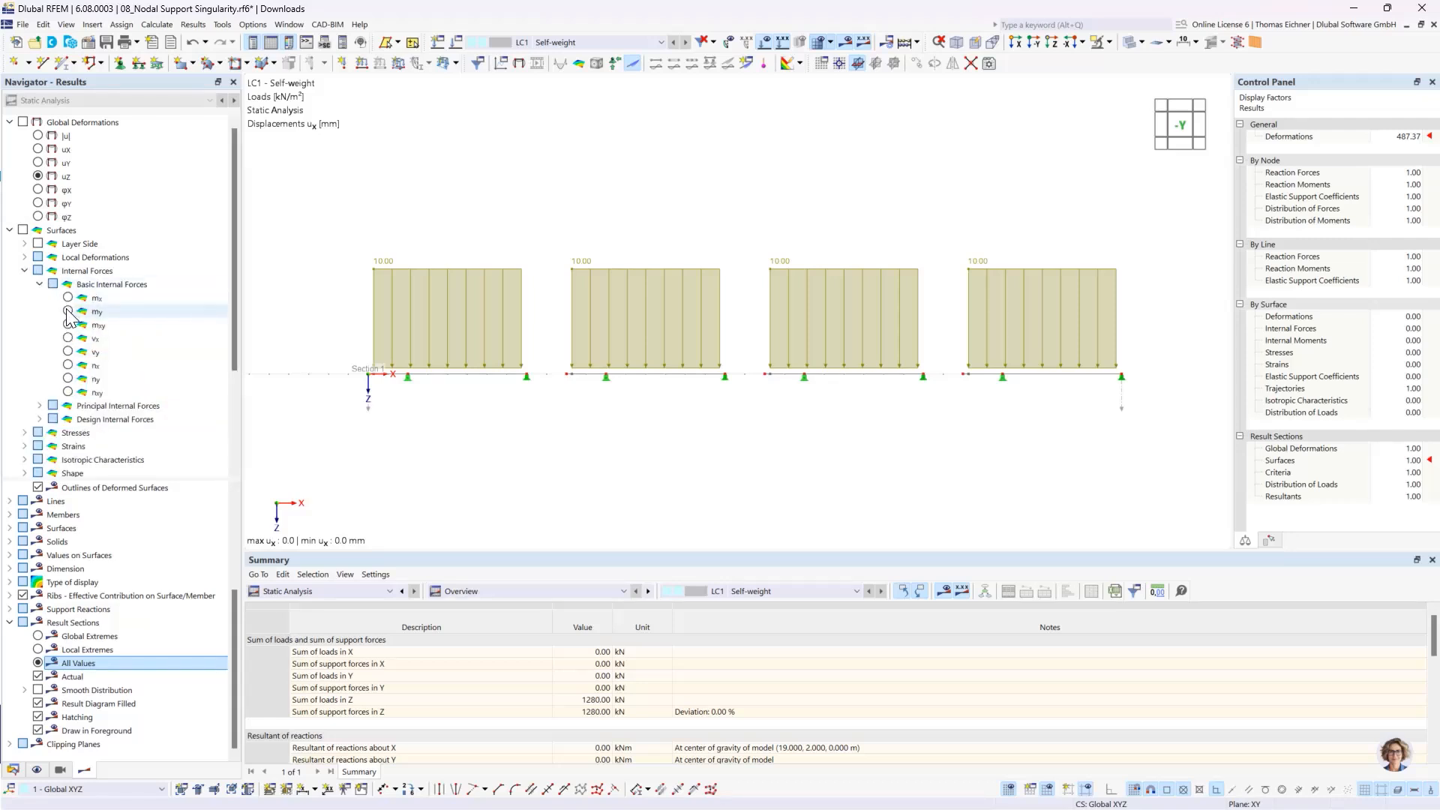
pyautogui.click(68, 298)
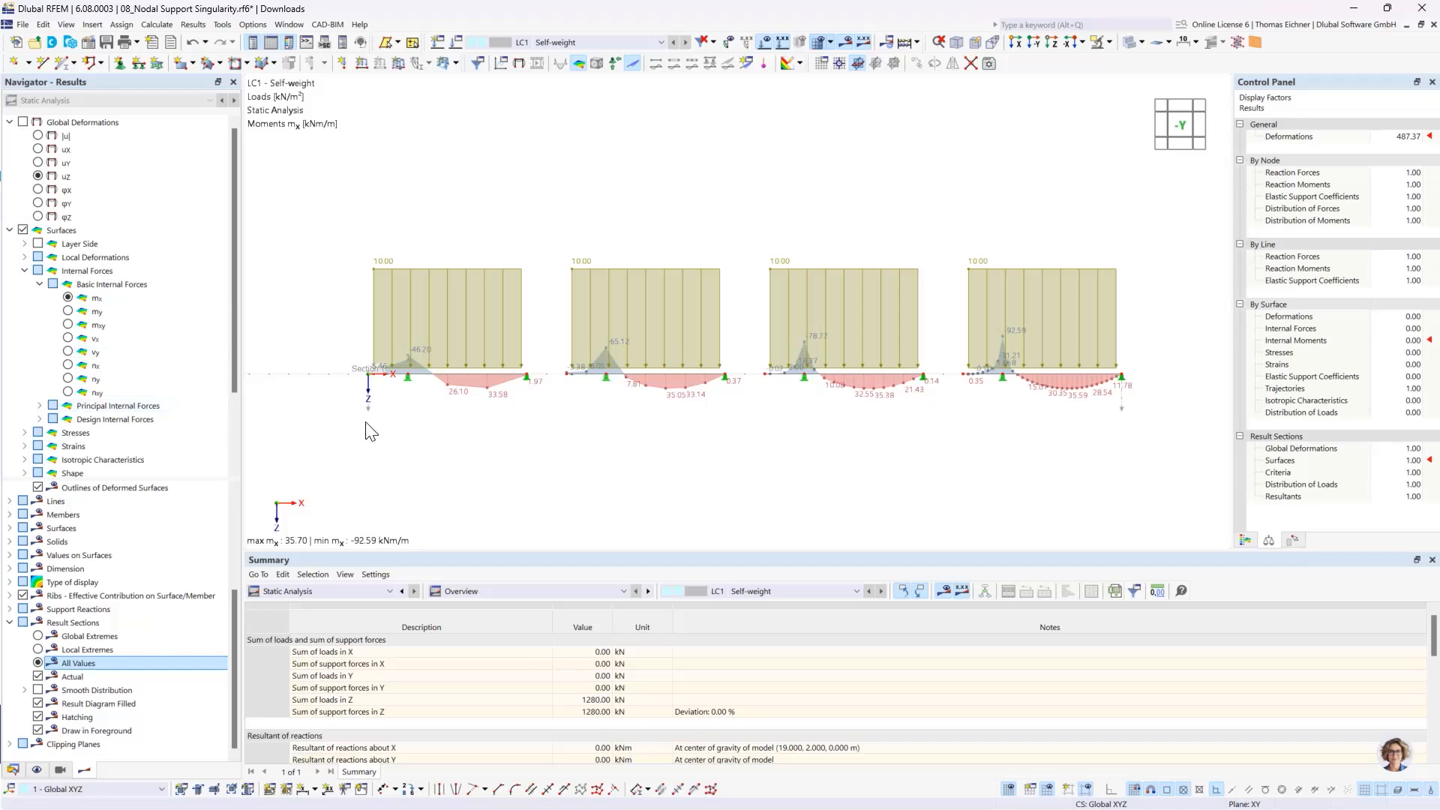
# Step: Compare the mx peaks over the nodal supports of the four slabs and hide the loads
pyautogui.scroll(1, 529, 416)
pyautogui.moveTo(629, 412); pyautogui.dragTo(563, 422, button='middle')
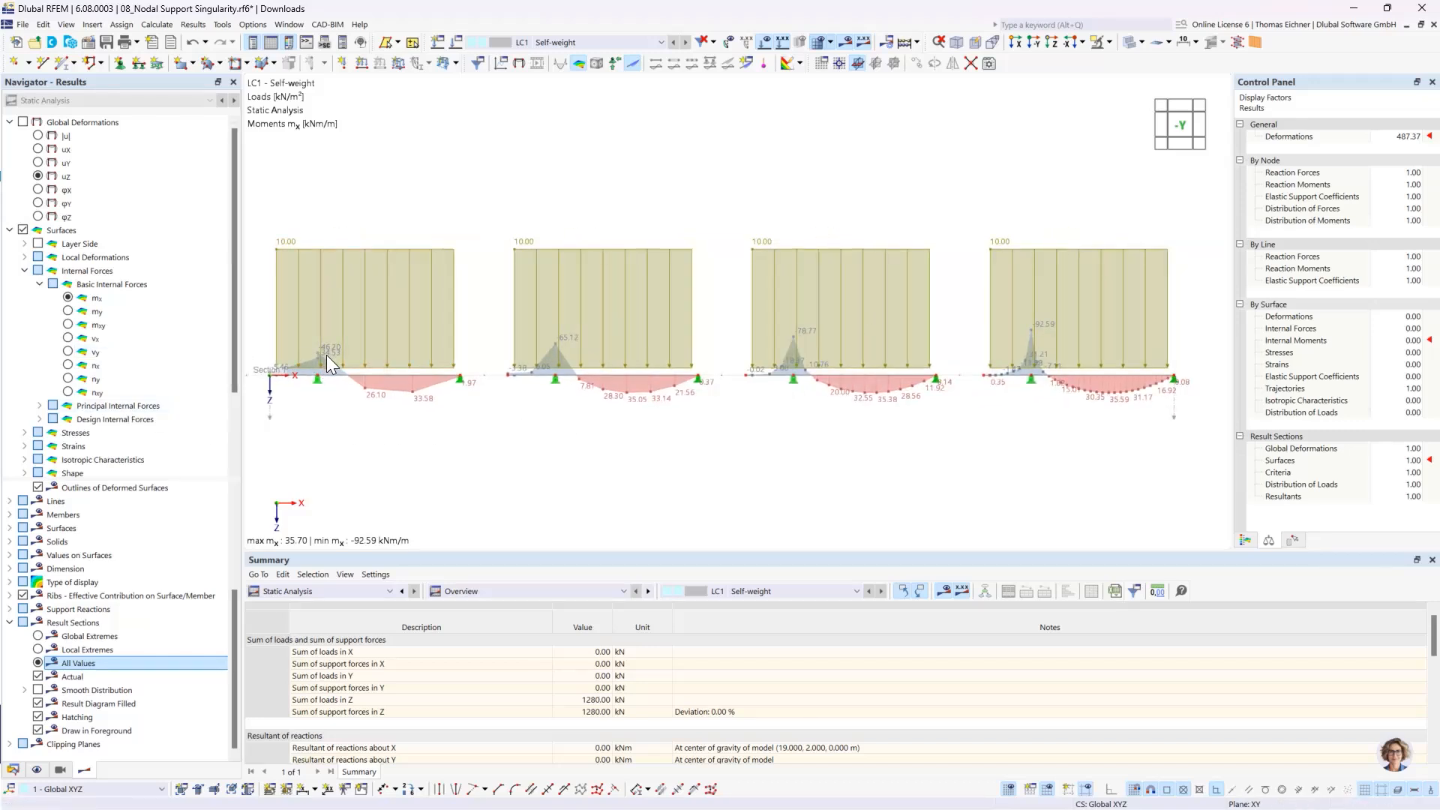
pyautogui.scroll(5, 326, 354)
pyautogui.moveTo(327, 354); pyautogui.dragTo(486, 361, button='middle')
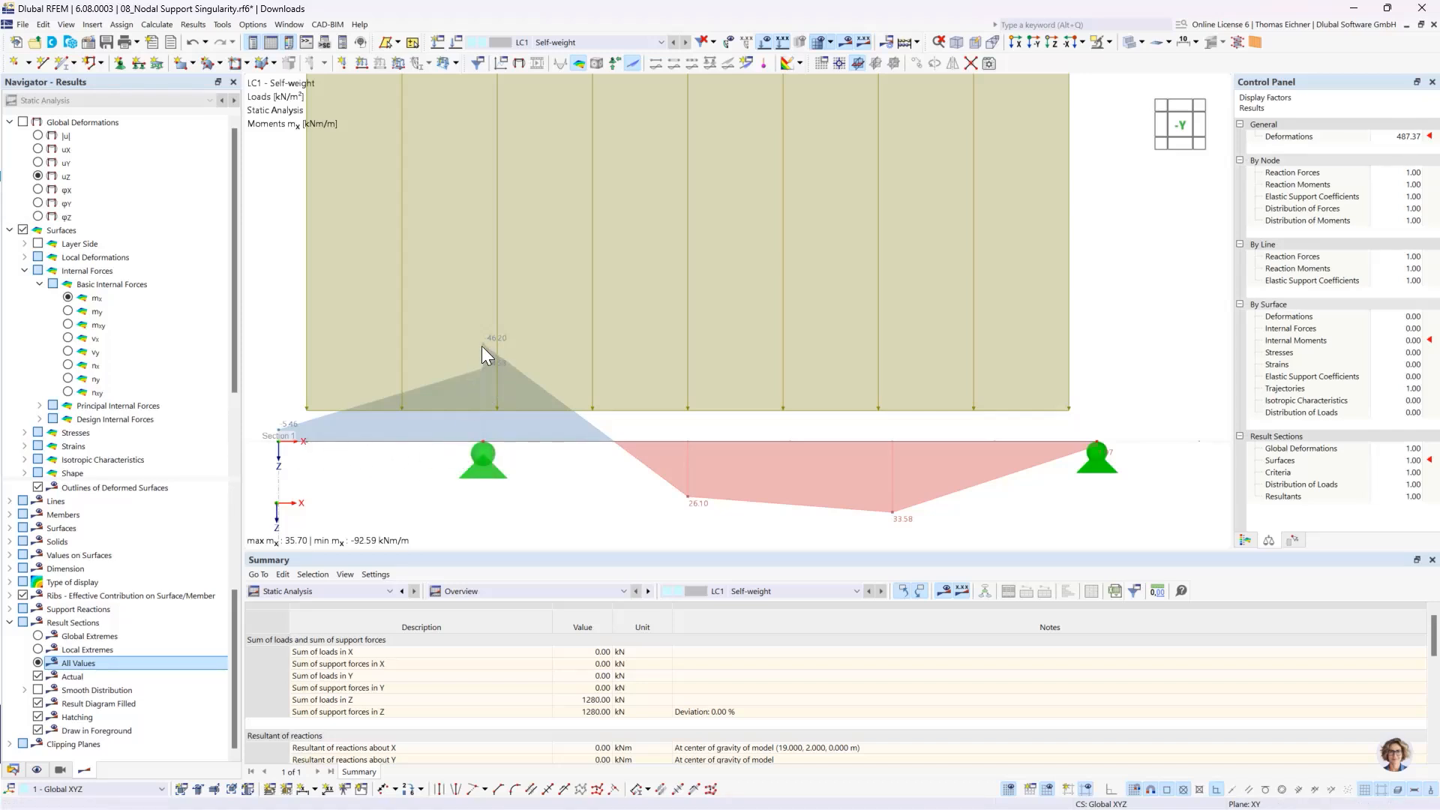
pyautogui.scroll(-5, 475, 359)
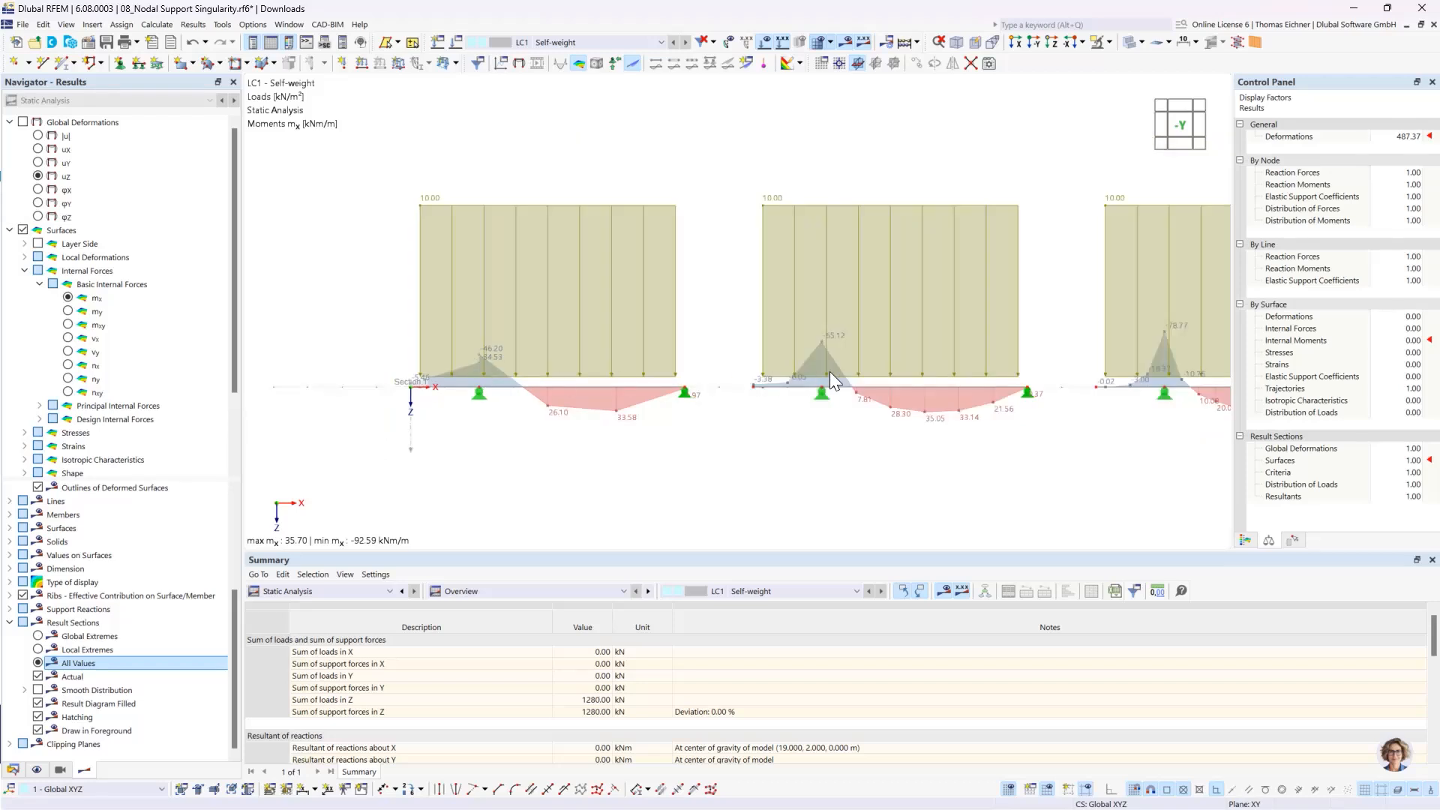
pyautogui.scroll(-2, 739, 369)
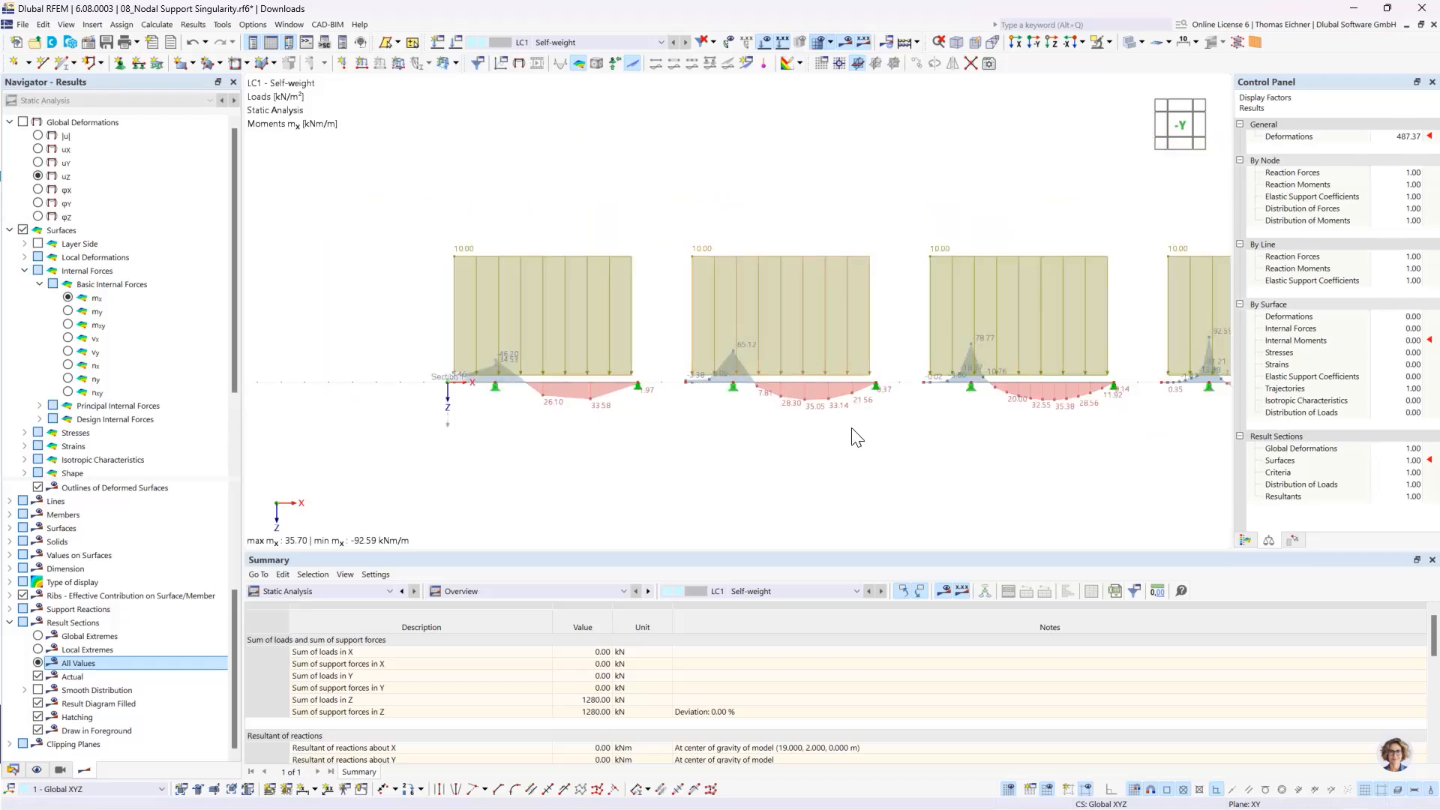
pyautogui.scroll(-2, 689, 432)
pyautogui.moveTo(689, 432); pyautogui.dragTo(638, 434, button='middle')
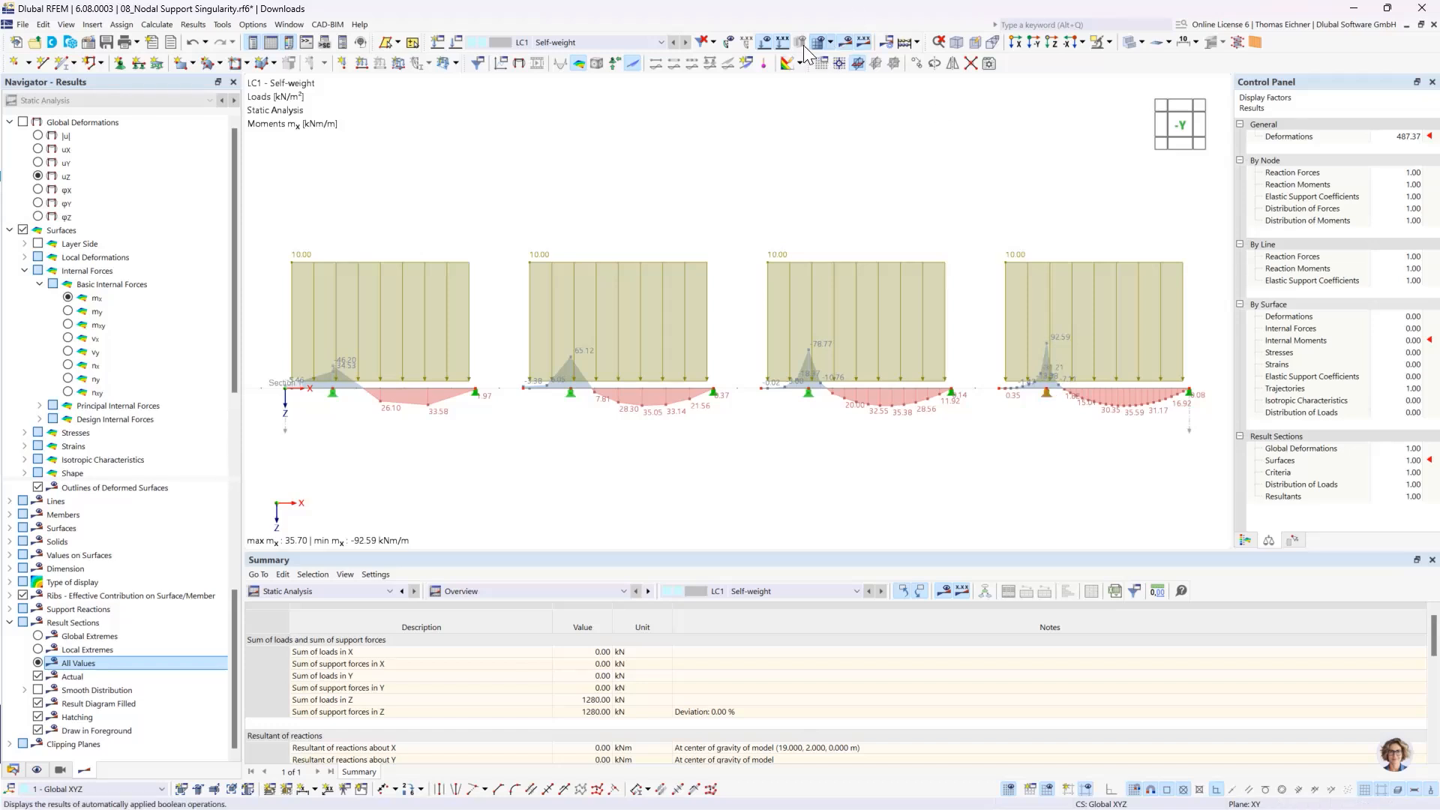
pyautogui.click(764, 42)
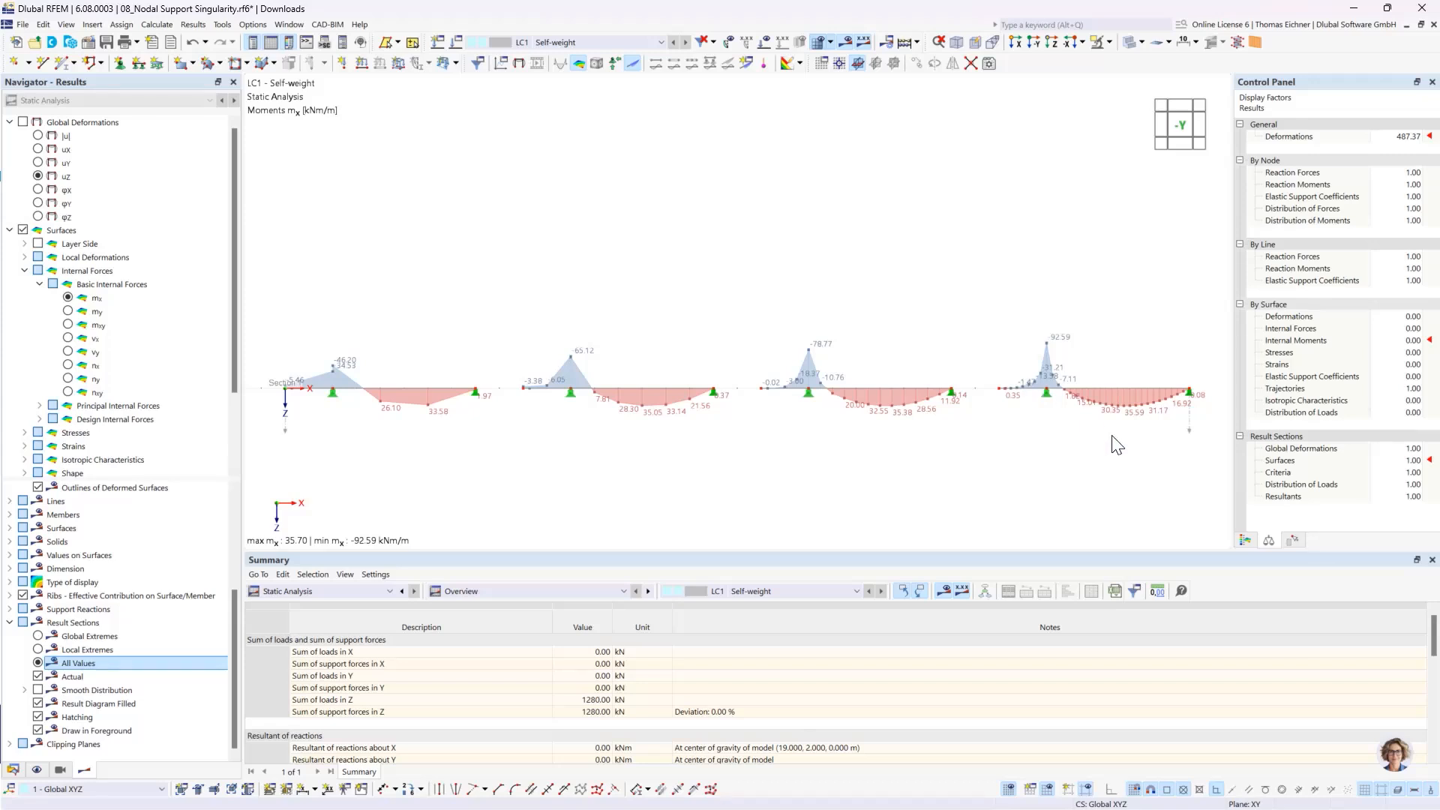
# Step: Open the Hinged nodal support assigned to the last slab's inner support node for editing
pyautogui.moveTo(1048, 405)
pyautogui.doubleClick(1047, 405)
pyautogui.moveTo(744, 137); pyautogui.dragTo(668, 116)
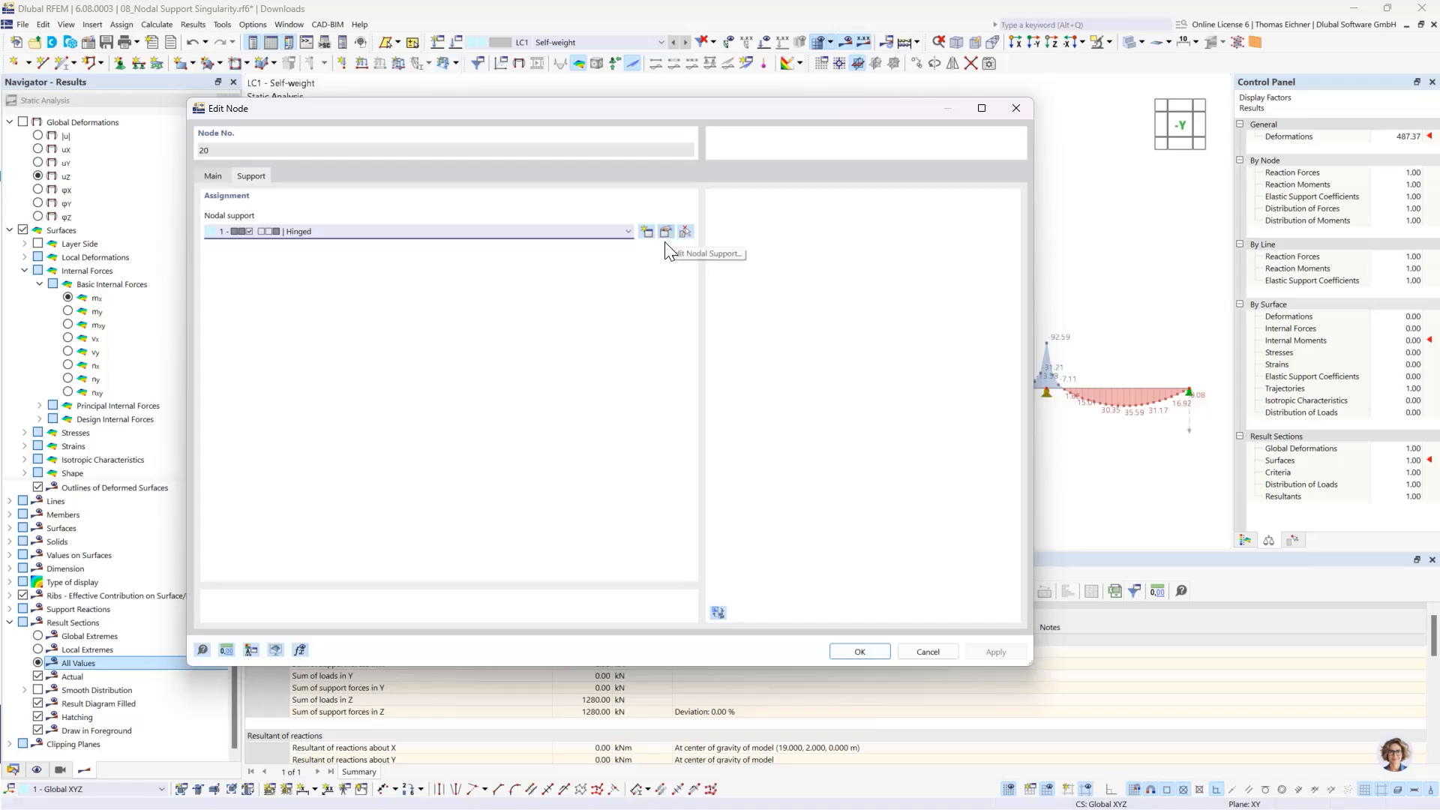
pyautogui.click(600, 234)
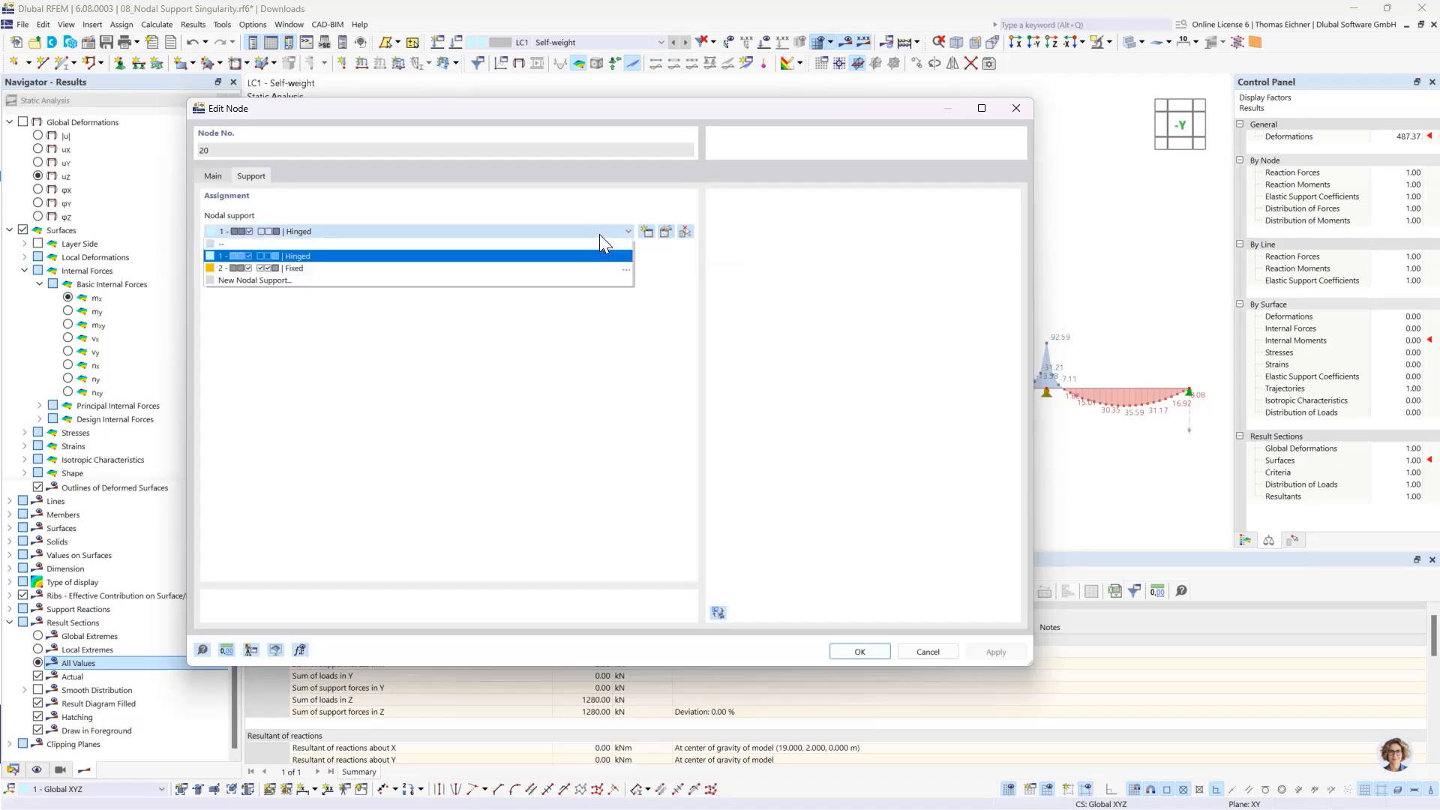
pyautogui.click(600, 234)
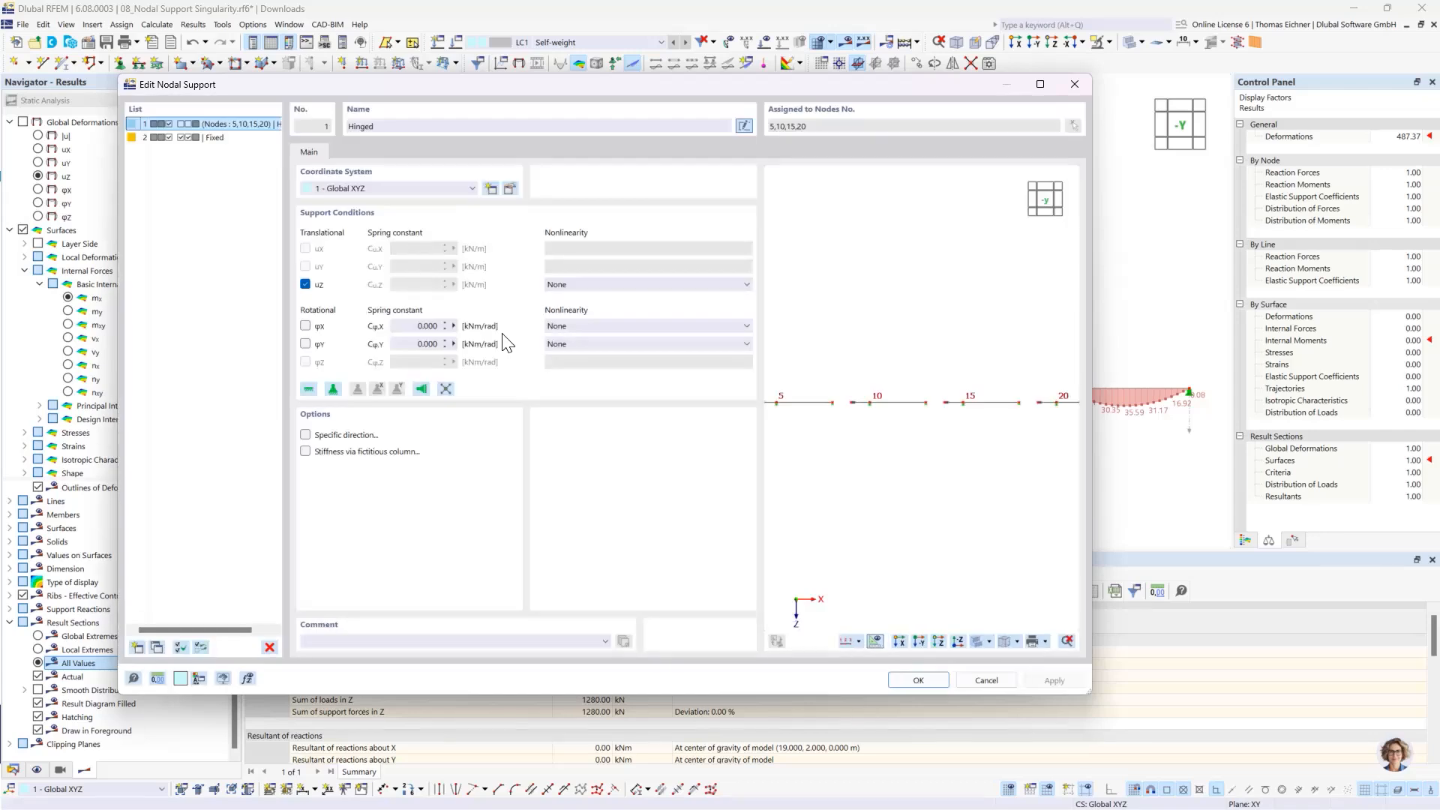
# Step: Try releasing the support's uZ restraint to allow a spring constant in Z, and restore the restraint
pyautogui.click(305, 285)
pyautogui.click(427, 284)
pyautogui.moveTo(599, 90); pyautogui.dragTo(551, 69)
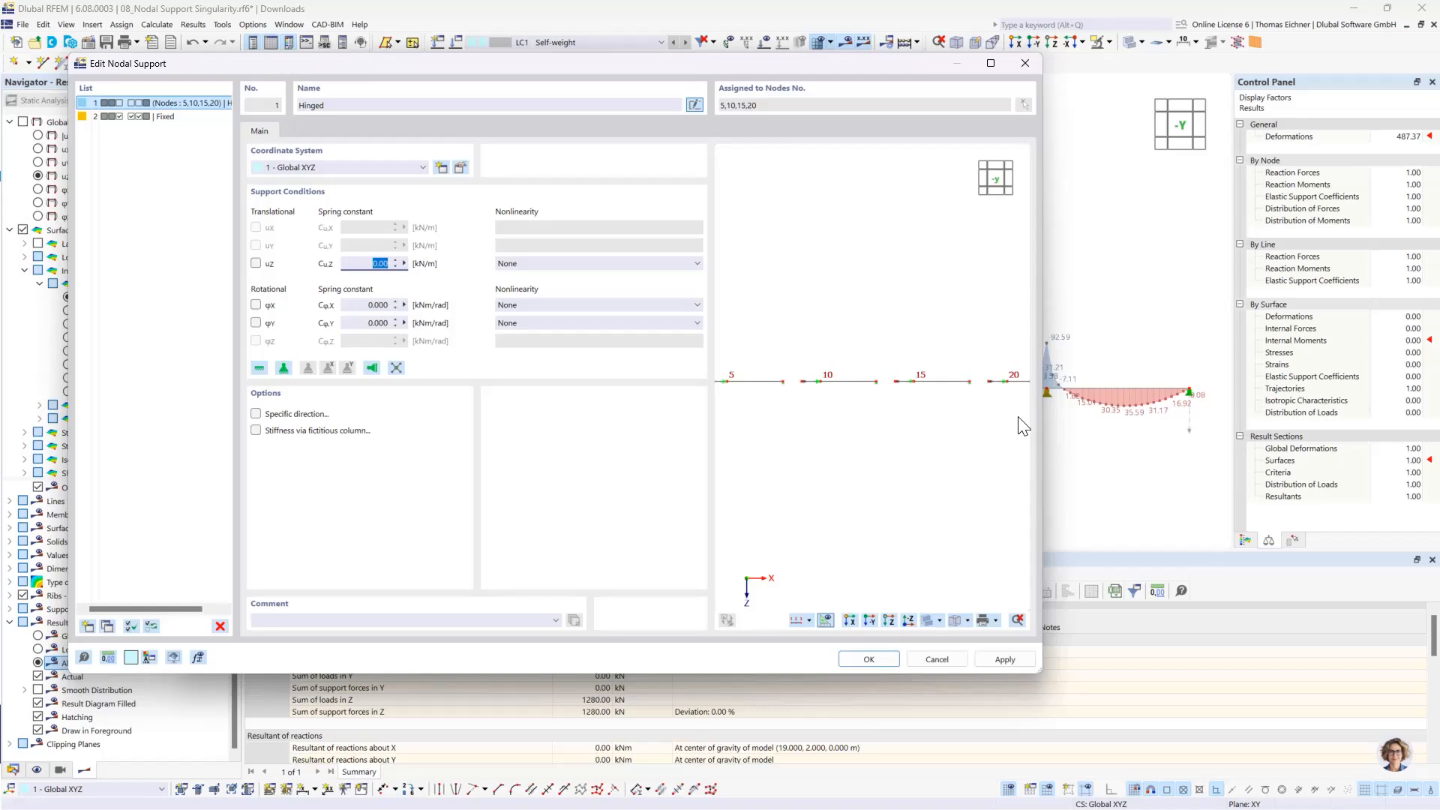
pyautogui.click(367, 264)
pyautogui.moveTo(669, 69); pyautogui.dragTo(642, 64)
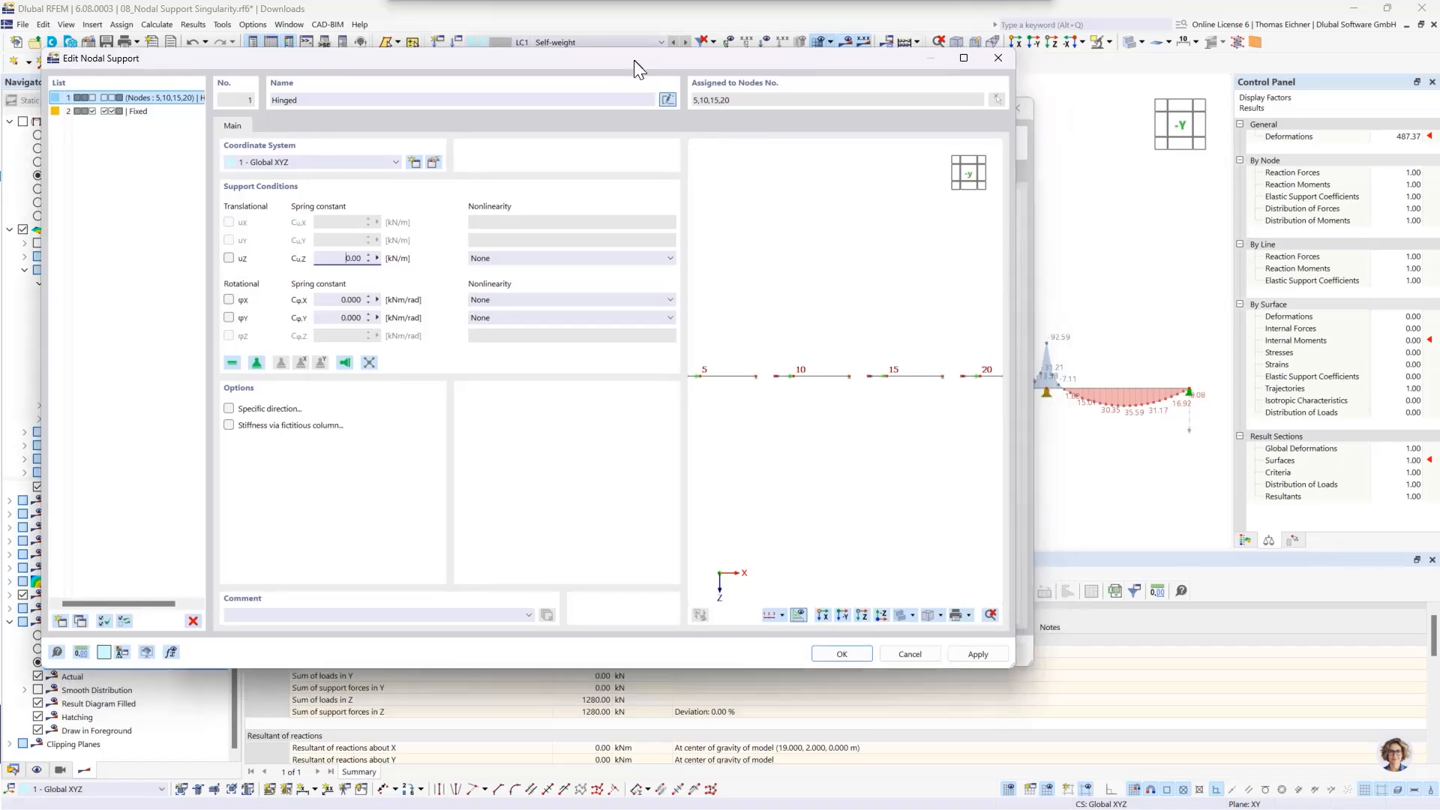
pyautogui.click(229, 259)
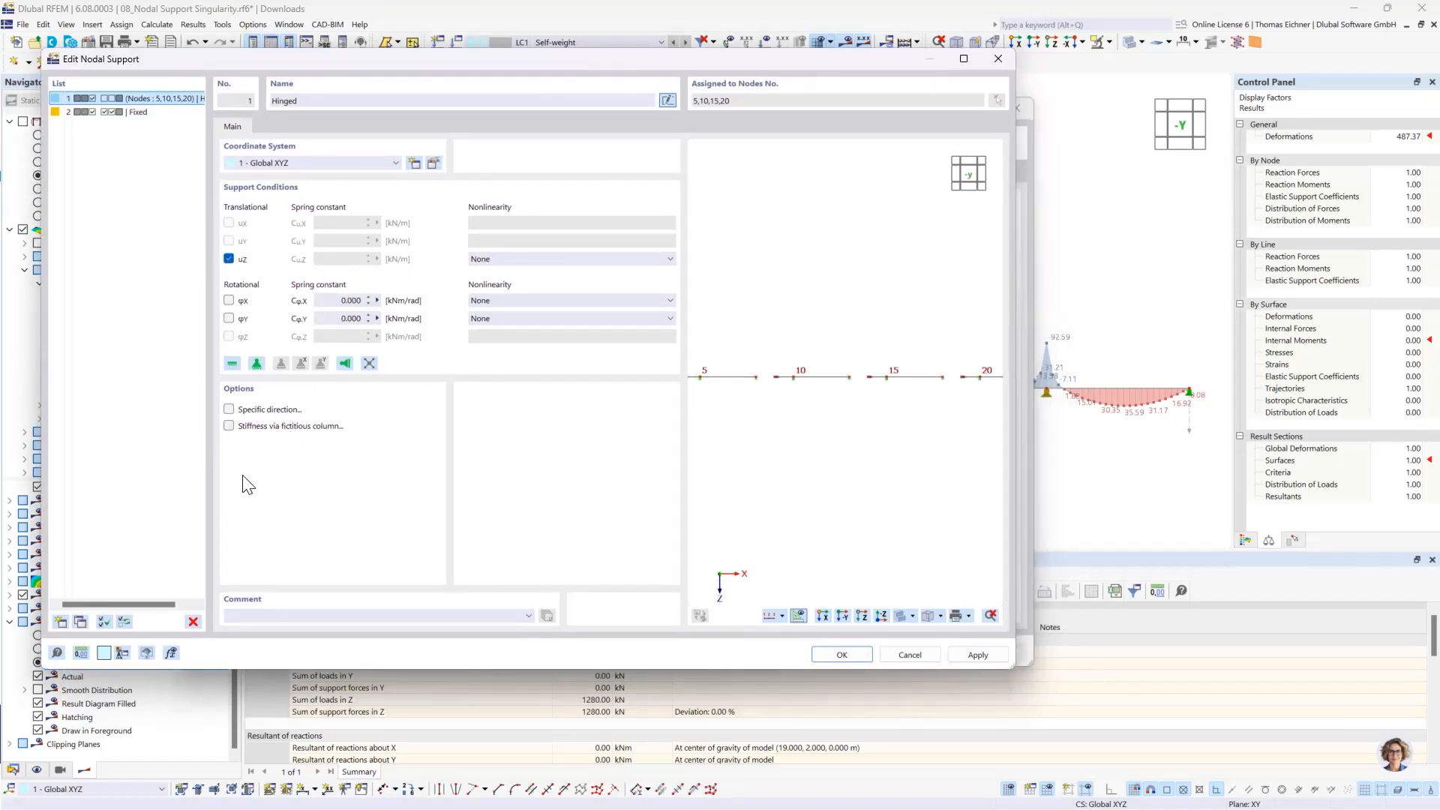
# Step: Define the support stiffness via a fictitious column with a height of 3 m and material C30/37
pyautogui.click(229, 425)
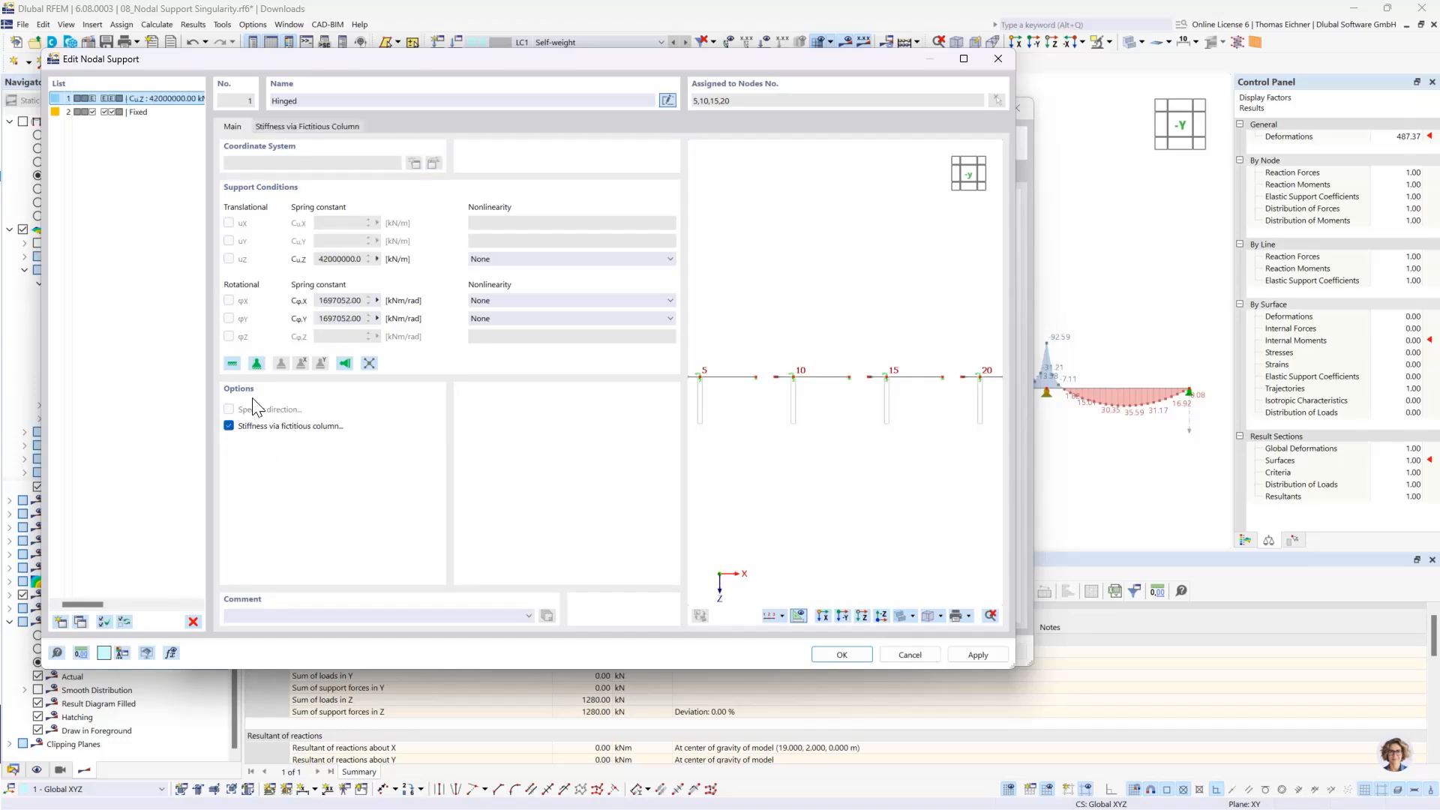
pyautogui.click(310, 132)
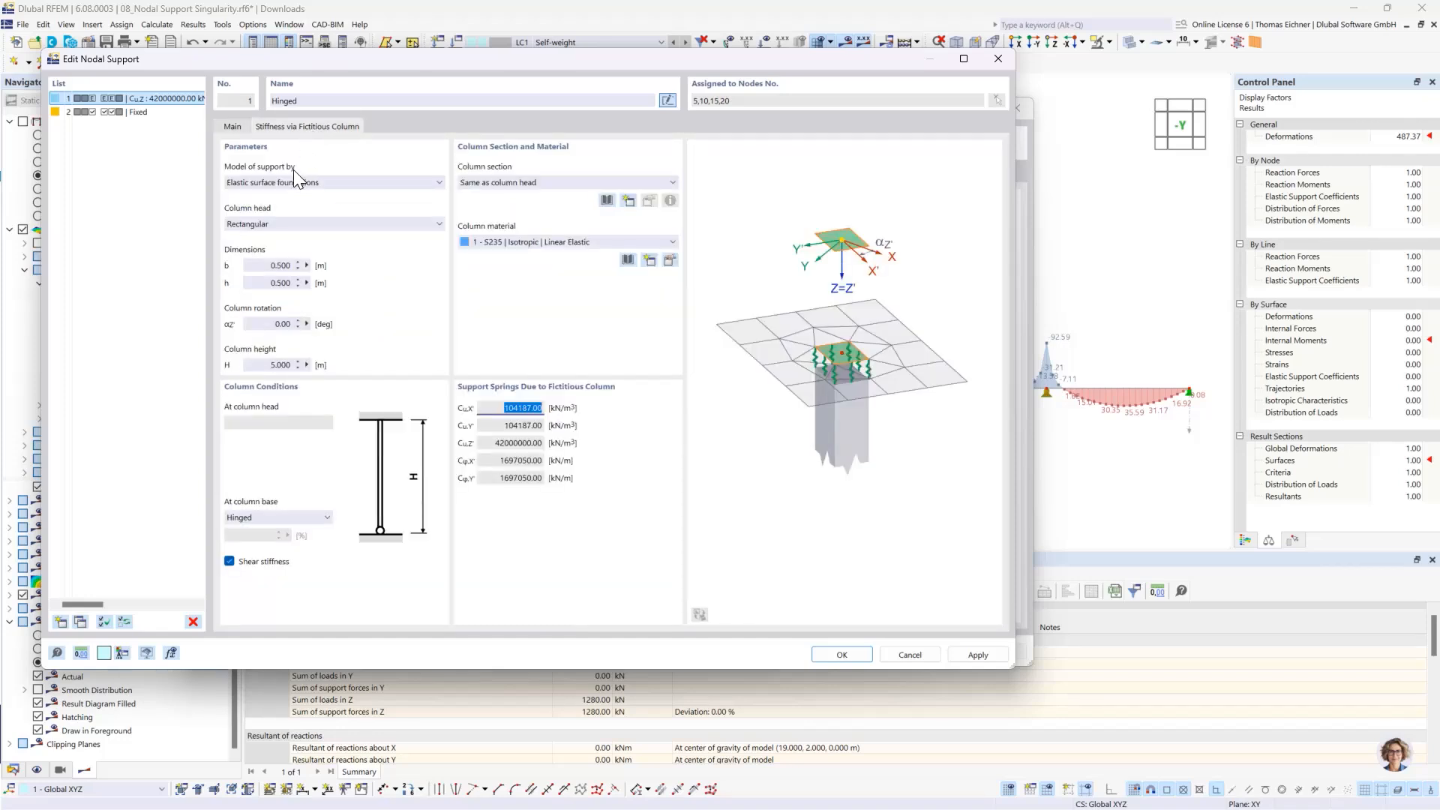
pyautogui.click(271, 365)
pyautogui.write('3')
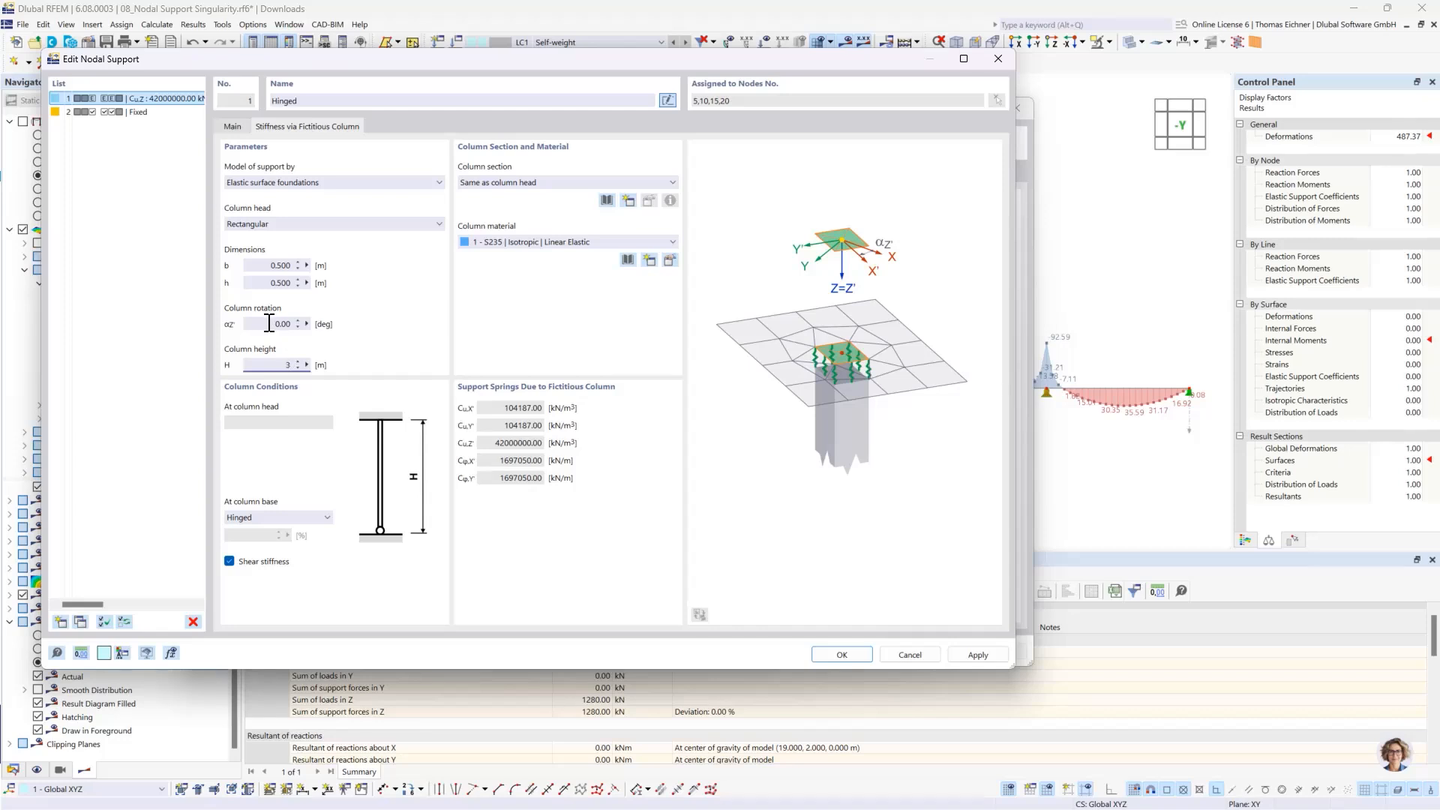
pyautogui.hotkey('shift', 'Tab')
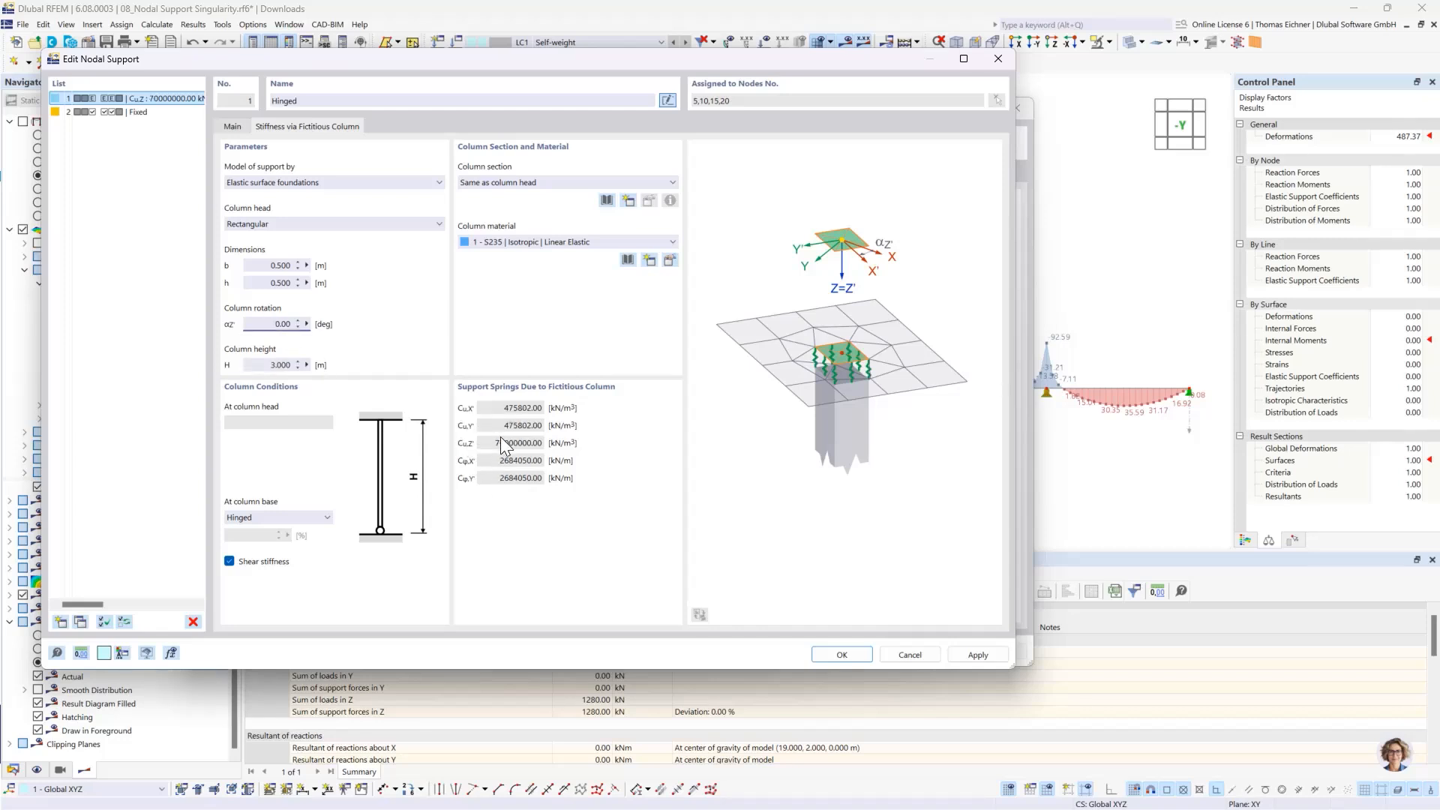
pyautogui.click(517, 243)
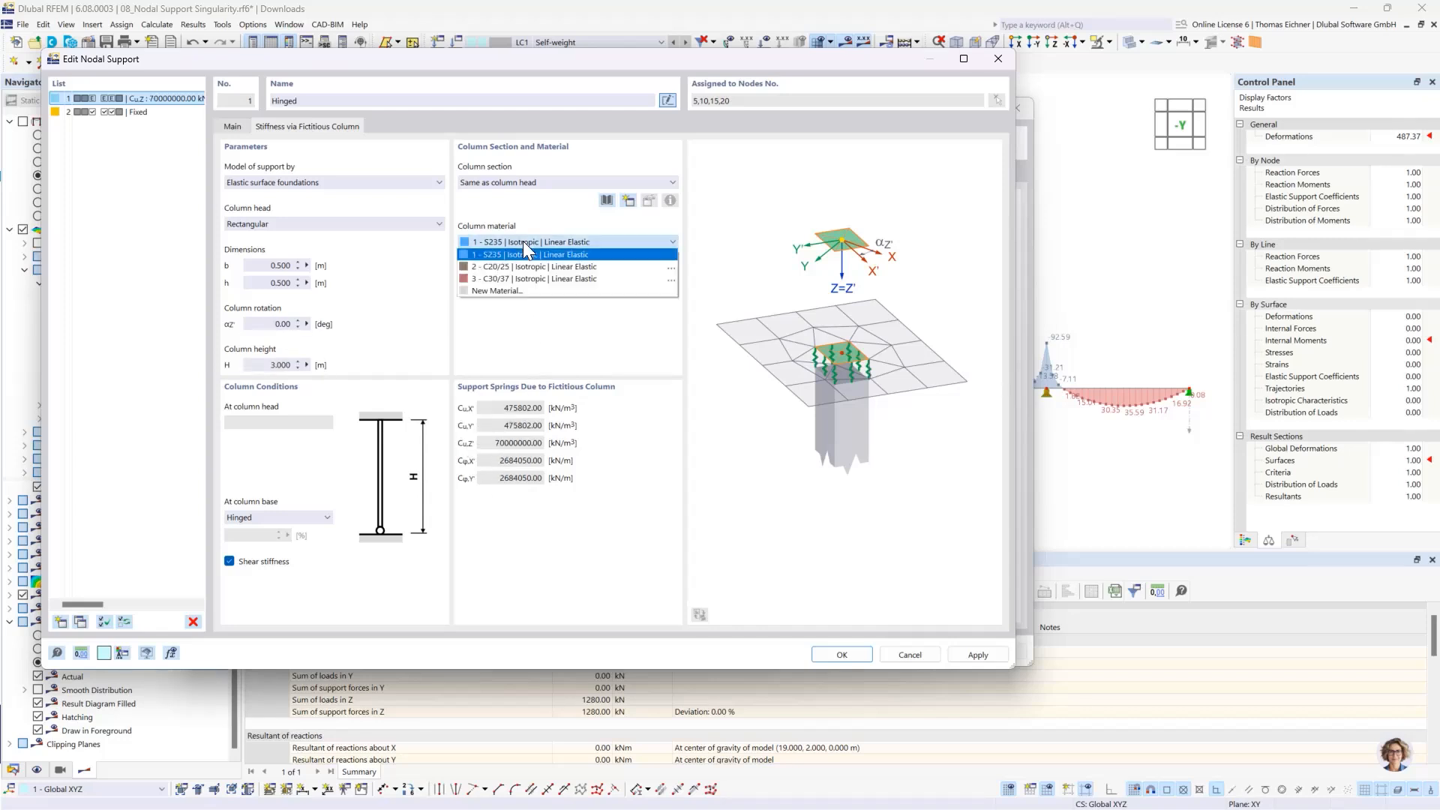
pyautogui.click(529, 278)
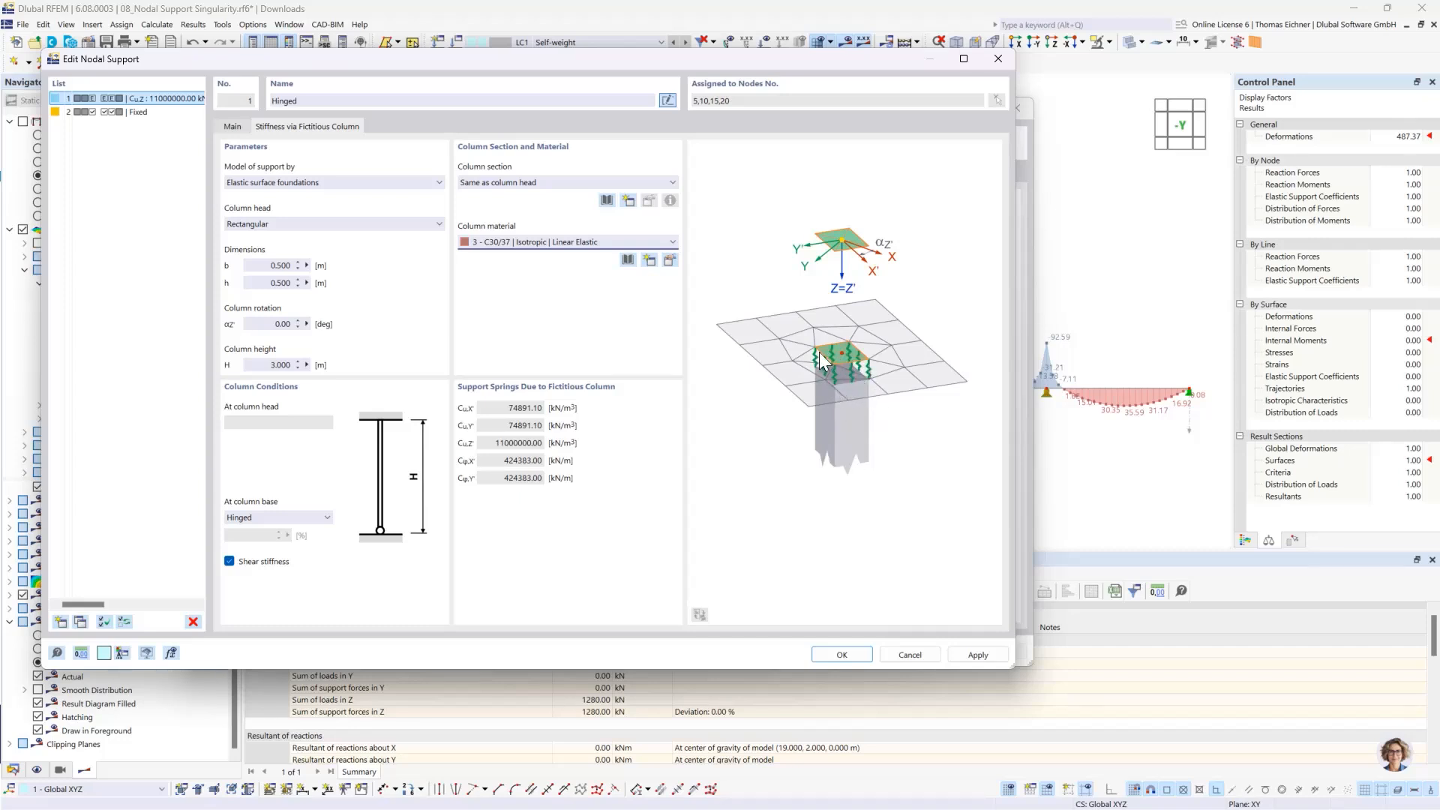
# Step: Try the elastic nodal support model for the fictitious column and return it to elastic surface foundations
pyautogui.click(232, 126)
pyautogui.click(300, 128)
pyautogui.click(404, 184)
pyautogui.click(262, 207)
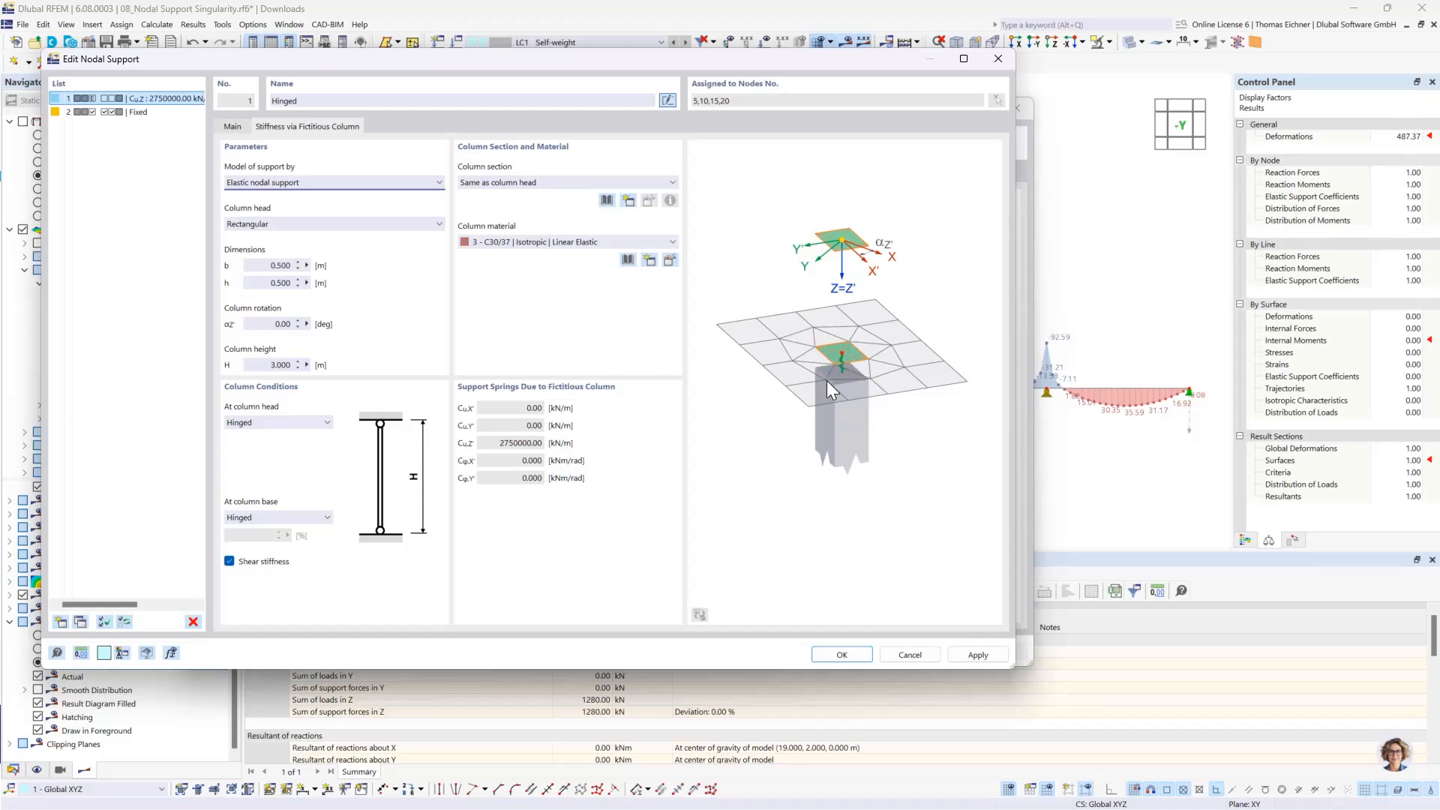
pyautogui.click(297, 186)
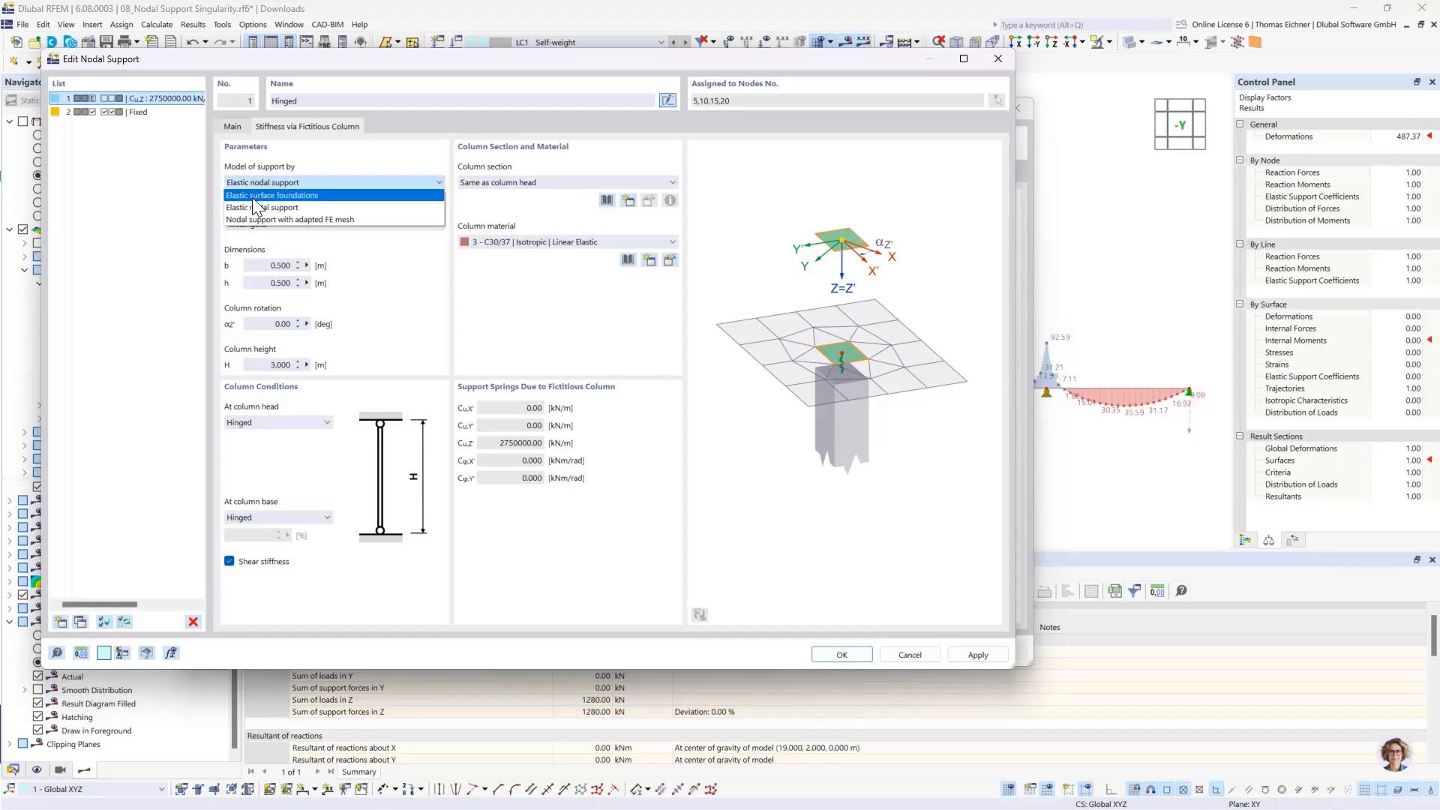
pyautogui.click(256, 197)
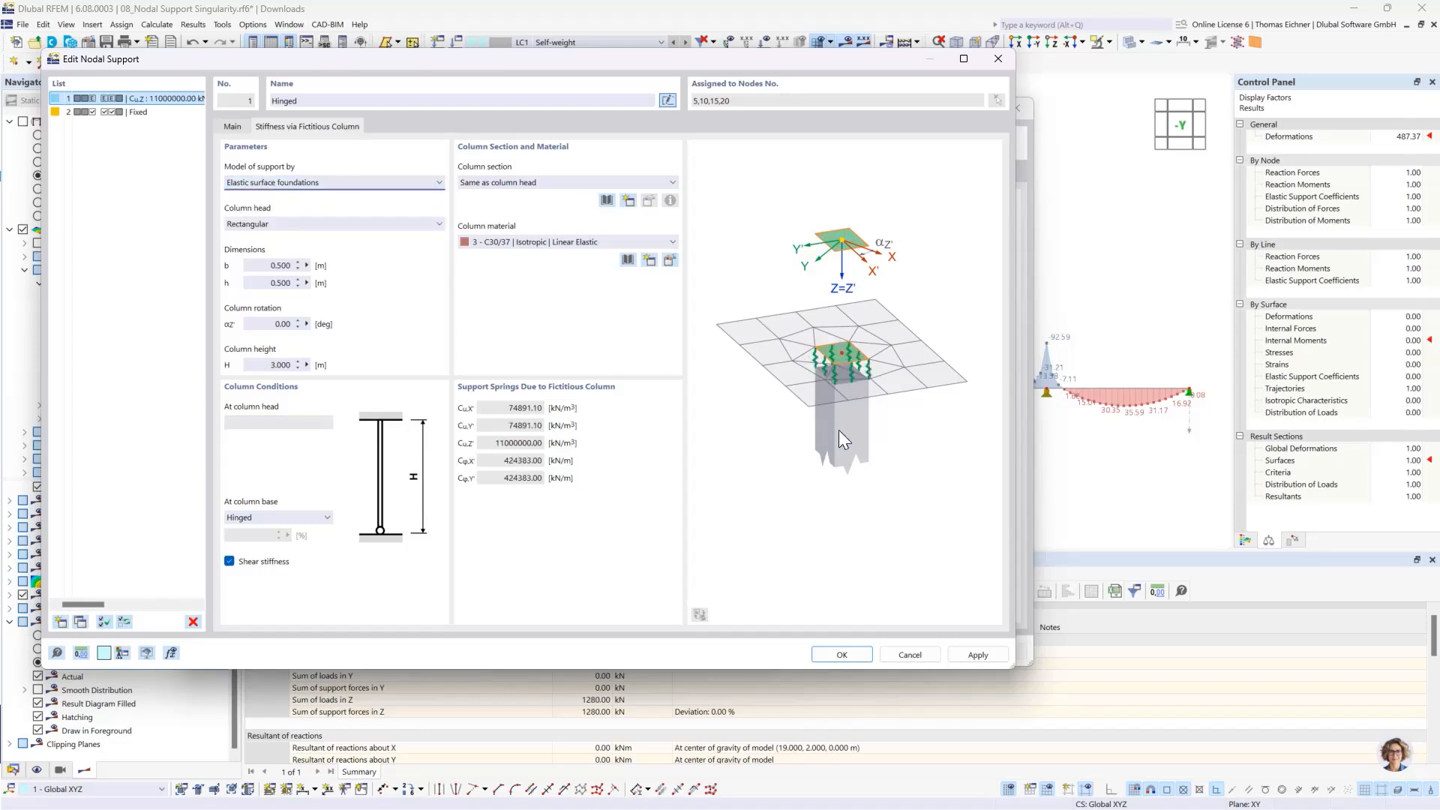
# Step: Accept the modified nodal support, agree to delete all results including the mesh, and finish editing the node
pyautogui.click(841, 655)
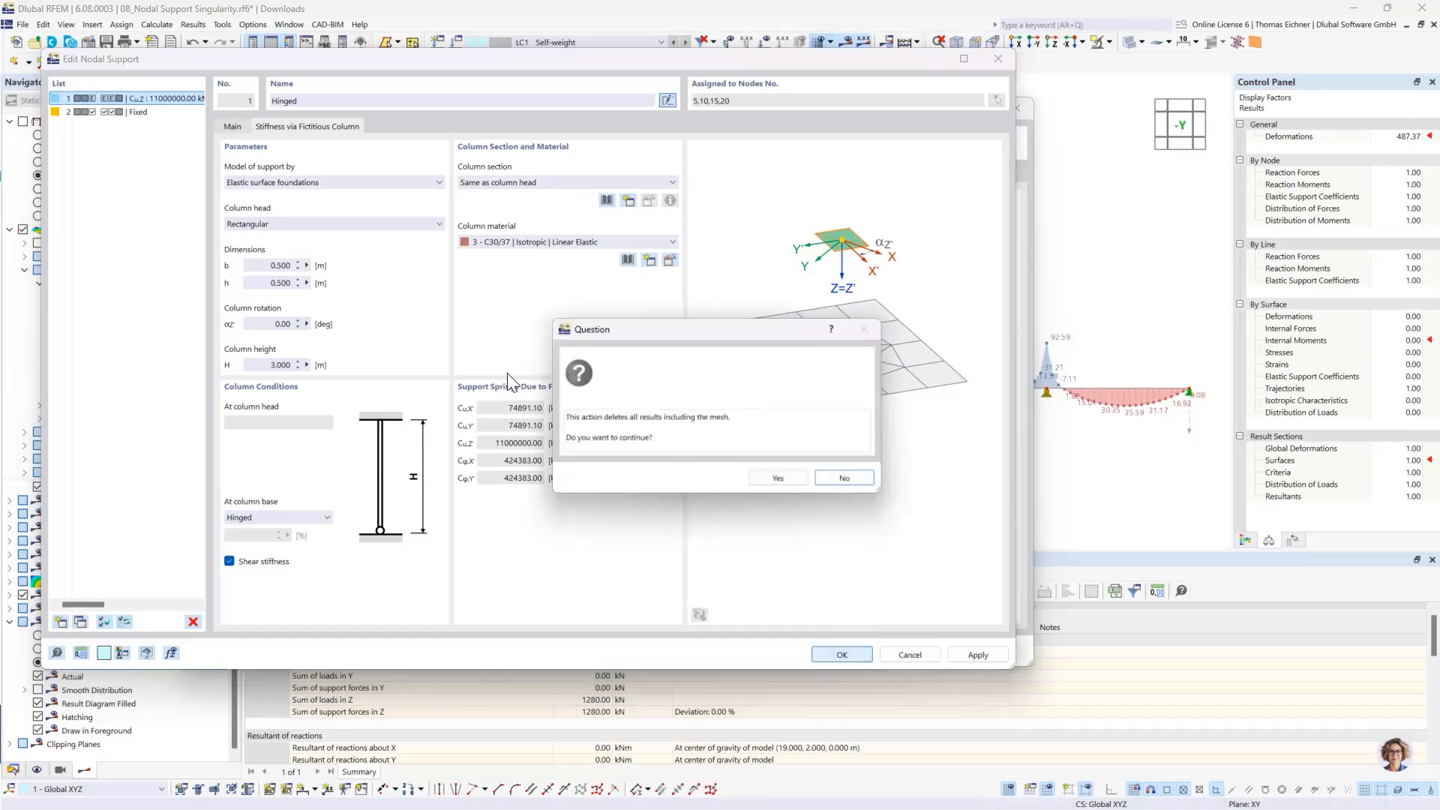
pyautogui.click(775, 480)
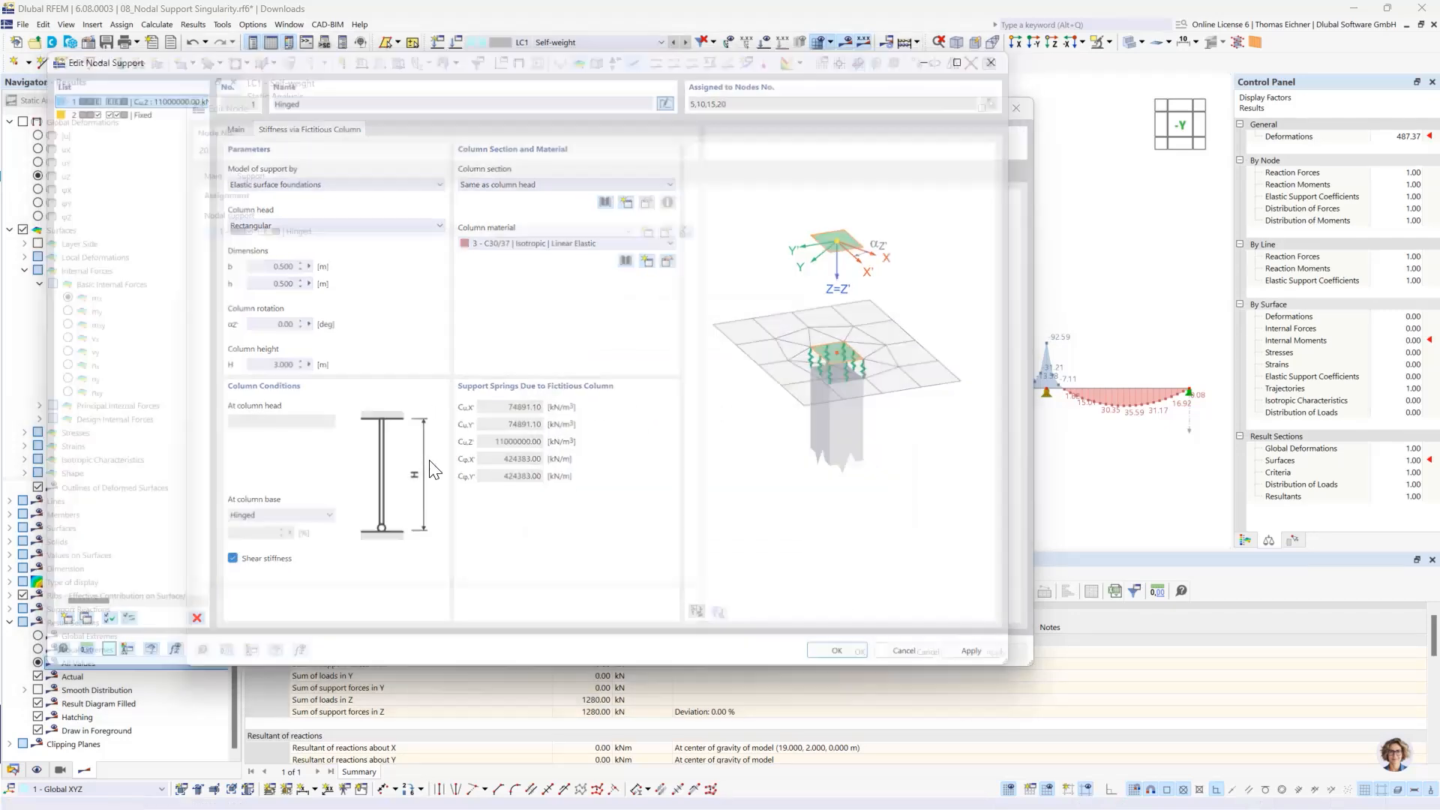
pyautogui.click(859, 652)
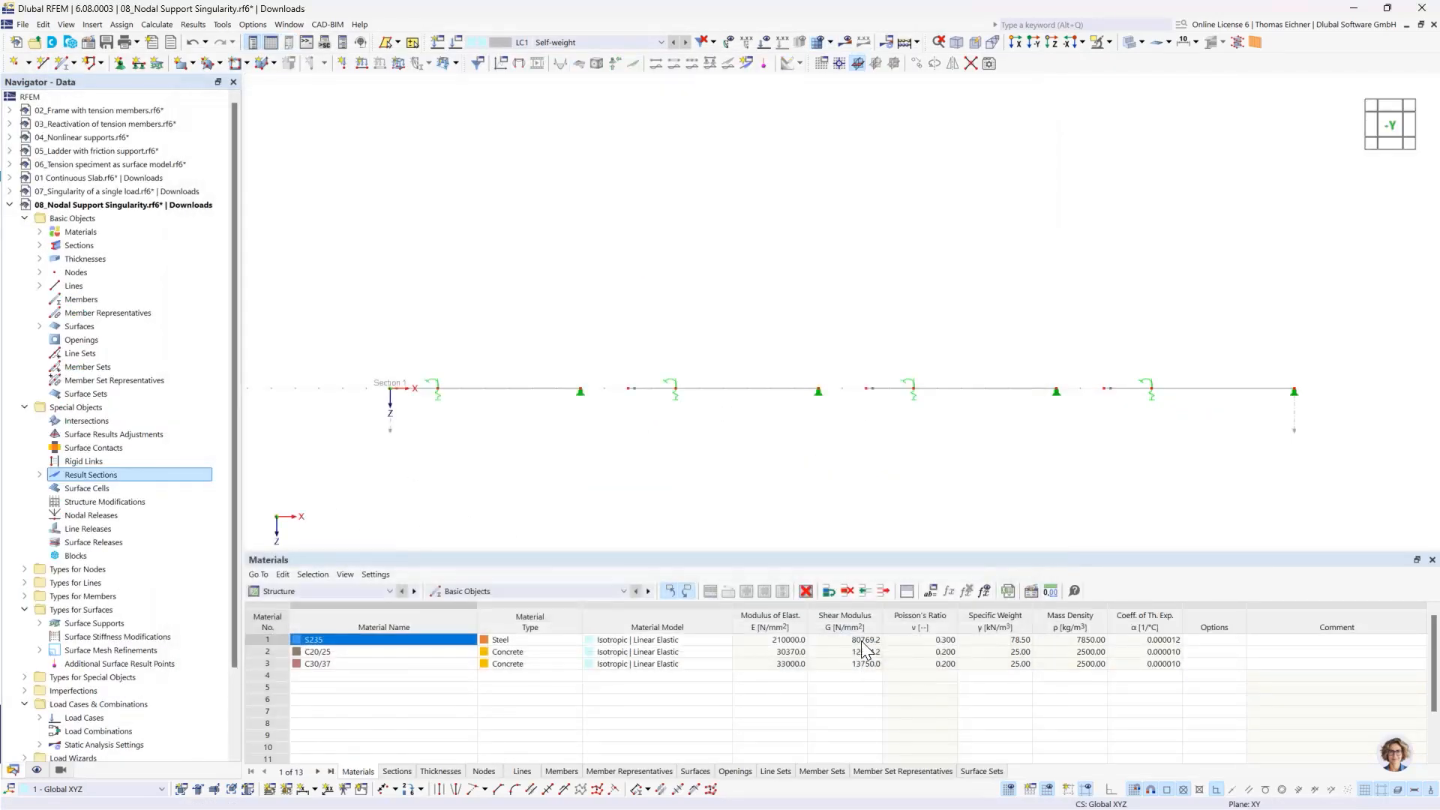
# Step: Calculate the model with the modified nodal supports and show the mx moments for LC1 Self-weight
pyautogui.scroll(-2, 803, 283)
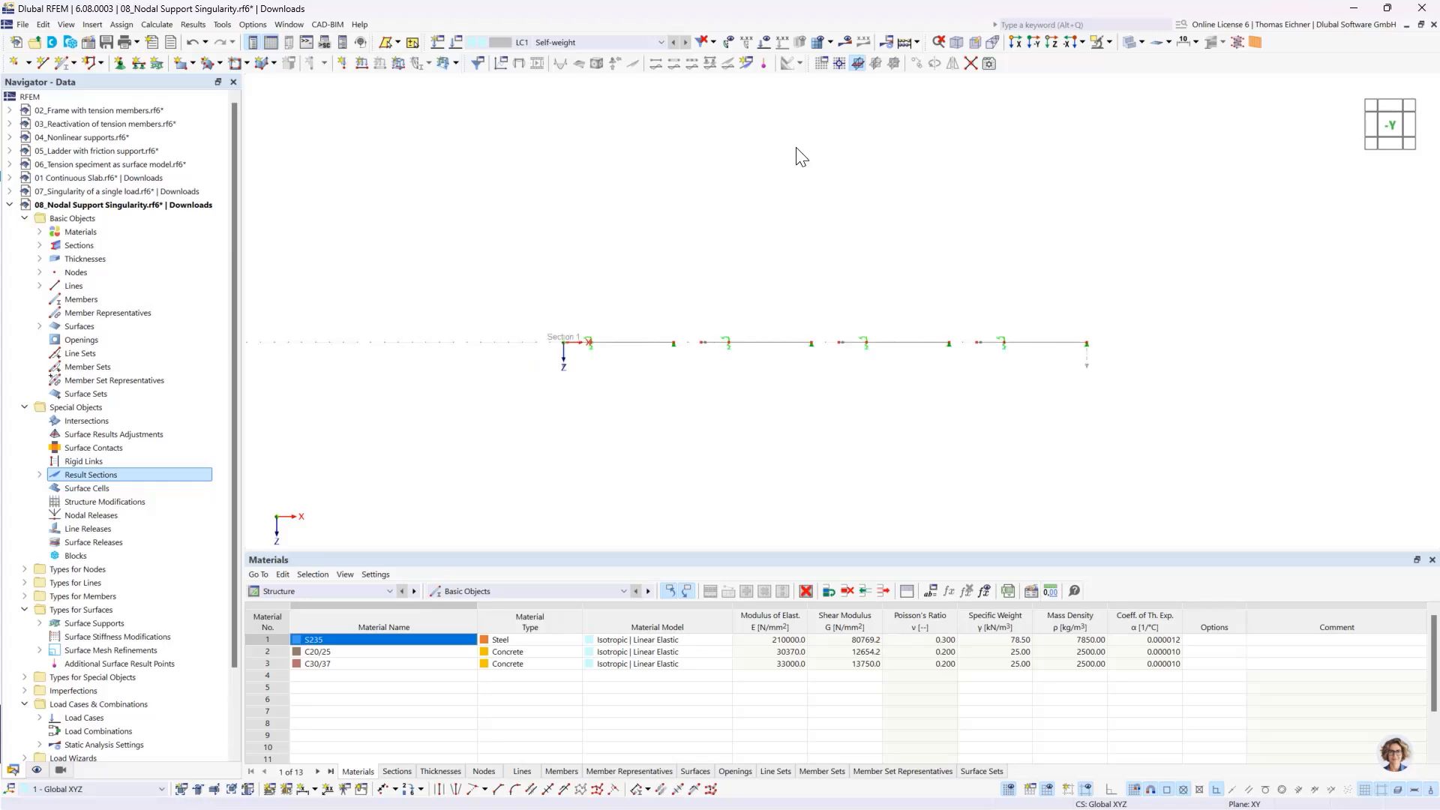
pyautogui.click(908, 47)
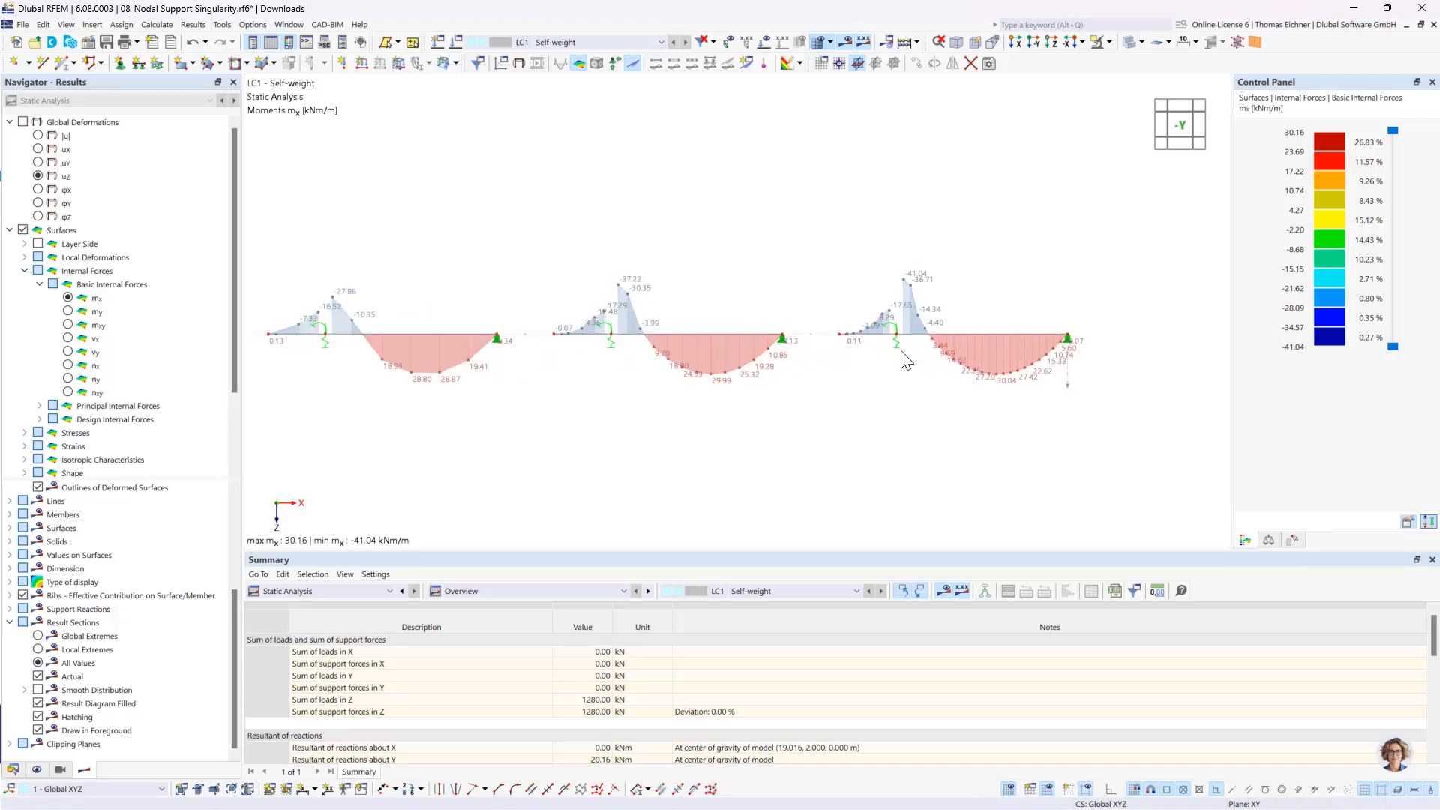
# Step: Compare the mx moment diagrams along the result sections over the nodal supports of the four slabs with different mesh refinements
pyautogui.scroll(5, 718, 370)
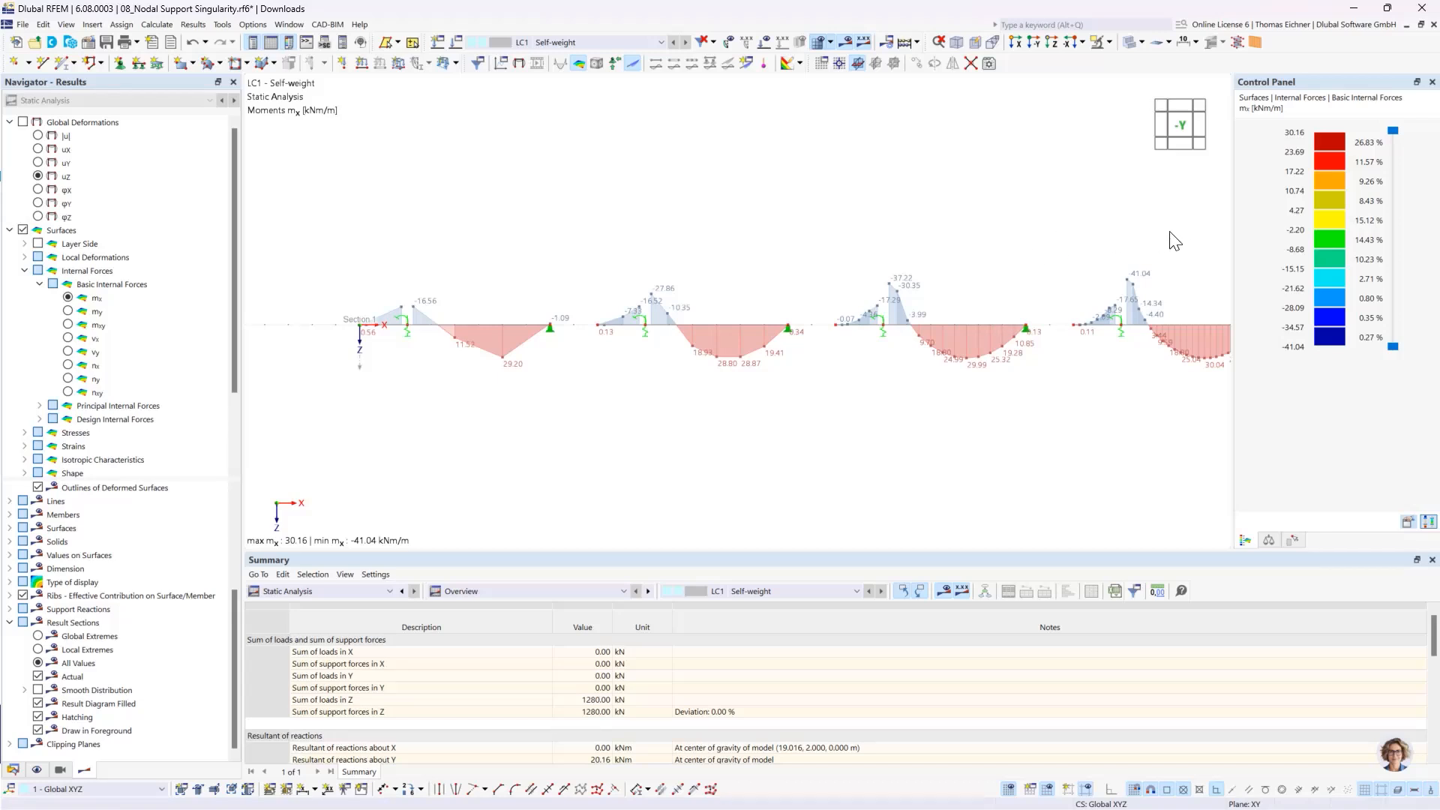
pyautogui.scroll(5, 942, 363)
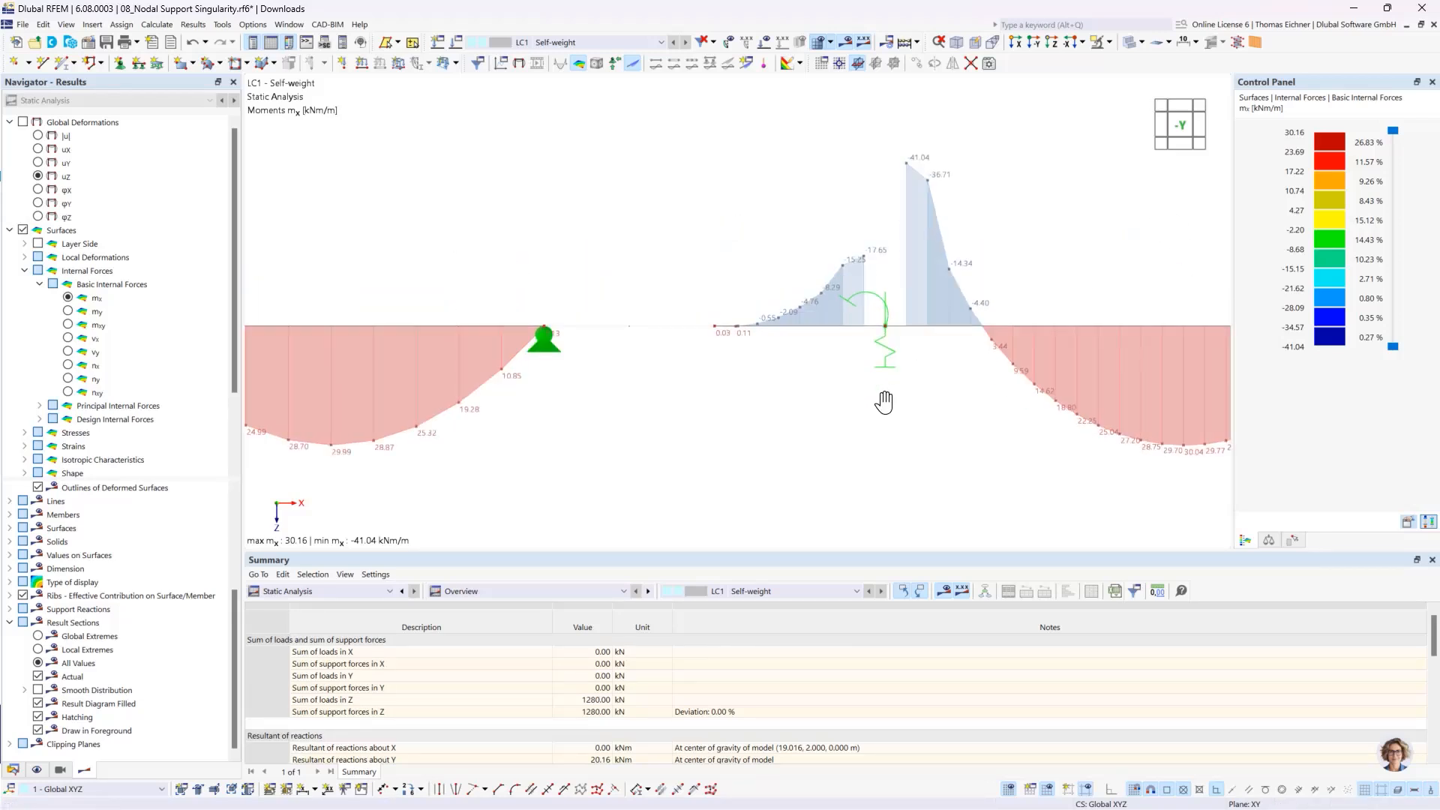
pyautogui.moveTo(884, 398); pyautogui.dragTo(831, 450, button='middle')
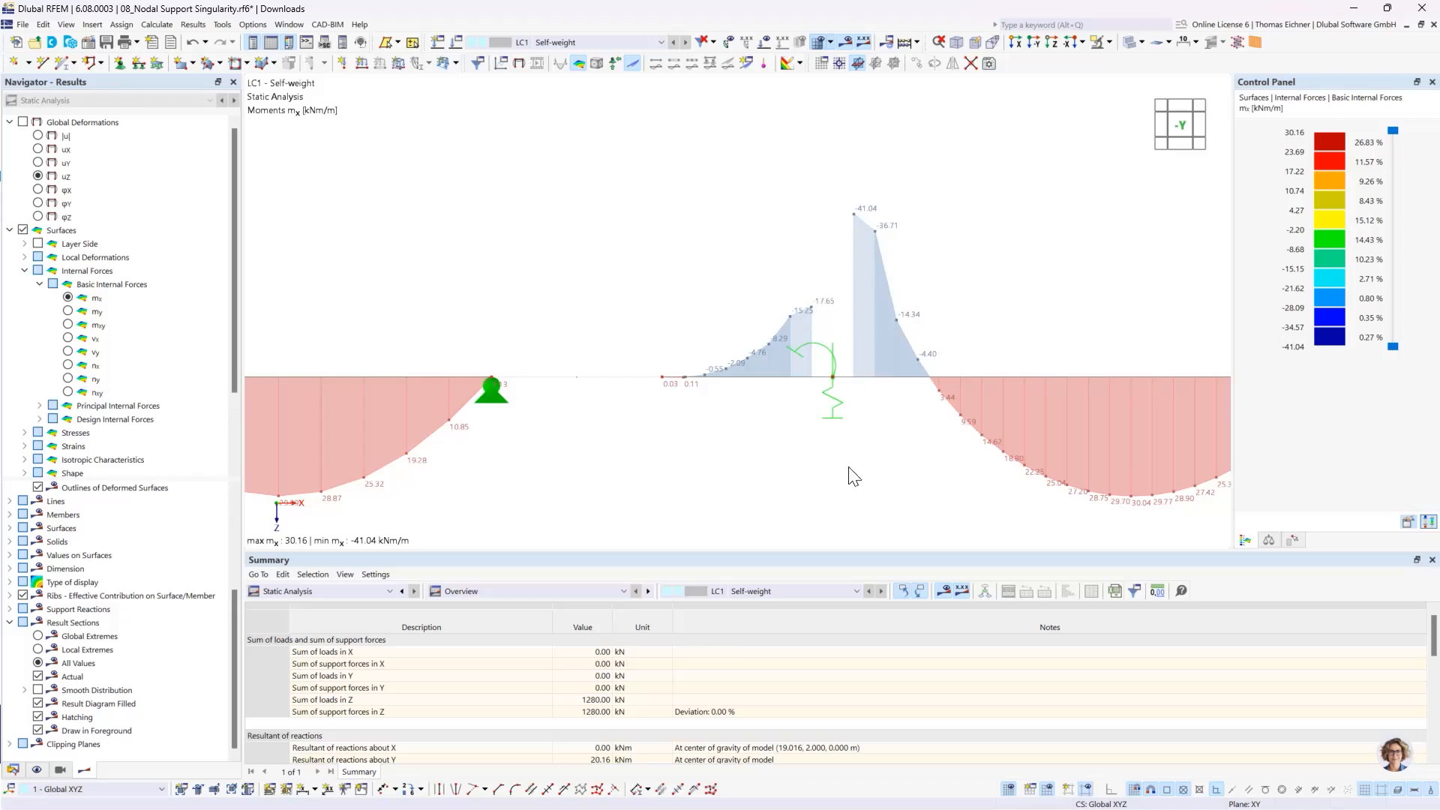
pyautogui.scroll(-3, 853, 476)
pyautogui.moveTo(710, 335); pyautogui.dragTo(862, 240, button='middle')
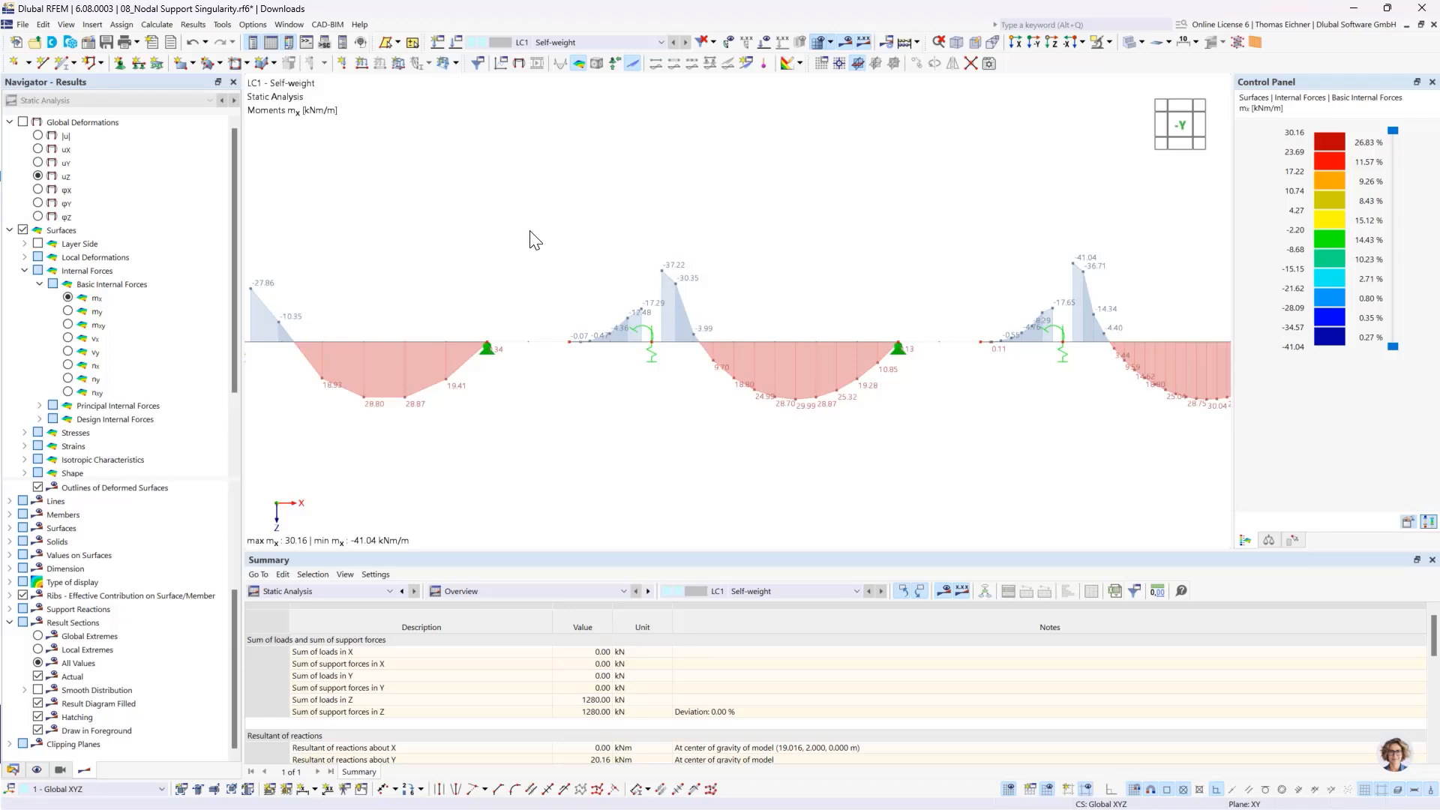
pyautogui.moveTo(534, 239); pyautogui.dragTo(739, 228, button='middle')
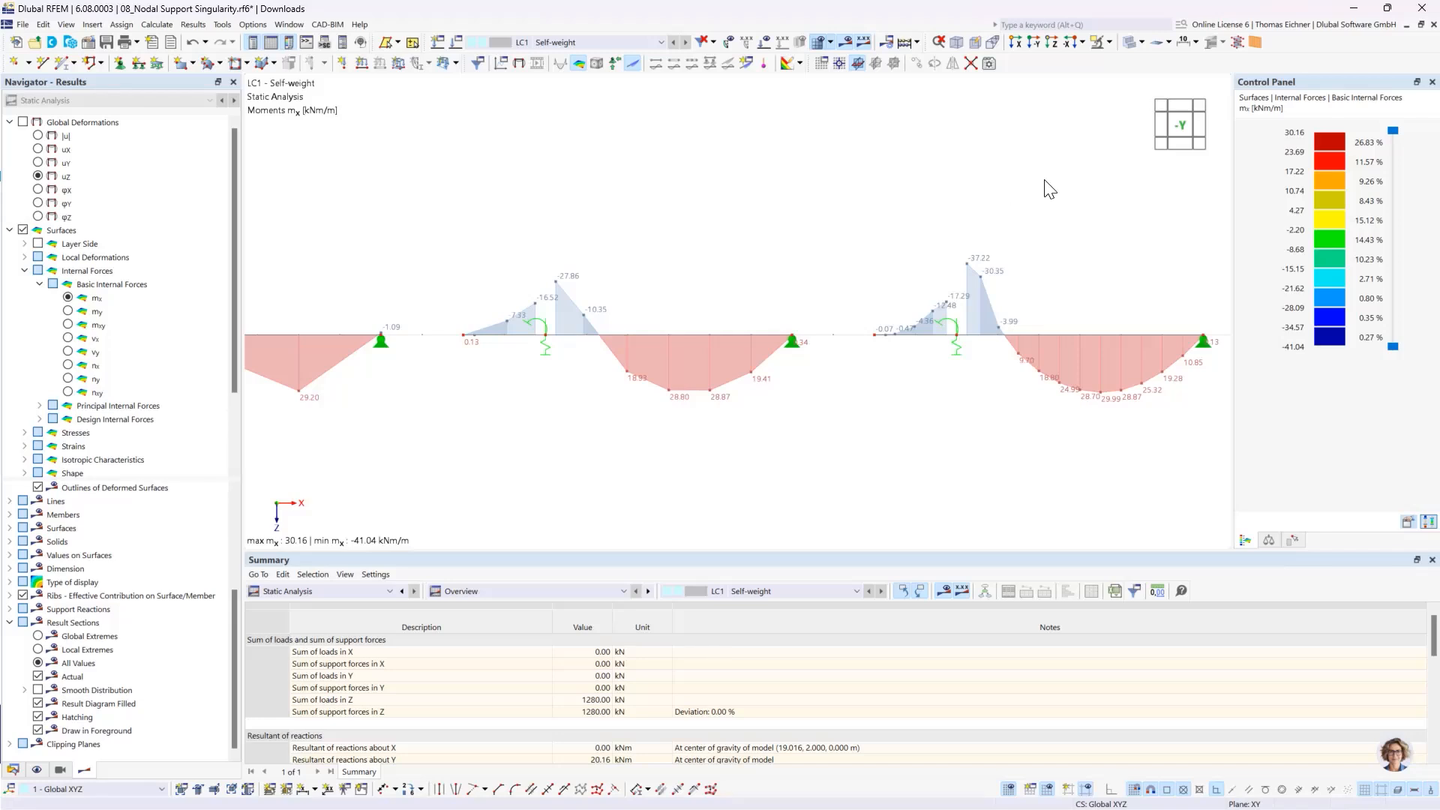
pyautogui.moveTo(1050, 189); pyautogui.dragTo(442, 153, button='middle')
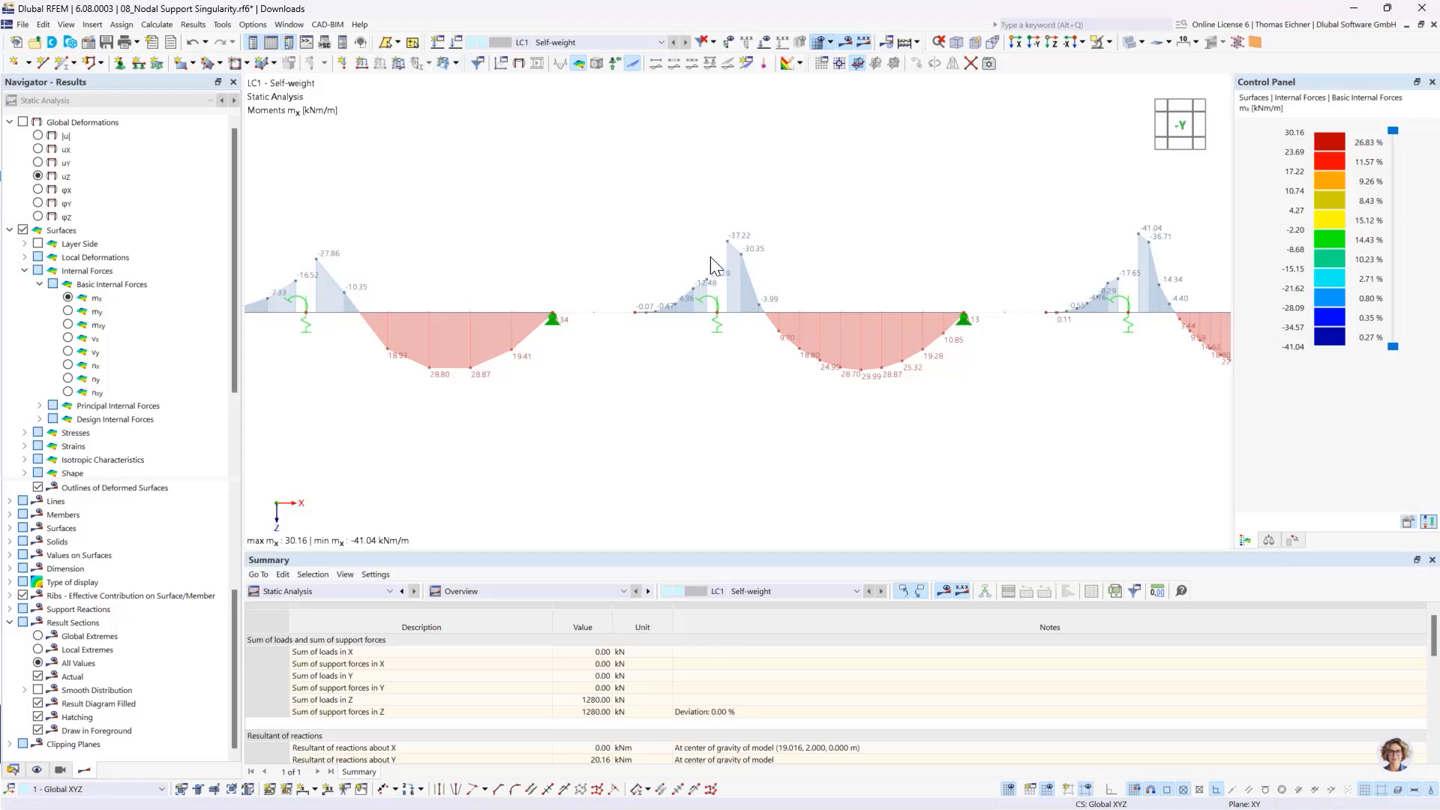
pyautogui.moveTo(1012, 363); pyautogui.dragTo(825, 365, button='middle')
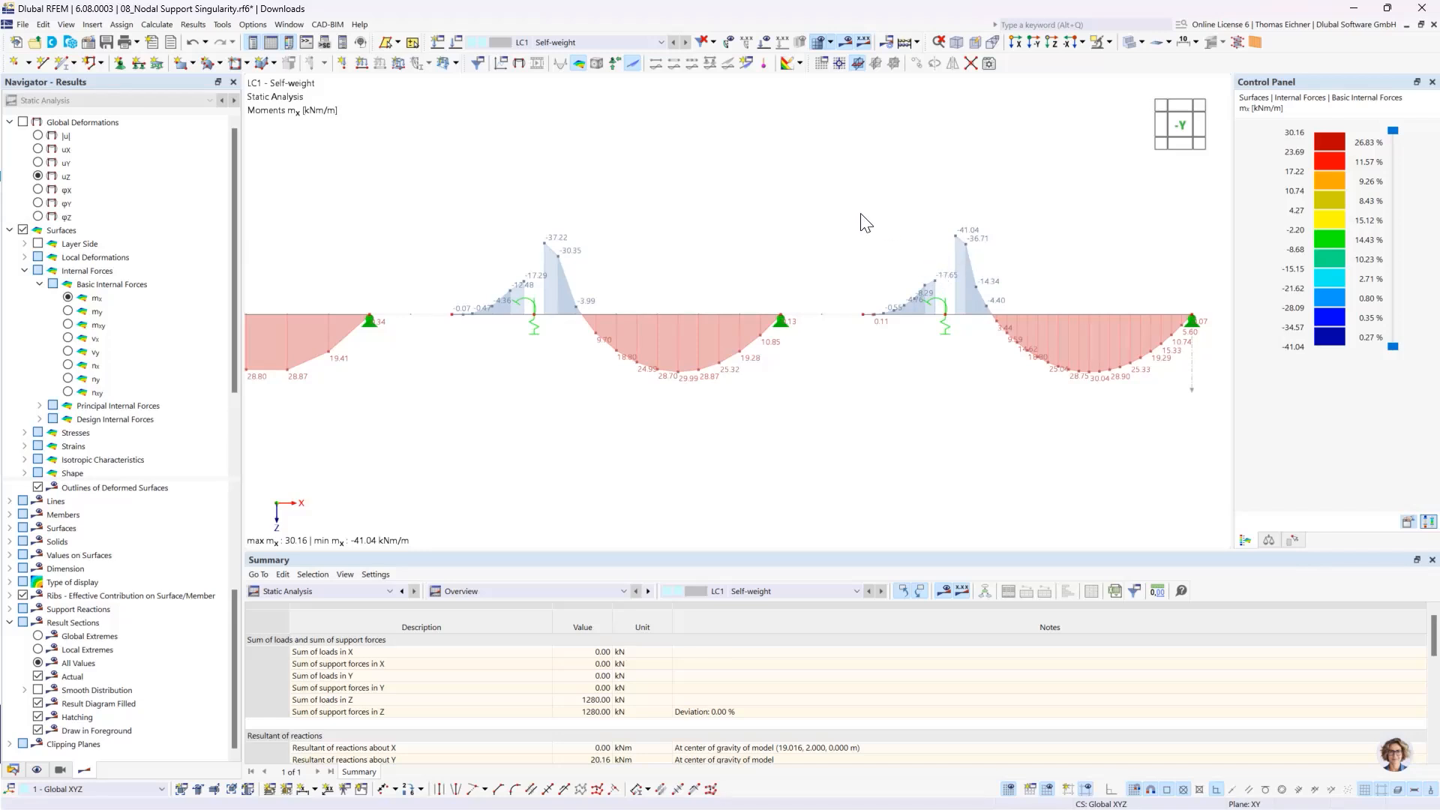
pyautogui.scroll(-4, 858, 221)
pyautogui.moveTo(658, 170); pyautogui.dragTo(743, 213, button='middle')
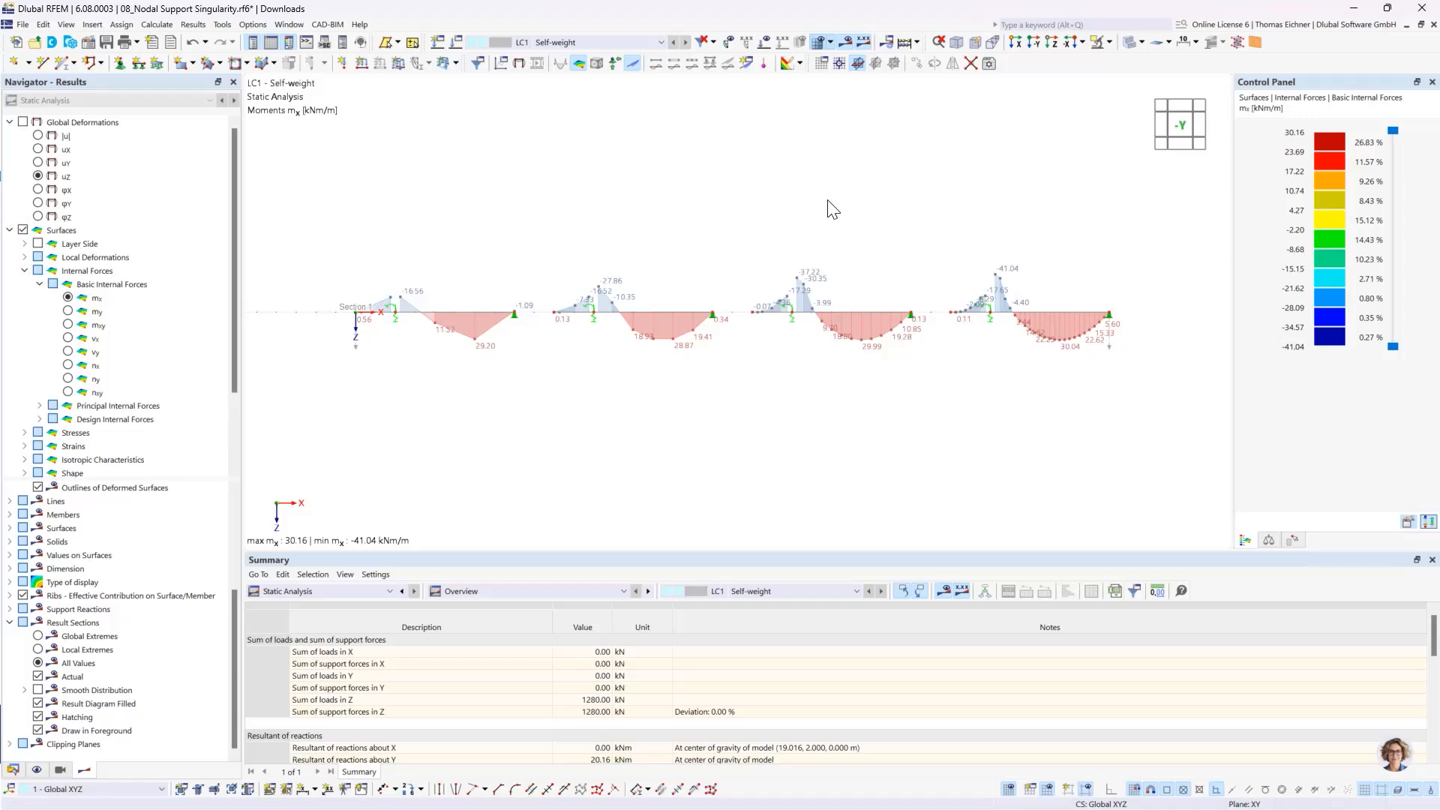
# Step: Examine the mx contours around the nodal support of the finest-meshed slab and inspect that support's spring stiffnesses
pyautogui.keyDown('ctrl'); pyautogui.moveTo(963, 323); pyautogui.dragTo(1019, 420, button='middle'); pyautogui.keyUp('ctrl')
pyautogui.scroll(8, 991, 287)
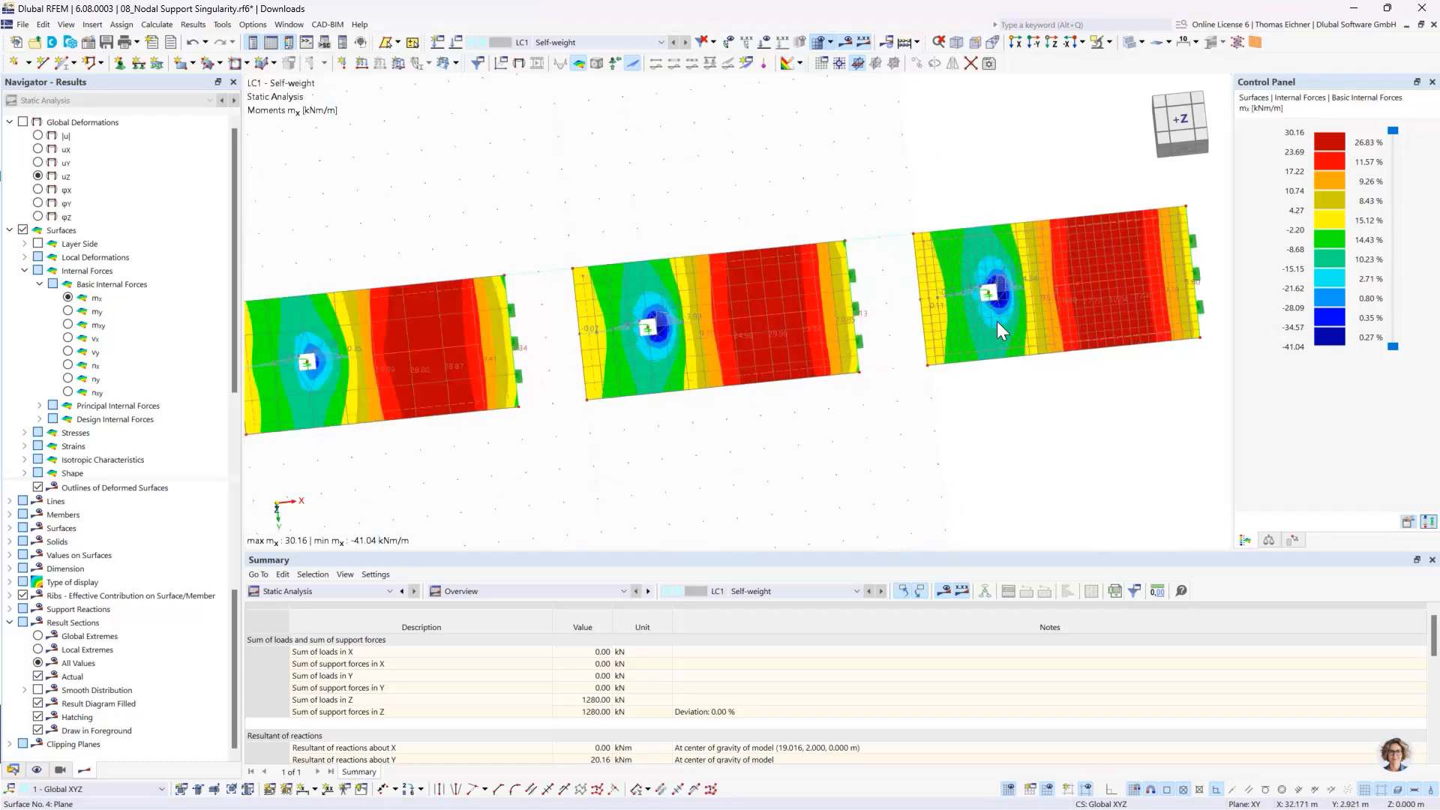
pyautogui.scroll(-4, 978, 225)
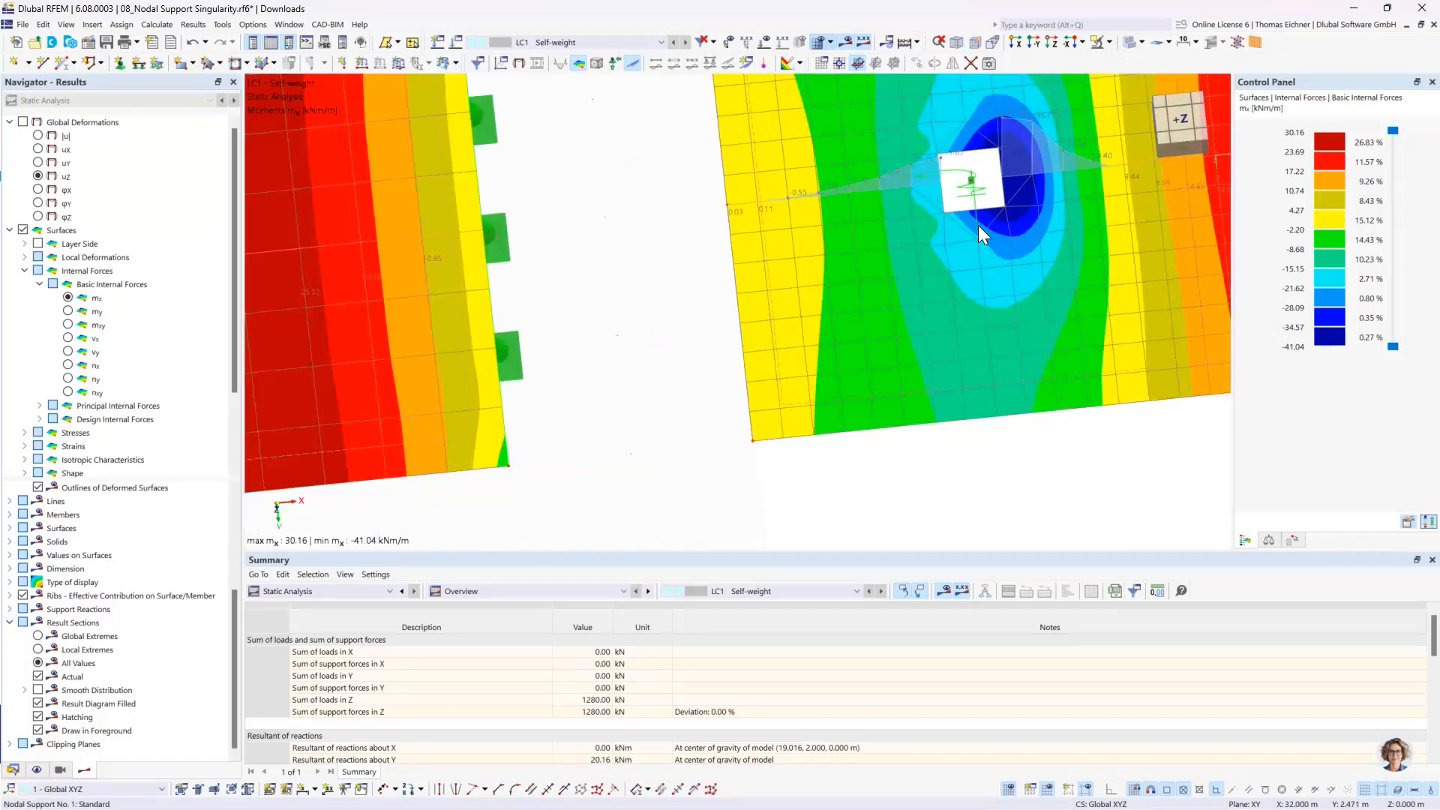
pyautogui.moveTo(1044, 208); pyautogui.dragTo(917, 336, button='middle')
pyautogui.scroll(3, 916, 333)
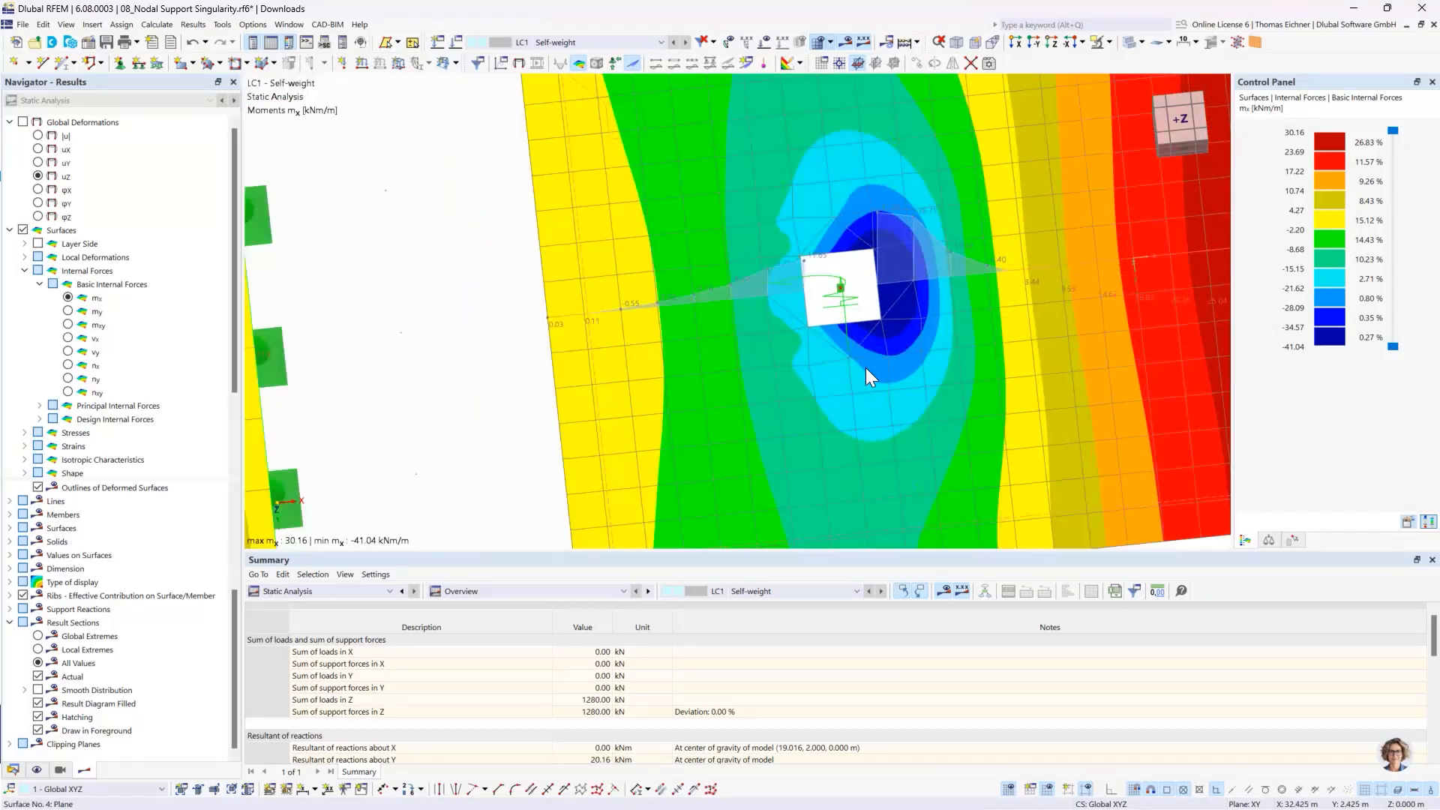
pyautogui.scroll(2, 824, 388)
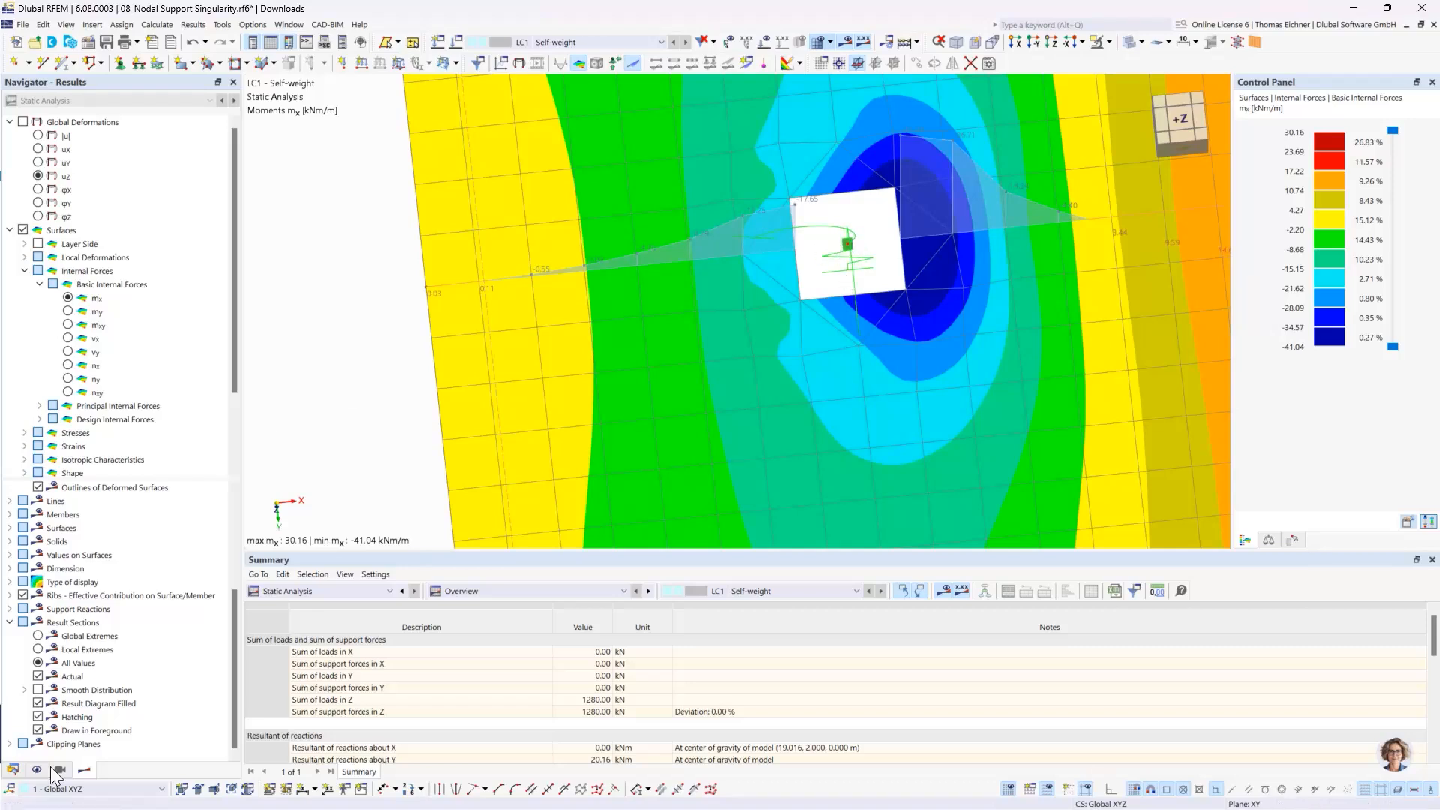
pyautogui.moveTo(854, 241); pyautogui.dragTo(850, 307, button='middle')
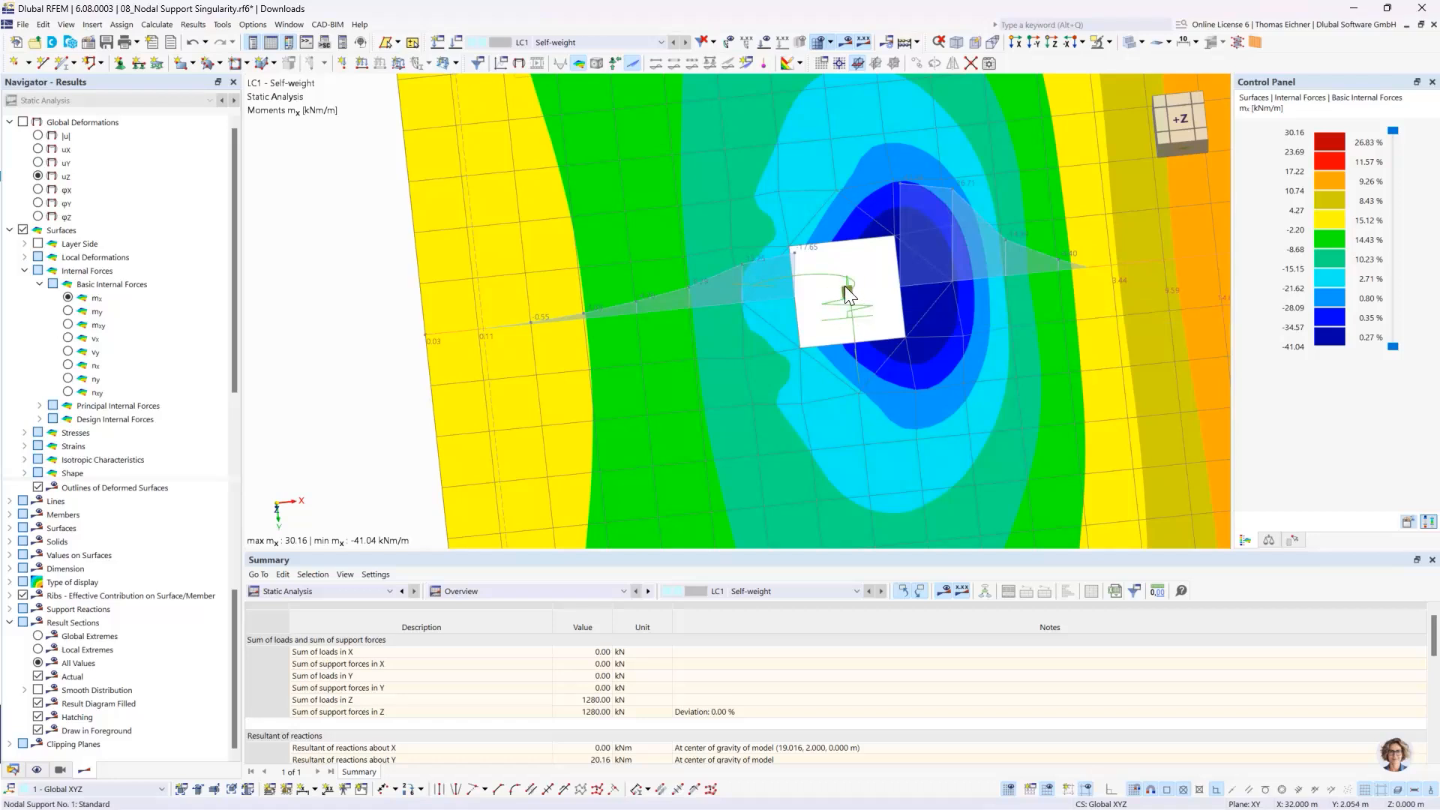
pyautogui.click(850, 291)
pyautogui.click(847, 291)
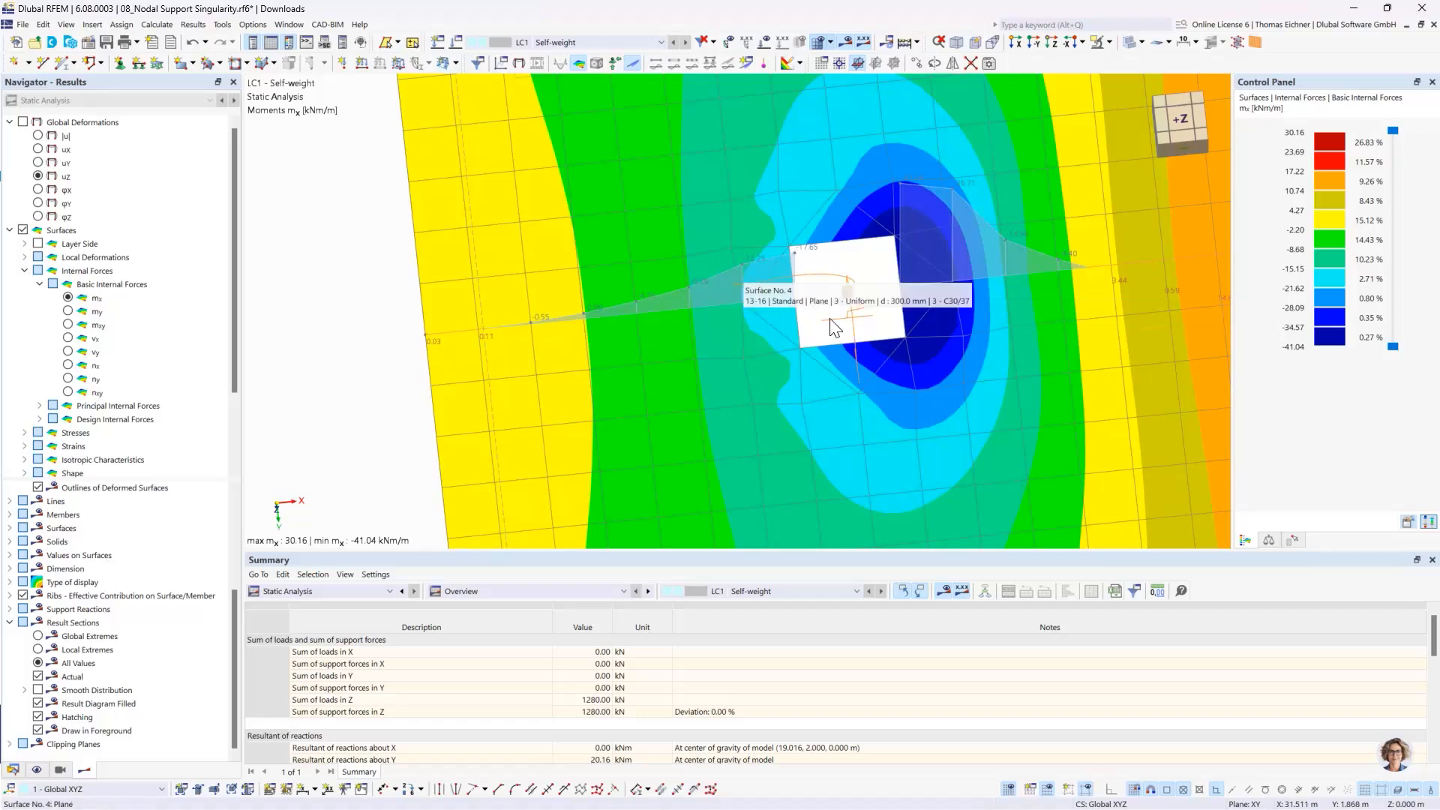
pyautogui.moveTo(853, 304)
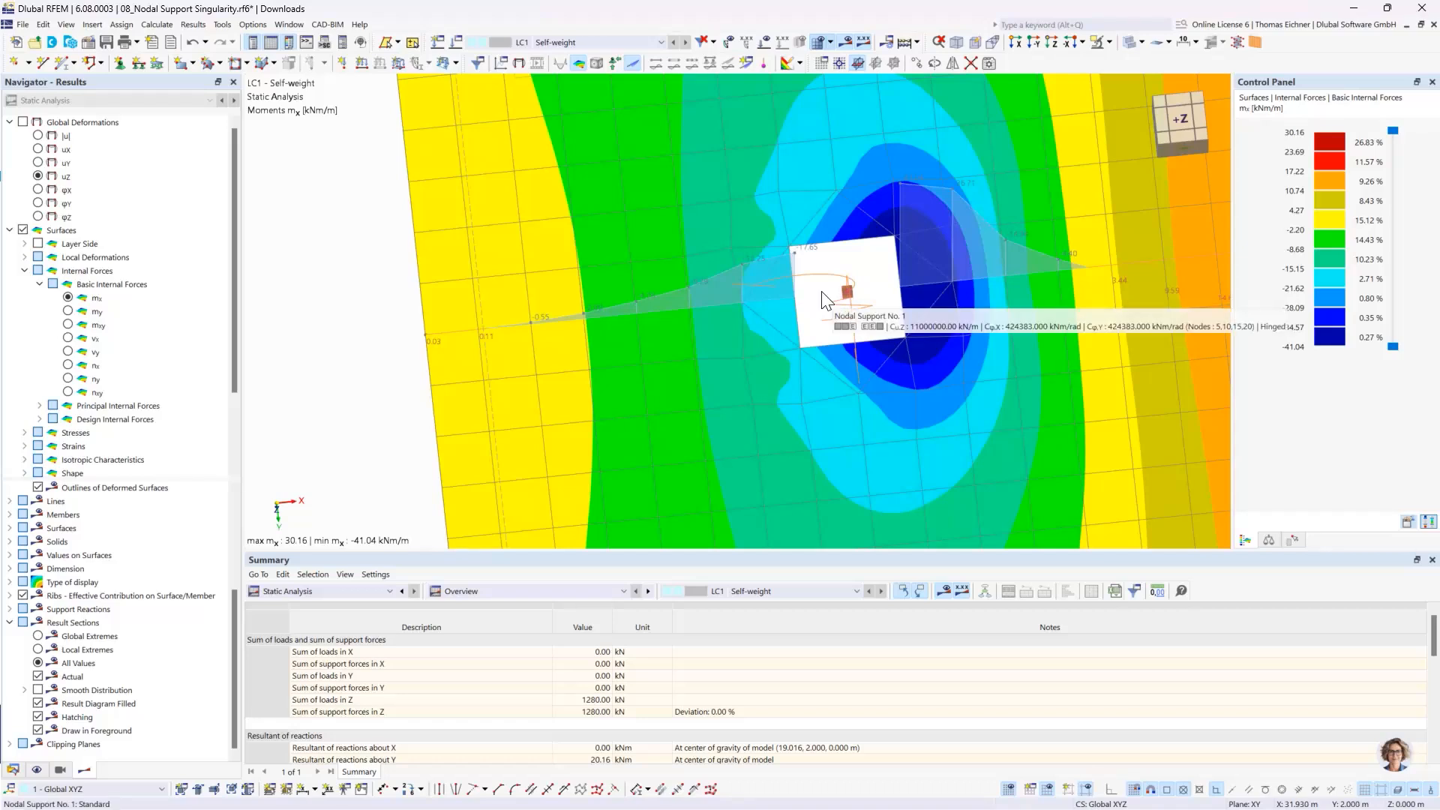
# Step: Compare the mx contours and section diagrams of all four slabs, first from above and finally in a shallow perspective
pyautogui.scroll(-3, 831, 303)
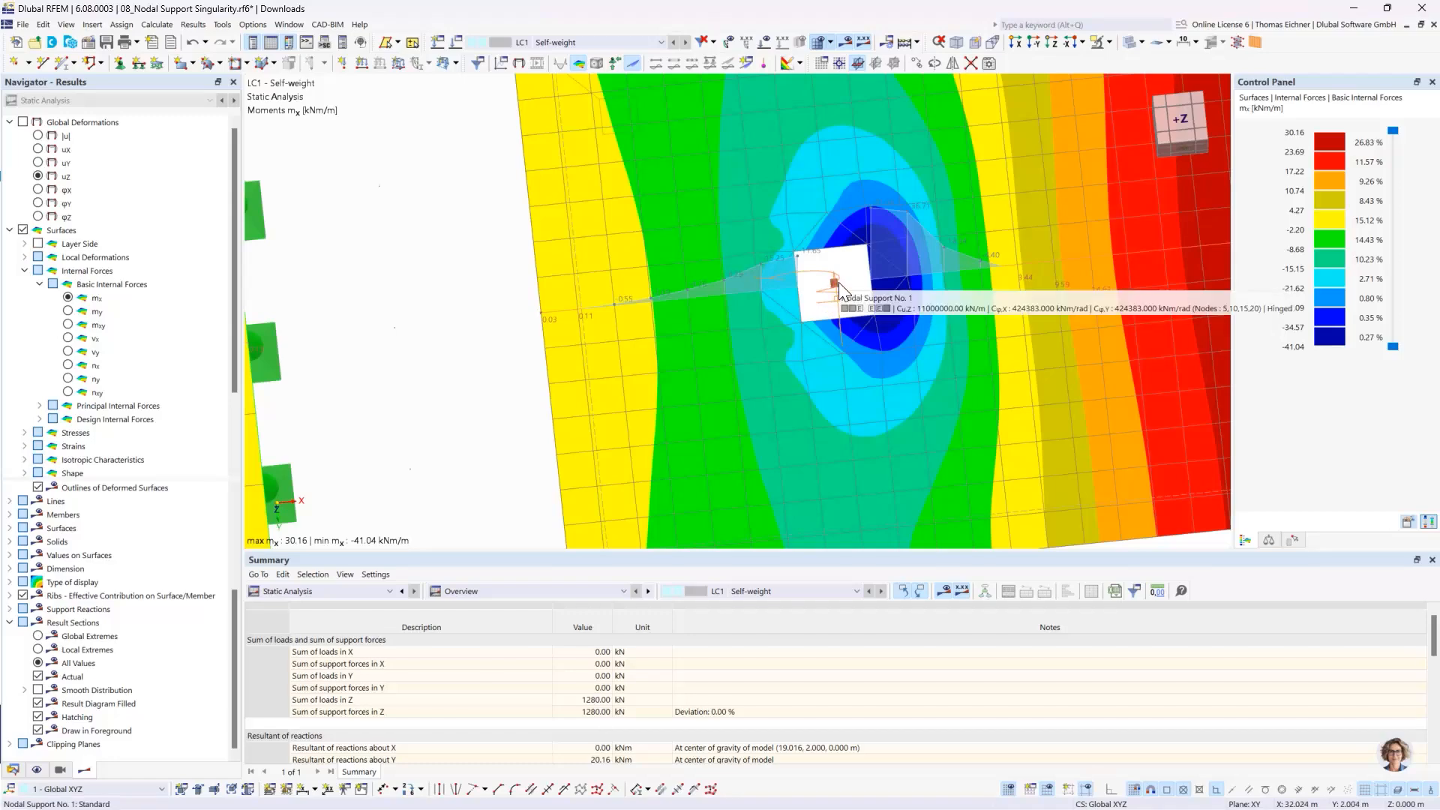
pyautogui.scroll(-4, 839, 283)
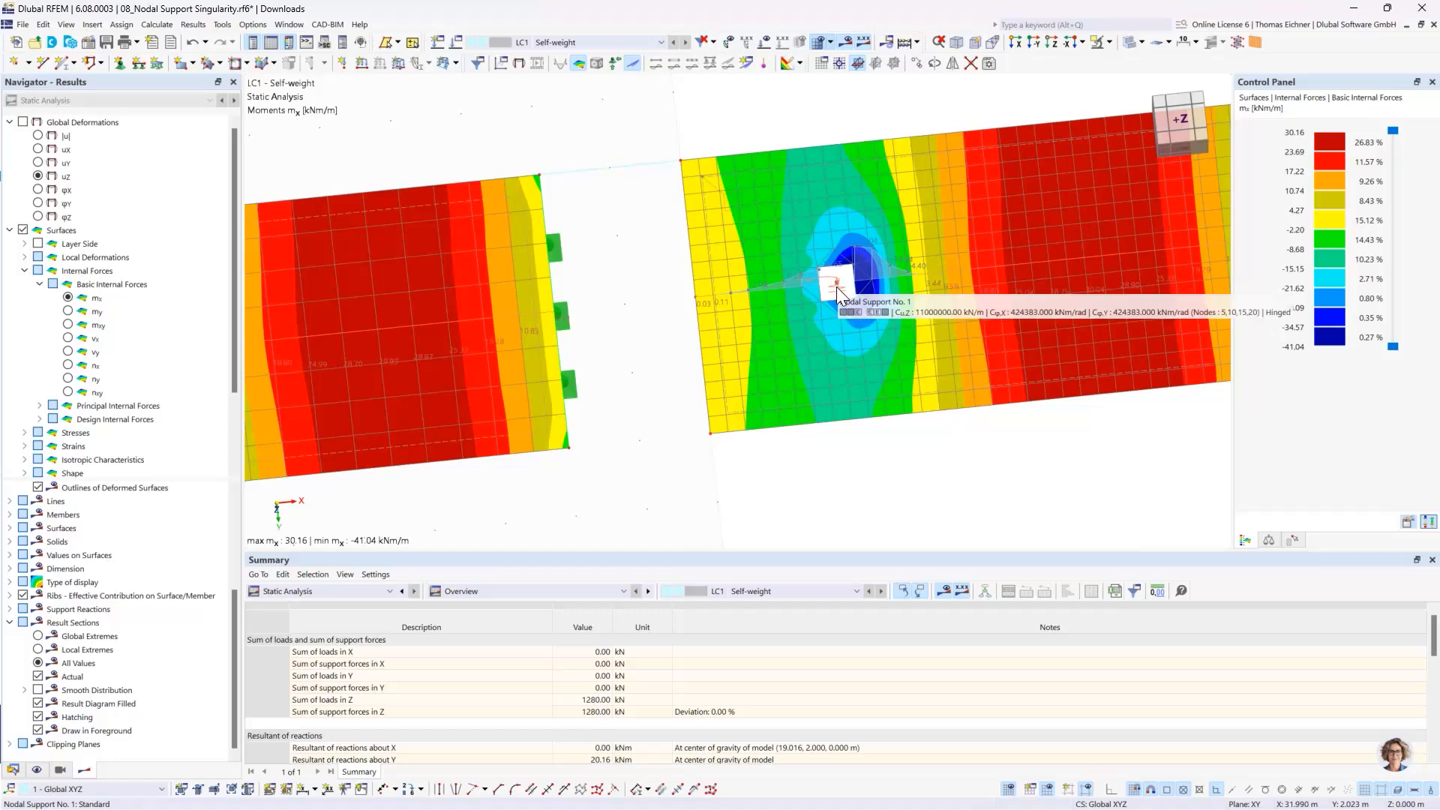
pyautogui.scroll(-3, 672, 214)
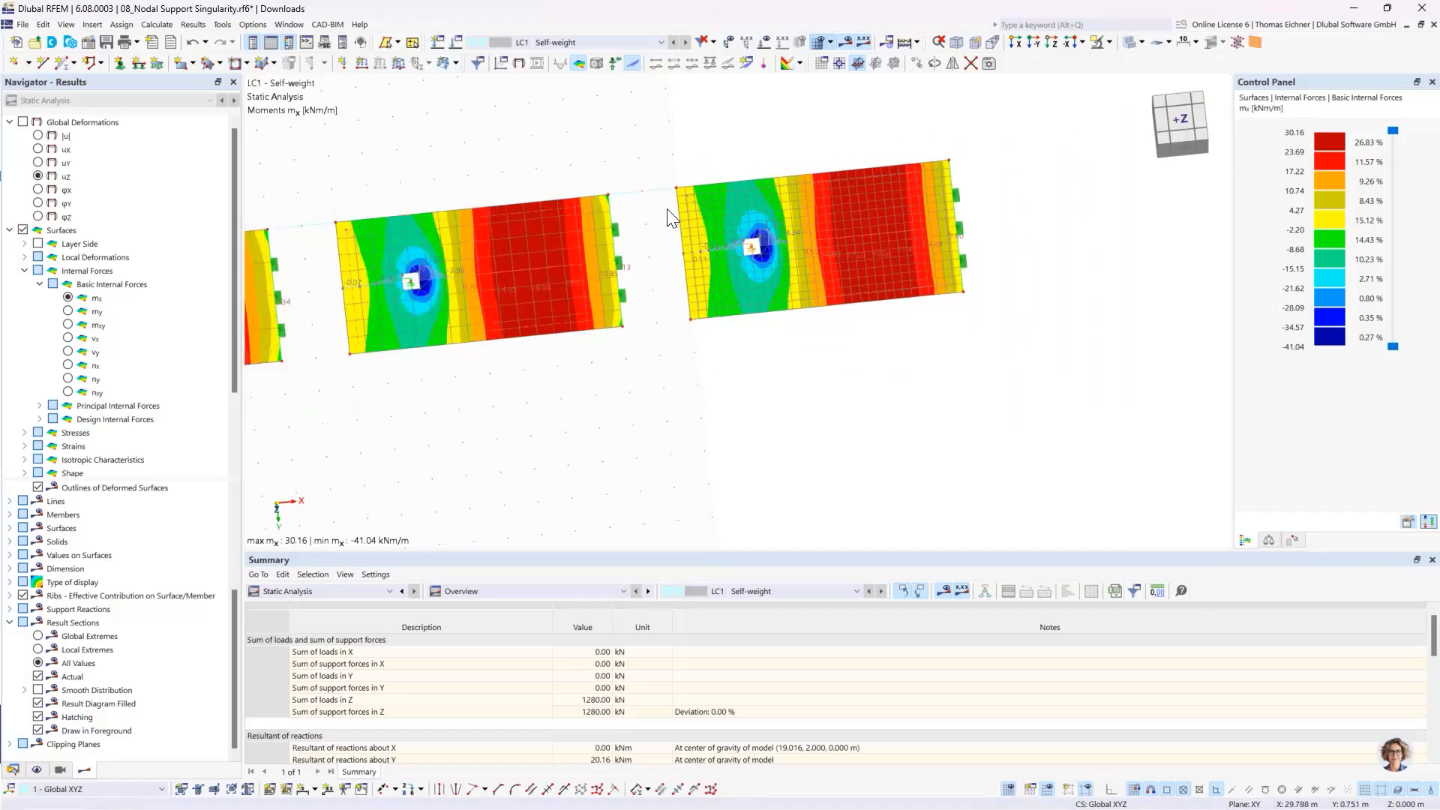
pyautogui.moveTo(629, 196); pyautogui.dragTo(720, 187, button='middle')
pyautogui.scroll(-2, 721, 189)
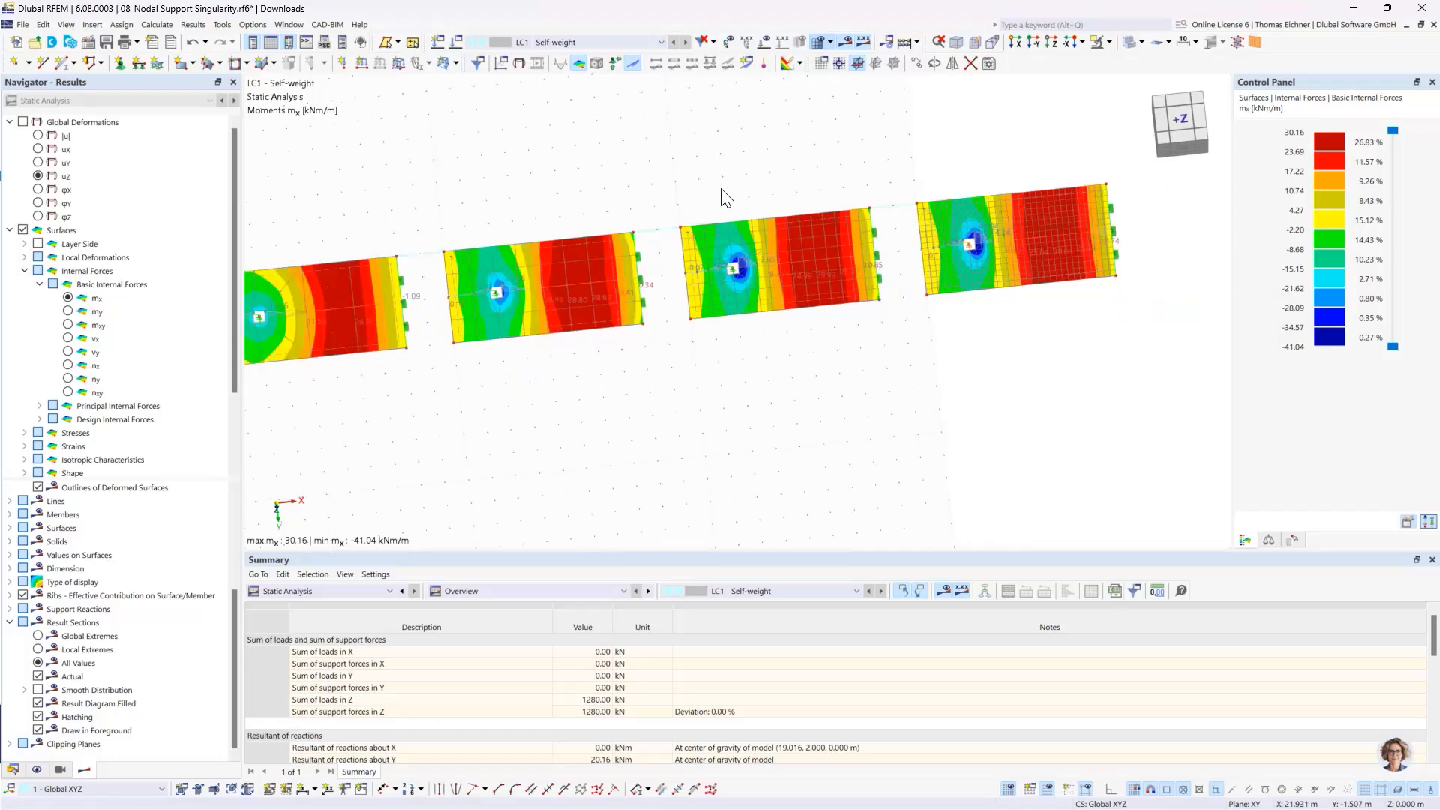
pyautogui.keyDown('ctrl'); pyautogui.moveTo(809, 230); pyautogui.dragTo(879, 184, button='middle'); pyautogui.keyUp('ctrl')
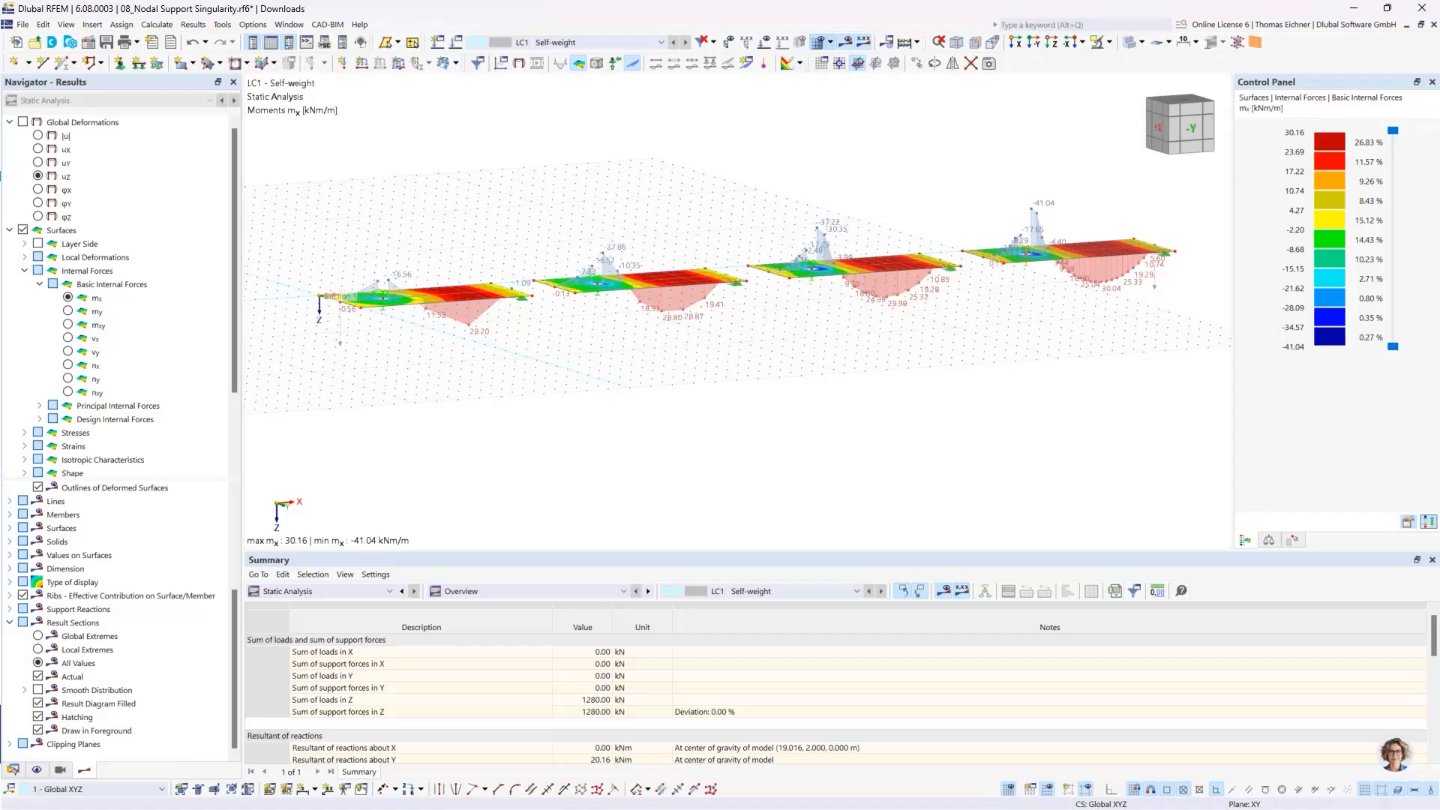
# Step: Switch to the slide presentation and advance from the singularities slide to the one for students
pyautogui.hotkey('alt', 'Tab')
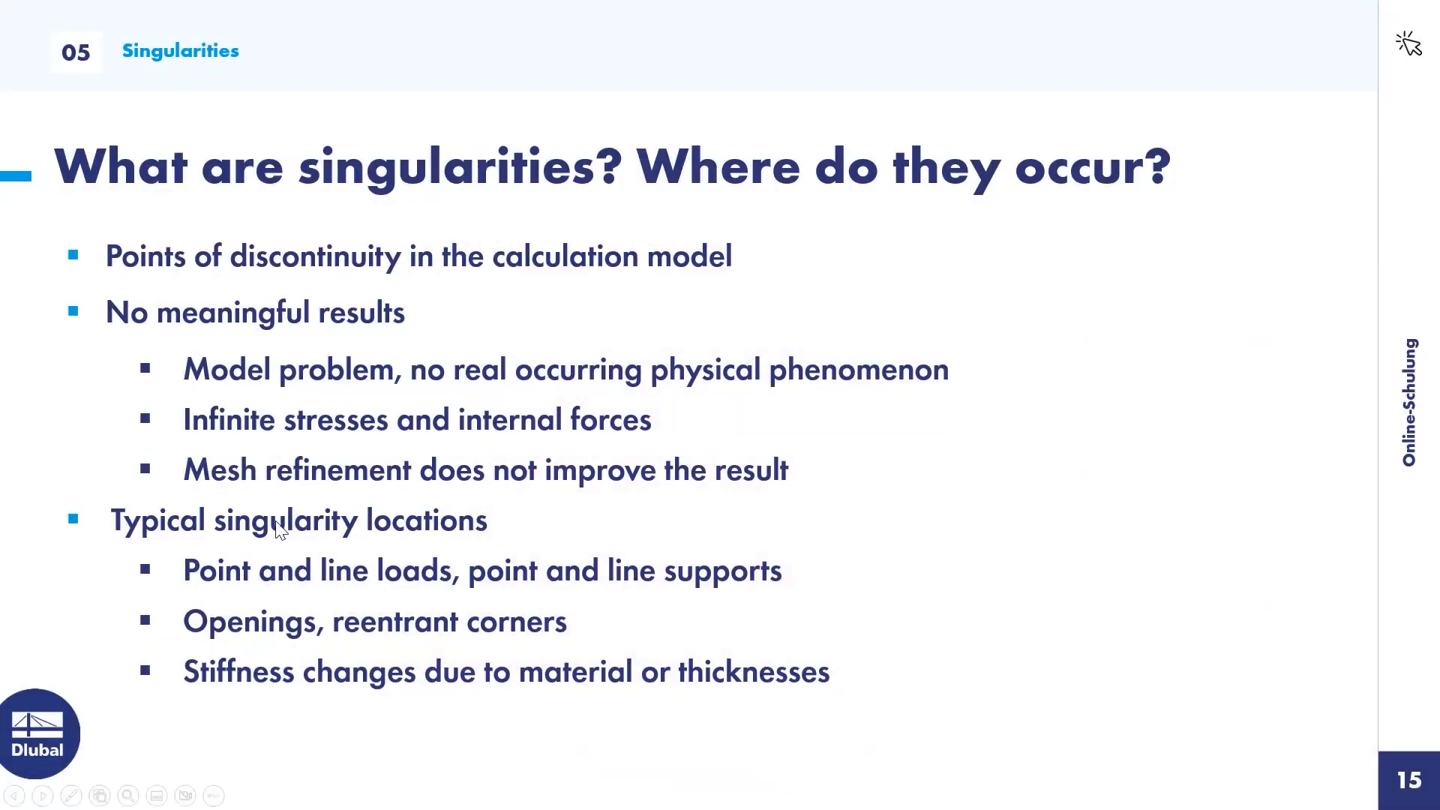
pyautogui.click(623, 311)
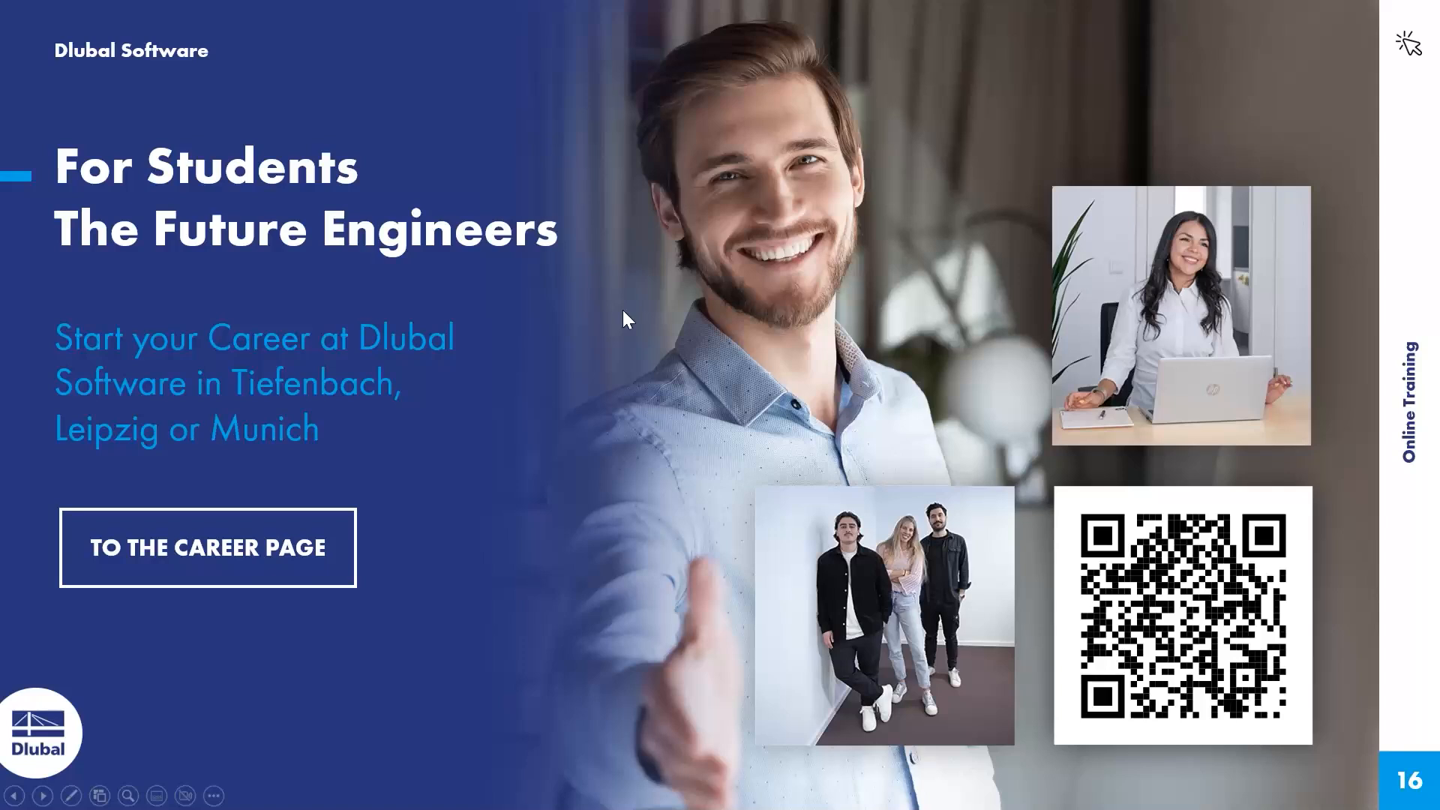